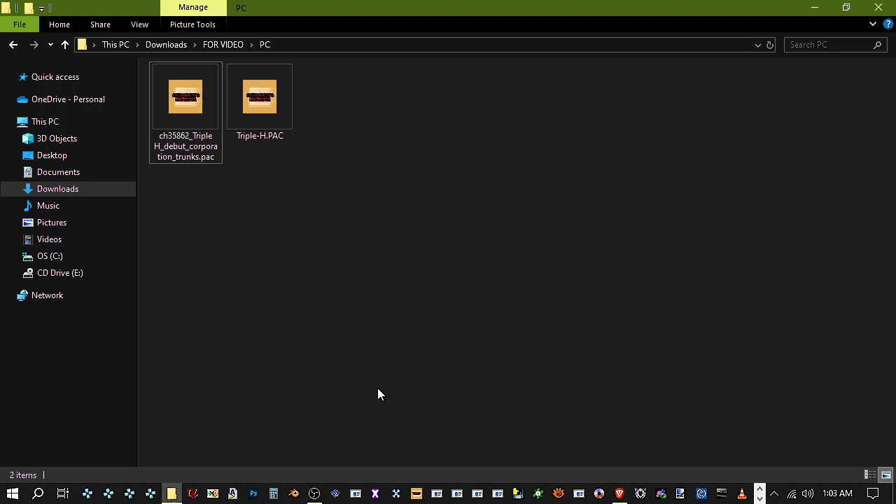
Open Triple-H.PAC in PAC Editor and extract 0002.yobj to the PC folder
{"action": "left_click", "coordinate": [278, 140]}
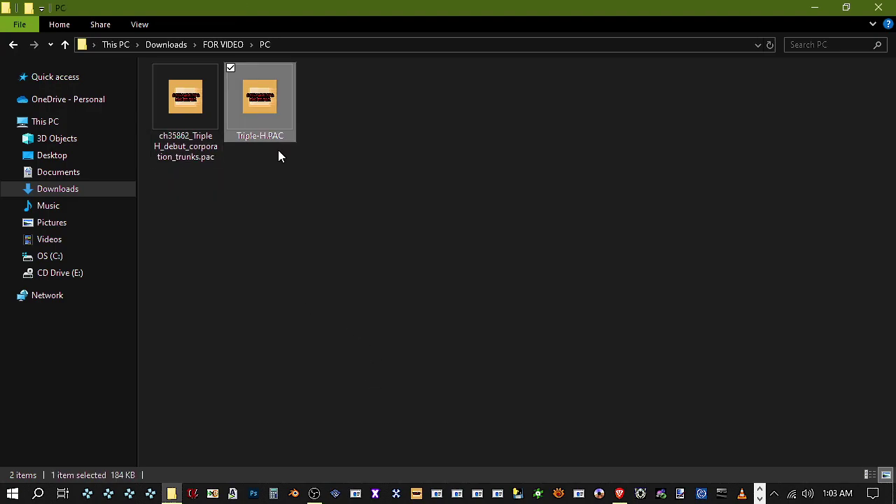
{"action": "left_click", "coordinate": [205, 136]}
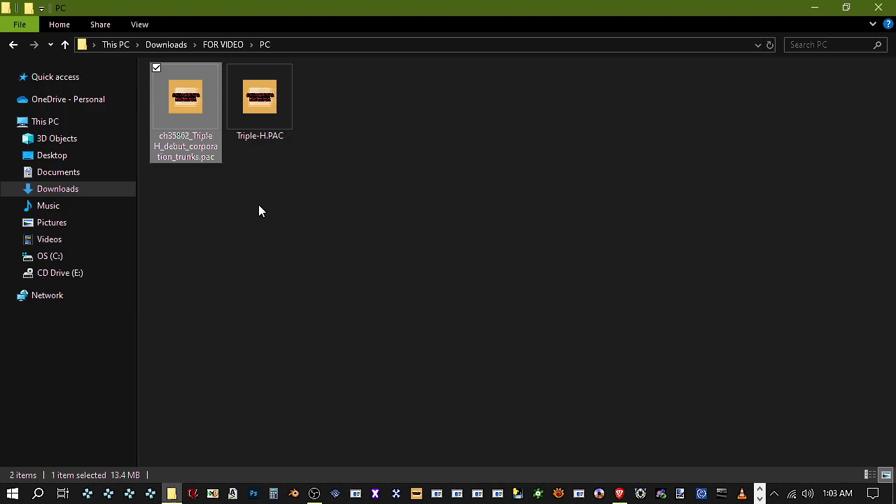
{"action": "left_click", "coordinate": [260, 129]}
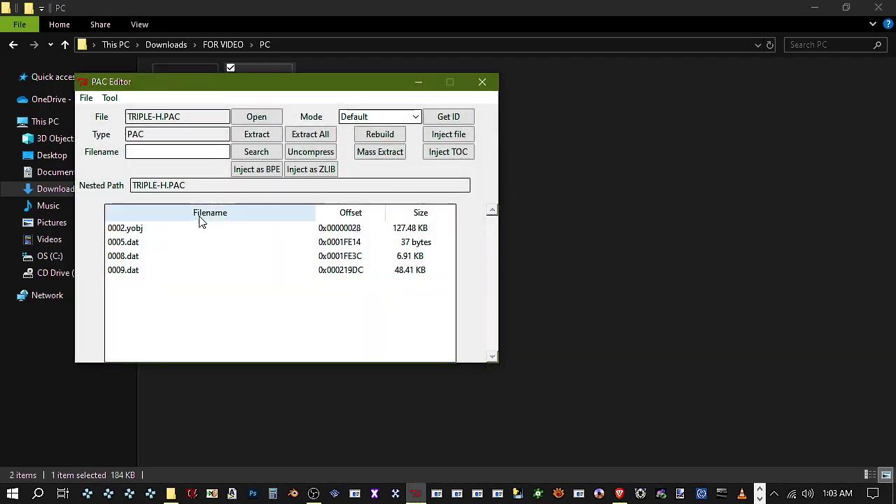
{"action": "left_click", "coordinate": [176, 229]}
{"action": "left_click", "coordinate": [268, 133]}
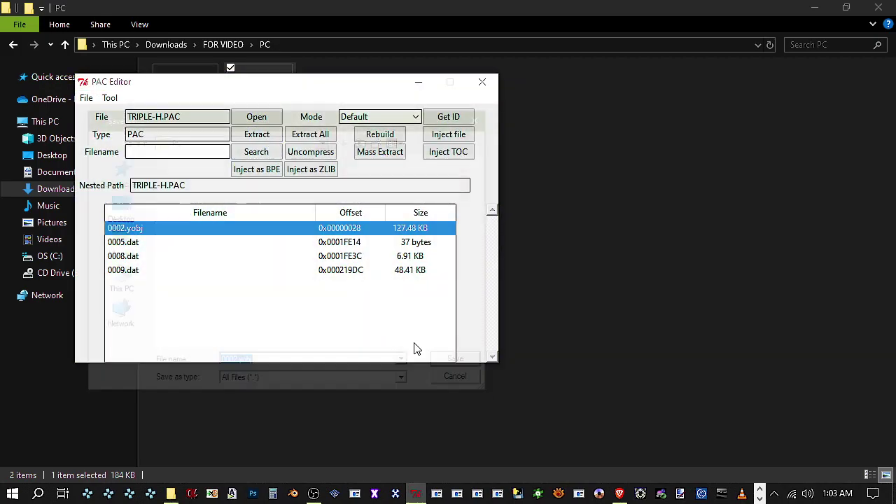
{"action": "left_click", "coordinate": [454, 366]}
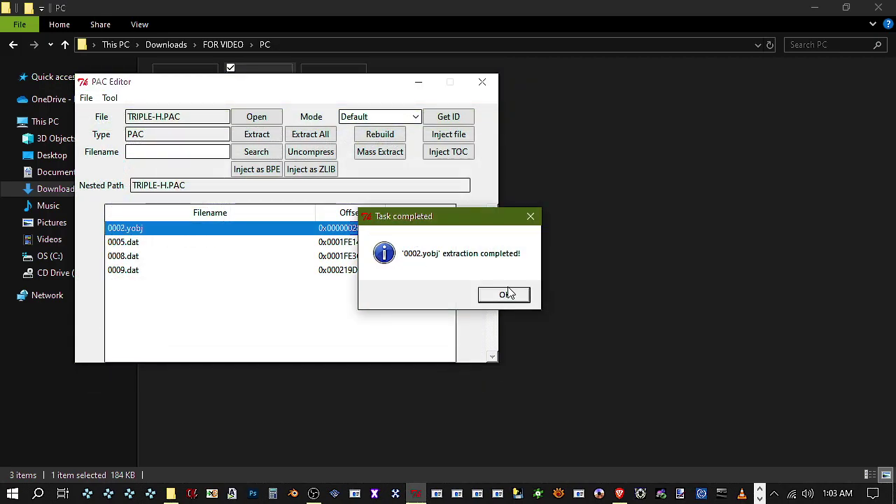
{"action": "left_click", "coordinate": [507, 296]}
Extract 0009.dat from the same archive to the PC folder and close PAC Editor
{"action": "left_click", "coordinate": [301, 259]}
{"action": "left_click", "coordinate": [302, 269]}
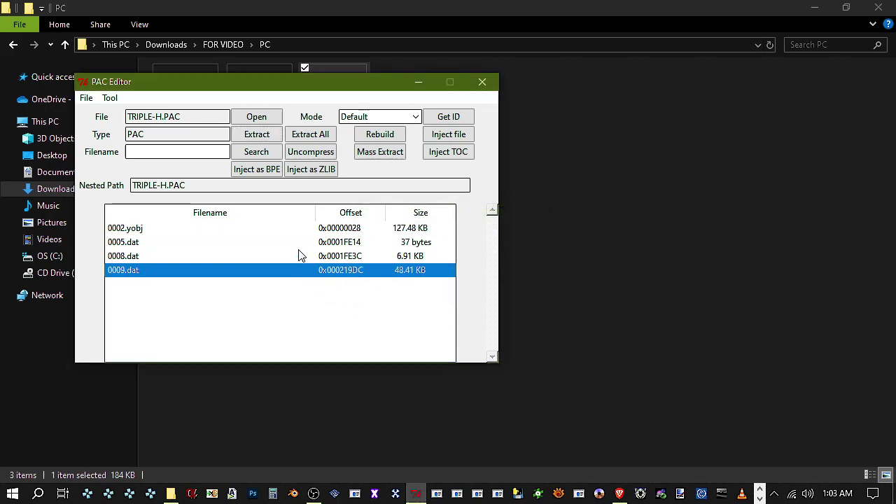
{"action": "left_click", "coordinate": [256, 133]}
{"action": "left_click", "coordinate": [462, 365]}
{"action": "left_click", "coordinate": [507, 295]}
{"action": "left_click", "coordinate": [482, 81]}
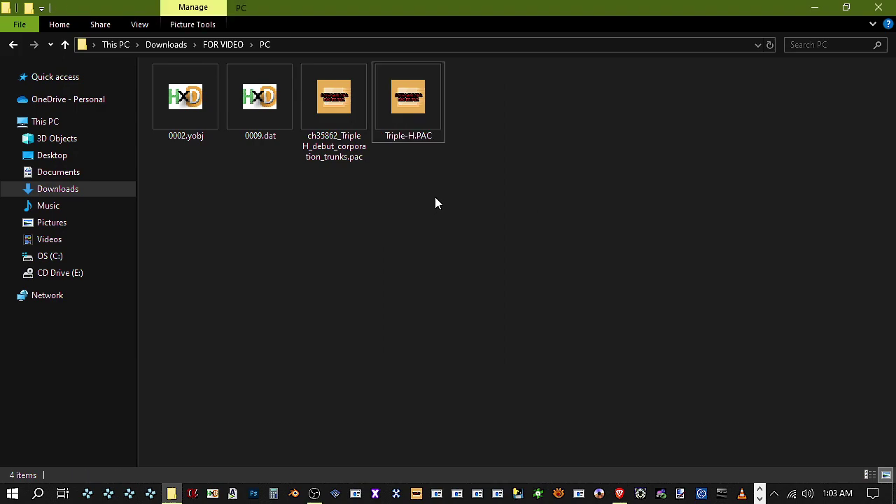
Create a folder named psp and move 0002.yobj, 0009.dat and Triple-H.PAC into it
{"action": "right_click", "coordinate": [435, 197]}
{"action": "mouse_move", "coordinate": [470, 370]}
{"action": "left_click", "coordinate": [628, 369]}
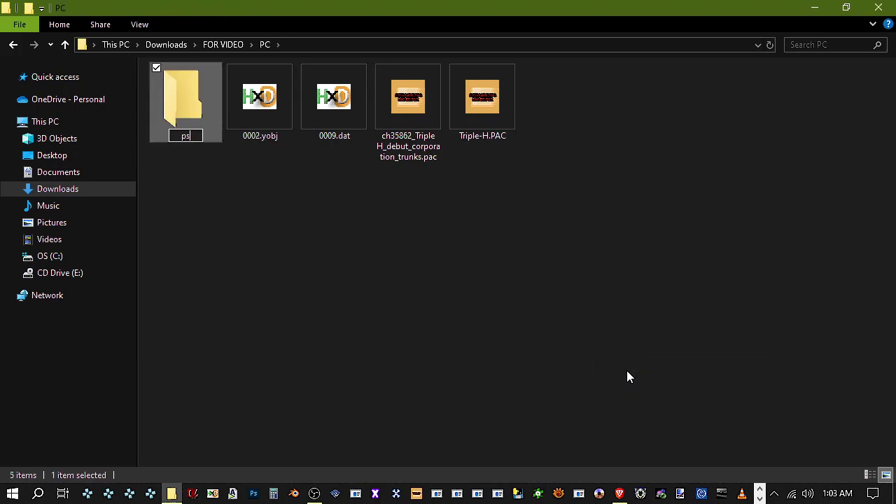
{"action": "key", "text": "Return"}
{"action": "left_click_drag", "start_coordinate": [347, 181], "coordinate": [204, 108]}
{"action": "left_click_drag", "start_coordinate": [334, 98], "coordinate": [205, 129]}
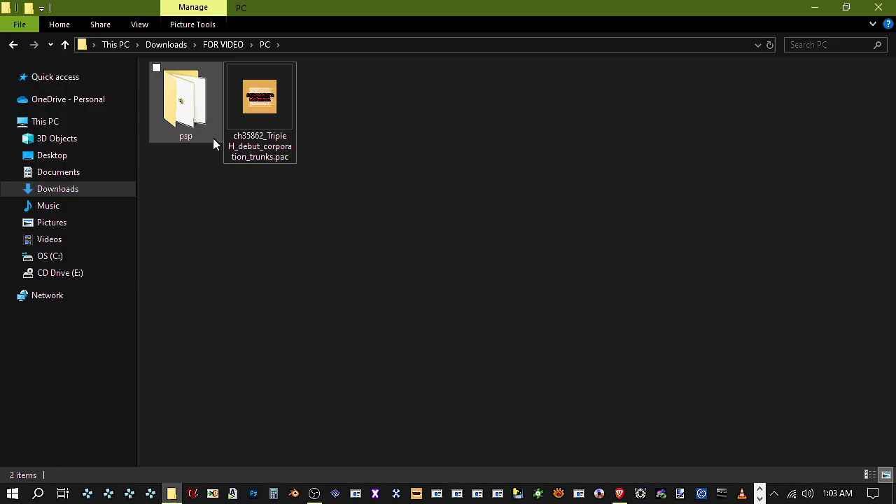
Launch ARC and open ch35862_Triple H_debut_corporation_trunks.pac from the PC folder
{"action": "left_click", "coordinate": [759, 491]}
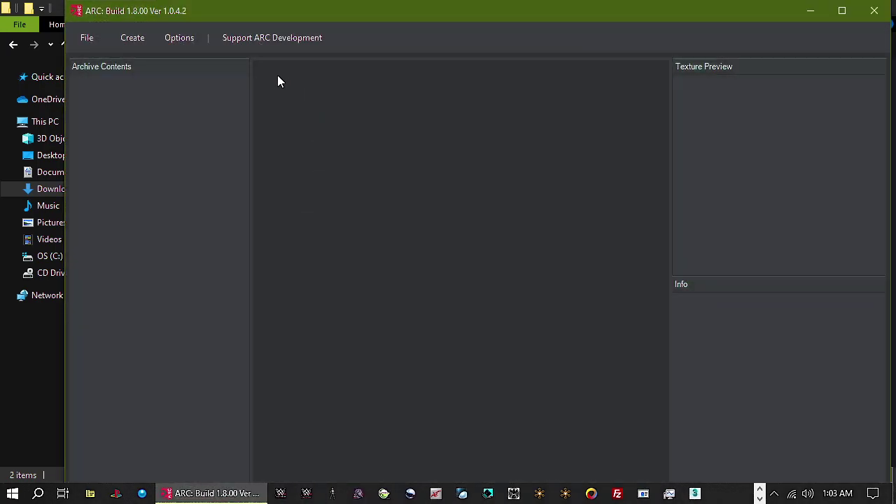
{"action": "left_click", "coordinate": [98, 39]}
{"action": "left_click", "coordinate": [98, 40]}
{"action": "left_click", "coordinate": [98, 41]}
{"action": "mouse_move", "coordinate": [97, 61]}
{"action": "left_click", "coordinate": [200, 60]}
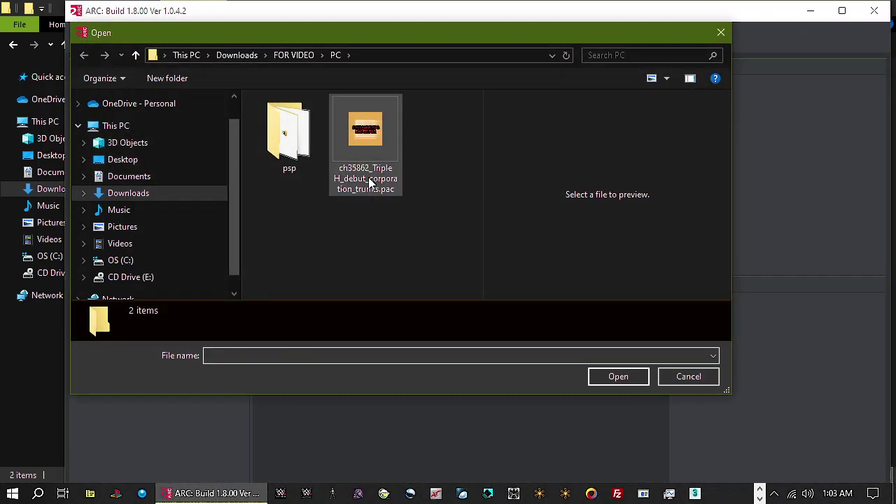
{"action": "double_click", "coordinate": [374, 158]}
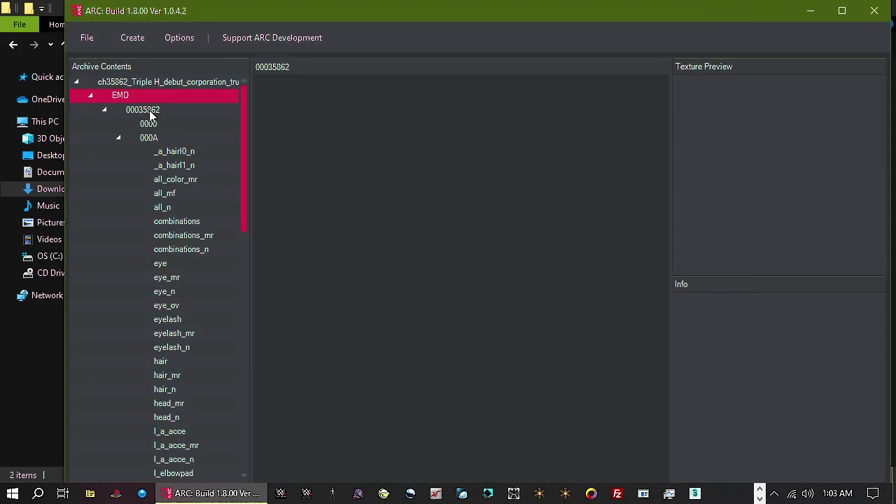
Mass extract the EMD archive into the PC folder and close ARC
{"action": "right_click", "coordinate": [137, 101]}
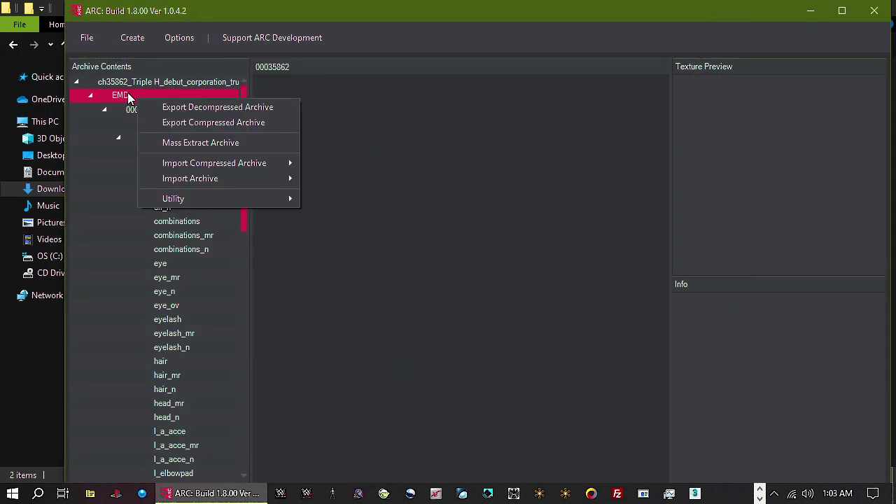
{"action": "left_click", "coordinate": [193, 142]}
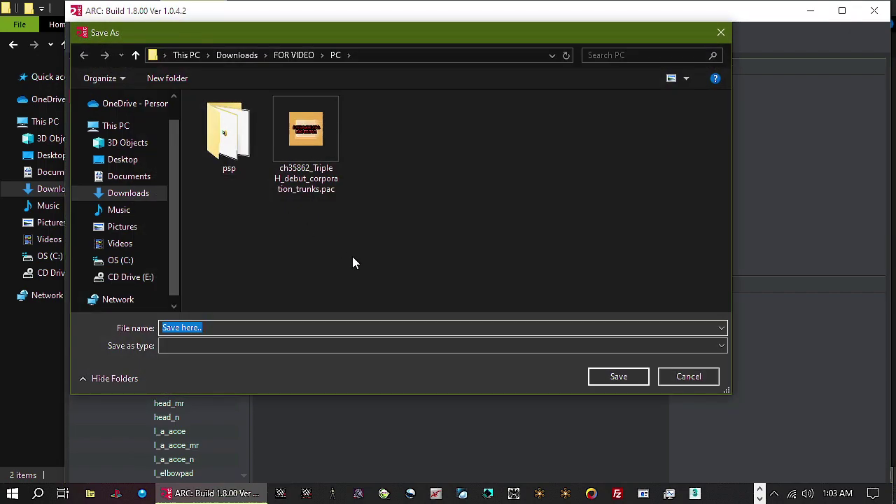
{"action": "left_click", "coordinate": [618, 380]}
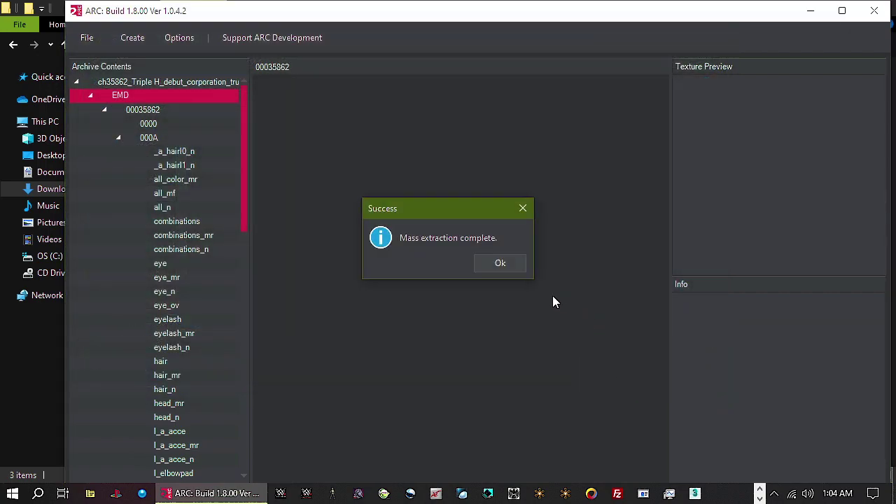
{"action": "left_click", "coordinate": [501, 264]}
{"action": "left_click", "coordinate": [874, 13]}
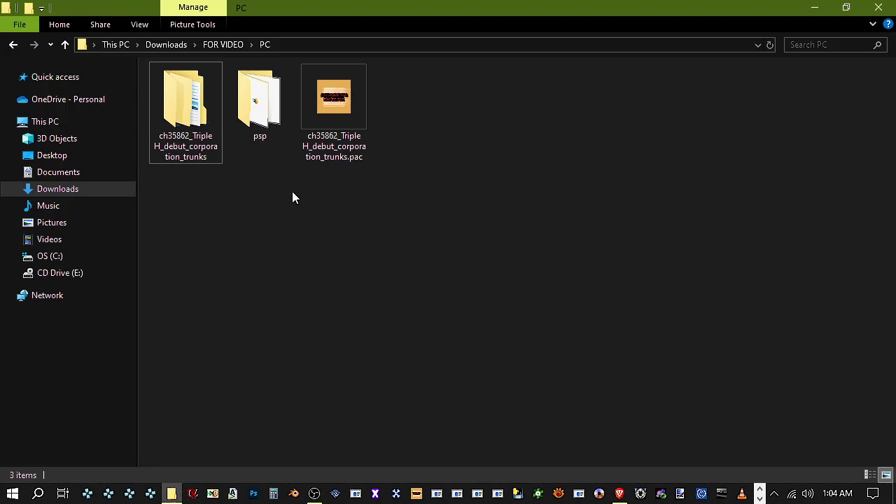
In the extracted ch35862_Triple H_debut_corporation_trunks folder, open EMD and its 00035862 subfolder
{"action": "double_click", "coordinate": [193, 142]}
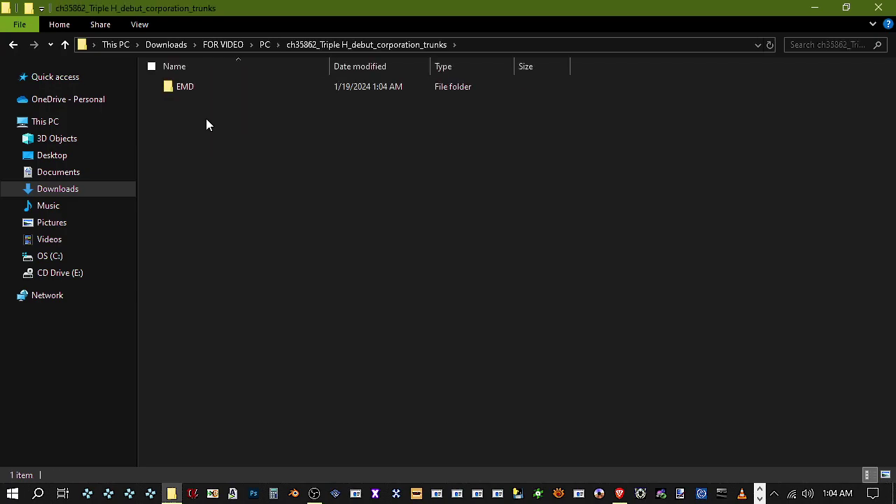
{"action": "double_click", "coordinate": [204, 86]}
{"action": "double_click", "coordinate": [205, 86]}
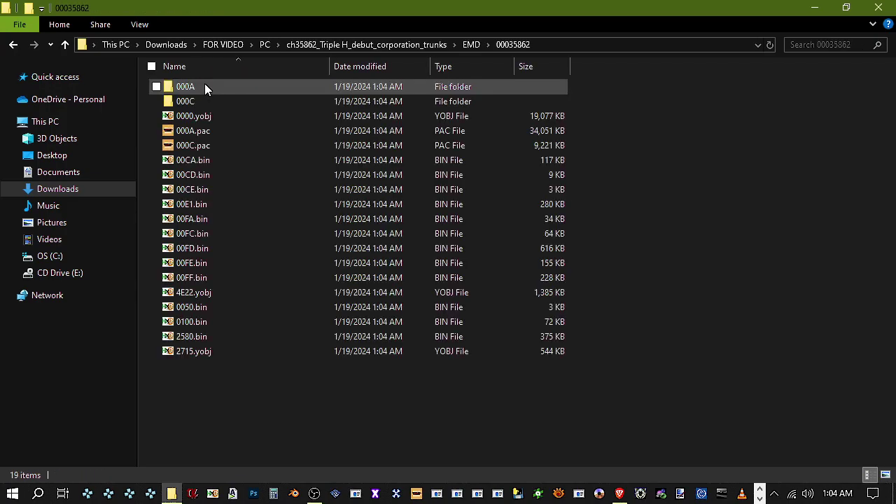
Copy 0000.yobj and 2715.yobj from the 00035862 folder into its 000C subfolder
{"action": "left_click", "coordinate": [201, 114]}
{"action": "right_click", "coordinate": [201, 114]}
{"action": "left_click", "coordinate": [231, 384]}
{"action": "left_click", "coordinate": [190, 291]}
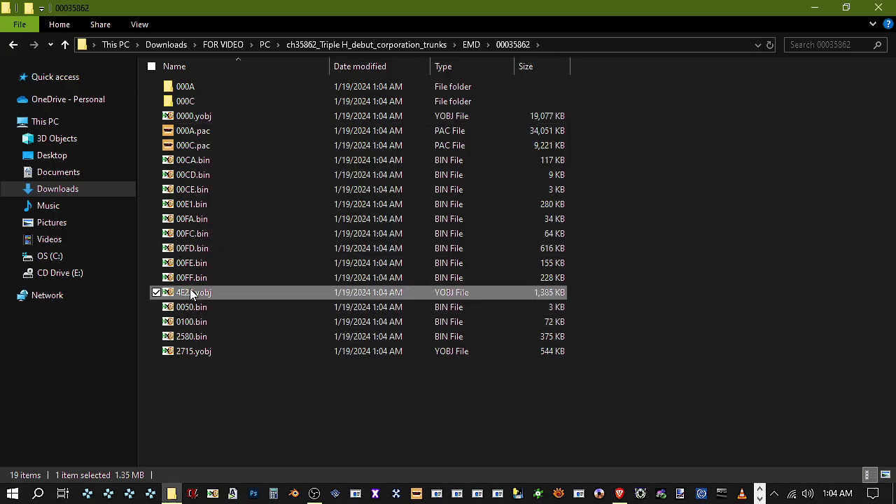
{"action": "left_click", "coordinate": [203, 118]}
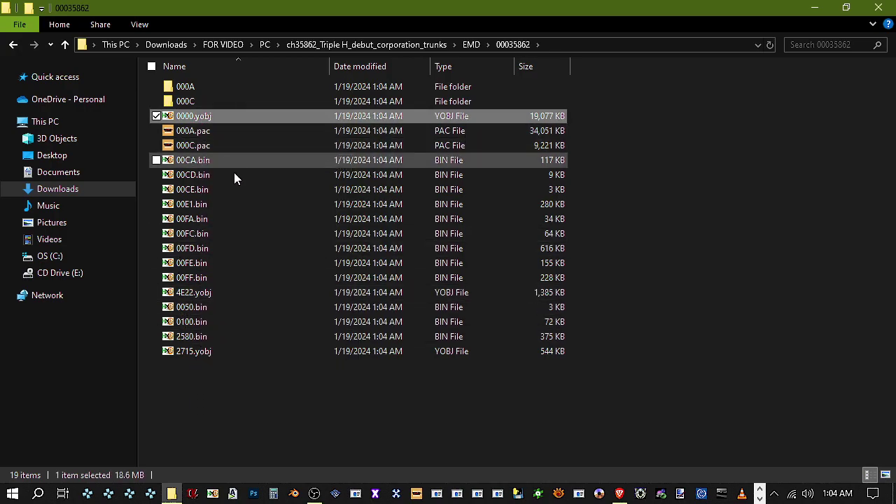
{"action": "left_click", "coordinate": [157, 355]}
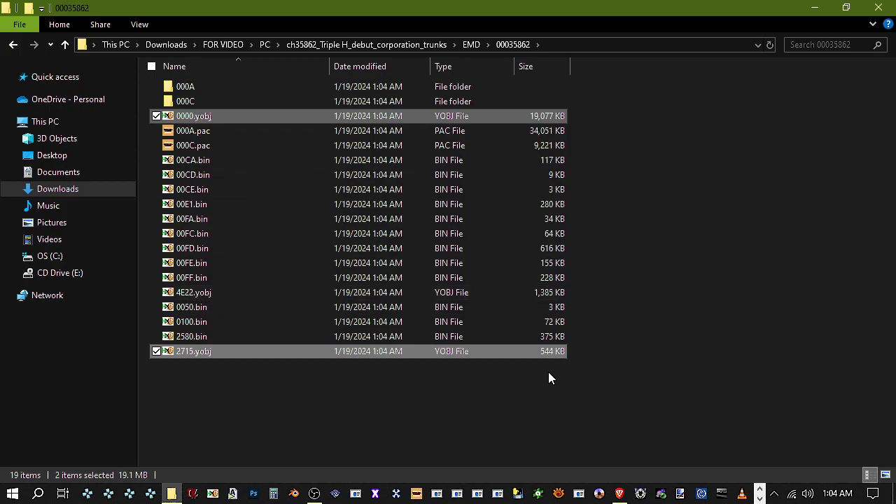
{"action": "right_click", "coordinate": [534, 355]}
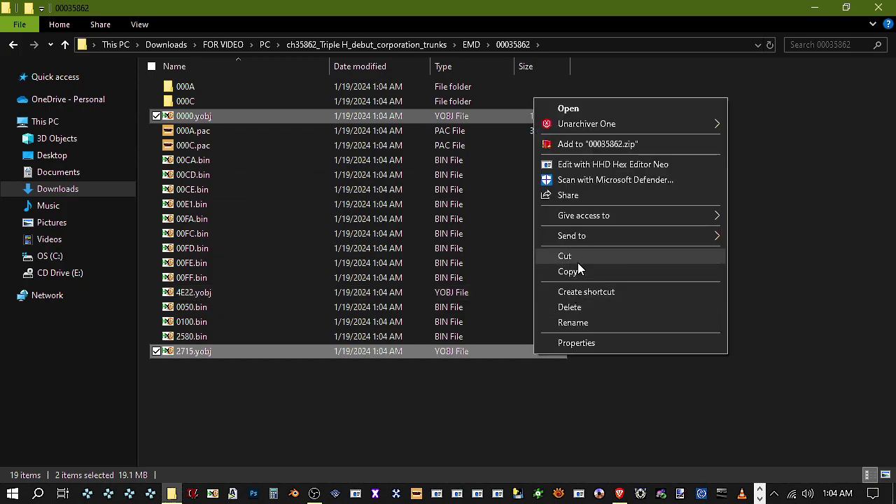
{"action": "left_click", "coordinate": [575, 272]}
{"action": "double_click", "coordinate": [188, 101]}
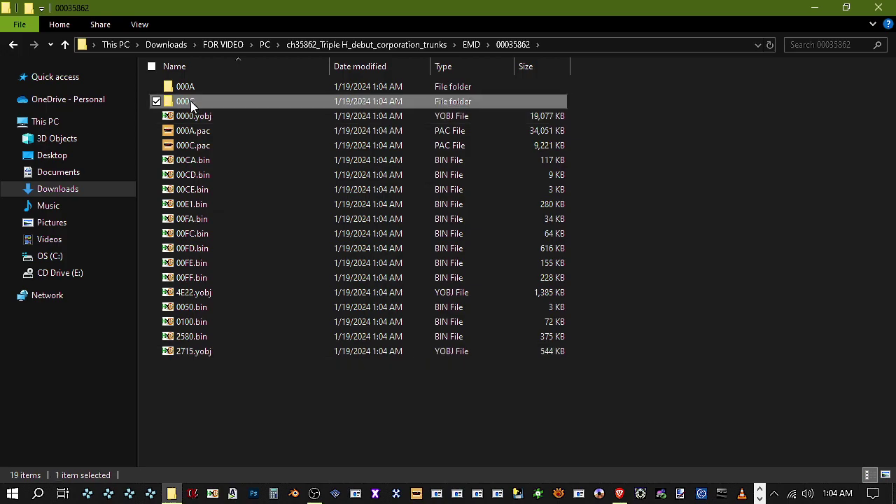
{"action": "right_click", "coordinate": [288, 208]}
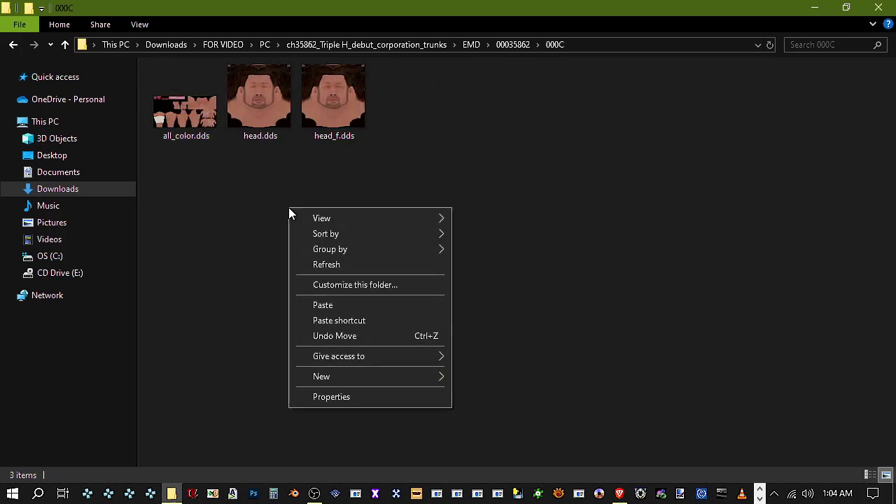
{"action": "left_click", "coordinate": [334, 304]}
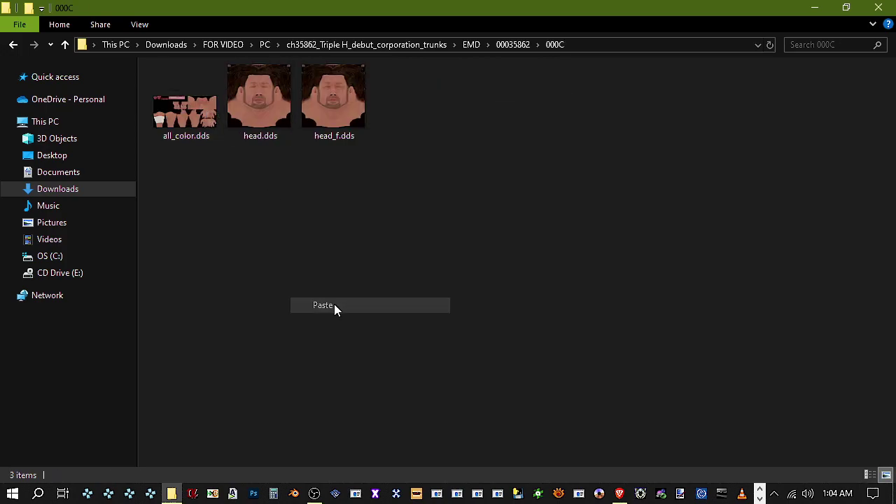
Open the 000A subfolder of 00035862 and look through its DDS textures, down to the kneepad, shoes and underwear ones
{"action": "left_click", "coordinate": [513, 44]}
{"action": "double_click", "coordinate": [191, 87]}
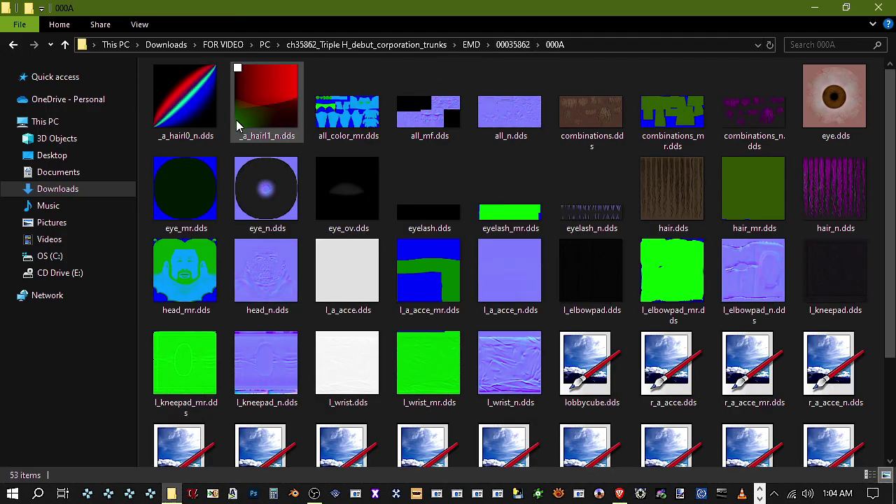
{"action": "scroll", "coordinate": [391, 244], "scroll_direction": "down", "scroll_amount": 3}
{"action": "left_click", "coordinate": [573, 320]}
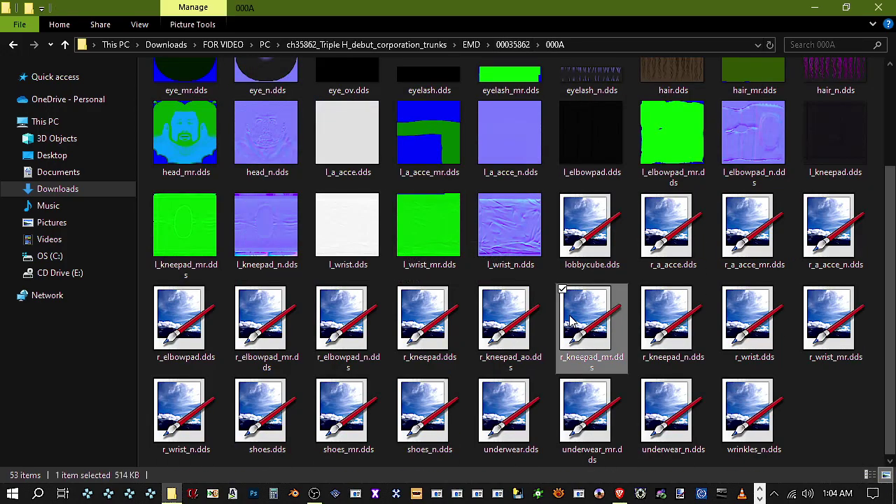
{"action": "left_click", "coordinate": [630, 409]}
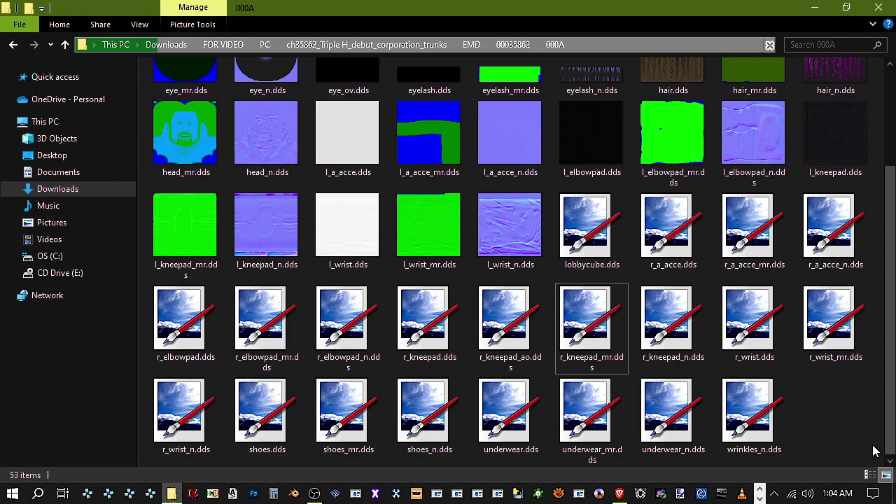
{"action": "left_click_drag", "start_coordinate": [885, 456], "coordinate": [628, 378]}
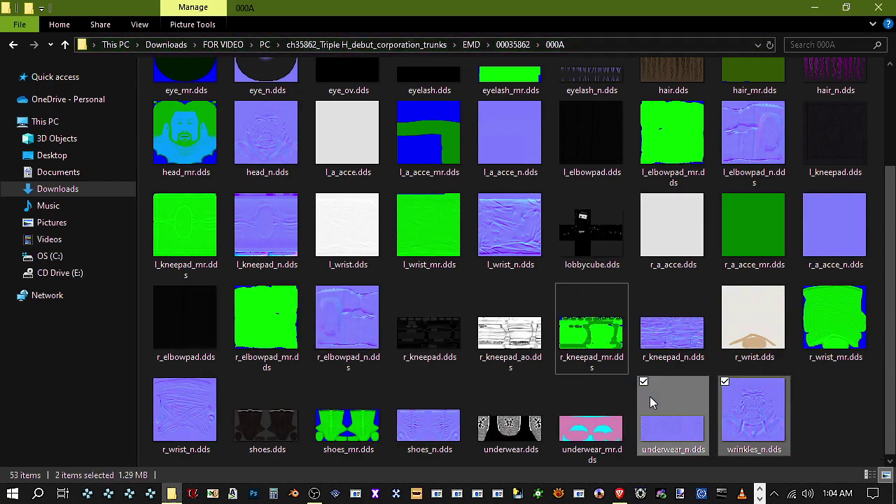
{"action": "left_click", "coordinate": [516, 433]}
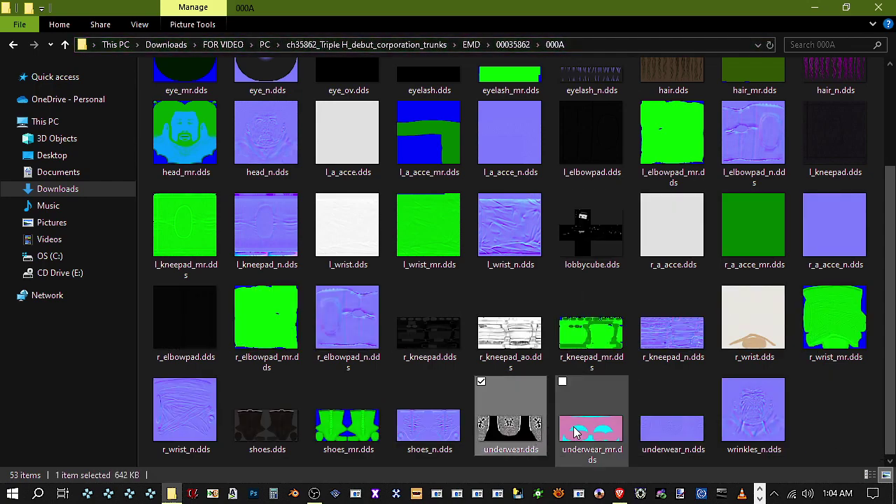
{"action": "left_click", "coordinate": [873, 447]}
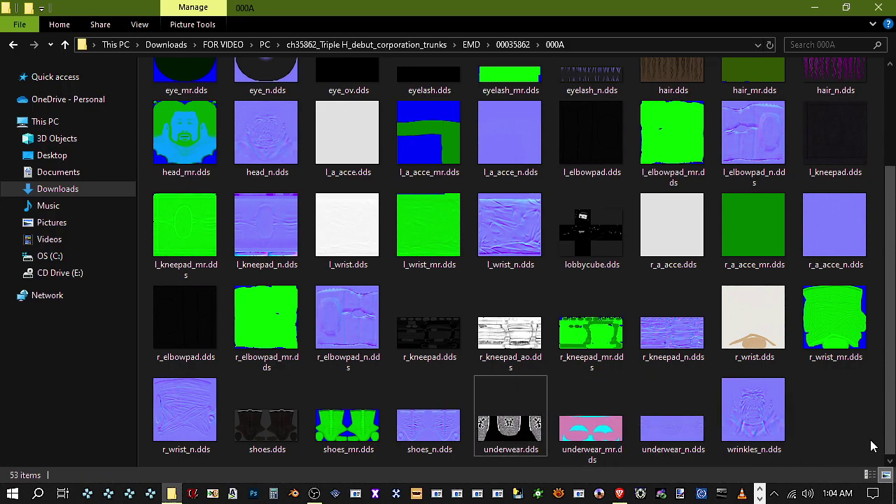
{"action": "left_click_drag", "start_coordinate": [841, 436], "coordinate": [150, 284]}
Switch to the web browser, view the Triple H Trunks Debut mod page, and return to the 000A folder
{"action": "left_click", "coordinate": [622, 494]}
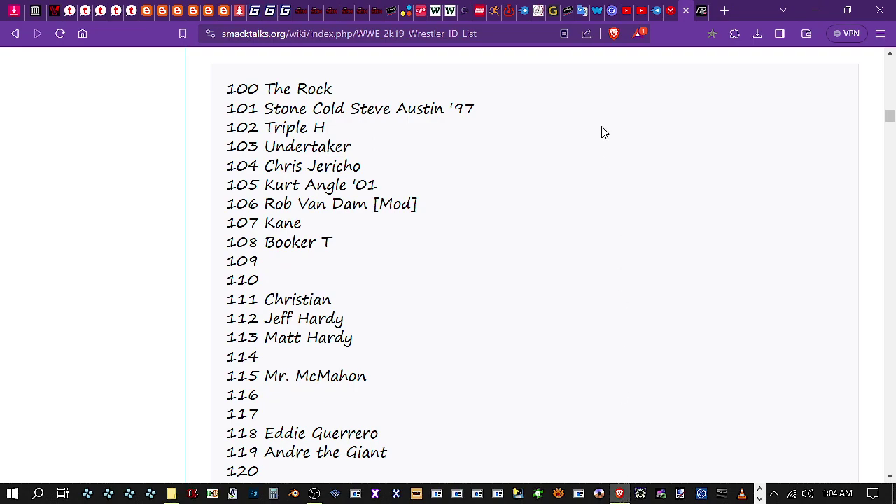
{"action": "left_click", "coordinate": [702, 10]}
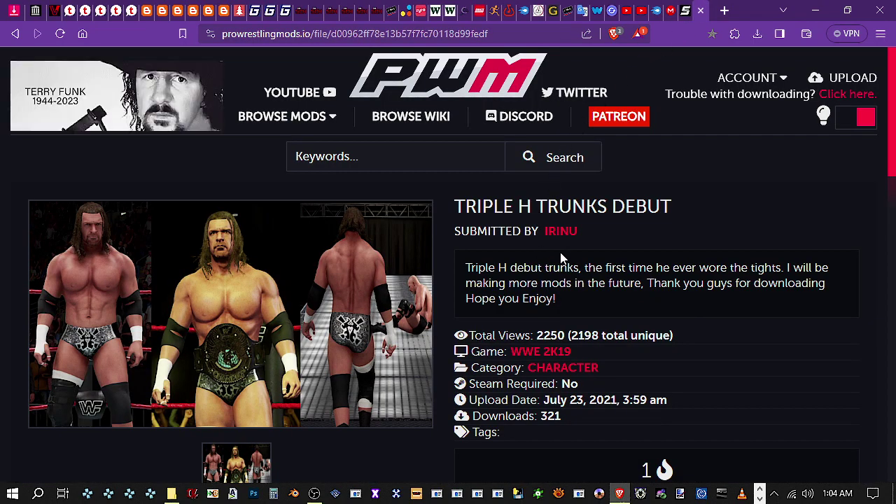
{"action": "left_click", "coordinate": [816, 10]}
{"action": "left_click_drag", "start_coordinate": [873, 419], "coordinate": [255, 344]}
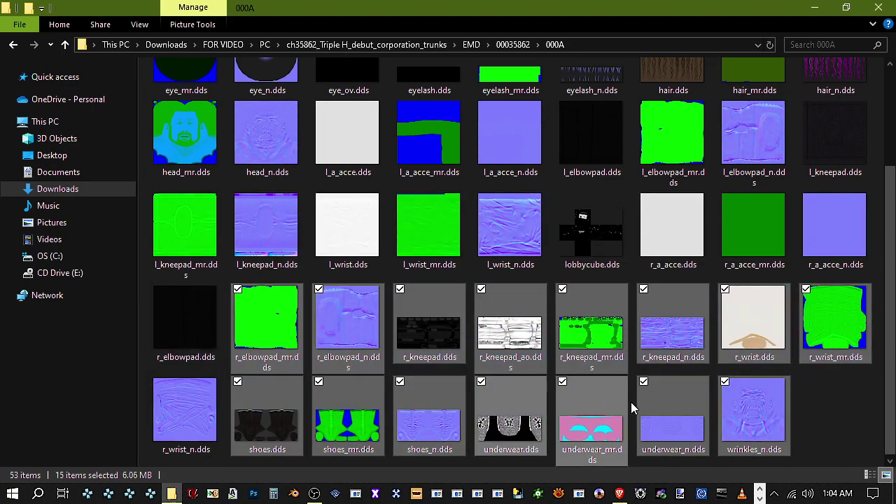
{"action": "left_click", "coordinate": [861, 432]}
{"action": "left_click", "coordinate": [481, 383]}
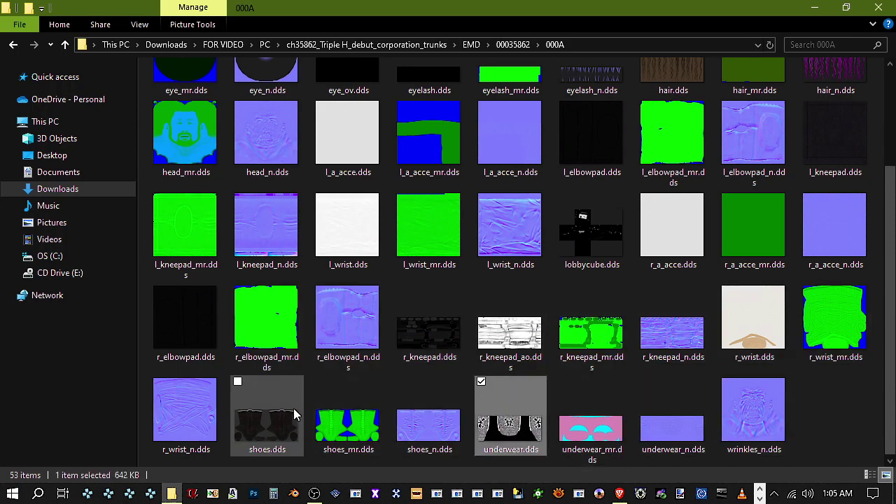
{"action": "left_click", "coordinate": [237, 382]}
{"action": "left_click", "coordinate": [401, 289]}
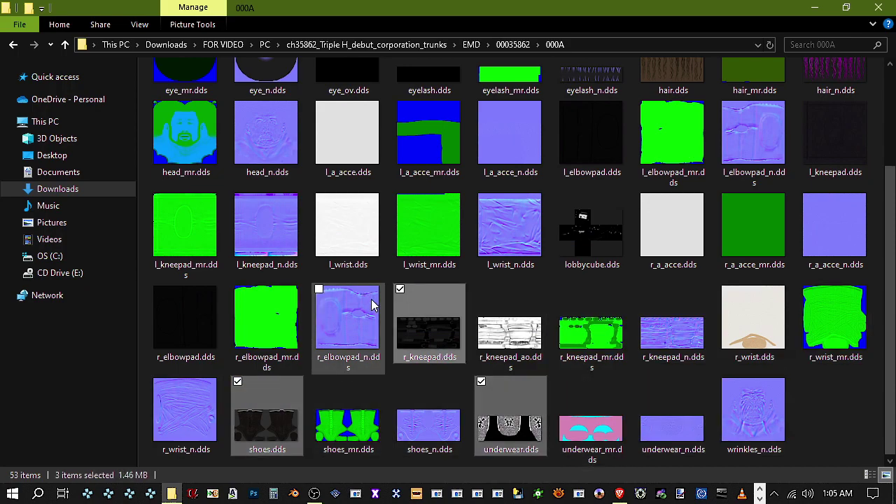
Copy underwear.dds from the 000A folder into the 000C folder of 00035862
{"action": "left_click", "coordinate": [520, 430]}
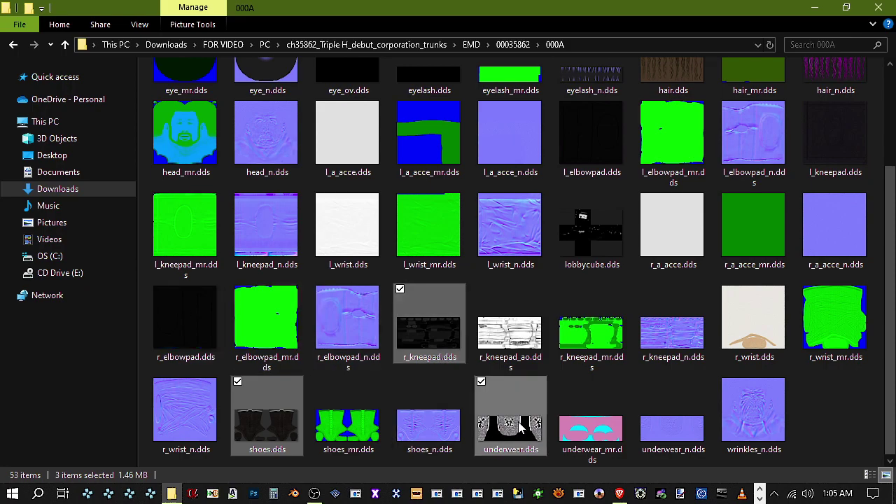
{"action": "right_click", "coordinate": [541, 384]}
{"action": "left_click", "coordinate": [554, 341]}
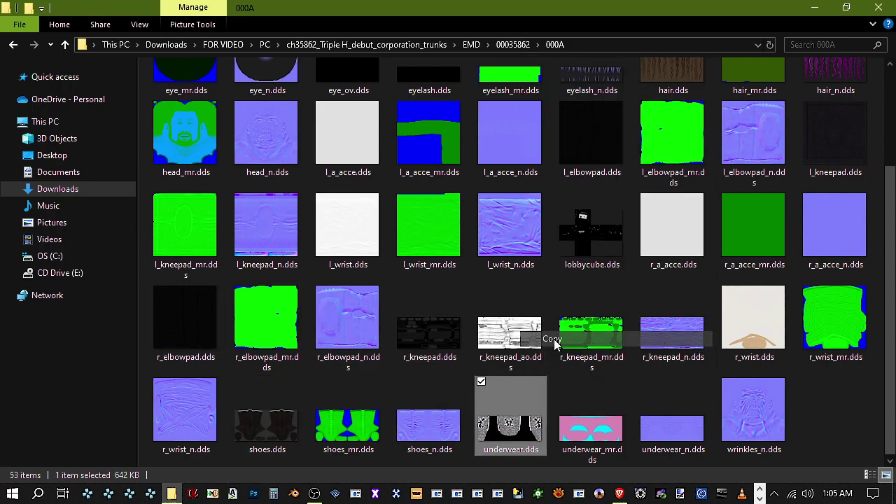
{"action": "left_click", "coordinate": [513, 45]}
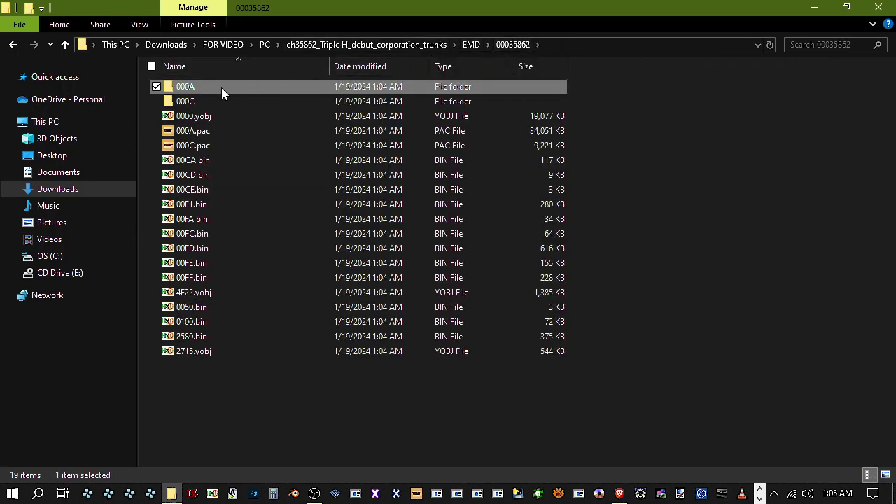
{"action": "double_click", "coordinate": [194, 102]}
{"action": "right_click", "coordinate": [371, 295]}
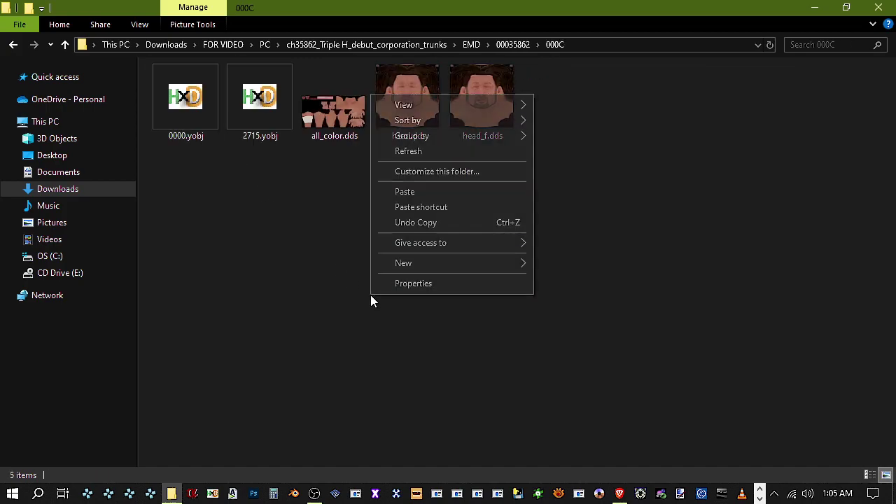
{"action": "left_click", "coordinate": [396, 192]}
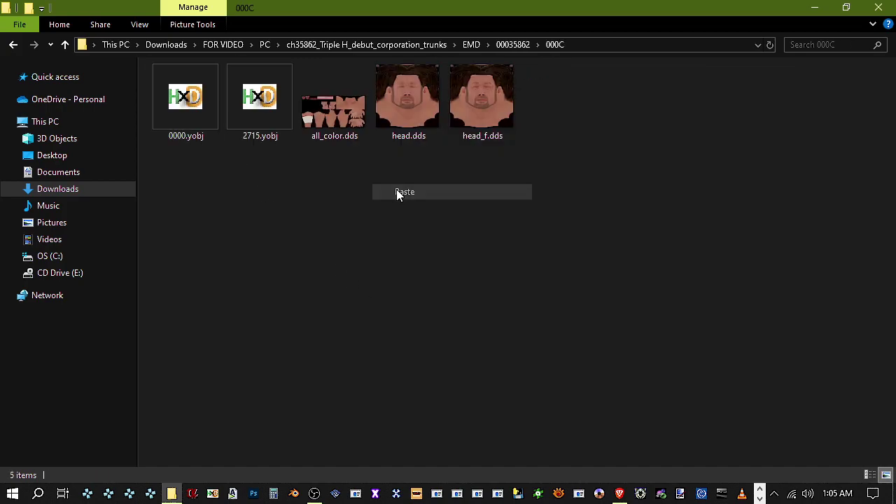
Return to the 00035862 folder and try to open 000A.pac and 000C.pac in PAC Editor
{"action": "left_click", "coordinate": [513, 45]}
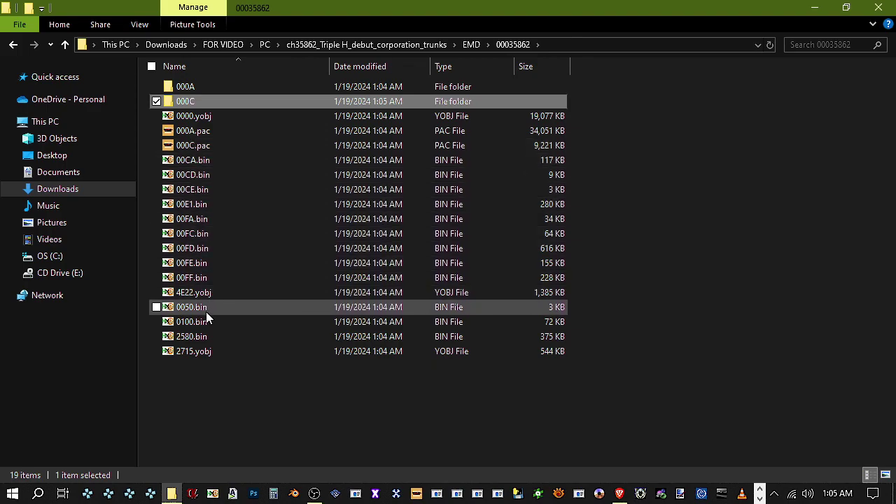
{"action": "double_click", "coordinate": [202, 131]}
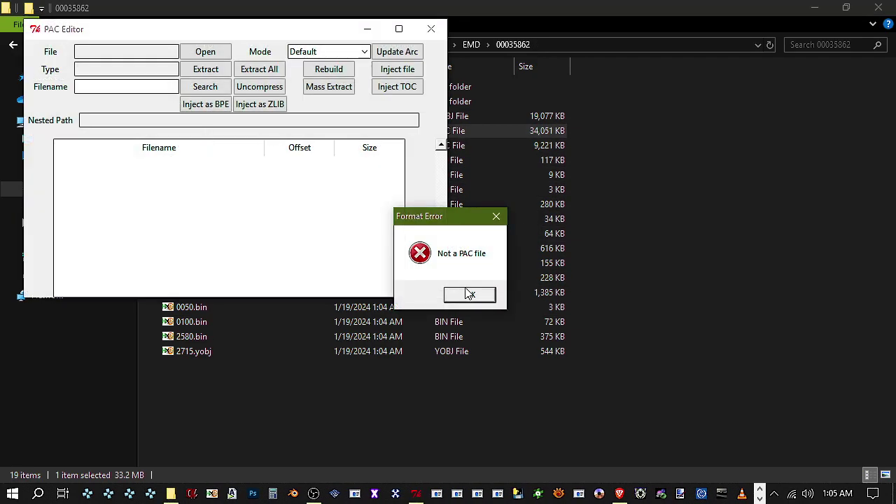
{"action": "left_click", "coordinate": [496, 217]}
{"action": "left_click", "coordinate": [194, 145]}
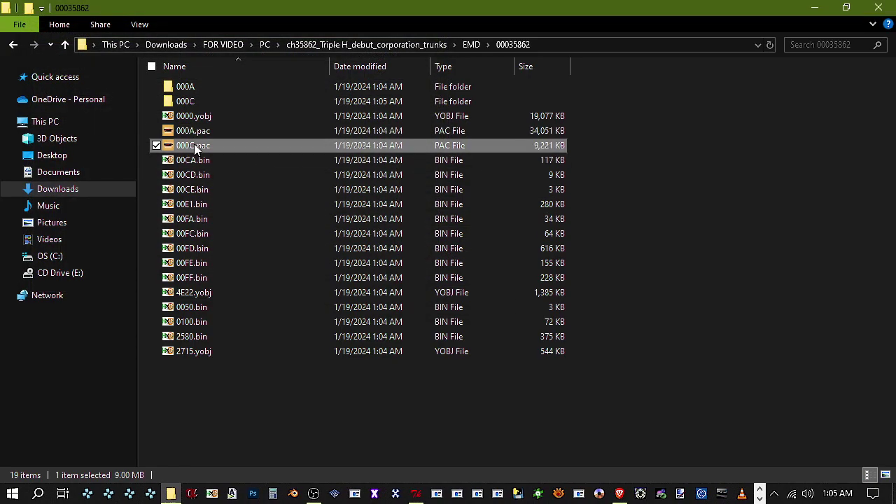
{"action": "double_click", "coordinate": [194, 145]}
{"action": "left_click", "coordinate": [496, 217]}
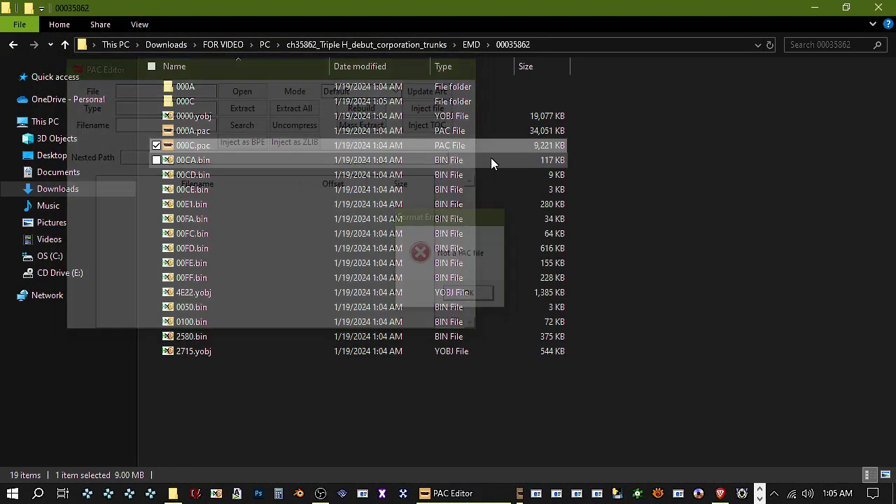
Launch X-Packer and bring up the file chooser for a generic texture archive, closing it without choosing a file
{"action": "left_click", "coordinate": [379, 446]}
{"action": "left_click", "coordinate": [375, 494]}
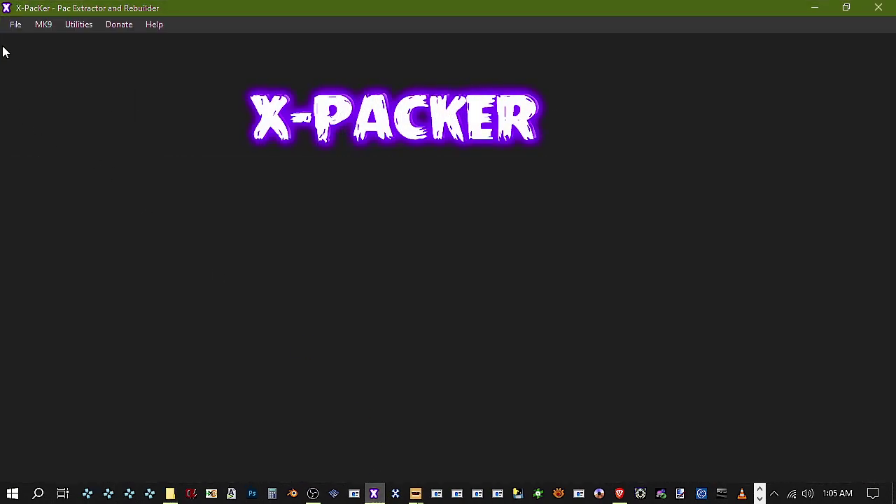
{"action": "left_click", "coordinate": [15, 23]}
{"action": "mouse_move", "coordinate": [36, 40]}
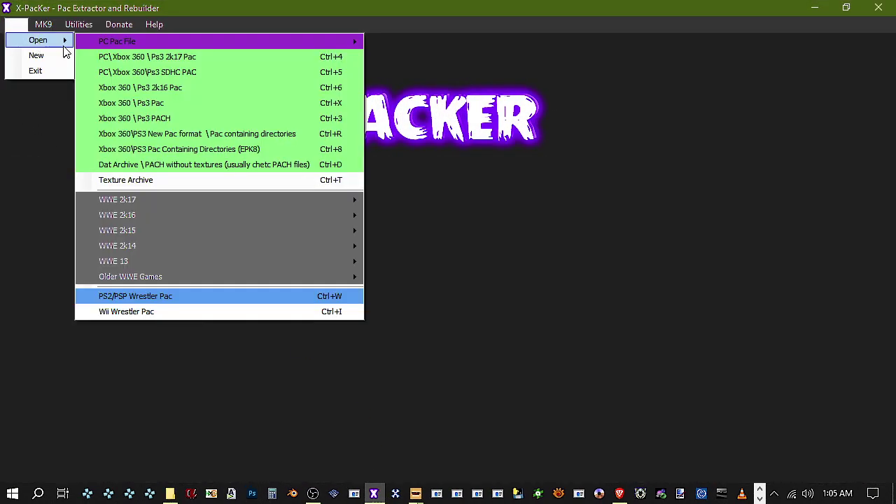
{"action": "left_click", "coordinate": [159, 179]}
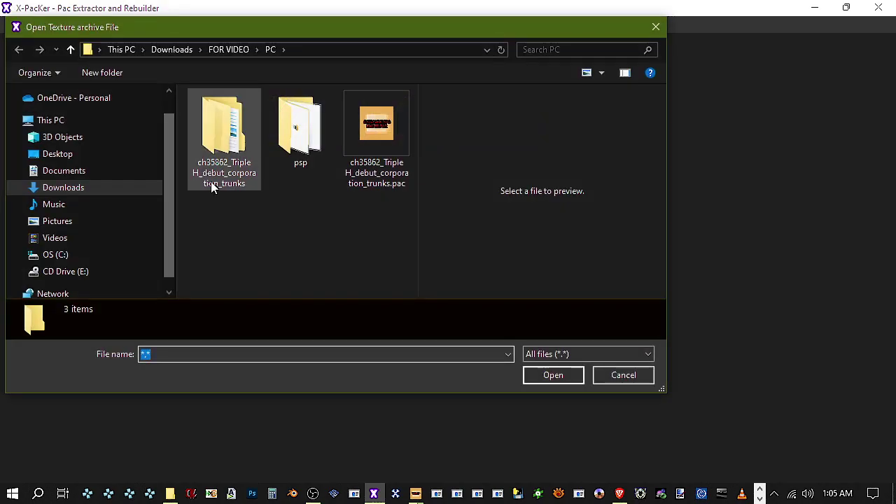
{"action": "left_click", "coordinate": [656, 27]}
Open 000A.pac from the mod's EMD\00035862 folder as a PC texture archive and look through its texture list
{"action": "left_click", "coordinate": [13, 25]}
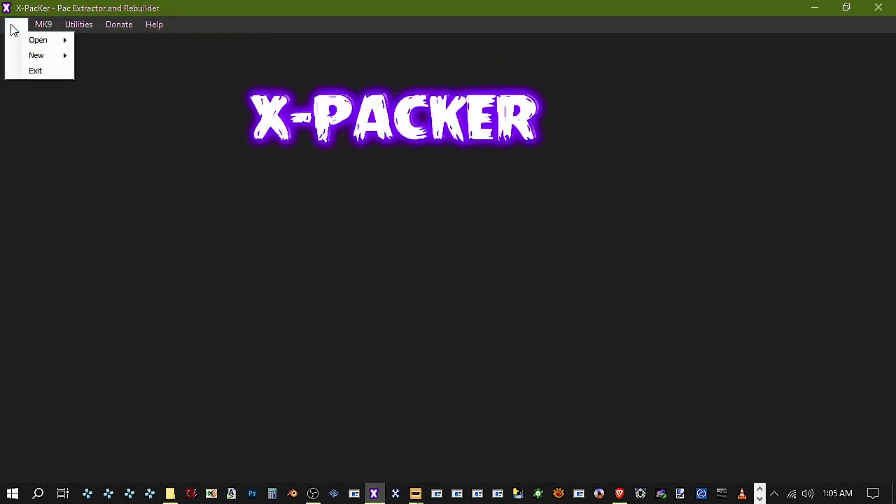
{"action": "mouse_move", "coordinate": [18, 40]}
{"action": "mouse_move", "coordinate": [320, 40]}
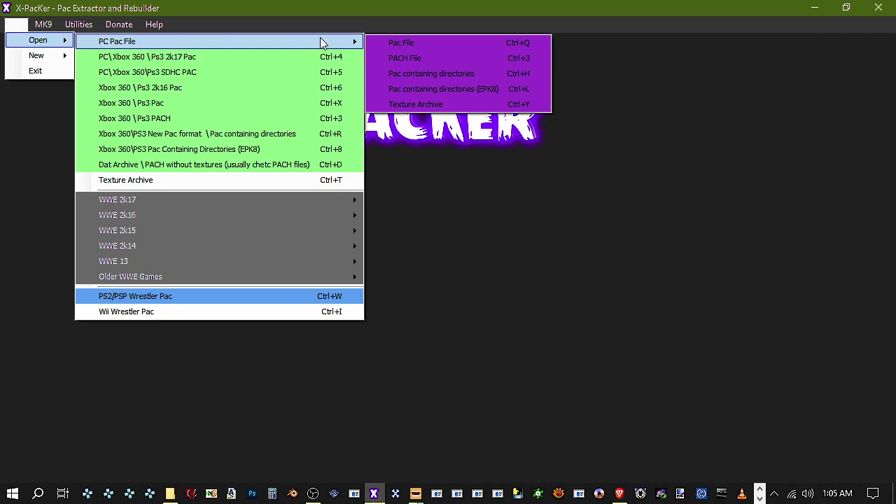
{"action": "left_click", "coordinate": [437, 105]}
{"action": "double_click", "coordinate": [246, 131]}
{"action": "double_click", "coordinate": [229, 114]}
{"action": "double_click", "coordinate": [232, 113]}
{"action": "scroll", "coordinate": [246, 147], "scroll_direction": "down", "scroll_amount": 3}
{"action": "double_click", "coordinate": [228, 195]}
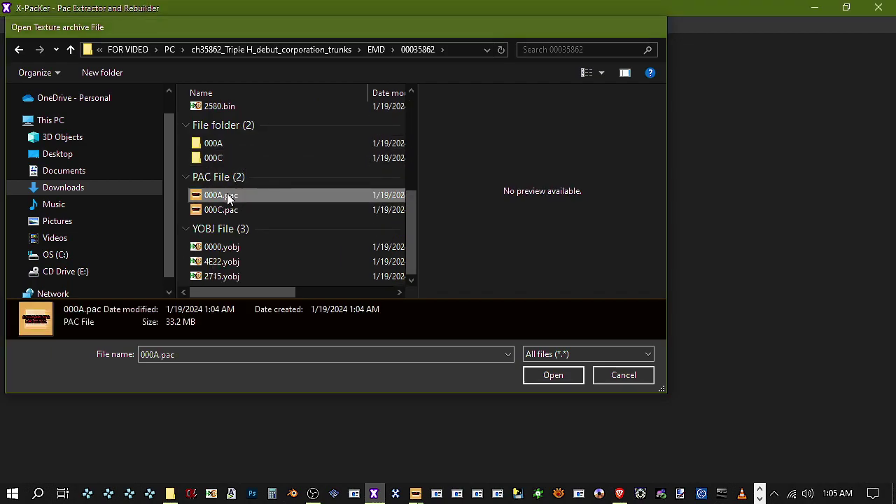
{"action": "scroll", "coordinate": [245, 162], "scroll_direction": "down", "scroll_amount": 20}
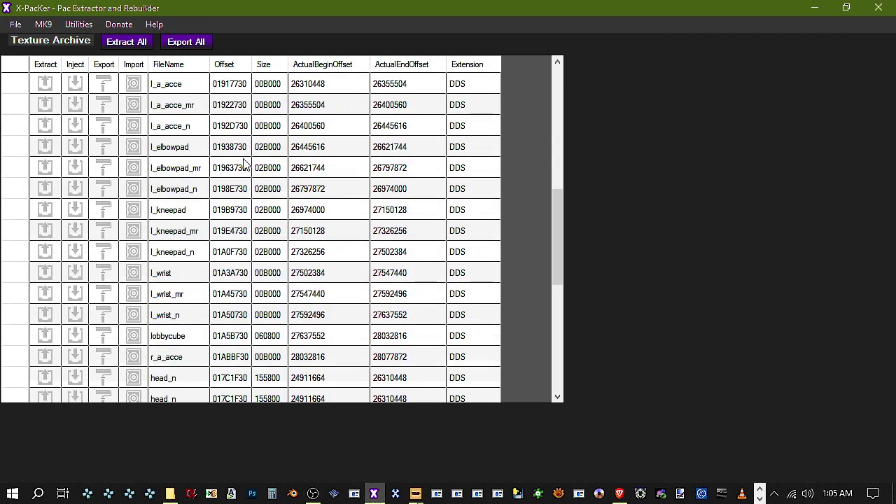
{"action": "scroll", "coordinate": [245, 169], "scroll_direction": "up", "scroll_amount": 20}
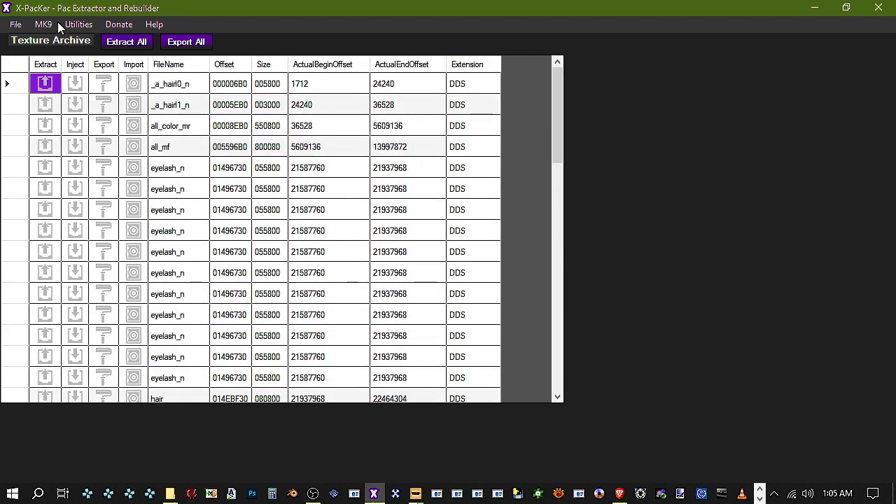
Open 000C.pac as a PC texture archive to view its textures, and close X-Packer
{"action": "left_click", "coordinate": [15, 24]}
{"action": "mouse_move", "coordinate": [37, 41]}
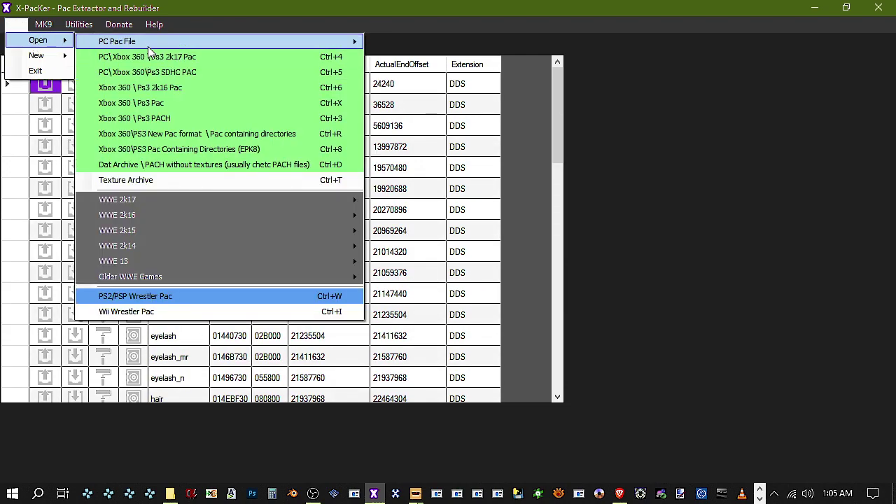
{"action": "mouse_move", "coordinate": [147, 45]}
{"action": "left_click", "coordinate": [435, 104]}
{"action": "scroll", "coordinate": [306, 136], "scroll_direction": "down", "scroll_amount": 4}
{"action": "double_click", "coordinate": [241, 210]}
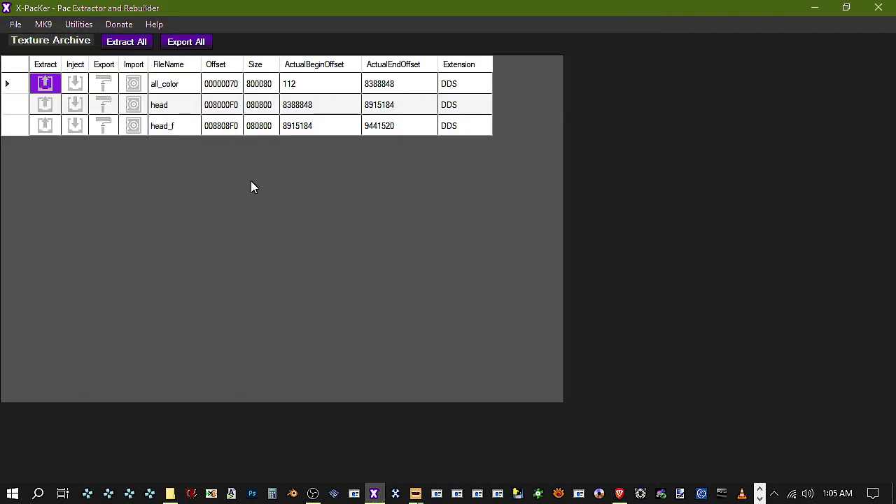
{"action": "left_click", "coordinate": [880, 7]}
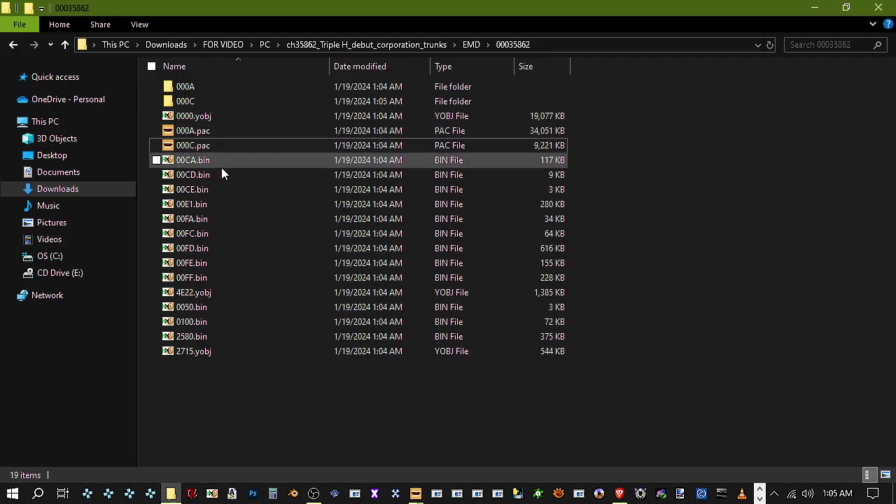
Copy 4E22.yobj from the 00035862 folder into its 000C subfolder
{"action": "left_click", "coordinate": [192, 294]}
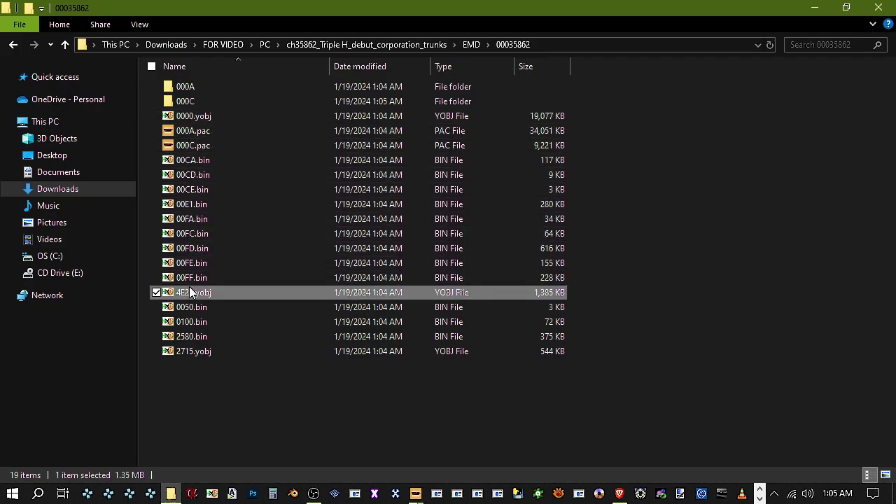
{"action": "right_click", "coordinate": [202, 294]}
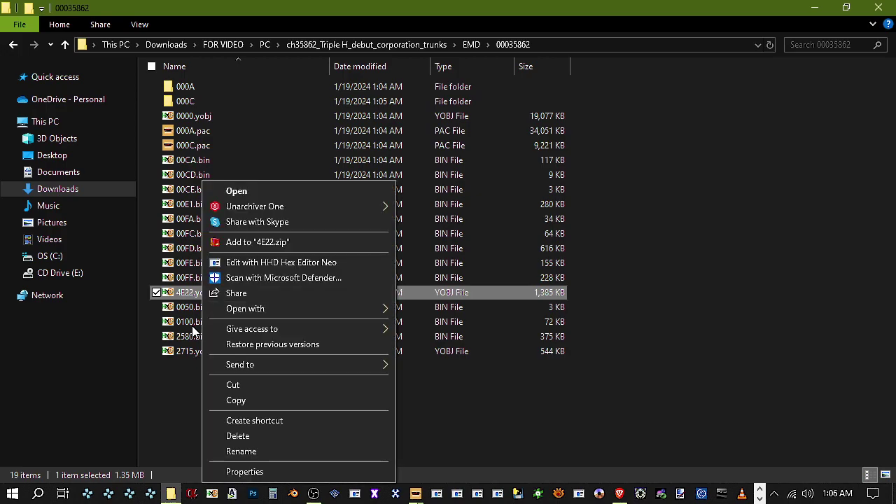
{"action": "left_click", "coordinate": [174, 383]}
{"action": "left_click", "coordinate": [205, 292]}
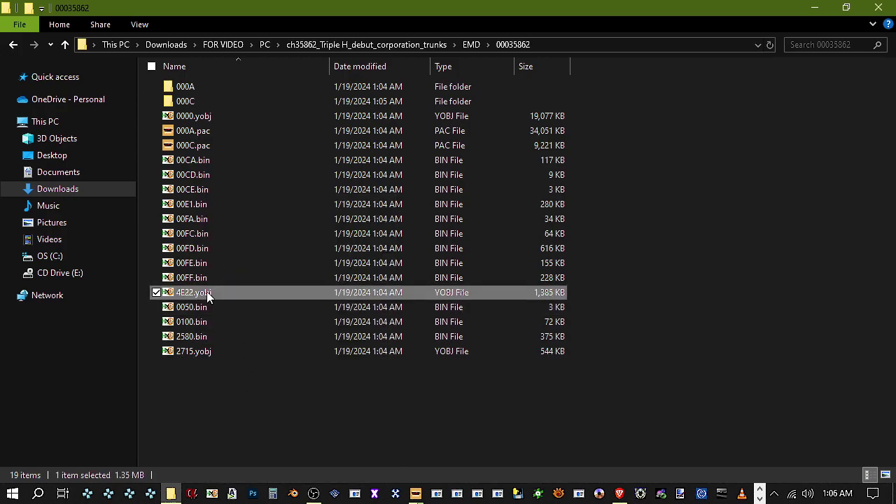
{"action": "right_click", "coordinate": [206, 292]}
{"action": "left_click", "coordinate": [249, 400]}
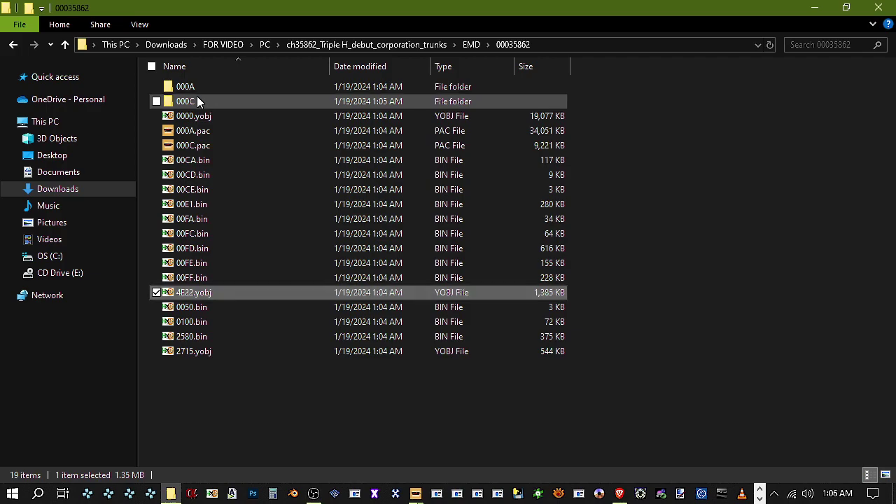
{"action": "double_click", "coordinate": [197, 99]}
{"action": "right_click", "coordinate": [301, 222]}
{"action": "left_click", "coordinate": [345, 317]}
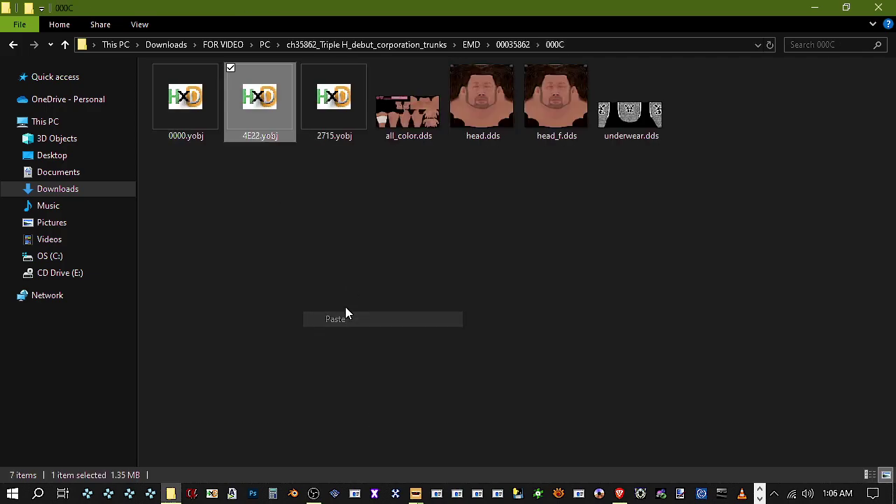
{"action": "left_click", "coordinate": [352, 264]}
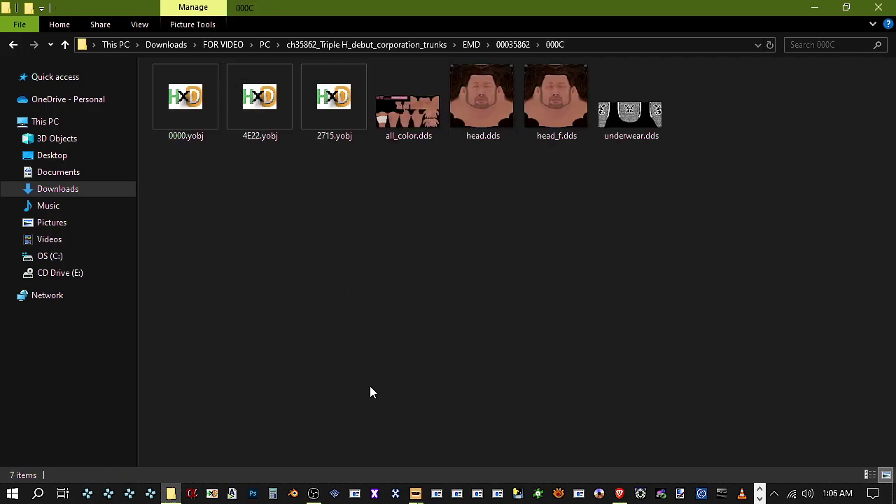
Switch to X-Rey, open 0000.yobj from the mod's 000C folder as a new-format yobj, and close it after viewing the model
{"action": "left_click", "coordinate": [393, 495]}
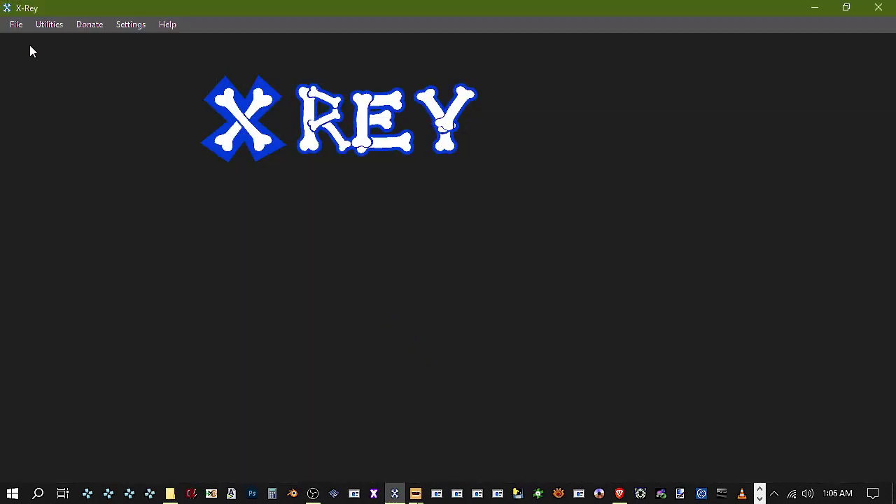
{"action": "left_click", "coordinate": [19, 25]}
{"action": "mouse_move", "coordinate": [35, 44]}
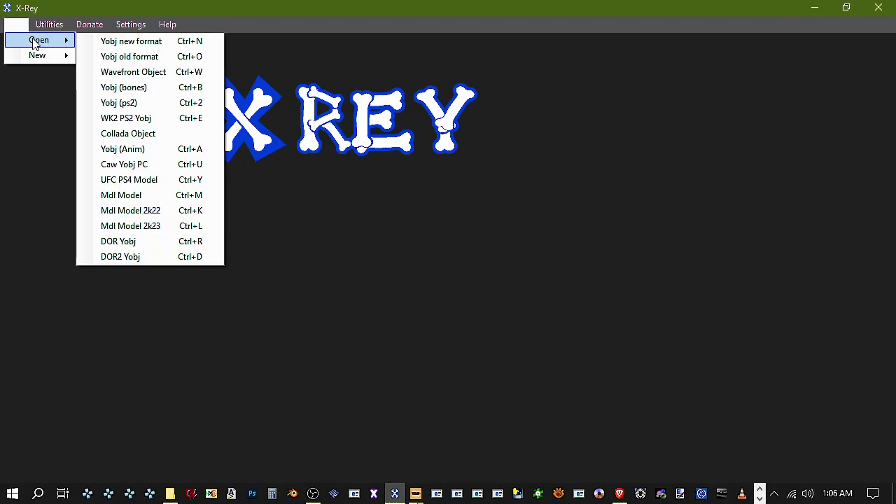
{"action": "left_click", "coordinate": [145, 43]}
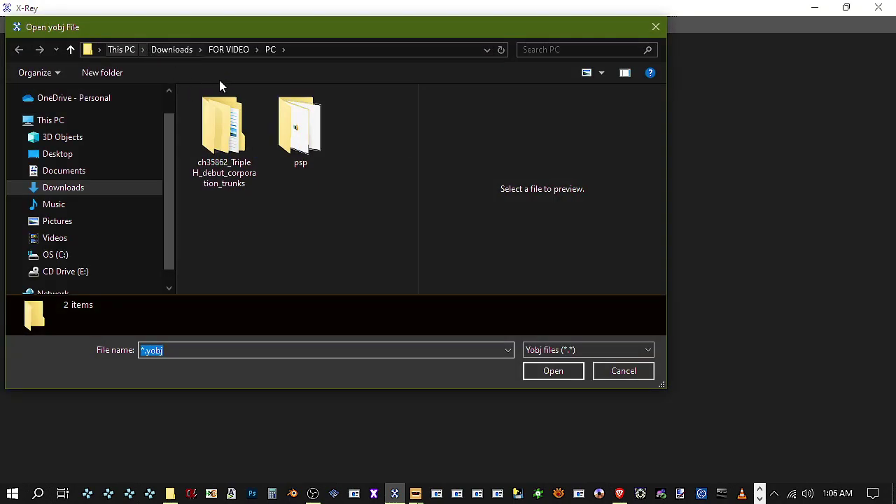
{"action": "double_click", "coordinate": [244, 144]}
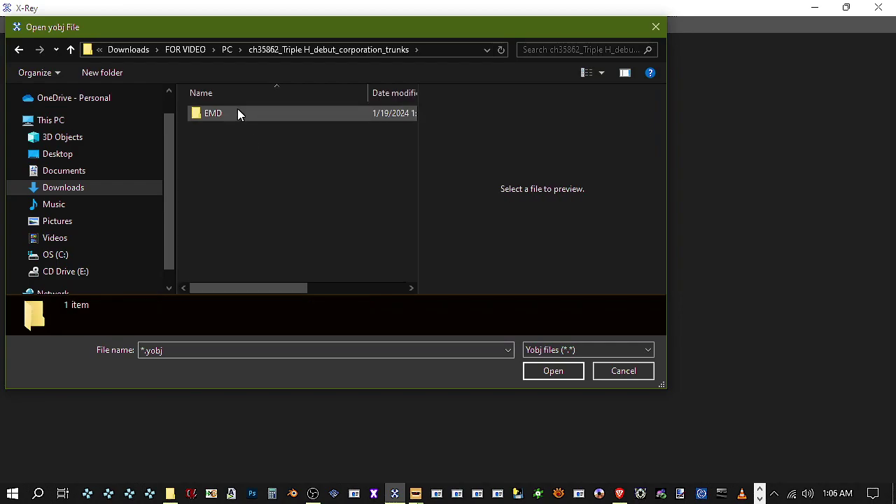
{"action": "double_click", "coordinate": [238, 113]}
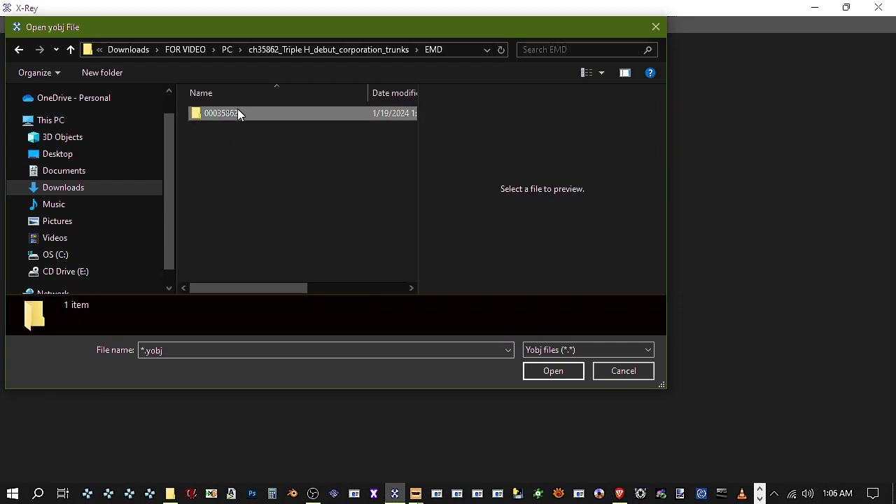
{"action": "double_click", "coordinate": [237, 113]}
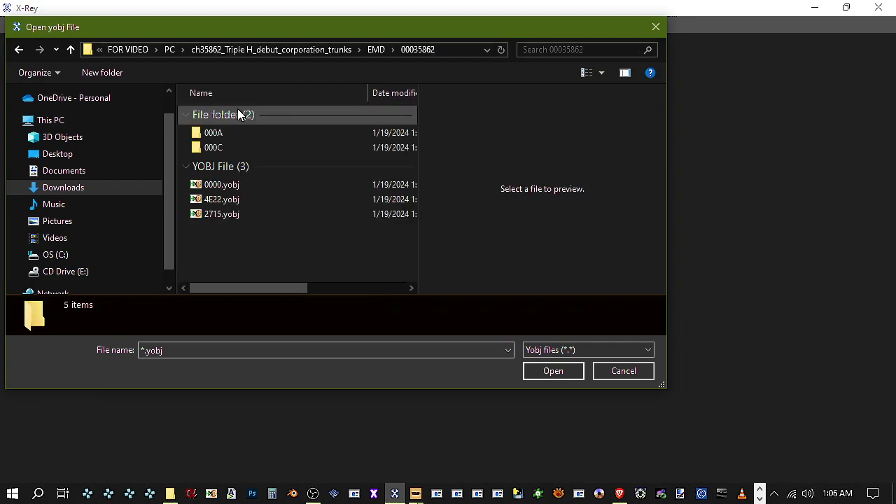
{"action": "double_click", "coordinate": [213, 147]}
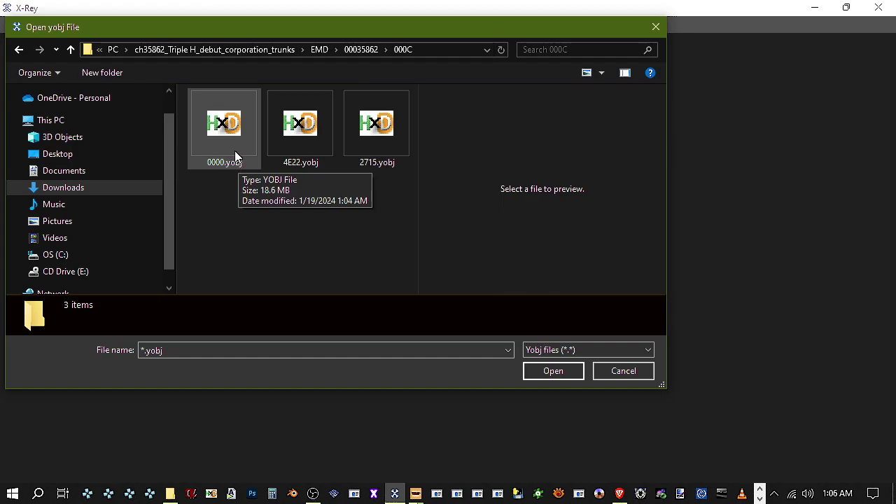
{"action": "double_click", "coordinate": [237, 145]}
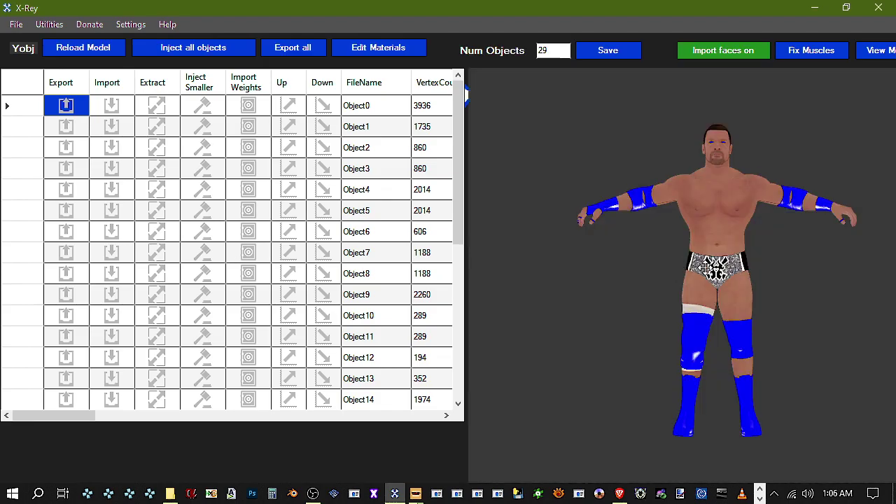
{"action": "mouse_move", "coordinate": [707, 266]}
{"action": "left_mouse_down"}
{"action": "mouse_move", "coordinate": [637, 270]}
{"action": "mouse_move", "coordinate": [718, 263]}
{"action": "mouse_move", "coordinate": [703, 267]}
{"action": "left_mouse_up"}
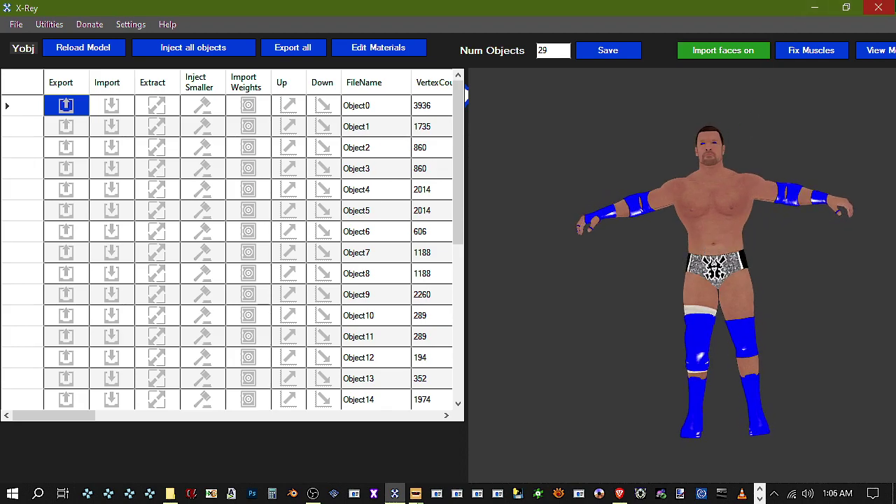
{"action": "left_click", "coordinate": [878, 8]}
Go to the 000A texture folder inside the Triple H mod's EMD\00035862 folder
{"action": "left_click", "coordinate": [482, 44]}
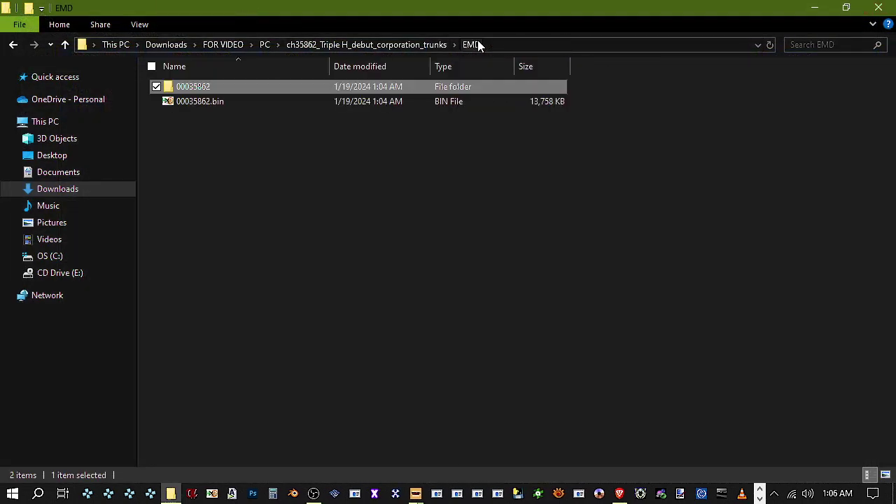
{"action": "left_click", "coordinate": [396, 44]}
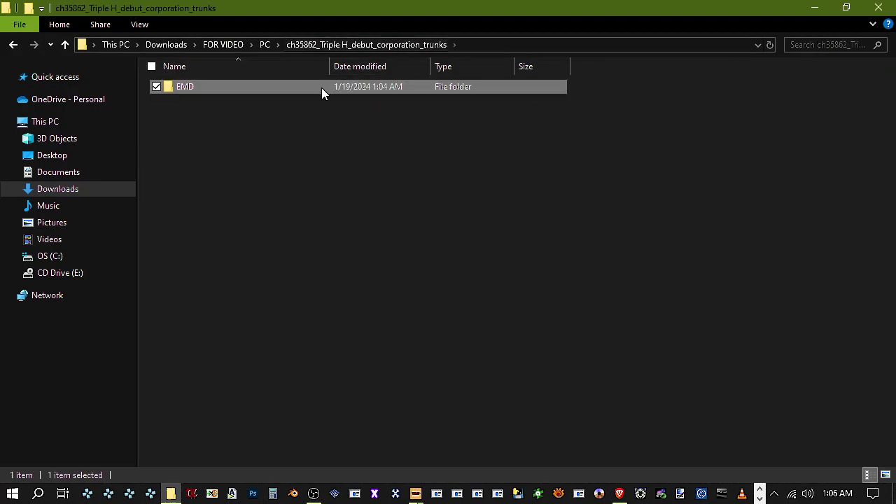
{"action": "left_click", "coordinate": [265, 45]}
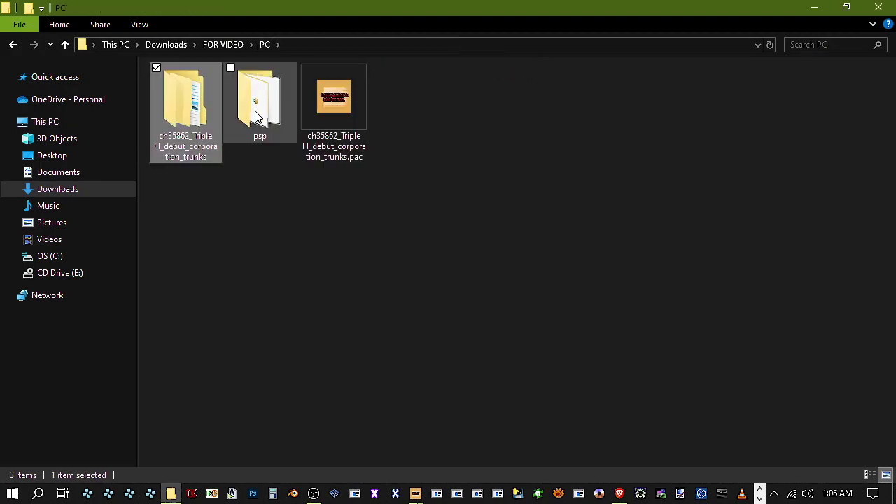
{"action": "double_click", "coordinate": [189, 126]}
{"action": "double_click", "coordinate": [186, 90]}
{"action": "left_click", "coordinate": [201, 93]}
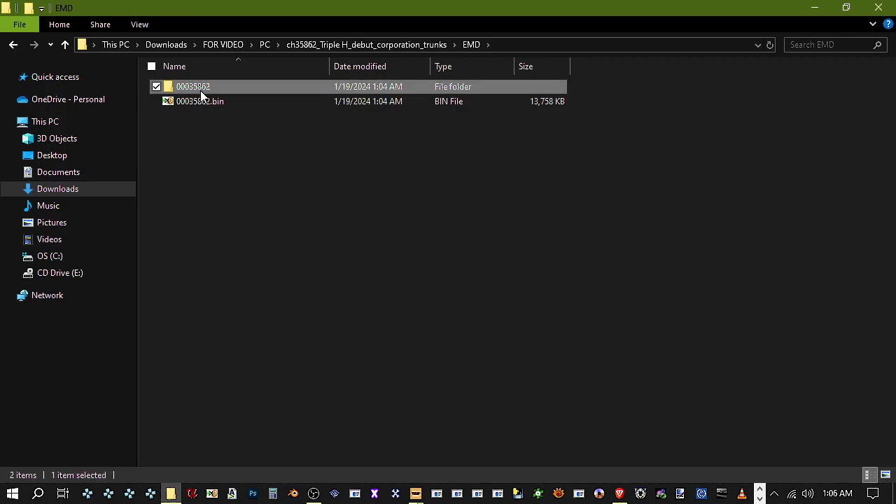
{"action": "double_click", "coordinate": [201, 91]}
{"action": "double_click", "coordinate": [189, 87]}
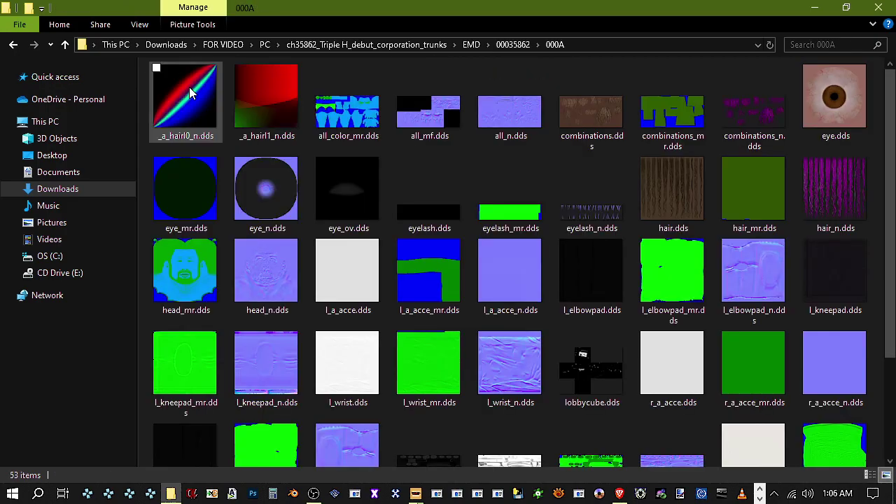
Cut all the dds texture files in the 000A folder for moving
{"action": "scroll", "coordinate": [510, 301], "scroll_direction": "down", "scroll_amount": 3}
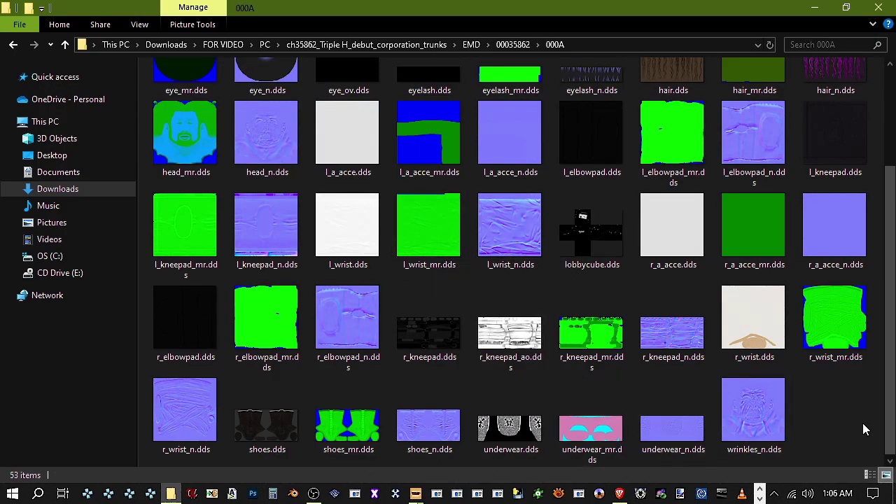
{"action": "key", "text": "ctrl+a"}
{"action": "scroll", "coordinate": [866, 429], "scroll_direction": "up", "scroll_amount": 3}
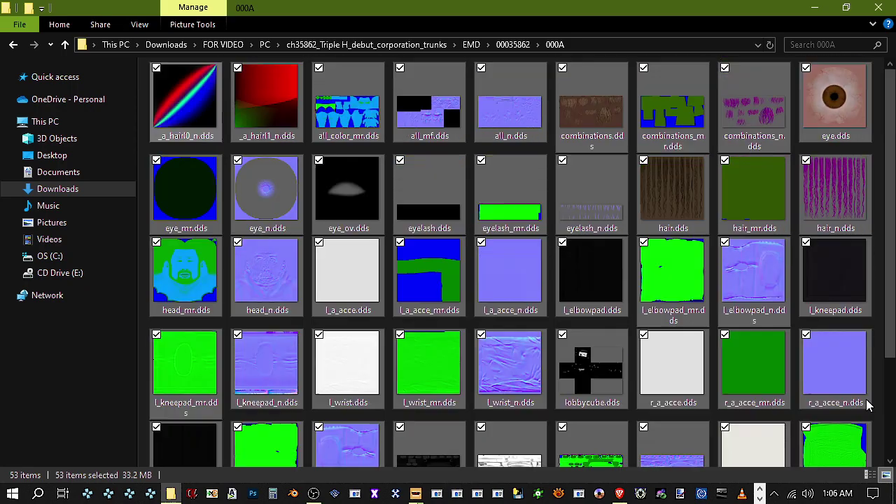
{"action": "right_click", "coordinate": [784, 250]}
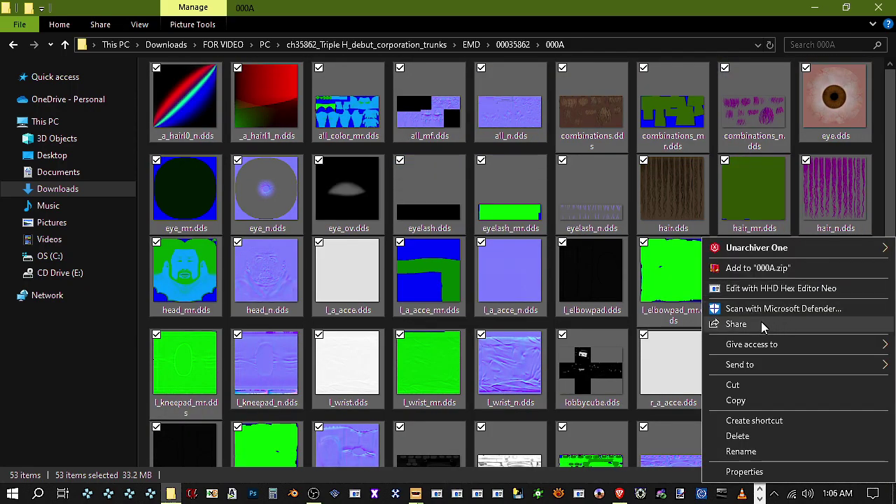
{"action": "left_click", "coordinate": [750, 388]}
{"action": "scroll", "coordinate": [580, 182], "scroll_direction": "down", "scroll_amount": 3}
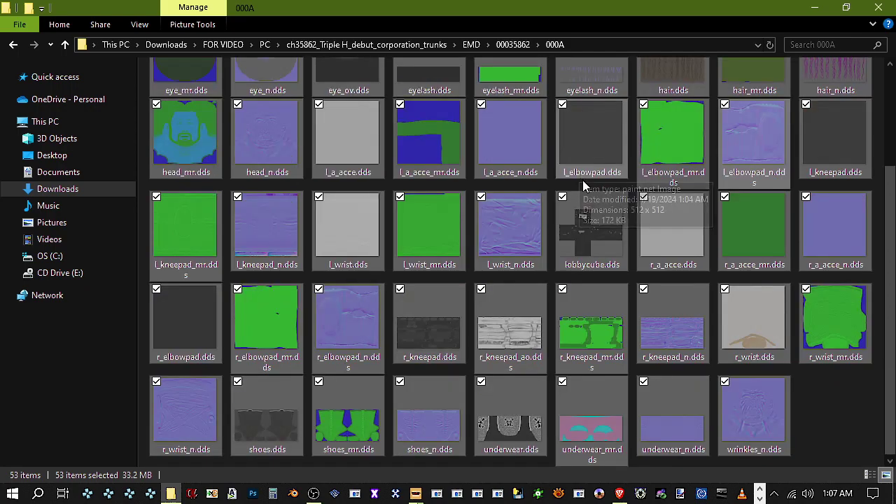
{"action": "left_click", "coordinate": [826, 427]}
{"action": "scroll", "coordinate": [777, 253], "scroll_direction": "up", "scroll_amount": 3}
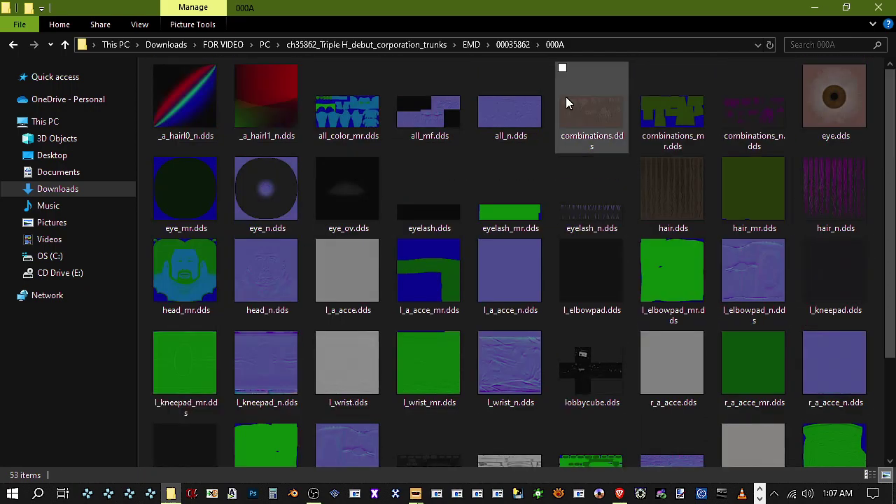
Paste the cut textures into the neighbouring 000C folder, replacing the existing underwear.dds
{"action": "left_click", "coordinate": [510, 44]}
{"action": "left_click", "coordinate": [189, 108]}
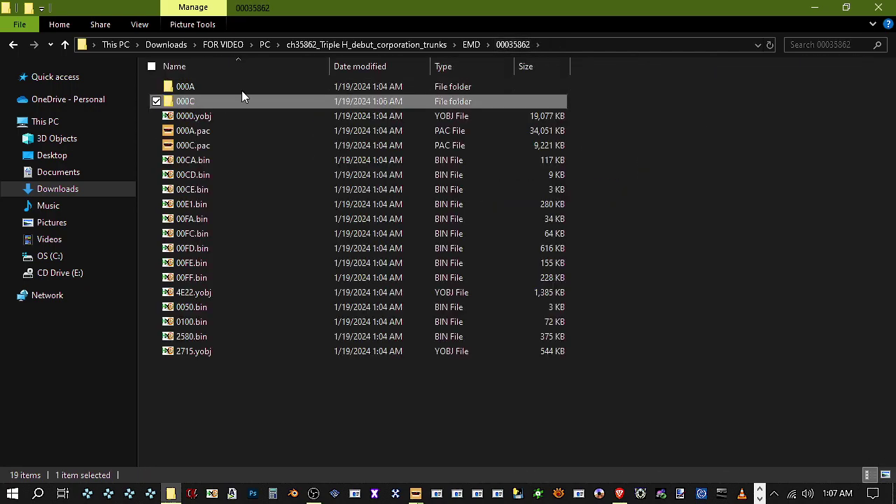
{"action": "left_click", "coordinate": [197, 87]}
{"action": "double_click", "coordinate": [192, 96]}
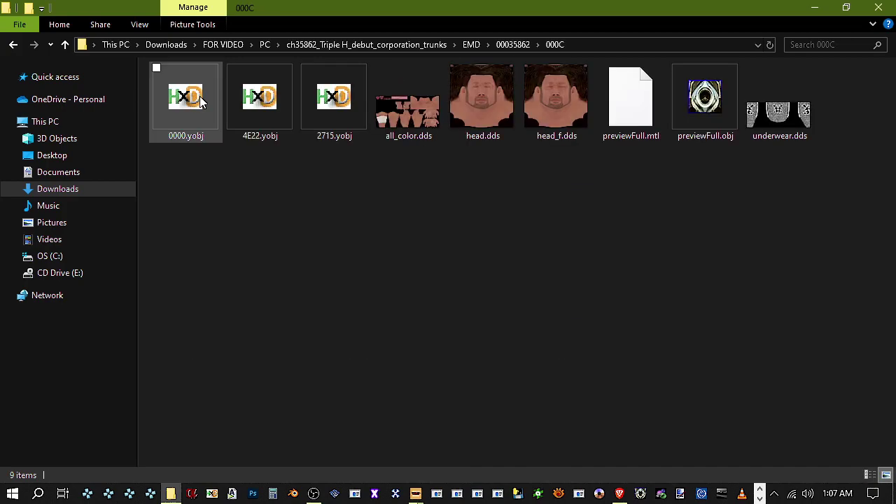
{"action": "right_click", "coordinate": [430, 252]}
{"action": "left_click", "coordinate": [464, 348]}
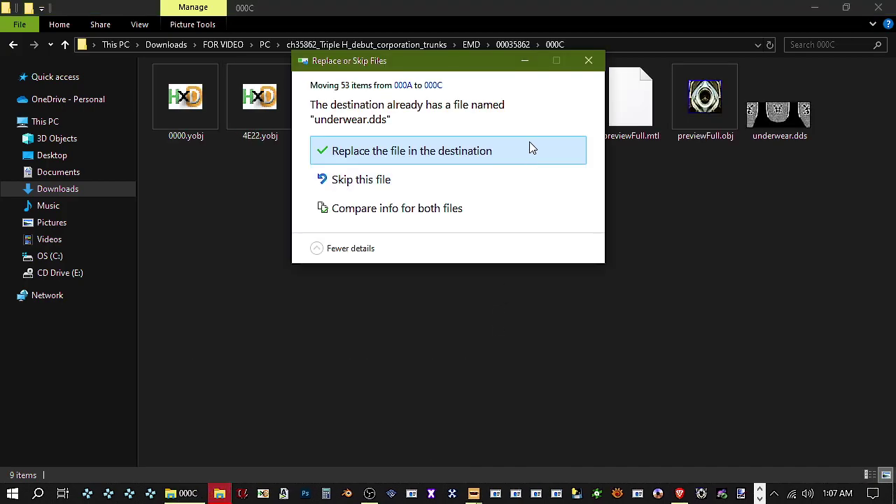
{"action": "left_click", "coordinate": [530, 145]}
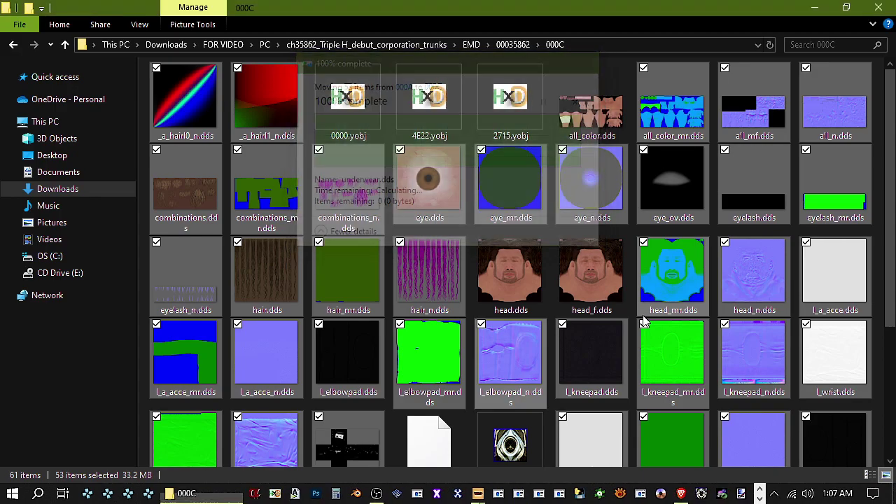
{"action": "scroll", "coordinate": [643, 355], "scroll_direction": "down", "scroll_amount": 3}
{"action": "left_click", "coordinate": [791, 436]}
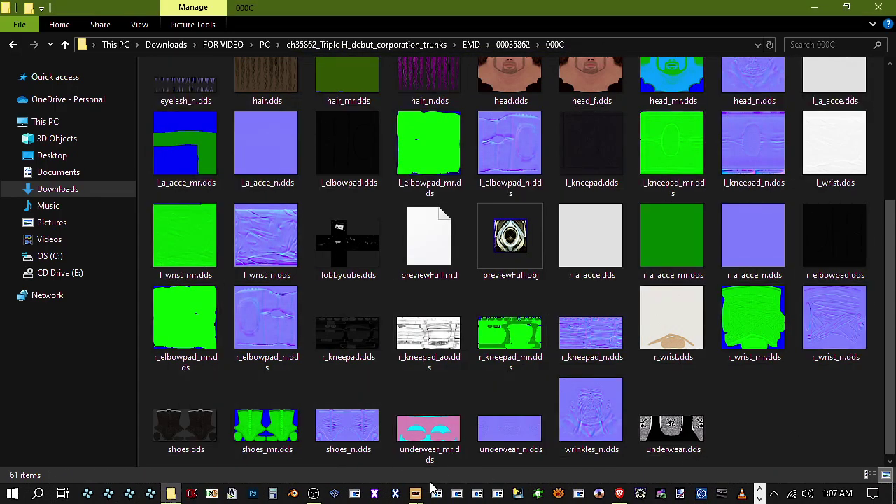
Switch to X-Rey and open 0000.yobj from the 000C folder again as a new-format yobj
{"action": "left_click", "coordinate": [395, 493]}
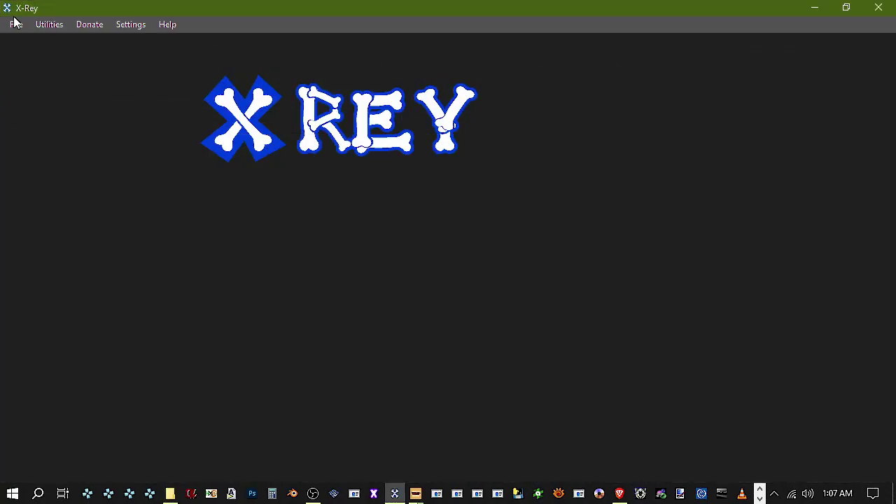
{"action": "left_click", "coordinate": [16, 24]}
{"action": "mouse_move", "coordinate": [38, 40]}
{"action": "left_click", "coordinate": [122, 59]}
{"action": "left_click", "coordinate": [15, 23]}
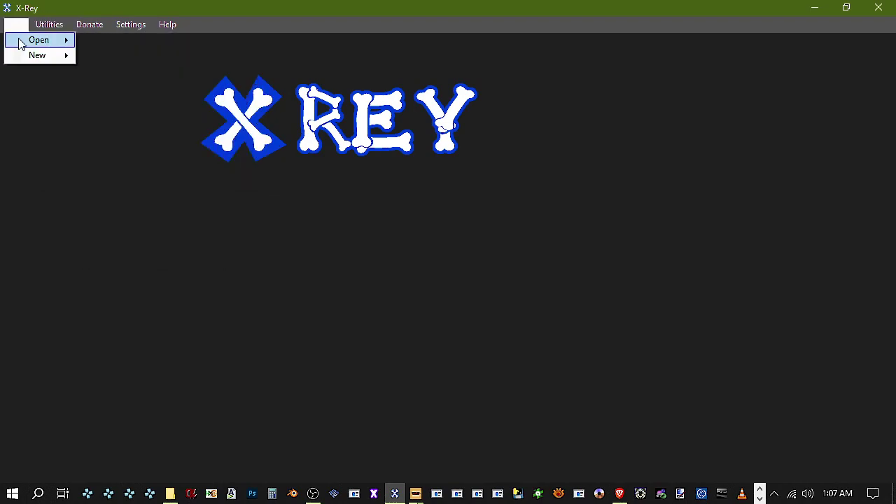
{"action": "left_click", "coordinate": [116, 40]}
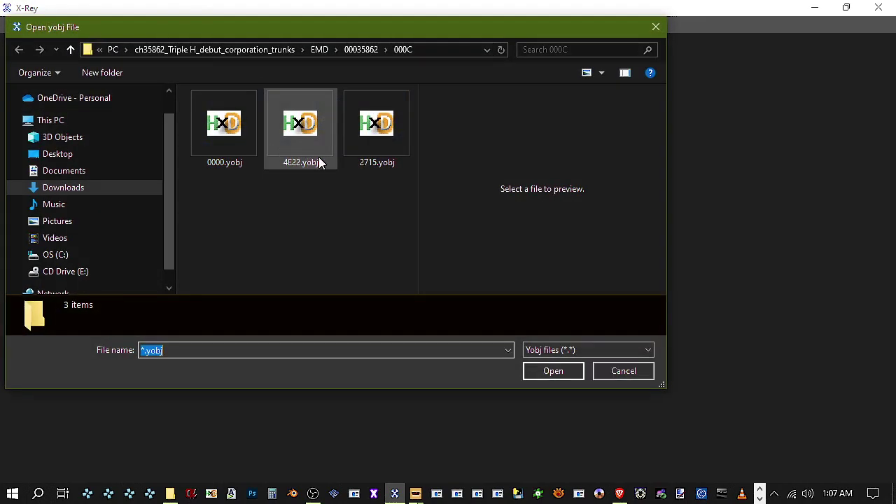
{"action": "double_click", "coordinate": [231, 151]}
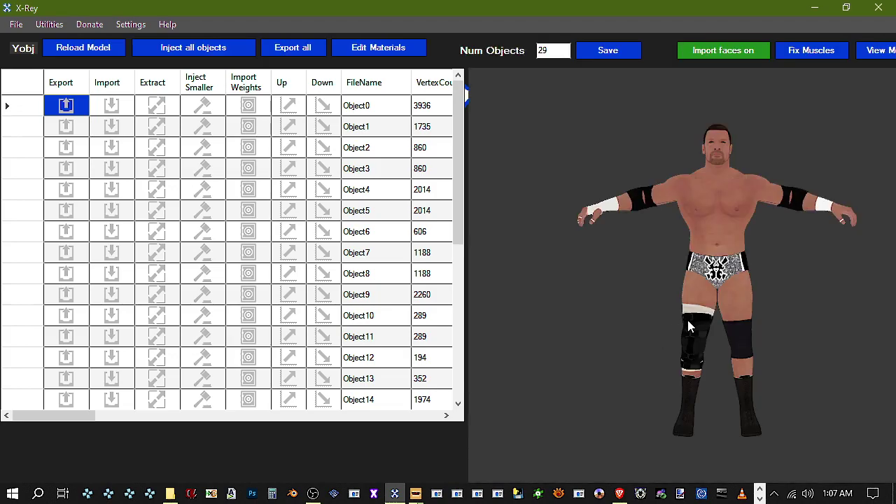
Inspect the wrestler model's textures from several angles and close X-Rey
{"action": "mouse_move", "coordinate": [724, 318]}
{"action": "right_mouse_down"}
{"action": "mouse_move", "coordinate": [622, 304]}
{"action": "mouse_move", "coordinate": [787, 337]}
{"action": "mouse_move", "coordinate": [894, 338]}
{"action": "right_mouse_up"}
{"action": "mouse_move", "coordinate": [792, 322]}
{"action": "right_mouse_down"}
{"action": "mouse_move", "coordinate": [619, 315]}
{"action": "mouse_move", "coordinate": [594, 326]}
{"action": "mouse_move", "coordinate": [611, 323]}
{"action": "right_mouse_up"}
{"action": "left_click", "coordinate": [879, 8]}
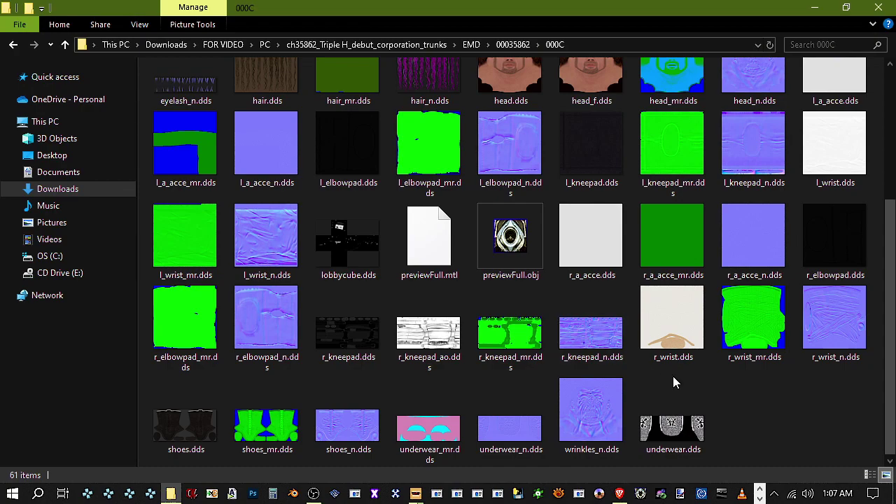
Rename previewFull.obj in the 000C folder as body.obj
{"action": "double_click", "coordinate": [503, 260]}
{"action": "right_click", "coordinate": [503, 259]}
{"action": "left_click", "coordinate": [544, 452]}
{"action": "type", "text": "bod.obj"}
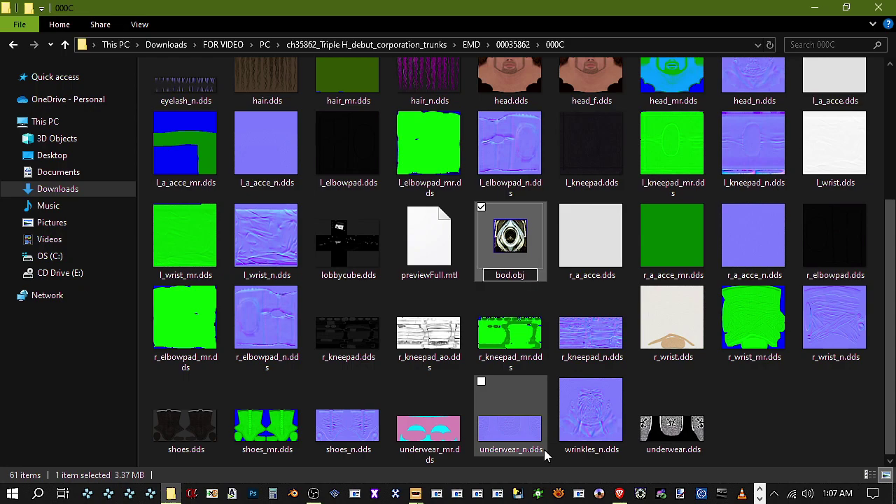
{"action": "key", "text": "Return"}
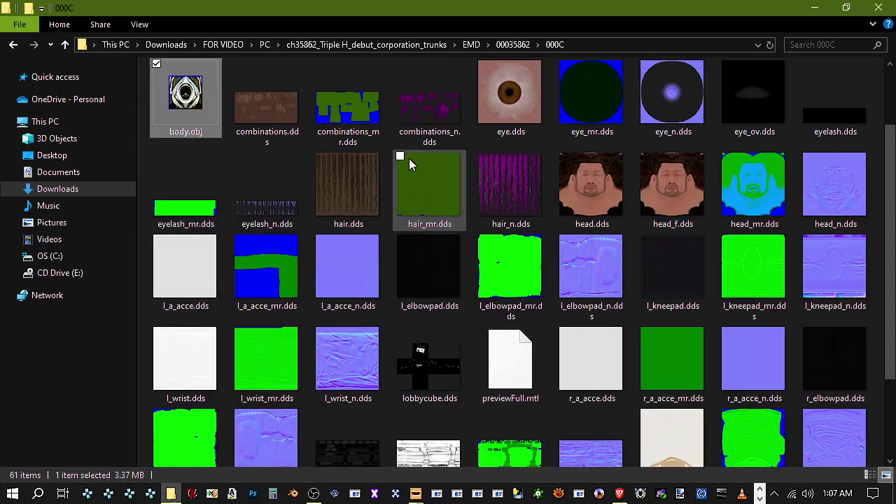
Rename previewFull.mtl in the 000C folder as body.mtl
{"action": "scroll", "coordinate": [414, 168], "scroll_direction": "down", "scroll_amount": 3}
{"action": "left_click", "coordinate": [530, 276]}
{"action": "right_click", "coordinate": [528, 273]}
{"action": "left_click", "coordinate": [565, 451]}
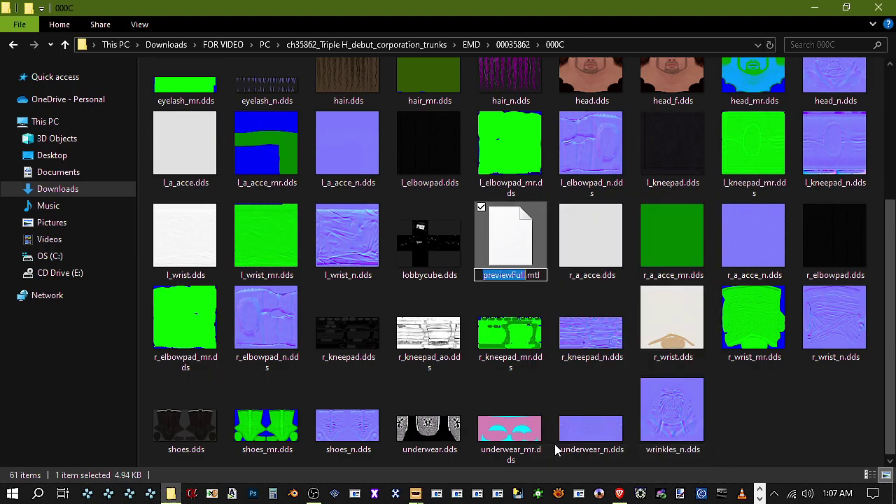
{"action": "type", "text": "body"}
{"action": "key", "text": "Return"}
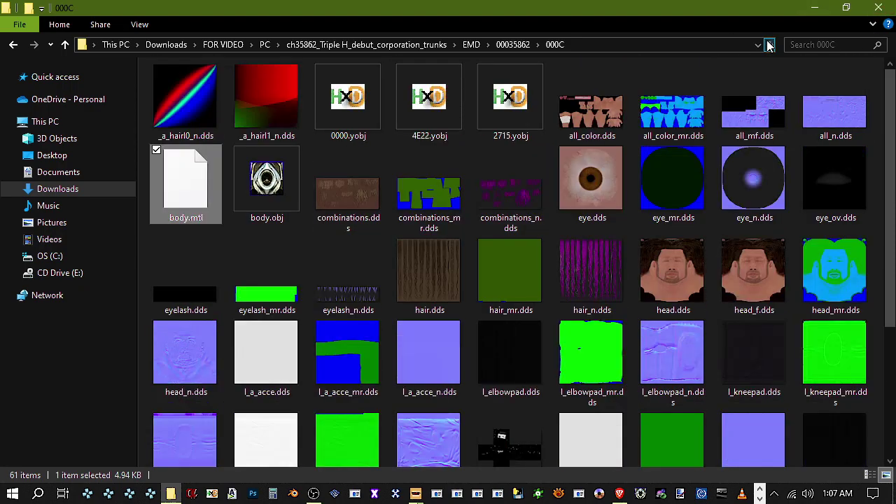
Switch to X-Rey, open 2715.yobj from the 000C folder as a new-format yobj, and close X-Rey after viewing the hair model
{"action": "scroll", "coordinate": [457, 269], "scroll_direction": "down", "scroll_amount": 3}
{"action": "left_click", "coordinate": [396, 495]}
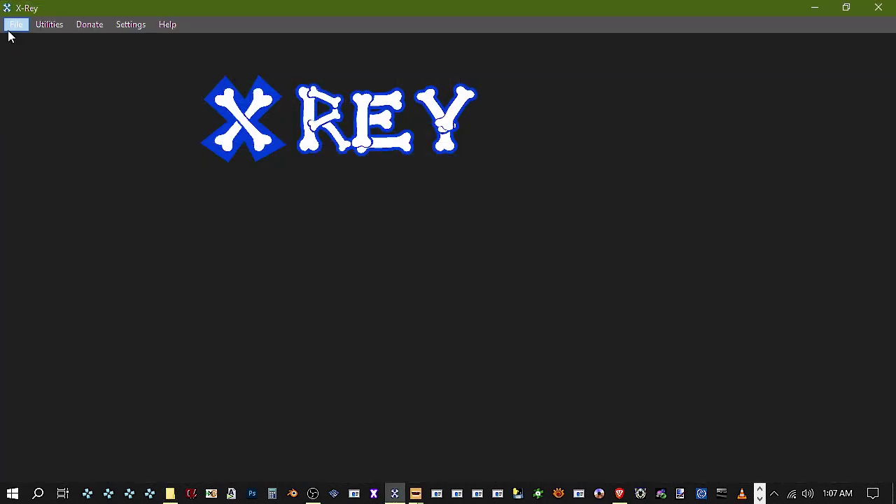
{"action": "left_click", "coordinate": [14, 24]}
{"action": "mouse_move", "coordinate": [35, 40]}
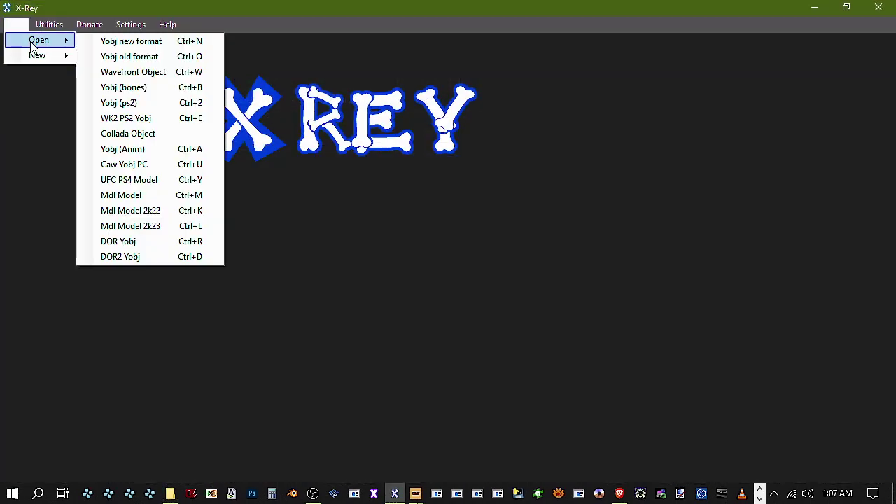
{"action": "left_click", "coordinate": [131, 41]}
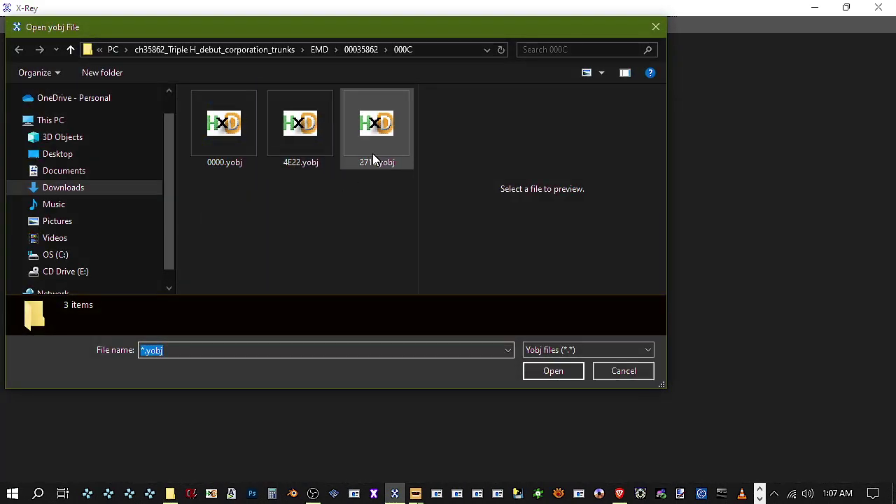
{"action": "double_click", "coordinate": [373, 159]}
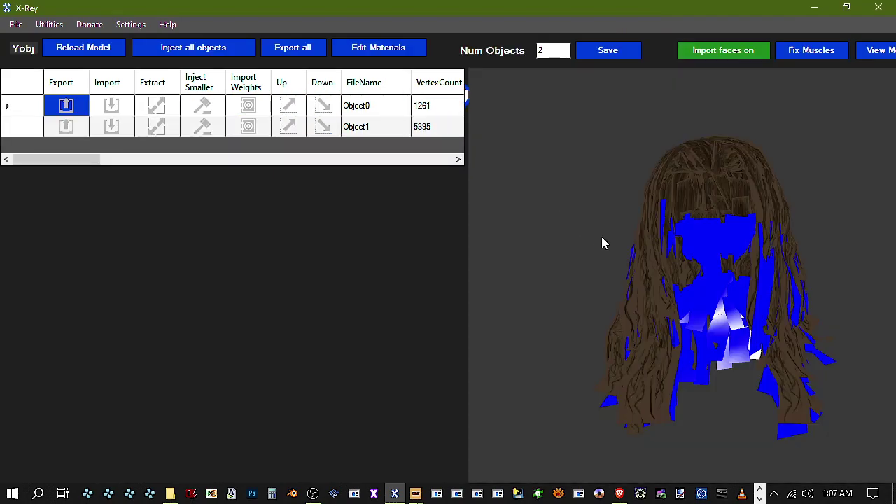
{"action": "left_click_drag", "start_coordinate": [739, 296], "coordinate": [716, 313]}
{"action": "left_click", "coordinate": [884, 7]}
Rename previewFull.obj in the 000C folder as hair.obj
{"action": "double_click", "coordinate": [682, 250]}
{"action": "key", "text": "shift+F10"}
{"action": "left_click", "coordinate": [709, 452]}
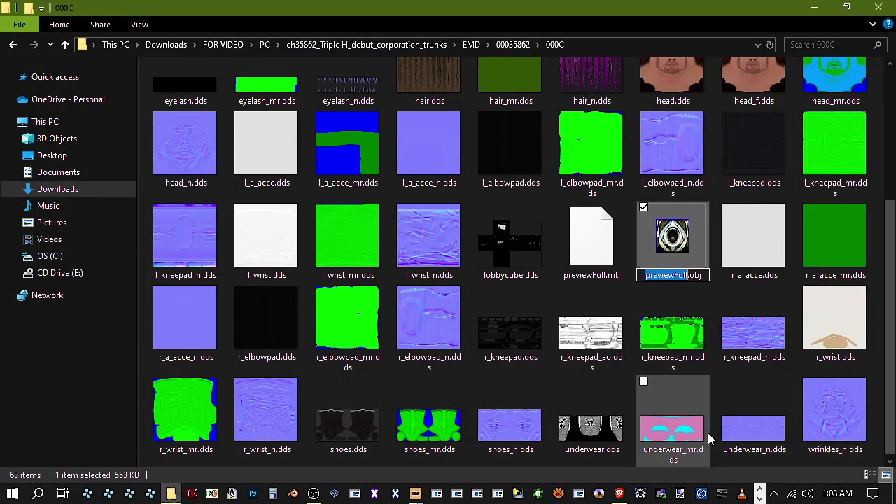
{"action": "type", "text": "hair"}
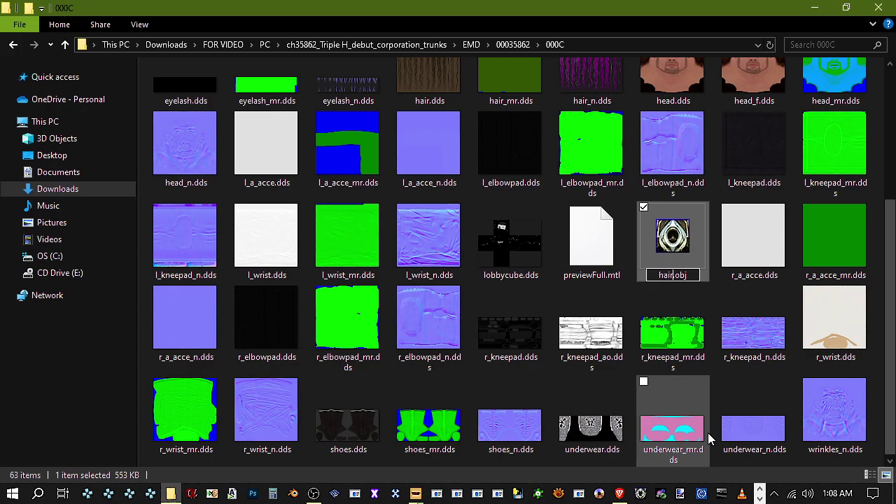
{"action": "key", "text": "Return"}
Rename previewFull.mtl in the 000C folder as hair.mtl and clear the file selection
{"action": "left_click", "coordinate": [651, 268]}
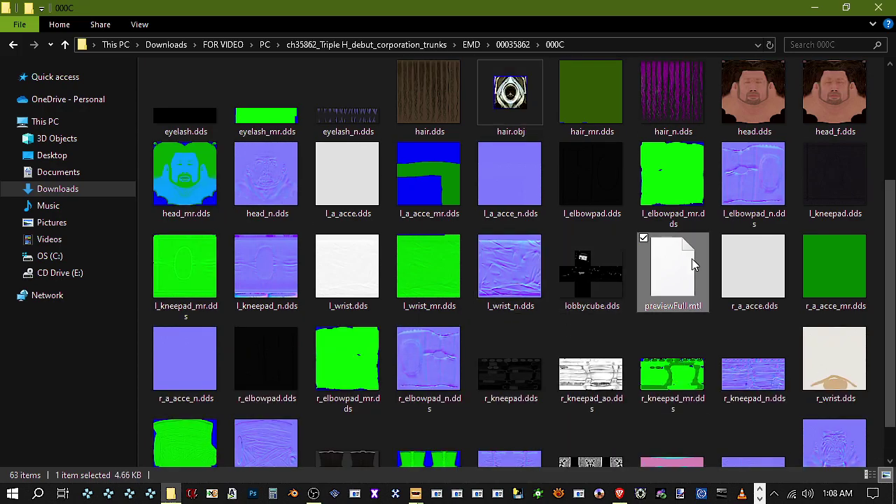
{"action": "right_click", "coordinate": [692, 258]}
{"action": "left_click", "coordinate": [715, 449]}
{"action": "type", "text": "ha"}
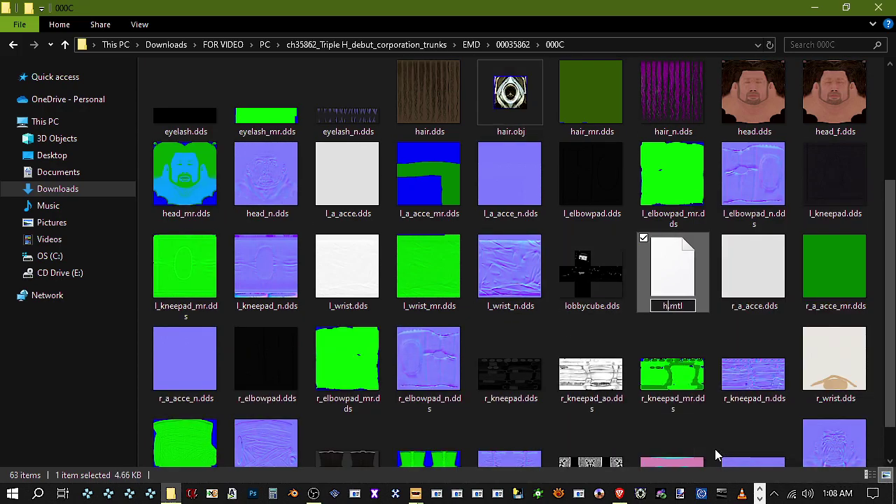
{"action": "type", "text": "ir"}
{"action": "key", "text": "Return"}
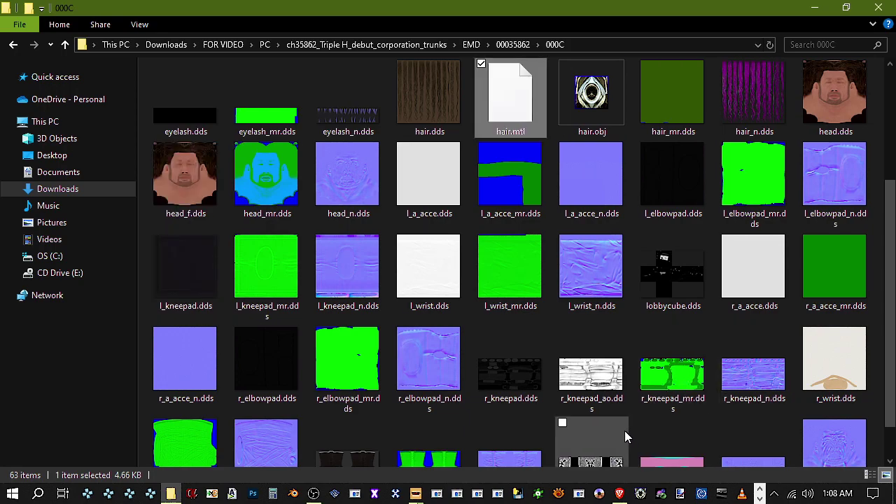
{"action": "left_click", "coordinate": [632, 429]}
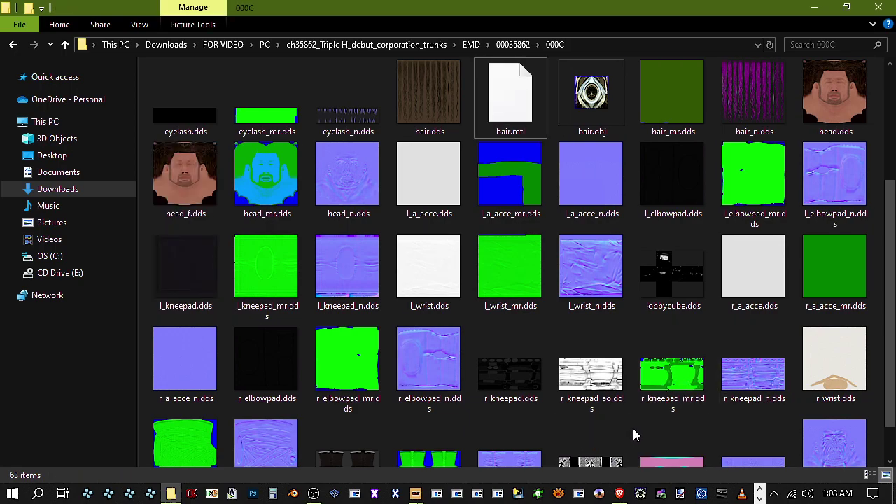
Launch Blender and dismiss its splash screen
{"action": "left_click", "coordinate": [313, 493]}
{"action": "left_click", "coordinate": [314, 493]}
{"action": "left_click", "coordinate": [294, 494]}
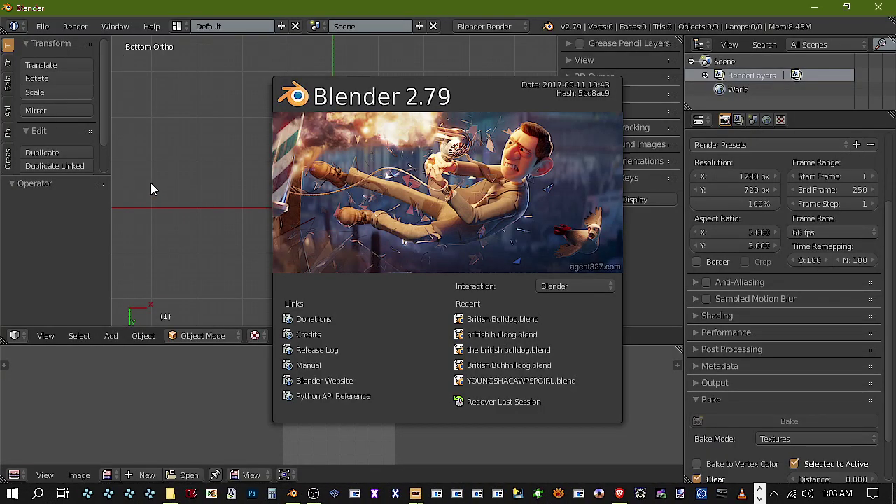
{"action": "left_click", "coordinate": [150, 161]}
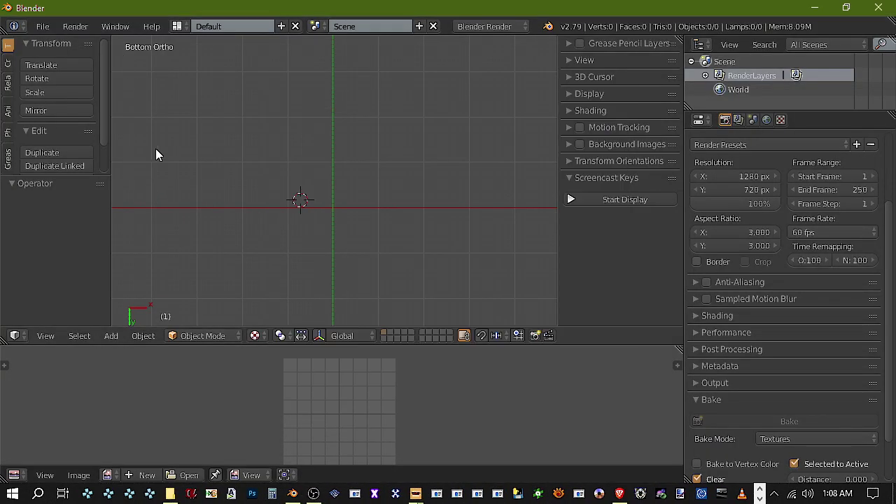
Start an import of multiple OBJ files with the Keep Vert Order option enabled
{"action": "left_click", "coordinate": [42, 26]}
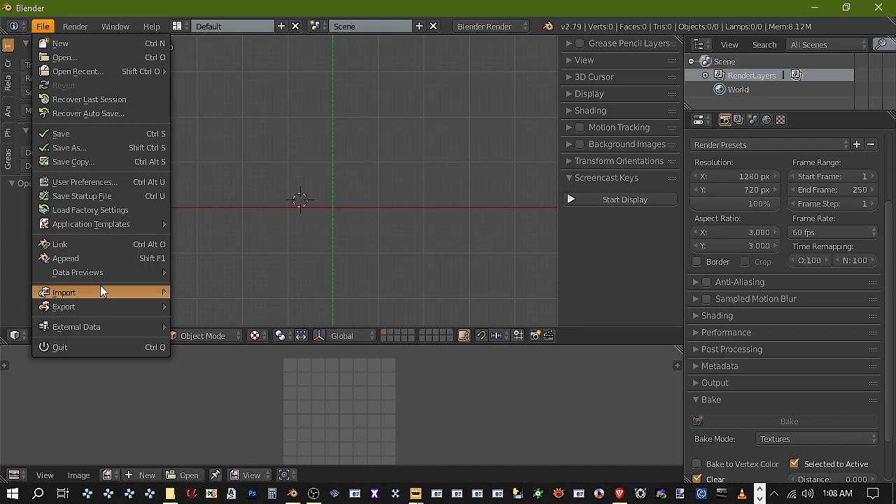
{"action": "mouse_move", "coordinate": [101, 292]}
{"action": "left_click", "coordinate": [255, 266]}
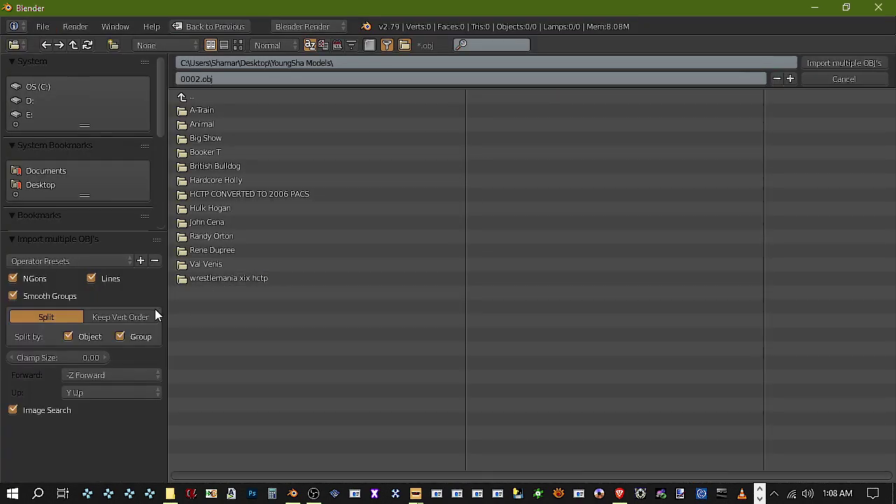
{"action": "left_click", "coordinate": [154, 315]}
Browse the OBJ import to the Downloads folder of the user profile on drive C
{"action": "left_click", "coordinate": [46, 173]}
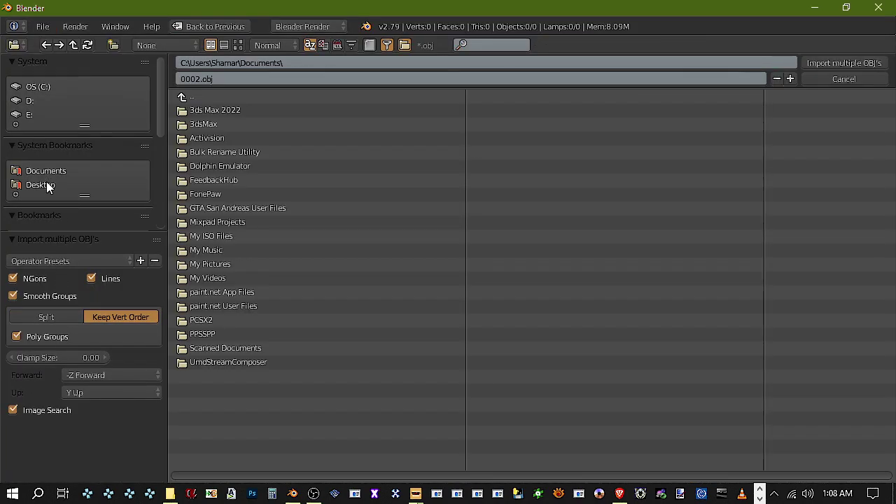
{"action": "left_click", "coordinate": [46, 185]}
{"action": "left_click", "coordinate": [39, 87]}
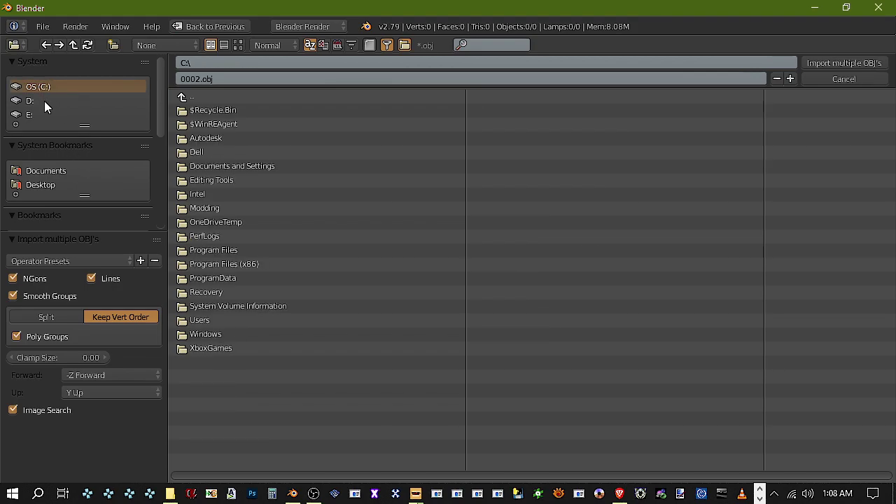
{"action": "left_click", "coordinate": [203, 320]}
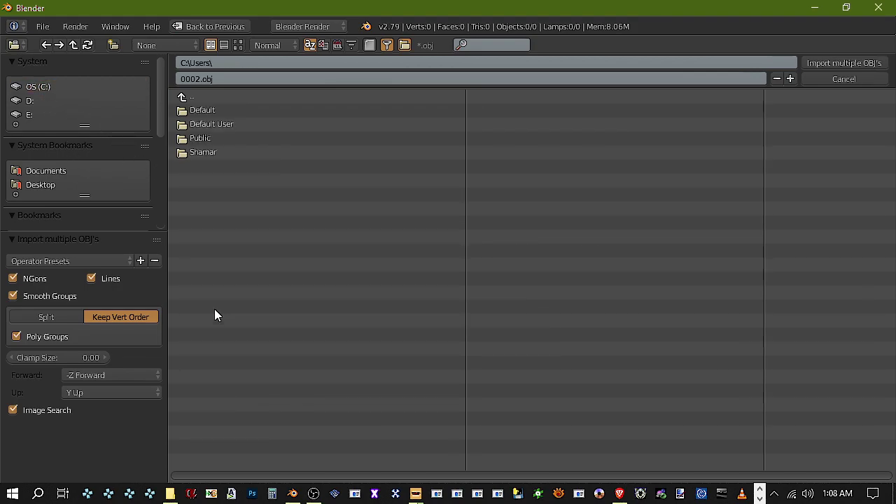
{"action": "left_click", "coordinate": [210, 152]}
{"action": "left_click", "coordinate": [221, 222]}
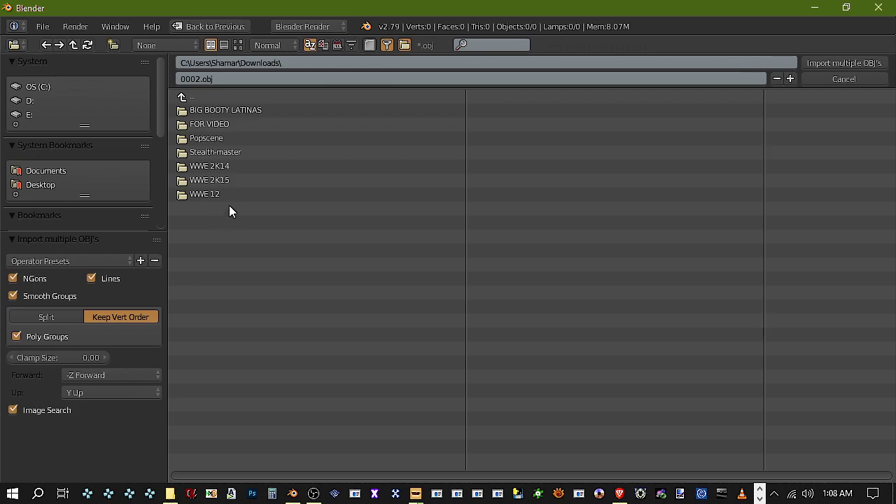
Browse from Downloads to FOR VIDEO\PC\ch35862_Triple H_debut_corporation_trunks\EMD\00035862\000C for the OBJ import
{"action": "left_click", "coordinate": [220, 125]}
{"action": "left_click", "coordinate": [198, 114]}
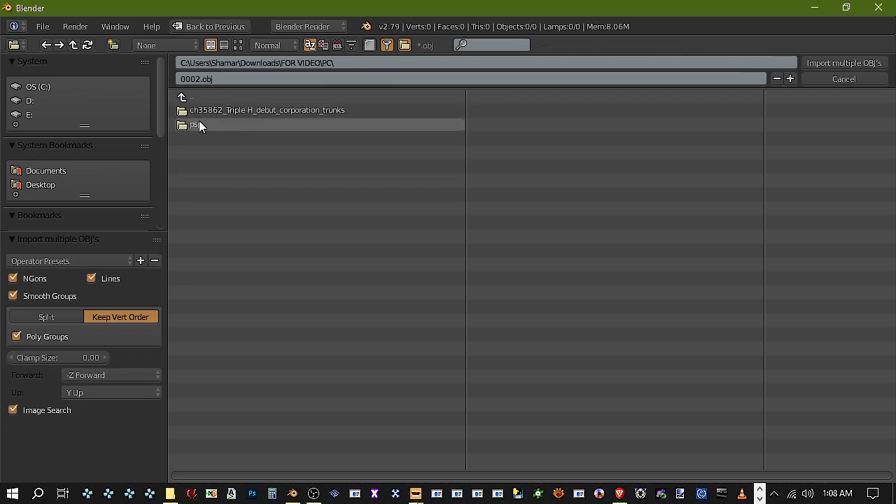
{"action": "left_click", "coordinate": [199, 124]}
{"action": "left_click", "coordinate": [235, 98]}
{"action": "left_click", "coordinate": [237, 108]}
{"action": "left_click", "coordinate": [226, 111]}
{"action": "left_click", "coordinate": [225, 110]}
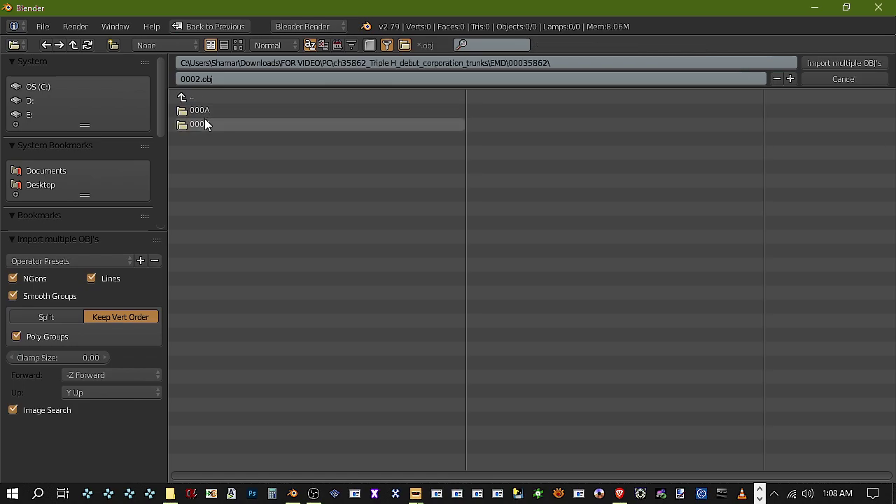
{"action": "left_click", "coordinate": [206, 124]}
Import body.obj and hair.obj together from the 000C folder
{"action": "left_click", "coordinate": [223, 108]}
{"action": "left_click_drag", "start_coordinate": [223, 107], "coordinate": [318, 190]}
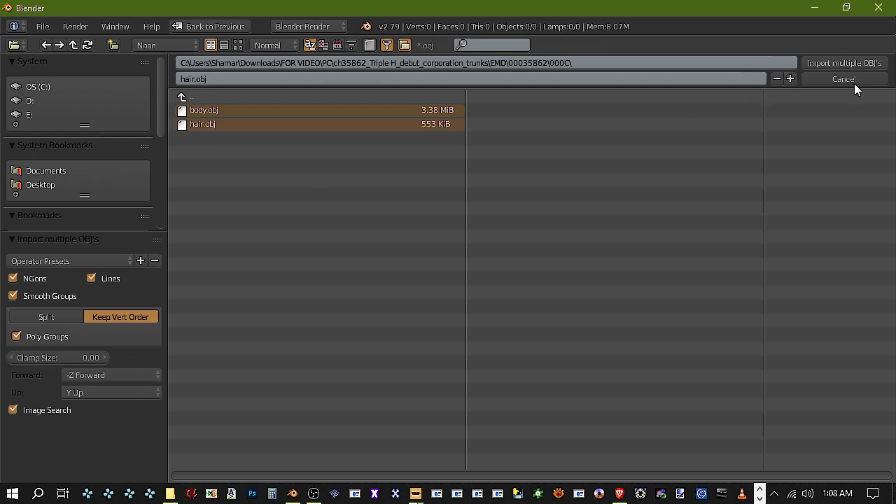
{"action": "left_click", "coordinate": [856, 62]}
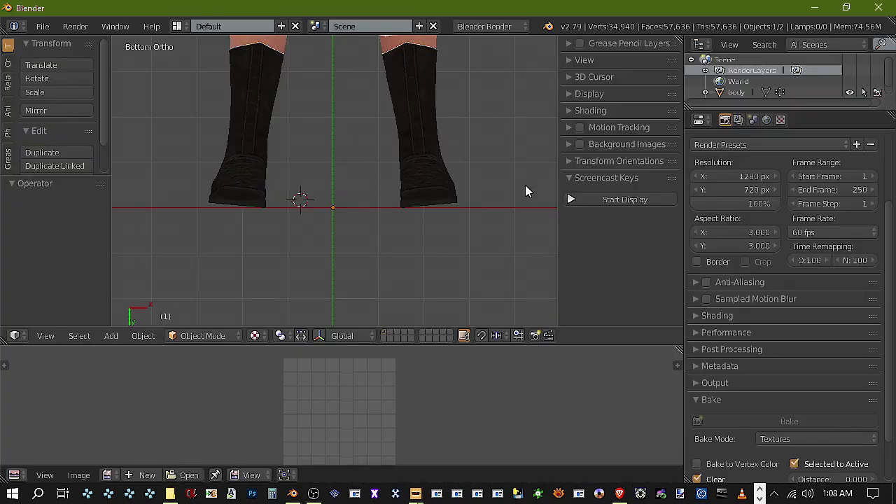
Examine the imported wrestler's body and hair from different angles and return to the bottom view
{"action": "scroll", "coordinate": [495, 144], "scroll_direction": "down", "scroll_amount": 3}
{"action": "scroll", "coordinate": [417, 154], "scroll_direction": "up", "scroll_amount": 3}
{"action": "middle_click_drag", "start_coordinate": [414, 154], "coordinate": [552, 173]}
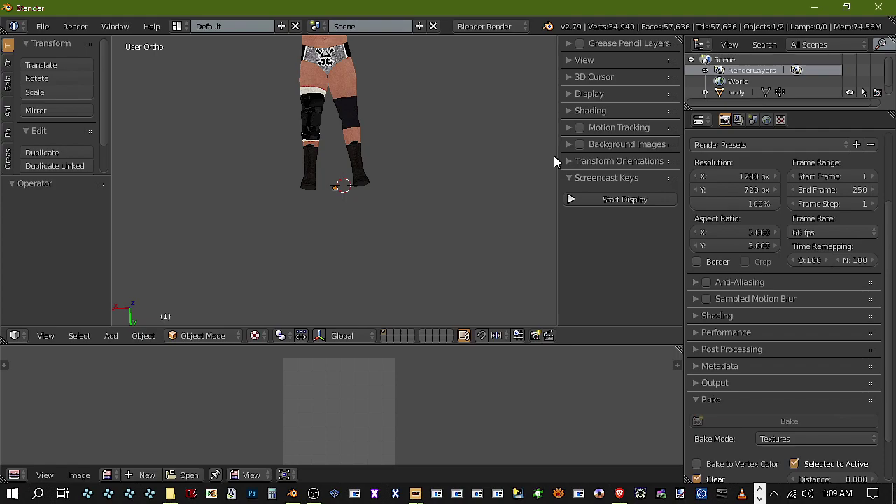
{"action": "middle_click_drag", "start_coordinate": [389, 165], "coordinate": [404, 269], "text": "shift"}
{"action": "scroll", "coordinate": [392, 189], "scroll_direction": "up", "scroll_amount": 4}
{"action": "middle_click_drag", "start_coordinate": [376, 148], "coordinate": [419, 286], "text": "shift"}
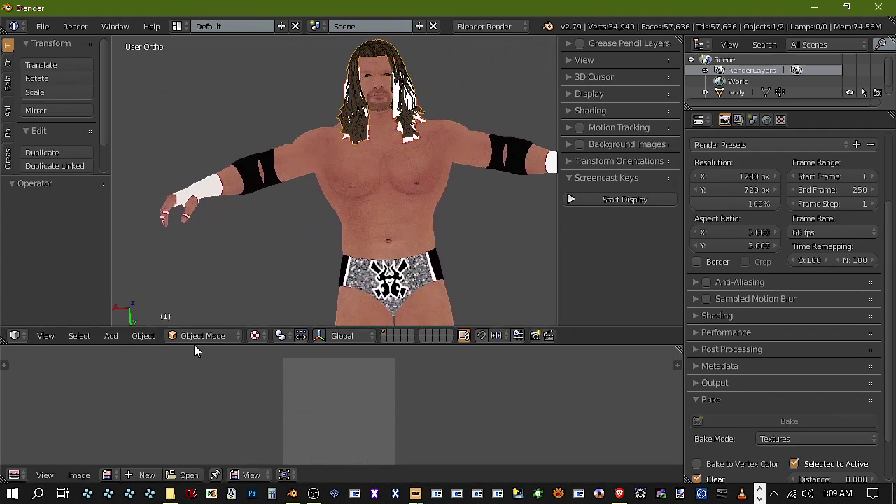
{"action": "left_click", "coordinate": [46, 338]}
{"action": "left_click", "coordinate": [85, 252]}
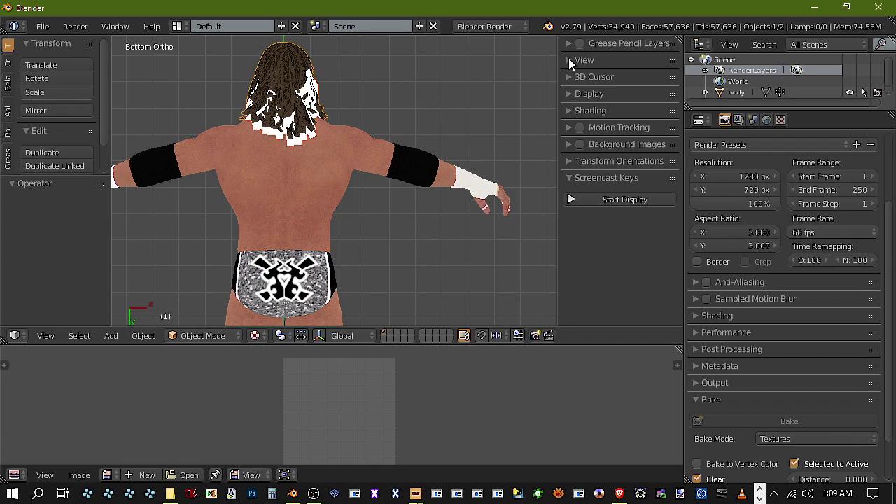
Select the body object and set its Y rotation to 180°
{"action": "right_click", "coordinate": [333, 168]}
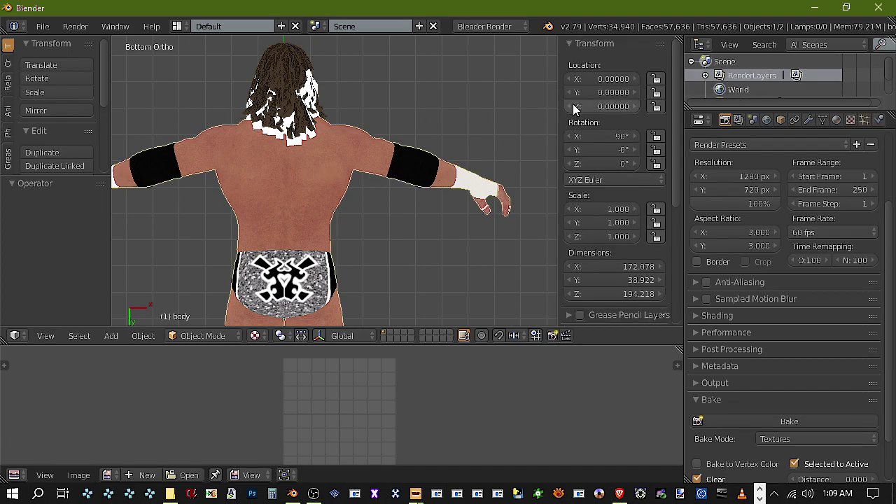
{"action": "left_click", "coordinate": [605, 150]}
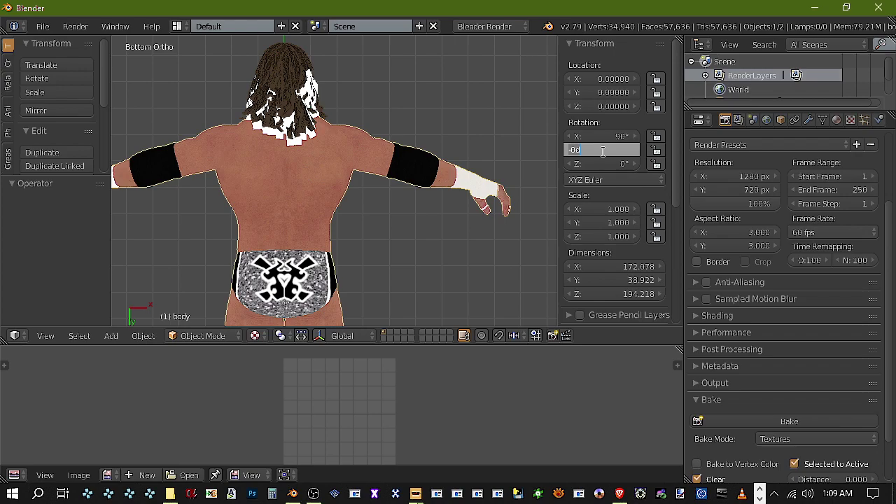
{"action": "type", "text": "180"}
{"action": "key", "text": "Return"}
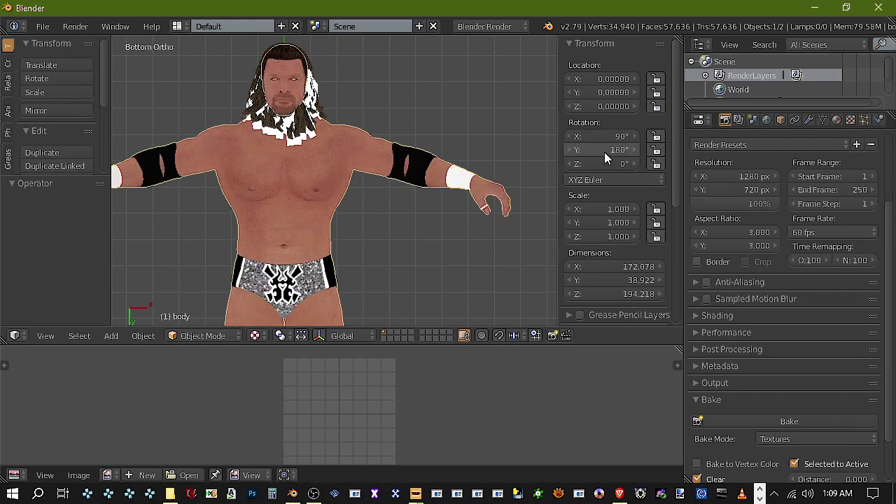
Set the body object's scale to 0.099 on the X, Y and Z axes
{"action": "scroll", "coordinate": [385, 119], "scroll_direction": "down", "scroll_amount": 2}
{"action": "middle_click_drag", "start_coordinate": [409, 179], "coordinate": [409, 124], "text": "shift"}
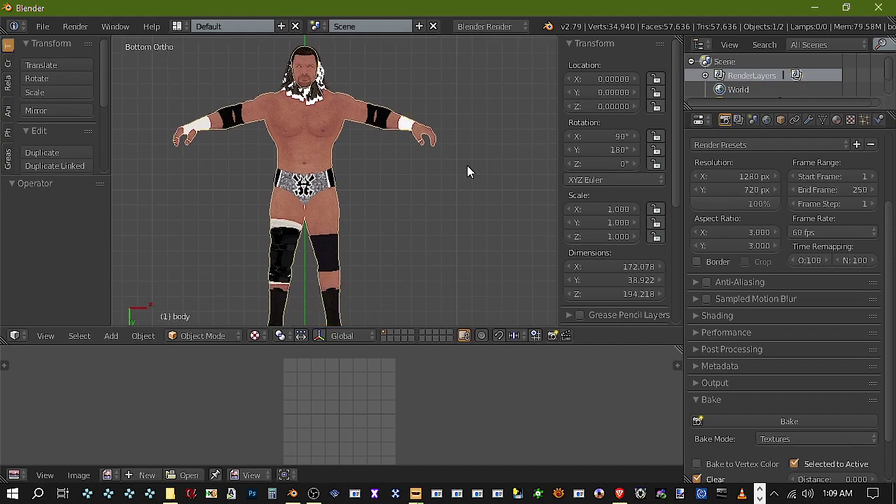
{"action": "left_click", "coordinate": [611, 209]}
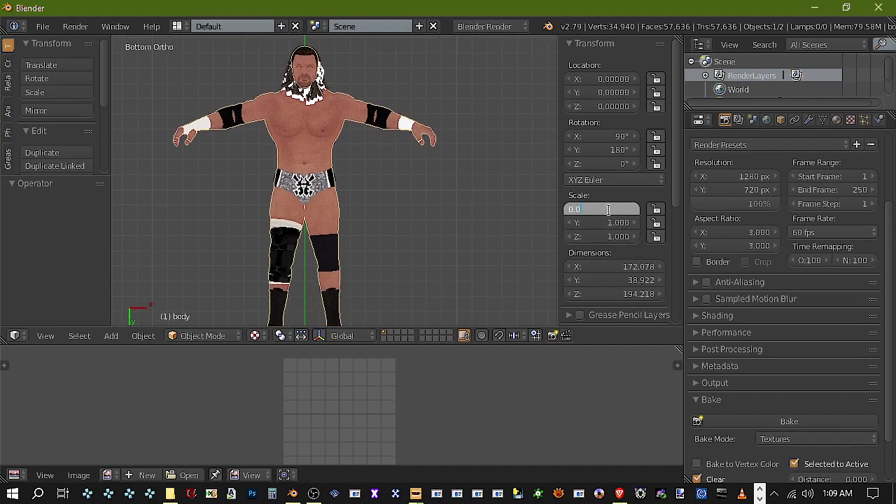
{"action": "type", "text": "0.099"}
{"action": "key", "text": "Return"}
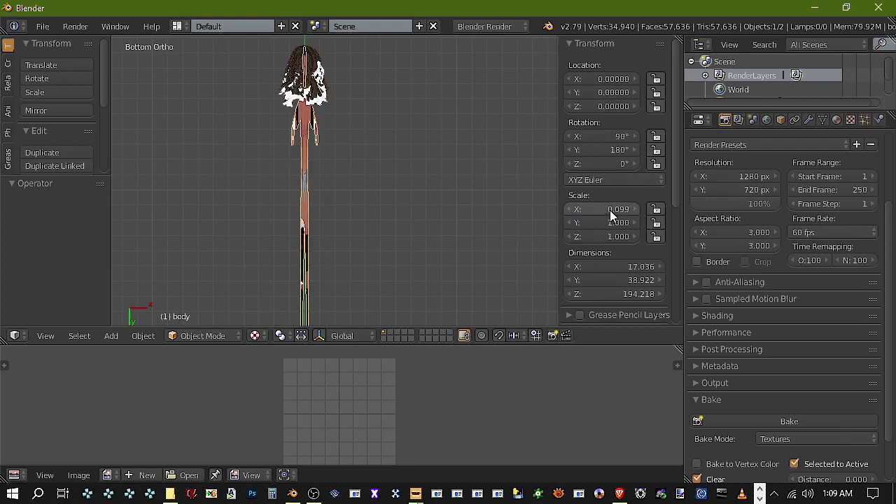
{"action": "left_click", "coordinate": [612, 222]}
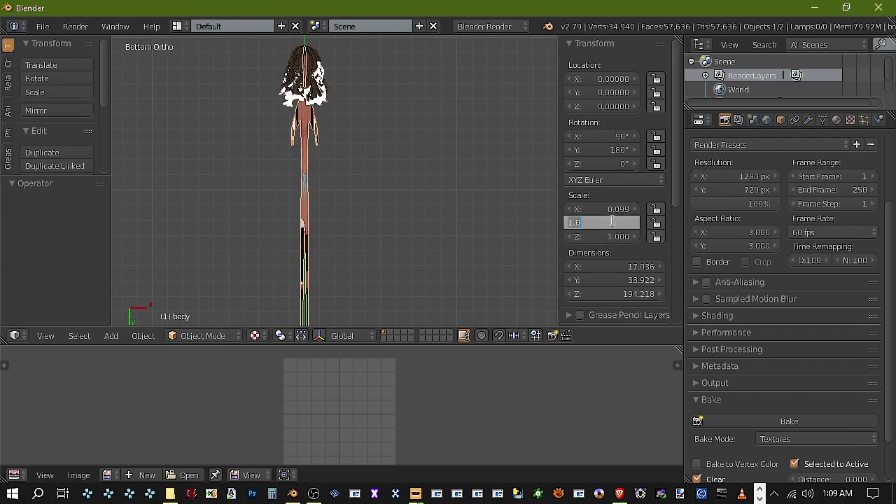
{"action": "type", "text": "0.099"}
{"action": "key", "text": "Return"}
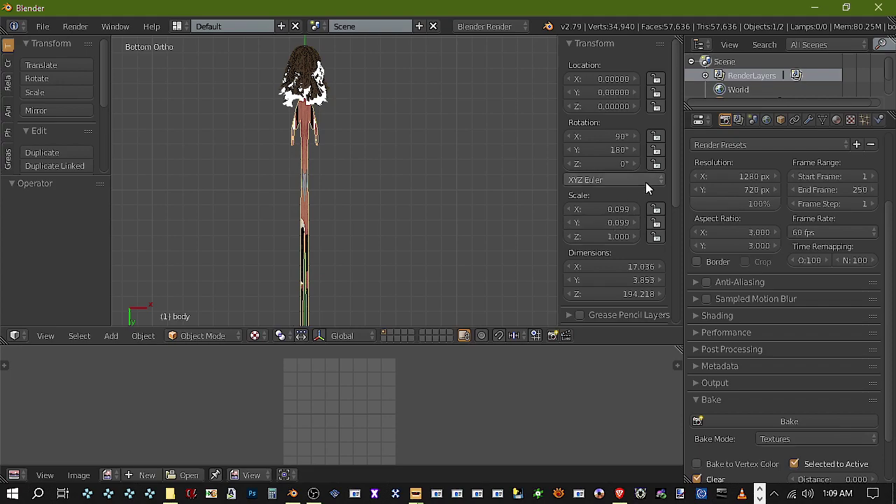
{"action": "left_click", "coordinate": [582, 237]}
{"action": "type", "text": "0"}
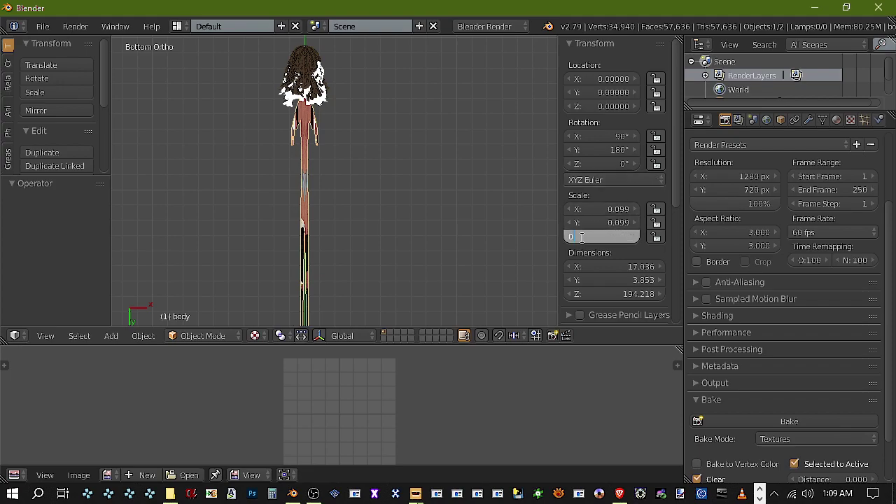
{"action": "type", "text": ".099"}
{"action": "key", "text": "Return"}
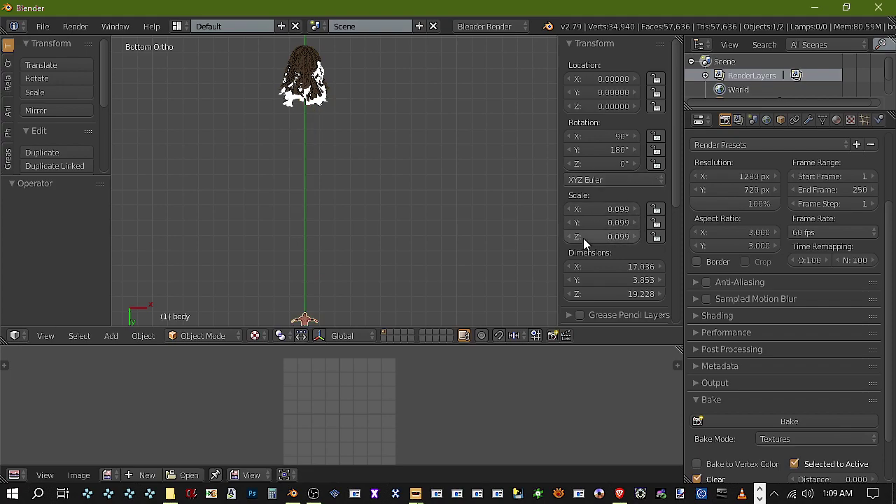
Delete the hair object from the scene
{"action": "right_click", "coordinate": [299, 75]}
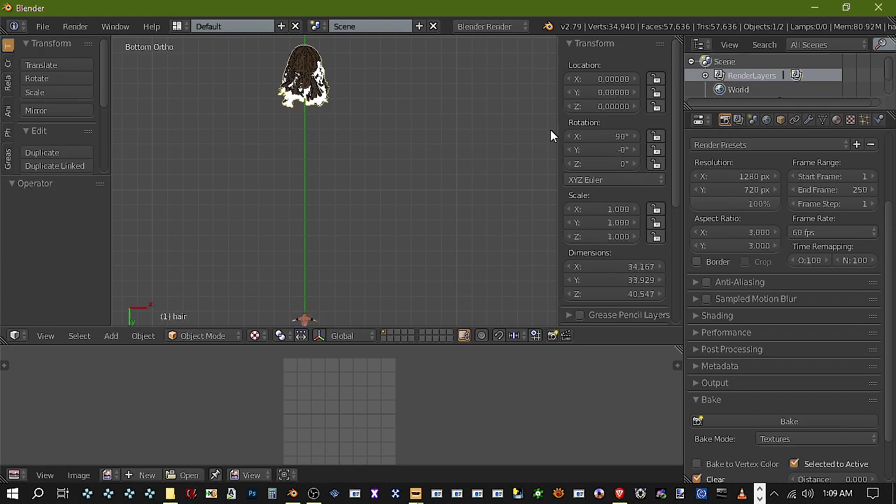
{"action": "left_click", "coordinate": [608, 147]}
{"action": "left_click", "coordinate": [326, 93]}
{"action": "key", "text": "Delete"}
Select the body object, show its material list and switch the object to Edit Mode
{"action": "scroll", "coordinate": [324, 133], "scroll_direction": "down", "scroll_amount": 4, "text": "shift"}
{"action": "scroll", "coordinate": [360, 187], "scroll_direction": "up", "scroll_amount": 6}
{"action": "middle_click_drag", "start_coordinate": [338, 127], "coordinate": [347, 214], "text": "shift"}
{"action": "scroll", "coordinate": [347, 213], "scroll_direction": "up", "scroll_amount": 5}
{"action": "right_click", "coordinate": [356, 135]}
{"action": "scroll", "coordinate": [356, 136], "scroll_direction": "up", "scroll_amount": 6}
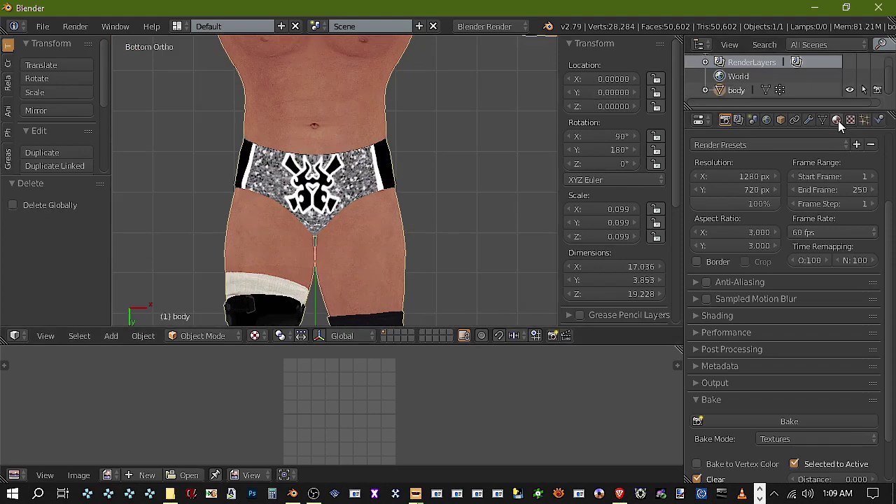
{"action": "left_click", "coordinate": [837, 120]}
{"action": "scroll", "coordinate": [368, 239], "scroll_direction": "down", "scroll_amount": 4}
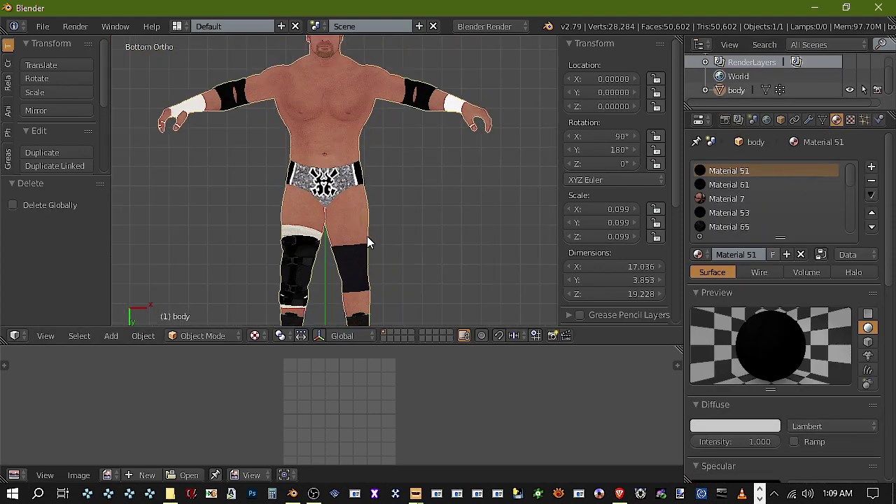
{"action": "scroll", "coordinate": [371, 231], "scroll_direction": "down", "scroll_amount": 2}
{"action": "left_click", "coordinate": [203, 336]}
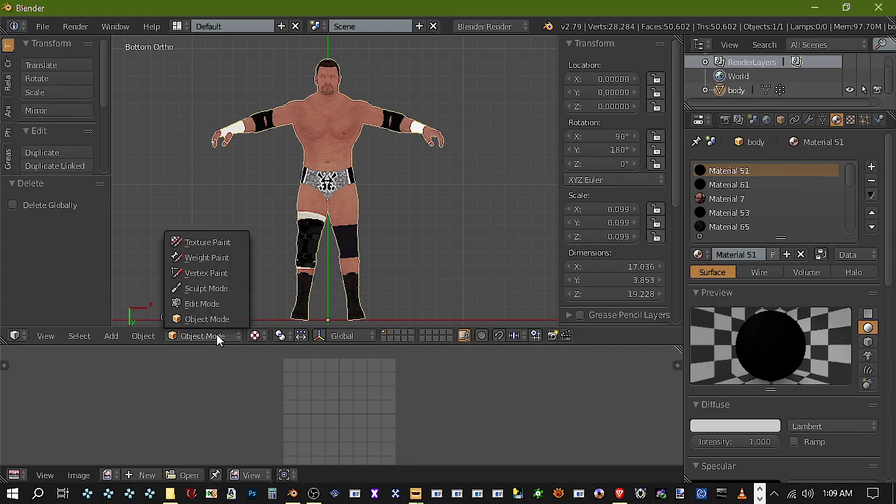
{"action": "left_click", "coordinate": [226, 303]}
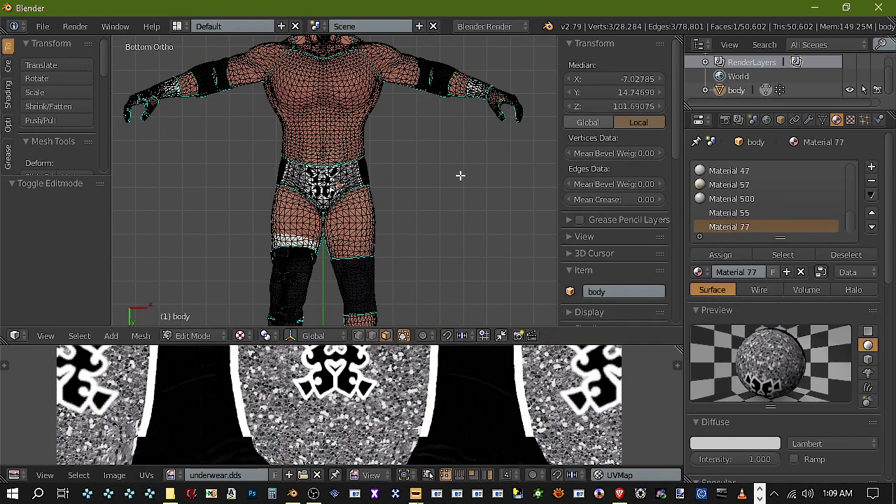
Select all faces of the body mesh that use the trunks' Material 77
{"action": "left_click", "coordinate": [783, 254]}
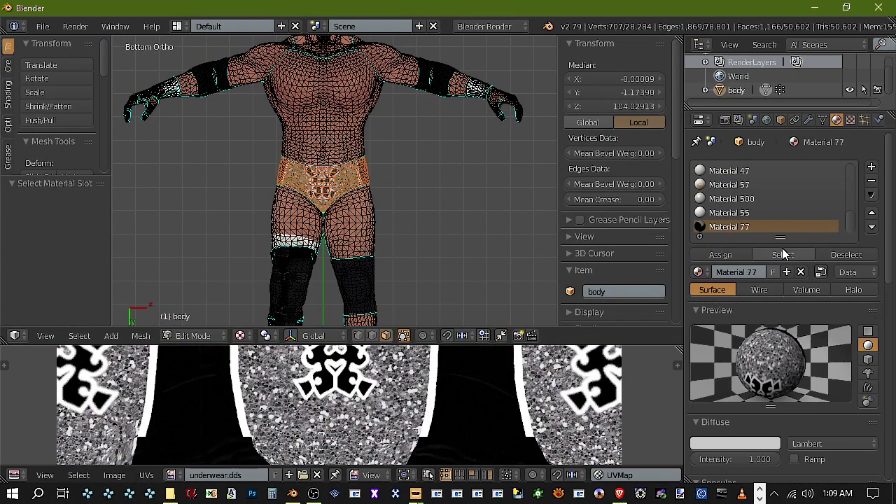
{"action": "scroll", "coordinate": [368, 180], "scroll_direction": "up", "scroll_amount": 2}
{"action": "right_click", "coordinate": [375, 179]}
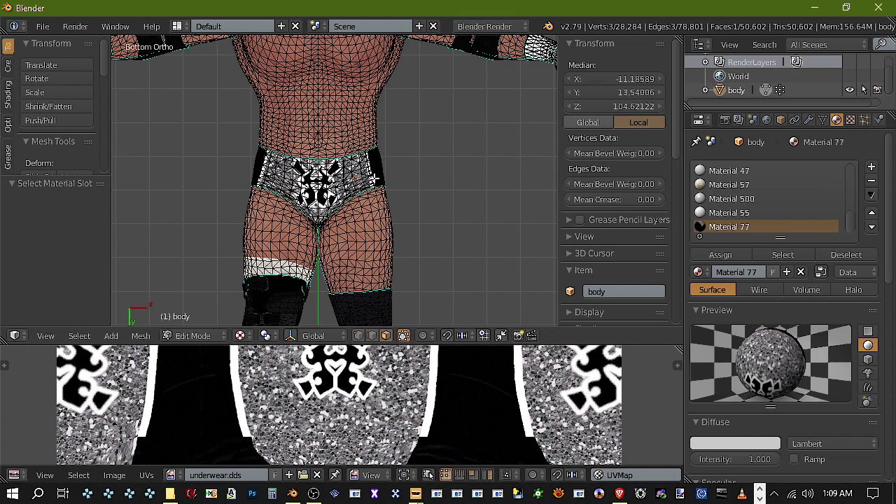
{"action": "left_click", "coordinate": [791, 255]}
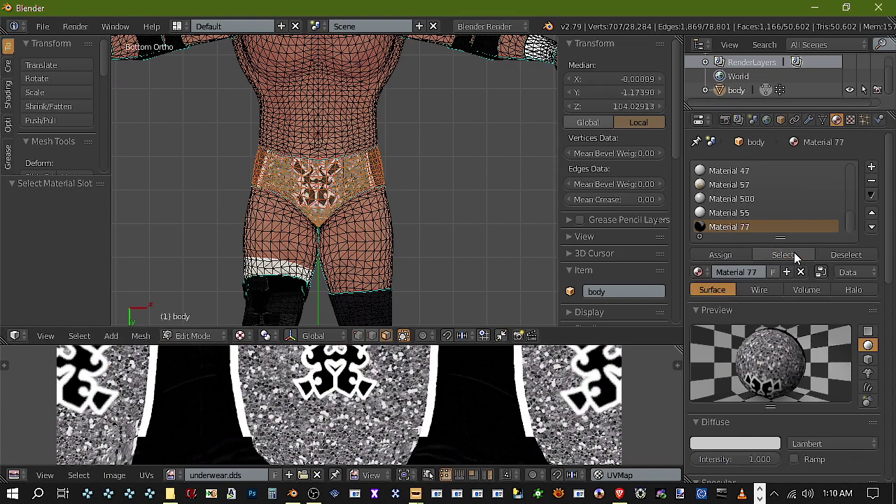
Separate the selected trunks faces into their own object and return to Object Mode
{"action": "scroll", "coordinate": [392, 186], "scroll_direction": "down", "scroll_amount": 3}
{"action": "scroll", "coordinate": [394, 184], "scroll_direction": "up", "scroll_amount": 2}
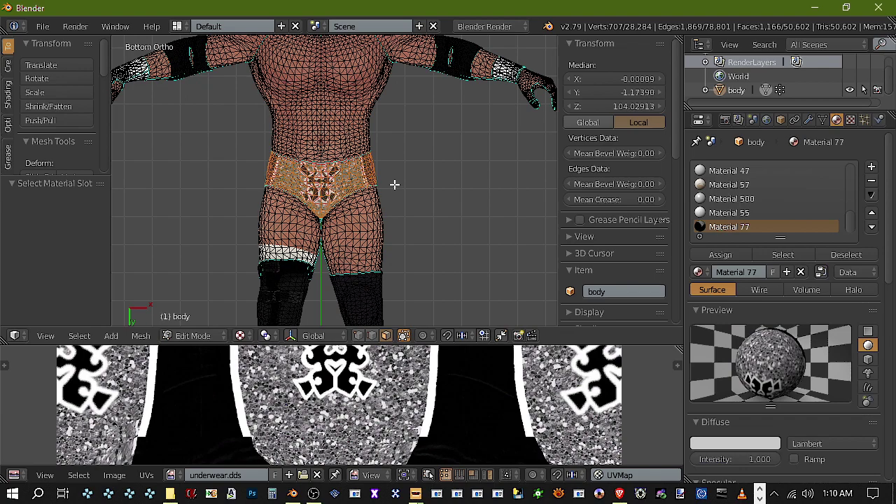
{"action": "key", "text": "p"}
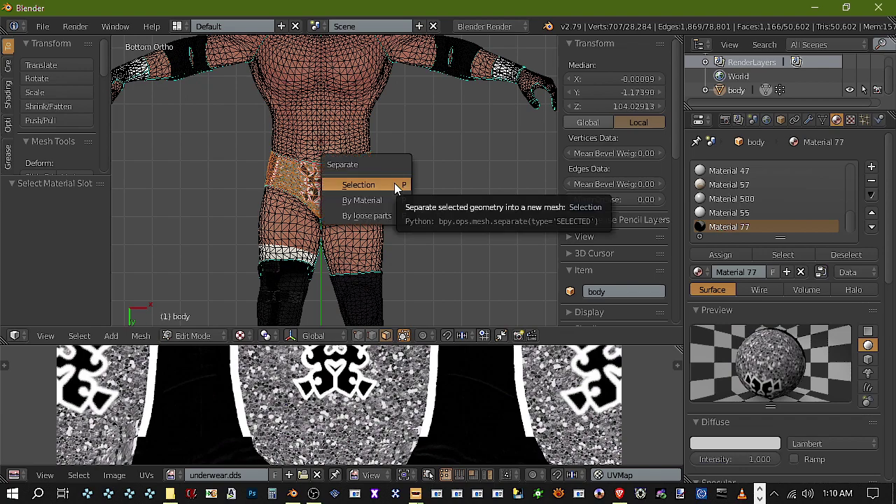
{"action": "left_click", "coordinate": [394, 184]}
{"action": "left_click", "coordinate": [208, 336]}
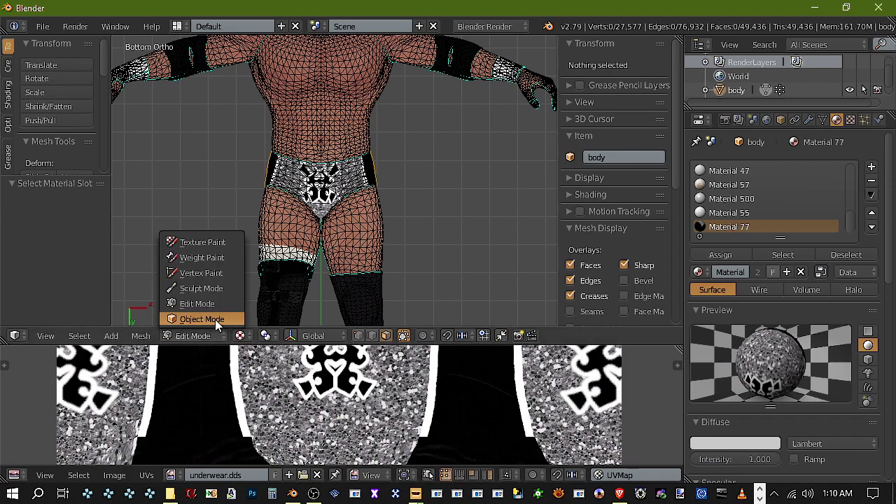
{"action": "left_click", "coordinate": [213, 321]}
Hide the body object so that only the separated trunks are shown
{"action": "scroll", "coordinate": [837, 83], "scroll_direction": "down", "scroll_amount": 1}
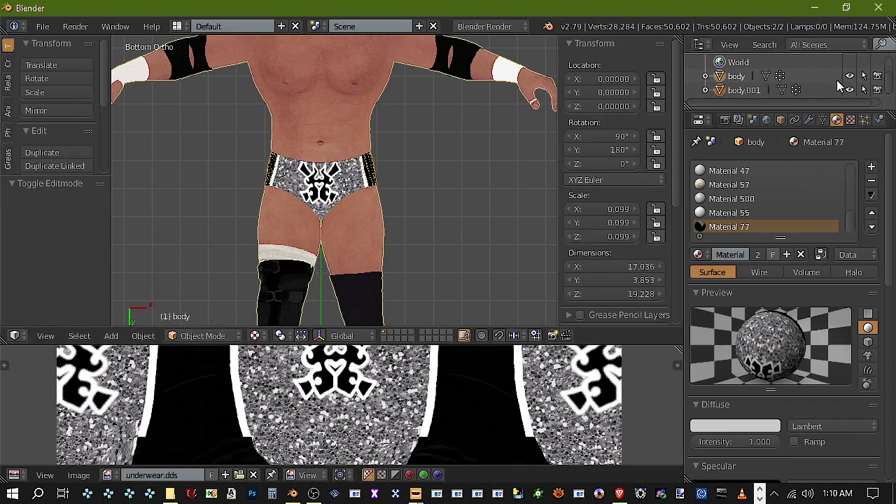
{"action": "left_click", "coordinate": [849, 75]}
{"action": "scroll", "coordinate": [411, 240], "scroll_direction": "up", "scroll_amount": 3}
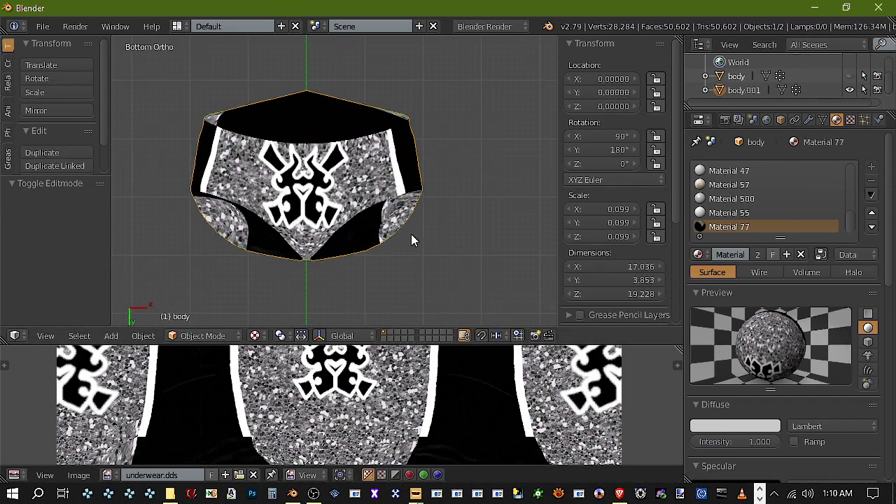
{"action": "scroll", "coordinate": [369, 213], "scroll_direction": "down", "scroll_amount": 3}
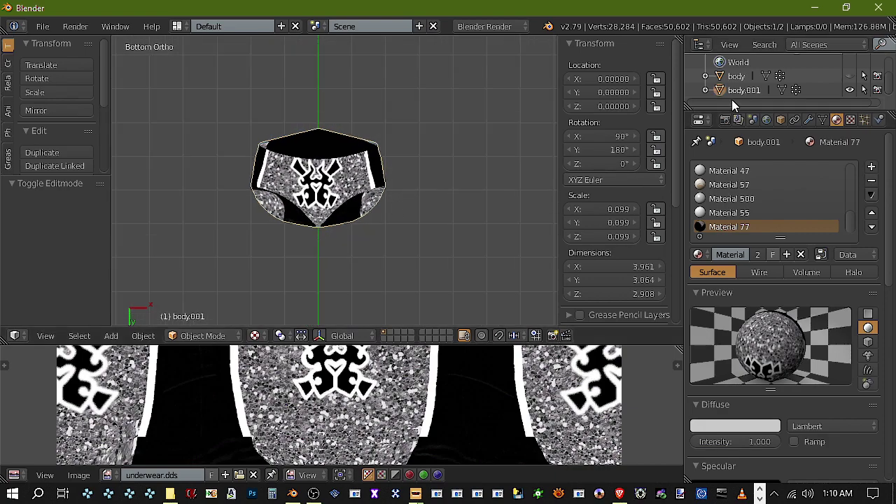
Rename the separated body.001 object as trunks
{"action": "right_click", "coordinate": [741, 94]}
{"action": "left_click", "coordinate": [698, 235]}
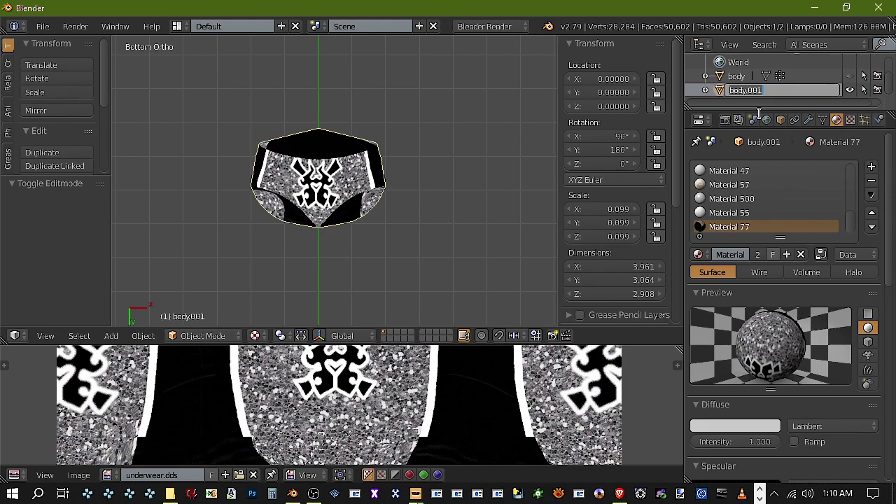
{"action": "type", "text": "E"}
{"action": "key", "text": "Return"}
{"action": "scroll", "coordinate": [316, 185], "scroll_direction": "down", "scroll_amount": 3}
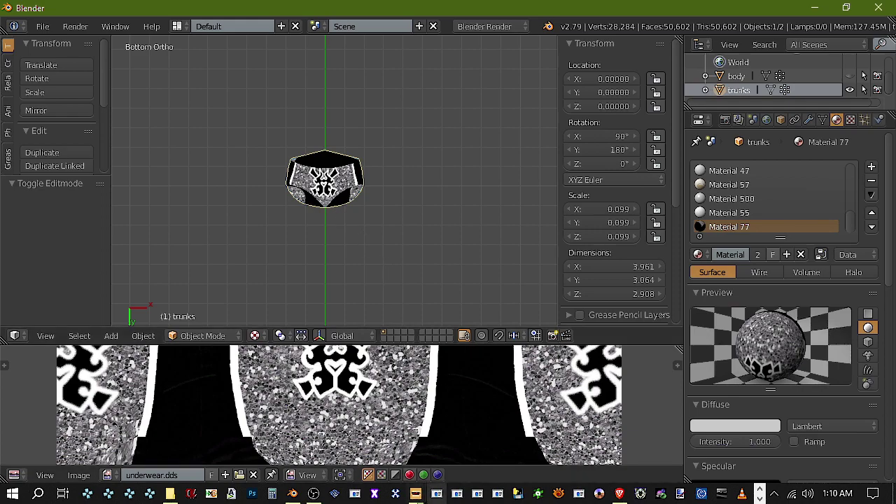
{"action": "middle_click", "coordinate": [420, 493]}
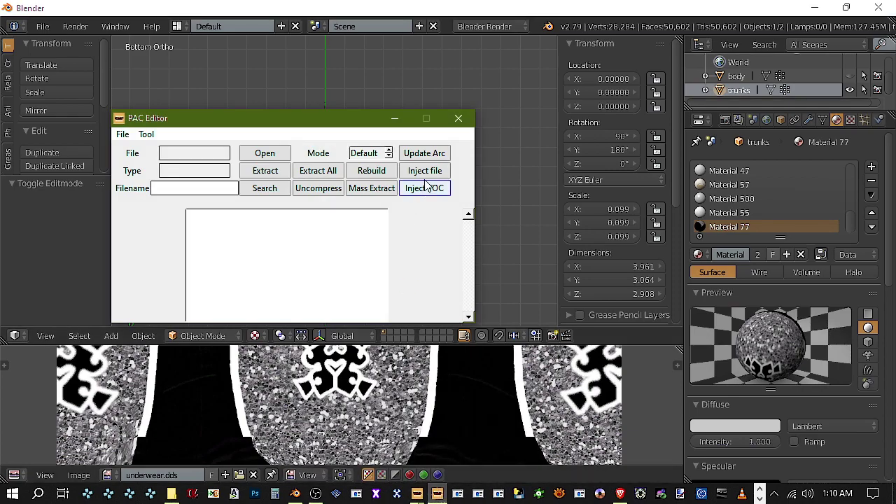
{"action": "left_click", "coordinate": [456, 118]}
{"action": "left_click", "coordinate": [420, 493]}
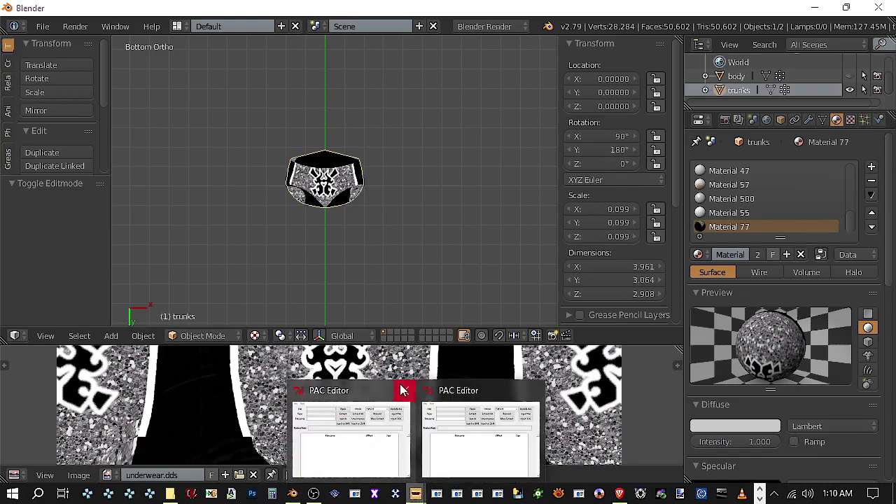
{"action": "left_click", "coordinate": [405, 390]}
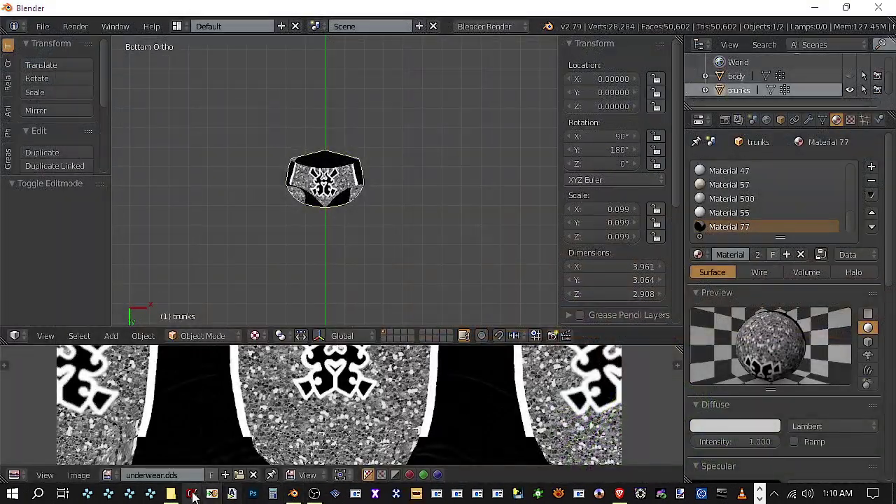
Switch to File Explorer and go to the psp folder inside the PC folder
{"action": "left_click", "coordinate": [171, 495]}
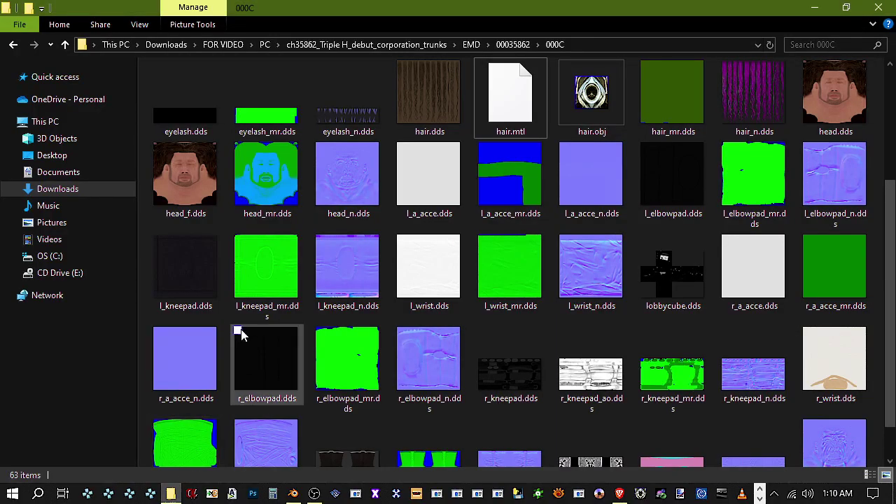
{"action": "left_click", "coordinate": [435, 45]}
{"action": "left_click", "coordinate": [266, 45]}
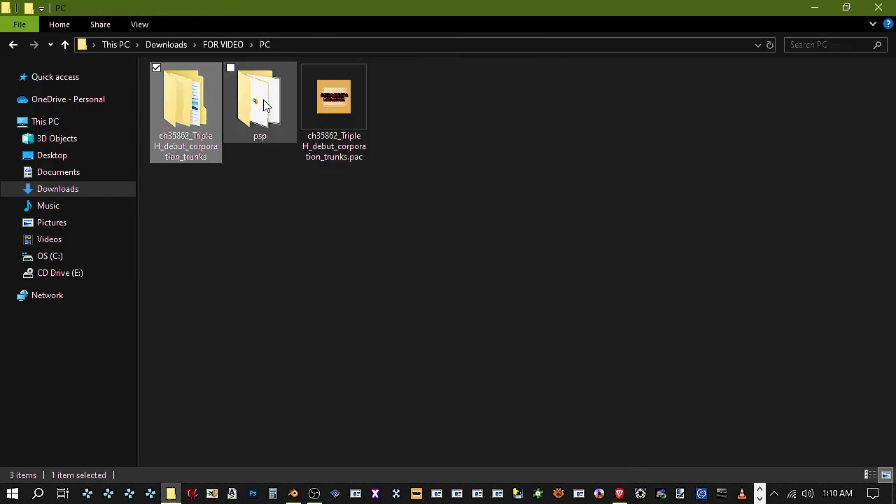
{"action": "double_click", "coordinate": [280, 118]}
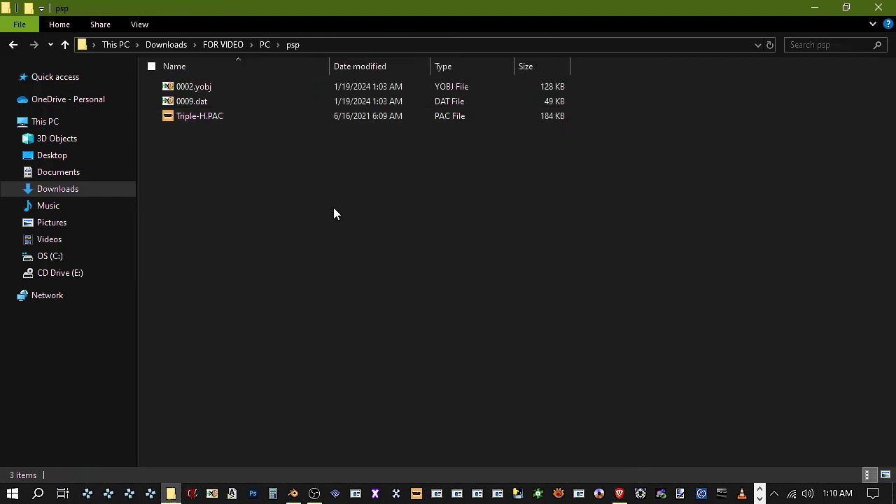
Launch YOBJ File Tool and set its file type to PSP YOBJ
{"action": "left_click", "coordinate": [579, 495]}
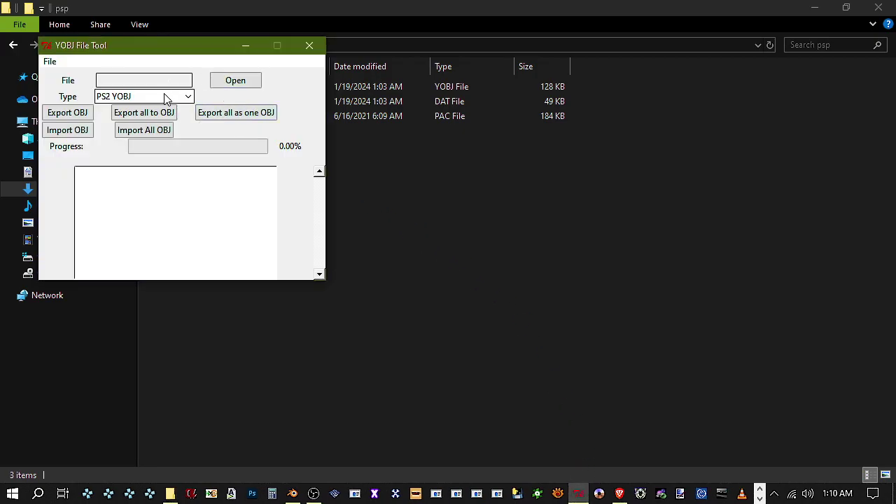
{"action": "left_click", "coordinate": [166, 97]}
{"action": "left_click", "coordinate": [153, 122]}
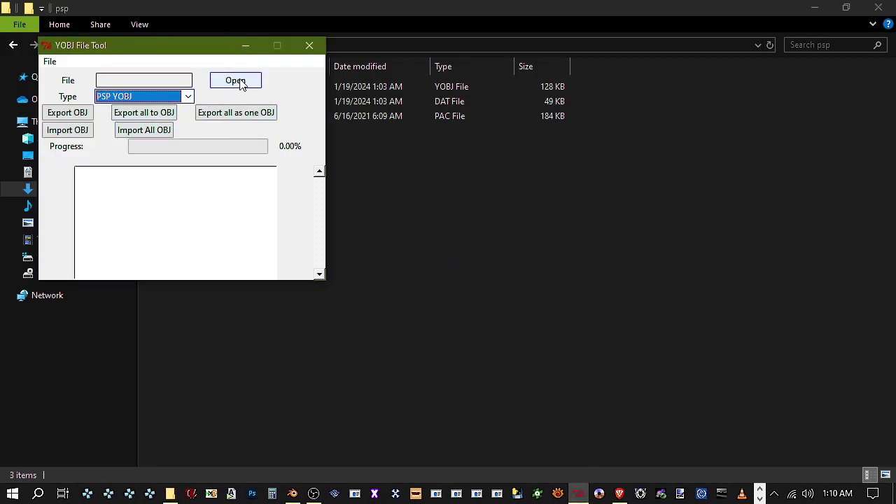
Load 0002.yobj from the Downloads > FOR VIDEO > PC > psp folder
{"action": "left_click", "coordinate": [234, 81]}
{"action": "left_click", "coordinate": [79, 136]}
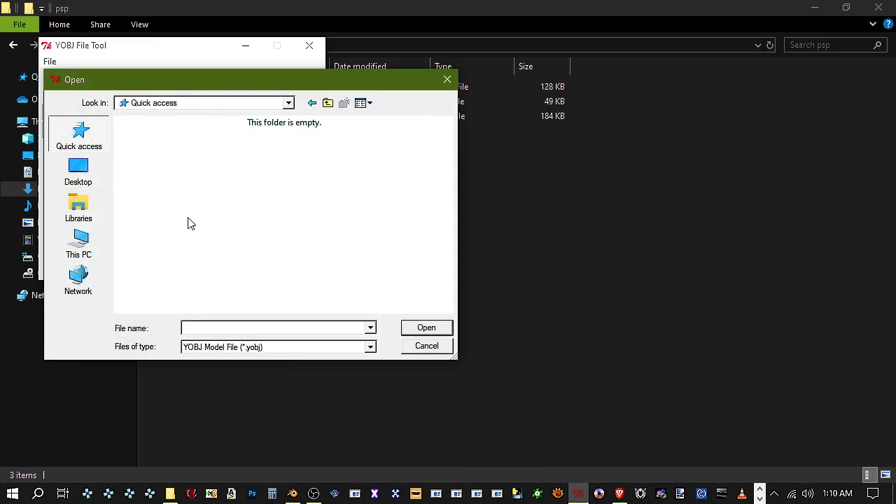
{"action": "scroll", "coordinate": [191, 222], "scroll_direction": "down", "scroll_amount": 5}
{"action": "double_click", "coordinate": [194, 206]}
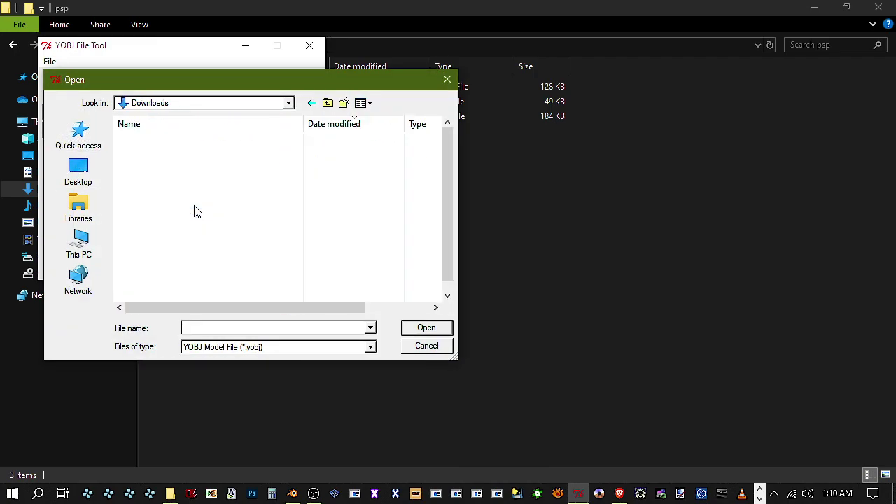
{"action": "double_click", "coordinate": [180, 199]}
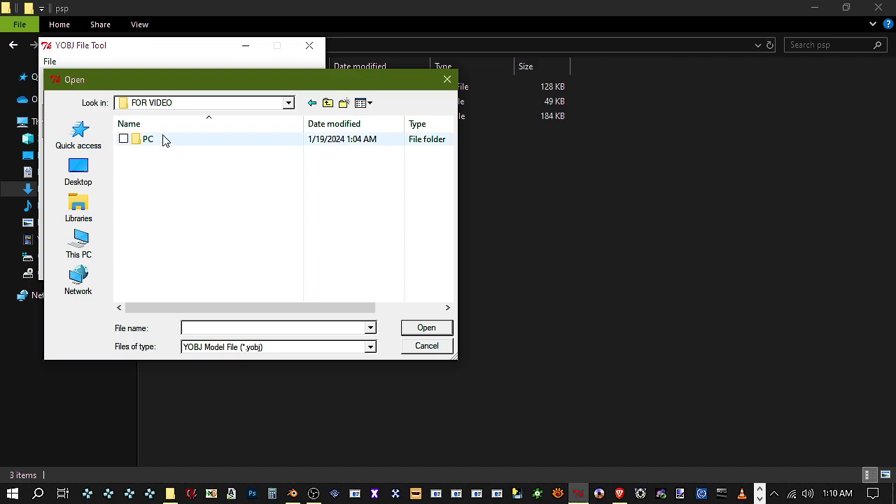
{"action": "double_click", "coordinate": [164, 140]}
{"action": "double_click", "coordinate": [240, 190]}
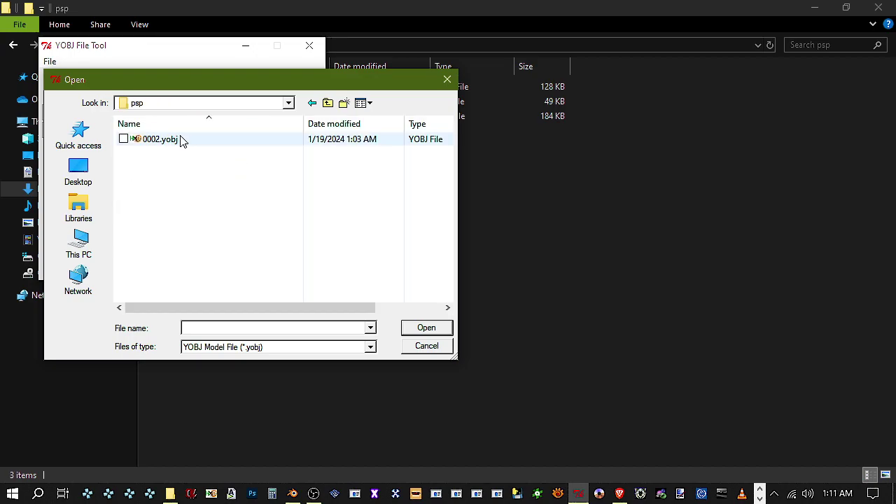
{"action": "double_click", "coordinate": [182, 140]}
Export all objects of the model as one file, 0002.obj, in the psp folder
{"action": "left_click", "coordinate": [224, 115]}
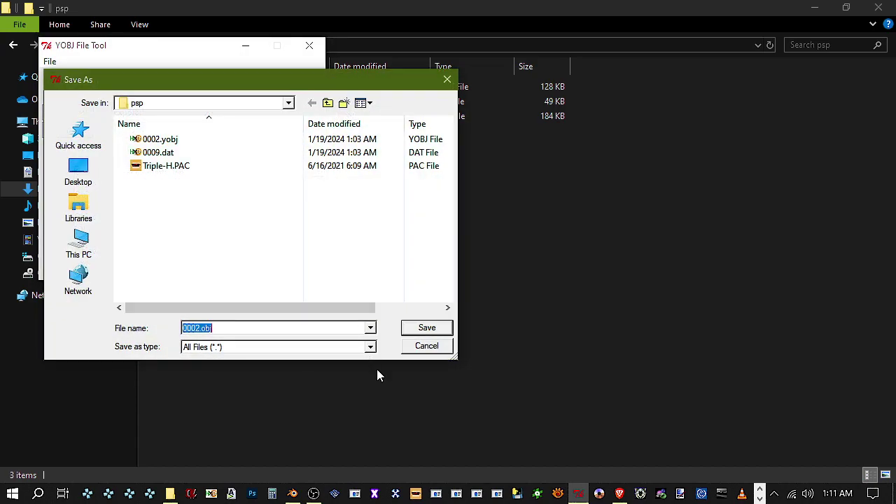
{"action": "left_click", "coordinate": [413, 335]}
{"action": "left_click", "coordinate": [506, 294]}
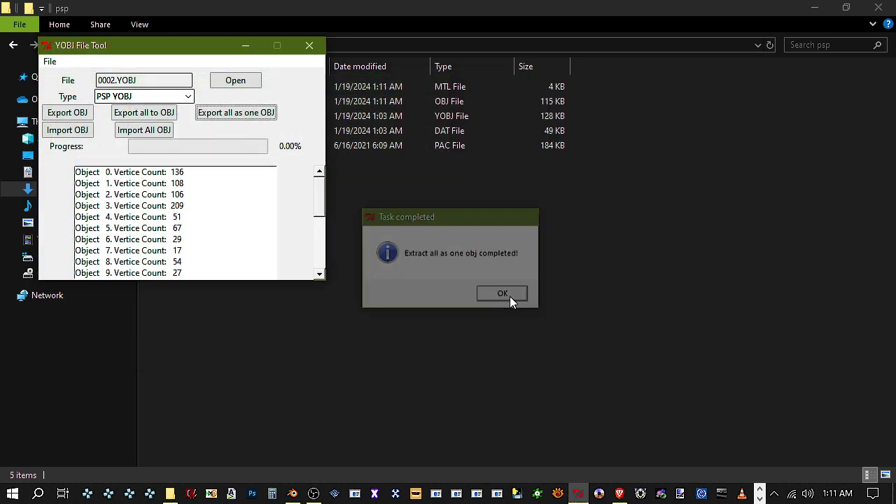
{"action": "left_click", "coordinate": [500, 273]}
Open the exported 0002.obj from the psp folder in Noesis
{"action": "left_click", "coordinate": [206, 103]}
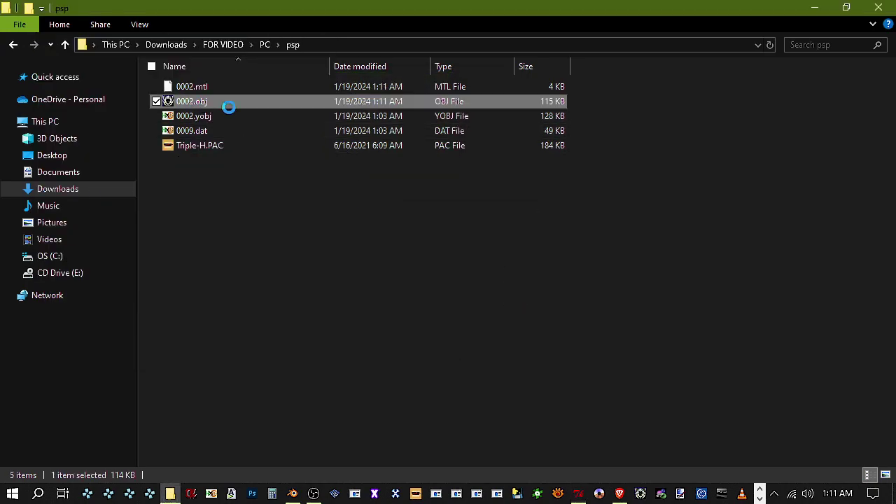
{"action": "right_click", "coordinate": [207, 105]}
{"action": "mouse_move", "coordinate": [286, 264]}
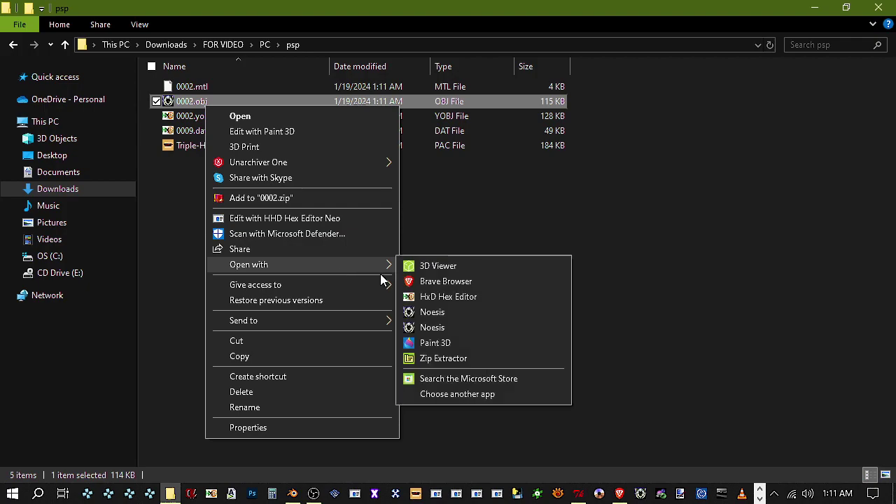
{"action": "left_click", "coordinate": [428, 313]}
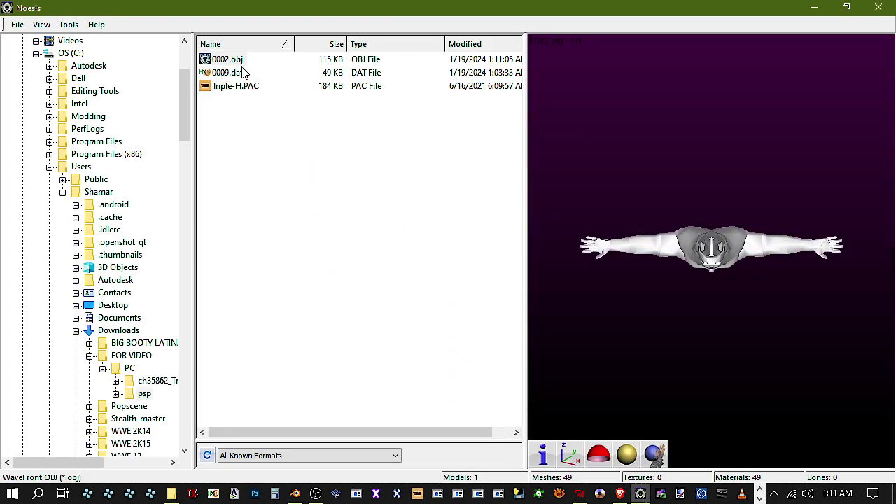
Export 0002.obj in WaveFront OBJ format as 0002out in the psp folder
{"action": "right_click", "coordinate": [240, 60]}
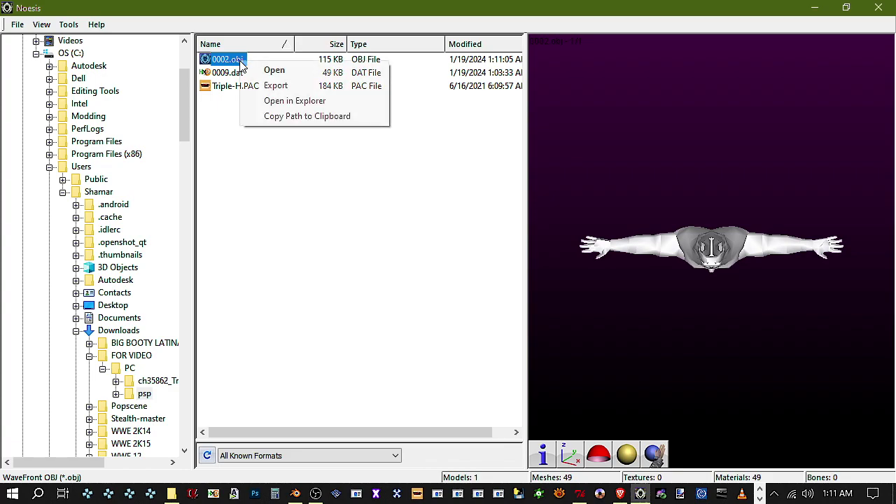
{"action": "left_click", "coordinate": [274, 87]}
{"action": "left_click", "coordinate": [364, 176]}
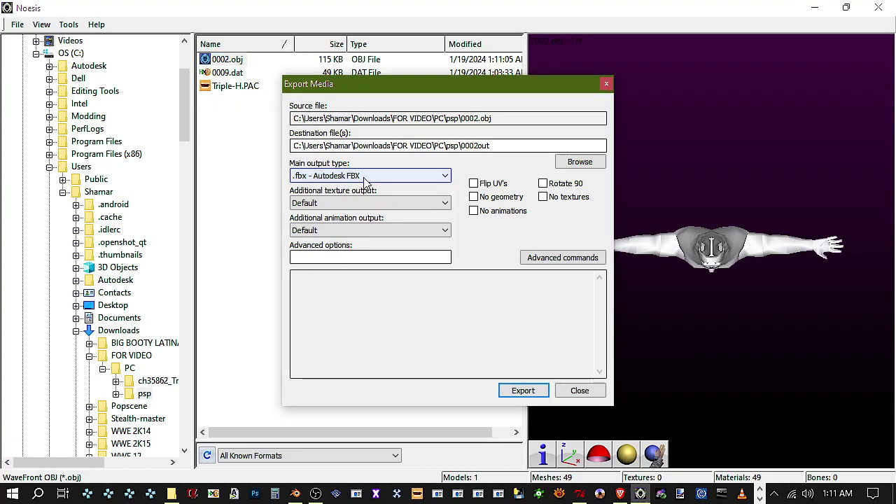
{"action": "left_click", "coordinate": [336, 288]}
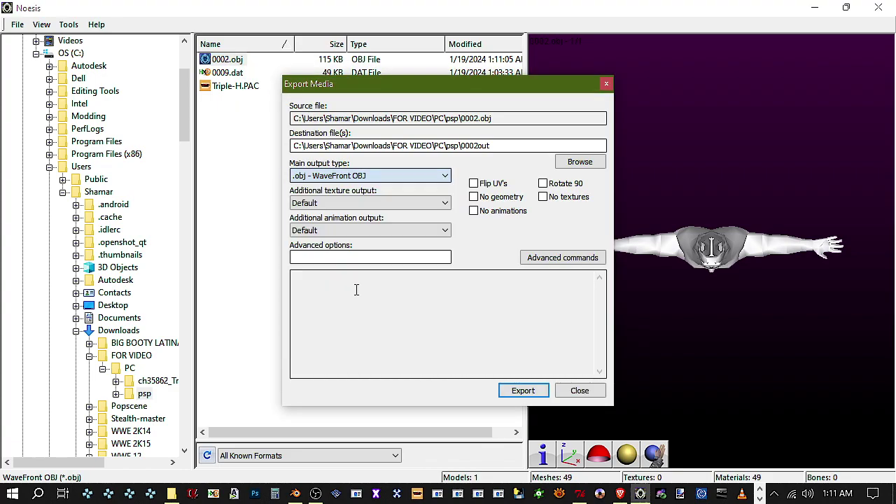
{"action": "left_click", "coordinate": [524, 391]}
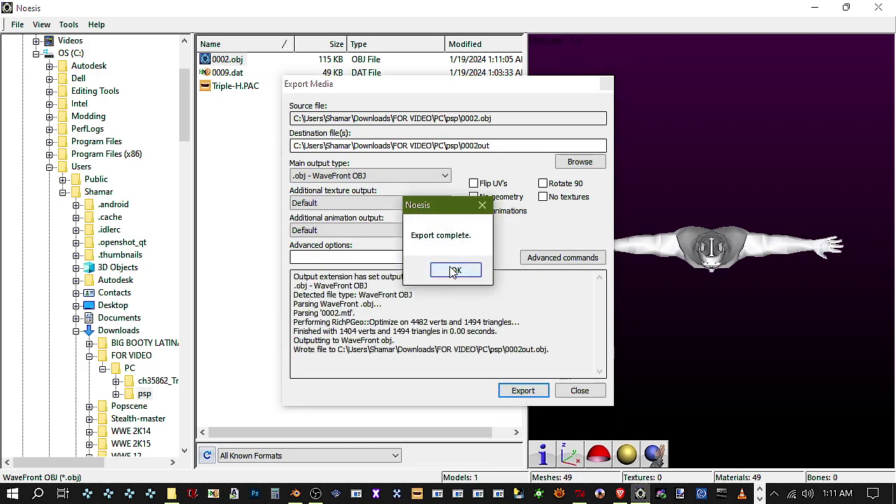
{"action": "left_click", "coordinate": [456, 269]}
{"action": "left_click", "coordinate": [580, 391]}
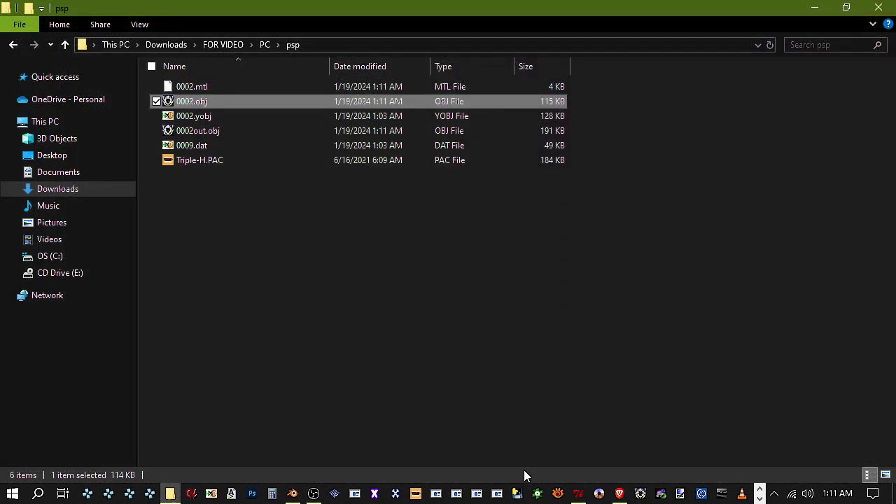
Switch to Blender and import 0002out.obj from the psp folder with Keep Vert Order and Poly Groups
{"action": "left_click", "coordinate": [295, 494]}
{"action": "scroll", "coordinate": [317, 135], "scroll_direction": "down", "scroll_amount": 5}
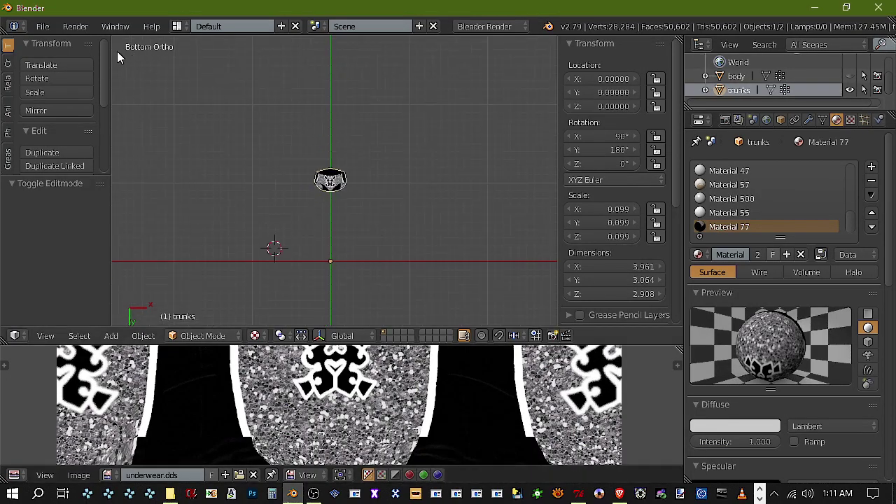
{"action": "left_click", "coordinate": [42, 26]}
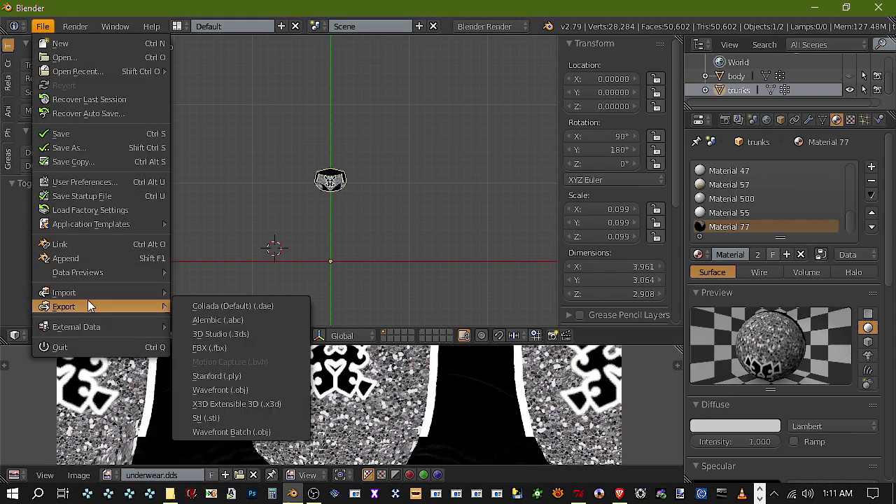
{"action": "mouse_move", "coordinate": [94, 292]}
{"action": "left_click", "coordinate": [229, 208]}
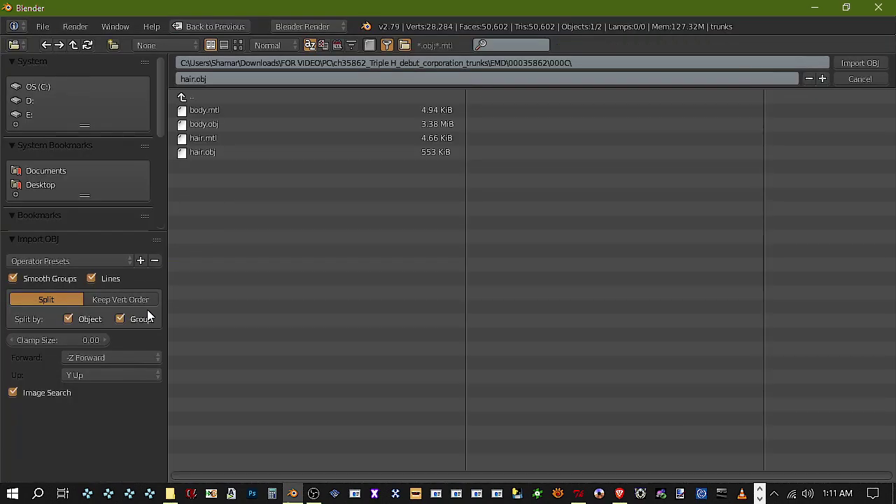
{"action": "left_click", "coordinate": [112, 302]}
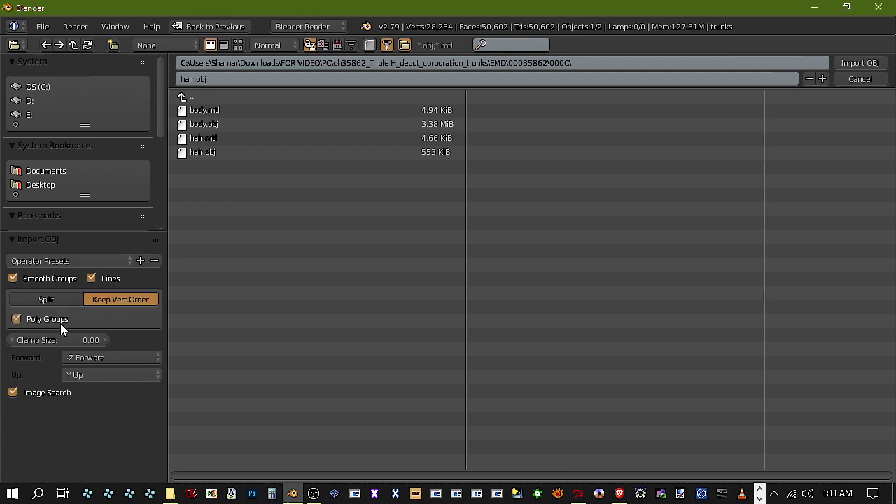
{"action": "left_click", "coordinate": [204, 98]}
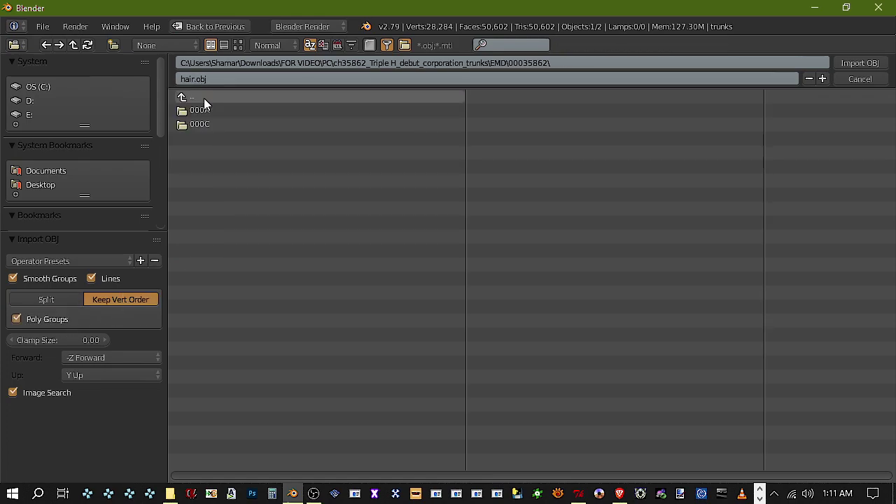
{"action": "left_click", "coordinate": [210, 100]}
{"action": "left_click", "coordinate": [212, 97]}
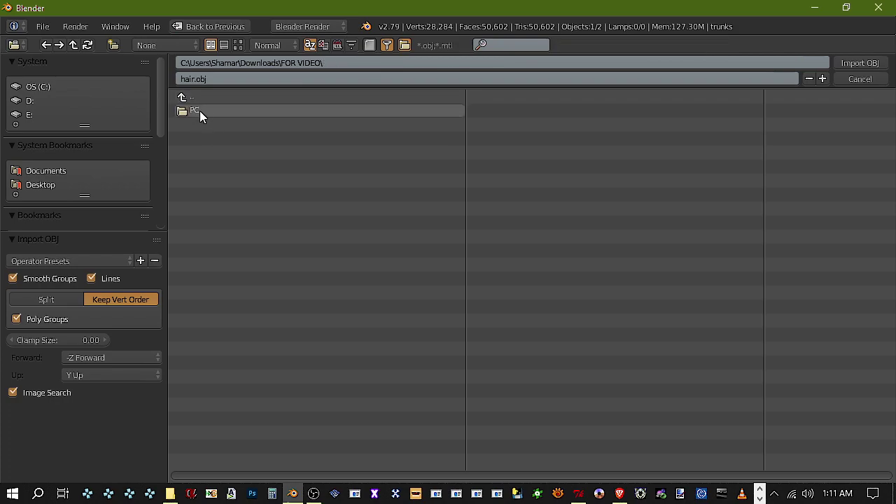
{"action": "left_click", "coordinate": [201, 124]}
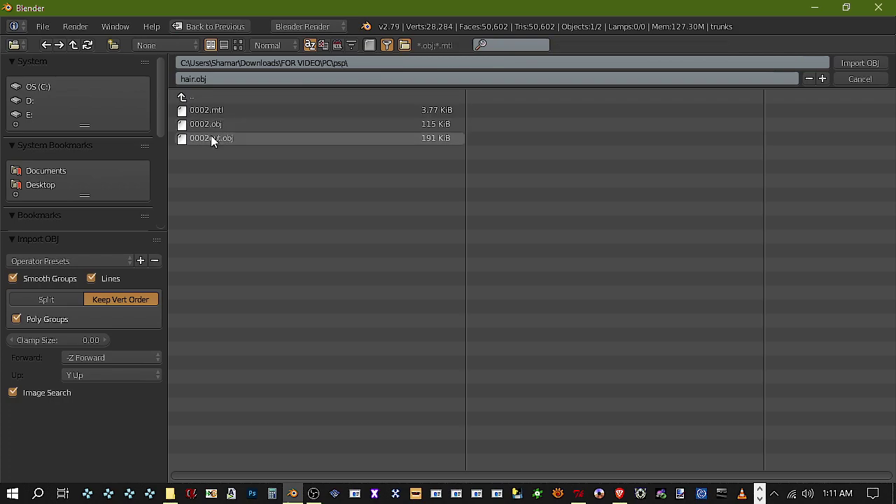
{"action": "double_click", "coordinate": [211, 135]}
Separate the faces using the hhh_pan.gim material from the 0002out body as their own object, and return to Object Mode
{"action": "scroll", "coordinate": [329, 236], "scroll_direction": "up", "scroll_amount": 7}
{"action": "right_click", "coordinate": [344, 236]}
{"action": "scroll", "coordinate": [308, 296], "scroll_direction": "down", "scroll_amount": 5}
{"action": "left_click", "coordinate": [219, 336]}
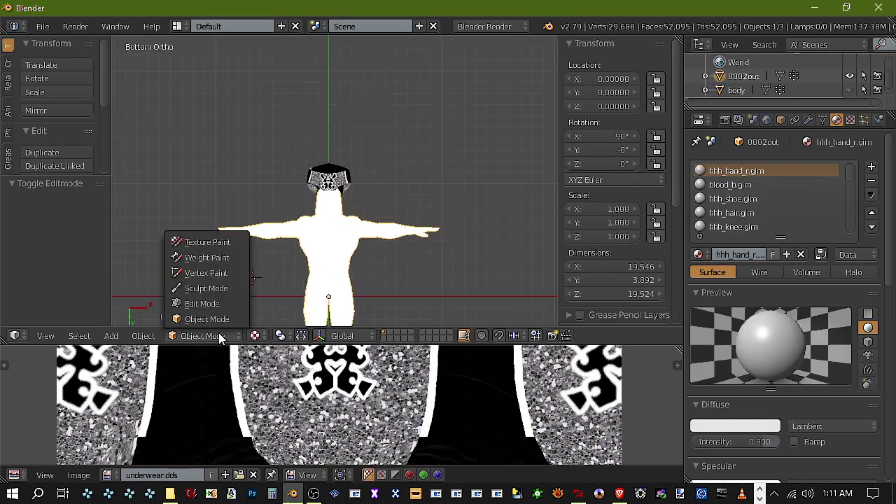
{"action": "left_click", "coordinate": [222, 303]}
{"action": "right_click", "coordinate": [335, 280]}
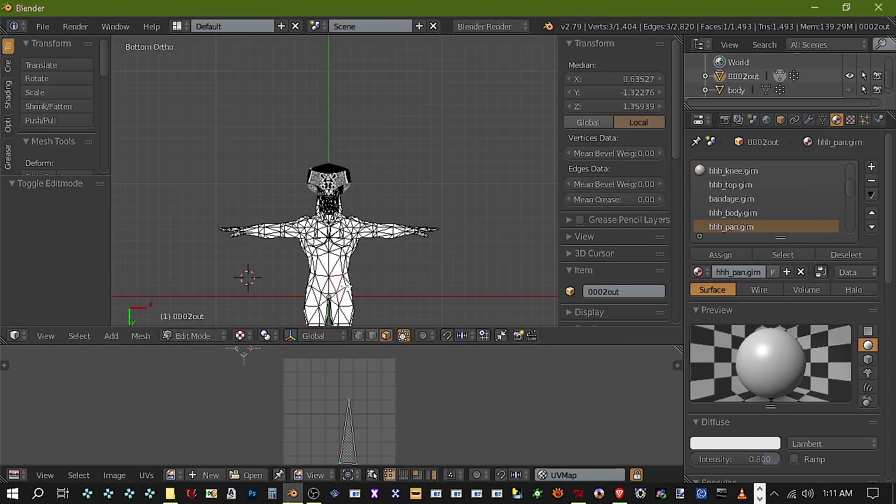
{"action": "left_click", "coordinate": [782, 255]}
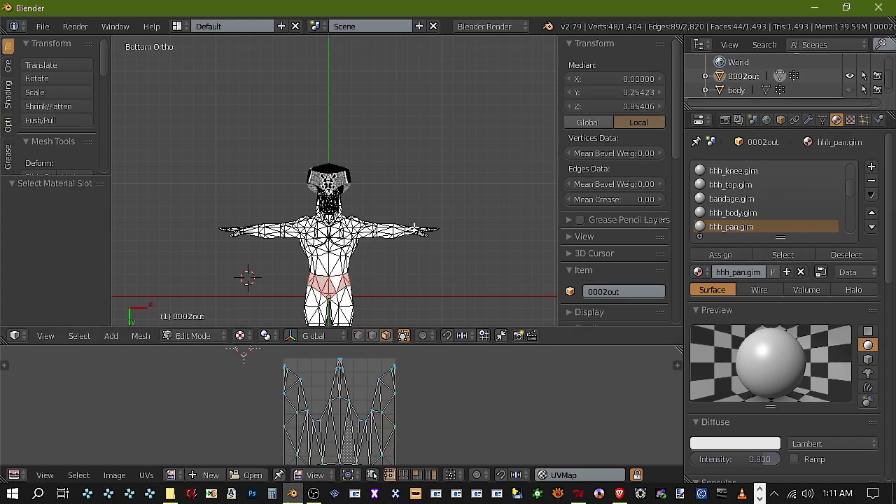
{"action": "key", "text": "p"}
{"action": "left_click", "coordinate": [414, 226]}
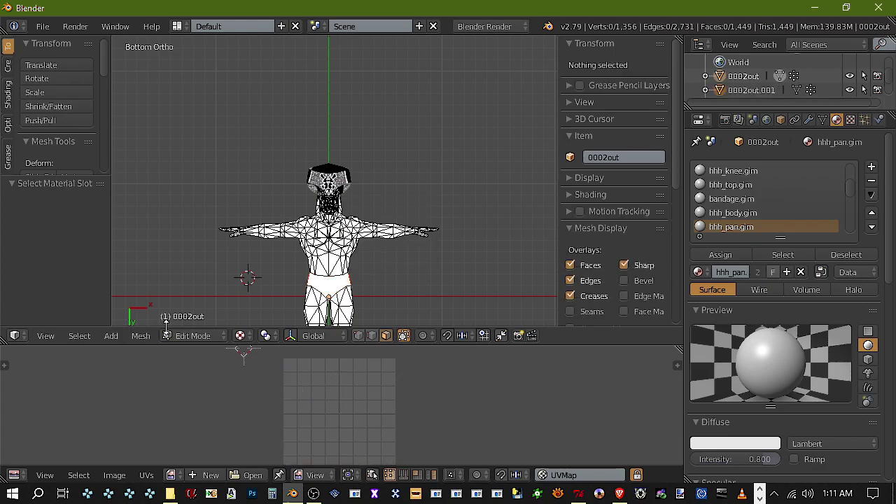
{"action": "left_click", "coordinate": [198, 336]}
{"action": "left_click", "coordinate": [225, 311]}
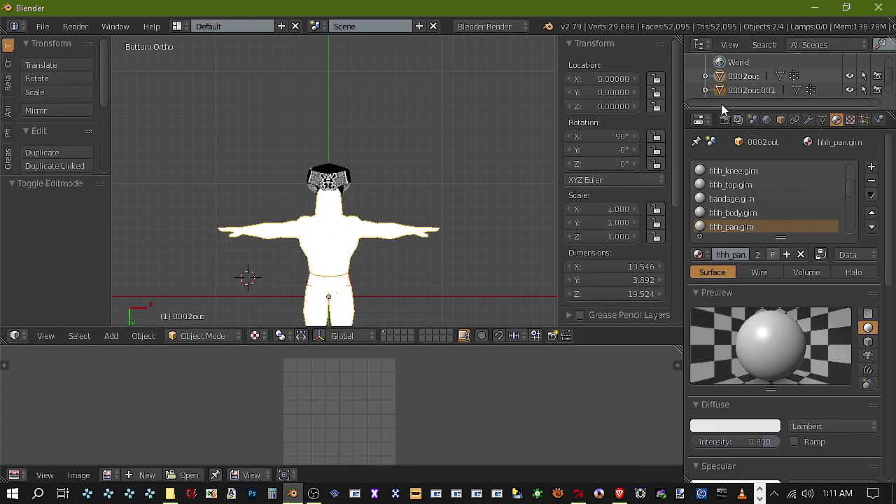
Hide the 0002out body so that only the separated PSP trunks and the PC trunks are displayed
{"action": "left_click", "coordinate": [850, 76]}
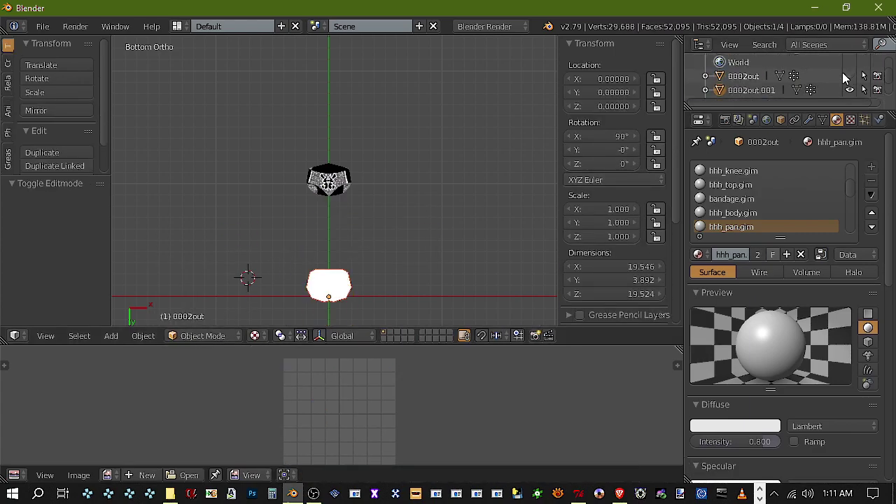
{"action": "left_click", "coordinate": [851, 75]}
{"action": "left_click", "coordinate": [745, 77]}
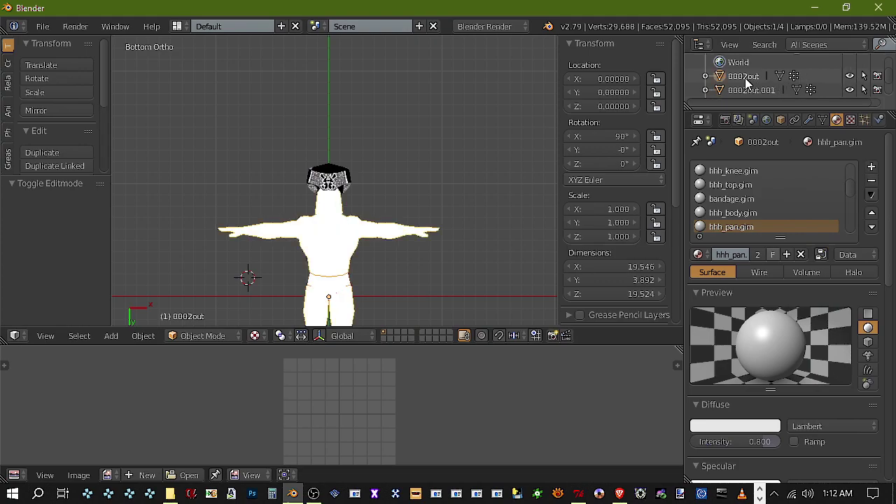
{"action": "right_click", "coordinate": [745, 77]}
{"action": "left_click", "coordinate": [757, 89]}
{"action": "scroll", "coordinate": [787, 90], "scroll_direction": "down", "scroll_amount": 2}
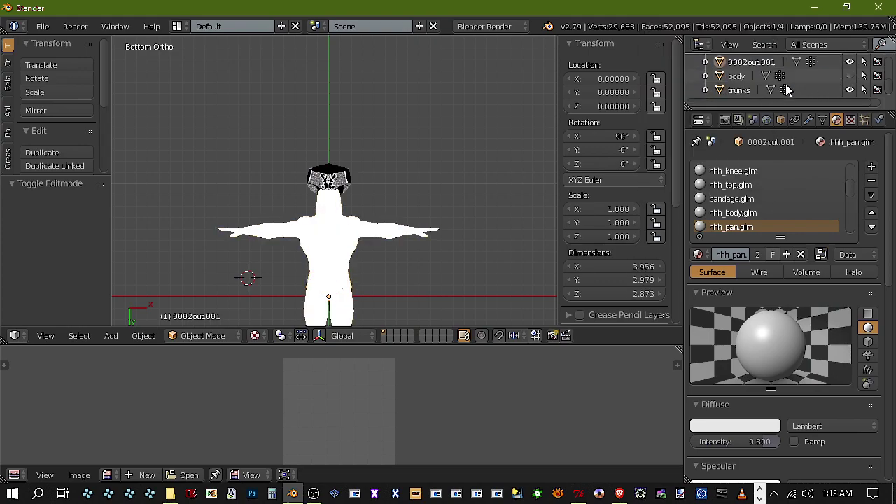
{"action": "scroll", "coordinate": [805, 86], "scroll_direction": "up", "scroll_amount": 2}
{"action": "left_click", "coordinate": [850, 91]}
{"action": "scroll", "coordinate": [792, 90], "scroll_direction": "down", "scroll_amount": 1}
Rename the separated object 0002out.001 as trunks
{"action": "left_click", "coordinate": [739, 84]}
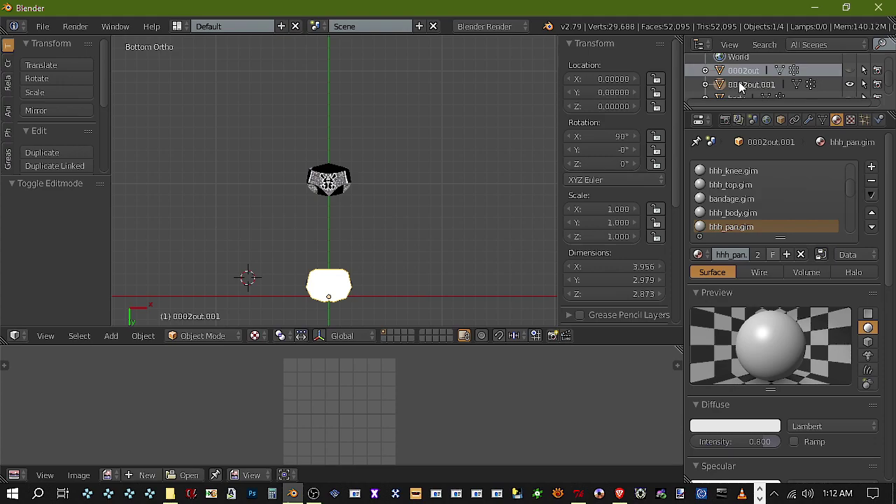
{"action": "right_click", "coordinate": [739, 84]}
{"action": "left_click", "coordinate": [677, 191]}
{"action": "type", "text": "b"}
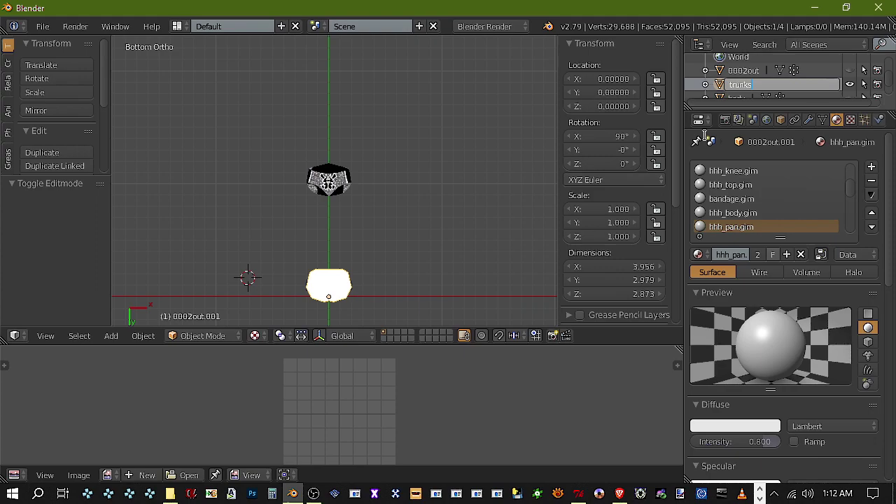
{"action": "key", "text": "Return"}
Enter Edit Mode on the PSP trunks and select all faces of the hhh_pan.gim material
{"action": "scroll", "coordinate": [806, 70], "scroll_direction": "down", "scroll_amount": 2}
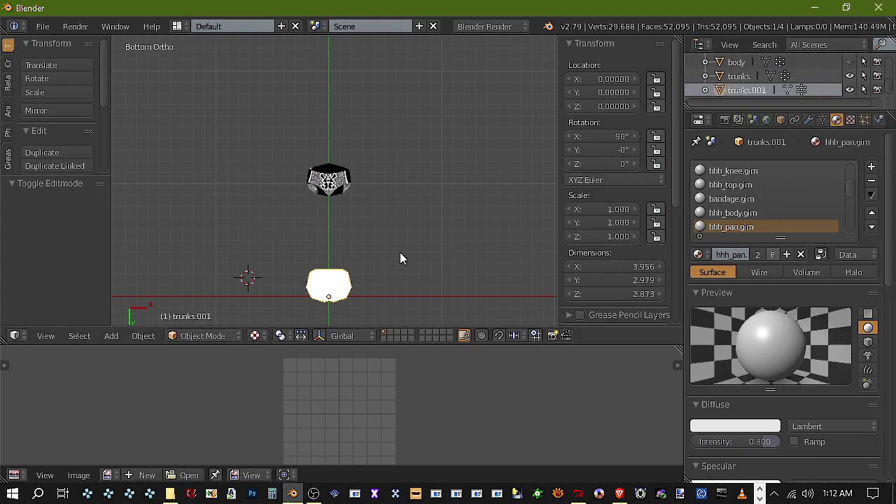
{"action": "scroll", "coordinate": [413, 246], "scroll_direction": "up", "scroll_amount": 2}
{"action": "scroll", "coordinate": [402, 253], "scroll_direction": "down", "scroll_amount": 1}
{"action": "scroll", "coordinate": [390, 258], "scroll_direction": "down", "scroll_amount": 1}
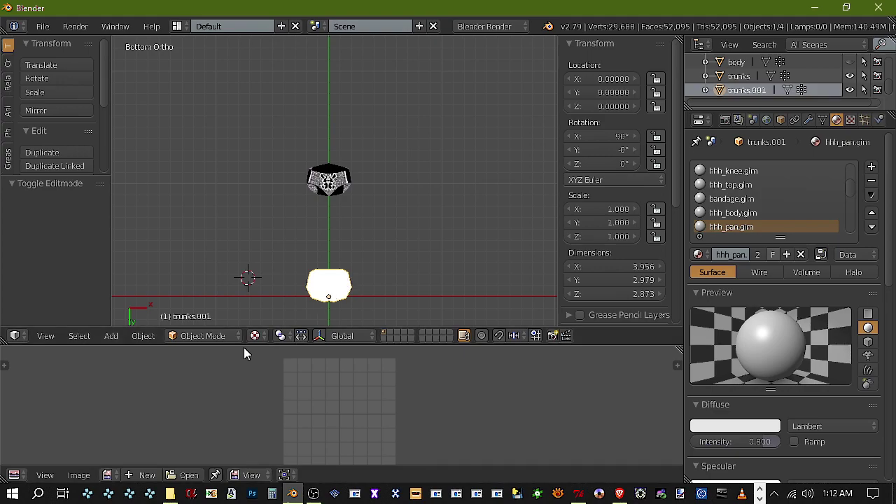
{"action": "left_click", "coordinate": [219, 335]}
{"action": "left_click", "coordinate": [228, 303]}
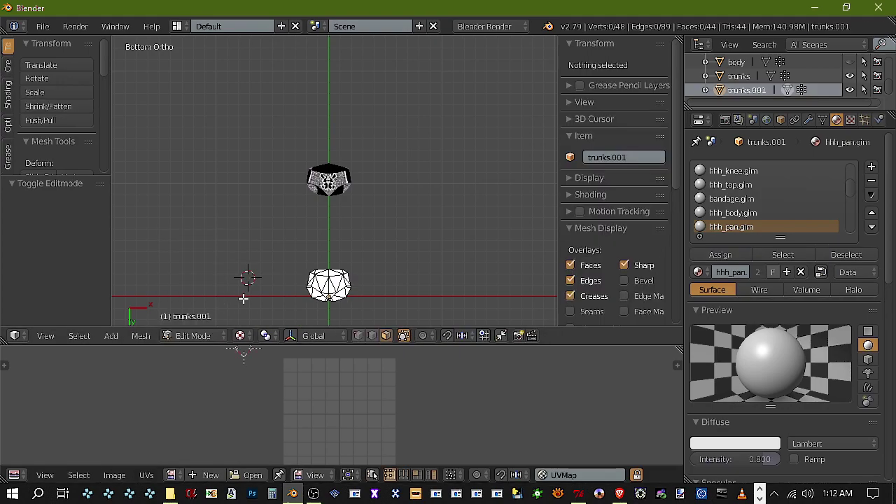
{"action": "left_click", "coordinate": [782, 254]}
{"action": "scroll", "coordinate": [391, 418], "scroll_direction": "down", "scroll_amount": 1}
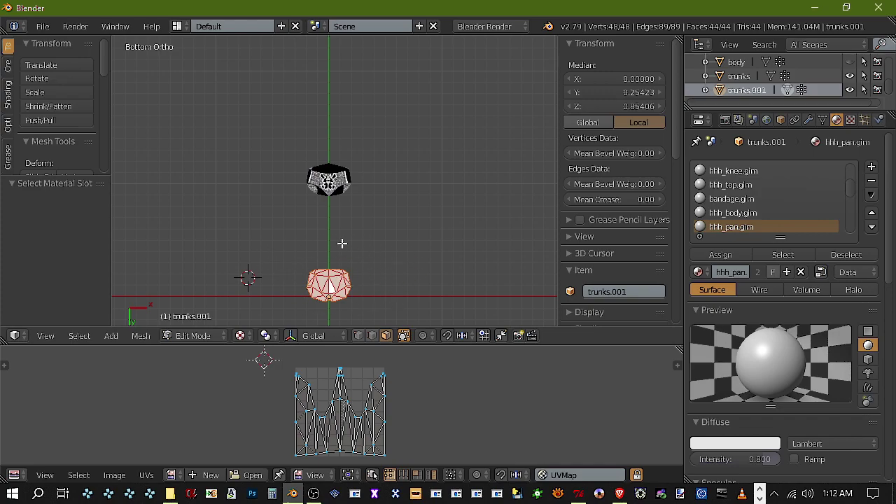
Create a blank 1024 × 1024 px image named Untitled with alpha behind the PSP trunks' UV layout
{"action": "left_click", "coordinate": [114, 476]}
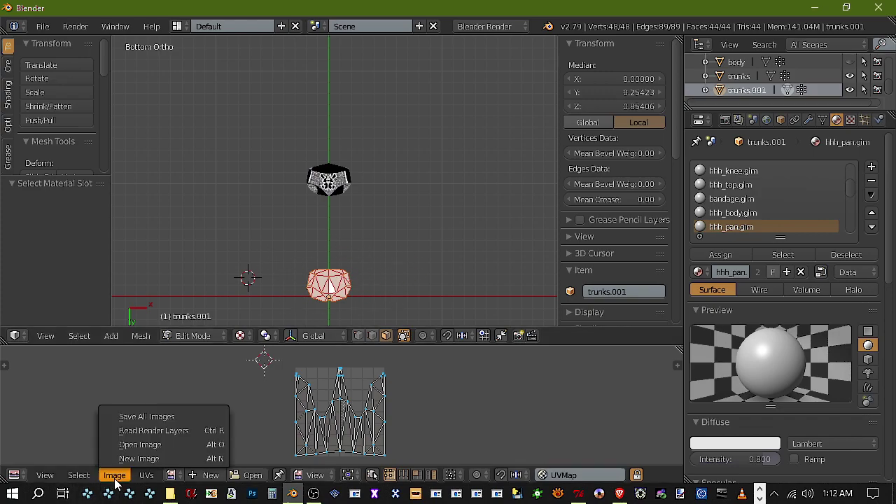
{"action": "left_click", "coordinate": [132, 460]}
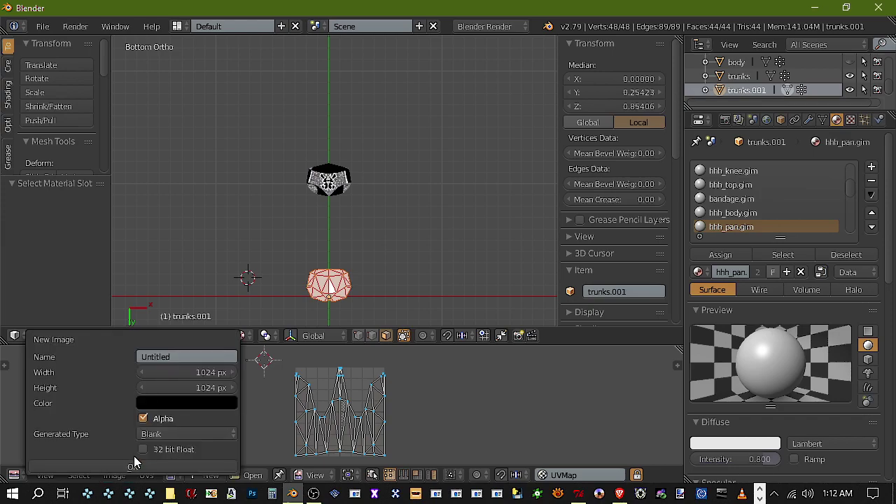
{"action": "left_click", "coordinate": [152, 464]}
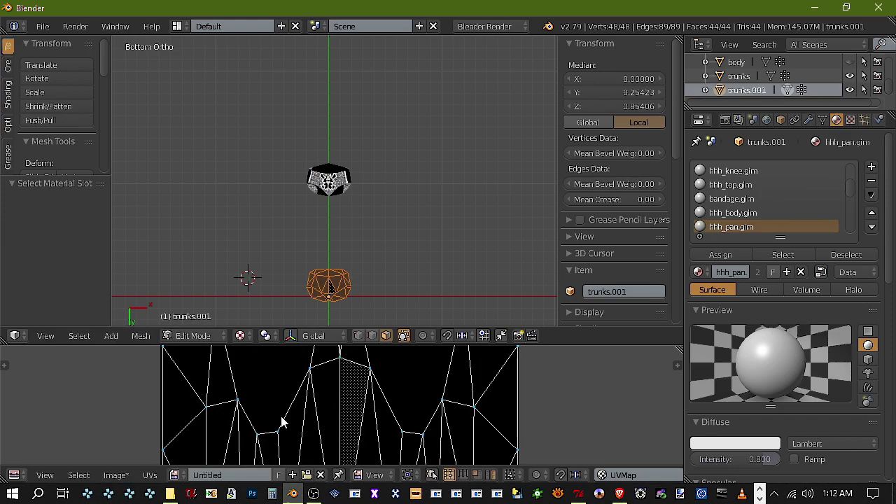
{"action": "scroll", "coordinate": [378, 389], "scroll_direction": "down", "scroll_amount": 4}
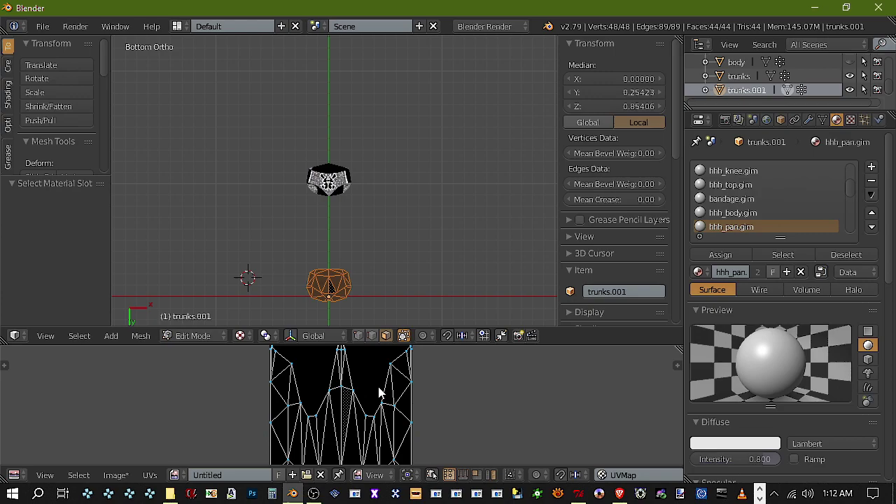
{"action": "scroll", "coordinate": [378, 394], "scroll_direction": "down", "scroll_amount": 2}
{"action": "scroll", "coordinate": [375, 392], "scroll_direction": "up", "scroll_amount": 1}
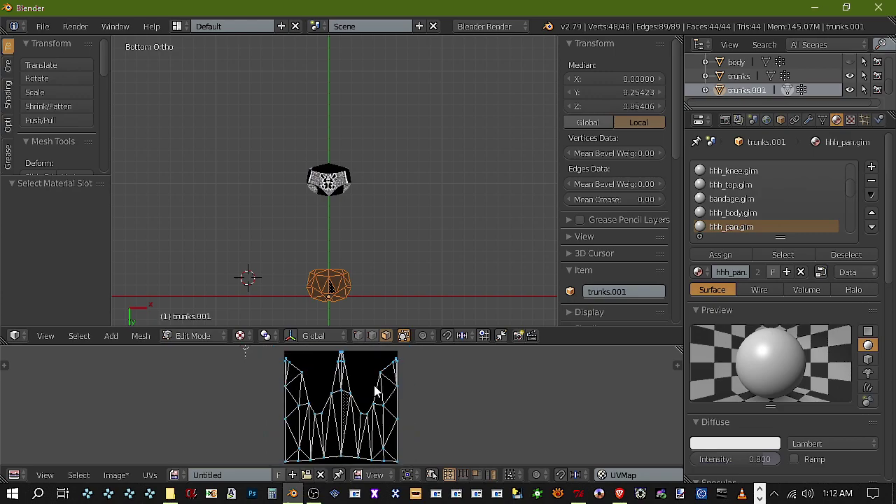
{"action": "scroll", "coordinate": [375, 393], "scroll_direction": "down", "scroll_amount": 1}
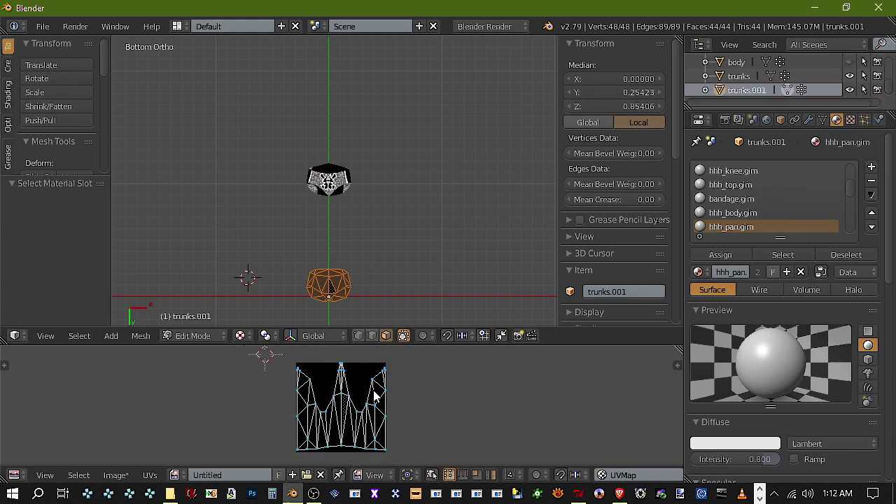
{"action": "scroll", "coordinate": [374, 396], "scroll_direction": "up", "scroll_amount": 1}
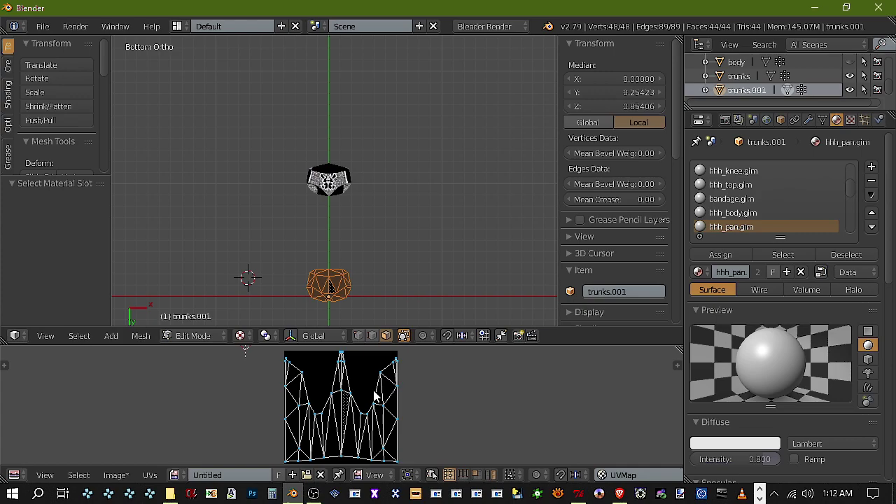
Set up a new blank image named hhh_pan, 4000 × 4000 px with alpha, for the PSP trunks' UVs
{"action": "left_click", "coordinate": [105, 476]}
{"action": "left_click", "coordinate": [123, 459]}
{"action": "left_click", "coordinate": [207, 376]}
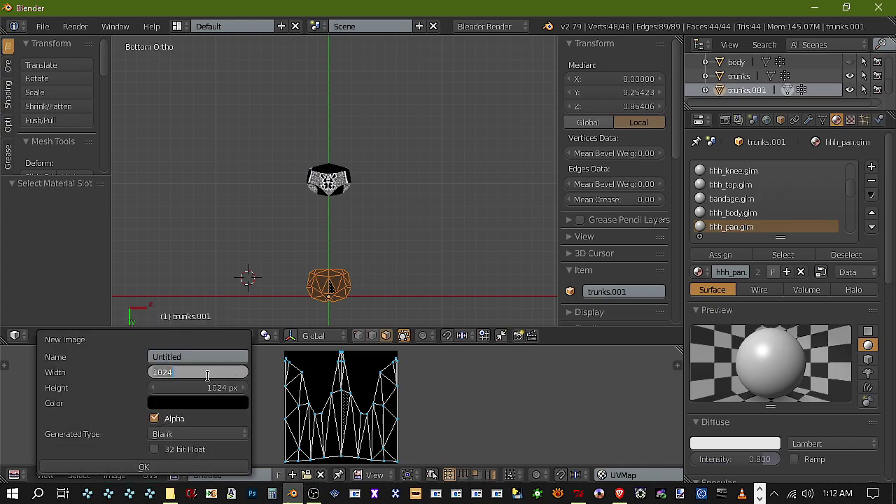
{"action": "type", "text": "4000"}
{"action": "key", "text": "Tab"}
{"action": "type", "text": "4"}
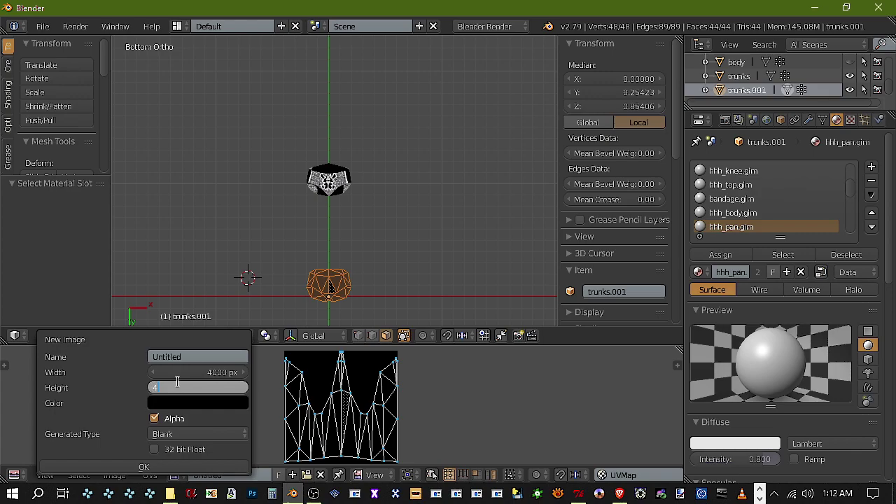
{"action": "key", "text": "Return"}
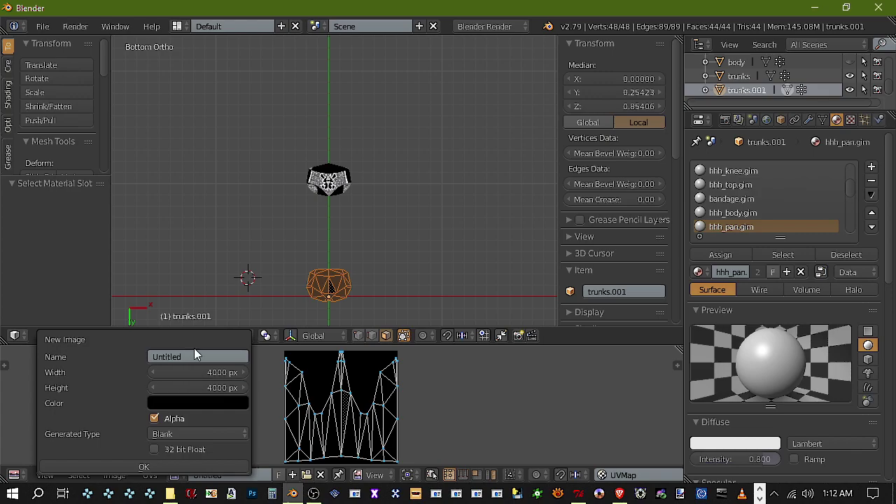
{"action": "left_click", "coordinate": [193, 357]}
{"action": "type", "text": "hhh_pan"}
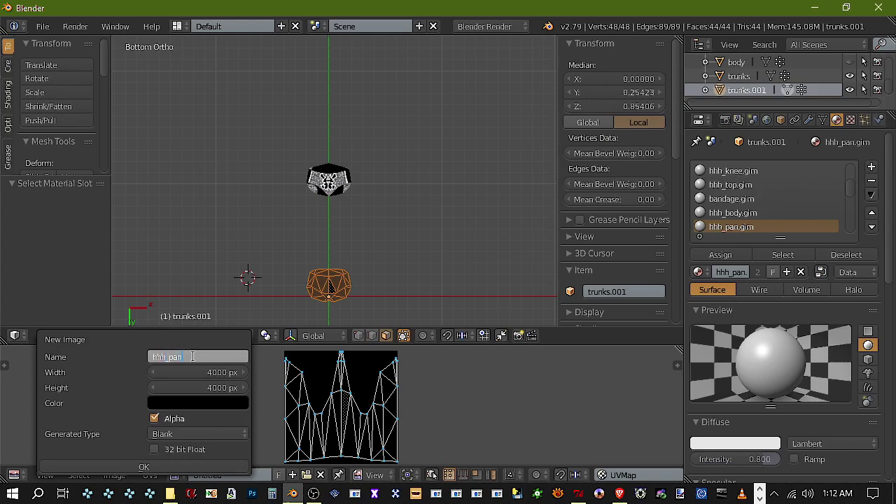
{"action": "key", "text": "Return"}
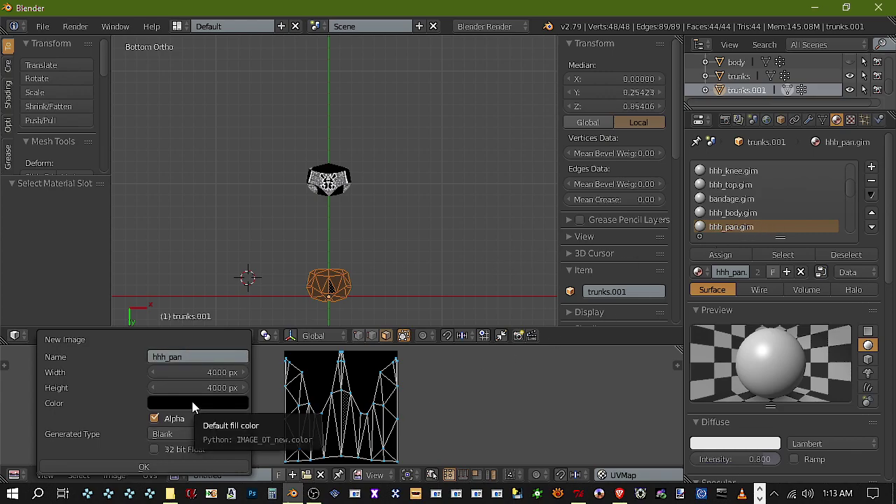
{"action": "left_click", "coordinate": [163, 434]}
{"action": "left_click", "coordinate": [164, 435]}
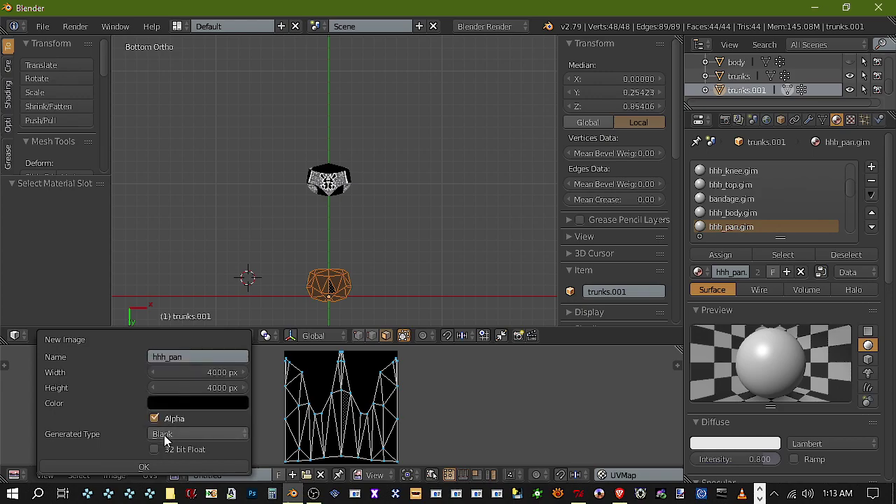
Pick a purple fill colour (H 0.792, S 0.912, V 0.658) and create the hhh_pan image behind the UV layout
{"action": "left_click", "coordinate": [195, 406]}
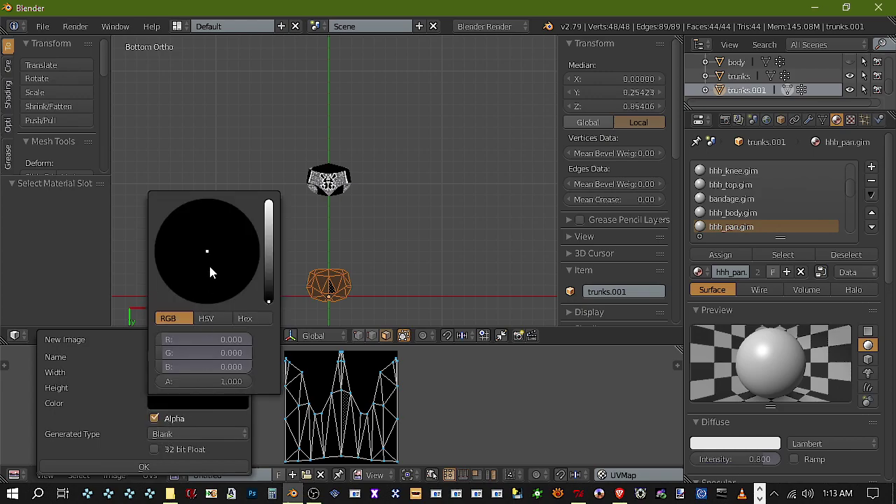
{"action": "left_click", "coordinate": [207, 318]}
{"action": "left_click", "coordinate": [238, 317]}
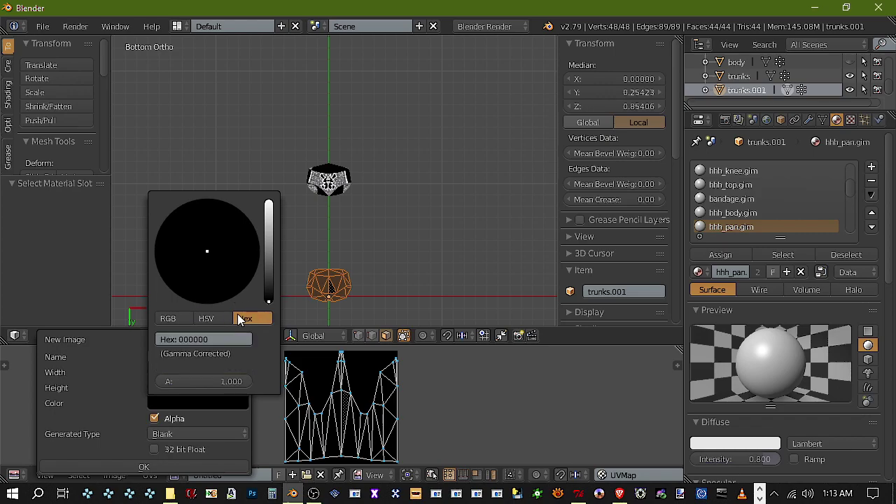
{"action": "left_click", "coordinate": [206, 319]}
{"action": "left_click", "coordinate": [204, 319]}
{"action": "left_click_drag", "start_coordinate": [264, 284], "coordinate": [269, 231]}
{"action": "left_click", "coordinate": [251, 260]}
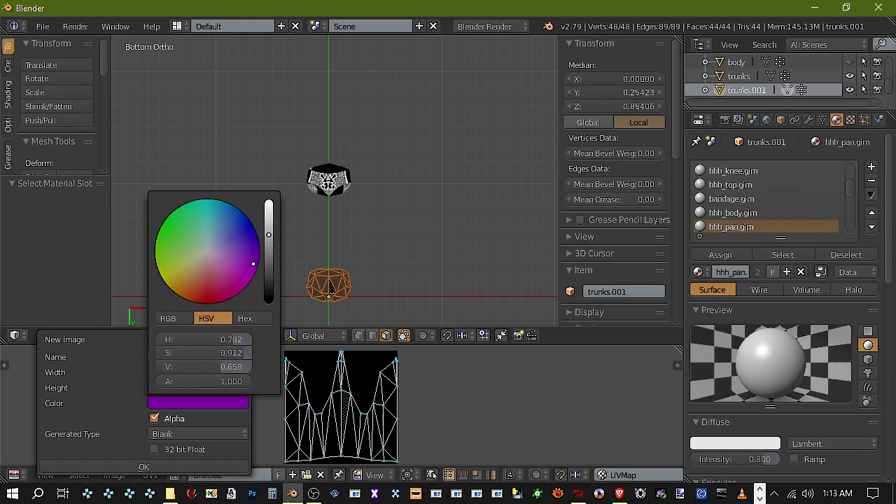
{"action": "left_click", "coordinate": [173, 467]}
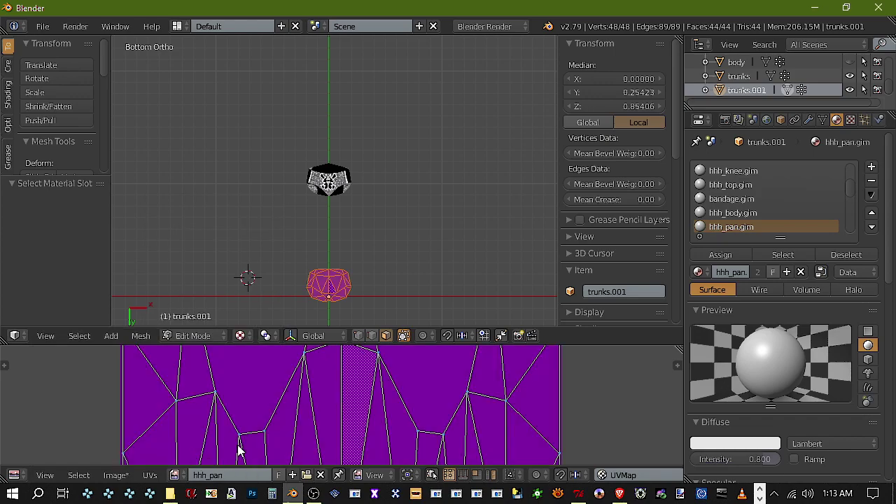
{"action": "scroll", "coordinate": [340, 408], "scroll_direction": "down", "scroll_amount": 8}
{"action": "scroll", "coordinate": [344, 413], "scroll_direction": "down", "scroll_amount": 1}
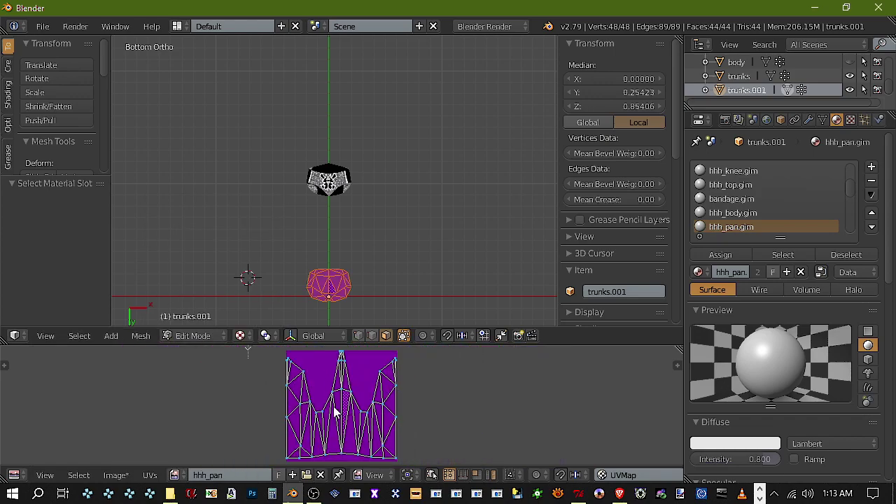
Add a new texture to the hhh_pan.gim material of trunks.001 and disable it
{"action": "left_click", "coordinate": [851, 120]}
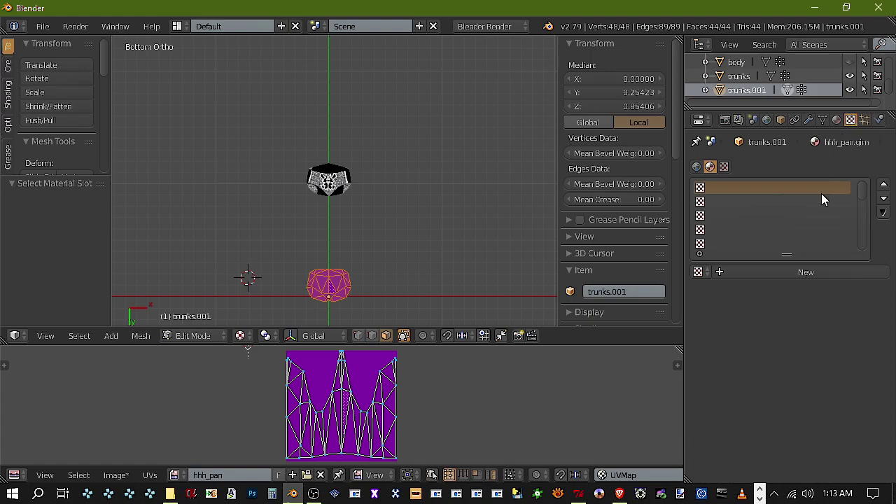
{"action": "left_click", "coordinate": [808, 274]}
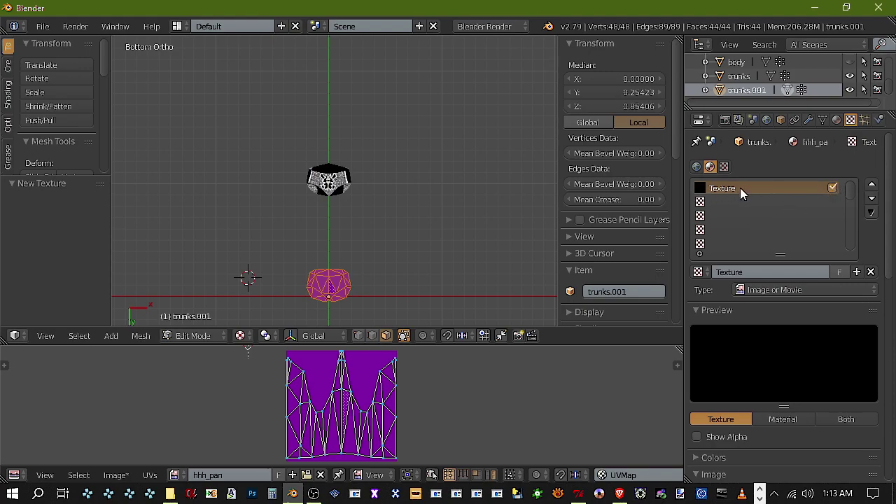
{"action": "left_click", "coordinate": [833, 188]}
Switch to Object Mode and move the PC trunks about 9.356 along Y onto the PSP trunks
{"action": "left_click", "coordinate": [208, 336]}
{"action": "left_click", "coordinate": [221, 306]}
{"action": "left_click", "coordinate": [211, 336]}
{"action": "left_click", "coordinate": [225, 319]}
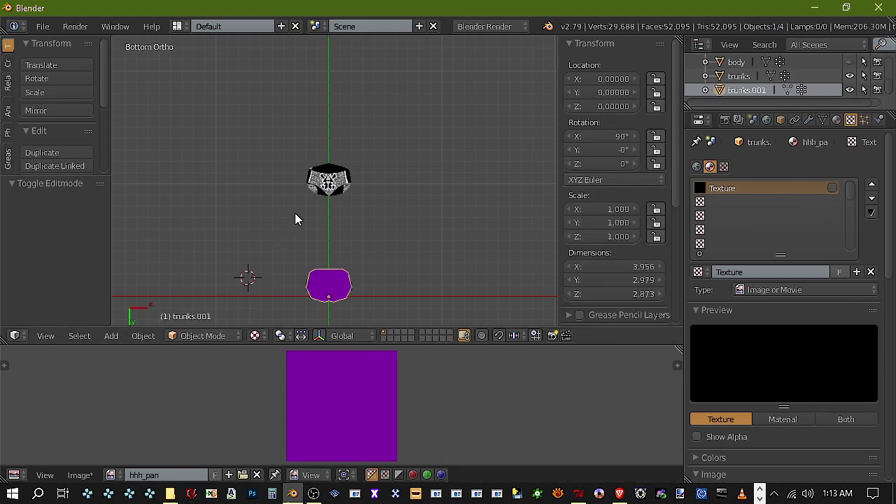
{"action": "right_click", "coordinate": [331, 194]}
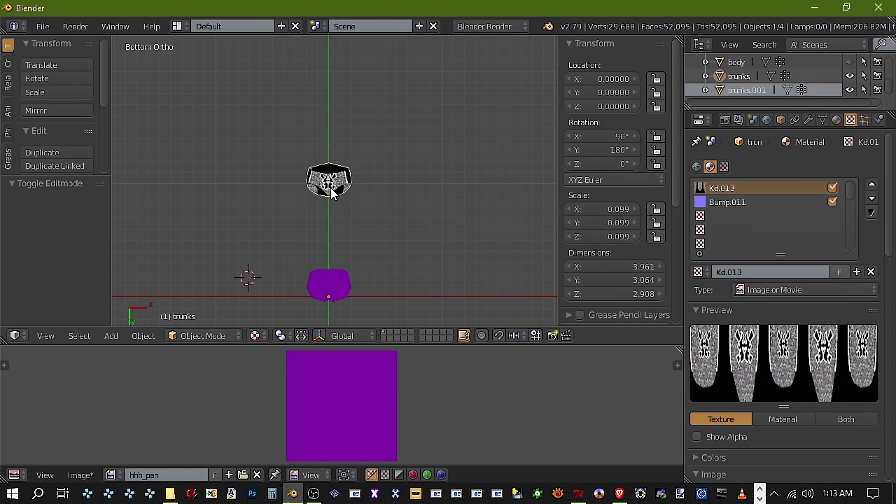
{"action": "key", "text": "g"}
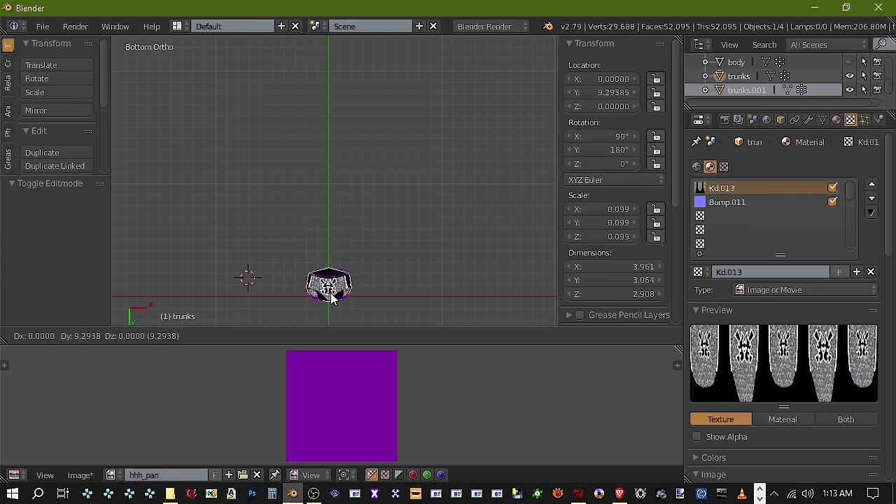
{"action": "left_click", "coordinate": [332, 297]}
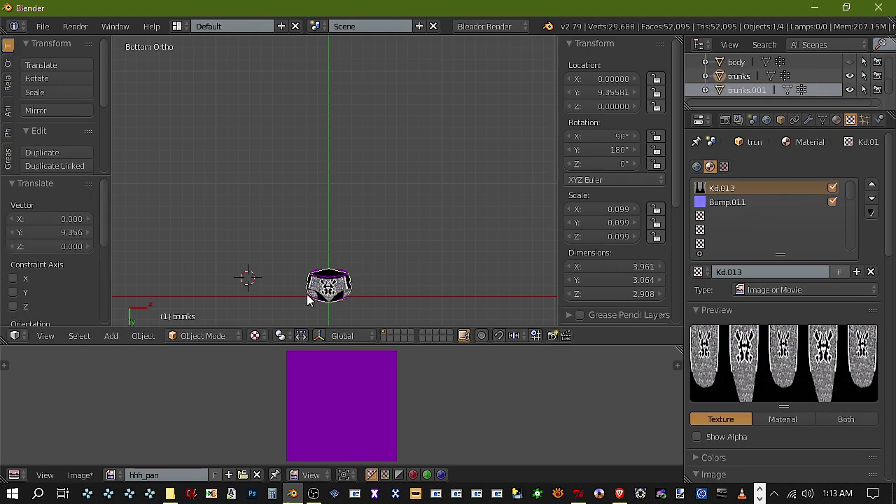
{"action": "scroll", "coordinate": [307, 294], "scroll_direction": "up", "scroll_amount": 2}
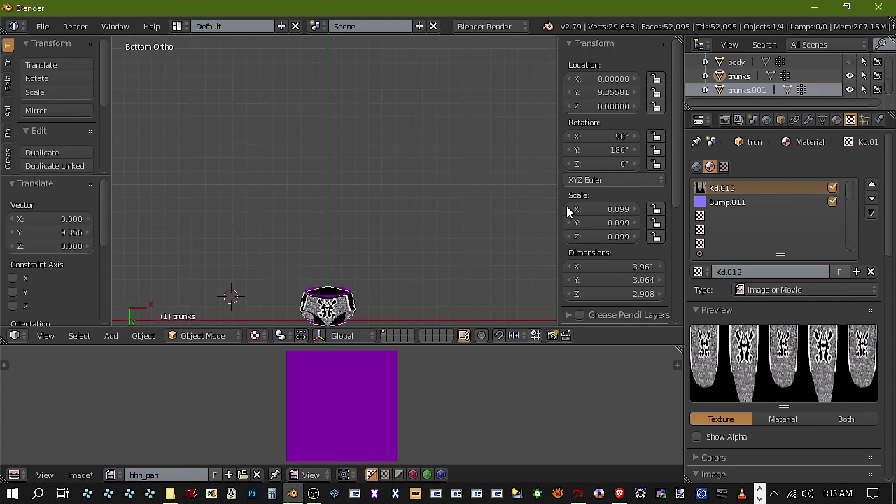
Examine in wireframe how closely the PC trunks and the PSP trunks overlap
{"action": "left_click", "coordinate": [838, 120]}
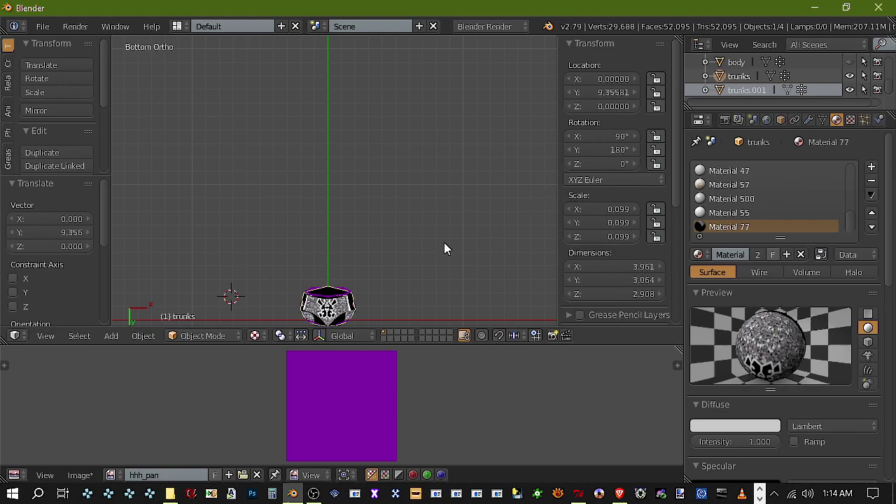
{"action": "middle_click_drag", "start_coordinate": [385, 247], "coordinate": [371, 191], "text": "shift"}
{"action": "scroll", "coordinate": [445, 109], "scroll_direction": "up", "scroll_amount": 4}
{"action": "scroll", "coordinate": [448, 110], "scroll_direction": "up", "scroll_amount": 4}
{"action": "scroll", "coordinate": [378, 196], "scroll_direction": "up", "scroll_amount": 1}
{"action": "key", "text": "z"}
{"action": "right_click", "coordinate": [355, 177]}
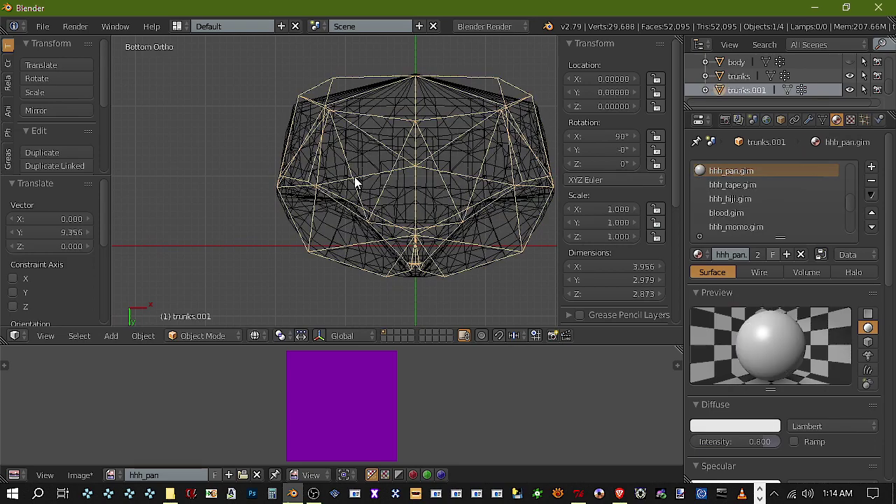
{"action": "right_click", "coordinate": [353, 177]}
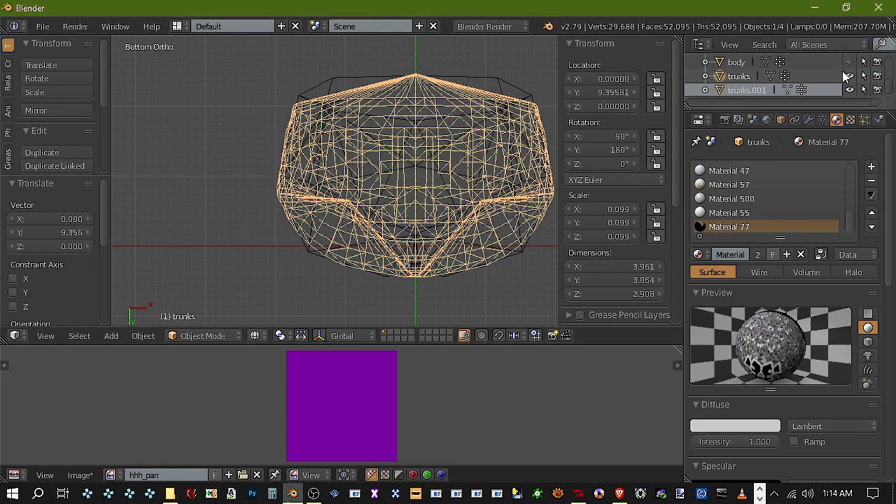
Hide the PSP trunks object trunks.001 and show the selected PC trunks in solid shading
{"action": "scroll", "coordinate": [843, 78], "scroll_direction": "up", "scroll_amount": 2}
{"action": "scroll", "coordinate": [843, 82], "scroll_direction": "down", "scroll_amount": 1}
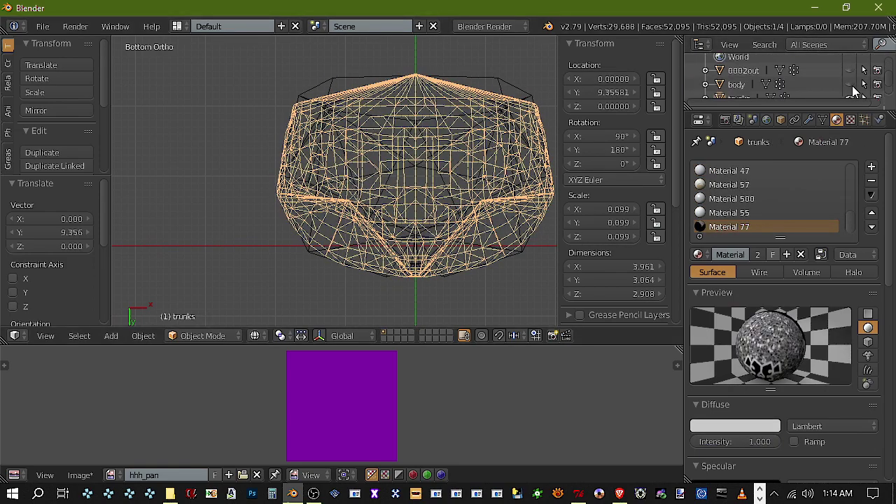
{"action": "scroll", "coordinate": [844, 87], "scroll_direction": "down", "scroll_amount": 1}
{"action": "left_click", "coordinate": [849, 76]}
{"action": "left_click", "coordinate": [849, 76]}
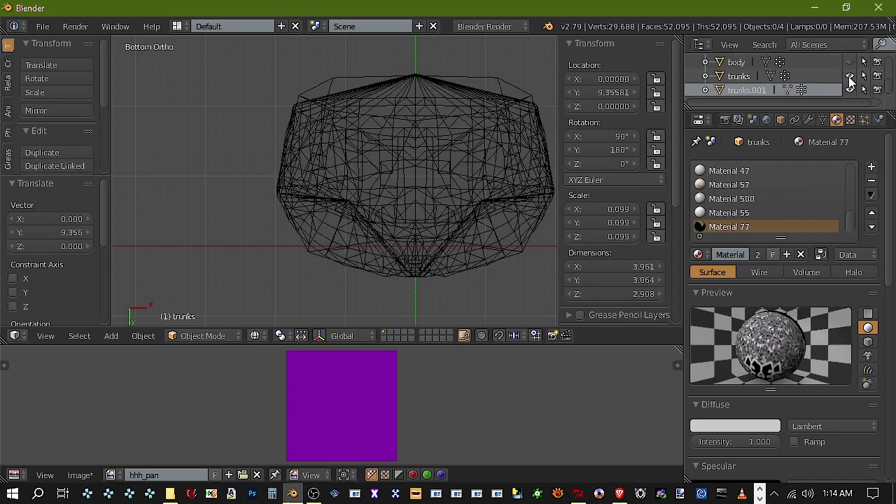
{"action": "left_click", "coordinate": [850, 90]}
{"action": "right_click", "coordinate": [392, 184]}
{"action": "key", "text": "z"}
{"action": "mouse_move", "coordinate": [420, 166]}
{"action": "middle_mouse_down"}
{"action": "mouse_move", "coordinate": [418, 187]}
{"action": "mouse_move", "coordinate": [395, 218]}
{"action": "mouse_move", "coordinate": [390, 150]}
{"action": "mouse_move", "coordinate": [371, 168]}
{"action": "middle_mouse_up"}
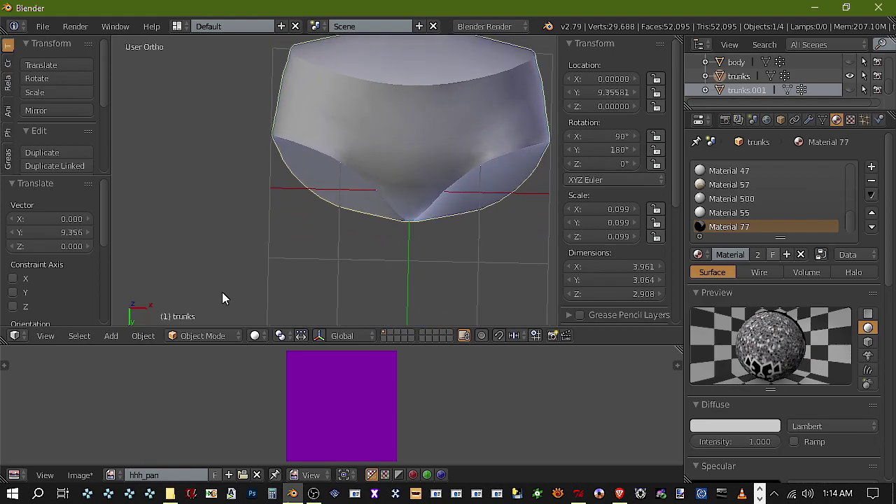
In Edit Mode, select the linked faces capping the waist opening of the PC trunks and delete them
{"action": "left_click", "coordinate": [210, 336]}
{"action": "left_click", "coordinate": [236, 303]}
{"action": "middle_click_drag", "start_coordinate": [392, 122], "coordinate": [399, 157]}
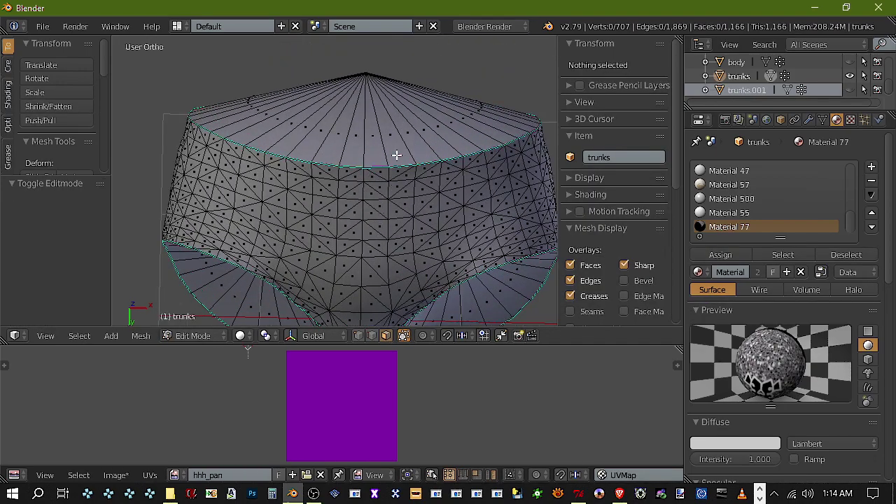
{"action": "right_click", "coordinate": [397, 148]}
{"action": "key", "text": "ctrl+l"}
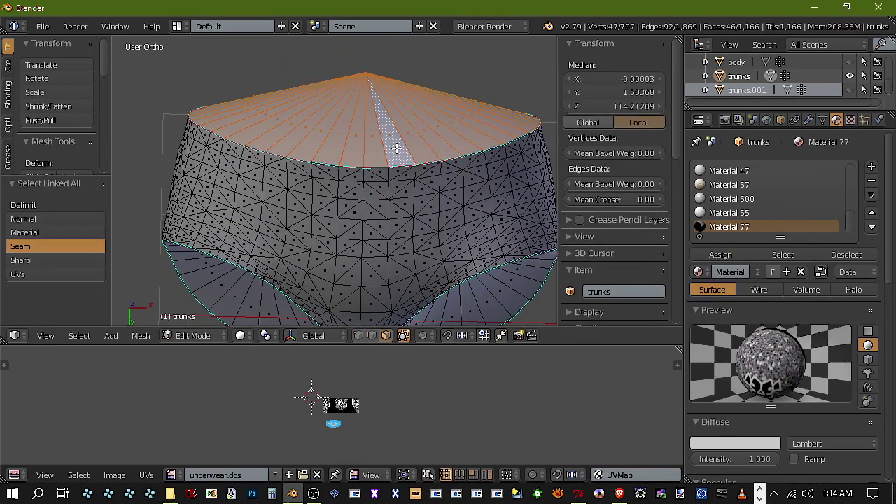
{"action": "key", "text": "x"}
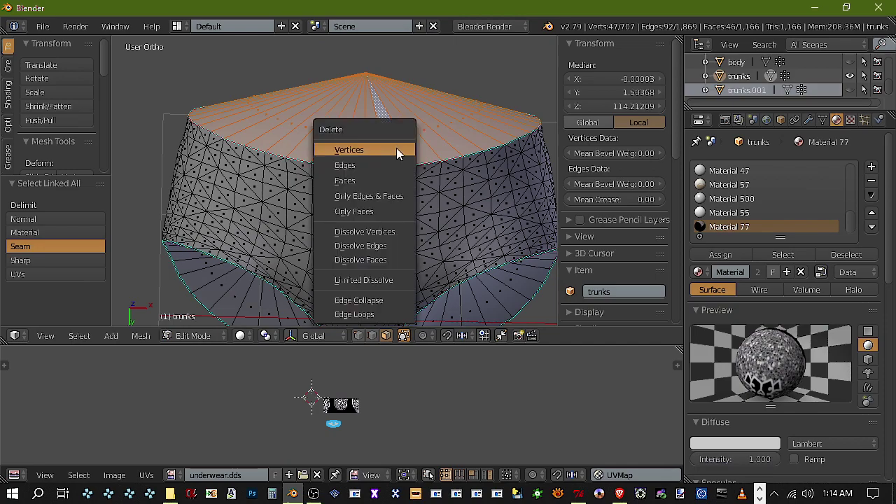
{"action": "left_click", "coordinate": [364, 176]}
Select the linked faces capping both leg openings of the PC trunks and delete them
{"action": "middle_click_drag", "start_coordinate": [404, 160], "coordinate": [400, 143]}
{"action": "right_click", "coordinate": [440, 150]}
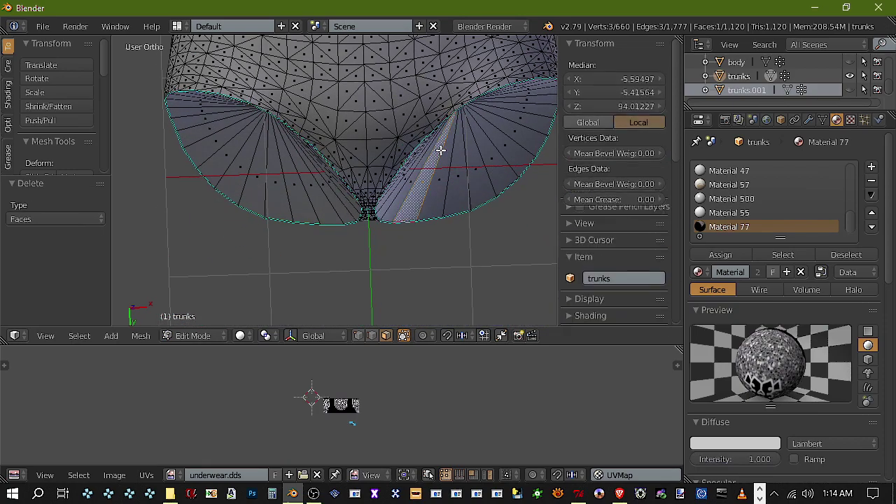
{"action": "key", "text": "ctrl+l"}
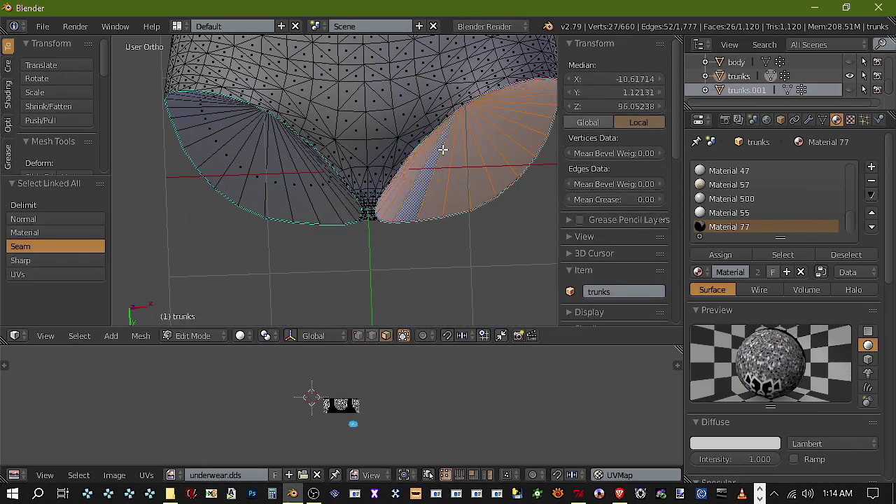
{"action": "right_click", "coordinate": [317, 170], "text": "shift"}
{"action": "key", "text": "ctrl+l"}
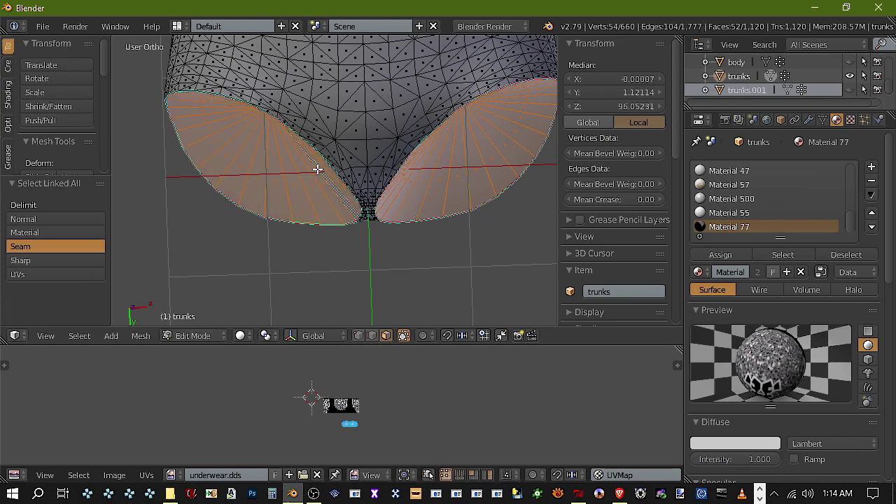
{"action": "key", "text": "x"}
{"action": "left_click", "coordinate": [318, 170]}
Align the view to Bottom and return the PC trunks to Object Mode
{"action": "scroll", "coordinate": [388, 175], "scroll_direction": "down", "scroll_amount": 4}
{"action": "middle_click_drag", "start_coordinate": [388, 175], "coordinate": [383, 125]}
{"action": "scroll", "coordinate": [386, 133], "scroll_direction": "up", "scroll_amount": 5, "text": "shift"}
{"action": "left_click", "coordinate": [44, 337]}
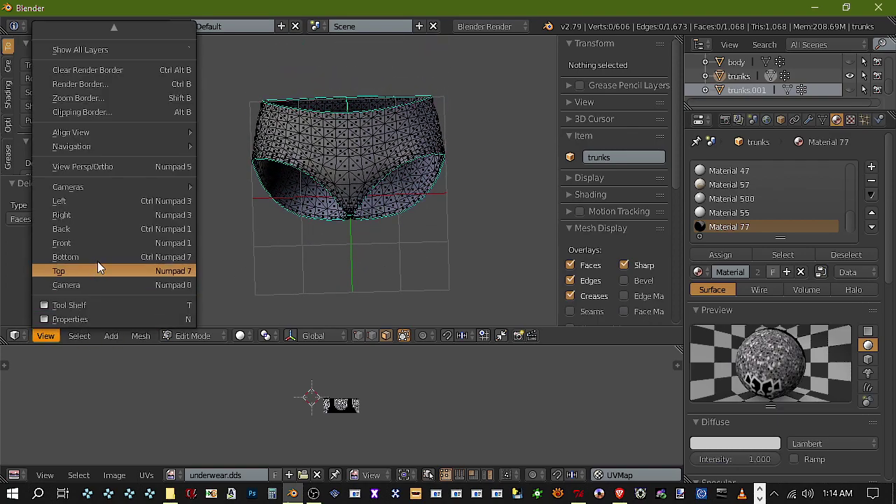
{"action": "left_click", "coordinate": [65, 257]}
{"action": "scroll", "coordinate": [184, 244], "scroll_direction": "down", "scroll_amount": 4}
{"action": "left_click", "coordinate": [200, 335]}
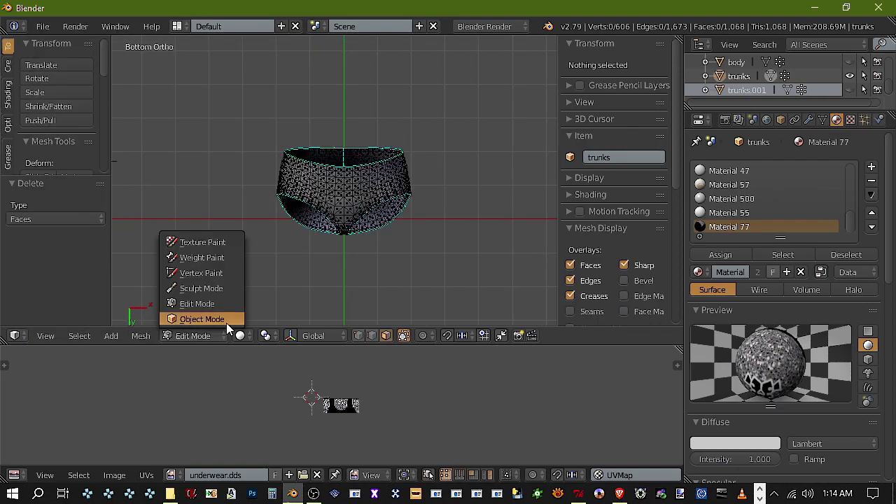
{"action": "left_click", "coordinate": [222, 318]}
Apply flat shading to the PC trunks while in solid viewport display
{"action": "left_click", "coordinate": [255, 335]}
{"action": "left_click", "coordinate": [288, 286]}
{"action": "left_click", "coordinate": [255, 335]}
{"action": "left_click", "coordinate": [294, 303]}
{"action": "scroll", "coordinate": [42, 143], "scroll_direction": "down", "scroll_amount": 5}
{"action": "left_click", "coordinate": [69, 115]}
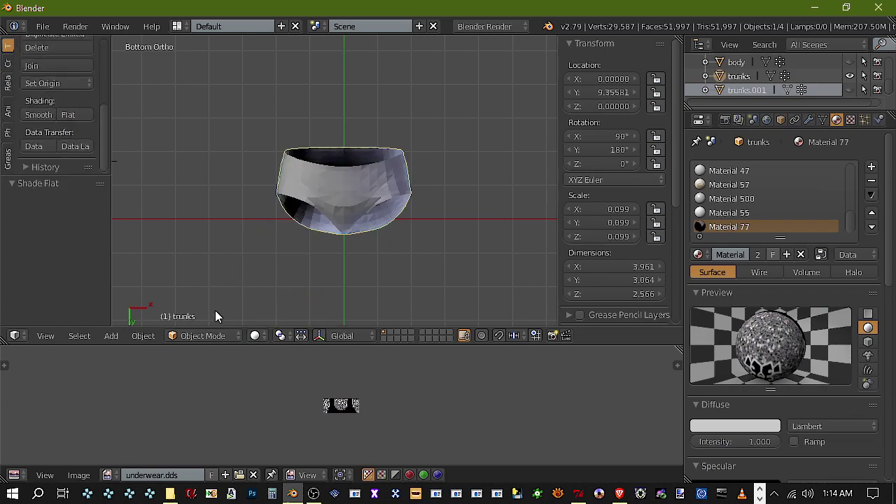
Switch the viewport to textured shading to inspect the PC trunks' texture
{"action": "left_click", "coordinate": [255, 336]}
{"action": "left_click", "coordinate": [293, 273]}
{"action": "scroll", "coordinate": [343, 235], "scroll_direction": "up", "scroll_amount": 3}
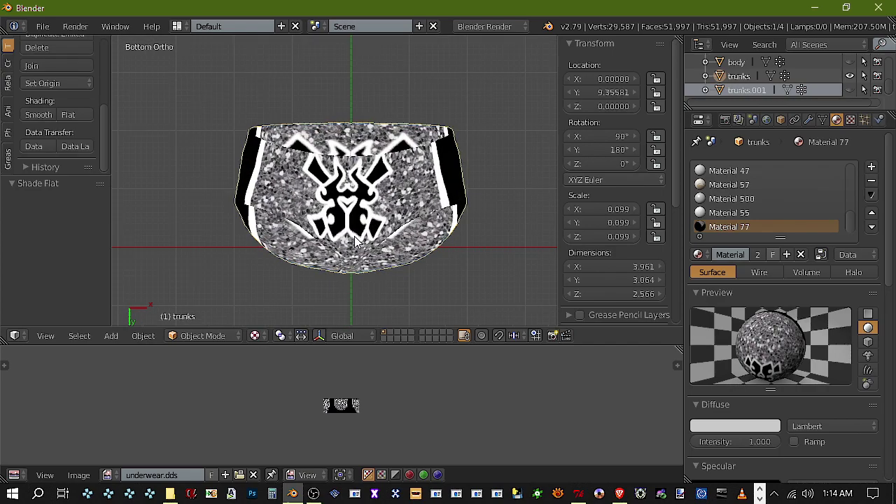
{"action": "scroll", "coordinate": [355, 241], "scroll_direction": "up", "scroll_amount": 4}
{"action": "scroll", "coordinate": [364, 241], "scroll_direction": "down", "scroll_amount": 7}
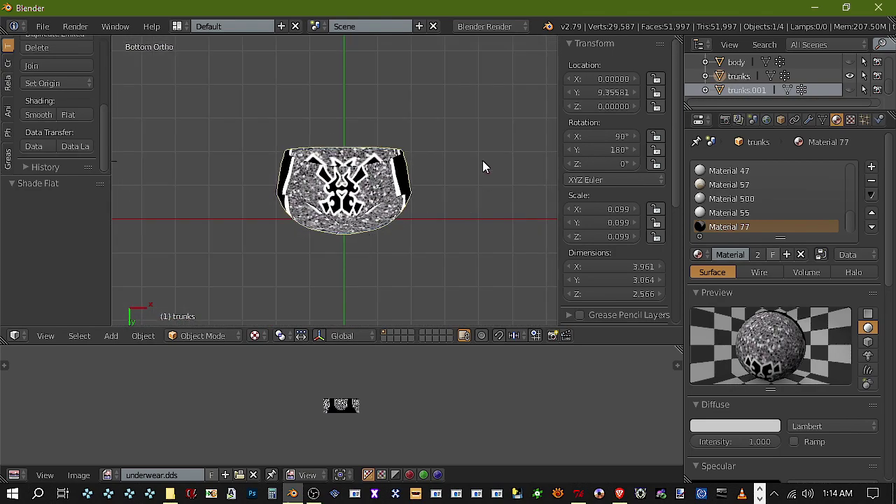
Unhide the PSP trunks (trunks.001) and select them in wireframe display
{"action": "left_click", "coordinate": [850, 89]}
{"action": "right_click", "coordinate": [376, 226]}
{"action": "scroll", "coordinate": [377, 225], "scroll_direction": "up", "scroll_amount": 2}
{"action": "key", "text": "z"}
{"action": "right_click", "coordinate": [401, 236]}
{"action": "right_click", "coordinate": [411, 184]}
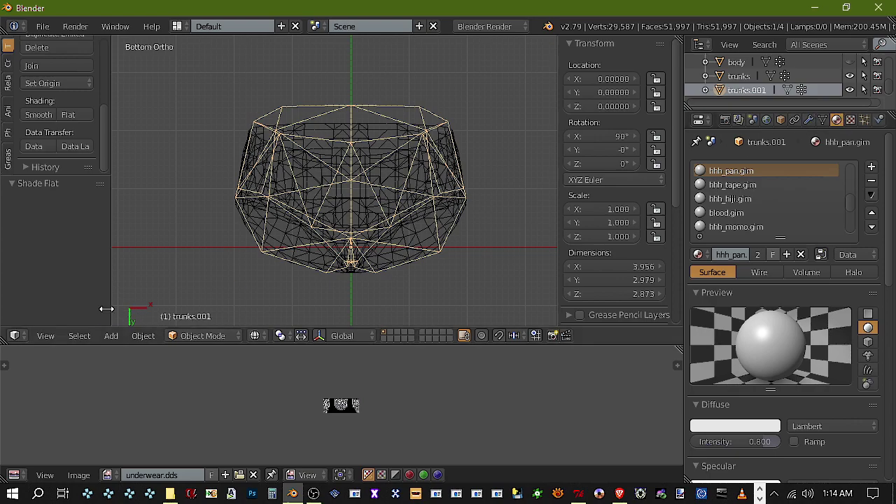
Align the view to Right, frame both trunks from the side, and switch the PSP trunks to Sculpt Mode
{"action": "left_click", "coordinate": [46, 336]}
{"action": "left_click", "coordinate": [110, 223]}
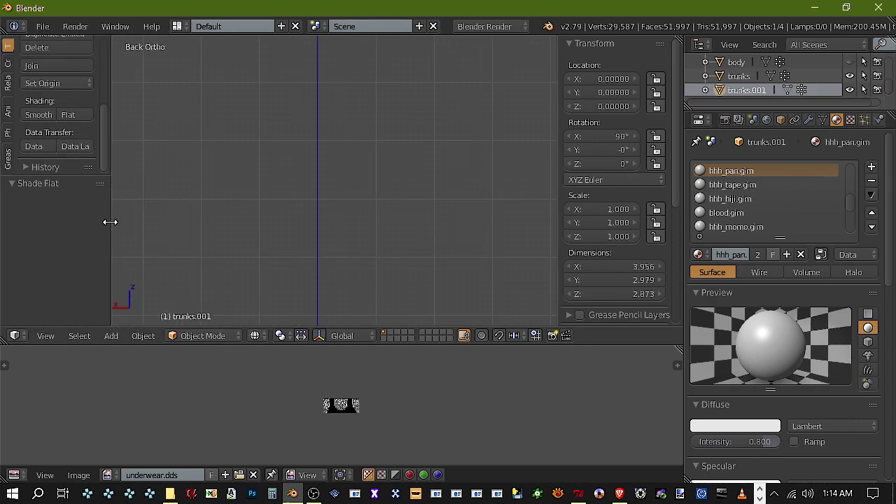
{"action": "left_click", "coordinate": [48, 340]}
{"action": "left_click", "coordinate": [89, 214]}
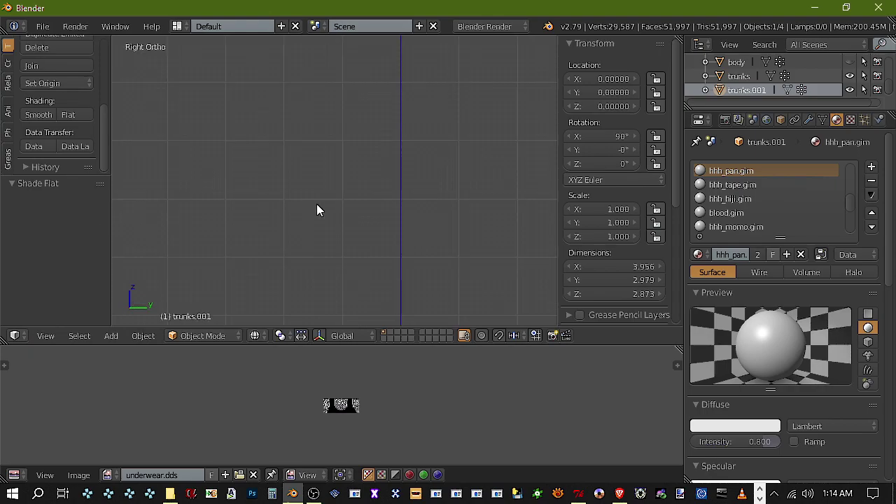
{"action": "middle_click_drag", "start_coordinate": [378, 254], "coordinate": [376, 175], "text": "shift"}
{"action": "scroll", "coordinate": [373, 217], "scroll_direction": "up", "scroll_amount": 4}
{"action": "middle_click_drag", "start_coordinate": [372, 217], "coordinate": [367, 164], "text": "shift"}
{"action": "scroll", "coordinate": [367, 164], "scroll_direction": "up", "scroll_amount": 5}
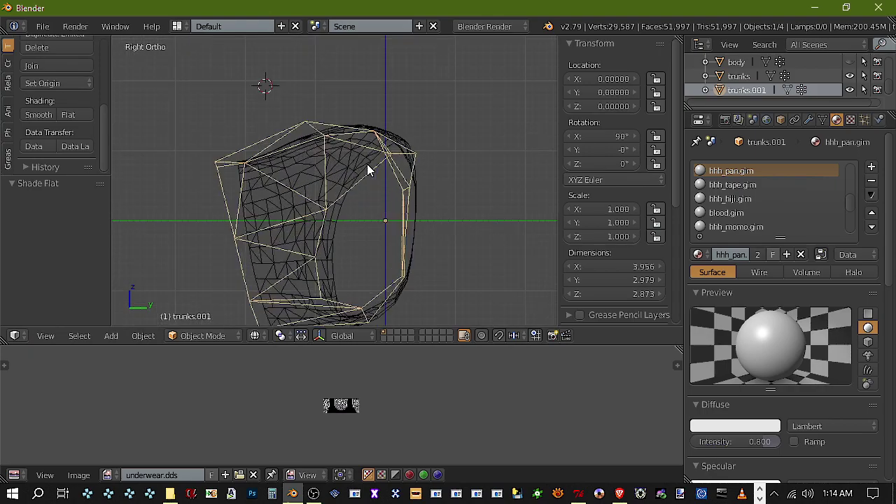
{"action": "left_click", "coordinate": [203, 337]}
{"action": "left_click", "coordinate": [238, 287]}
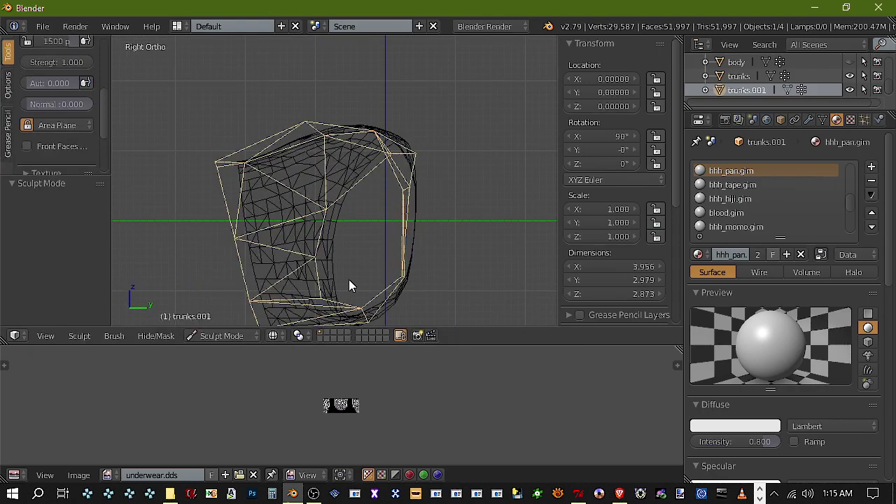
Set the Grab brush radius to 179 px for sculpting the PSP trunks
{"action": "scroll", "coordinate": [348, 283], "scroll_direction": "up", "scroll_amount": 2}
{"action": "scroll", "coordinate": [42, 116], "scroll_direction": "up", "scroll_amount": 3}
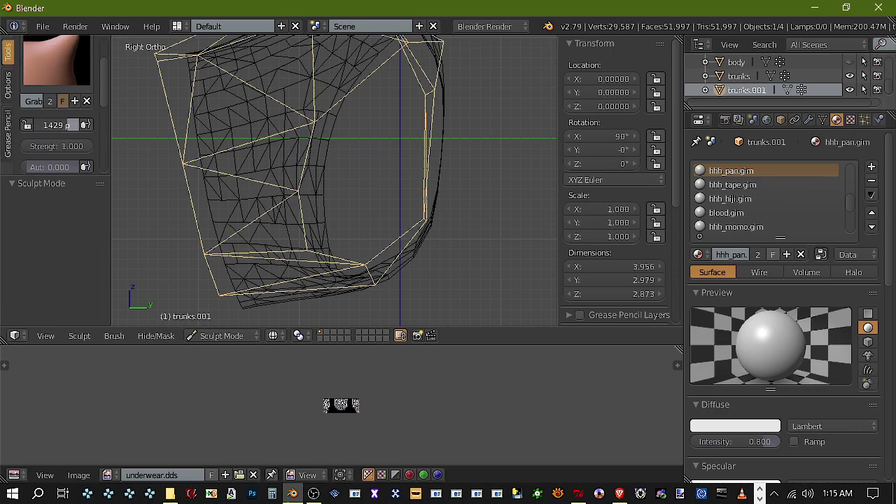
{"action": "scroll", "coordinate": [626, 181], "scroll_direction": "down", "scroll_amount": 6}
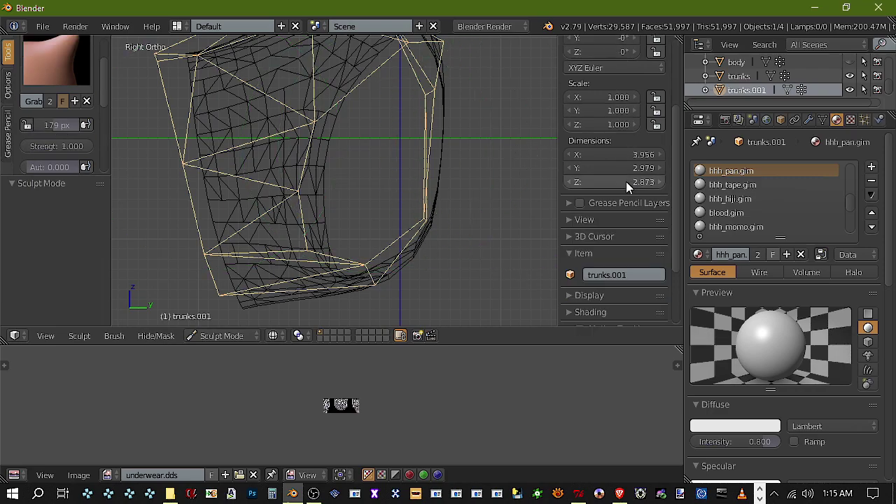
{"action": "scroll", "coordinate": [436, 213], "scroll_direction": "down", "scroll_amount": 2}
Grab the PSP trunks' crotch edge and upper waist corner in the side view to match the PC trunks' outline
{"action": "mouse_move", "coordinate": [402, 176]}
{"action": "left_mouse_down"}
{"action": "mouse_move", "coordinate": [412, 175]}
{"action": "mouse_move", "coordinate": [438, 119]}
{"action": "mouse_move", "coordinate": [430, 116]}
{"action": "left_mouse_up"}
{"action": "scroll", "coordinate": [413, 142], "scroll_direction": "up", "scroll_amount": 4}
{"action": "scroll", "coordinate": [440, 122], "scroll_direction": "down", "scroll_amount": 3}
{"action": "middle_click_drag", "start_coordinate": [352, 176], "coordinate": [452, 178], "text": "shift"}
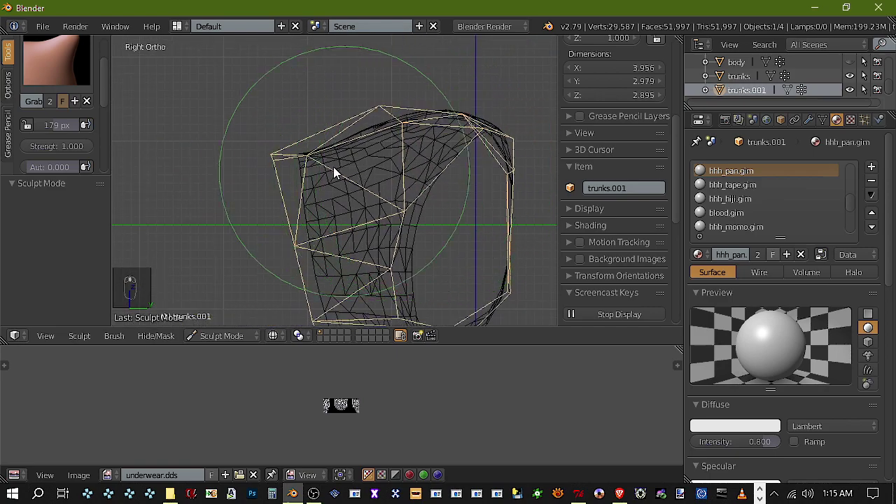
{"action": "mouse_move", "coordinate": [283, 164]}
{"action": "left_mouse_down"}
{"action": "mouse_move", "coordinate": [314, 164]}
{"action": "mouse_move", "coordinate": [284, 152]}
{"action": "mouse_move", "coordinate": [310, 150]}
{"action": "mouse_move", "coordinate": [298, 165]}
{"action": "mouse_move", "coordinate": [310, 152]}
{"action": "mouse_move", "coordinate": [368, 142]}
{"action": "mouse_move", "coordinate": [378, 124]}
{"action": "mouse_move", "coordinate": [367, 122]}
{"action": "mouse_move", "coordinate": [381, 124]}
{"action": "left_mouse_up"}
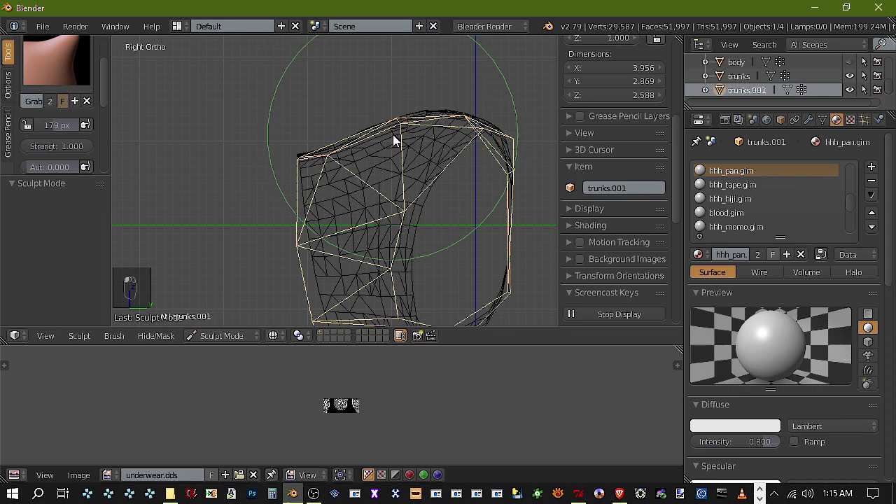
Grab the middle and lower waist edge of the PSP trunks in the side view to fit the PC trunks
{"action": "scroll", "coordinate": [393, 134], "scroll_direction": "down", "scroll_amount": 3}
{"action": "middle_click_drag", "start_coordinate": [400, 188], "coordinate": [394, 153], "text": "shift"}
{"action": "scroll", "coordinate": [376, 198], "scroll_direction": "up", "scroll_amount": 3}
{"action": "left_click_drag", "start_coordinate": [382, 233], "coordinate": [400, 230]}
{"action": "mouse_move", "coordinate": [404, 152]}
{"action": "left_mouse_down"}
{"action": "mouse_move", "coordinate": [429, 107]}
{"action": "mouse_move", "coordinate": [499, 73]}
{"action": "mouse_move", "coordinate": [492, 67]}
{"action": "mouse_move", "coordinate": [498, 75]}
{"action": "left_mouse_up"}
{"action": "key", "text": "ctrl+z"}
{"action": "scroll", "coordinate": [473, 154], "scroll_direction": "down", "scroll_amount": 1}
{"action": "middle_click_drag", "start_coordinate": [455, 201], "coordinate": [485, 145], "text": "shift"}
{"action": "mouse_move", "coordinate": [353, 200]}
{"action": "left_mouse_down"}
{"action": "mouse_move", "coordinate": [369, 199]}
{"action": "mouse_move", "coordinate": [352, 126]}
{"action": "mouse_move", "coordinate": [360, 189]}
{"action": "left_mouse_up"}
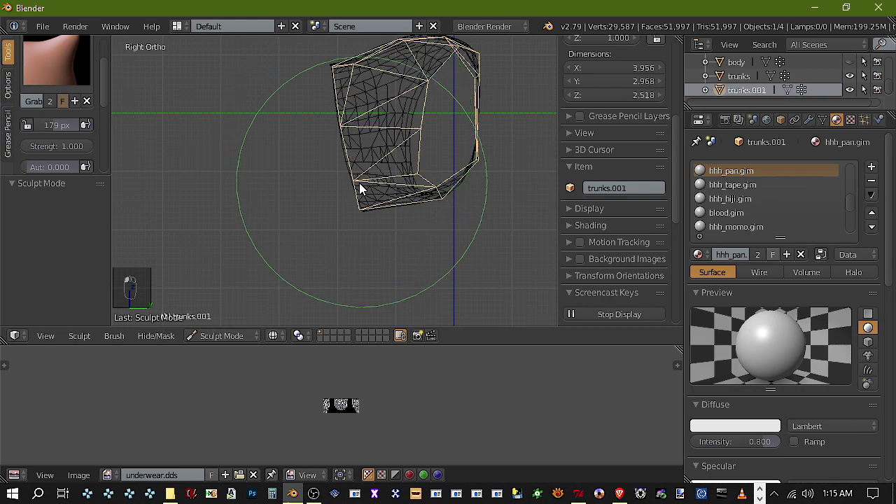
{"action": "scroll", "coordinate": [378, 210], "scroll_direction": "down", "scroll_amount": 2}
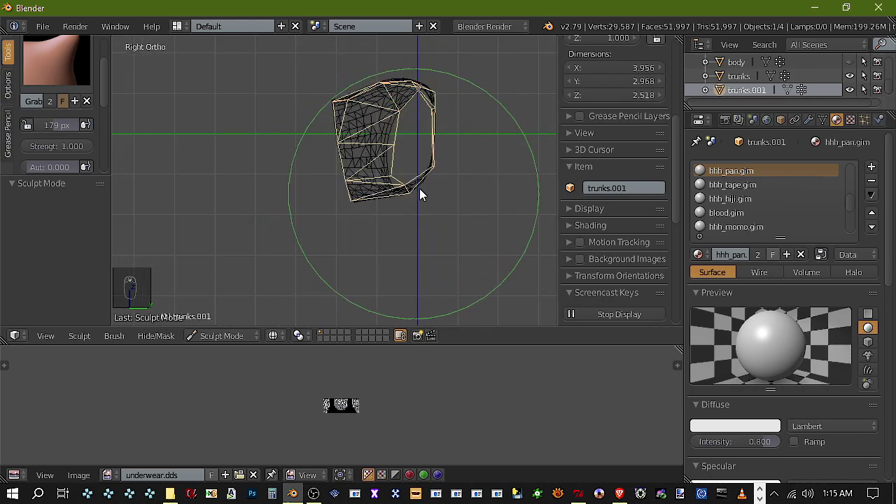
Align the view to Bottom and grab the PSP trunks' side and waistband to match the PC trunks' outline
{"action": "left_click", "coordinate": [49, 336]}
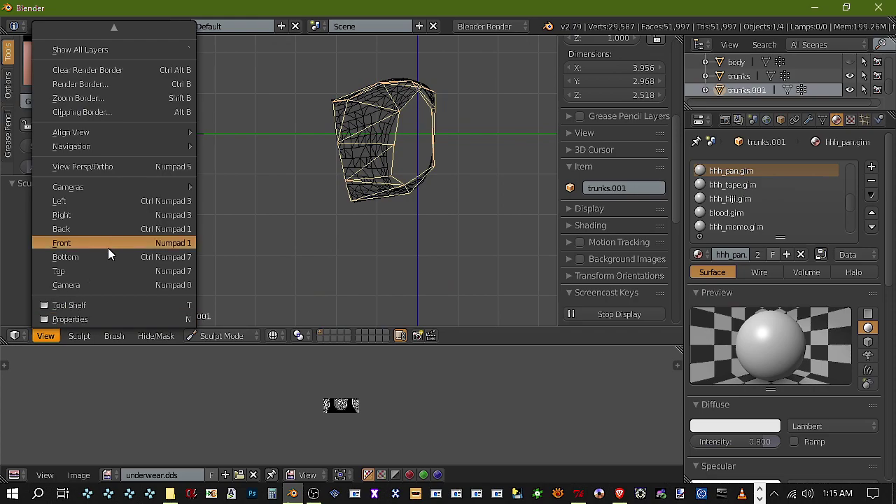
{"action": "left_click", "coordinate": [96, 257]}
{"action": "scroll", "coordinate": [343, 198], "scroll_direction": "up", "scroll_amount": 3}
{"action": "mouse_move", "coordinate": [343, 198]}
{"action": "left_mouse_down"}
{"action": "mouse_move", "coordinate": [343, 161]}
{"action": "mouse_move", "coordinate": [369, 180]}
{"action": "mouse_move", "coordinate": [369, 170]}
{"action": "left_mouse_up"}
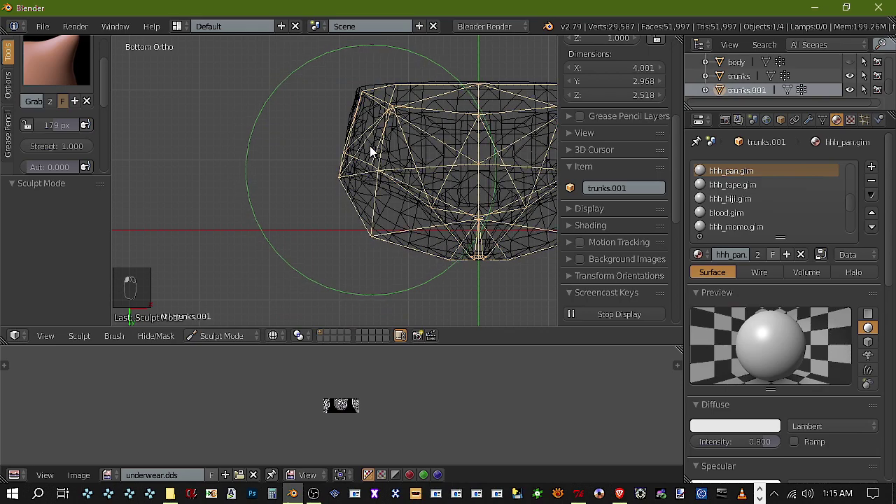
{"action": "mouse_move", "coordinate": [362, 103]}
{"action": "left_mouse_down"}
{"action": "mouse_move", "coordinate": [358, 94]}
{"action": "mouse_move", "coordinate": [368, 96]}
{"action": "left_mouse_up"}
{"action": "left_click_drag", "start_coordinate": [469, 96], "coordinate": [478, 89]}
{"action": "scroll", "coordinate": [459, 153], "scroll_direction": "down", "scroll_amount": 4}
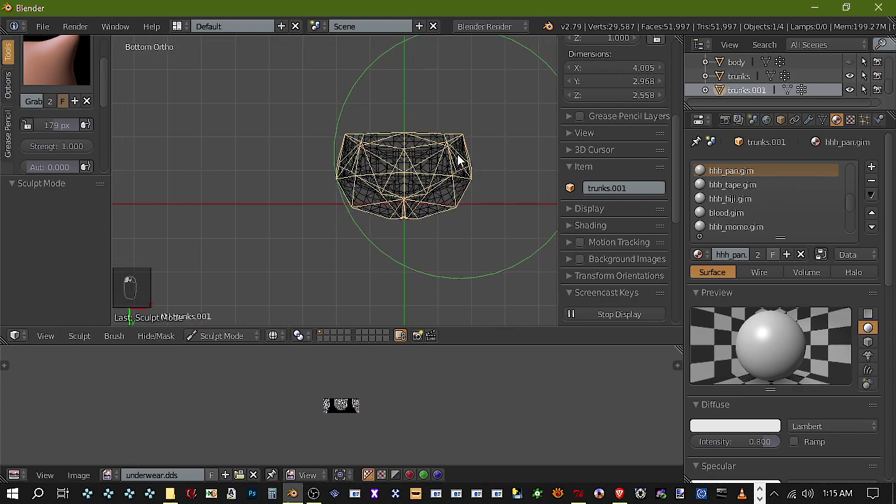
Return the PSP trunks to Object Mode and compare both trunks in solid and wireframe display
{"action": "middle_click_drag", "start_coordinate": [441, 200], "coordinate": [426, 196], "text": "shift"}
{"action": "left_click", "coordinate": [239, 336]}
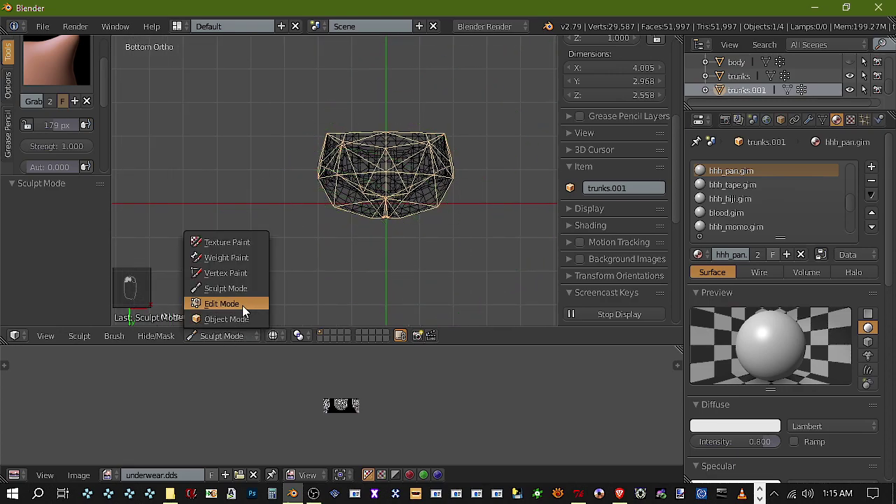
{"action": "left_click", "coordinate": [243, 320]}
{"action": "key", "text": "z"}
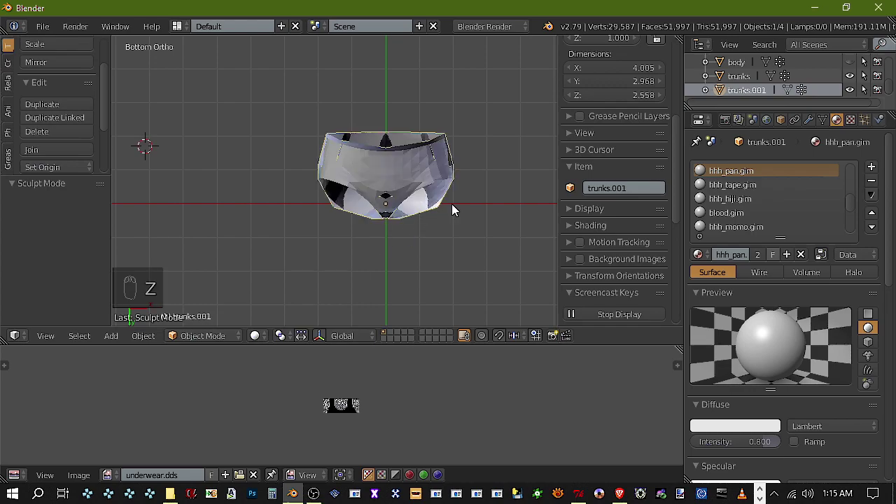
{"action": "key", "text": "z"}
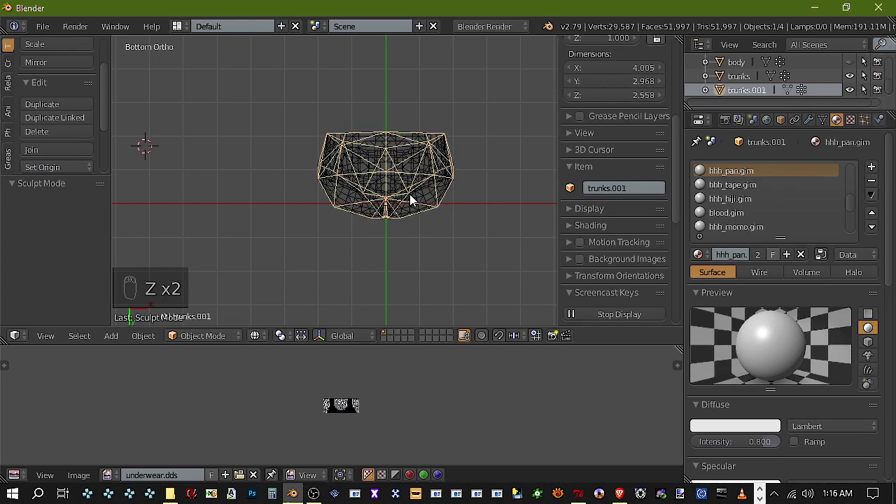
Add a Shrinkwrap modifier to the PSP trunks targeting the trunks object, and apply it
{"action": "left_click", "coordinate": [809, 119]}
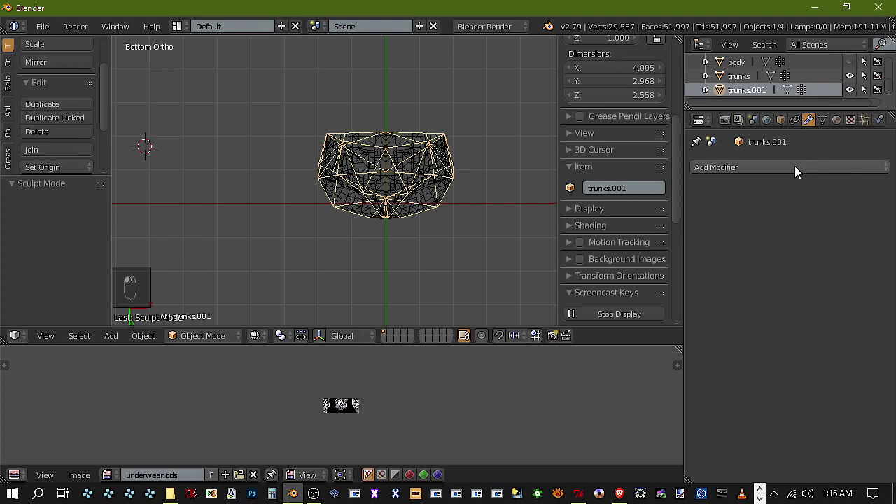
{"action": "left_click", "coordinate": [794, 168]}
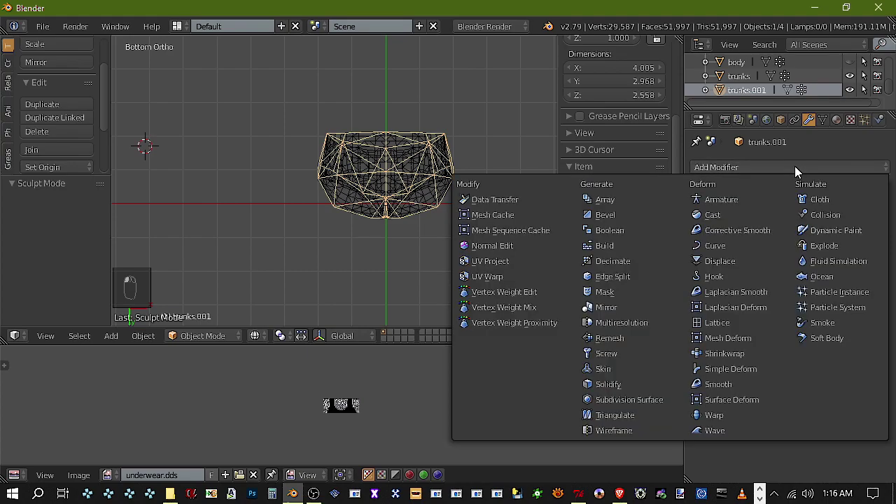
{"action": "left_click", "coordinate": [726, 353]}
{"action": "left_click", "coordinate": [738, 243]}
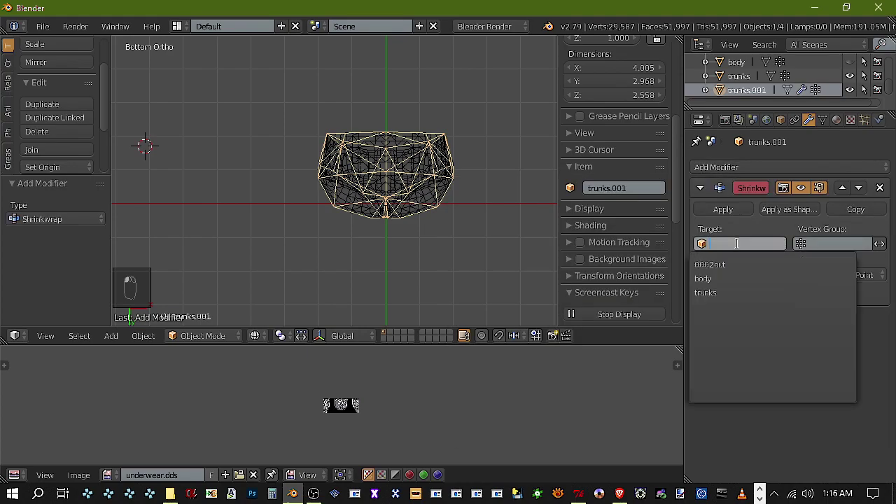
{"action": "left_click", "coordinate": [718, 293]}
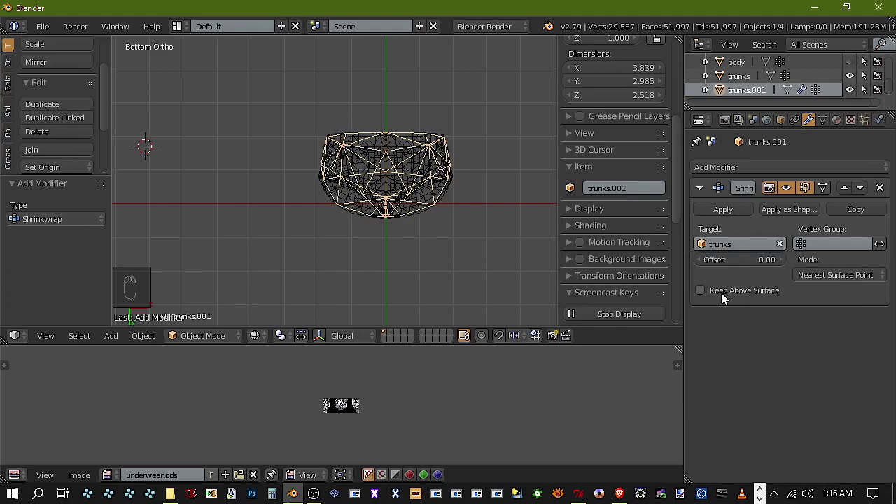
{"action": "left_click", "coordinate": [732, 211]}
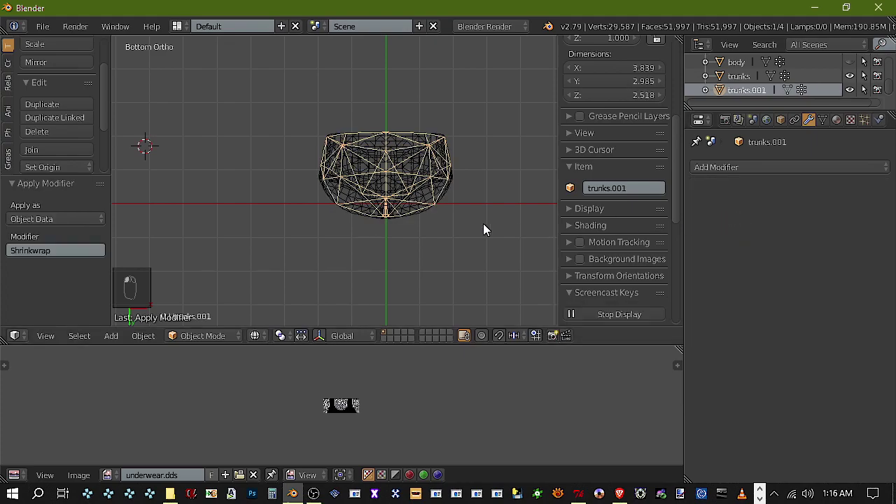
Switch the viewport to textured shading to check how the PSP trunks overlap the PC trunks
{"action": "key", "text": "z"}
{"action": "right_click", "coordinate": [430, 191]}
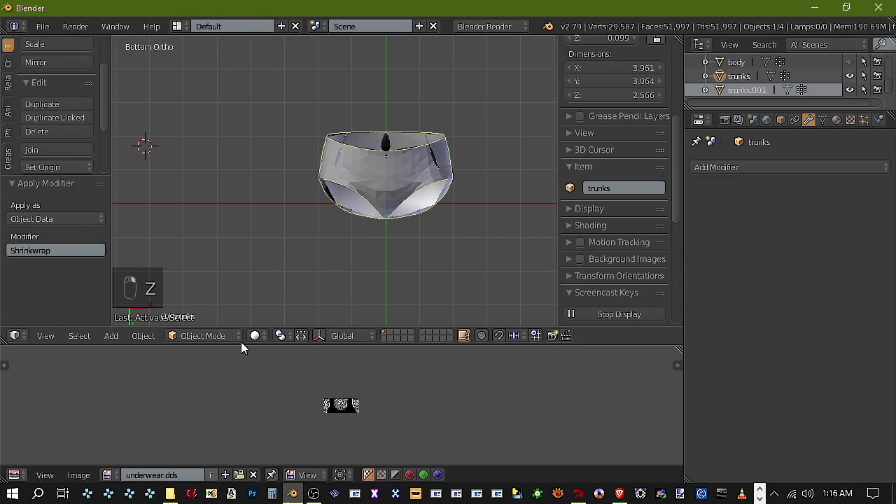
{"action": "left_click", "coordinate": [255, 335]}
{"action": "left_click", "coordinate": [287, 272]}
{"action": "right_click", "coordinate": [418, 203]}
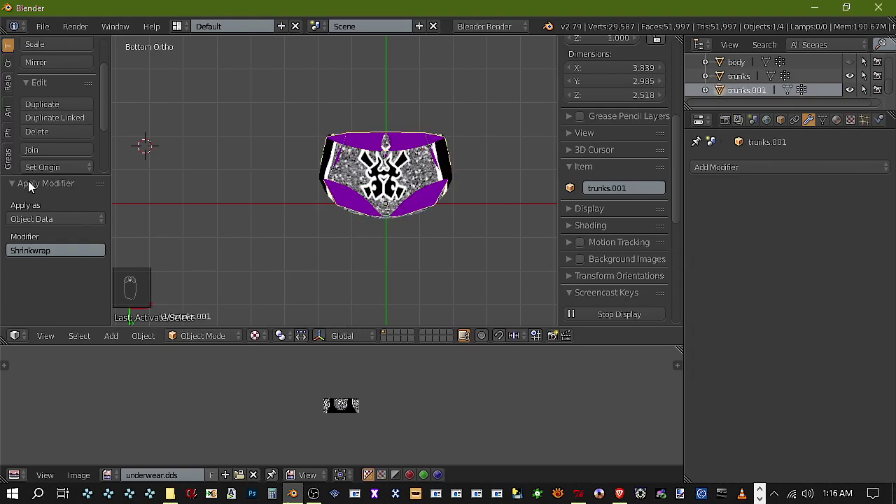
{"action": "scroll", "coordinate": [66, 116], "scroll_direction": "up", "scroll_amount": 3}
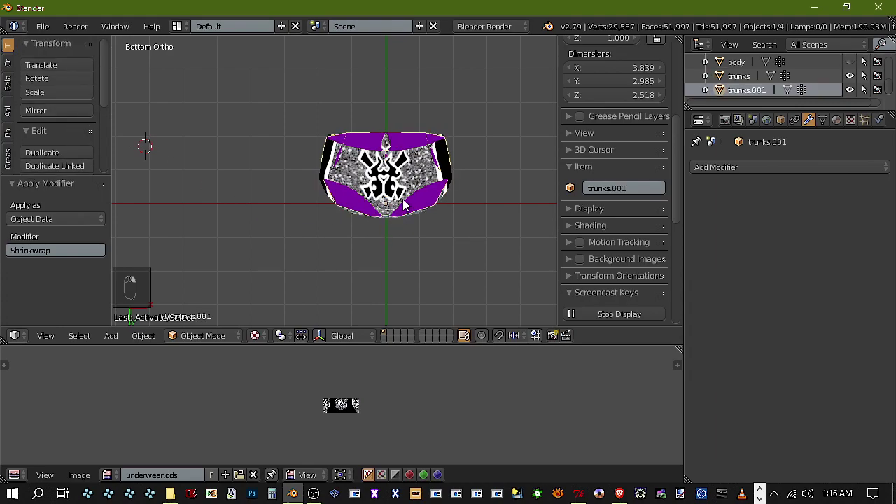
Apply flat shading to the PSP trunks in solid display, keeping them in Object Mode
{"action": "key", "text": "z"}
{"action": "key", "text": "z"}
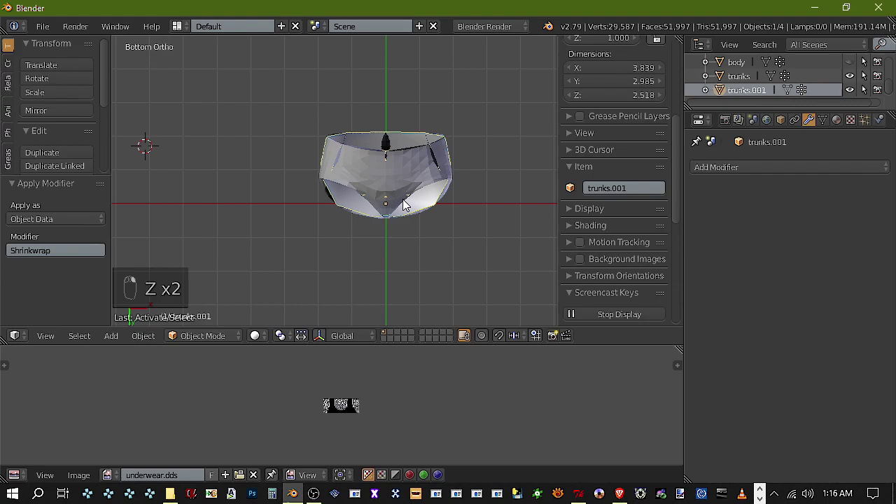
{"action": "scroll", "coordinate": [38, 144], "scroll_direction": "down", "scroll_amount": 8}
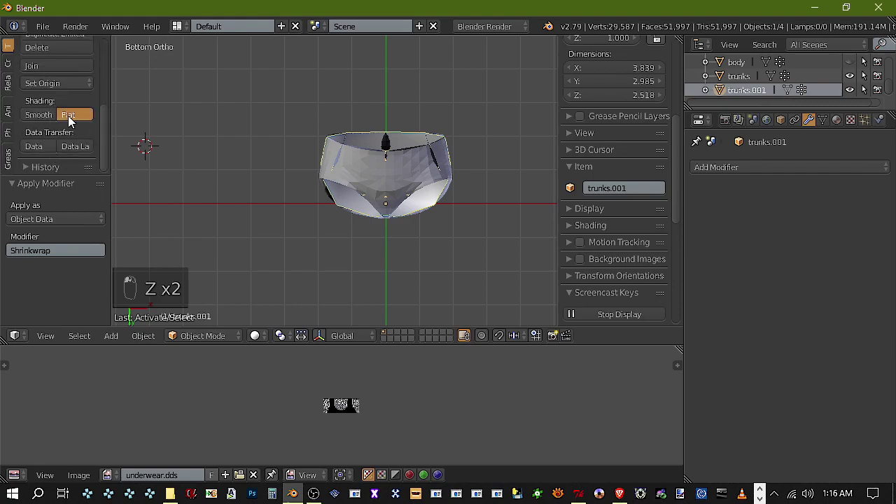
{"action": "left_click", "coordinate": [68, 115]}
{"action": "left_click", "coordinate": [209, 342]}
{"action": "left_click", "coordinate": [223, 319]}
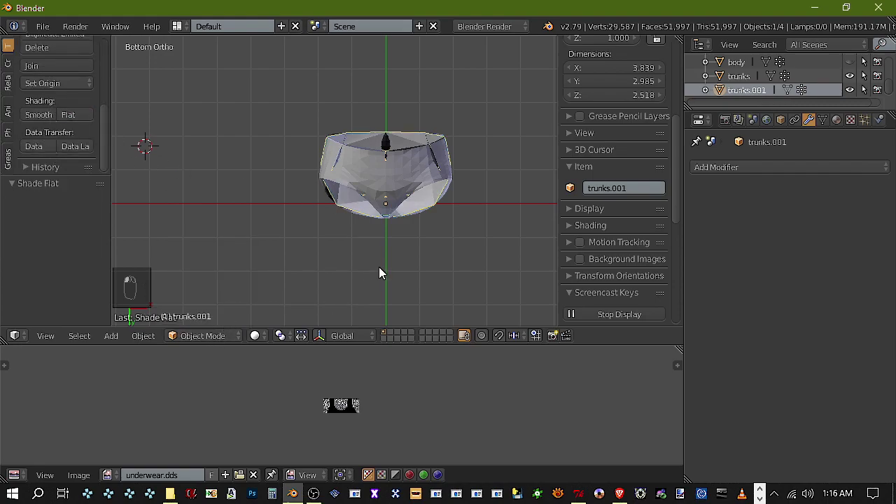
Compare the two overlapping trunks in solid and wireframe display, and set the viewport back to textured shading
{"action": "scroll", "coordinate": [404, 233], "scroll_direction": "up", "scroll_amount": 2}
{"action": "right_click", "coordinate": [435, 212]}
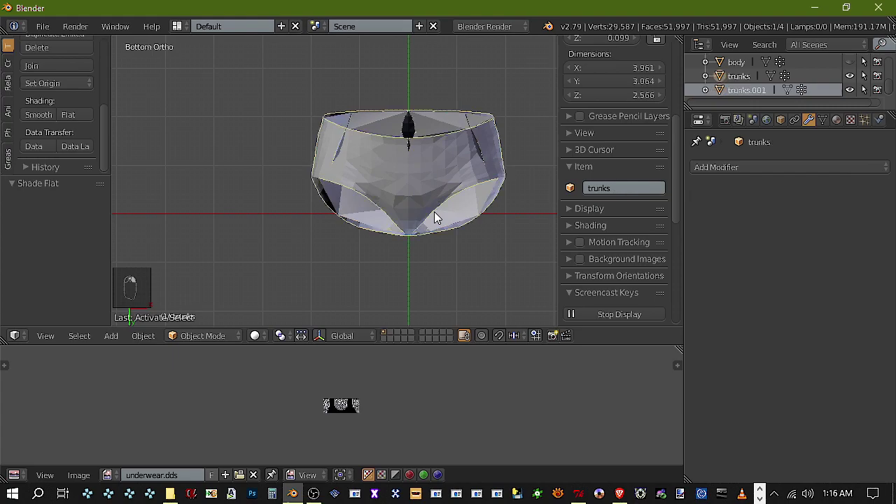
{"action": "right_click", "coordinate": [464, 202]}
{"action": "right_click", "coordinate": [463, 203]}
{"action": "key", "text": "z"}
{"action": "key", "text": "z"}
{"action": "key", "text": "z"}
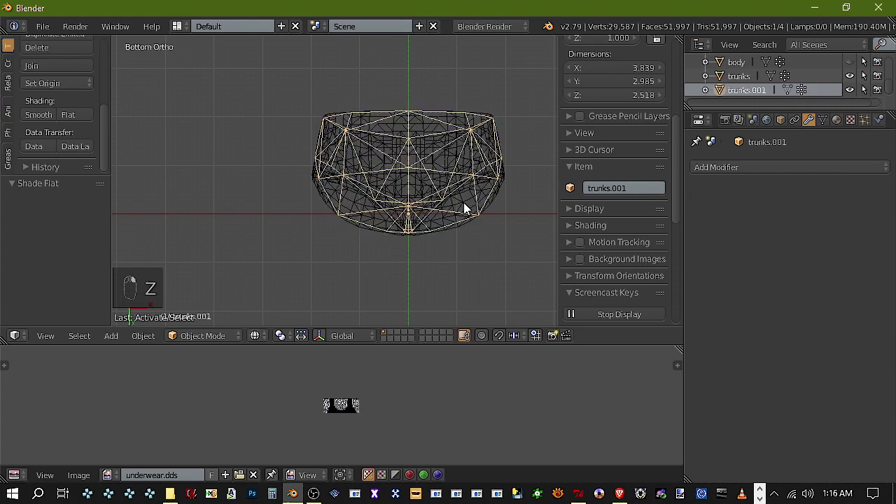
{"action": "left_click", "coordinate": [255, 335]}
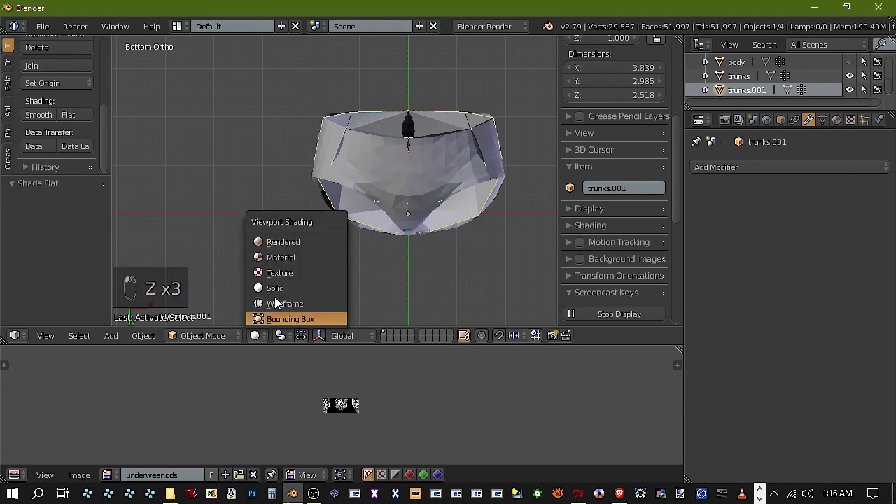
{"action": "left_click", "coordinate": [302, 272]}
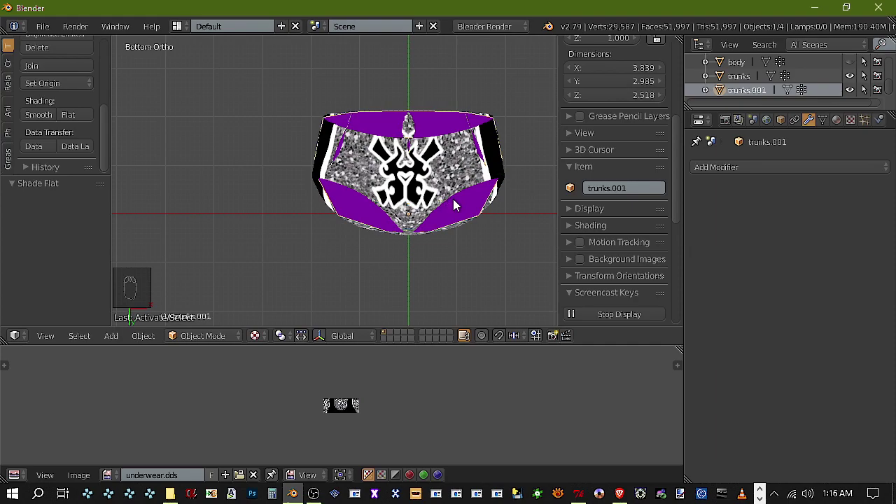
Select both trunks objects with the PSP trunks active, and bring up the render Bake settings
{"action": "key", "text": "a"}
{"action": "key", "text": "a"}
{"action": "key", "text": "a"}
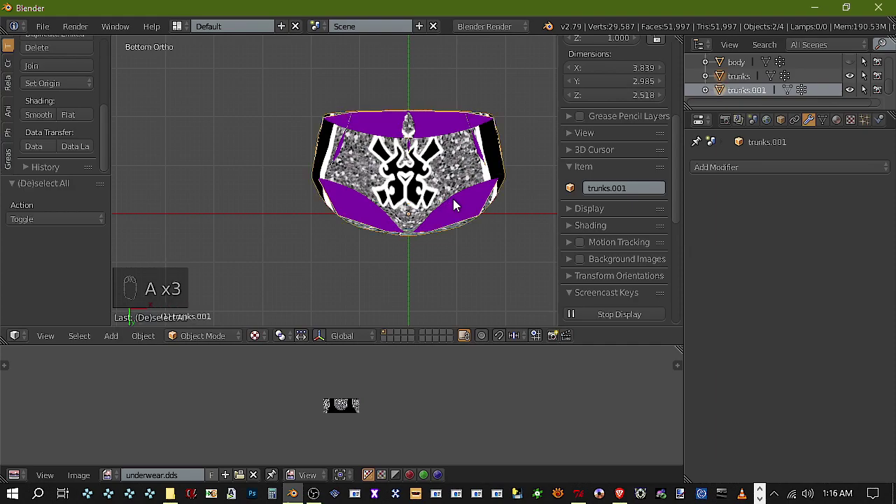
{"action": "left_click", "coordinate": [722, 121]}
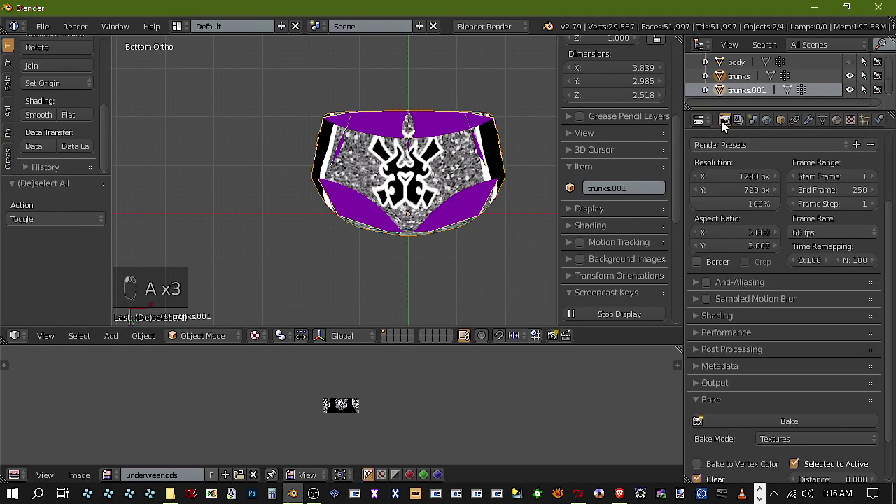
{"action": "scroll", "coordinate": [786, 256], "scroll_direction": "down", "scroll_amount": 2}
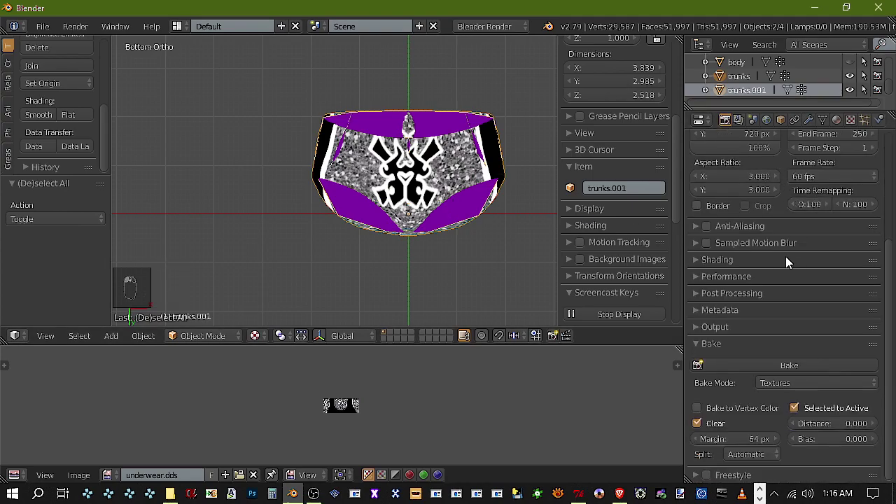
Keep the bake margin at 64 px, set the split method to Fixed, and bake the texture onto the PSP trunks
{"action": "left_click", "coordinate": [741, 440]}
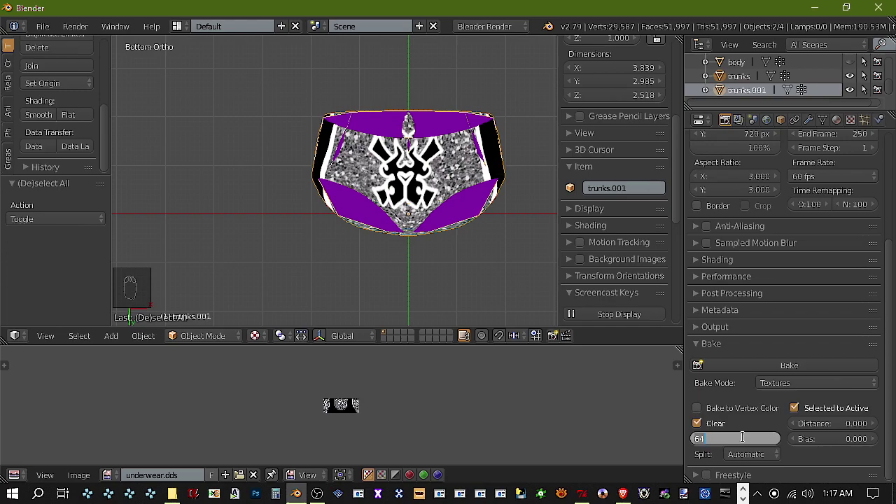
{"action": "key", "text": "Return"}
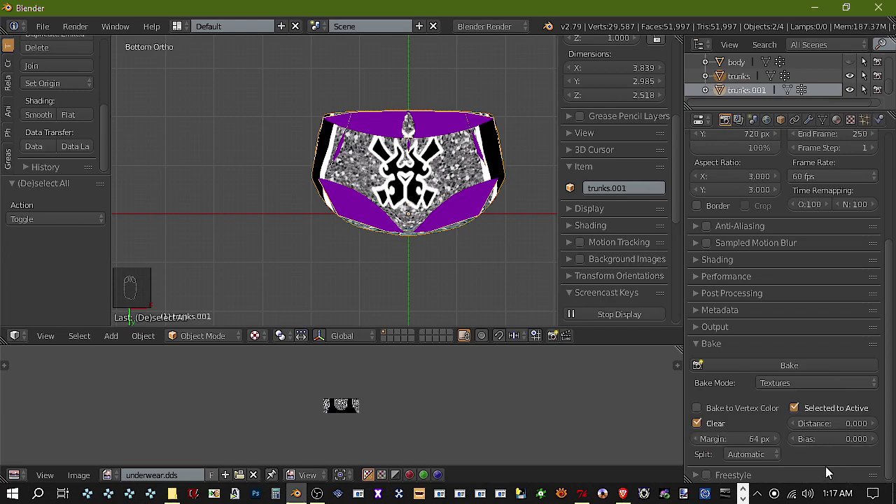
{"action": "left_click", "coordinate": [753, 455]}
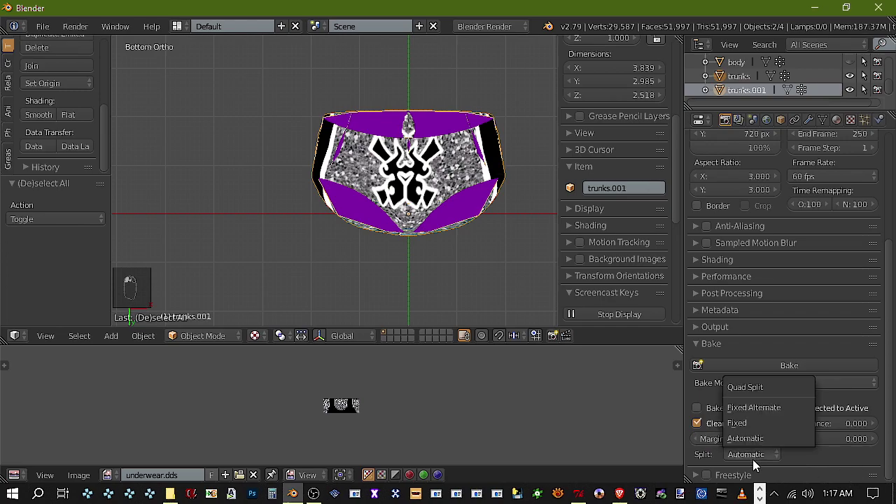
{"action": "left_click", "coordinate": [757, 423]}
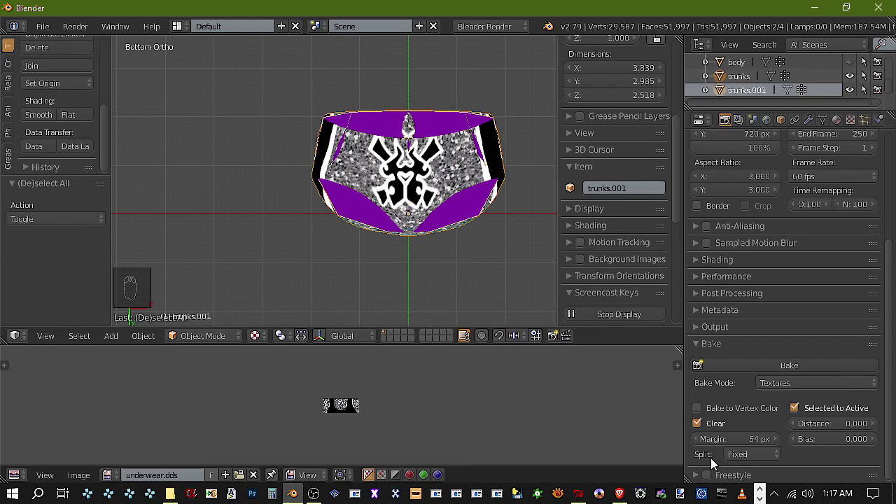
{"action": "left_click", "coordinate": [757, 366]}
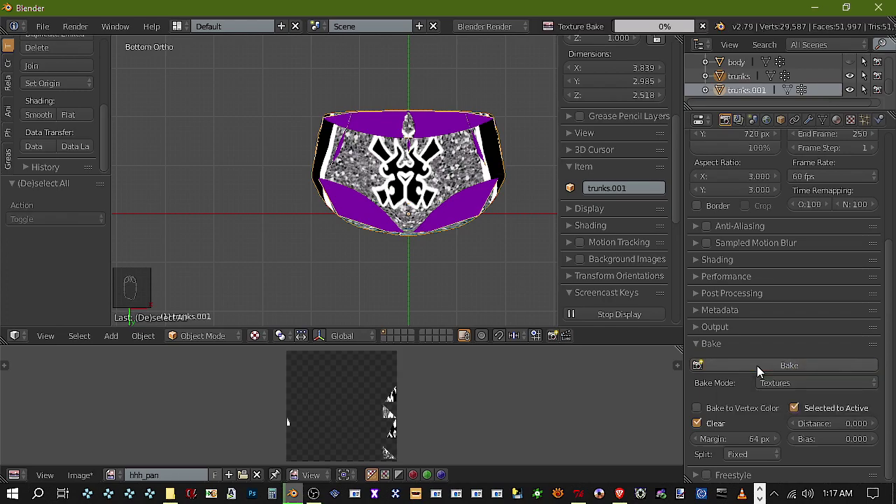
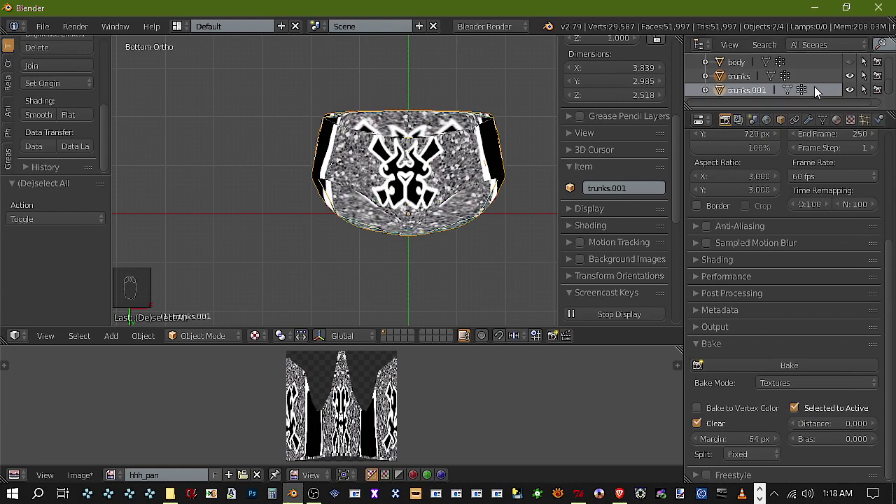
Hide the PC trunks and inspect the baked texture on the PSP trunks from a tilted angle
{"action": "left_click", "coordinate": [850, 76]}
{"action": "middle_click_drag", "start_coordinate": [423, 308], "coordinate": [448, 165]}
{"action": "scroll", "coordinate": [434, 225], "scroll_direction": "up", "scroll_amount": 2}
Save the baked image as hhh_pan.png in the psp folder, using PNG with 0% compression and 16-bit color depth
{"action": "left_click", "coordinate": [81, 475]}
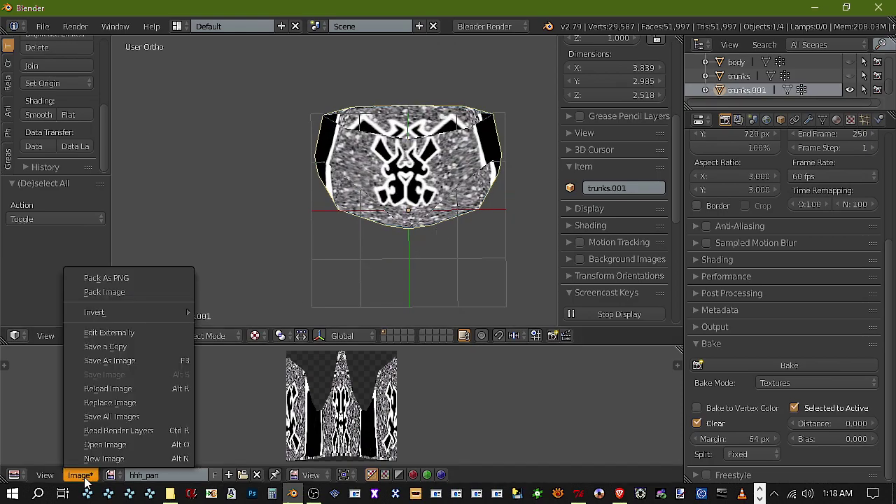
{"action": "left_click", "coordinate": [157, 362]}
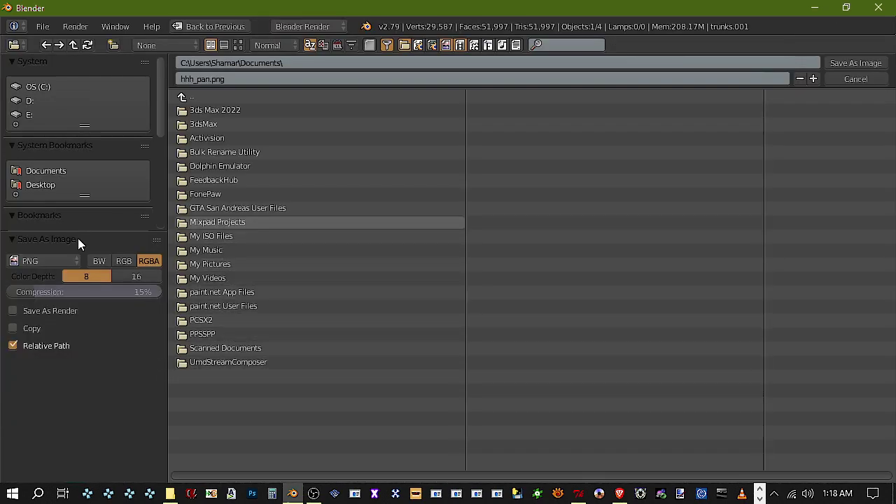
{"action": "left_click", "coordinate": [94, 294]}
{"action": "type", "text": "0"}
{"action": "key", "text": "Return"}
{"action": "left_click", "coordinate": [138, 278]}
{"action": "scroll", "coordinate": [72, 214], "scroll_direction": "down", "scroll_amount": 3}
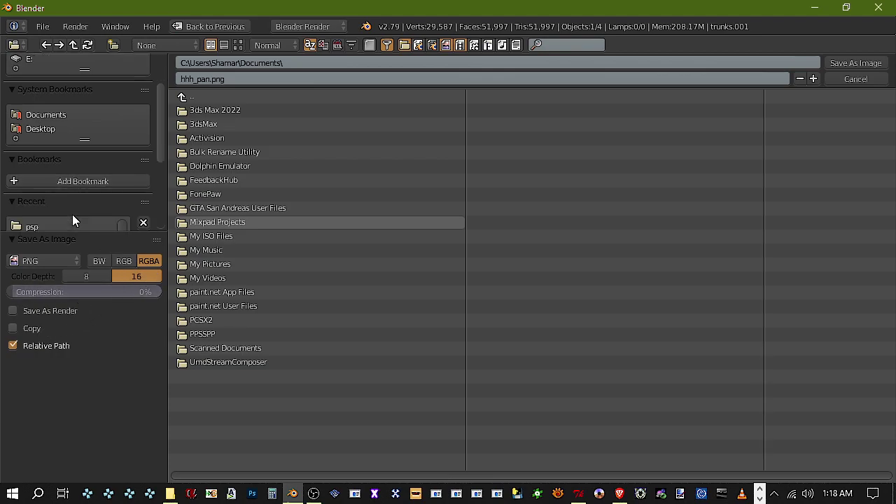
{"action": "left_click", "coordinate": [56, 199]}
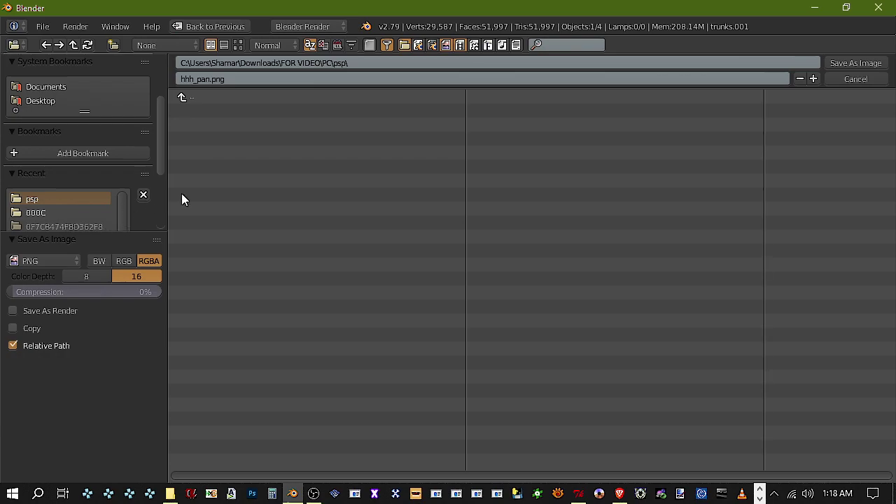
{"action": "left_click", "coordinate": [847, 65]}
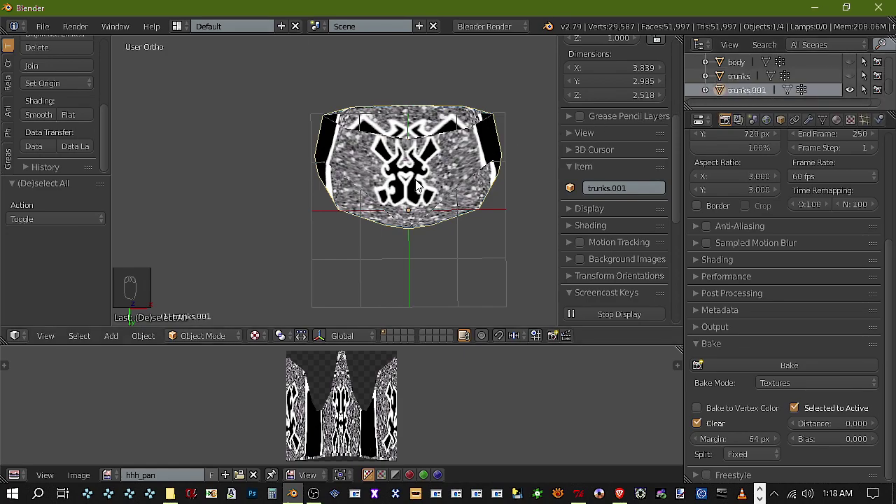
Delete both the trunks and trunks.001 objects from the scene
{"action": "scroll", "coordinate": [424, 192], "scroll_direction": "up", "scroll_amount": 4}
{"action": "scroll", "coordinate": [440, 200], "scroll_direction": "down", "scroll_amount": 2}
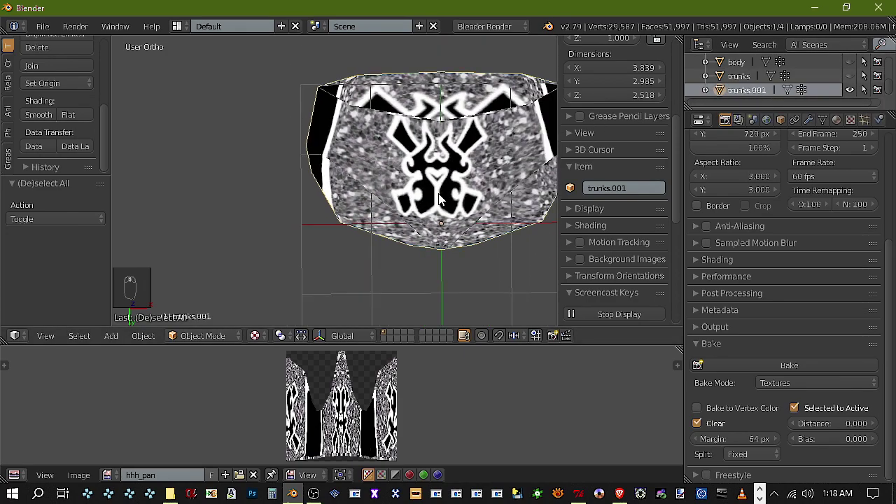
{"action": "scroll", "coordinate": [440, 200], "scroll_direction": "down", "scroll_amount": 2}
{"action": "left_click", "coordinate": [738, 76]}
{"action": "right_click", "coordinate": [737, 76]}
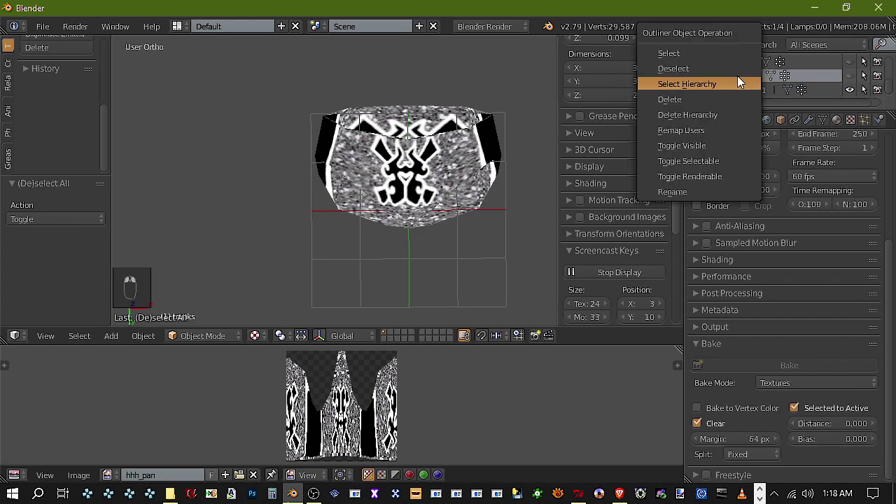
{"action": "left_click", "coordinate": [736, 99]}
{"action": "right_click", "coordinate": [746, 92]}
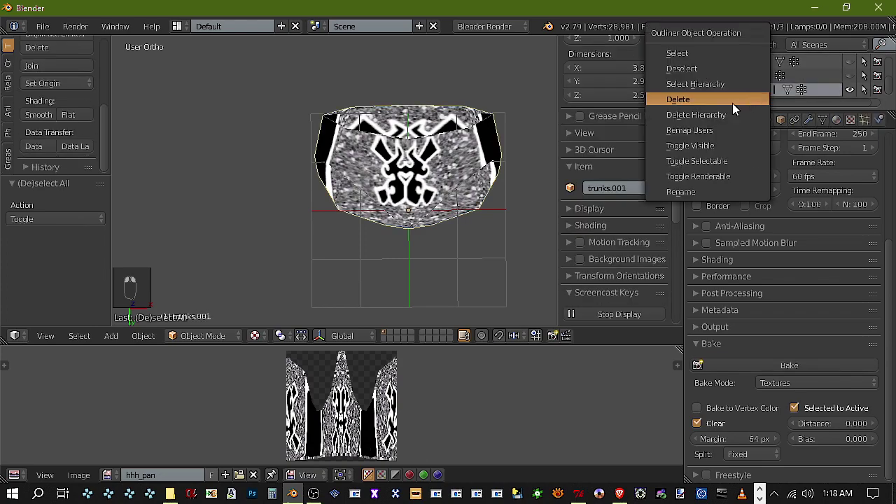
{"action": "left_click", "coordinate": [732, 100]}
Unhide the PC body object, select it, and enter Edit Mode
{"action": "left_click", "coordinate": [849, 90]}
{"action": "scroll", "coordinate": [462, 169], "scroll_direction": "down", "scroll_amount": 2}
{"action": "scroll", "coordinate": [463, 175], "scroll_direction": "down", "scroll_amount": 2}
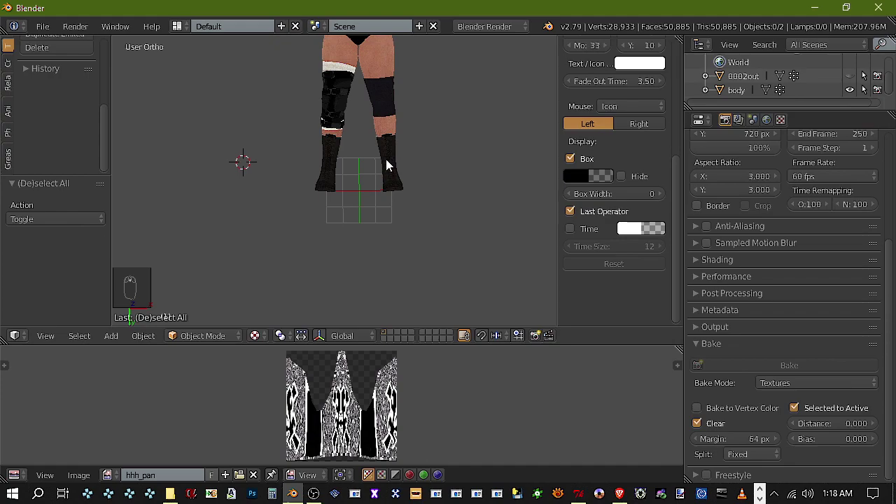
{"action": "scroll", "coordinate": [378, 210], "scroll_direction": "up", "scroll_amount": 5, "text": "shift"}
{"action": "right_click", "coordinate": [355, 223]}
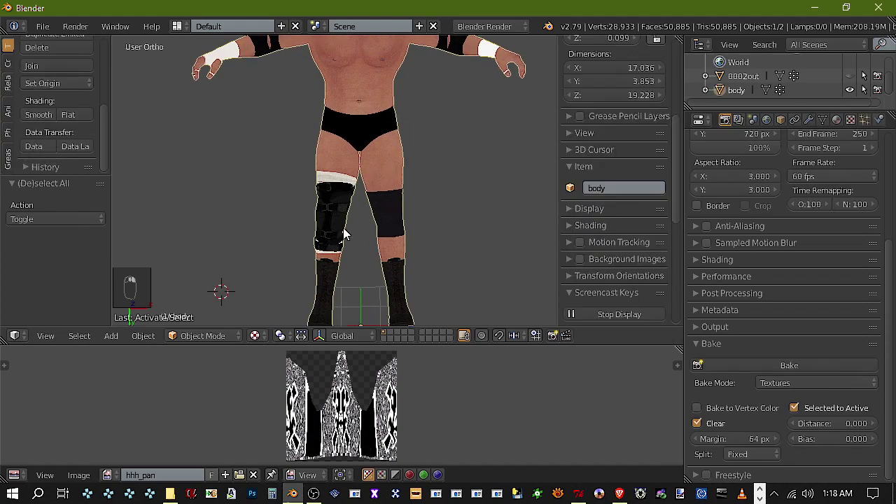
{"action": "left_click", "coordinate": [202, 335]}
{"action": "left_click", "coordinate": [218, 303]}
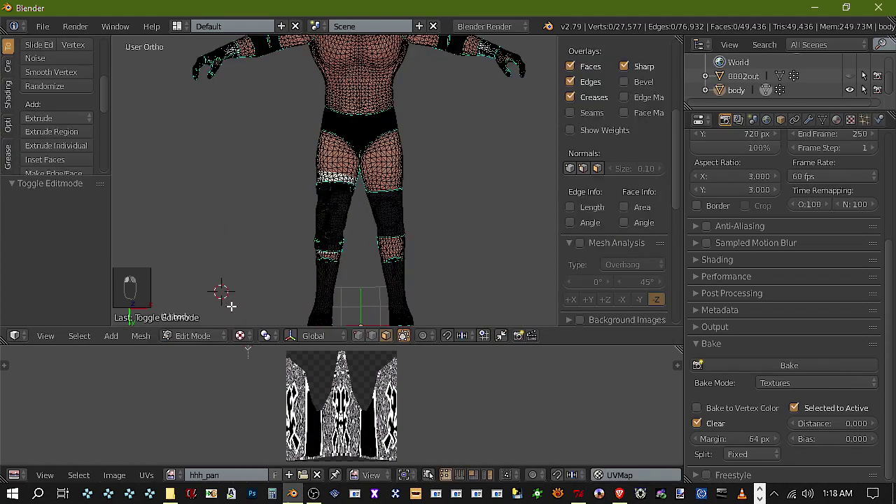
Try selecting the leg skin through the faces that use Material 7 on the body
{"action": "right_click", "coordinate": [385, 171]}
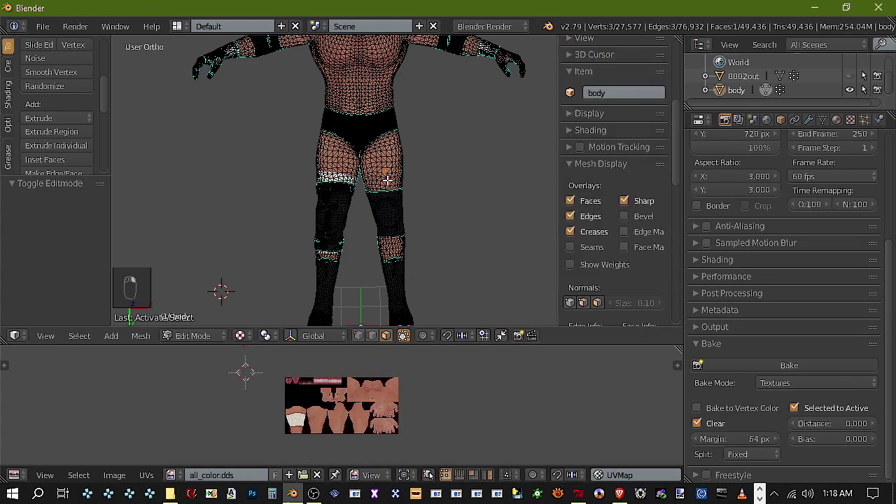
{"action": "left_click", "coordinate": [837, 119]}
{"action": "left_click", "coordinate": [772, 254]}
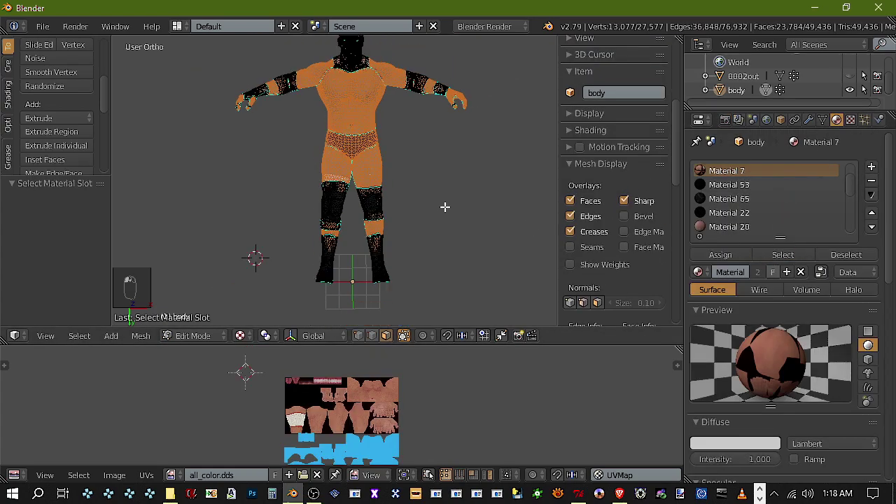
{"action": "scroll", "coordinate": [445, 196], "scroll_direction": "up", "scroll_amount": 4}
Select all linked faces of both bare legs on the PC body, delimited by seam
{"action": "right_click", "coordinate": [406, 162]}
{"action": "scroll", "coordinate": [442, 184], "scroll_direction": "up", "scroll_amount": 1}
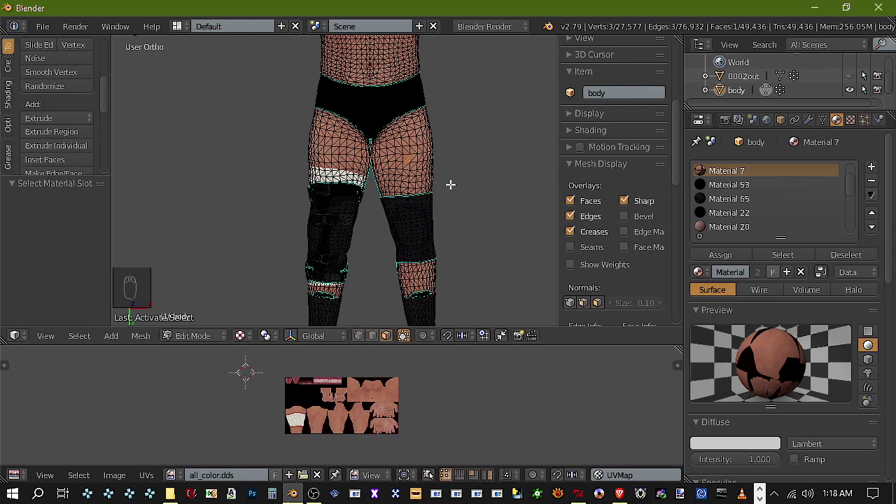
{"action": "key", "text": "ctrl+l"}
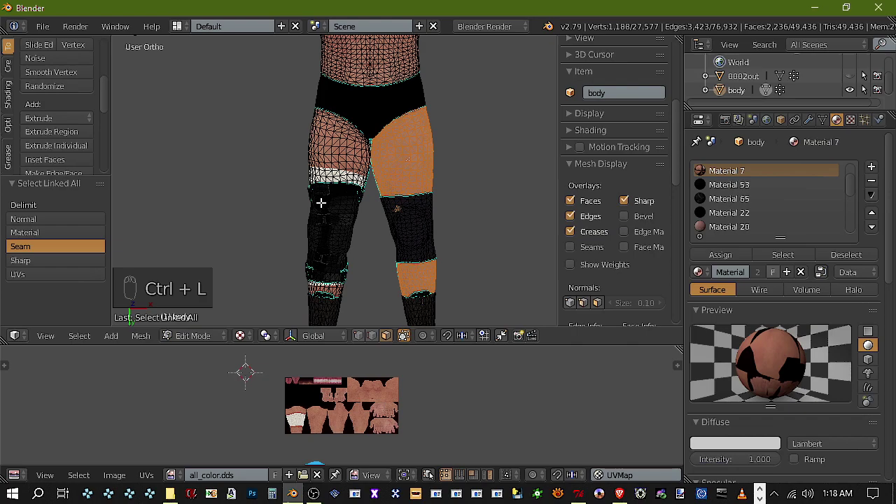
{"action": "right_click", "coordinate": [336, 153], "text": "shift"}
{"action": "key", "text": "super"}
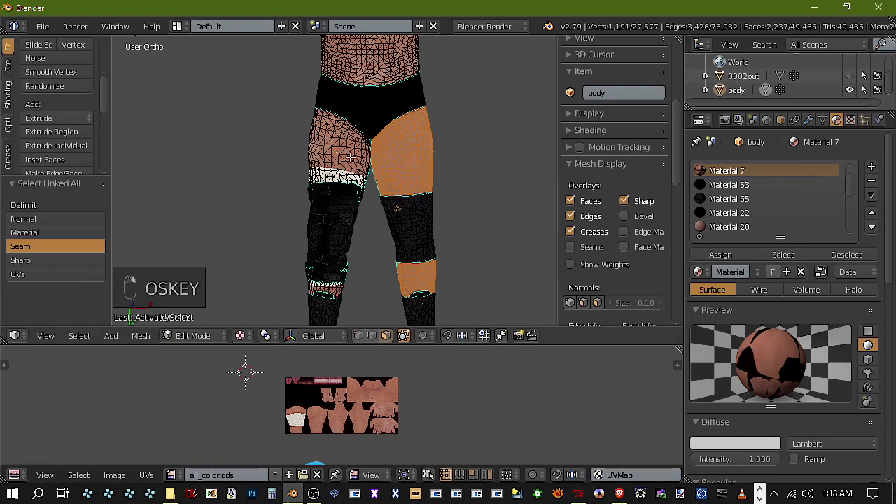
{"action": "key", "text": "super"}
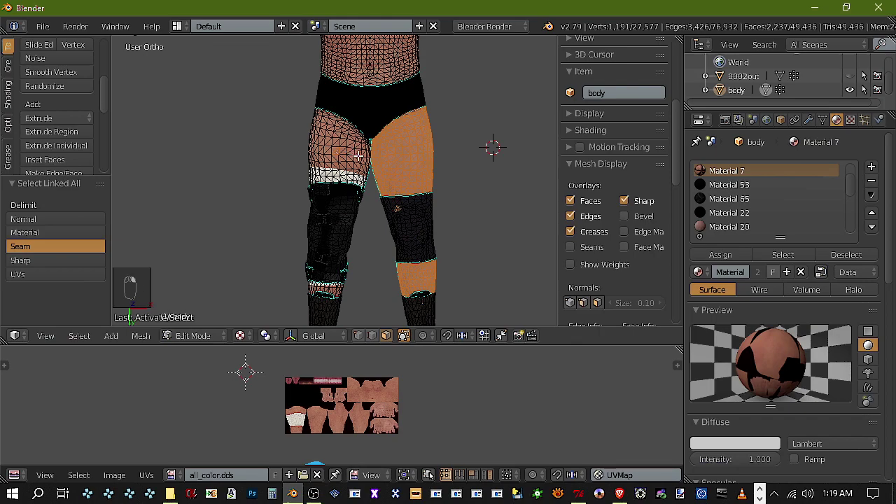
{"action": "key", "text": "ctrl+l"}
{"action": "scroll", "coordinate": [369, 189], "scroll_direction": "down", "scroll_amount": 4}
{"action": "scroll", "coordinate": [400, 210], "scroll_direction": "up", "scroll_amount": 4}
{"action": "scroll", "coordinate": [400, 210], "scroll_direction": "down", "scroll_amount": 4}
{"action": "scroll", "coordinate": [411, 213], "scroll_direction": "up", "scroll_amount": 2}
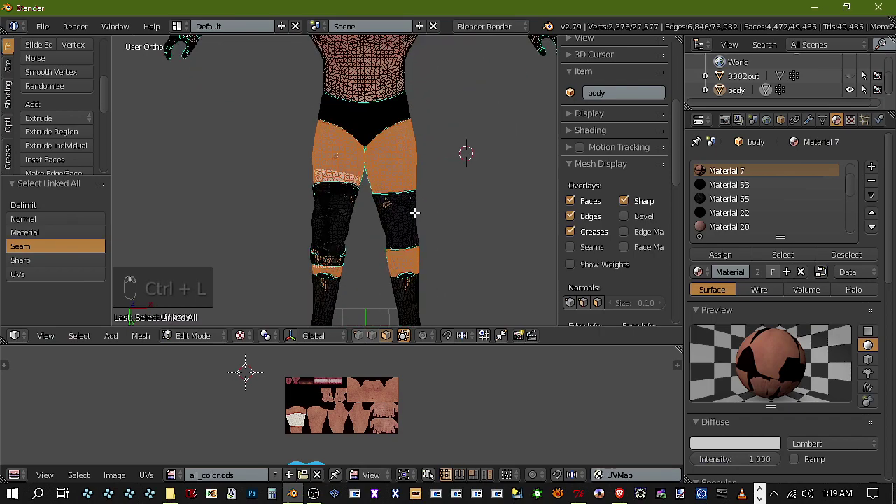
Separate the selected legs into their own object and return to Object Mode
{"action": "key", "text": "p"}
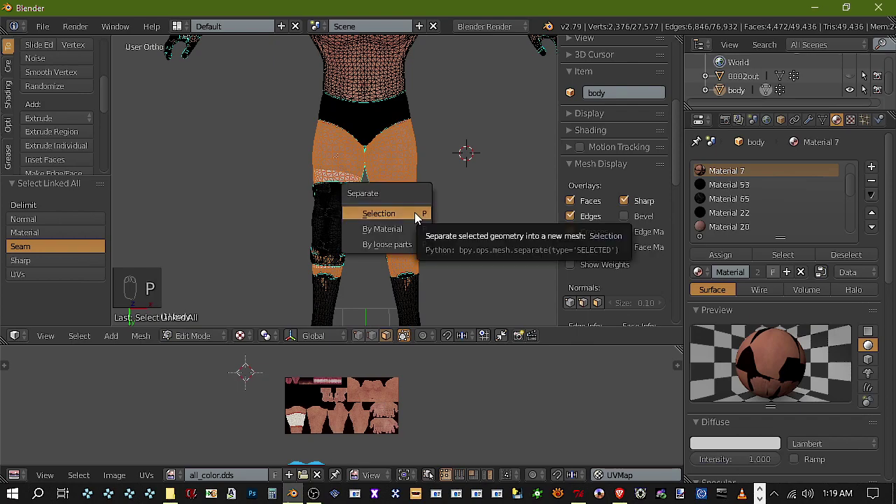
{"action": "left_click", "coordinate": [433, 213]}
{"action": "left_click", "coordinate": [192, 336]}
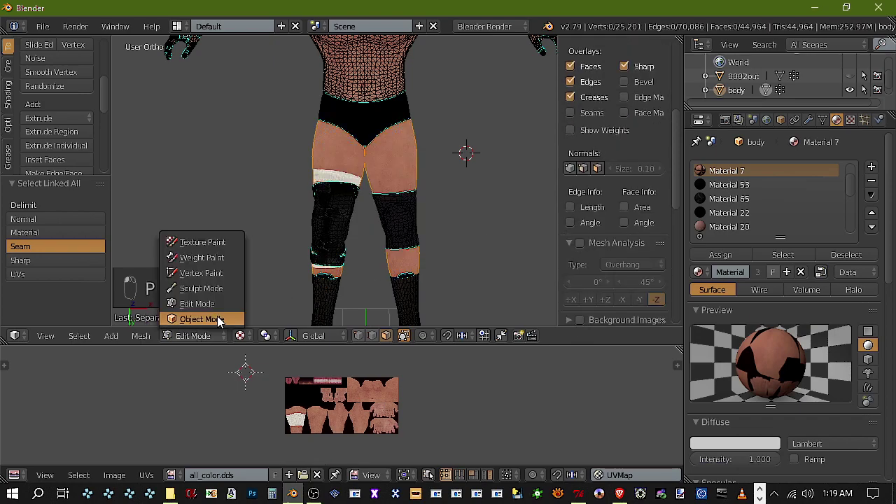
{"action": "left_click", "coordinate": [201, 316]}
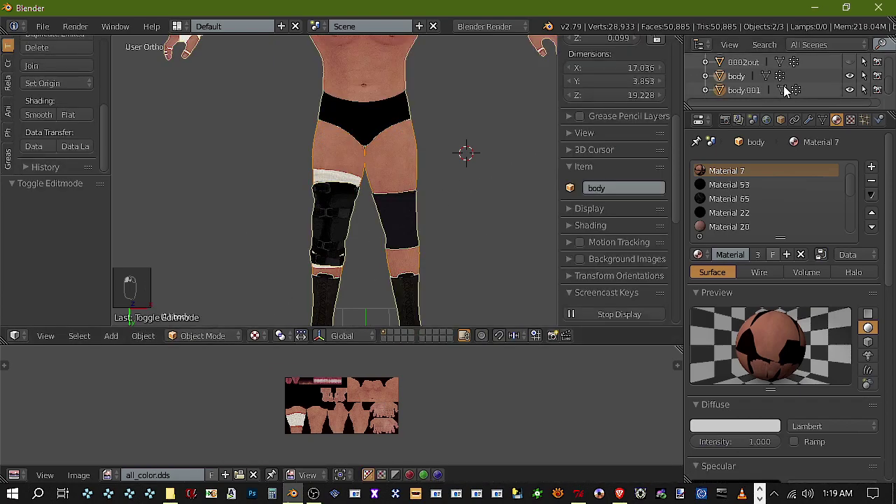
Hide the rest of the PC body, leaving only the separated legs object body.001 displayed
{"action": "left_click", "coordinate": [850, 77]}
{"action": "scroll", "coordinate": [424, 191], "scroll_direction": "down", "scroll_amount": 2}
{"action": "scroll", "coordinate": [412, 196], "scroll_direction": "up", "scroll_amount": 5}
{"action": "scroll", "coordinate": [410, 203], "scroll_direction": "down", "scroll_amount": 3}
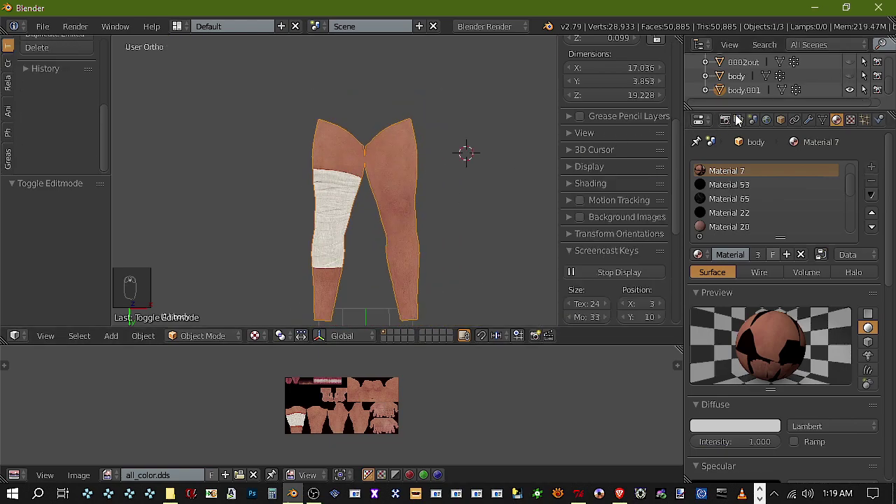
{"action": "left_click", "coordinate": [850, 90]}
{"action": "left_click", "coordinate": [850, 90]}
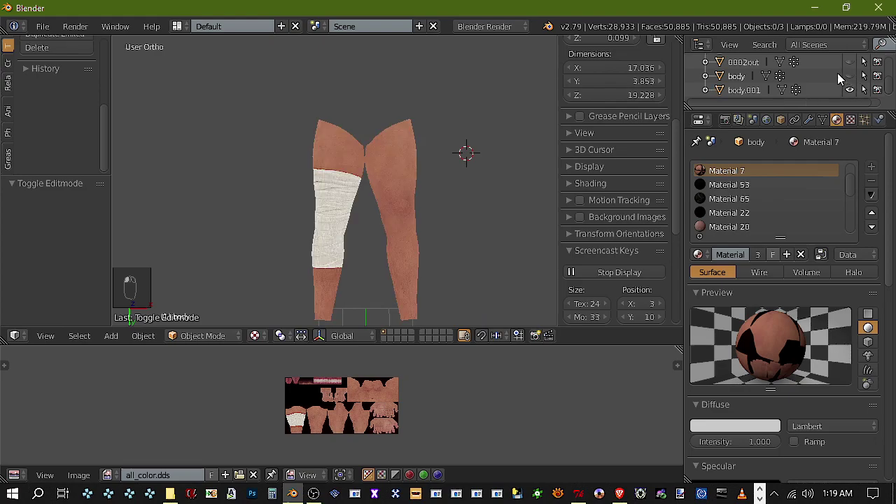
Unhide the PSP model 0002out, make it the selected object, and enter Edit Mode
{"action": "scroll", "coordinate": [854, 88], "scroll_direction": "up", "scroll_amount": 2}
{"action": "left_click", "coordinate": [849, 85]}
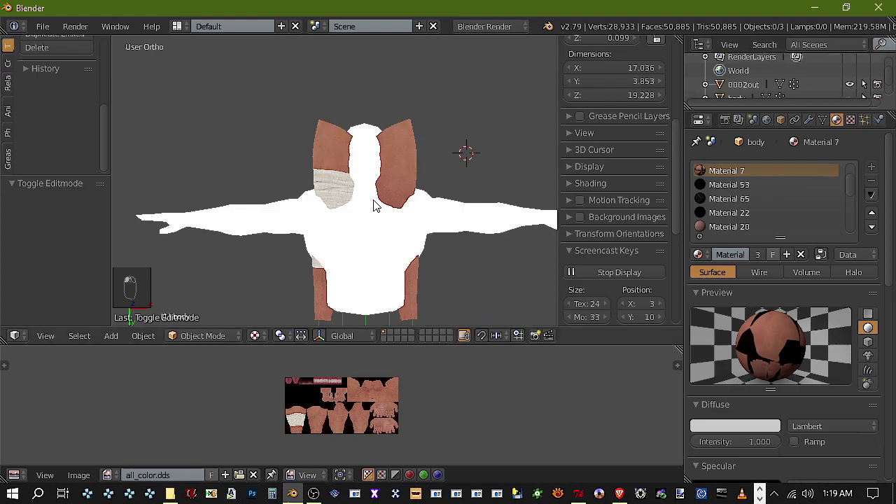
{"action": "scroll", "coordinate": [371, 203], "scroll_direction": "down", "scroll_amount": 3}
{"action": "left_click", "coordinate": [363, 173]}
{"action": "scroll", "coordinate": [376, 271], "scroll_direction": "up", "scroll_amount": 2}
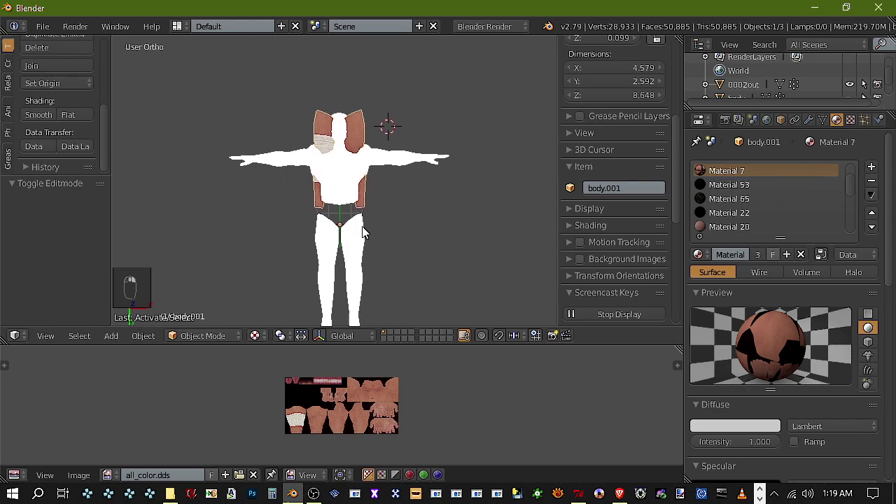
{"action": "right_click", "coordinate": [354, 198]}
{"action": "left_click", "coordinate": [206, 335]}
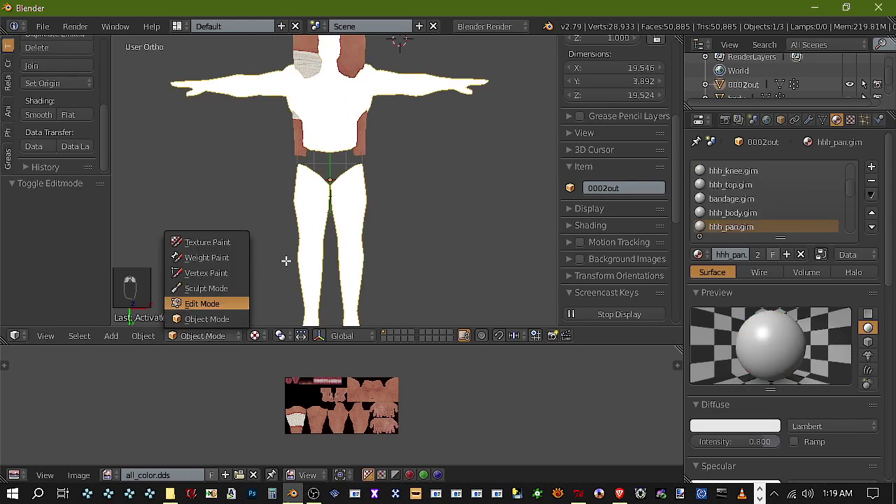
{"action": "left_click", "coordinate": [188, 304]}
Select the PSP model's leg faces that use the hhh_momo.gim material
{"action": "left_click", "coordinate": [764, 253]}
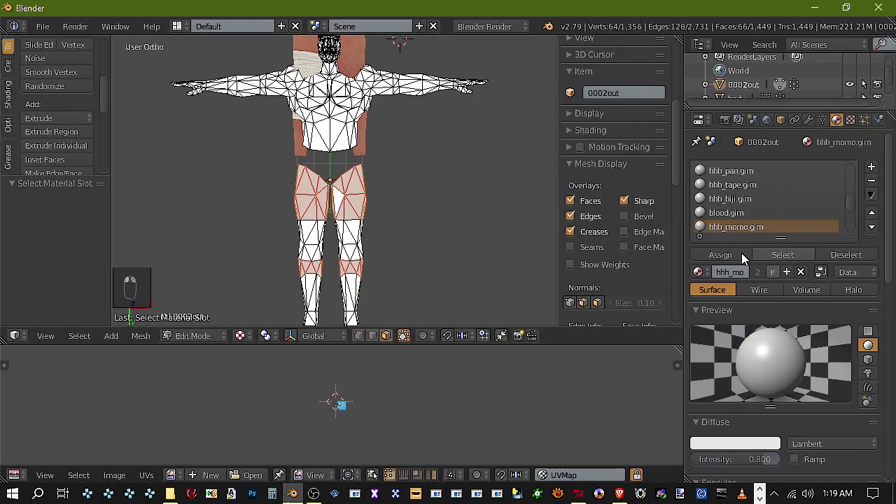
{"action": "scroll", "coordinate": [425, 271], "scroll_direction": "up", "scroll_amount": 3}
{"action": "scroll", "coordinate": [425, 271], "scroll_direction": "up", "scroll_amount": 2}
{"action": "scroll", "coordinate": [420, 263], "scroll_direction": "down", "scroll_amount": 3}
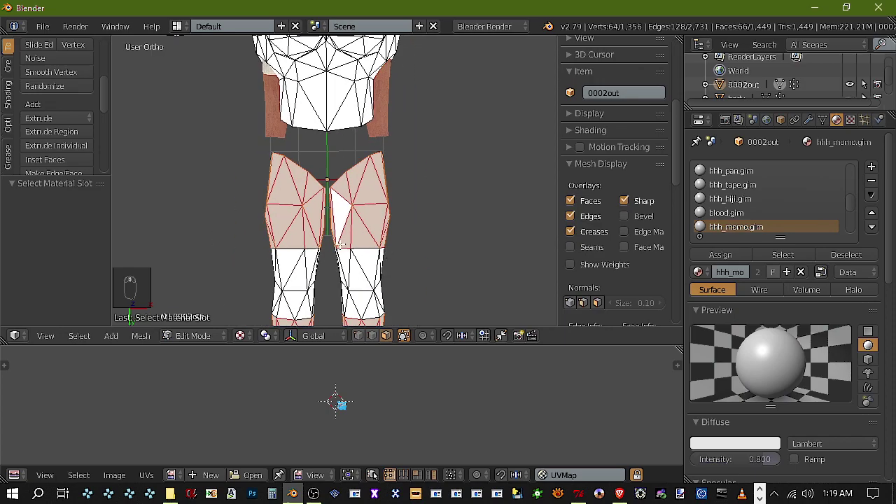
{"action": "scroll", "coordinate": [326, 240], "scroll_direction": "down", "scroll_amount": 2}
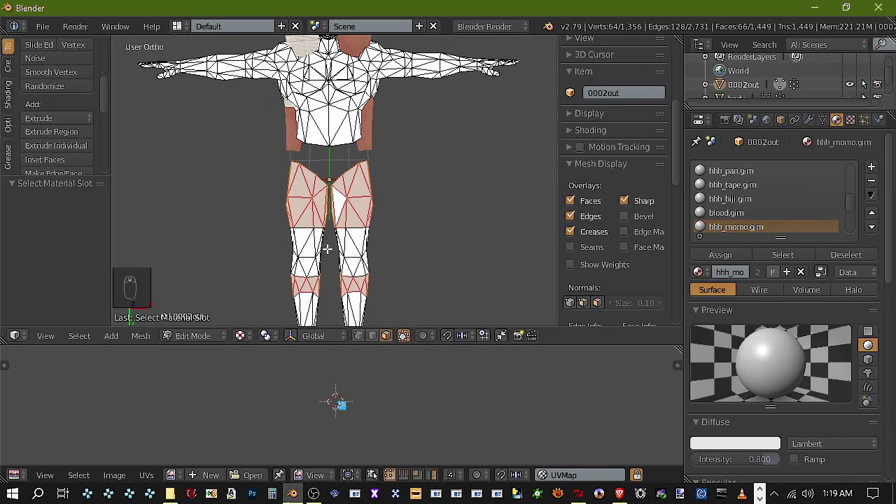
Separate the selected hhh_momo.gim leg faces into their own object, return to Object Mode, and hide 0002out
{"action": "key", "text": "p"}
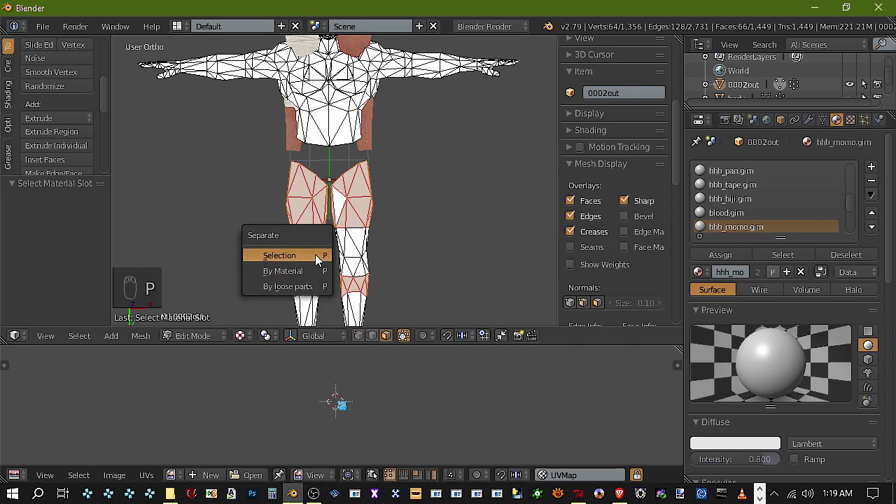
{"action": "left_click", "coordinate": [315, 254]}
{"action": "left_click", "coordinate": [208, 336]}
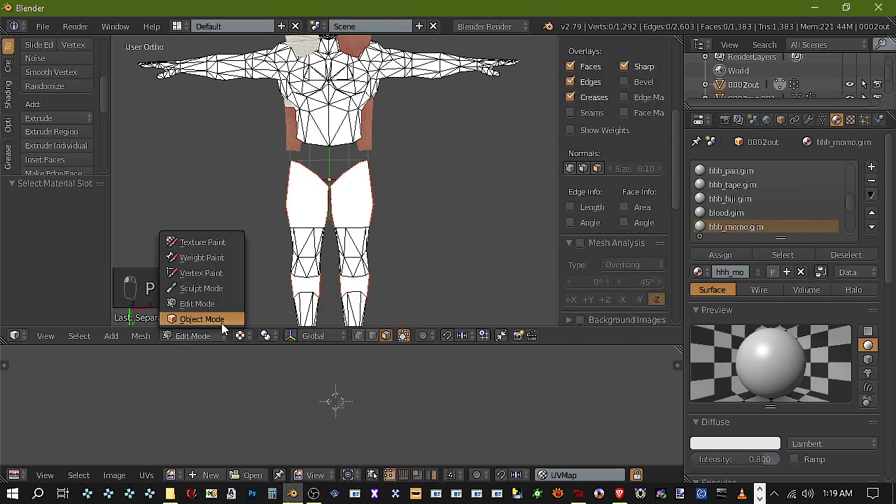
{"action": "left_click", "coordinate": [210, 320]}
{"action": "left_click", "coordinate": [848, 84]}
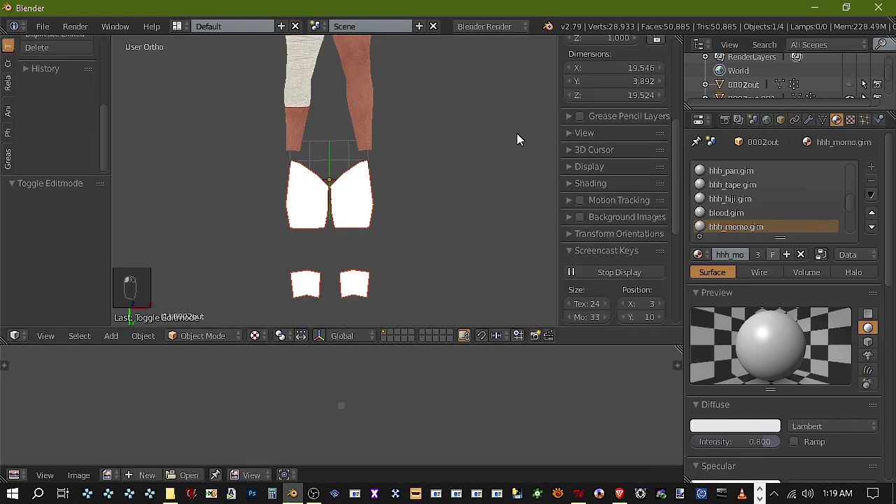
Move the PC legs object body.001 about 9.1 units along Y and -0.48 along Z onto the separated PSP leg pieces
{"action": "right_click", "coordinate": [349, 124]}
{"action": "scroll", "coordinate": [353, 126], "scroll_direction": "down", "scroll_amount": 2}
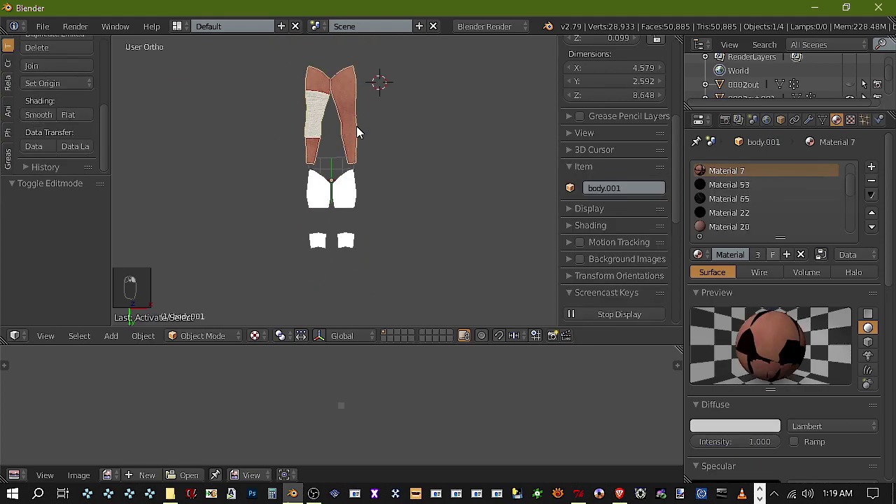
{"action": "key", "text": "g"}
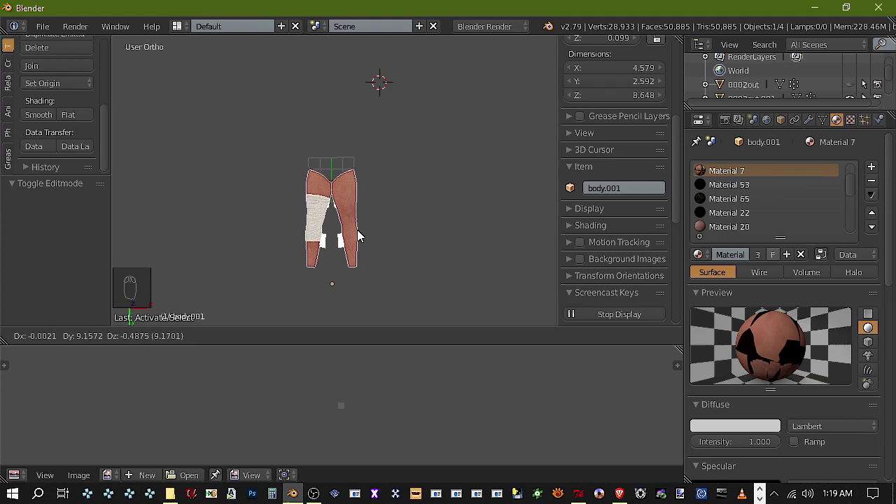
{"action": "left_click", "coordinate": [358, 230]}
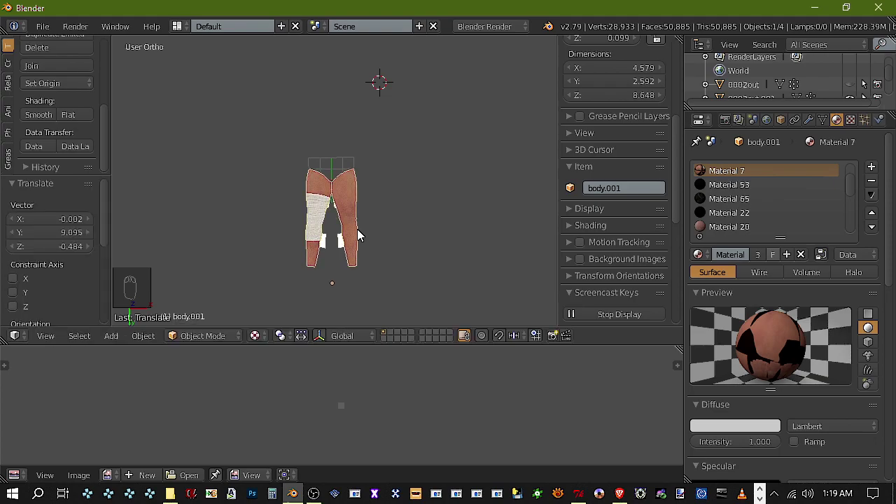
Make the PSP leg object 0002out.001 active, enter Sculpt Mode, and show the viewport in wireframe
{"action": "scroll", "coordinate": [378, 217], "scroll_direction": "up", "scroll_amount": 4}
{"action": "right_click", "coordinate": [365, 280]}
{"action": "middle_click_drag", "start_coordinate": [364, 277], "coordinate": [358, 119], "text": "shift"}
{"action": "scroll", "coordinate": [358, 130], "scroll_direction": "up", "scroll_amount": 2}
{"action": "left_click", "coordinate": [213, 334]}
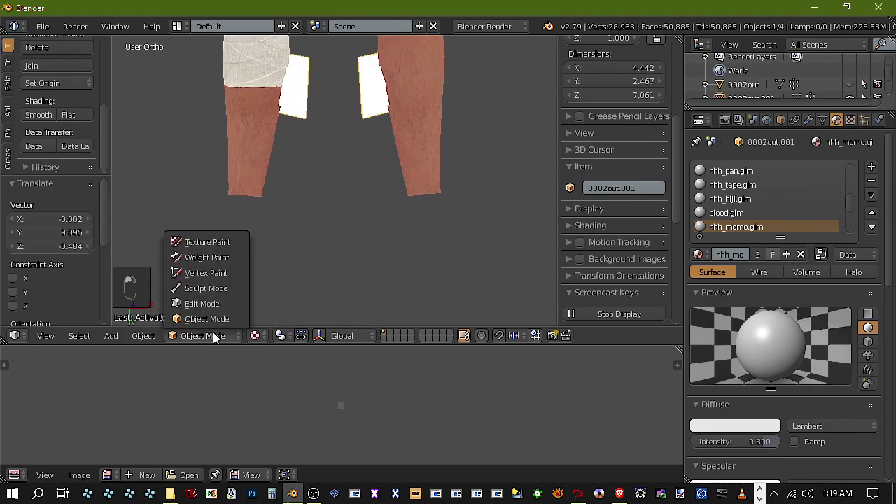
{"action": "left_click", "coordinate": [235, 289]}
{"action": "key", "text": "z"}
{"action": "scroll", "coordinate": [298, 157], "scroll_direction": "up", "scroll_amount": 6}
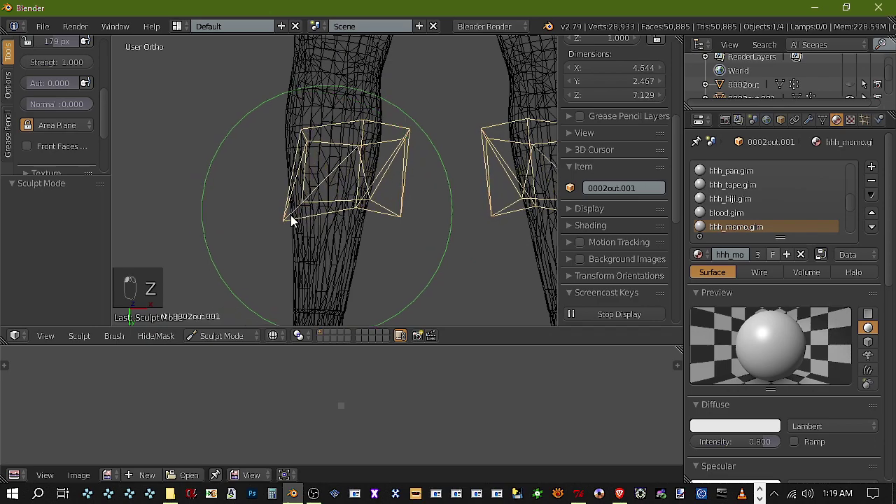
Sculpt the PSP lower-leg bands to fit the outline of the PC legs
{"action": "mouse_move", "coordinate": [278, 211]}
{"action": "middle_mouse_down"}
{"action": "mouse_move", "coordinate": [272, 234]}
{"action": "mouse_move", "coordinate": [338, 223]}
{"action": "middle_mouse_up"}
{"action": "scroll", "coordinate": [338, 223], "scroll_direction": "up", "scroll_amount": 4}
{"action": "mouse_move", "coordinate": [286, 253]}
{"action": "left_mouse_down"}
{"action": "mouse_move", "coordinate": [360, 252]}
{"action": "mouse_move", "coordinate": [337, 207]}
{"action": "mouse_move", "coordinate": [344, 263]}
{"action": "left_mouse_up"}
{"action": "mouse_move", "coordinate": [344, 262]}
{"action": "middle_mouse_down"}
{"action": "mouse_move", "coordinate": [366, 140]}
{"action": "mouse_move", "coordinate": [351, 176]}
{"action": "mouse_move", "coordinate": [346, 140]}
{"action": "middle_mouse_up"}
{"action": "mouse_move", "coordinate": [335, 134]}
{"action": "left_mouse_down"}
{"action": "mouse_move", "coordinate": [344, 175]}
{"action": "mouse_move", "coordinate": [334, 136]}
{"action": "mouse_move", "coordinate": [342, 159]}
{"action": "mouse_move", "coordinate": [329, 162]}
{"action": "mouse_move", "coordinate": [332, 129]}
{"action": "left_mouse_up"}
{"action": "mouse_move", "coordinate": [472, 170]}
{"action": "middle_mouse_down"}
{"action": "mouse_move", "coordinate": [331, 188]}
{"action": "mouse_move", "coordinate": [428, 176]}
{"action": "mouse_move", "coordinate": [375, 165]}
{"action": "mouse_move", "coordinate": [385, 190]}
{"action": "mouse_move", "coordinate": [402, 127]}
{"action": "mouse_move", "coordinate": [432, 199]}
{"action": "mouse_move", "coordinate": [366, 154]}
{"action": "mouse_move", "coordinate": [348, 152]}
{"action": "mouse_move", "coordinate": [331, 170]}
{"action": "mouse_move", "coordinate": [365, 146]}
{"action": "mouse_move", "coordinate": [389, 147]}
{"action": "mouse_move", "coordinate": [353, 173]}
{"action": "mouse_move", "coordinate": [380, 176]}
{"action": "mouse_move", "coordinate": [334, 179]}
{"action": "mouse_move", "coordinate": [374, 217]}
{"action": "mouse_move", "coordinate": [389, 156]}
{"action": "mouse_move", "coordinate": [338, 195]}
{"action": "mouse_move", "coordinate": [381, 156]}
{"action": "mouse_move", "coordinate": [366, 177]}
{"action": "mouse_move", "coordinate": [377, 168]}
{"action": "mouse_move", "coordinate": [367, 168]}
{"action": "mouse_move", "coordinate": [376, 114]}
{"action": "mouse_move", "coordinate": [359, 189]}
{"action": "mouse_move", "coordinate": [340, 180]}
{"action": "mouse_move", "coordinate": [358, 178]}
{"action": "mouse_move", "coordinate": [357, 136]}
{"action": "mouse_move", "coordinate": [263, 121]}
{"action": "mouse_move", "coordinate": [302, 132]}
{"action": "mouse_move", "coordinate": [352, 251]}
{"action": "mouse_move", "coordinate": [285, 210]}
{"action": "mouse_move", "coordinate": [437, 212]}
{"action": "mouse_move", "coordinate": [405, 210]}
{"action": "mouse_move", "coordinate": [367, 228]}
{"action": "mouse_move", "coordinate": [374, 220]}
{"action": "middle_mouse_up"}
{"action": "scroll", "coordinate": [294, 164], "scroll_direction": "down", "scroll_amount": 8}
{"action": "scroll", "coordinate": [355, 245], "scroll_direction": "up", "scroll_amount": 4}
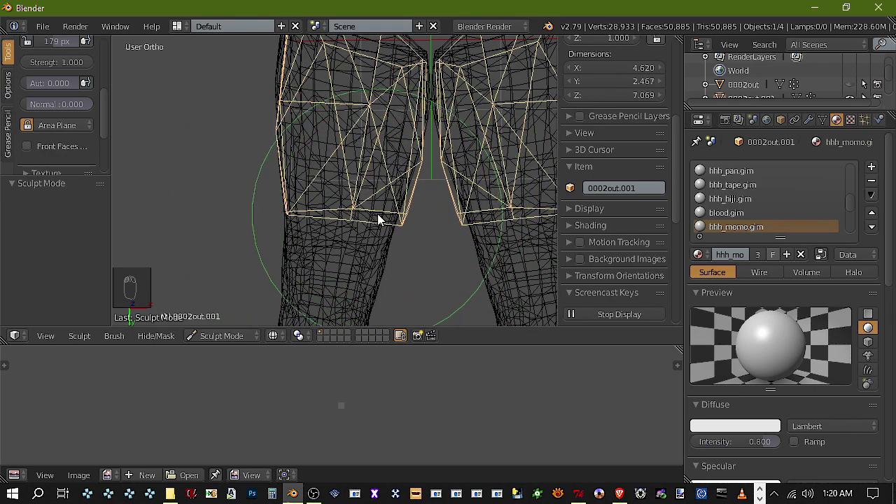
Undo the last sculpt stroke and nudge the inner lower corner of the PSP thigh toward the PC leg's surface
{"action": "key", "text": "ctrl+z"}
{"action": "scroll", "coordinate": [399, 203], "scroll_direction": "up", "scroll_amount": 2}
{"action": "middle_click_drag", "start_coordinate": [404, 179], "coordinate": [390, 154], "text": "shift"}
{"action": "scroll", "coordinate": [425, 178], "scroll_direction": "up", "scroll_amount": 4}
{"action": "middle_click_drag", "start_coordinate": [427, 188], "coordinate": [359, 193], "text": "shift"}
{"action": "mouse_move", "coordinate": [448, 176]}
{"action": "middle_mouse_down"}
{"action": "mouse_move", "coordinate": [369, 201]}
{"action": "mouse_move", "coordinate": [458, 176]}
{"action": "mouse_move", "coordinate": [440, 161]}
{"action": "middle_mouse_up"}
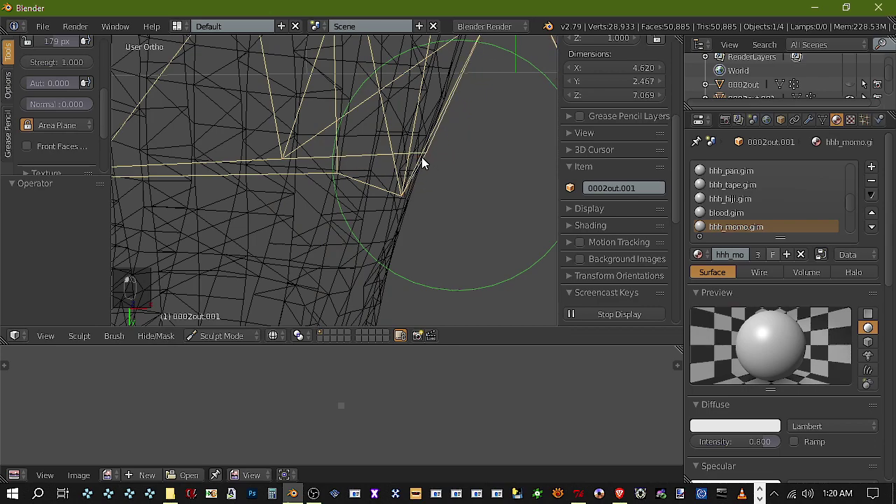
{"action": "mouse_move", "coordinate": [359, 180]}
{"action": "middle_mouse_down"}
{"action": "mouse_move", "coordinate": [360, 199]}
{"action": "mouse_move", "coordinate": [351, 197]}
{"action": "middle_mouse_up"}
{"action": "left_click_drag", "start_coordinate": [398, 194], "coordinate": [406, 196]}
{"action": "scroll", "coordinate": [411, 146], "scroll_direction": "down", "scroll_amount": 5}
{"action": "scroll", "coordinate": [392, 203], "scroll_direction": "up", "scroll_amount": 6}
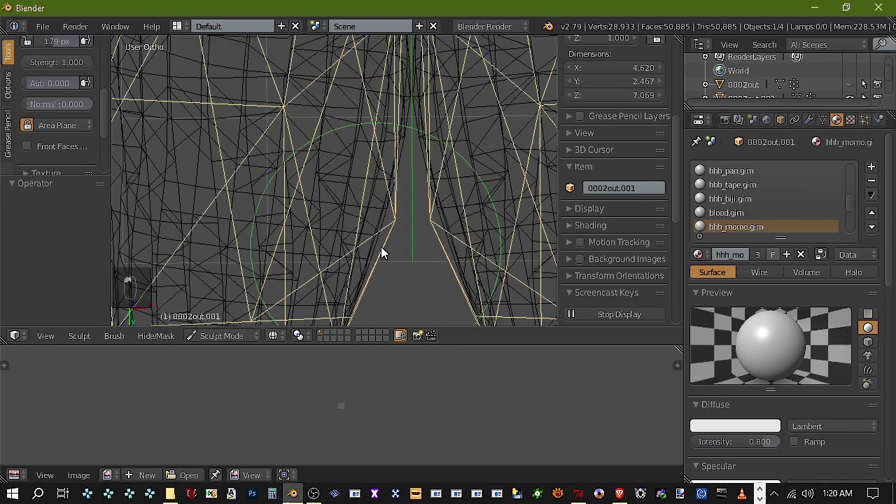
Sculpt the inner thigh edges of 0002out.001 around the crotch to follow the PC legs' mesh
{"action": "middle_click_drag", "start_coordinate": [296, 216], "coordinate": [391, 179]}
{"action": "mouse_move", "coordinate": [391, 172]}
{"action": "left_mouse_down"}
{"action": "mouse_move", "coordinate": [424, 182]}
{"action": "mouse_move", "coordinate": [407, 205]}
{"action": "left_mouse_up"}
{"action": "mouse_move", "coordinate": [396, 162]}
{"action": "left_mouse_down"}
{"action": "mouse_move", "coordinate": [399, 175]}
{"action": "mouse_move", "coordinate": [380, 166]}
{"action": "mouse_move", "coordinate": [453, 161]}
{"action": "mouse_move", "coordinate": [417, 220]}
{"action": "mouse_move", "coordinate": [383, 230]}
{"action": "mouse_move", "coordinate": [428, 181]}
{"action": "left_mouse_up"}
{"action": "middle_click_drag", "start_coordinate": [427, 181], "coordinate": [381, 199]}
{"action": "mouse_move", "coordinate": [381, 199]}
{"action": "left_mouse_down"}
{"action": "mouse_move", "coordinate": [400, 201]}
{"action": "mouse_move", "coordinate": [414, 184]}
{"action": "mouse_move", "coordinate": [424, 139]}
{"action": "mouse_move", "coordinate": [405, 131]}
{"action": "mouse_move", "coordinate": [414, 131]}
{"action": "left_mouse_up"}
{"action": "scroll", "coordinate": [367, 175], "scroll_direction": "down", "scroll_amount": 9}
{"action": "middle_click_drag", "start_coordinate": [328, 194], "coordinate": [408, 225], "text": "shift"}
{"action": "scroll", "coordinate": [403, 220], "scroll_direction": "up", "scroll_amount": 4}
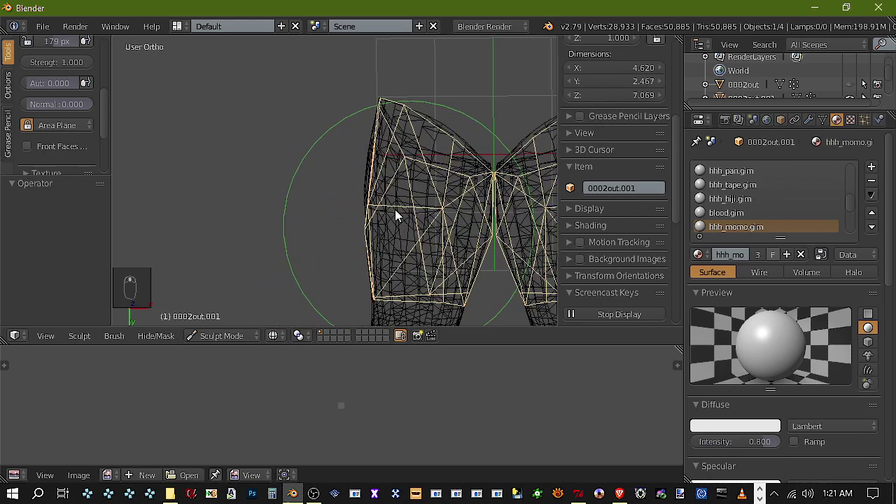
Sculpt the outer thigh edge and upper hip corner of 0002out.001 to enclose the PC leg's outline
{"action": "left_click_drag", "start_coordinate": [378, 154], "coordinate": [355, 152]}
{"action": "middle_click_drag", "start_coordinate": [400, 119], "coordinate": [372, 160], "text": "shift"}
{"action": "scroll", "coordinate": [397, 214], "scroll_direction": "up", "scroll_amount": 2}
{"action": "mouse_move", "coordinate": [433, 208]}
{"action": "left_mouse_down"}
{"action": "mouse_move", "coordinate": [452, 185]}
{"action": "mouse_move", "coordinate": [460, 194]}
{"action": "mouse_move", "coordinate": [481, 156]}
{"action": "mouse_move", "coordinate": [448, 128]}
{"action": "mouse_move", "coordinate": [358, 128]}
{"action": "mouse_move", "coordinate": [380, 125]}
{"action": "mouse_move", "coordinate": [366, 124]}
{"action": "left_mouse_up"}
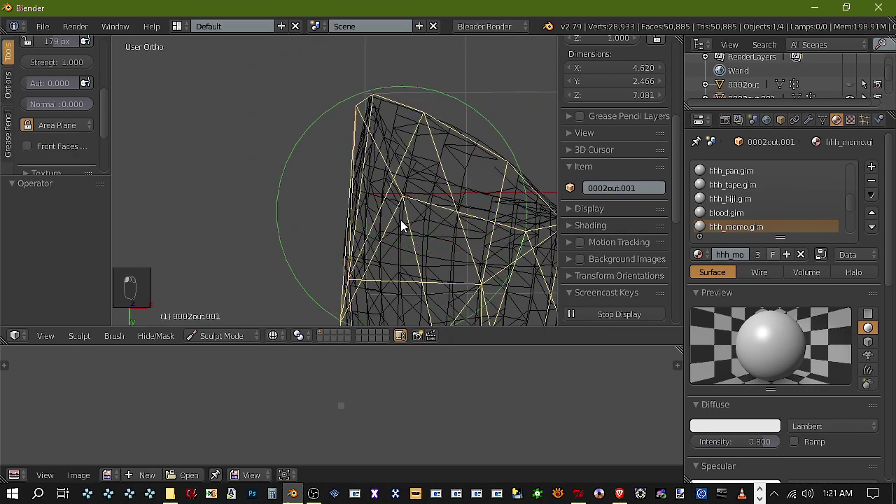
{"action": "scroll", "coordinate": [400, 219], "scroll_direction": "down", "scroll_amount": 3}
{"action": "left_click_drag", "start_coordinate": [394, 202], "coordinate": [397, 196]}
{"action": "scroll", "coordinate": [397, 210], "scroll_direction": "down", "scroll_amount": 5}
Return 0002out.001 to Object Mode and switch the viewport back to solid display
{"action": "left_click", "coordinate": [224, 336]}
{"action": "left_click", "coordinate": [228, 320]}
{"action": "key", "text": "z"}
{"action": "mouse_move", "coordinate": [456, 221]}
{"action": "middle_mouse_down"}
{"action": "mouse_move", "coordinate": [433, 232]}
{"action": "mouse_move", "coordinate": [462, 220]}
{"action": "middle_mouse_up"}
Add a Shrinkwrap modifier to 0002out.001 with body.001 as its target, and apply it
{"action": "left_click", "coordinate": [809, 120]}
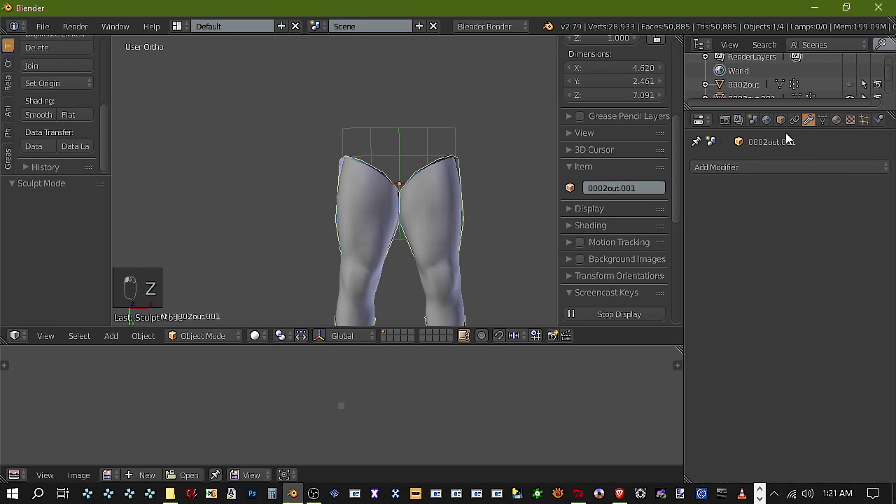
{"action": "left_click", "coordinate": [766, 166]}
{"action": "left_click", "coordinate": [742, 354]}
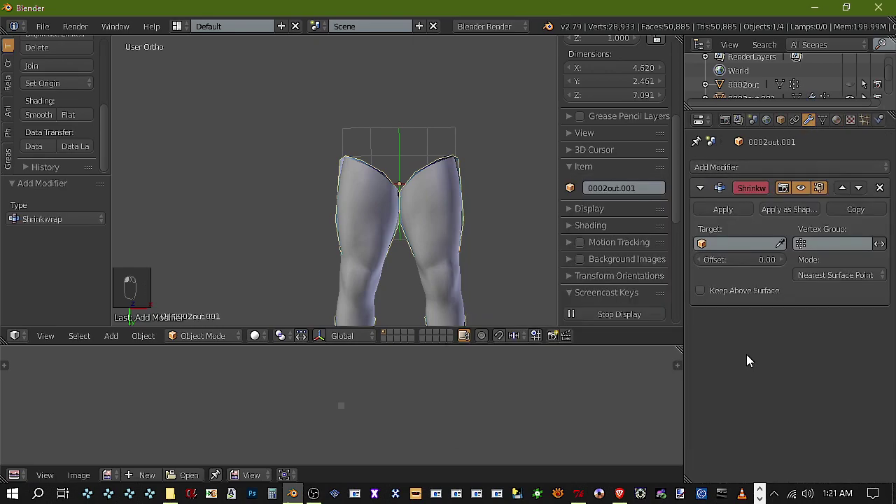
{"action": "left_click", "coordinate": [751, 245]}
{"action": "left_click", "coordinate": [736, 292]}
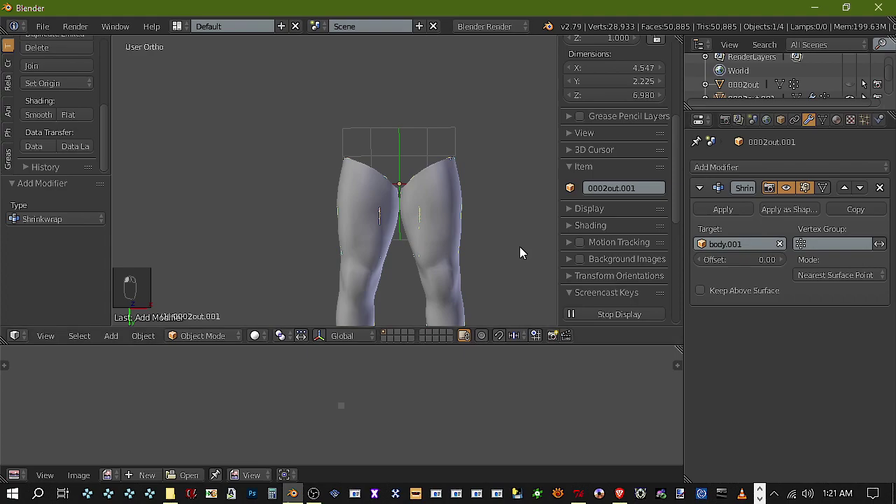
{"action": "key", "text": "z"}
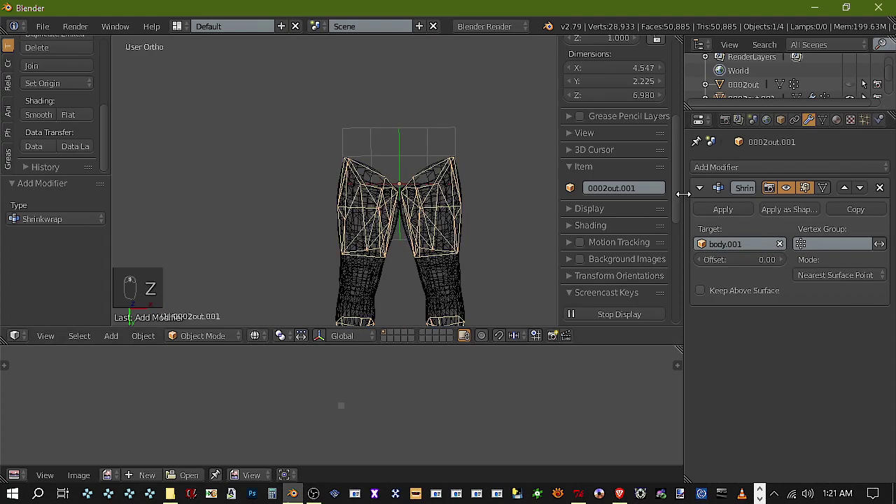
{"action": "left_click", "coordinate": [723, 209]}
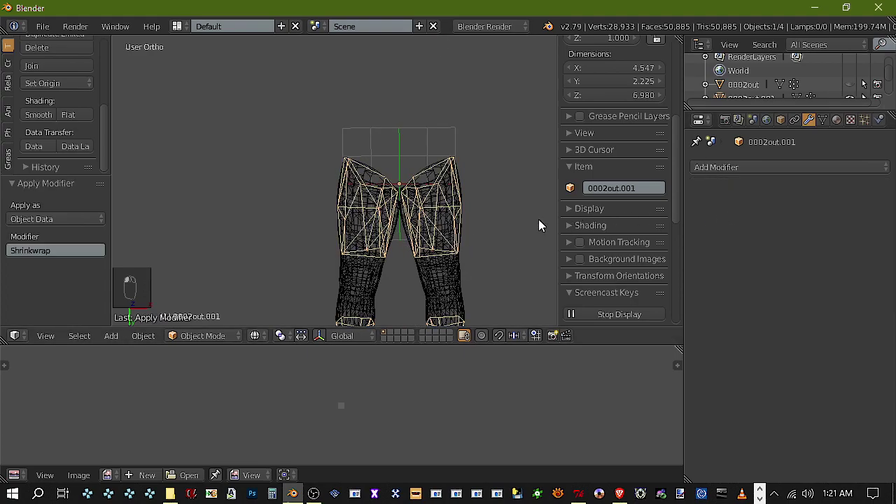
Return to solid display and set flat shading on both 0002out.001 and body.001
{"action": "key", "text": "z"}
{"action": "right_click", "coordinate": [439, 228]}
{"action": "right_click", "coordinate": [439, 228]}
{"action": "left_click", "coordinate": [77, 116]}
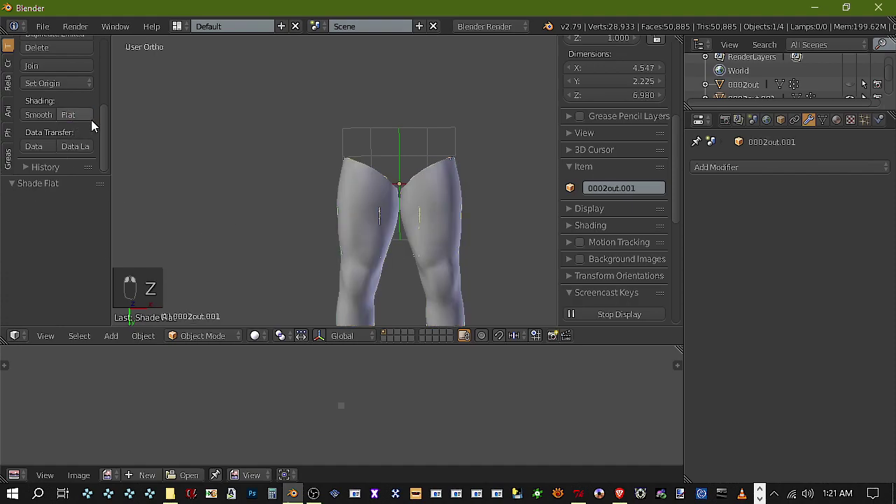
{"action": "right_click", "coordinate": [352, 224]}
{"action": "left_click", "coordinate": [77, 116]}
Enter Edit Mode on 0002out.001 and select all its faces so its UV layout appears in the image editor
{"action": "right_click", "coordinate": [358, 229]}
{"action": "left_click", "coordinate": [210, 334]}
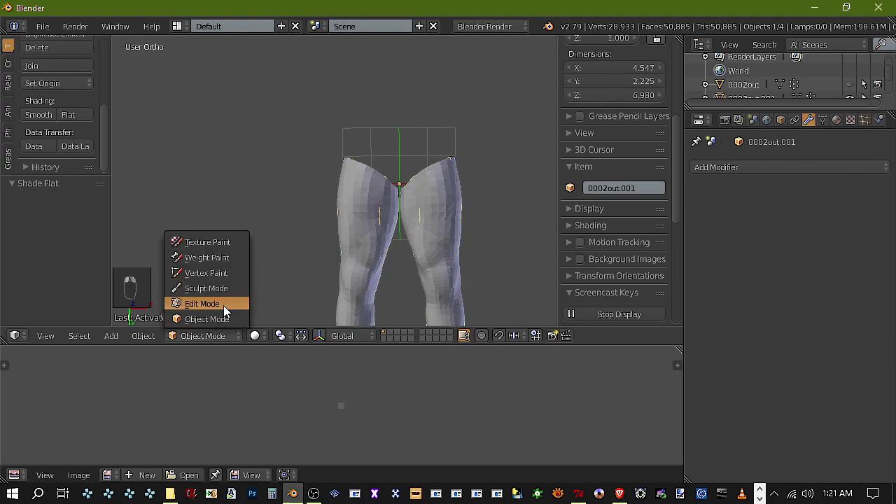
{"action": "left_click", "coordinate": [224, 305]}
{"action": "key", "text": "a"}
{"action": "scroll", "coordinate": [398, 393], "scroll_direction": "up", "scroll_amount": 4}
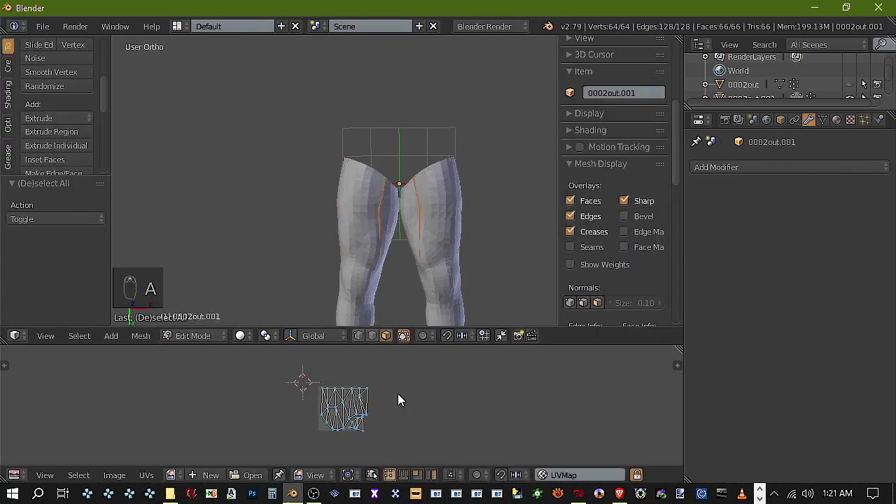
{"action": "scroll", "coordinate": [186, 434], "scroll_direction": "down", "scroll_amount": 2}
{"action": "left_click", "coordinate": [114, 475]}
{"action": "left_click", "coordinate": [139, 457]}
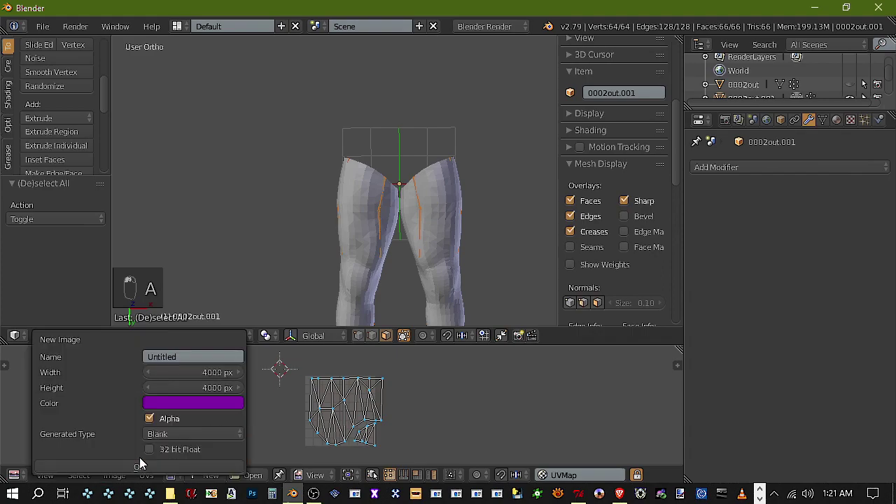
{"action": "left_click", "coordinate": [190, 359]}
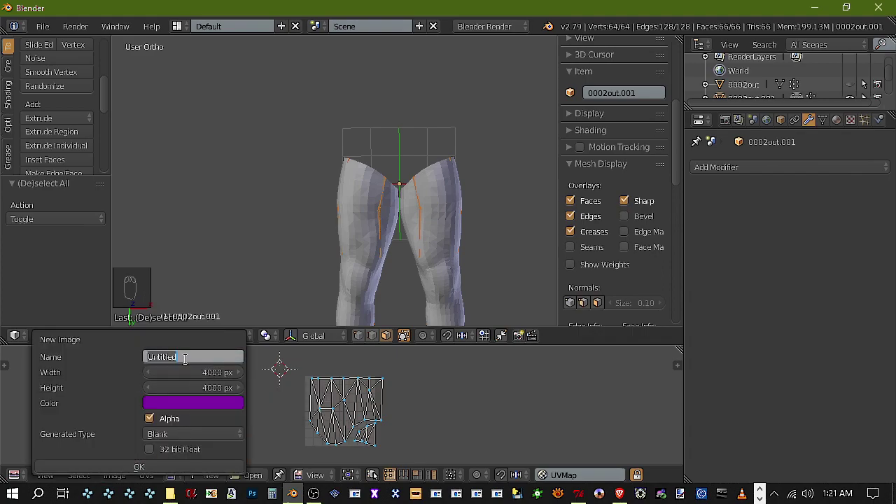
{"action": "left_click", "coordinate": [836, 118]}
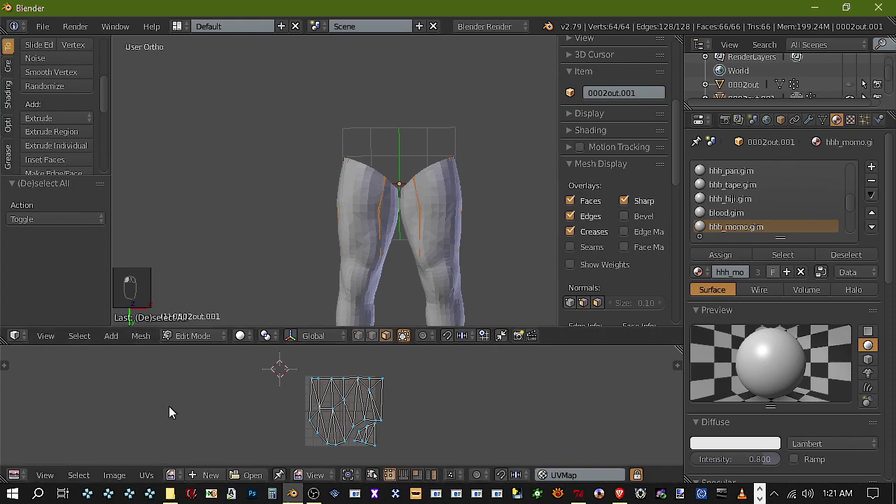
Create a new blank 4000 x 4000 px image named hhh_momo for the leg UVs
{"action": "left_click", "coordinate": [115, 475]}
{"action": "left_click", "coordinate": [143, 459]}
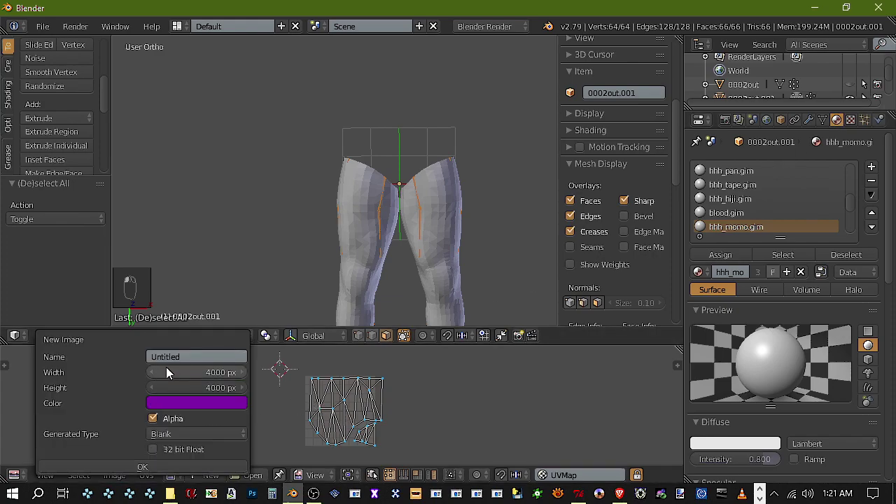
{"action": "type", "text": "hh"}
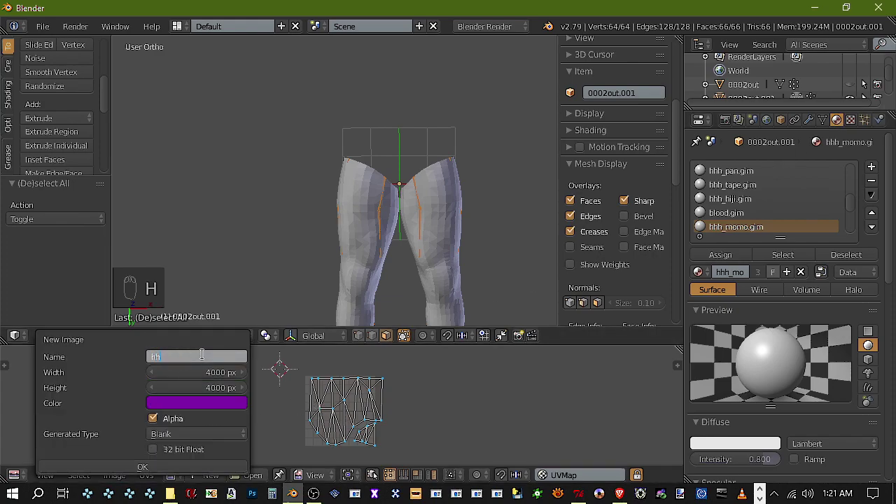
{"action": "type", "text": "h_mom"}
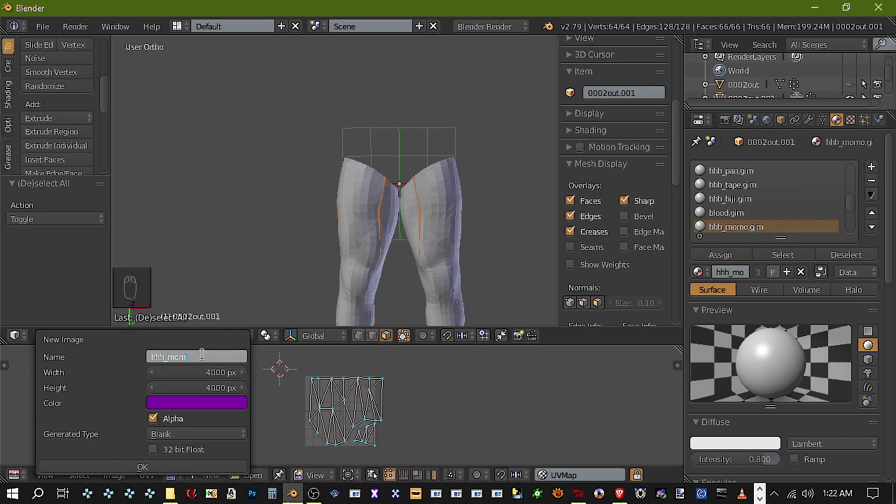
{"action": "type", "text": "o"}
{"action": "key", "text": "Return"}
{"action": "left_click", "coordinate": [159, 466]}
Add a new texture to the hhh_momo.gim material and return 0002out.001 to Object Mode
{"action": "left_click", "coordinate": [204, 338]}
{"action": "left_click", "coordinate": [850, 120]}
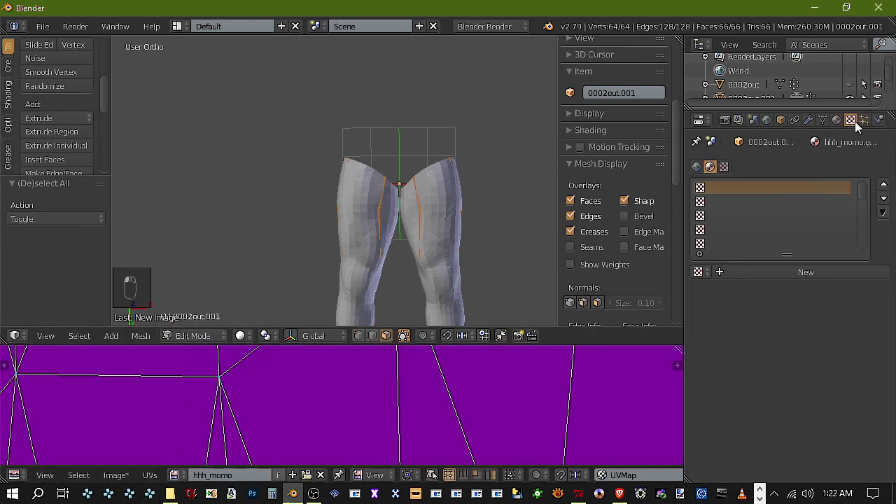
{"action": "left_click", "coordinate": [803, 275]}
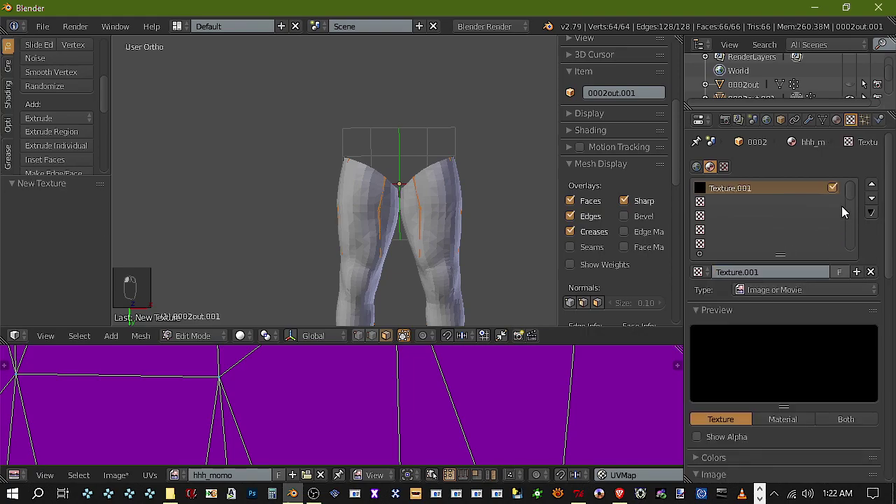
{"action": "left_click", "coordinate": [837, 119]}
{"action": "left_click", "coordinate": [197, 336]}
{"action": "left_click", "coordinate": [210, 318]}
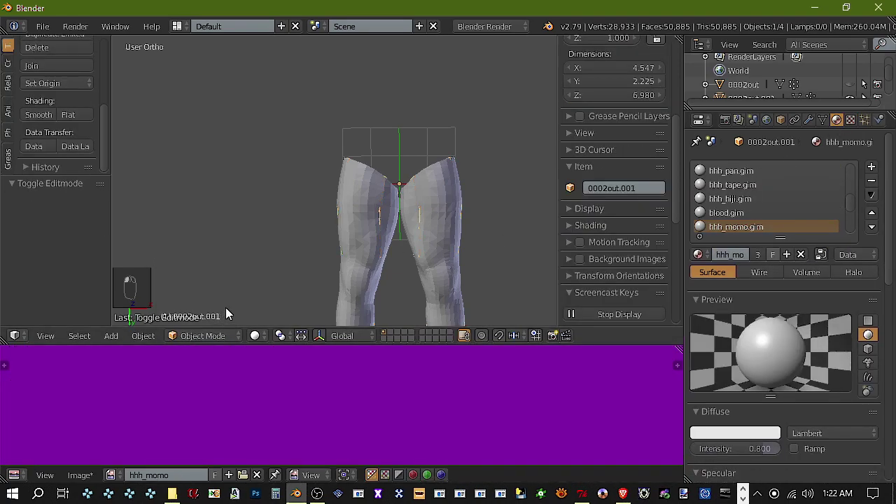
Select both leg objects, keeping 0002out.001 as the active one
{"action": "right_click", "coordinate": [428, 219]}
{"action": "right_click", "coordinate": [429, 219]}
{"action": "right_click", "coordinate": [428, 219]}
{"action": "right_click", "coordinate": [428, 218]}
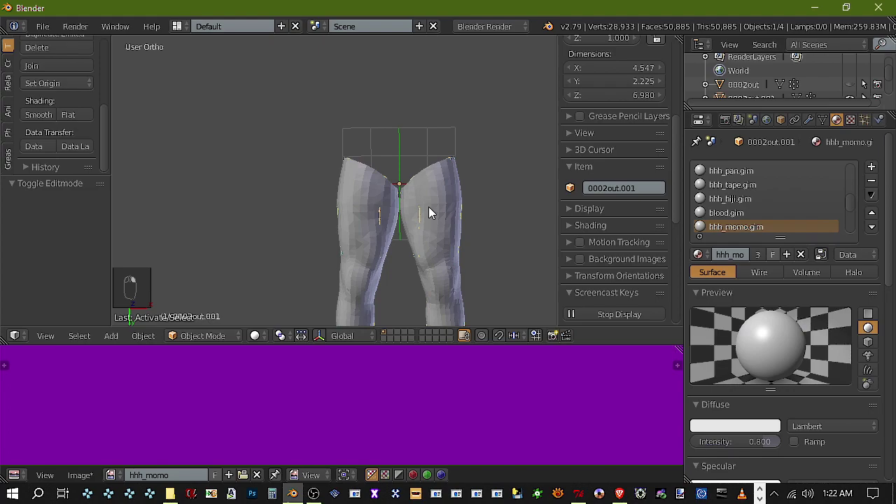
{"action": "key", "text": "a"}
{"action": "key", "text": "a"}
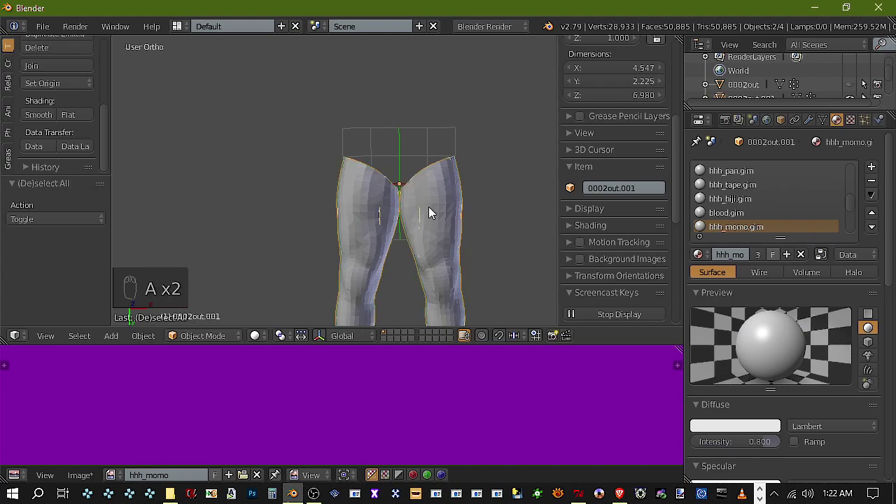
Bake the PC legs' textures onto 0002out.001's hhh_momo image using Textures mode with Selected to Active
{"action": "left_click", "coordinate": [726, 119]}
{"action": "left_click", "coordinate": [804, 365]}
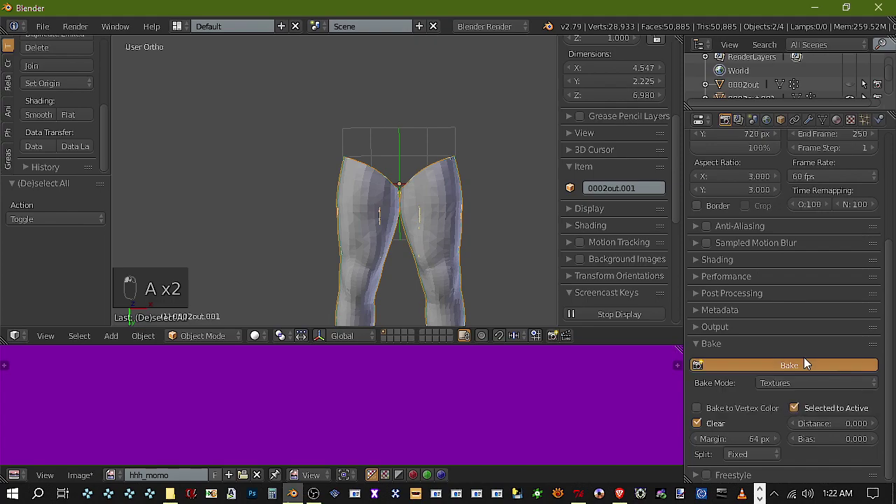
{"action": "scroll", "coordinate": [395, 408], "scroll_direction": "down", "scroll_amount": 7}
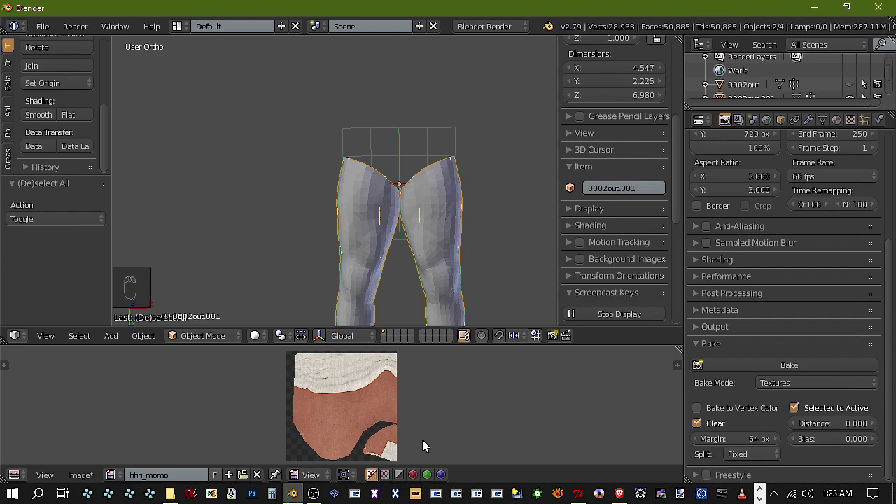
{"action": "scroll", "coordinate": [777, 78], "scroll_direction": "down", "scroll_amount": 3}
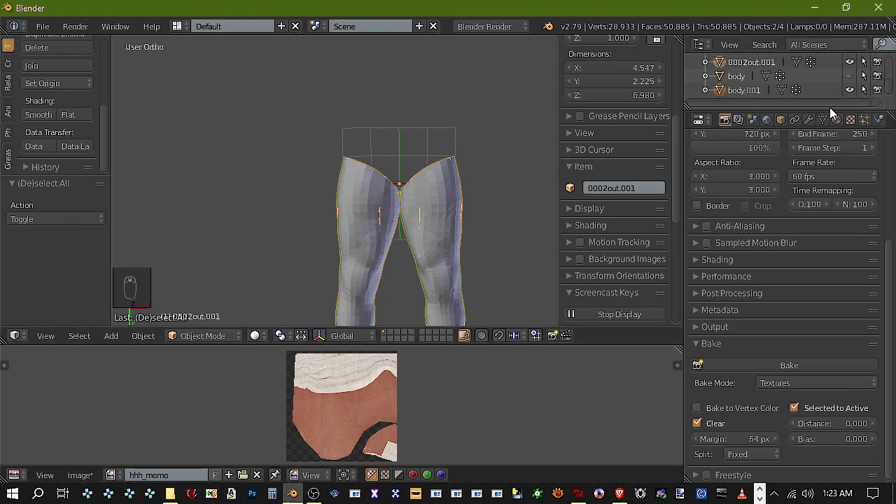
Hide body.001 and display the viewport in Texture shading
{"action": "left_click", "coordinate": [849, 90]}
{"action": "left_click", "coordinate": [256, 336]}
{"action": "left_click", "coordinate": [291, 274]}
Inspect the baked hhh_momo texture on the undersides and end caps of 0002out.001's legs for gaps and seams
{"action": "scroll", "coordinate": [374, 235], "scroll_direction": "down", "scroll_amount": 2}
{"action": "scroll", "coordinate": [403, 271], "scroll_direction": "up", "scroll_amount": 2}
{"action": "middle_click_drag", "start_coordinate": [404, 265], "coordinate": [408, 56]}
{"action": "middle_click_drag", "start_coordinate": [378, 53], "coordinate": [392, 35], "text": "ctrl"}
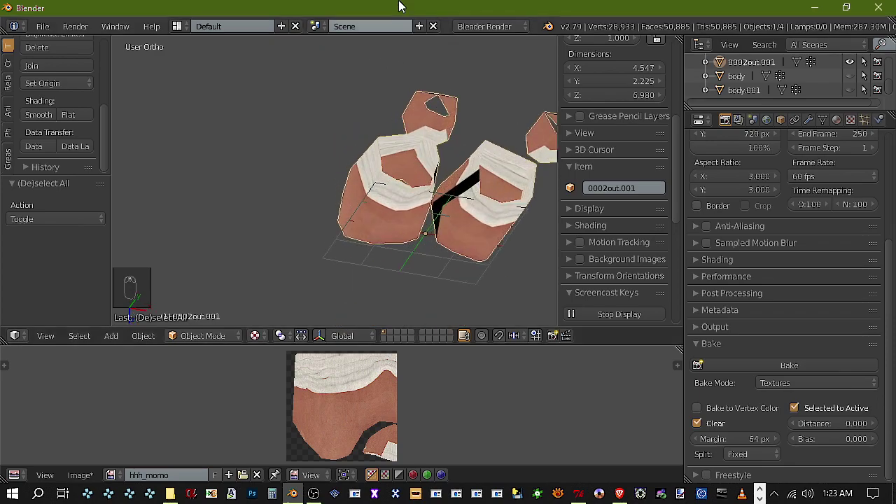
{"action": "middle_click_drag", "start_coordinate": [447, 87], "coordinate": [346, 125]}
{"action": "scroll", "coordinate": [392, 160], "scroll_direction": "up", "scroll_amount": 8}
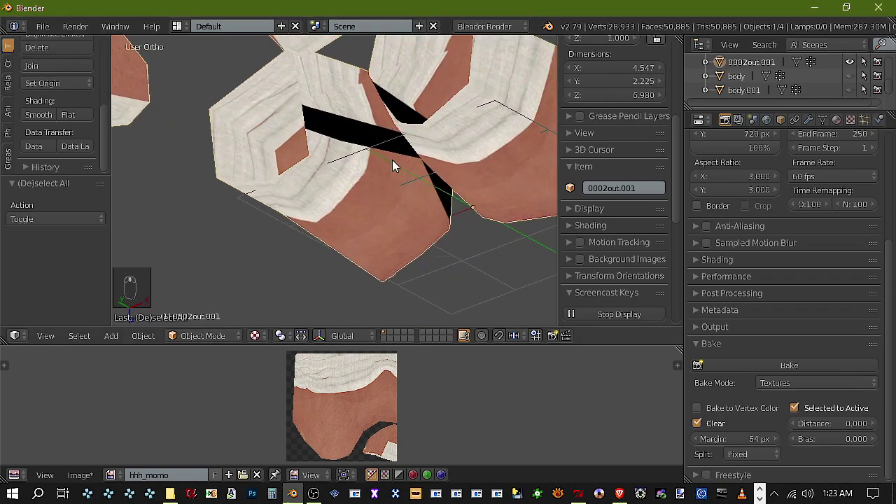
{"action": "scroll", "coordinate": [441, 176], "scroll_direction": "down", "scroll_amount": 10}
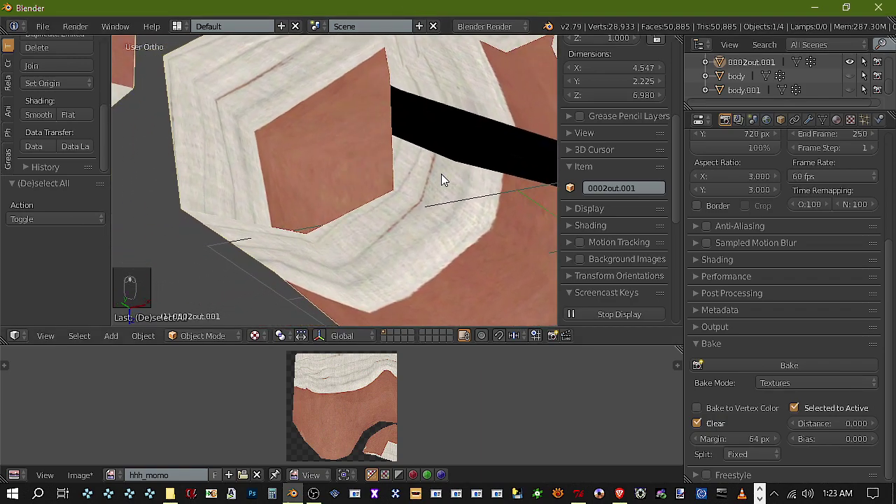
{"action": "scroll", "coordinate": [474, 178], "scroll_direction": "down", "scroll_amount": 3}
{"action": "middle_click_drag", "start_coordinate": [468, 179], "coordinate": [414, 175]}
{"action": "scroll", "coordinate": [415, 175], "scroll_direction": "up", "scroll_amount": 2}
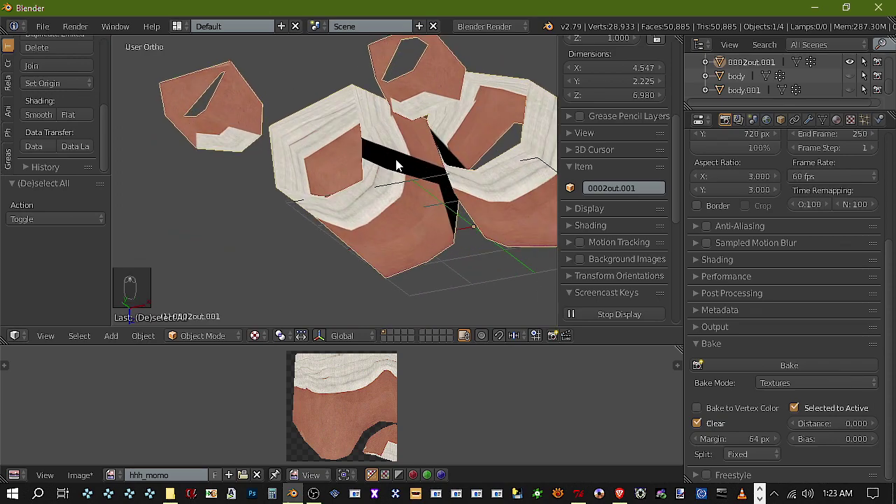
Set the bake margin to 24 px and look at the legs in the Bottom view
{"action": "left_click", "coordinate": [743, 441]}
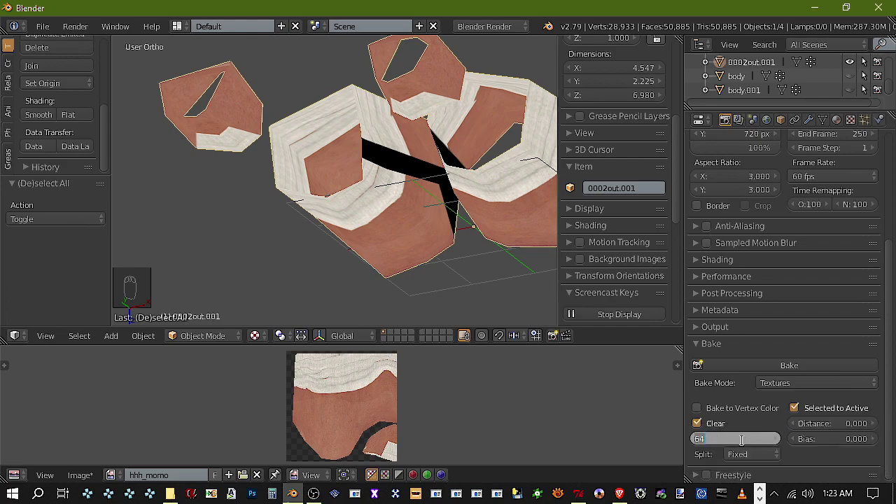
{"action": "type", "text": "2"}
{"action": "key", "text": "Return"}
{"action": "scroll", "coordinate": [369, 123], "scroll_direction": "down", "scroll_amount": 3}
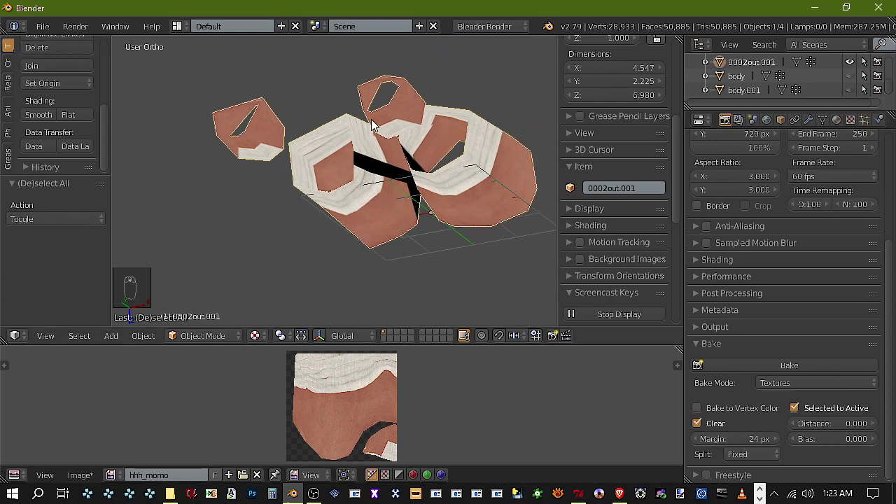
{"action": "left_click", "coordinate": [42, 336]}
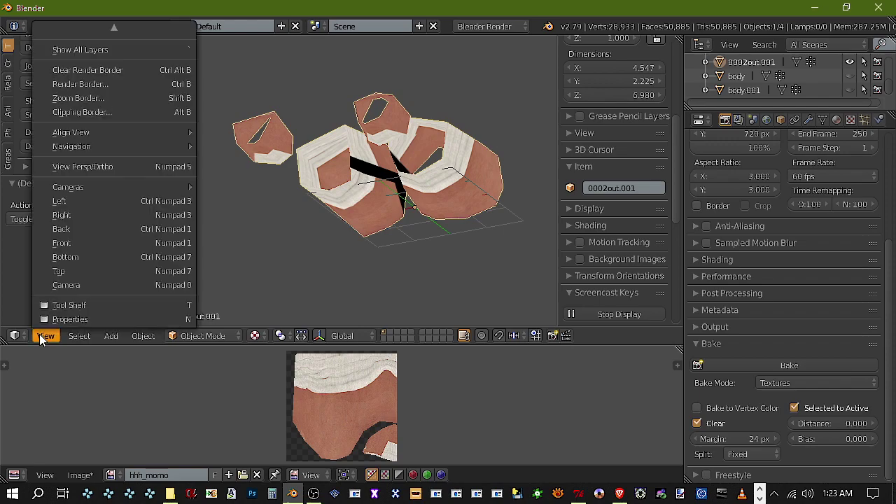
{"action": "left_click", "coordinate": [95, 255]}
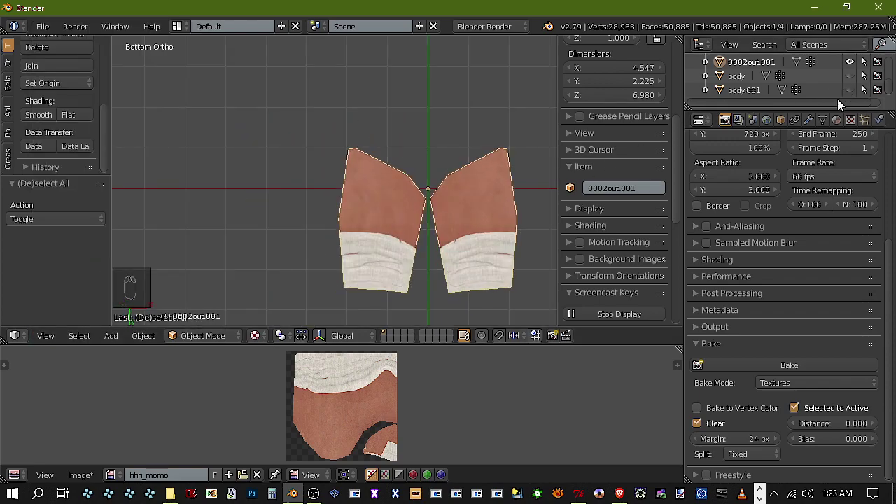
{"action": "left_click", "coordinate": [314, 494]}
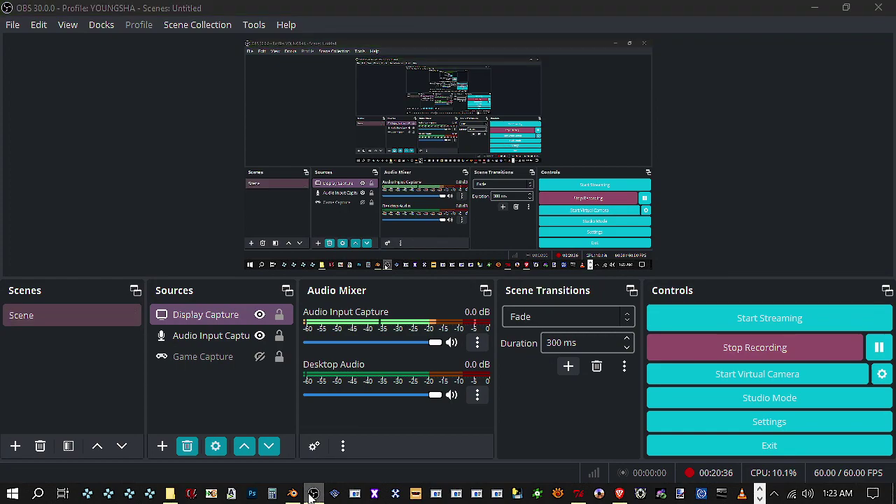
{"action": "left_click", "coordinate": [313, 495]}
Unhide body.001, select both leg objects with 0002out.001 active, and rebake the textures with the 24 px margin
{"action": "left_click", "coordinate": [850, 90]}
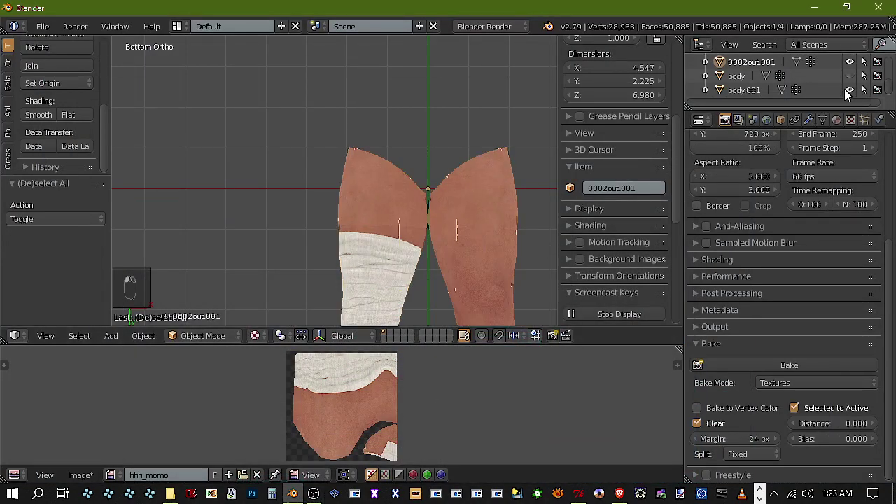
{"action": "right_click", "coordinate": [452, 250]}
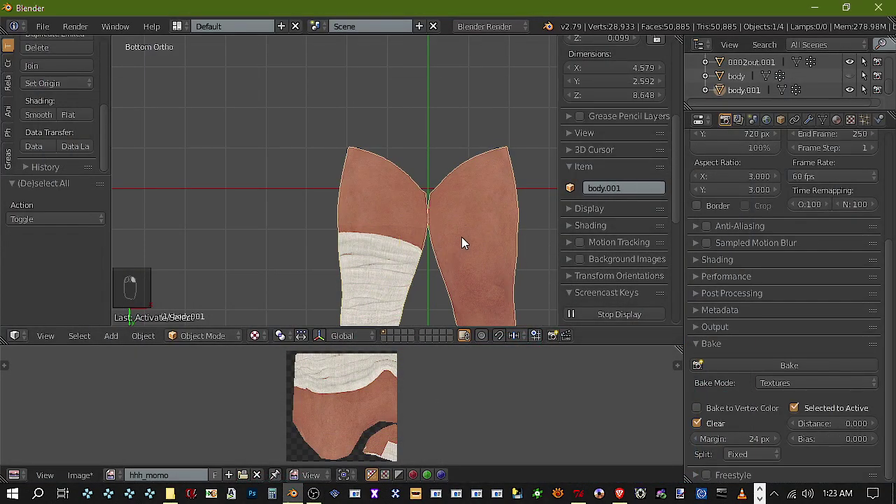
{"action": "key", "text": "a"}
{"action": "key", "text": "a"}
{"action": "key", "text": "a"}
{"action": "left_click", "coordinate": [779, 365]}
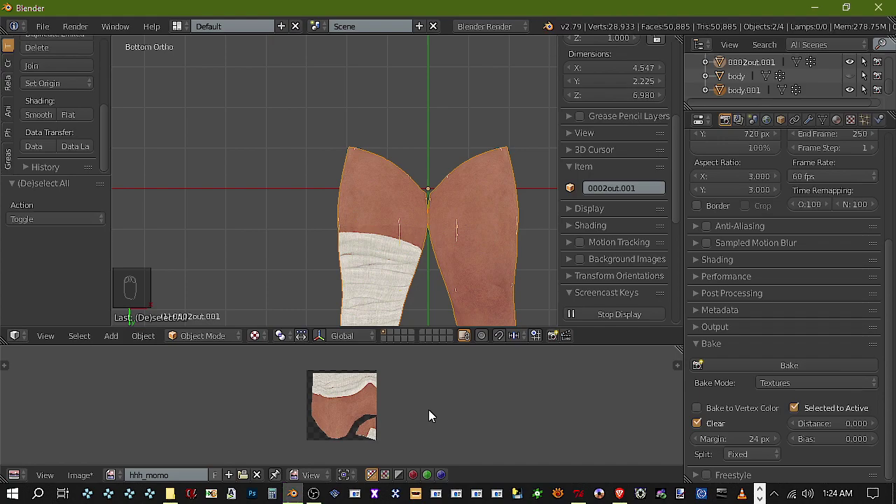
Isolate 0002out.001 by hiding body.001 and check the rebaked leg texture
{"action": "left_click", "coordinate": [849, 63]}
{"action": "mouse_move", "coordinate": [445, 205]}
{"action": "middle_mouse_down"}
{"action": "mouse_move", "coordinate": [342, 167]}
{"action": "mouse_move", "coordinate": [422, 184]}
{"action": "mouse_move", "coordinate": [448, 206]}
{"action": "middle_mouse_up"}
{"action": "left_click", "coordinate": [850, 90]}
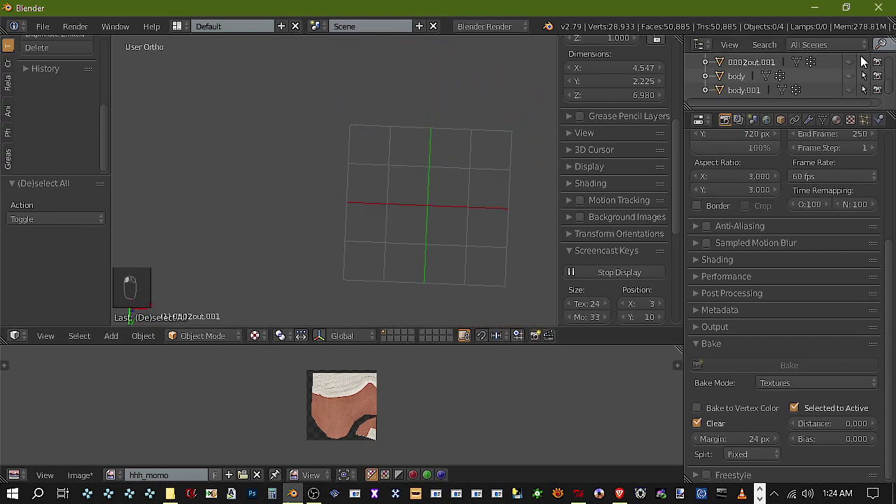
{"action": "left_click", "coordinate": [850, 62]}
{"action": "middle_click_drag", "start_coordinate": [394, 202], "coordinate": [396, 244]}
Create a new blank 256 x 256 px image named hhh_momo
{"action": "left_click", "coordinate": [83, 475]}
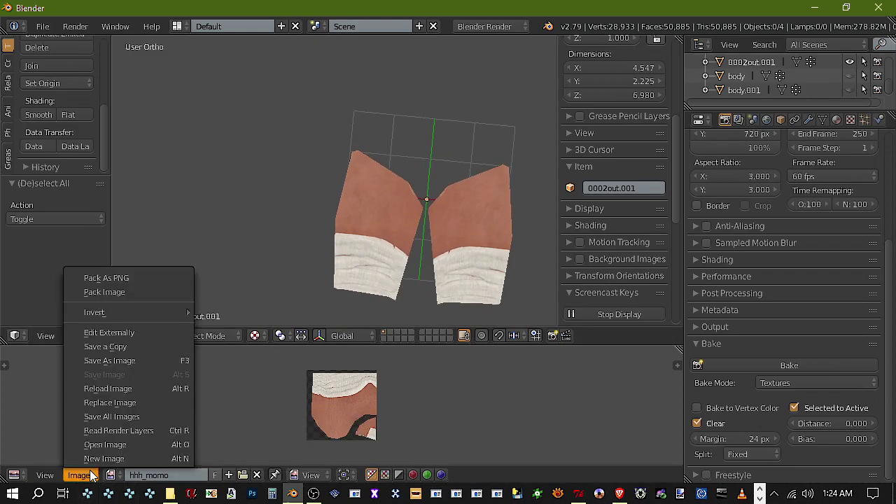
{"action": "left_click", "coordinate": [103, 458]}
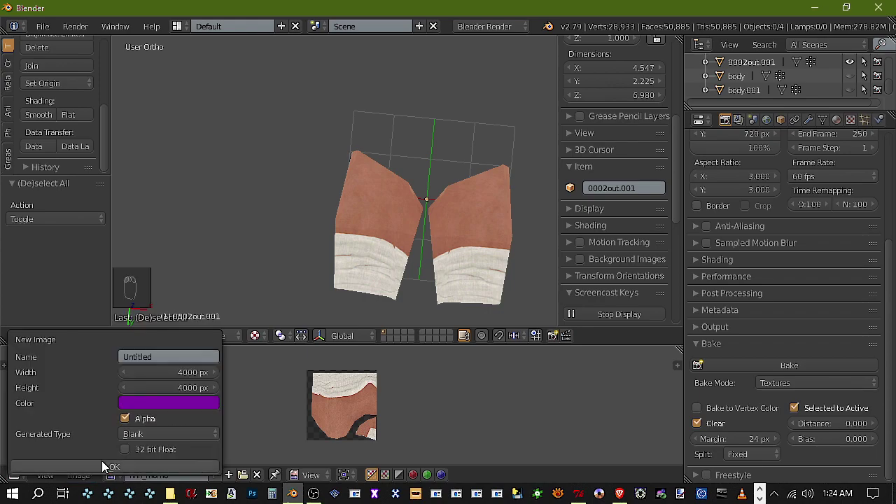
{"action": "left_click", "coordinate": [174, 356]}
{"action": "type", "text": "hh"}
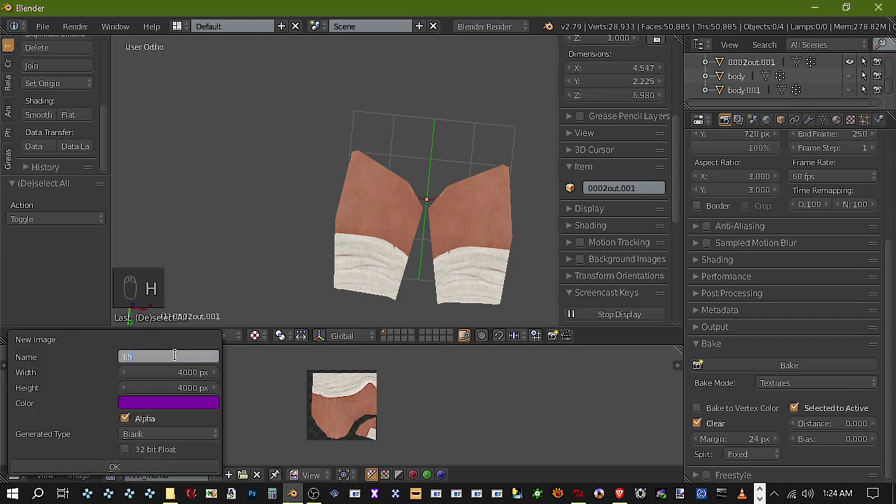
{"action": "type", "text": "h_momo"}
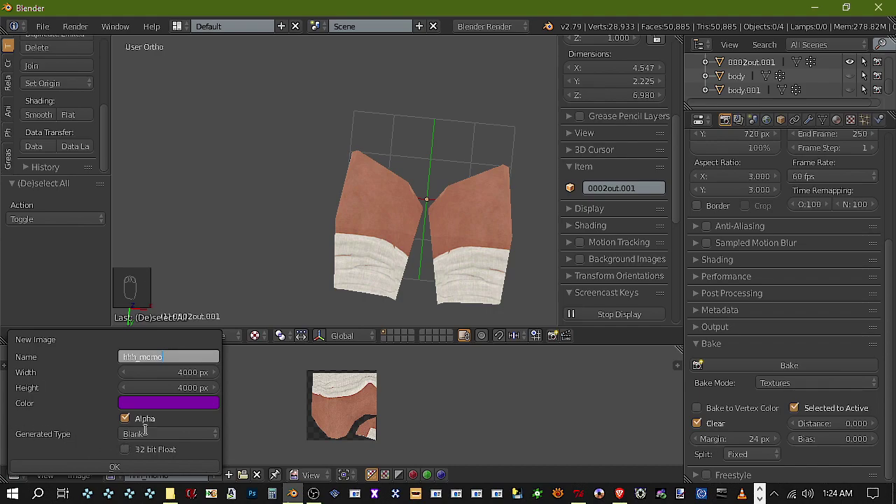
{"action": "left_click", "coordinate": [174, 373]}
{"action": "type", "text": "256"}
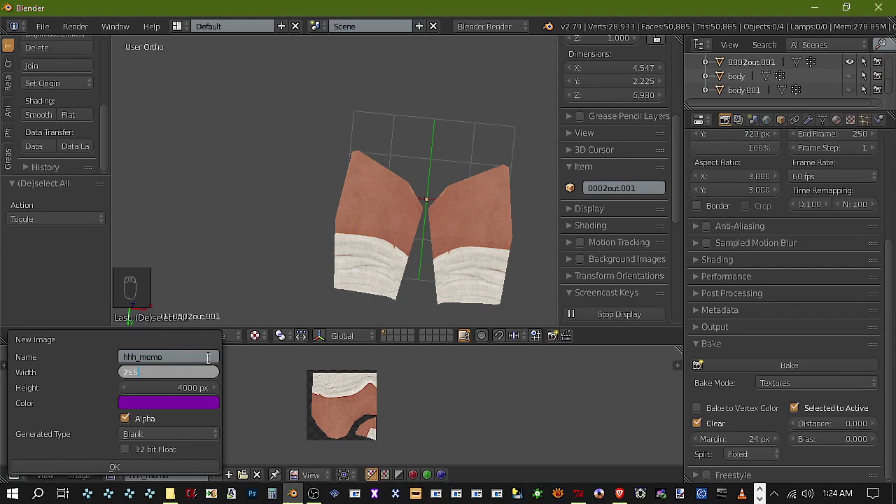
{"action": "left_click", "coordinate": [176, 383]}
{"action": "type", "text": "256"}
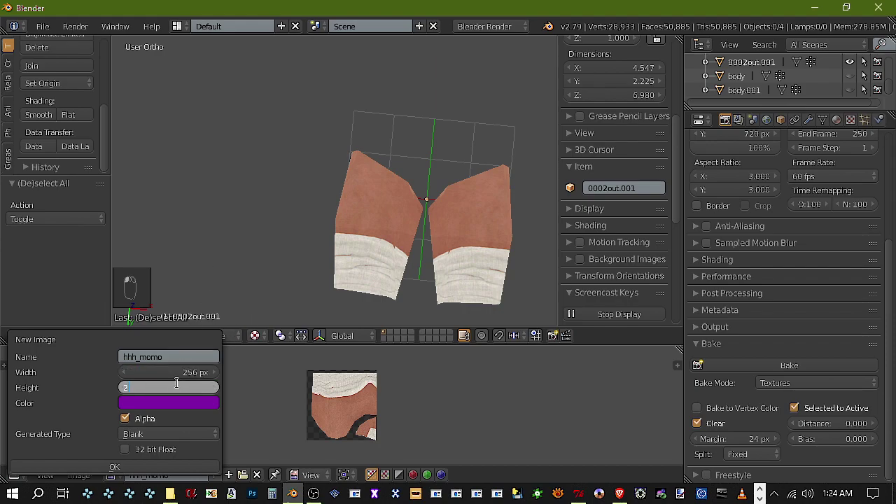
{"action": "key", "text": "Return"}
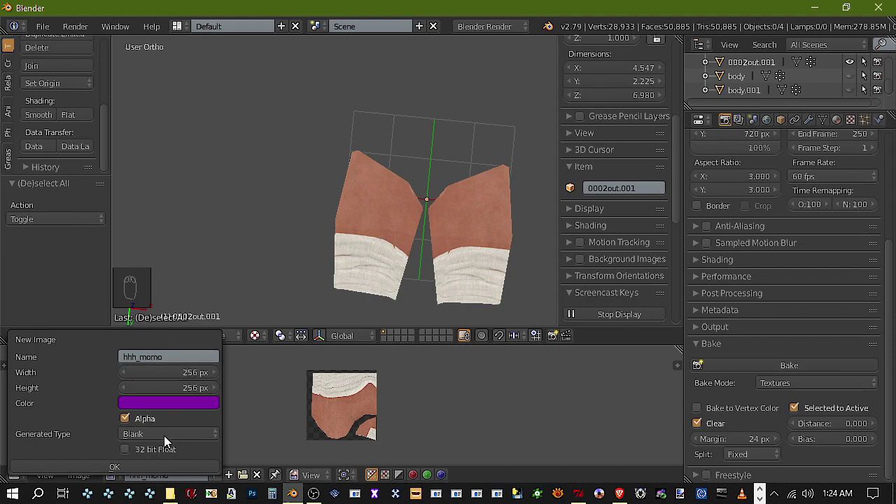
{"action": "left_click", "coordinate": [154, 465]}
{"action": "left_click", "coordinate": [222, 340]}
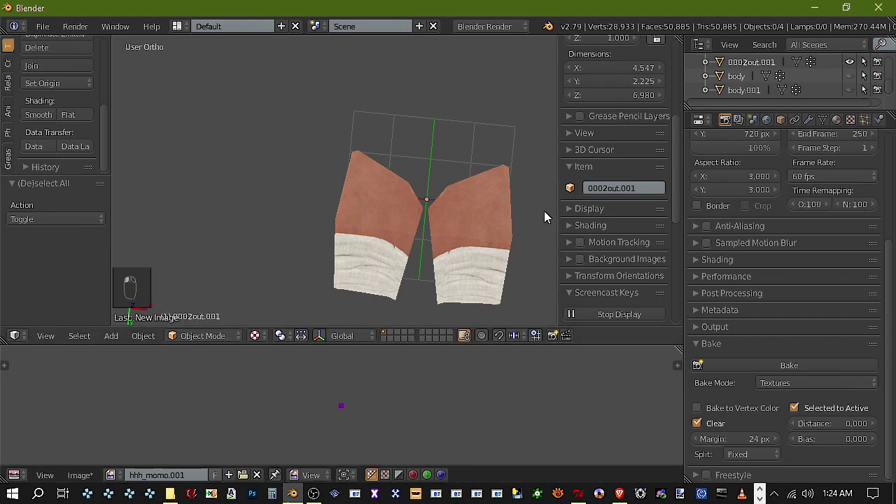
Show body.001 again, select both leg objects with 0002out.001 active, and bake the PC leg textures once more
{"action": "left_click", "coordinate": [849, 90]}
{"action": "right_click", "coordinate": [479, 221]}
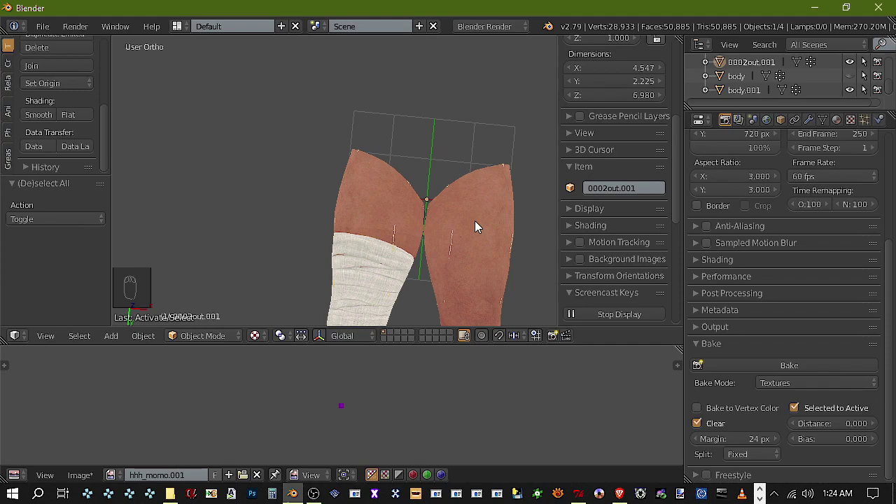
{"action": "key", "text": "a"}
{"action": "key", "text": "a"}
{"action": "key", "text": "a"}
{"action": "left_click", "coordinate": [830, 368]}
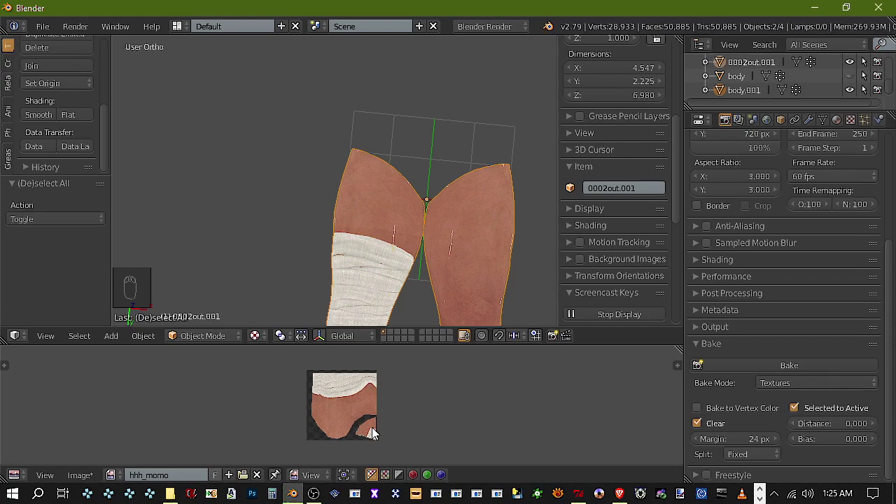
Hide body.001 and put 0002out.001 in Edit Mode to examine its UV layout over the hhh_momo image
{"action": "left_click", "coordinate": [850, 89]}
{"action": "middle_click_drag", "start_coordinate": [486, 222], "coordinate": [424, 133]}
{"action": "left_click", "coordinate": [203, 336]}
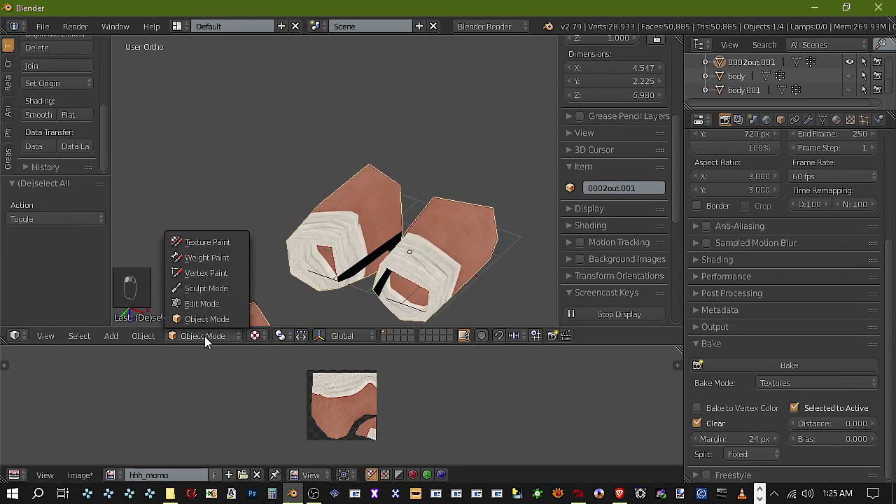
{"action": "left_click", "coordinate": [202, 304]}
{"action": "scroll", "coordinate": [416, 400], "scroll_direction": "up", "scroll_amount": 4}
{"action": "scroll", "coordinate": [399, 401], "scroll_direction": "down", "scroll_amount": 2}
{"action": "scroll", "coordinate": [324, 414], "scroll_direction": "up", "scroll_amount": 2}
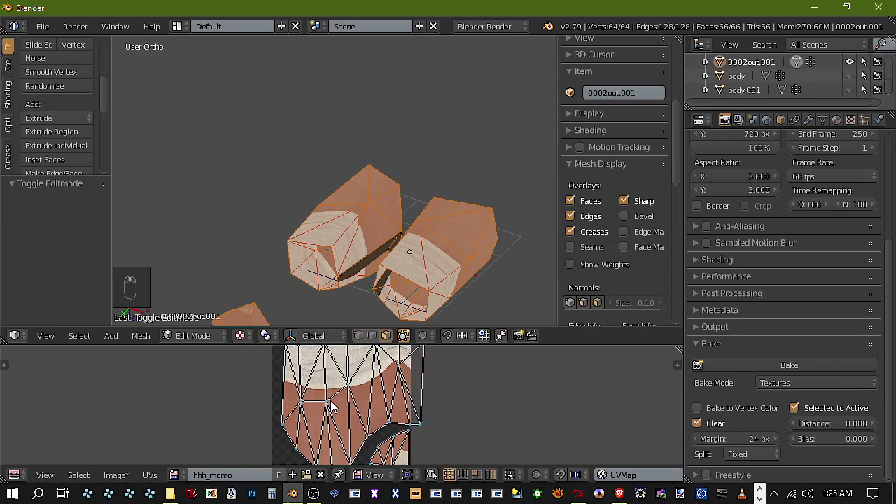
{"action": "scroll", "coordinate": [366, 411], "scroll_direction": "up", "scroll_amount": 4}
{"action": "scroll", "coordinate": [378, 399], "scroll_direction": "down", "scroll_amount": 6}
{"action": "middle_click_drag", "start_coordinate": [412, 265], "coordinate": [442, 94]}
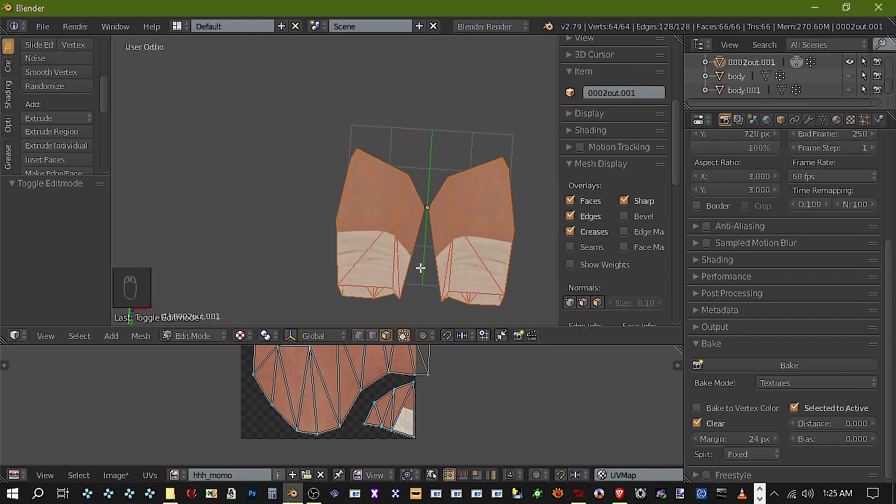
{"action": "middle_click_drag", "start_coordinate": [416, 282], "coordinate": [427, 315]}
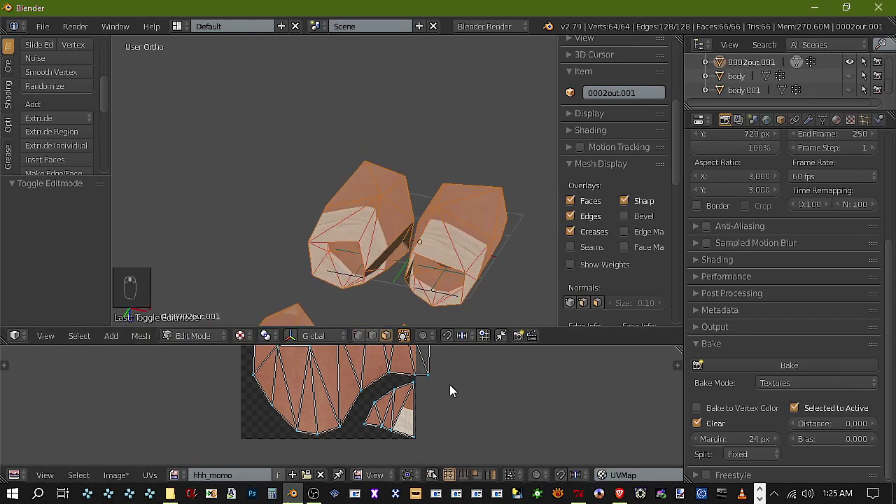
Select all of 0002out.001's UVs and shift them about 192 px along X
{"action": "key", "text": "a"}
{"action": "key", "text": "g"}
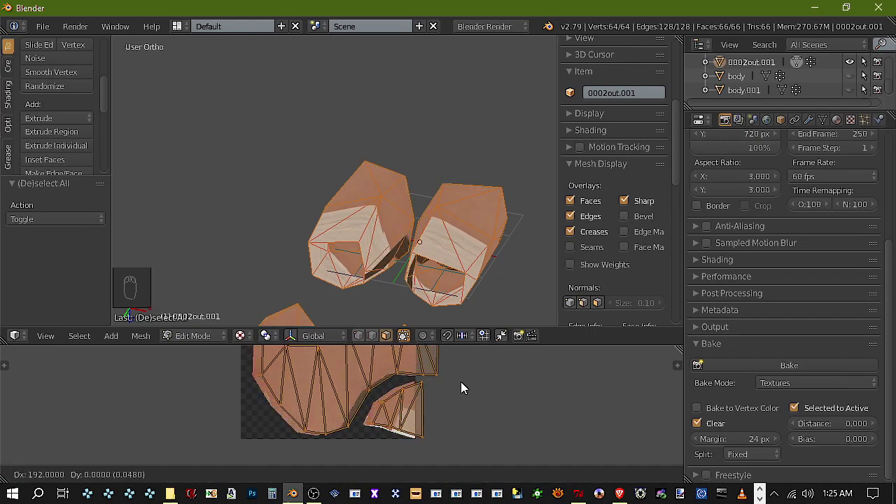
{"action": "left_click", "coordinate": [461, 382]}
{"action": "scroll", "coordinate": [448, 389], "scroll_direction": "up", "scroll_amount": 3}
{"action": "scroll", "coordinate": [446, 389], "scroll_direction": "down", "scroll_amount": 2}
{"action": "middle_click_drag", "start_coordinate": [442, 387], "coordinate": [437, 363]}
{"action": "scroll", "coordinate": [437, 358], "scroll_direction": "up", "scroll_amount": 3}
{"action": "scroll", "coordinate": [437, 358], "scroll_direction": "down", "scroll_amount": 1}
{"action": "scroll", "coordinate": [437, 363], "scroll_direction": "down", "scroll_amount": 1}
{"action": "middle_click_drag", "start_coordinate": [390, 201], "coordinate": [425, 259]}
{"action": "scroll", "coordinate": [217, 382], "scroll_direction": "down", "scroll_amount": 3}
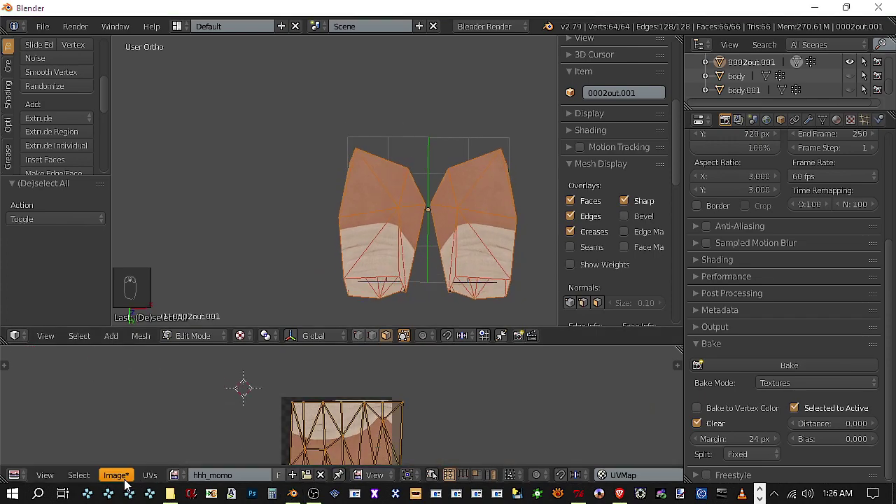
Create another blank image with the default name for the leg UVs and return 0002out.001 to Object Mode
{"action": "left_click", "coordinate": [117, 475]}
{"action": "left_click", "coordinate": [144, 459]}
{"action": "left_click", "coordinate": [166, 462]}
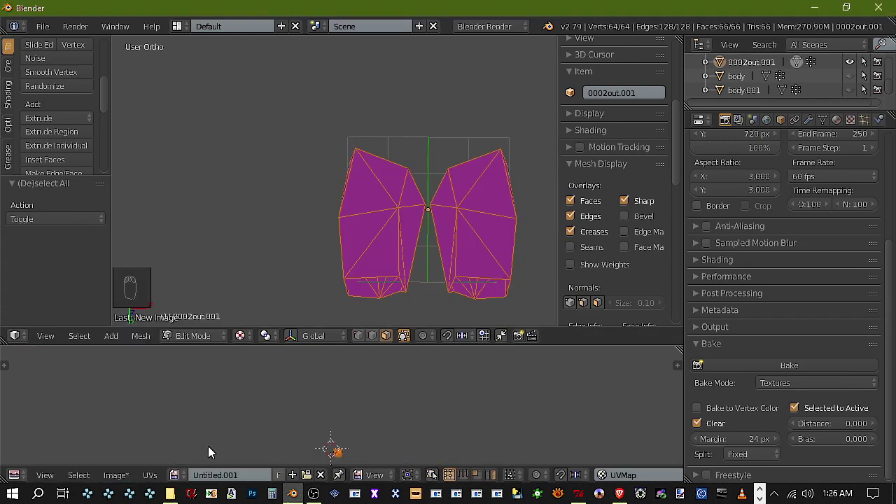
{"action": "left_click", "coordinate": [213, 335]}
{"action": "left_click", "coordinate": [222, 322]}
Unhide body.001, select both leg objects with 0002out.001 active, and bake the leg textures onto the Untitled.001 image
{"action": "left_click", "coordinate": [850, 90]}
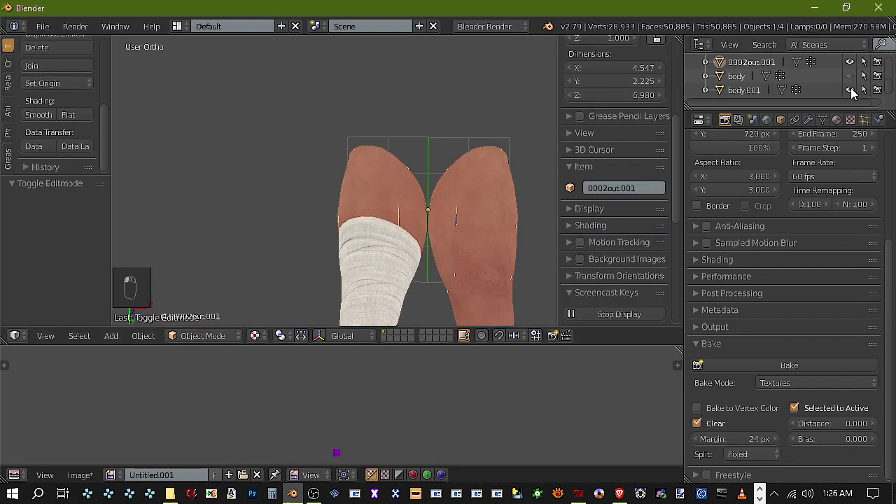
{"action": "key", "text": "a"}
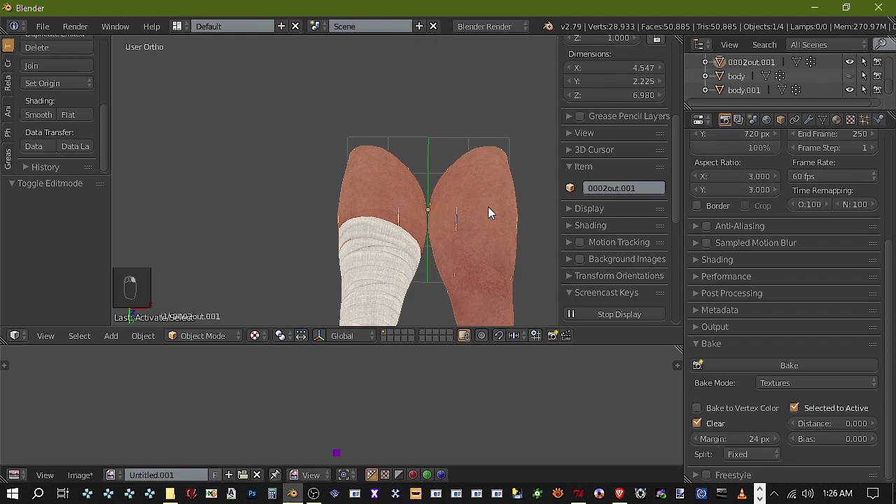
{"action": "key", "text": "a"}
{"action": "key", "text": "a"}
{"action": "left_click", "coordinate": [790, 365]}
{"action": "scroll", "coordinate": [377, 427], "scroll_direction": "up", "scroll_amount": 2}
{"action": "mouse_move", "coordinate": [377, 427]}
{"action": "middle_mouse_down"}
{"action": "mouse_move", "coordinate": [380, 460]}
{"action": "mouse_move", "coordinate": [385, 422]}
{"action": "middle_mouse_up"}
{"action": "scroll", "coordinate": [383, 427], "scroll_direction": "up", "scroll_amount": 4}
{"action": "scroll", "coordinate": [388, 422], "scroll_direction": "up", "scroll_amount": 5}
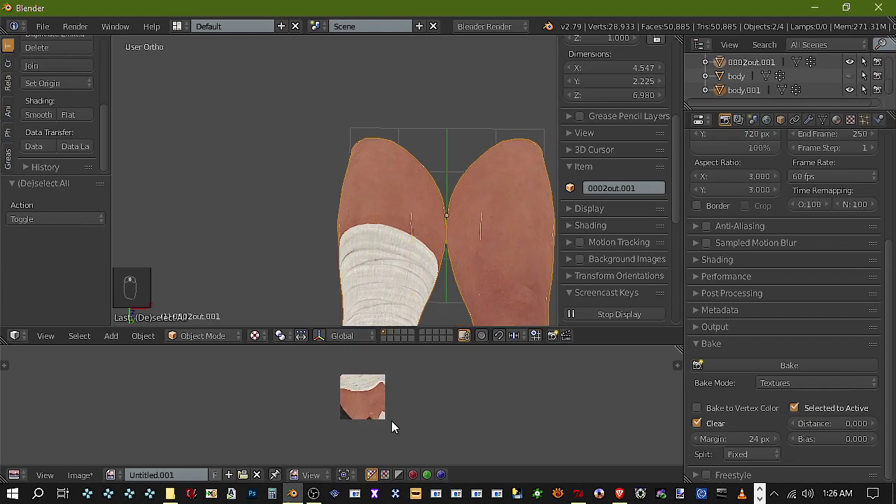
{"action": "scroll", "coordinate": [403, 408], "scroll_direction": "down", "scroll_amount": 4}
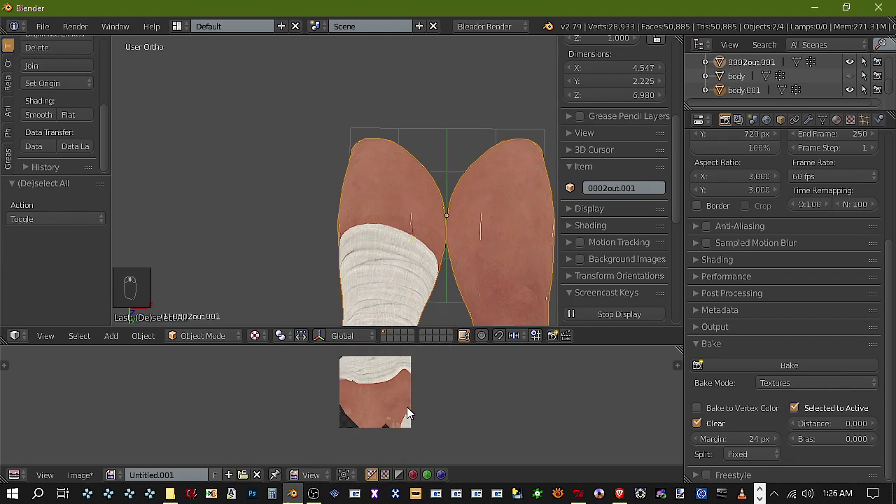
Hide body.001 and check the newly baked Untitled.001 texture on the PSP legs
{"action": "left_click", "coordinate": [850, 90]}
{"action": "middle_click_drag", "start_coordinate": [351, 265], "coordinate": [367, 286]}
{"action": "scroll", "coordinate": [421, 247], "scroll_direction": "down", "scroll_amount": 4}
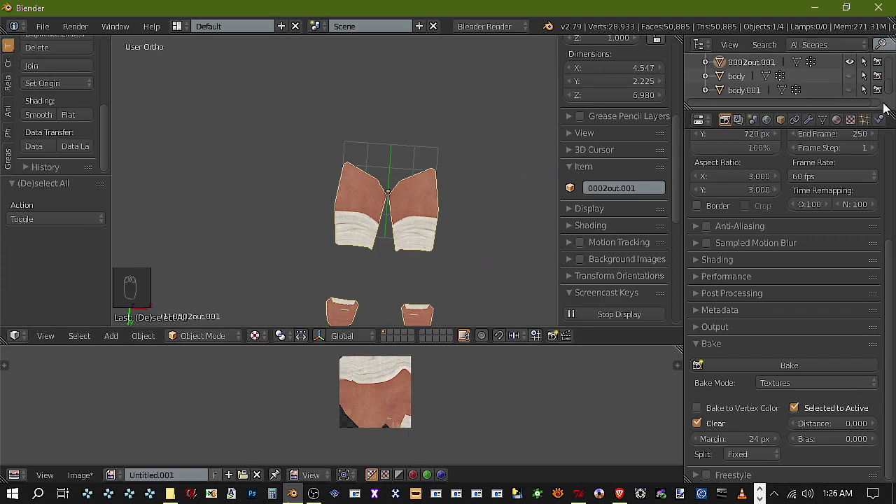
Show body.001 in place of 0002out.001 and mirror the leg object along the global X axis
{"action": "left_click", "coordinate": [850, 90]}
{"action": "right_click", "coordinate": [446, 216]}
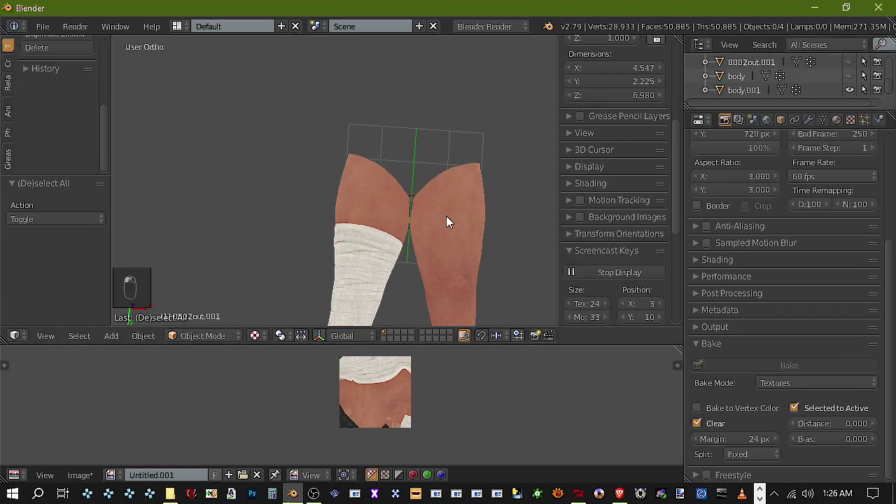
{"action": "scroll", "coordinate": [72, 119], "scroll_direction": "up", "scroll_amount": 5}
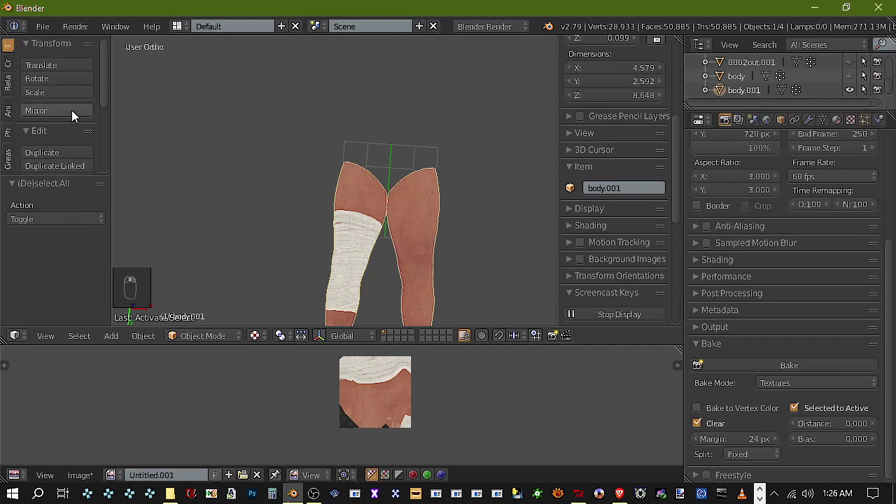
{"action": "left_click", "coordinate": [59, 93]}
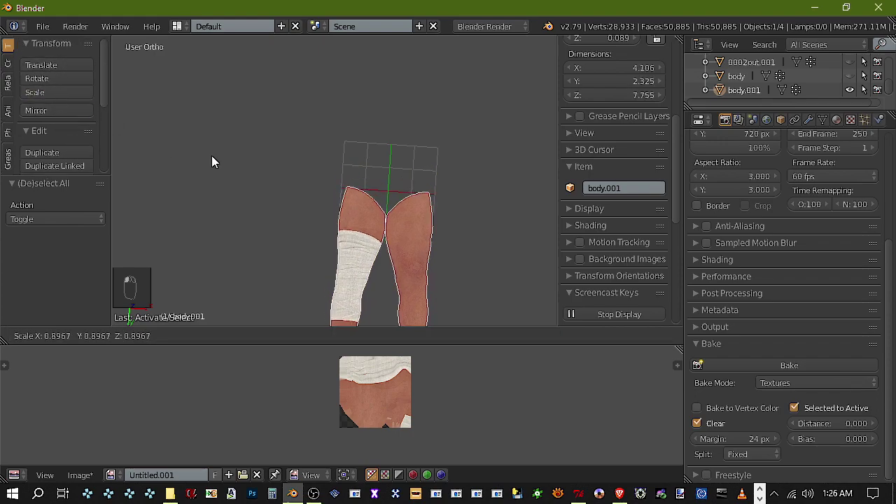
{"action": "right_click", "coordinate": [327, 167]}
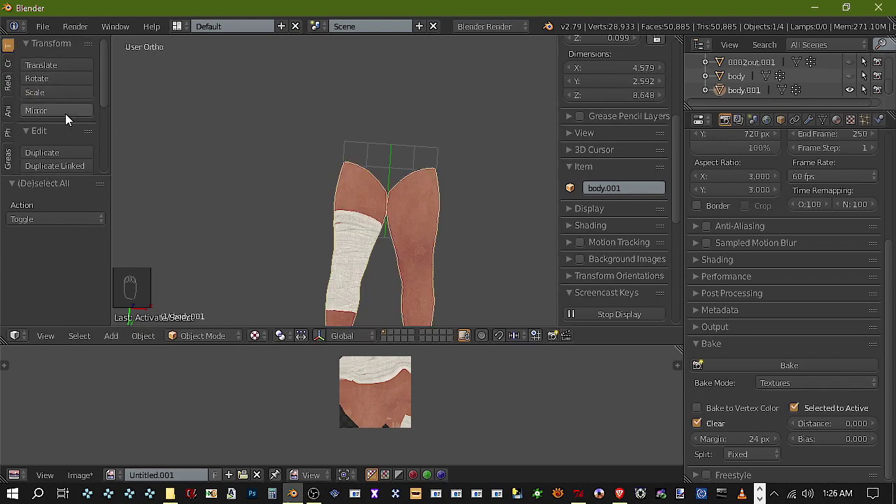
{"action": "left_click", "coordinate": [65, 114]}
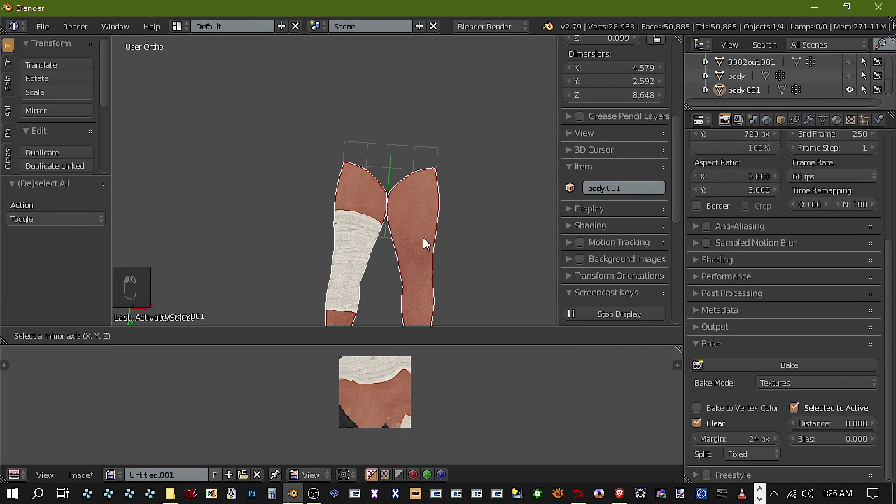
{"action": "key", "text": "x"}
{"action": "key", "text": "x"}
{"action": "key", "text": "x"}
{"action": "key", "text": "x"}
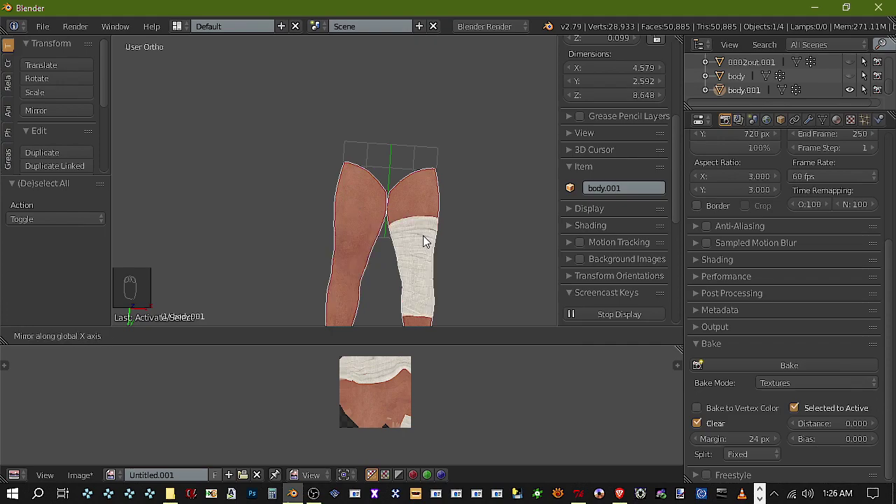
Mirror the body.001 legs along the global X axis
{"action": "left_click", "coordinate": [423, 235]}
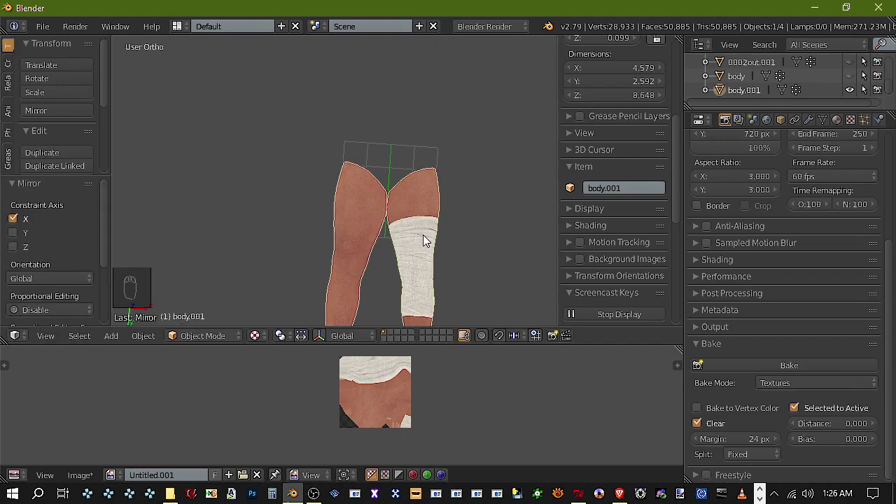
{"action": "scroll", "coordinate": [423, 235], "scroll_direction": "up", "scroll_amount": 3}
{"action": "scroll", "coordinate": [425, 238], "scroll_direction": "down", "scroll_amount": 4}
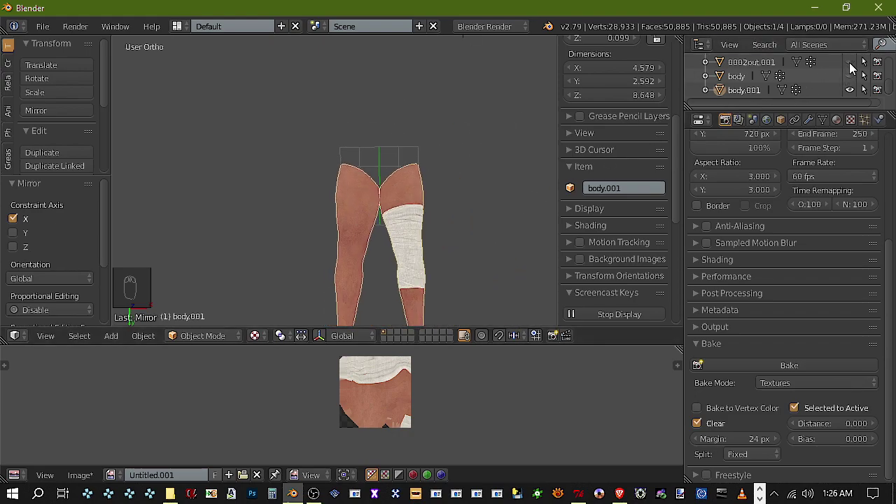
Unhide 0002out.001, make it the active object with everything visible selected, and bake the textures from body.001 onto it
{"action": "right_click", "coordinate": [411, 220]}
{"action": "right_click", "coordinate": [411, 220]}
{"action": "right_click", "coordinate": [410, 220]}
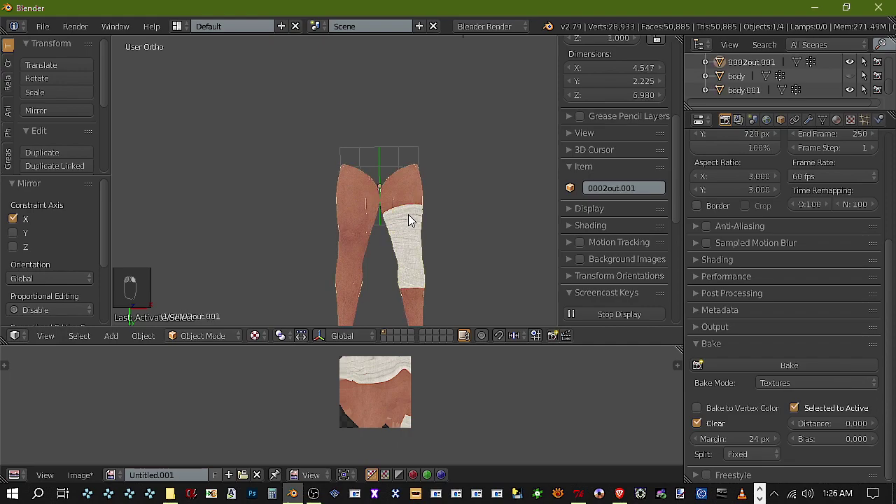
{"action": "key", "text": "a"}
{"action": "key", "text": "a"}
{"action": "key", "text": "a"}
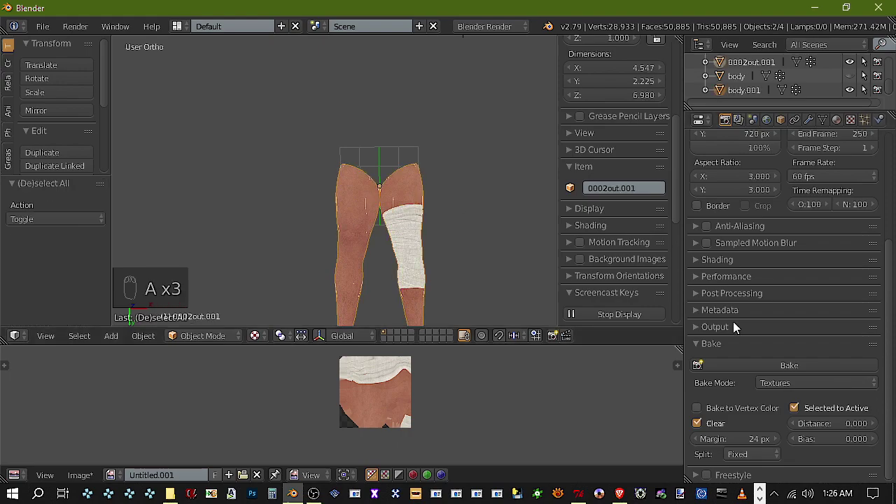
{"action": "left_click", "coordinate": [779, 361]}
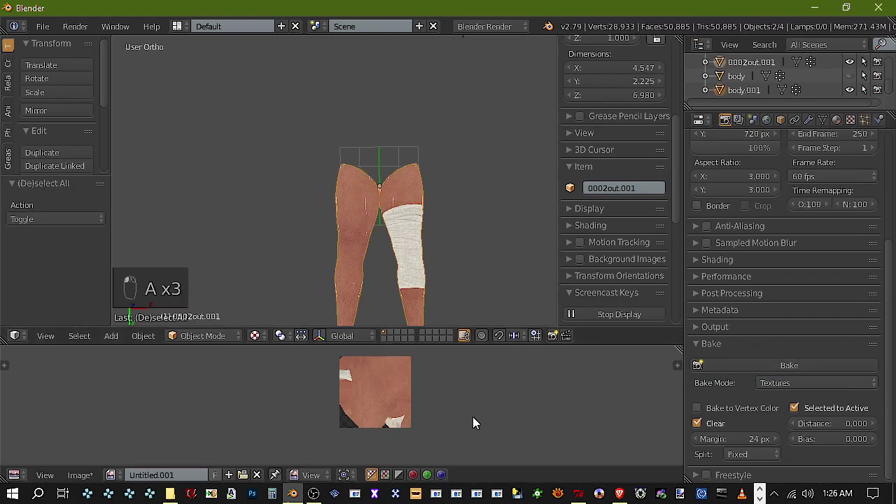
Hide body.001 temporarily to inspect the baked texture on 0002out.001
{"action": "left_click", "coordinate": [849, 89]}
{"action": "scroll", "coordinate": [389, 244], "scroll_direction": "up", "scroll_amount": 3}
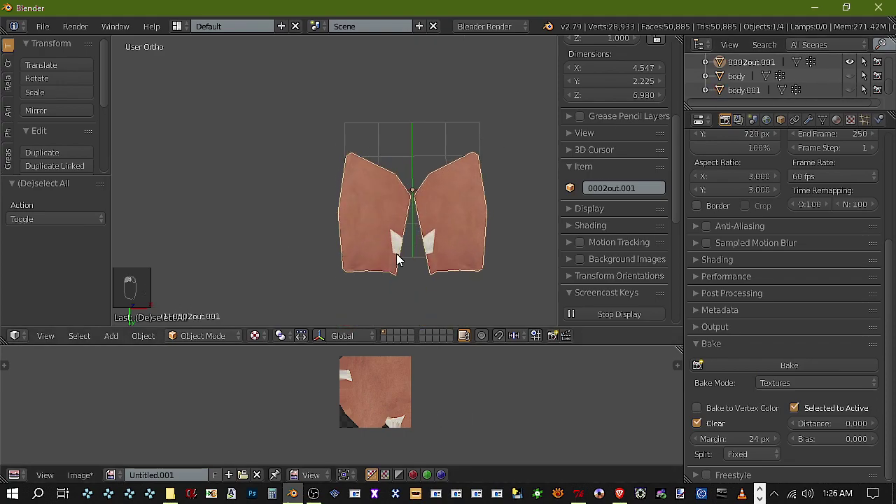
{"action": "scroll", "coordinate": [397, 261], "scroll_direction": "down", "scroll_amount": 2}
{"action": "left_click", "coordinate": [849, 90]}
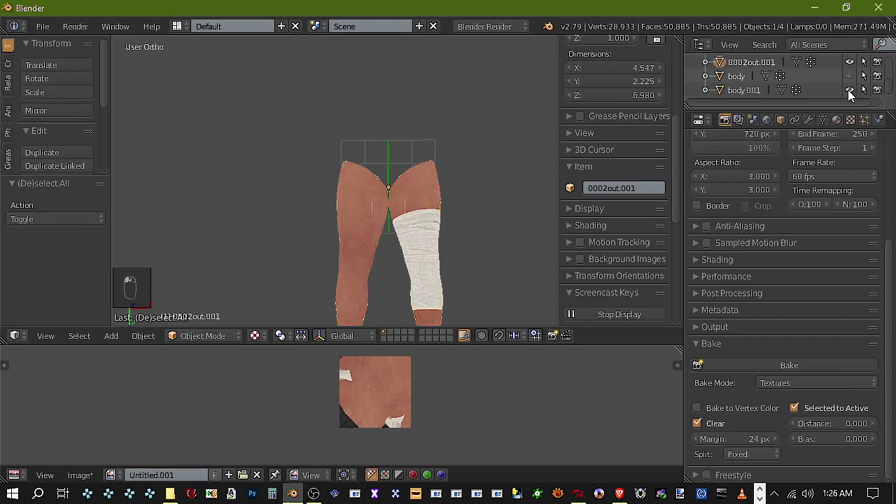
Hide 0002out.001, examine the body.001 mesh in Edit Mode, and return to Object Mode
{"action": "left_click", "coordinate": [850, 62]}
{"action": "right_click", "coordinate": [393, 269]}
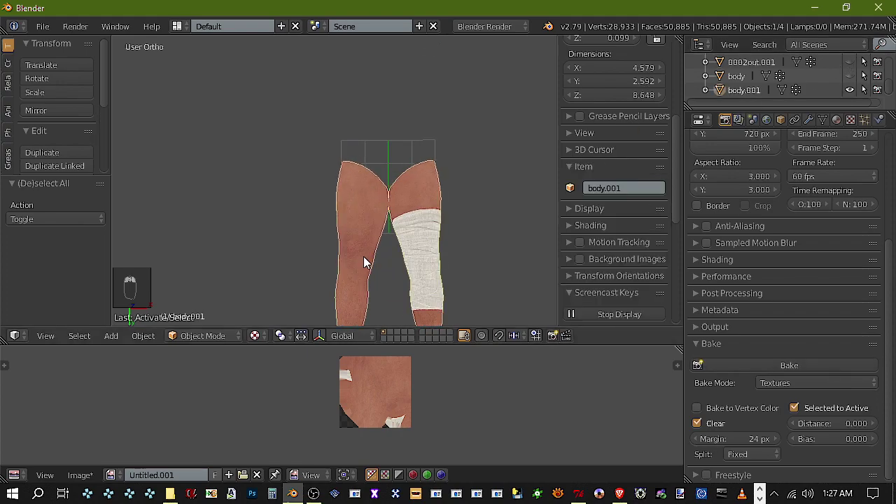
{"action": "left_click", "coordinate": [223, 334]}
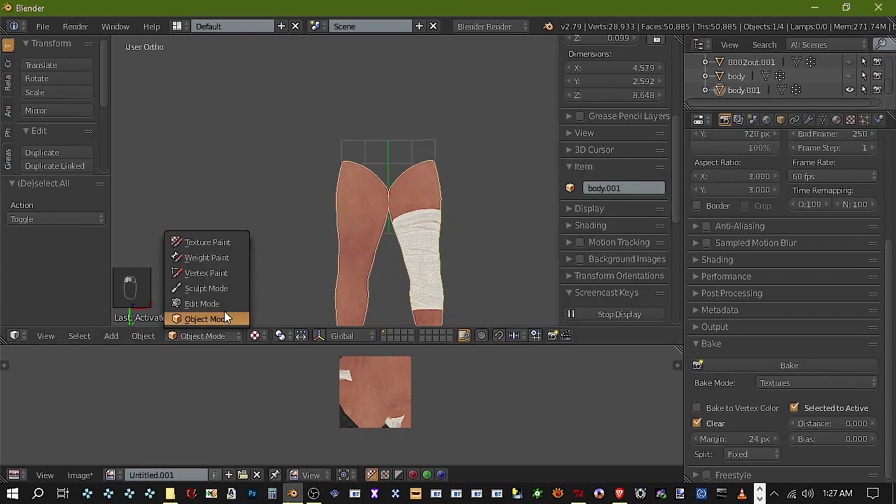
{"action": "left_click", "coordinate": [210, 302]}
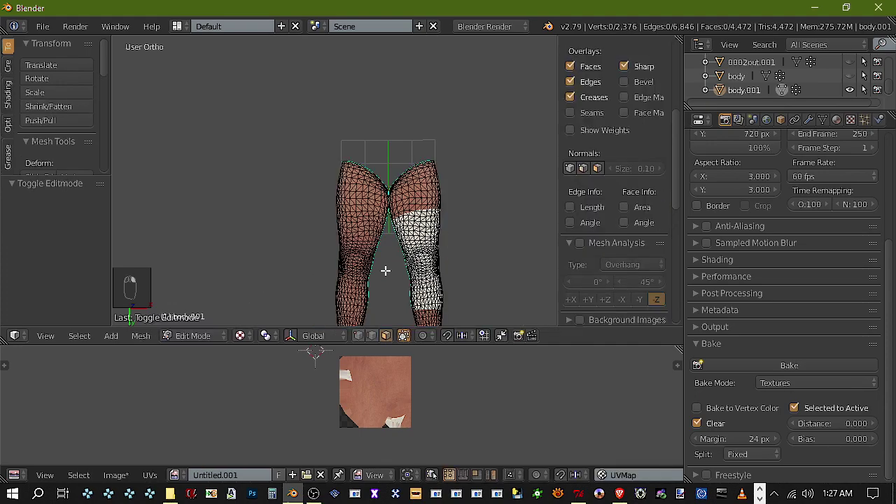
{"action": "left_click", "coordinate": [201, 331]}
{"action": "left_click", "coordinate": [221, 307]}
{"action": "left_click", "coordinate": [209, 330]}
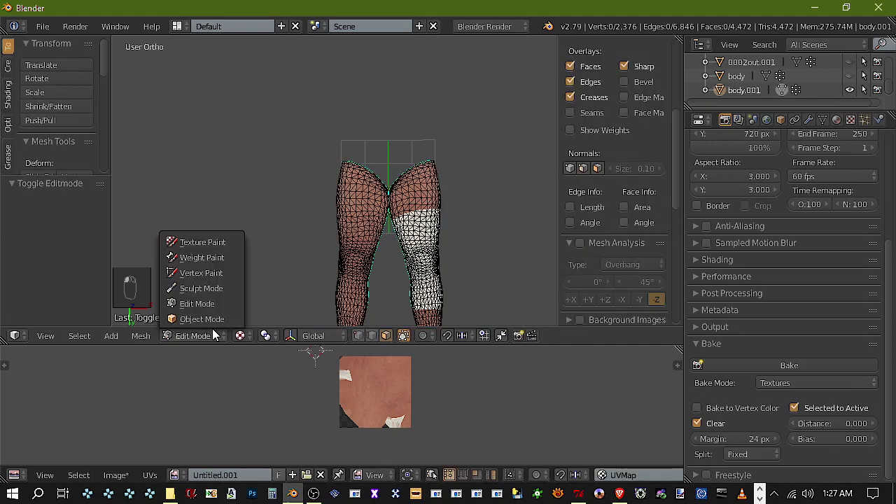
{"action": "left_click", "coordinate": [208, 320]}
Unhide 0002out.001 and compare its shape with body.001 in wireframe and solid shading
{"action": "left_click", "coordinate": [848, 76]}
{"action": "left_click", "coordinate": [849, 76]}
{"action": "left_click", "coordinate": [849, 76]}
{"action": "left_click", "coordinate": [850, 75]}
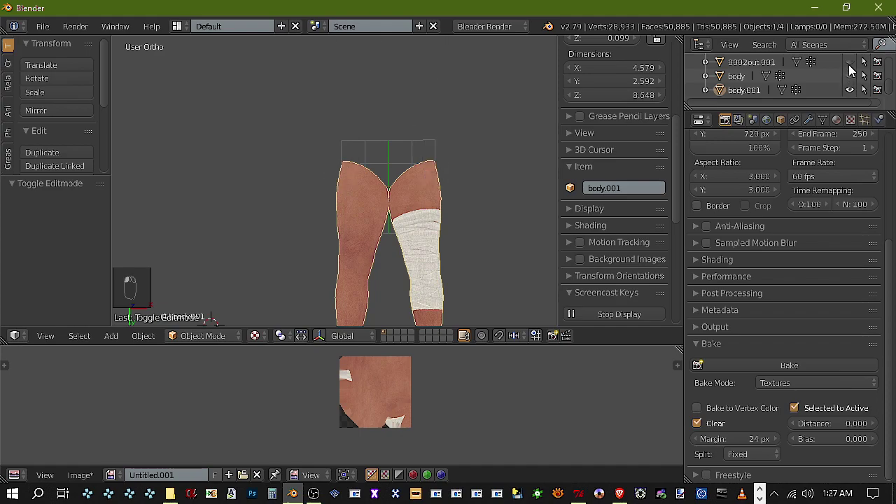
{"action": "scroll", "coordinate": [413, 238], "scroll_direction": "up", "scroll_amount": 2}
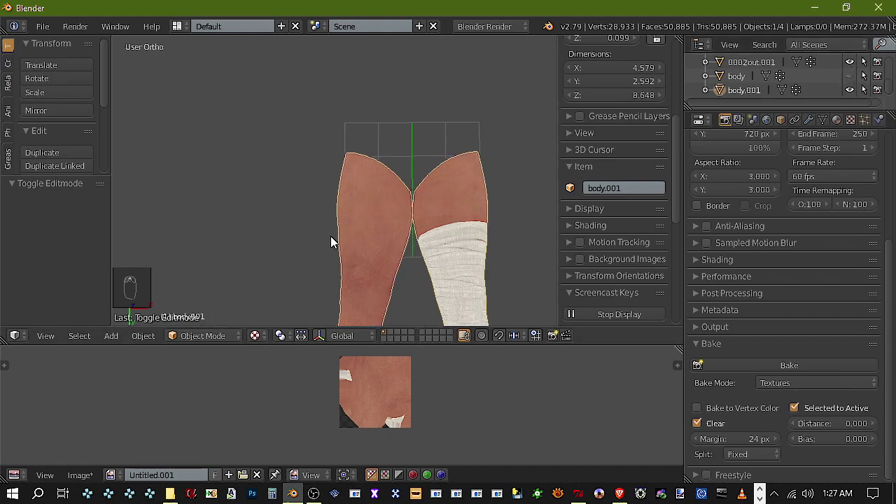
{"action": "key", "text": "z"}
{"action": "key", "text": "z"}
{"action": "key", "text": "z"}
{"action": "scroll", "coordinate": [337, 230], "scroll_direction": "down", "scroll_amount": 3}
{"action": "key", "text": "z"}
{"action": "right_click", "coordinate": [354, 231]}
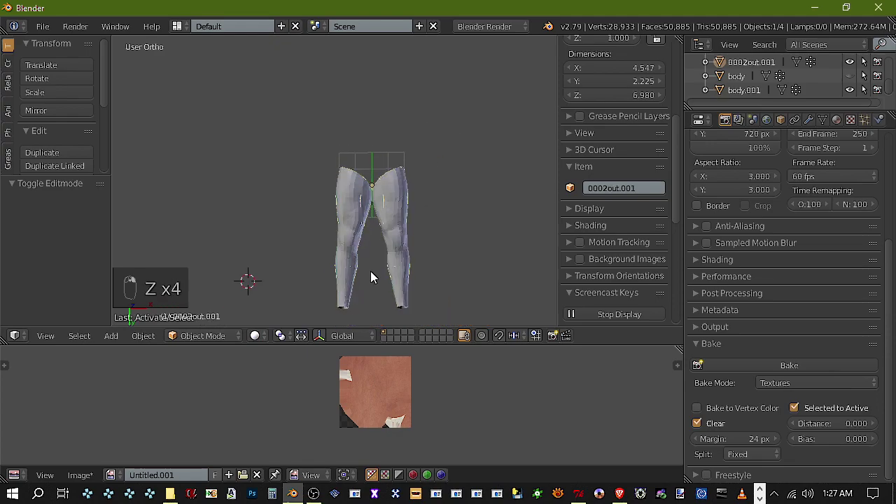
Hide body.001 and switch the viewport shading to Texture to examine the bake on 0002out.001
{"action": "left_click", "coordinate": [851, 89]}
{"action": "left_click", "coordinate": [259, 336]}
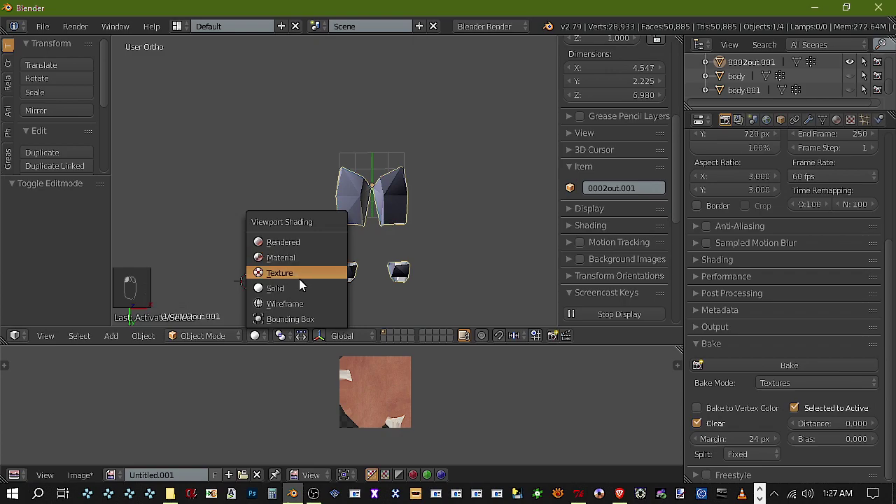
{"action": "left_click", "coordinate": [299, 276]}
{"action": "scroll", "coordinate": [386, 279], "scroll_direction": "up", "scroll_amount": 4}
{"action": "scroll", "coordinate": [387, 282], "scroll_direction": "down", "scroll_amount": 3}
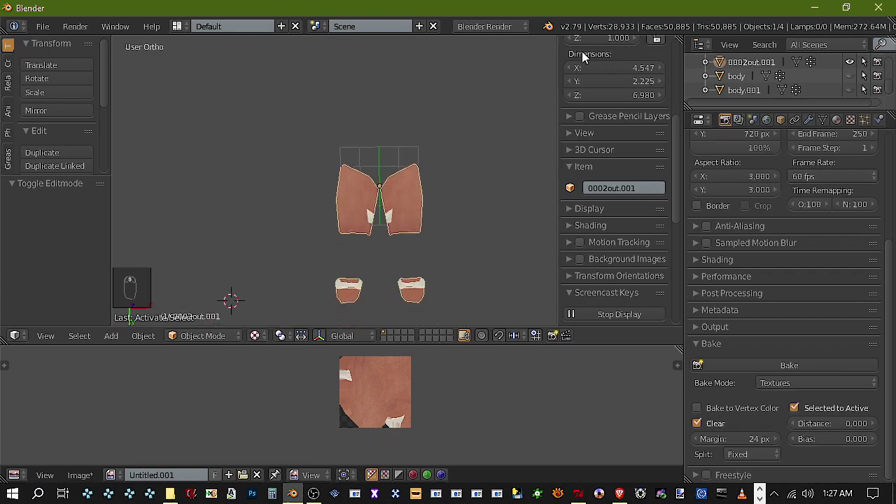
Unhide body.001, select it, and mirror it along the global X axis to swap the bandaged leg's side
{"action": "left_click", "coordinate": [850, 90]}
{"action": "right_click", "coordinate": [414, 197]}
{"action": "right_click", "coordinate": [414, 198]}
{"action": "right_click", "coordinate": [415, 197]}
{"action": "right_click", "coordinate": [415, 197]}
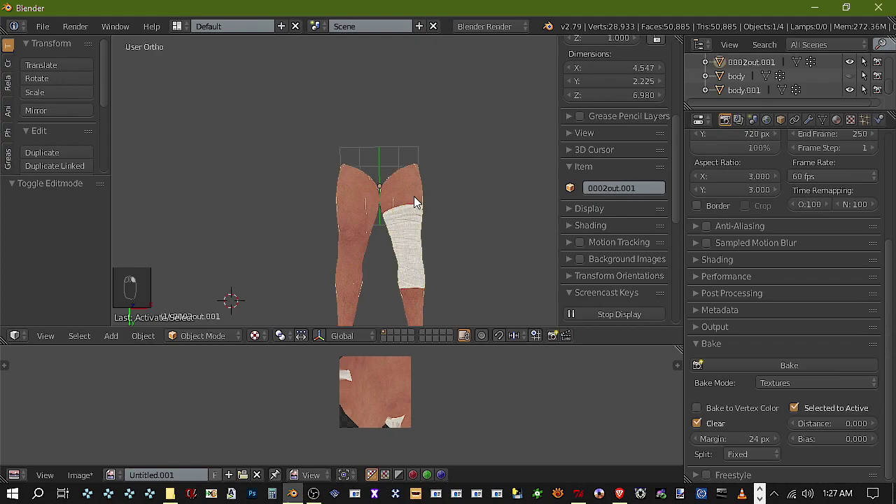
{"action": "right_click", "coordinate": [397, 241]}
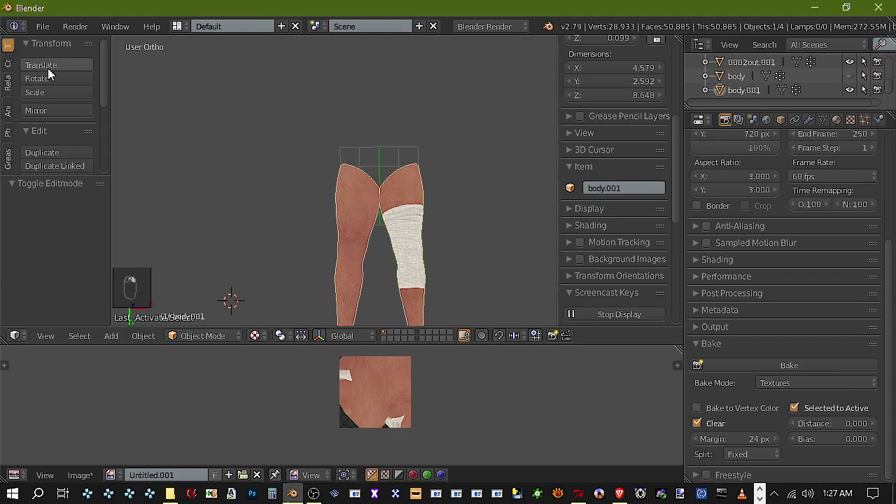
{"action": "left_click", "coordinate": [51, 112]}
{"action": "key", "text": "x"}
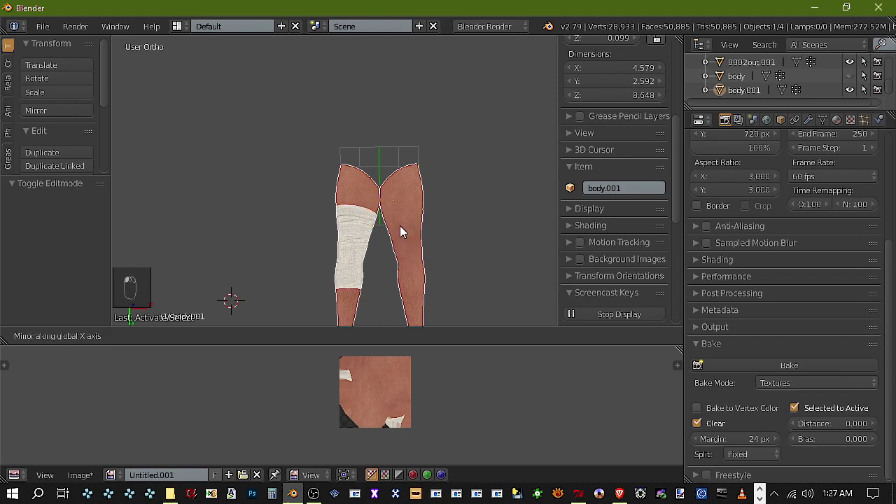
{"action": "left_click", "coordinate": [400, 226]}
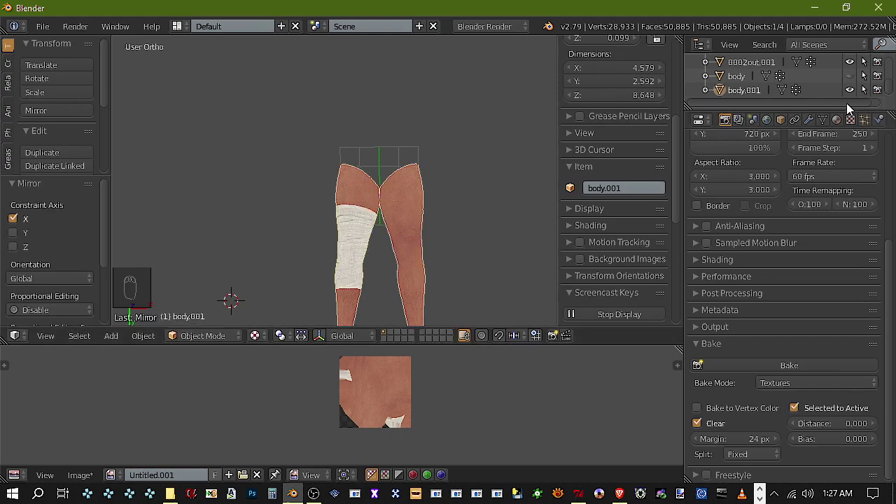
Bake the textures again with both leg objects selected and 0002out.001 active, and hide body.001
{"action": "right_click", "coordinate": [411, 187]}
{"action": "key", "text": "a"}
{"action": "key", "text": "a"}
{"action": "key", "text": "a"}
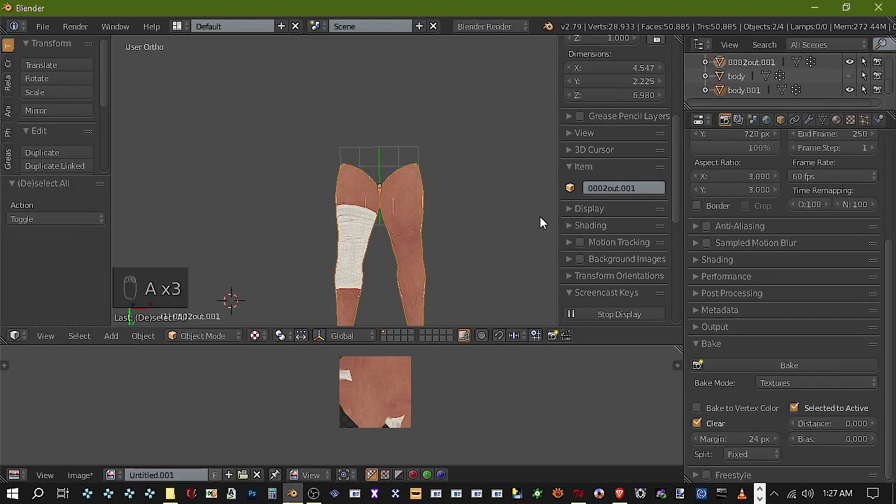
{"action": "left_click", "coordinate": [809, 368]}
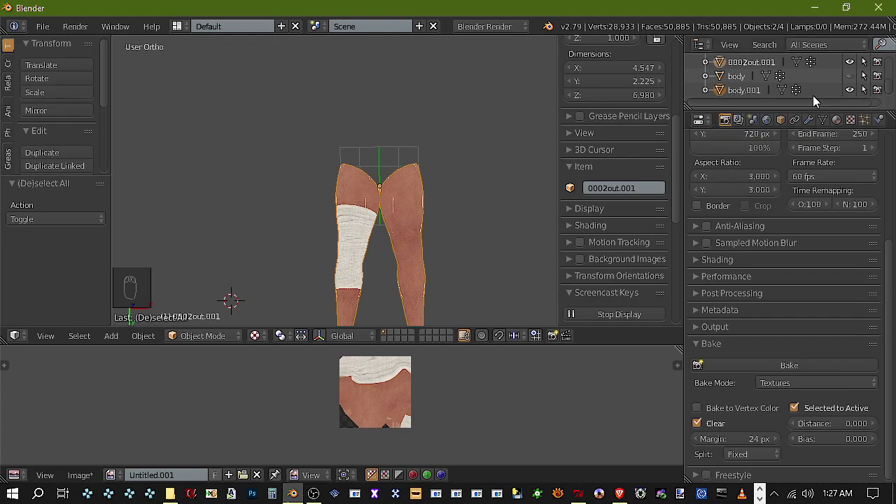
{"action": "left_click", "coordinate": [850, 90]}
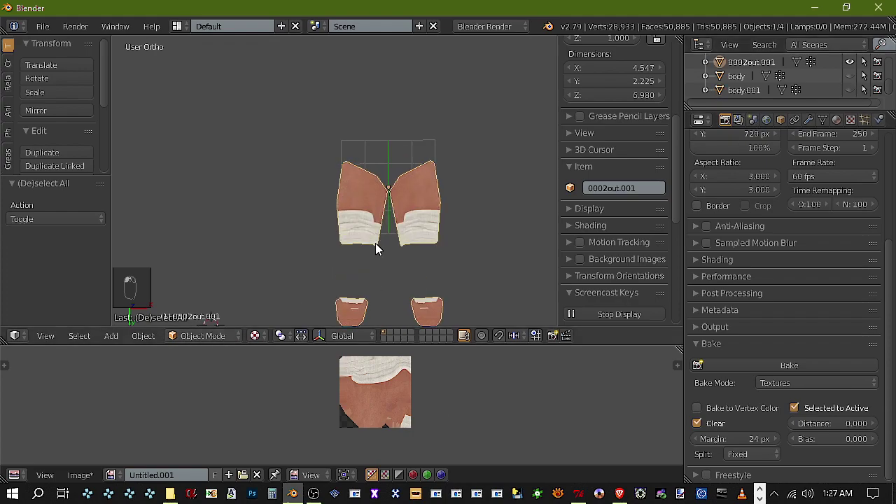
{"action": "left_click", "coordinate": [79, 474]}
{"action": "left_click", "coordinate": [103, 458]}
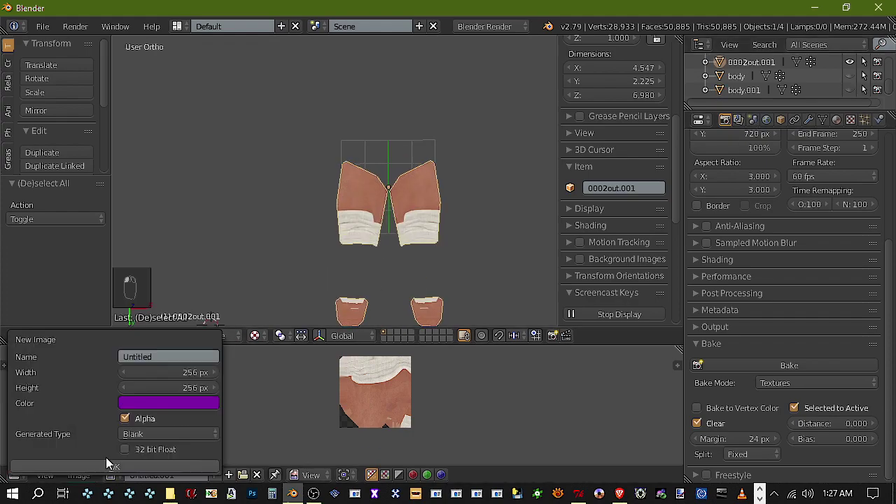
{"action": "left_click", "coordinate": [114, 467]}
{"action": "left_click", "coordinate": [80, 475]}
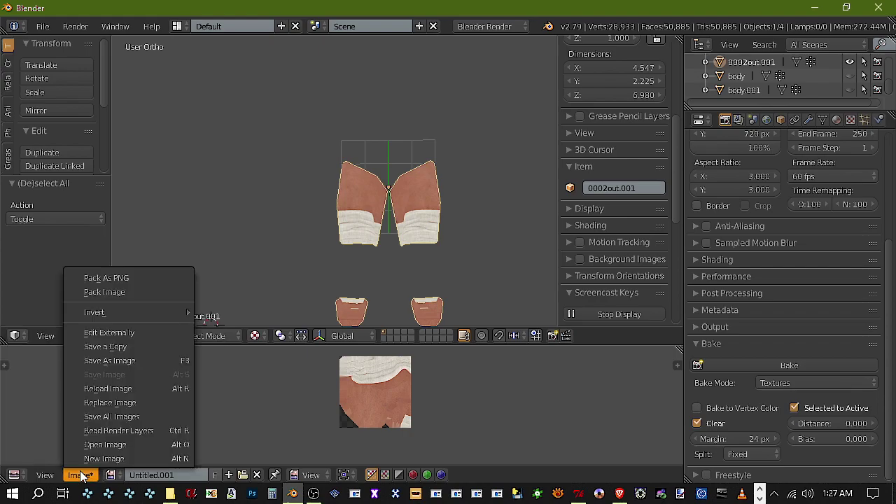
{"action": "left_click", "coordinate": [128, 347]}
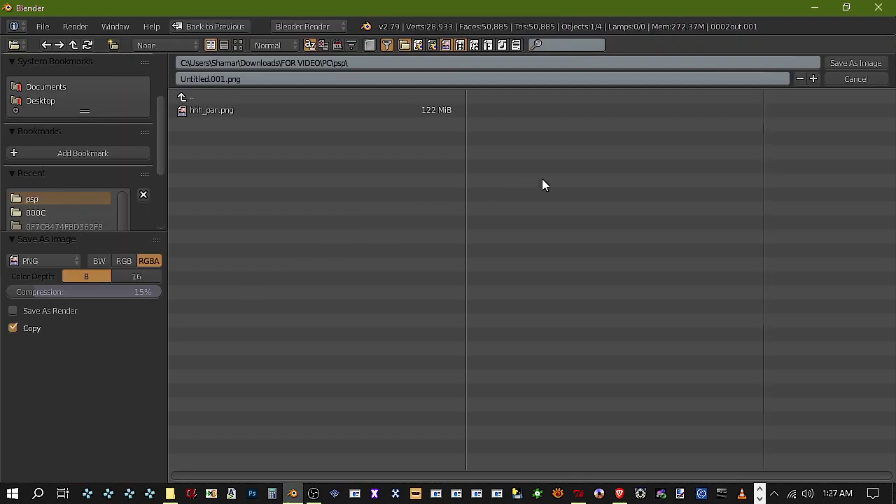
{"action": "left_click", "coordinate": [833, 79]}
Save the baked image as hhh_momo.png in the psp folder with 16-bit color depth and 0% compression
{"action": "left_click", "coordinate": [80, 475]}
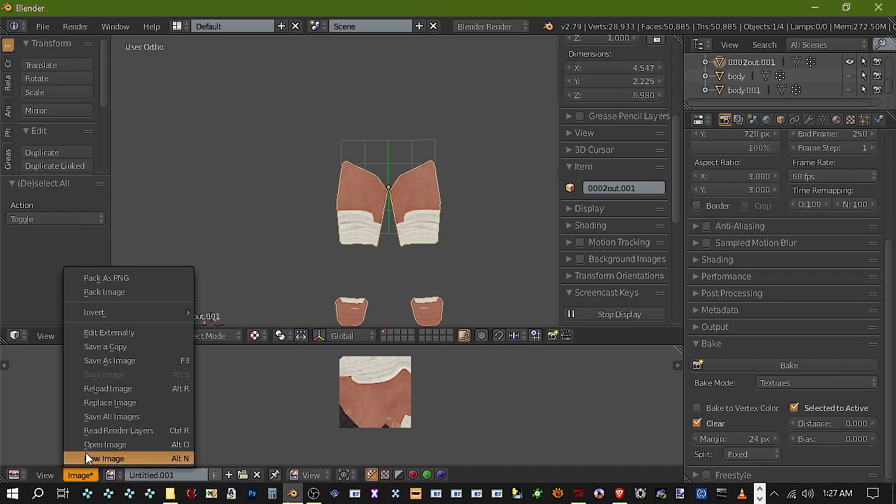
{"action": "left_click", "coordinate": [128, 368]}
{"action": "left_click", "coordinate": [266, 82]}
{"action": "type", "text": "hhh_momo"}
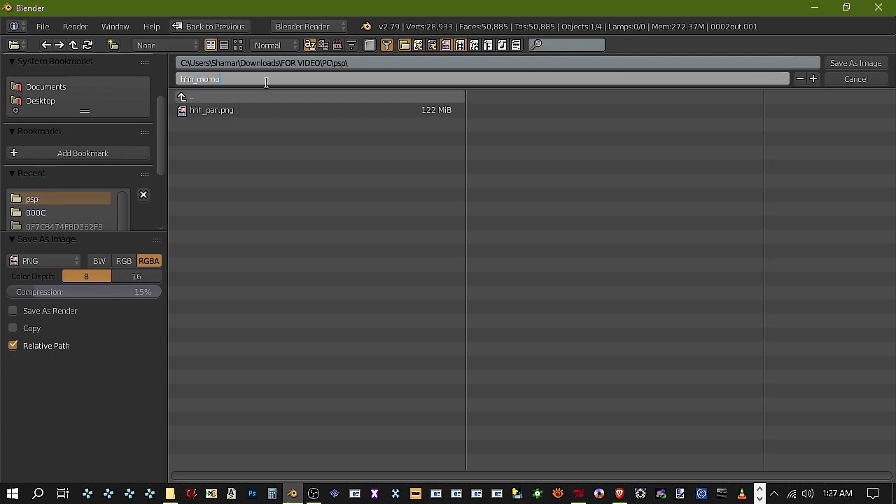
{"action": "left_click", "coordinate": [131, 277]}
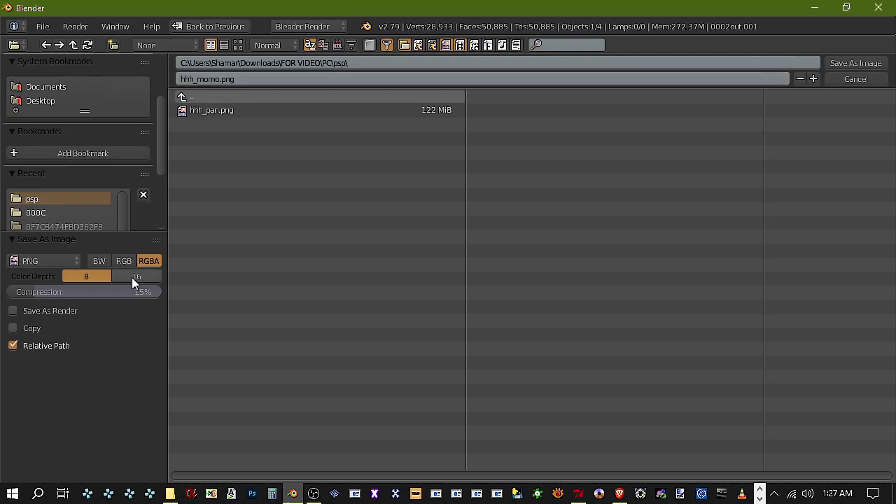
{"action": "left_click", "coordinate": [131, 278]}
{"action": "left_click_drag", "start_coordinate": [74, 295], "coordinate": [18, 292]}
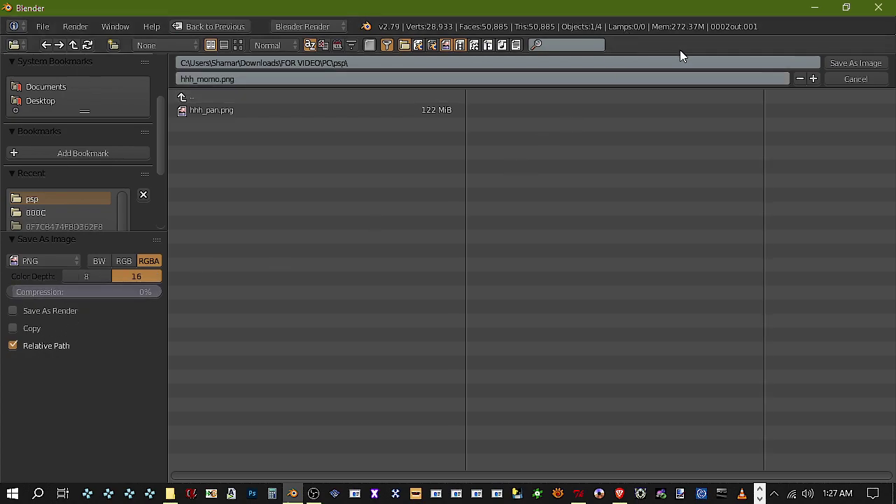
{"action": "left_click", "coordinate": [856, 63]}
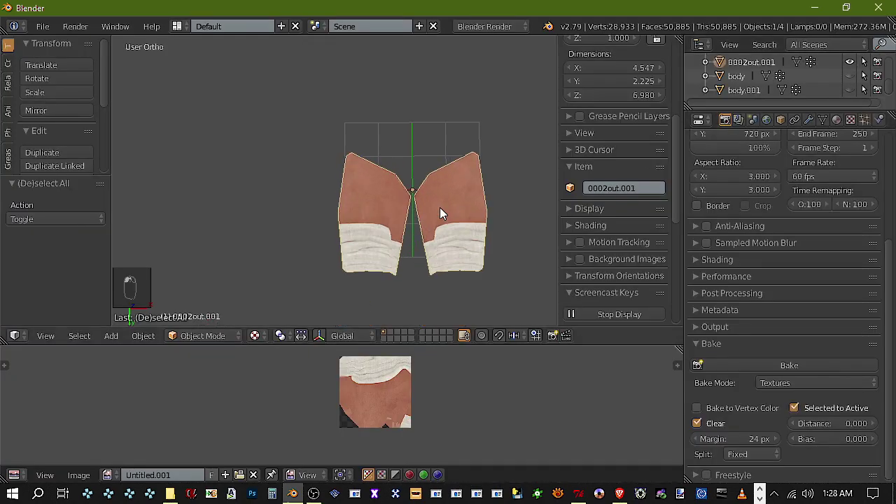
Delete the 0002out.001 object from the scene
{"action": "scroll", "coordinate": [440, 200], "scroll_direction": "down", "scroll_amount": 1}
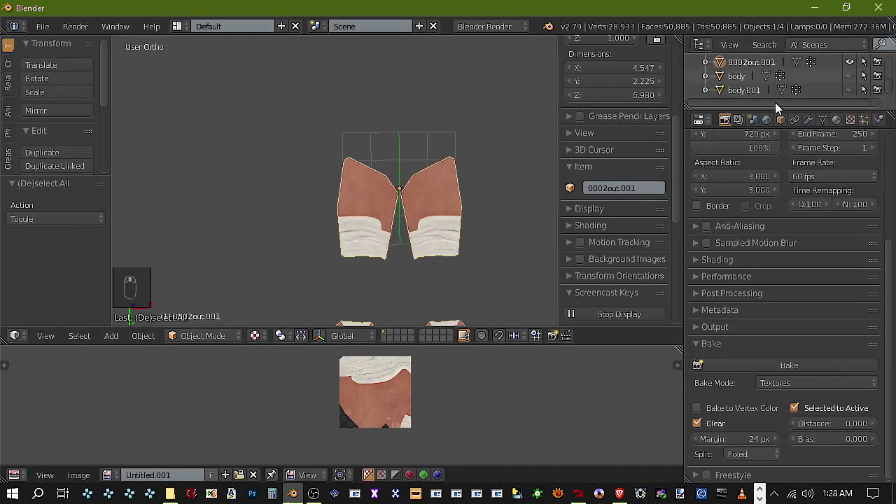
{"action": "key", "text": "Delete"}
{"action": "left_click", "coordinate": [446, 201]}
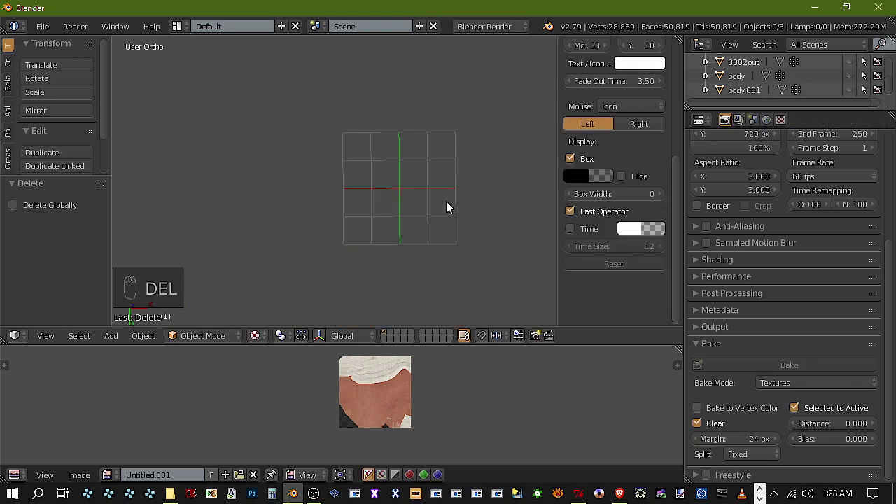
Unhide body.001 and delete it from the scene
{"action": "left_click", "coordinate": [850, 89]}
{"action": "right_click", "coordinate": [403, 235]}
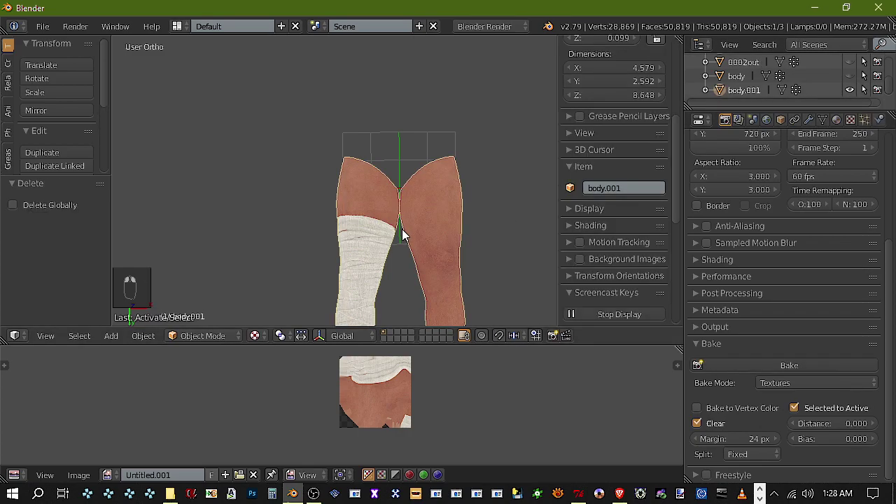
{"action": "key", "text": "Delete"}
{"action": "left_click", "coordinate": [402, 234]}
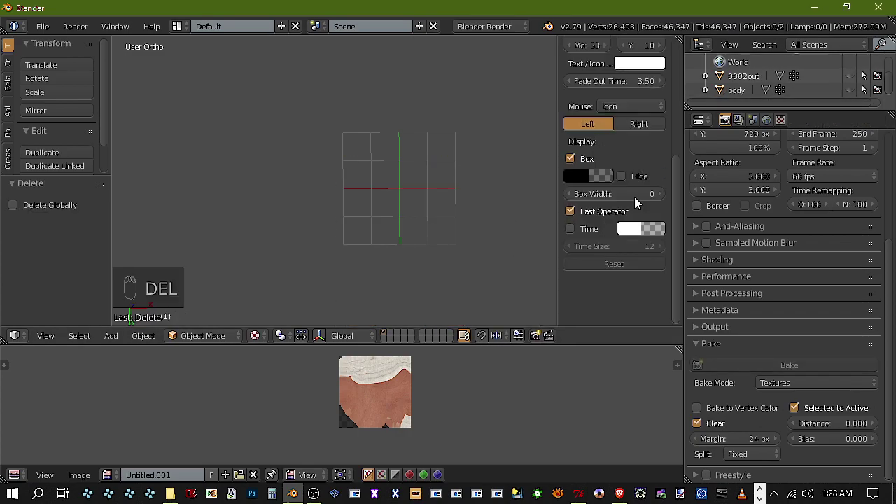
Unhide the body object and view it from the bottom view
{"action": "left_click", "coordinate": [850, 89]}
{"action": "scroll", "coordinate": [415, 128], "scroll_direction": "down", "scroll_amount": 5}
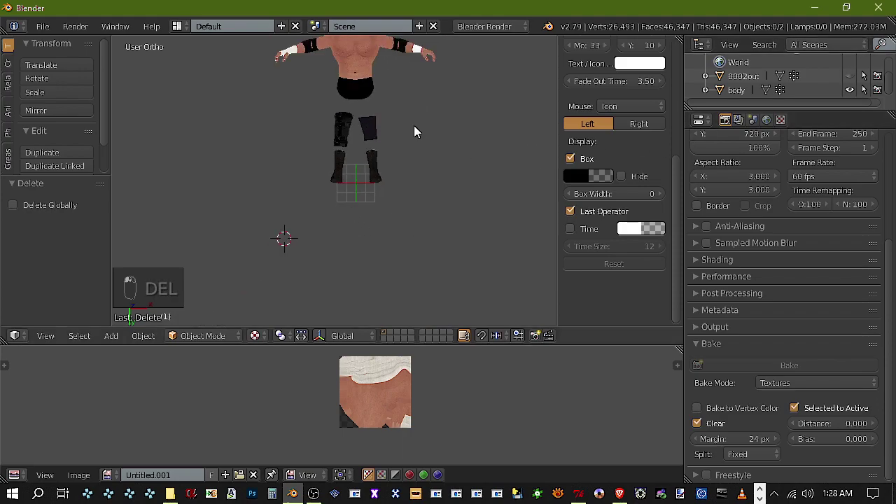
{"action": "middle_click_drag", "start_coordinate": [418, 183], "coordinate": [418, 177]}
{"action": "left_click", "coordinate": [45, 336]}
{"action": "left_click", "coordinate": [96, 255]}
{"action": "scroll", "coordinate": [350, 231], "scroll_direction": "up", "scroll_amount": 5}
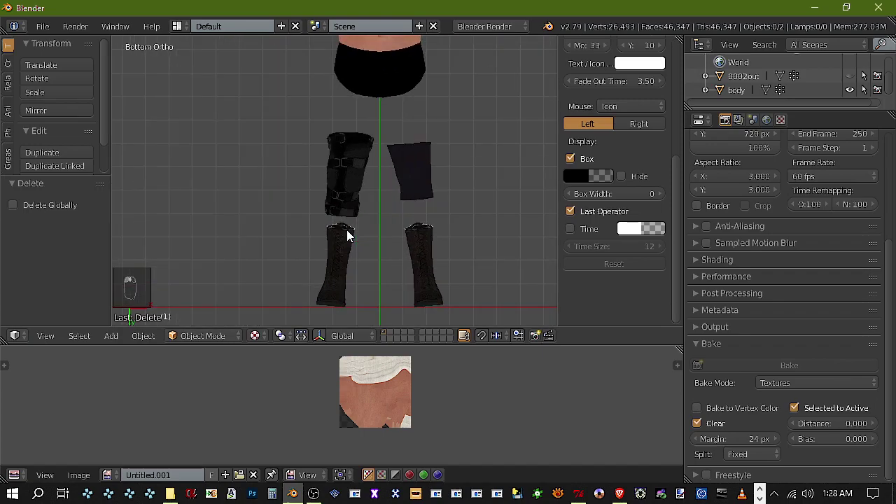
Examine the body model's torso, trunks, knee pads and boots from several angles
{"action": "middle_click_drag", "start_coordinate": [364, 234], "coordinate": [478, 202]}
{"action": "scroll", "coordinate": [371, 211], "scroll_direction": "up", "scroll_amount": 3}
{"action": "scroll", "coordinate": [479, 202], "scroll_direction": "down", "scroll_amount": 9}
{"action": "middle_click_drag", "start_coordinate": [406, 200], "coordinate": [388, 88], "text": "shift"}
{"action": "scroll", "coordinate": [429, 177], "scroll_direction": "up", "scroll_amount": 1}
{"action": "scroll", "coordinate": [428, 177], "scroll_direction": "up", "scroll_amount": 2}
{"action": "scroll", "coordinate": [417, 238], "scroll_direction": "up", "scroll_amount": 3}
{"action": "scroll", "coordinate": [422, 237], "scroll_direction": "down", "scroll_amount": 4}
{"action": "scroll", "coordinate": [418, 234], "scroll_direction": "down", "scroll_amount": 3}
{"action": "scroll", "coordinate": [417, 241], "scroll_direction": "down", "scroll_amount": 2}
{"action": "scroll", "coordinate": [404, 320], "scroll_direction": "up", "scroll_amount": 3}
{"action": "scroll", "coordinate": [384, 140], "scroll_direction": "up", "scroll_amount": 4}
{"action": "scroll", "coordinate": [397, 171], "scroll_direction": "down", "scroll_amount": 2}
{"action": "scroll", "coordinate": [396, 183], "scroll_direction": "down", "scroll_amount": 2}
{"action": "scroll", "coordinate": [388, 101], "scroll_direction": "up", "scroll_amount": 2}
{"action": "scroll", "coordinate": [386, 102], "scroll_direction": "down", "scroll_amount": 3}
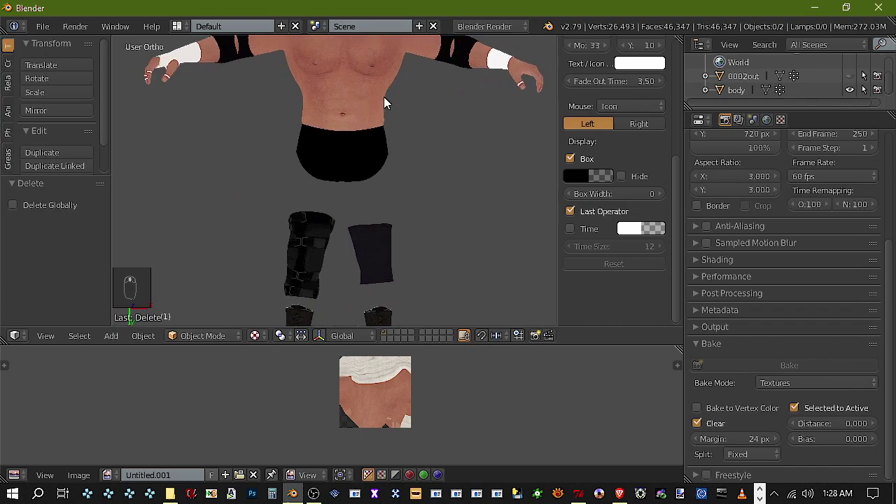
Unhide the low-poly 0002out and select the body object
{"action": "left_click", "coordinate": [850, 75]}
{"action": "scroll", "coordinate": [339, 148], "scroll_direction": "down", "scroll_amount": 2}
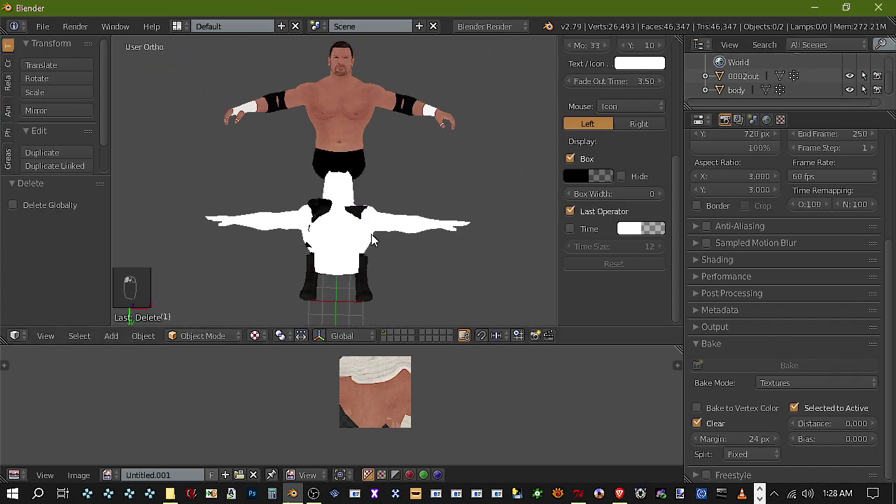
{"action": "right_click", "coordinate": [339, 148]}
{"action": "scroll", "coordinate": [350, 168], "scroll_direction": "down", "scroll_amount": 1}
{"action": "key", "text": "g"}
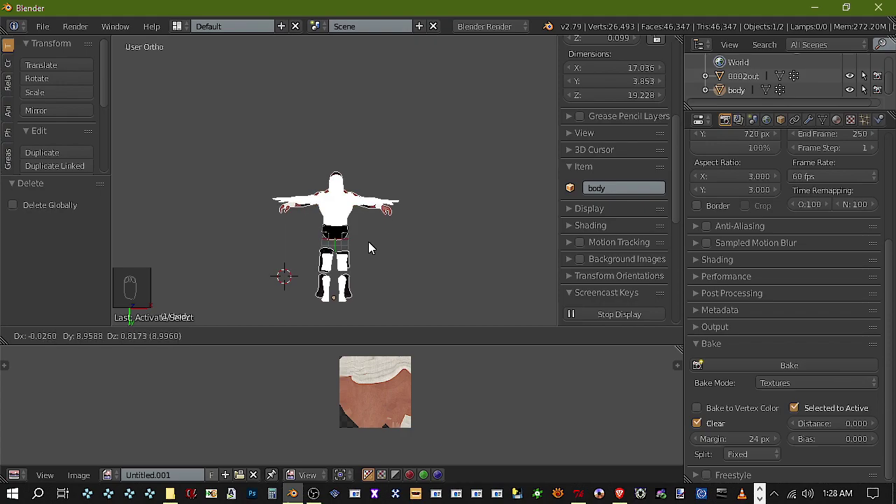
{"action": "key", "text": "z"}
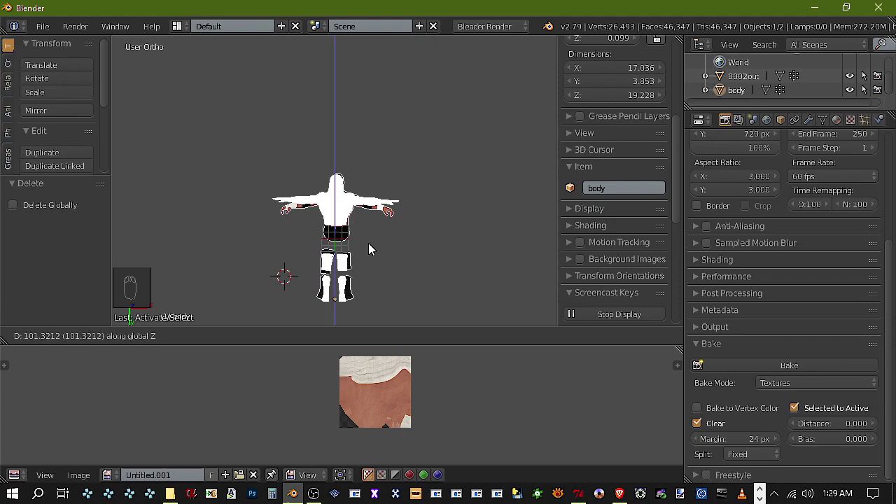
{"action": "right_click", "coordinate": [368, 243]}
In wireframe shading, move the body onto 0002out by about -0.017 in X, 9.385 in Y and 0.856 in Z
{"action": "key", "text": "z"}
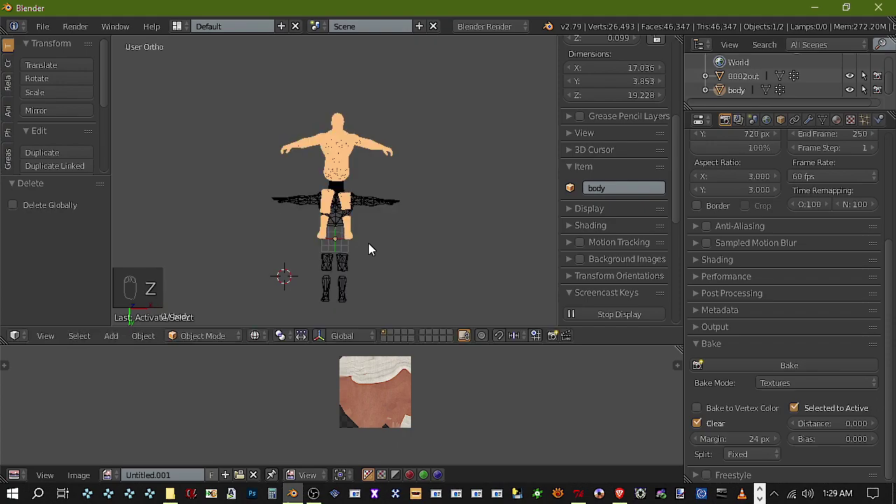
{"action": "key", "text": "g"}
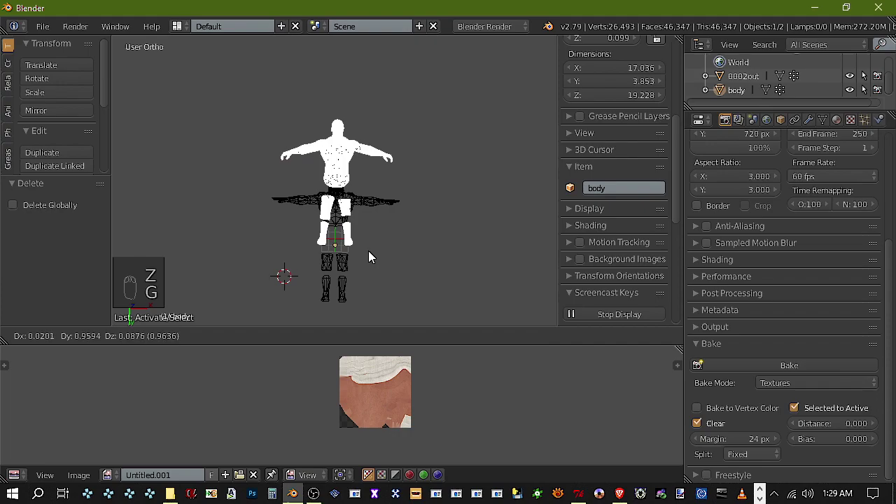
{"action": "left_click", "coordinate": [367, 304]}
{"action": "scroll", "coordinate": [367, 305], "scroll_direction": "up", "scroll_amount": 16}
{"action": "scroll", "coordinate": [373, 238], "scroll_direction": "down", "scroll_amount": 5}
{"action": "scroll", "coordinate": [374, 242], "scroll_direction": "down", "scroll_amount": 8}
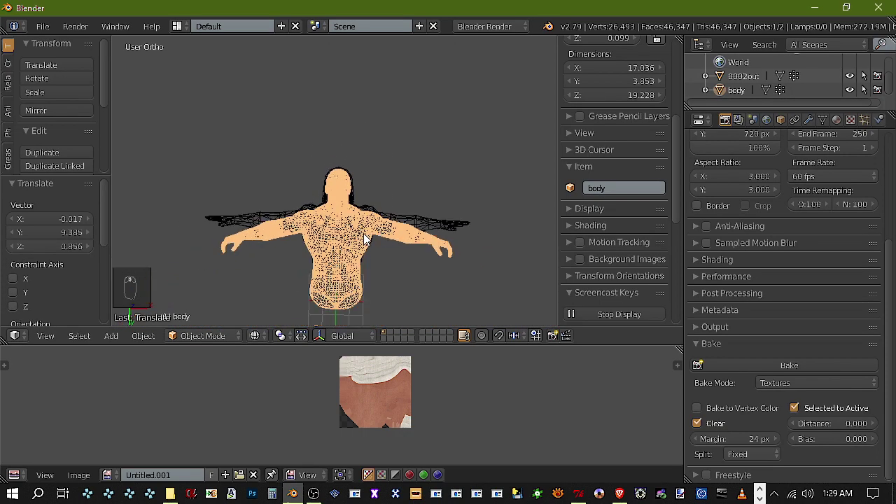
{"action": "left_click", "coordinate": [49, 336]}
{"action": "left_click", "coordinate": [91, 260]}
{"action": "middle_click_drag", "start_coordinate": [307, 266], "coordinate": [314, 142], "text": "shift"}
{"action": "scroll", "coordinate": [314, 142], "scroll_direction": "up", "scroll_amount": 3}
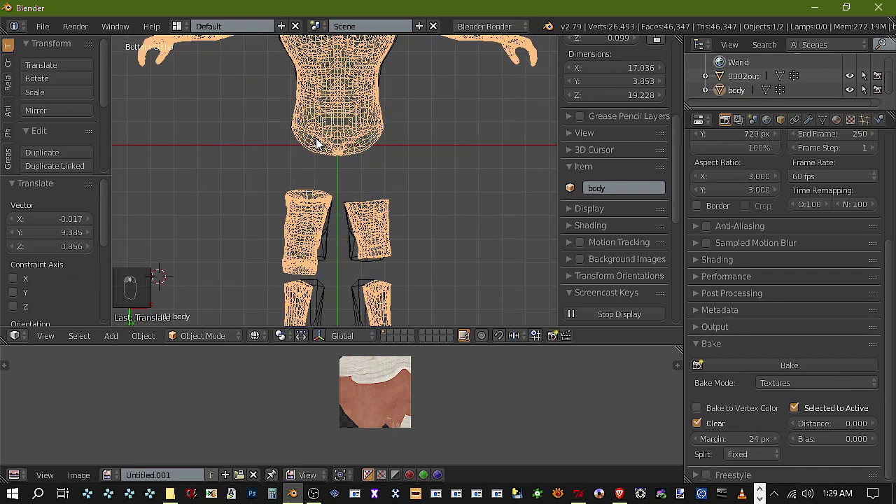
Switch the viewport to solid shading and hide 0002out
{"action": "key", "text": "z"}
{"action": "key", "text": "z"}
{"action": "key", "text": "z"}
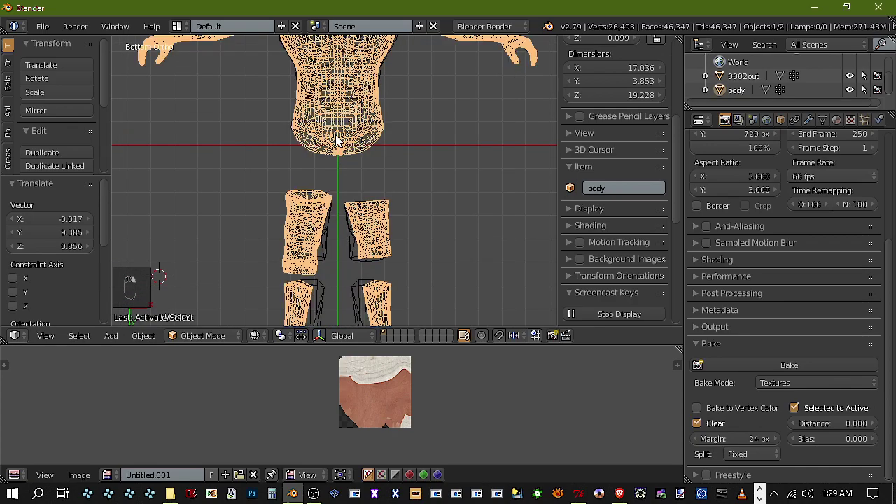
{"action": "middle_click_drag", "start_coordinate": [336, 134], "coordinate": [350, 148]}
{"action": "left_click", "coordinate": [849, 76]}
{"action": "middle_click_drag", "start_coordinate": [356, 112], "coordinate": [310, 195]}
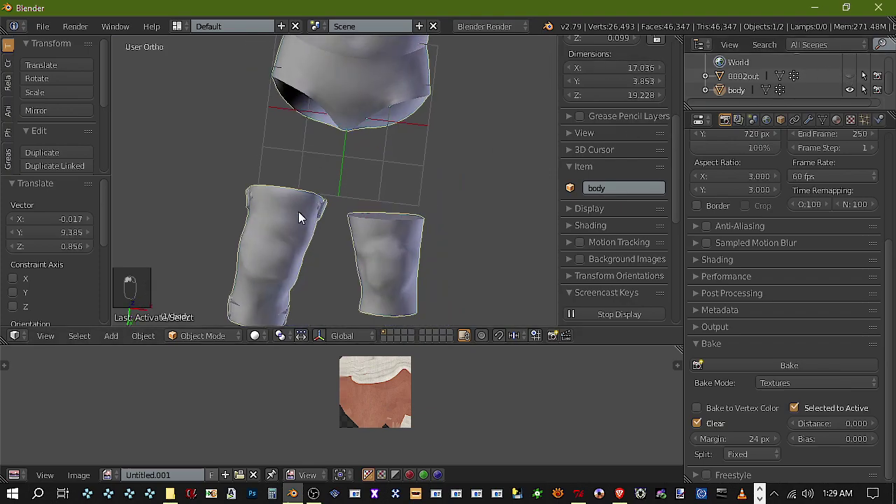
Delete all linked faces of the trunks from the body mesh and return to Object Mode
{"action": "left_click", "coordinate": [198, 339]}
{"action": "left_click", "coordinate": [237, 304]}
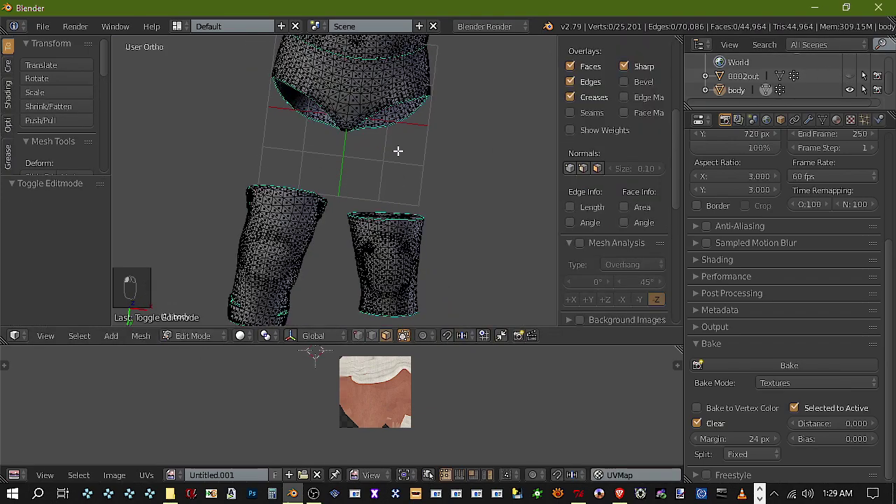
{"action": "middle_click_drag", "start_coordinate": [408, 229], "coordinate": [386, 182]}
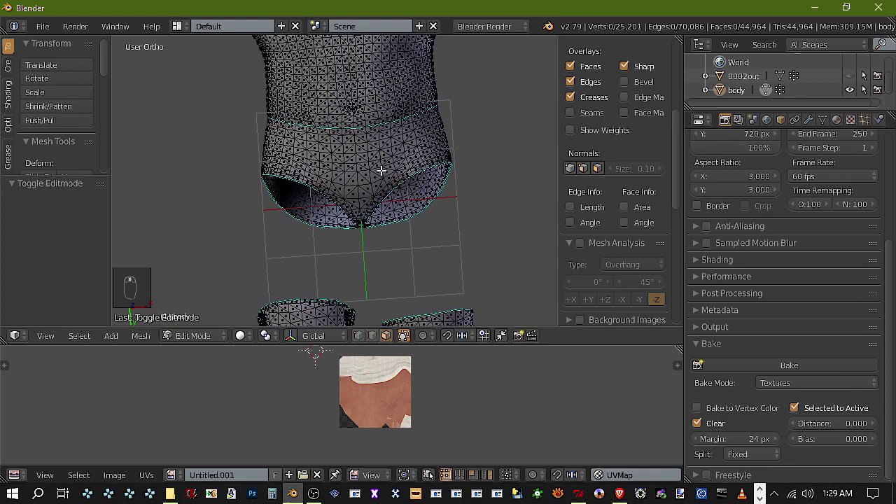
{"action": "right_click", "coordinate": [377, 159]}
{"action": "key", "text": "ctrl+l"}
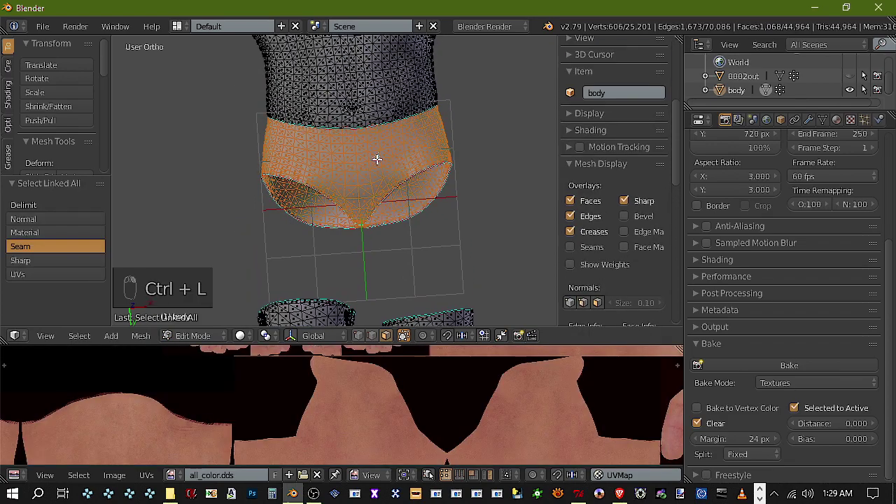
{"action": "key", "text": "Delete"}
{"action": "left_click", "coordinate": [377, 159]}
{"action": "scroll", "coordinate": [325, 297], "scroll_direction": "down", "scroll_amount": 3}
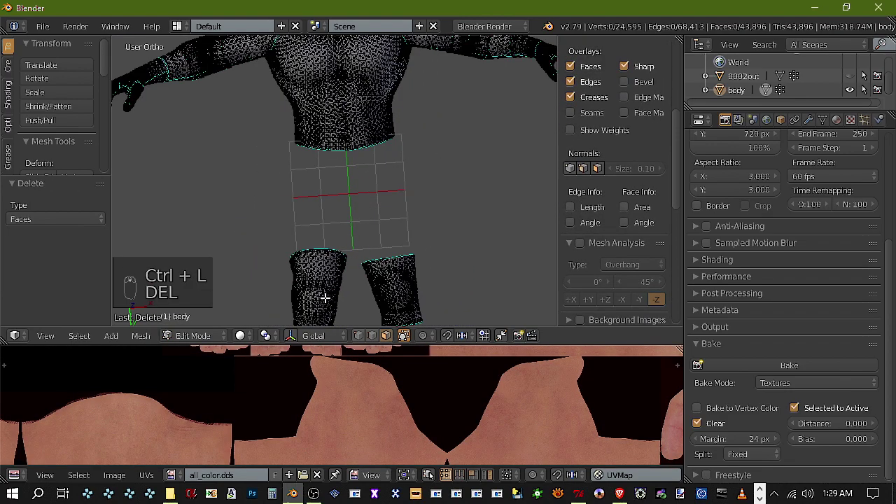
{"action": "scroll", "coordinate": [325, 296], "scroll_direction": "down", "scroll_amount": 1}
{"action": "left_click", "coordinate": [208, 331]}
{"action": "left_click", "coordinate": [224, 316]}
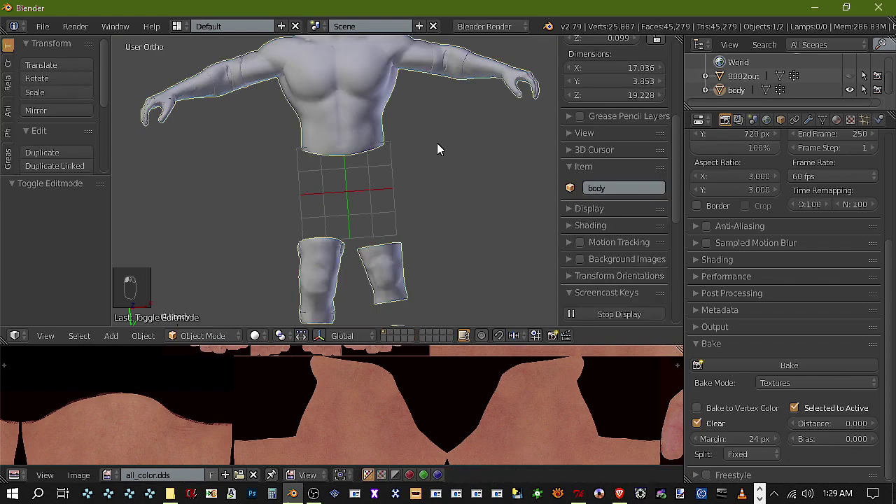
Unhide 0002out, hide the body and select the low-poly mesh
{"action": "left_click", "coordinate": [848, 76]}
{"action": "left_click", "coordinate": [849, 90]}
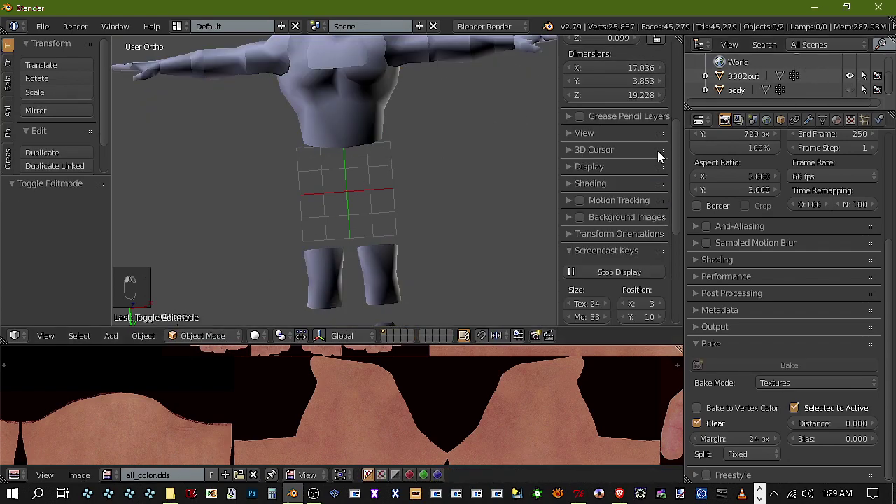
{"action": "scroll", "coordinate": [365, 245], "scroll_direction": "down", "scroll_amount": 2}
{"action": "right_click", "coordinate": [362, 247]}
{"action": "middle_click_drag", "start_coordinate": [358, 253], "coordinate": [347, 252]}
Separate the knee and boot faces of 0002out into their own object and return to Object Mode
{"action": "left_click", "coordinate": [210, 336]}
{"action": "left_click", "coordinate": [206, 289]}
{"action": "left_click", "coordinate": [203, 336]}
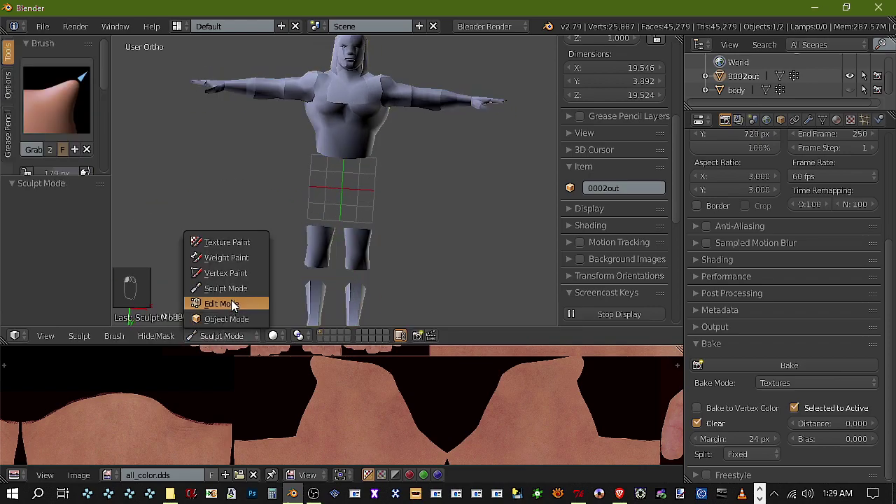
{"action": "left_click", "coordinate": [203, 304]}
{"action": "key", "text": "z"}
{"action": "scroll", "coordinate": [318, 264], "scroll_direction": "down", "scroll_amount": 2}
{"action": "middle_click_drag", "start_coordinate": [331, 272], "coordinate": [325, 201], "text": "shift"}
{"action": "mouse_move", "coordinate": [350, 267]}
{"action": "left_mouse_down", "text": "ctrl"}
{"action": "mouse_move", "coordinate": [387, 133]}
{"action": "mouse_move", "coordinate": [279, 292]}
{"action": "mouse_move", "coordinate": [294, 283]}
{"action": "left_mouse_up", "text": "ctrl"}
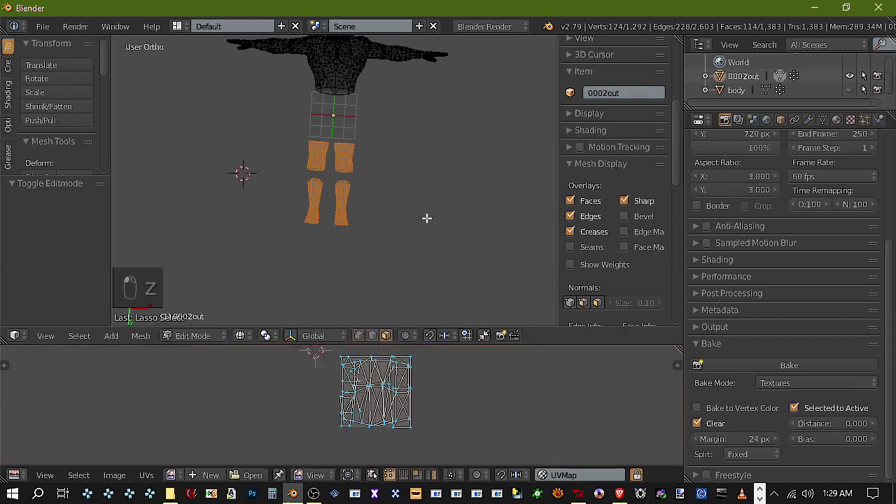
{"action": "key", "text": "p"}
{"action": "left_click", "coordinate": [427, 219]}
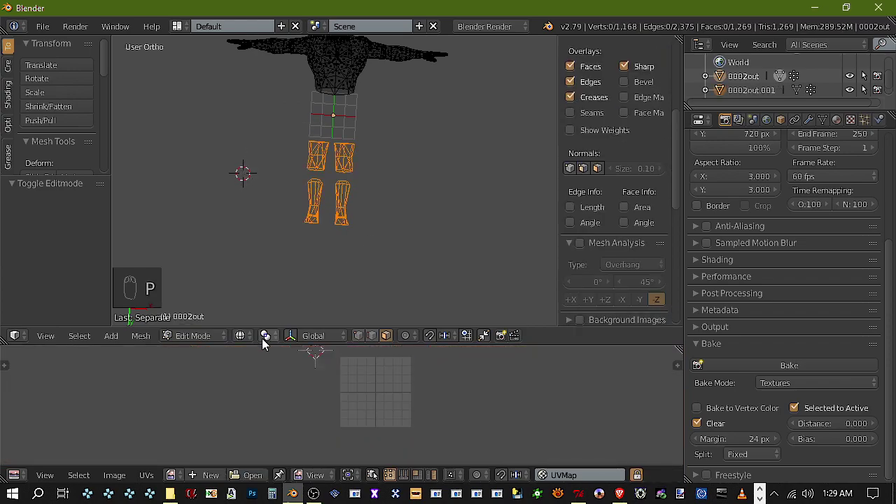
{"action": "left_click", "coordinate": [206, 337]}
{"action": "left_click", "coordinate": [210, 319]}
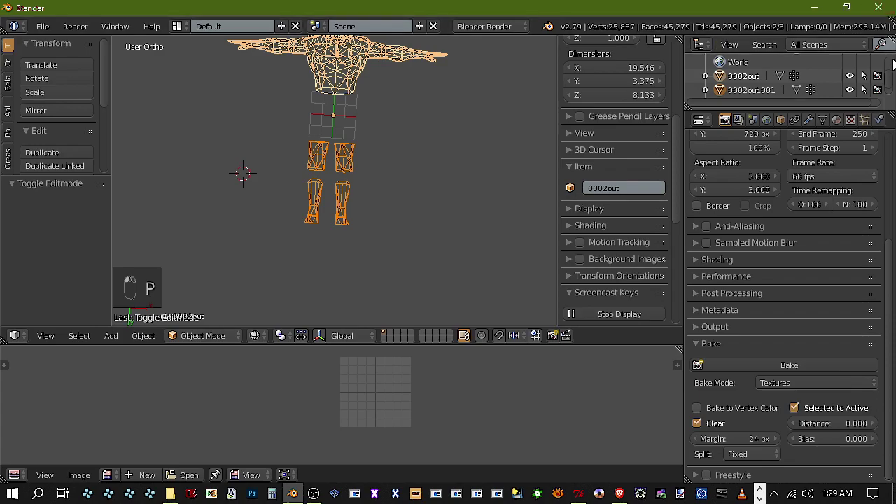
Hide 0002out and switch the viewport back to solid shading
{"action": "left_click", "coordinate": [850, 76]}
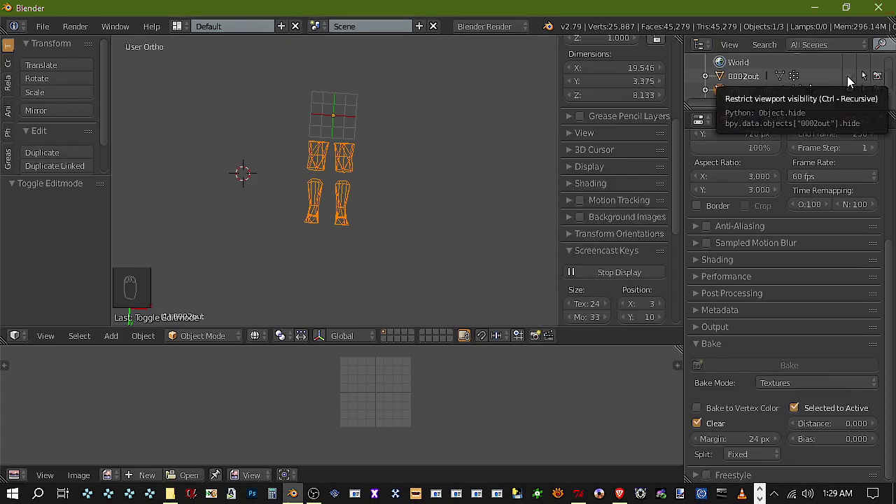
{"action": "left_click", "coordinate": [848, 76]}
{"action": "scroll", "coordinate": [290, 215], "scroll_direction": "up", "scroll_amount": 1}
{"action": "key", "text": "z"}
{"action": "scroll", "coordinate": [336, 234], "scroll_direction": "up", "scroll_amount": 2}
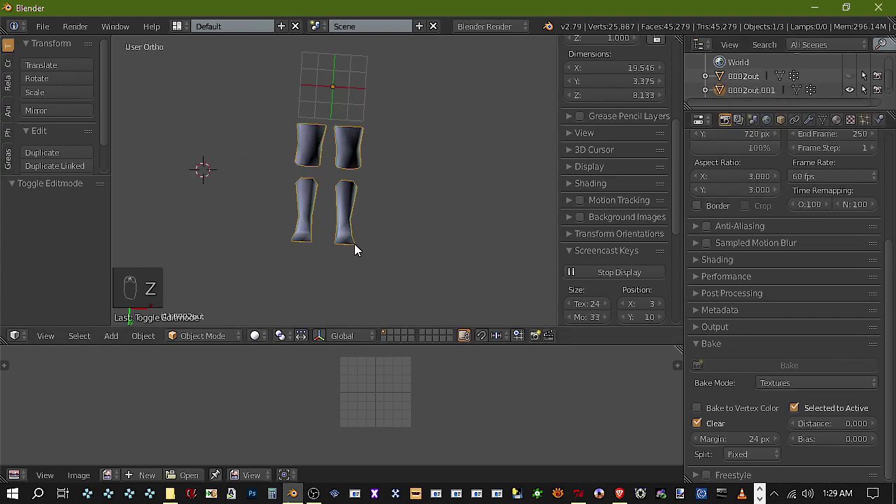
In Edit Mode on 0002out.001, select all faces that use the hhh_knee.gim material
{"action": "right_click", "coordinate": [297, 225]}
{"action": "left_click", "coordinate": [214, 335]}
{"action": "left_click", "coordinate": [222, 298]}
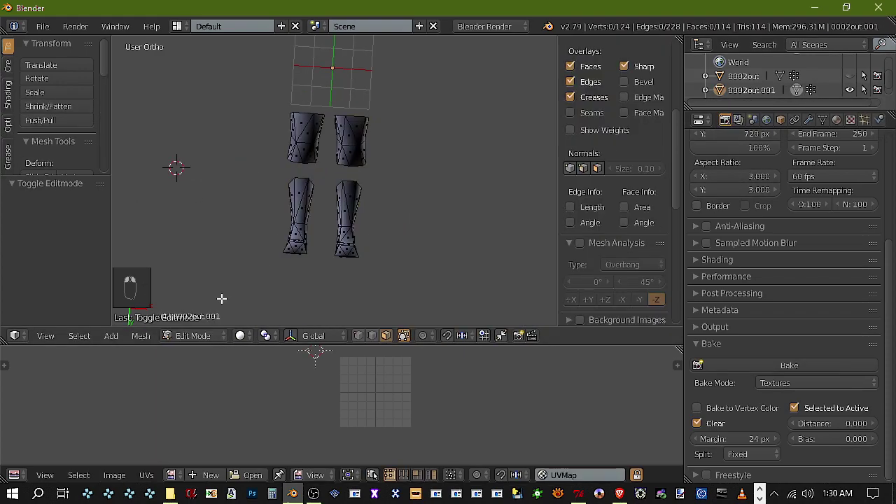
{"action": "right_click", "coordinate": [363, 137]}
{"action": "left_click", "coordinate": [826, 119]}
{"action": "left_click", "coordinate": [837, 120]}
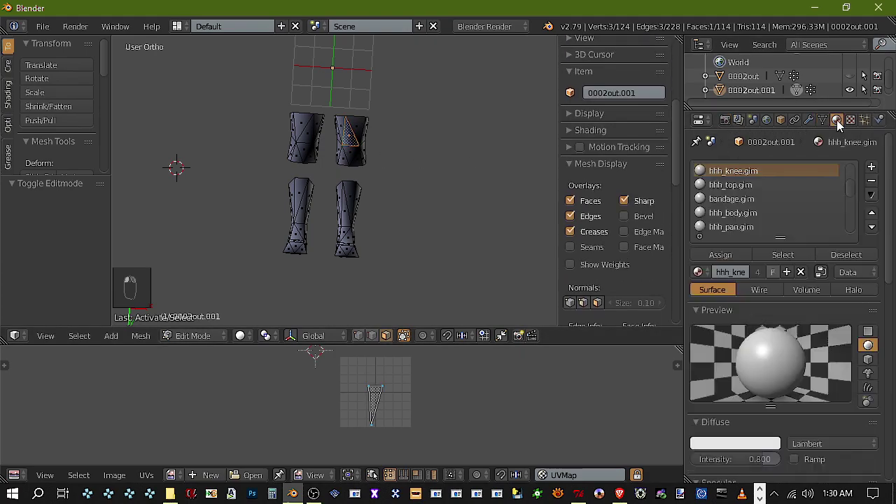
{"action": "left_click", "coordinate": [784, 255]}
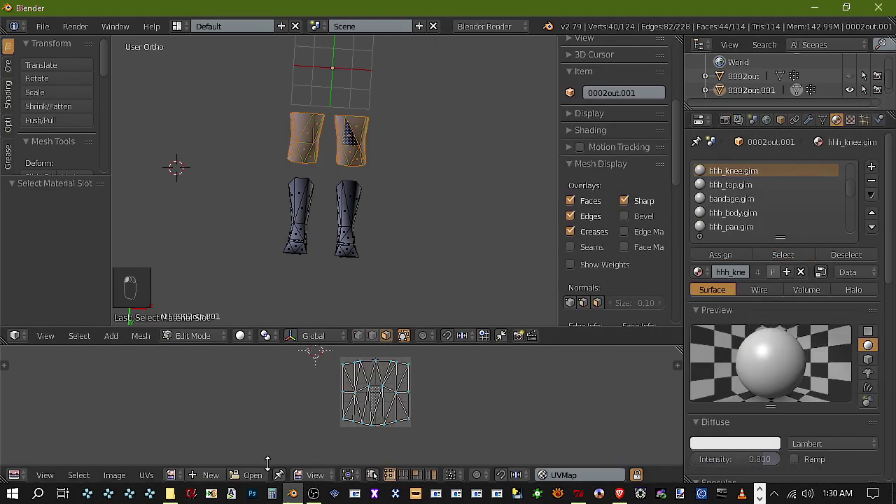
Create a new blank 512 × 512 px image for the selected knee faces
{"action": "left_click", "coordinate": [118, 475]}
{"action": "mouse_move", "coordinate": [143, 474]}
{"action": "mouse_move", "coordinate": [115, 475]}
{"action": "left_click", "coordinate": [136, 460]}
{"action": "left_click", "coordinate": [202, 372]}
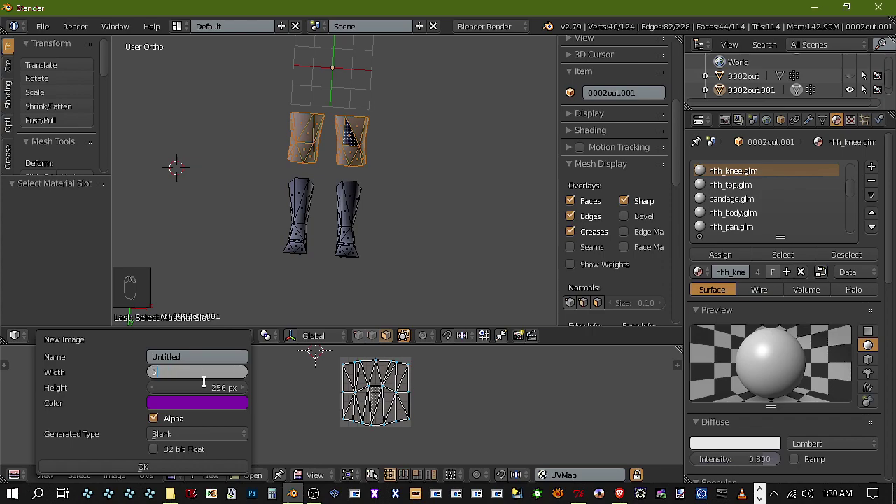
{"action": "type", "text": "512"}
{"action": "key", "text": "Tab"}
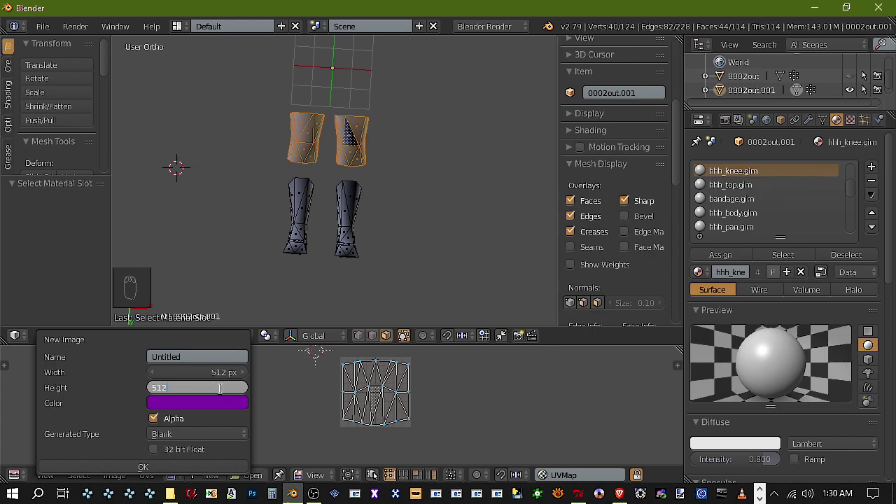
{"action": "left_click", "coordinate": [159, 468]}
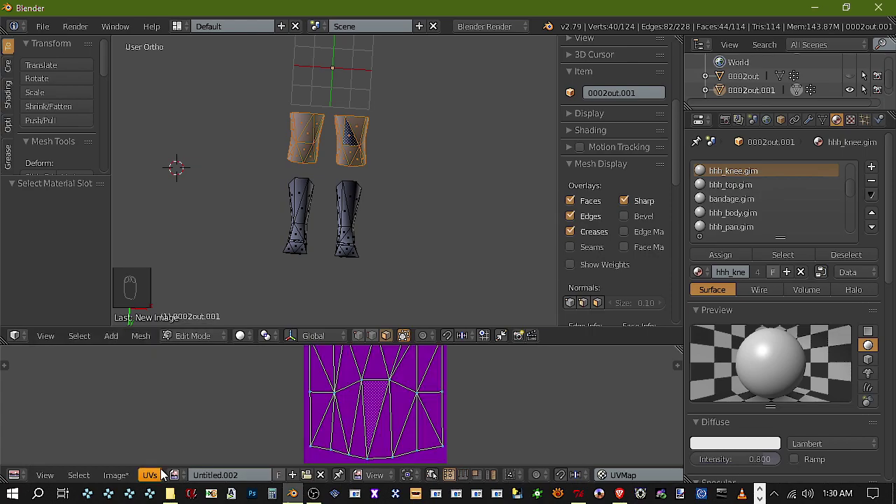
Select all faces using the hhh_shoe.gim material and create a new blank 512 × 512 px image for them
{"action": "scroll", "coordinate": [288, 262], "scroll_direction": "up", "scroll_amount": 2}
{"action": "right_click", "coordinate": [350, 216]}
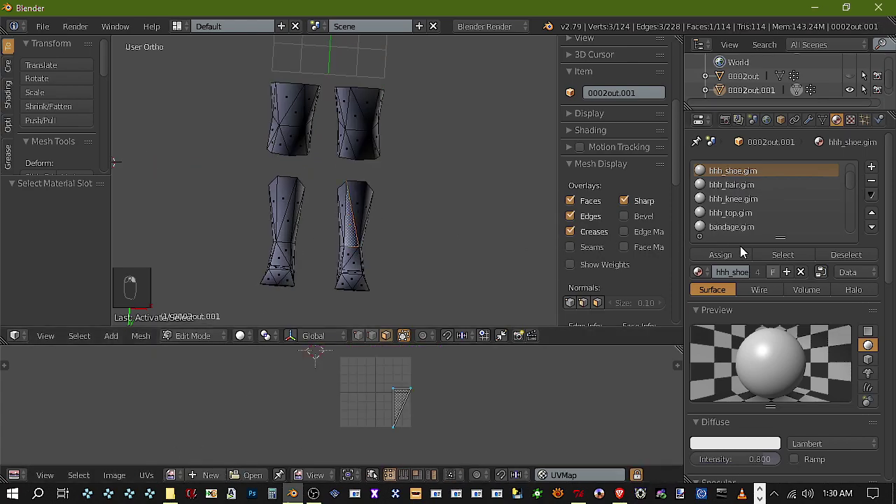
{"action": "left_click", "coordinate": [795, 255]}
{"action": "left_click", "coordinate": [114, 475]}
{"action": "left_click", "coordinate": [138, 455]}
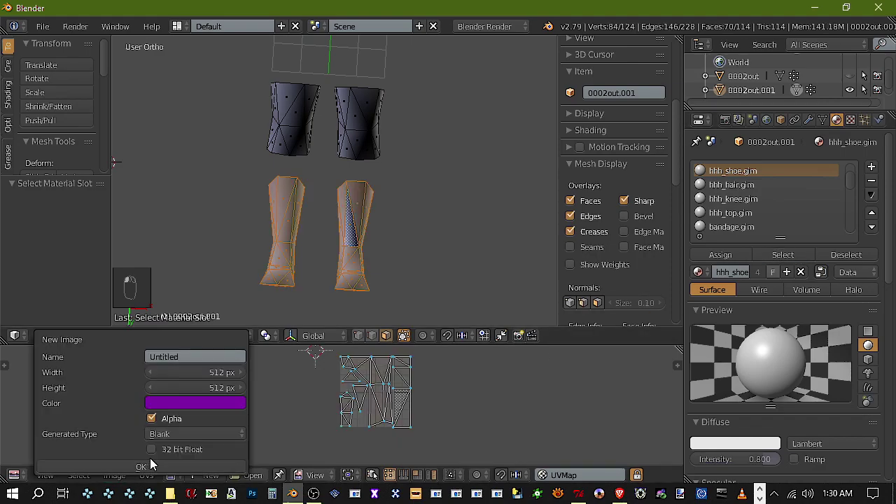
{"action": "left_click", "coordinate": [150, 464]}
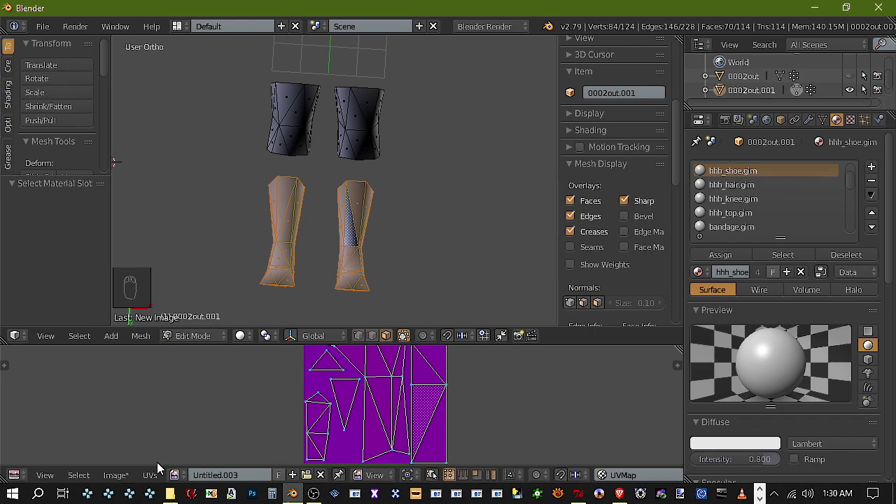
Return to Object Mode, hide 0002out.001 and unhide the body
{"action": "left_click", "coordinate": [196, 336]}
{"action": "left_click", "coordinate": [235, 314]}
{"action": "scroll", "coordinate": [445, 238], "scroll_direction": "down", "scroll_amount": 3}
{"action": "scroll", "coordinate": [862, 85], "scroll_direction": "down", "scroll_amount": 1}
{"action": "left_click", "coordinate": [850, 75]}
{"action": "left_click", "coordinate": [849, 90]}
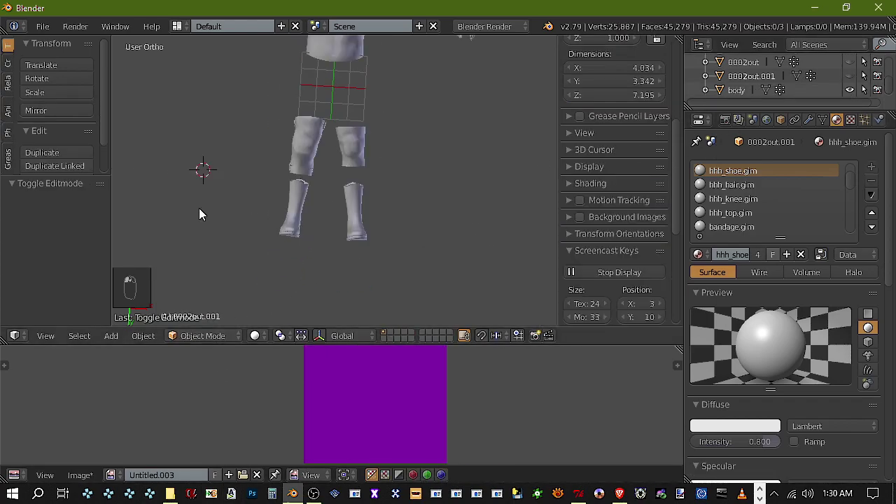
Try to separate the lasso-selected knee and boot faces of the body into their own object, then return to Object Mode
{"action": "scroll", "coordinate": [300, 171], "scroll_direction": "up", "scroll_amount": 2}
{"action": "right_click", "coordinate": [301, 169]}
{"action": "left_click", "coordinate": [210, 335]}
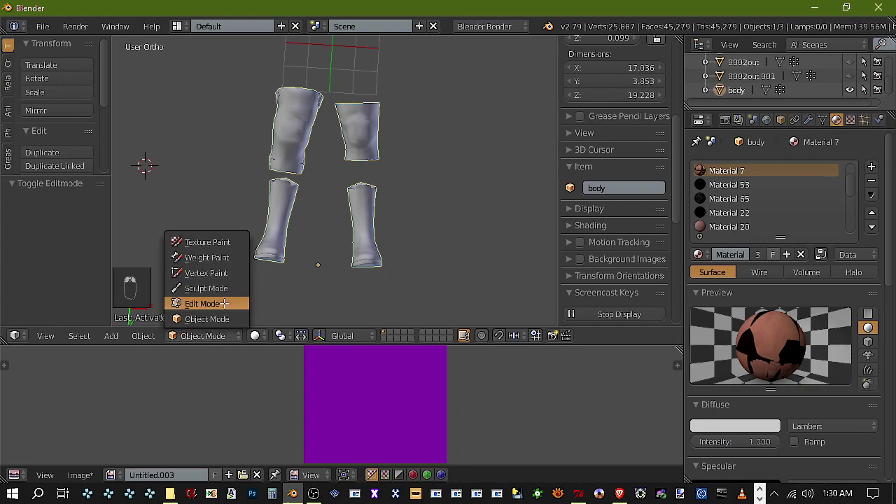
{"action": "left_click", "coordinate": [221, 303]}
{"action": "mouse_move", "coordinate": [377, 320]}
{"action": "left_mouse_down", "text": "ctrl"}
{"action": "mouse_move", "coordinate": [344, 51]}
{"action": "mouse_move", "coordinate": [236, 243]}
{"action": "mouse_move", "coordinate": [276, 284]}
{"action": "left_mouse_up", "text": "ctrl"}
{"action": "key", "text": "p"}
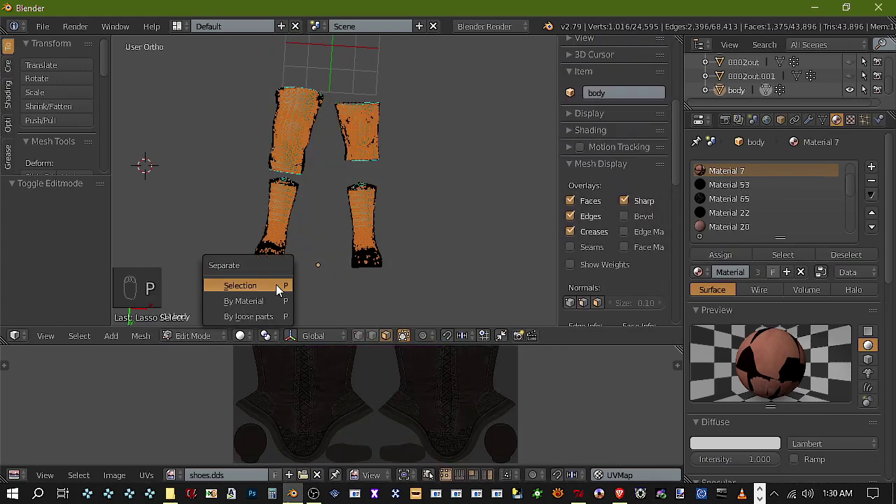
{"action": "left_click", "coordinate": [276, 284]}
{"action": "left_click", "coordinate": [209, 335]}
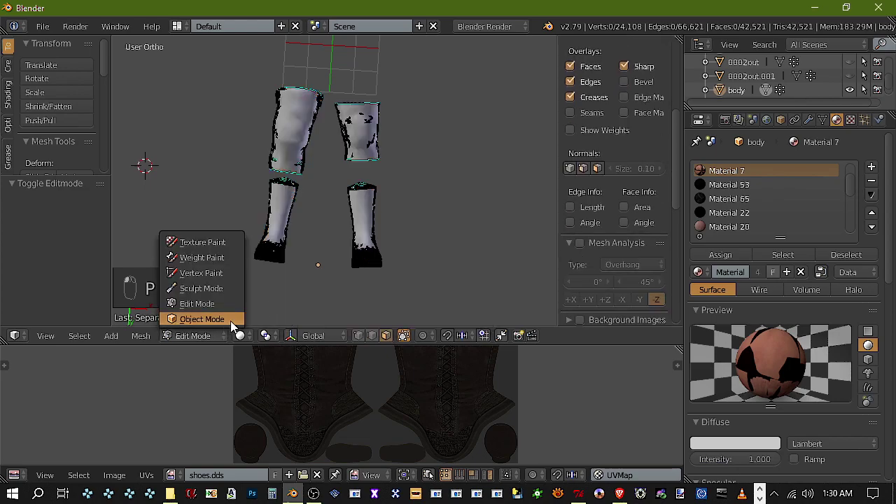
{"action": "left_click", "coordinate": [206, 320]}
Toggle the visibility of body and body.001 to examine which faces were separated
{"action": "scroll", "coordinate": [849, 85], "scroll_direction": "down", "scroll_amount": 1}
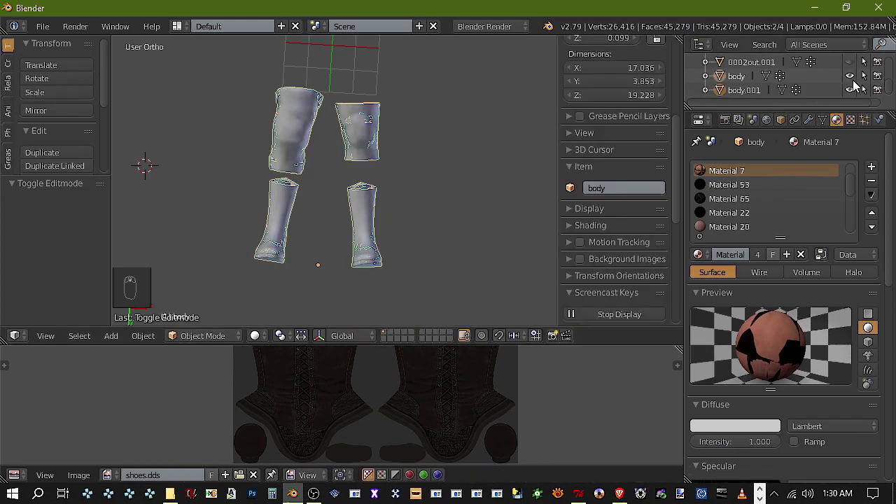
{"action": "left_click", "coordinate": [850, 76]}
{"action": "scroll", "coordinate": [398, 239], "scroll_direction": "up", "scroll_amount": 1}
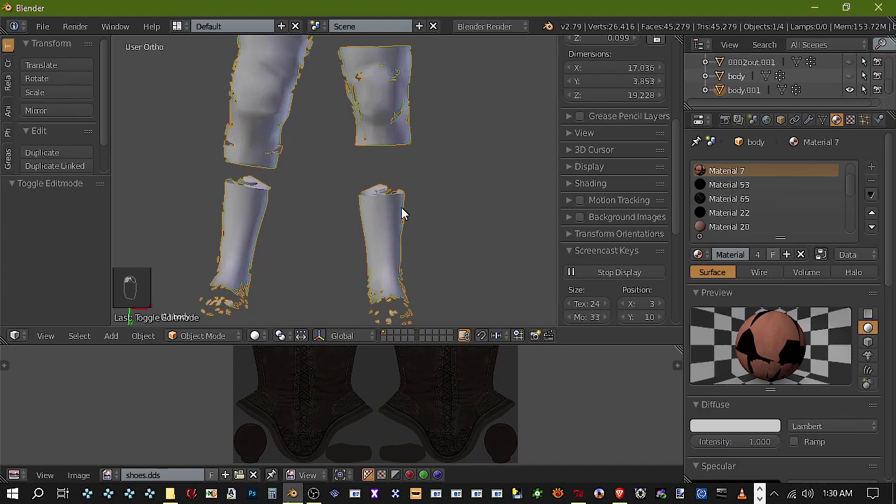
{"action": "left_click", "coordinate": [850, 77]}
{"action": "left_click", "coordinate": [850, 77]}
{"action": "left_click", "coordinate": [850, 77]}
{"action": "left_click", "coordinate": [850, 91]}
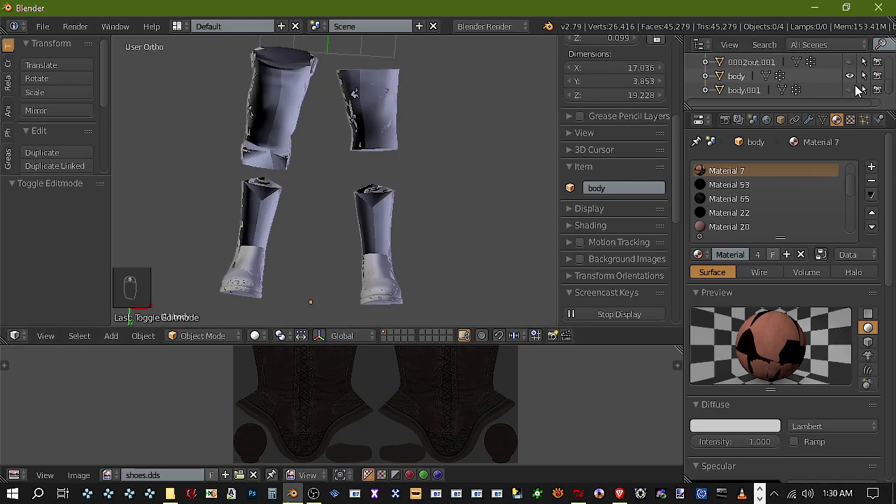
{"action": "left_click", "coordinate": [850, 90]}
Undo the separation of the knee and boot faces from the body
{"action": "key", "text": "ctrl+z"}
{"action": "key", "text": "ctrl+z"}
{"action": "key", "text": "ctrl+z"}
{"action": "key", "text": "ctrl+z"}
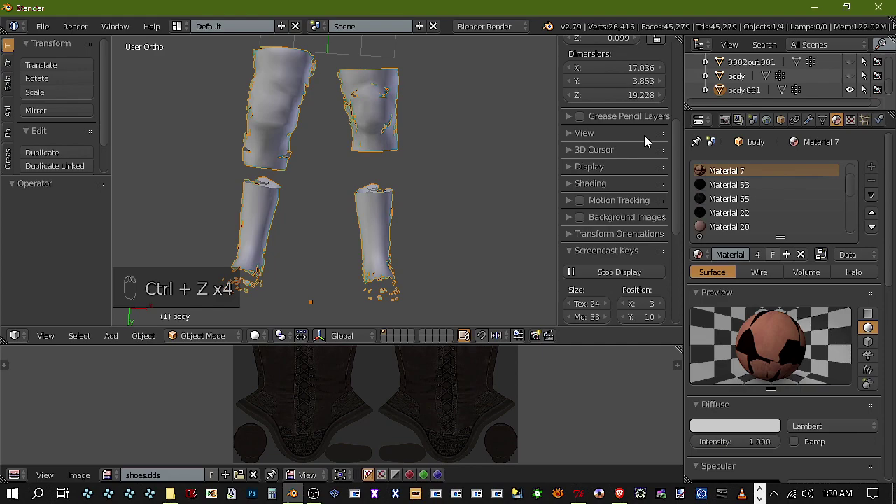
{"action": "key", "text": "ctrl+z"}
{"action": "scroll", "coordinate": [595, 134], "scroll_direction": "down", "scroll_amount": 3}
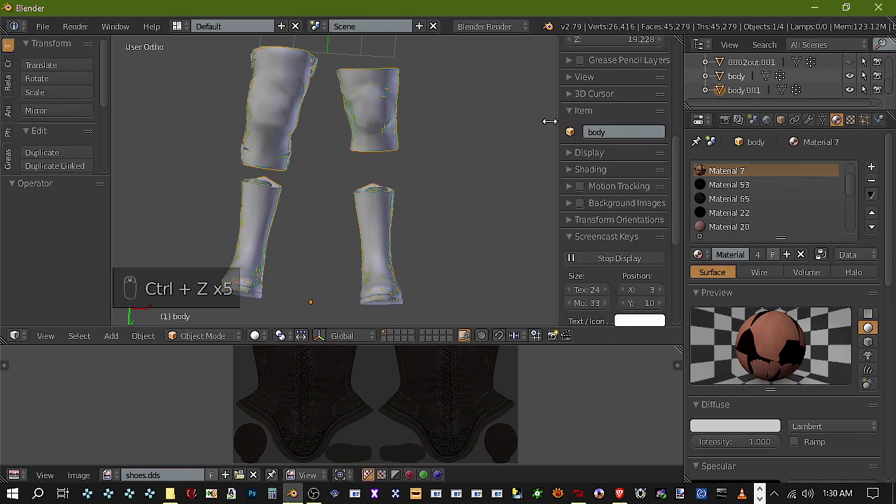
{"action": "left_click", "coordinate": [852, 75]}
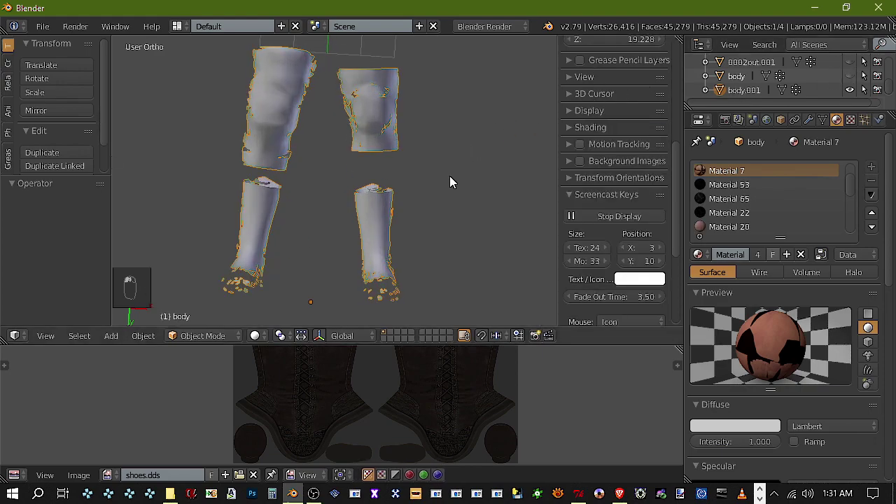
{"action": "key", "text": "ctrl+z"}
{"action": "key", "text": "ctrl+z"}
{"action": "key", "text": "ctrl+z"}
{"action": "key", "text": "ctrl+z"}
{"action": "key", "text": "ctrl+z"}
{"action": "key", "text": "ctrl+z"}
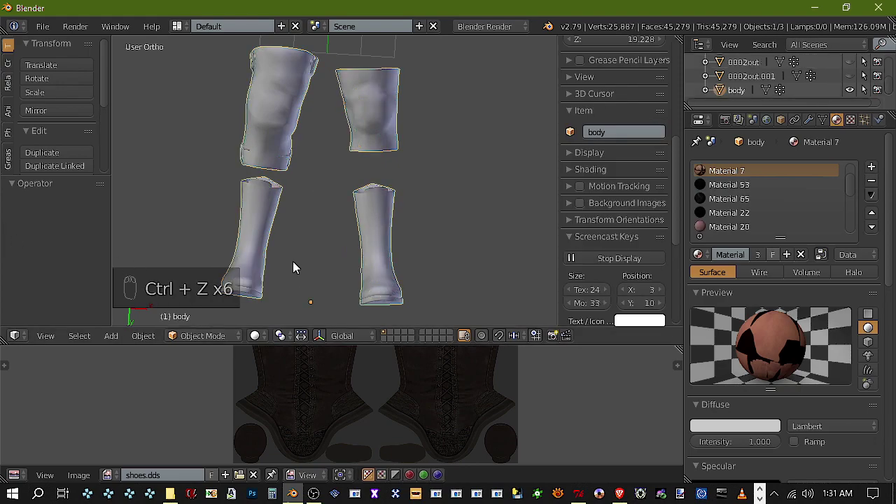
Lasso-select the knee and boot faces through the mesh in wireframe, separate them into a new object, and return to solid Object Mode
{"action": "key", "text": "z"}
{"action": "scroll", "coordinate": [329, 210], "scroll_direction": "down", "scroll_amount": 2}
{"action": "left_click", "coordinate": [208, 337]}
{"action": "left_click", "coordinate": [210, 305]}
{"action": "key", "text": "z"}
{"action": "key", "text": "z"}
{"action": "mouse_move", "coordinate": [425, 279]}
{"action": "left_mouse_down", "text": "ctrl"}
{"action": "mouse_move", "coordinate": [292, 56]}
{"action": "mouse_move", "coordinate": [190, 218]}
{"action": "mouse_move", "coordinate": [262, 286]}
{"action": "mouse_move", "coordinate": [319, 284]}
{"action": "left_mouse_up", "text": "ctrl"}
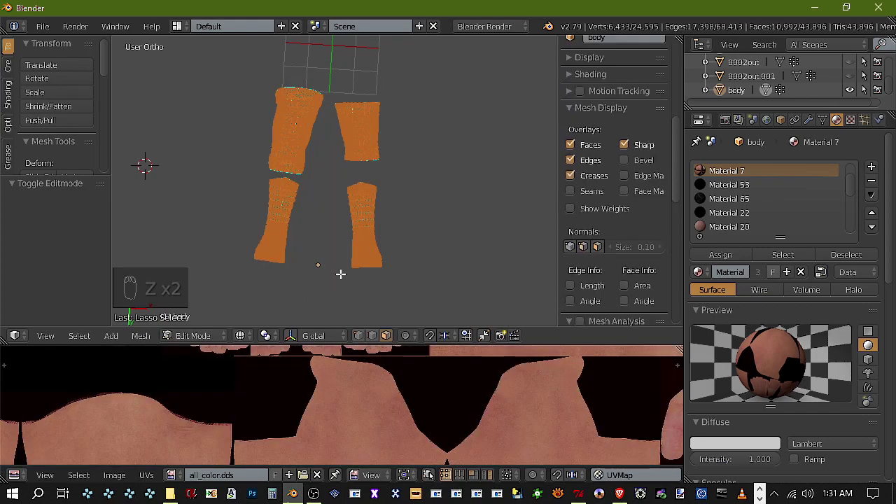
{"action": "key", "text": "p"}
{"action": "left_click", "coordinate": [341, 274]}
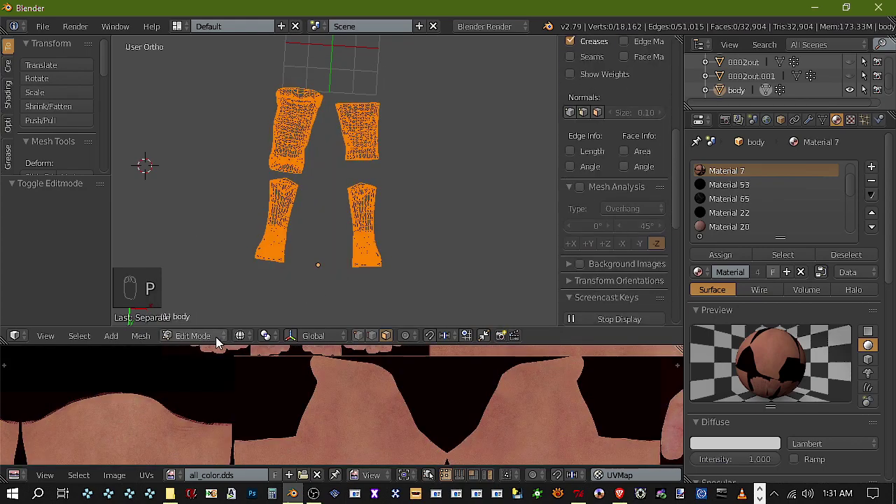
{"action": "left_click", "coordinate": [195, 335]}
{"action": "left_click", "coordinate": [209, 318]}
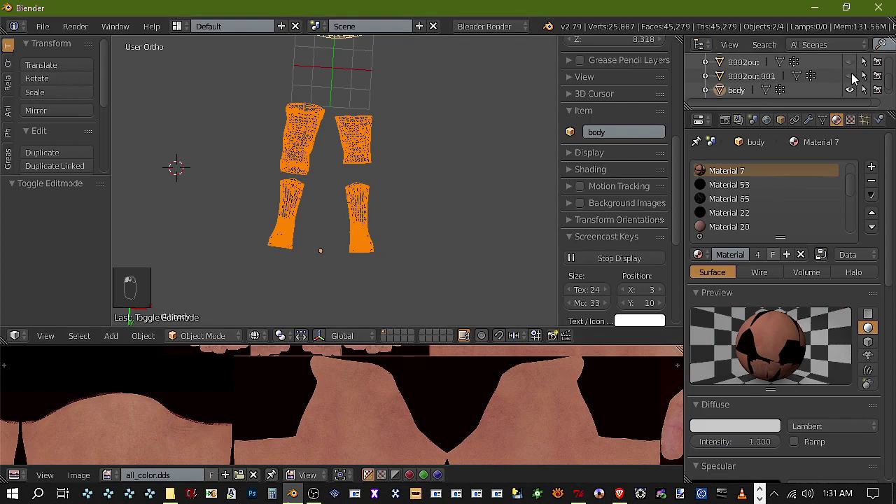
{"action": "key", "text": "z"}
{"action": "scroll", "coordinate": [419, 147], "scroll_direction": "down", "scroll_amount": 1}
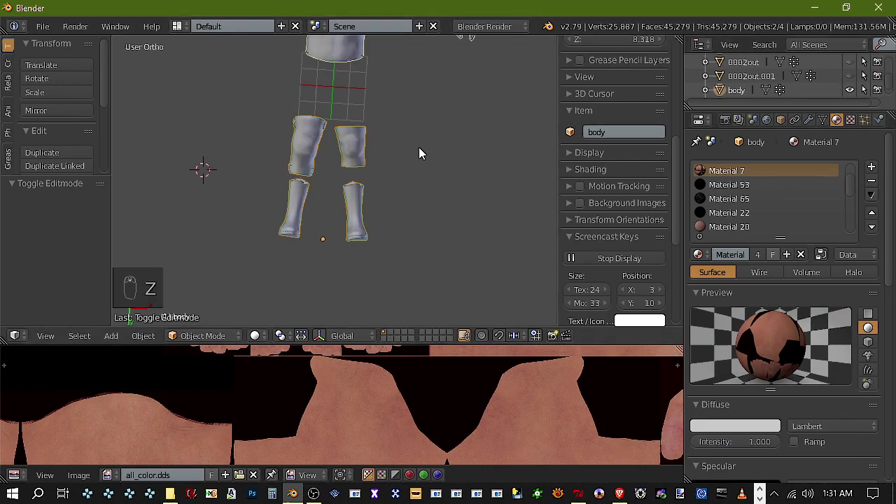
Hide the original body and enter Edit Mode on the separated body.001
{"action": "scroll", "coordinate": [780, 49], "scroll_direction": "down", "scroll_amount": 2}
{"action": "scroll", "coordinate": [810, 75], "scroll_direction": "up", "scroll_amount": 2}
{"action": "scroll", "coordinate": [815, 75], "scroll_direction": "down", "scroll_amount": 2}
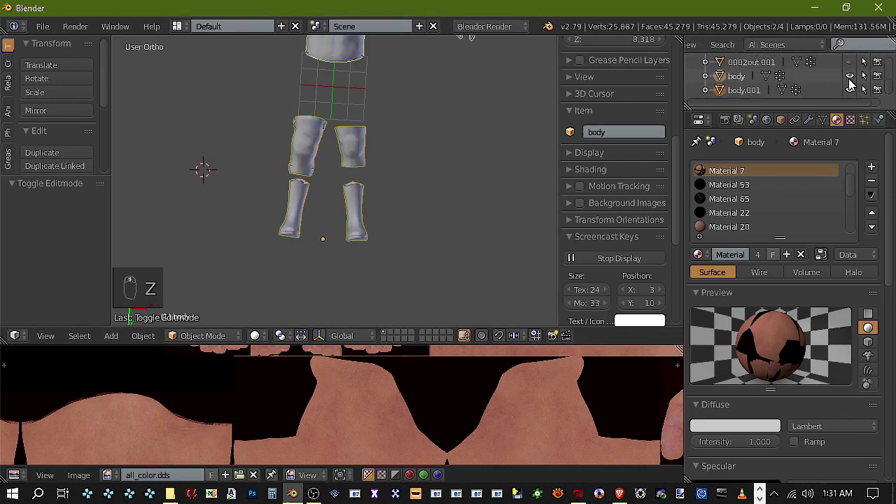
{"action": "left_click", "coordinate": [851, 77]}
{"action": "scroll", "coordinate": [347, 143], "scroll_direction": "up", "scroll_amount": 3}
{"action": "right_click", "coordinate": [350, 225]}
{"action": "left_click", "coordinate": [210, 336]}
{"action": "left_click", "coordinate": [202, 302]}
Select the linked cap faces closing the top of the character's left boot and delete them
{"action": "middle_click_drag", "start_coordinate": [269, 273], "coordinate": [267, 281]}
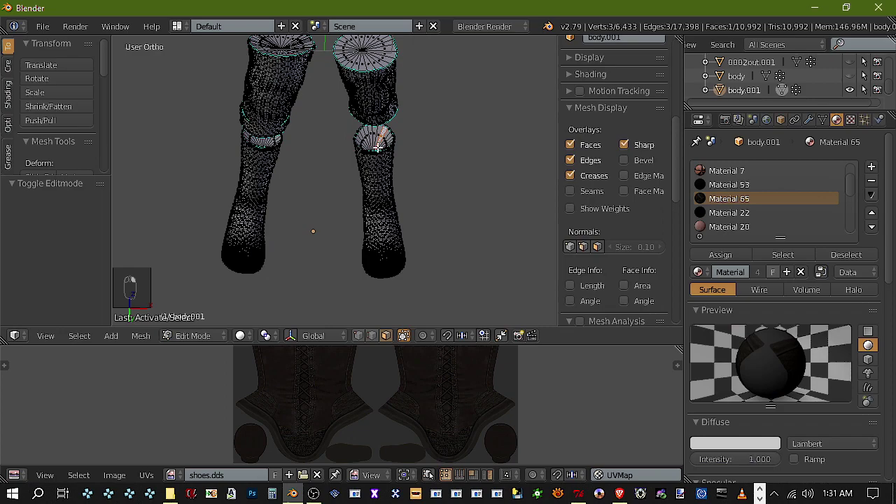
{"action": "scroll", "coordinate": [371, 177], "scroll_direction": "down", "scroll_amount": 3}
{"action": "middle_click_drag", "start_coordinate": [371, 177], "coordinate": [359, 118]}
{"action": "scroll", "coordinate": [364, 176], "scroll_direction": "up", "scroll_amount": 3}
{"action": "middle_click_drag", "start_coordinate": [387, 214], "coordinate": [398, 252]}
{"action": "key", "text": "ctrl+l"}
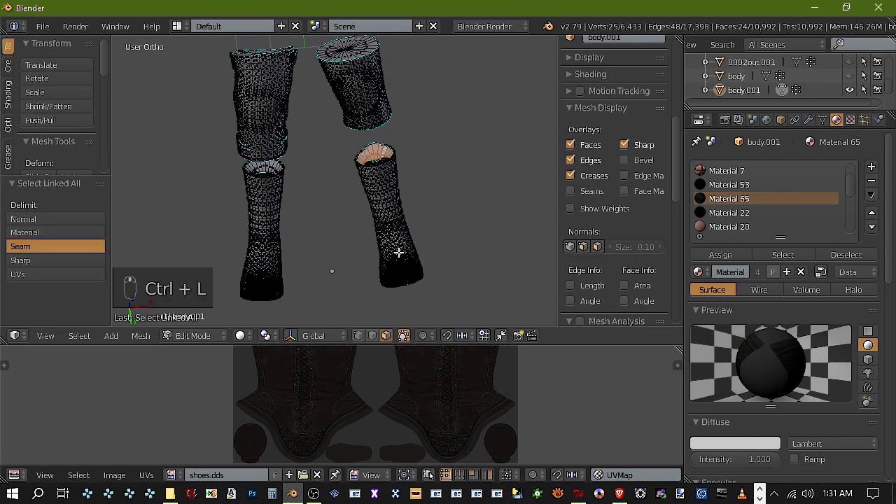
{"action": "key", "text": "Delete"}
{"action": "left_click", "coordinate": [398, 252]}
Delete the linked cap faces closing the top of the character's right boot
{"action": "middle_click_drag", "start_coordinate": [290, 200], "coordinate": [249, 126]}
{"action": "right_click", "coordinate": [240, 133]}
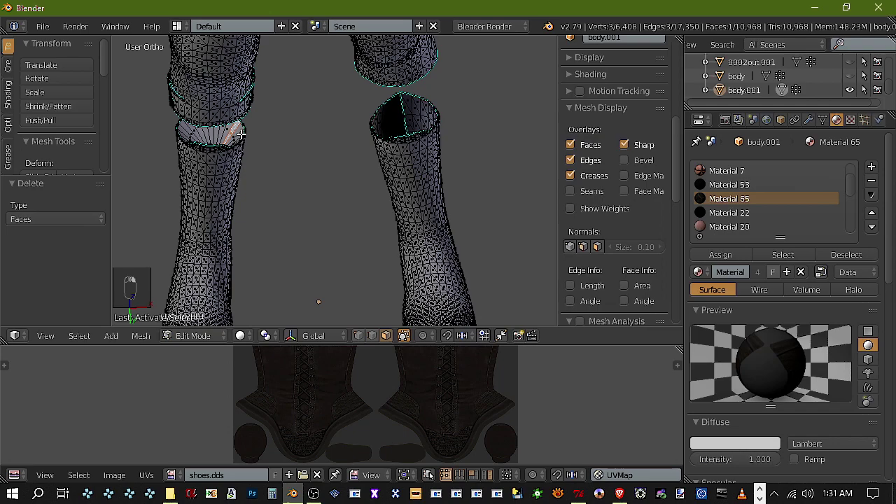
{"action": "key", "text": "ctrl+l"}
{"action": "key", "text": "Delete"}
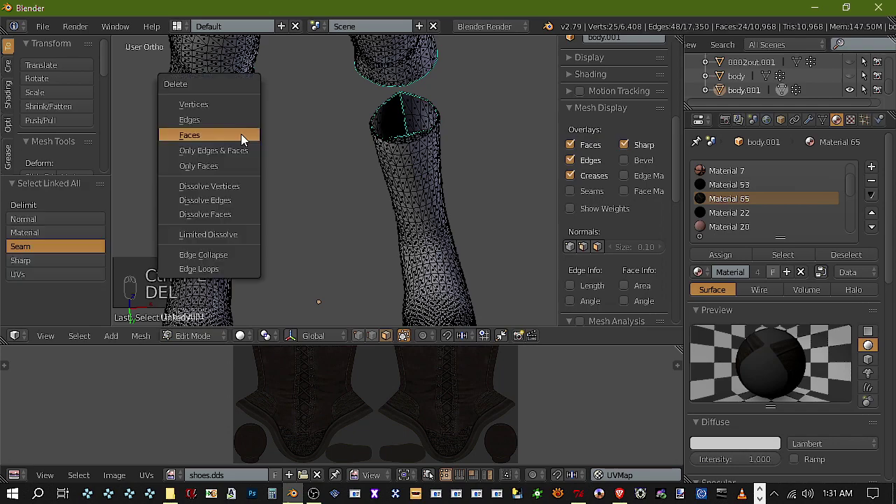
{"action": "left_click", "coordinate": [240, 135]}
Delete the linked cap faces at the lower end of the left knee piece
{"action": "middle_click_drag", "start_coordinate": [257, 140], "coordinate": [309, 247]}
{"action": "right_click", "coordinate": [386, 252]}
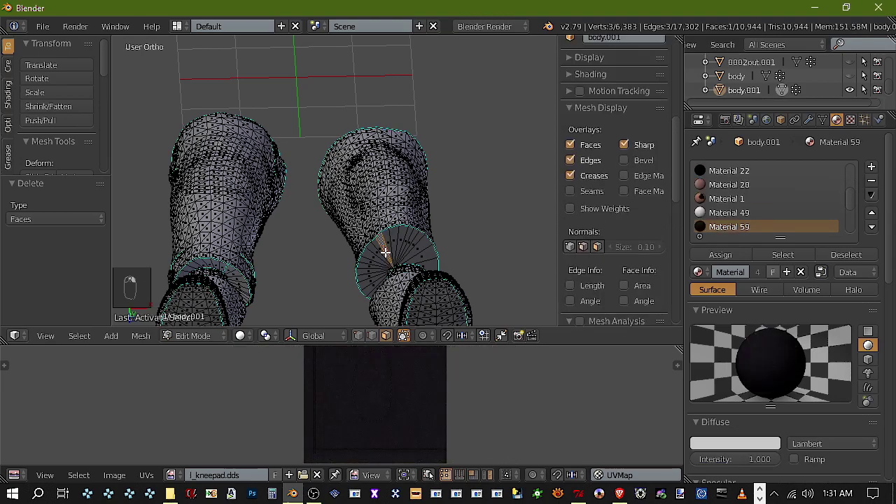
{"action": "key", "text": "ctrl+l"}
{"action": "key", "text": "Delete"}
{"action": "left_click", "coordinate": [385, 252]}
Delete the linked cap faces at the upper end of the left knee piece
{"action": "middle_click_drag", "start_coordinate": [385, 252], "coordinate": [390, 85]}
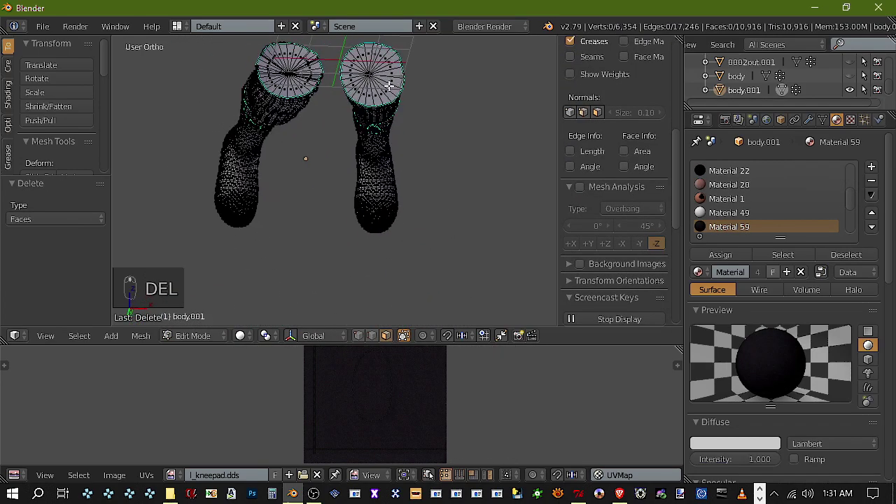
{"action": "right_click", "coordinate": [393, 90]}
{"action": "key", "text": "ctrl+l"}
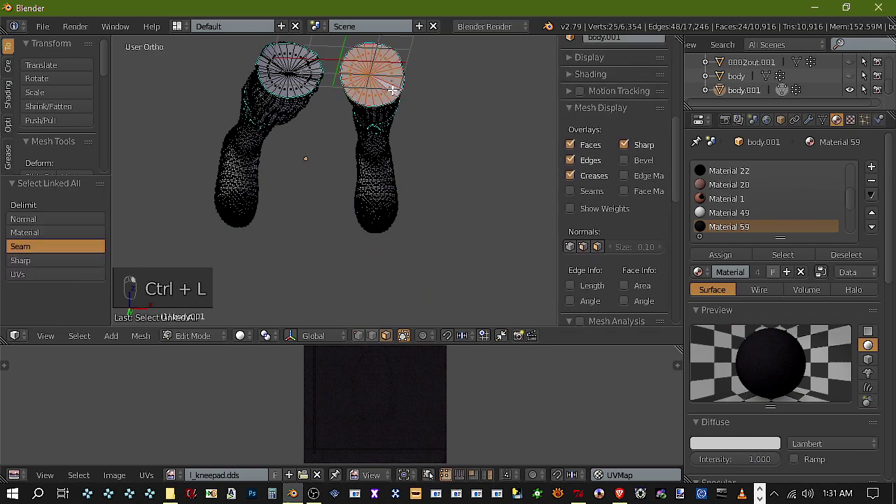
{"action": "key", "text": "Delete"}
{"action": "left_click", "coordinate": [393, 89]}
Delete the linked cap faces at the upper end of the right knee piece
{"action": "right_click", "coordinate": [304, 84]}
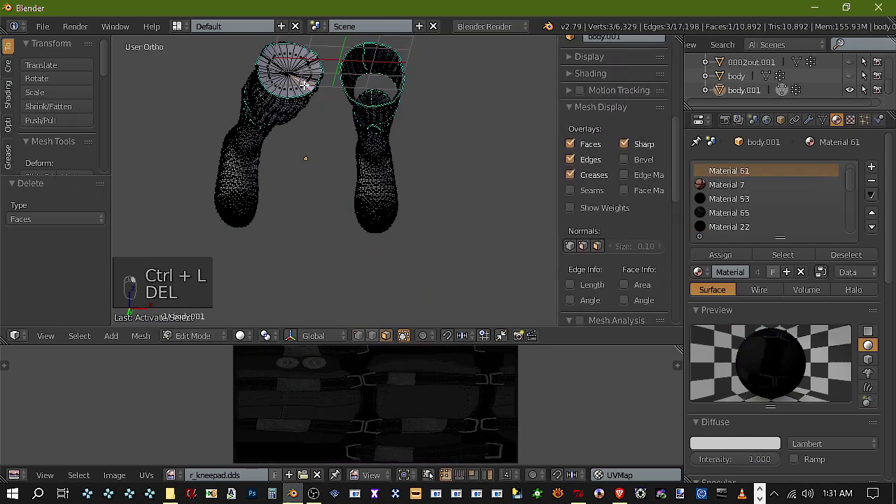
{"action": "key", "text": "ctrl+l"}
{"action": "key", "text": "Delete"}
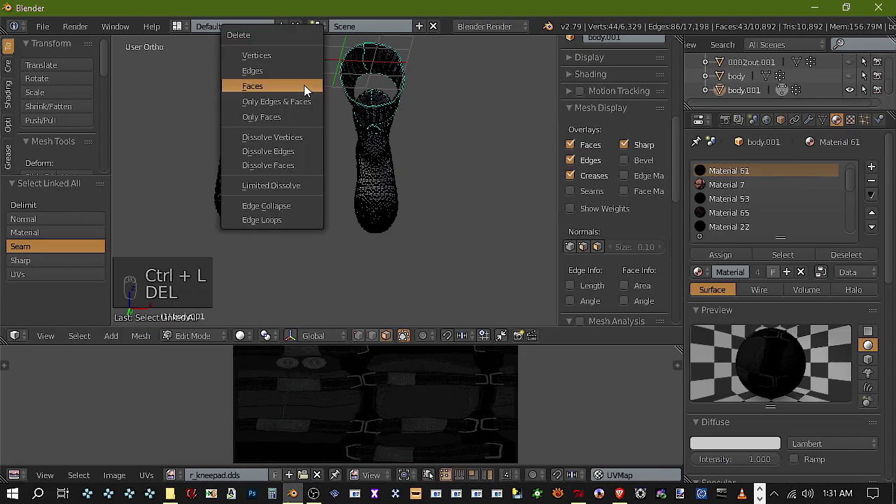
{"action": "left_click", "coordinate": [304, 84]}
Select both linked halves of the cap at the lower end of the right knee piece and delete their faces
{"action": "middle_click_drag", "start_coordinate": [304, 85], "coordinate": [281, 187]}
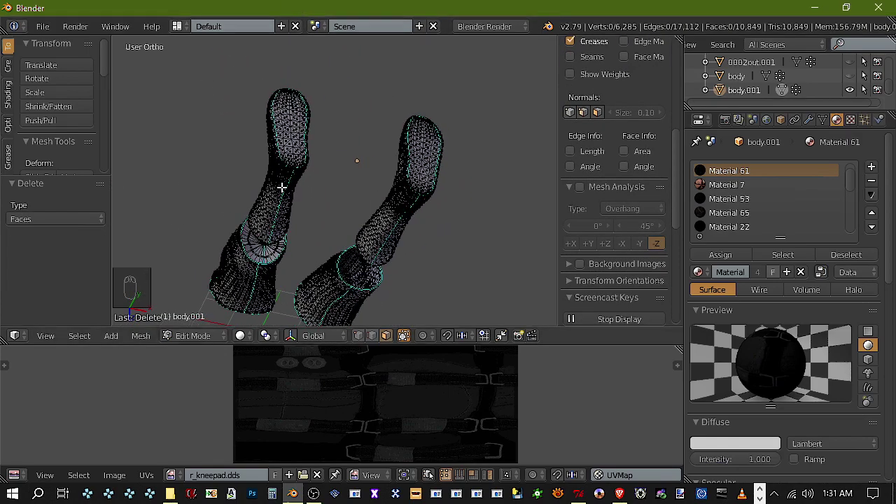
{"action": "right_click", "coordinate": [278, 254]}
{"action": "key", "text": "ctrl+l"}
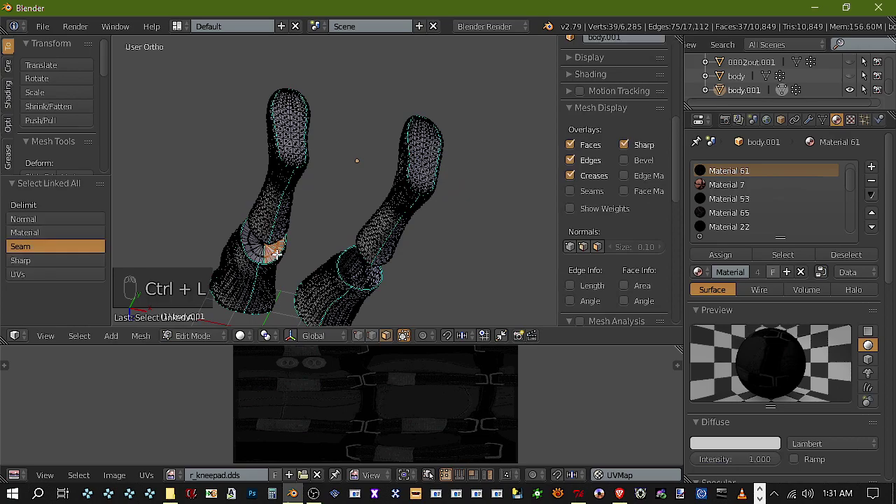
{"action": "right_click", "coordinate": [251, 251], "text": "shift"}
{"action": "key", "text": "ctrl+l"}
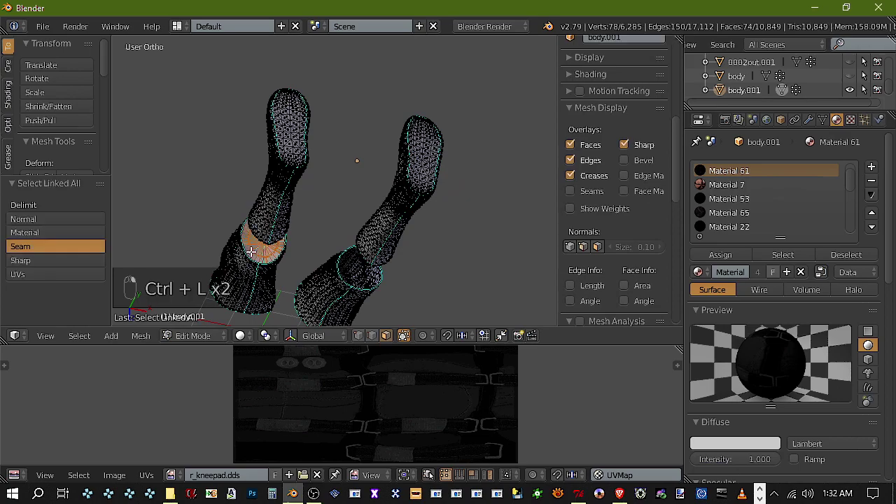
{"action": "key", "text": "Delete"}
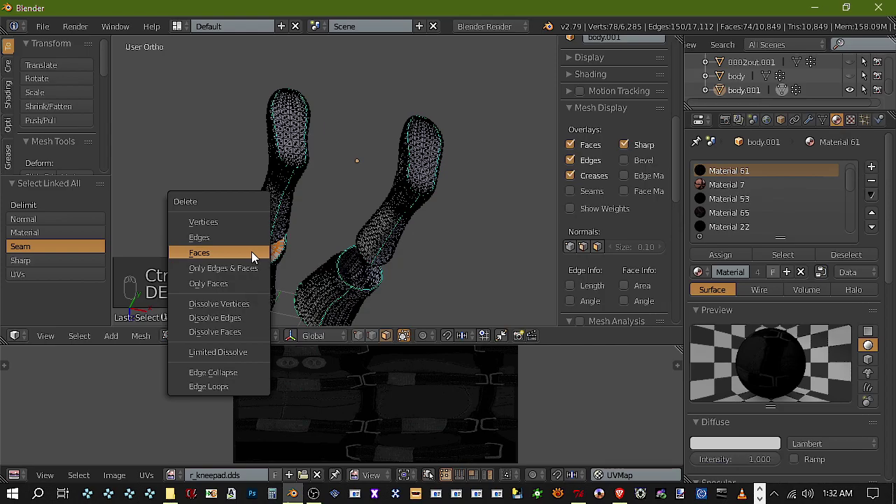
{"action": "left_click", "coordinate": [253, 252]}
Return body.001 to Object Mode and check it in wireframe and solid display
{"action": "middle_click_drag", "start_coordinate": [289, 236], "coordinate": [263, 186]}
{"action": "left_click", "coordinate": [202, 336]}
{"action": "left_click", "coordinate": [206, 320]}
{"action": "scroll", "coordinate": [249, 259], "scroll_direction": "down", "scroll_amount": 3}
{"action": "key", "text": "z"}
{"action": "key", "text": "z"}
{"action": "key", "text": "z"}
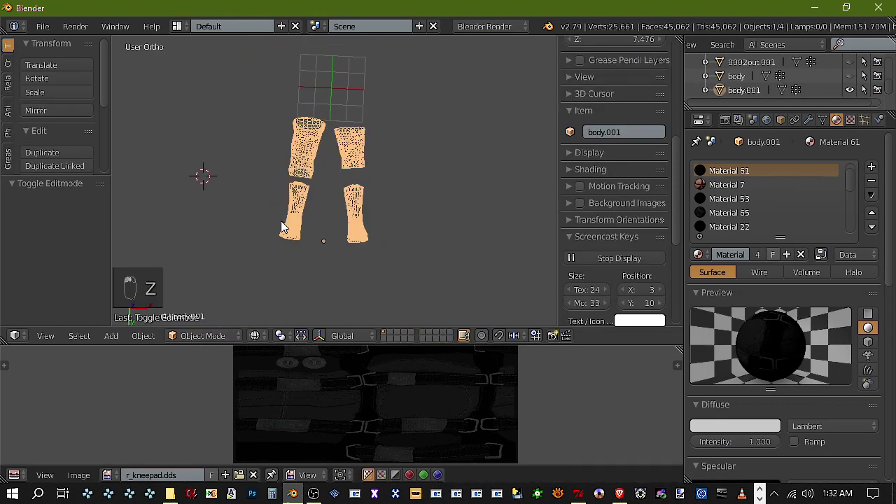
Apply flat shading to body.001 and display the viewport with Texture shading
{"action": "left_click", "coordinate": [257, 335]}
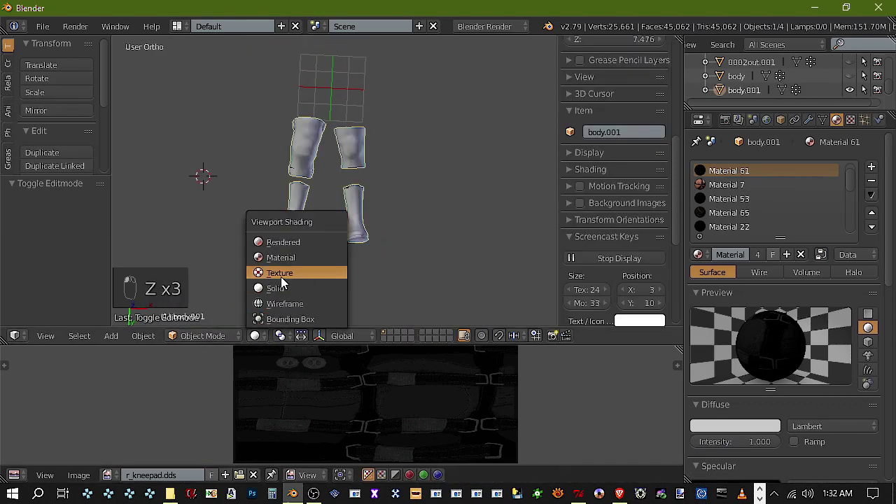
{"action": "left_click", "coordinate": [284, 273]}
{"action": "scroll", "coordinate": [69, 118], "scroll_direction": "down", "scroll_amount": 5}
{"action": "left_click", "coordinate": [75, 136]}
{"action": "left_click", "coordinate": [254, 337]}
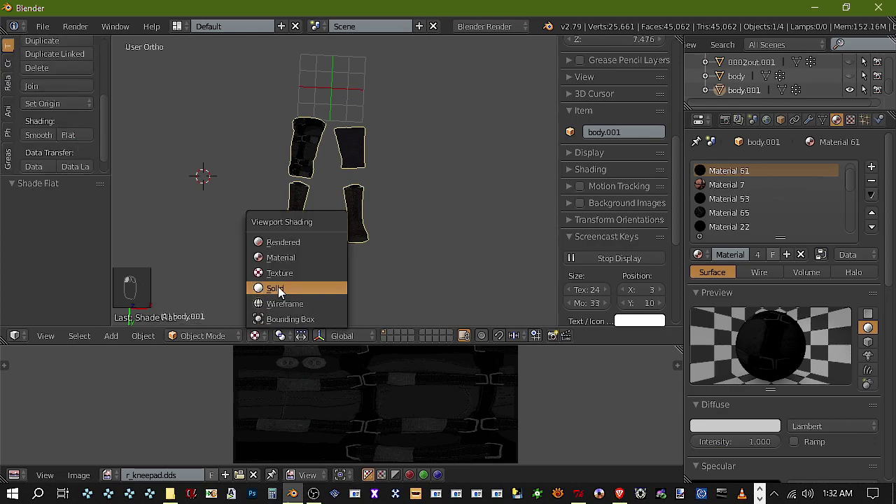
{"action": "left_click", "coordinate": [278, 286]}
{"action": "left_click", "coordinate": [250, 336]}
{"action": "left_click", "coordinate": [284, 273]}
Unhide 0002out.001, select it and apply flat shading
{"action": "scroll", "coordinate": [304, 207], "scroll_direction": "down", "scroll_amount": 1}
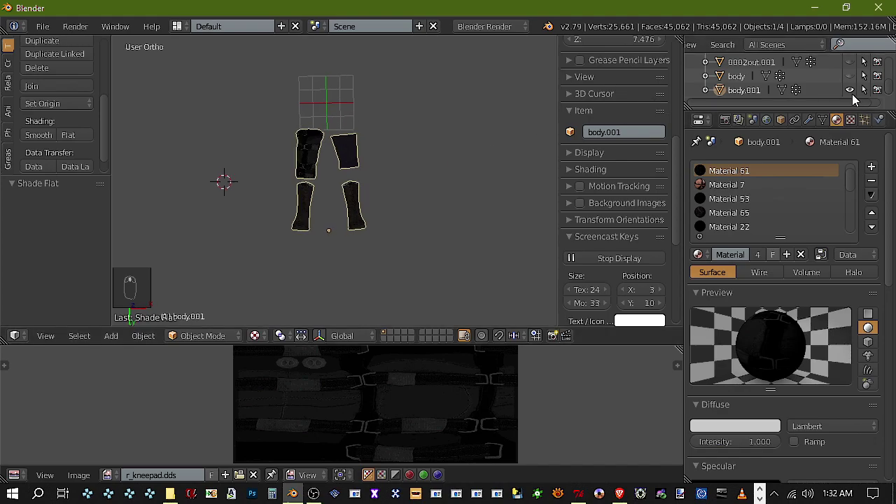
{"action": "scroll", "coordinate": [831, 89], "scroll_direction": "up", "scroll_amount": 2}
{"action": "scroll", "coordinate": [832, 81], "scroll_direction": "down", "scroll_amount": 1}
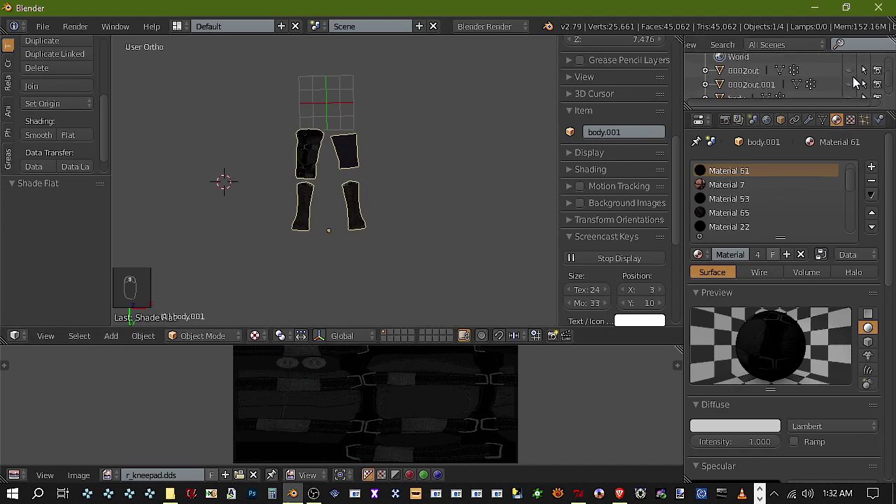
{"action": "scroll", "coordinate": [326, 279], "scroll_direction": "up", "scroll_amount": 2}
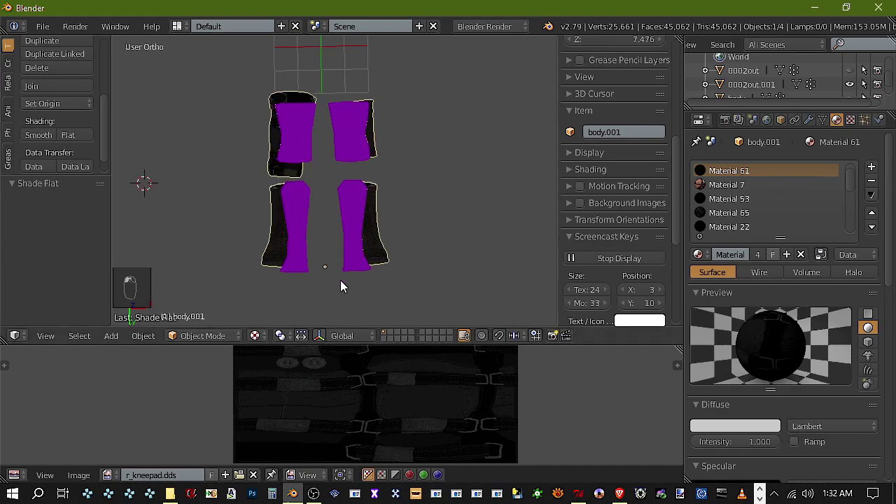
{"action": "right_click", "coordinate": [306, 245]}
{"action": "scroll", "coordinate": [297, 245], "scroll_direction": "up", "scroll_amount": 3}
{"action": "left_click", "coordinate": [70, 134]}
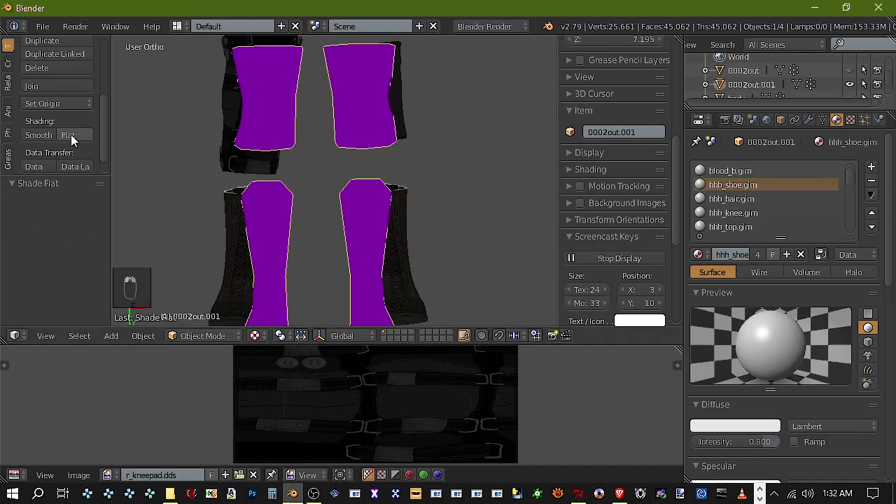
Switch the viewport to wireframe display to compare 0002out.001 with the detailed knee and boot meshes
{"action": "key", "text": "z"}
{"action": "scroll", "coordinate": [288, 278], "scroll_direction": "down", "scroll_amount": 1}
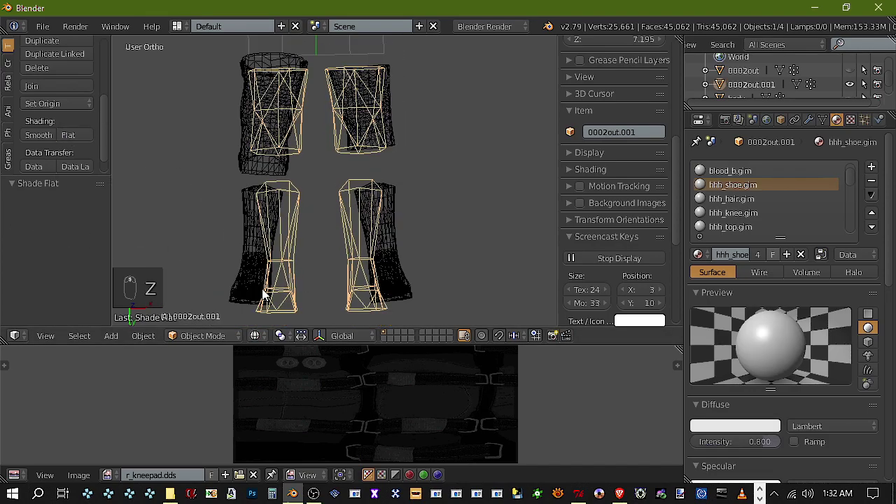
{"action": "left_click", "coordinate": [200, 336]}
{"action": "left_click", "coordinate": [229, 290]}
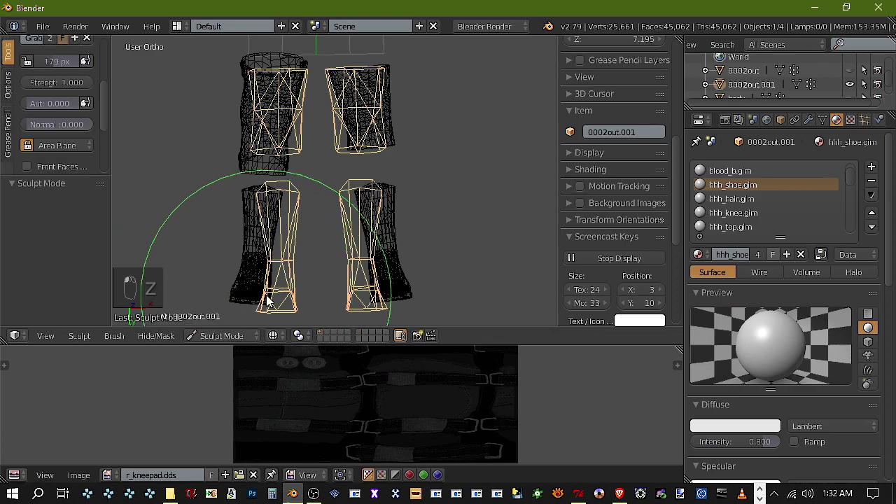
{"action": "scroll", "coordinate": [290, 220], "scroll_direction": "up", "scroll_amount": 3}
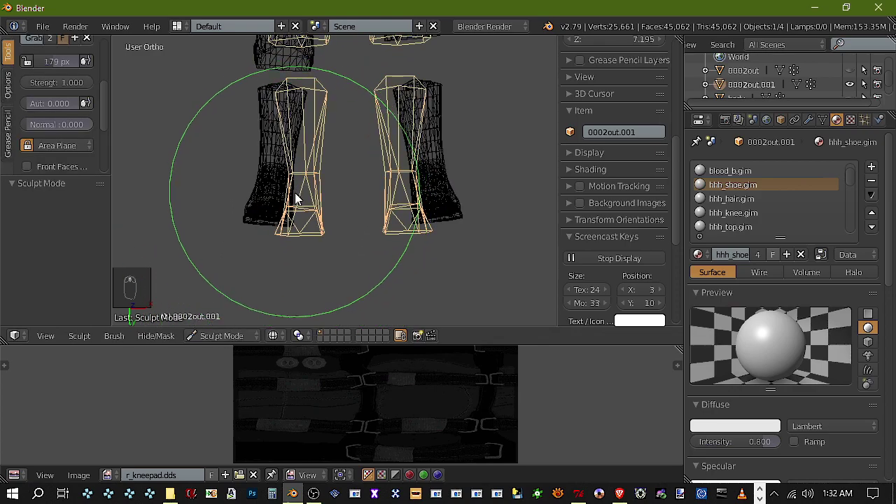
{"action": "left_click", "coordinate": [227, 340]}
{"action": "left_click", "coordinate": [233, 316]}
In Edit Mode, select only the low-poly boot on the -X side and move it about -0.71 along X onto the detailed boot
{"action": "left_click", "coordinate": [229, 338]}
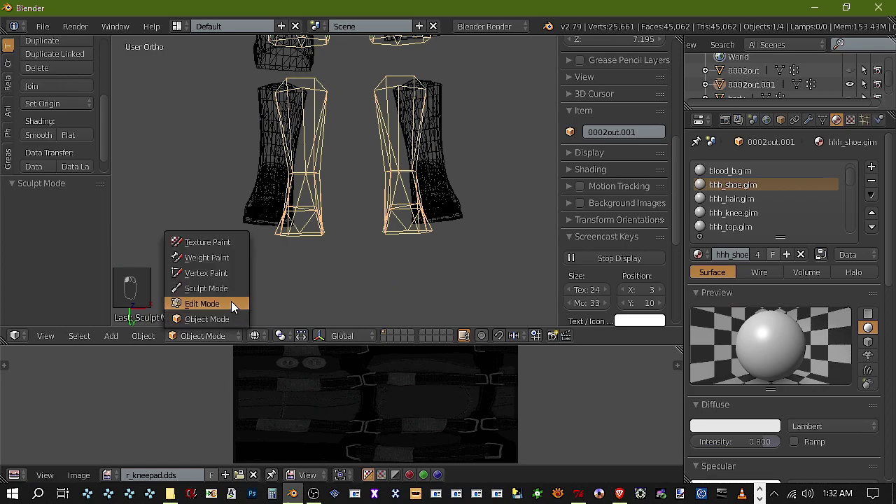
{"action": "left_click", "coordinate": [231, 302]}
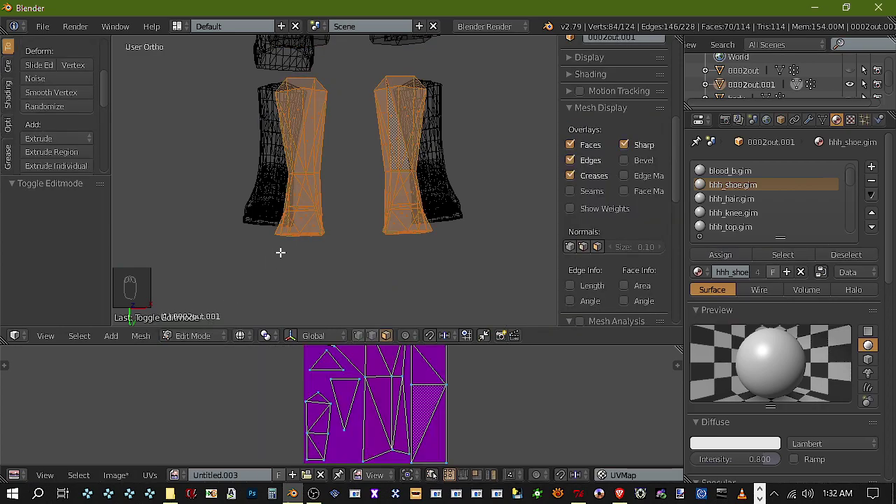
{"action": "key", "text": "a"}
{"action": "mouse_move", "coordinate": [340, 245]}
{"action": "left_mouse_down", "text": "ctrl"}
{"action": "mouse_move", "coordinate": [364, 98]}
{"action": "mouse_move", "coordinate": [306, 70]}
{"action": "mouse_move", "coordinate": [267, 89]}
{"action": "mouse_move", "coordinate": [257, 243]}
{"action": "mouse_move", "coordinate": [278, 262]}
{"action": "left_mouse_up", "text": "ctrl"}
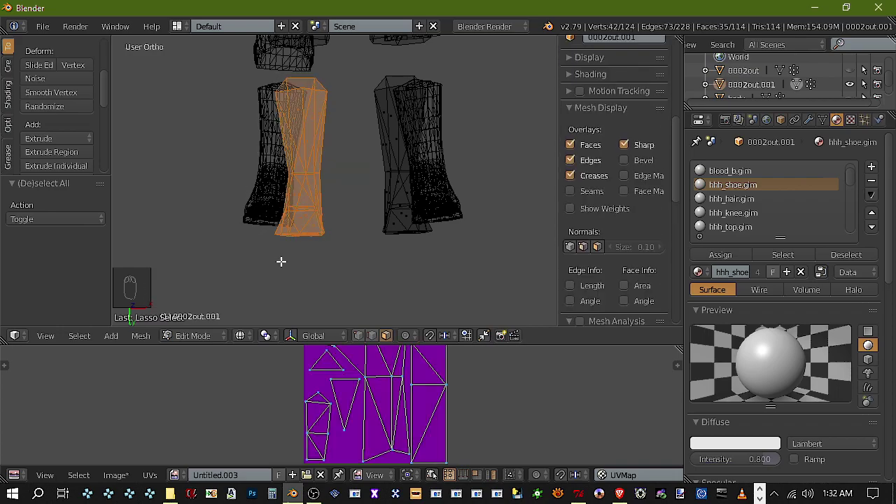
{"action": "key", "text": "g"}
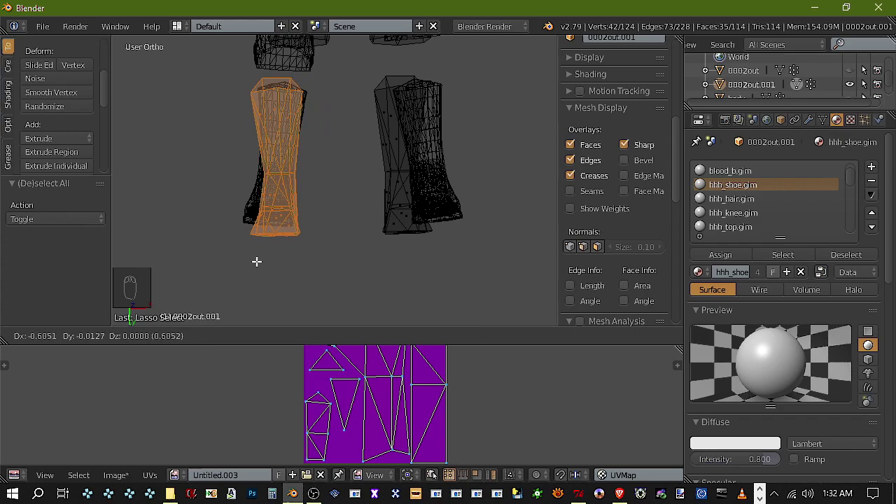
{"action": "left_click", "coordinate": [253, 261]}
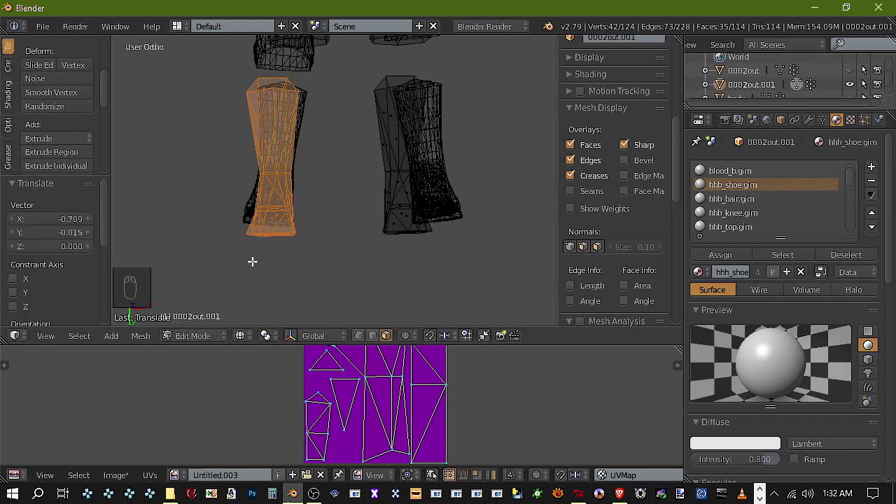
Align the -X side boot with the detailed boot by rotating it about 6.7°, shifting it about -0.28 along Y and rotating it about -1.3°
{"action": "key", "text": "r"}
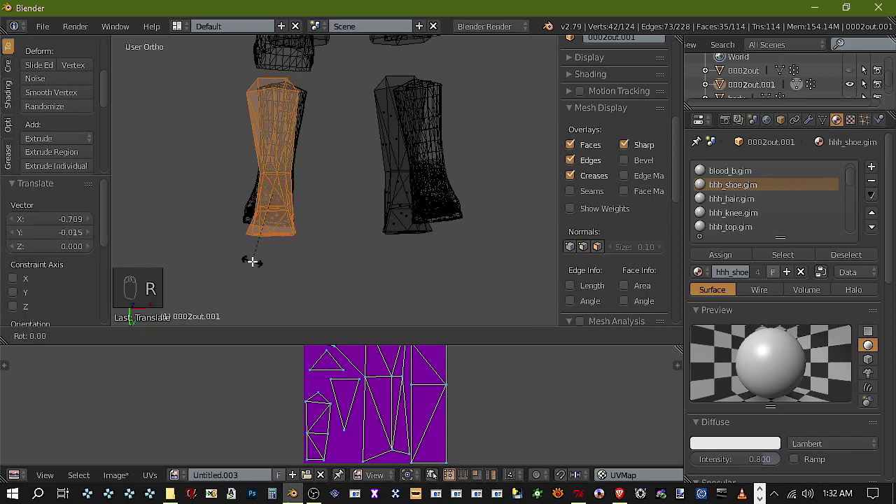
{"action": "left_click", "coordinate": [247, 255]}
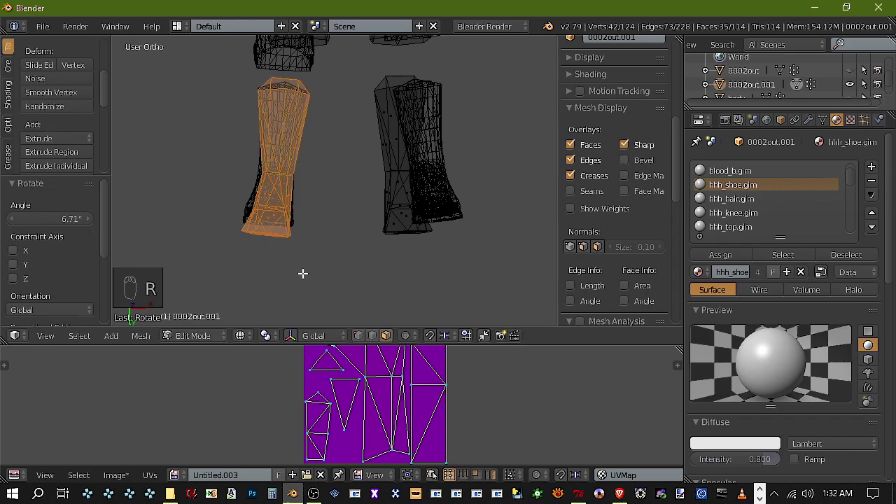
{"action": "key", "text": "g"}
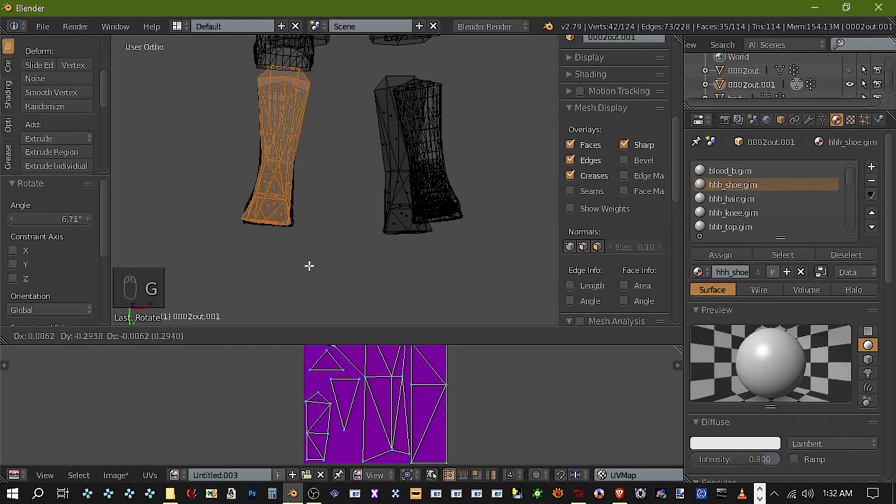
{"action": "left_click", "coordinate": [309, 266]}
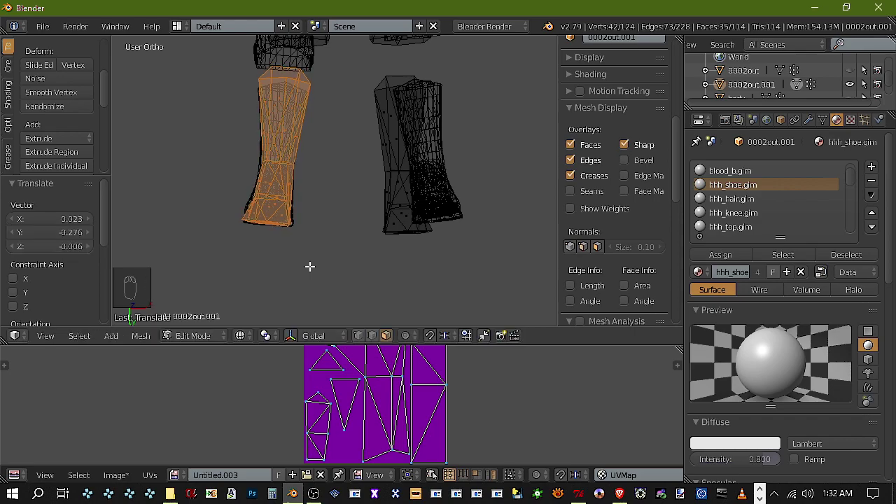
{"action": "key", "text": "r"}
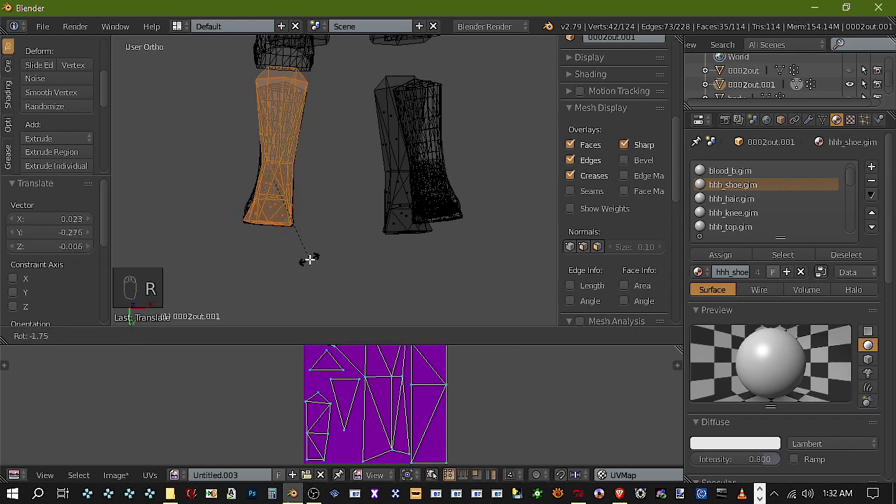
{"action": "left_click", "coordinate": [309, 260]}
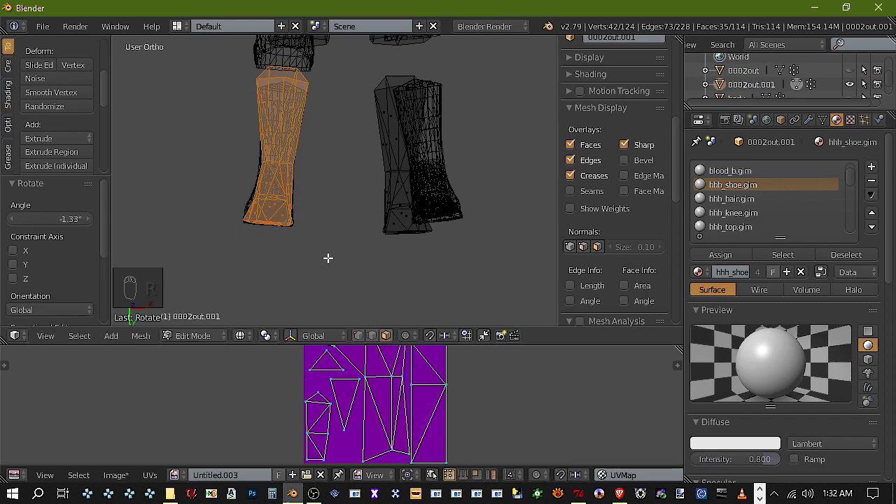
Select only the low-poly boot on the +X side and move it about 0.75 along X onto its detailed boot
{"action": "scroll", "coordinate": [328, 258], "scroll_direction": "up", "scroll_amount": 2}
{"action": "scroll", "coordinate": [388, 193], "scroll_direction": "down", "scroll_amount": 1}
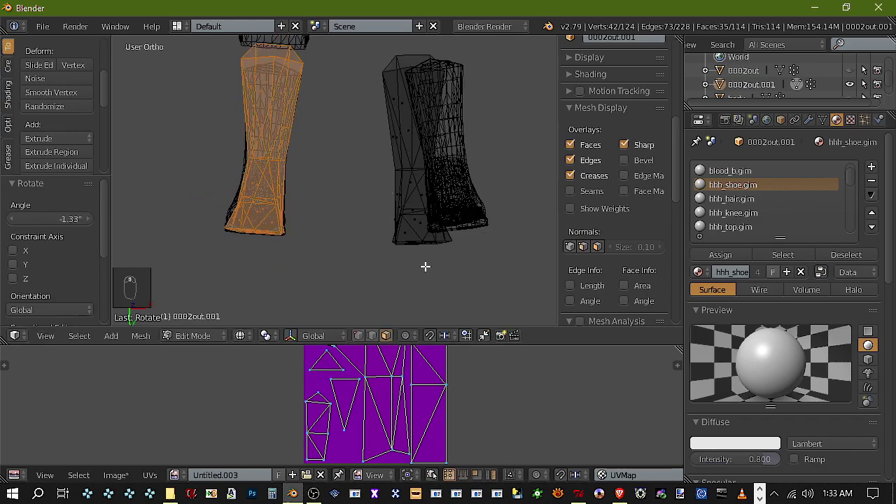
{"action": "key", "text": "a"}
{"action": "scroll", "coordinate": [423, 269], "scroll_direction": "down", "scroll_amount": 2}
{"action": "mouse_move", "coordinate": [445, 276]}
{"action": "left_mouse_down", "text": "ctrl"}
{"action": "mouse_move", "coordinate": [460, 190]}
{"action": "mouse_move", "coordinate": [376, 67]}
{"action": "mouse_move", "coordinate": [358, 253]}
{"action": "mouse_move", "coordinate": [385, 251]}
{"action": "left_mouse_up", "text": "ctrl"}
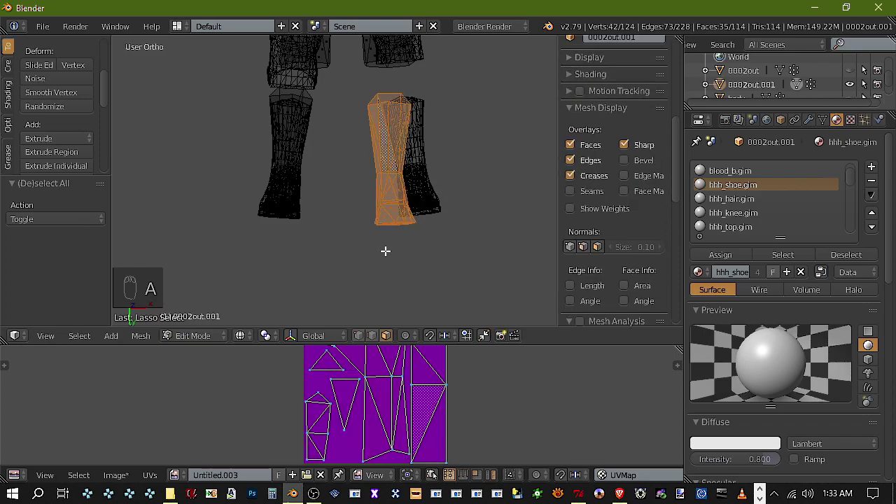
{"action": "key", "text": "g"}
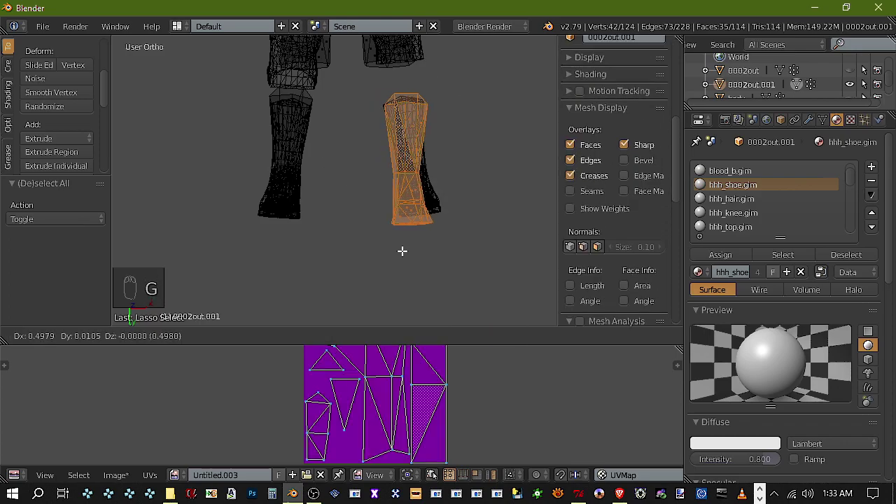
{"action": "key", "text": "r"}
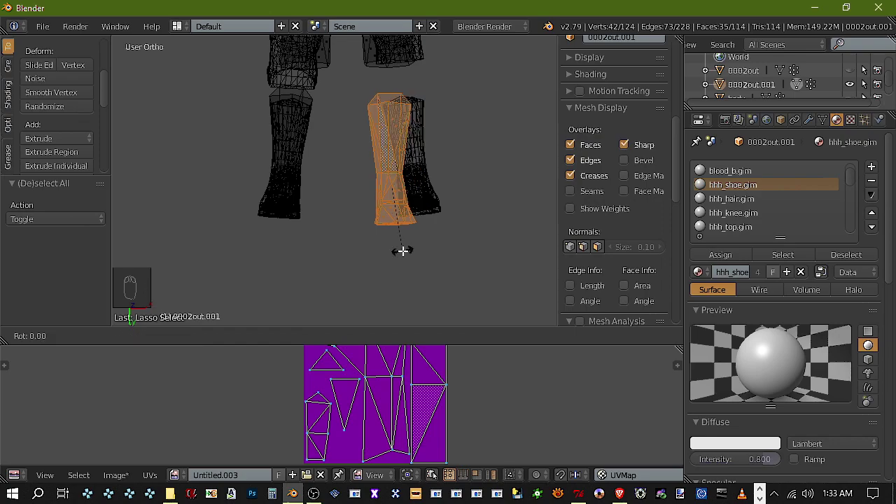
{"action": "key", "text": "g"}
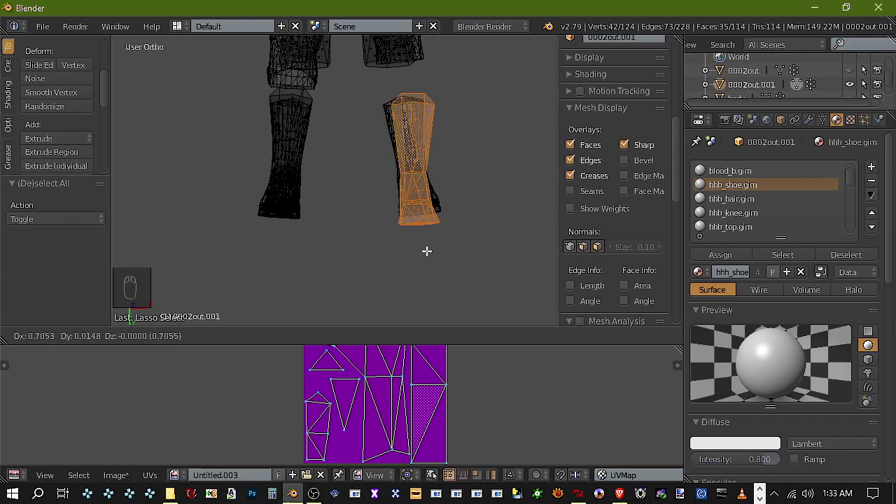
{"action": "left_click", "coordinate": [428, 250]}
Fit the +X side boot to the detailed boot by rotating it about -6.4° and shifting it about -0.29 along Y, with small final corrections
{"action": "key", "text": "r"}
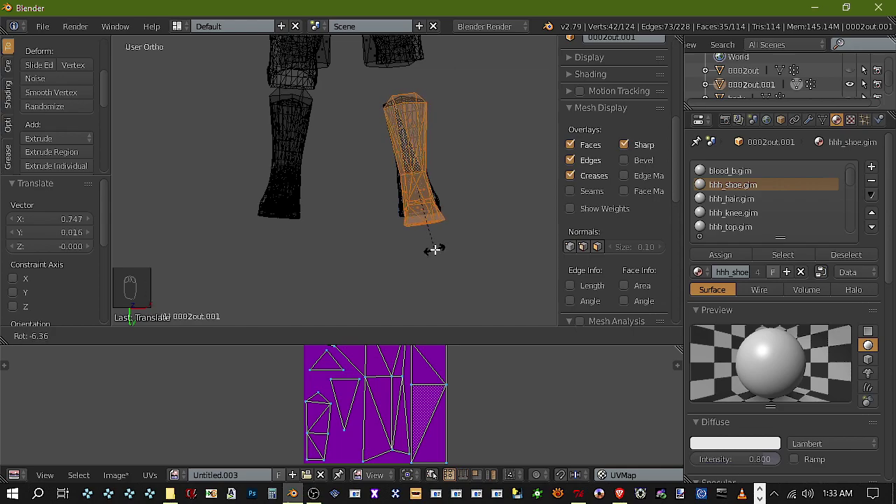
{"action": "left_click", "coordinate": [435, 249]}
{"action": "key", "text": "g"}
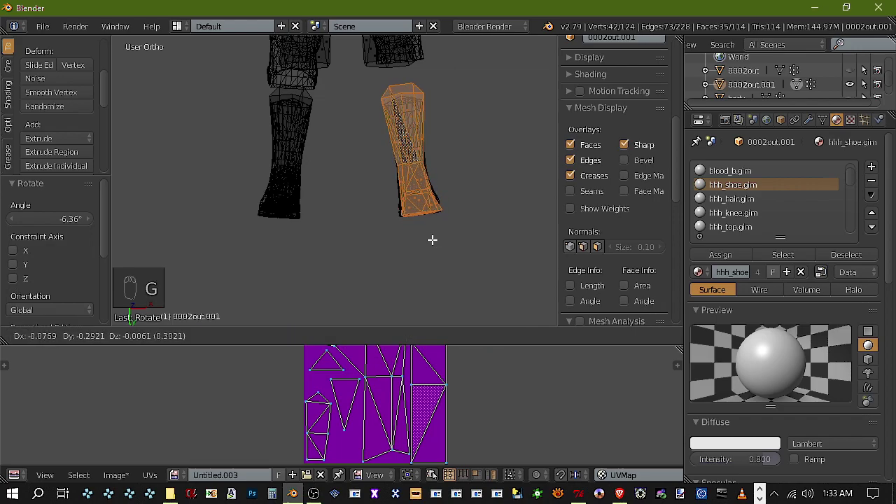
{"action": "left_click", "coordinate": [432, 241]}
{"action": "key", "text": "r"}
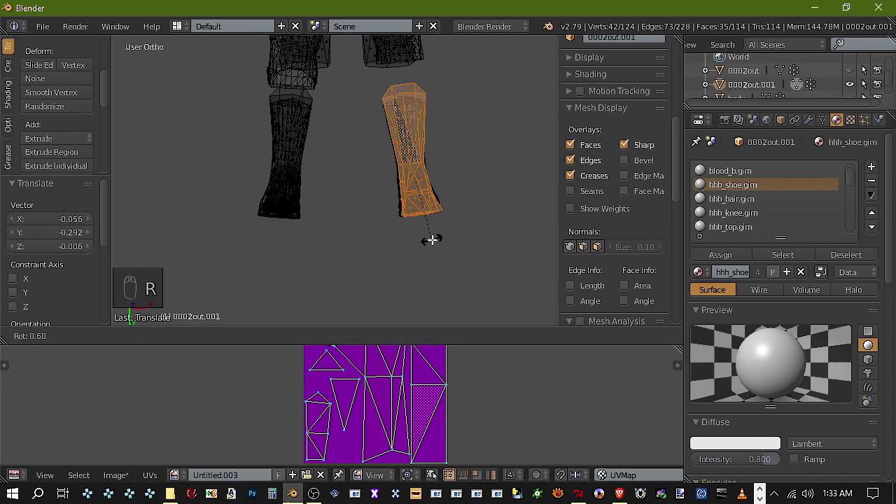
{"action": "left_click", "coordinate": [432, 240]}
{"action": "key", "text": "g"}
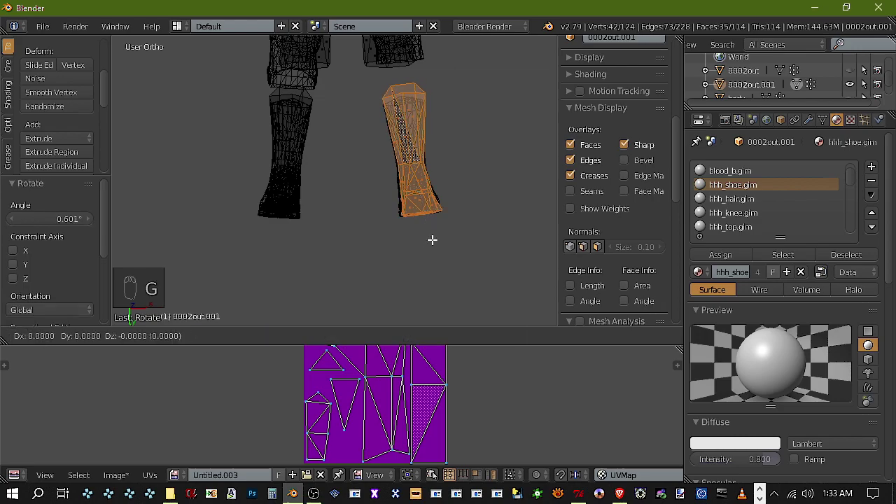
{"action": "left_click", "coordinate": [432, 241]}
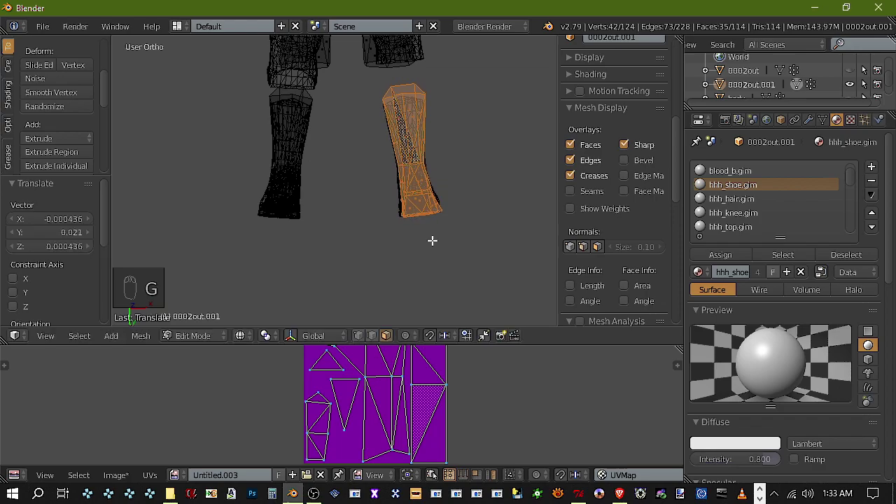
Return 0002out.001 to Object Mode and examine how its boots and knee pieces line up with the detailed meshes
{"action": "middle_click_drag", "start_coordinate": [432, 241], "coordinate": [351, 224]}
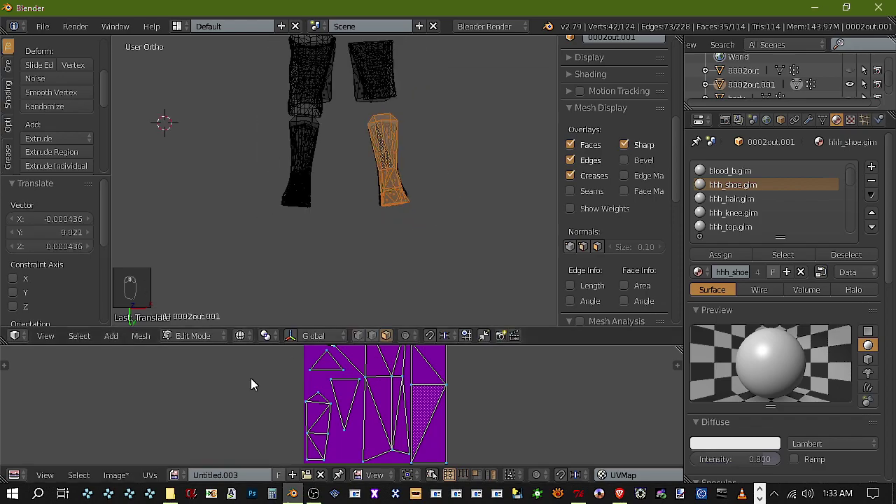
{"action": "left_click", "coordinate": [201, 336]}
{"action": "left_click", "coordinate": [211, 320]}
{"action": "scroll", "coordinate": [295, 218], "scroll_direction": "down", "scroll_amount": 3}
{"action": "scroll", "coordinate": [295, 218], "scroll_direction": "up", "scroll_amount": 4}
{"action": "middle_click_drag", "start_coordinate": [322, 189], "coordinate": [337, 263], "text": "shift"}
{"action": "scroll", "coordinate": [336, 270], "scroll_direction": "up", "scroll_amount": 2}
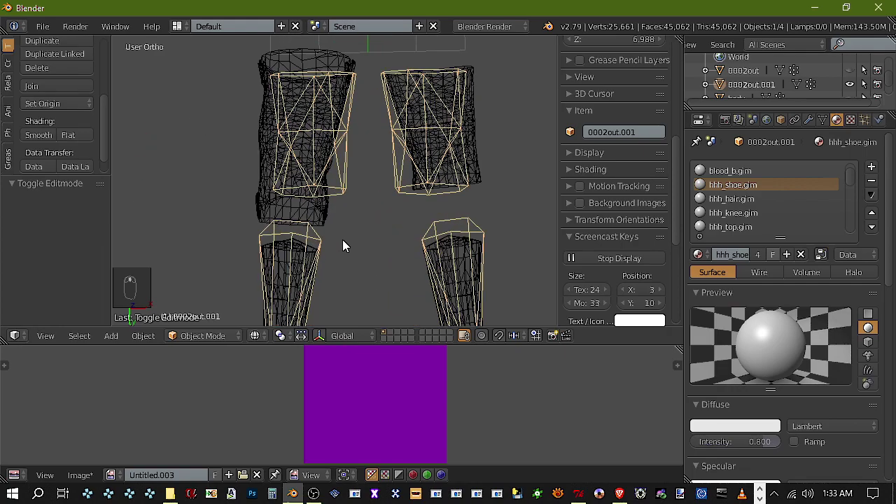
In Edit Mode, select only the low-poly knee piece on the +X side, move it about 0.26 along X and rotate it about -5.5°
{"action": "left_click", "coordinate": [202, 335]}
{"action": "left_click", "coordinate": [203, 303]}
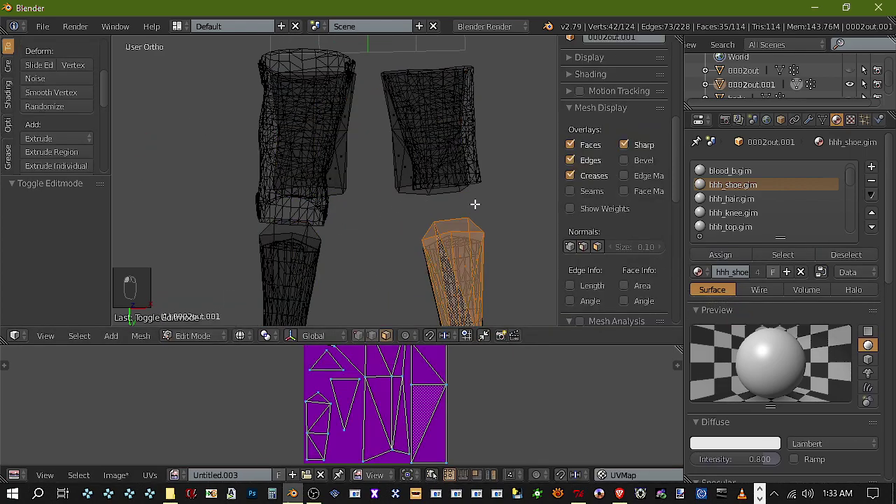
{"action": "key", "text": "a"}
{"action": "mouse_move", "coordinate": [475, 204]}
{"action": "left_mouse_down", "text": "ctrl"}
{"action": "mouse_move", "coordinate": [530, 136]}
{"action": "mouse_move", "coordinate": [413, 44]}
{"action": "mouse_move", "coordinate": [362, 110]}
{"action": "mouse_move", "coordinate": [390, 217]}
{"action": "mouse_move", "coordinate": [403, 214]}
{"action": "left_mouse_up", "text": "ctrl"}
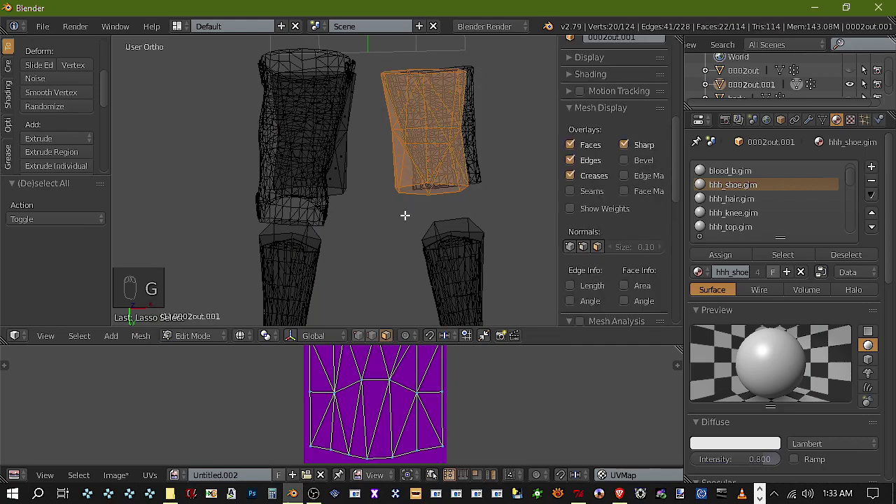
{"action": "key", "text": "g"}
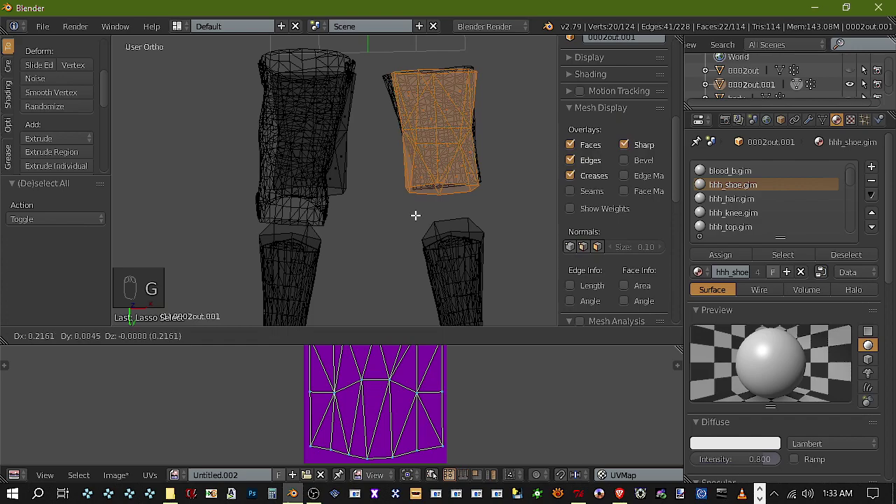
{"action": "left_click", "coordinate": [417, 215]}
{"action": "key", "text": "r"}
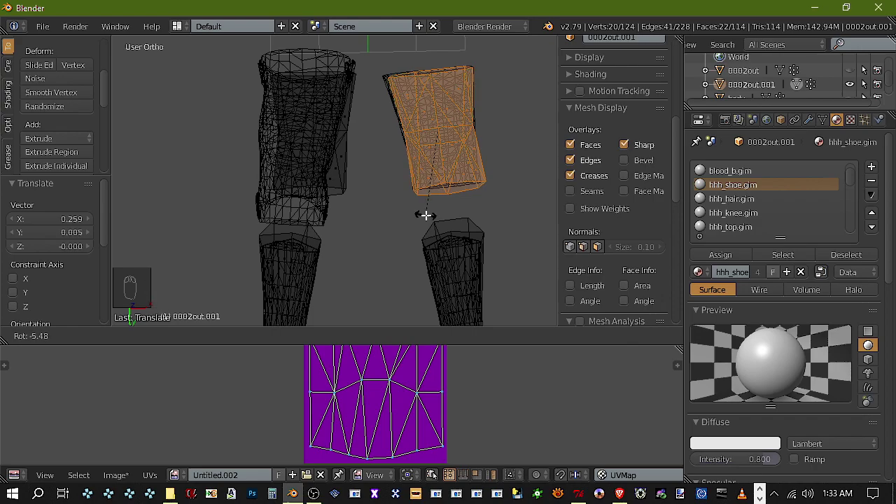
{"action": "left_click", "coordinate": [426, 215]}
Select only the low-poly knee piece on the -X side, move it about -0.33 along X and rotate it about 5.8°
{"action": "scroll", "coordinate": [359, 167], "scroll_direction": "down", "scroll_amount": 2}
{"action": "left_click", "coordinate": [350, 171]}
{"action": "key", "text": "a"}
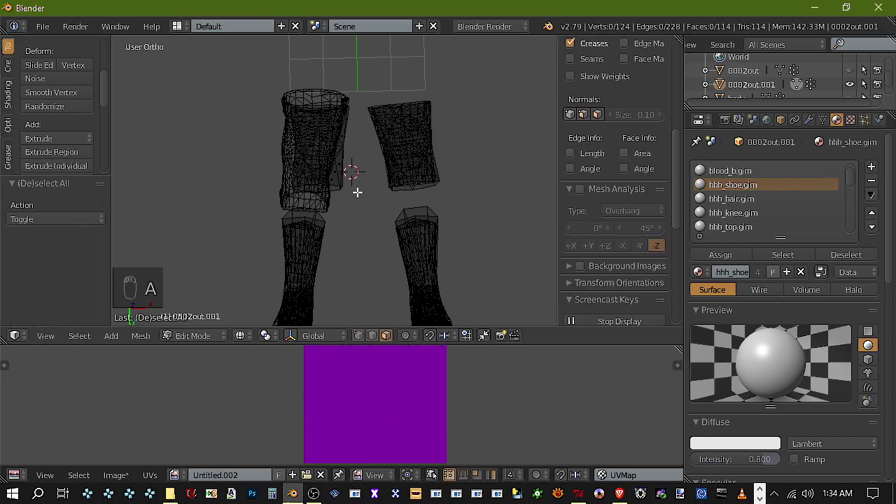
{"action": "mouse_move", "coordinate": [356, 190]}
{"action": "left_mouse_down", "text": "ctrl"}
{"action": "mouse_move", "coordinate": [260, 184]}
{"action": "mouse_move", "coordinate": [280, 68]}
{"action": "mouse_move", "coordinate": [364, 140]}
{"action": "mouse_move", "coordinate": [357, 152]}
{"action": "left_mouse_up", "text": "ctrl"}
{"action": "key", "text": "g"}
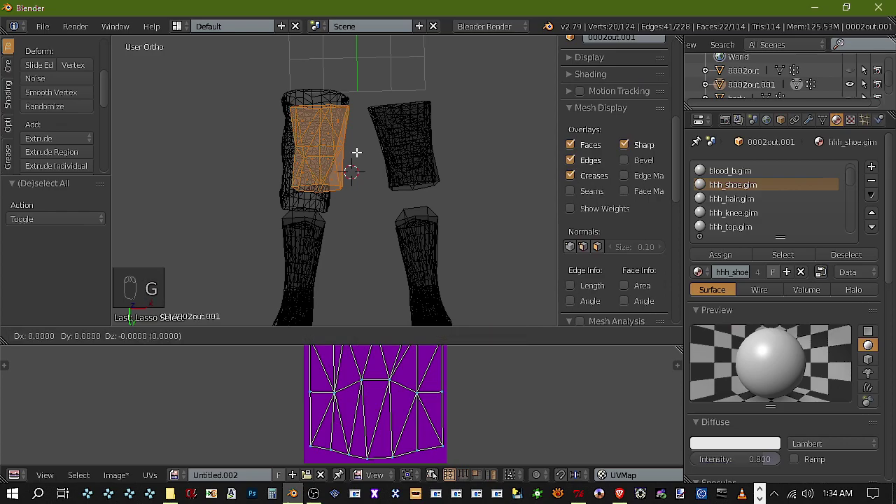
{"action": "left_click", "coordinate": [345, 151]}
{"action": "key", "text": "r"}
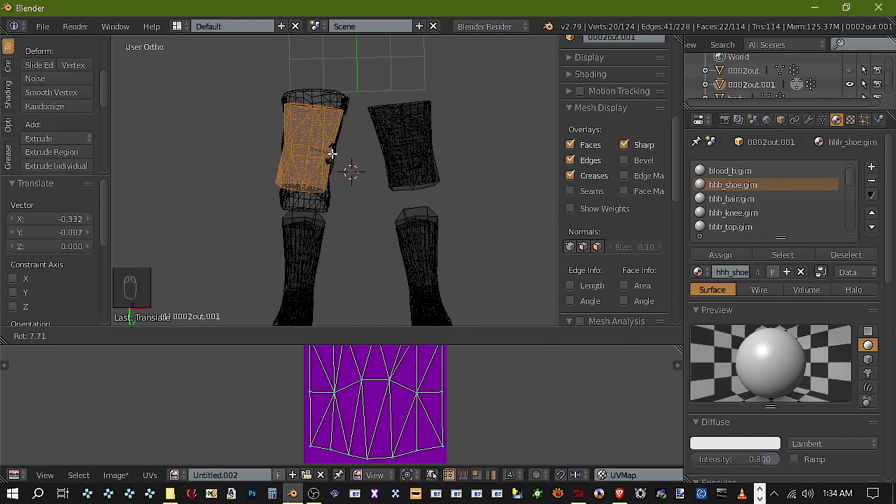
{"action": "left_click", "coordinate": [336, 153]}
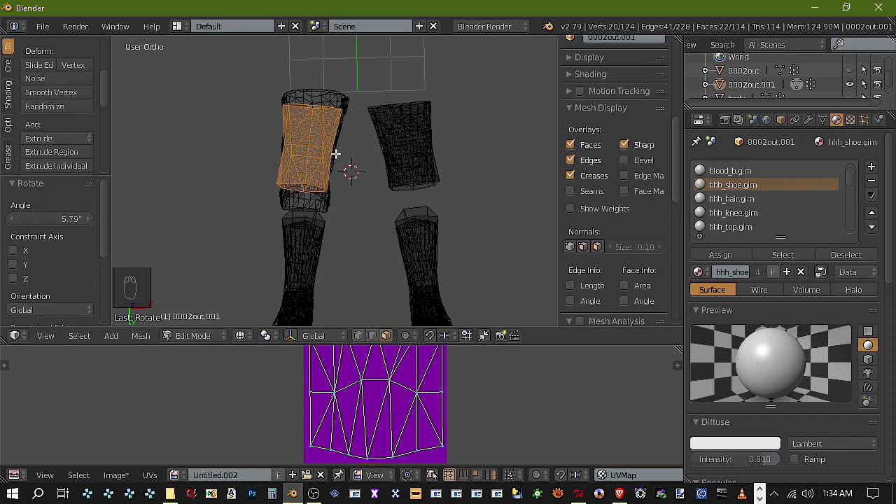
Scale the selected low-poly knee piece on the -X side by about 1.43 and return to Object Mode
{"action": "key", "text": "s"}
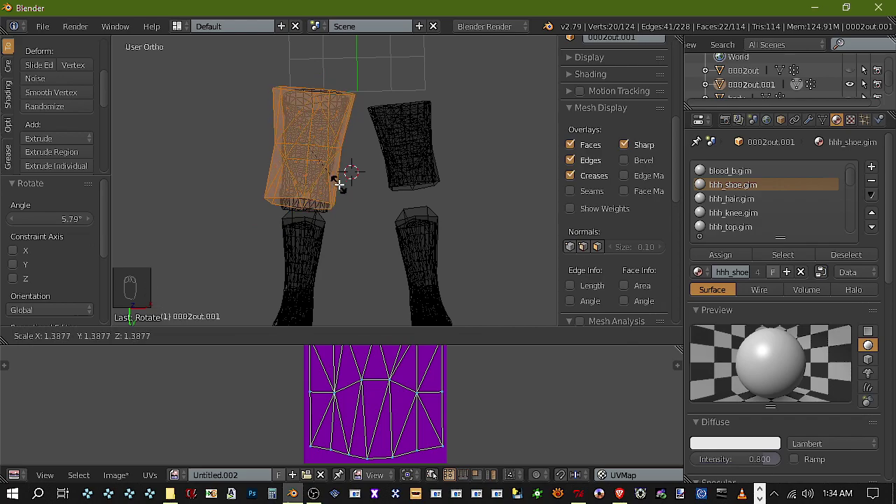
{"action": "left_click", "coordinate": [337, 187]}
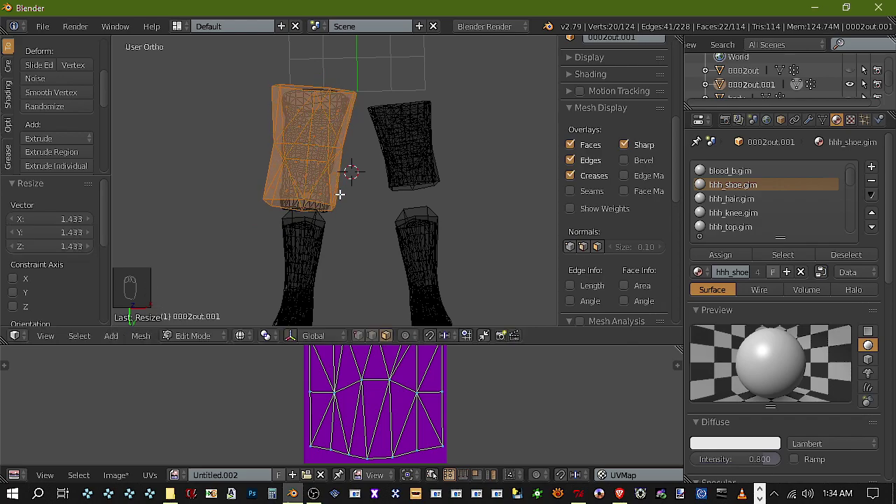
{"action": "scroll", "coordinate": [339, 193], "scroll_direction": "up", "scroll_amount": 2}
{"action": "scroll", "coordinate": [339, 193], "scroll_direction": "down", "scroll_amount": 2}
{"action": "left_click", "coordinate": [193, 336]}
{"action": "left_click", "coordinate": [210, 320]}
{"action": "middle_click_drag", "start_coordinate": [276, 243], "coordinate": [312, 238]}
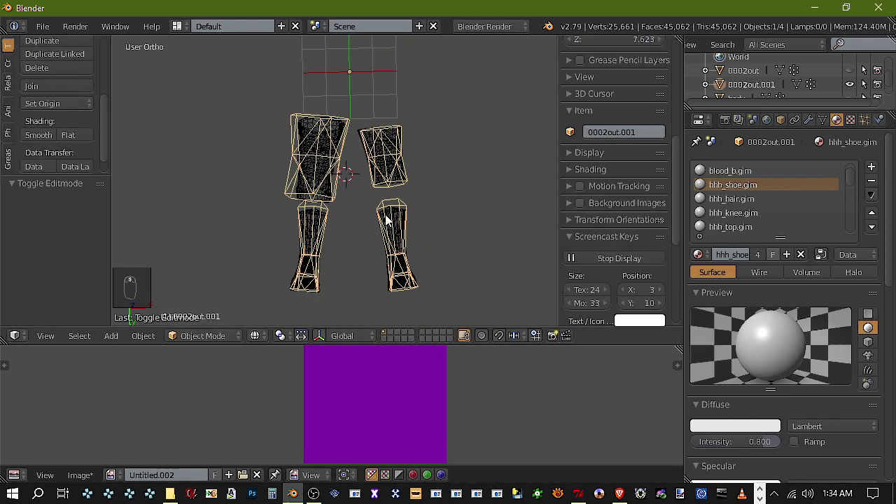
Try a Shrinkwrap modifier targeting body.001 on 0002out.001, and remove it again
{"action": "left_click", "coordinate": [812, 122]}
{"action": "left_click", "coordinate": [757, 168]}
{"action": "left_click", "coordinate": [735, 350]}
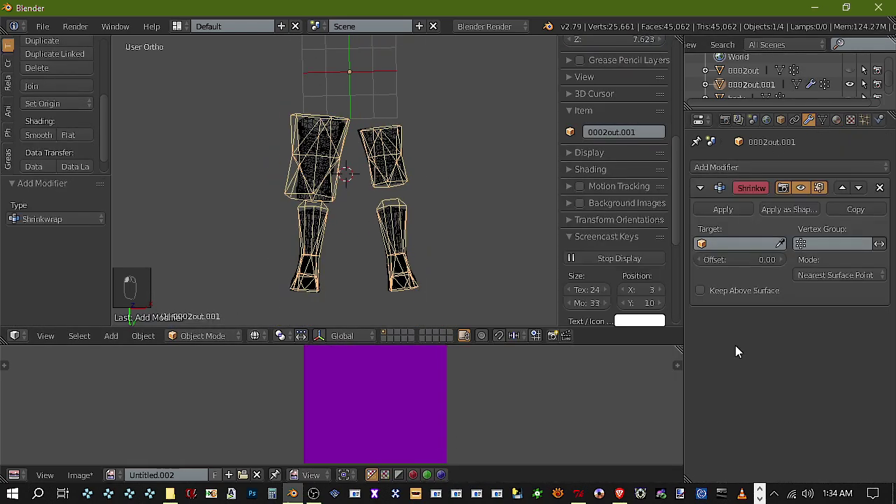
{"action": "left_click", "coordinate": [735, 243]}
{"action": "left_click", "coordinate": [737, 292]}
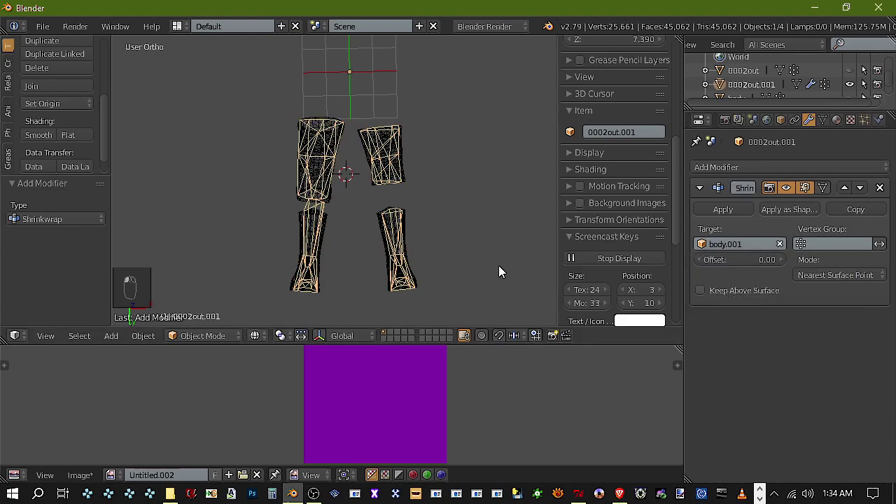
{"action": "scroll", "coordinate": [490, 265], "scroll_direction": "up", "scroll_amount": 2}
{"action": "left_click", "coordinate": [881, 188]}
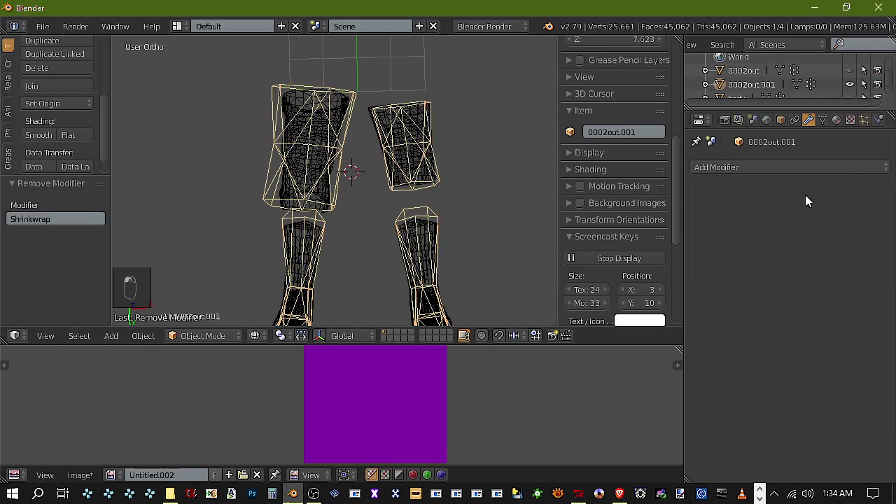
In the right view, move 0002out.001 about 0.79 along Z and 0.04 along Y onto the detailed legs, and show solid shading
{"action": "left_click", "coordinate": [49, 335]}
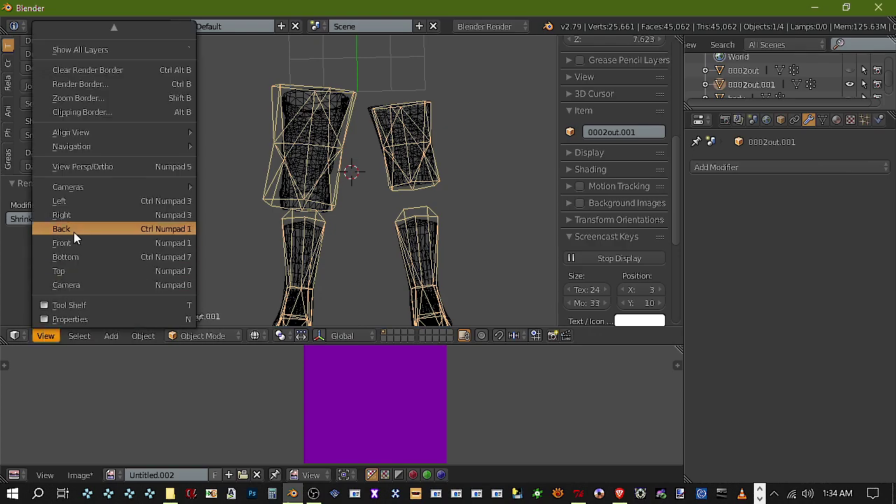
{"action": "left_click", "coordinate": [88, 213]}
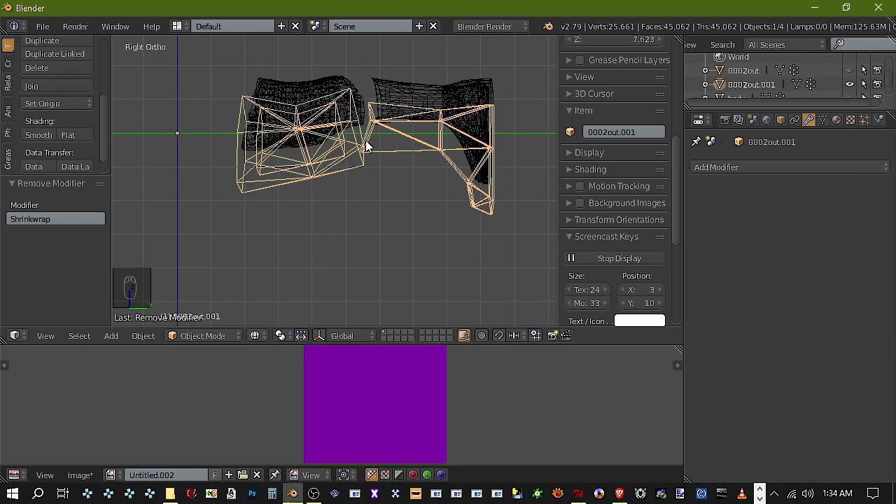
{"action": "middle_click_drag", "start_coordinate": [372, 128], "coordinate": [369, 171], "text": "shift"}
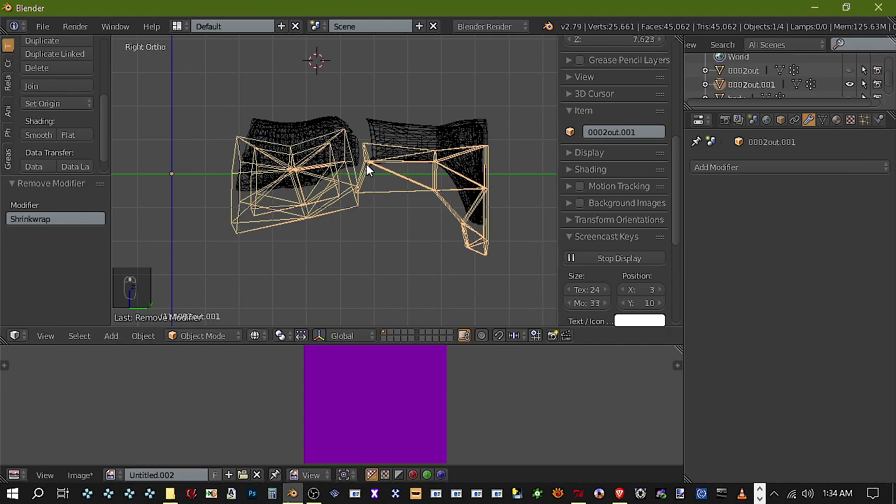
{"action": "key", "text": "g"}
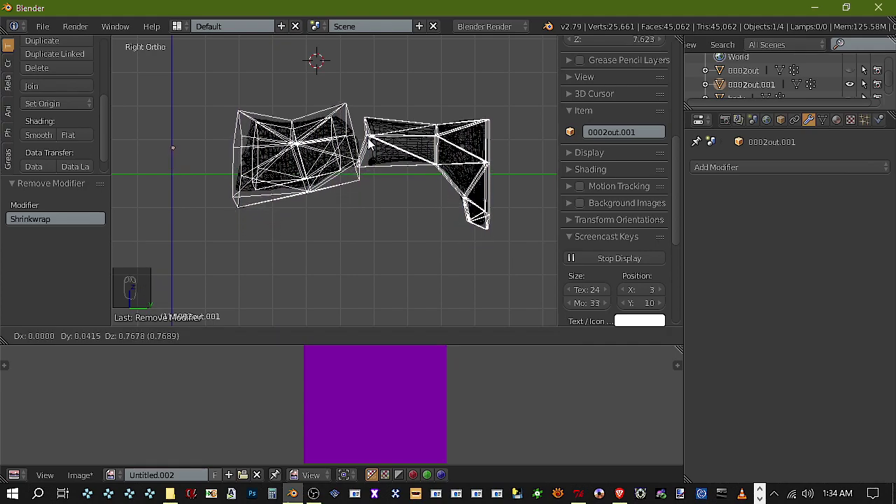
{"action": "left_click", "coordinate": [369, 142]}
{"action": "key", "text": "z"}
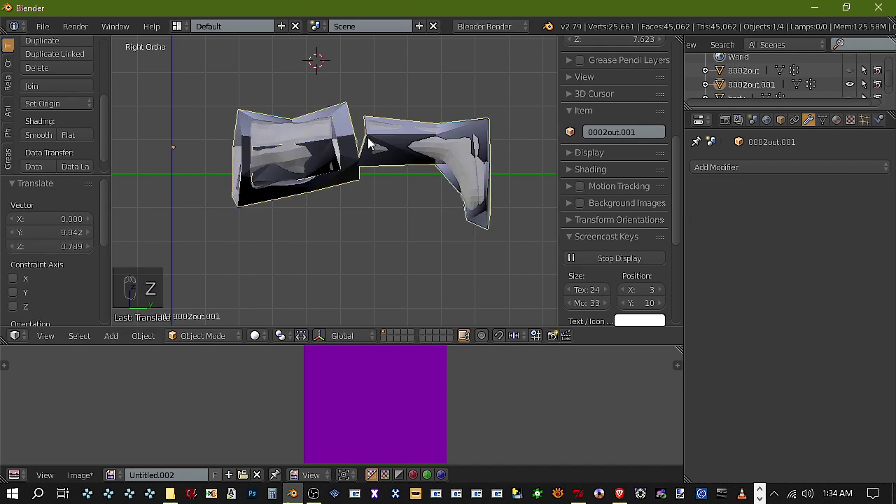
{"action": "key", "text": "z"}
{"action": "key", "text": "z"}
Add a Shrinkwrap modifier with body.001 as target to 0002out.001 and apply it
{"action": "left_click", "coordinate": [50, 337]}
{"action": "left_click", "coordinate": [83, 255]}
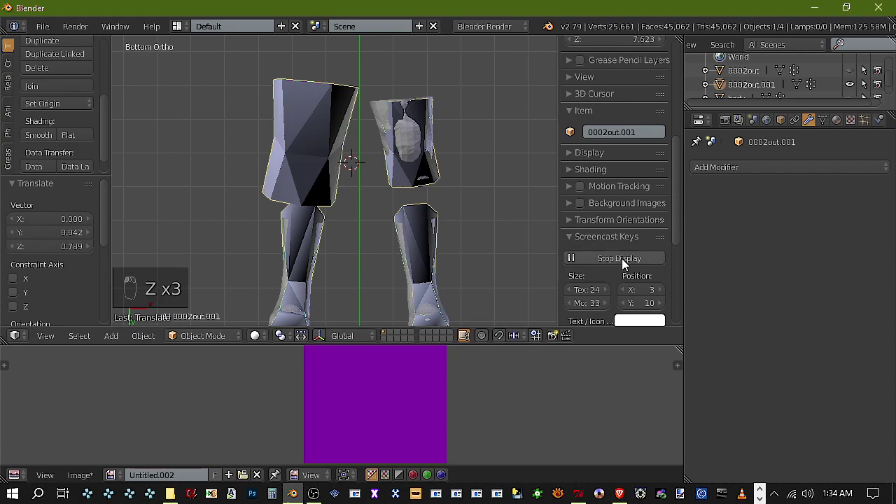
{"action": "left_click", "coordinate": [810, 166]}
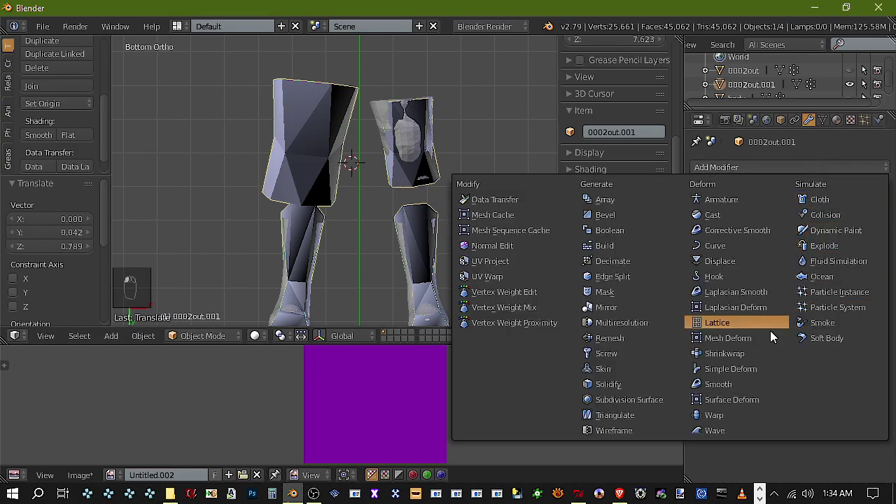
{"action": "left_click", "coordinate": [725, 353]}
{"action": "left_click", "coordinate": [754, 244]}
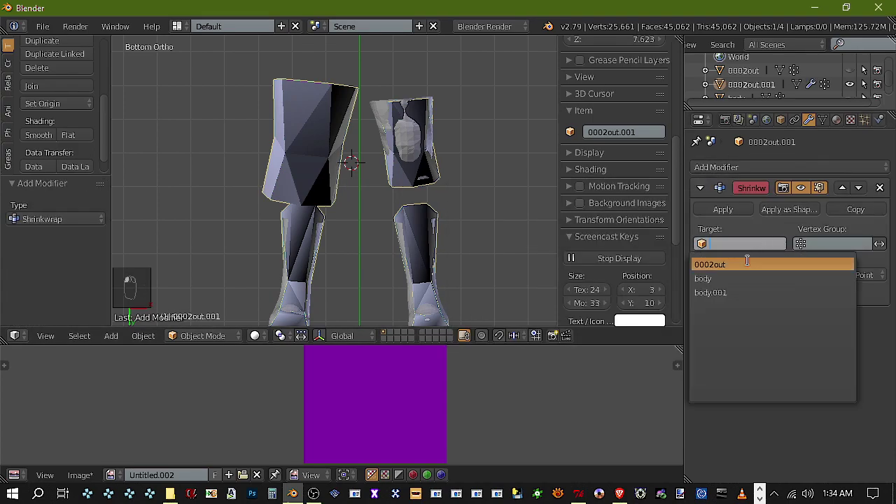
{"action": "left_click", "coordinate": [721, 293]}
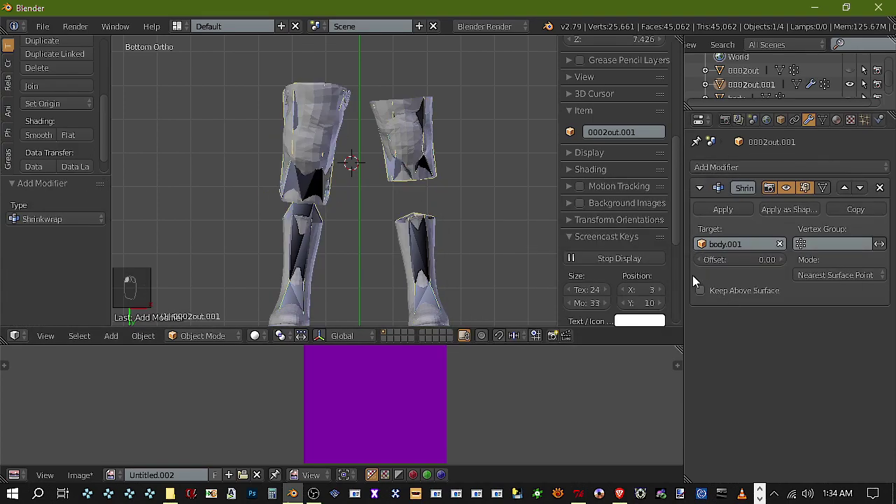
{"action": "left_click", "coordinate": [737, 207]}
Select both visible meshes with 0002out.001 active and bake the textures from selected to active
{"action": "right_click", "coordinate": [420, 161]}
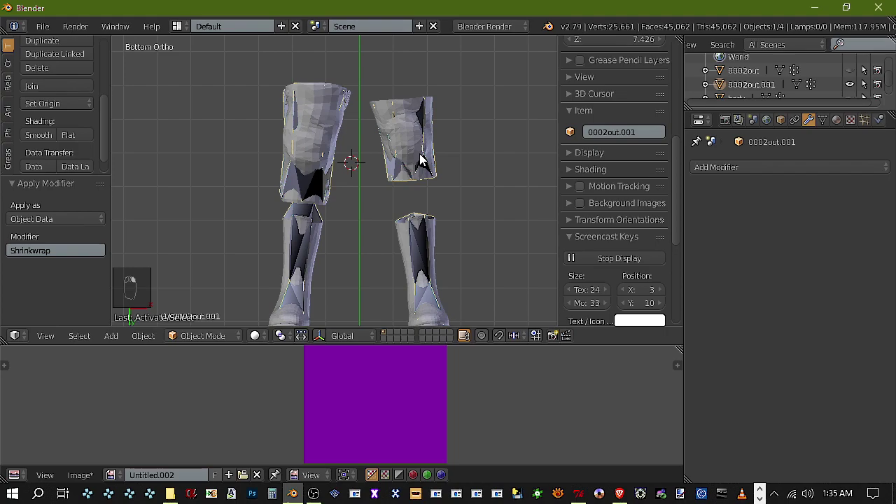
{"action": "key", "text": "a"}
{"action": "key", "text": "a"}
{"action": "key", "text": "a"}
{"action": "left_click", "coordinate": [724, 120]}
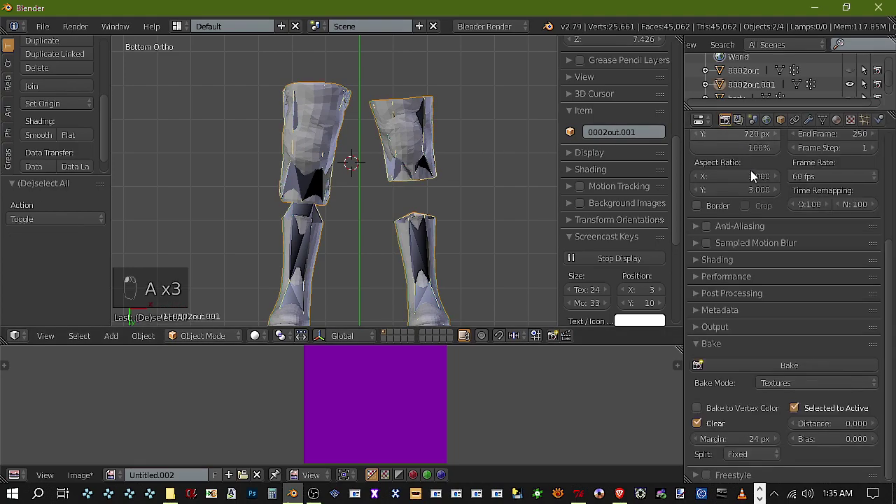
{"action": "left_click", "coordinate": [785, 361]}
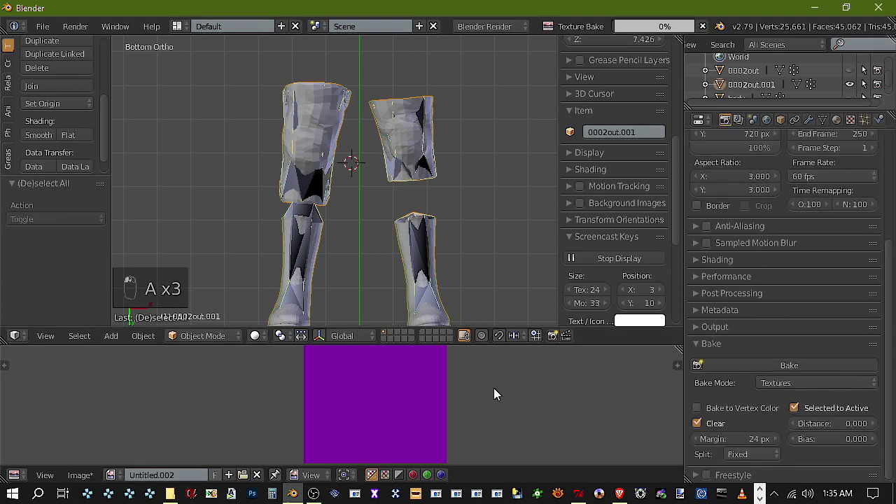
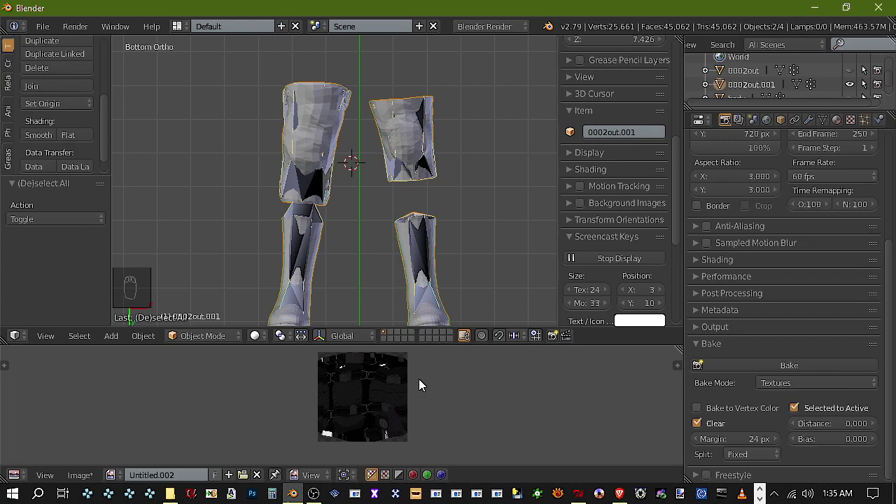
Hide 0002out.001, select body.001 and enter Edit Mode on it
{"action": "scroll", "coordinate": [850, 81], "scroll_direction": "down", "scroll_amount": 2}
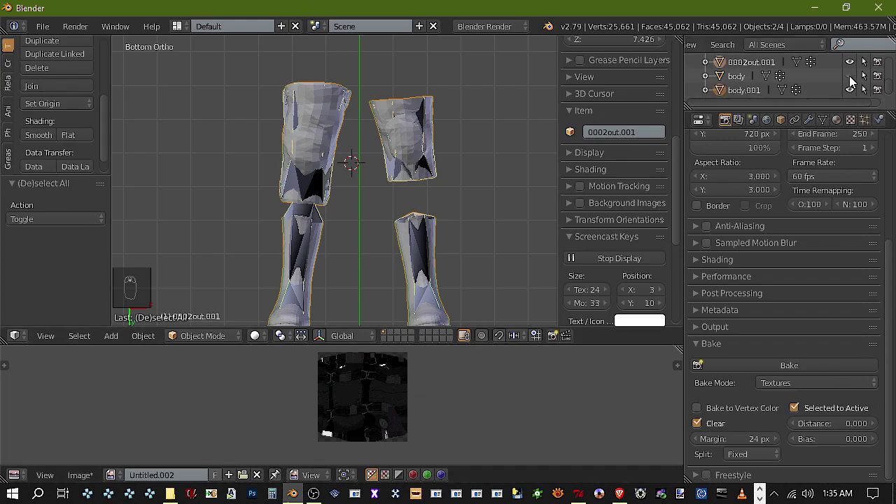
{"action": "left_click", "coordinate": [849, 61]}
{"action": "left_click", "coordinate": [215, 336]}
{"action": "left_click", "coordinate": [205, 339]}
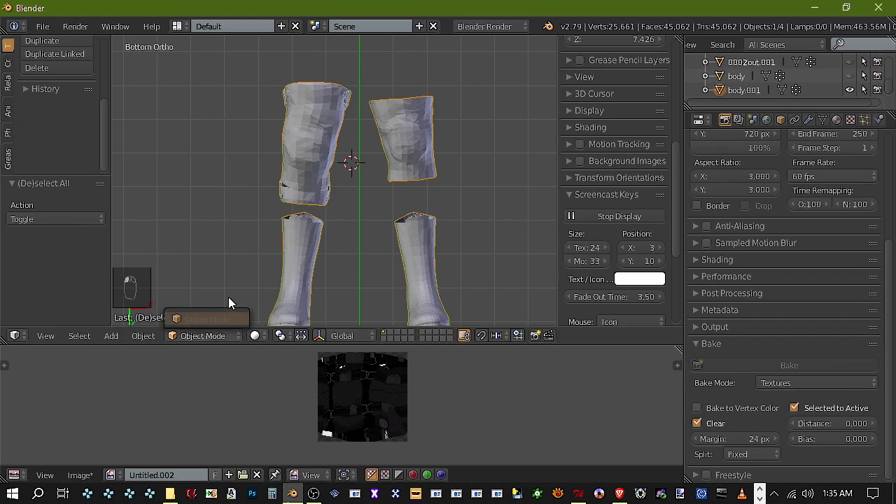
{"action": "right_click", "coordinate": [309, 271]}
{"action": "left_click", "coordinate": [204, 336]}
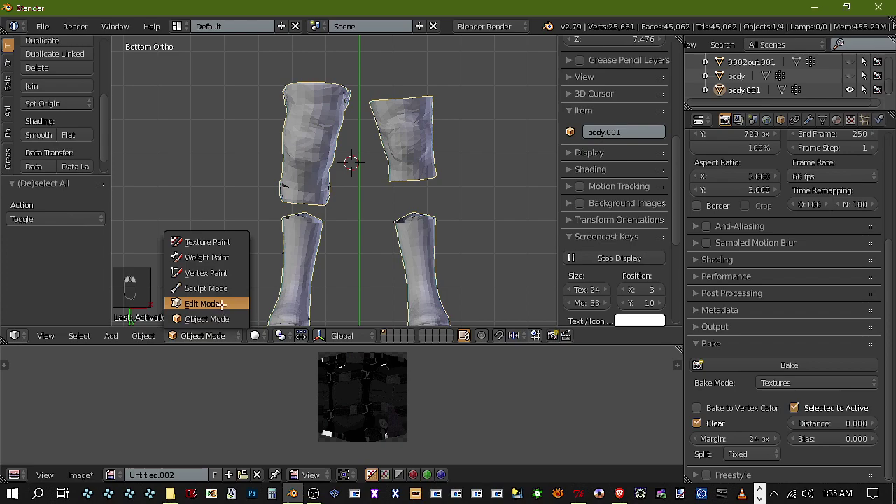
{"action": "left_click", "coordinate": [221, 304]}
Temporarily hide the Material 65 boot faces of body.001, delete the foot faces inside them and reveal the boots
{"action": "left_click", "coordinate": [844, 120]}
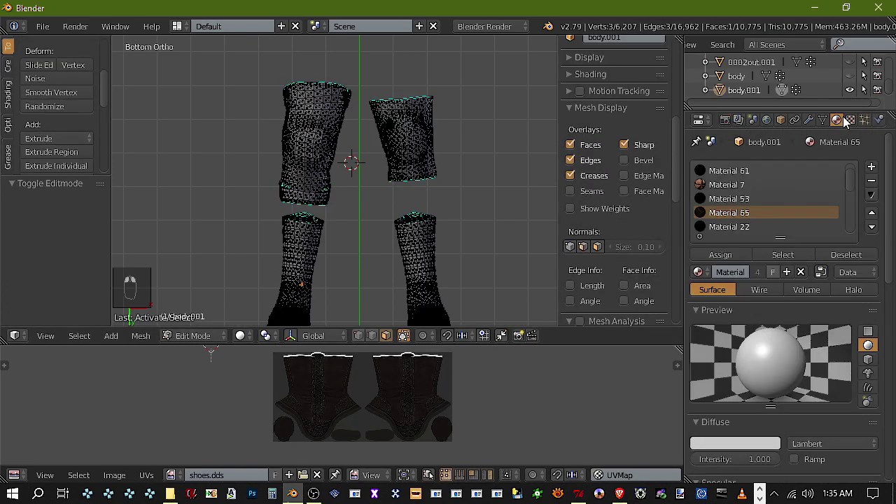
{"action": "left_click", "coordinate": [784, 253]}
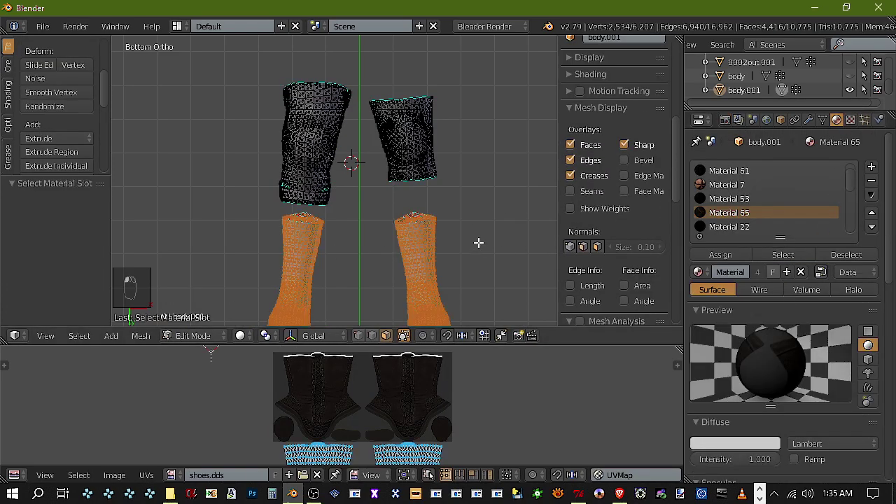
{"action": "key", "text": "h"}
{"action": "scroll", "coordinate": [481, 251], "scroll_direction": "down", "scroll_amount": 1}
{"action": "key", "text": "z"}
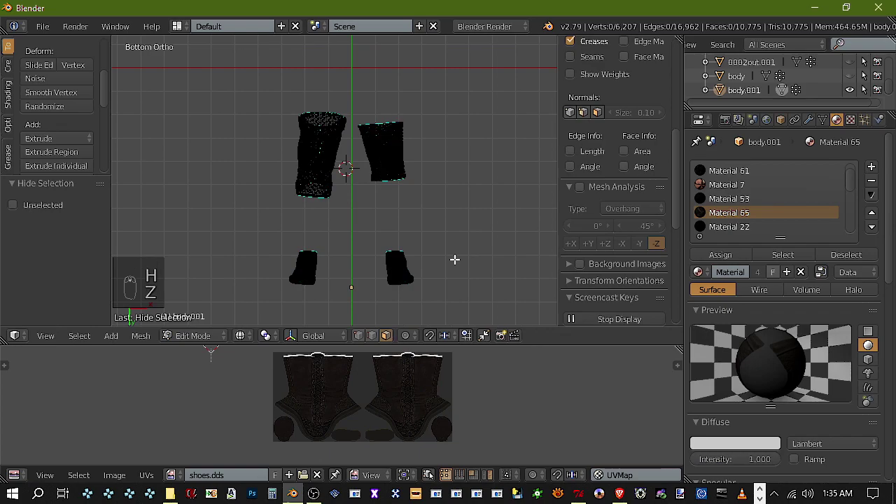
{"action": "mouse_move", "coordinate": [450, 293]}
{"action": "left_mouse_down", "text": "ctrl"}
{"action": "mouse_move", "coordinate": [231, 246]}
{"action": "mouse_move", "coordinate": [476, 252]}
{"action": "mouse_move", "coordinate": [491, 242]}
{"action": "left_mouse_up", "text": "ctrl"}
{"action": "key", "text": "Delete"}
{"action": "left_click", "coordinate": [500, 237]}
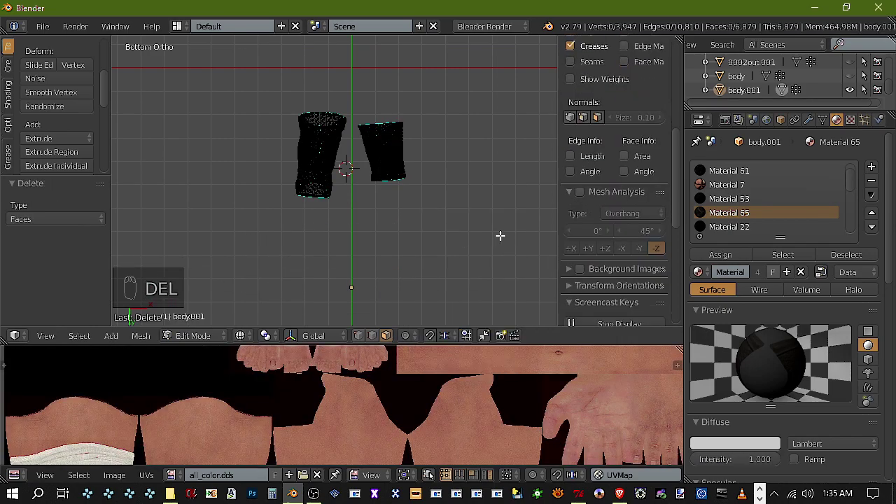
{"action": "key", "text": "alt+h"}
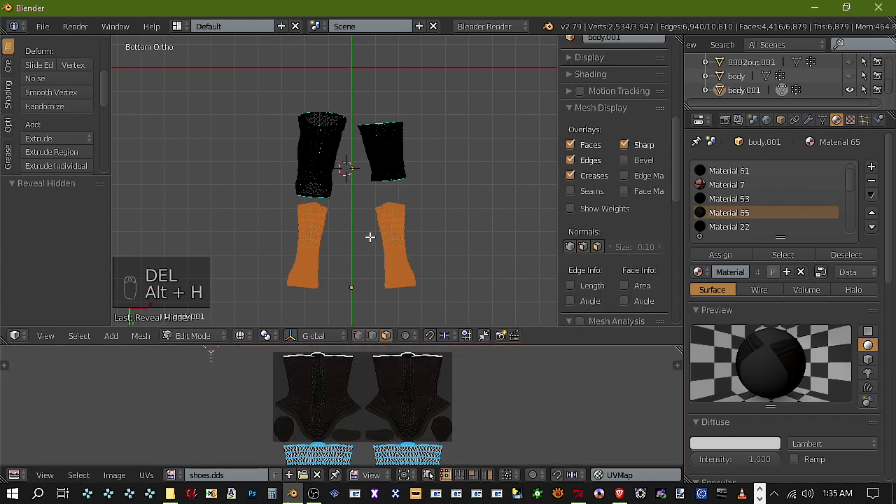
Return body.001 to Object Mode and display the viewport with Texture shading
{"action": "left_click", "coordinate": [204, 334]}
{"action": "left_click", "coordinate": [206, 319]}
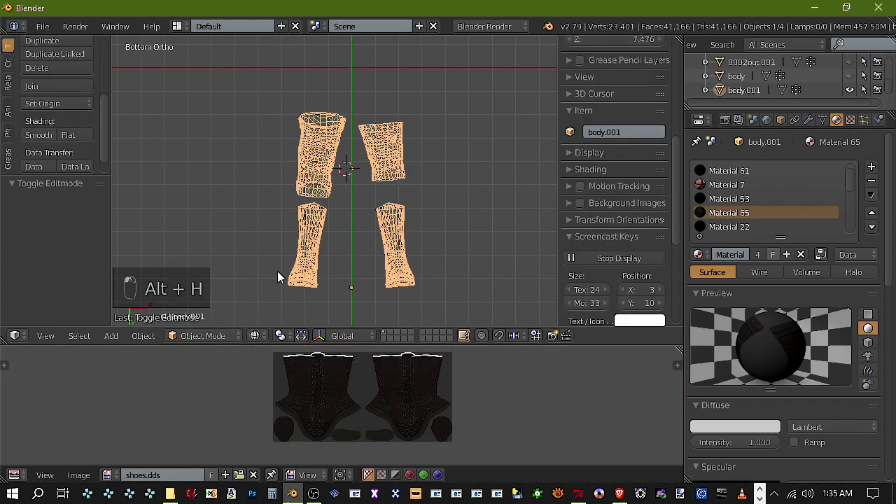
{"action": "key", "text": "z"}
{"action": "key", "text": "z"}
{"action": "key", "text": "z"}
{"action": "key", "text": "z"}
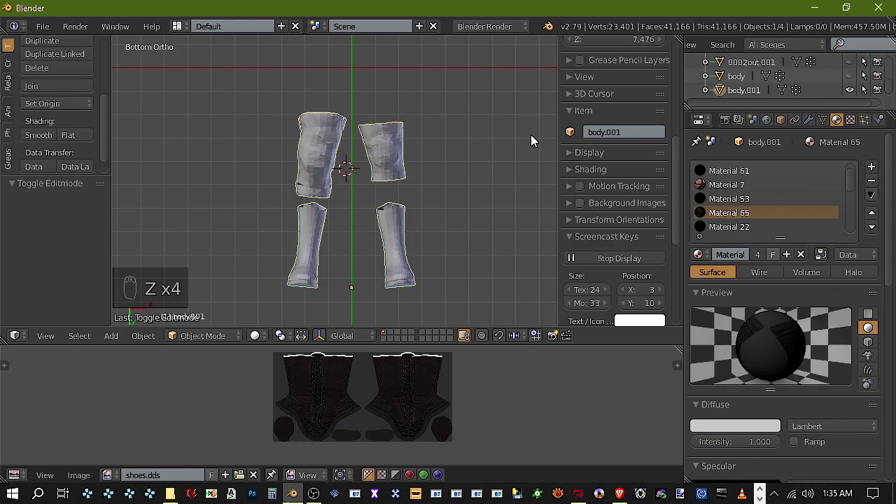
{"action": "left_click", "coordinate": [255, 335]}
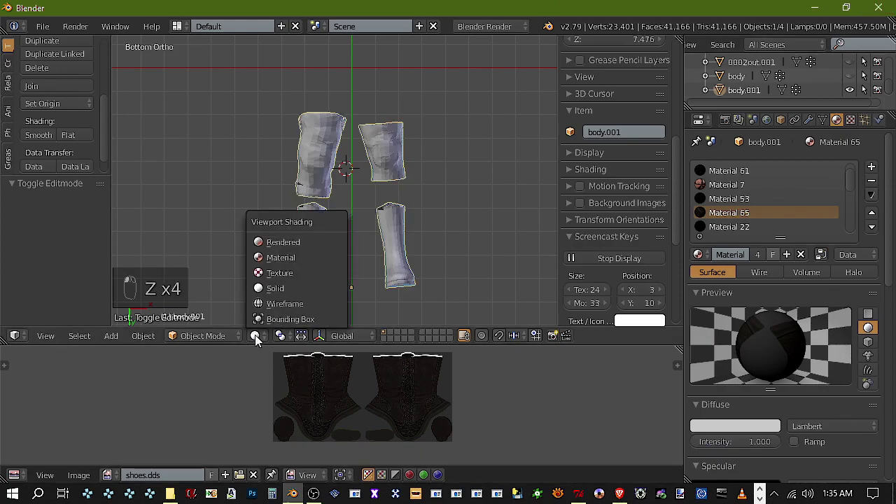
{"action": "left_click", "coordinate": [297, 275]}
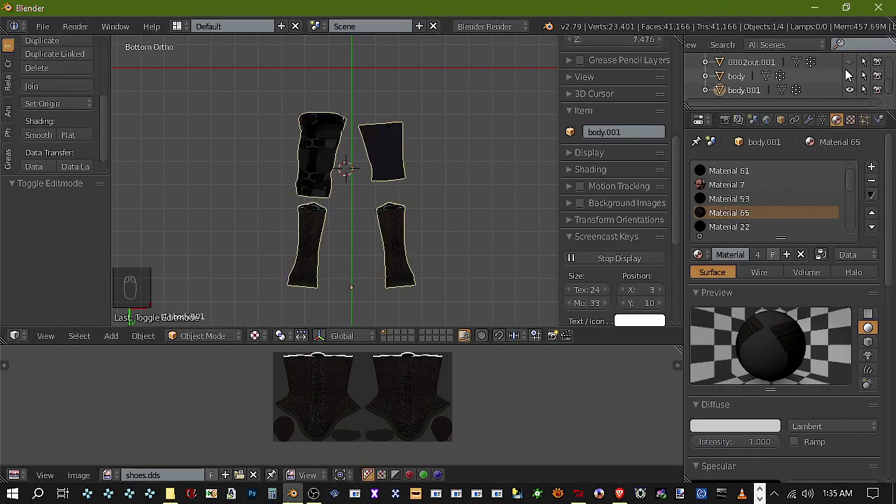
Unhide 0002out.001, select it together with body.001 while keeping it active, and rebake the textures
{"action": "left_click", "coordinate": [850, 61]}
{"action": "right_click", "coordinate": [397, 222]}
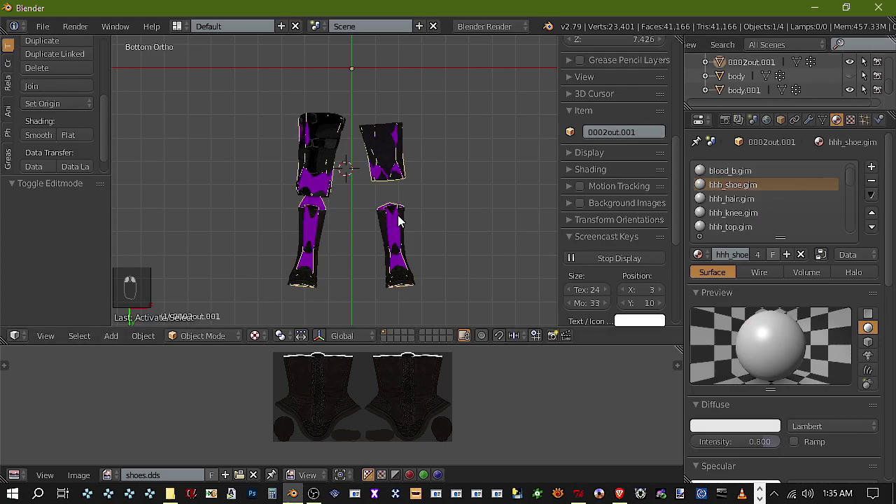
{"action": "key", "text": "a"}
{"action": "key", "text": "a"}
{"action": "key", "text": "a"}
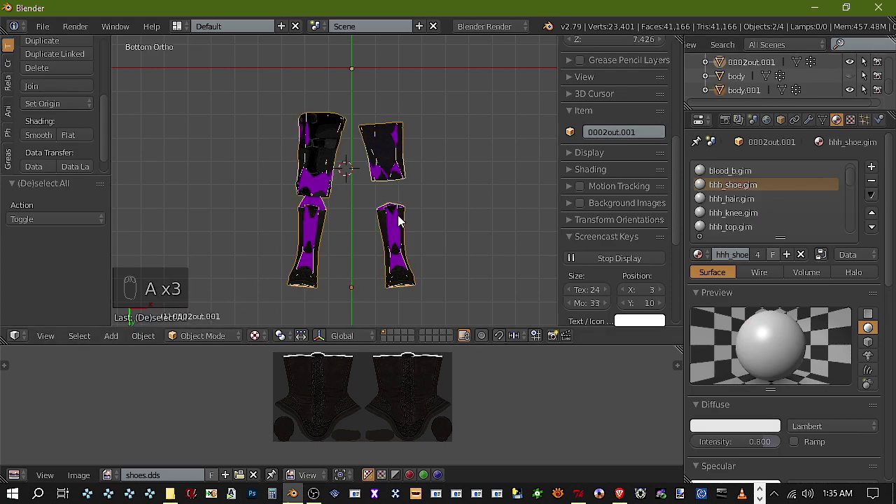
{"action": "left_click", "coordinate": [726, 119]}
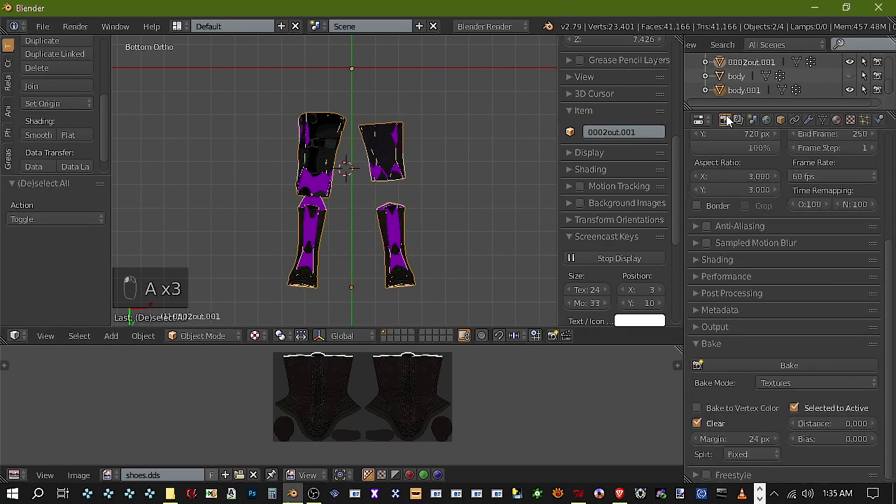
{"action": "left_click", "coordinate": [772, 364]}
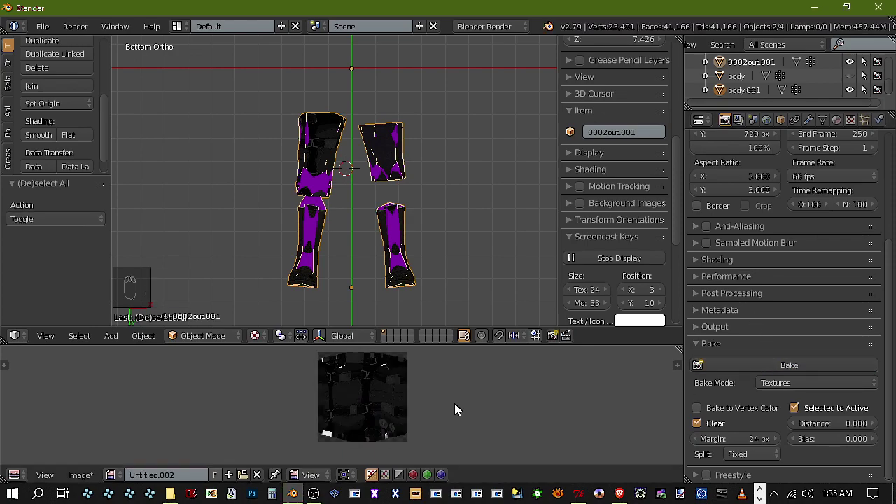
Hide body.001, enter Edit Mode on 0002out.001 and select all faces assigned to the hhh_shoe.gim material
{"action": "left_click", "coordinate": [849, 91]}
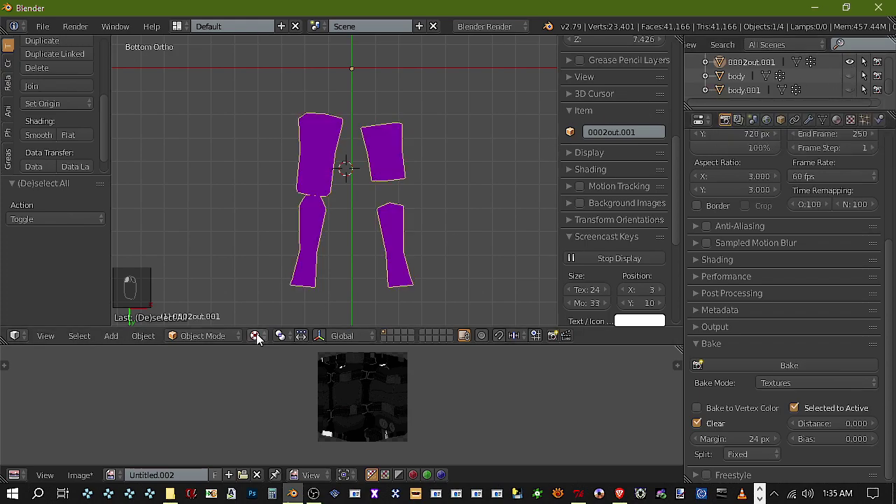
{"action": "left_click", "coordinate": [210, 336]}
{"action": "left_click", "coordinate": [223, 302]}
{"action": "right_click", "coordinate": [311, 245]}
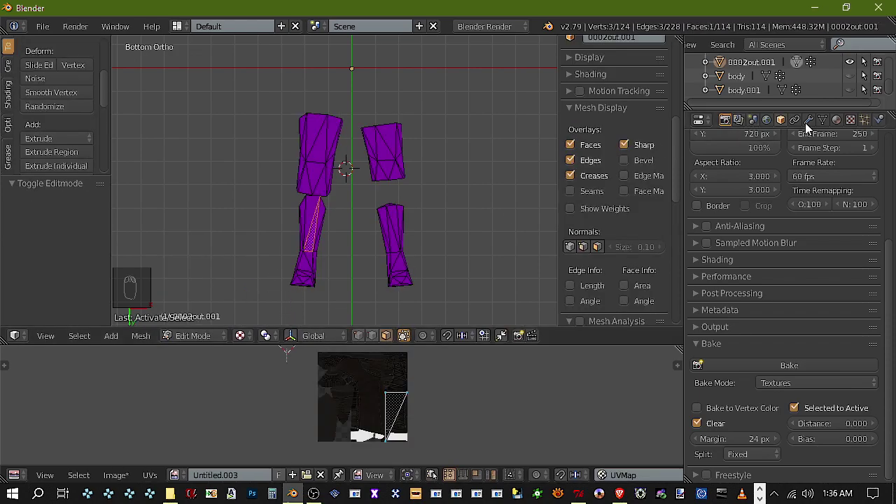
{"action": "left_click", "coordinate": [836, 120]}
{"action": "left_click", "coordinate": [786, 257]}
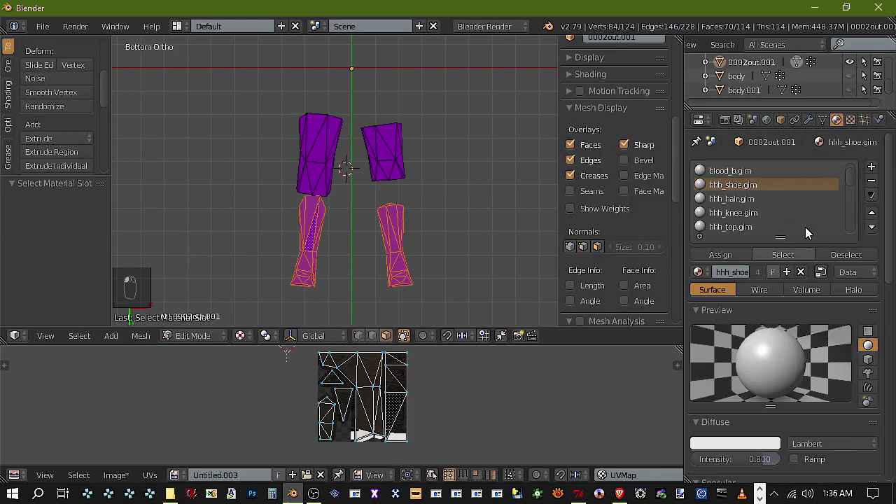
{"action": "left_click", "coordinate": [850, 120]}
{"action": "left_click", "coordinate": [836, 119]}
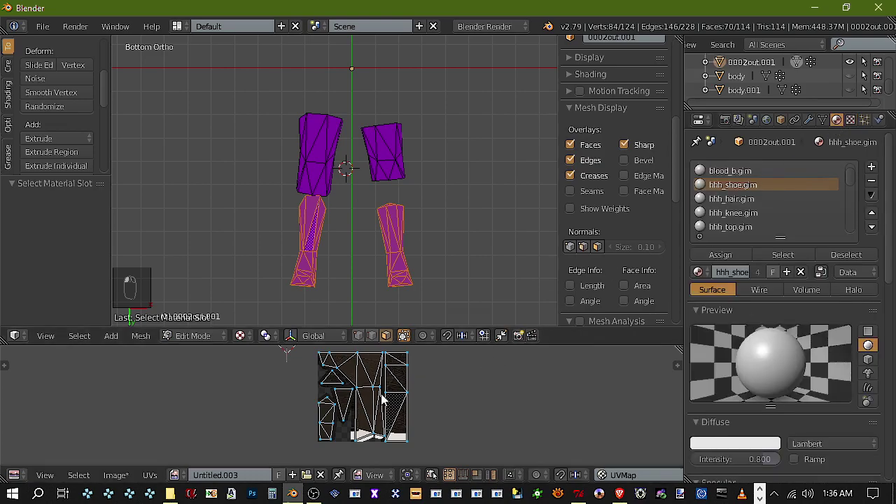
{"action": "scroll", "coordinate": [403, 400], "scroll_direction": "up", "scroll_amount": 3}
{"action": "scroll", "coordinate": [301, 423], "scroll_direction": "down", "scroll_amount": 2}
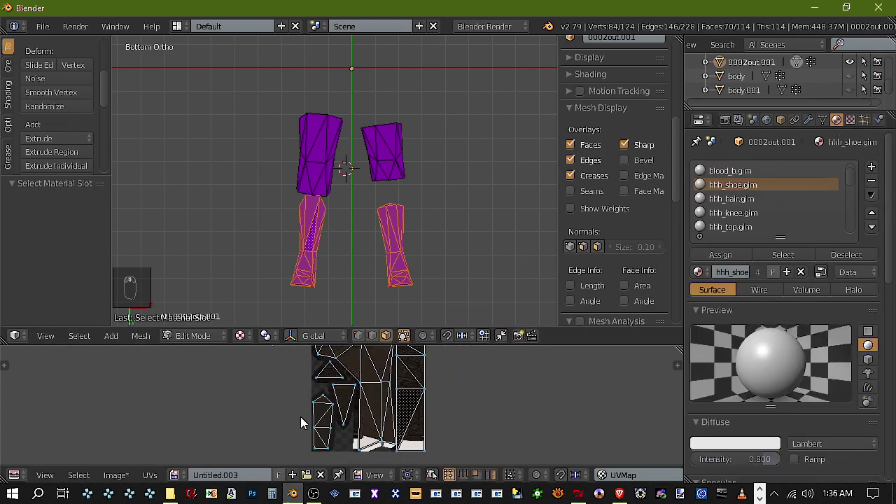
{"action": "left_click", "coordinate": [116, 476]}
{"action": "left_click", "coordinate": [150, 359]}
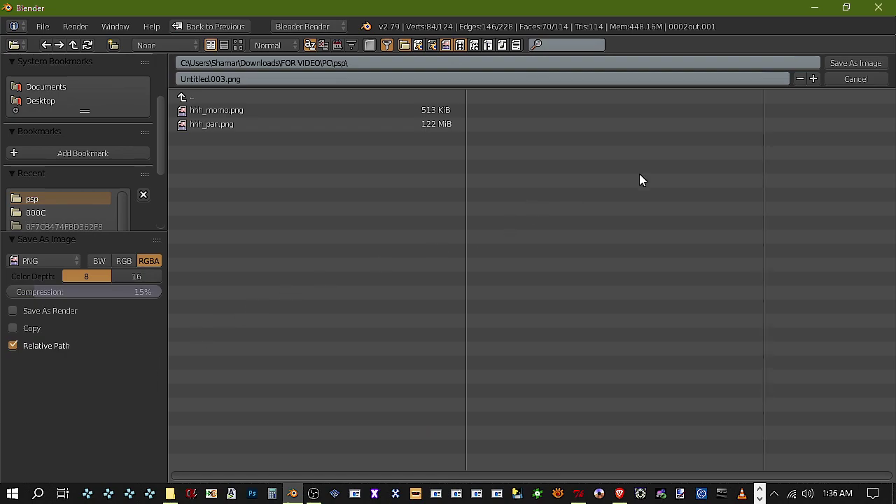
{"action": "left_click", "coordinate": [870, 80]}
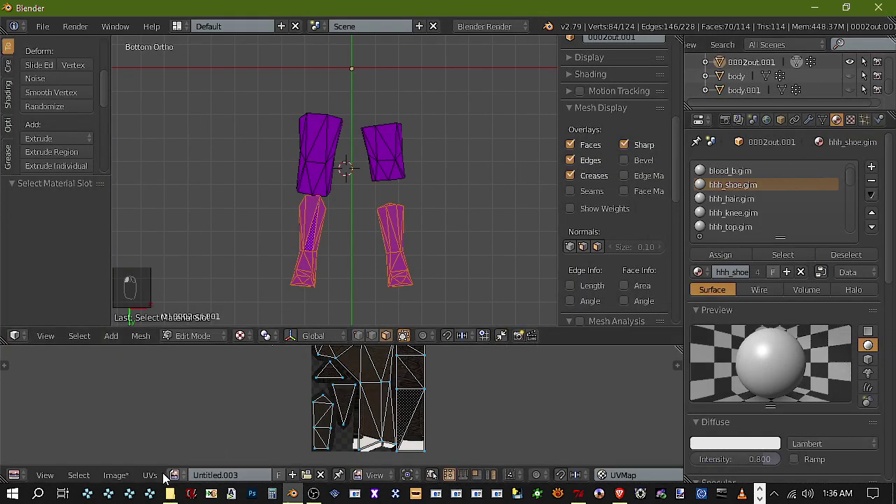
Save the baked boot texture Untitled.003 as hhh_shoe.png in the psp folder
{"action": "left_click", "coordinate": [116, 475]}
{"action": "left_click", "coordinate": [172, 362]}
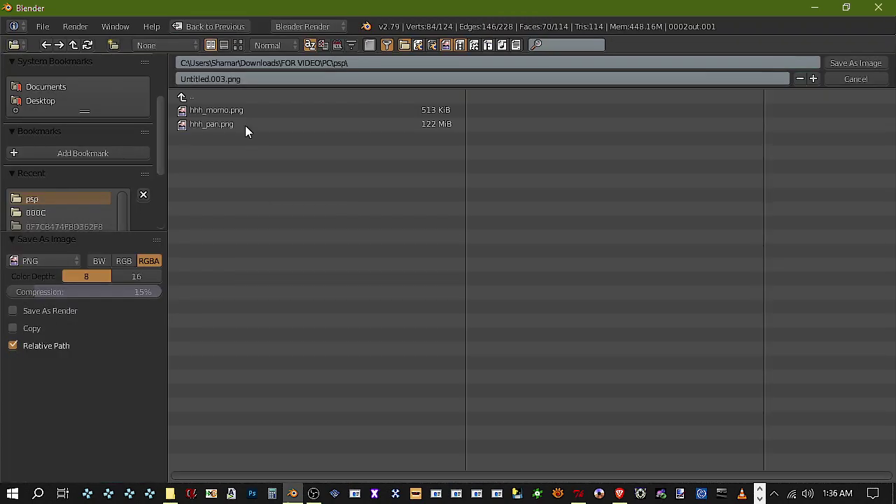
{"action": "left_click", "coordinate": [247, 80]}
{"action": "type", "text": "hhh_sho"}
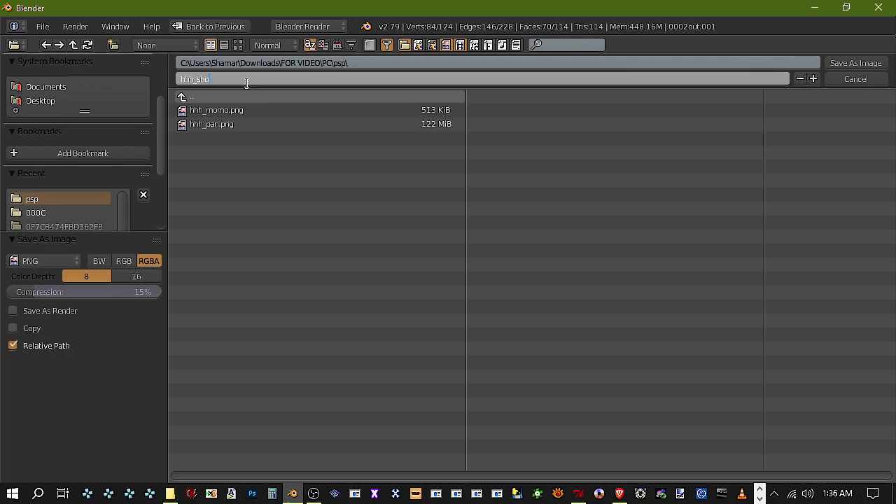
{"action": "type", "text": "e"}
{"action": "key", "text": "Return"}
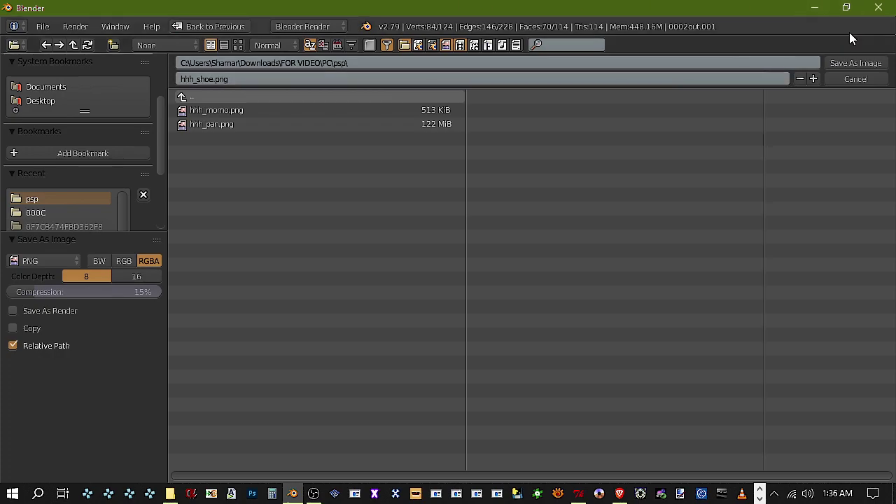
{"action": "left_click", "coordinate": [850, 57]}
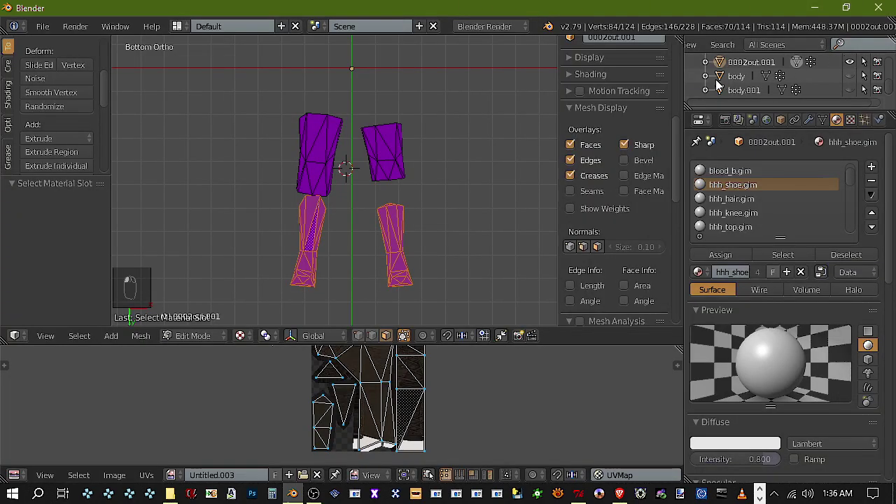
Select the hhh_knee.gim faces of 0002out.001 and save their baked image as hhh_knee.png in the psp folder
{"action": "right_click", "coordinate": [383, 153]}
{"action": "right_click", "coordinate": [325, 159]}
{"action": "right_click", "coordinate": [389, 161]}
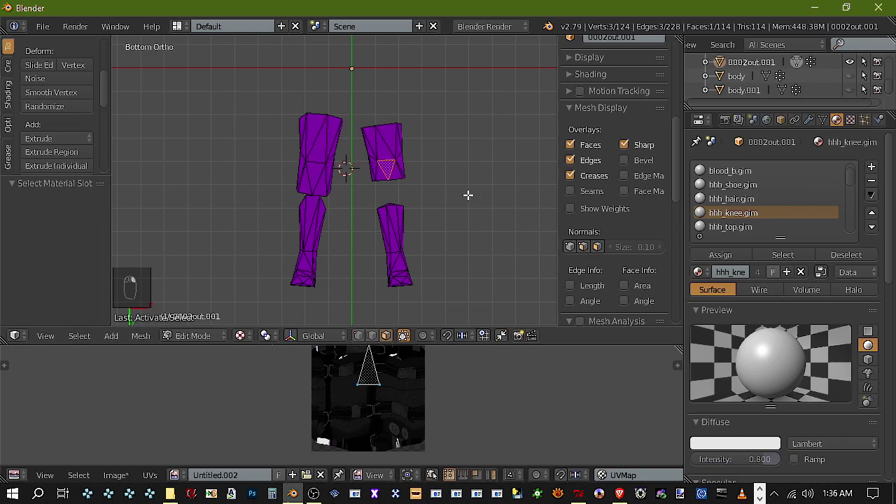
{"action": "left_click", "coordinate": [775, 259]}
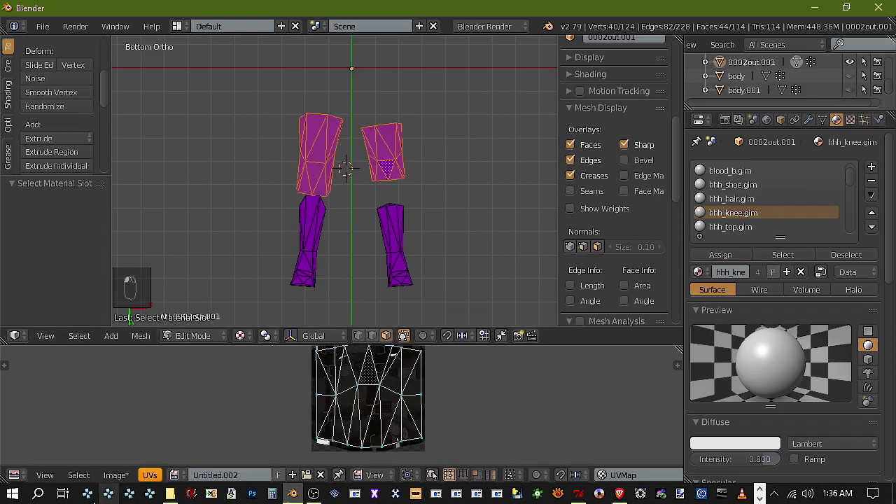
{"action": "left_click", "coordinate": [116, 475]}
{"action": "left_click", "coordinate": [170, 360]}
{"action": "left_click", "coordinate": [291, 79]}
{"action": "type", "text": "hhh_knee"}
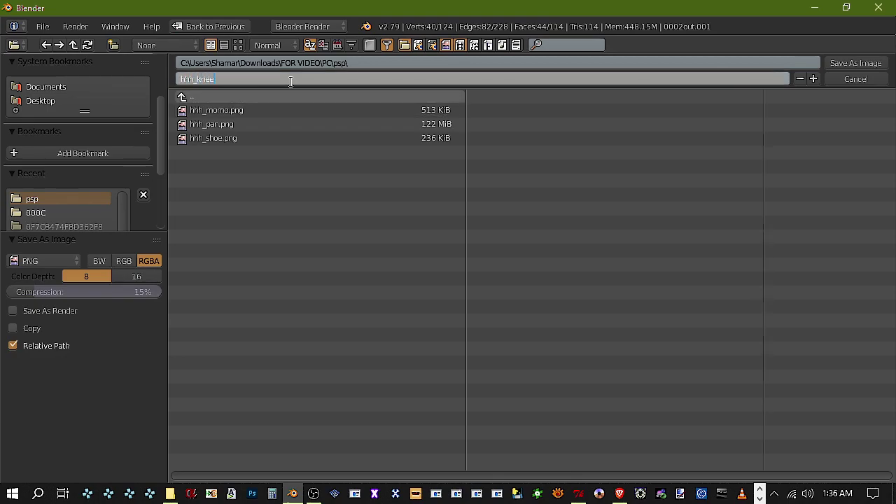
{"action": "key", "text": "Return"}
Examine the baked boot texture through a boot face of 0002out.001, ending in Object Mode
{"action": "scroll", "coordinate": [292, 83], "scroll_direction": "up", "scroll_amount": 2}
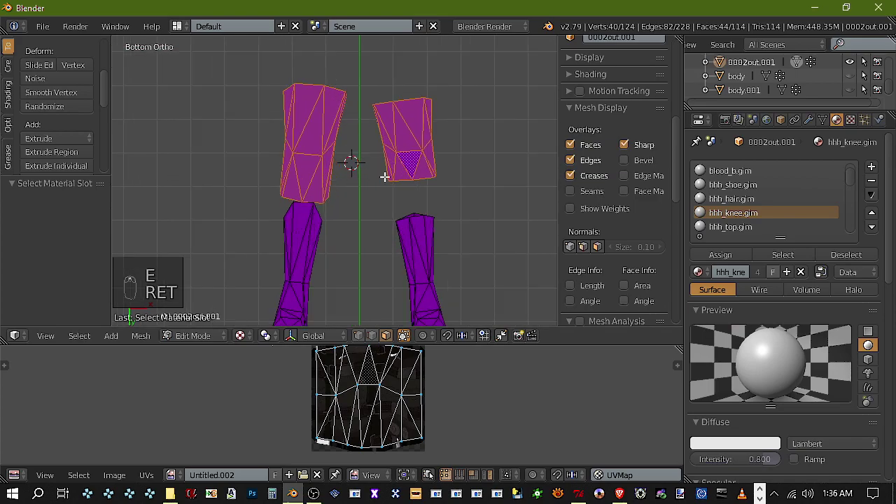
{"action": "left_click", "coordinate": [212, 337]}
{"action": "left_click", "coordinate": [214, 325]}
{"action": "left_click", "coordinate": [217, 336]}
{"action": "left_click", "coordinate": [239, 313]}
{"action": "scroll", "coordinate": [388, 397], "scroll_direction": "up", "scroll_amount": 4}
{"action": "scroll", "coordinate": [386, 393], "scroll_direction": "down", "scroll_amount": 4}
{"action": "left_click", "coordinate": [196, 337]}
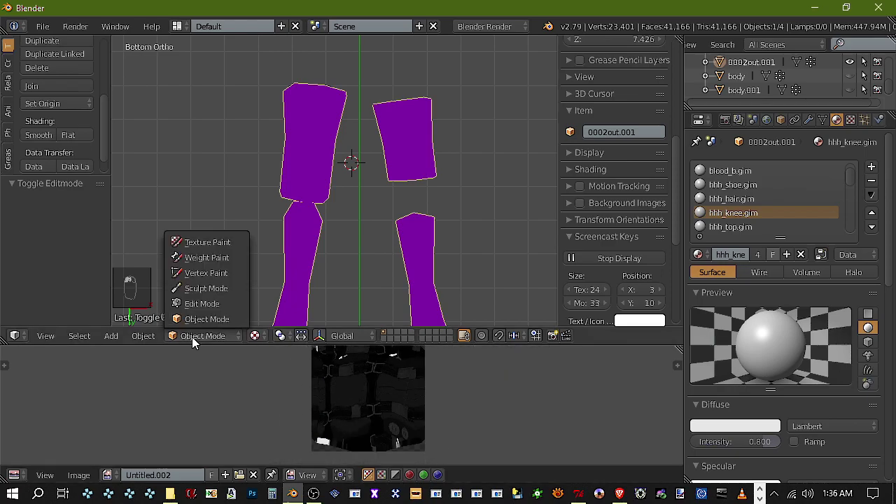
{"action": "left_click", "coordinate": [214, 303]}
{"action": "left_click", "coordinate": [297, 260]}
{"action": "scroll", "coordinate": [420, 382], "scroll_direction": "up", "scroll_amount": 3}
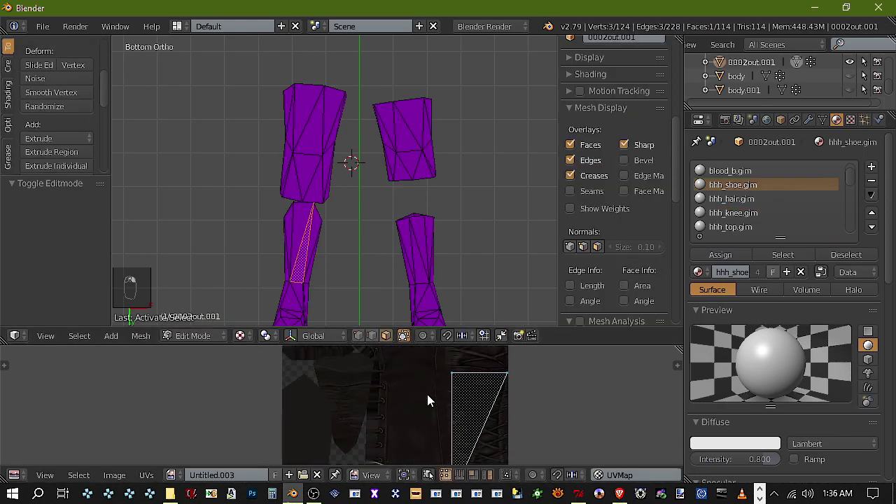
{"action": "scroll", "coordinate": [428, 391], "scroll_direction": "down", "scroll_amount": 3}
{"action": "scroll", "coordinate": [424, 397], "scroll_direction": "up", "scroll_amount": 3}
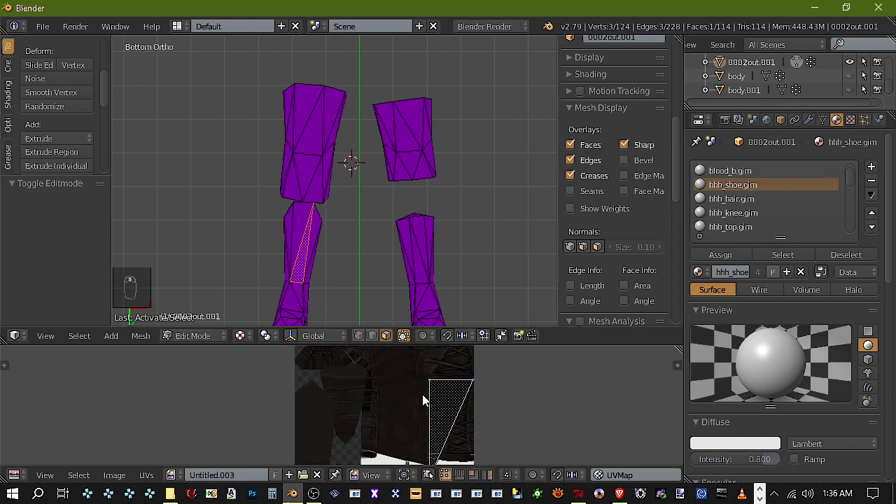
{"action": "scroll", "coordinate": [423, 400], "scroll_direction": "down", "scroll_amount": 3}
{"action": "left_click", "coordinate": [217, 337]}
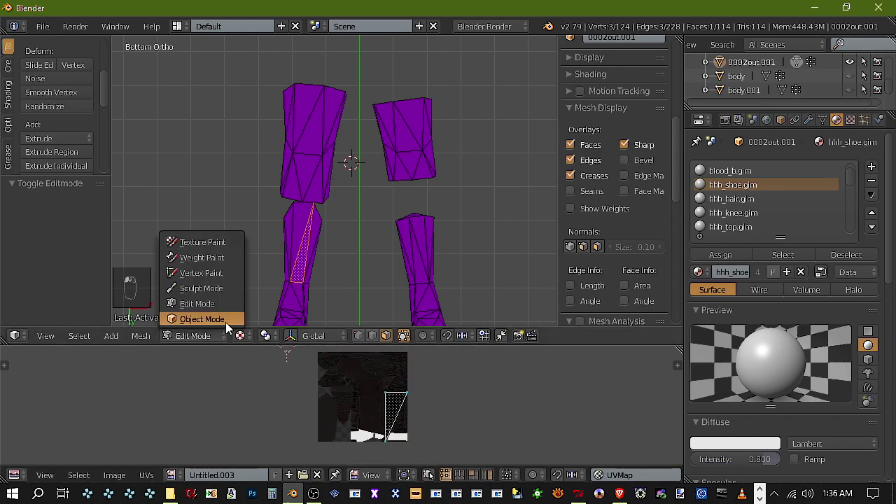
{"action": "left_click", "coordinate": [225, 321]}
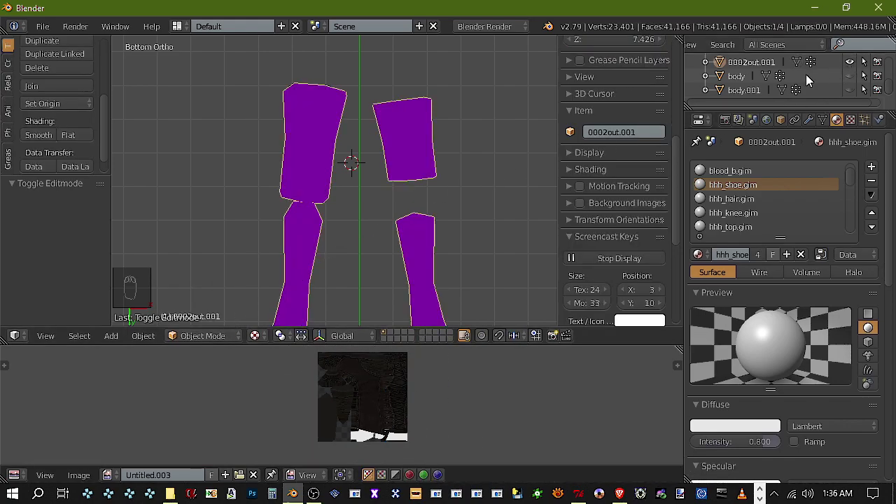
Delete the body.001 and 0002out.001 objects from the scene
{"action": "left_click", "coordinate": [744, 93]}
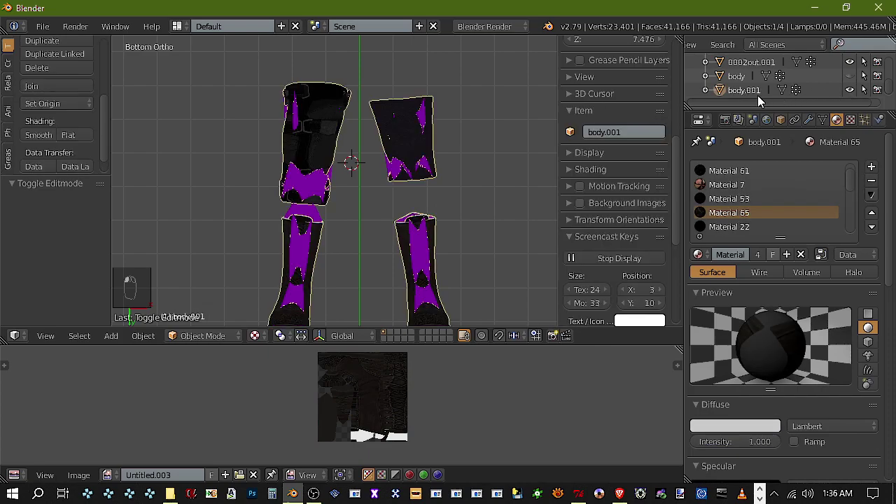
{"action": "right_click", "coordinate": [734, 96]}
{"action": "left_click", "coordinate": [734, 98]}
{"action": "left_click", "coordinate": [744, 63]}
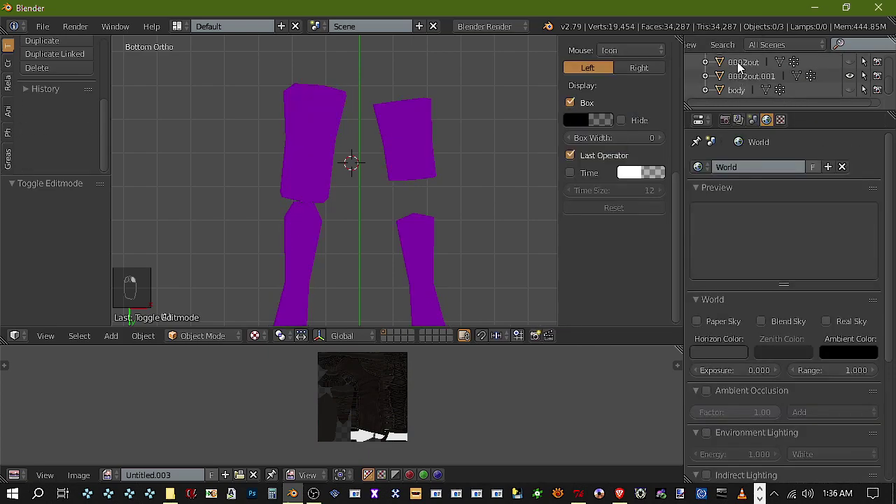
{"action": "left_click", "coordinate": [746, 77]}
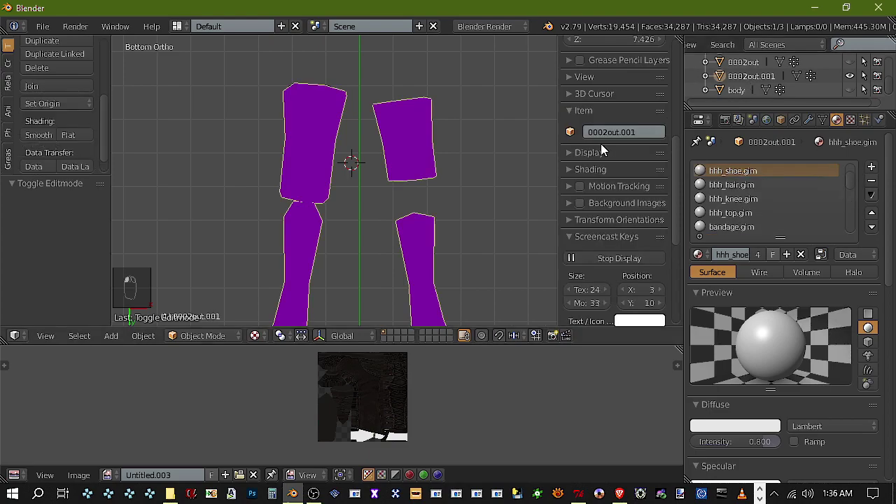
{"action": "right_click", "coordinate": [734, 79]}
{"action": "left_click", "coordinate": [709, 99]}
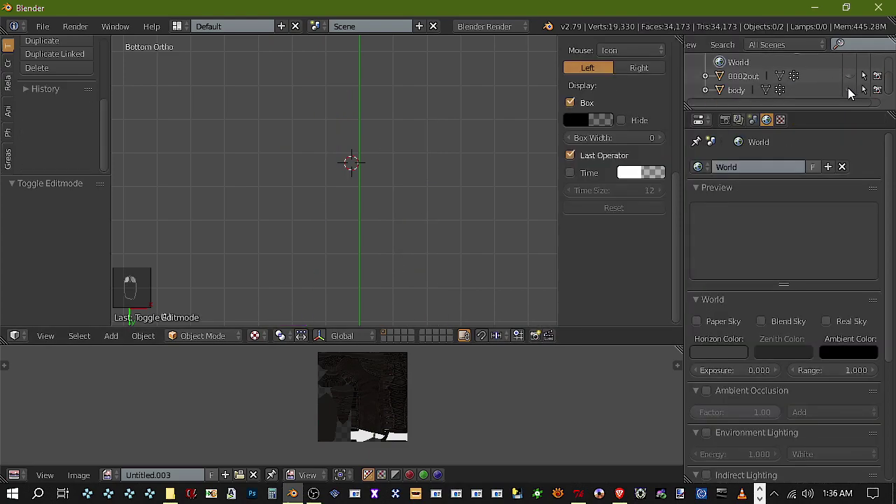
Unhide 0002out and body, and select 0002out
{"action": "scroll", "coordinate": [537, 173], "scroll_direction": "down", "scroll_amount": 6}
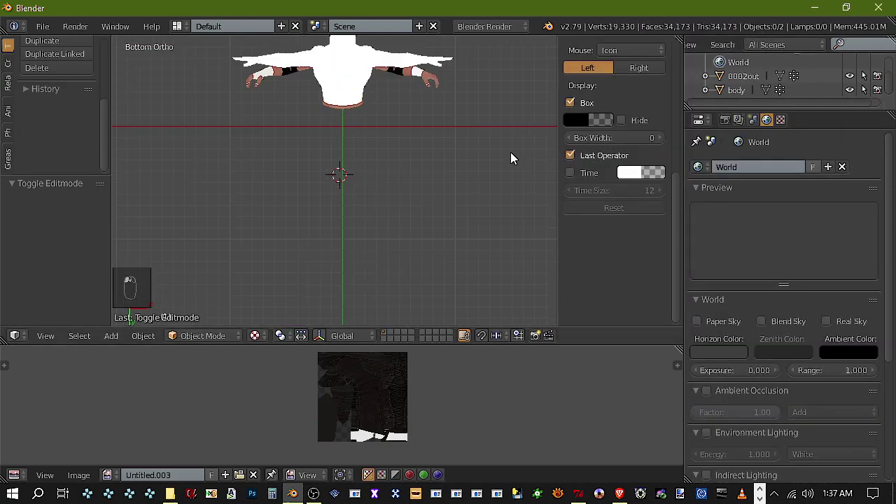
{"action": "scroll", "coordinate": [349, 100], "scroll_direction": "up", "scroll_amount": 6}
{"action": "right_click", "coordinate": [368, 200]}
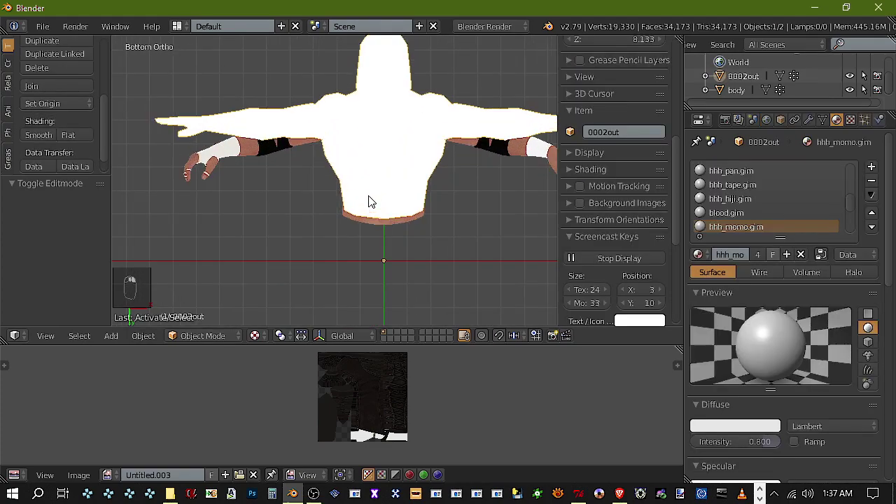
Compare the overlapping 0002out and body meshes in wireframe and display the viewport with Solid shading
{"action": "scroll", "coordinate": [416, 181], "scroll_direction": "up", "scroll_amount": 5}
{"action": "key", "text": "z"}
{"action": "key", "text": "z"}
{"action": "key", "text": "z"}
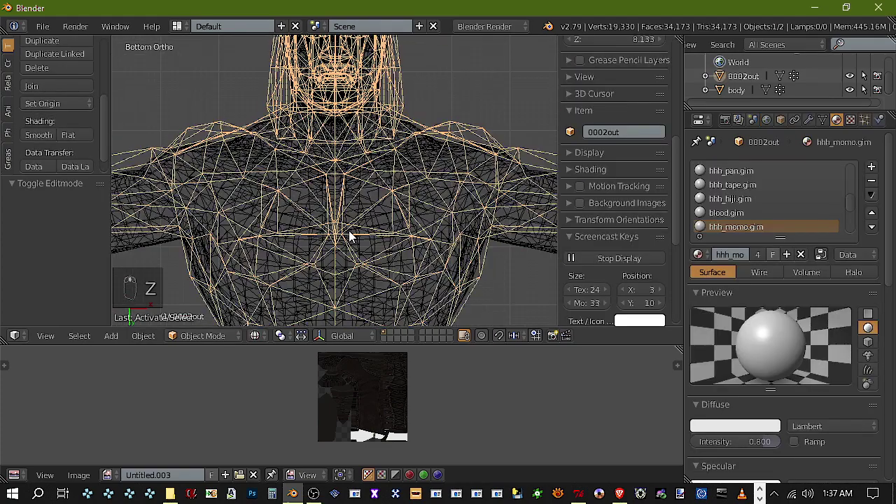
{"action": "scroll", "coordinate": [321, 263], "scroll_direction": "down", "scroll_amount": 2}
{"action": "left_click", "coordinate": [255, 336]}
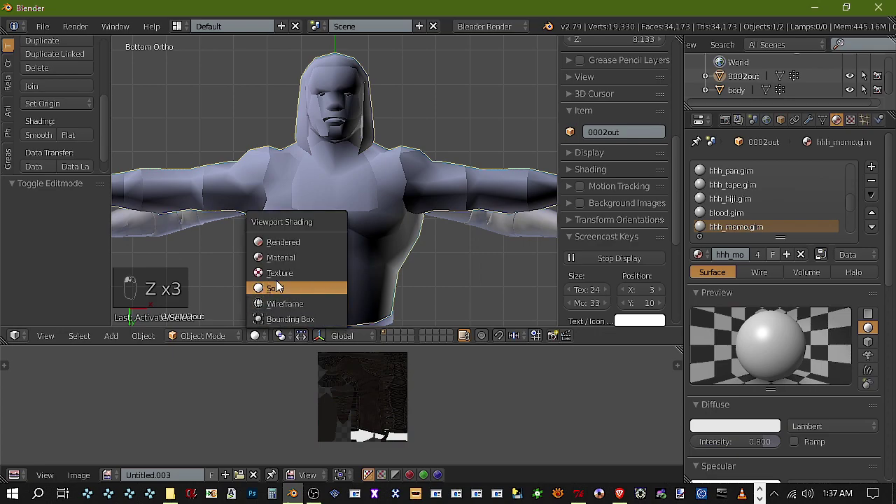
{"action": "left_click", "coordinate": [280, 273]}
{"action": "scroll", "coordinate": [352, 248], "scroll_direction": "up", "scroll_amount": 3}
{"action": "key", "text": "z"}
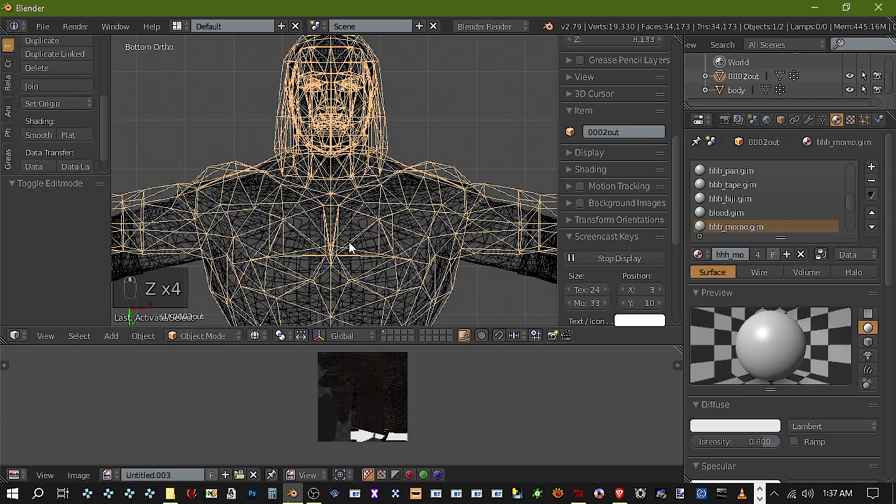
{"action": "key", "text": "z"}
In Edit Mode on 0002out, delete the chest and face overlay faces assigned to the blood_b.gim and blood.gim materials
{"action": "left_click", "coordinate": [185, 339]}
{"action": "left_click", "coordinate": [229, 287]}
{"action": "left_click", "coordinate": [205, 336]}
{"action": "left_click", "coordinate": [221, 301]}
{"action": "right_click", "coordinate": [336, 230]}
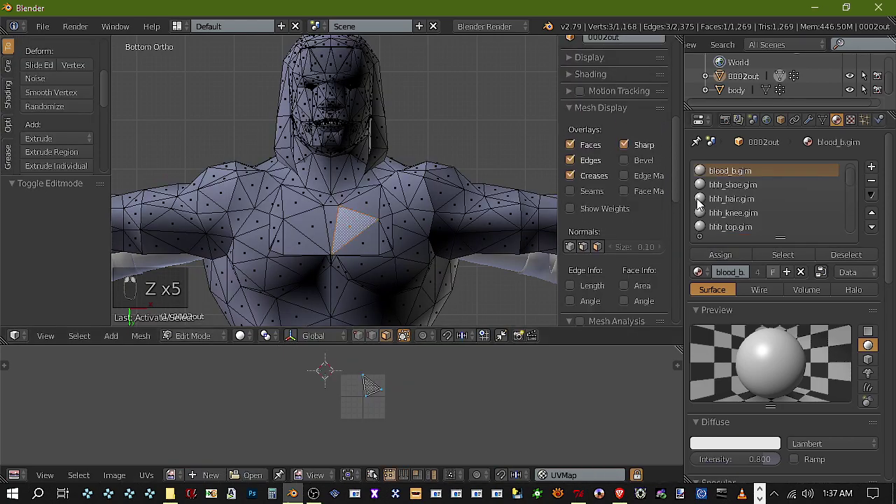
{"action": "left_click", "coordinate": [783, 255]}
{"action": "scroll", "coordinate": [361, 196], "scroll_direction": "up", "scroll_amount": 2}
{"action": "right_click", "coordinate": [361, 163], "text": "shift"}
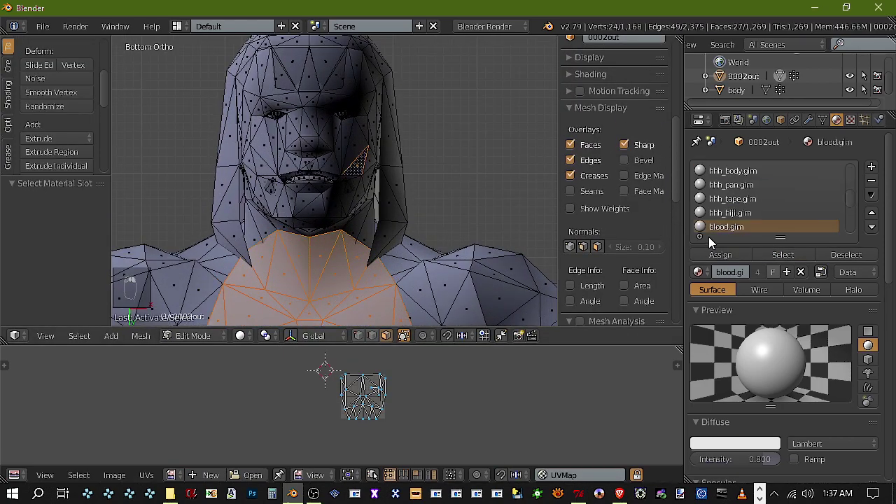
{"action": "left_click", "coordinate": [783, 255]}
{"action": "scroll", "coordinate": [385, 168], "scroll_direction": "down", "scroll_amount": 2}
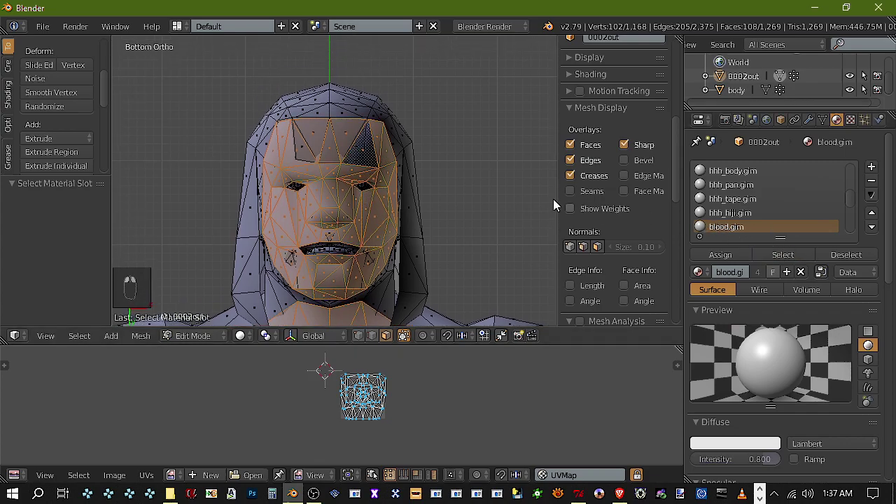
{"action": "key", "text": "Delete"}
{"action": "left_click", "coordinate": [454, 180]}
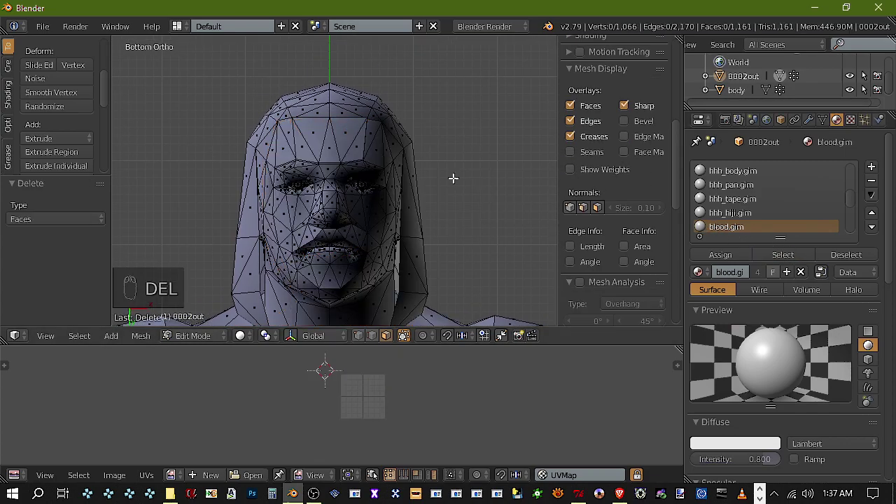
Delete the forehead faces of 0002out assigned to the bandage.gim material
{"action": "right_click", "coordinate": [353, 144]}
{"action": "left_click", "coordinate": [783, 255]}
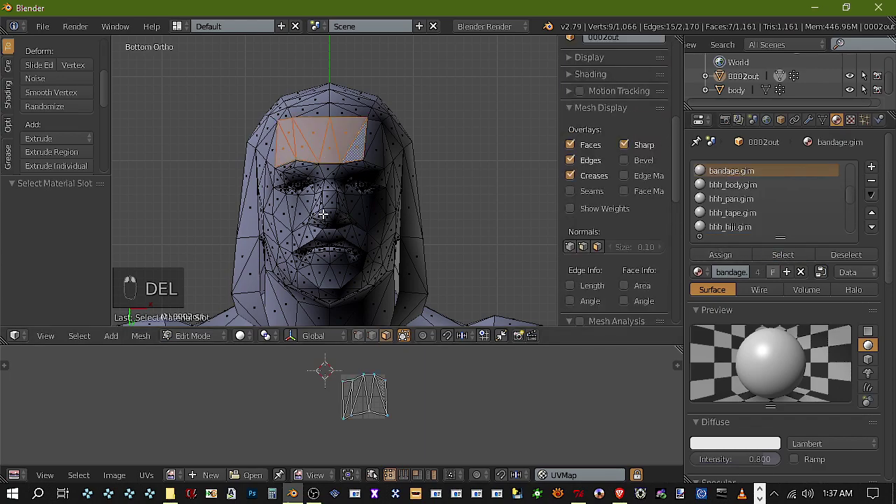
{"action": "key", "text": "Delete"}
{"action": "left_click", "coordinate": [332, 204]}
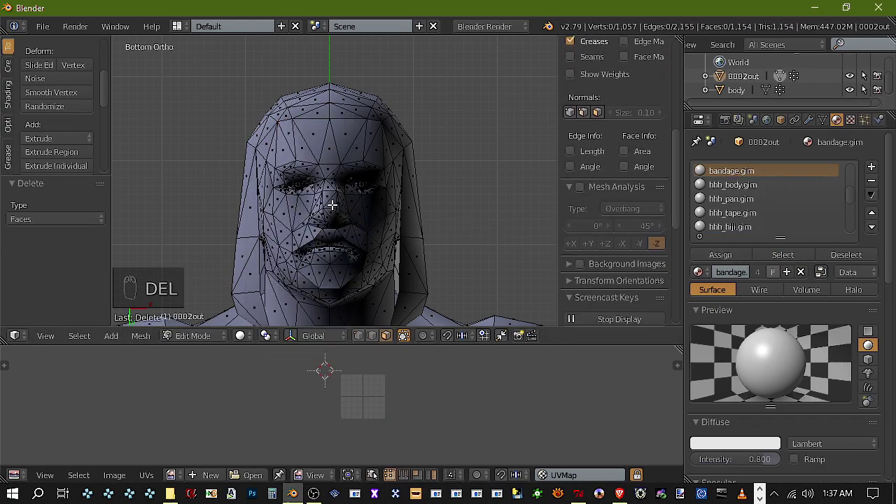
Delete all faces of 0002out assigned to the hhh_hair.gim material
{"action": "right_click", "coordinate": [410, 232]}
{"action": "scroll", "coordinate": [608, 222], "scroll_direction": "up", "scroll_amount": 5}
{"action": "left_click", "coordinate": [810, 253]}
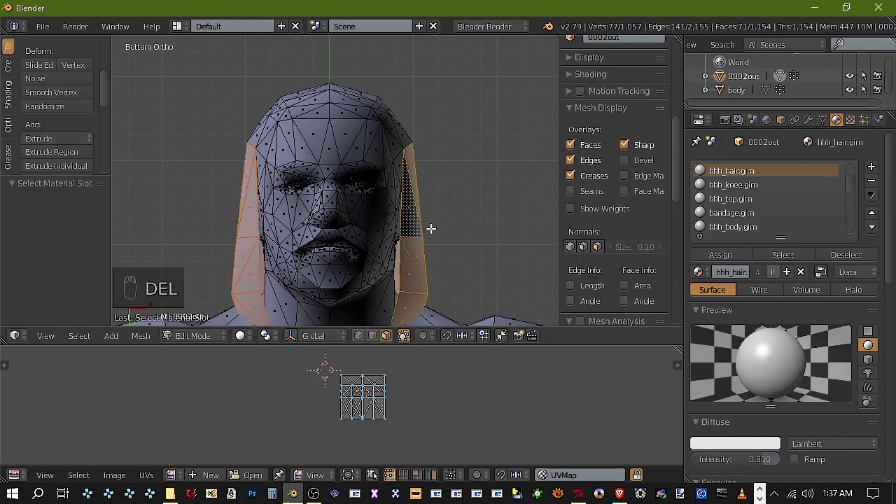
{"action": "key", "text": "Delete"}
{"action": "left_click", "coordinate": [396, 233]}
Delete the eye faces of 0002out assigned to the hhh_eye.gim material
{"action": "middle_click_drag", "start_coordinate": [397, 234], "coordinate": [396, 199]}
{"action": "scroll", "coordinate": [396, 200], "scroll_direction": "down", "scroll_amount": 4}
{"action": "middle_click_drag", "start_coordinate": [352, 245], "coordinate": [351, 259]}
{"action": "scroll", "coordinate": [351, 258], "scroll_direction": "up", "scroll_amount": 12}
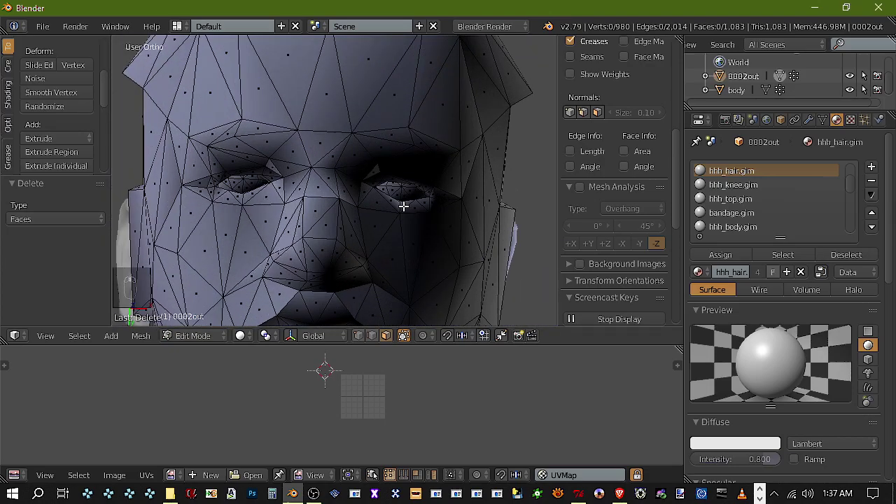
{"action": "right_click", "coordinate": [457, 207]}
{"action": "left_click", "coordinate": [790, 255]}
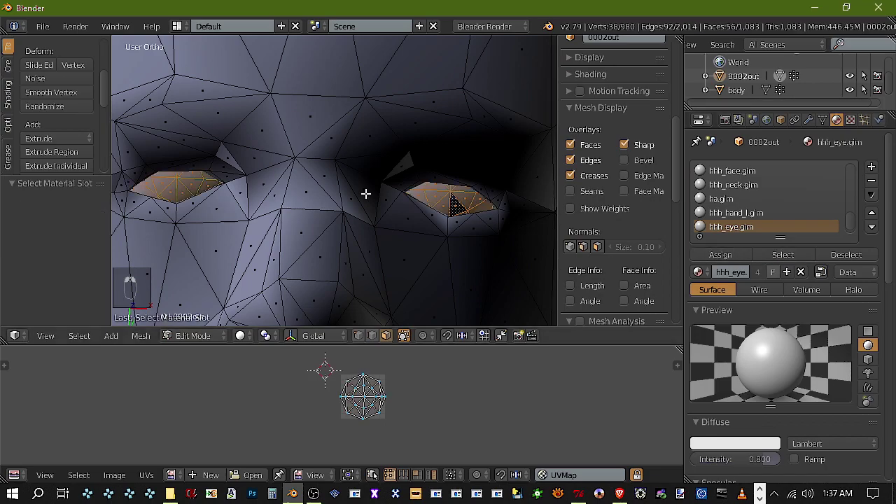
{"action": "scroll", "coordinate": [381, 209], "scroll_direction": "down", "scroll_amount": 2}
{"action": "key", "text": "Delete"}
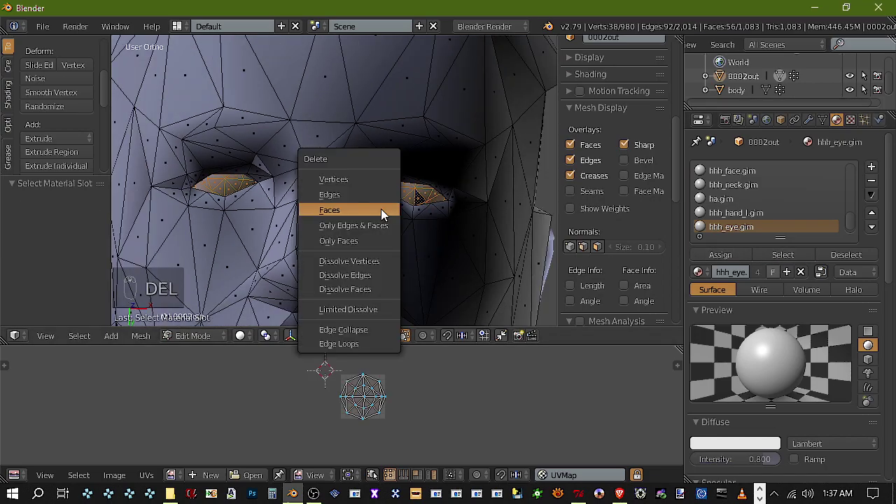
{"action": "left_click", "coordinate": [414, 208]}
In Object Mode, move 0002out about 0.179 in Y and 0.896 in Z over the body mesh in a right-side wireframe view
{"action": "scroll", "coordinate": [380, 206], "scroll_direction": "down", "scroll_amount": 6}
{"action": "scroll", "coordinate": [395, 238], "scroll_direction": "down", "scroll_amount": 2}
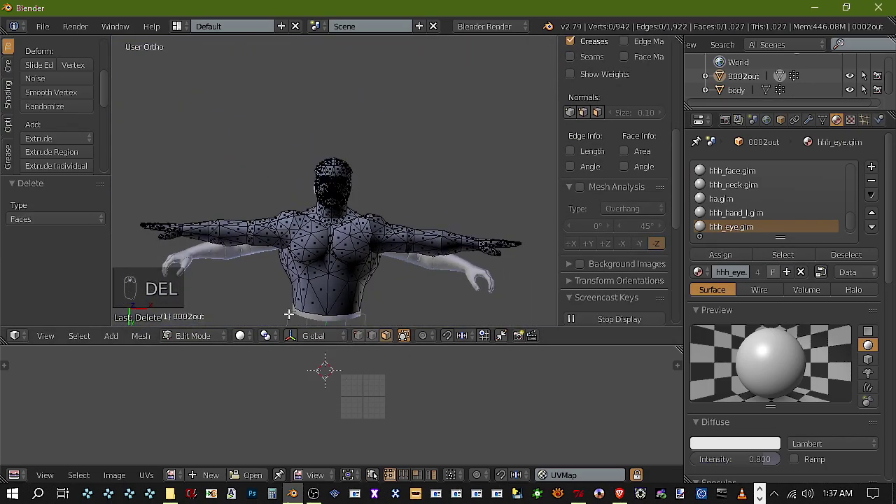
{"action": "left_click", "coordinate": [193, 336]}
{"action": "left_click", "coordinate": [207, 319]}
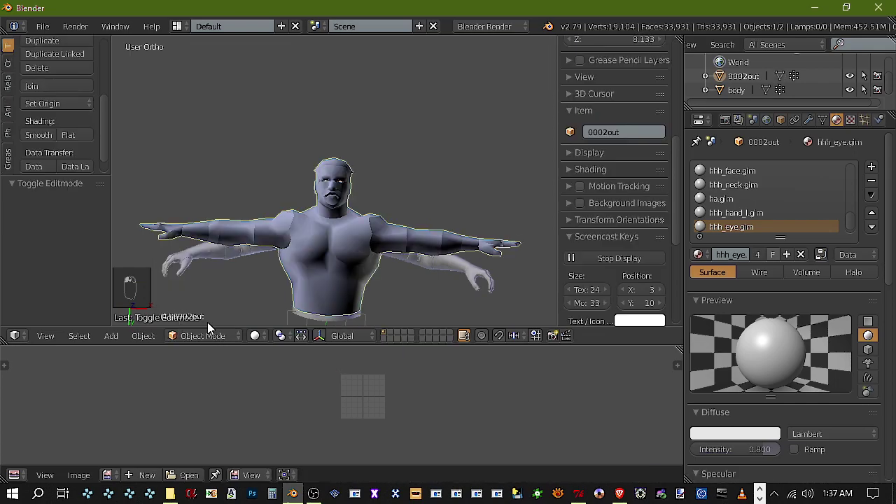
{"action": "left_click", "coordinate": [44, 336]}
{"action": "left_click", "coordinate": [84, 213]}
{"action": "key", "text": "z"}
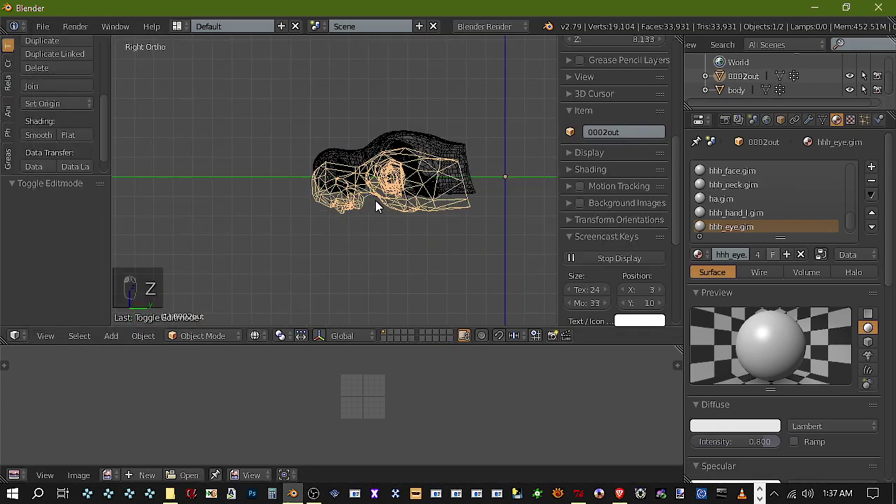
{"action": "key", "text": "g"}
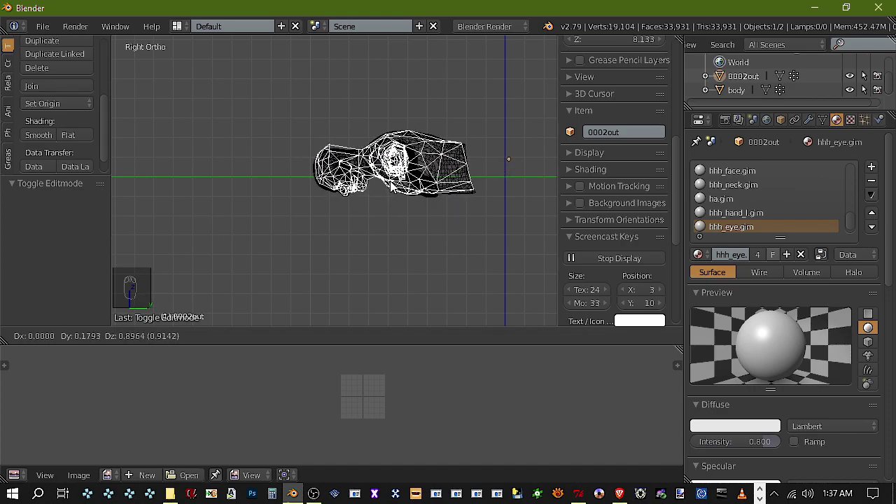
{"action": "left_click", "coordinate": [393, 188]}
{"action": "right_click", "coordinate": [393, 188]}
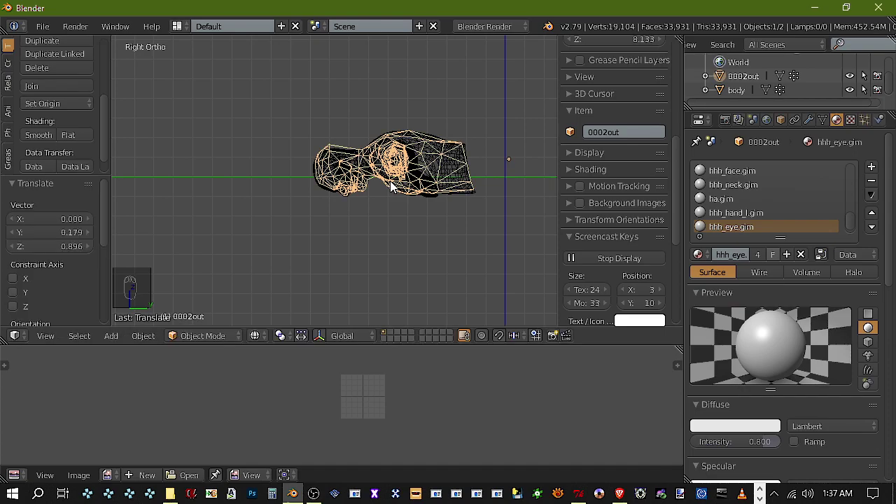
In Sculpt Mode, use the Grab brush to fit 0002out's chin and throat profile to the body mesh
{"action": "scroll", "coordinate": [324, 172], "scroll_direction": "up", "scroll_amount": 5}
{"action": "right_click", "coordinate": [324, 171]}
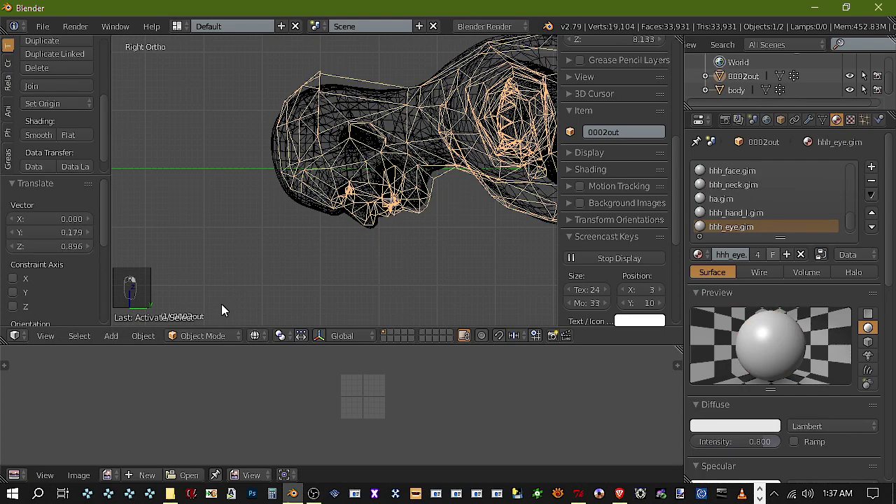
{"action": "left_click", "coordinate": [221, 338]}
{"action": "left_click", "coordinate": [214, 288]}
{"action": "scroll", "coordinate": [346, 193], "scroll_direction": "up", "scroll_amount": 3}
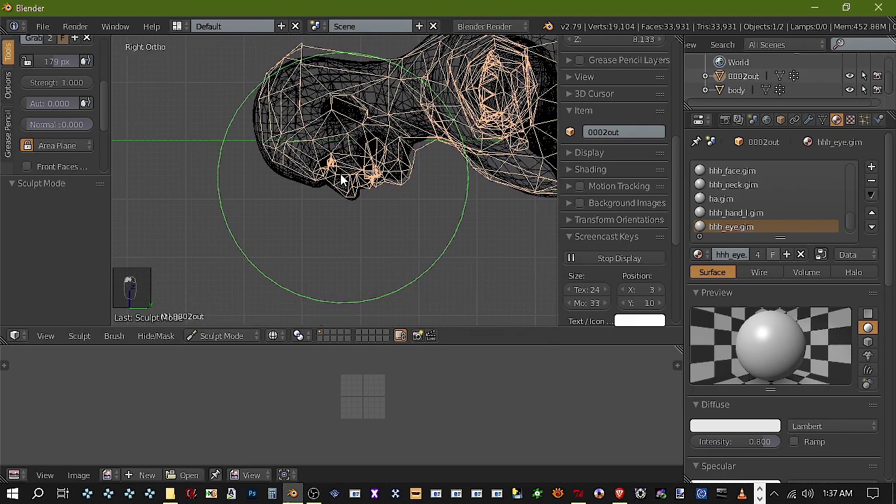
{"action": "scroll", "coordinate": [351, 198], "scroll_direction": "up", "scroll_amount": 2}
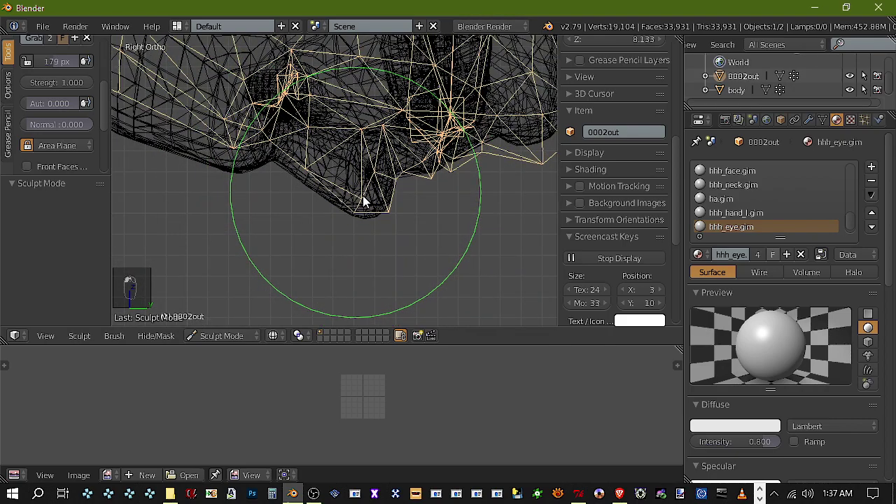
{"action": "scroll", "coordinate": [416, 201], "scroll_direction": "up", "scroll_amount": 3}
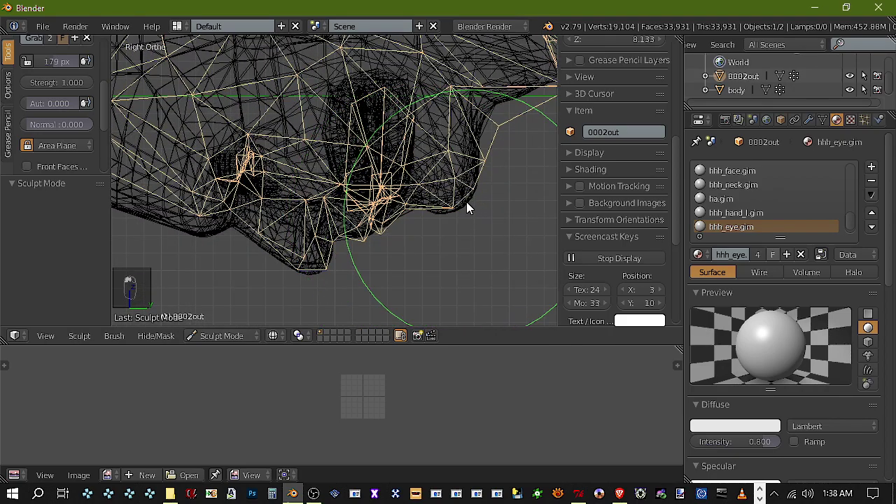
{"action": "scroll", "coordinate": [469, 205], "scroll_direction": "up", "scroll_amount": 3}
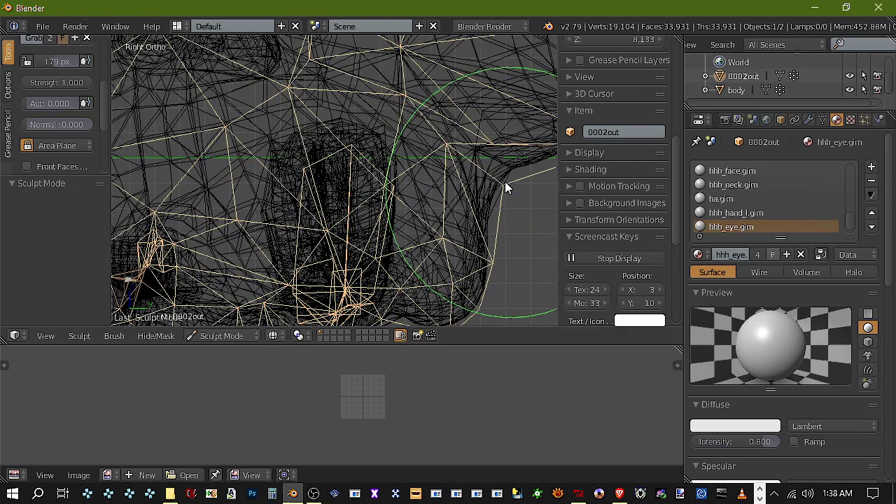
{"action": "scroll", "coordinate": [480, 173], "scroll_direction": "down", "scroll_amount": 4}
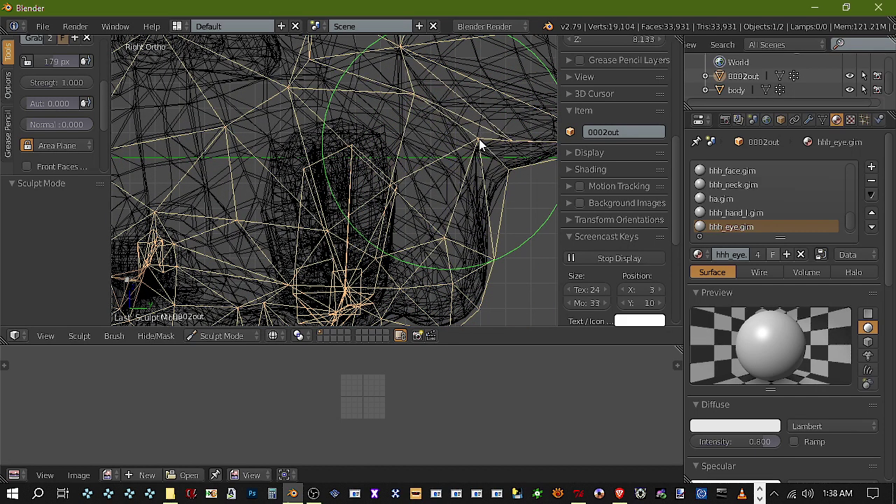
{"action": "middle_click_drag", "start_coordinate": [487, 171], "coordinate": [400, 157], "text": "shift"}
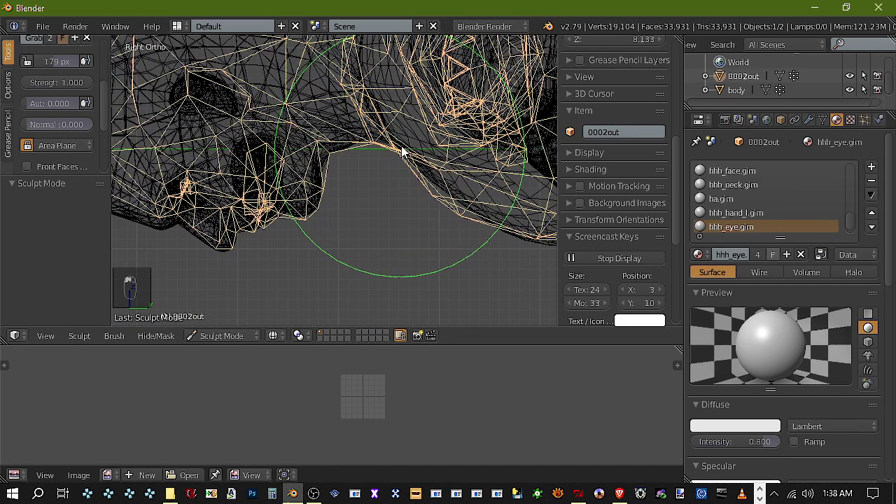
{"action": "mouse_move", "coordinate": [430, 199]}
{"action": "left_mouse_down"}
{"action": "mouse_move", "coordinate": [437, 190]}
{"action": "mouse_move", "coordinate": [439, 198]}
{"action": "left_mouse_up"}
Grab the front and back of 0002out's waist and its back contour to match the body's side profile
{"action": "scroll", "coordinate": [481, 222], "scroll_direction": "down", "scroll_amount": 2}
{"action": "middle_click_drag", "start_coordinate": [481, 222], "coordinate": [432, 203], "text": "shift"}
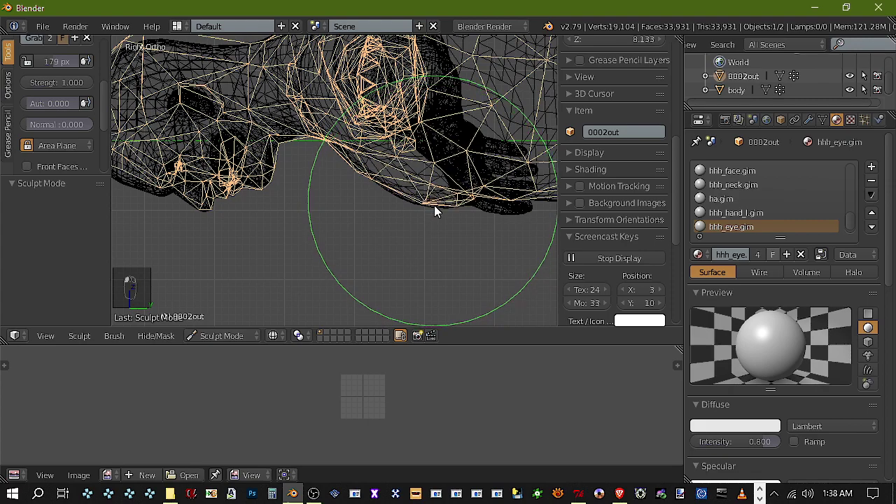
{"action": "scroll", "coordinate": [455, 216], "scroll_direction": "down", "scroll_amount": 3}
{"action": "middle_click_drag", "start_coordinate": [436, 220], "coordinate": [365, 234], "text": "shift"}
{"action": "scroll", "coordinate": [365, 235], "scroll_direction": "up", "scroll_amount": 1}
{"action": "left_click_drag", "start_coordinate": [465, 200], "coordinate": [467, 204]}
{"action": "left_click_drag", "start_coordinate": [448, 98], "coordinate": [454, 96]}
{"action": "left_click_drag", "start_coordinate": [354, 76], "coordinate": [355, 69]}
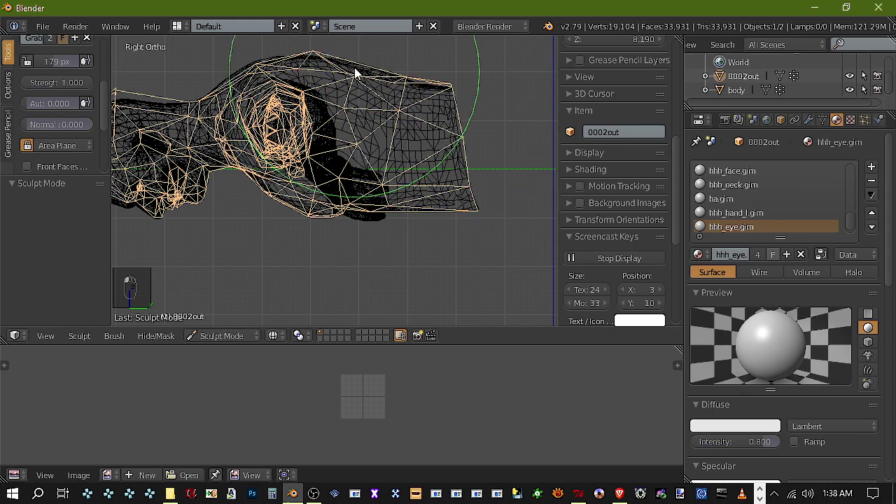
Pull 0002out's upper back and nape outward to match the body's side profile
{"action": "middle_click_drag", "start_coordinate": [277, 79], "coordinate": [344, 110], "text": "shift"}
{"action": "scroll", "coordinate": [344, 110], "scroll_direction": "up", "scroll_amount": 1}
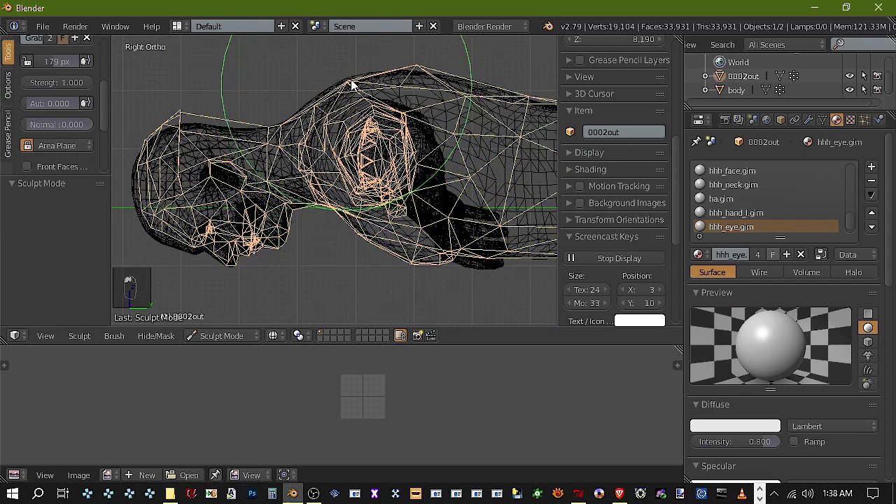
{"action": "scroll", "coordinate": [328, 101], "scroll_direction": "down", "scroll_amount": 2}
{"action": "left_click_drag", "start_coordinate": [319, 132], "coordinate": [319, 125]}
{"action": "middle_click_drag", "start_coordinate": [282, 169], "coordinate": [350, 144], "text": "shift"}
{"action": "scroll", "coordinate": [332, 123], "scroll_direction": "up", "scroll_amount": 4}
{"action": "middle_click_drag", "start_coordinate": [262, 66], "coordinate": [306, 154], "text": "shift"}
{"action": "scroll", "coordinate": [302, 162], "scroll_direction": "down", "scroll_amount": 2}
{"action": "left_click_drag", "start_coordinate": [296, 177], "coordinate": [299, 165]}
Grab 0002out's forehead and brow outward to meet the body's face profile
{"action": "middle_click_drag", "start_coordinate": [302, 210], "coordinate": [340, 139], "text": "shift"}
{"action": "scroll", "coordinate": [339, 146], "scroll_direction": "up", "scroll_amount": 3}
{"action": "left_click_drag", "start_coordinate": [321, 180], "coordinate": [321, 196]}
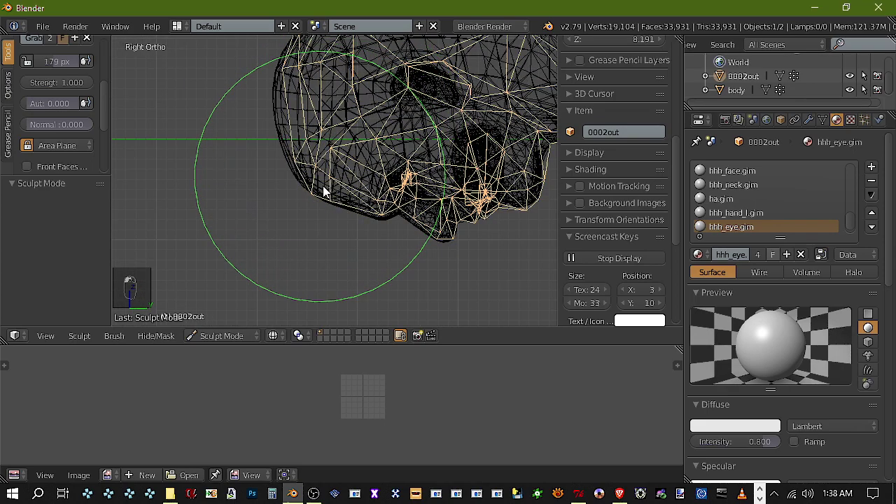
{"action": "middle_click_drag", "start_coordinate": [370, 209], "coordinate": [327, 170], "text": "shift"}
{"action": "scroll", "coordinate": [329, 171], "scroll_direction": "up", "scroll_amount": 3}
{"action": "left_click_drag", "start_coordinate": [346, 174], "coordinate": [348, 181]}
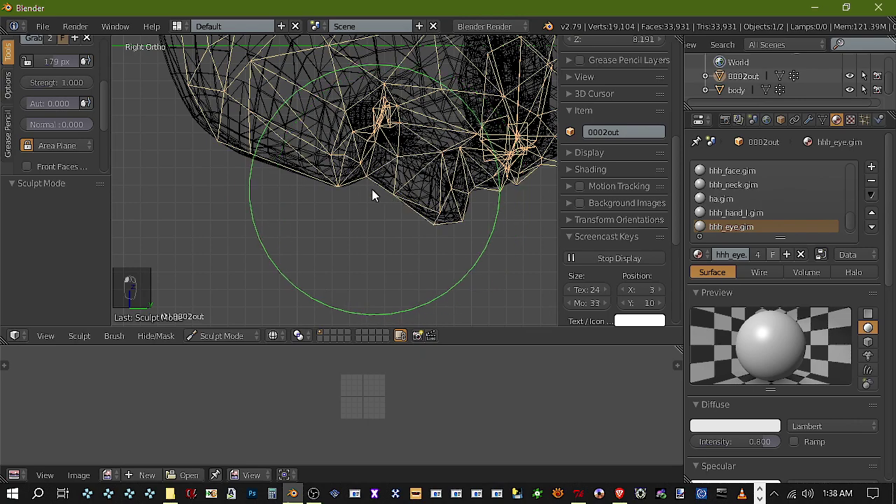
Reshape the crown and back of 0002out's head to follow the body's skull outline
{"action": "scroll", "coordinate": [237, 146], "scroll_direction": "down", "scroll_amount": 4}
{"action": "middle_click_drag", "start_coordinate": [238, 141], "coordinate": [327, 199], "text": "shift"}
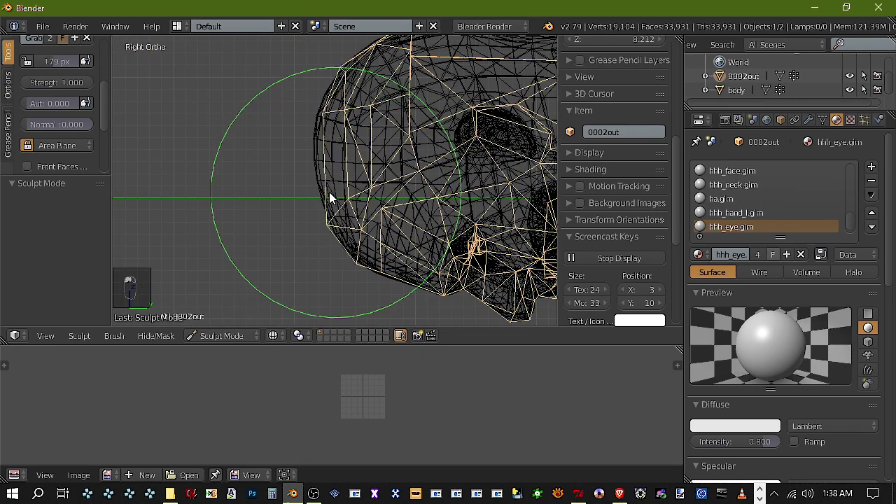
{"action": "left_click_drag", "start_coordinate": [336, 130], "coordinate": [322, 140]}
{"action": "scroll", "coordinate": [358, 103], "scroll_direction": "down", "scroll_amount": 2}
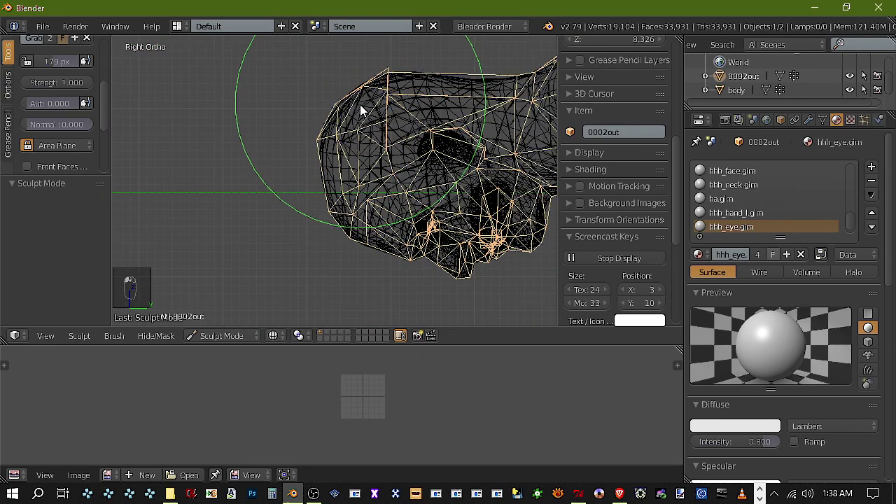
{"action": "middle_click_drag", "start_coordinate": [368, 111], "coordinate": [356, 174], "text": "shift"}
{"action": "scroll", "coordinate": [355, 173], "scroll_direction": "up", "scroll_amount": 2}
{"action": "mouse_move", "coordinate": [361, 159]}
{"action": "left_mouse_down"}
{"action": "mouse_move", "coordinate": [365, 149]}
{"action": "mouse_move", "coordinate": [378, 151]}
{"action": "left_mouse_up"}
Grab the vertices around 0002out's ear to enclose the outline of the body's ear
{"action": "scroll", "coordinate": [380, 154], "scroll_direction": "down", "scroll_amount": 3}
{"action": "middle_click_drag", "start_coordinate": [410, 206], "coordinate": [379, 187], "text": "shift"}
{"action": "scroll", "coordinate": [378, 192], "scroll_direction": "up", "scroll_amount": 5}
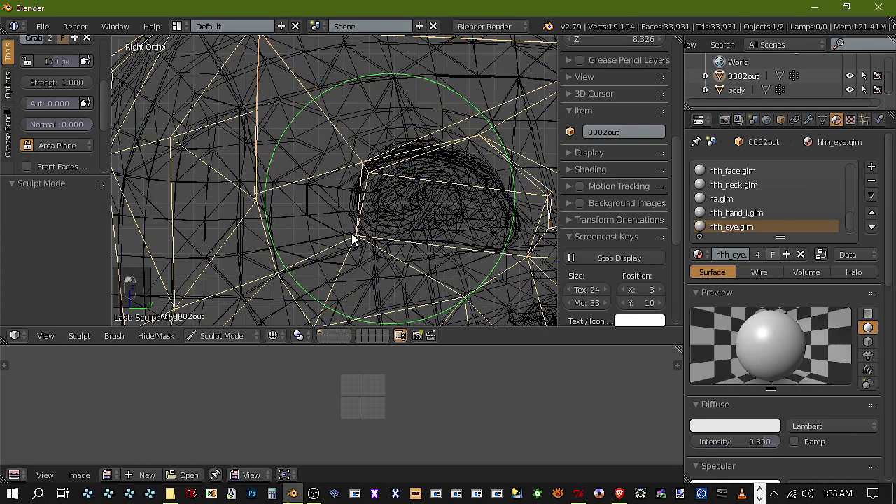
{"action": "left_click_drag", "start_coordinate": [371, 177], "coordinate": [366, 176]}
{"action": "left_click_drag", "start_coordinate": [550, 190], "coordinate": [513, 182]}
{"action": "left_click_drag", "start_coordinate": [513, 265], "coordinate": [518, 255]}
{"action": "mouse_move", "coordinate": [413, 234]}
{"action": "left_mouse_down"}
{"action": "mouse_move", "coordinate": [405, 246]}
{"action": "mouse_move", "coordinate": [501, 257]}
{"action": "left_mouse_up"}
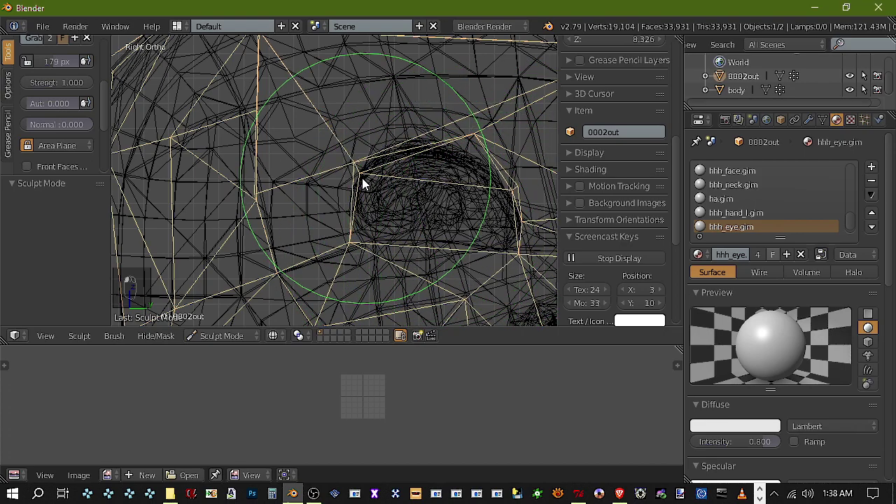
{"action": "left_click_drag", "start_coordinate": [463, 157], "coordinate": [447, 134]}
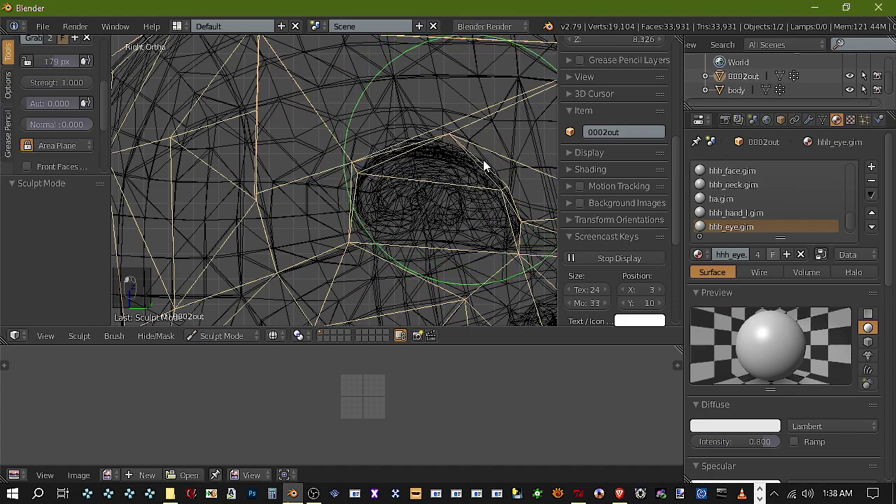
From the bottom view, pull the side of 0002out's waist outward to fit the body's torso
{"action": "scroll", "coordinate": [477, 170], "scroll_direction": "down", "scroll_amount": 8}
{"action": "scroll", "coordinate": [470, 144], "scroll_direction": "down", "scroll_amount": 3}
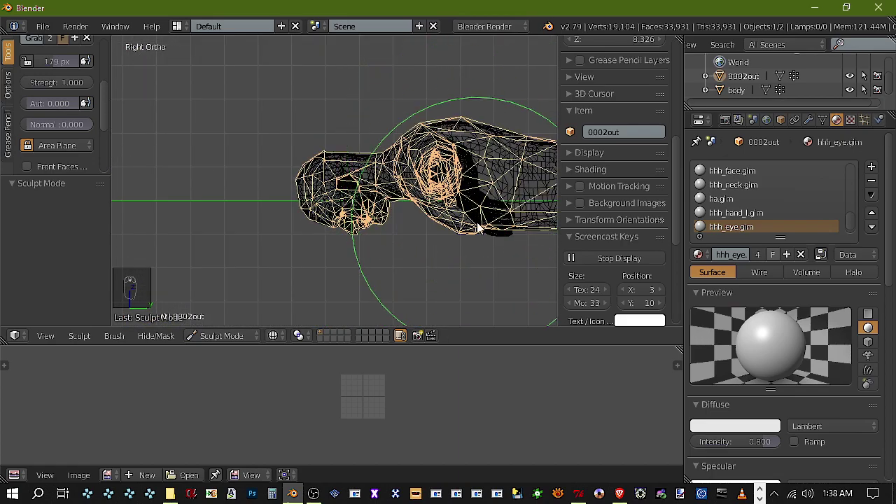
{"action": "scroll", "coordinate": [481, 222], "scroll_direction": "down", "scroll_amount": 2}
{"action": "left_click", "coordinate": [45, 336]}
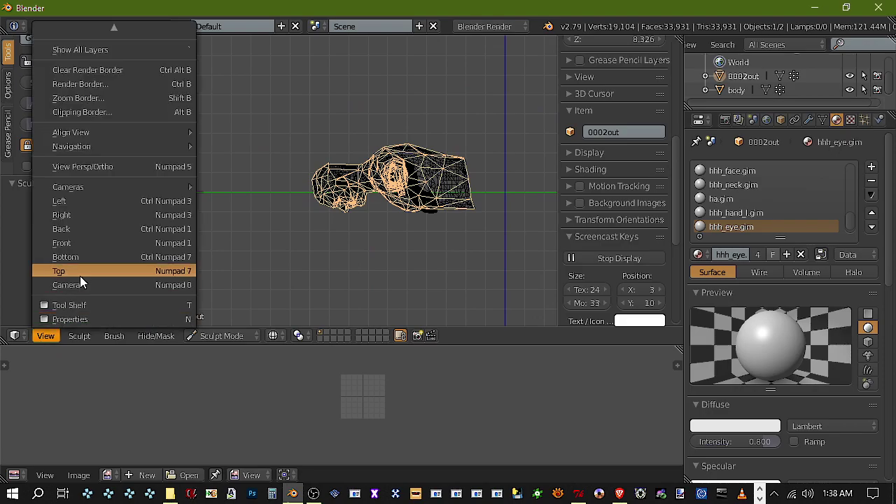
{"action": "left_click", "coordinate": [112, 257]}
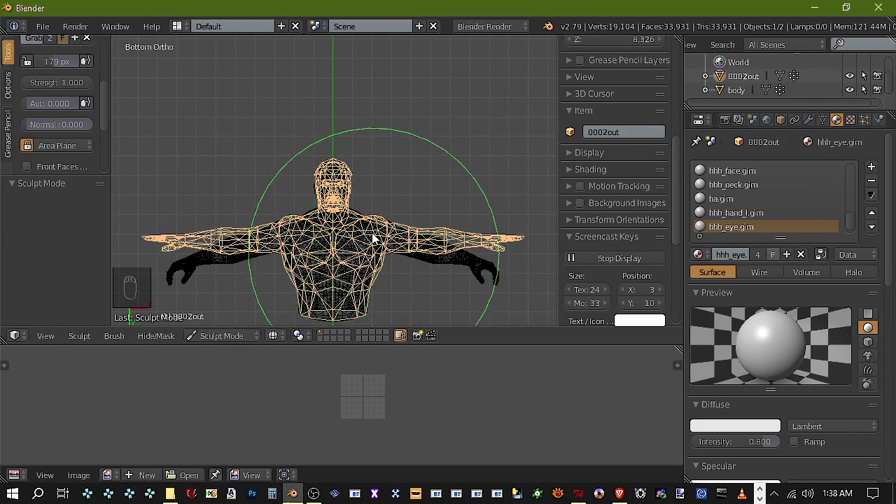
{"action": "scroll", "coordinate": [374, 248], "scroll_direction": "up", "scroll_amount": 6}
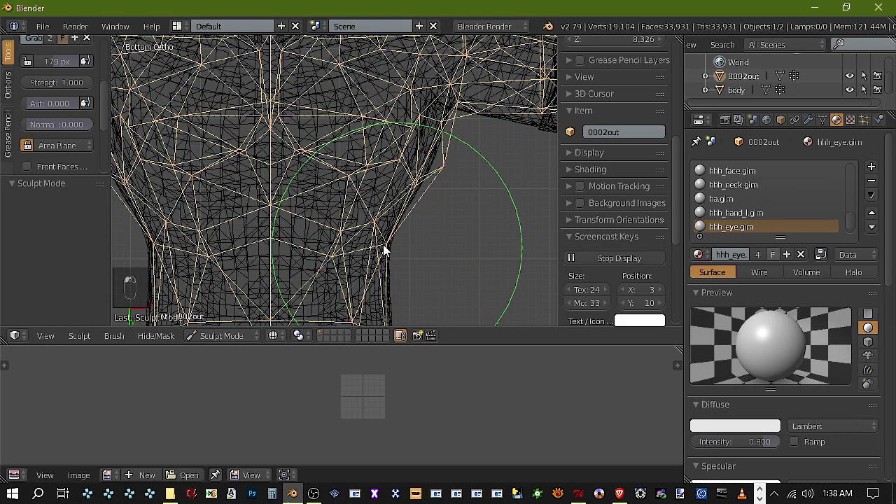
{"action": "scroll", "coordinate": [390, 247], "scroll_direction": "down", "scroll_amount": 5}
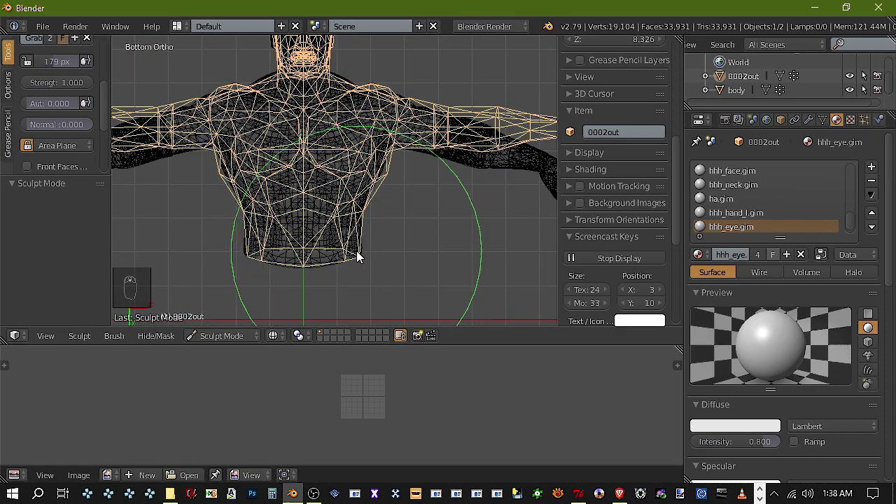
{"action": "left_click_drag", "start_coordinate": [357, 251], "coordinate": [360, 251]}
{"action": "scroll", "coordinate": [362, 210], "scroll_direction": "up", "scroll_amount": 5}
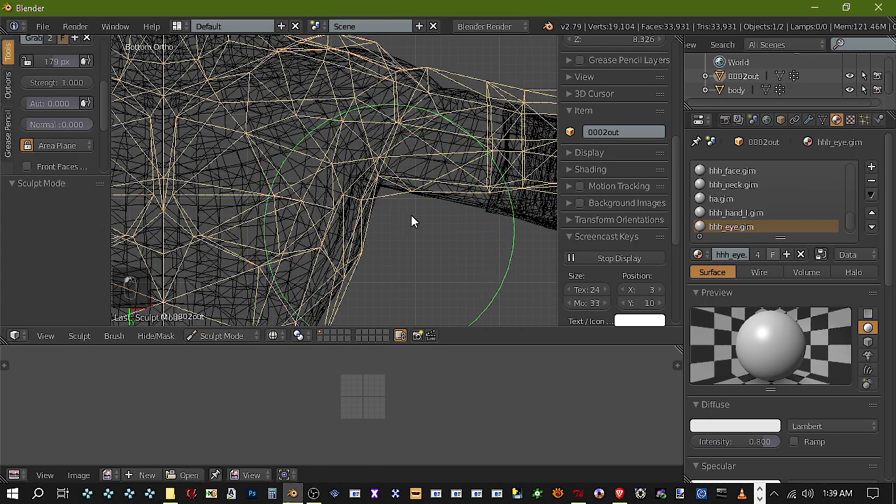
Enlarge the Grab brush radius to 500 px and undo a trial pull on 0002out's hand
{"action": "scroll", "coordinate": [406, 218], "scroll_direction": "down", "scroll_amount": 4}
{"action": "middle_click_drag", "start_coordinate": [443, 201], "coordinate": [268, 219], "text": "shift"}
{"action": "scroll", "coordinate": [268, 220], "scroll_direction": "down", "scroll_amount": 3}
{"action": "scroll", "coordinate": [351, 202], "scroll_direction": "down", "scroll_amount": 1}
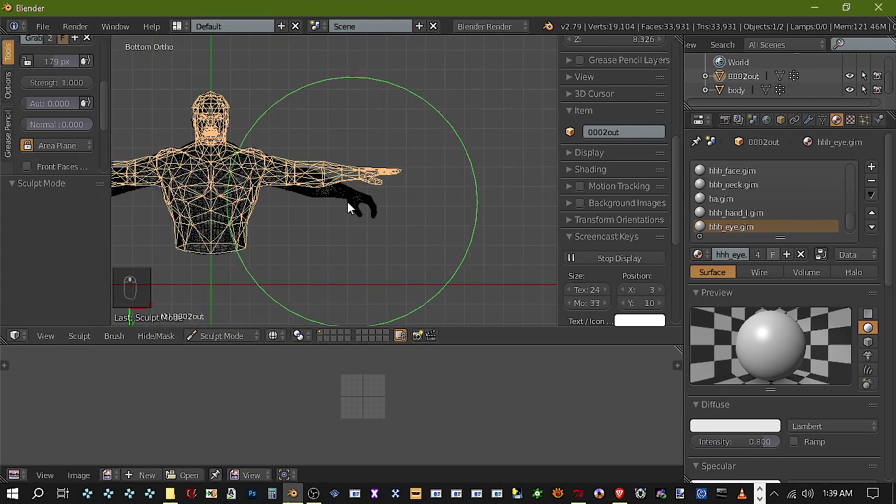
{"action": "scroll", "coordinate": [77, 133], "scroll_direction": "up", "scroll_amount": 3}
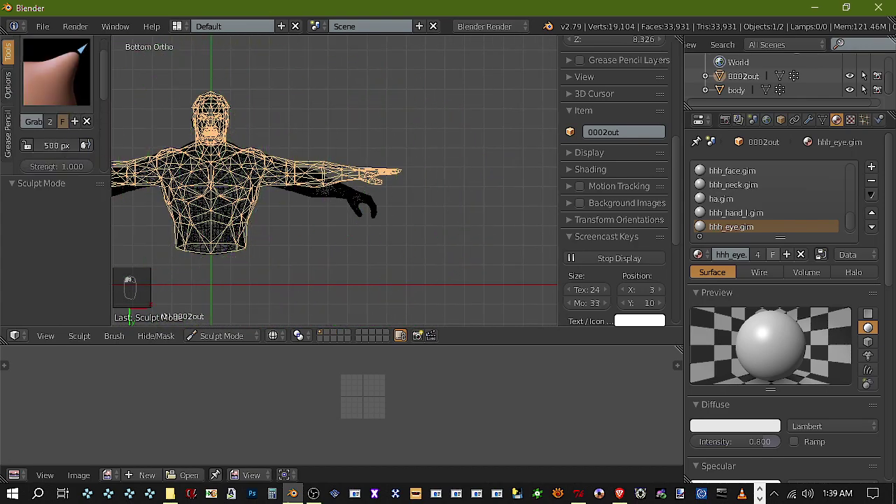
{"action": "left_click_drag", "start_coordinate": [381, 173], "coordinate": [383, 178]}
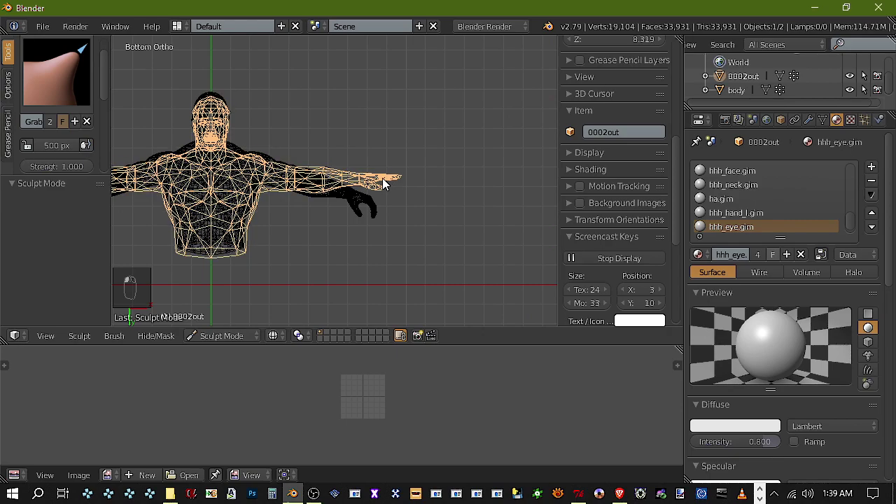
{"action": "scroll", "coordinate": [383, 177], "scroll_direction": "up", "scroll_amount": 1, "text": "ctrl"}
{"action": "scroll", "coordinate": [390, 189], "scroll_direction": "up", "scroll_amount": 1}
{"action": "key", "text": "ctrl+z"}
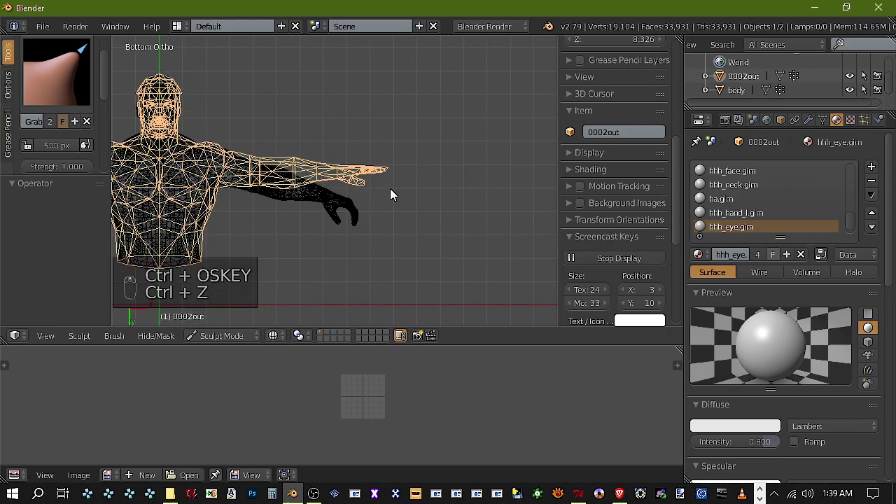
From the bottom view, pull 0002out's arm down onto the body's sloping arm and align the forearm's upper edge
{"action": "scroll", "coordinate": [390, 189], "scroll_direction": "up", "scroll_amount": 4}
{"action": "left_click_drag", "start_coordinate": [414, 189], "coordinate": [401, 225]}
{"action": "scroll", "coordinate": [420, 196], "scroll_direction": "up", "scroll_amount": 3}
{"action": "scroll", "coordinate": [284, 172], "scroll_direction": "up", "scroll_amount": 2}
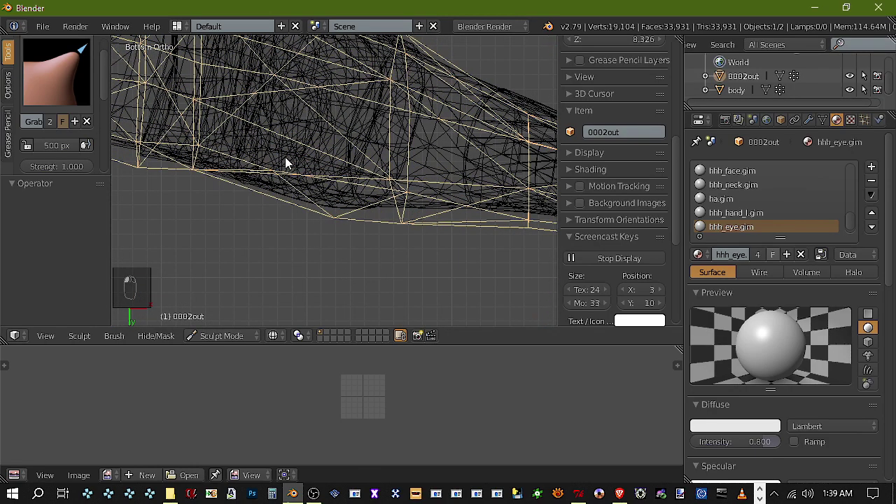
{"action": "scroll", "coordinate": [231, 187], "scroll_direction": "down", "scroll_amount": 3}
{"action": "middle_click_drag", "start_coordinate": [337, 170], "coordinate": [283, 187], "text": "shift"}
{"action": "scroll", "coordinate": [284, 187], "scroll_direction": "up", "scroll_amount": 6}
{"action": "left_click_drag", "start_coordinate": [306, 208], "coordinate": [318, 186]}
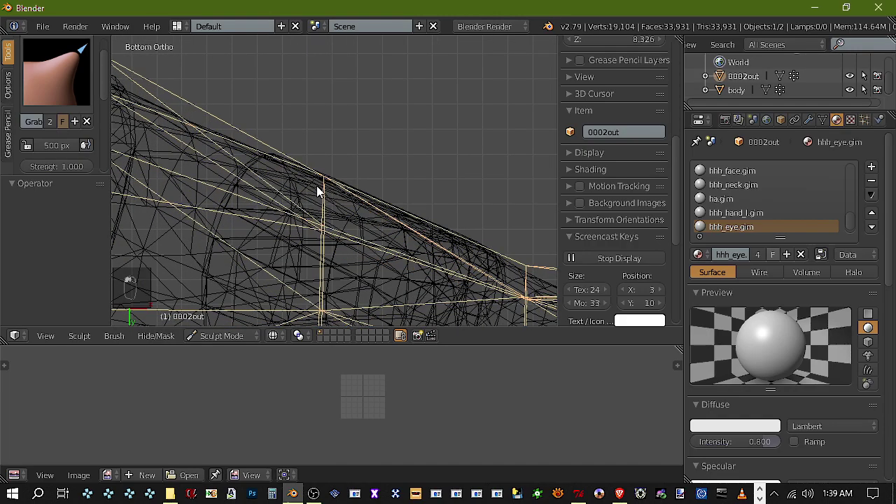
Grab 0002out's hand near the thumb and shift it back toward the body's wrist
{"action": "scroll", "coordinate": [329, 203], "scroll_direction": "down", "scroll_amount": 5}
{"action": "scroll", "coordinate": [350, 231], "scroll_direction": "down", "scroll_amount": 3}
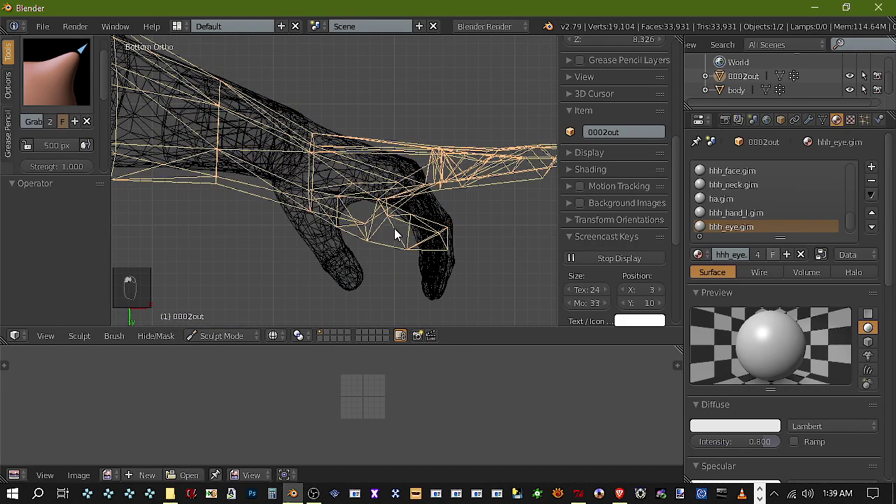
{"action": "left_click_drag", "start_coordinate": [388, 218], "coordinate": [362, 200]}
{"action": "scroll", "coordinate": [364, 206], "scroll_direction": "down", "scroll_amount": 4}
Pull the vertices along the underside of 0002out's arm to follow the body's arm outline
{"action": "scroll", "coordinate": [337, 217], "scroll_direction": "up", "scroll_amount": 7}
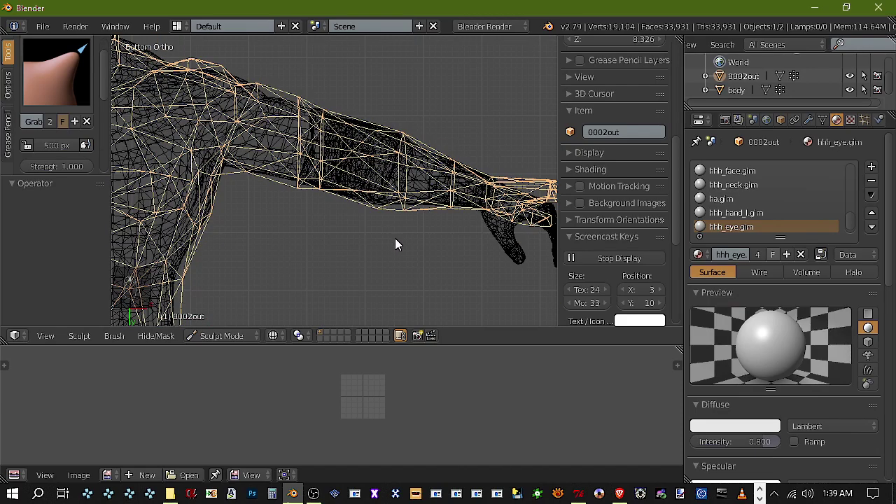
{"action": "scroll", "coordinate": [394, 239], "scroll_direction": "up", "scroll_amount": 5}
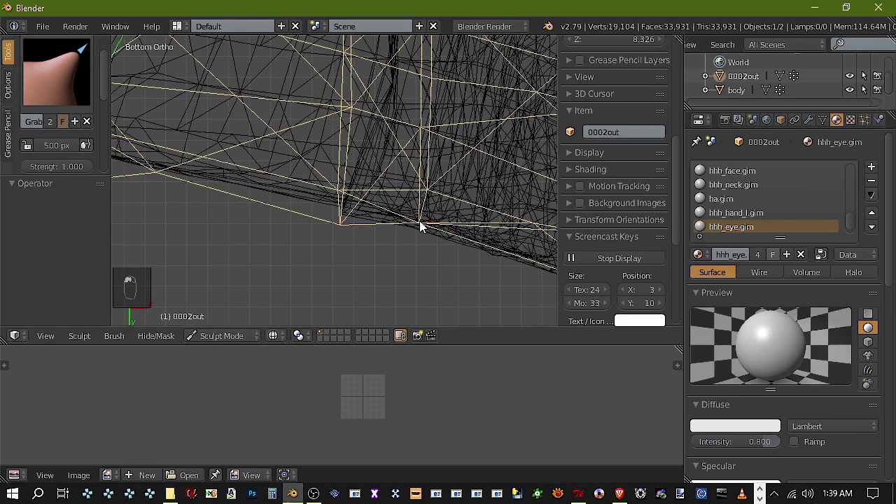
{"action": "left_click_drag", "start_coordinate": [455, 261], "coordinate": [524, 290]}
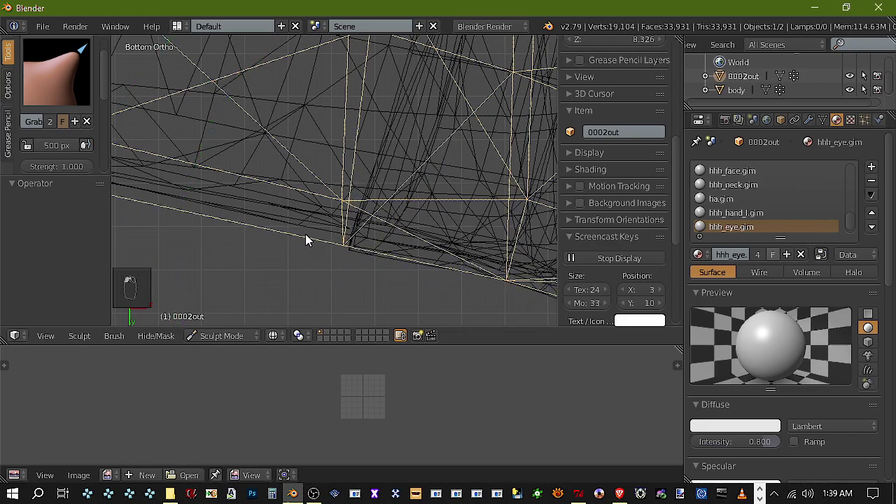
{"action": "scroll", "coordinate": [313, 243], "scroll_direction": "down", "scroll_amount": 3}
{"action": "scroll", "coordinate": [294, 212], "scroll_direction": "down", "scroll_amount": 3}
{"action": "scroll", "coordinate": [272, 217], "scroll_direction": "up", "scroll_amount": 7}
{"action": "scroll", "coordinate": [297, 224], "scroll_direction": "up", "scroll_amount": 1}
{"action": "left_click_drag", "start_coordinate": [387, 229], "coordinate": [385, 262]}
Lower the top of 0002out's shoulder toward the body's shoulder outline
{"action": "scroll", "coordinate": [285, 239], "scroll_direction": "down", "scroll_amount": 3}
{"action": "left_click_drag", "start_coordinate": [292, 226], "coordinate": [339, 233]}
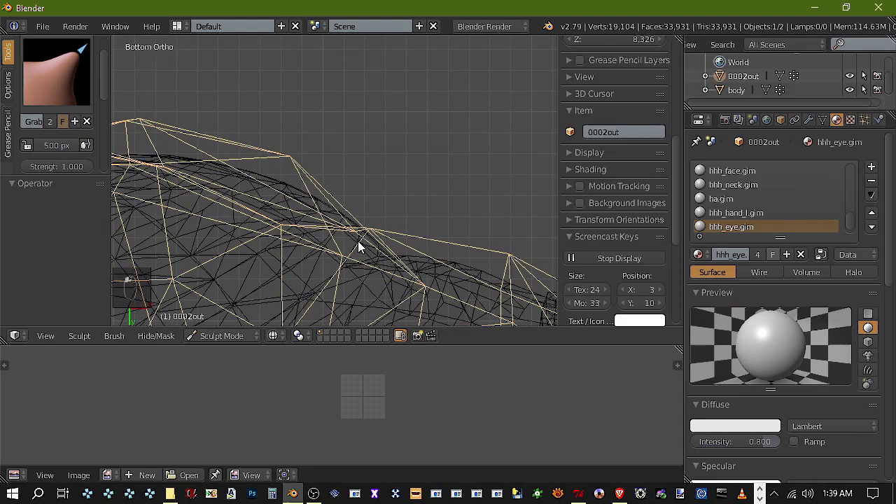
{"action": "scroll", "coordinate": [376, 245], "scroll_direction": "down", "scroll_amount": 4}
{"action": "scroll", "coordinate": [372, 212], "scroll_direction": "up", "scroll_amount": 5}
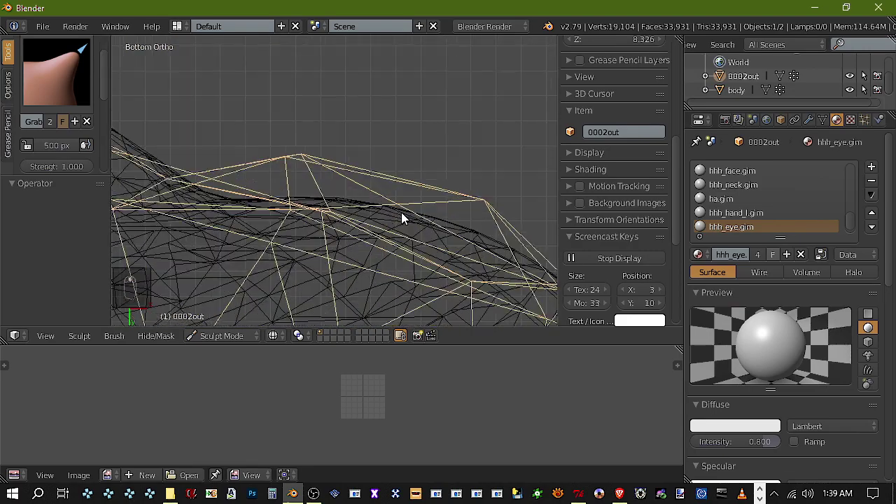
{"action": "mouse_move", "coordinate": [250, 157]}
{"action": "left_mouse_down"}
{"action": "mouse_move", "coordinate": [254, 206]}
{"action": "mouse_move", "coordinate": [262, 196]}
{"action": "left_mouse_up"}
{"action": "scroll", "coordinate": [261, 196], "scroll_direction": "down", "scroll_amount": 4}
Reshape 0002out's edge between neck and shoulder to cover the body's slope there
{"action": "middle_click_drag", "start_coordinate": [268, 207], "coordinate": [365, 229], "text": "shift"}
{"action": "scroll", "coordinate": [365, 228], "scroll_direction": "up", "scroll_amount": 3}
{"action": "scroll", "coordinate": [247, 199], "scroll_direction": "up", "scroll_amount": 4}
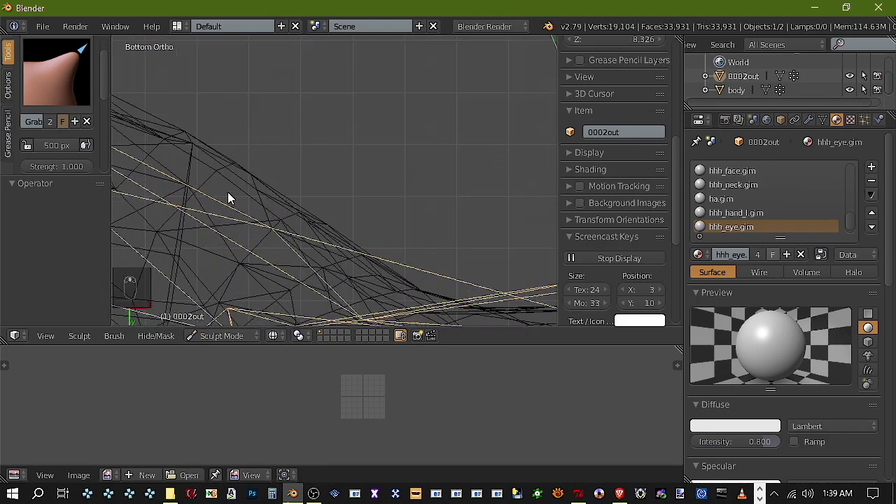
{"action": "mouse_move", "coordinate": [217, 194]}
{"action": "left_mouse_down"}
{"action": "mouse_move", "coordinate": [226, 162]}
{"action": "mouse_move", "coordinate": [235, 164]}
{"action": "left_mouse_up"}
{"action": "scroll", "coordinate": [474, 286], "scroll_direction": "down", "scroll_amount": 2}
{"action": "middle_click_drag", "start_coordinate": [474, 286], "coordinate": [312, 222], "text": "shift"}
{"action": "scroll", "coordinate": [323, 215], "scroll_direction": "up", "scroll_amount": 2}
{"action": "mouse_move", "coordinate": [372, 236]}
{"action": "left_mouse_down"}
{"action": "mouse_move", "coordinate": [335, 234]}
{"action": "mouse_move", "coordinate": [351, 232]}
{"action": "left_mouse_up"}
Nudge a remaining stray part of 0002out's outline toward the body mesh in the bottom view
{"action": "scroll", "coordinate": [248, 163], "scroll_direction": "down", "scroll_amount": 13}
{"action": "middle_click_drag", "start_coordinate": [262, 172], "coordinate": [352, 199], "text": "shift"}
{"action": "scroll", "coordinate": [352, 199], "scroll_direction": "up", "scroll_amount": 4}
{"action": "scroll", "coordinate": [353, 198], "scroll_direction": "up", "scroll_amount": 9}
{"action": "left_click_drag", "start_coordinate": [450, 239], "coordinate": [458, 219]}
{"action": "middle_click_drag", "start_coordinate": [459, 224], "coordinate": [405, 174], "text": "shift"}
{"action": "scroll", "coordinate": [441, 190], "scroll_direction": "down", "scroll_amount": 5}
{"action": "middle_click_drag", "start_coordinate": [303, 219], "coordinate": [416, 246], "text": "shift"}
{"action": "scroll", "coordinate": [416, 246], "scroll_direction": "up", "scroll_amount": 7}
{"action": "scroll", "coordinate": [428, 245], "scroll_direction": "down", "scroll_amount": 10}
{"action": "scroll", "coordinate": [403, 250], "scroll_direction": "down", "scroll_amount": 2}
{"action": "middle_click_drag", "start_coordinate": [316, 241], "coordinate": [392, 160], "text": "shift"}
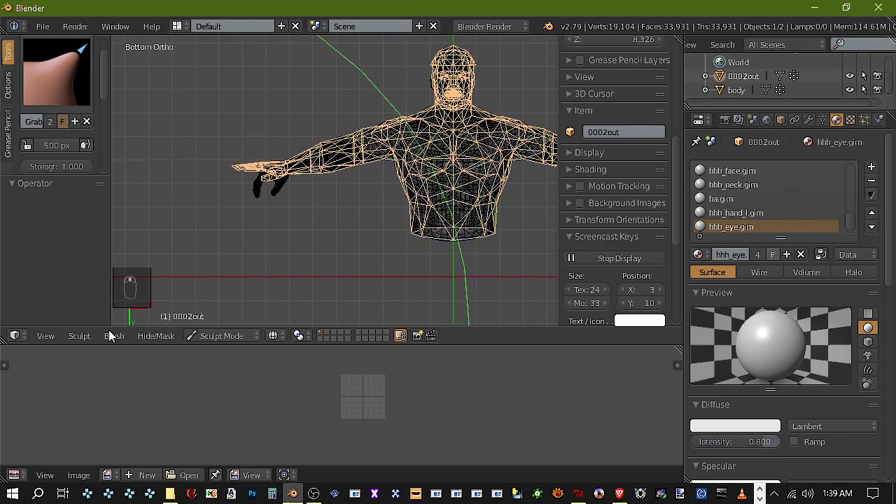
From the front view, pull the upper edge of 0002out's arm outward to enclose the body's arm
{"action": "left_click", "coordinate": [49, 335]}
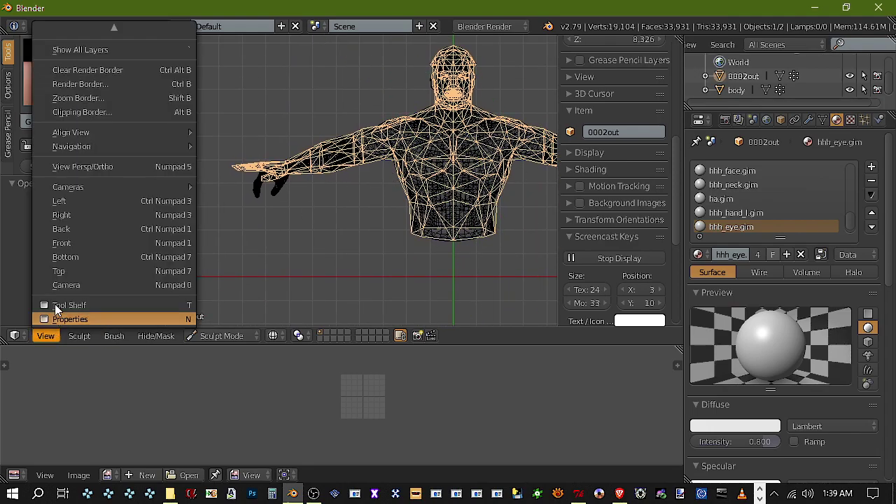
{"action": "left_click", "coordinate": [98, 235]}
{"action": "scroll", "coordinate": [303, 215], "scroll_direction": "up", "scroll_amount": 4}
{"action": "middle_click_drag", "start_coordinate": [303, 219], "coordinate": [253, 188]}
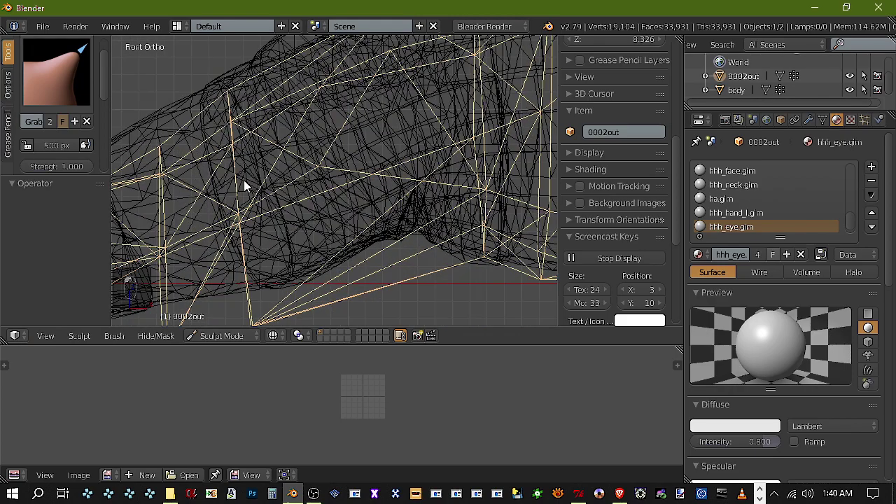
{"action": "left_click_drag", "start_coordinate": [168, 158], "coordinate": [156, 119]}
{"action": "scroll", "coordinate": [206, 172], "scroll_direction": "down", "scroll_amount": 3}
{"action": "middle_click_drag", "start_coordinate": [273, 243], "coordinate": [356, 148], "text": "shift"}
{"action": "scroll", "coordinate": [357, 155], "scroll_direction": "up", "scroll_amount": 6}
{"action": "mouse_move", "coordinate": [369, 171]}
{"action": "left_mouse_down"}
{"action": "mouse_move", "coordinate": [327, 130]}
{"action": "mouse_move", "coordinate": [320, 70]}
{"action": "mouse_move", "coordinate": [270, 136]}
{"action": "mouse_move", "coordinate": [280, 123]}
{"action": "left_mouse_up"}
Adjust the remaining vertices of 0002out's outline in the front view to follow the body mesh
{"action": "scroll", "coordinate": [308, 126], "scroll_direction": "down", "scroll_amount": 7}
{"action": "mouse_move", "coordinate": [338, 134]}
{"action": "middle_mouse_down", "text": "shift"}
{"action": "mouse_move", "coordinate": [309, 195]}
{"action": "mouse_move", "coordinate": [430, 250]}
{"action": "middle_mouse_up", "text": "shift"}
{"action": "scroll", "coordinate": [308, 194], "scroll_direction": "up", "scroll_amount": 7}
{"action": "mouse_move", "coordinate": [403, 294]}
{"action": "left_mouse_down"}
{"action": "mouse_move", "coordinate": [409, 278]}
{"action": "mouse_move", "coordinate": [405, 311]}
{"action": "left_mouse_up"}
{"action": "scroll", "coordinate": [378, 231], "scroll_direction": "down", "scroll_amount": 4}
{"action": "middle_click_drag", "start_coordinate": [335, 101], "coordinate": [339, 205], "text": "shift"}
{"action": "scroll", "coordinate": [354, 193], "scroll_direction": "up", "scroll_amount": 2}
{"action": "mouse_move", "coordinate": [364, 181]}
{"action": "left_mouse_down"}
{"action": "mouse_move", "coordinate": [383, 149]}
{"action": "mouse_move", "coordinate": [406, 147]}
{"action": "mouse_move", "coordinate": [399, 201]}
{"action": "mouse_move", "coordinate": [328, 229]}
{"action": "mouse_move", "coordinate": [338, 261]}
{"action": "mouse_move", "coordinate": [396, 212]}
{"action": "mouse_move", "coordinate": [284, 216]}
{"action": "mouse_move", "coordinate": [310, 144]}
{"action": "mouse_move", "coordinate": [260, 254]}
{"action": "mouse_move", "coordinate": [299, 264]}
{"action": "mouse_move", "coordinate": [395, 162]}
{"action": "mouse_move", "coordinate": [350, 215]}
{"action": "mouse_move", "coordinate": [194, 200]}
{"action": "mouse_move", "coordinate": [122, 224]}
{"action": "mouse_move", "coordinate": [170, 240]}
{"action": "mouse_move", "coordinate": [260, 208]}
{"action": "mouse_move", "coordinate": [360, 196]}
{"action": "mouse_move", "coordinate": [378, 205]}
{"action": "mouse_move", "coordinate": [284, 196]}
{"action": "mouse_move", "coordinate": [536, 226]}
{"action": "mouse_move", "coordinate": [414, 126]}
{"action": "mouse_move", "coordinate": [427, 188]}
{"action": "mouse_move", "coordinate": [458, 147]}
{"action": "mouse_move", "coordinate": [437, 126]}
{"action": "mouse_move", "coordinate": [381, 213]}
{"action": "mouse_move", "coordinate": [370, 316]}
{"action": "mouse_move", "coordinate": [500, 187]}
{"action": "mouse_move", "coordinate": [433, 175]}
{"action": "mouse_move", "coordinate": [371, 289]}
{"action": "left_mouse_up"}
{"action": "scroll", "coordinate": [414, 198], "scroll_direction": "up", "scroll_amount": 4}
{"action": "scroll", "coordinate": [486, 219], "scroll_direction": "down", "scroll_amount": 9}
{"action": "middle_click_drag", "start_coordinate": [486, 220], "coordinate": [303, 215], "text": "shift"}
{"action": "scroll", "coordinate": [302, 216], "scroll_direction": "up", "scroll_amount": 3}
{"action": "left_click_drag", "start_coordinate": [444, 276], "coordinate": [426, 257]}
{"action": "key", "text": "Home"}
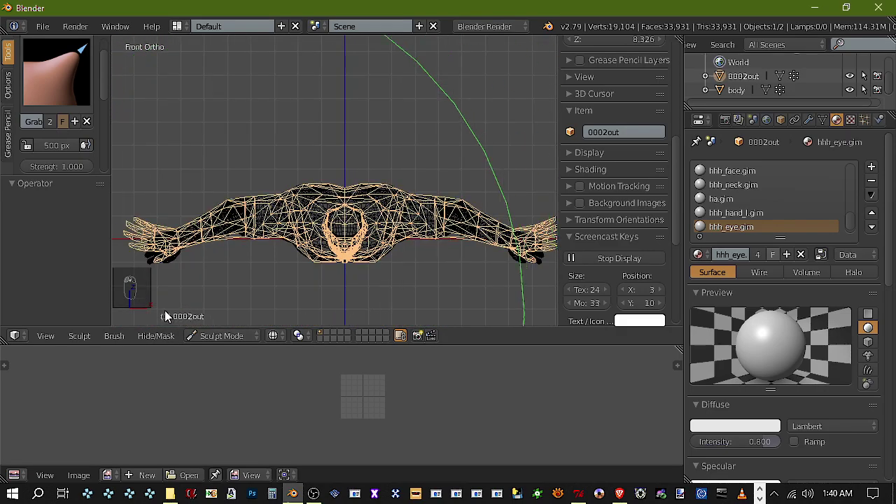
Show both meshes in solid shading from the bottom view to compare their surfaces
{"action": "left_click", "coordinate": [47, 336]}
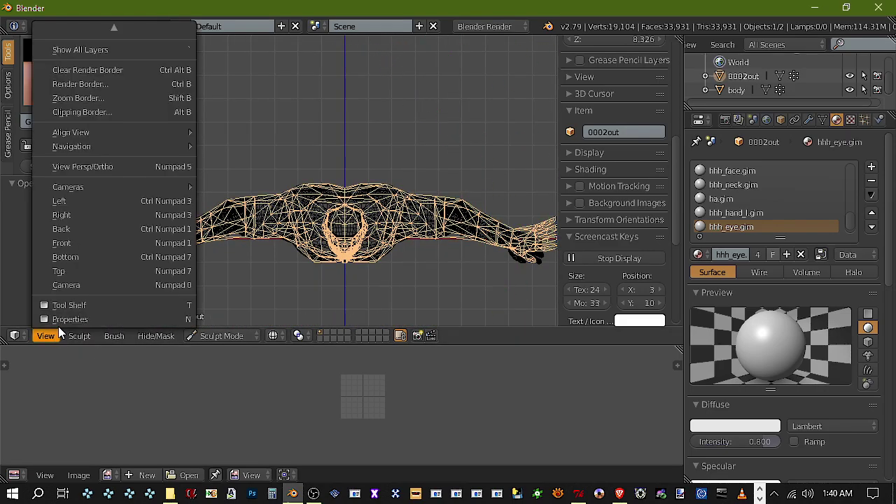
{"action": "left_click", "coordinate": [94, 260]}
{"action": "key", "text": "z"}
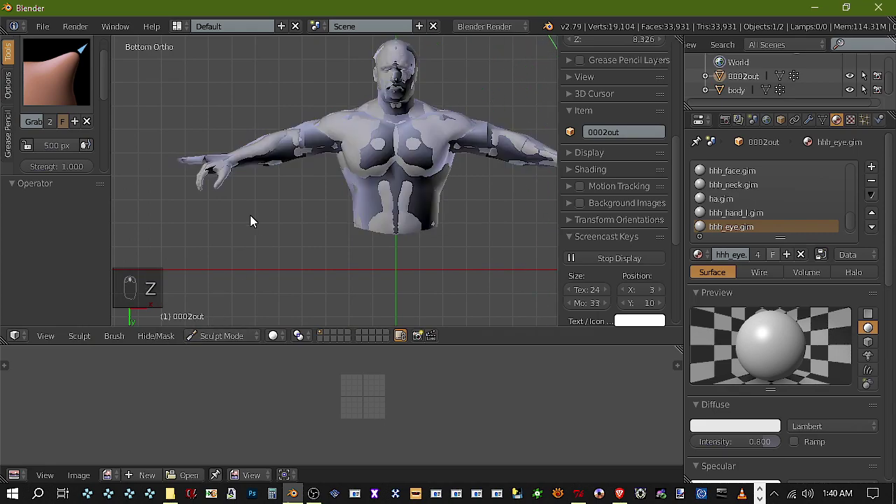
{"action": "middle_click_drag", "start_coordinate": [250, 217], "coordinate": [236, 295]}
Select the faces of both hand materials on 0002out, delete them, and return to Object Mode
{"action": "left_click", "coordinate": [229, 335]}
{"action": "left_click", "coordinate": [242, 300]}
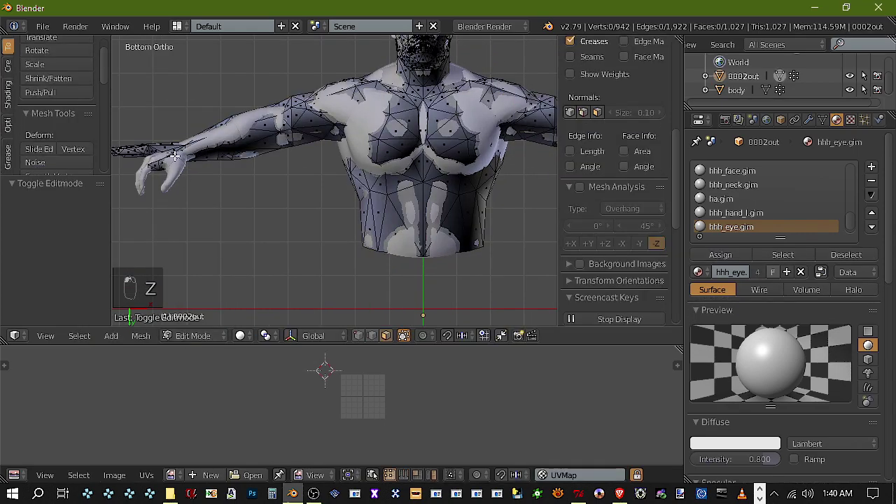
{"action": "right_click", "coordinate": [170, 154]}
{"action": "left_click", "coordinate": [763, 253]}
{"action": "scroll", "coordinate": [446, 179], "scroll_direction": "down", "scroll_amount": 3}
{"action": "middle_click_drag", "start_coordinate": [446, 178], "coordinate": [341, 182], "text": "shift"}
{"action": "scroll", "coordinate": [399, 174], "scroll_direction": "up", "scroll_amount": 2}
{"action": "right_click", "coordinate": [467, 160], "text": "shift"}
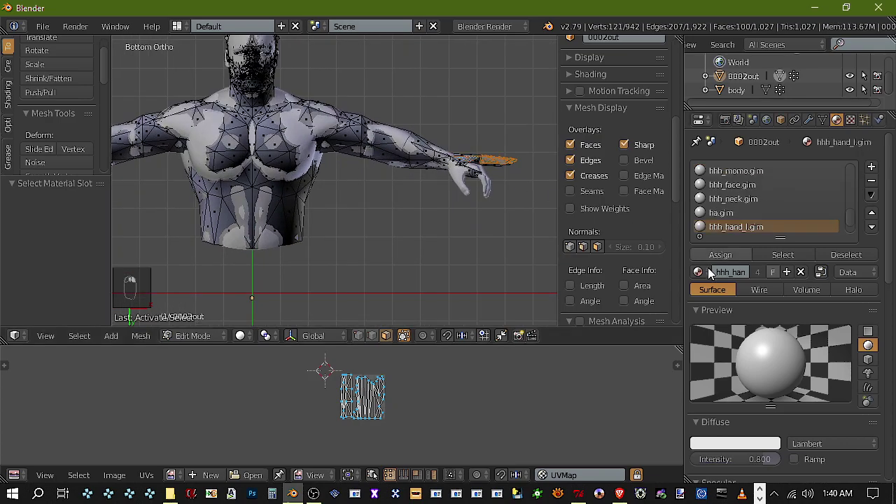
{"action": "left_click", "coordinate": [783, 256]}
{"action": "key", "text": "Delete"}
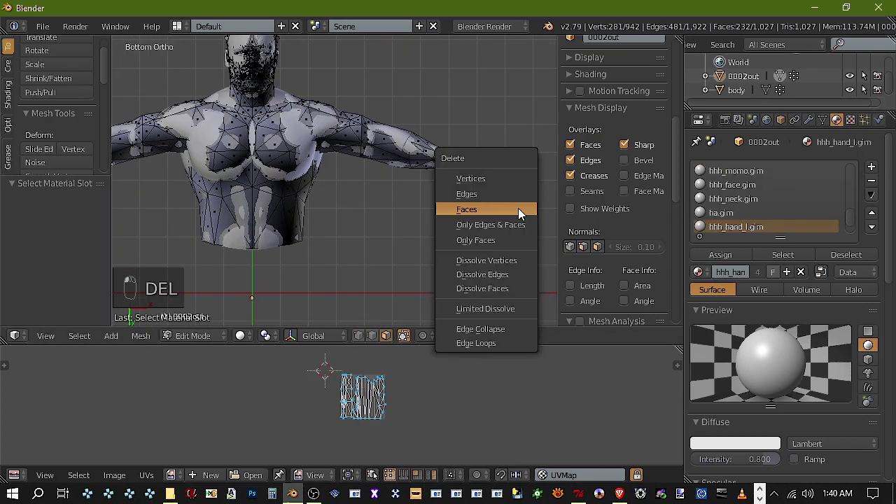
{"action": "left_click", "coordinate": [518, 208]}
{"action": "left_click", "coordinate": [203, 335]}
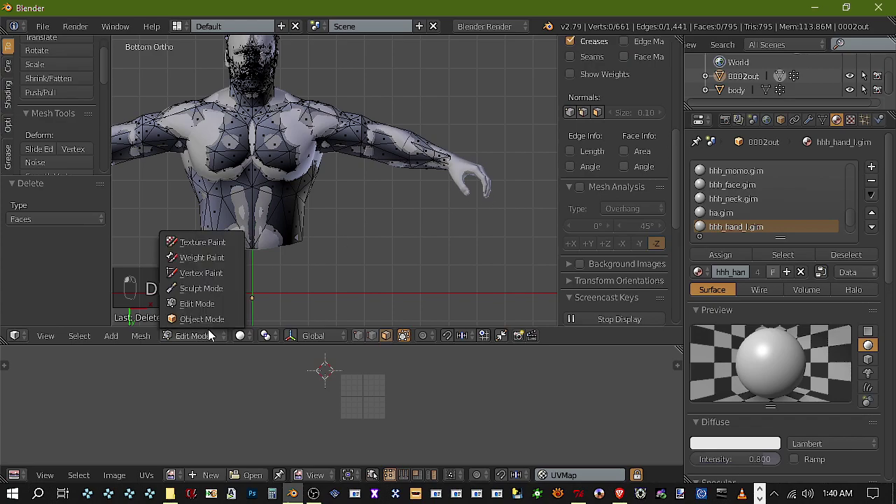
{"action": "left_click", "coordinate": [213, 315]}
Hide 0002out and open the body mesh in Edit Mode
{"action": "left_click", "coordinate": [848, 76]}
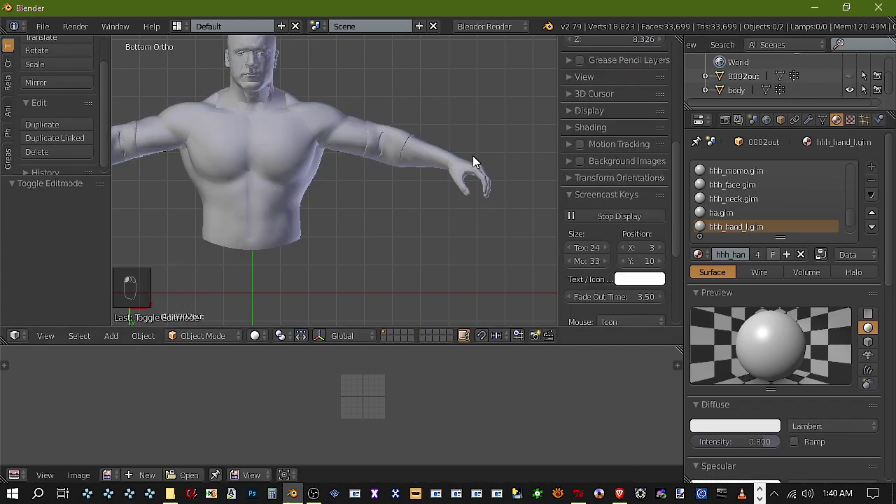
{"action": "right_click", "coordinate": [466, 175]}
{"action": "left_click", "coordinate": [224, 335]}
{"action": "left_click", "coordinate": [223, 303]}
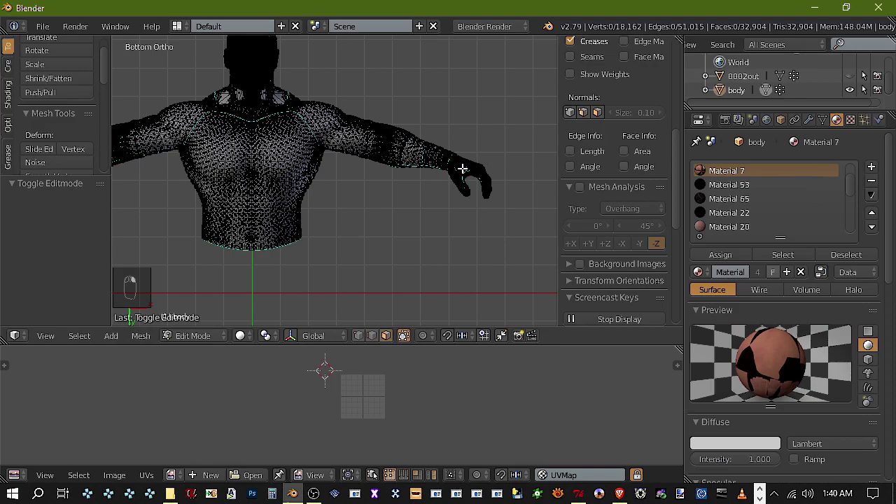
Select the body's first hand as linked faces up to the seam, add its leftover faces, and delete the selection
{"action": "scroll", "coordinate": [483, 172], "scroll_direction": "up", "scroll_amount": 6}
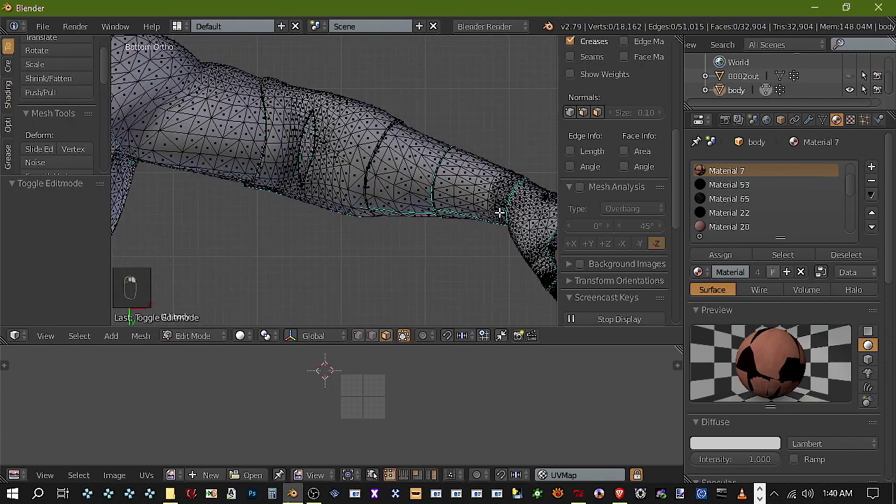
{"action": "right_click", "coordinate": [532, 213]}
{"action": "scroll", "coordinate": [524, 224], "scroll_direction": "down", "scroll_amount": 4}
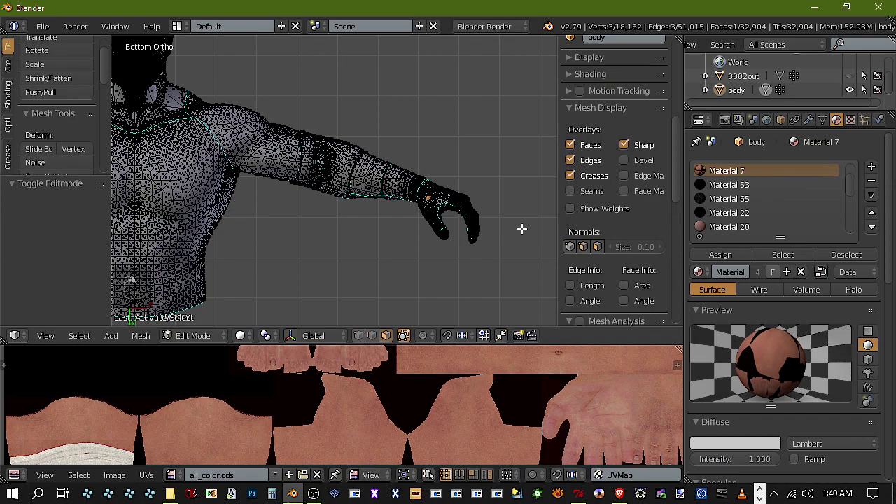
{"action": "key", "text": "ctrl+l"}
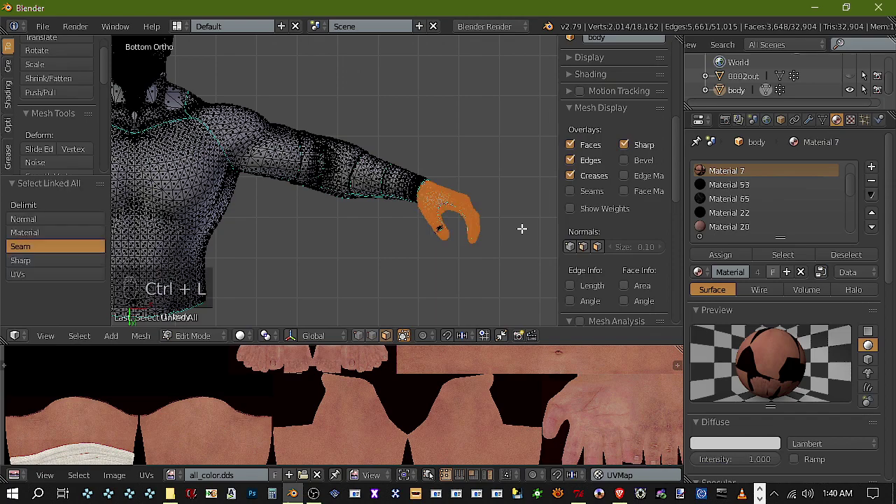
{"action": "key", "text": "z"}
{"action": "mouse_move", "coordinate": [479, 275]}
{"action": "left_mouse_down", "text": "ctrl"}
{"action": "mouse_move", "coordinate": [472, 172]}
{"action": "mouse_move", "coordinate": [420, 269]}
{"action": "left_mouse_up", "text": "ctrl"}
{"action": "key", "text": "Delete"}
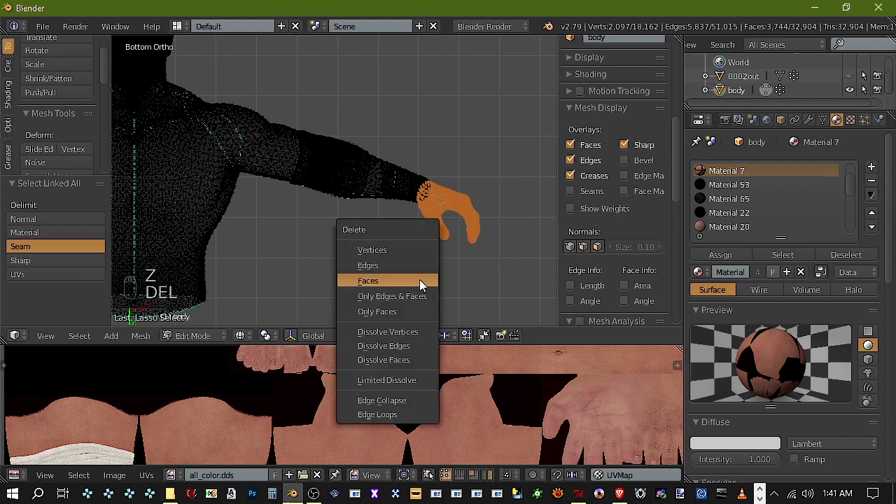
{"action": "left_click", "coordinate": [419, 279]}
Select the linked faces and leftover fingers of the body's opposite hand and delete these faces
{"action": "scroll", "coordinate": [343, 260], "scroll_direction": "down", "scroll_amount": 3}
{"action": "middle_click_drag", "start_coordinate": [343, 260], "coordinate": [139, 241], "text": "shift"}
{"action": "scroll", "coordinate": [148, 237], "scroll_direction": "up", "scroll_amount": 4}
{"action": "middle_click_drag", "start_coordinate": [174, 217], "coordinate": [531, 258], "text": "shift"}
{"action": "scroll", "coordinate": [496, 134], "scroll_direction": "up", "scroll_amount": 3}
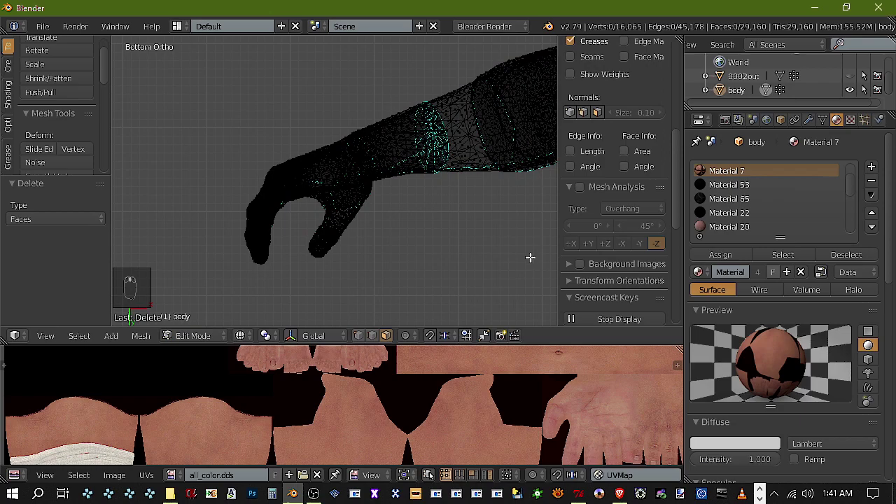
{"action": "right_click", "coordinate": [332, 176]}
{"action": "key", "text": "ctrl+l"}
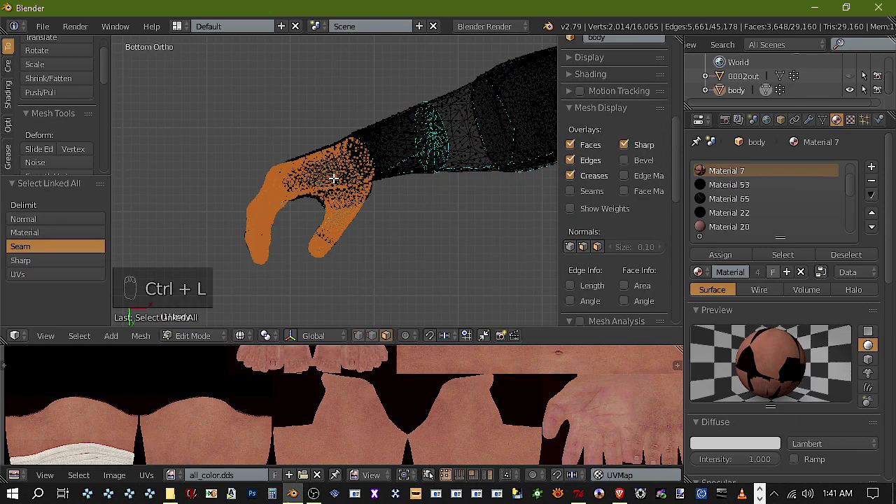
{"action": "key", "text": "z"}
{"action": "key", "text": "z"}
{"action": "mouse_move", "coordinate": [362, 306]}
{"action": "left_mouse_down", "text": "ctrl"}
{"action": "mouse_move", "coordinate": [175, 210]}
{"action": "mouse_move", "coordinate": [272, 133]}
{"action": "mouse_move", "coordinate": [409, 243]}
{"action": "left_mouse_up", "text": "ctrl"}
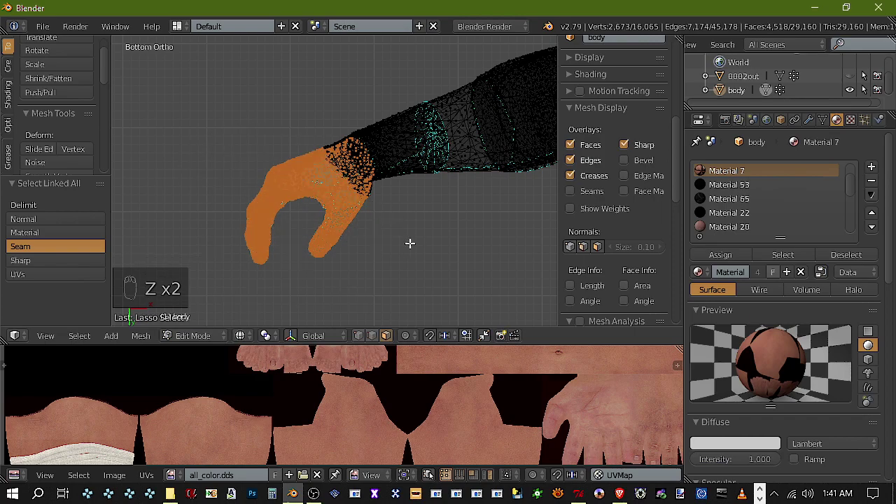
{"action": "key", "text": "Delete"}
{"action": "left_click", "coordinate": [409, 243]}
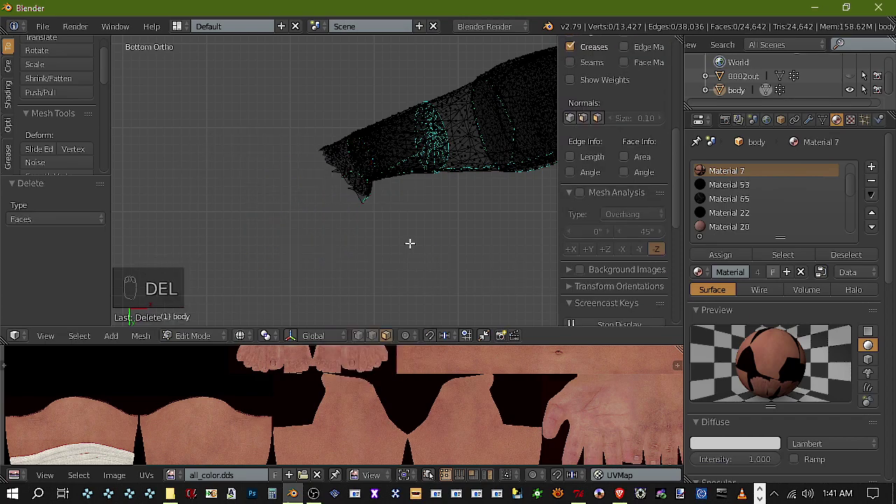
Select all faces of the body's Material 57 around the remaining wrist and delete them
{"action": "right_click", "coordinate": [379, 194]}
{"action": "key", "text": "ctrl+l"}
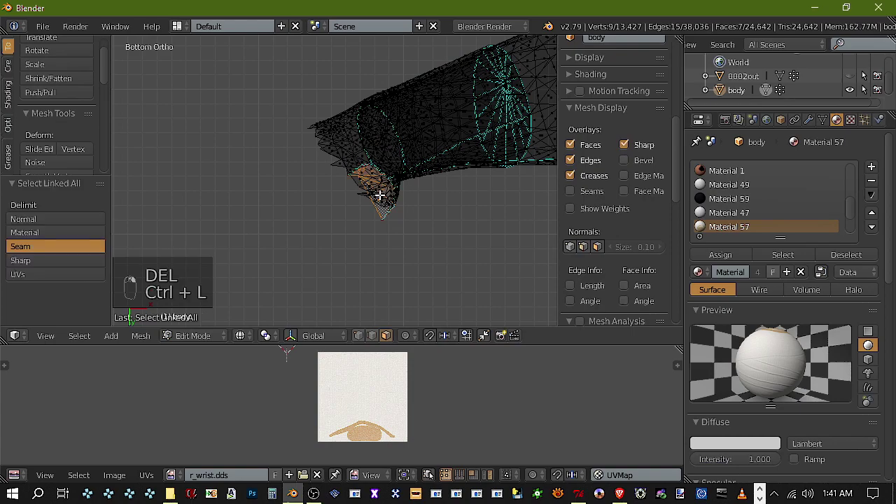
{"action": "left_click", "coordinate": [784, 255]}
{"action": "scroll", "coordinate": [228, 213], "scroll_direction": "up", "scroll_amount": 2}
{"action": "scroll", "coordinate": [362, 203], "scroll_direction": "down", "scroll_amount": 2}
{"action": "scroll", "coordinate": [376, 202], "scroll_direction": "up", "scroll_amount": 2}
{"action": "scroll", "coordinate": [391, 205], "scroll_direction": "down", "scroll_amount": 2}
{"action": "scroll", "coordinate": [395, 204], "scroll_direction": "down", "scroll_amount": 1}
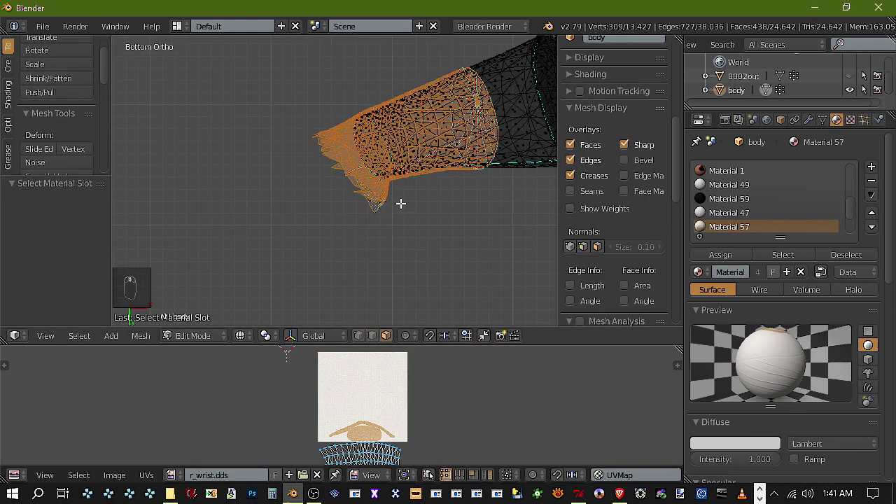
{"action": "key", "text": "Delete"}
{"action": "left_click", "coordinate": [400, 203]}
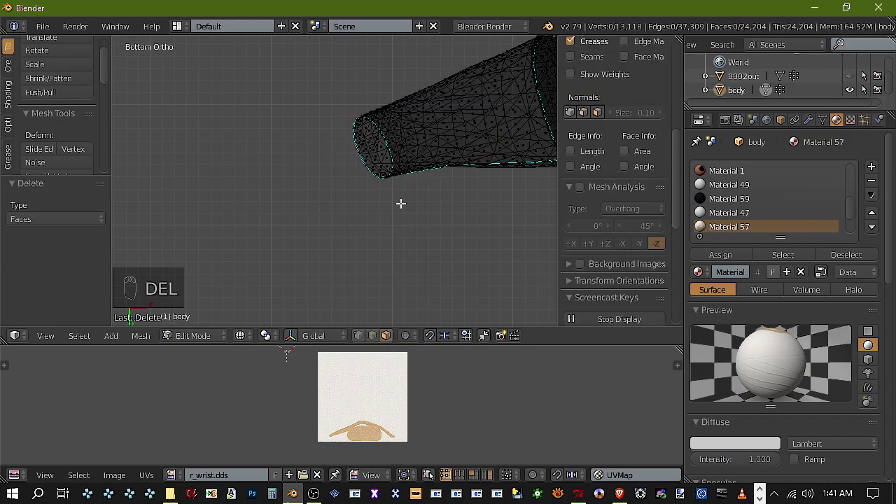
Select the Material 55 faces at the body's opposite wrist and delete them
{"action": "middle_click_drag", "start_coordinate": [413, 199], "coordinate": [471, 185], "text": "shift"}
{"action": "scroll", "coordinate": [375, 166], "scroll_direction": "up", "scroll_amount": 2}
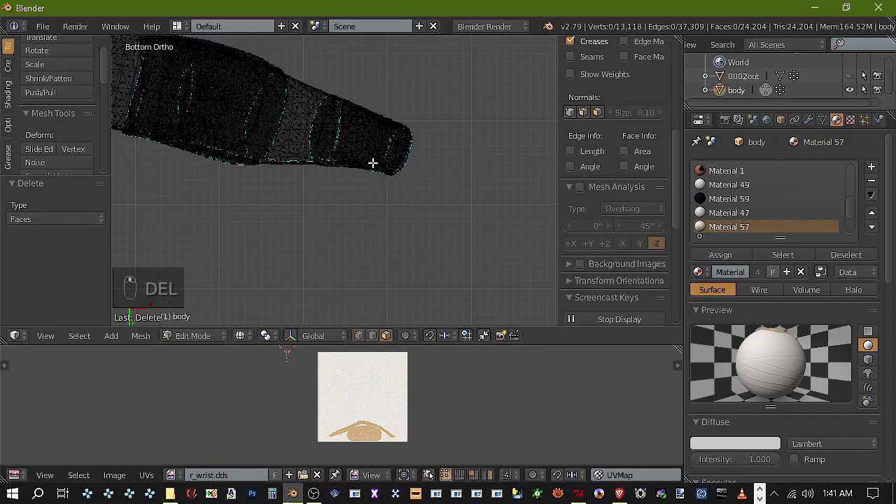
{"action": "right_click", "coordinate": [372, 149]}
{"action": "left_click", "coordinate": [790, 253]}
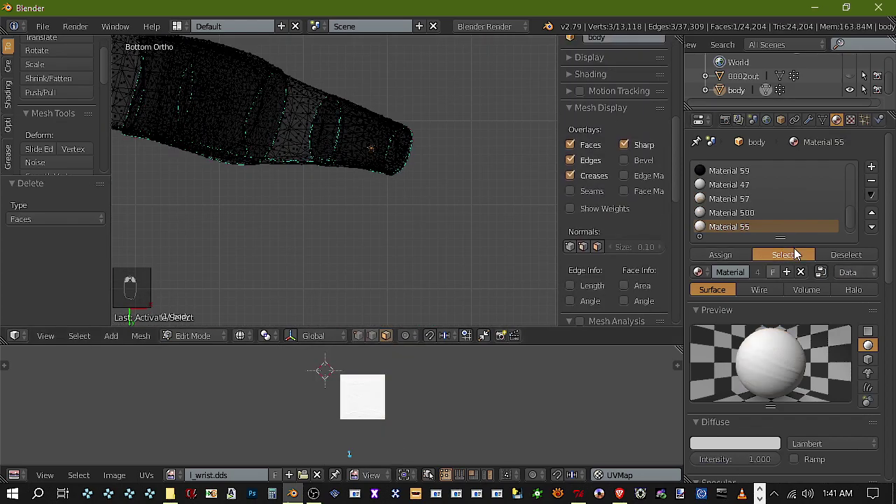
{"action": "key", "text": "Delete"}
{"action": "left_click", "coordinate": [483, 230]}
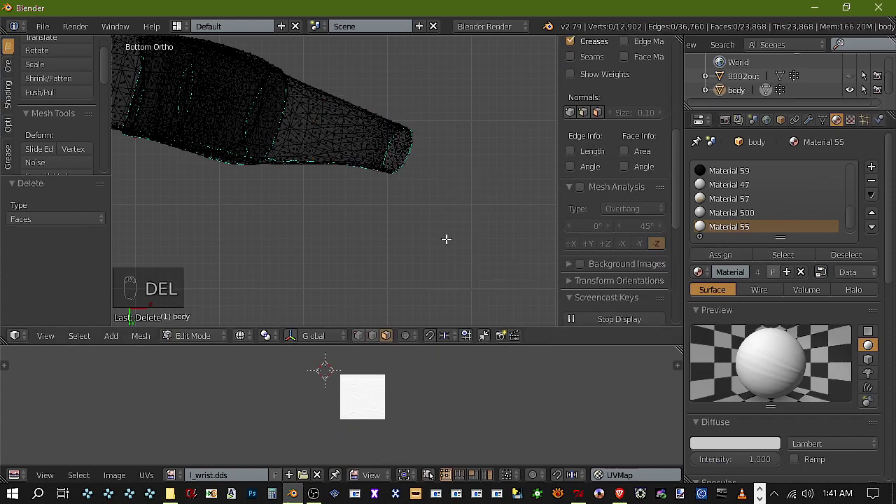
Return the body to Object Mode and display it with Texture shading
{"action": "scroll", "coordinate": [256, 281], "scroll_direction": "down", "scroll_amount": 3}
{"action": "left_click", "coordinate": [197, 335]}
{"action": "left_click", "coordinate": [213, 317]}
{"action": "left_click", "coordinate": [255, 335]}
{"action": "left_click", "coordinate": [282, 273]}
{"action": "scroll", "coordinate": [294, 222], "scroll_direction": "down", "scroll_amount": 2}
{"action": "scroll", "coordinate": [354, 257], "scroll_direction": "up", "scroll_amount": 5}
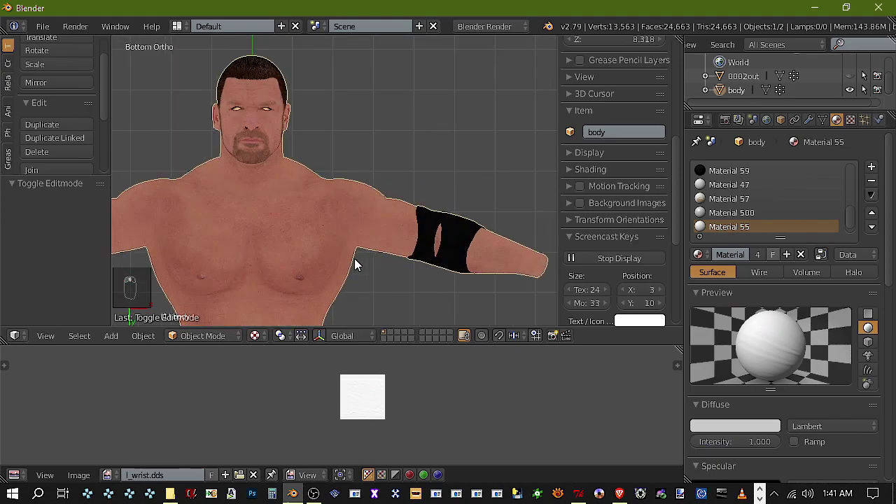
Show 0002out in place of the body, select it, and display it with Solid shading
{"action": "left_click", "coordinate": [850, 75]}
{"action": "left_click", "coordinate": [850, 89]}
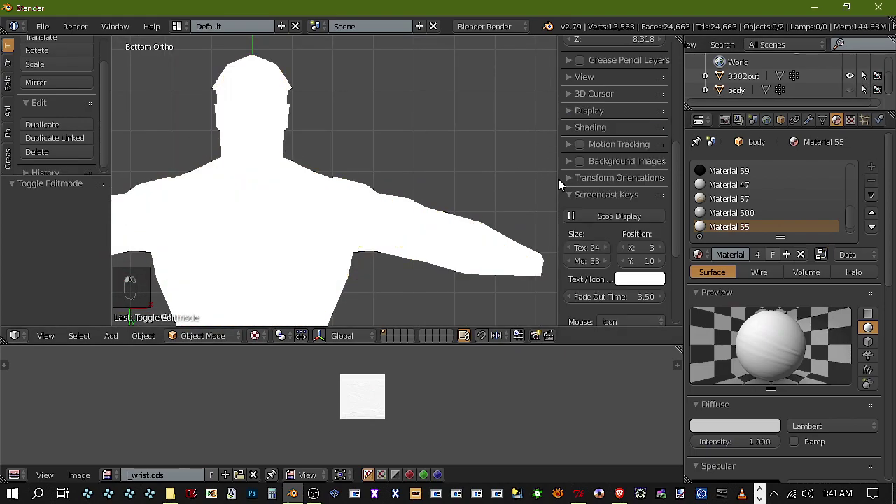
{"action": "left_click", "coordinate": [475, 237]}
{"action": "key", "text": "z"}
{"action": "key", "text": "z"}
{"action": "key", "text": "z"}
{"action": "scroll", "coordinate": [381, 269], "scroll_direction": "down", "scroll_amount": 3}
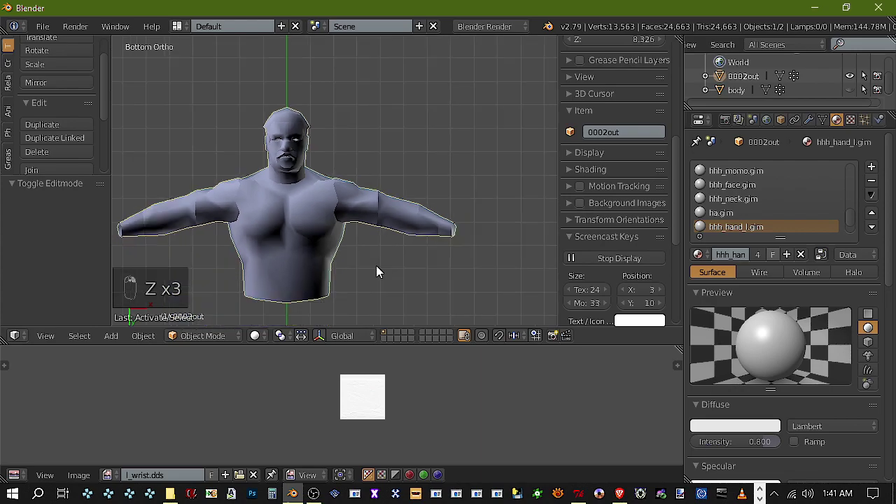
{"action": "middle_click_drag", "start_coordinate": [319, 238], "coordinate": [435, 222], "text": "shift"}
{"action": "scroll", "coordinate": [435, 222], "scroll_direction": "up", "scroll_amount": 3}
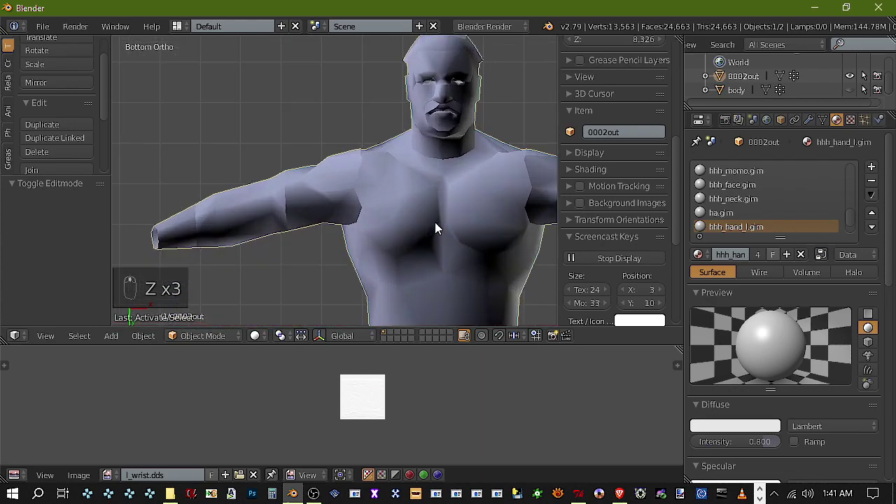
Unhide the body over 0002out, switch to wireframe display, and keep 0002out selected
{"action": "left_click", "coordinate": [849, 89]}
{"action": "scroll", "coordinate": [246, 263], "scroll_direction": "down", "scroll_amount": 2}
{"action": "scroll", "coordinate": [231, 248], "scroll_direction": "up", "scroll_amount": 3}
{"action": "right_click", "coordinate": [218, 238]}
{"action": "middle_click_drag", "start_coordinate": [303, 211], "coordinate": [384, 197], "text": "shift"}
{"action": "key", "text": "z"}
{"action": "right_click", "coordinate": [308, 215]}
Nudge 0002out's wrist end slightly with the Grab brush in Sculpt Mode and check its armpit against the body
{"action": "left_click", "coordinate": [197, 336]}
{"action": "left_click", "coordinate": [210, 289]}
{"action": "scroll", "coordinate": [253, 241], "scroll_direction": "up", "scroll_amount": 3}
{"action": "left_click_drag", "start_coordinate": [220, 233], "coordinate": [218, 233]}
{"action": "scroll", "coordinate": [281, 255], "scroll_direction": "down", "scroll_amount": 8}
{"action": "middle_click_drag", "start_coordinate": [382, 226], "coordinate": [300, 177], "text": "shift"}
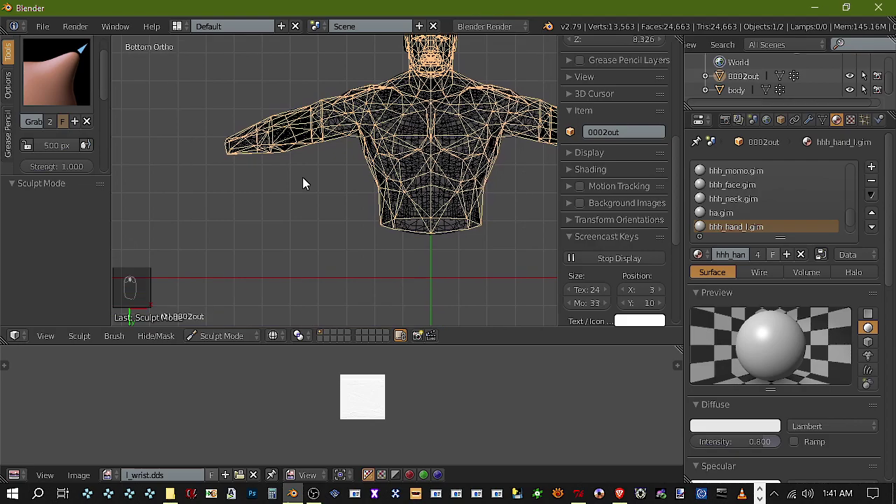
{"action": "scroll", "coordinate": [301, 183], "scroll_direction": "up", "scroll_amount": 2}
{"action": "scroll", "coordinate": [365, 196], "scroll_direction": "up", "scroll_amount": 4}
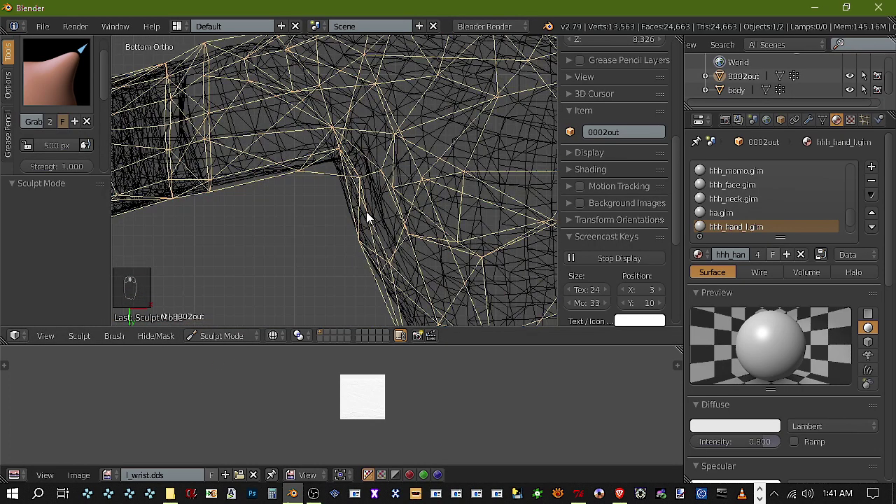
{"action": "scroll", "coordinate": [361, 203], "scroll_direction": "up", "scroll_amount": 4}
{"action": "scroll", "coordinate": [308, 171], "scroll_direction": "up", "scroll_amount": 2}
{"action": "scroll", "coordinate": [336, 168], "scroll_direction": "down", "scroll_amount": 2}
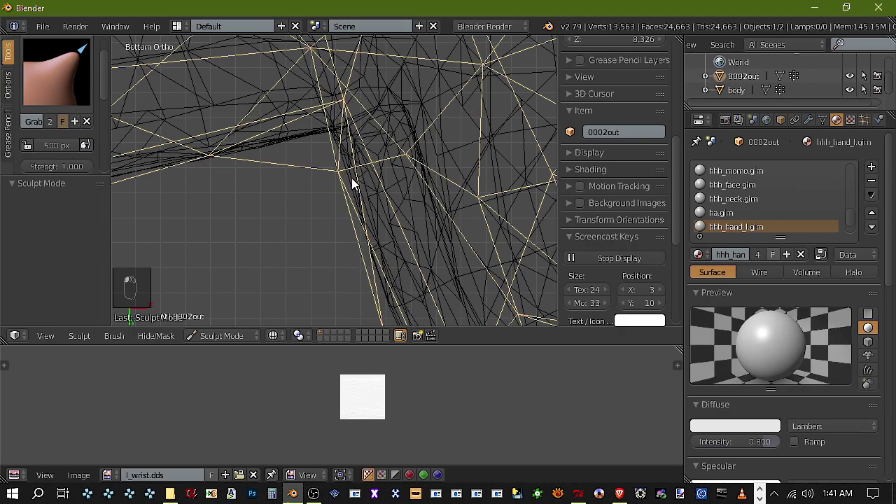
{"action": "scroll", "coordinate": [352, 179], "scroll_direction": "down", "scroll_amount": 8}
Restore Solid shading, hide the body, and put 0002out in Edit Mode
{"action": "key", "text": "z"}
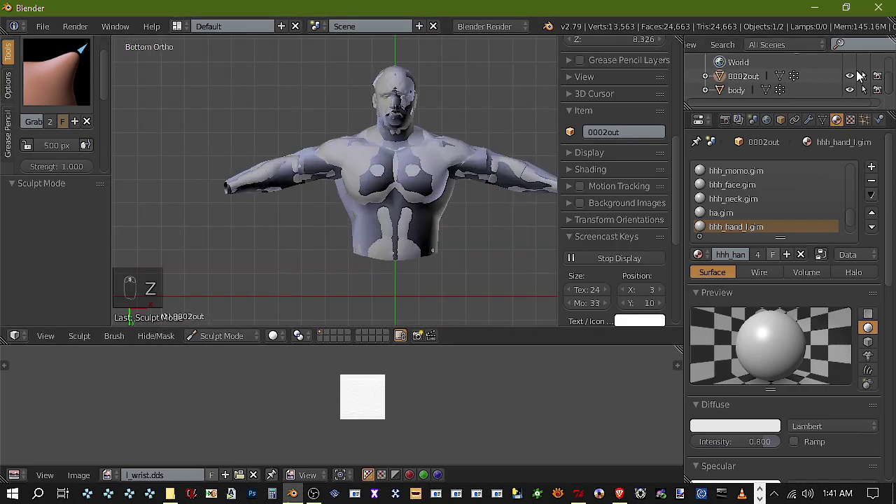
{"action": "left_click", "coordinate": [852, 75]}
{"action": "right_click", "coordinate": [414, 189]}
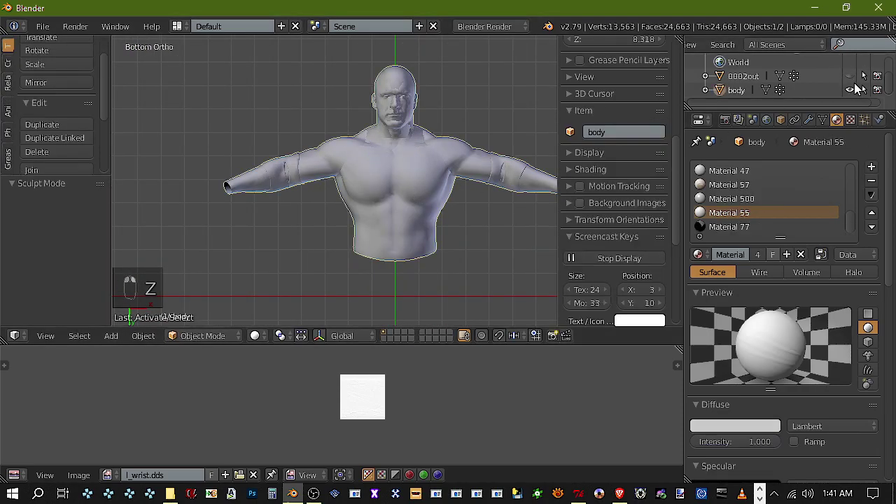
{"action": "left_click", "coordinate": [851, 76]}
{"action": "left_click", "coordinate": [851, 90]}
{"action": "right_click", "coordinate": [438, 238]}
{"action": "left_click", "coordinate": [210, 341]}
{"action": "left_click", "coordinate": [231, 316]}
{"action": "left_click", "coordinate": [230, 336]}
{"action": "left_click", "coordinate": [210, 302]}
Select the hhh_body.gim faces on 0002out and create a 1024 × 1024 px image named hhh_body for them
{"action": "right_click", "coordinate": [432, 178]}
{"action": "left_click", "coordinate": [768, 253]}
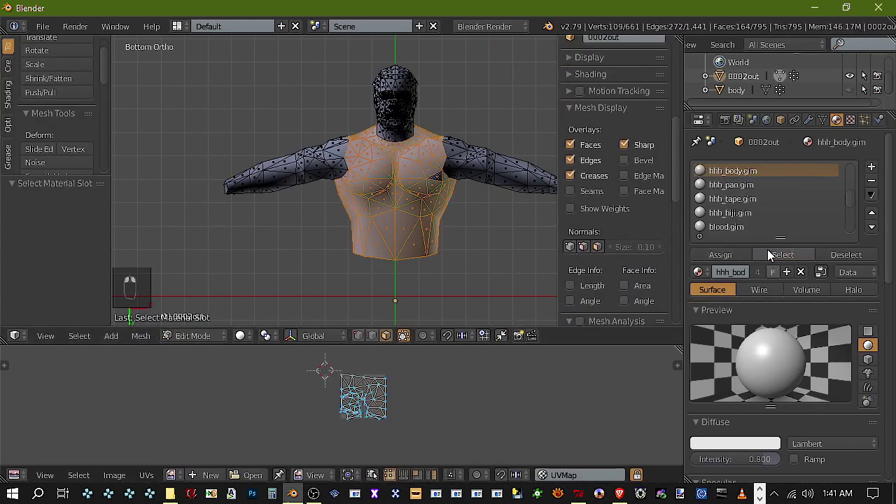
{"action": "left_click", "coordinate": [115, 475]}
{"action": "left_click", "coordinate": [114, 458]}
{"action": "left_click", "coordinate": [164, 373]}
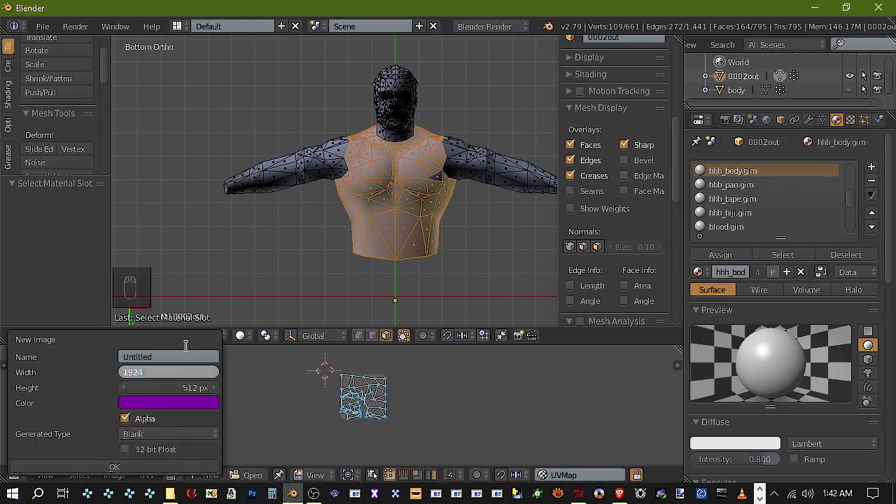
{"action": "type", "text": "1924"}
{"action": "key", "text": "BackSpace"}
{"action": "key", "text": "BackSpace"}
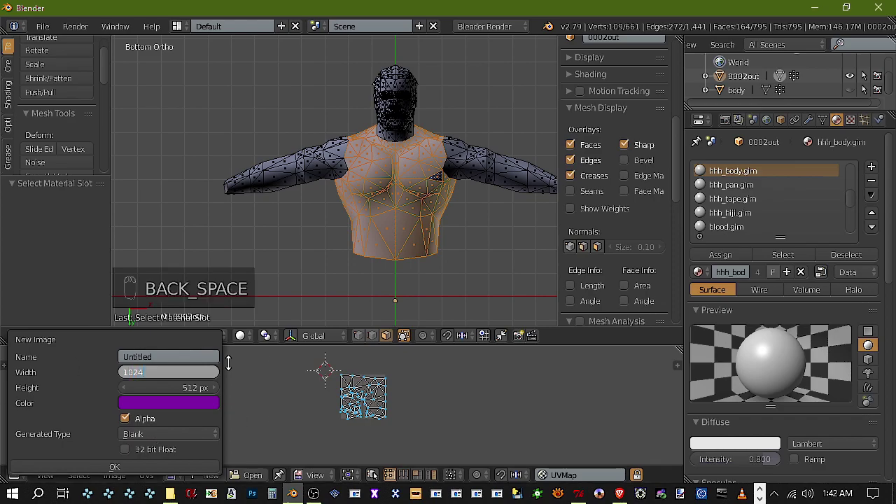
{"action": "left_click", "coordinate": [181, 387]}
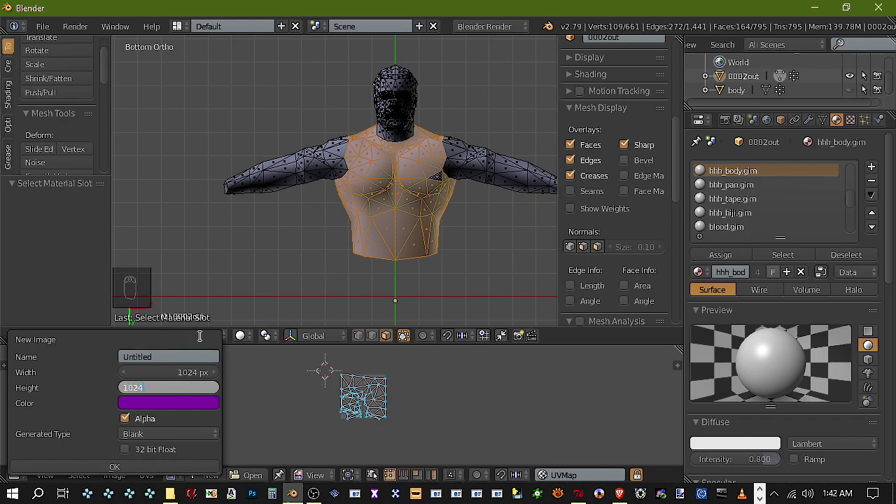
{"action": "key", "text": "Return"}
{"action": "left_click", "coordinate": [176, 353]}
{"action": "type", "text": "hhh_body"}
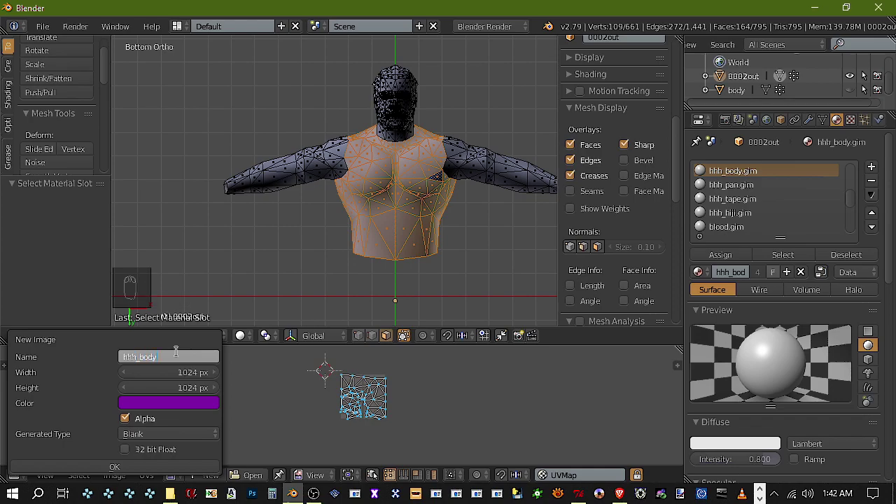
{"action": "key", "text": "Return"}
{"action": "left_click", "coordinate": [150, 467]}
Select the hhh_arm.gim faces and create a 256 × 256 px image named hhh_arm for them
{"action": "scroll", "coordinate": [394, 227], "scroll_direction": "up", "scroll_amount": 3}
{"action": "right_click", "coordinate": [545, 159]}
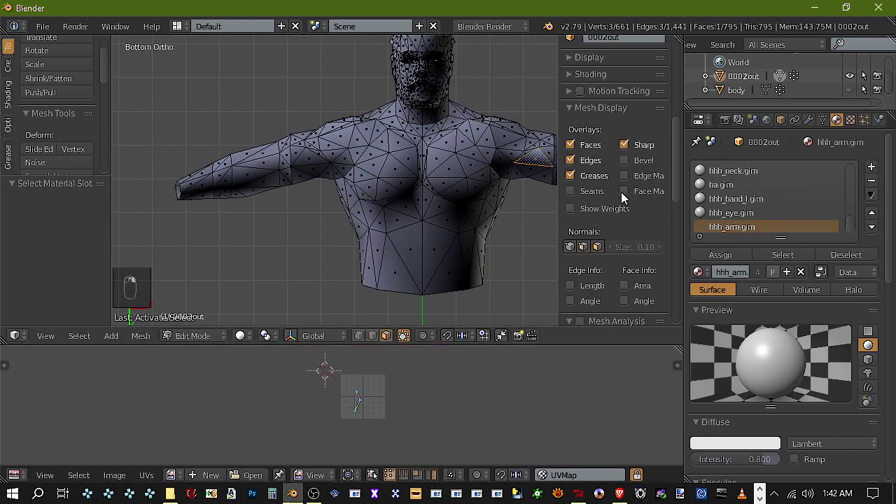
{"action": "left_click", "coordinate": [775, 257]}
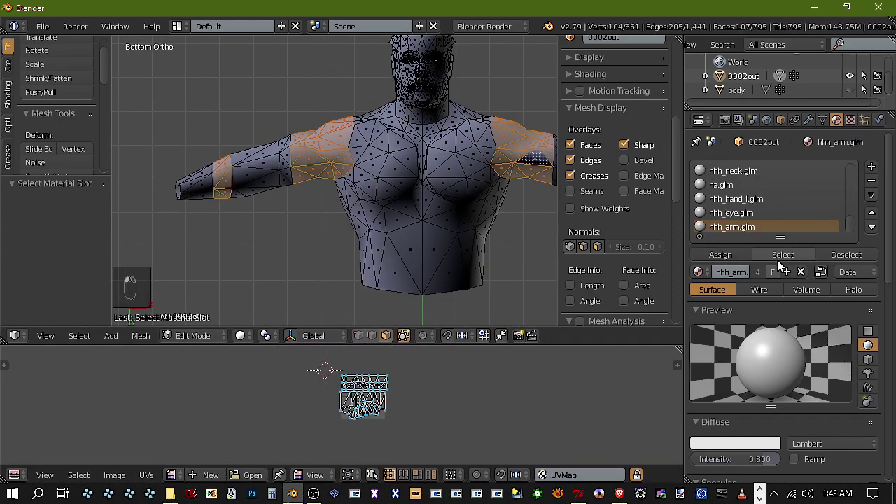
{"action": "left_click", "coordinate": [116, 459]}
{"action": "left_click", "coordinate": [114, 475]}
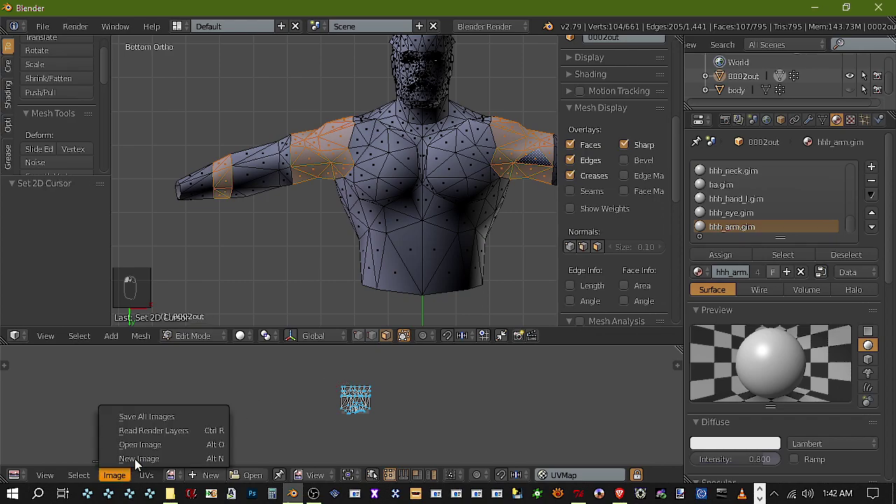
{"action": "left_click", "coordinate": [154, 419]}
{"action": "left_click", "coordinate": [172, 373]}
{"action": "left_click", "coordinate": [193, 356]}
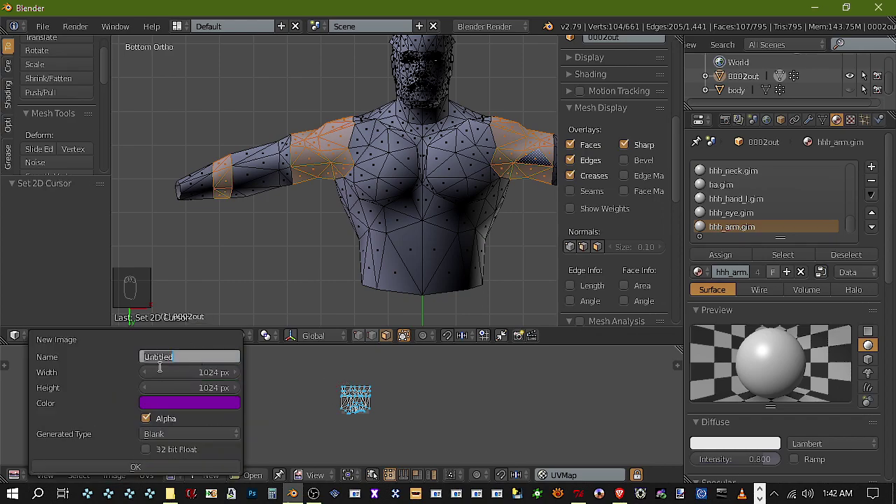
{"action": "type", "text": "hhh_arm"}
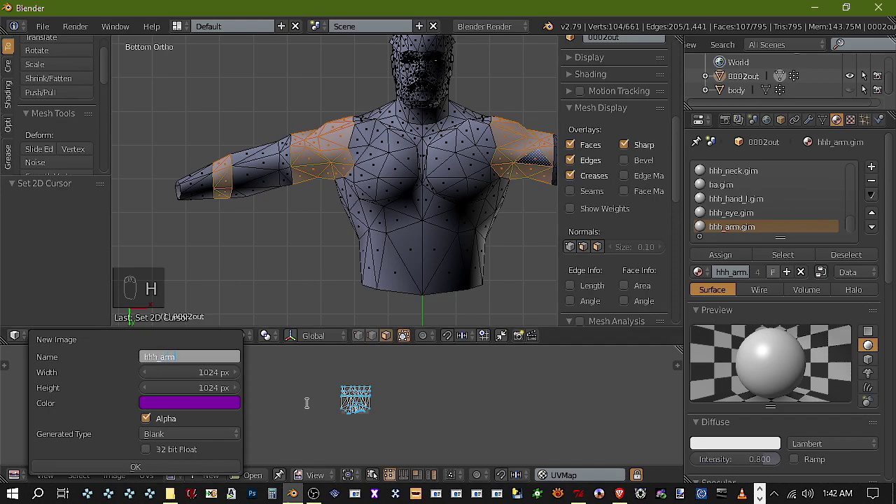
{"action": "left_click", "coordinate": [204, 371]}
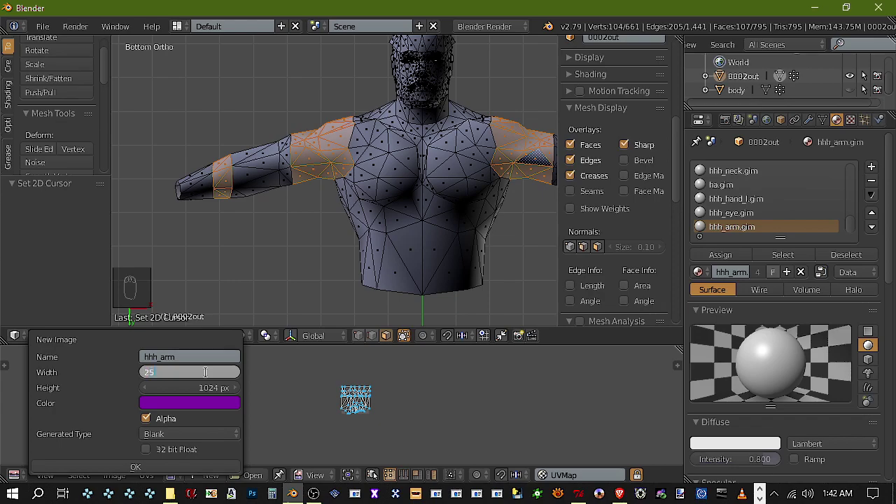
{"action": "key", "text": "Tab"}
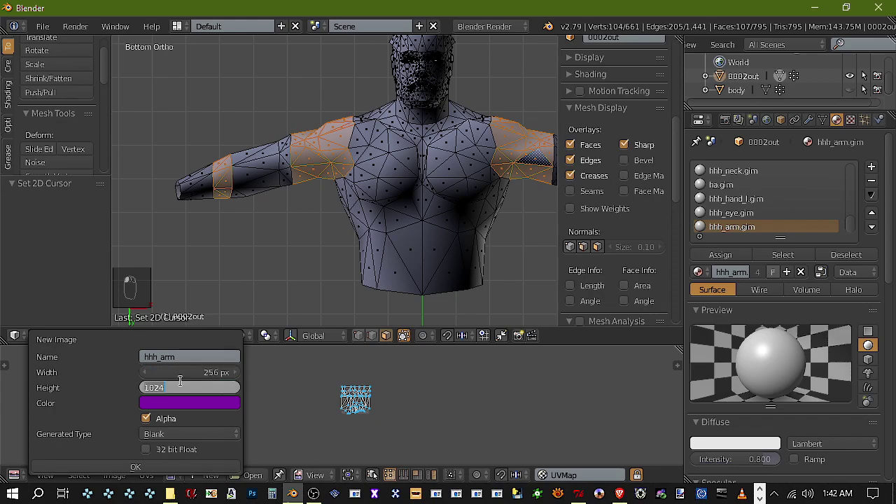
{"action": "type", "text": "256"}
{"action": "key", "text": "Return"}
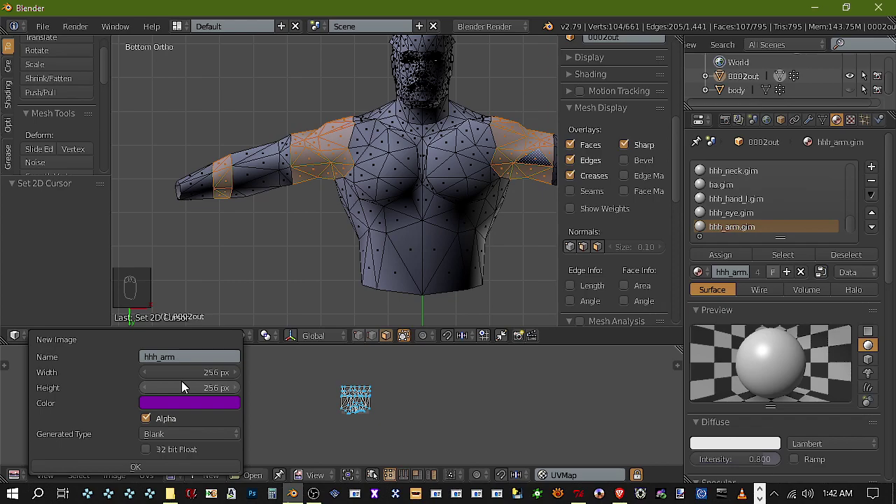
{"action": "left_click", "coordinate": [157, 464]}
Select the hhh_hiji.gim elbow faces and create a 256 × 256 px image named hhh_hiji for them
{"action": "scroll", "coordinate": [315, 210], "scroll_direction": "up", "scroll_amount": 3}
{"action": "scroll", "coordinate": [316, 184], "scroll_direction": "down", "scroll_amount": 2}
{"action": "scroll", "coordinate": [296, 176], "scroll_direction": "up", "scroll_amount": 2}
{"action": "right_click", "coordinate": [265, 178]}
{"action": "left_click", "coordinate": [803, 251]}
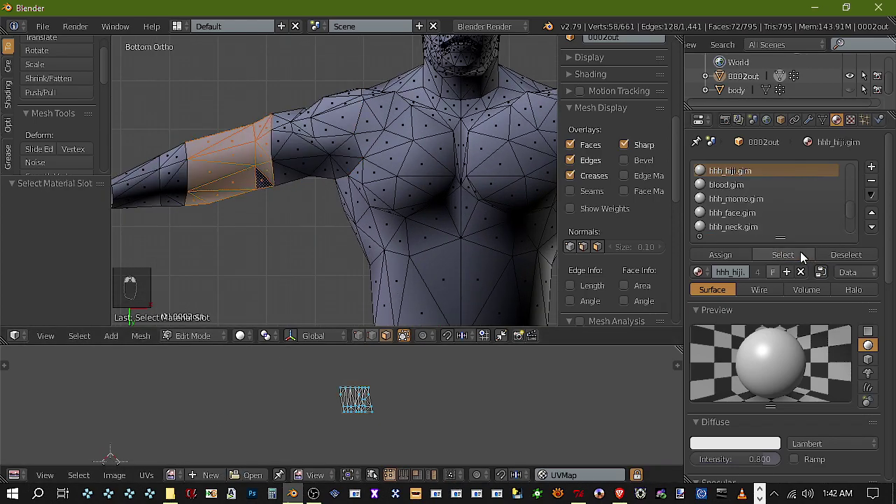
{"action": "scroll", "coordinate": [420, 215], "scroll_direction": "down", "scroll_amount": 4}
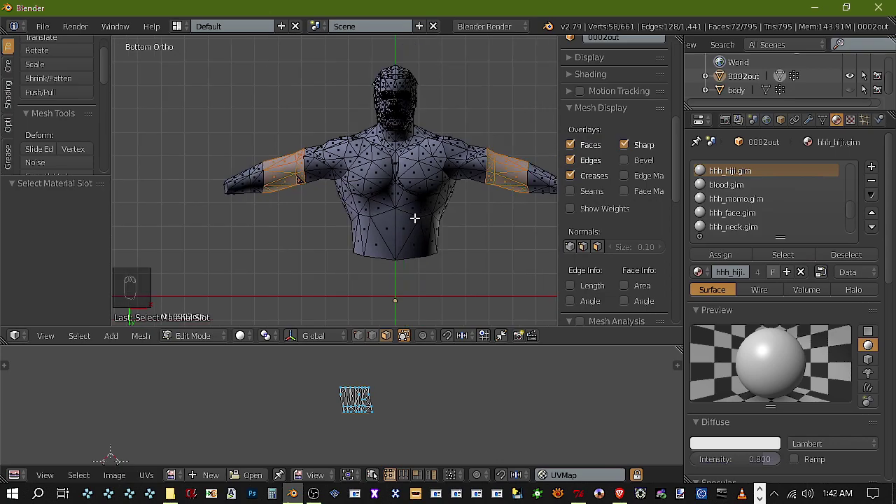
{"action": "left_click", "coordinate": [114, 474]}
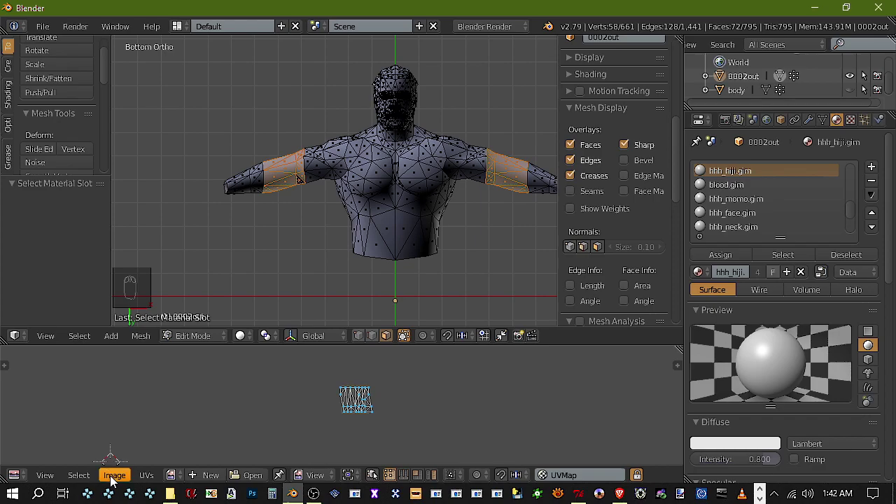
{"action": "left_click", "coordinate": [127, 431]}
{"action": "left_click", "coordinate": [187, 358]}
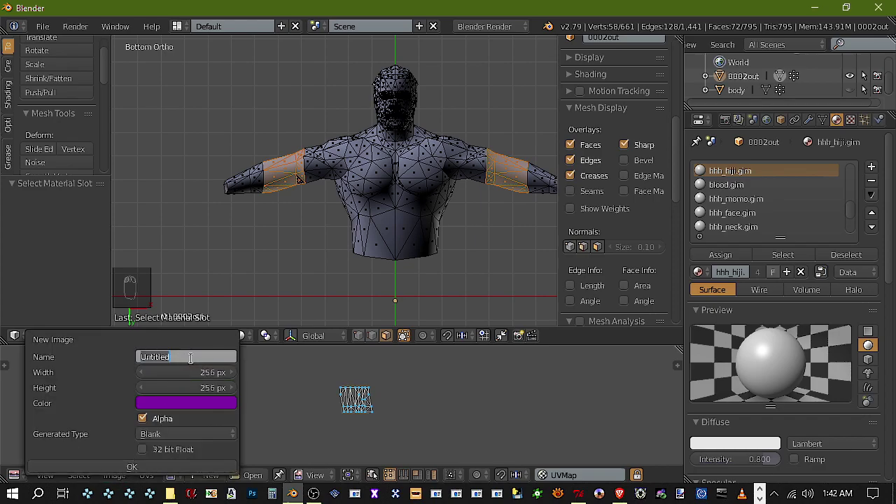
{"action": "type", "text": "hhh_hiji"}
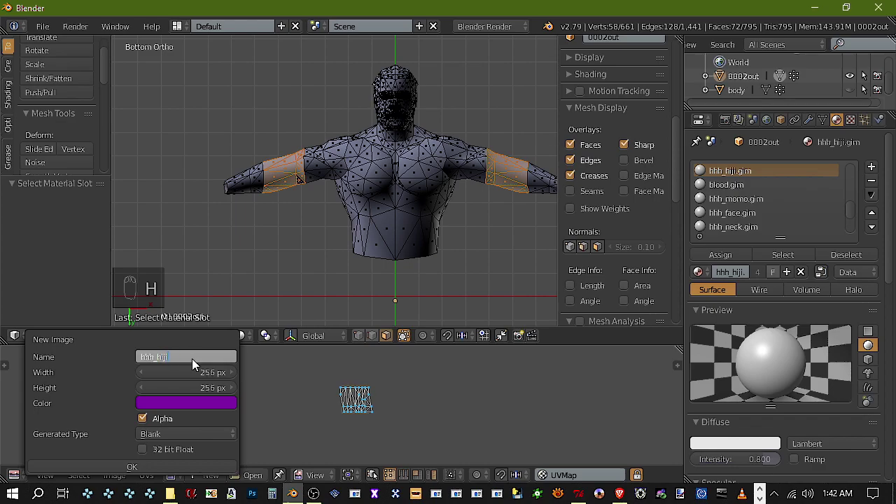
{"action": "key", "text": "Return"}
{"action": "left_click", "coordinate": [184, 467]}
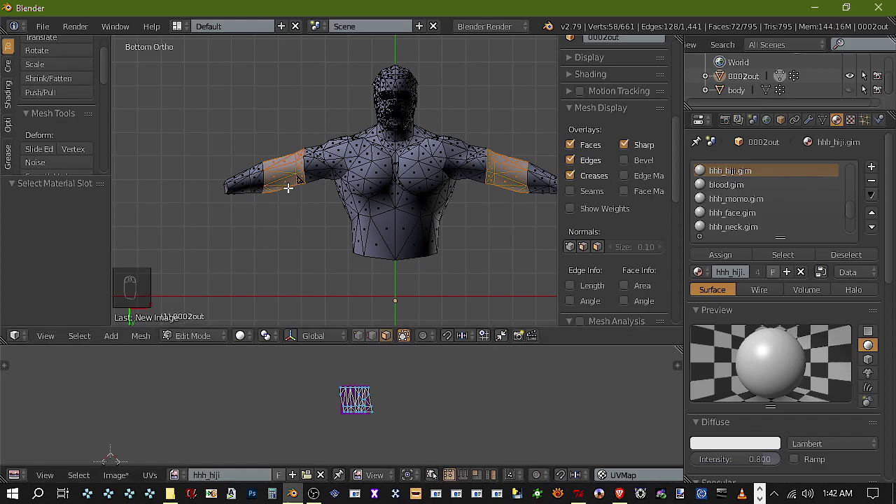
Check which images are assigned to the forearm and chest faces of 0002out
{"action": "scroll", "coordinate": [289, 187], "scroll_direction": "up", "scroll_amount": 5}
{"action": "right_click", "coordinate": [184, 186]}
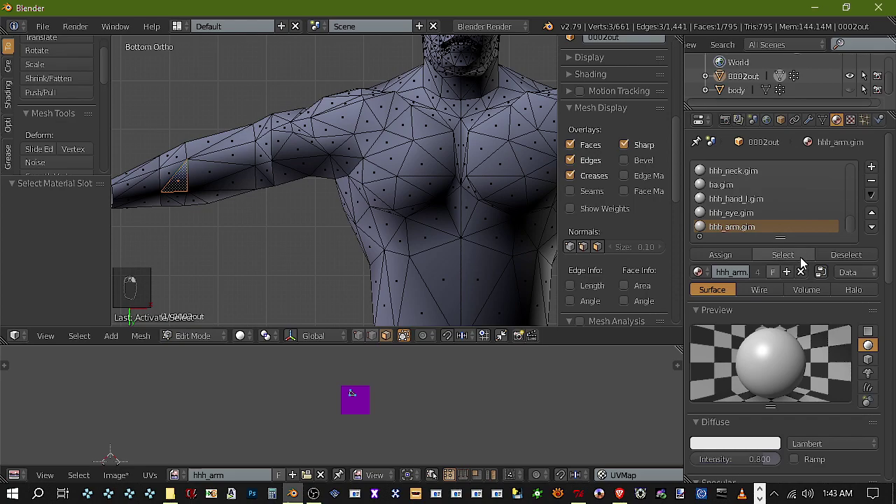
{"action": "left_click", "coordinate": [767, 255]}
{"action": "scroll", "coordinate": [430, 158], "scroll_direction": "down", "scroll_amount": 4}
{"action": "scroll", "coordinate": [429, 190], "scroll_direction": "up", "scroll_amount": 4}
{"action": "right_click", "coordinate": [414, 196]}
{"action": "scroll", "coordinate": [428, 190], "scroll_direction": "down", "scroll_amount": 4}
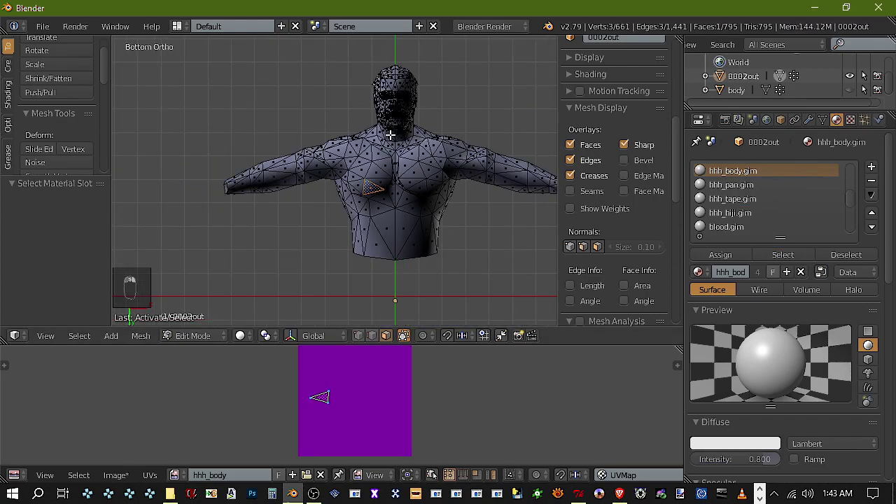
Select the hhh_neck.gim faces and create a 1024 × 1024 px image named hhh_neck for them
{"action": "right_click", "coordinate": [392, 135]}
{"action": "left_click", "coordinate": [768, 253]}
{"action": "left_click", "coordinate": [115, 476]}
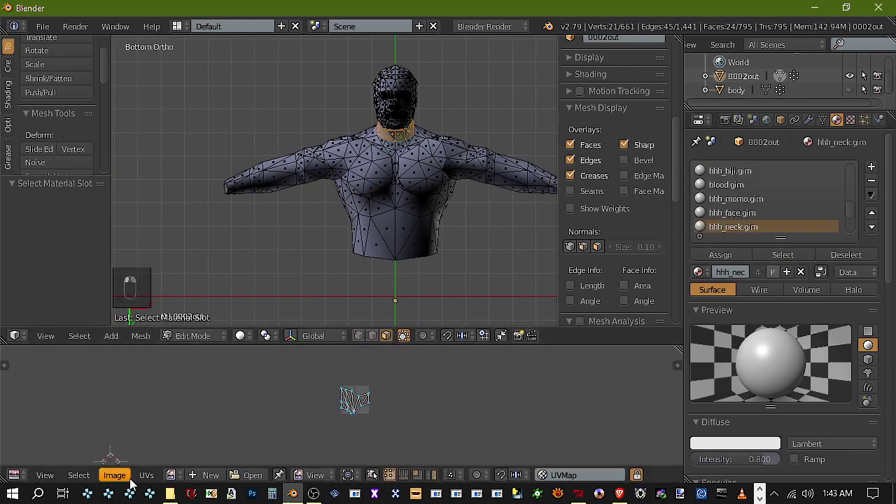
{"action": "left_click", "coordinate": [131, 463]}
{"action": "left_click", "coordinate": [171, 357]}
{"action": "type", "text": "hhh"}
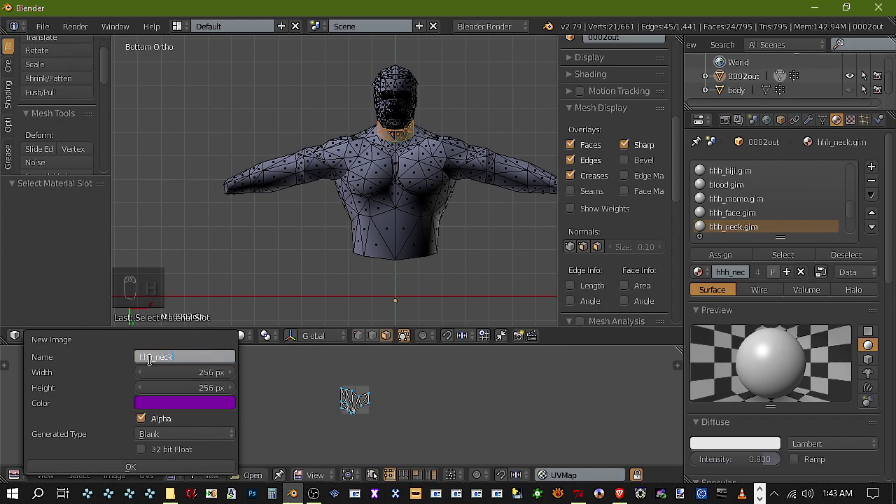
{"action": "type", "text": "_neck"}
{"action": "left_click", "coordinate": [151, 372]}
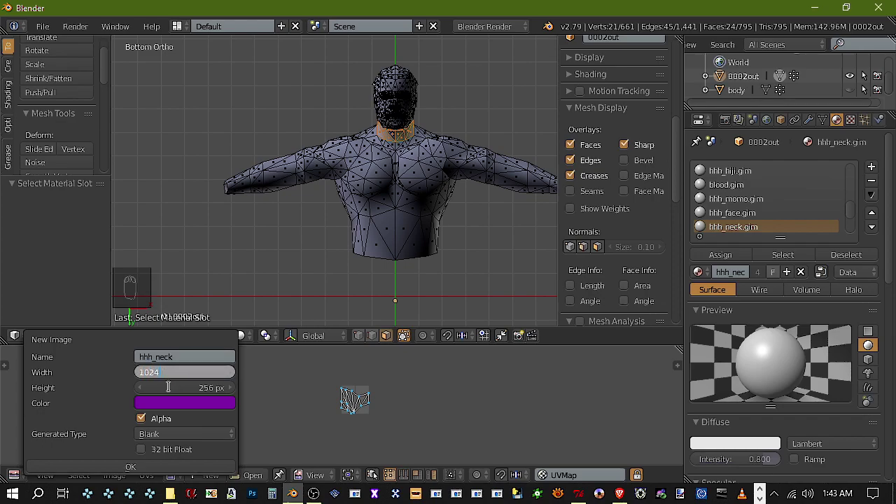
{"action": "left_click", "coordinate": [168, 387]}
{"action": "type", "text": "10"}
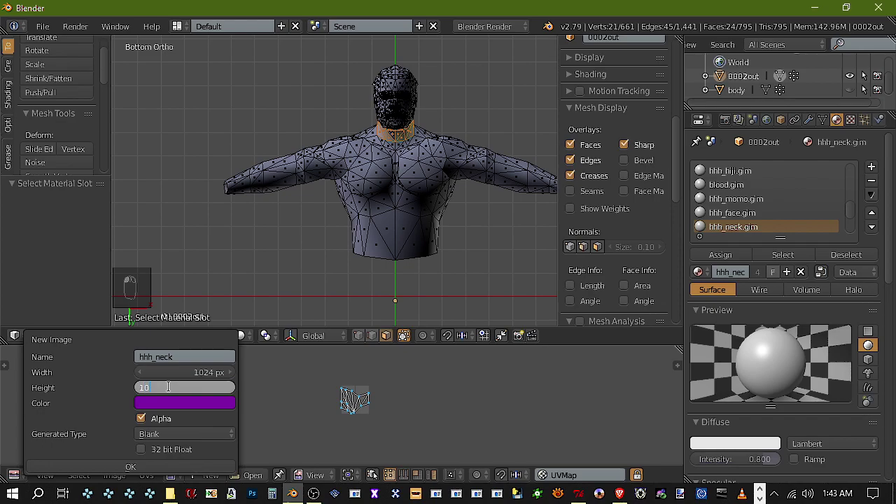
{"action": "type", "text": "24"}
{"action": "key", "text": "Return"}
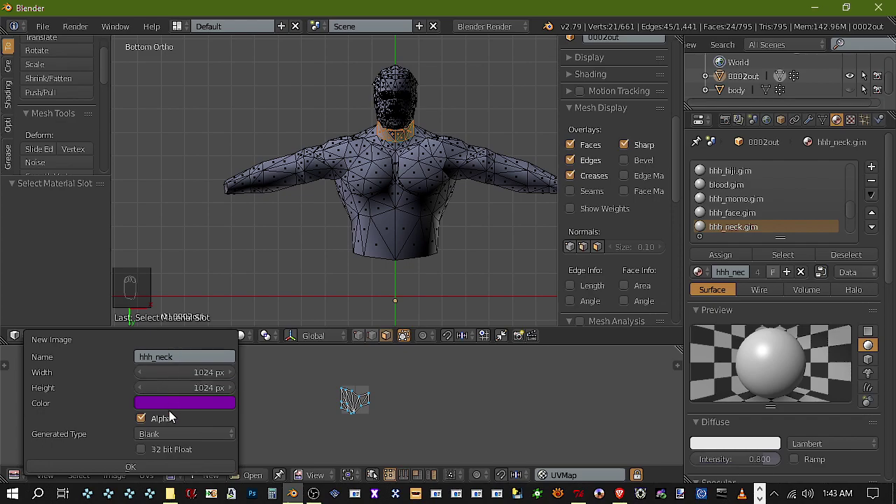
{"action": "left_click", "coordinate": [184, 467]}
Select the hhh_face.gim faces and create a 1024 × 1024 px image named hhh_face for them
{"action": "scroll", "coordinate": [420, 210], "scroll_direction": "up", "scroll_amount": 4}
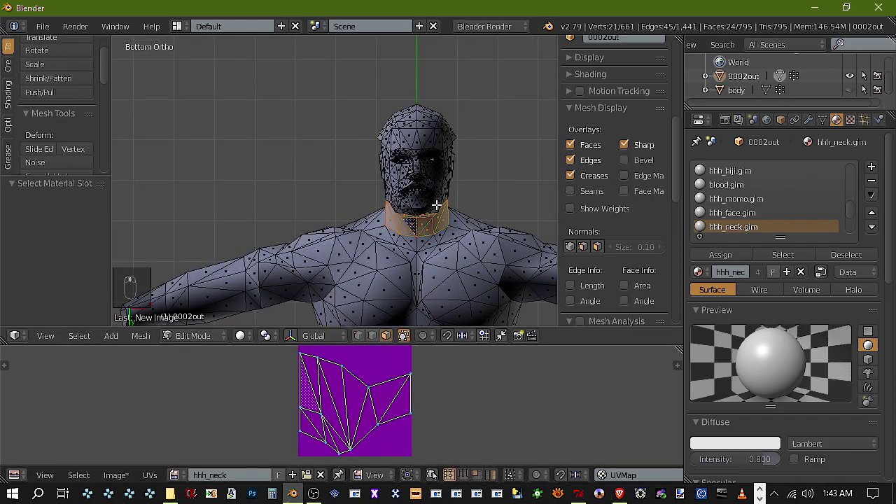
{"action": "right_click", "coordinate": [460, 192]}
{"action": "left_click", "coordinate": [783, 255]}
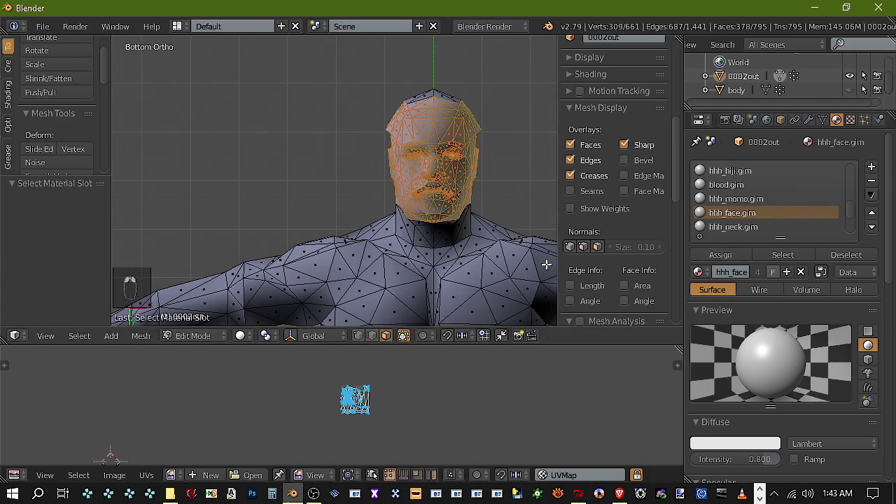
{"action": "left_click", "coordinate": [114, 476]}
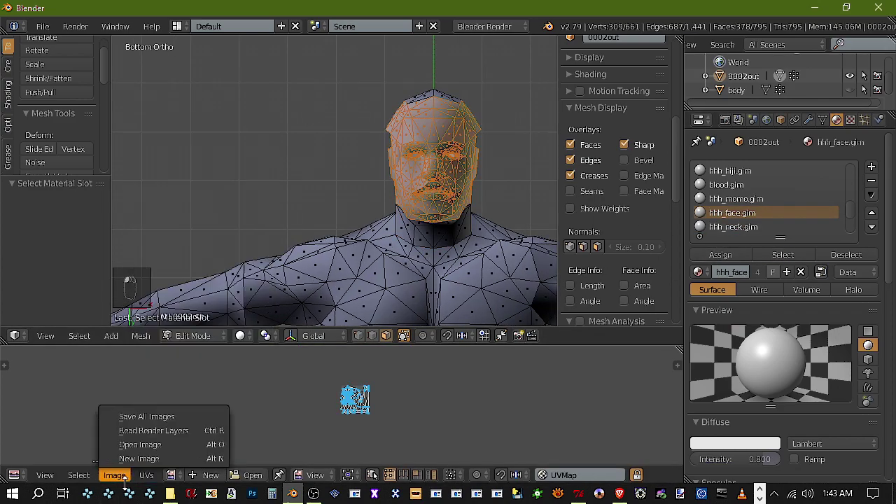
{"action": "left_click", "coordinate": [165, 457]}
{"action": "left_click", "coordinate": [169, 359]}
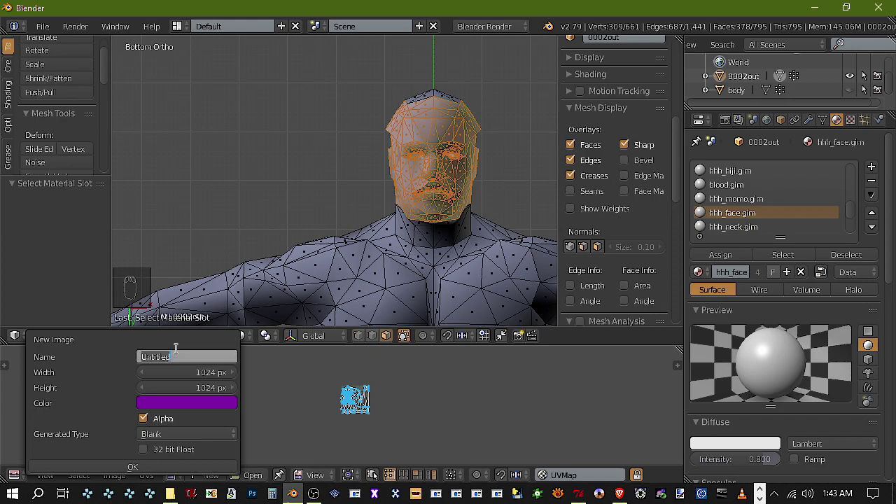
{"action": "type", "text": "hhh_f"}
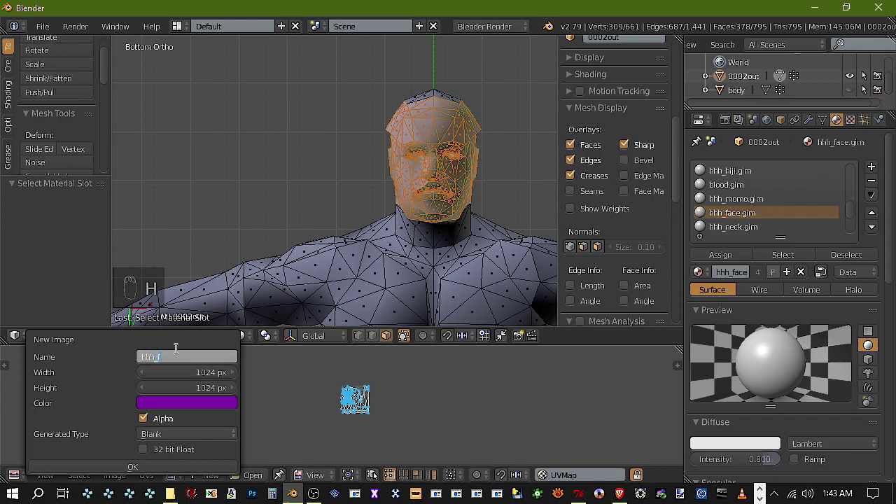
{"action": "type", "text": "ace"}
{"action": "key", "text": "Return"}
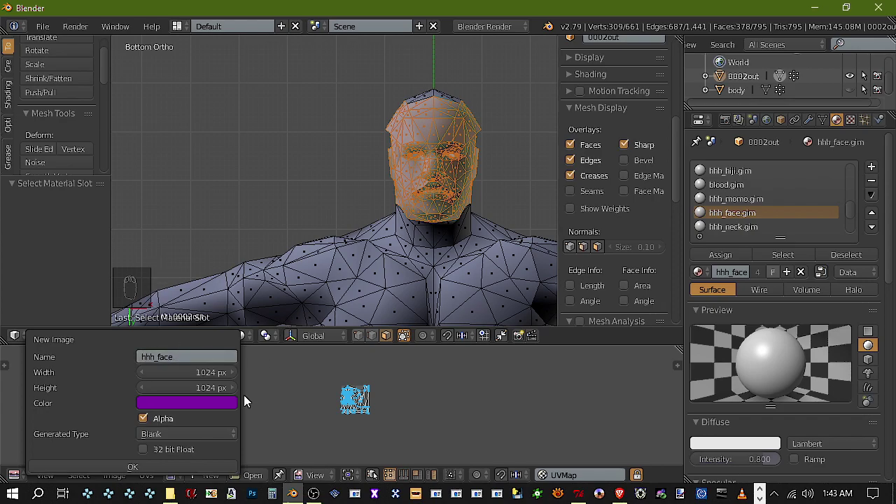
{"action": "left_click", "coordinate": [203, 467]}
Select the hhh_top.gim faces on the crown of the head and create a 1024 × 1024 px image named hhh_top for them
{"action": "scroll", "coordinate": [398, 126], "scroll_direction": "up", "scroll_amount": 1}
{"action": "middle_click_drag", "start_coordinate": [398, 126], "coordinate": [428, 214]}
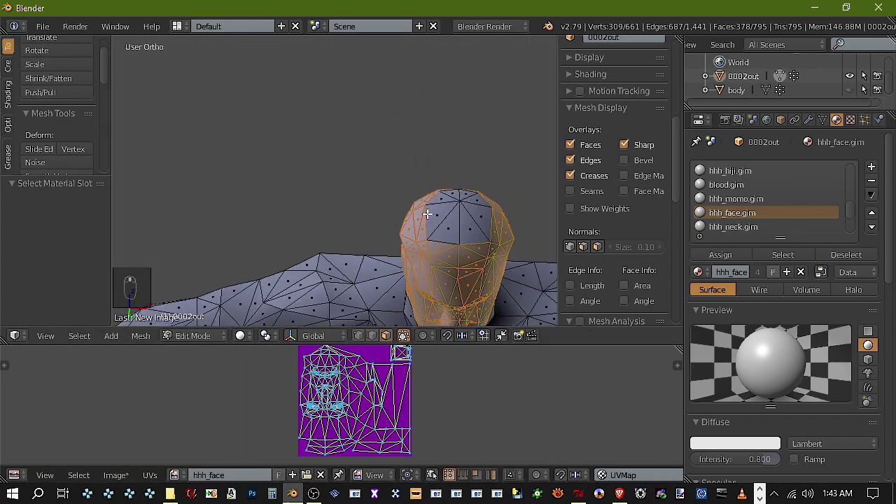
{"action": "right_click", "coordinate": [436, 214]}
{"action": "left_click", "coordinate": [805, 256]}
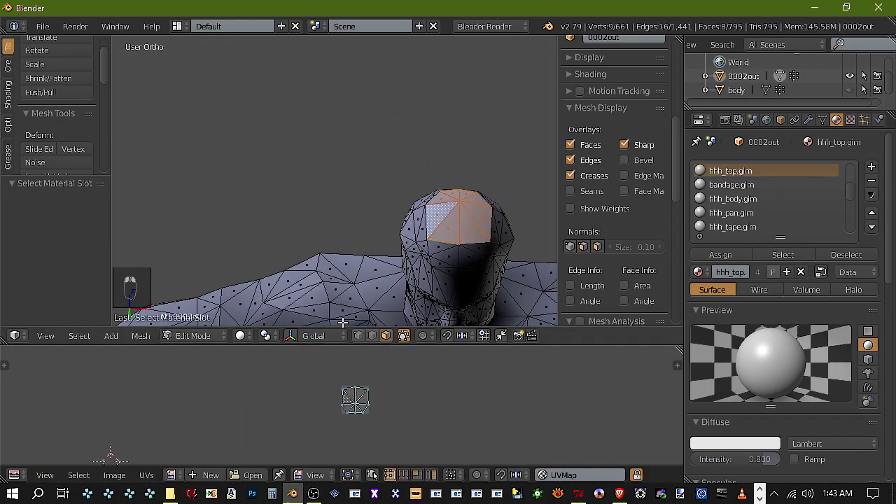
{"action": "left_click", "coordinate": [120, 475]}
{"action": "left_click", "coordinate": [137, 458]}
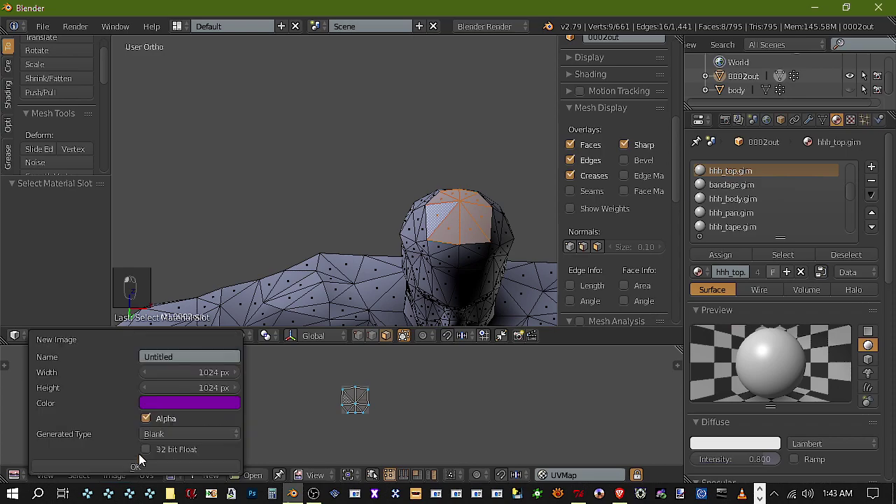
{"action": "left_click", "coordinate": [183, 358]}
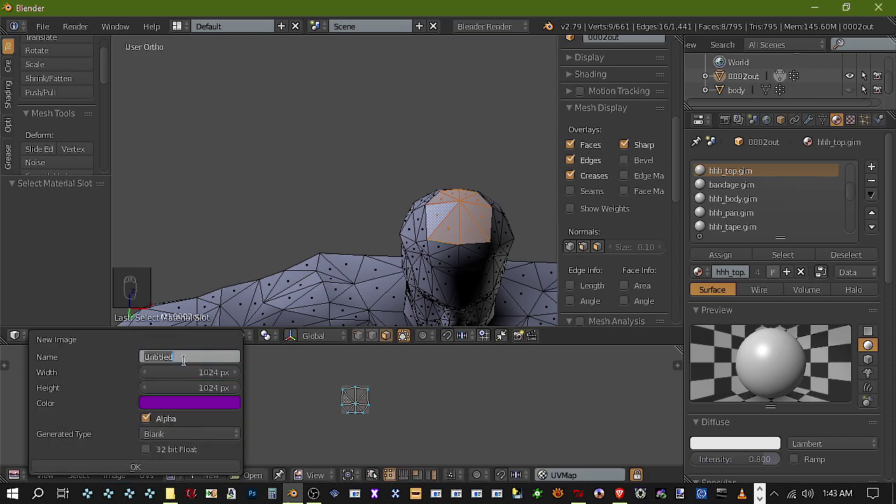
{"action": "type", "text": "hhh"}
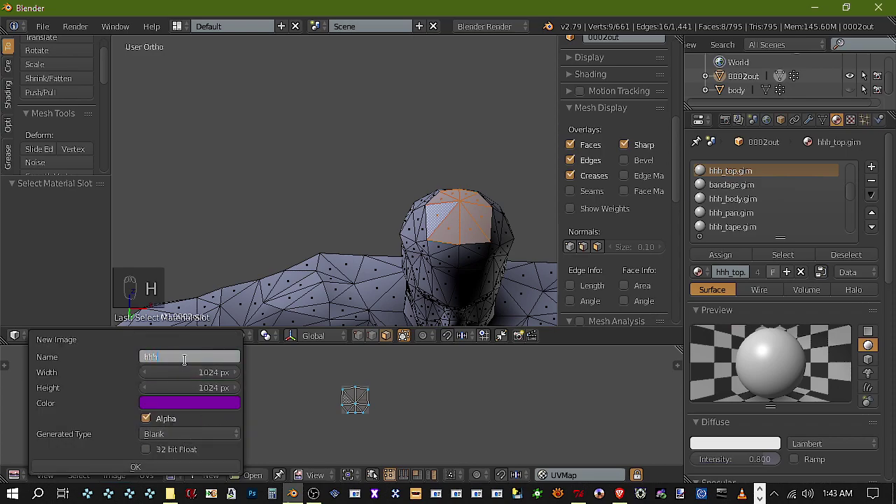
{"action": "type", "text": "_top"}
{"action": "key", "text": "Return"}
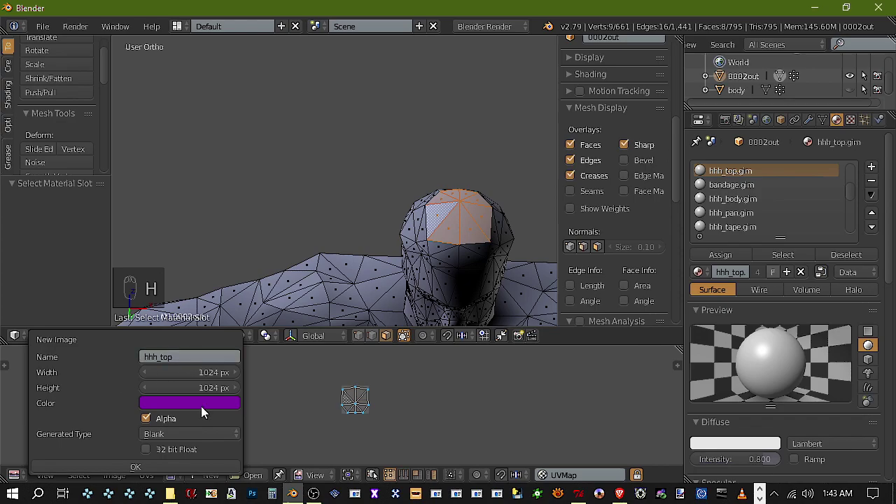
{"action": "left_click", "coordinate": [197, 464]}
Return 0002out to Object Mode and display it with Texture shading in the Bottom Ortho view
{"action": "left_click", "coordinate": [194, 336]}
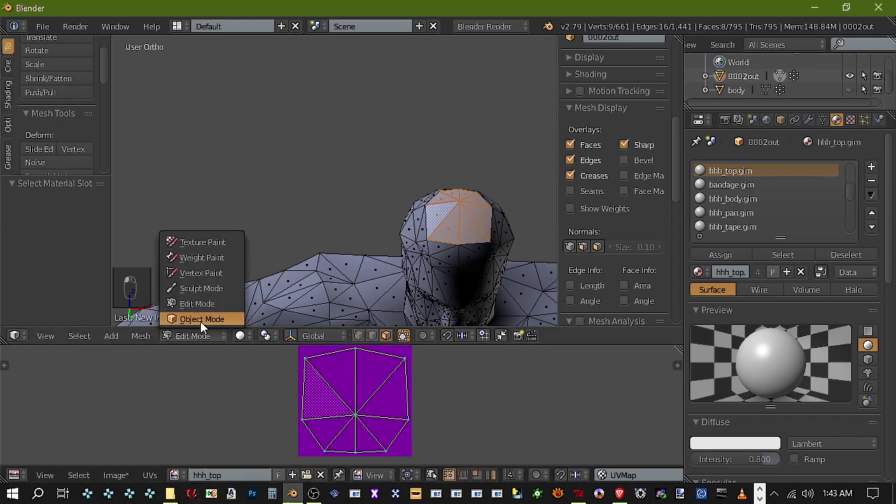
{"action": "left_click", "coordinate": [200, 320]}
{"action": "left_click", "coordinate": [45, 336]}
{"action": "left_click", "coordinate": [64, 257]}
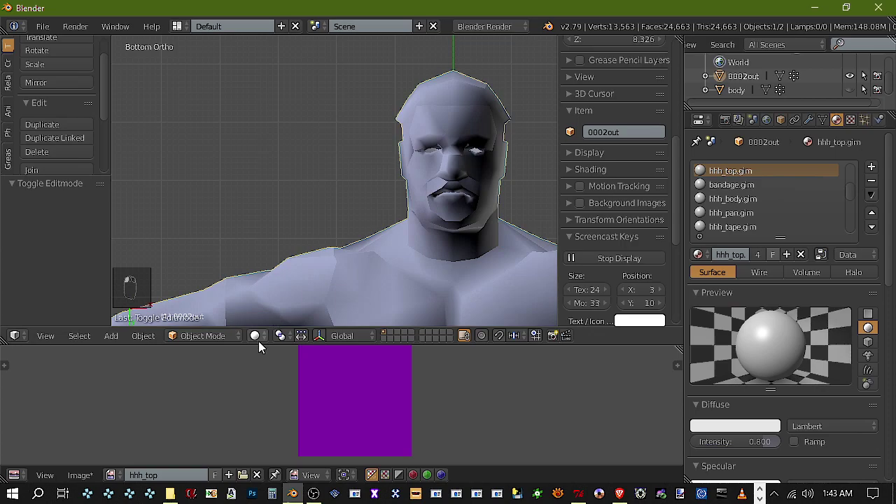
{"action": "left_click", "coordinate": [256, 336]}
{"action": "left_click", "coordinate": [274, 274]}
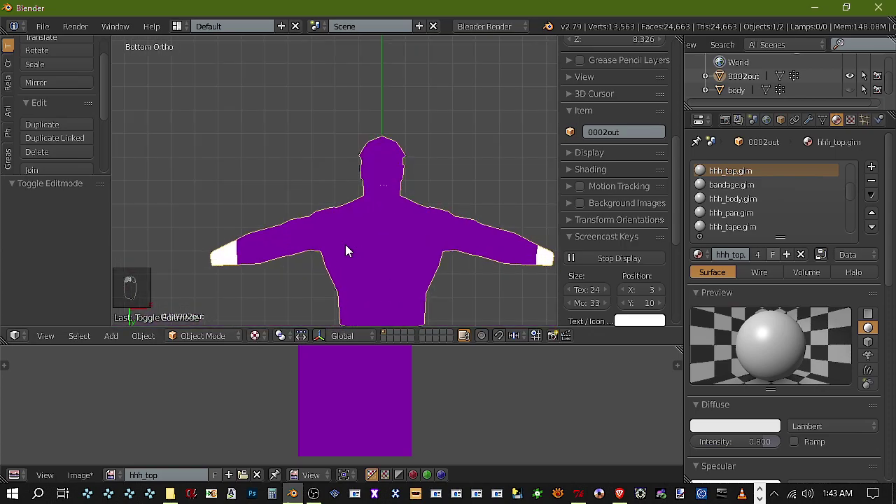
Put 0002out back in Edit Mode and select the hhh_tape.gim faces at the ends of both arms
{"action": "left_click", "coordinate": [217, 337]}
{"action": "left_click", "coordinate": [219, 302]}
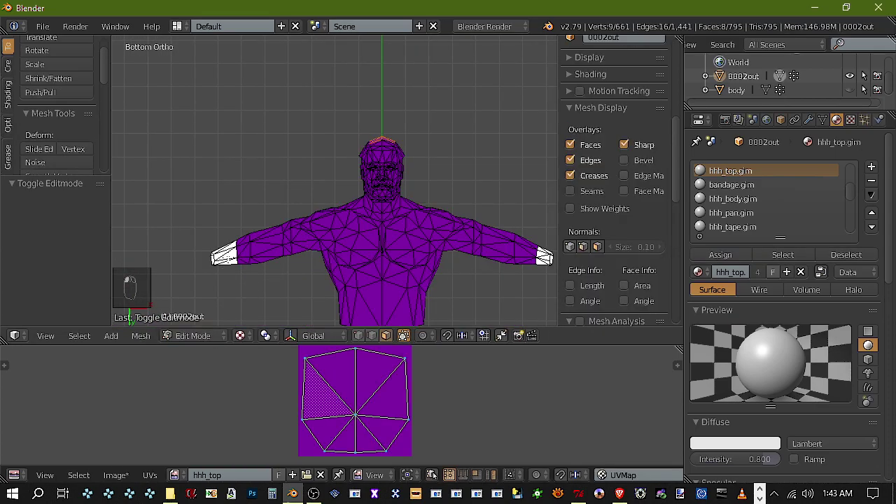
{"action": "left_click", "coordinate": [783, 254]}
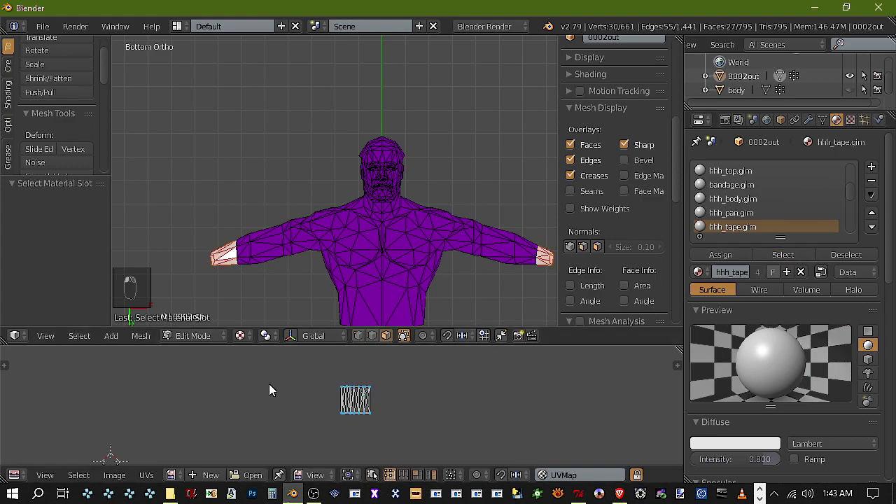
Create a 256 × 256 px image named hhh_tape for the selected wrist faces
{"action": "left_click", "coordinate": [118, 476]}
{"action": "left_click", "coordinate": [130, 444]}
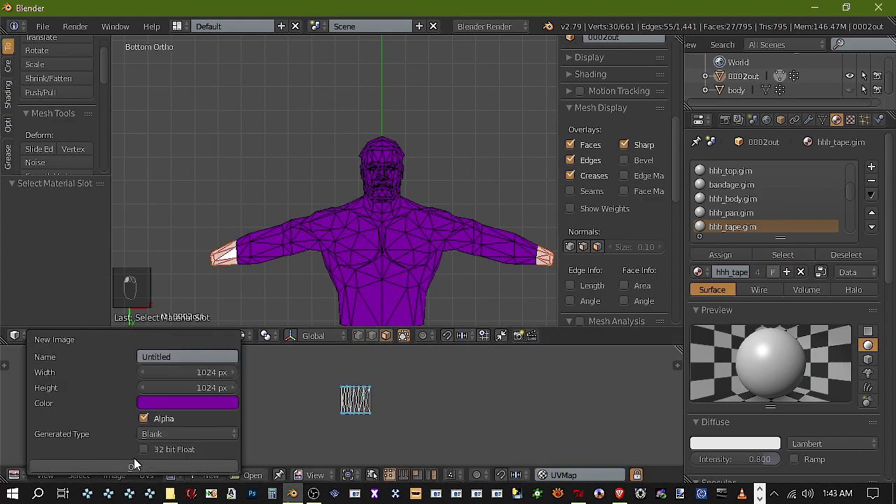
{"action": "left_click", "coordinate": [186, 373]}
{"action": "type", "text": "2"}
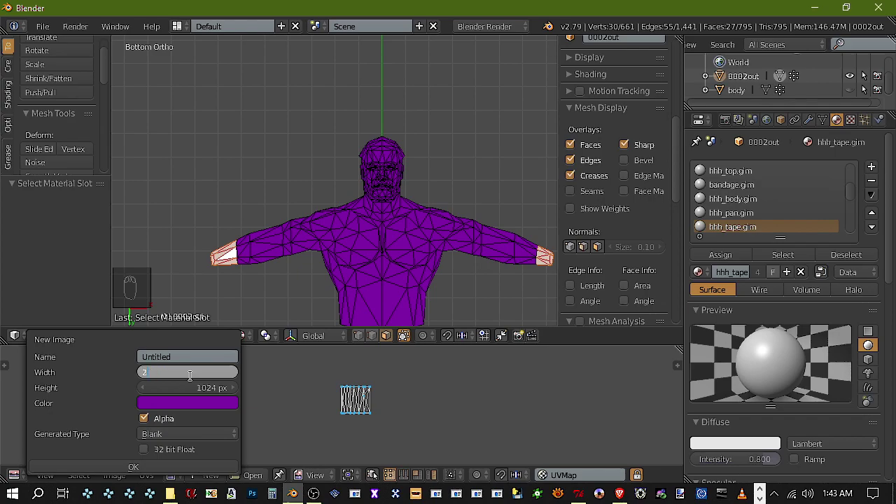
{"action": "type", "text": "56"}
{"action": "left_click", "coordinate": [168, 390]}
{"action": "type", "text": "2"}
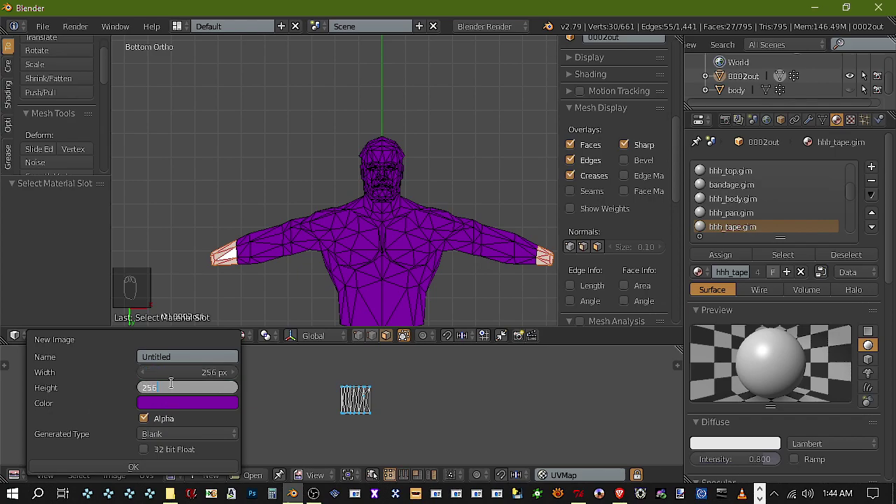
{"action": "key", "text": "Return"}
{"action": "left_click", "coordinate": [190, 356]}
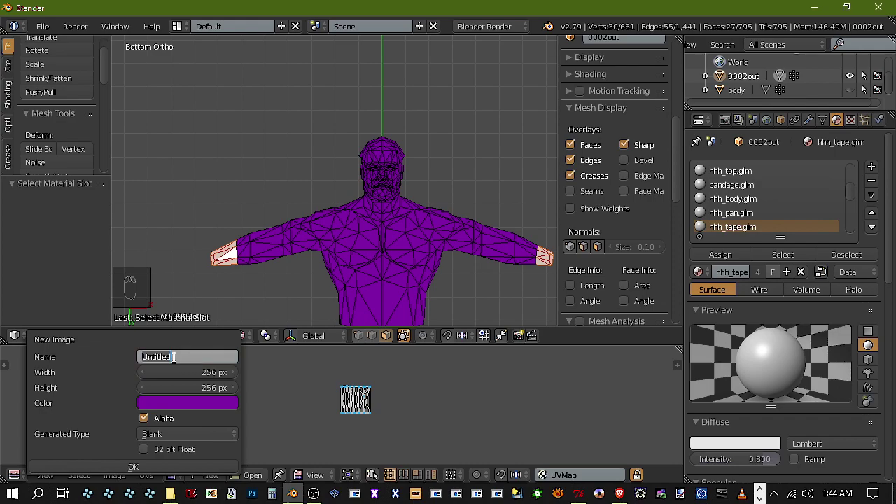
{"action": "type", "text": "hhh_t"}
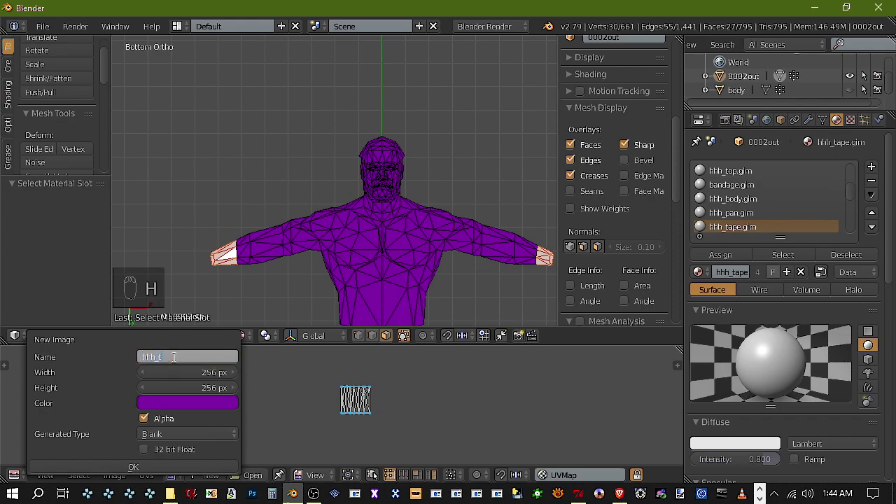
{"action": "type", "text": "ape"}
{"action": "key", "text": "Return"}
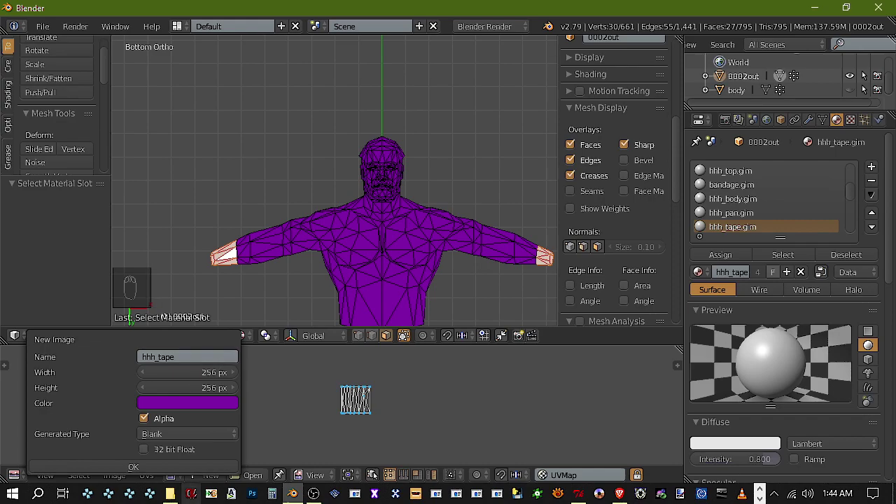
{"action": "left_click", "coordinate": [176, 462]}
Return 0002out to Object Mode and check that every part carries a blank image
{"action": "left_click", "coordinate": [199, 336]}
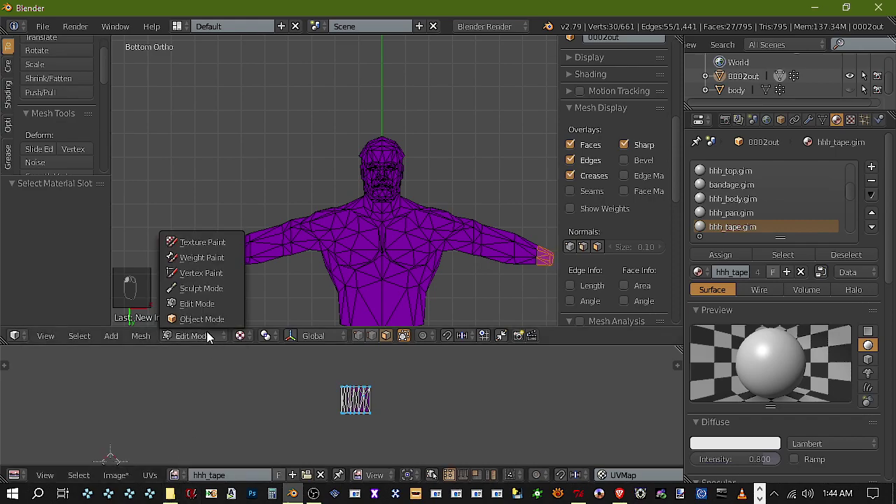
{"action": "scroll", "coordinate": [310, 270], "scroll_direction": "down", "scroll_amount": 2}
{"action": "left_click", "coordinate": [198, 334]}
{"action": "left_click", "coordinate": [198, 320]}
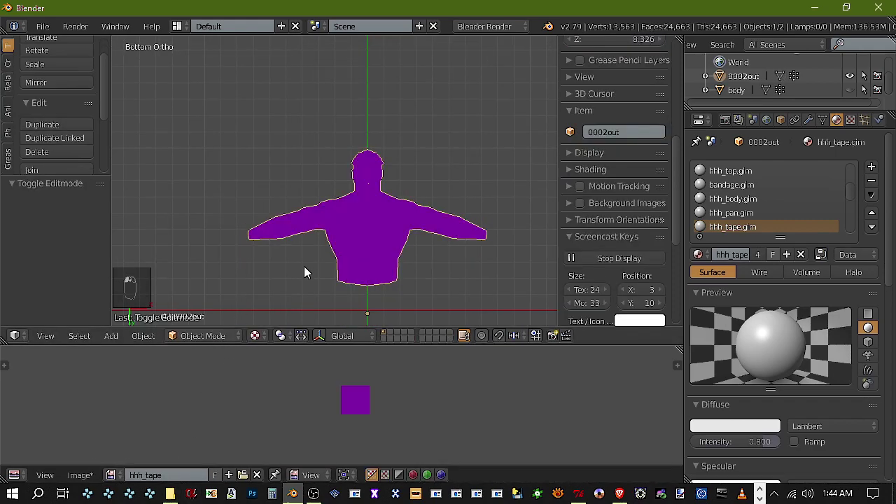
{"action": "scroll", "coordinate": [298, 271], "scroll_direction": "up", "scroll_amount": 2}
{"action": "scroll", "coordinate": [360, 229], "scroll_direction": "up", "scroll_amount": 1}
{"action": "scroll", "coordinate": [360, 229], "scroll_direction": "down", "scroll_amount": 1}
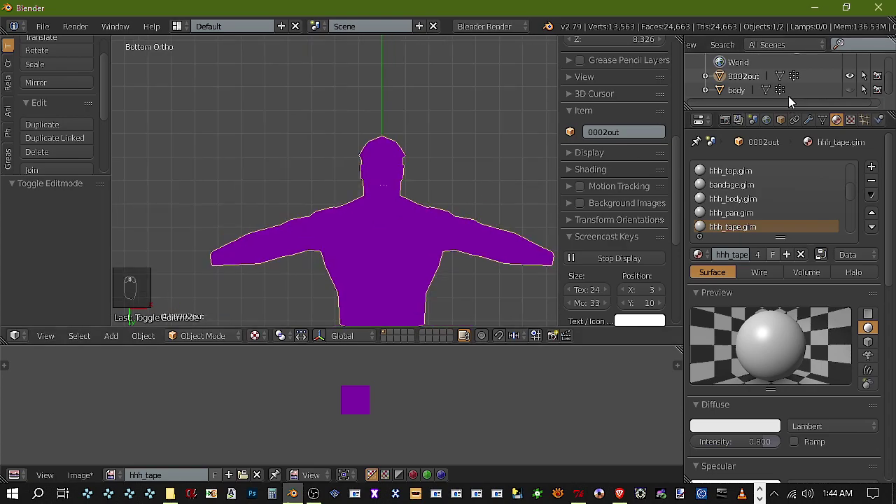
Unhide the detailed body and make 0002out the selected object
{"action": "left_click", "coordinate": [850, 89]}
{"action": "right_click", "coordinate": [425, 236]}
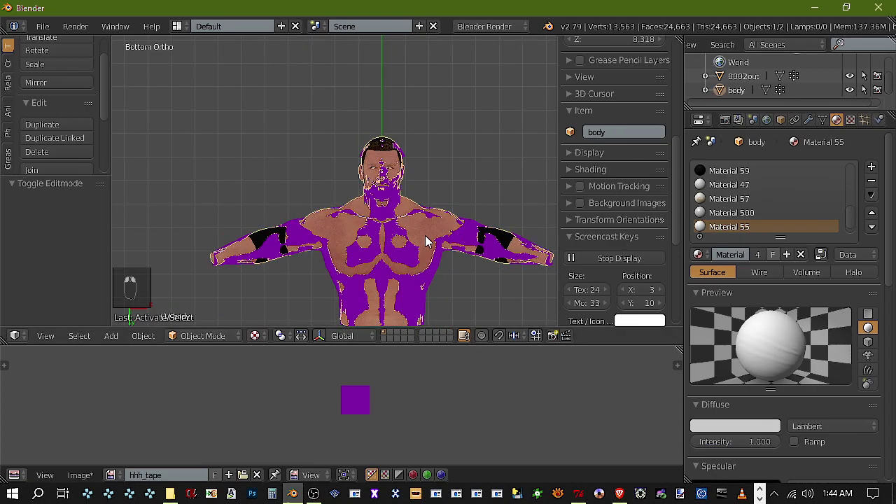
{"action": "right_click", "coordinate": [425, 236]}
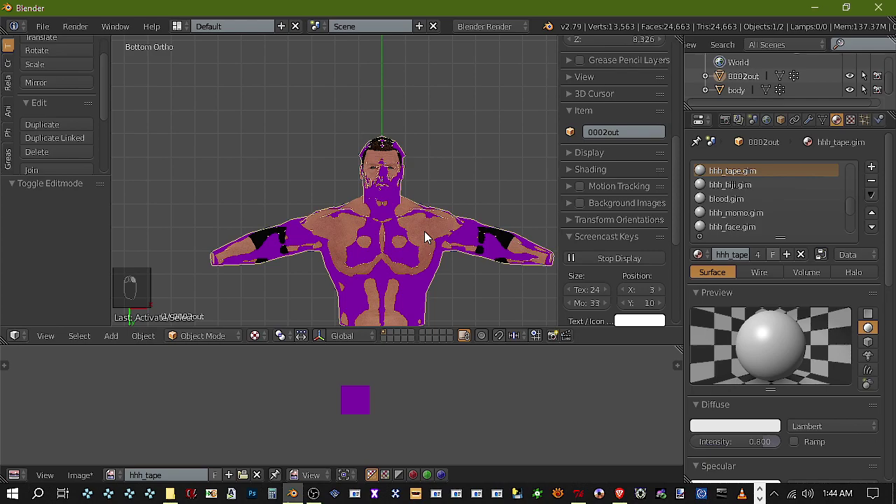
Select both the detailed body and 0002out, and bake the textures from the selected mesh to the active one
{"action": "key", "text": "a"}
{"action": "key", "text": "a"}
{"action": "key", "text": "a"}
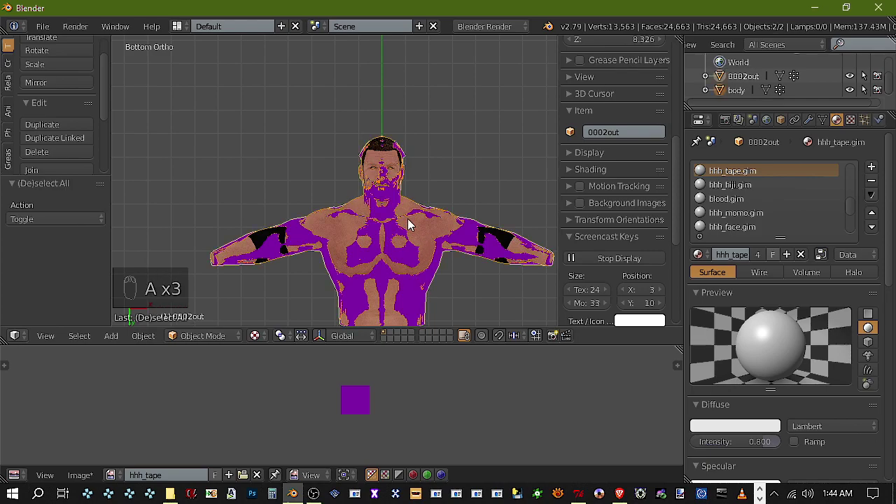
{"action": "left_click", "coordinate": [725, 119]}
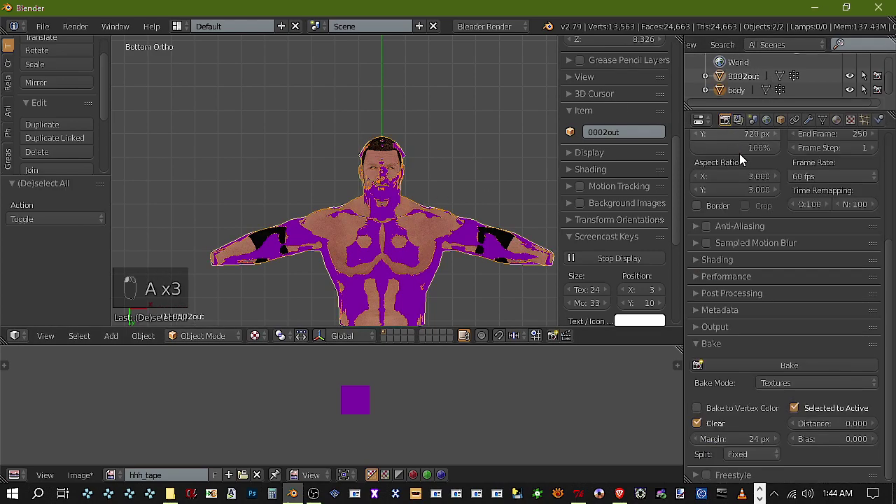
{"action": "left_click", "coordinate": [792, 365]}
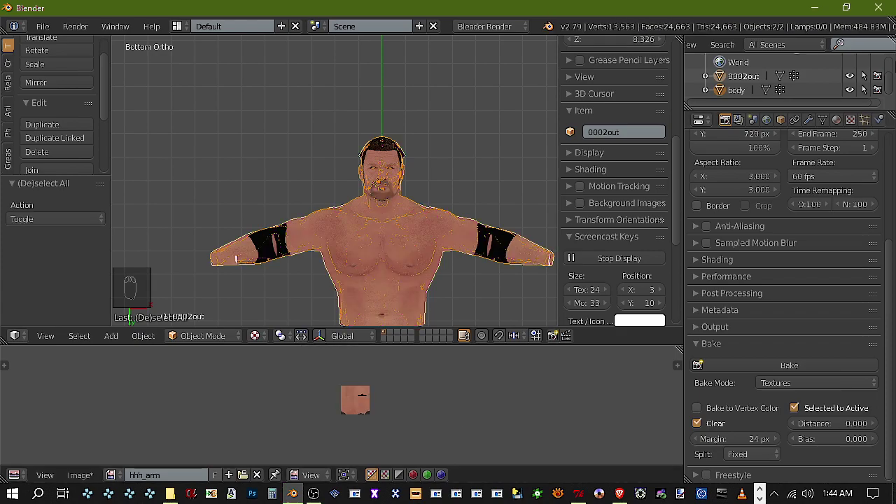
Hide the detailed body, check the baked result on 0002out, and set its shading to flat
{"action": "left_click", "coordinate": [850, 90]}
{"action": "scroll", "coordinate": [530, 247], "scroll_direction": "up", "scroll_amount": 4}
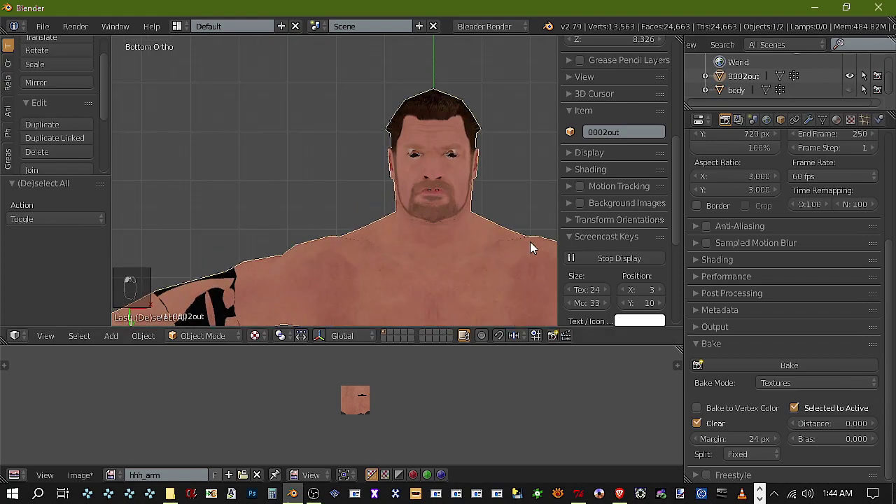
{"action": "scroll", "coordinate": [420, 277], "scroll_direction": "down", "scroll_amount": 3}
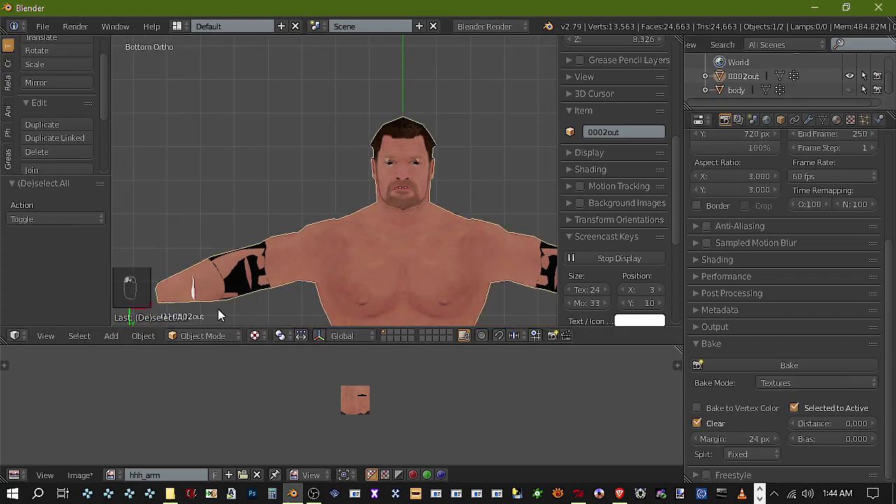
{"action": "scroll", "coordinate": [216, 310], "scroll_direction": "down", "scroll_amount": 1}
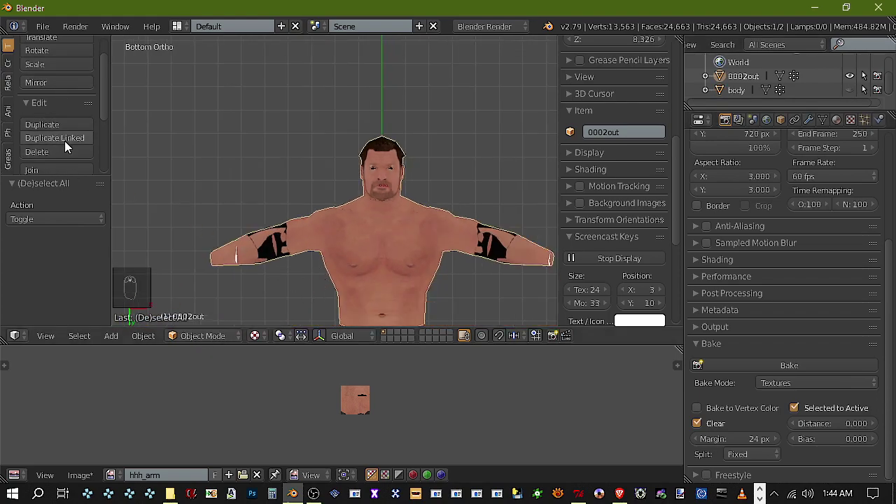
{"action": "scroll", "coordinate": [63, 143], "scroll_direction": "down", "scroll_amount": 3}
{"action": "left_click", "coordinate": [75, 163]}
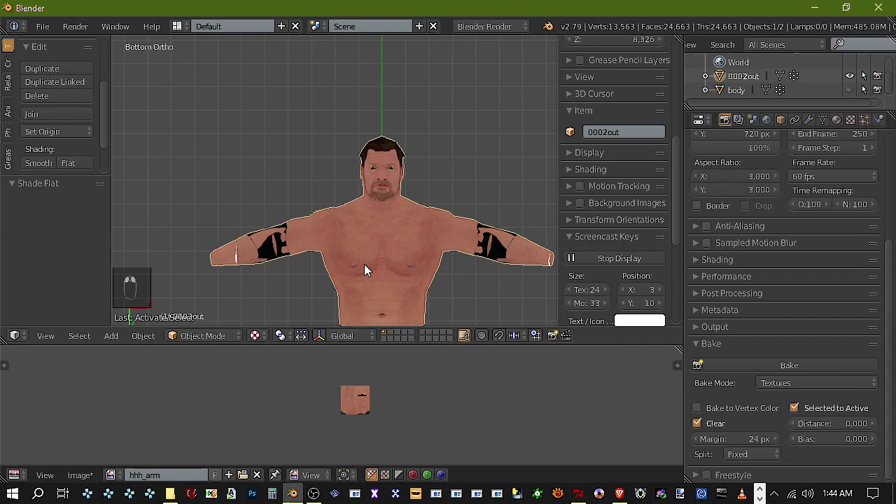
Check 0002out briefly in Solid display, return to Texture display, and inspect the baked arm and chest
{"action": "left_click", "coordinate": [255, 336]}
{"action": "left_click", "coordinate": [275, 288]}
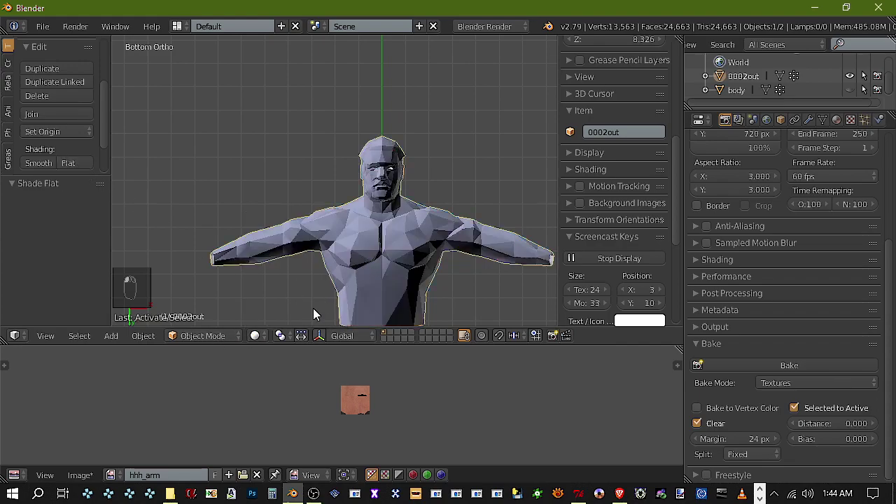
{"action": "left_click", "coordinate": [256, 336]}
{"action": "left_click", "coordinate": [291, 273]}
{"action": "scroll", "coordinate": [328, 253], "scroll_direction": "up", "scroll_amount": 3}
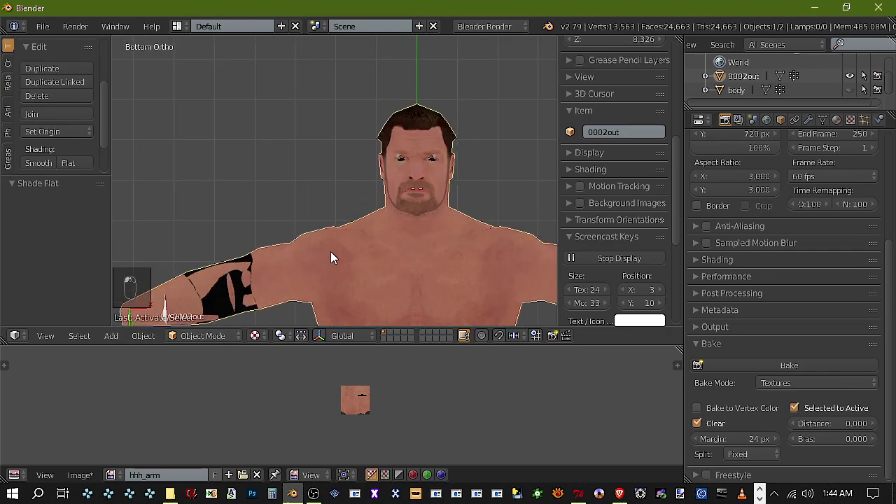
{"action": "mouse_move", "coordinate": [296, 274]}
{"action": "middle_mouse_down", "text": "shift"}
{"action": "mouse_move", "coordinate": [292, 237]}
{"action": "mouse_move", "coordinate": [325, 193]}
{"action": "middle_mouse_up", "text": "shift"}
{"action": "scroll", "coordinate": [347, 197], "scroll_direction": "up", "scroll_amount": 2}
{"action": "scroll", "coordinate": [347, 197], "scroll_direction": "down", "scroll_amount": 2}
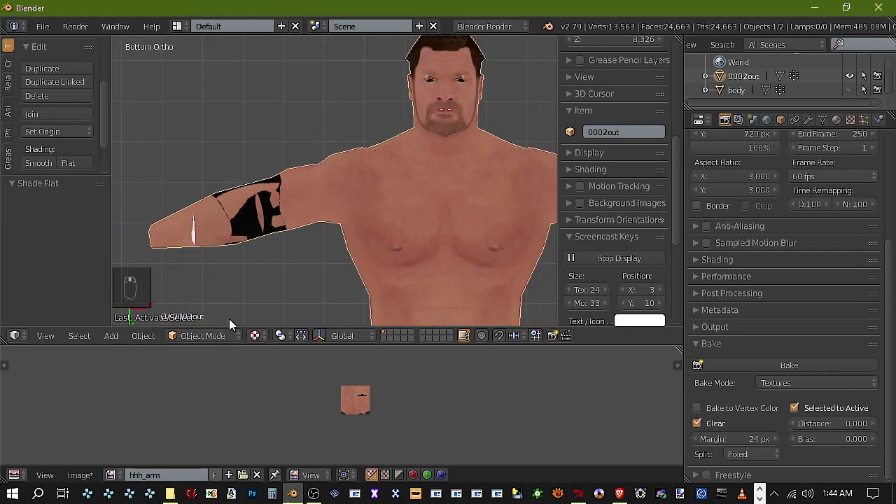
Separate the hhh_hiji.gim elbow faces of 0002out into their own object and return to Object Mode
{"action": "left_click", "coordinate": [217, 334]}
{"action": "left_click", "coordinate": [219, 301]}
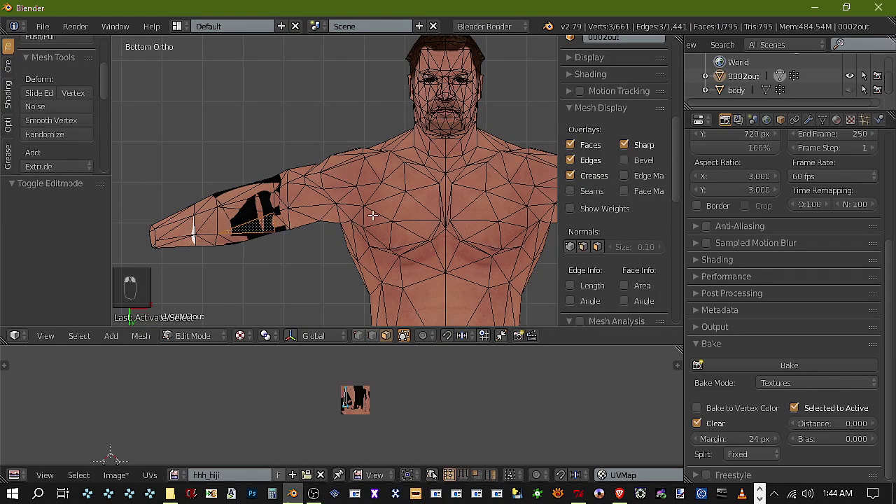
{"action": "left_click", "coordinate": [836, 120]}
{"action": "left_click", "coordinate": [783, 255]}
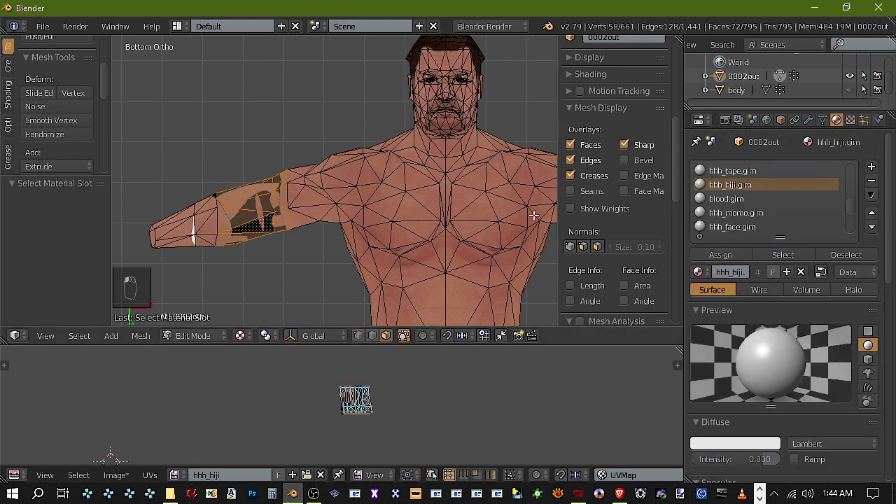
{"action": "scroll", "coordinate": [437, 213], "scroll_direction": "down", "scroll_amount": 3}
{"action": "key", "text": "p"}
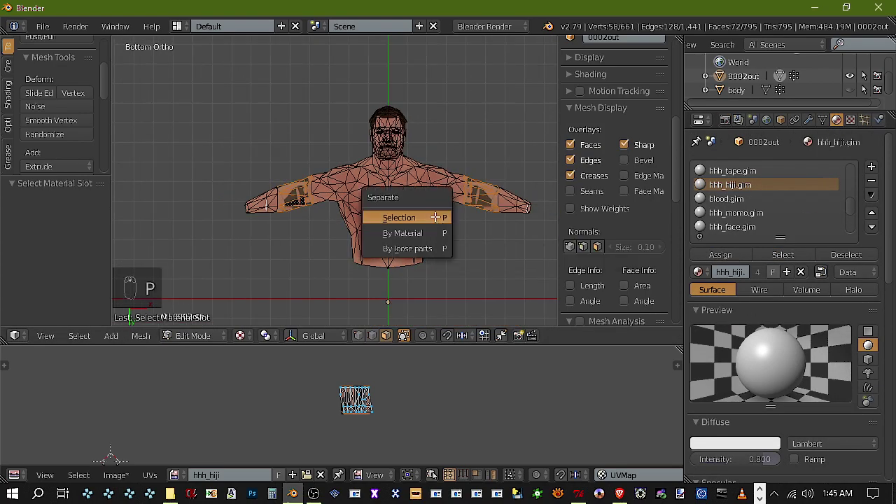
{"action": "left_click", "coordinate": [435, 216]}
{"action": "left_click", "coordinate": [206, 337]}
{"action": "left_click", "coordinate": [203, 317]}
Unhide the detailed body and hide the separated elbow object 0002out.001
{"action": "scroll", "coordinate": [288, 235], "scroll_direction": "up", "scroll_amount": 2}
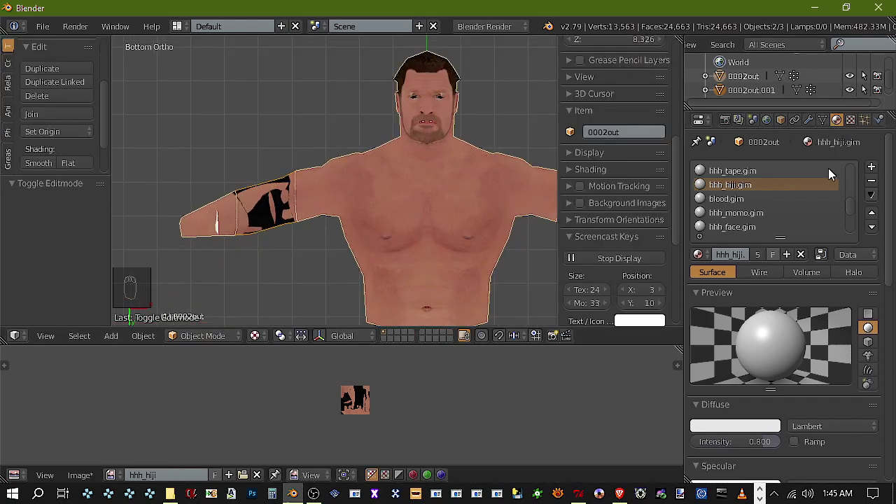
{"action": "left_click", "coordinate": [849, 90]}
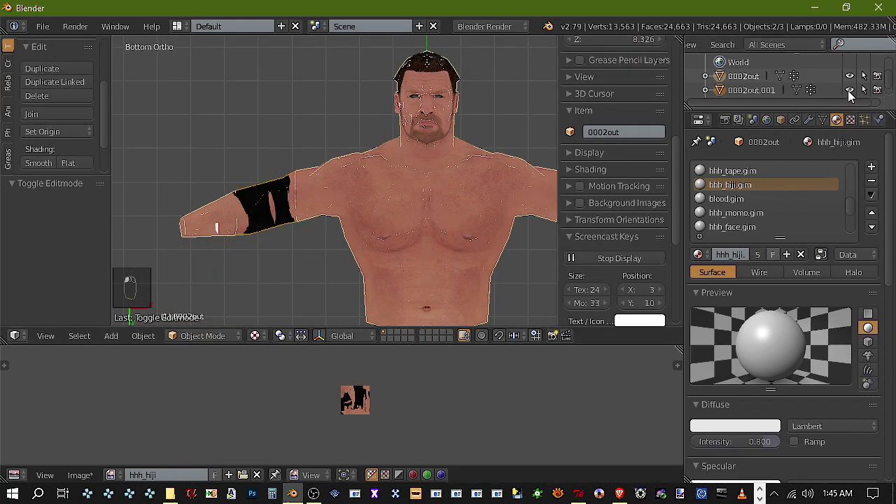
{"action": "left_click", "coordinate": [850, 90]}
{"action": "scroll", "coordinate": [278, 219], "scroll_direction": "down", "scroll_amount": 3}
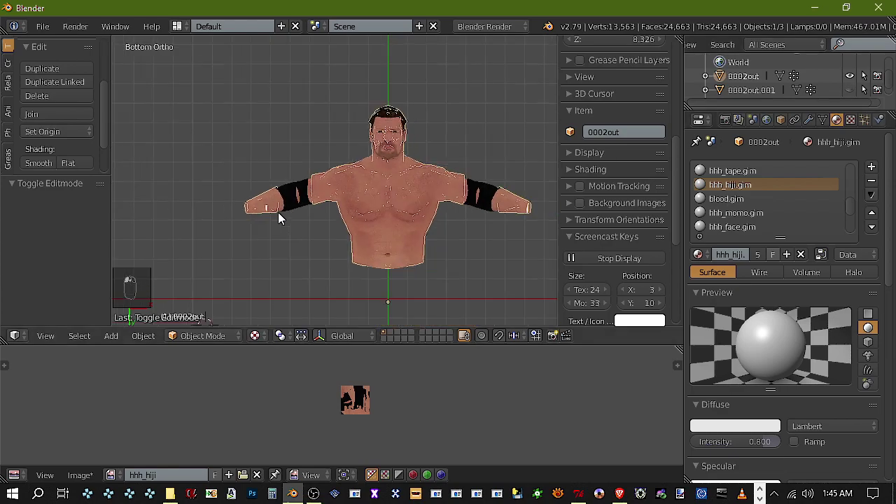
Put the detailed body in Edit Mode and select the Material 53 faces of the first elbow pad
{"action": "right_click", "coordinate": [326, 197]}
{"action": "right_click", "coordinate": [329, 192]}
{"action": "scroll", "coordinate": [329, 190], "scroll_direction": "up", "scroll_amount": 3}
{"action": "right_click", "coordinate": [265, 196]}
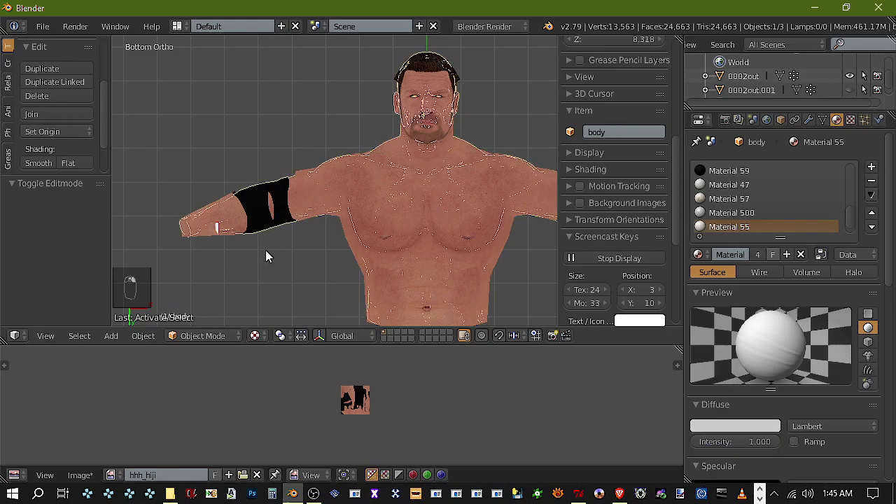
{"action": "left_click", "coordinate": [219, 330]}
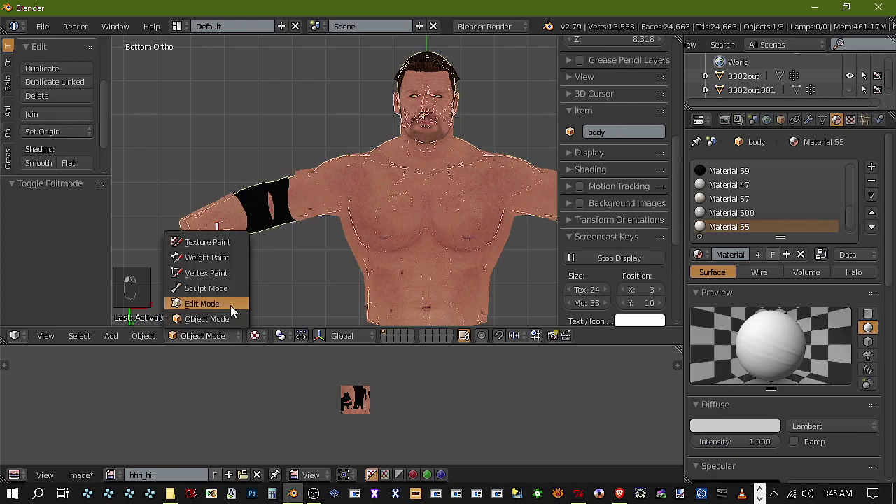
{"action": "left_click", "coordinate": [230, 305]}
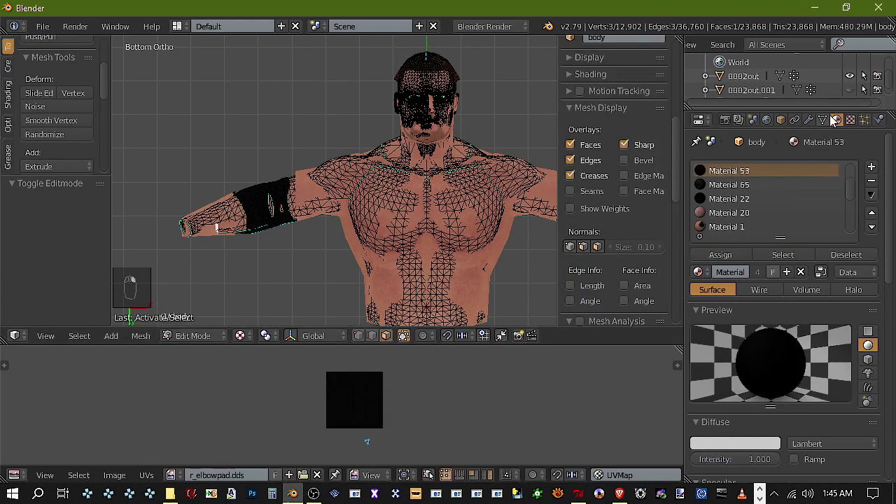
{"action": "left_click", "coordinate": [783, 255]}
{"action": "scroll", "coordinate": [414, 213], "scroll_direction": "down", "scroll_amount": 3}
{"action": "scroll", "coordinate": [413, 213], "scroll_direction": "up", "scroll_amount": 2}
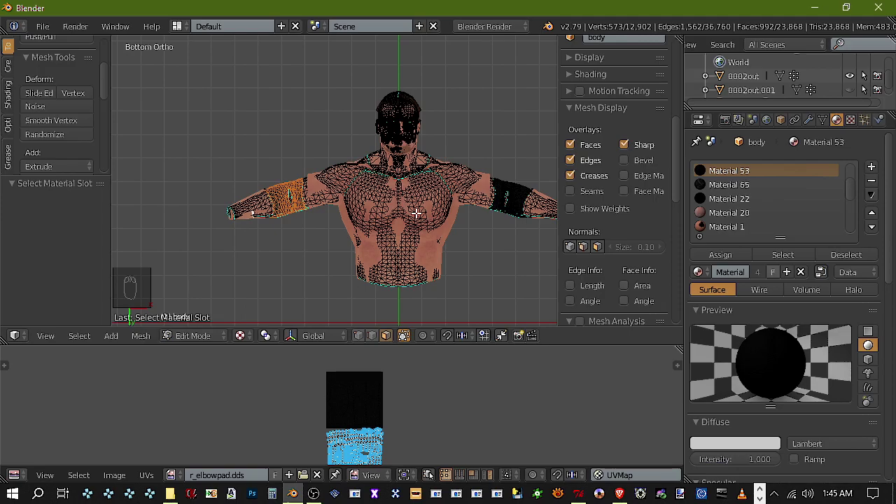
Add the Material 51 faces of the other arm's elbow pad to the selection
{"action": "scroll", "coordinate": [549, 208], "scroll_direction": "up", "scroll_amount": 4}
{"action": "middle_click_drag", "start_coordinate": [381, 228], "coordinate": [184, 210], "text": "shift"}
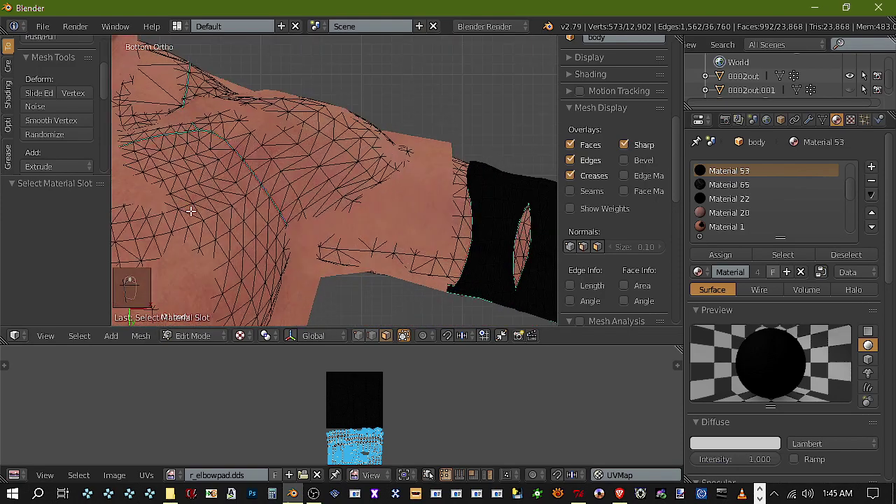
{"action": "right_click", "coordinate": [479, 236], "text": "shift"}
{"action": "left_click", "coordinate": [778, 255]}
{"action": "scroll", "coordinate": [299, 195], "scroll_direction": "down", "scroll_amount": 10}
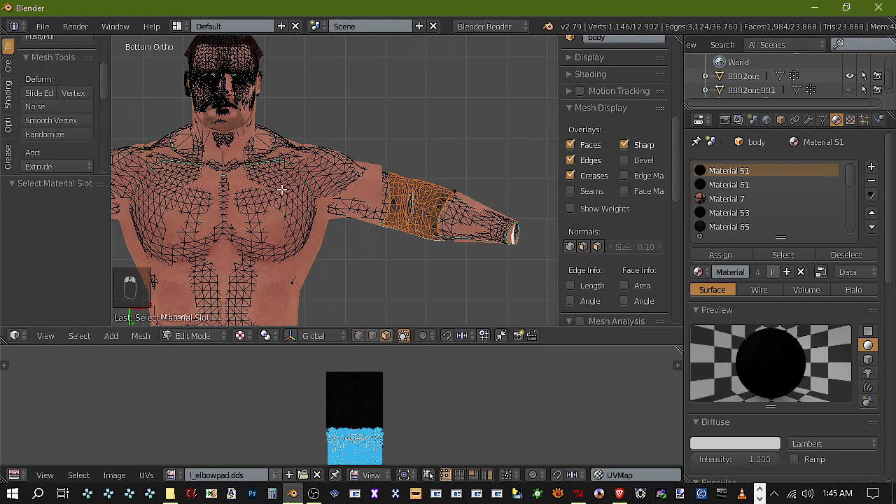
Separate both elbow pads from the detailed body into their own object and hide it in Object Mode
{"action": "scroll", "coordinate": [299, 196], "scroll_direction": "up", "scroll_amount": 4}
{"action": "key", "text": "p"}
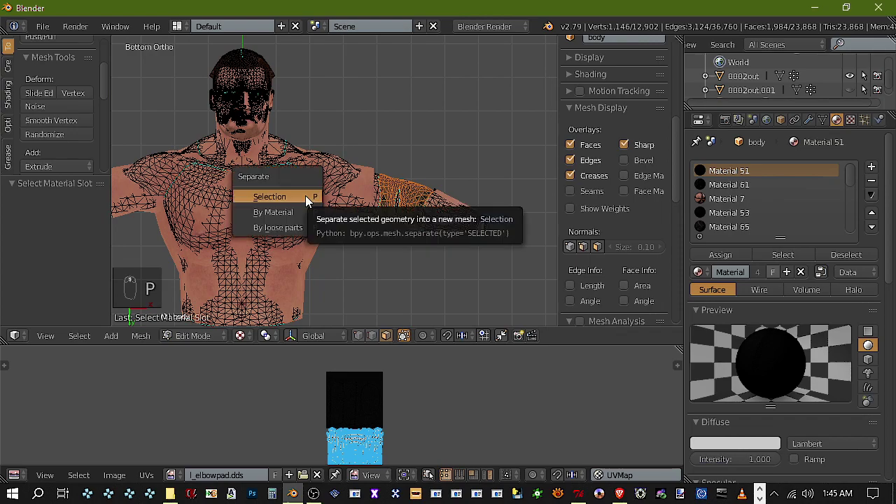
{"action": "left_click", "coordinate": [306, 196]}
{"action": "left_click", "coordinate": [194, 337]}
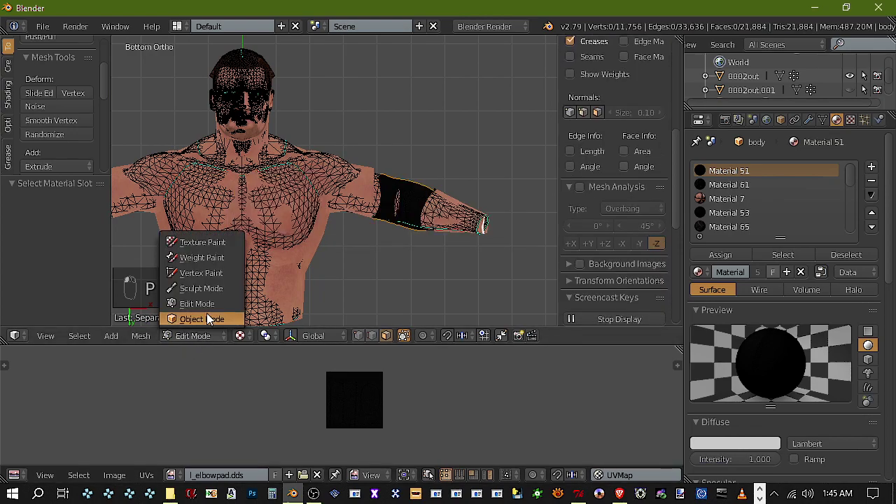
{"action": "left_click", "coordinate": [207, 312]}
{"action": "scroll", "coordinate": [790, 81], "scroll_direction": "down", "scroll_amount": 2}
{"action": "left_click", "coordinate": [849, 91]}
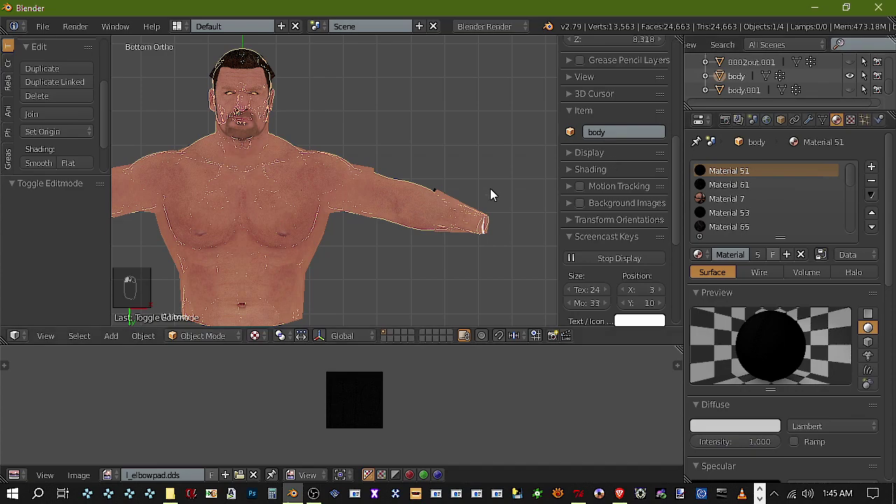
Make 0002out the selected object and inspect how it overlaps the detailed body around the head and shoulders
{"action": "scroll", "coordinate": [386, 199], "scroll_direction": "down", "scroll_amount": 3}
{"action": "right_click", "coordinate": [403, 202]}
{"action": "scroll", "coordinate": [402, 202], "scroll_direction": "up", "scroll_amount": 2}
{"action": "scroll", "coordinate": [420, 213], "scroll_direction": "up", "scroll_amount": 2}
{"action": "scroll", "coordinate": [407, 216], "scroll_direction": "down", "scroll_amount": 2}
{"action": "middle_click_drag", "start_coordinate": [345, 216], "coordinate": [476, 229], "text": "shift"}
{"action": "scroll", "coordinate": [476, 229], "scroll_direction": "up", "scroll_amount": 3}
{"action": "middle_click_drag", "start_coordinate": [442, 203], "coordinate": [390, 264], "text": "shift"}
{"action": "scroll", "coordinate": [422, 231], "scroll_direction": "up", "scroll_amount": 3}
{"action": "scroll", "coordinate": [425, 230], "scroll_direction": "down", "scroll_amount": 2}
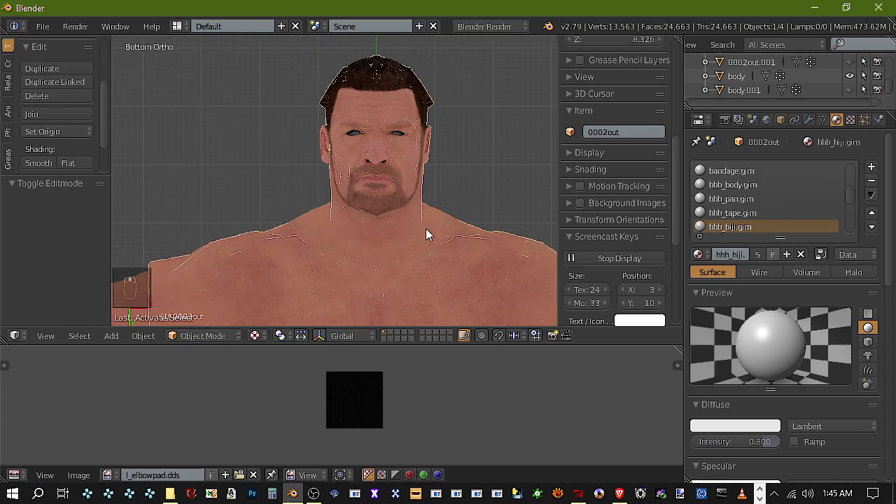
Add a Shrinkwrap modifier to 0002out with body as its target
{"action": "left_click", "coordinate": [808, 119]}
{"action": "left_click", "coordinate": [756, 167]}
{"action": "left_click", "coordinate": [724, 354]}
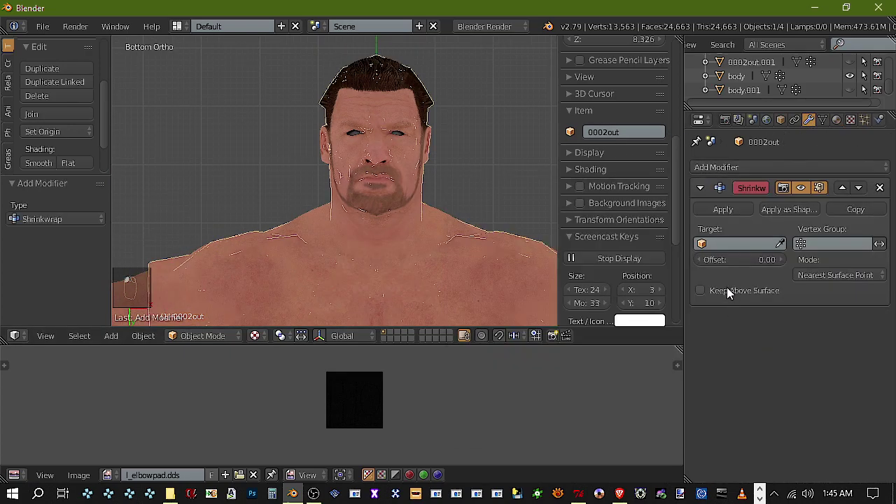
{"action": "left_click", "coordinate": [732, 244]}
{"action": "left_click", "coordinate": [711, 278]}
{"action": "scroll", "coordinate": [434, 241], "scroll_direction": "down", "scroll_amount": 3}
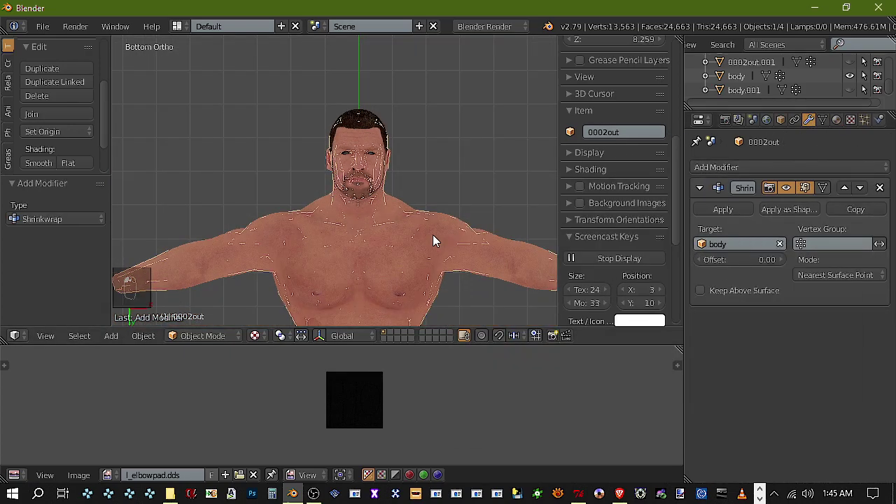
Check the wrapped mesh in wireframe, apply the Shrinkwrap modifier, and leave wireframe display
{"action": "key", "text": "z"}
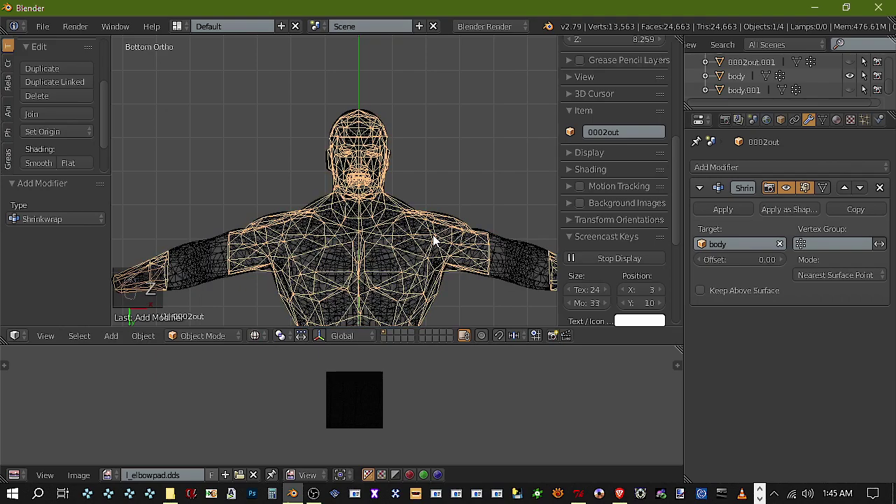
{"action": "left_click", "coordinate": [723, 209]}
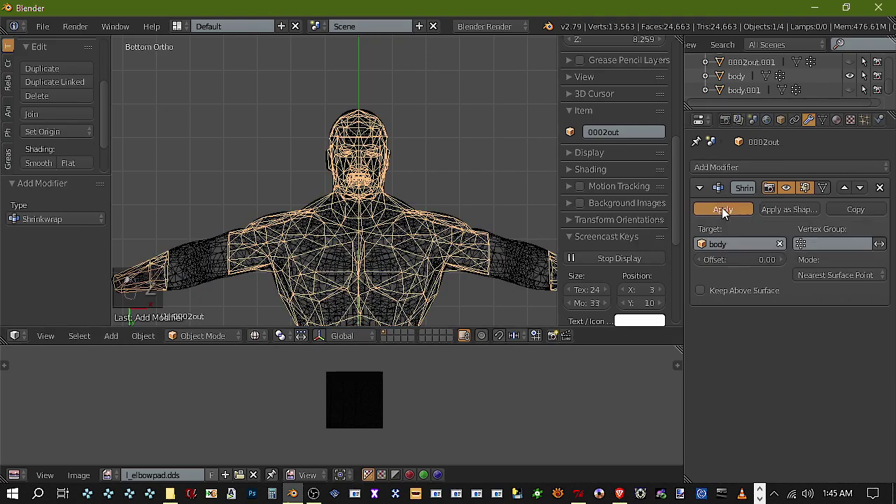
{"action": "key", "text": "z"}
Select 0002out and the detailed body together, keeping 0002out as the active object
{"action": "right_click", "coordinate": [364, 264]}
{"action": "right_click", "coordinate": [364, 264]}
{"action": "right_click", "coordinate": [364, 265]}
{"action": "right_click", "coordinate": [364, 264]}
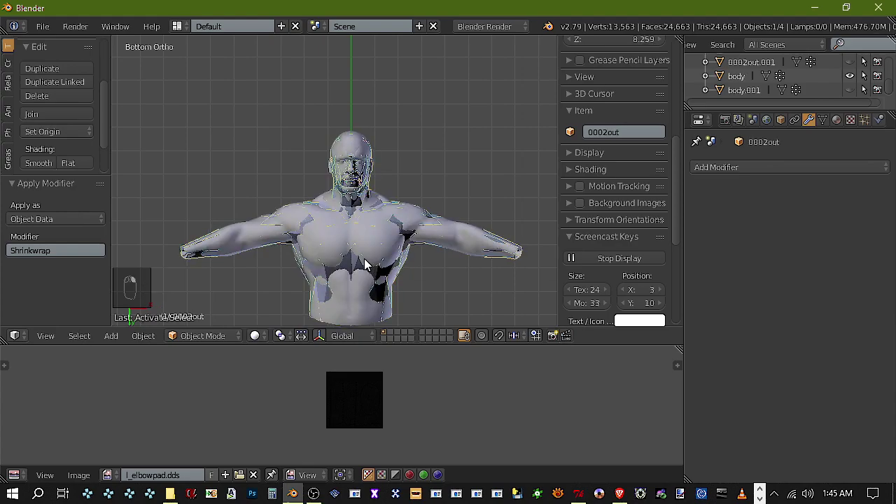
{"action": "key", "text": "a"}
{"action": "key", "text": "a"}
{"action": "key", "text": "a"}
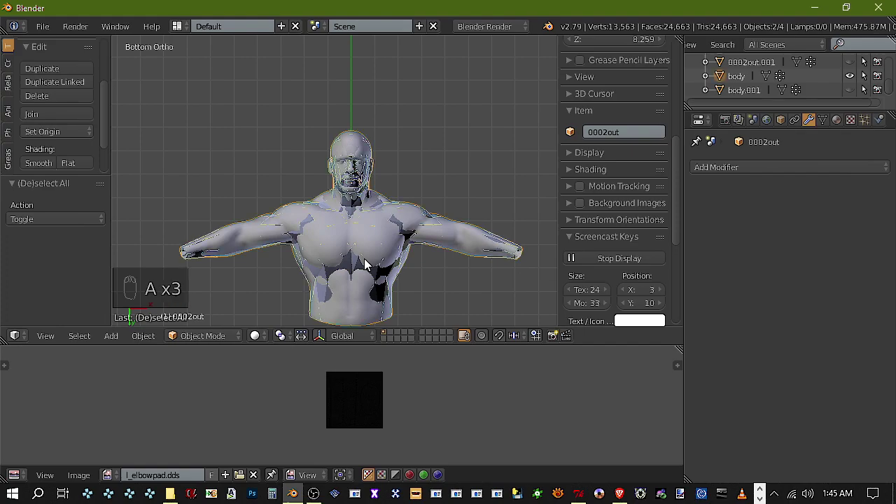
Reselect both meshes with 0002out active and bake the body's textures onto the shrinkwrapped 0002out
{"action": "left_click", "coordinate": [724, 119]}
{"action": "right_click", "coordinate": [368, 266]}
{"action": "right_click", "coordinate": [368, 266]}
{"action": "right_click", "coordinate": [368, 266]}
{"action": "right_click", "coordinate": [368, 266]}
{"action": "key", "text": "a"}
{"action": "key", "text": "a"}
{"action": "key", "text": "a"}
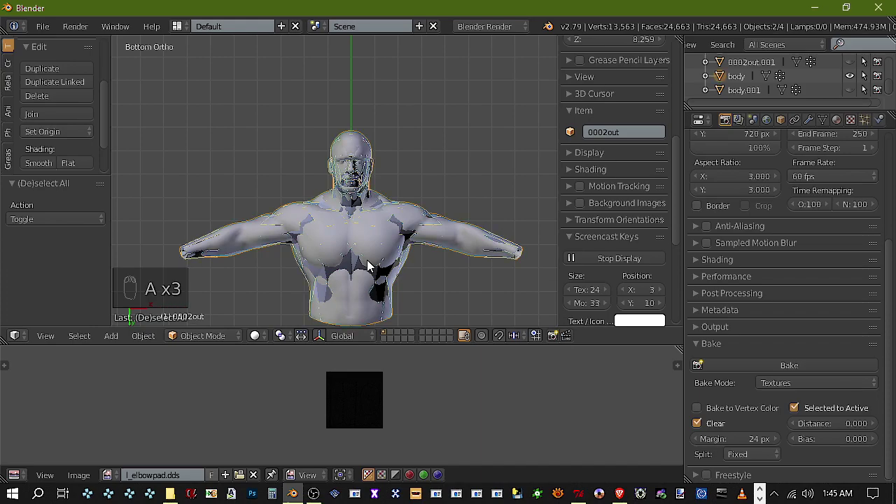
{"action": "left_click", "coordinate": [767, 363]}
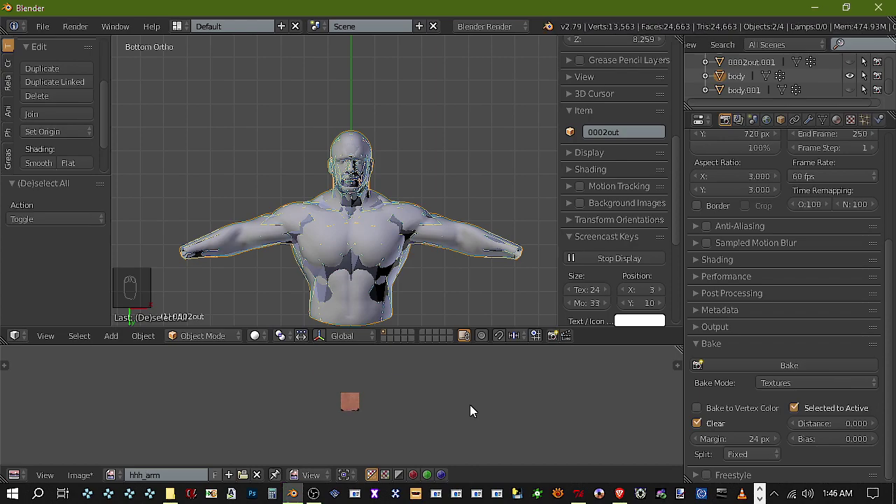
Make the detailed body the selected object
{"action": "scroll", "coordinate": [363, 308], "scroll_direction": "up", "scroll_amount": 3}
{"action": "right_click", "coordinate": [376, 296]}
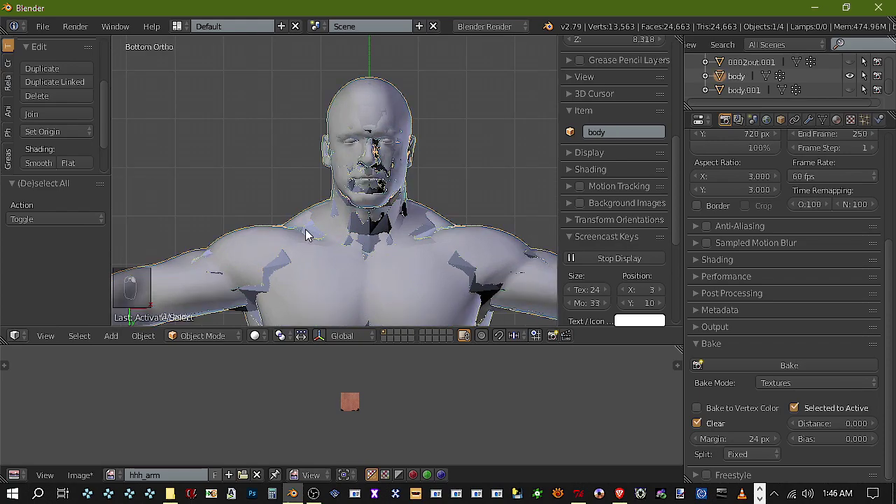
Apply flat shading to the body object and bake its textures onto 0002out as the active object
{"action": "left_click", "coordinate": [84, 166]}
{"action": "scroll", "coordinate": [349, 264], "scroll_direction": "down", "scroll_amount": 2}
{"action": "right_click", "coordinate": [362, 260]}
{"action": "key", "text": "a"}
{"action": "key", "text": "a"}
{"action": "key", "text": "a"}
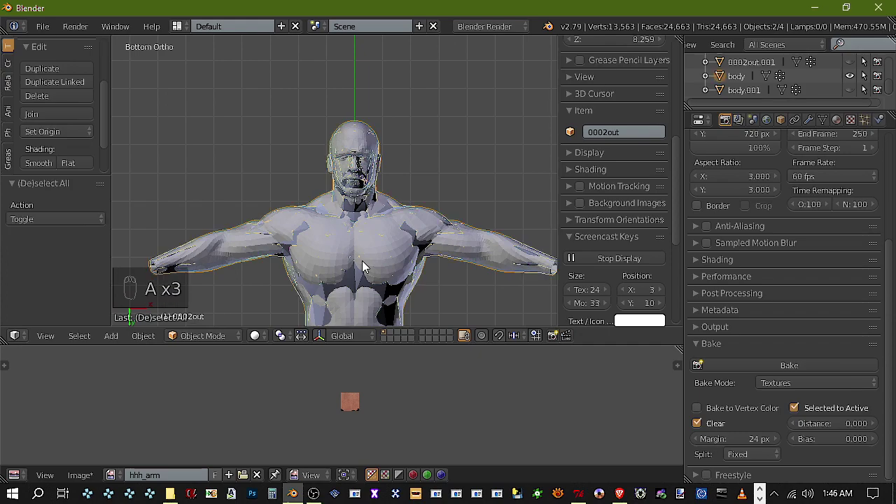
{"action": "left_click", "coordinate": [817, 363]}
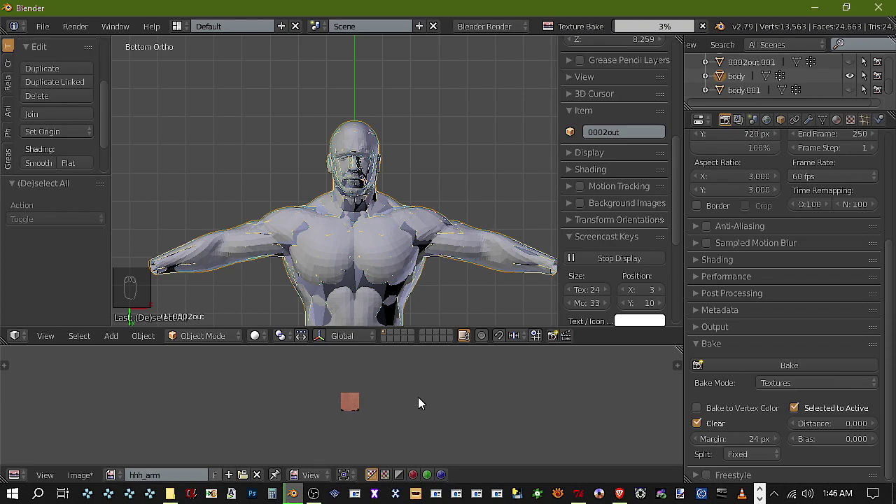
Hide the body object and set the viewport shading to Texture
{"action": "left_click", "coordinate": [850, 76]}
{"action": "left_click", "coordinate": [257, 336]}
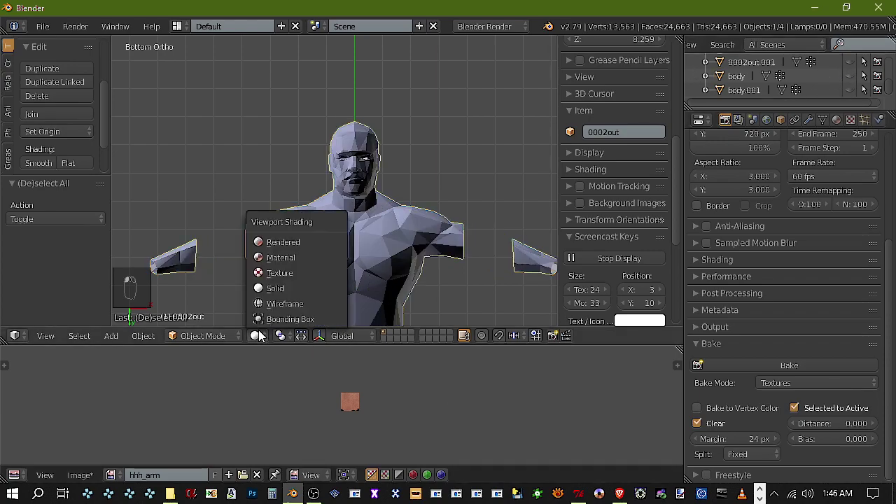
{"action": "left_click", "coordinate": [299, 273]}
Examine the baked textures on the face and torso of 0002out close up and from a distance
{"action": "scroll", "coordinate": [361, 241], "scroll_direction": "up", "scroll_amount": 5}
{"action": "scroll", "coordinate": [381, 217], "scroll_direction": "up", "scroll_amount": 2}
{"action": "middle_click_drag", "start_coordinate": [381, 204], "coordinate": [358, 250]}
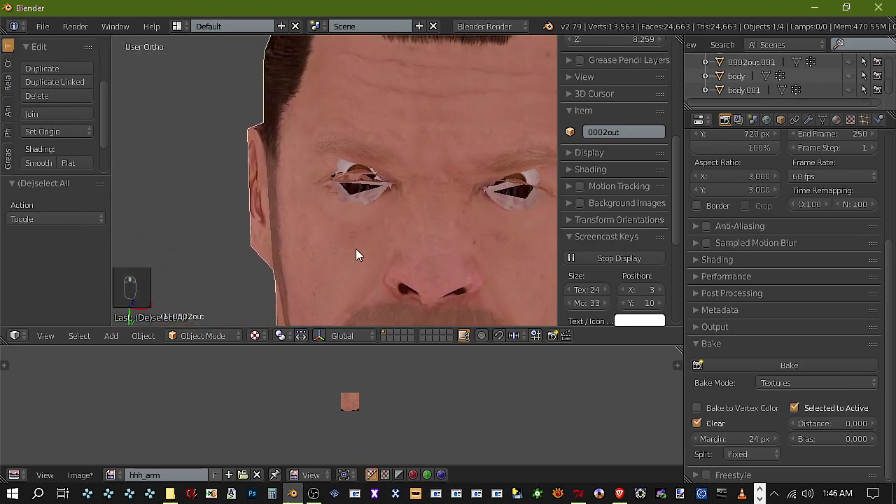
{"action": "scroll", "coordinate": [371, 210], "scroll_direction": "up", "scroll_amount": 3}
{"action": "scroll", "coordinate": [454, 236], "scroll_direction": "down", "scroll_amount": 5}
{"action": "middle_click_drag", "start_coordinate": [455, 236], "coordinate": [406, 226]}
{"action": "scroll", "coordinate": [434, 227], "scroll_direction": "down", "scroll_amount": 4}
{"action": "scroll", "coordinate": [406, 242], "scroll_direction": "down", "scroll_amount": 2}
{"action": "middle_click_drag", "start_coordinate": [406, 257], "coordinate": [366, 259]}
{"action": "scroll", "coordinate": [366, 259], "scroll_direction": "up", "scroll_amount": 1}
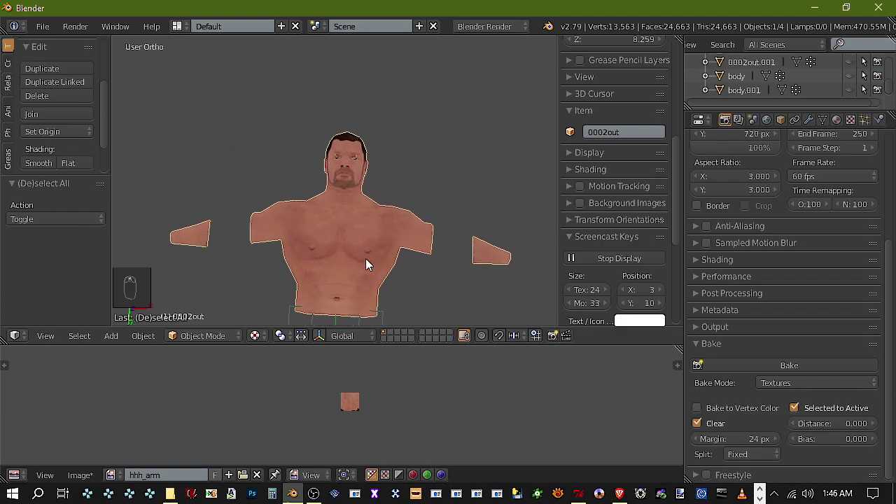
{"action": "scroll", "coordinate": [371, 224], "scroll_direction": "up", "scroll_amount": 3}
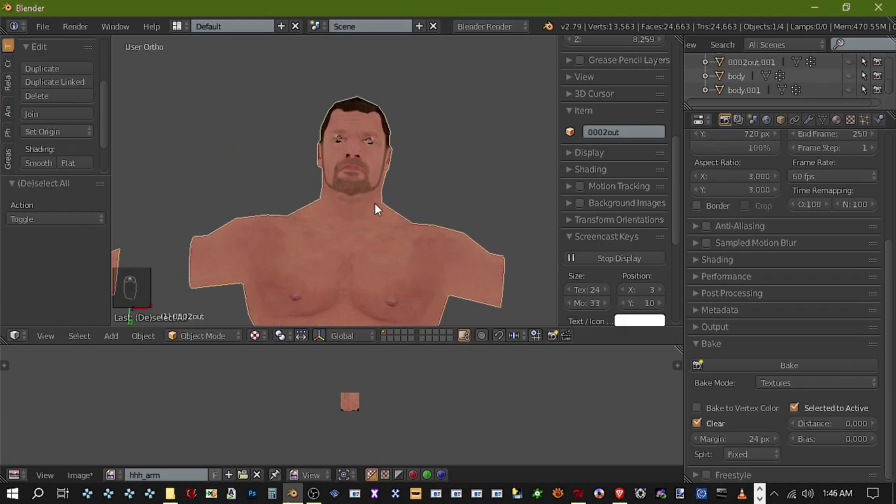
Enter Edit Mode on 0002out, select a neck face and save its baked texture as hhh_neck.png
{"action": "left_click", "coordinate": [209, 336]}
{"action": "left_click", "coordinate": [215, 299]}
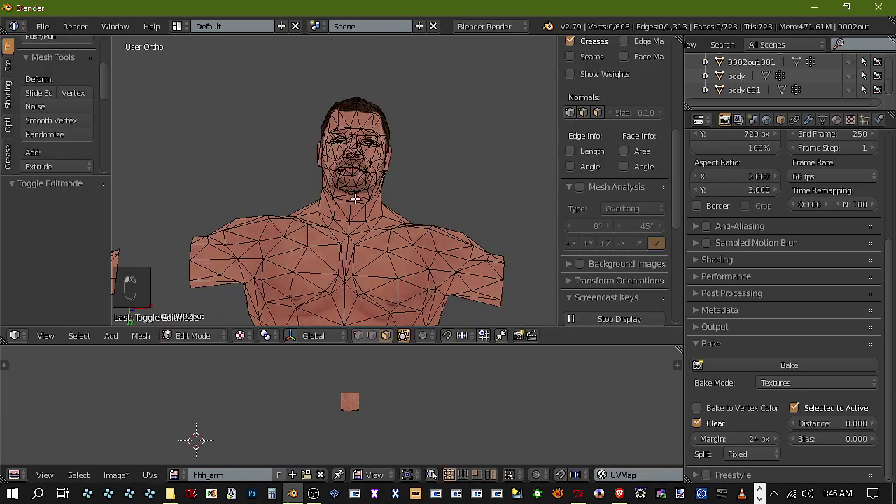
{"action": "left_click", "coordinate": [116, 476]}
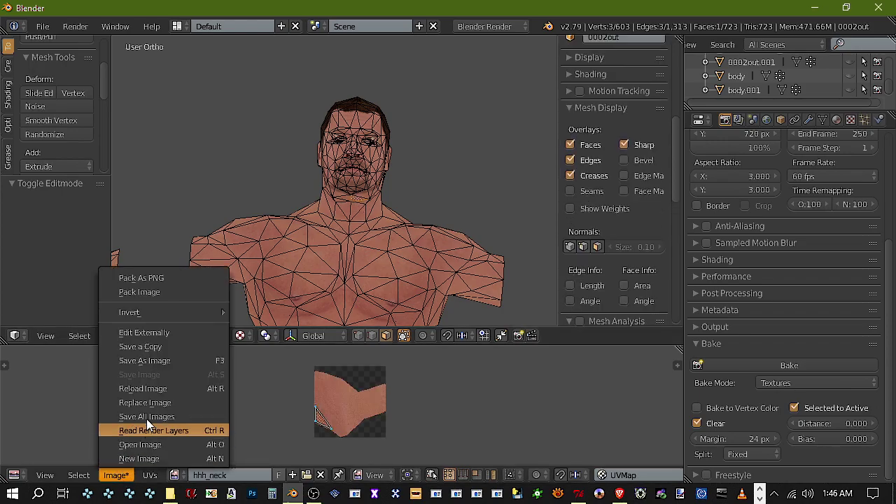
{"action": "left_click", "coordinate": [178, 358]}
{"action": "left_click", "coordinate": [855, 63]}
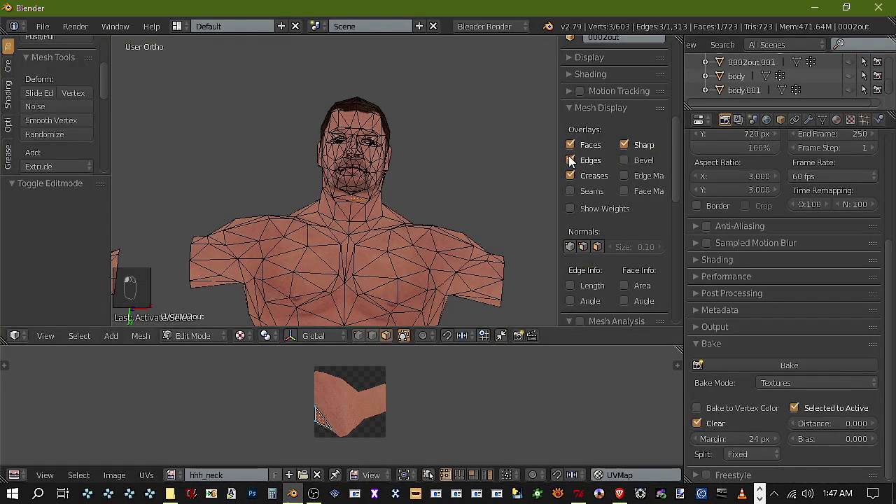
Select a cheek face on the head and save its baked texture image hhh_face
{"action": "right_click", "coordinate": [370, 155]}
{"action": "left_click", "coordinate": [117, 475]}
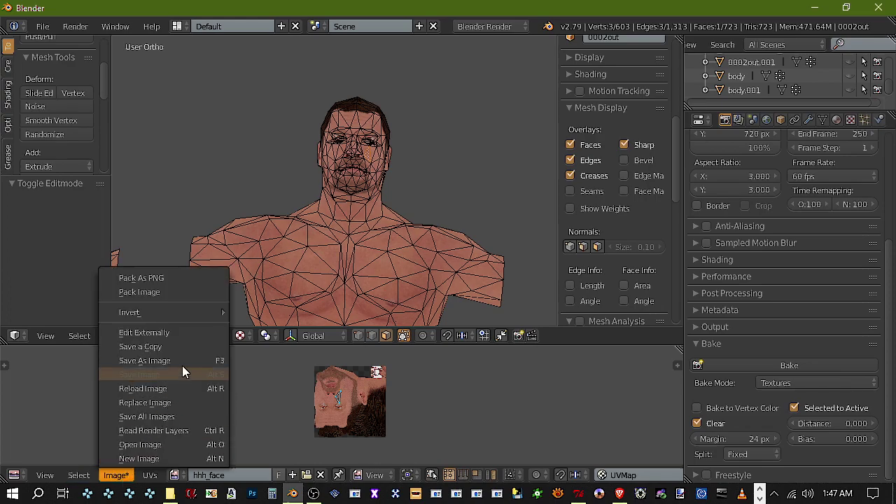
{"action": "left_click", "coordinate": [182, 371]}
{"action": "left_click", "coordinate": [856, 63]}
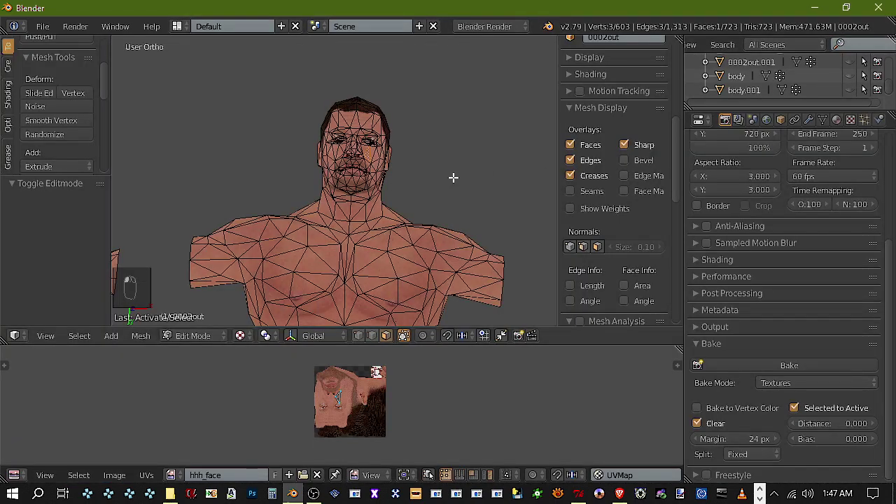
Save the baked hair texture as hhh_top.png in the psp folder
{"action": "left_click", "coordinate": [116, 476]}
{"action": "left_click", "coordinate": [194, 360]}
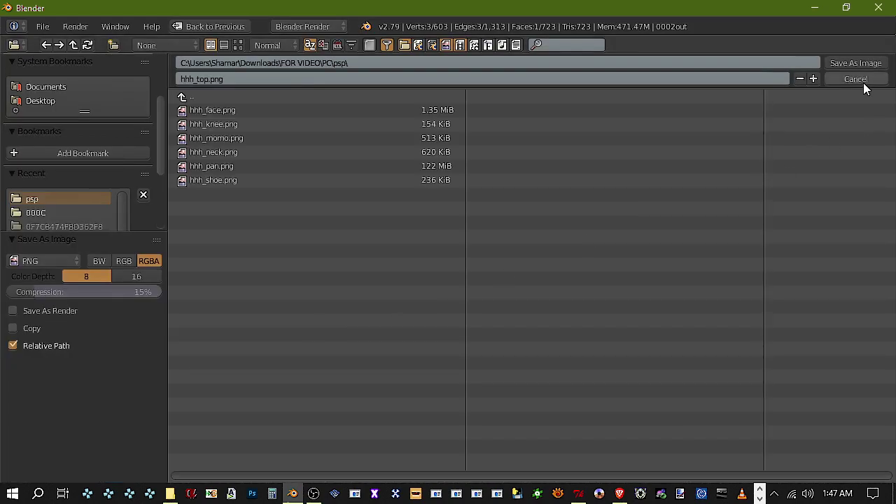
{"action": "left_click", "coordinate": [859, 65]}
Select a face on the upper arm and save its baked texture as hhh_arm.png in the psp folder
{"action": "right_click", "coordinate": [444, 265]}
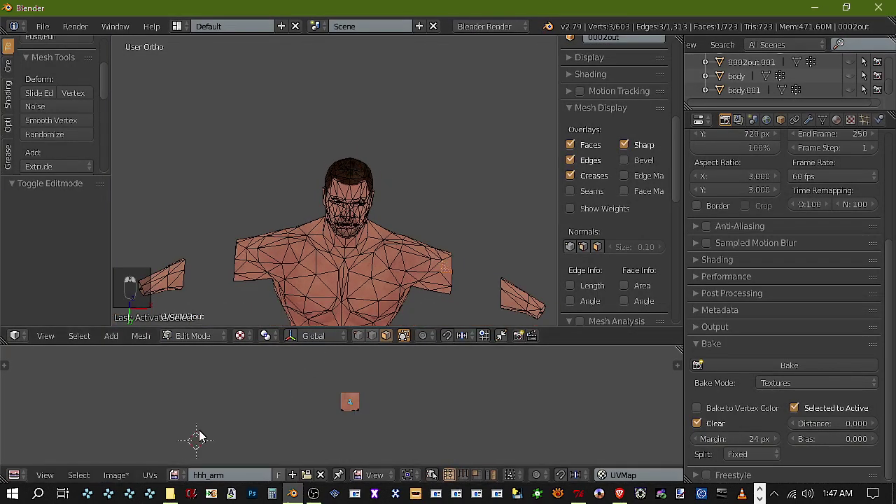
{"action": "left_click", "coordinate": [116, 476]}
{"action": "left_click", "coordinate": [171, 361]}
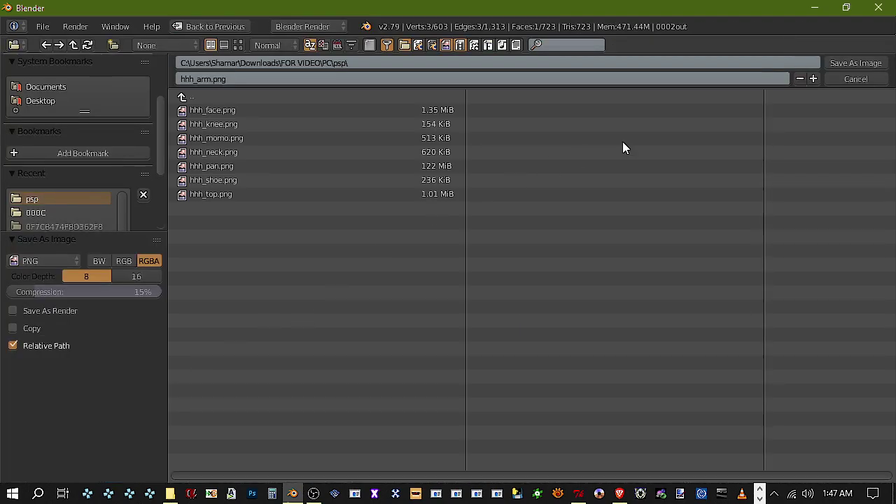
{"action": "left_click", "coordinate": [854, 63]}
Select a chest face and save its baked texture as hhh_body.png in the psp folder
{"action": "middle_click_drag", "start_coordinate": [279, 219], "coordinate": [388, 150]}
{"action": "right_click", "coordinate": [368, 254]}
{"action": "left_click", "coordinate": [115, 476]}
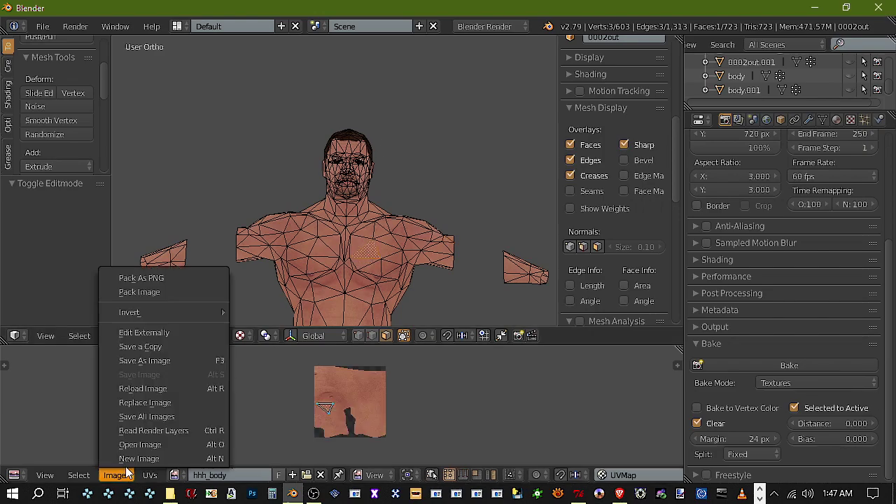
{"action": "left_click", "coordinate": [165, 362]}
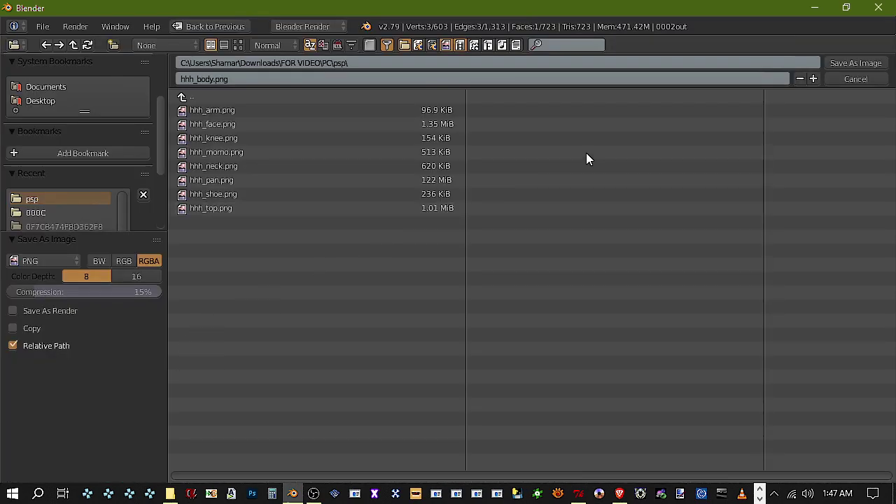
{"action": "left_click", "coordinate": [850, 63]}
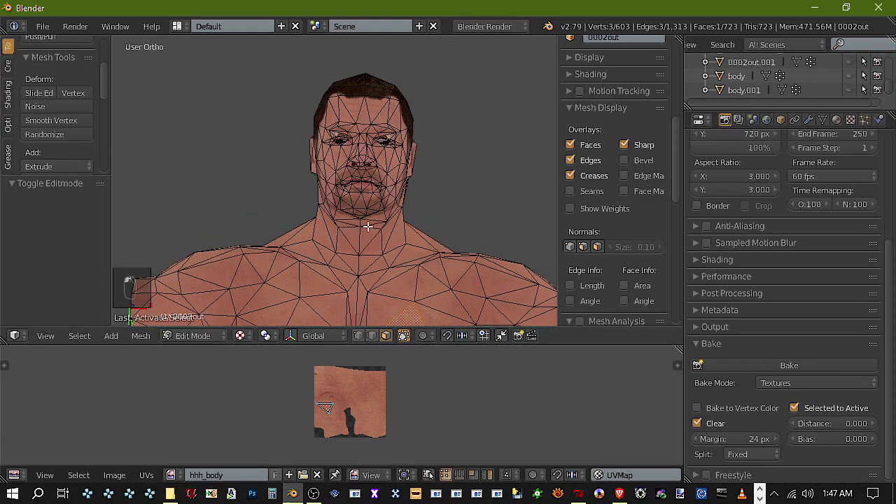
Select a forearm face and save its baked texture as hhh_tape.png in the psp folder
{"action": "right_click", "coordinate": [376, 227]}
{"action": "scroll", "coordinate": [397, 212], "scroll_direction": "down", "scroll_amount": 4}
{"action": "right_click", "coordinate": [474, 245]}
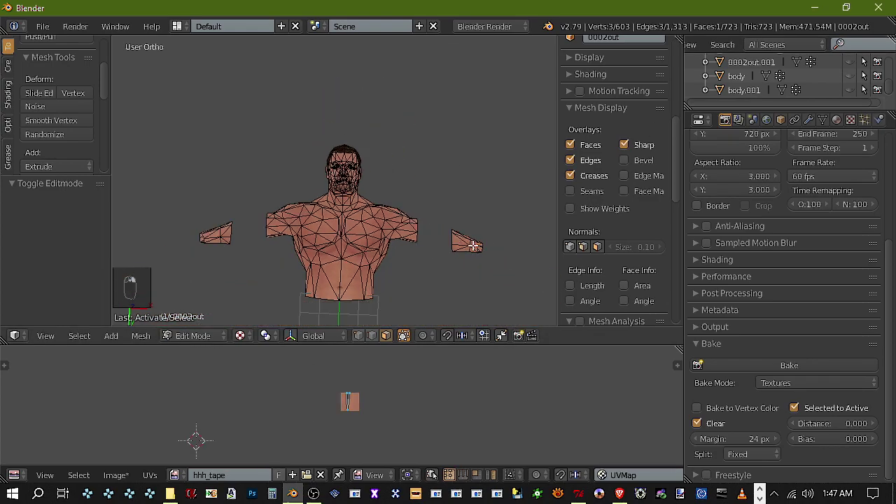
{"action": "left_click", "coordinate": [128, 475]}
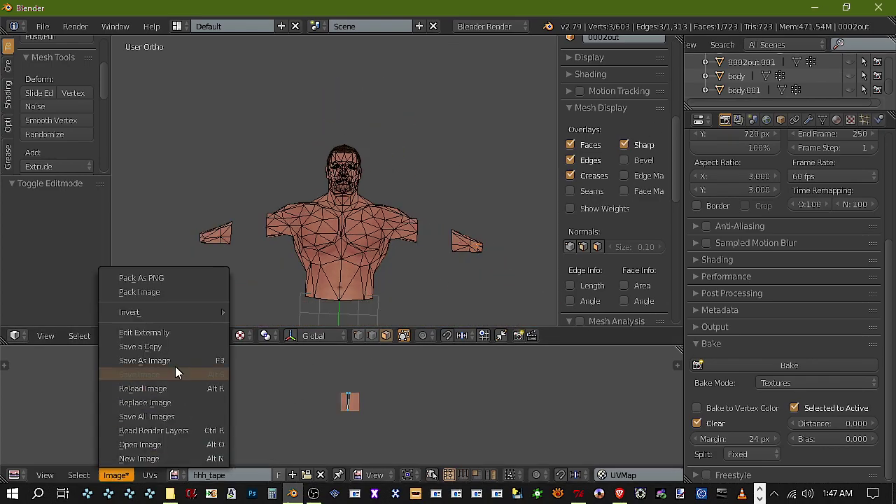
{"action": "left_click", "coordinate": [183, 362]}
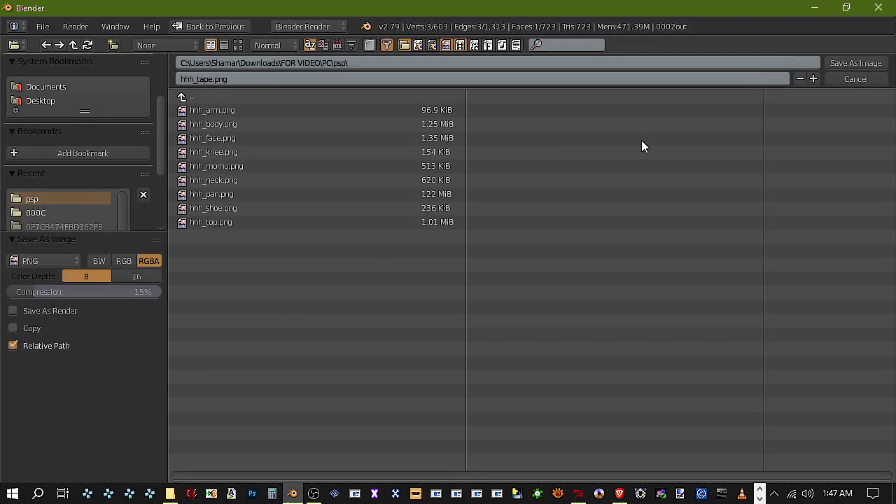
{"action": "left_click", "coordinate": [876, 61]}
Check the face texture's saved state, then switch to File Explorer and view the psp folder as large thumbnails
{"action": "scroll", "coordinate": [400, 191], "scroll_direction": "up", "scroll_amount": 5}
{"action": "right_click", "coordinate": [413, 149]}
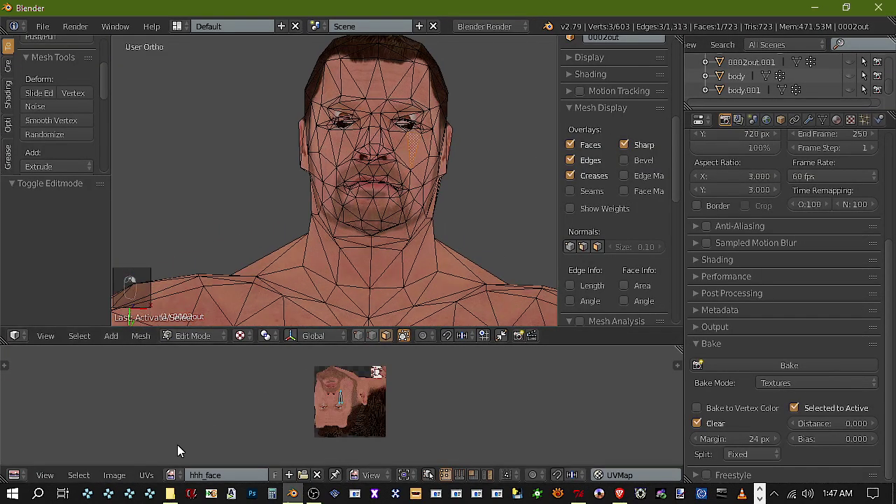
{"action": "left_click", "coordinate": [170, 493]}
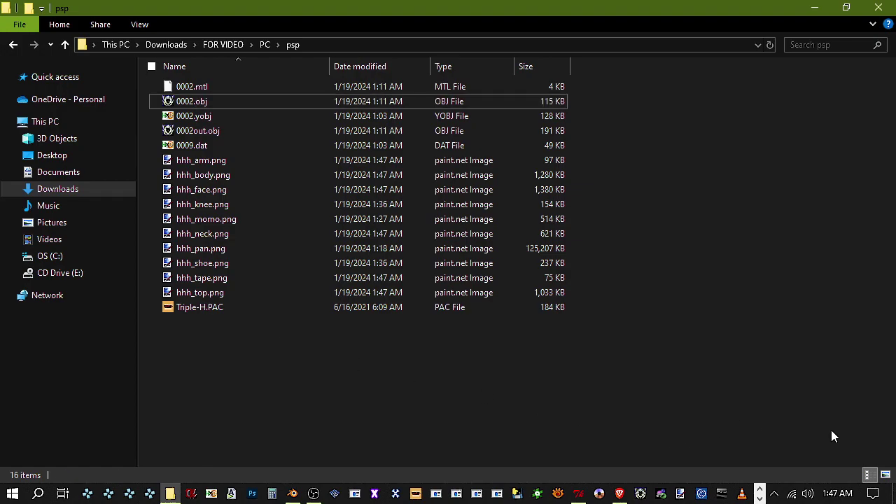
{"action": "left_click", "coordinate": [886, 474]}
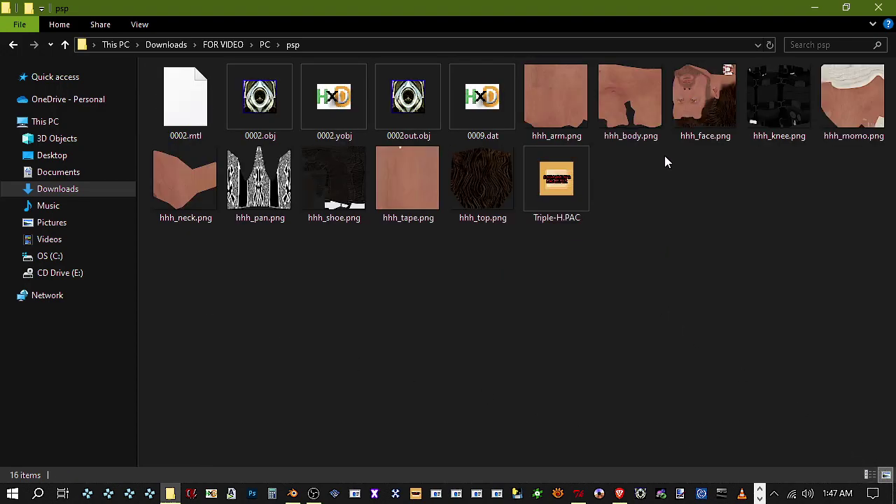
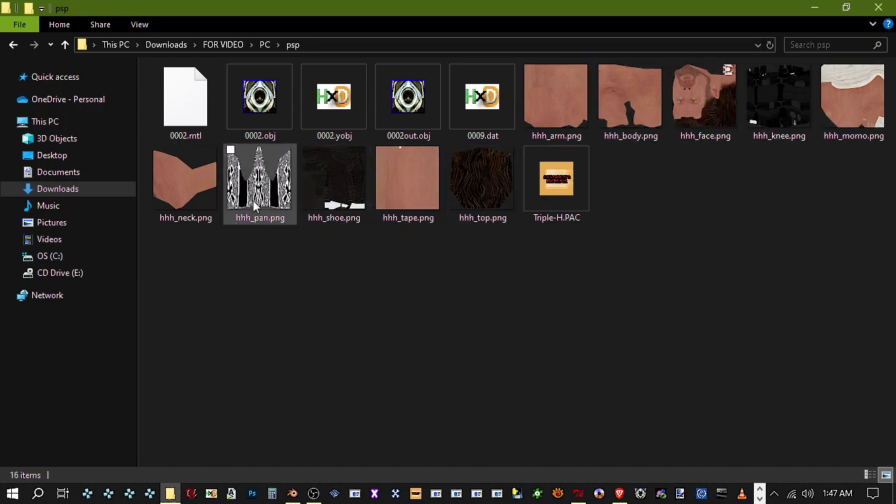
Switch back to Blender and return 0002out to Object Mode
{"action": "left_click", "coordinate": [292, 494]}
{"action": "scroll", "coordinate": [336, 210], "scroll_direction": "down", "scroll_amount": 5}
{"action": "left_click", "coordinate": [200, 336]}
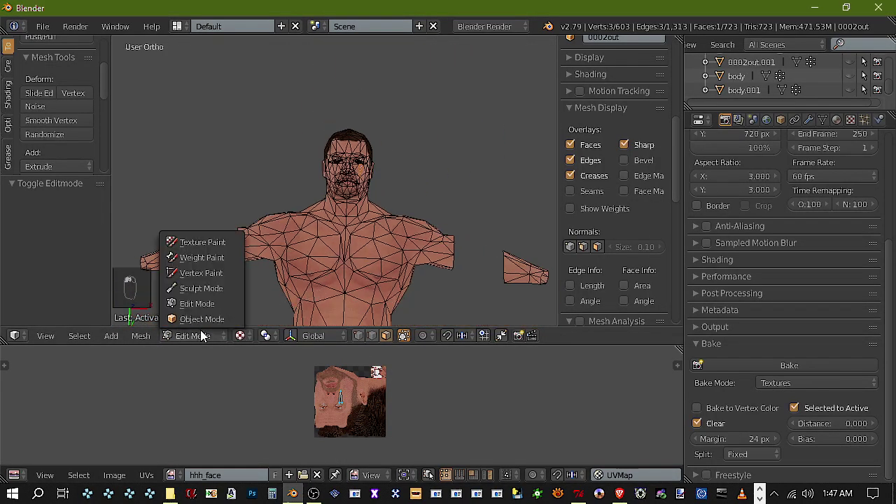
{"action": "left_click", "coordinate": [218, 322]}
Hide 0002out and make 0002out.001 and body.001 visible
{"action": "scroll", "coordinate": [837, 84], "scroll_direction": "up", "scroll_amount": 3}
{"action": "left_click", "coordinate": [848, 81]}
{"action": "scroll", "coordinate": [843, 84], "scroll_direction": "down", "scroll_amount": 1}
{"action": "left_click", "coordinate": [849, 84]}
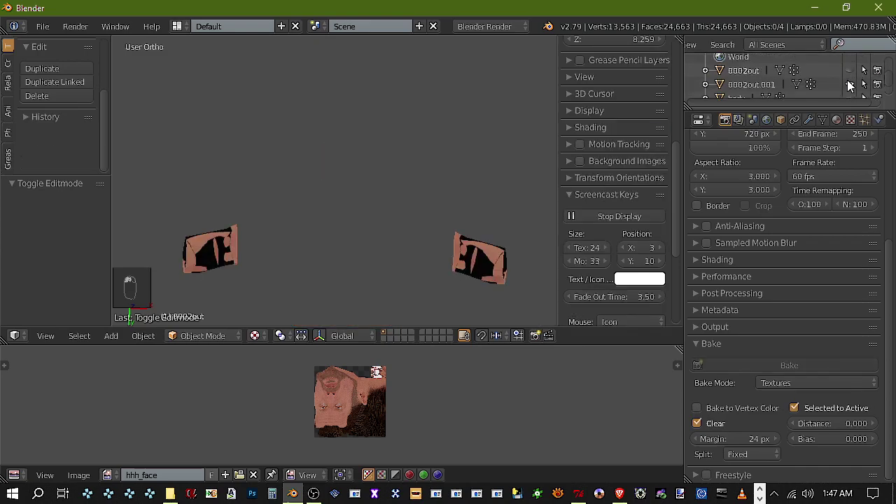
{"action": "scroll", "coordinate": [849, 85], "scroll_direction": "down", "scroll_amount": 2}
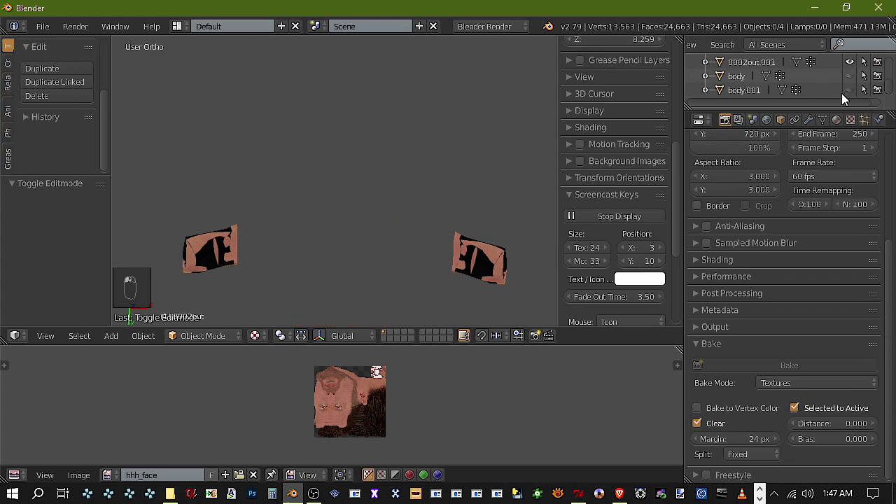
{"action": "left_click", "coordinate": [850, 90]}
Switch the viewport to solid shading and apply flat shading to body.001
{"action": "key", "text": "z"}
{"action": "key", "text": "z"}
{"action": "right_click", "coordinate": [216, 258]}
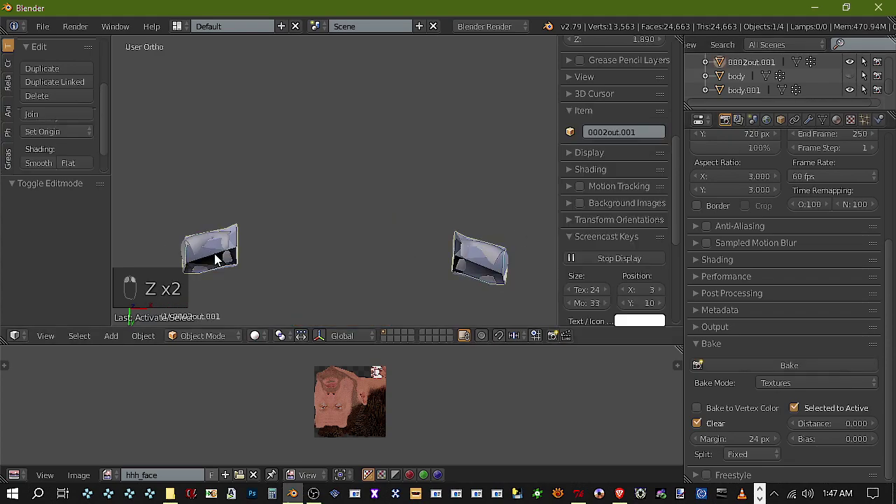
{"action": "right_click", "coordinate": [216, 255]}
{"action": "right_click", "coordinate": [208, 245]}
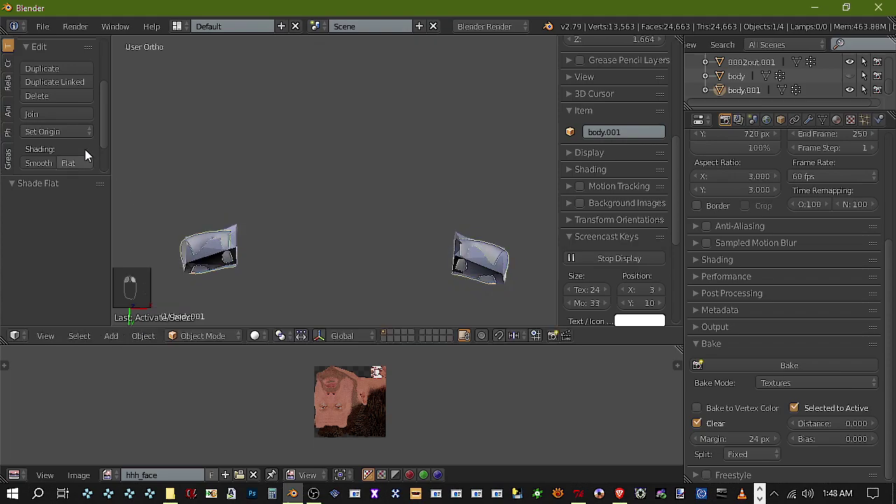
Add a Shrinkwrap modifier targeting body.001 to 0002out.001 and apply it
{"action": "right_click", "coordinate": [222, 260]}
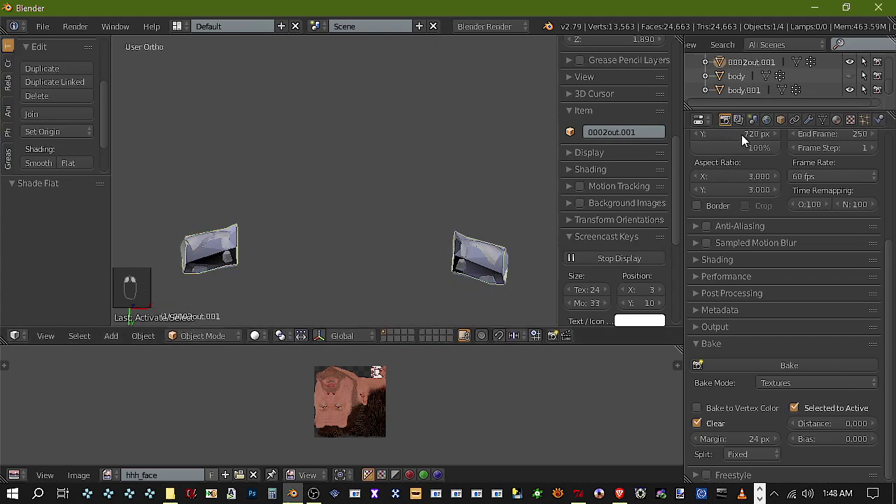
{"action": "left_click", "coordinate": [810, 120]}
{"action": "left_click", "coordinate": [735, 166]}
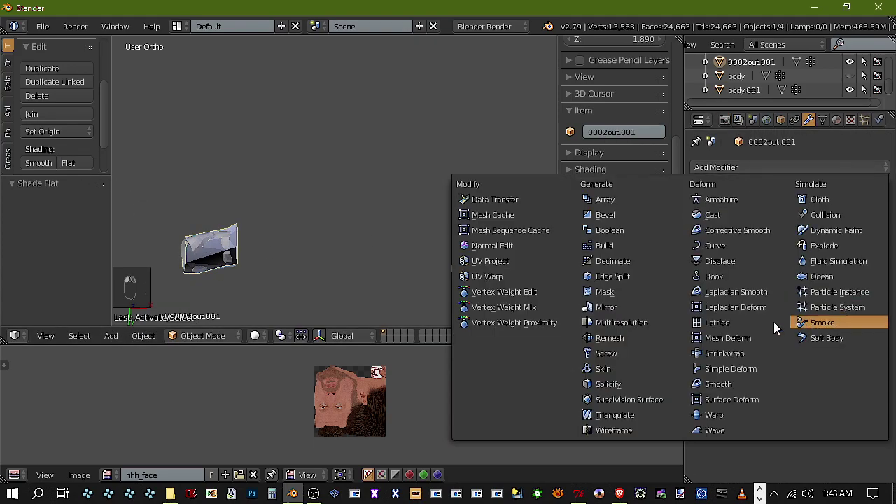
{"action": "left_click", "coordinate": [734, 350]}
{"action": "left_click", "coordinate": [738, 248]}
{"action": "left_click", "coordinate": [725, 290]}
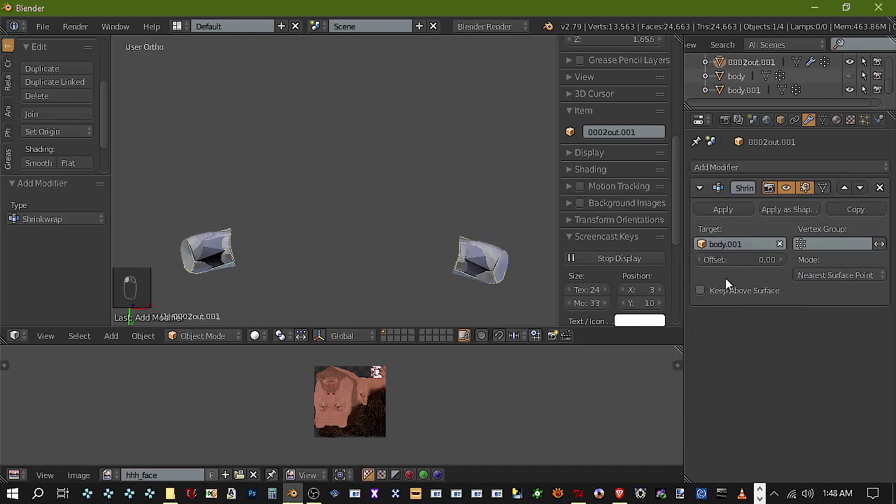
{"action": "left_click", "coordinate": [726, 209]}
Select all visible objects with 0002out.001 active, bake the textures from body.001 and inspect the hhh_hiji image
{"action": "right_click", "coordinate": [481, 273]}
{"action": "right_click", "coordinate": [481, 273]}
{"action": "key", "text": "a"}
{"action": "key", "text": "a"}
{"action": "key", "text": "a"}
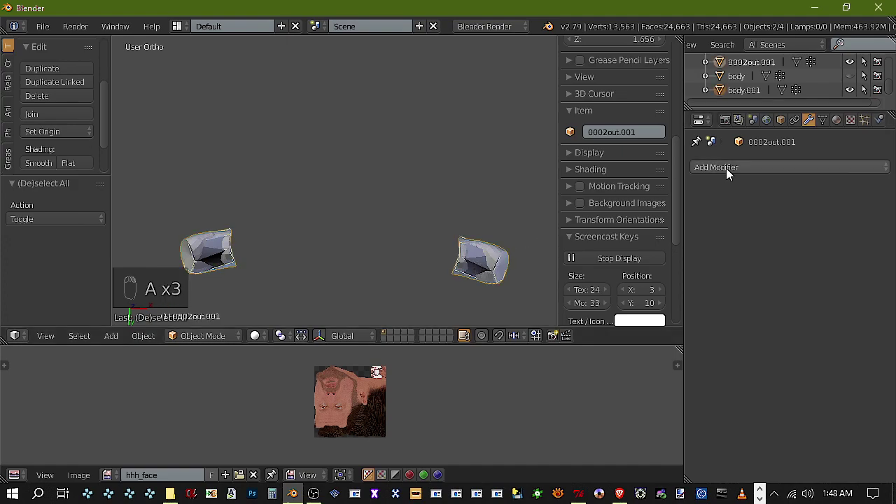
{"action": "left_click", "coordinate": [725, 120]}
{"action": "left_click", "coordinate": [780, 362]}
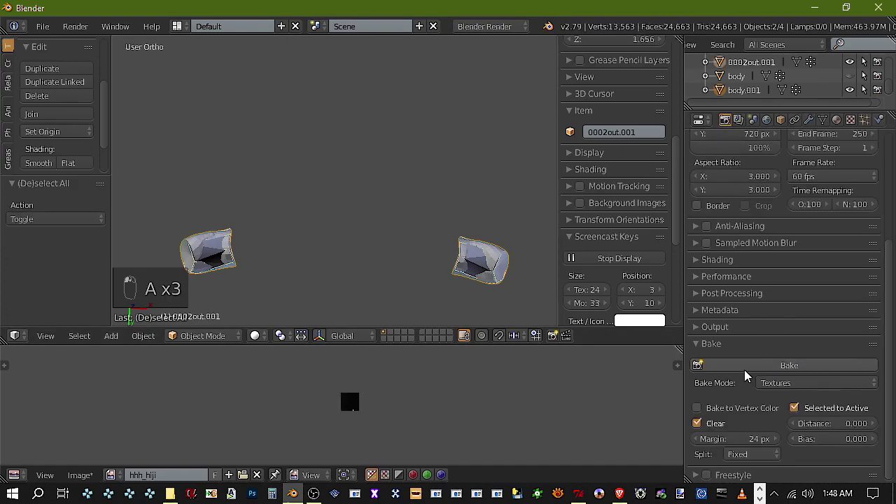
{"action": "scroll", "coordinate": [386, 414], "scroll_direction": "up", "scroll_amount": 4}
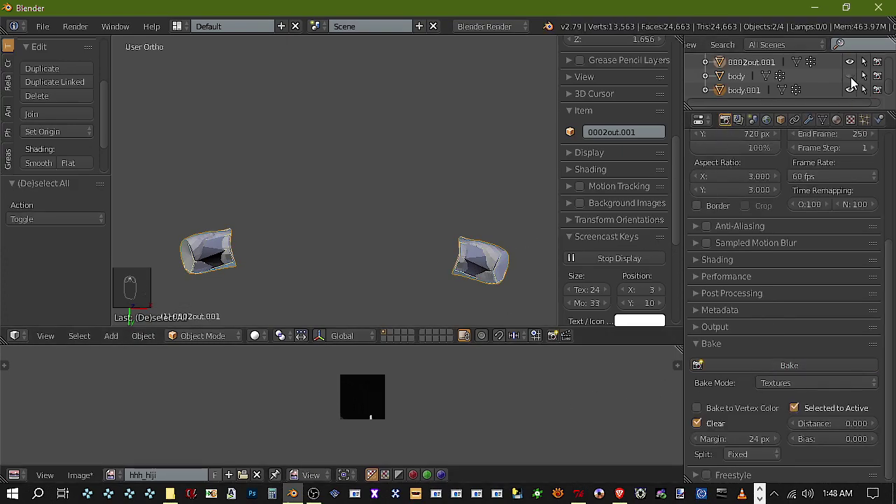
Hide body.001, switch the viewport to textured shading and put 0002out.001 into Edit Mode
{"action": "left_click", "coordinate": [849, 90]}
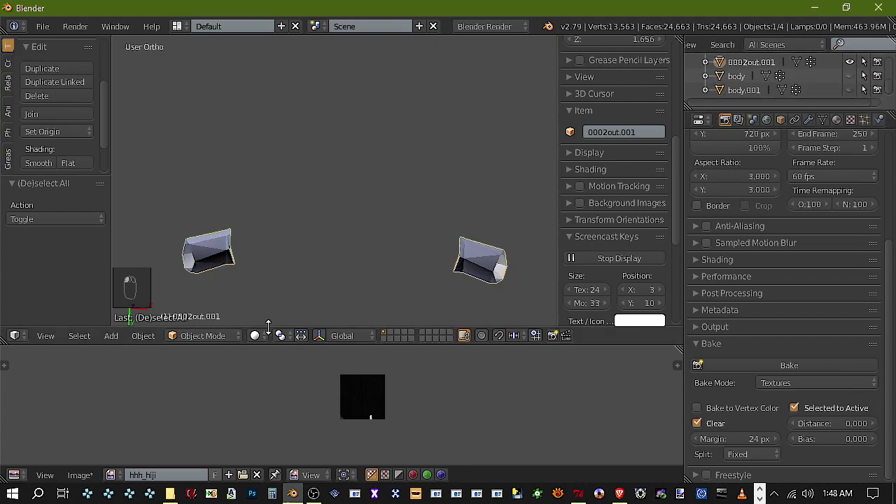
{"action": "left_click", "coordinate": [254, 340]}
{"action": "left_click", "coordinate": [293, 273]}
{"action": "left_click", "coordinate": [199, 336]}
{"action": "left_click", "coordinate": [219, 304]}
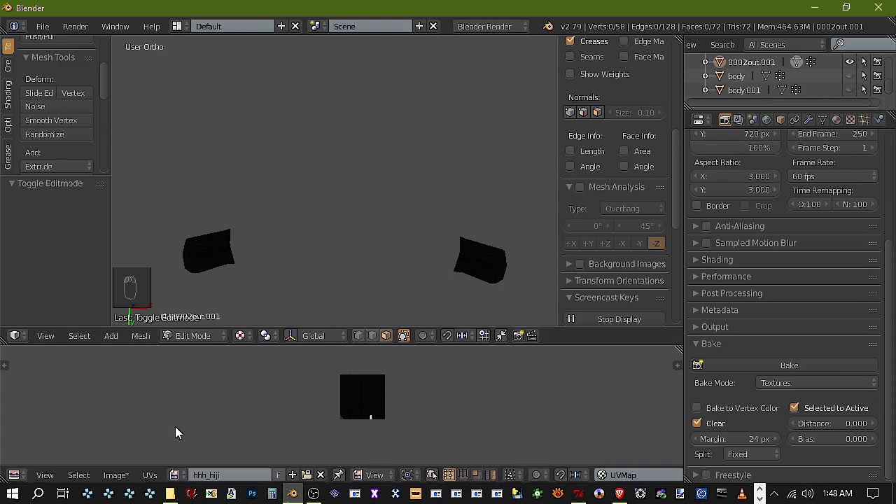
Save the baked hhh_hiji image as hhh_hiji.png in the psp folder
{"action": "left_click", "coordinate": [122, 476]}
{"action": "left_click", "coordinate": [162, 365]}
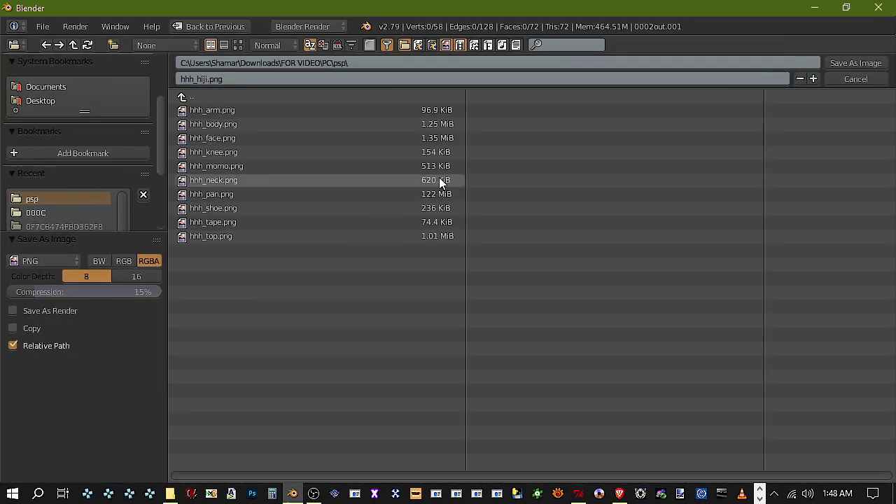
{"action": "left_click", "coordinate": [854, 62]}
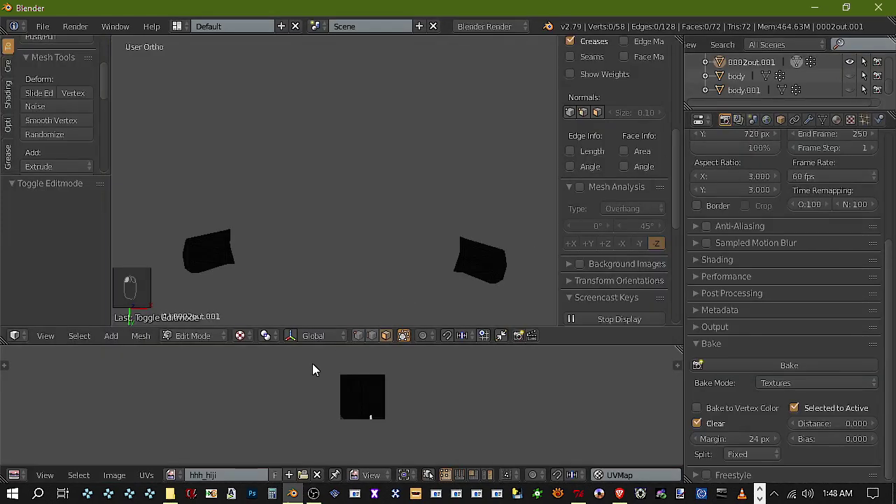
Open 0002.obj from the psp folder in Noesis, adjust its orientation and shading, and view the textured model from the front
{"action": "left_click", "coordinate": [170, 493]}
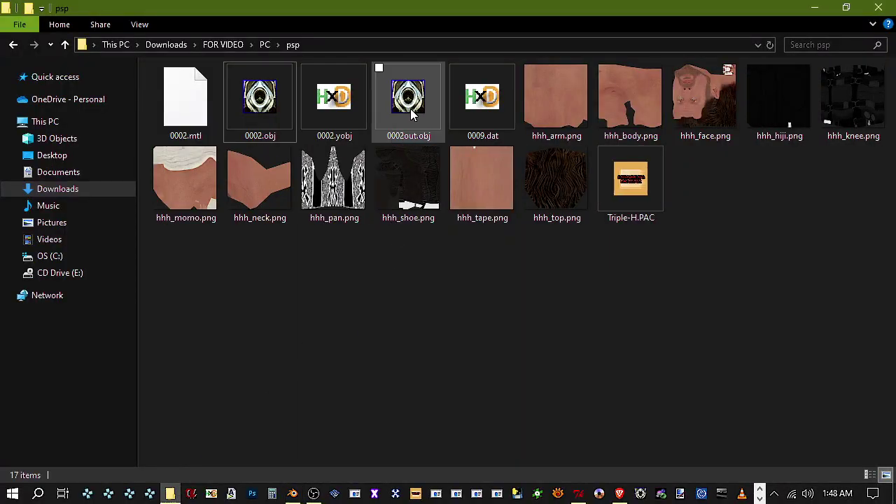
{"action": "double_click", "coordinate": [271, 122]}
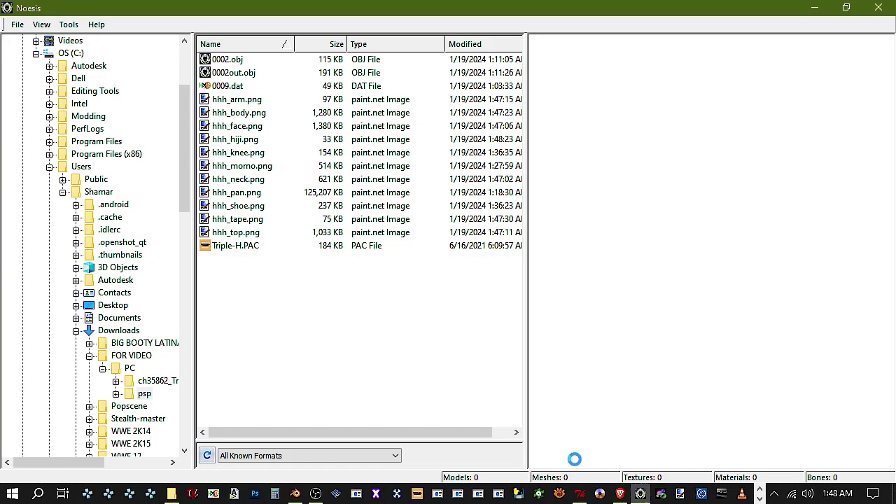
{"action": "key", "text": "F3"}
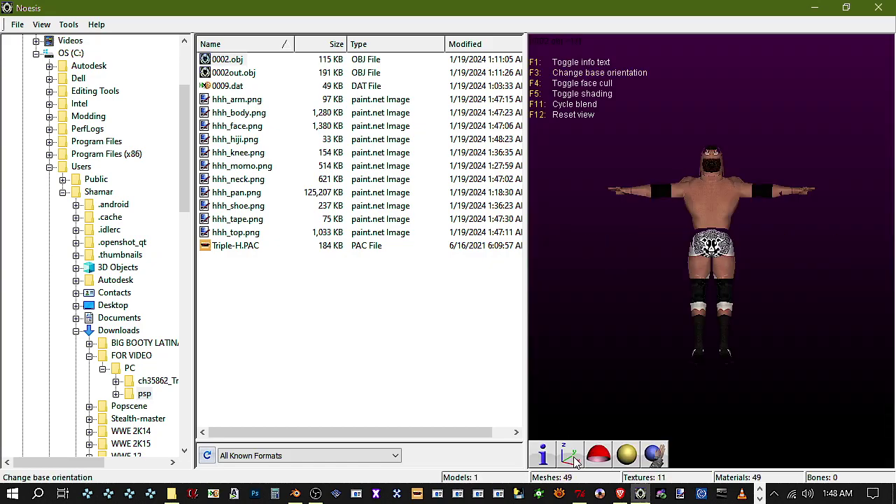
{"action": "left_click", "coordinate": [621, 456]}
{"action": "left_click_drag", "start_coordinate": [666, 344], "coordinate": [666, 358]}
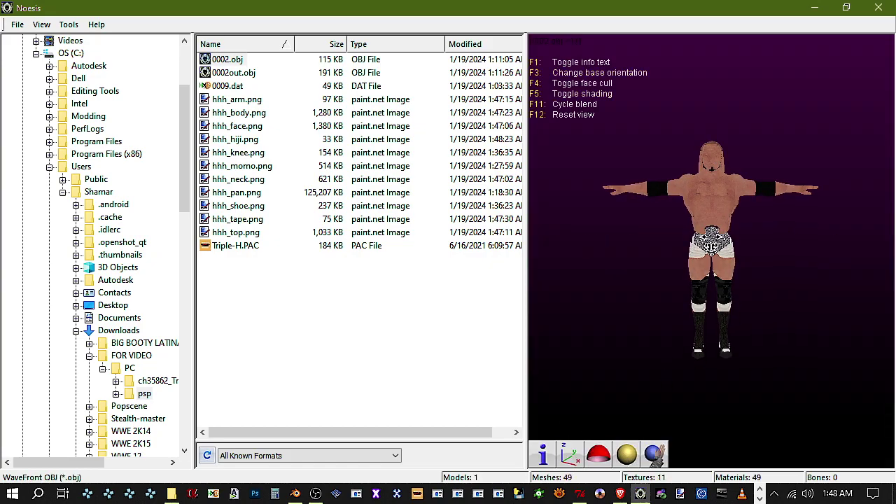
Preview 0002out.obj with adjusted orientation, face culling and shading, and close Noesis
{"action": "left_click", "coordinate": [244, 72]}
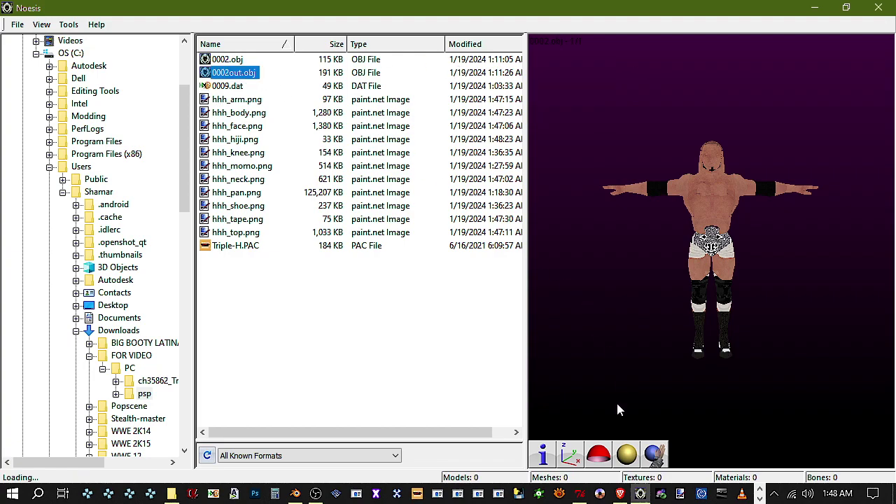
{"action": "left_click", "coordinate": [571, 453]}
{"action": "left_click", "coordinate": [594, 456]}
{"action": "left_click", "coordinate": [627, 454]}
{"action": "mouse_move", "coordinate": [673, 336]}
{"action": "left_mouse_down"}
{"action": "mouse_move", "coordinate": [693, 322]}
{"action": "mouse_move", "coordinate": [686, 319]}
{"action": "left_mouse_up"}
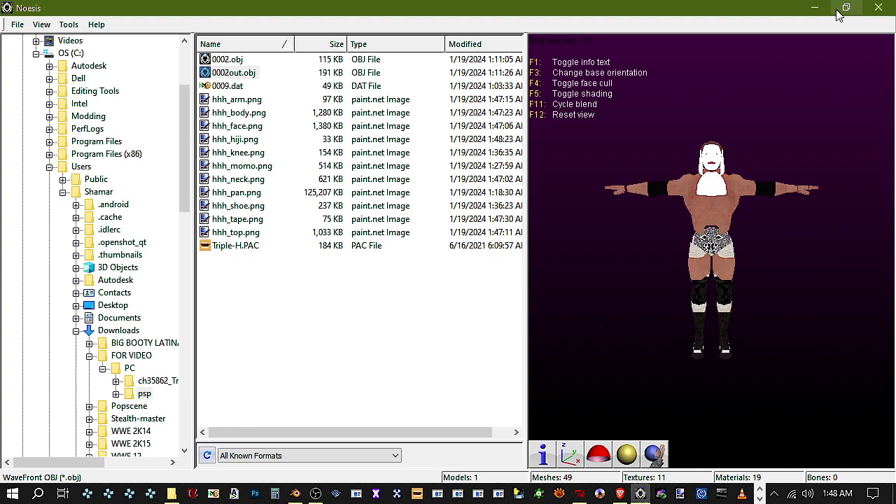
{"action": "left_click", "coordinate": [231, 62]}
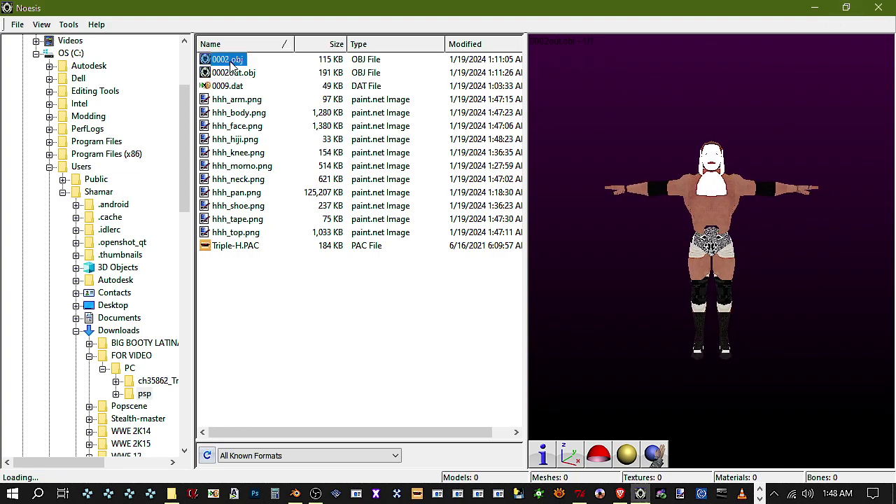
{"action": "left_click", "coordinate": [883, 8]}
{"action": "left_click", "coordinate": [578, 249]}
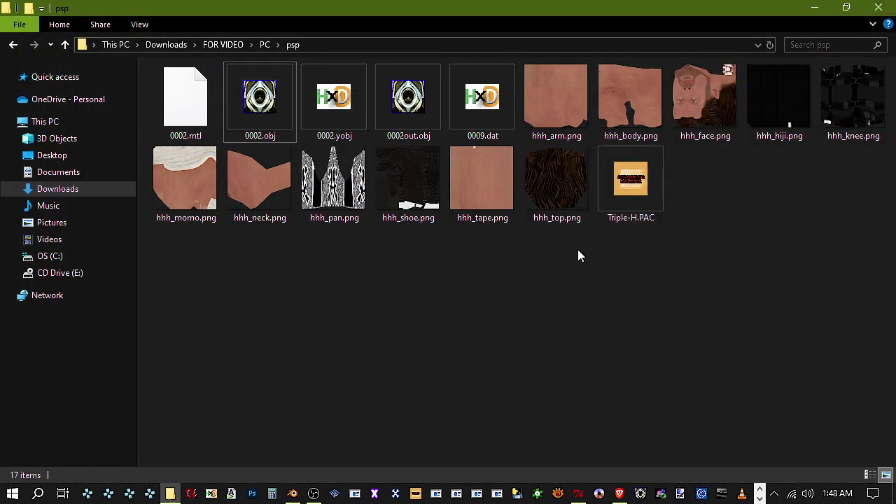
Open hhh_arm.png in paint.net, flip the image vertically and save it with 8-bit depth
{"action": "left_click", "coordinate": [565, 103]}
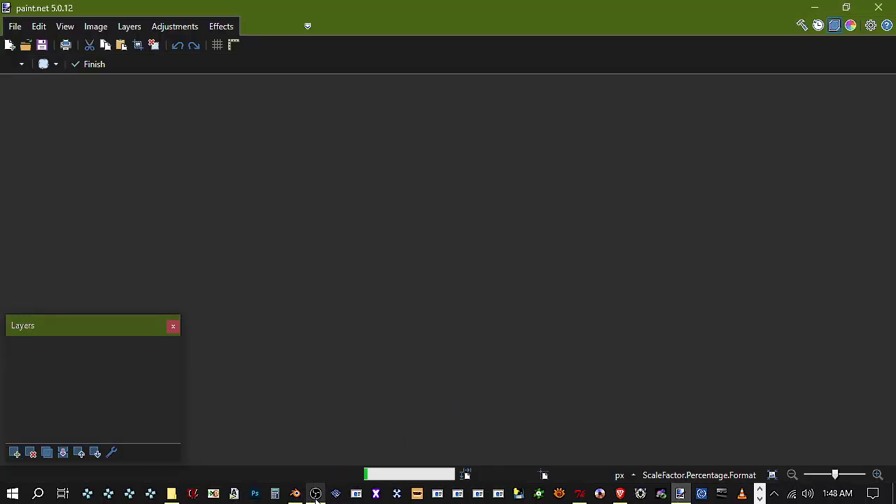
{"action": "left_click", "coordinate": [316, 495]}
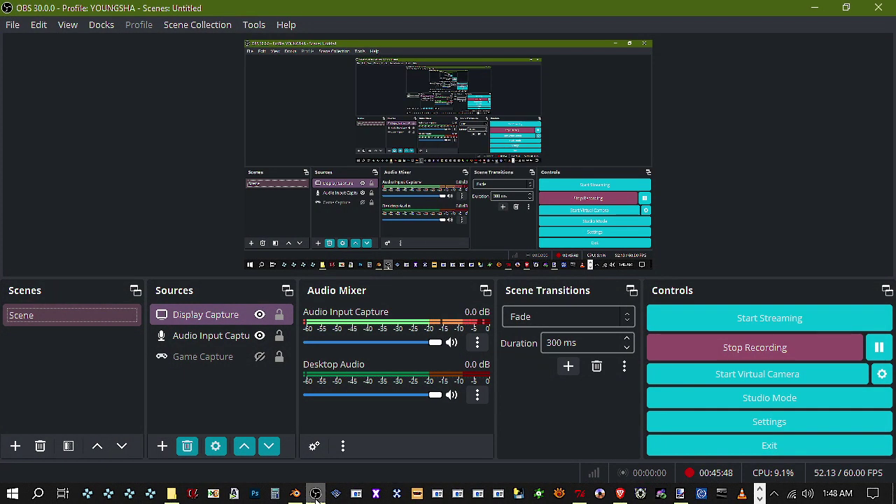
{"action": "left_click", "coordinate": [316, 494]}
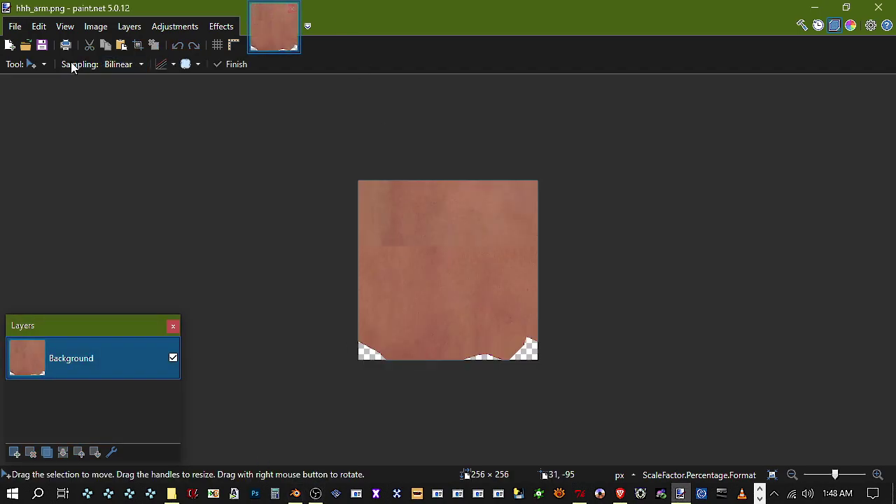
{"action": "left_click", "coordinate": [98, 26]}
{"action": "left_click", "coordinate": [140, 116]}
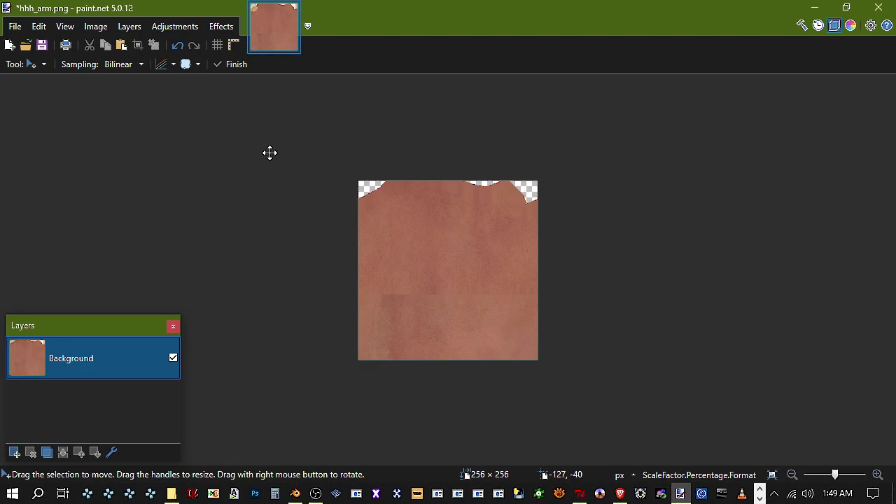
{"action": "key", "text": "ctrl+s"}
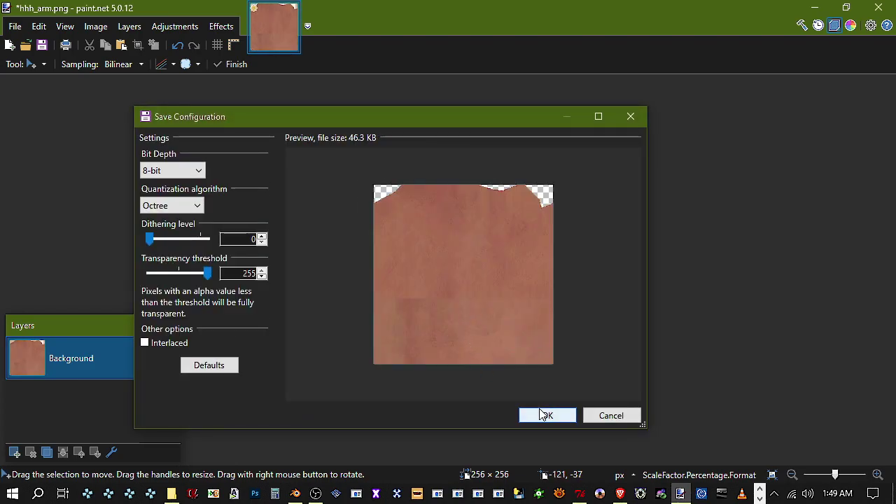
{"action": "left_click", "coordinate": [546, 415]}
{"action": "key", "text": "alt+F4"}
Open hhh_body.png in paint.net, flip it vertically and save it
{"action": "double_click", "coordinate": [634, 103]}
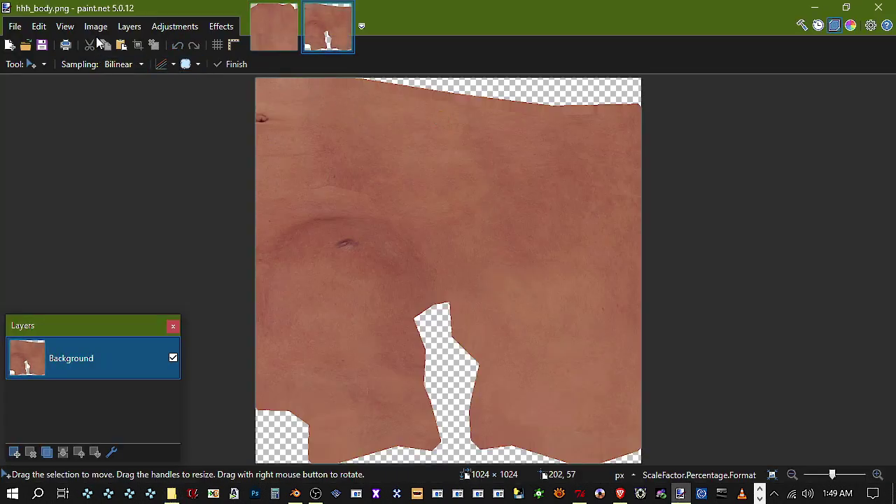
{"action": "left_click", "coordinate": [96, 26]}
{"action": "left_click", "coordinate": [146, 118]}
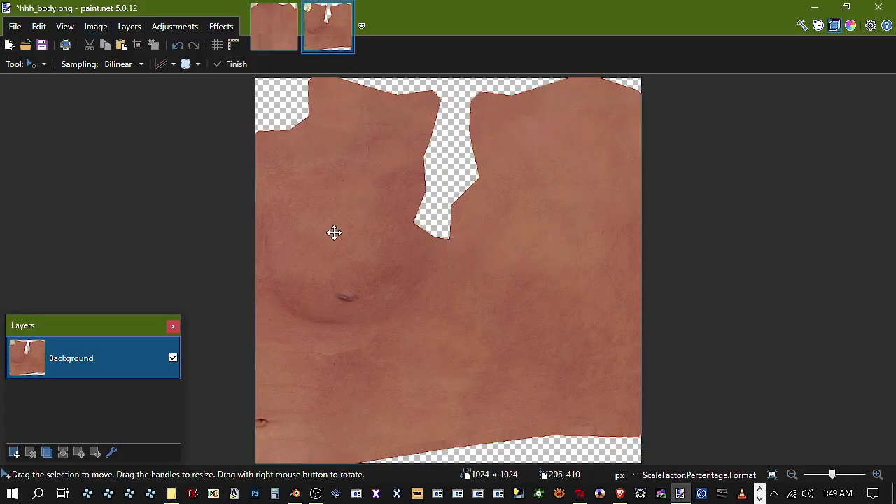
{"action": "key", "text": "ctrl+s"}
{"action": "left_click", "coordinate": [548, 416]}
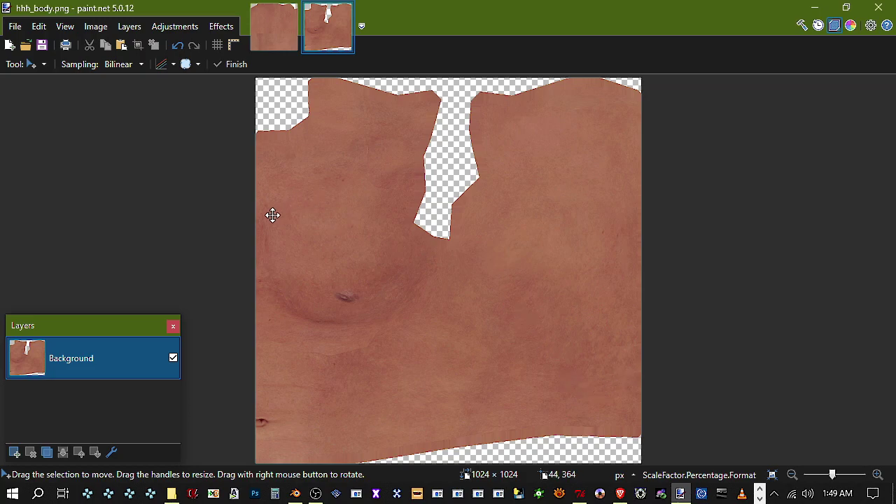
Retouch the lower torso skin of hhh_body.png with the Clone Stamp at brush size 300 and 0% hardness
{"action": "left_click", "coordinate": [38, 64]}
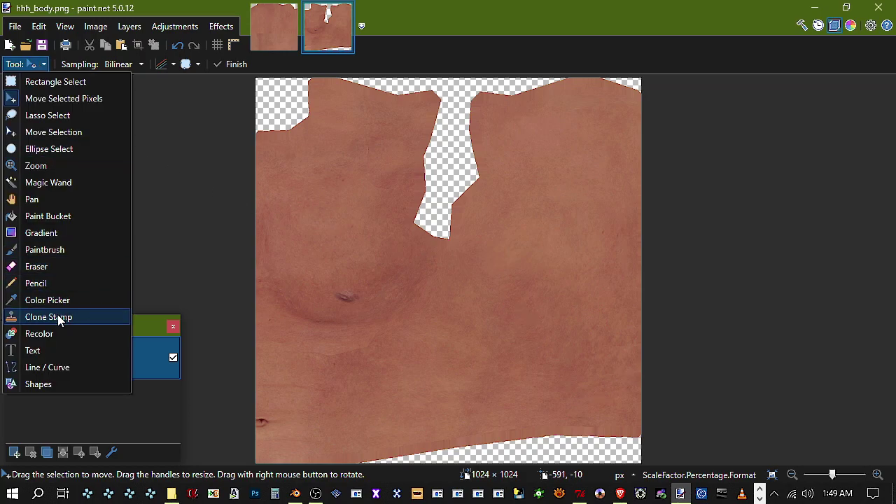
{"action": "key", "text": "Return"}
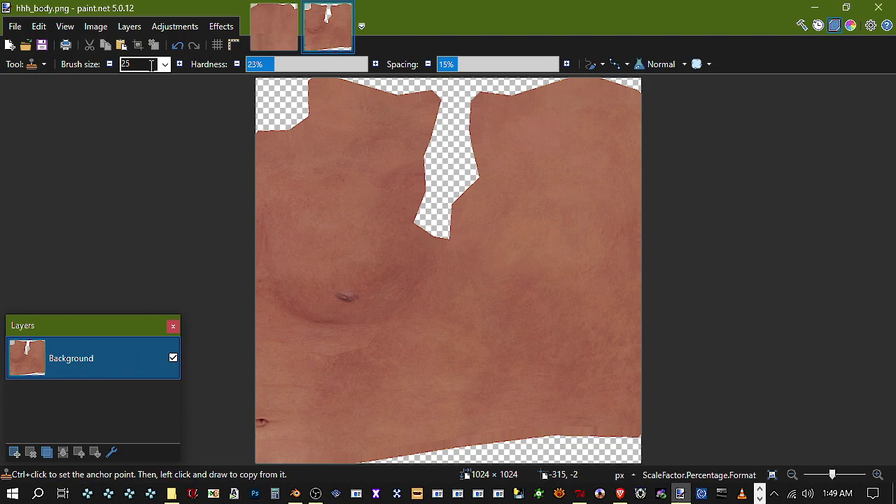
{"action": "left_click", "coordinate": [551, 287], "text": "ctrl"}
{"action": "mouse_move", "coordinate": [589, 365]}
{"action": "left_mouse_down"}
{"action": "mouse_move", "coordinate": [576, 372]}
{"action": "mouse_move", "coordinate": [614, 346]}
{"action": "mouse_move", "coordinate": [525, 380]}
{"action": "mouse_move", "coordinate": [517, 351]}
{"action": "left_mouse_up"}
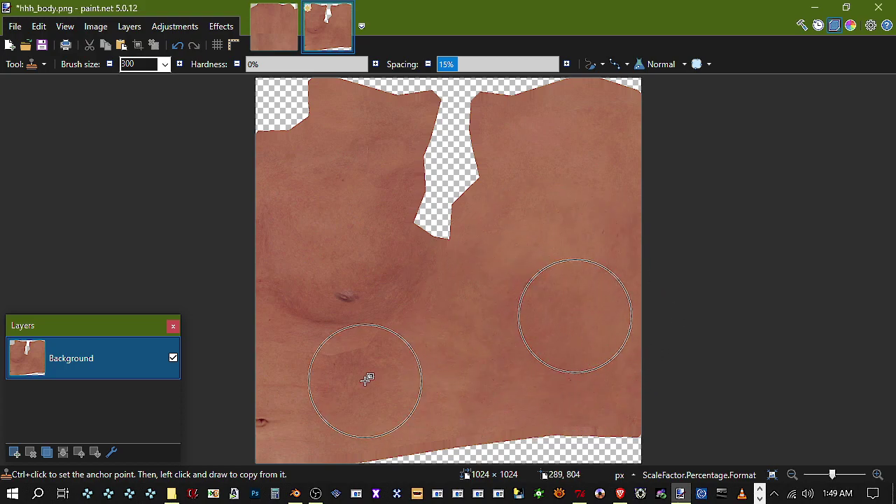
Blend the remaining uneven skin areas with the Clone Stamp at brush size 150 and save hhh_body.png
{"action": "scroll", "coordinate": [158, 66], "scroll_direction": "up", "scroll_amount": 5}
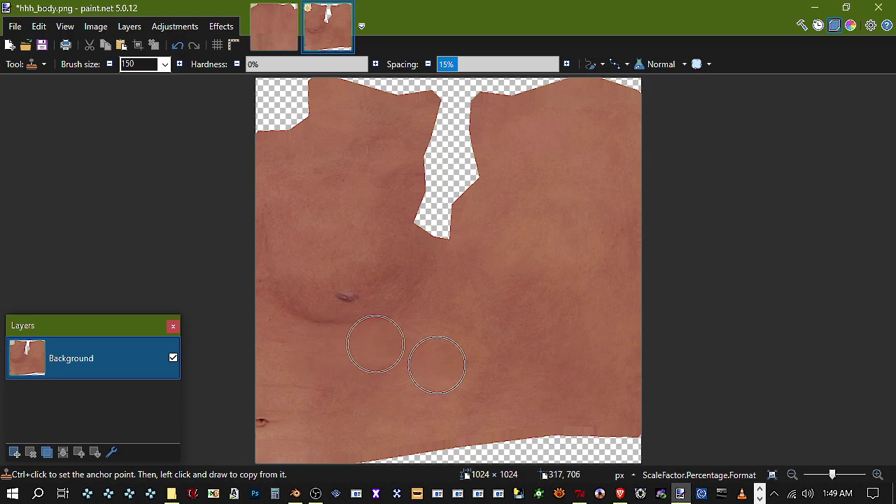
{"action": "left_click", "coordinate": [508, 328], "text": "ctrl"}
{"action": "mouse_move", "coordinate": [602, 271]}
{"action": "left_mouse_down"}
{"action": "mouse_move", "coordinate": [596, 264]}
{"action": "mouse_move", "coordinate": [620, 168]}
{"action": "mouse_move", "coordinate": [607, 180]}
{"action": "left_mouse_up"}
{"action": "mouse_move", "coordinate": [573, 119]}
{"action": "left_mouse_down"}
{"action": "mouse_move", "coordinate": [525, 129]}
{"action": "mouse_move", "coordinate": [556, 130]}
{"action": "mouse_move", "coordinate": [531, 139]}
{"action": "left_mouse_up"}
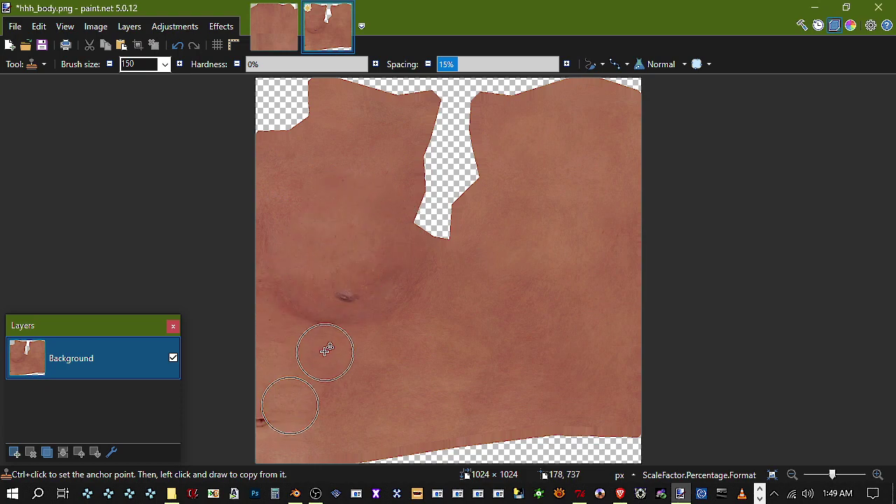
{"action": "left_click", "coordinate": [40, 45]}
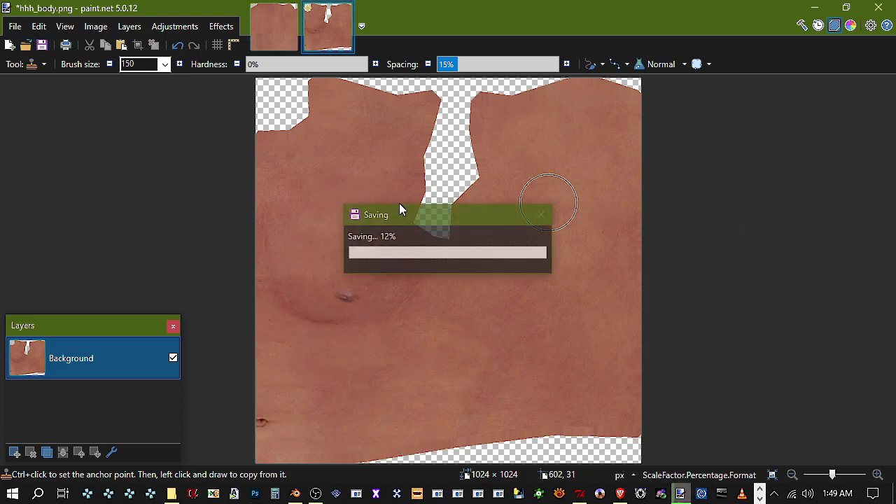
Open hhh_face.png from the psp folder in paint.net and flip the image vertically
{"action": "left_click", "coordinate": [171, 494]}
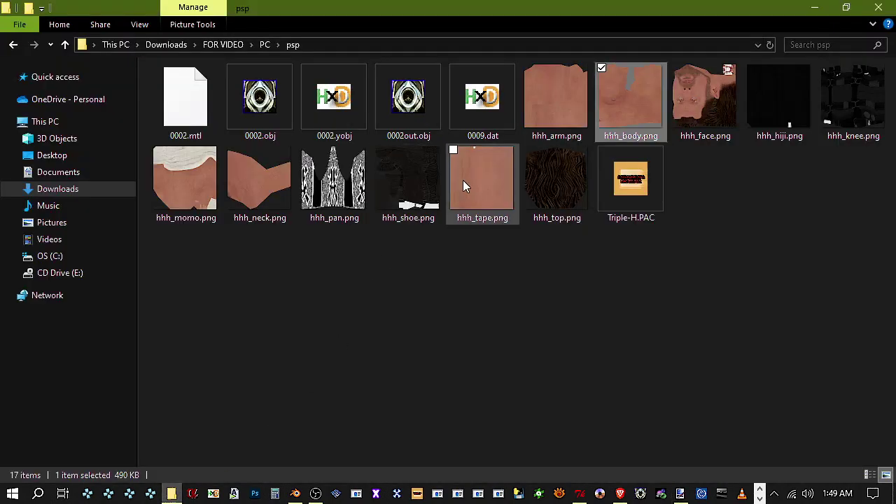
{"action": "double_click", "coordinate": [698, 111]}
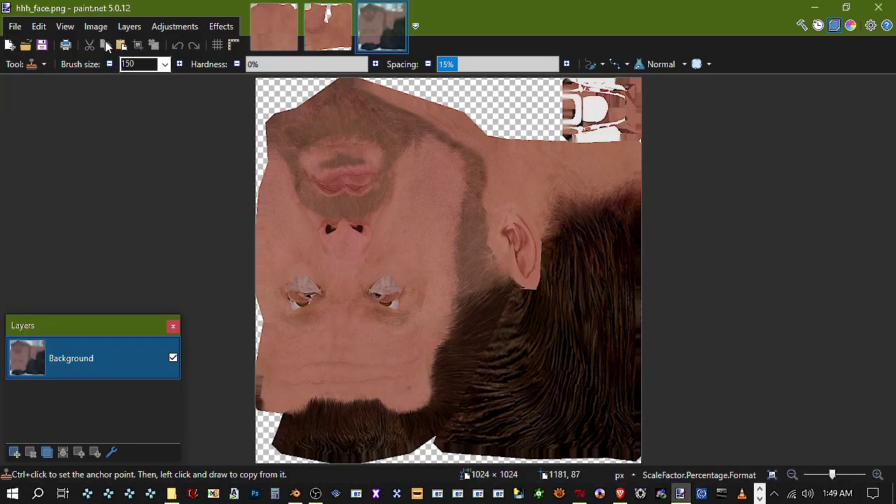
{"action": "left_click", "coordinate": [95, 26]}
{"action": "left_click", "coordinate": [133, 116]}
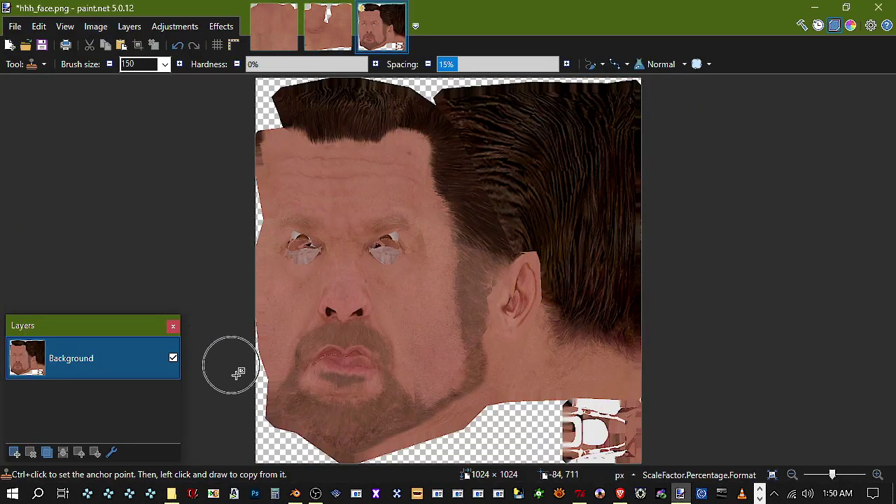
Switch to Blender, return to Object Mode, hide 0002out.001 and show the body object to view its face
{"action": "left_click", "coordinate": [172, 494]}
{"action": "left_click", "coordinate": [295, 493]}
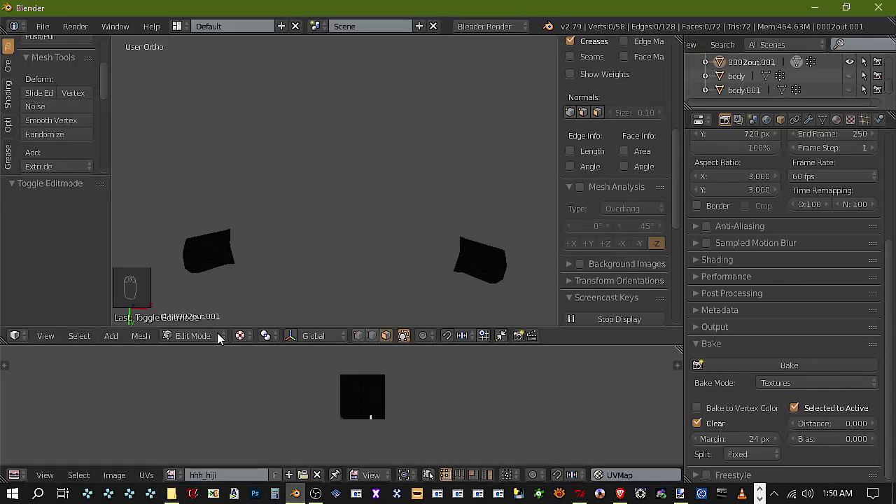
{"action": "key", "text": "Tab"}
{"action": "left_click", "coordinate": [850, 76]}
{"action": "scroll", "coordinate": [404, 174], "scroll_direction": "up", "scroll_amount": 3}
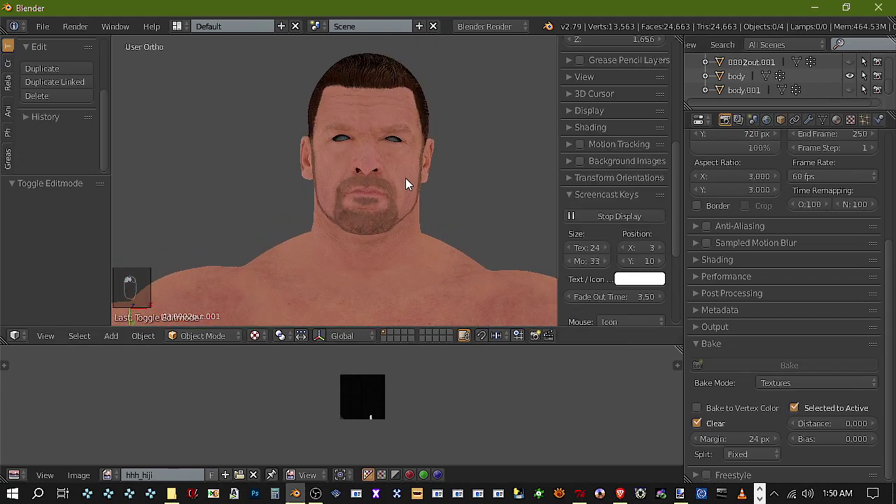
{"action": "scroll", "coordinate": [405, 184], "scroll_direction": "up", "scroll_amount": 6}
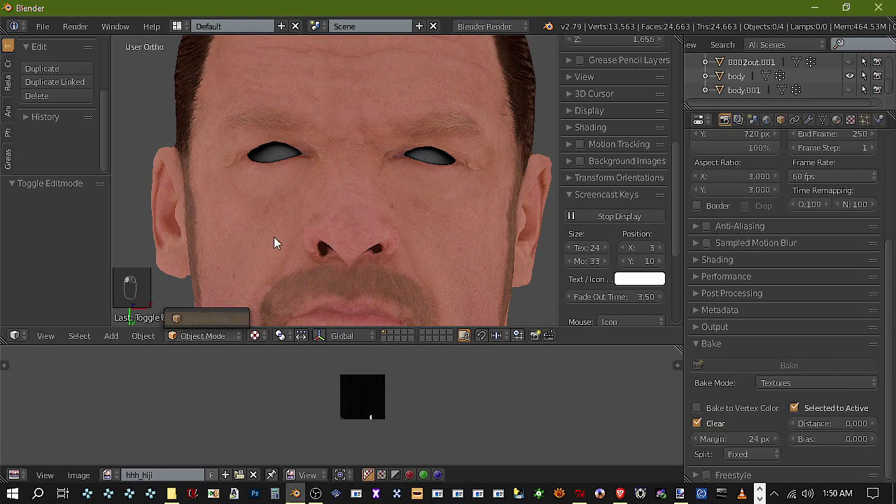
Select body, check in Edit Mode which texture an eye face uses, and return to Object Mode
{"action": "right_click", "coordinate": [232, 284]}
{"action": "left_click", "coordinate": [220, 339]}
{"action": "left_click", "coordinate": [232, 292]}
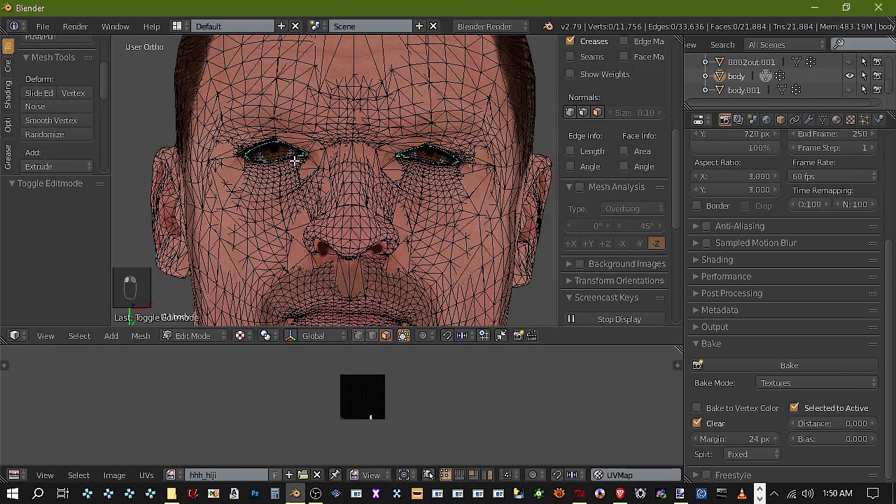
{"action": "scroll", "coordinate": [257, 138], "scroll_direction": "up", "scroll_amount": 2}
{"action": "scroll", "coordinate": [288, 247], "scroll_direction": "down", "scroll_amount": 3}
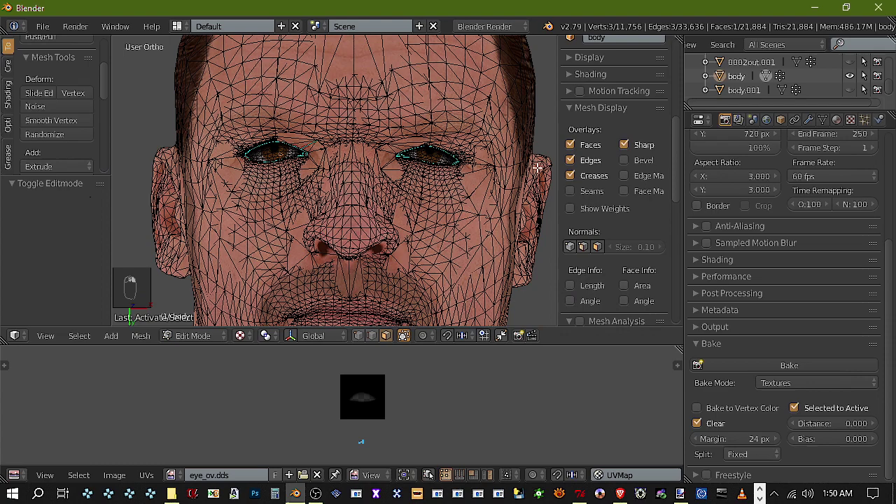
{"action": "left_click", "coordinate": [183, 336]}
{"action": "left_click", "coordinate": [201, 317]}
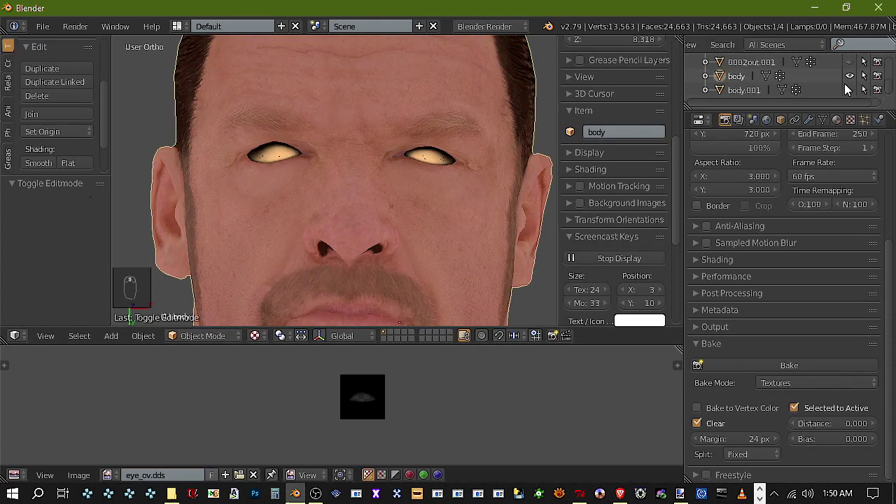
In Edit Mode, select all body faces using Material 22, the eye overlay, and delete those faces
{"action": "scroll", "coordinate": [336, 186], "scroll_direction": "up", "scroll_amount": 4}
{"action": "left_click", "coordinate": [196, 340]}
{"action": "left_click", "coordinate": [213, 305]}
{"action": "scroll", "coordinate": [311, 169], "scroll_direction": "up", "scroll_amount": 3}
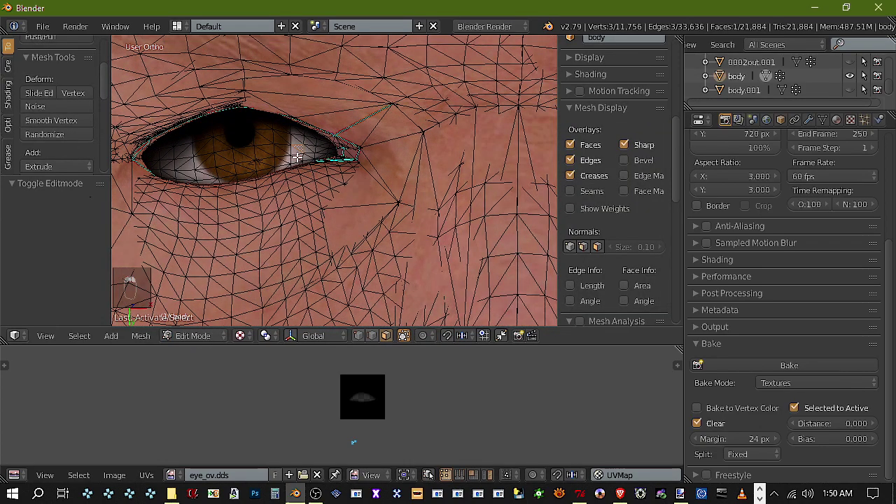
{"action": "left_click", "coordinate": [836, 120]}
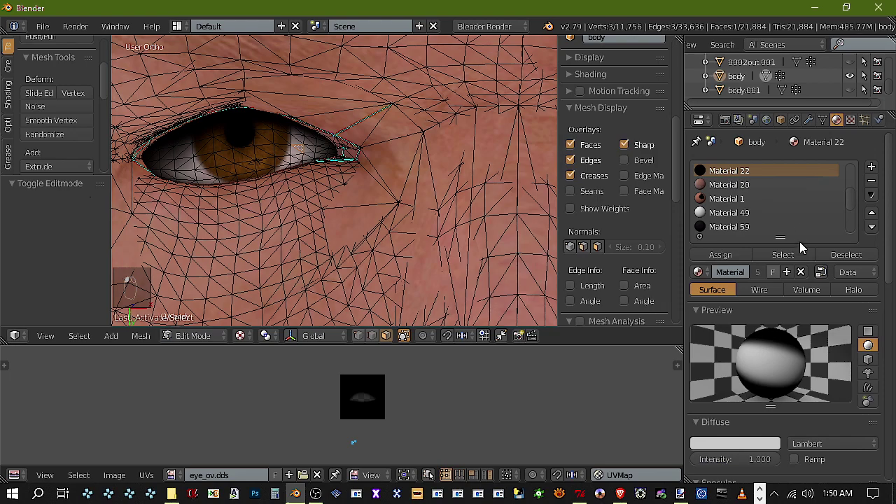
{"action": "left_click", "coordinate": [783, 255]}
{"action": "key", "text": "Delete"}
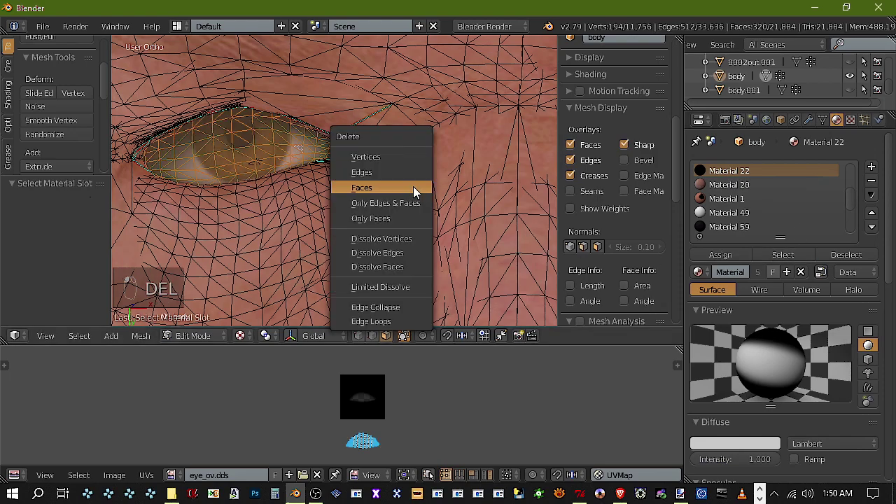
{"action": "left_click", "coordinate": [413, 186]}
Select all eyeball faces that use Material 20 on body and examine them in both eyes
{"action": "right_click", "coordinate": [308, 145]}
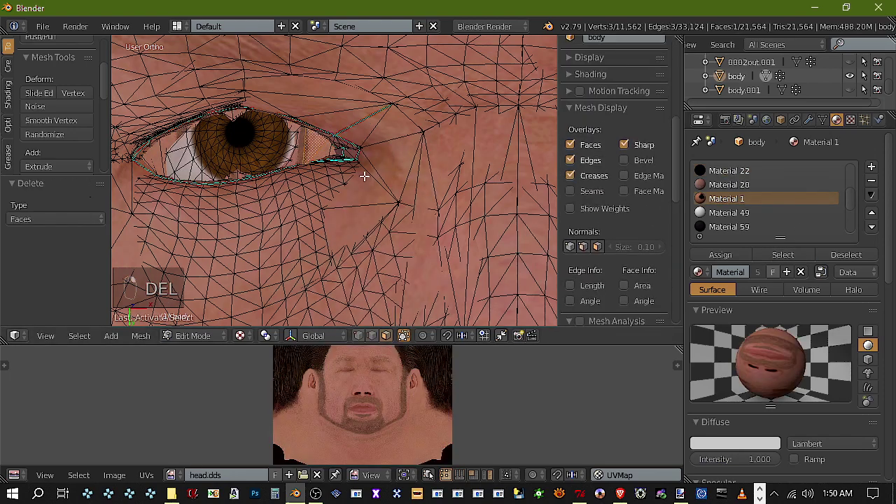
{"action": "key", "text": "a"}
{"action": "scroll", "coordinate": [294, 150], "scroll_direction": "down", "scroll_amount": 2}
{"action": "key", "text": "a"}
{"action": "scroll", "coordinate": [294, 150], "scroll_direction": "up", "scroll_amount": 3}
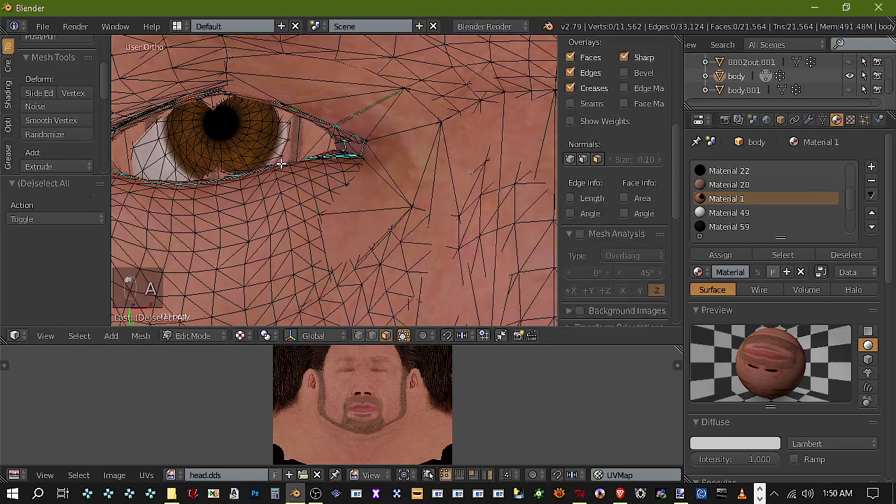
{"action": "right_click", "coordinate": [294, 150]}
{"action": "left_click", "coordinate": [784, 256]}
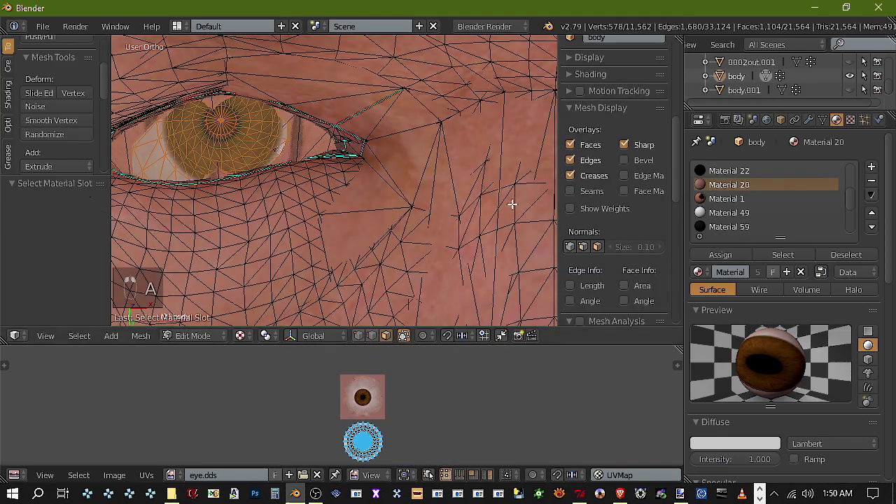
{"action": "scroll", "coordinate": [386, 180], "scroll_direction": "down", "scroll_amount": 2}
{"action": "scroll", "coordinate": [320, 151], "scroll_direction": "up", "scroll_amount": 2}
{"action": "scroll", "coordinate": [315, 152], "scroll_direction": "down", "scroll_amount": 1}
{"action": "middle_click_drag", "start_coordinate": [315, 152], "coordinate": [334, 169]}
{"action": "scroll", "coordinate": [360, 114], "scroll_direction": "down", "scroll_amount": 3}
{"action": "scroll", "coordinate": [334, 168], "scroll_direction": "down", "scroll_amount": 5}
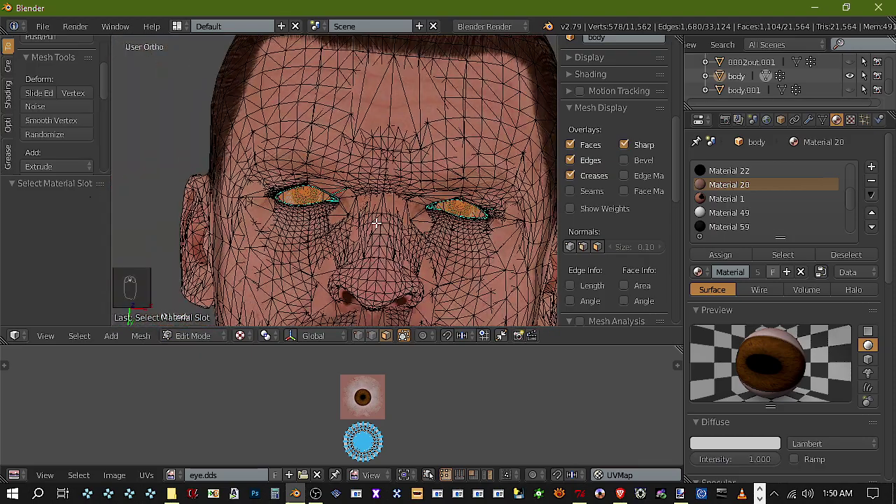
{"action": "scroll", "coordinate": [403, 216], "scroll_direction": "down", "scroll_amount": 1}
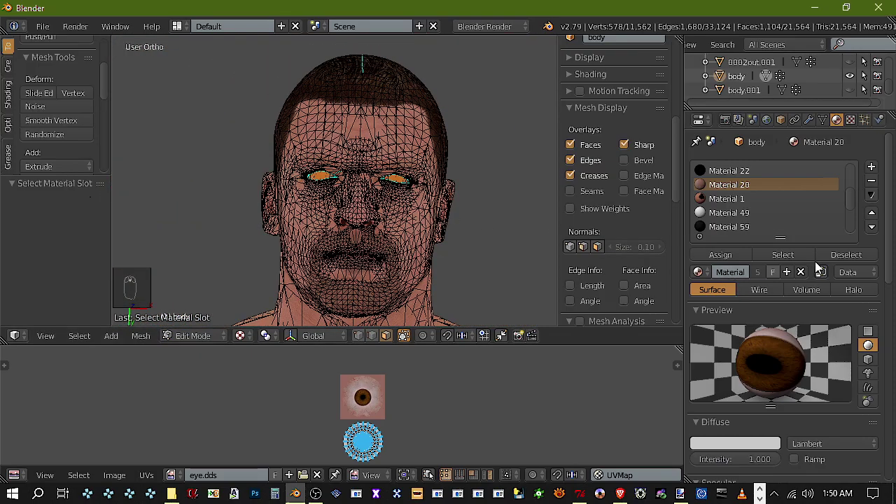
Return to Object Mode and inspect the eyes and face without the overlay
{"action": "key", "text": "Tab"}
{"action": "scroll", "coordinate": [329, 255], "scroll_direction": "up", "scroll_amount": 3}
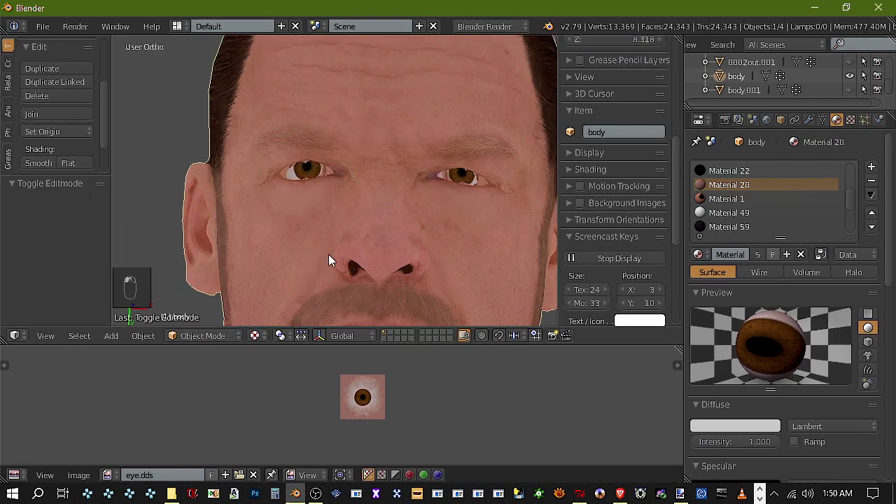
{"action": "scroll", "coordinate": [329, 250], "scroll_direction": "up", "scroll_amount": 2}
{"action": "scroll", "coordinate": [322, 210], "scroll_direction": "up", "scroll_amount": 3}
{"action": "mouse_move", "coordinate": [321, 207]}
{"action": "middle_mouse_down"}
{"action": "mouse_move", "coordinate": [324, 214]}
{"action": "mouse_move", "coordinate": [323, 205]}
{"action": "middle_mouse_up"}
{"action": "scroll", "coordinate": [324, 208], "scroll_direction": "down", "scroll_amount": 5}
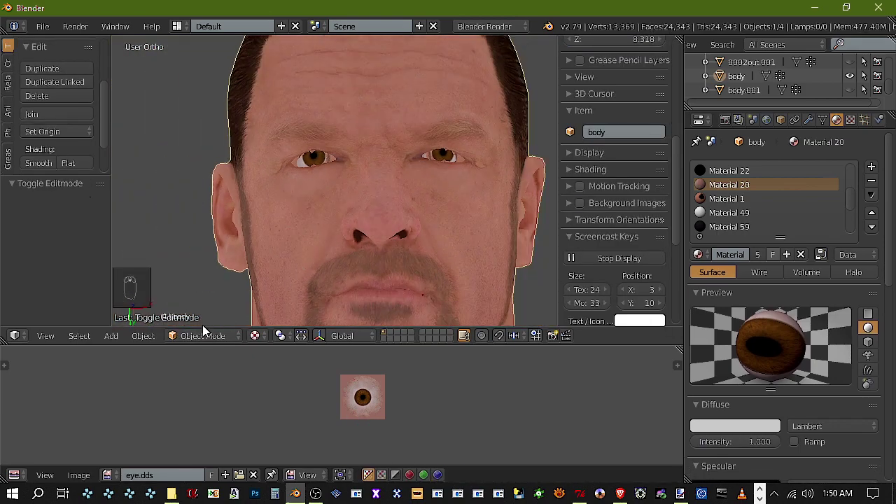
In Edit Mode, select all faces using Material 1, the head skin, and hide them
{"action": "left_click", "coordinate": [203, 336]}
{"action": "left_click", "coordinate": [237, 304]}
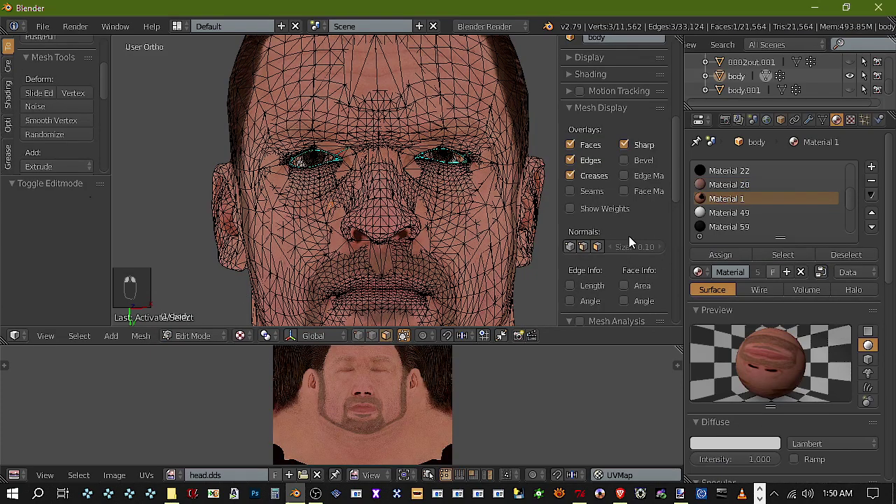
{"action": "left_click", "coordinate": [783, 255]}
{"action": "key", "text": "h"}
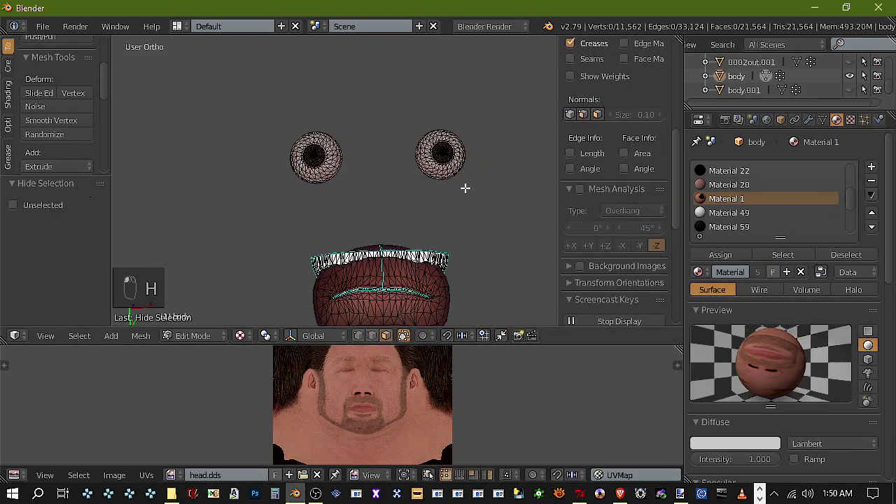
In wireframe view, lasso-select the isolated eyeballs and mouth interior and delete them
{"action": "scroll", "coordinate": [422, 188], "scroll_direction": "down", "scroll_amount": 2}
{"action": "middle_click_drag", "start_coordinate": [434, 208], "coordinate": [533, 137]}
{"action": "scroll", "coordinate": [458, 122], "scroll_direction": "down", "scroll_amount": 6}
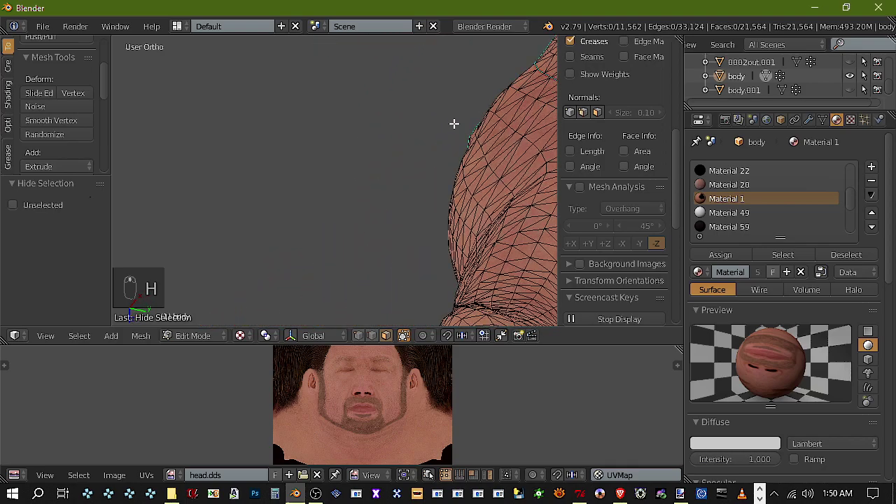
{"action": "key", "text": "z"}
{"action": "mouse_move", "coordinate": [433, 191]}
{"action": "left_mouse_down", "text": "ctrl"}
{"action": "mouse_move", "coordinate": [423, 65]}
{"action": "mouse_move", "coordinate": [458, 148]}
{"action": "mouse_move", "coordinate": [445, 166]}
{"action": "left_mouse_up", "text": "ctrl"}
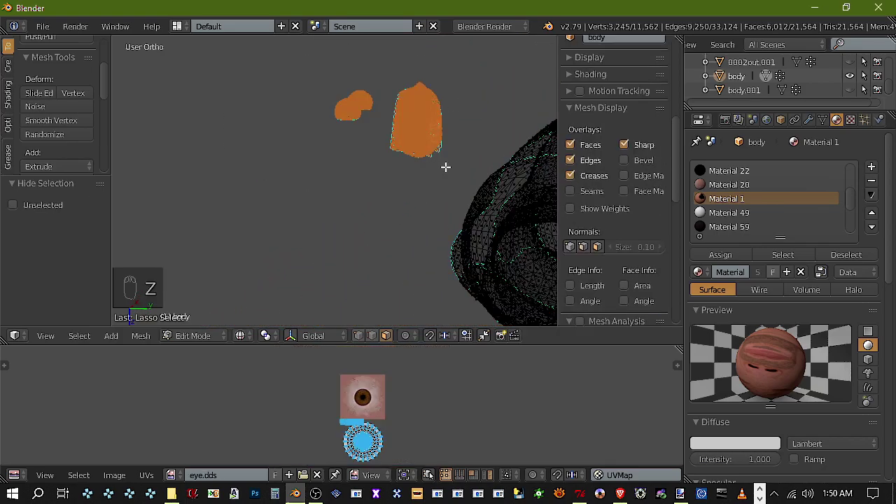
{"action": "key", "text": "Delete"}
{"action": "left_click", "coordinate": [444, 166]}
Reveal the hidden head faces, turn off wireframe display, and return body to Object Mode
{"action": "mouse_move", "coordinate": [441, 161]}
{"action": "middle_mouse_down"}
{"action": "mouse_move", "coordinate": [349, 216]}
{"action": "mouse_move", "coordinate": [303, 278]}
{"action": "middle_mouse_up"}
{"action": "key", "text": "alt+h"}
{"action": "key", "text": "z"}
{"action": "scroll", "coordinate": [390, 140], "scroll_direction": "up", "scroll_amount": 3}
{"action": "middle_click_drag", "start_coordinate": [316, 228], "coordinate": [345, 284], "text": "shift"}
{"action": "scroll", "coordinate": [380, 146], "scroll_direction": "down", "scroll_amount": 2}
{"action": "scroll", "coordinate": [388, 152], "scroll_direction": "up", "scroll_amount": 2}
{"action": "left_click", "coordinate": [254, 339]}
{"action": "left_click", "coordinate": [287, 277]}
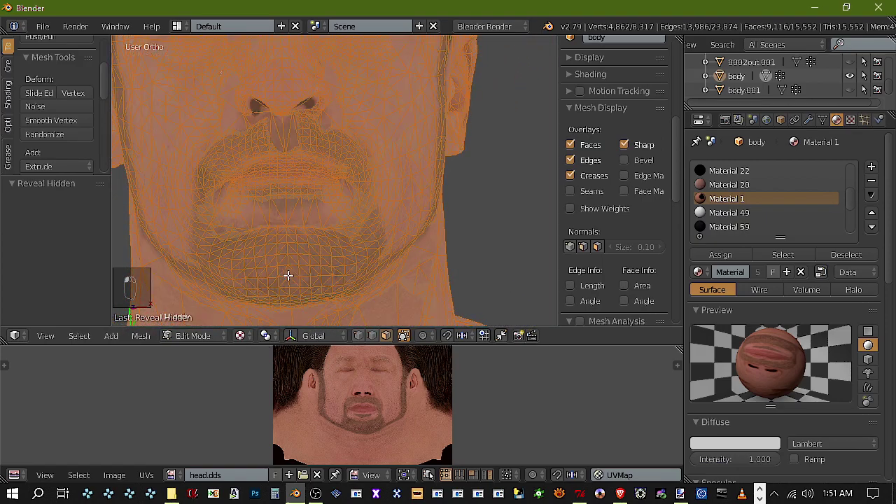
{"action": "scroll", "coordinate": [288, 276], "scroll_direction": "down", "scroll_amount": 3}
{"action": "left_click", "coordinate": [180, 336]}
{"action": "left_click", "coordinate": [209, 315]}
{"action": "scroll", "coordinate": [266, 261], "scroll_direction": "up", "scroll_amount": 2}
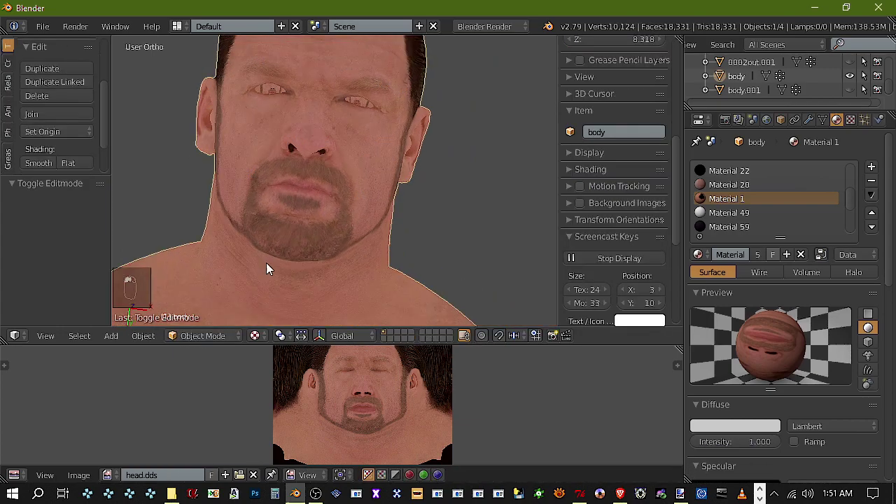
Frame the face straight from the front and take a region screenshot of the eyes and brows
{"action": "scroll", "coordinate": [275, 265], "scroll_direction": "up", "scroll_amount": 3}
{"action": "scroll", "coordinate": [322, 261], "scroll_direction": "up", "scroll_amount": 4}
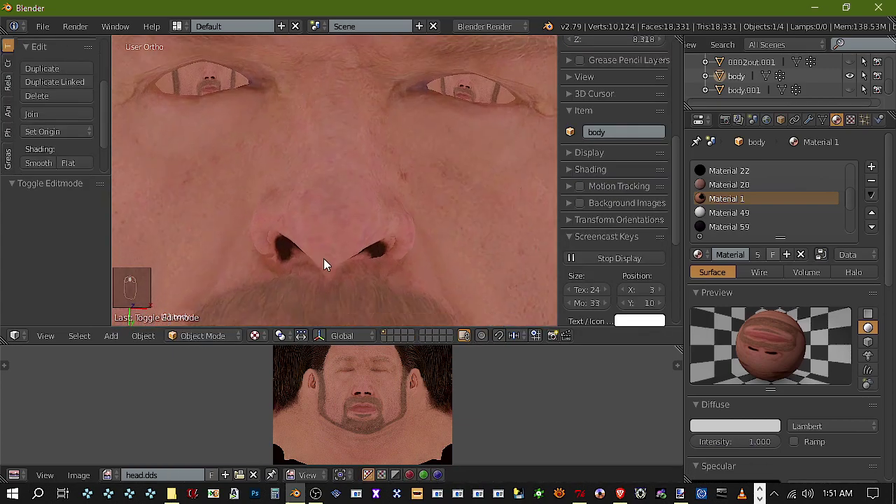
{"action": "scroll", "coordinate": [312, 249], "scroll_direction": "down", "scroll_amount": 4}
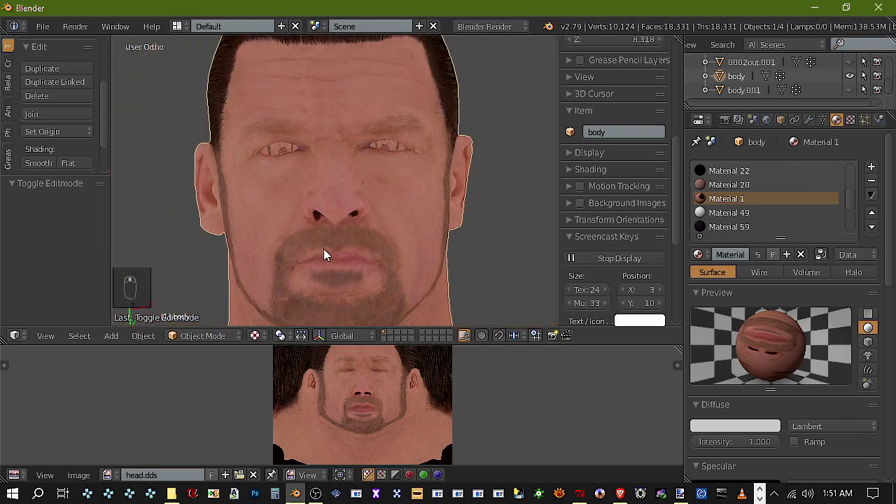
{"action": "middle_click_drag", "start_coordinate": [315, 242], "coordinate": [317, 241]}
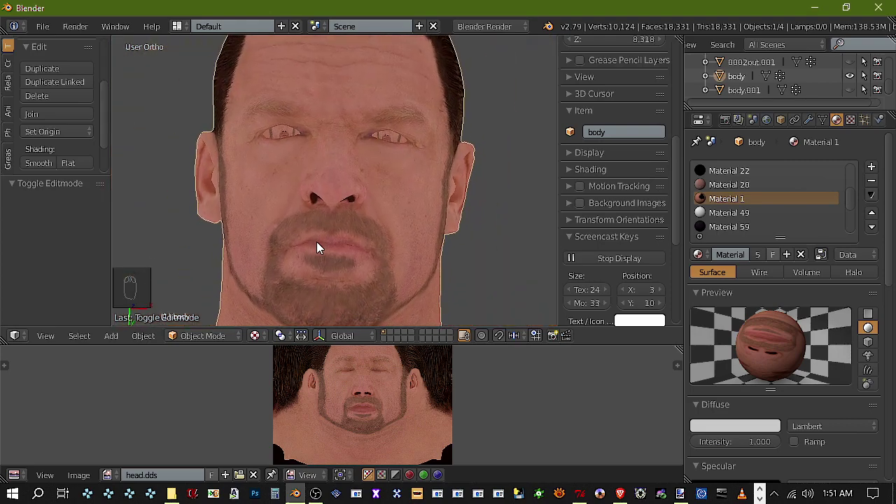
{"action": "key", "text": "Print"}
{"action": "left_click_drag", "start_coordinate": [232, 75], "coordinate": [437, 170]}
{"action": "left_click", "coordinate": [384, 182]}
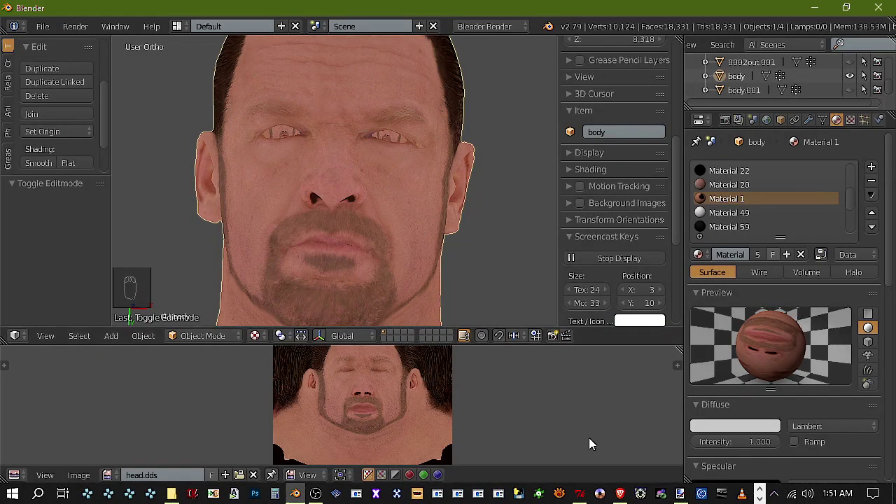
Switch to paint.net and paste the captured eye region into a new layer of hhh_face.png
{"action": "key", "text": "alt+Tab"}
{"action": "left_click", "coordinate": [42, 28]}
{"action": "left_click", "coordinate": [144, 151]}
Move and resize the pasted eye region to about 421 × 216 pixels, aligned over the face's eyes
{"action": "left_click_drag", "start_coordinate": [332, 100], "coordinate": [428, 240]}
{"action": "left_click_drag", "start_coordinate": [340, 220], "coordinate": [350, 187]}
{"action": "left_click_drag", "start_coordinate": [346, 271], "coordinate": [344, 273]}
{"action": "left_click_drag", "start_coordinate": [428, 227], "coordinate": [418, 230]}
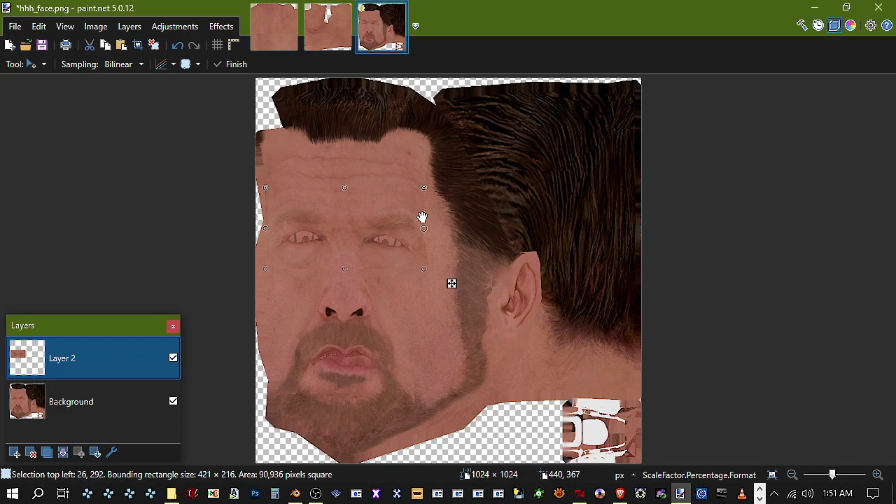
{"action": "left_click_drag", "start_coordinate": [257, 225], "coordinate": [279, 229]}
{"action": "left_click_drag", "start_coordinate": [279, 270], "coordinate": [273, 271]}
Select the whole canvas and soften the pasted eye layer's edges with the Eraser at brush size 85 and 0% hardness
{"action": "left_click", "coordinate": [39, 26]}
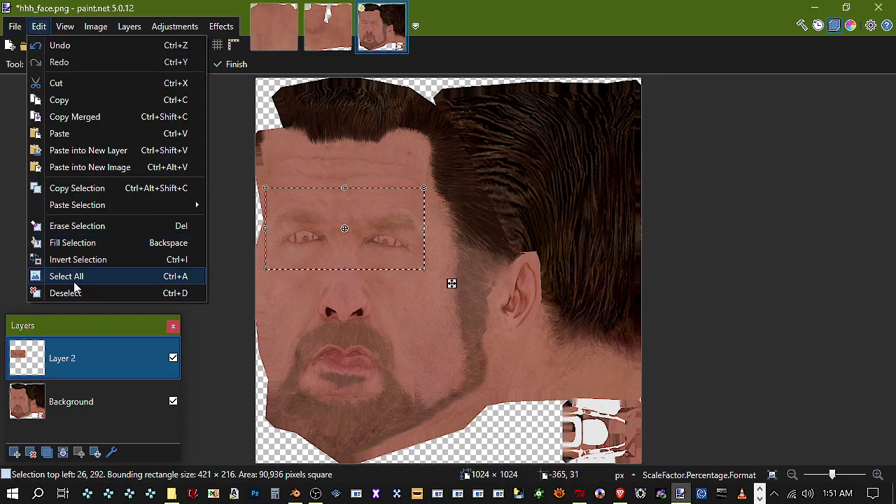
{"action": "left_click", "coordinate": [89, 277]}
{"action": "left_click", "coordinate": [36, 64]}
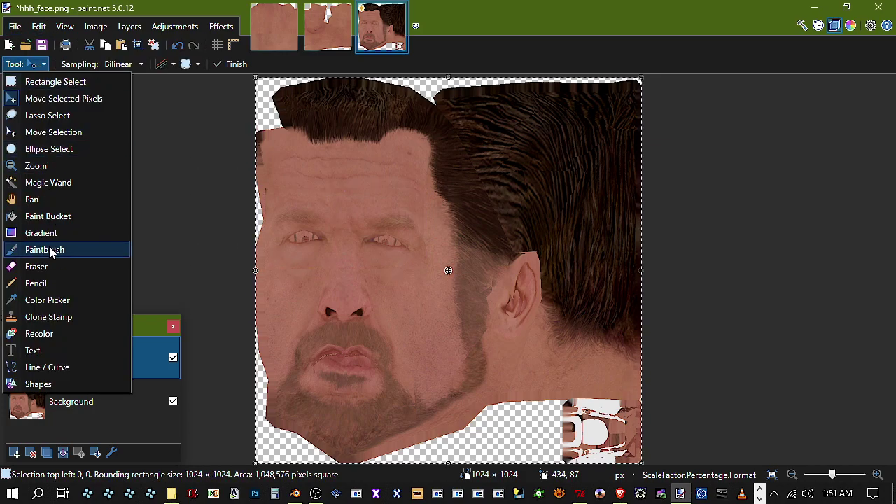
{"action": "left_click", "coordinate": [66, 250]}
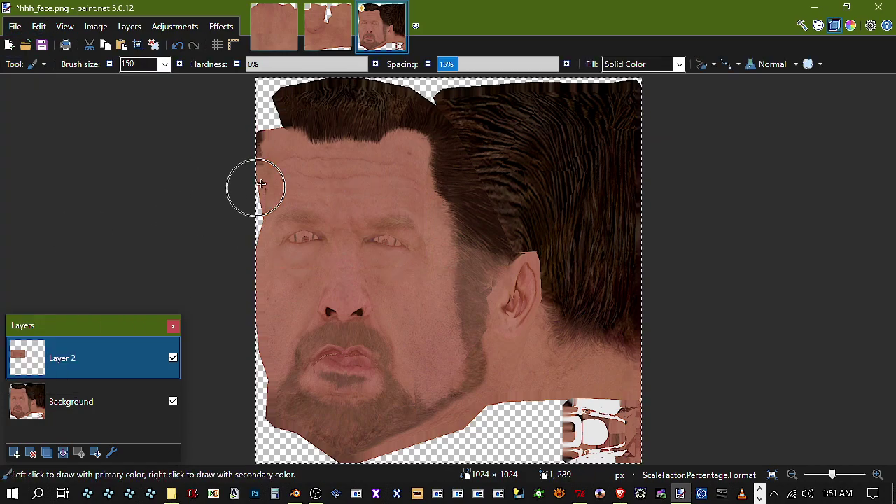
{"action": "left_click", "coordinate": [31, 64]}
{"action": "left_click", "coordinate": [49, 267]}
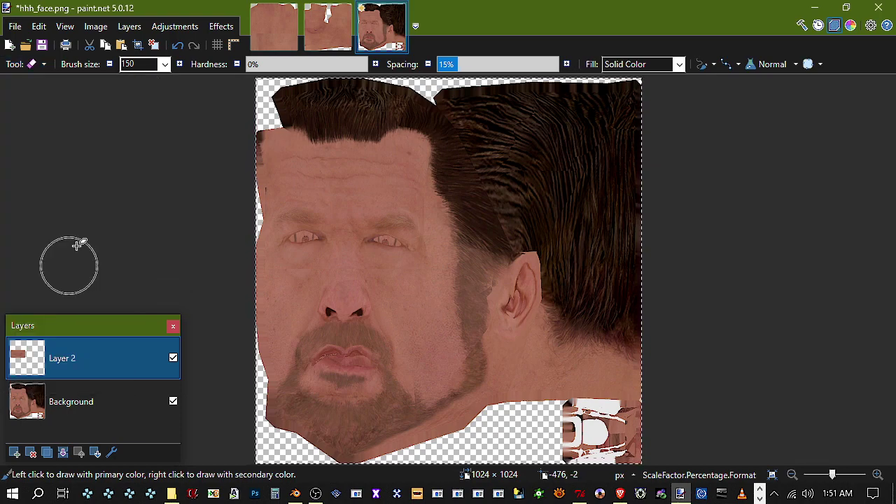
{"action": "scroll", "coordinate": [162, 65], "scroll_direction": "up", "scroll_amount": 2}
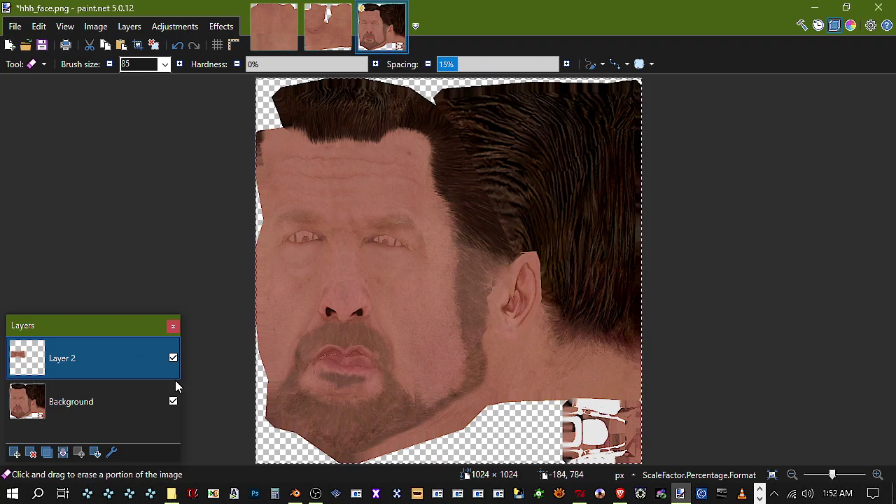
Merge Layer 2 down into the Background and save hhh_face.png
{"action": "left_click", "coordinate": [63, 452]}
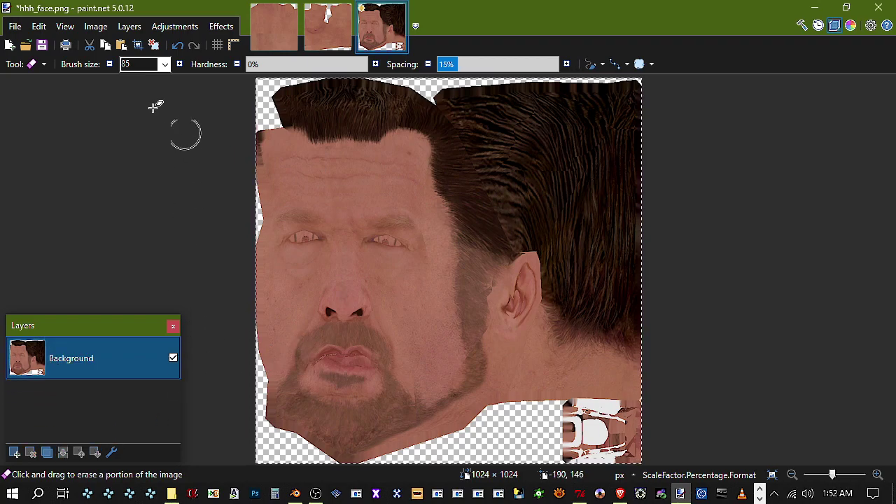
{"action": "left_click", "coordinate": [42, 45]}
{"action": "left_click", "coordinate": [545, 414]}
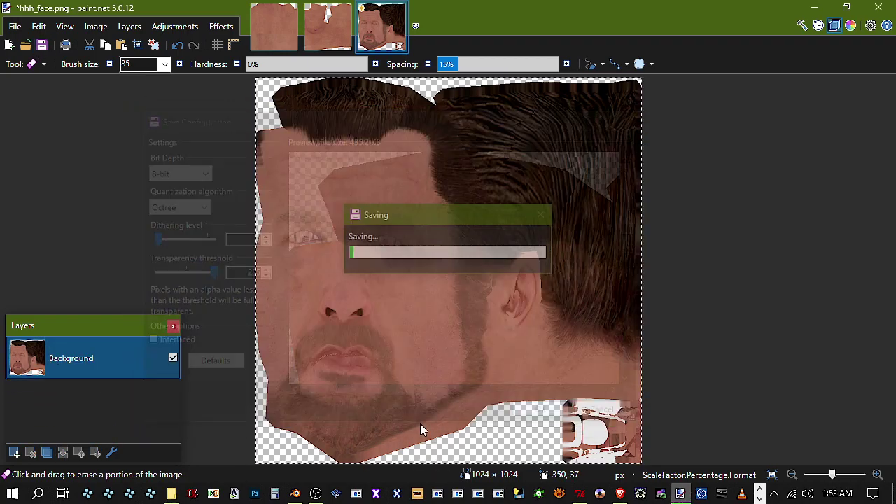
Open hhh_hiji.png from the psp folder, flip the image vertically, and save it
{"action": "left_click", "coordinate": [171, 494]}
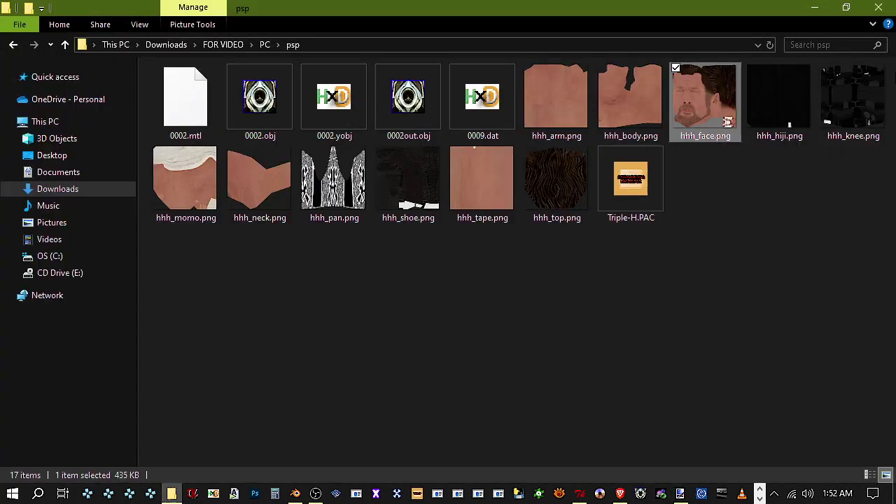
{"action": "left_click", "coordinate": [795, 89]}
{"action": "double_click", "coordinate": [795, 94]}
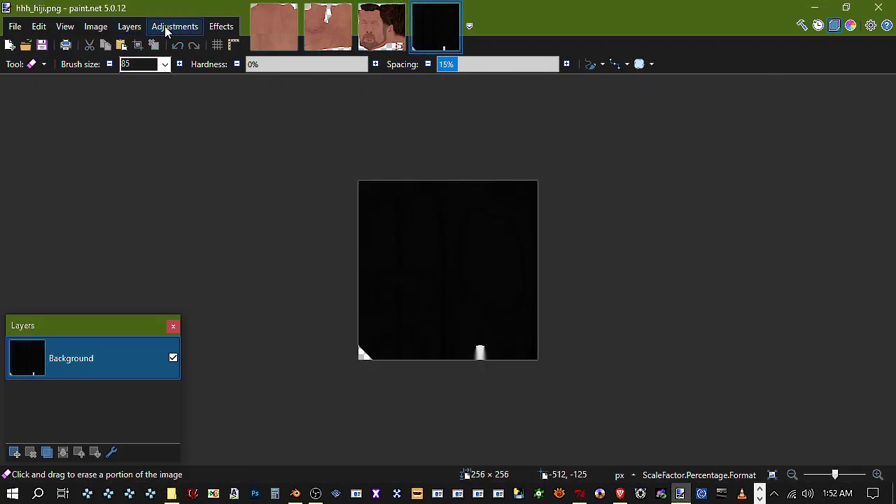
{"action": "left_click", "coordinate": [96, 26]}
{"action": "left_click", "coordinate": [147, 119]}
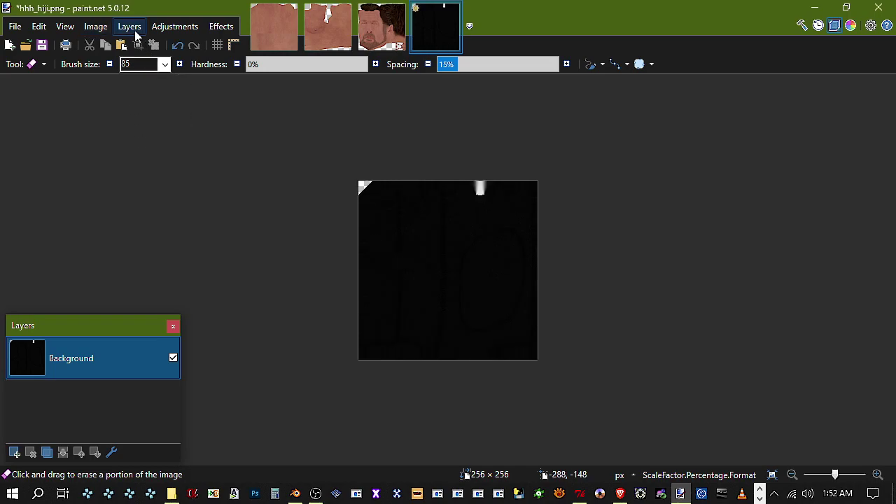
{"action": "left_click", "coordinate": [46, 49]}
{"action": "left_click", "coordinate": [561, 422]}
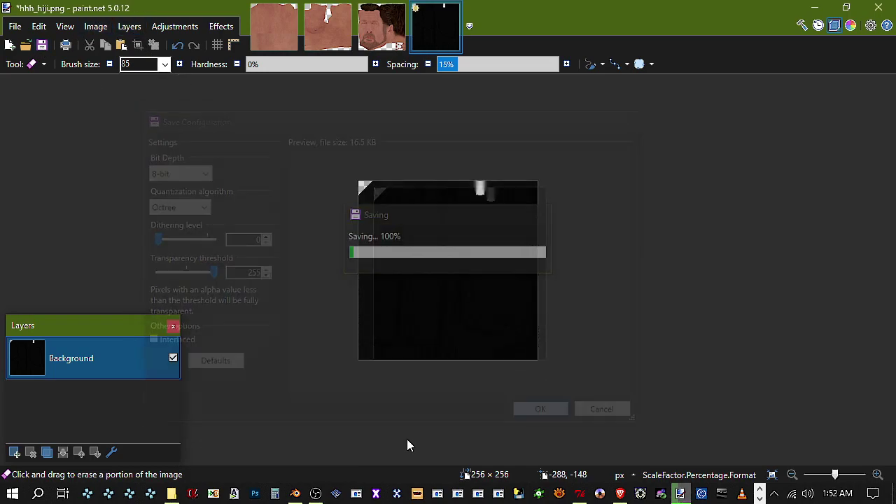
Open hhh_knee.png from the psp folder and flip the image vertically
{"action": "left_click", "coordinate": [170, 494]}
{"action": "double_click", "coordinate": [875, 121]}
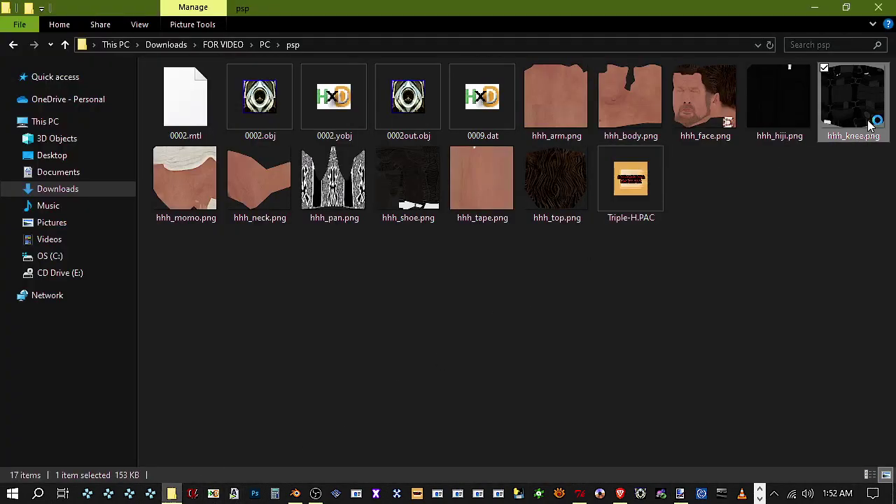
{"action": "left_click", "coordinate": [95, 27]}
{"action": "left_click", "coordinate": [146, 119]}
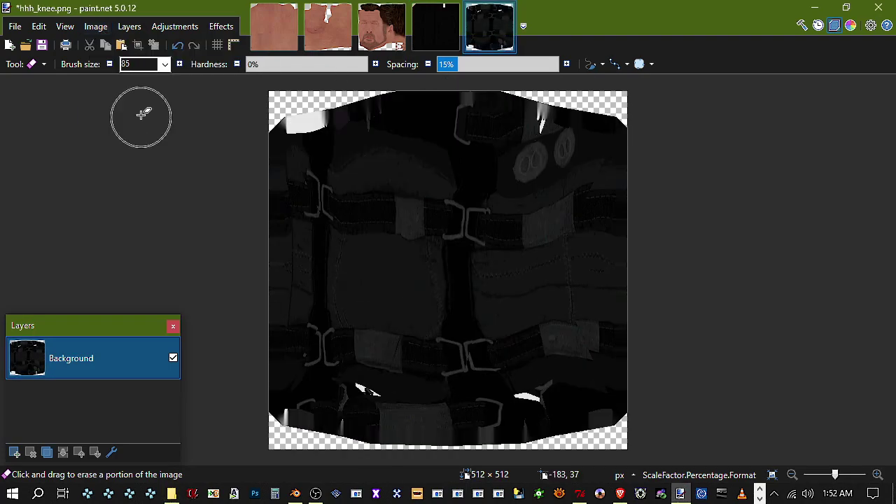
{"action": "left_click", "coordinate": [449, 7]}
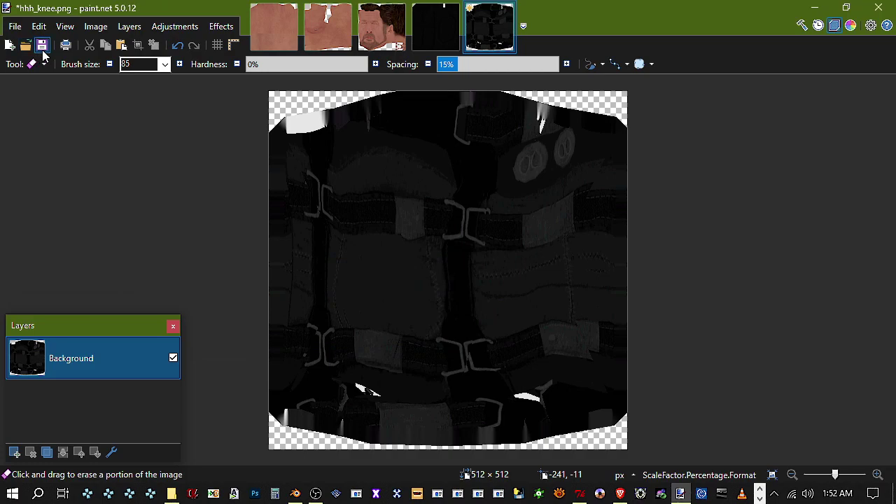
Save the flipped hhh_knee.png and return to the psp folder in File Explorer
{"action": "left_click", "coordinate": [42, 49]}
{"action": "left_click", "coordinate": [540, 414]}
{"action": "key", "text": "alt+Tab"}
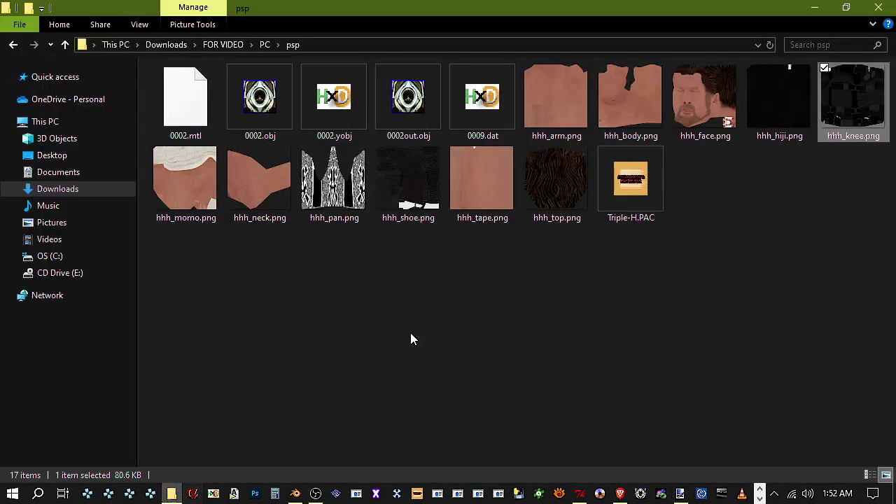
Open hhh_momo.png from the psp folder, flip the image vertically, and save it
{"action": "double_click", "coordinate": [204, 200]}
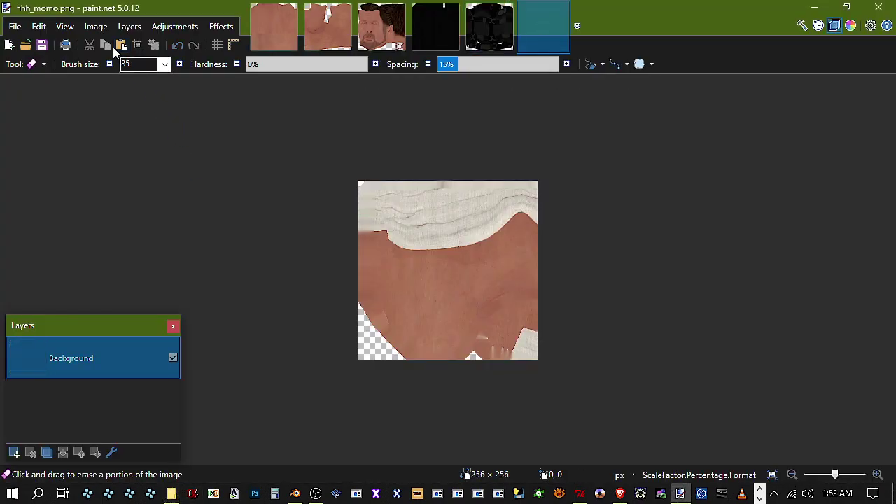
{"action": "left_click", "coordinate": [96, 26]}
{"action": "left_click", "coordinate": [126, 115]}
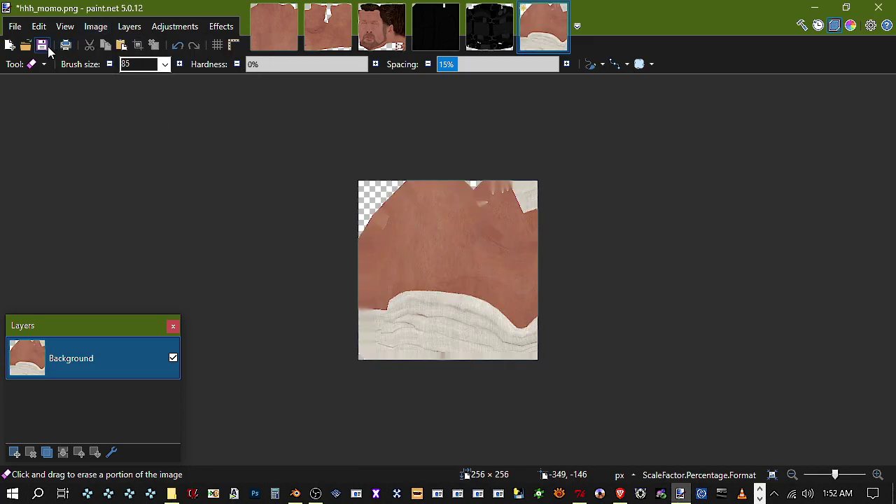
{"action": "left_click", "coordinate": [42, 47]}
{"action": "left_click", "coordinate": [548, 416]}
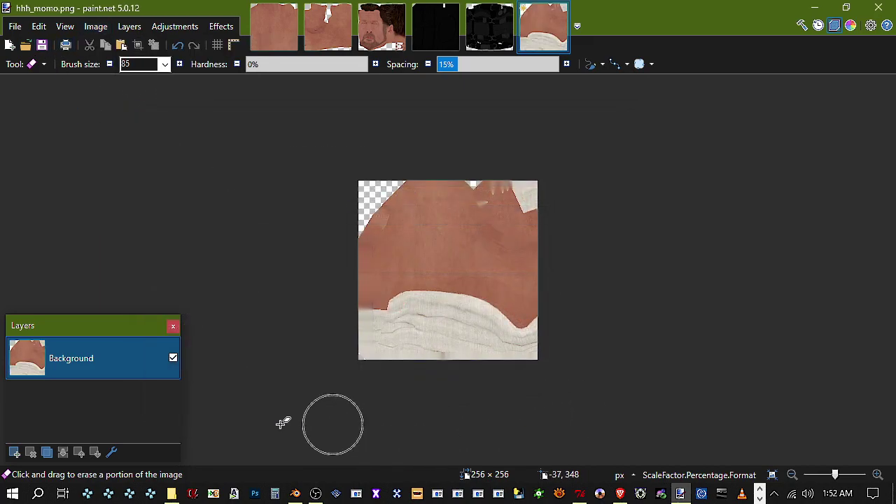
Open hhh_neck.png from the psp folder, flip the image vertically, and save it
{"action": "left_click", "coordinate": [171, 494]}
{"action": "double_click", "coordinate": [266, 193]}
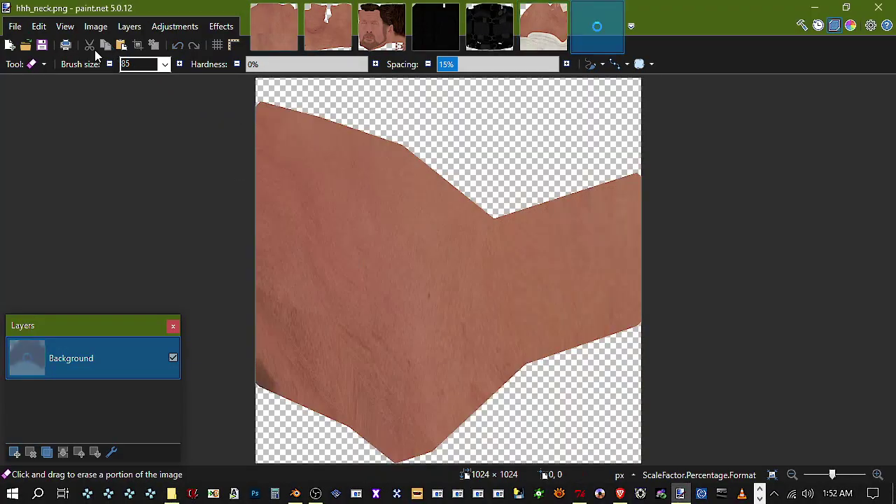
{"action": "left_click", "coordinate": [95, 26]}
{"action": "left_click", "coordinate": [132, 116]}
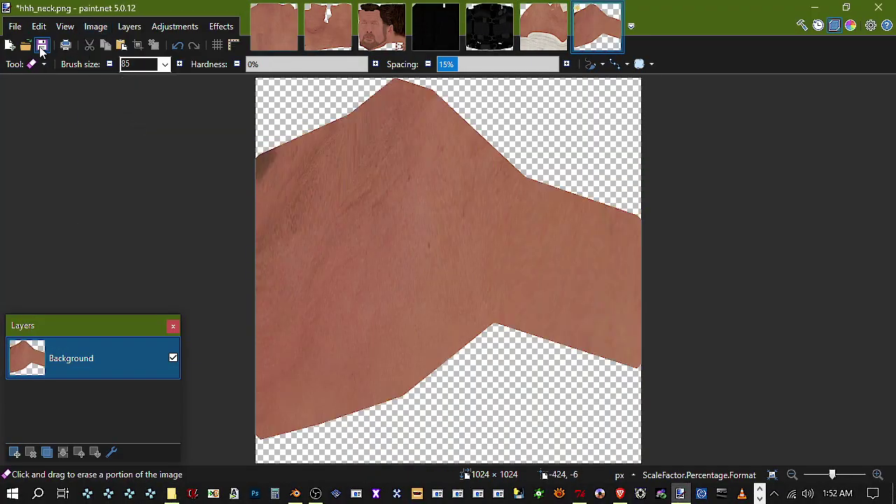
{"action": "left_click", "coordinate": [42, 47]}
{"action": "left_click", "coordinate": [531, 415]}
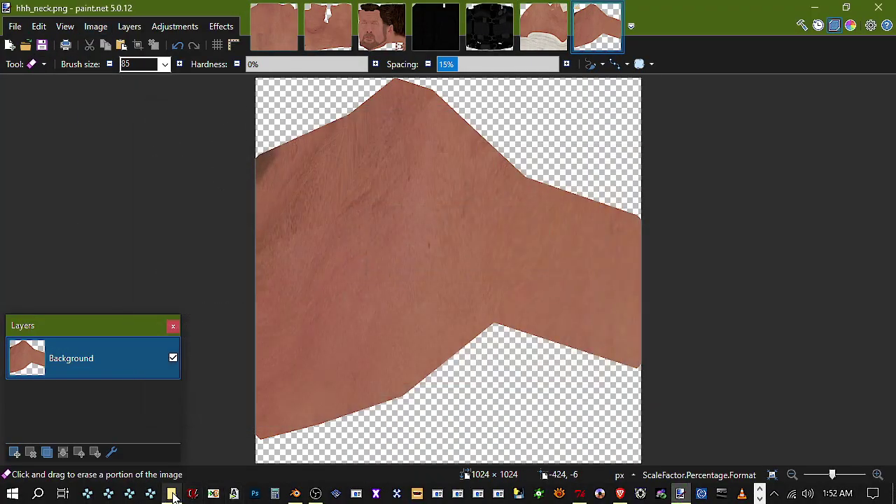
Open hhh_pan.png from the psp folder, flip it vertically, and save it with a 32-bit depth
{"action": "left_click", "coordinate": [172, 496]}
{"action": "double_click", "coordinate": [320, 180]}
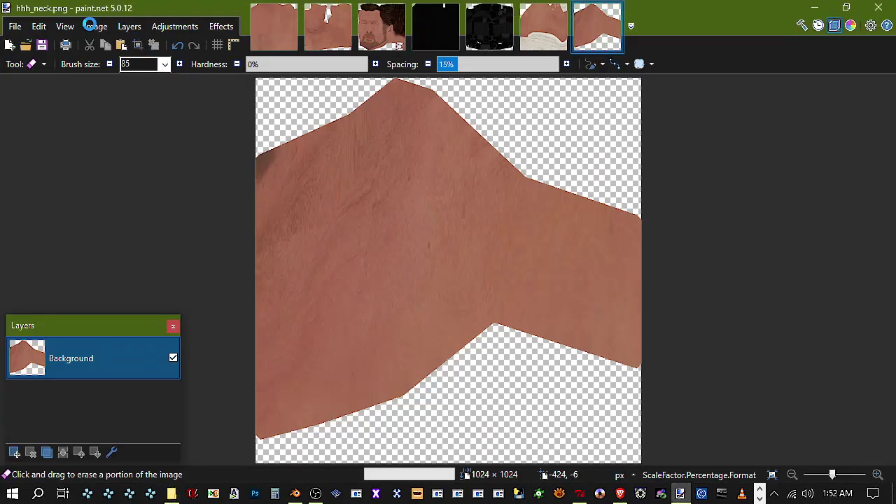
{"action": "left_click", "coordinate": [96, 26]}
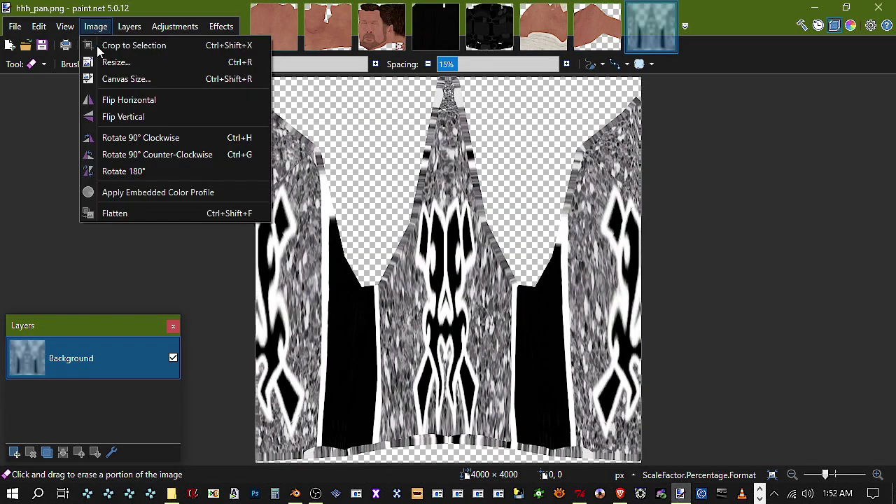
{"action": "left_click", "coordinate": [130, 116]}
{"action": "left_click", "coordinate": [42, 45]}
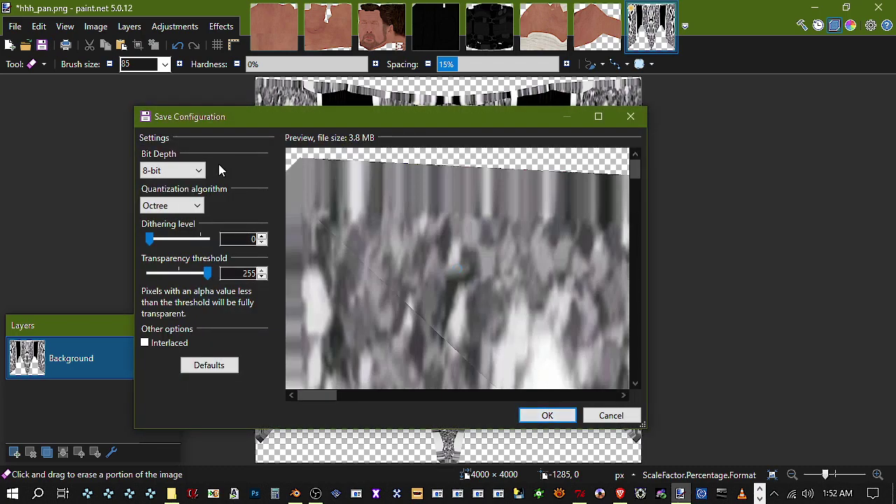
{"action": "scroll", "coordinate": [210, 172], "scroll_direction": "up", "scroll_amount": 3}
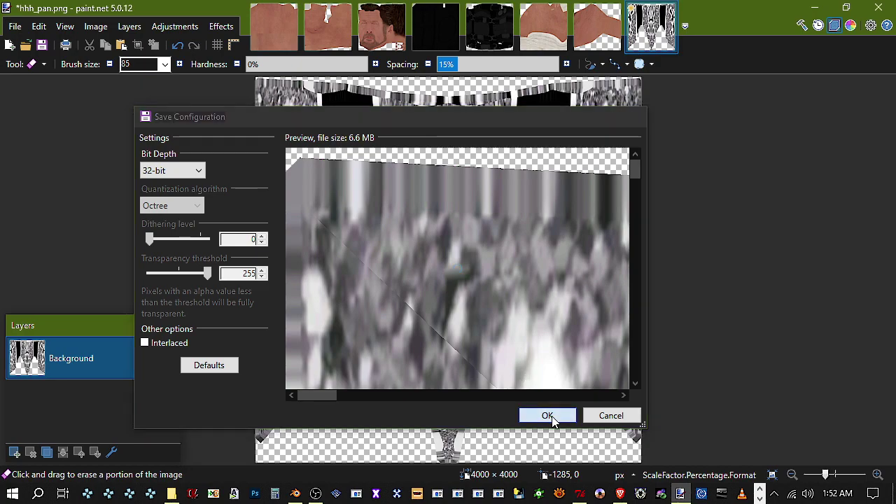
{"action": "left_click", "coordinate": [548, 416]}
Save the open hhh_arm.png over its existing file in the psp folder as a 32-bit PNG
{"action": "left_click", "coordinate": [297, 44]}
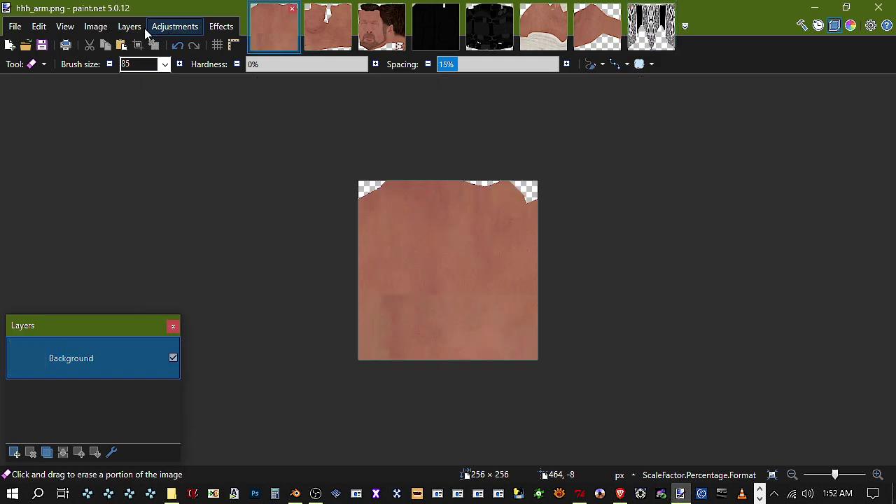
{"action": "left_click", "coordinate": [14, 27]}
{"action": "left_click", "coordinate": [52, 117]}
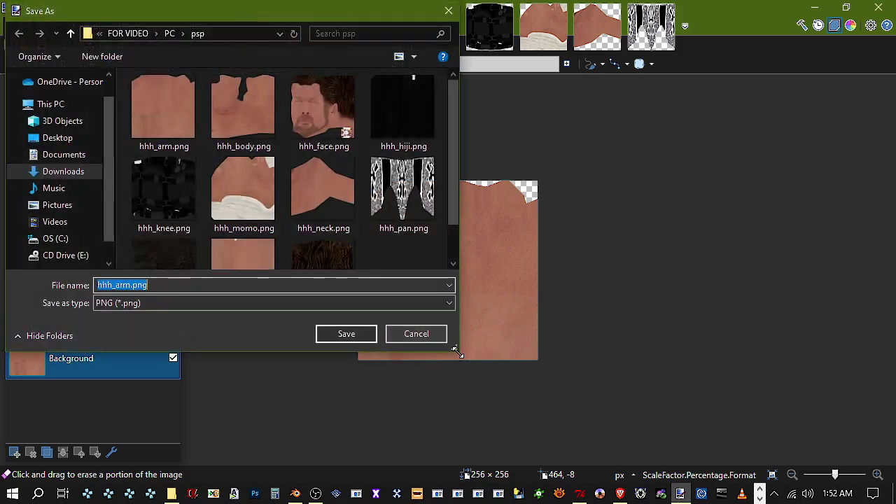
{"action": "left_click", "coordinate": [358, 334]}
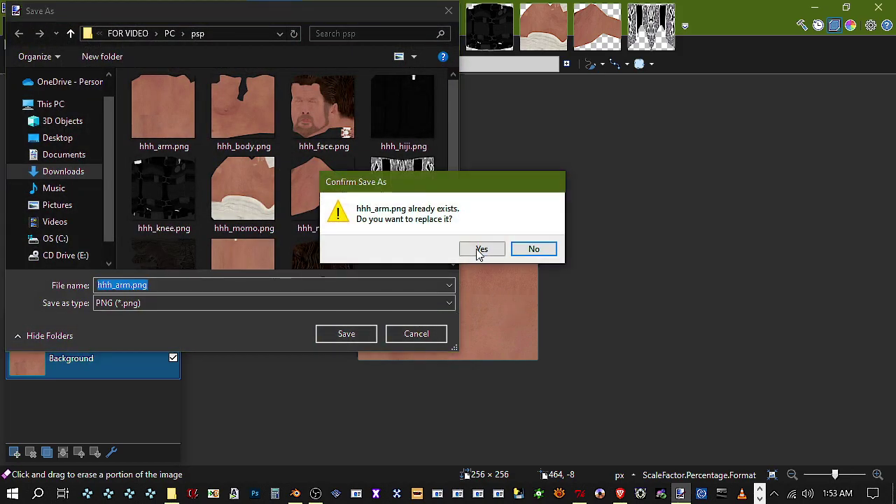
{"action": "left_click", "coordinate": [481, 247]}
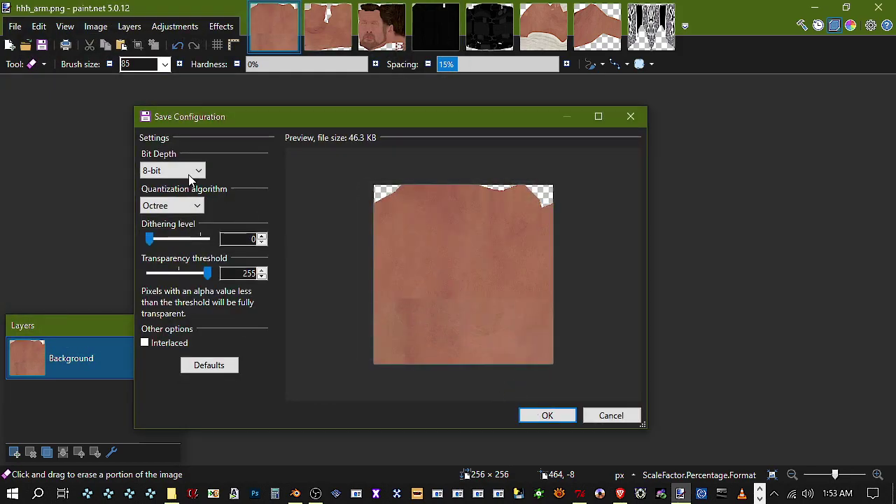
{"action": "scroll", "coordinate": [184, 173], "scroll_direction": "up", "scroll_amount": 3}
{"action": "left_click", "coordinate": [548, 416]}
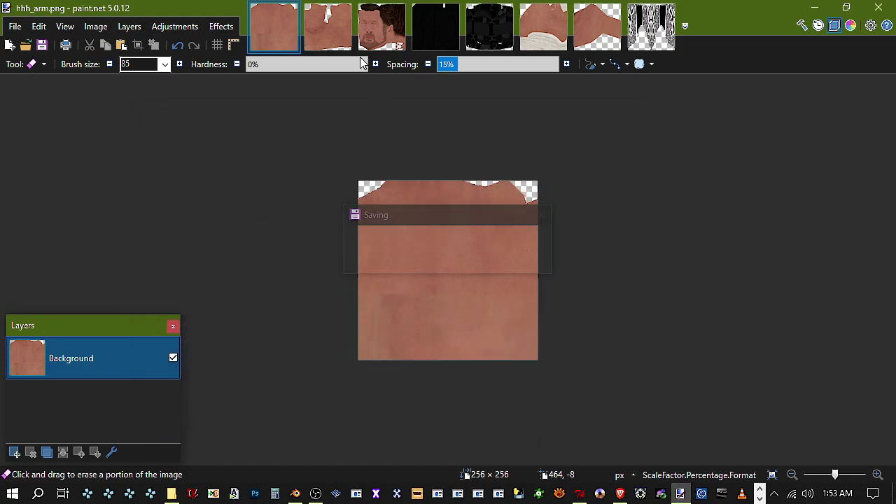
Save the open hhh_body.png over its existing file in the psp folder as a 32-bit PNG
{"action": "left_click", "coordinate": [328, 28]}
{"action": "left_click", "coordinate": [15, 26]}
{"action": "left_click", "coordinate": [55, 135]}
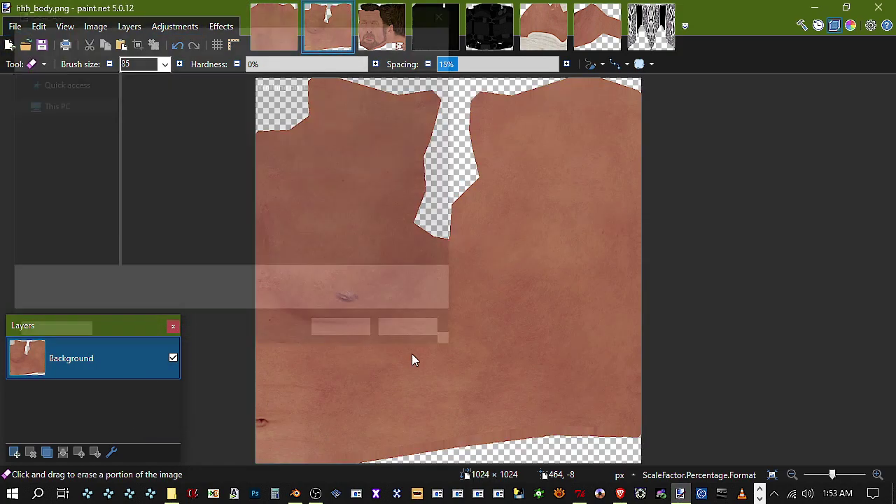
{"action": "left_click", "coordinate": [350, 334]}
{"action": "left_click", "coordinate": [480, 248]}
{"action": "scroll", "coordinate": [185, 173], "scroll_direction": "up", "scroll_amount": 3}
{"action": "scroll", "coordinate": [185, 173], "scroll_direction": "down", "scroll_amount": 1}
{"action": "left_click", "coordinate": [544, 415]}
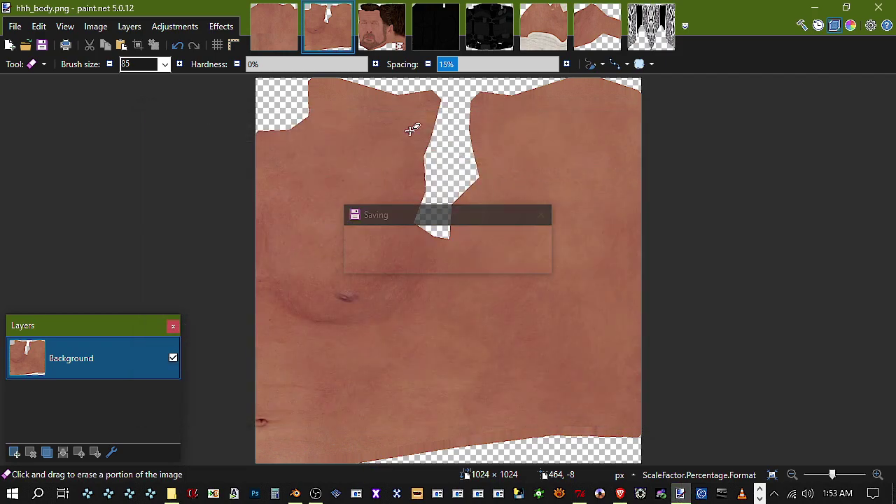
Save the open hhh_face.png over its existing file in the psp folder as a 32-bit PNG
{"action": "left_click", "coordinate": [378, 31]}
{"action": "left_click", "coordinate": [15, 25]}
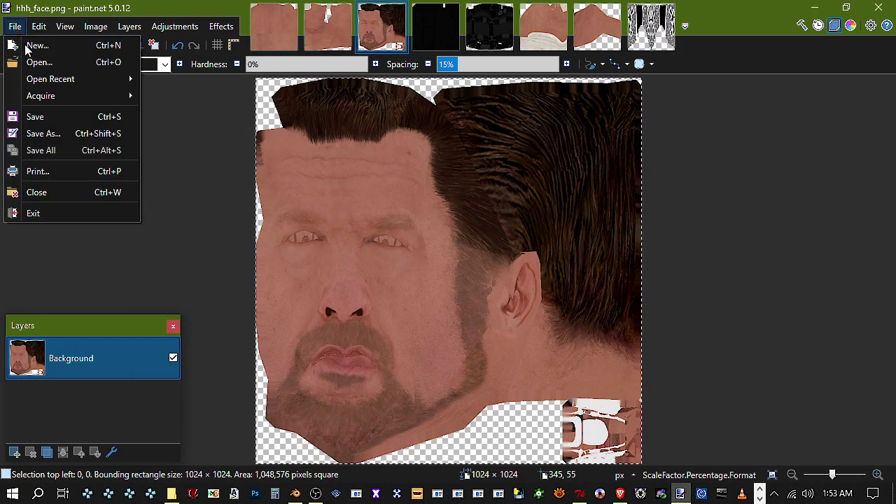
{"action": "left_click", "coordinate": [55, 133]}
{"action": "left_click", "coordinate": [495, 250]}
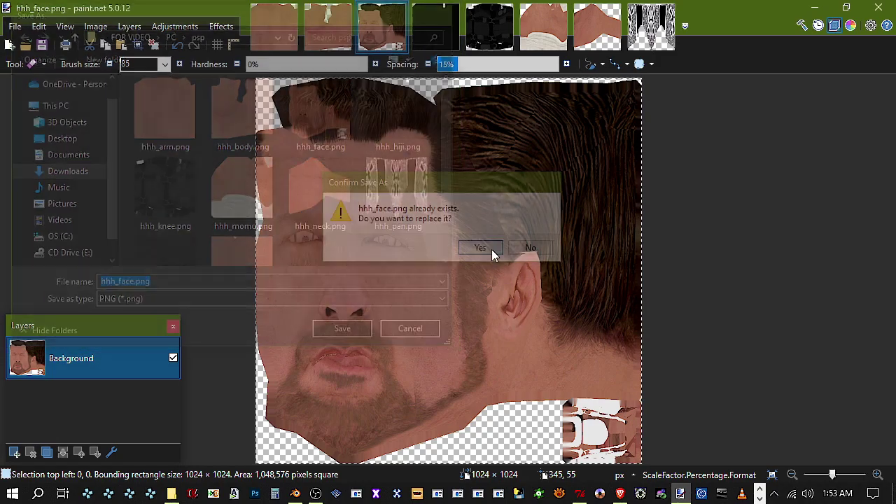
{"action": "scroll", "coordinate": [200, 173], "scroll_direction": "up", "scroll_amount": 3}
{"action": "scroll", "coordinate": [199, 173], "scroll_direction": "down", "scroll_amount": 1}
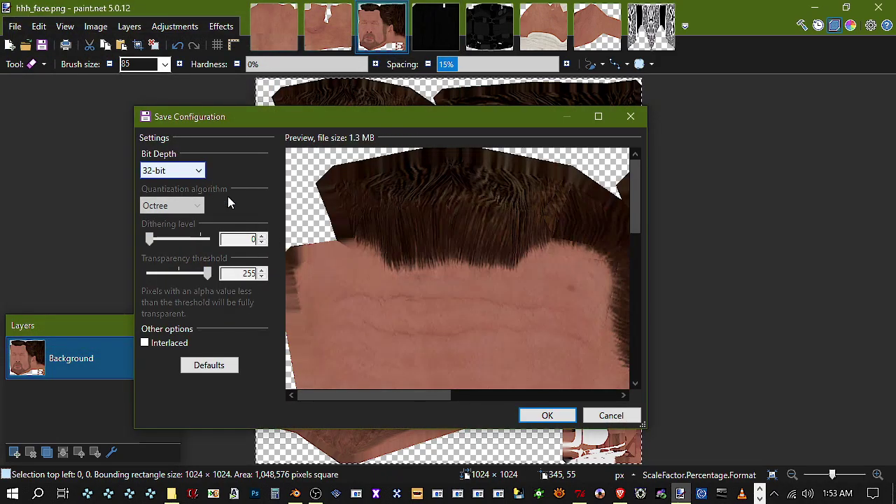
{"action": "left_click", "coordinate": [547, 415]}
Save the open hhh_hiji.png over its existing file in the psp folder as a 32-bit PNG
{"action": "left_click", "coordinate": [435, 46]}
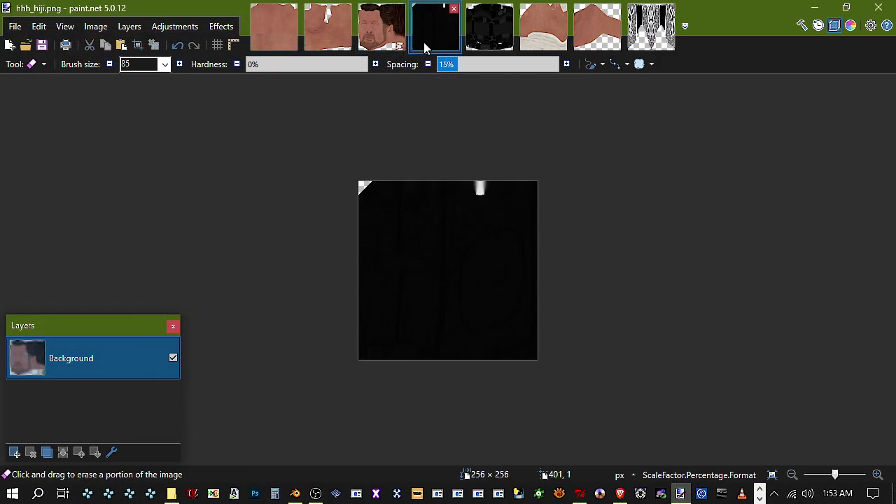
{"action": "left_click", "coordinate": [15, 26]}
{"action": "left_click", "coordinate": [40, 131]}
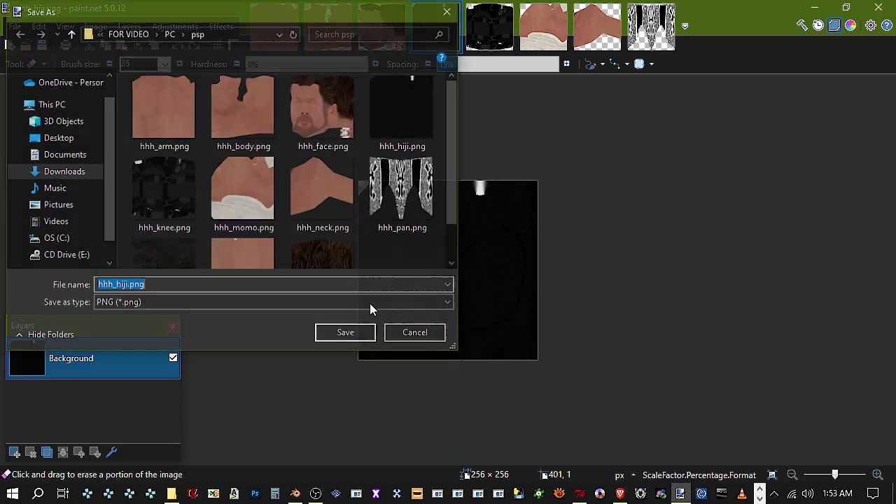
{"action": "left_click", "coordinate": [373, 337]}
{"action": "left_click", "coordinate": [426, 245]}
{"action": "scroll", "coordinate": [196, 175], "scroll_direction": "up", "scroll_amount": 1}
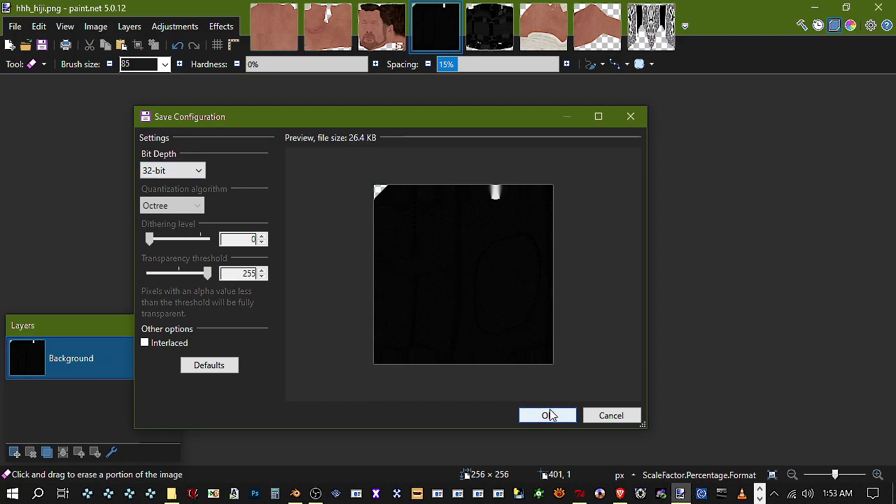
{"action": "left_click", "coordinate": [549, 415]}
Save the open hhh_knee.png over its existing file in the psp folder, changing its PNG bit depth
{"action": "left_click", "coordinate": [488, 48]}
{"action": "left_click", "coordinate": [14, 26]}
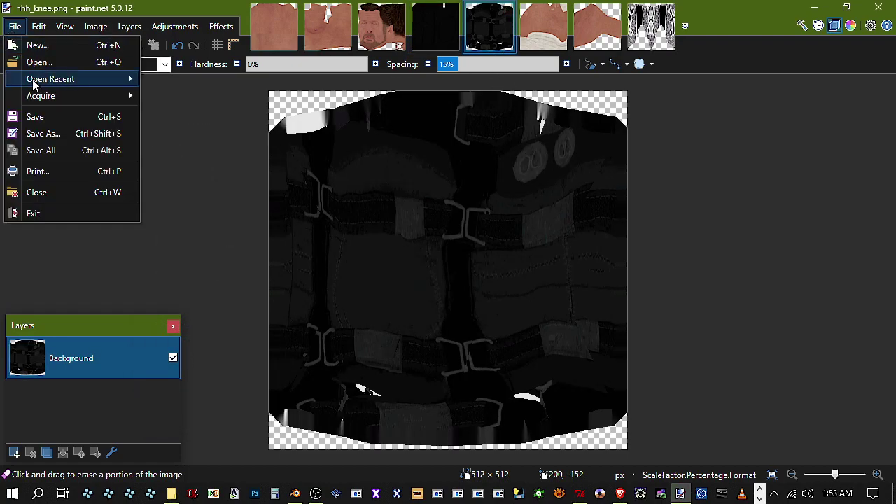
{"action": "left_click", "coordinate": [60, 133]}
{"action": "left_click", "coordinate": [346, 333]}
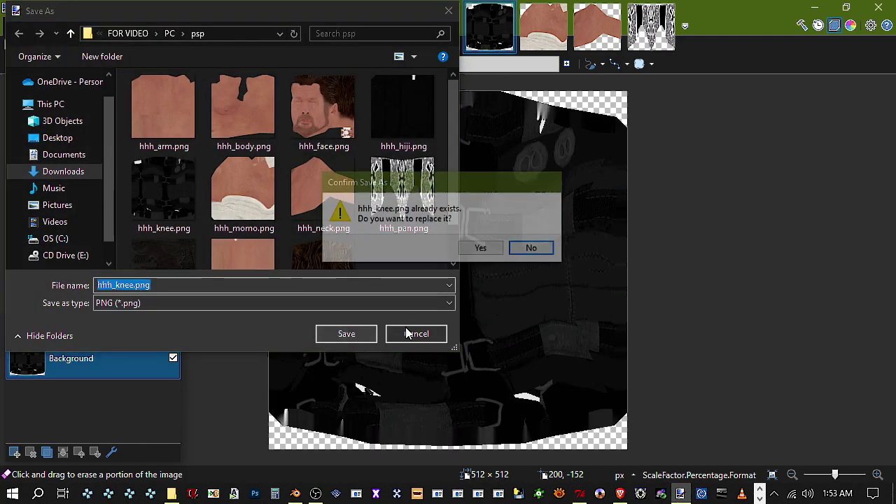
{"action": "left_click", "coordinate": [481, 248]}
{"action": "scroll", "coordinate": [157, 176], "scroll_direction": "up", "scroll_amount": 3}
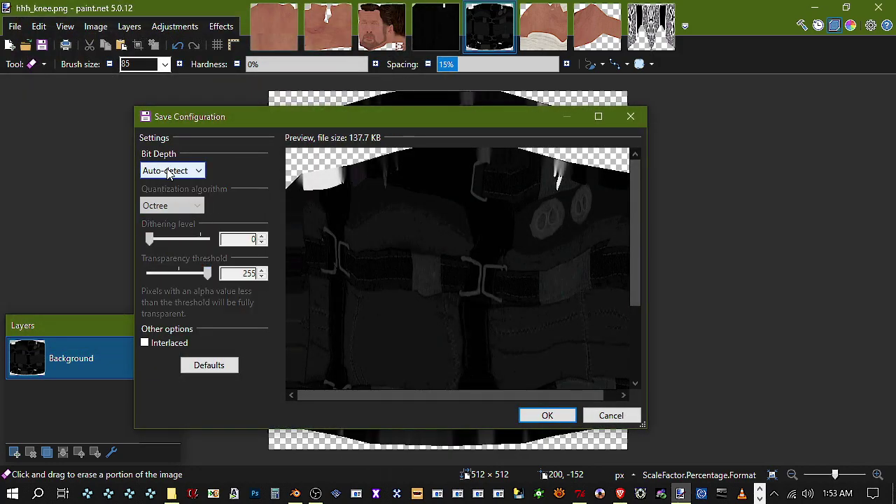
{"action": "left_click", "coordinate": [547, 415]}
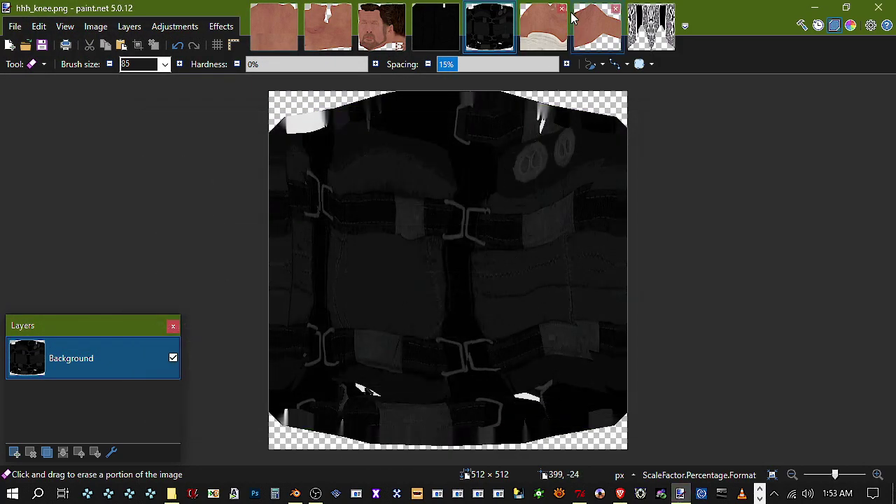
Save the open hhh_momo.png over its existing file in the psp folder as a 32-bit PNG
{"action": "left_click", "coordinate": [560, 25]}
{"action": "left_click", "coordinate": [15, 26]}
{"action": "left_click", "coordinate": [53, 133]}
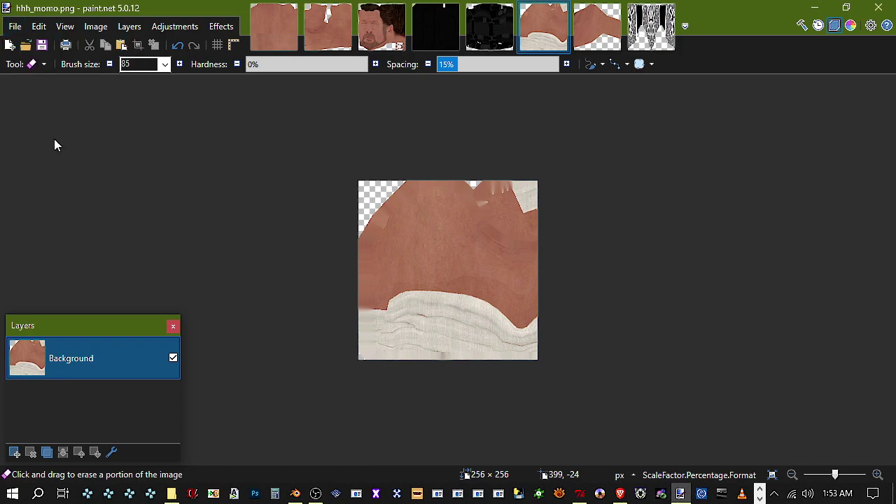
{"action": "left_click", "coordinate": [367, 333]}
{"action": "left_click", "coordinate": [482, 248]}
{"action": "scroll", "coordinate": [188, 170], "scroll_direction": "up", "scroll_amount": 3}
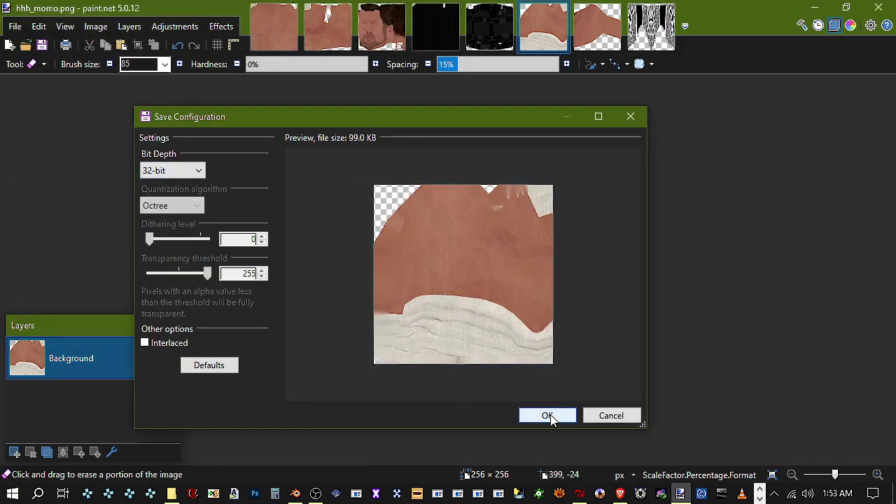
{"action": "left_click", "coordinate": [548, 416]}
Save the open hhh_neck.png over its existing file in the psp folder as a 32-bit PNG
{"action": "left_click", "coordinate": [595, 31]}
{"action": "left_click", "coordinate": [13, 28]}
{"action": "left_click", "coordinate": [75, 131]}
{"action": "key", "text": "Return"}
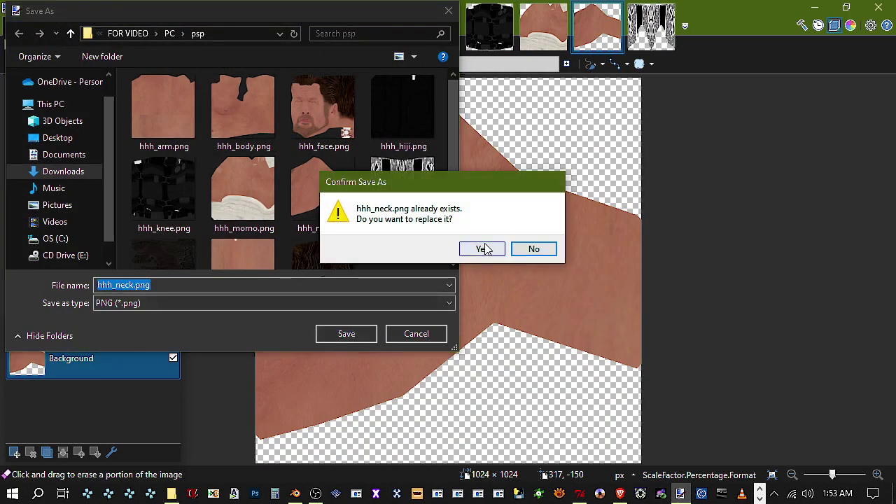
{"action": "left_click", "coordinate": [480, 248]}
{"action": "scroll", "coordinate": [195, 172], "scroll_direction": "up", "scroll_amount": 2}
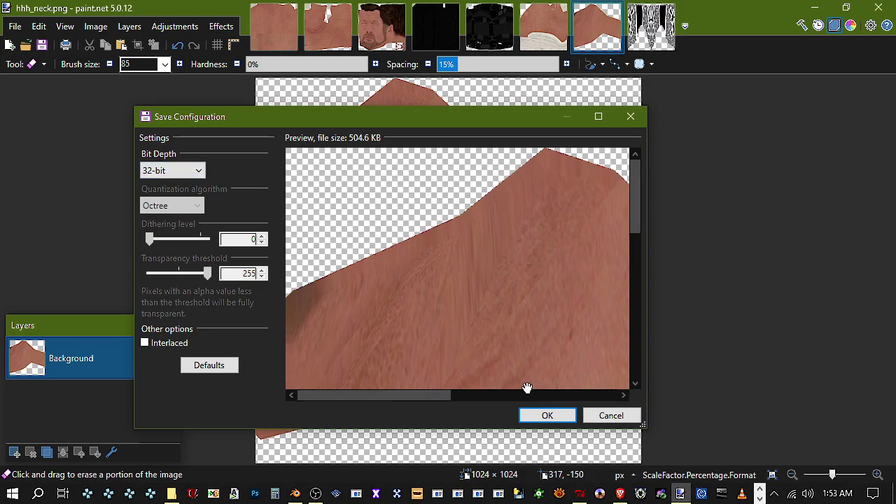
{"action": "left_click", "coordinate": [547, 416]}
Save the open hhh_pan.png over its existing file in the psp folder as a 32-bit PNG
{"action": "left_click", "coordinate": [642, 47]}
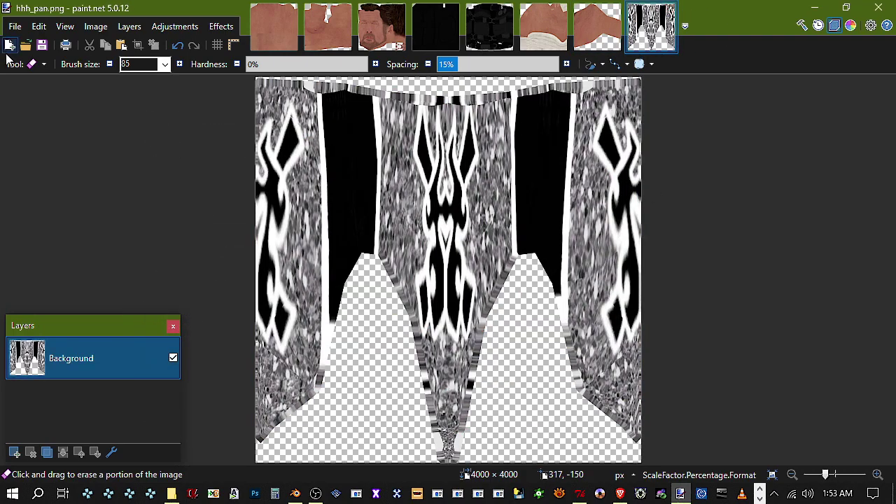
{"action": "left_click", "coordinate": [15, 28]}
{"action": "left_click", "coordinate": [62, 130]}
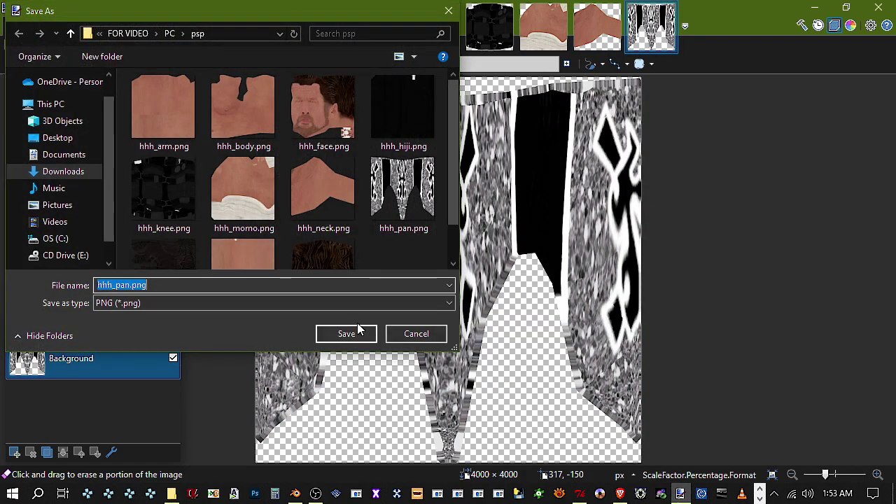
{"action": "key", "text": "Return"}
{"action": "left_click", "coordinate": [480, 248]}
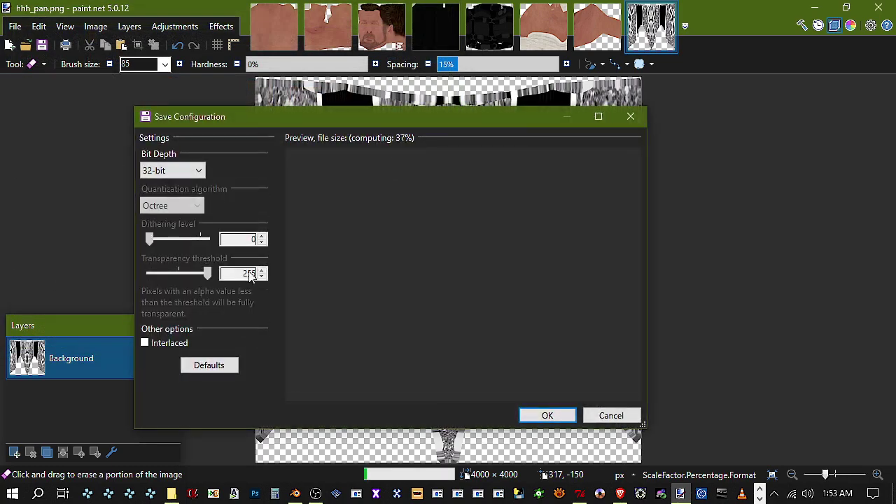
{"action": "left_click", "coordinate": [547, 416]}
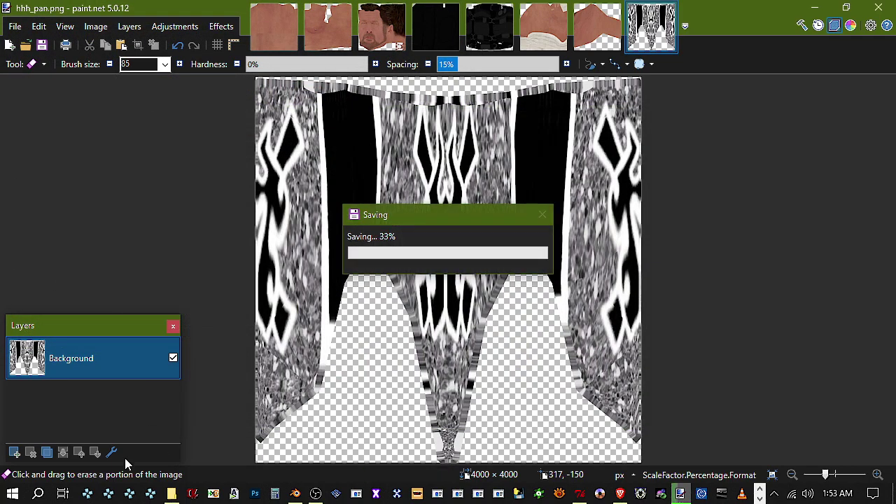
Open hhh_shoe.png from the psp folder in paint.net and flip the image vertically
{"action": "left_click", "coordinate": [171, 493]}
{"action": "key", "text": "alt+Tab"}
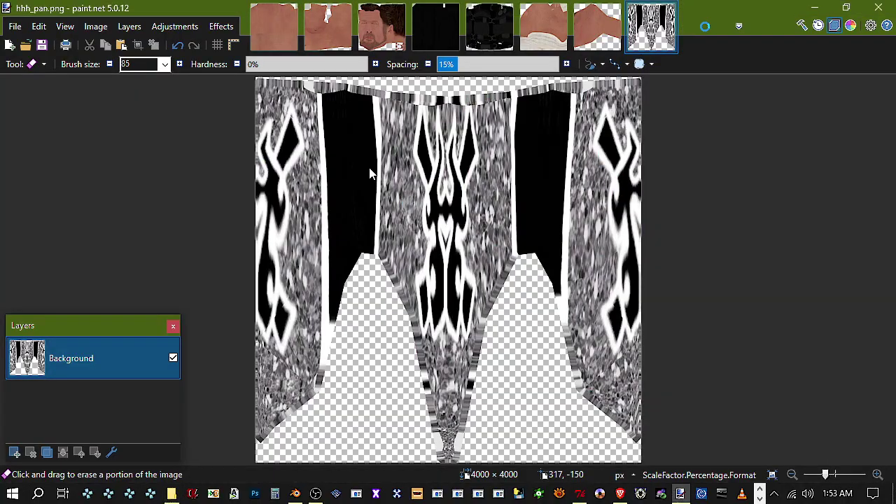
{"action": "left_click", "coordinate": [95, 26]}
{"action": "left_click", "coordinate": [138, 118]}
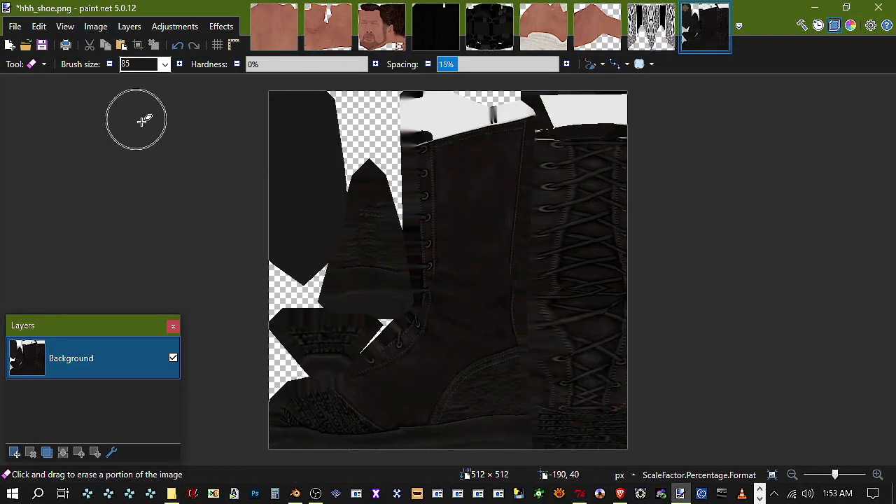
Save the flipped hhh_shoe.png over its existing file in the psp folder as a 32-bit PNG
{"action": "left_click", "coordinate": [14, 26]}
{"action": "left_click", "coordinate": [62, 133]}
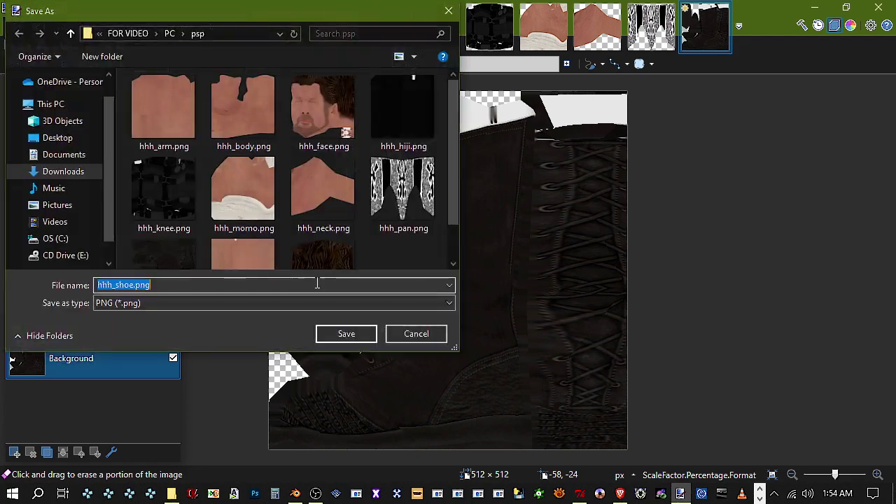
{"action": "left_click", "coordinate": [346, 334]}
{"action": "left_click", "coordinate": [481, 249]}
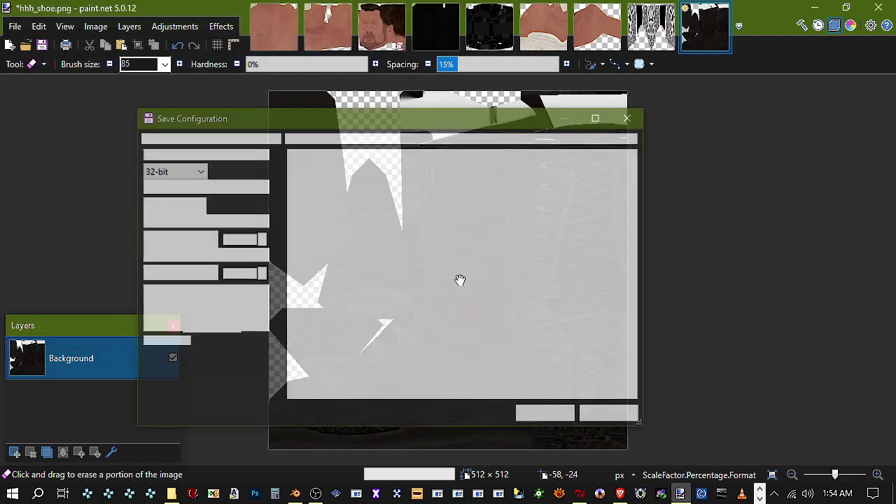
{"action": "left_click", "coordinate": [547, 415]}
Open hhh_tape.png from the psp folder in paint.net and flip the image vertically
{"action": "left_click", "coordinate": [171, 493]}
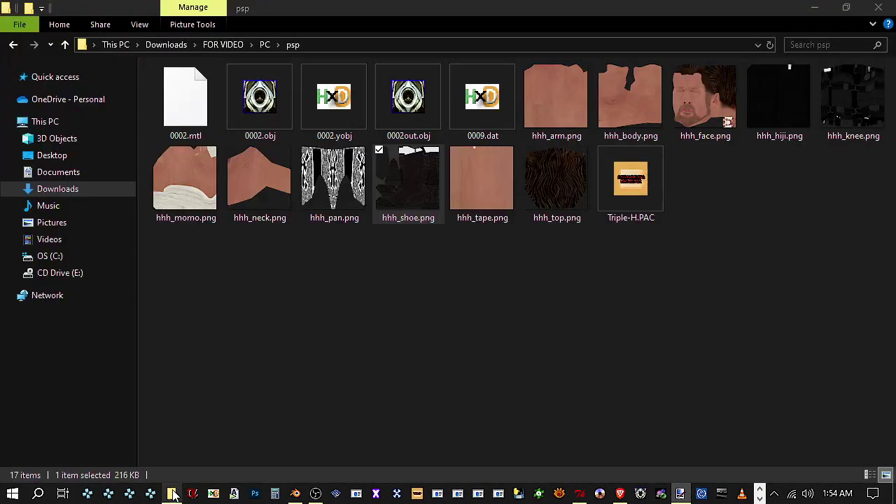
{"action": "double_click", "coordinate": [483, 200]}
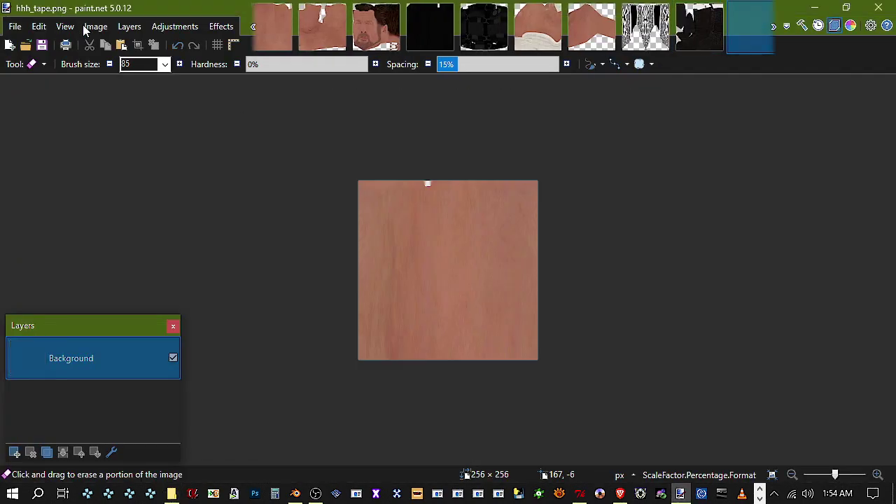
{"action": "left_click", "coordinate": [95, 26]}
{"action": "left_click", "coordinate": [126, 117]}
Save the flipped hhh_tape.png over its existing file in the psp folder as a 32-bit PNG
{"action": "left_click", "coordinate": [13, 28]}
{"action": "left_click", "coordinate": [56, 133]}
{"action": "left_click", "coordinate": [197, 304]}
{"action": "left_click", "coordinate": [197, 303]}
{"action": "left_click", "coordinate": [348, 334]}
{"action": "left_click", "coordinate": [484, 249]}
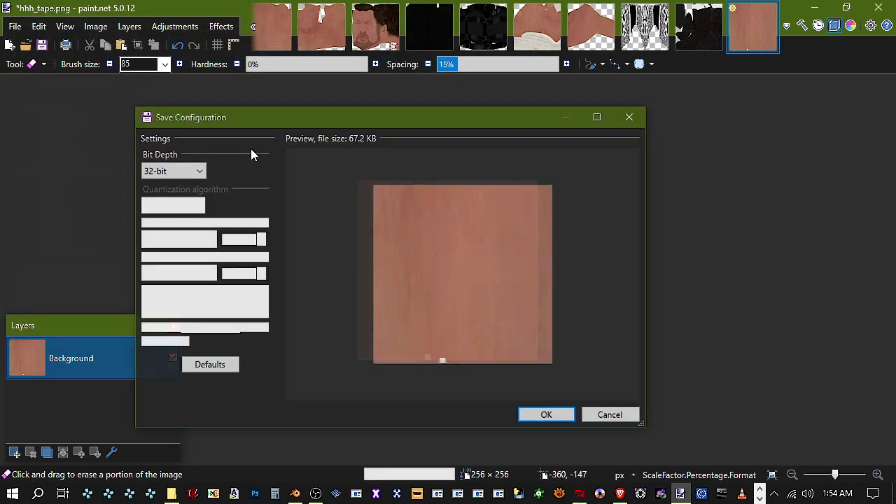
{"action": "left_click", "coordinate": [532, 408]}
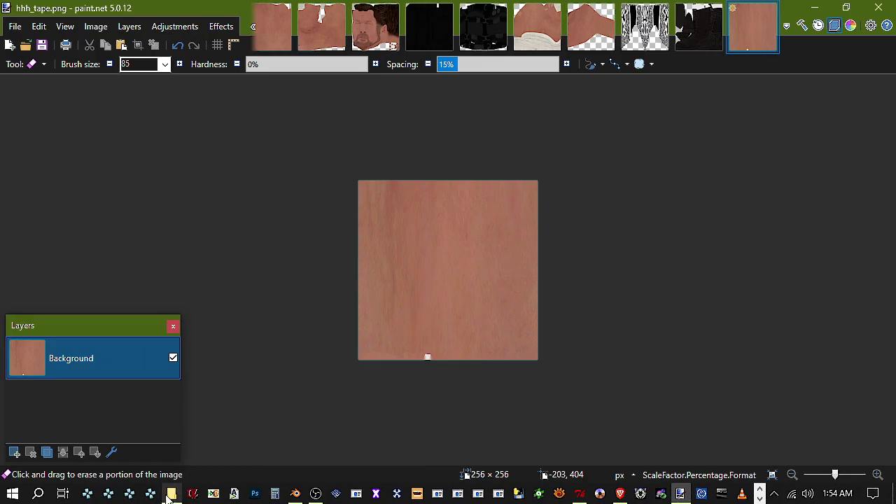
Open hhh_top.png from the psp folder in paint.net and flip the image vertically
{"action": "left_click", "coordinate": [172, 494]}
{"action": "double_click", "coordinate": [546, 222]}
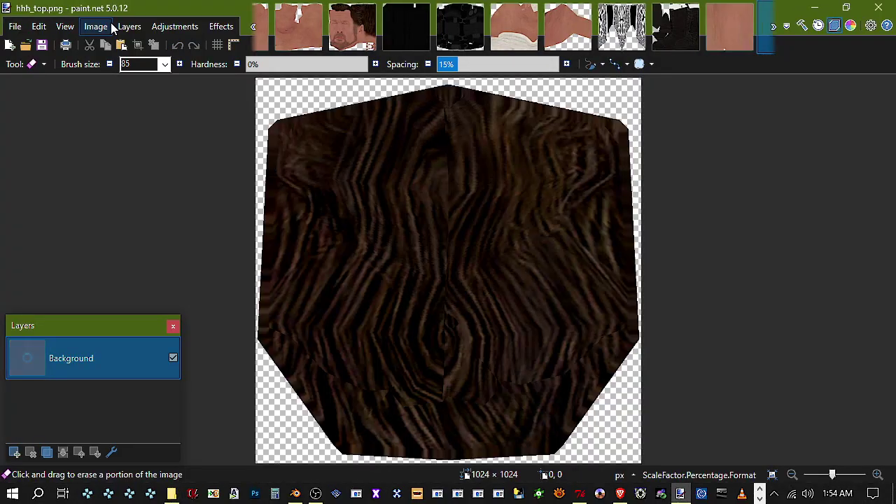
{"action": "left_click", "coordinate": [95, 26]}
{"action": "left_click", "coordinate": [120, 116]}
Save the flipped hhh_top.png over its existing file in the psp folder as a 32-bit PNG
{"action": "left_click", "coordinate": [14, 26]}
{"action": "left_click", "coordinate": [51, 130]}
{"action": "left_click", "coordinate": [346, 335]}
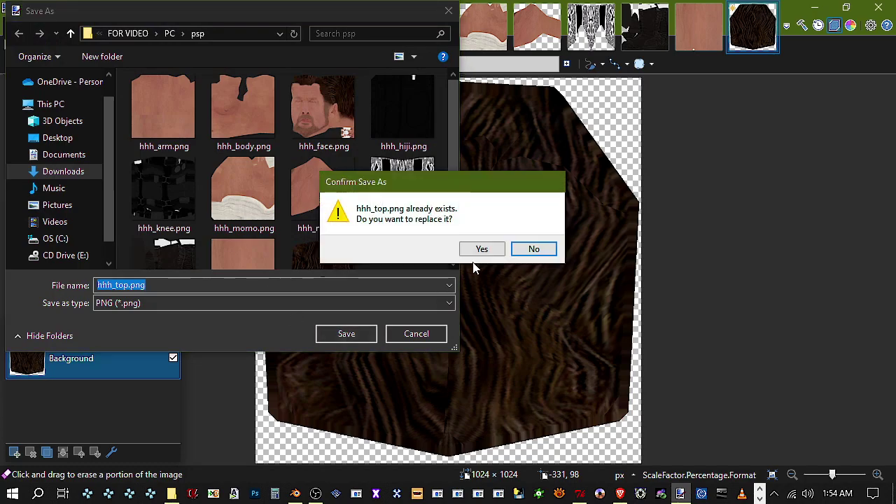
{"action": "left_click", "coordinate": [479, 249]}
{"action": "left_click", "coordinate": [546, 415]}
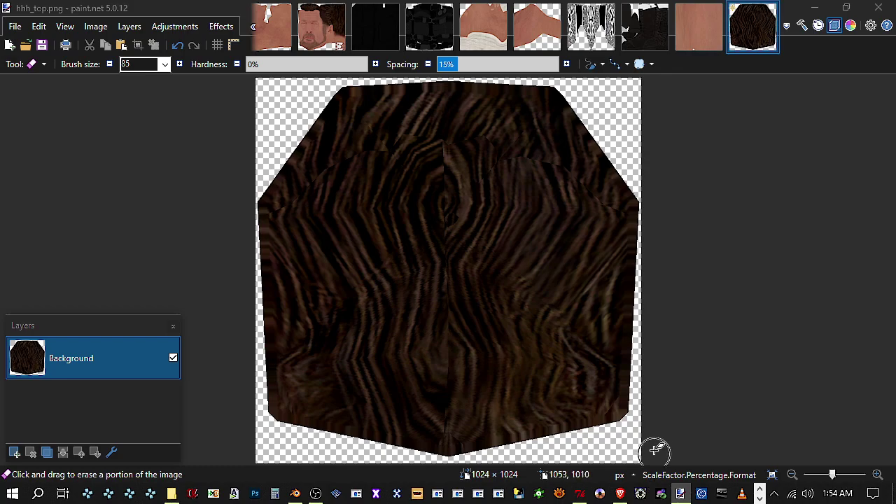
Switch to Noesis, change the base orientation of the 0002.obj preview, and view the whole textured wrestler from the front
{"action": "left_click", "coordinate": [640, 494]}
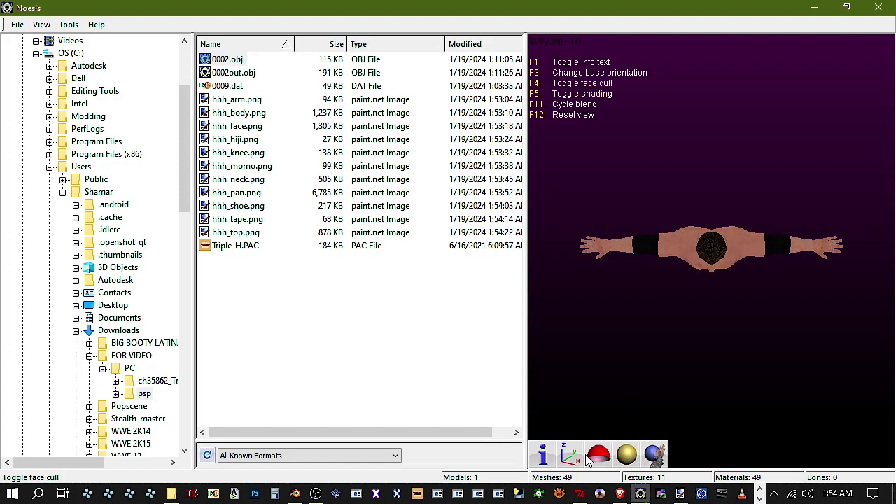
{"action": "left_click", "coordinate": [575, 465]}
{"action": "scroll", "coordinate": [650, 294], "scroll_direction": "up", "scroll_amount": 5}
{"action": "scroll", "coordinate": [650, 294], "scroll_direction": "down", "scroll_amount": 4}
{"action": "left_click_drag", "start_coordinate": [649, 294], "coordinate": [712, 354]}
{"action": "left_click_drag", "start_coordinate": [711, 251], "coordinate": [712, 262]}
{"action": "middle_click_drag", "start_coordinate": [711, 251], "coordinate": [610, 294]}
{"action": "mouse_move", "coordinate": [712, 251]}
{"action": "left_mouse_down"}
{"action": "mouse_move", "coordinate": [607, 252]}
{"action": "mouse_move", "coordinate": [813, 252]}
{"action": "mouse_move", "coordinate": [812, 41]}
{"action": "mouse_move", "coordinate": [719, 235]}
{"action": "left_mouse_up"}
{"action": "scroll", "coordinate": [721, 252], "scroll_direction": "down", "scroll_amount": 5}
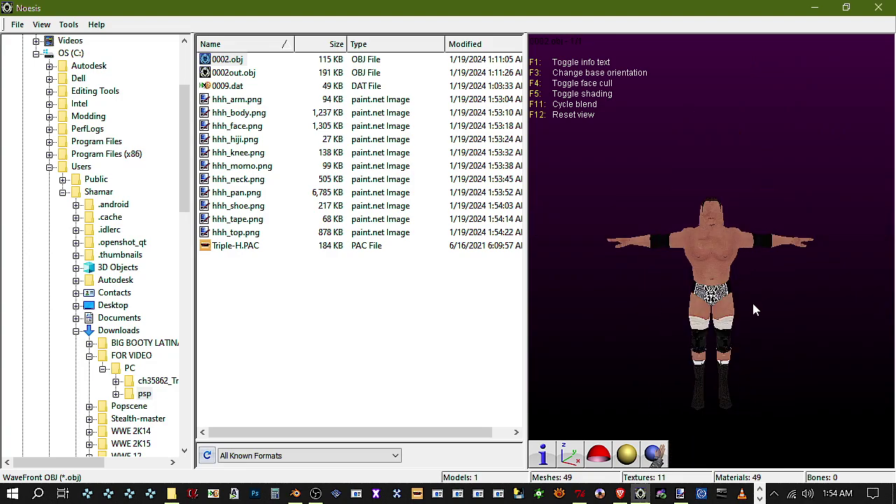
Examine the textures on the model's torso, trunks, knee pads and boots up close in the Noesis preview
{"action": "scroll", "coordinate": [722, 261], "scroll_direction": "up", "scroll_amount": 6}
{"action": "scroll", "coordinate": [723, 261], "scroll_direction": "down", "scroll_amount": 3}
{"action": "middle_click_drag", "start_coordinate": [741, 308], "coordinate": [742, 182]}
{"action": "left_click_drag", "start_coordinate": [742, 182], "coordinate": [545, 182]}
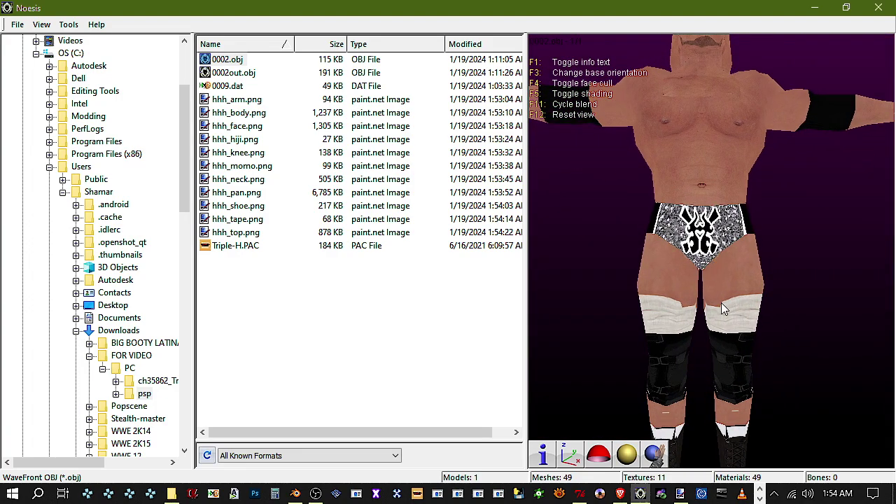
{"action": "left_click_drag", "start_coordinate": [684, 307], "coordinate": [684, 307]}
{"action": "middle_click_drag", "start_coordinate": [684, 307], "coordinate": [684, 219]}
{"action": "left_click_drag", "start_coordinate": [684, 219], "coordinate": [535, 220]}
{"action": "left_click_drag", "start_coordinate": [689, 301], "coordinate": [713, 259]}
{"action": "left_click", "coordinate": [815, 8]}
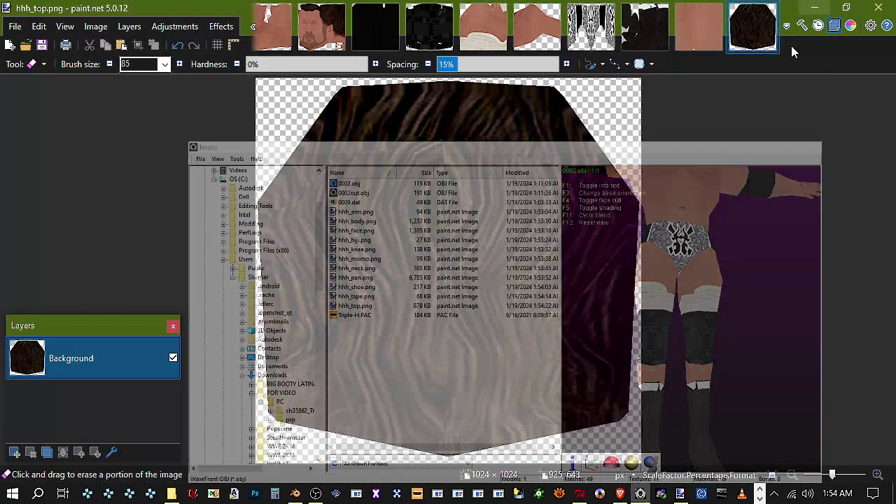
Switch to Blender and look over the high-poly body model for reference
{"action": "left_click", "coordinate": [295, 494]}
{"action": "scroll", "coordinate": [392, 257], "scroll_direction": "down", "scroll_amount": 6}
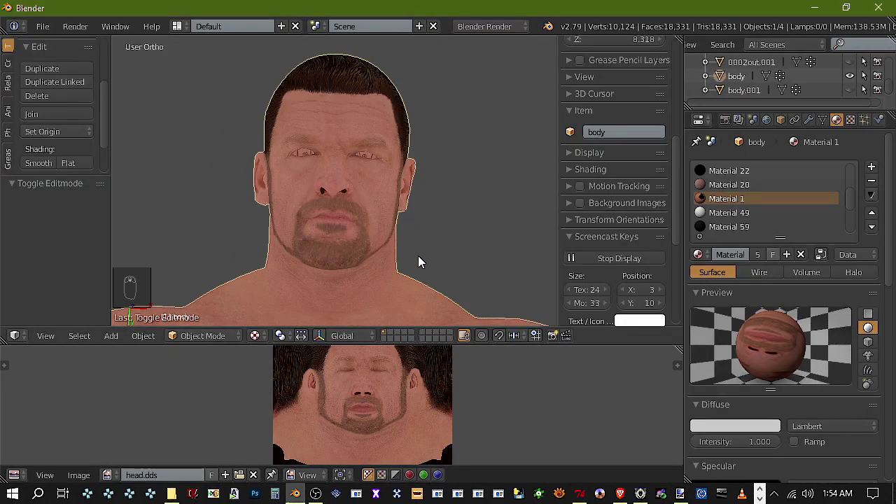
{"action": "scroll", "coordinate": [435, 256], "scroll_direction": "up", "scroll_amount": 3}
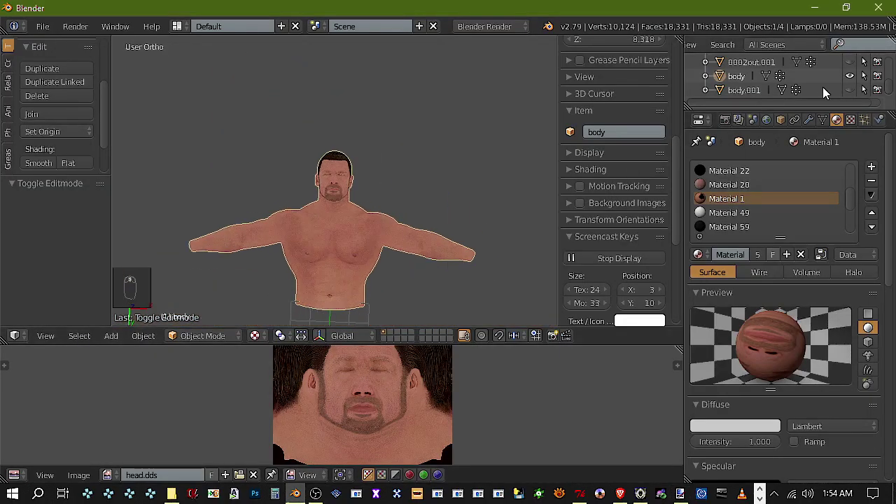
{"action": "left_click", "coordinate": [815, 8]}
Paint over the white areas at the top of the boots in hhh_shoe.png with the dark boot colour using the Paintbrush, and save the image
{"action": "left_click", "coordinate": [642, 27]}
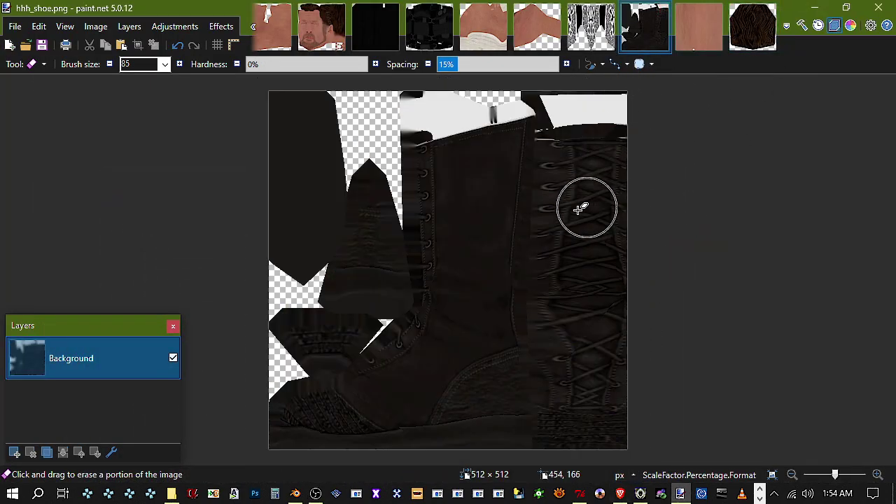
{"action": "left_click", "coordinate": [36, 64]}
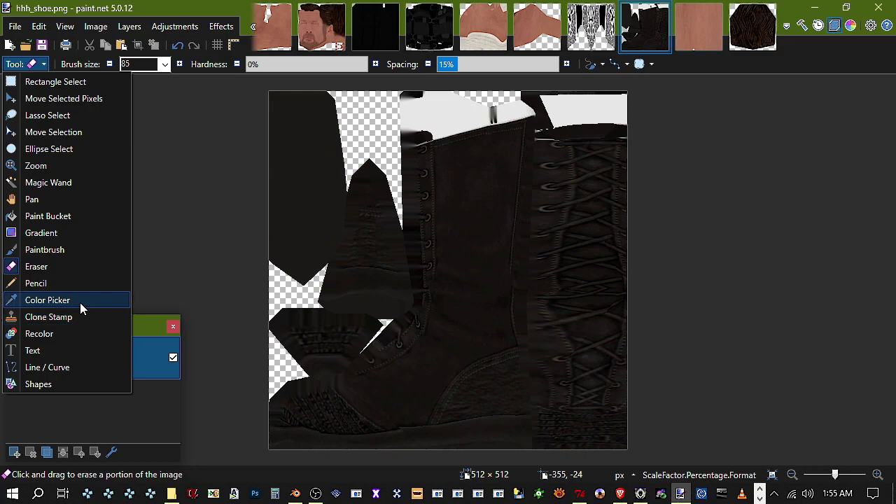
{"action": "left_click", "coordinate": [48, 300]}
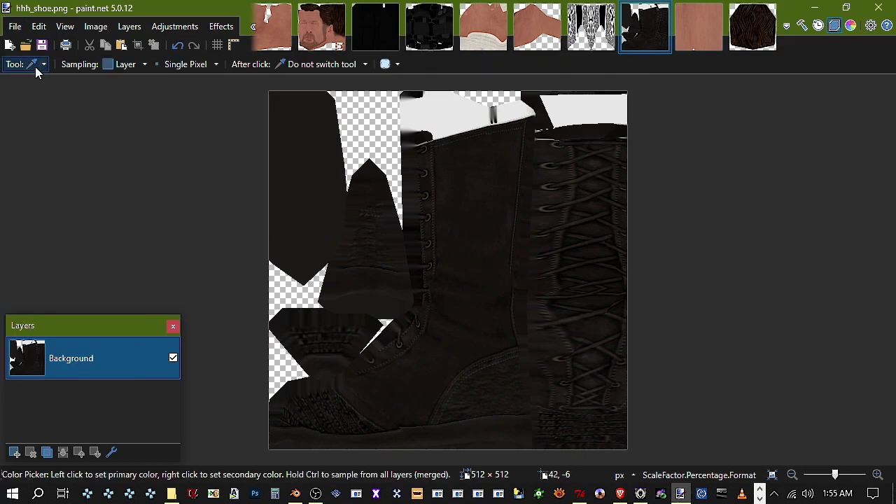
{"action": "left_click", "coordinate": [36, 66]}
{"action": "left_click", "coordinate": [58, 248]}
{"action": "left_click", "coordinate": [422, 113]}
{"action": "mouse_move", "coordinate": [422, 114]}
{"action": "left_mouse_down"}
{"action": "mouse_move", "coordinate": [404, 119]}
{"action": "mouse_move", "coordinate": [415, 129]}
{"action": "mouse_move", "coordinate": [481, 109]}
{"action": "mouse_move", "coordinate": [536, 109]}
{"action": "left_mouse_up"}
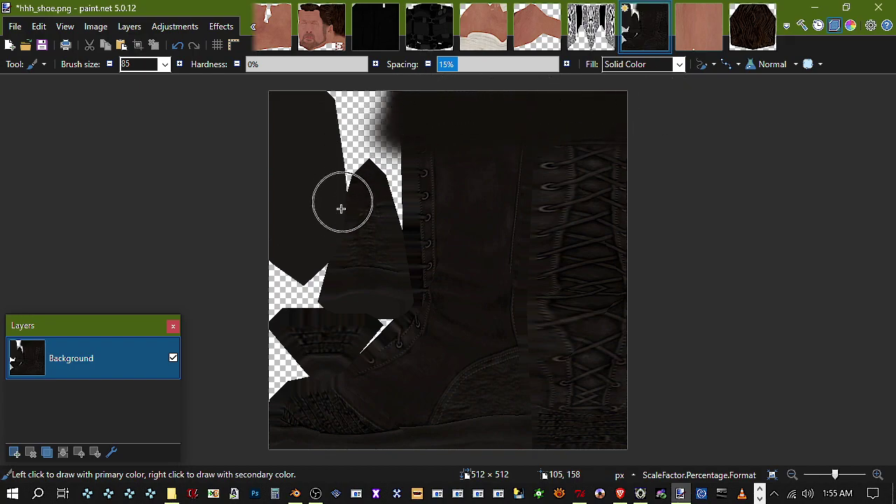
{"action": "left_click", "coordinate": [42, 47]}
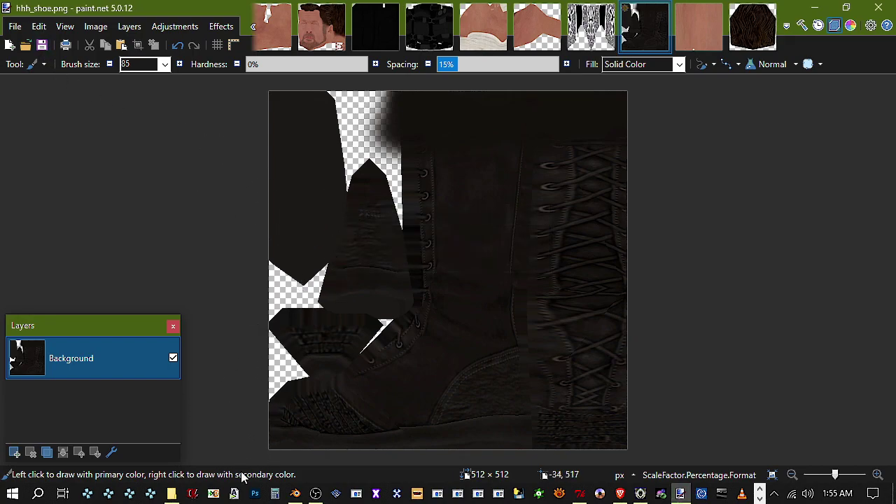
Switch to File Explorer and open the Big Show folder inside youngsha models on the Desktop
{"action": "left_click", "coordinate": [171, 493]}
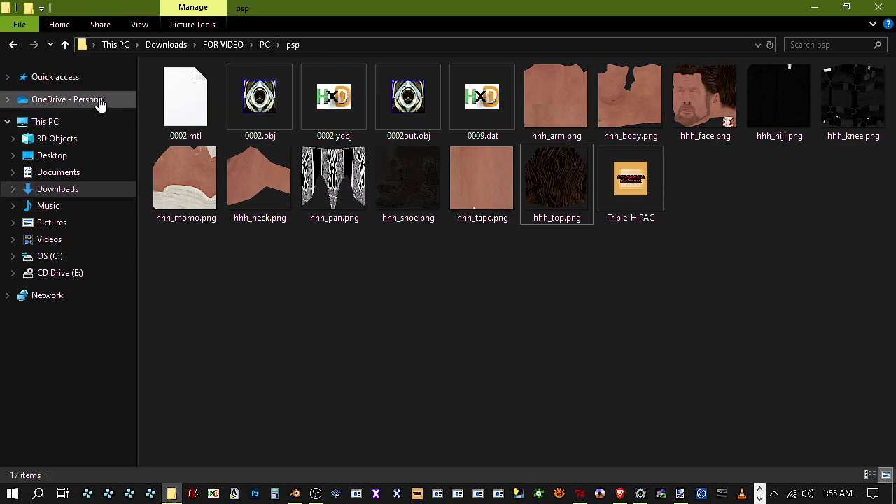
{"action": "left_click", "coordinate": [65, 156]}
{"action": "scroll", "coordinate": [293, 280], "scroll_direction": "down", "scroll_amount": 15}
{"action": "scroll", "coordinate": [258, 358], "scroll_direction": "down", "scroll_amount": 5}
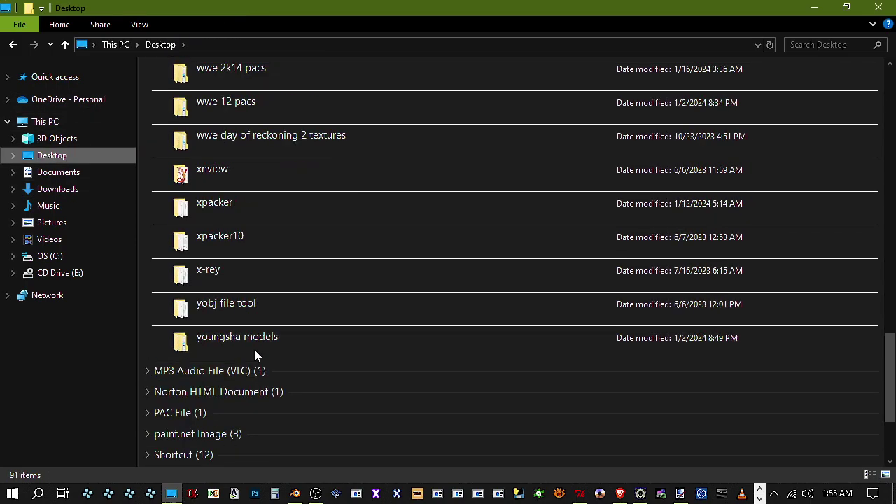
{"action": "double_click", "coordinate": [253, 343]}
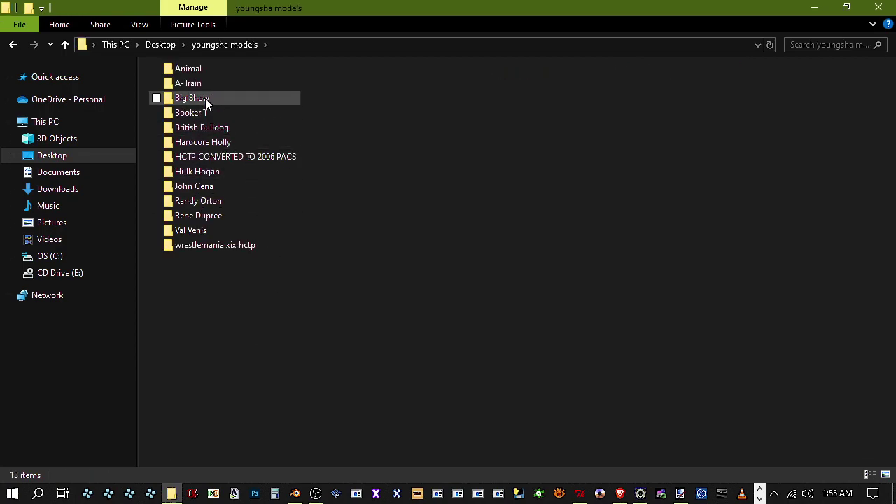
{"action": "double_click", "coordinate": [205, 103]}
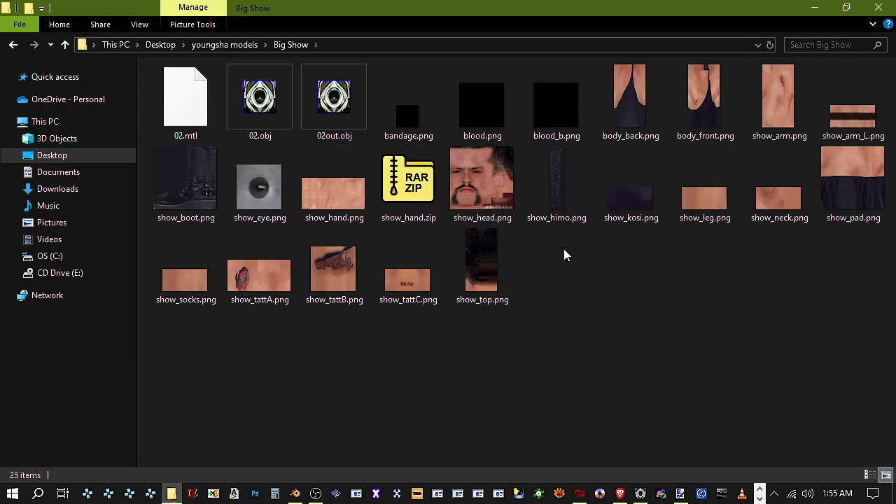
Copy bandage.png, blood.png and blood_b.png from the Big Show folder into the psp folder
{"action": "left_click", "coordinate": [551, 105]}
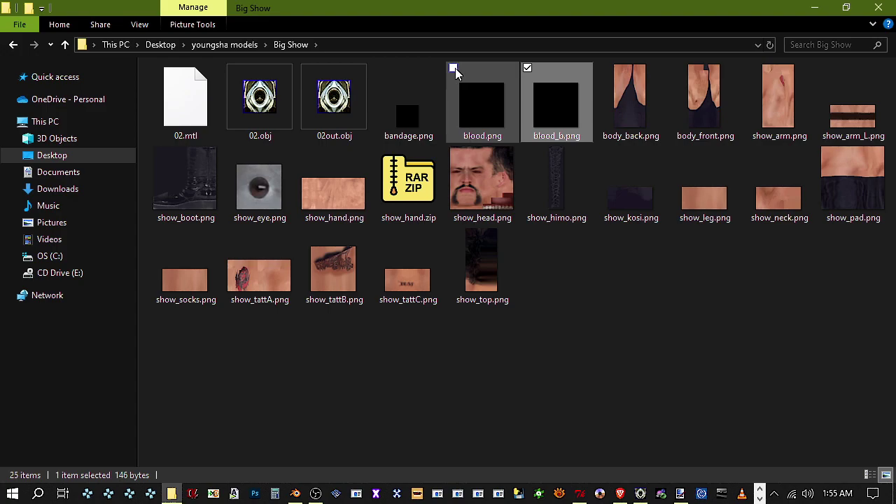
{"action": "left_click", "coordinate": [454, 68]}
{"action": "left_click", "coordinate": [380, 67]}
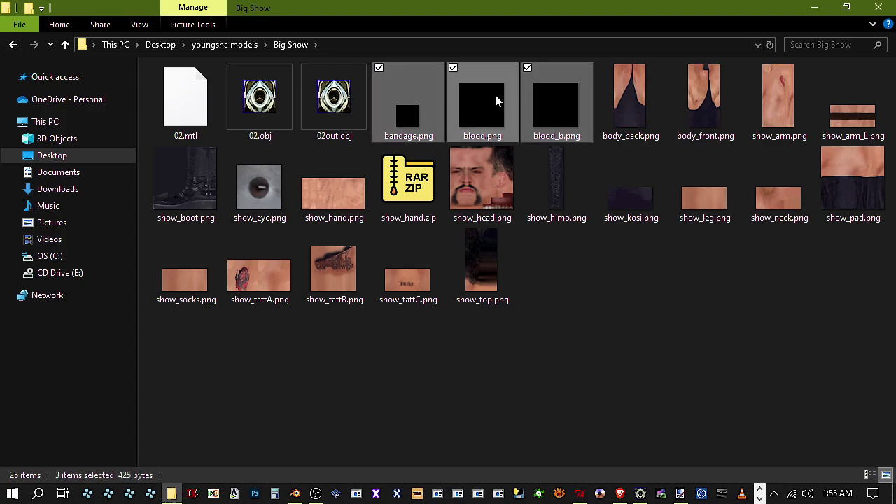
{"action": "left_click", "coordinate": [533, 400]}
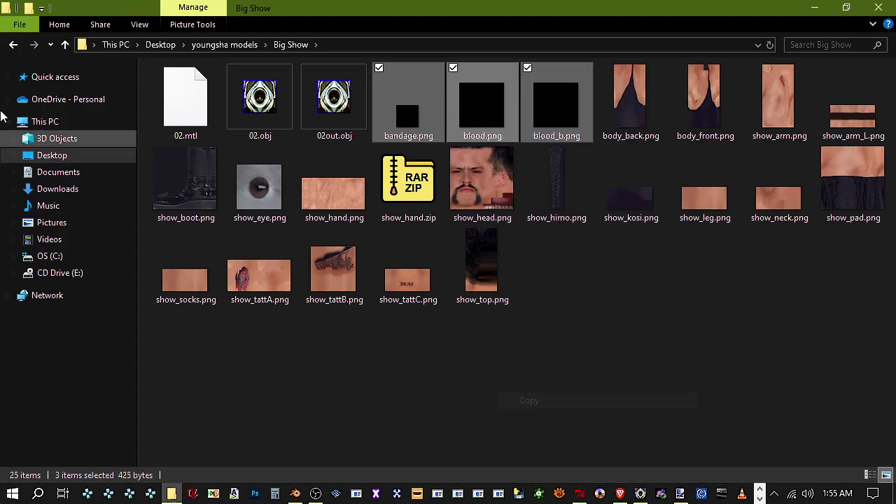
{"action": "key", "text": "alt+Left"}
{"action": "key", "text": "alt+Left"}
{"action": "right_click", "coordinate": [353, 270]}
{"action": "left_click", "coordinate": [413, 366]}
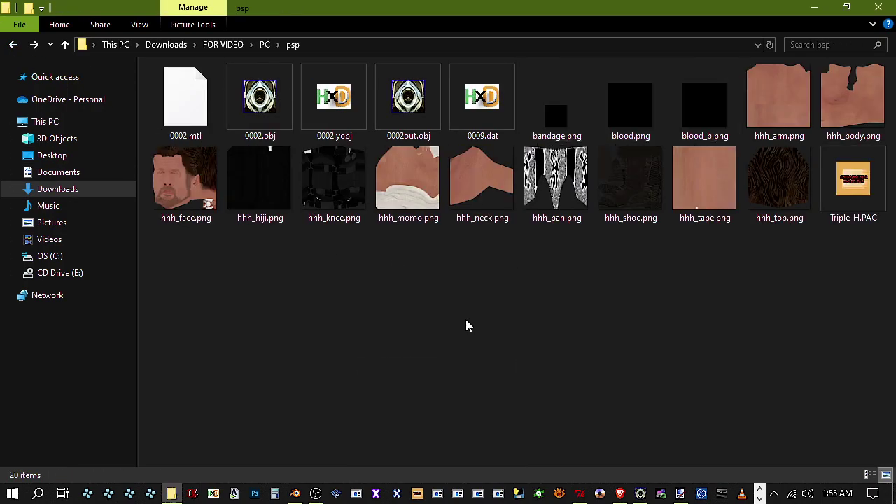
{"action": "right_click", "coordinate": [494, 201]}
{"action": "left_click", "coordinate": [480, 332]}
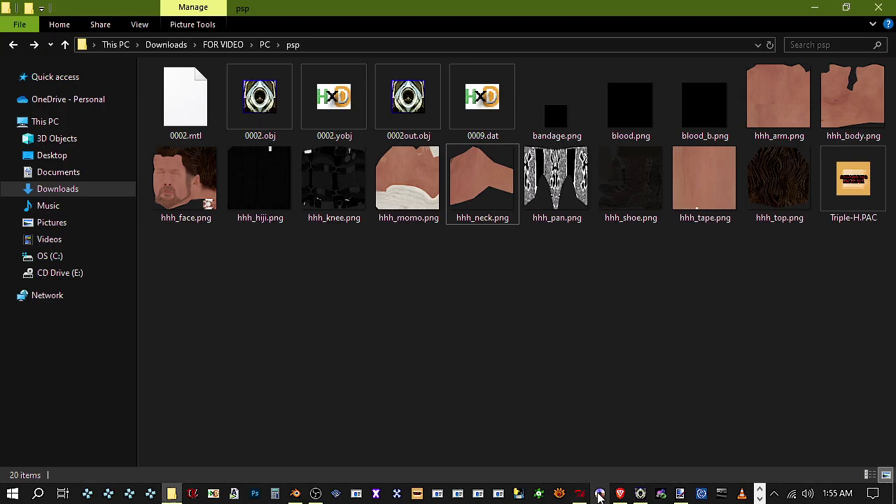
{"action": "left_click", "coordinate": [295, 493]}
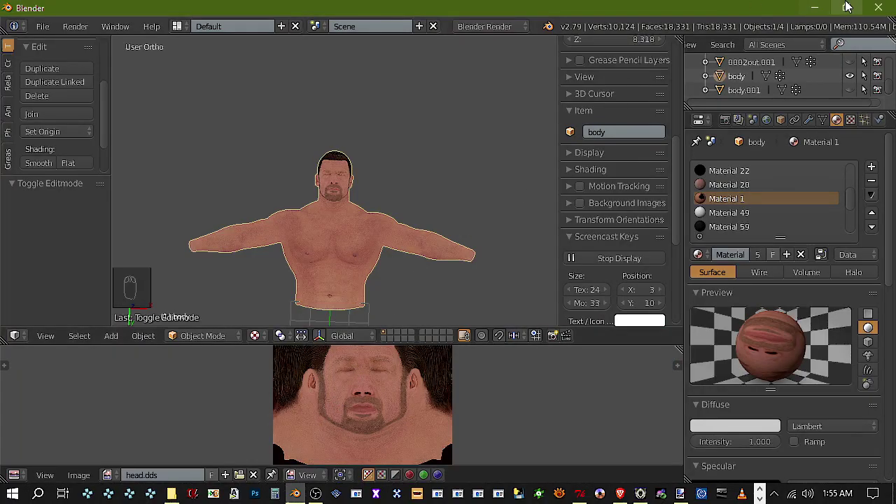
{"action": "left_click", "coordinate": [821, 7]}
{"action": "left_click", "coordinate": [770, 45]}
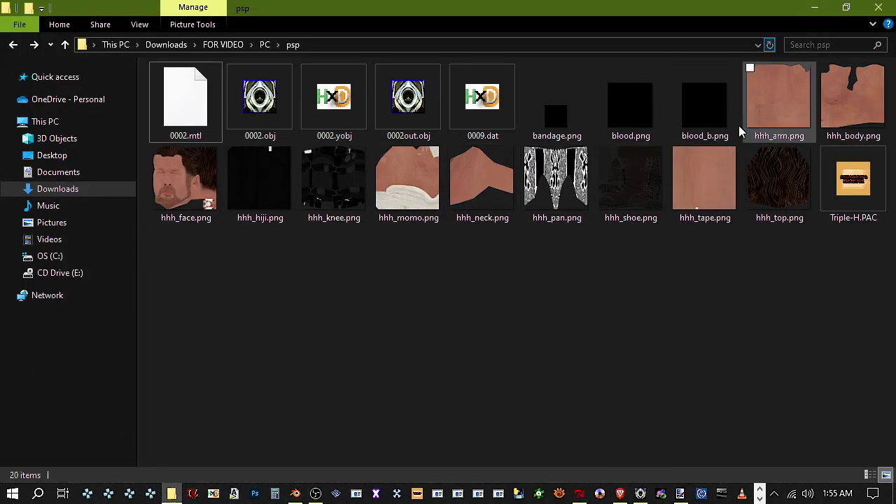
Switch to Noesis, refresh the psp file list, and reload 0002.obj to inspect the trunks, torso and face textures
{"action": "left_click", "coordinate": [640, 494]}
{"action": "left_click", "coordinate": [209, 456]}
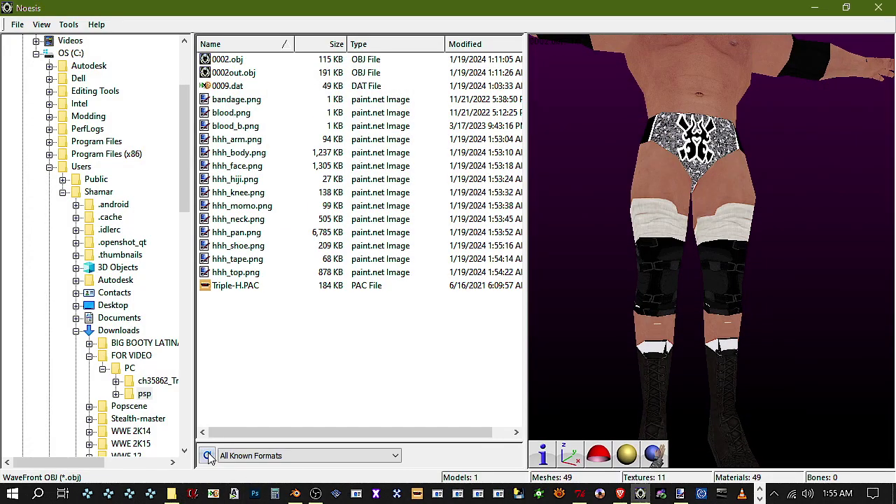
{"action": "left_click", "coordinate": [626, 454]}
{"action": "left_click", "coordinate": [570, 453]}
{"action": "scroll", "coordinate": [725, 249], "scroll_direction": "up", "scroll_amount": 3}
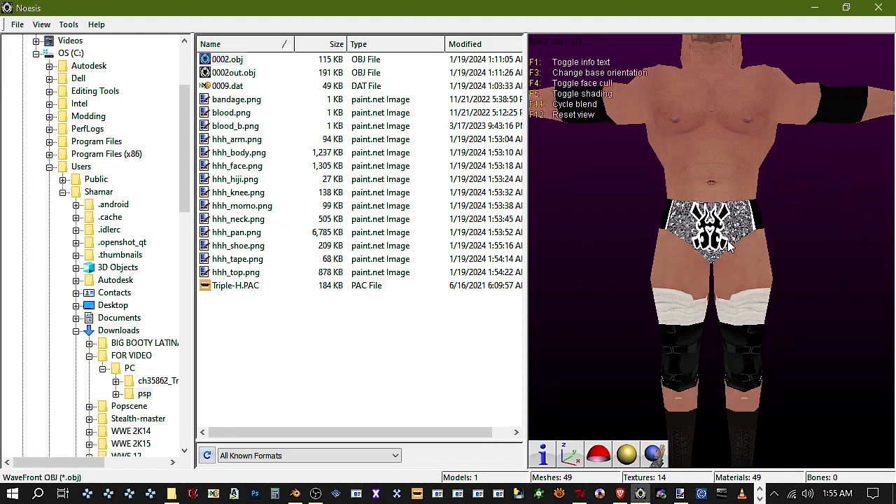
{"action": "middle_click_drag", "start_coordinate": [728, 241], "coordinate": [729, 391]}
{"action": "scroll", "coordinate": [721, 244], "scroll_direction": "up", "scroll_amount": 4}
{"action": "middle_click_drag", "start_coordinate": [721, 243], "coordinate": [721, 382]}
{"action": "mouse_move", "coordinate": [721, 244]}
{"action": "left_mouse_down"}
{"action": "mouse_move", "coordinate": [640, 244]}
{"action": "mouse_move", "coordinate": [713, 243]}
{"action": "left_mouse_up"}
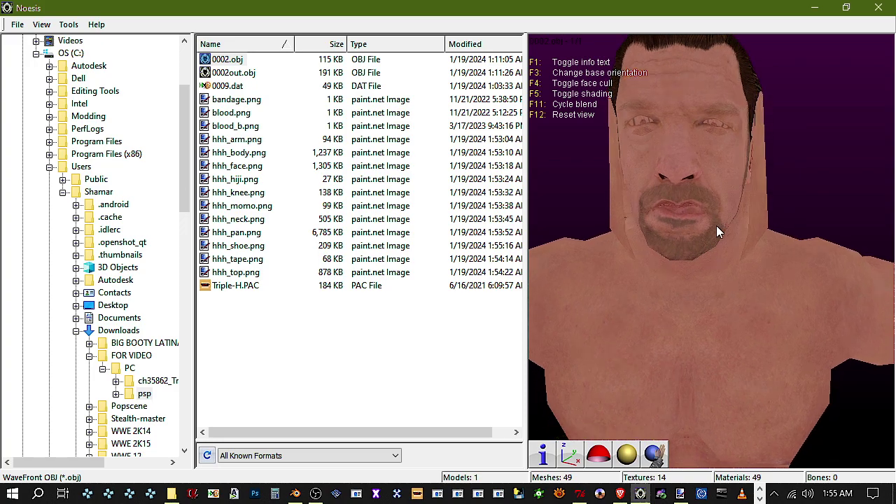
{"action": "left_click", "coordinate": [816, 7]}
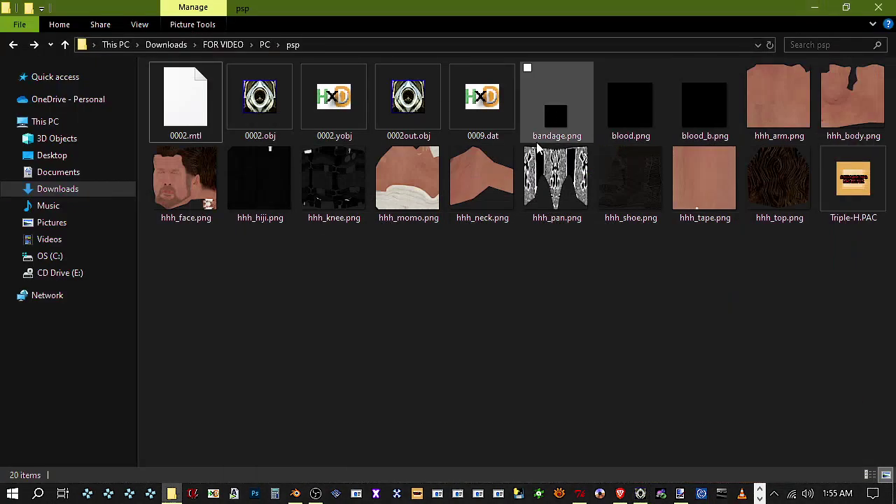
Switch to paint.net and bring back the separate eye-and-brow layer in hhh_face.png
{"action": "left_click", "coordinate": [680, 493]}
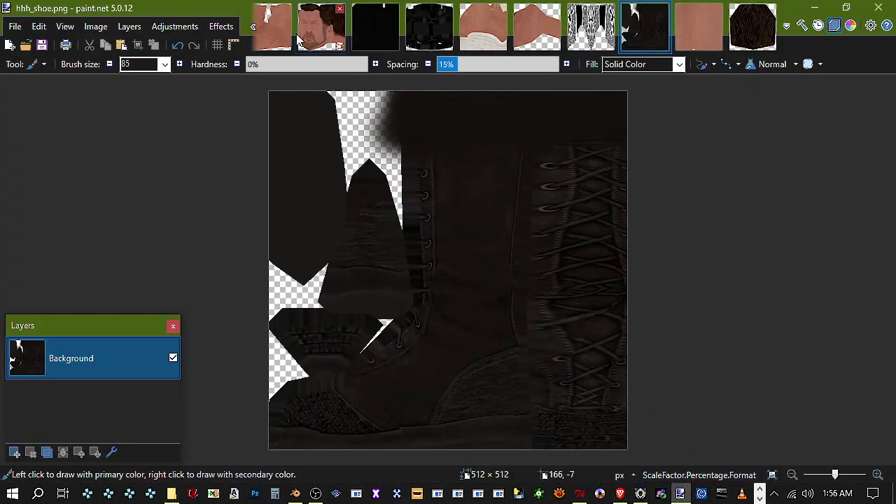
{"action": "left_click", "coordinate": [312, 42]}
{"action": "key", "text": "ctrl+shift+v"}
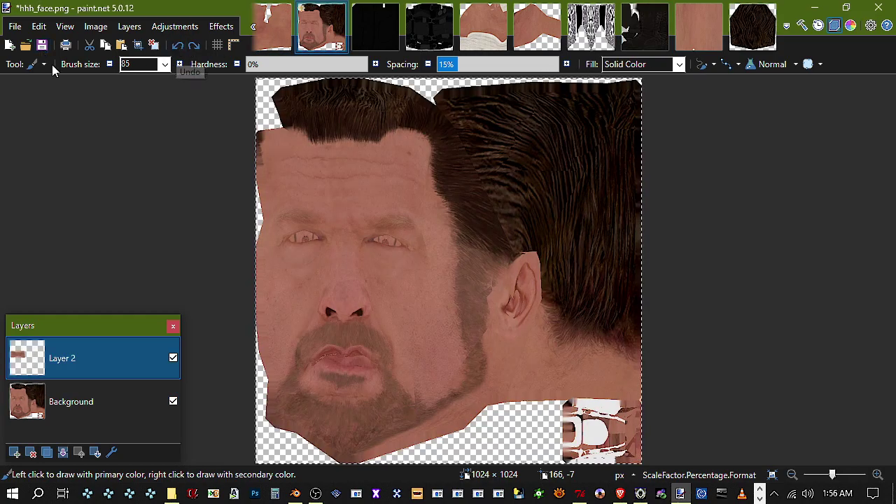
Move the eye-and-brow layer of hhh_face.png down about 31 pixels, merge it into the background, and save the image
{"action": "left_click", "coordinate": [42, 65]}
{"action": "left_click", "coordinate": [70, 97]}
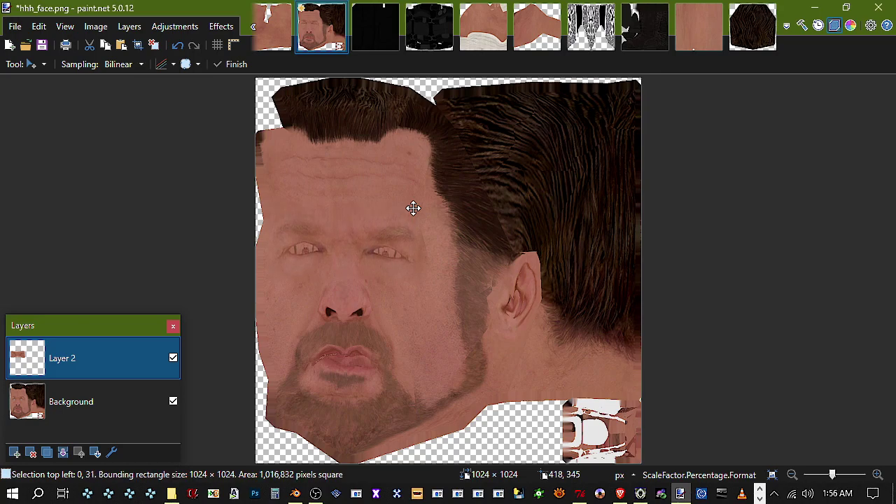
{"action": "left_click", "coordinate": [63, 452]}
{"action": "left_click", "coordinate": [41, 45]}
Switch to Noesis and reload 0002.obj to check the position of the eyes on the model's face
{"action": "left_click", "coordinate": [640, 493]}
{"action": "left_click", "coordinate": [237, 61]}
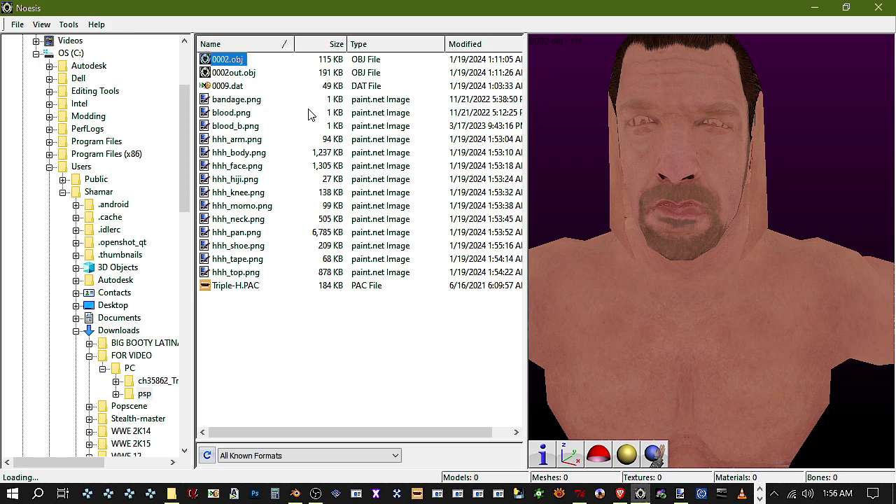
{"action": "left_click", "coordinate": [576, 459]}
{"action": "scroll", "coordinate": [692, 223], "scroll_direction": "up", "scroll_amount": 5}
{"action": "middle_click_drag", "start_coordinate": [692, 222], "coordinate": [692, 449]}
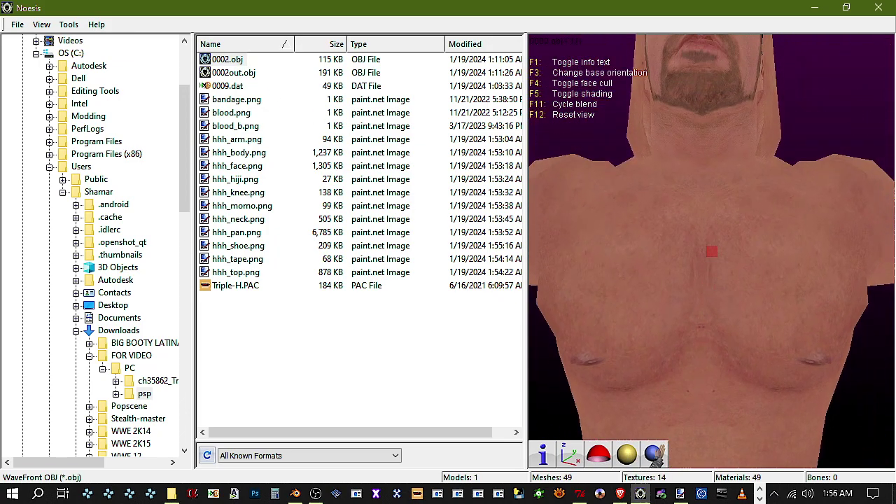
{"action": "middle_click_drag", "start_coordinate": [711, 251], "coordinate": [712, 449]}
{"action": "mouse_move", "coordinate": [711, 251]}
{"action": "left_mouse_down"}
{"action": "mouse_move", "coordinate": [564, 251]}
{"action": "mouse_move", "coordinate": [704, 251]}
{"action": "left_mouse_up"}
{"action": "mouse_move", "coordinate": [711, 214]}
{"action": "left_mouse_down"}
{"action": "mouse_move", "coordinate": [763, 216]}
{"action": "mouse_move", "coordinate": [714, 231]}
{"action": "mouse_move", "coordinate": [714, 178]}
{"action": "mouse_move", "coordinate": [595, 203]}
{"action": "mouse_move", "coordinate": [715, 203]}
{"action": "left_mouse_up"}
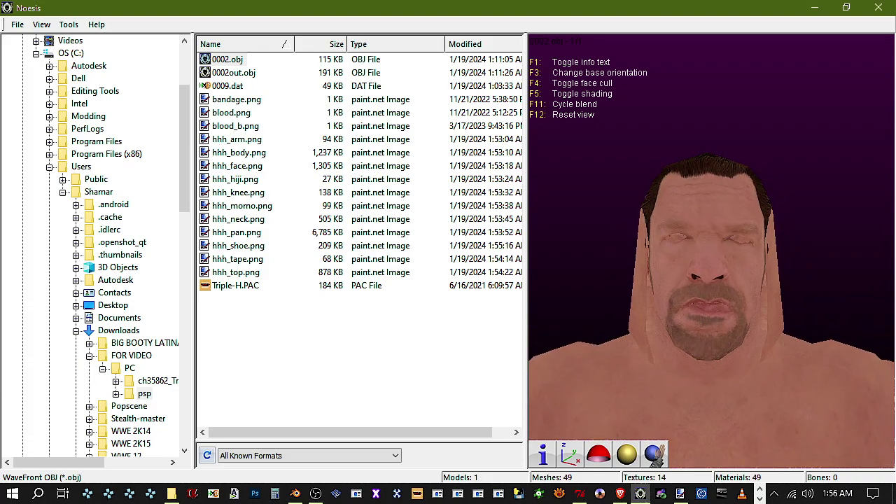
{"action": "left_click", "coordinate": [824, 7]}
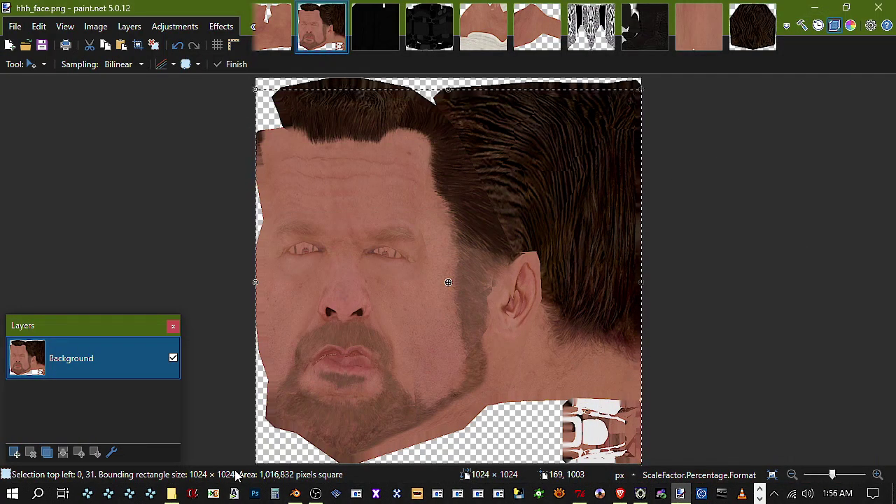
{"action": "left_click", "coordinate": [194, 497]}
{"action": "left_click", "coordinate": [213, 434]}
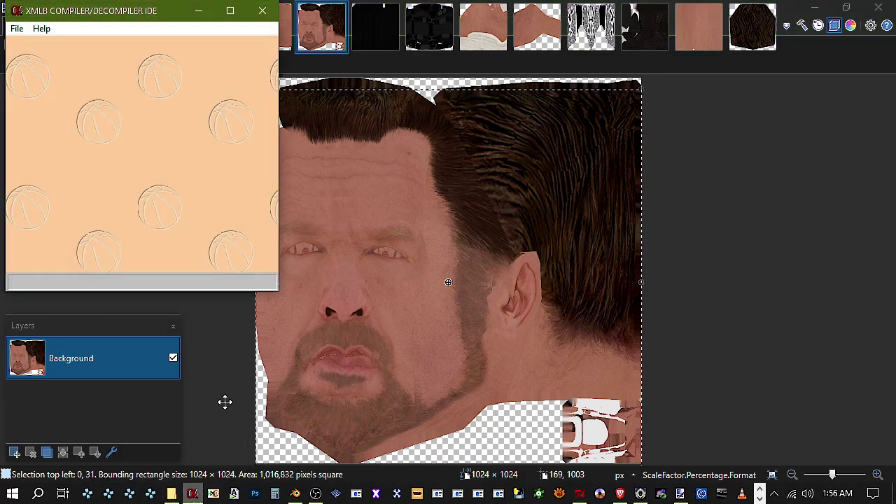
{"action": "left_click", "coordinate": [264, 11]}
Switch to X-Packer and open 0009.dat from the psp folder as a texture archive
{"action": "left_click", "coordinate": [171, 494]}
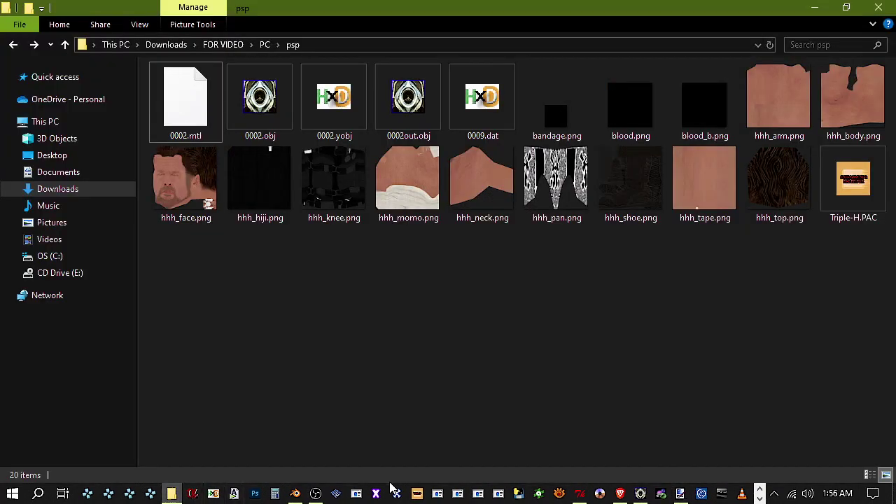
{"action": "left_click", "coordinate": [376, 493]}
{"action": "left_click", "coordinate": [16, 24]}
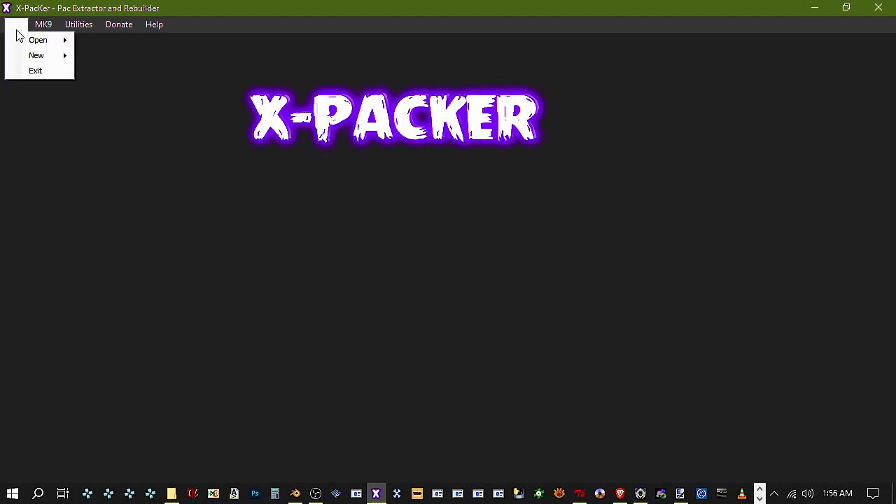
{"action": "mouse_move", "coordinate": [30, 44]}
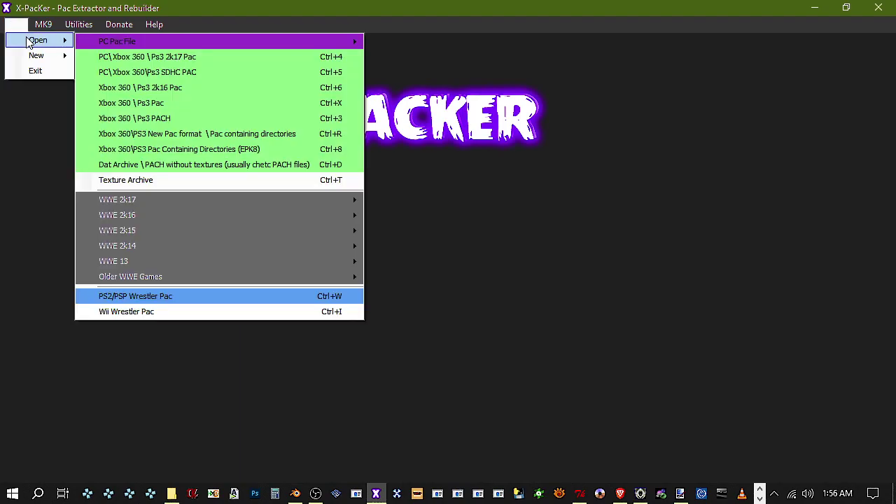
{"action": "left_click", "coordinate": [151, 185]}
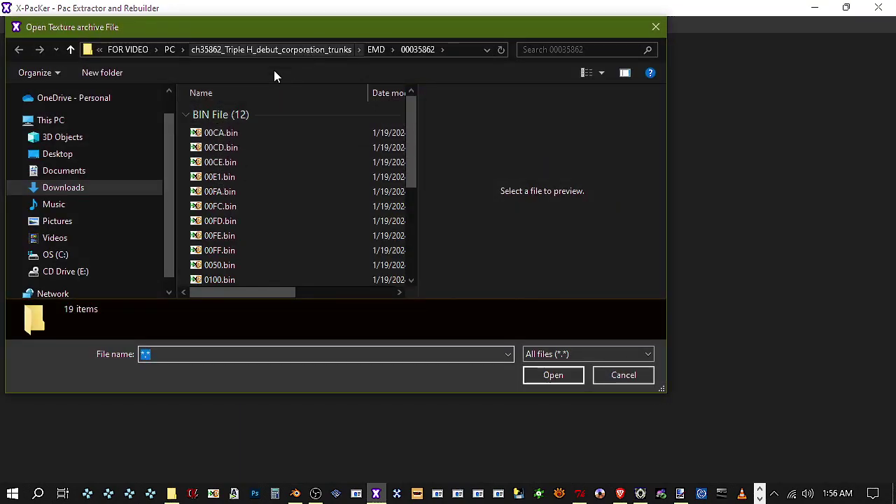
{"action": "left_click", "coordinate": [173, 49]}
{"action": "double_click", "coordinate": [315, 147]}
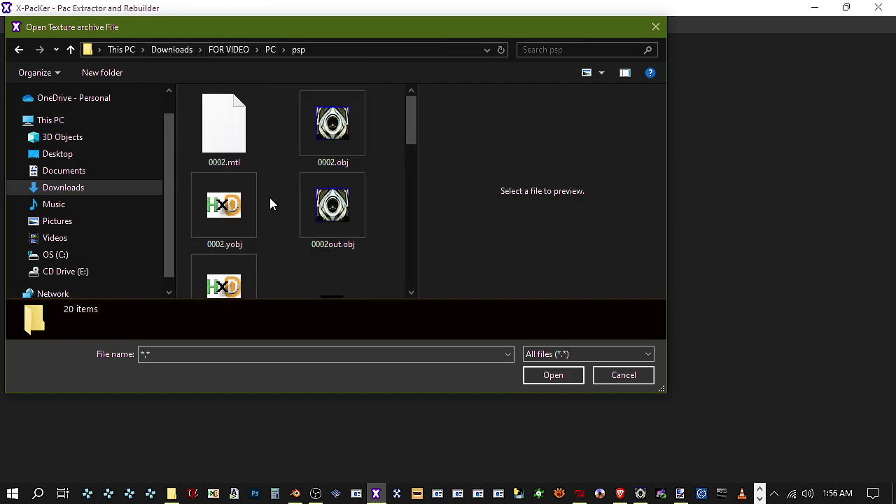
{"action": "scroll", "coordinate": [273, 210], "scroll_direction": "down", "scroll_amount": 2}
{"action": "double_click", "coordinate": [222, 120]}
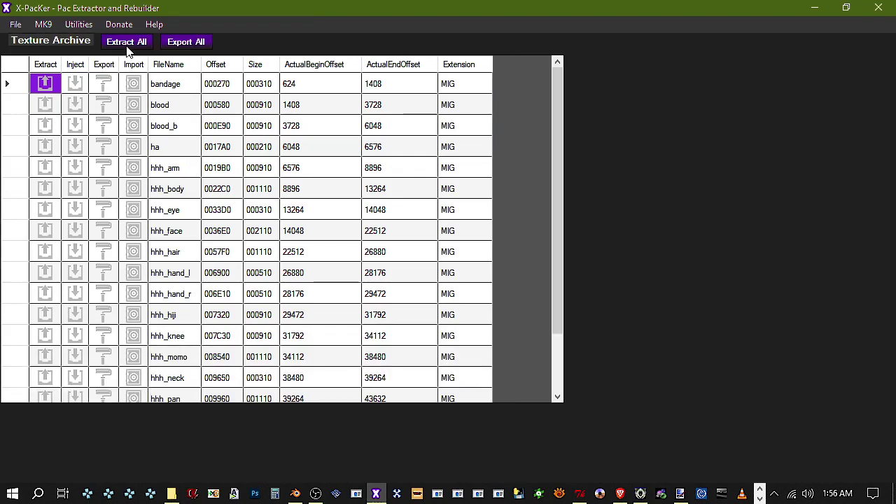
Extract all textures from the archive into a new folder created inside Downloads\FOR VIDEO\PC\psp
{"action": "left_click", "coordinate": [128, 45]}
{"action": "scroll", "coordinate": [428, 259], "scroll_direction": "down", "scroll_amount": 3}
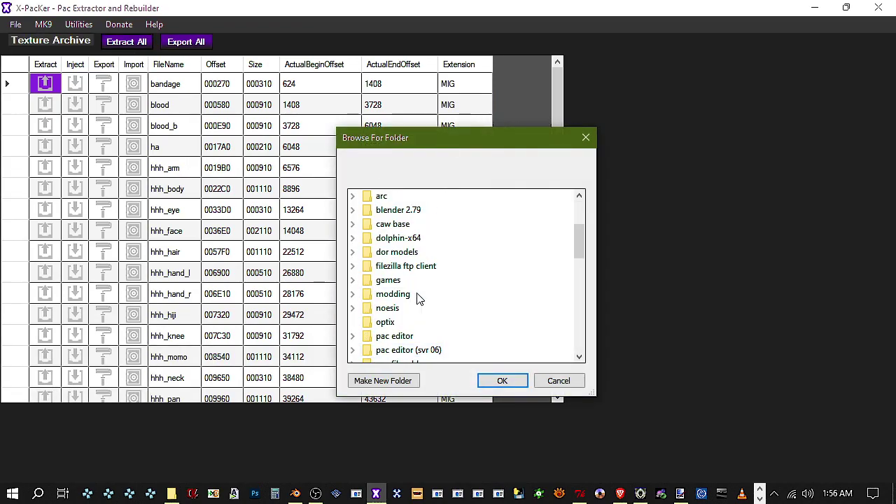
{"action": "scroll", "coordinate": [397, 260], "scroll_direction": "down", "scroll_amount": 2}
{"action": "scroll", "coordinate": [396, 253], "scroll_direction": "up", "scroll_amount": 5}
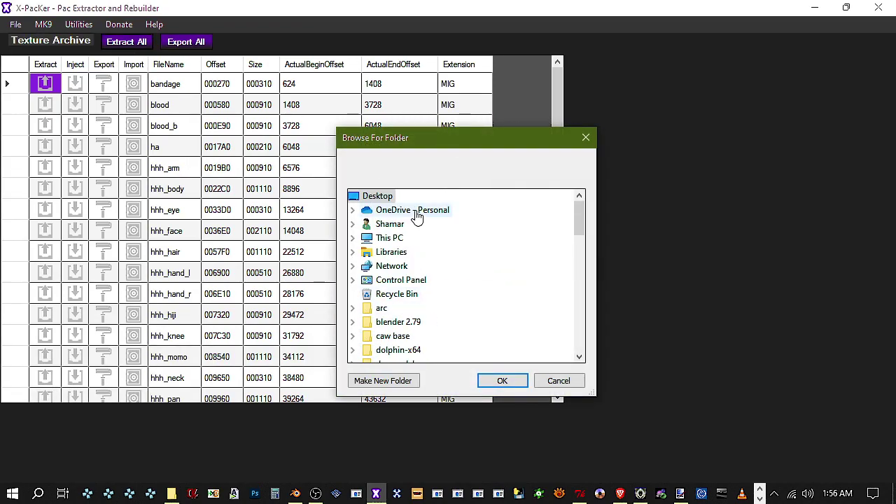
{"action": "double_click", "coordinate": [390, 224]}
{"action": "scroll", "coordinate": [420, 294], "scroll_direction": "down", "scroll_amount": 2}
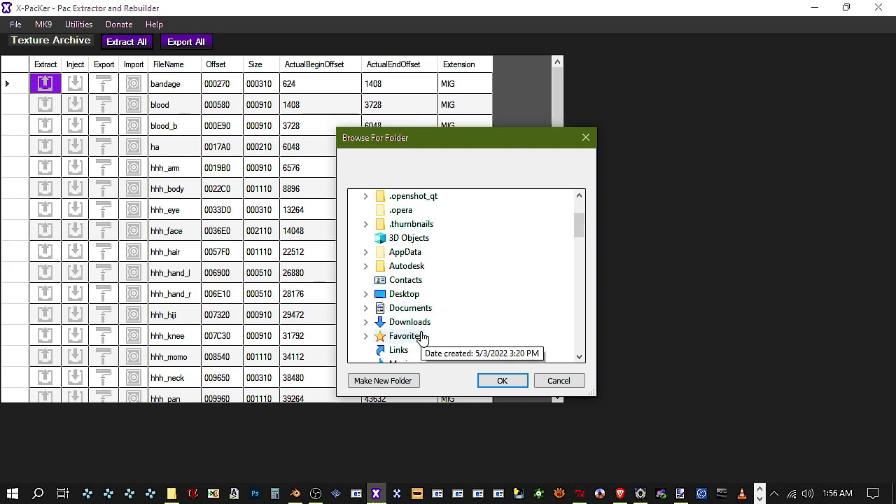
{"action": "double_click", "coordinate": [413, 322]}
{"action": "scroll", "coordinate": [429, 315], "scroll_direction": "down", "scroll_amount": 2}
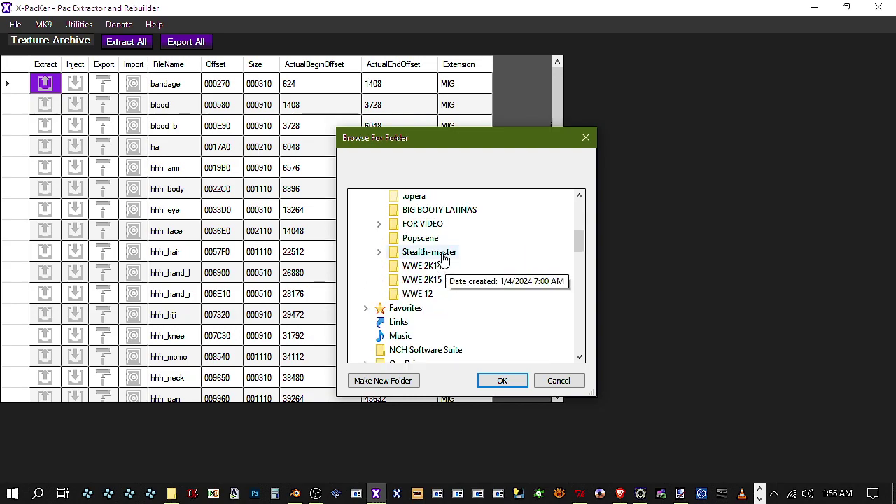
{"action": "double_click", "coordinate": [431, 224]}
{"action": "scroll", "coordinate": [440, 253], "scroll_direction": "up", "scroll_amount": 3}
{"action": "scroll", "coordinate": [440, 254], "scroll_direction": "down", "scroll_amount": 2}
{"action": "left_click", "coordinate": [433, 322]}
{"action": "left_click", "coordinate": [418, 380]}
{"action": "left_click", "coordinate": [502, 384]}
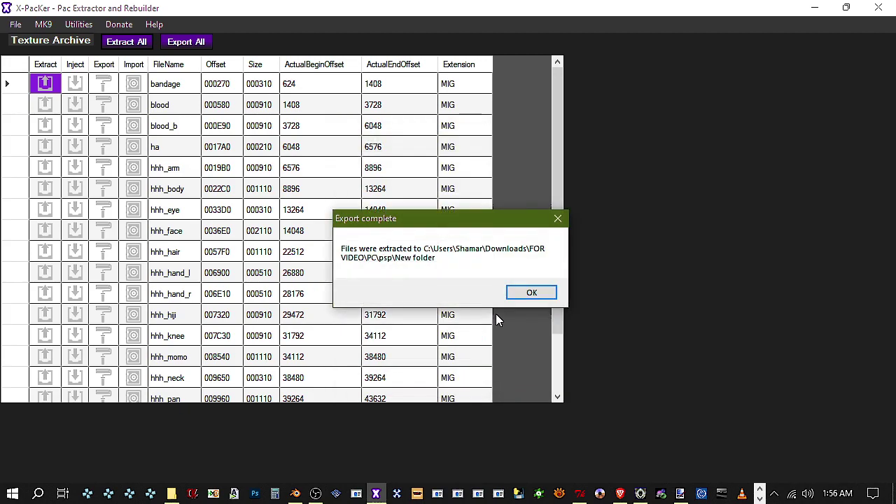
{"action": "left_click", "coordinate": [517, 298]}
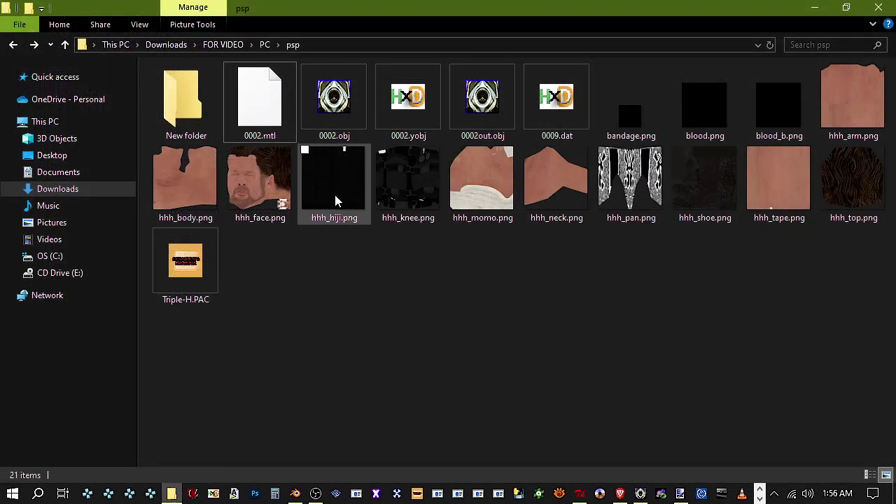
Open the psp folder's New folder in File Explorer, and launch the Texture Decoder in Puyo Tools
{"action": "double_click", "coordinate": [203, 133]}
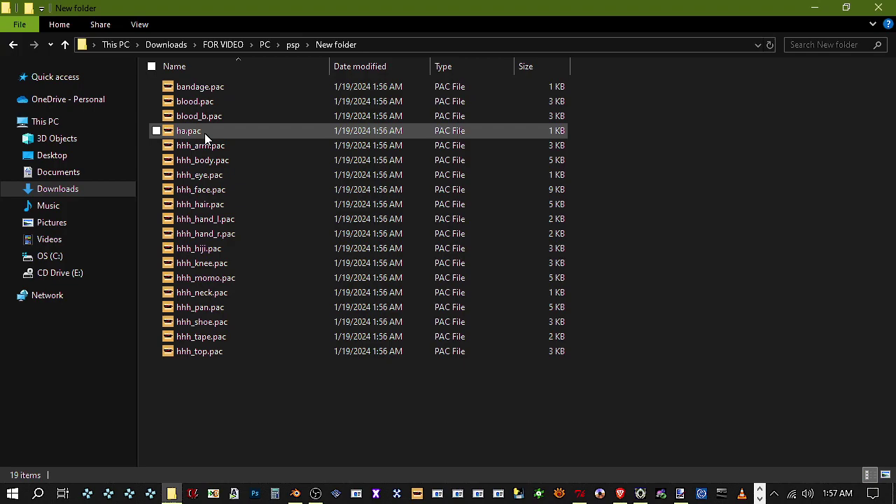
{"action": "left_click", "coordinate": [759, 499]}
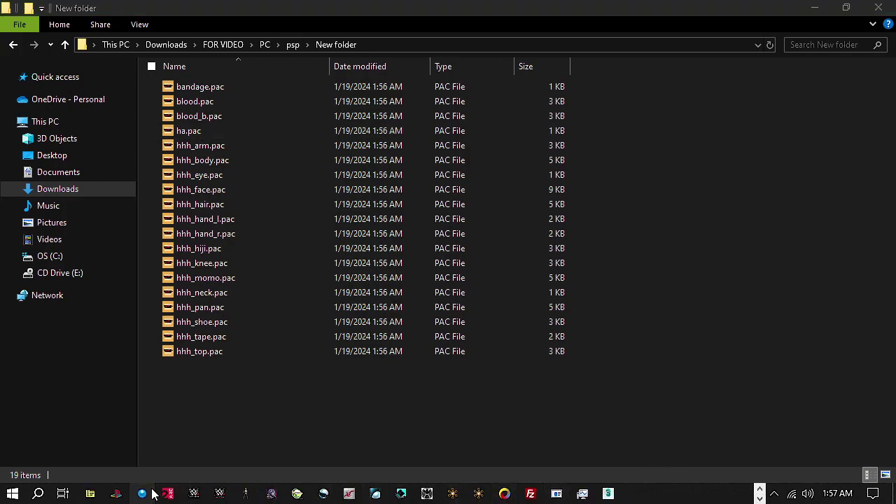
{"action": "left_click", "coordinate": [420, 155]}
{"action": "left_click", "coordinate": [422, 172]}
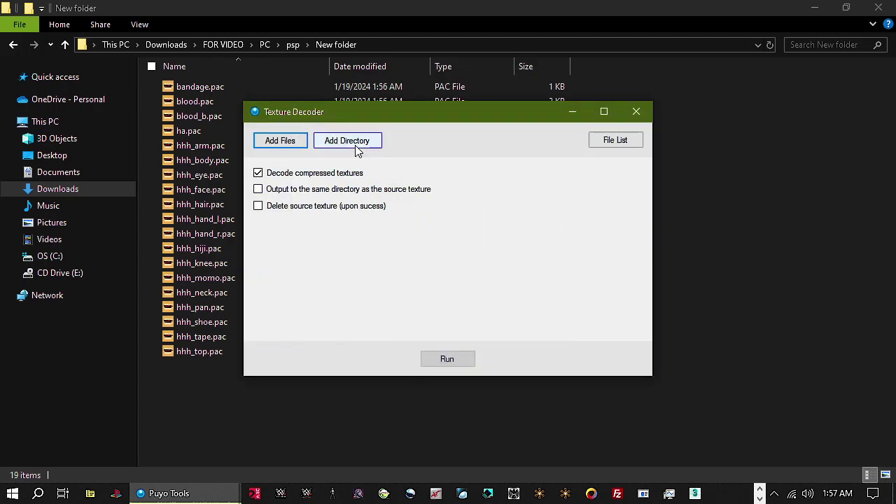
Add the psp folder's New folder to the Texture Decoder and decode all its textures with compressed-texture decoding enabled
{"action": "left_click", "coordinate": [357, 152]}
{"action": "double_click", "coordinate": [454, 219]}
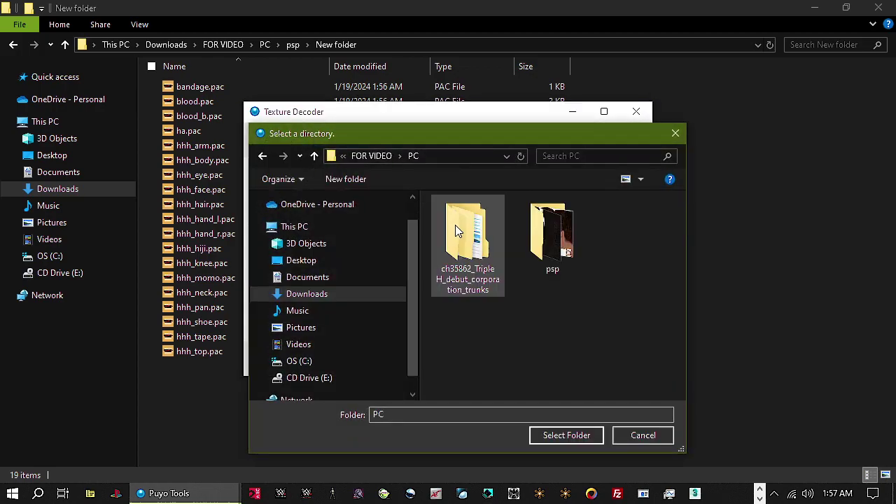
{"action": "double_click", "coordinate": [550, 231]}
{"action": "left_click", "coordinate": [494, 241]}
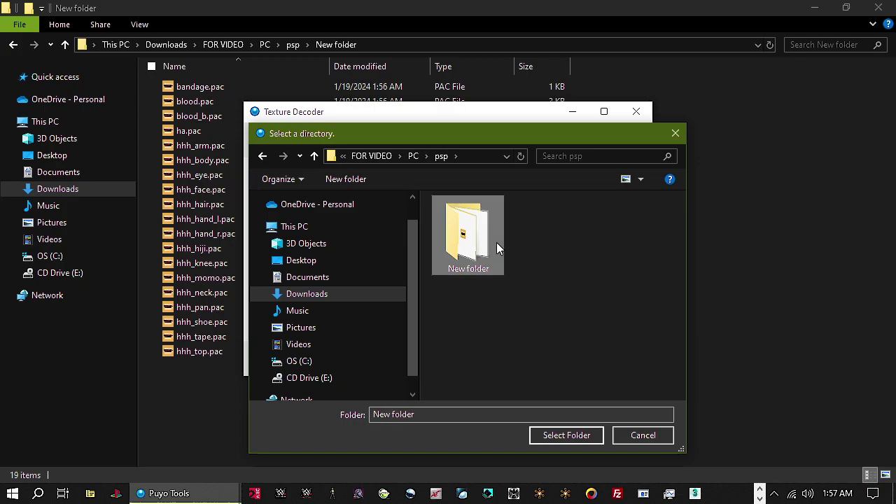
{"action": "left_click", "coordinate": [564, 435]}
{"action": "left_click", "coordinate": [439, 292]}
{"action": "left_click", "coordinate": [457, 358]}
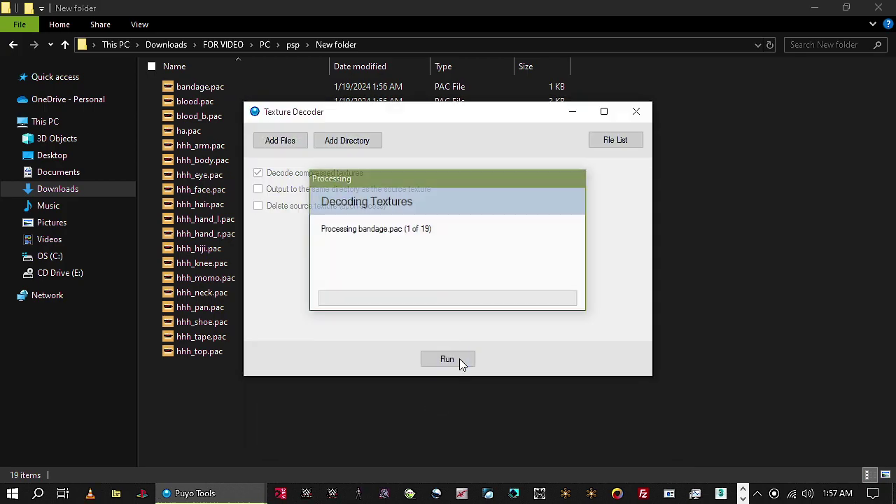
{"action": "left_click", "coordinate": [734, 197]}
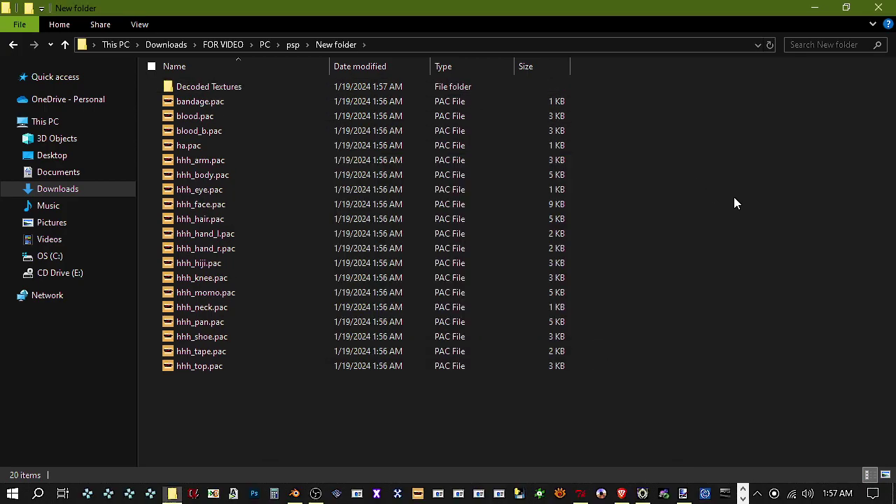
Copy 0002.mtl, 0002.obj and all PNG textures except hhh_body.png from the psp folder
{"action": "left_click", "coordinate": [294, 45]}
{"action": "left_click_drag", "start_coordinate": [895, 233], "coordinate": [199, 90]}
{"action": "left_click", "coordinate": [171, 156], "text": "ctrl"}
{"action": "left_click", "coordinate": [183, 112], "text": "ctrl"}
{"action": "left_click", "coordinate": [198, 276], "text": "ctrl"}
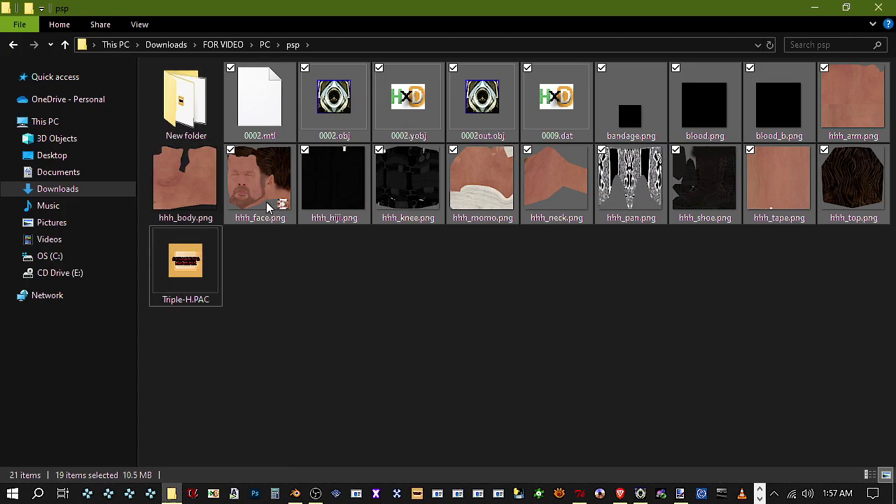
{"action": "left_click", "coordinate": [421, 107], "text": "ctrl"}
{"action": "left_click", "coordinate": [556, 112], "text": "ctrl"}
{"action": "left_click", "coordinate": [495, 132], "text": "ctrl"}
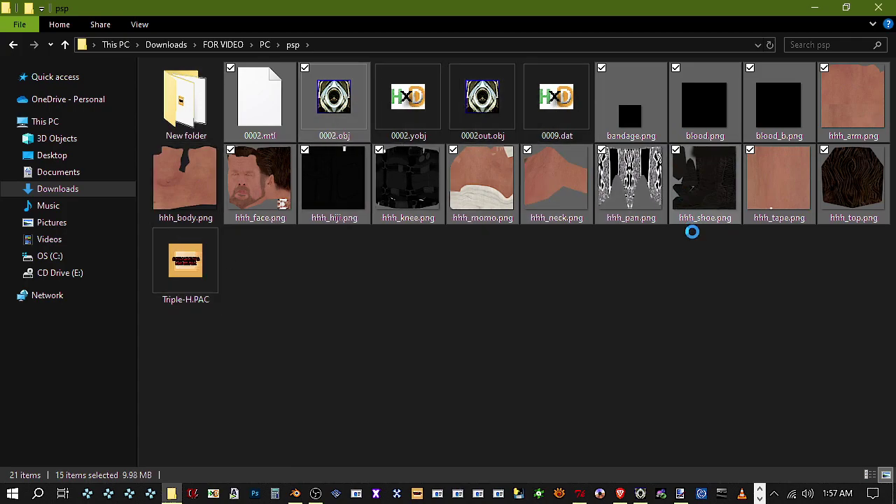
{"action": "right_click", "coordinate": [673, 214]}
{"action": "left_click", "coordinate": [700, 399]}
Paste the copied files into psp\New folder\Decoded Textures, replacing the existing textures, and refresh the folder
{"action": "left_click", "coordinate": [180, 116]}
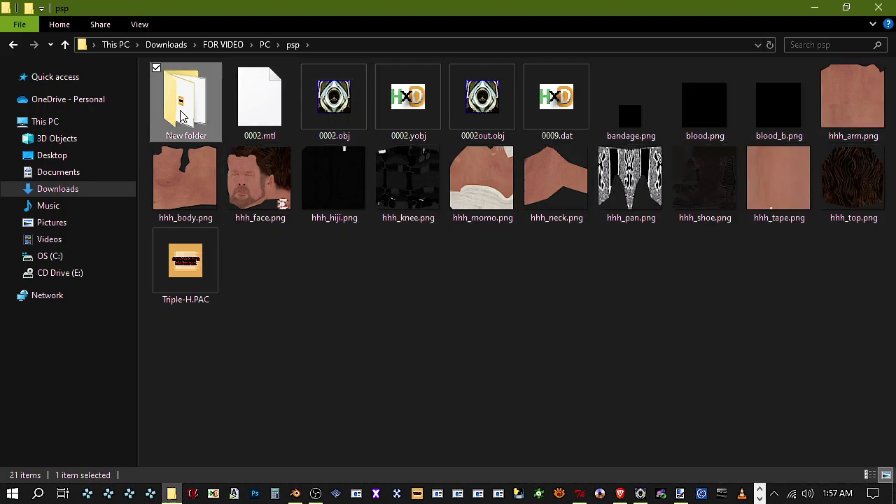
{"action": "double_click", "coordinate": [181, 116]}
{"action": "double_click", "coordinate": [184, 91]}
{"action": "right_click", "coordinate": [380, 310]}
{"action": "left_click", "coordinate": [415, 207]}
{"action": "left_click", "coordinate": [492, 122]}
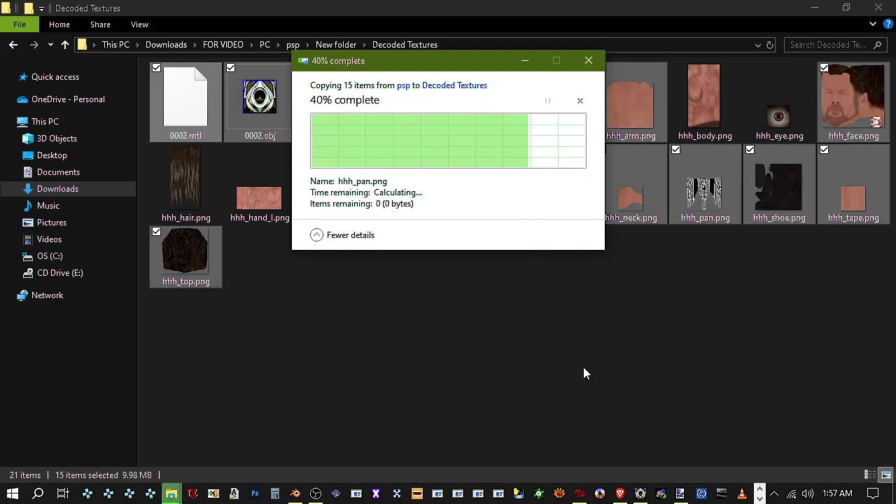
{"action": "left_click", "coordinate": [448, 294]}
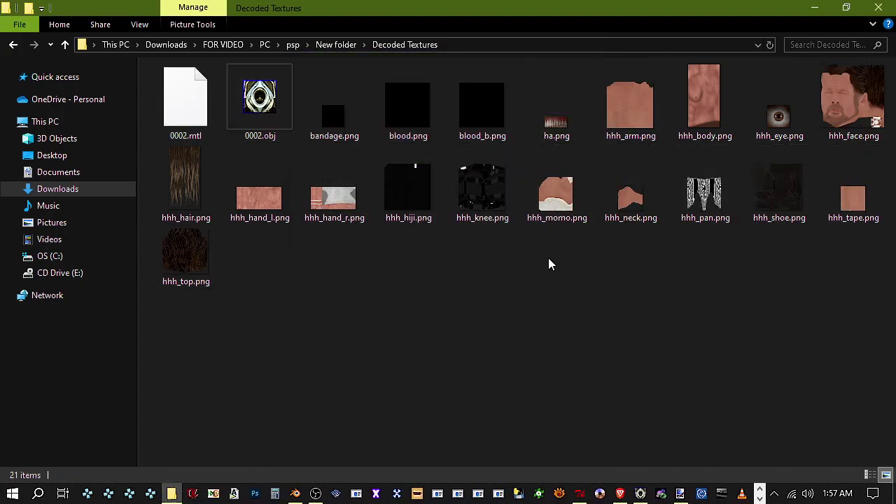
{"action": "left_click", "coordinate": [770, 44]}
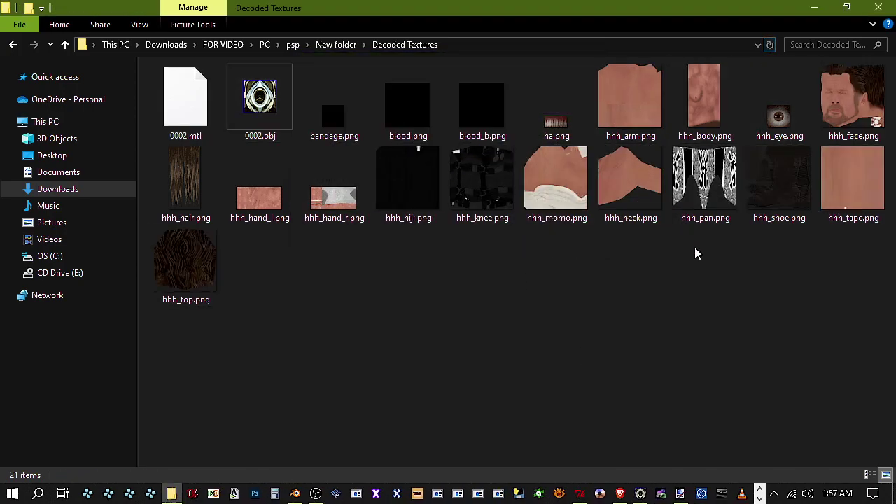
Copy hhh_body.png from the psp folder into Decoded Textures, replacing the existing file
{"action": "left_click", "coordinate": [336, 44]}
{"action": "left_click", "coordinate": [292, 45]}
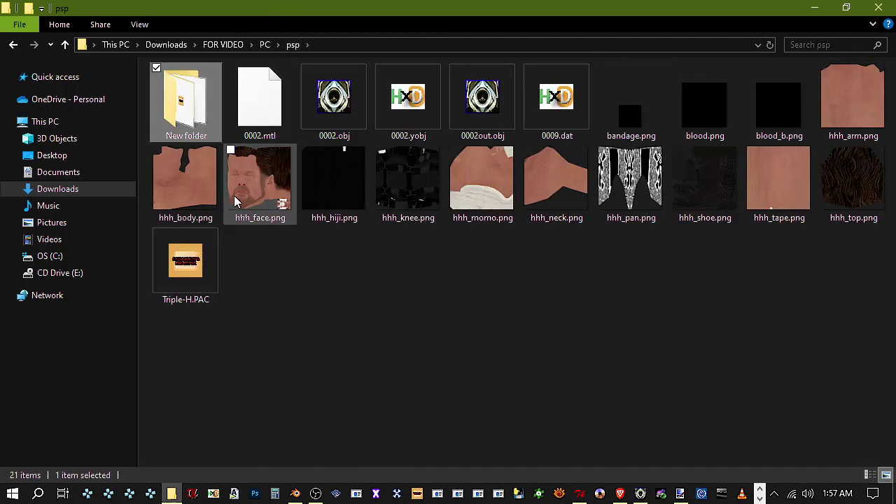
{"action": "left_click", "coordinate": [158, 205]}
{"action": "key", "text": "shift+F10"}
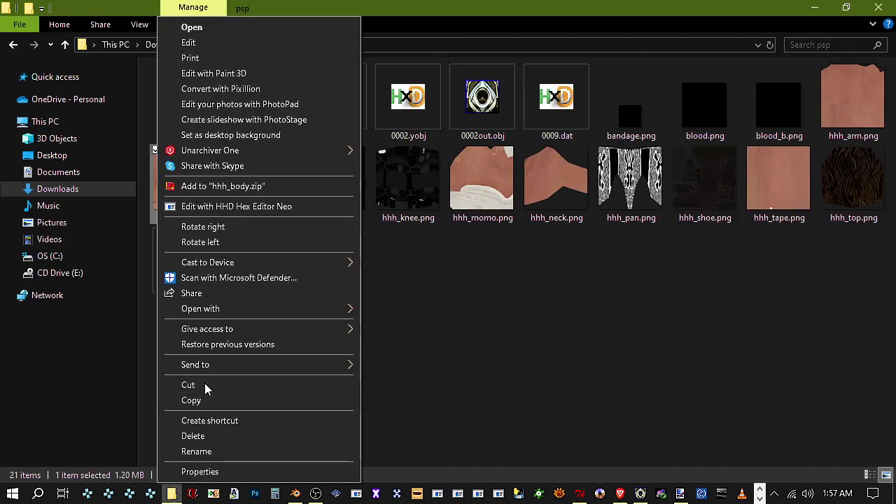
{"action": "left_click", "coordinate": [206, 402]}
{"action": "double_click", "coordinate": [185, 105]}
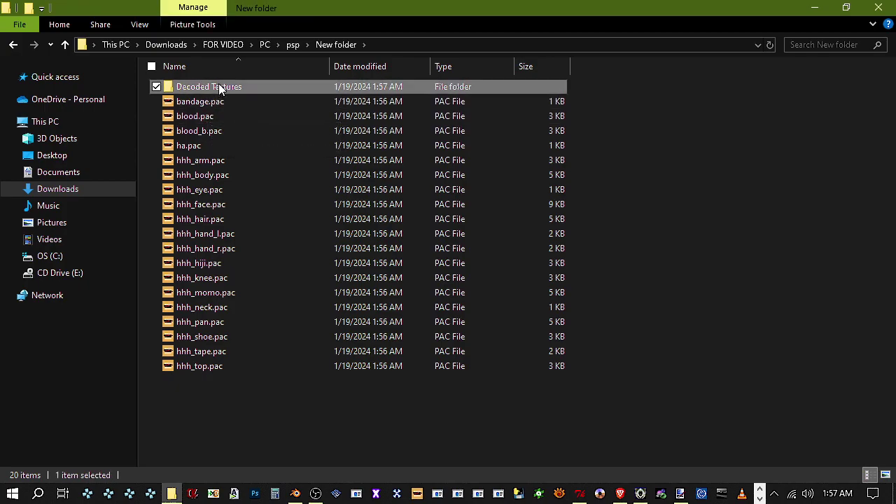
{"action": "double_click", "coordinate": [219, 86]}
{"action": "right_click", "coordinate": [452, 359]}
{"action": "left_click", "coordinate": [486, 254]}
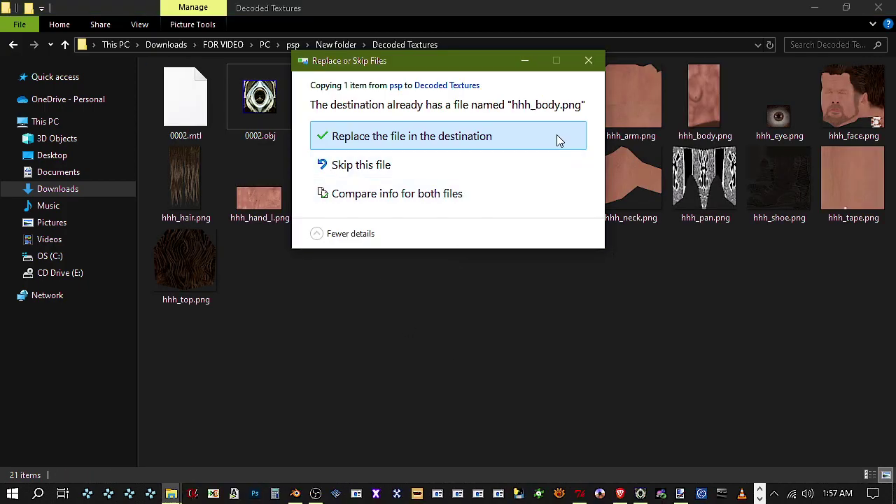
{"action": "left_click", "coordinate": [527, 136]}
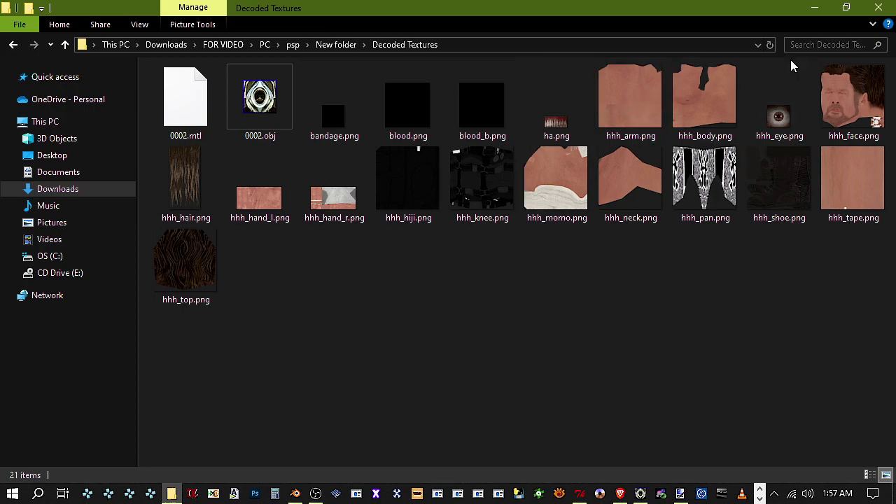
Close the open Noesis window and open 0002.obj from the Decoded Textures folder in Noesis
{"action": "left_click", "coordinate": [241, 126]}
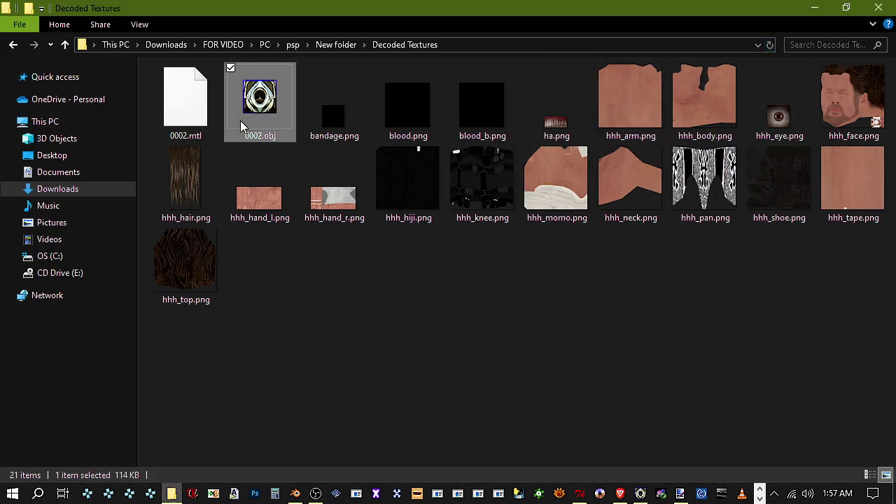
{"action": "left_click", "coordinate": [640, 493]}
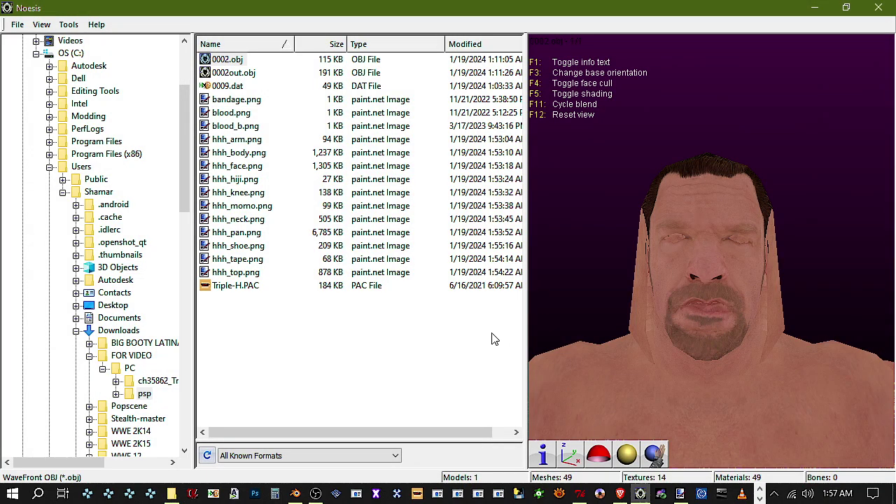
{"action": "left_click", "coordinate": [878, 7]}
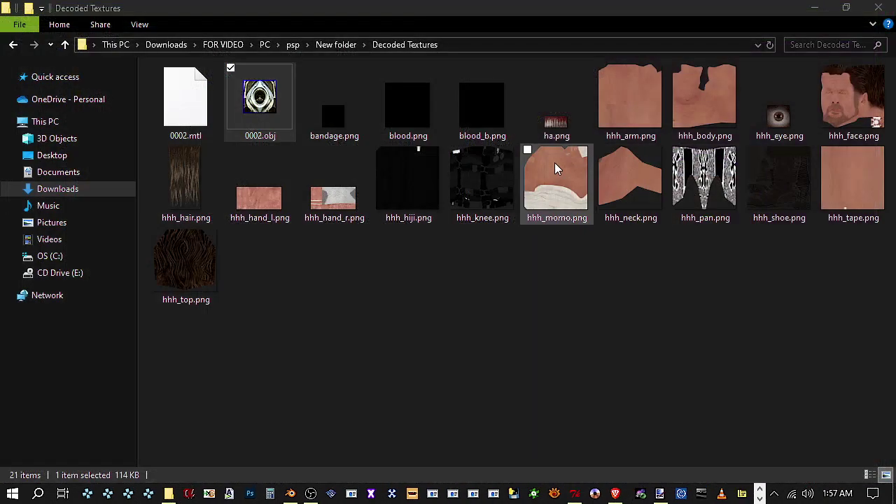
{"action": "double_click", "coordinate": [243, 112]}
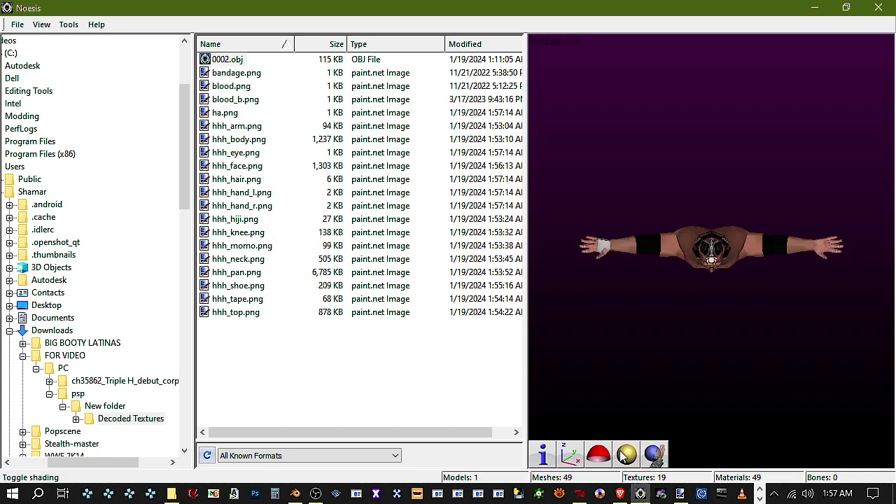
Turn the model upright and inspect the textured face and eye alignment up close
{"action": "left_click", "coordinate": [570, 455]}
{"action": "scroll", "coordinate": [684, 298], "scroll_direction": "up", "scroll_amount": 5}
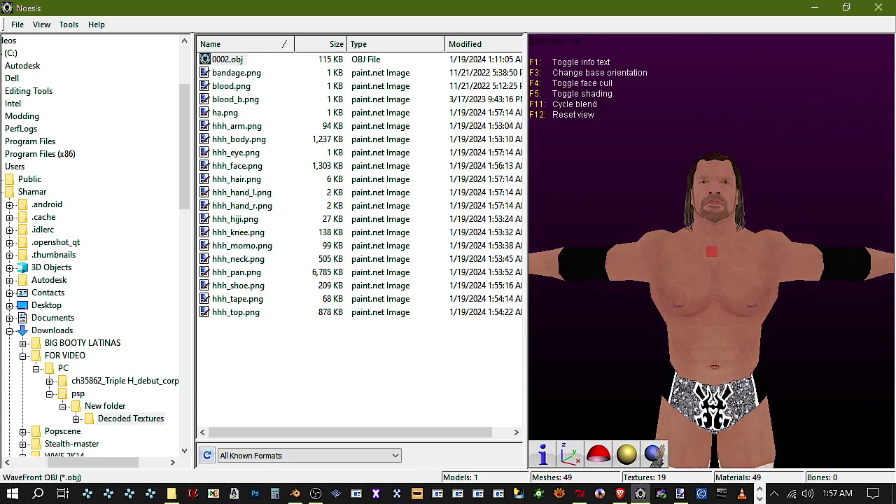
{"action": "right_click_drag", "start_coordinate": [716, 301], "coordinate": [716, 255]}
{"action": "middle_click_drag", "start_coordinate": [717, 255], "coordinate": [716, 355]}
{"action": "mouse_move", "coordinate": [716, 255]}
{"action": "left_mouse_down"}
{"action": "mouse_move", "coordinate": [644, 255]}
{"action": "mouse_move", "coordinate": [716, 255]}
{"action": "left_mouse_up"}
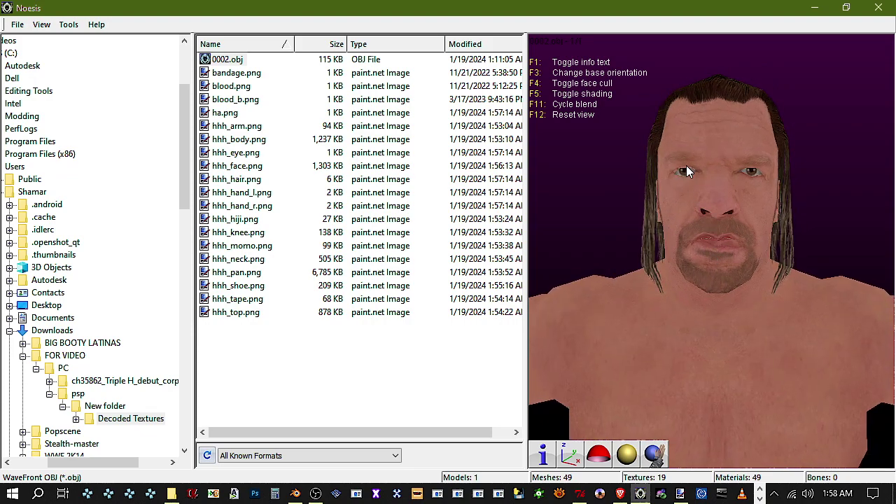
{"action": "mouse_move", "coordinate": [685, 174]}
{"action": "left_mouse_down"}
{"action": "mouse_move", "coordinate": [742, 223]}
{"action": "mouse_move", "coordinate": [693, 184]}
{"action": "mouse_move", "coordinate": [700, 175]}
{"action": "left_mouse_up"}
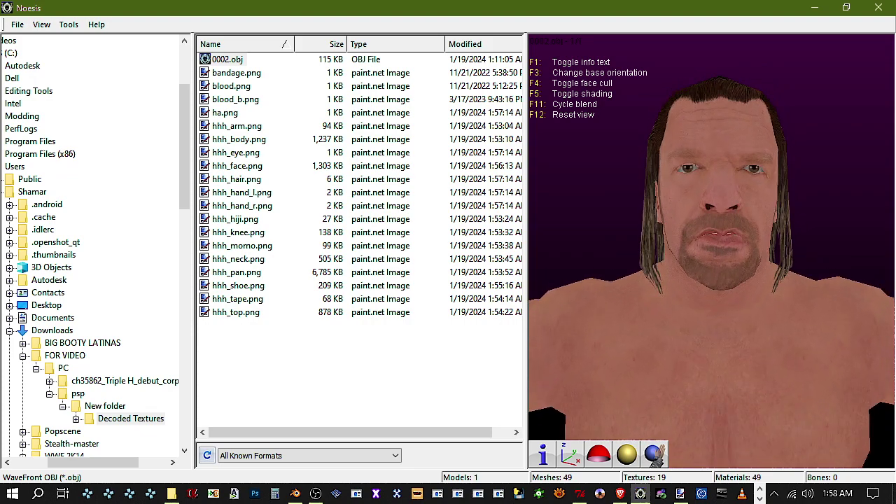
{"action": "mouse_move", "coordinate": [712, 248]}
{"action": "left_mouse_down"}
{"action": "mouse_move", "coordinate": [689, 250]}
{"action": "mouse_move", "coordinate": [708, 250]}
{"action": "left_mouse_up"}
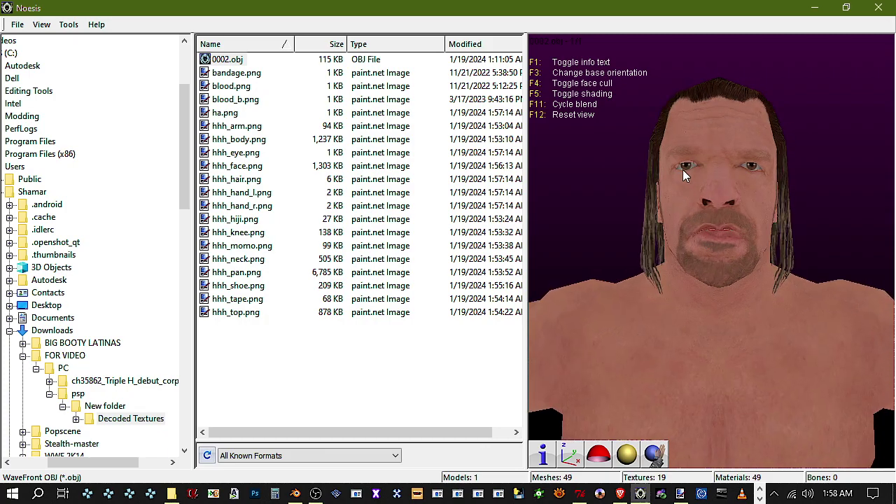
Switch to paint.net and warp the eye area of hhh_face.png with the Liquify effect
{"action": "left_click", "coordinate": [819, 7]}
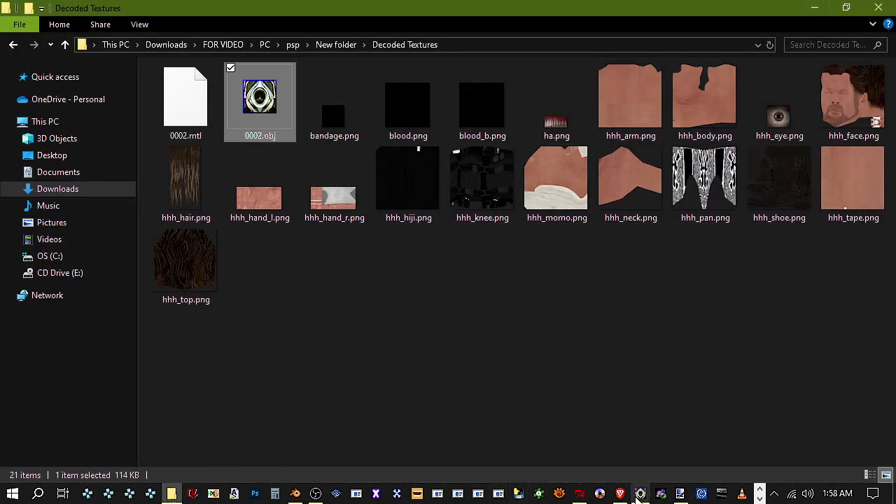
{"action": "left_click", "coordinate": [680, 494]}
{"action": "left_click", "coordinate": [221, 26]}
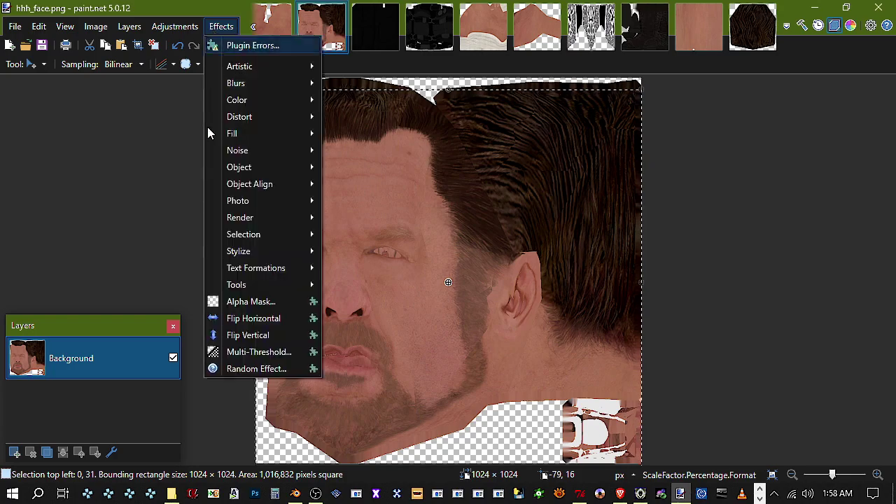
{"action": "mouse_move", "coordinate": [273, 287]}
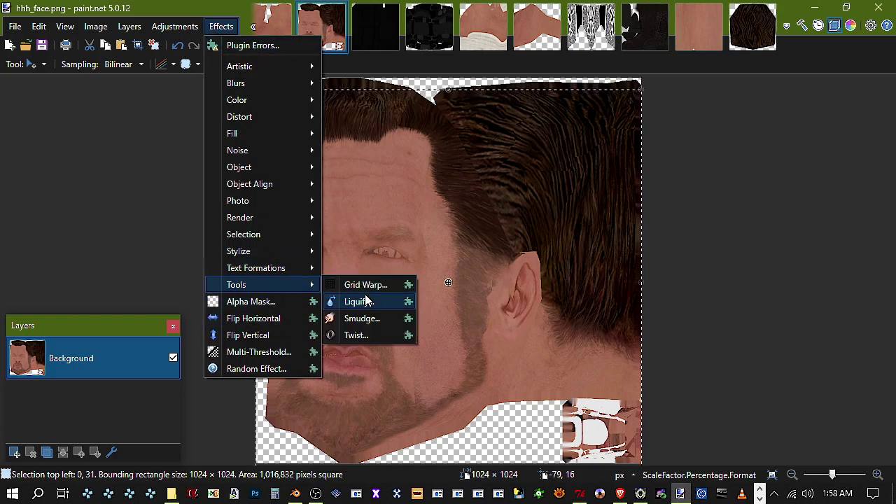
{"action": "left_click", "coordinate": [360, 301]}
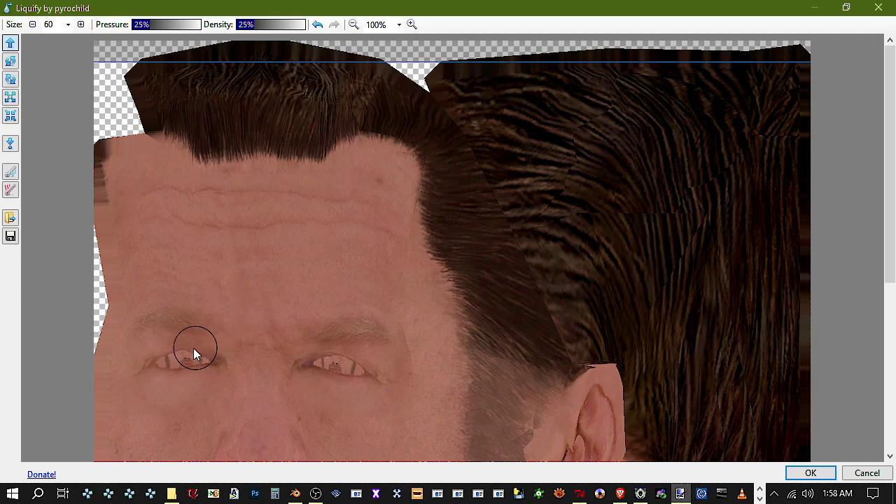
{"action": "left_click", "coordinate": [157, 360]}
{"action": "left_click", "coordinate": [811, 474]}
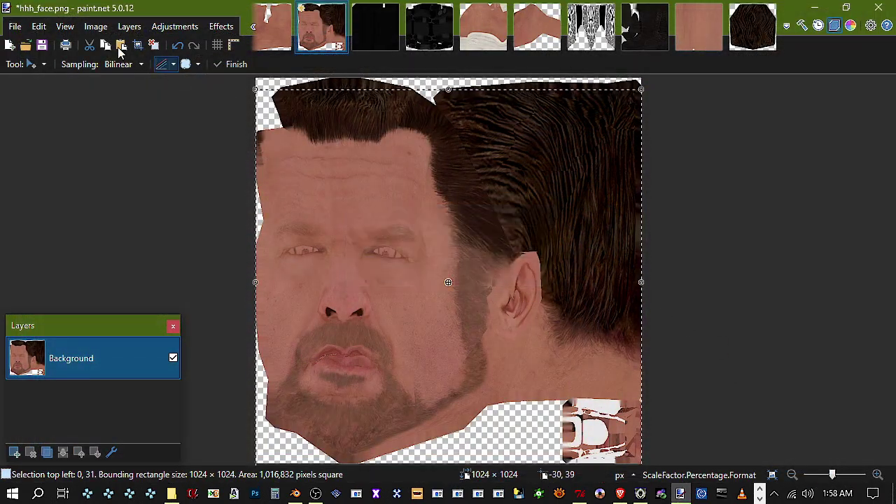
Save the face texture as hhh_face.png in psp\New folder\Decoded Textures, replacing the existing file
{"action": "left_click", "coordinate": [16, 26]}
{"action": "left_click", "coordinate": [32, 134]}
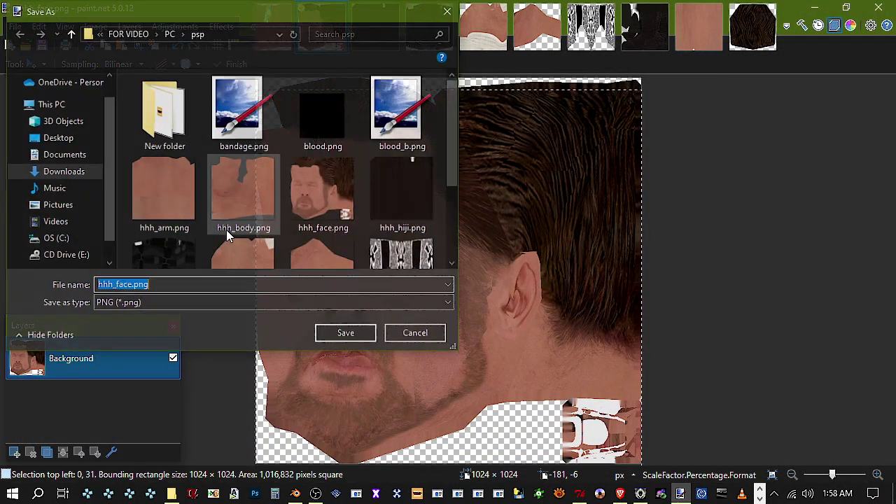
{"action": "double_click", "coordinate": [162, 137]}
{"action": "double_click", "coordinate": [205, 105]}
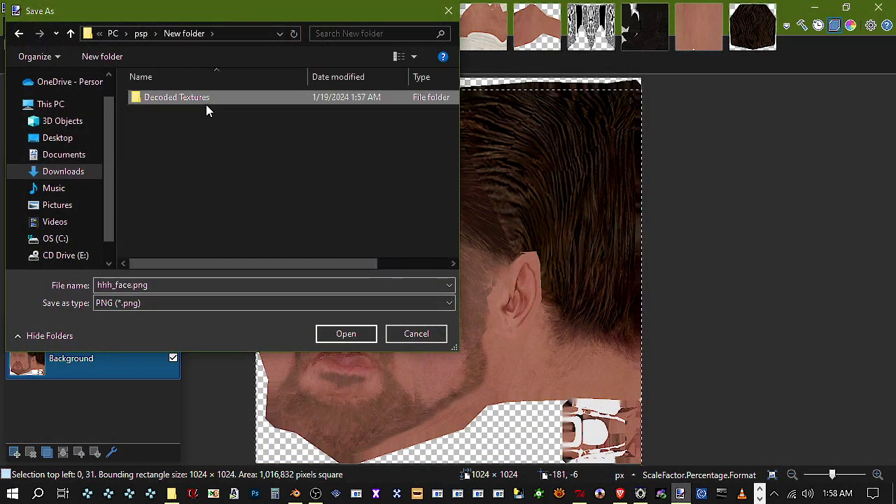
{"action": "left_click", "coordinate": [348, 334]}
{"action": "left_click", "coordinate": [476, 249]}
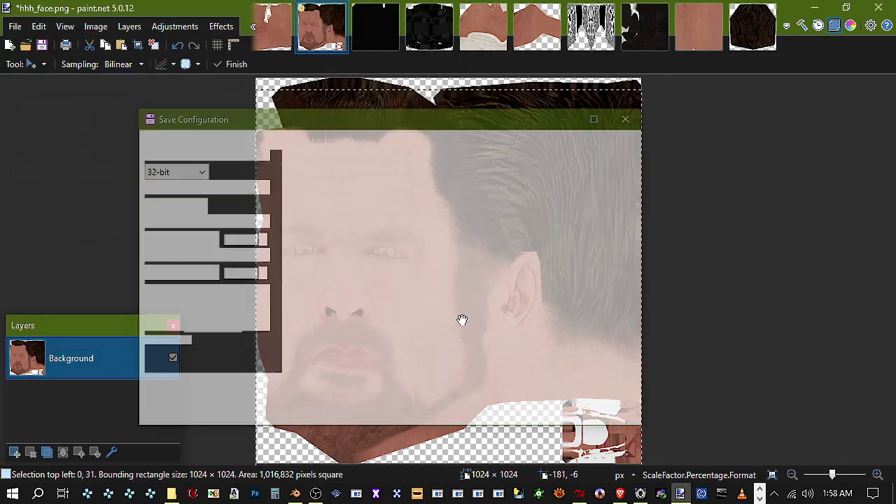
{"action": "left_click", "coordinate": [547, 415]}
Switch to Noesis, reload 0002.obj and check the eyes on the retouched face up close
{"action": "key", "text": "alt+Tab"}
{"action": "left_click", "coordinate": [230, 61]}
{"action": "left_click", "coordinate": [597, 455]}
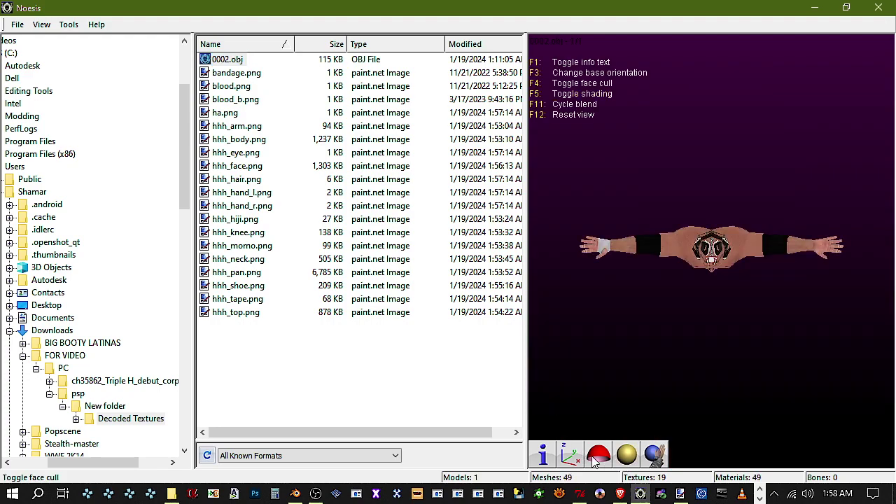
{"action": "left_click", "coordinate": [597, 455]}
{"action": "left_click", "coordinate": [570, 455]}
{"action": "scroll", "coordinate": [674, 237], "scroll_direction": "up", "scroll_amount": 3}
{"action": "middle_click_drag", "start_coordinate": [674, 237], "coordinate": [711, 251]}
{"action": "right_click_drag", "start_coordinate": [711, 251], "coordinate": [707, 223]}
{"action": "left_click_drag", "start_coordinate": [707, 223], "coordinate": [731, 272]}
Return to paint.net, adjust the eyes of hhh_face.png further with Liquify, and save the texture
{"action": "left_click", "coordinate": [815, 7]}
{"action": "left_click", "coordinate": [221, 26]}
{"action": "left_click", "coordinate": [210, 44]}
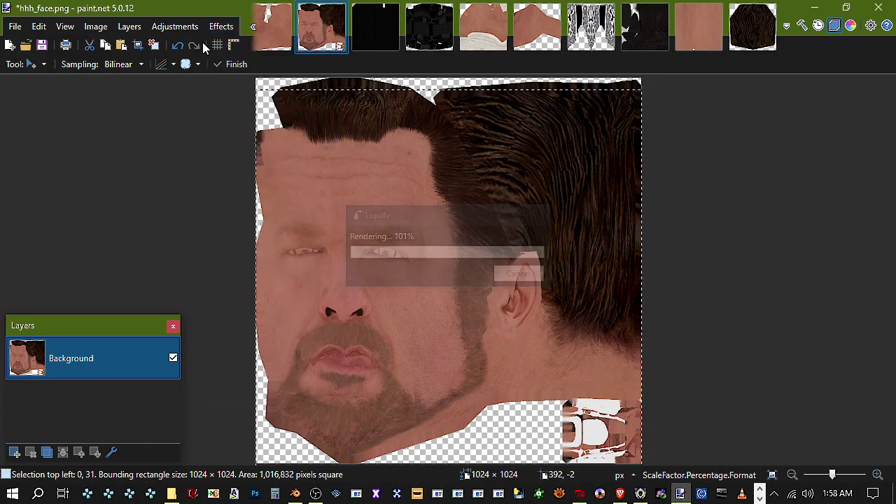
{"action": "left_click", "coordinate": [42, 46]}
Reload 0002.obj in Noesis and examine the second eye adjustment on the face from several angles
{"action": "left_click", "coordinate": [600, 494]}
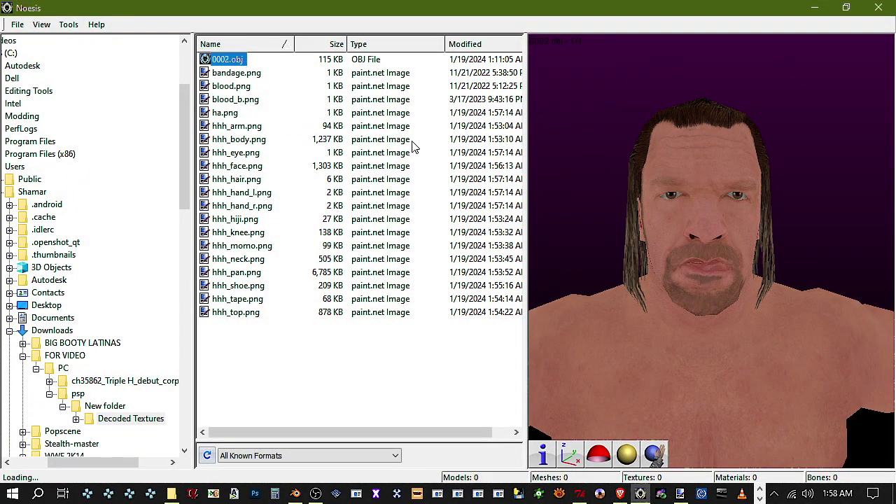
{"action": "left_click", "coordinate": [617, 464]}
{"action": "left_click", "coordinate": [599, 449]}
{"action": "left_click", "coordinate": [577, 453]}
{"action": "scroll", "coordinate": [685, 179], "scroll_direction": "up", "scroll_amount": 3}
{"action": "middle_click_drag", "start_coordinate": [685, 180], "coordinate": [693, 336]}
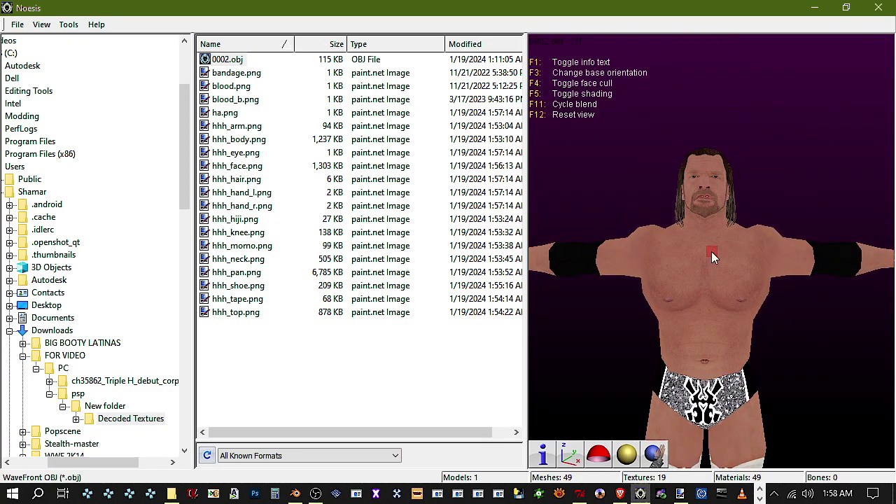
{"action": "scroll", "coordinate": [699, 145], "scroll_direction": "up", "scroll_amount": 3}
{"action": "middle_click_drag", "start_coordinate": [699, 145], "coordinate": [698, 272]}
{"action": "mouse_move", "coordinate": [699, 145]}
{"action": "left_mouse_down"}
{"action": "mouse_move", "coordinate": [735, 145]}
{"action": "mouse_move", "coordinate": [704, 145]}
{"action": "left_mouse_up"}
{"action": "left_click_drag", "start_coordinate": [695, 252], "coordinate": [711, 251]}
{"action": "left_click_drag", "start_coordinate": [686, 216], "coordinate": [668, 206]}
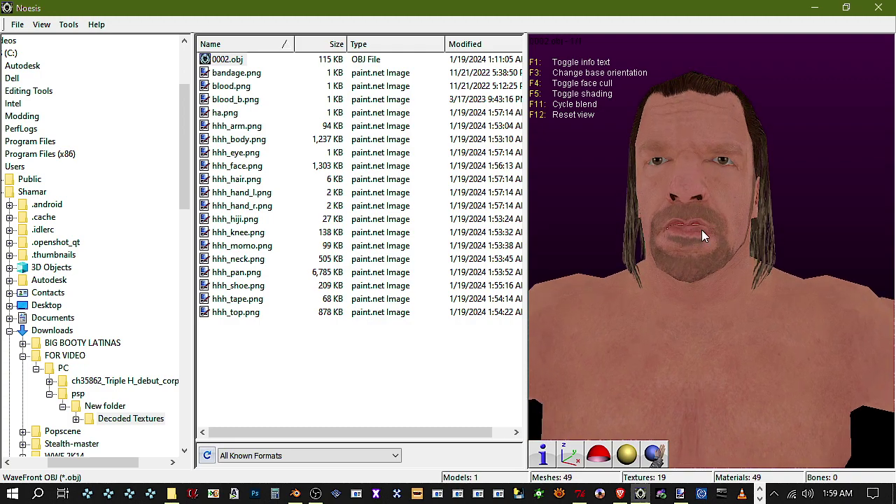
Switch to Blender, capture the nose and mouth area of the front face view as a screenshot, and copy it
{"action": "left_click", "coordinate": [807, 7]}
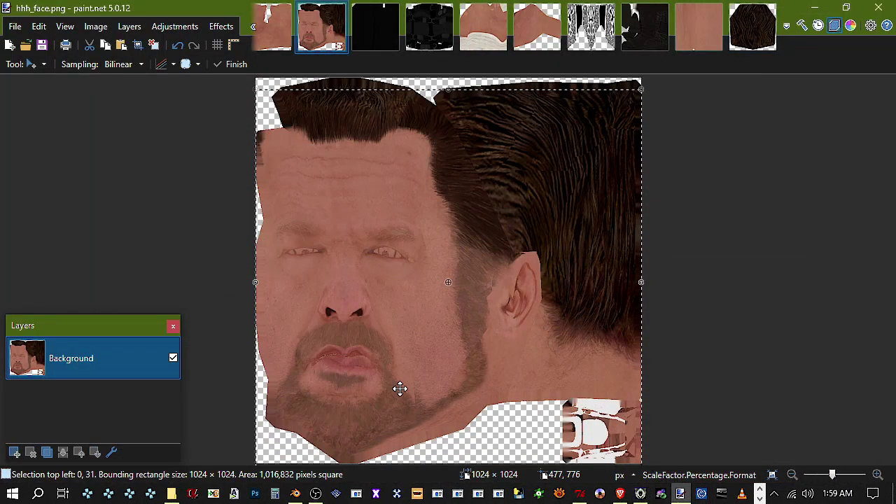
{"action": "left_click", "coordinate": [297, 494]}
{"action": "scroll", "coordinate": [382, 161], "scroll_direction": "up", "scroll_amount": 6}
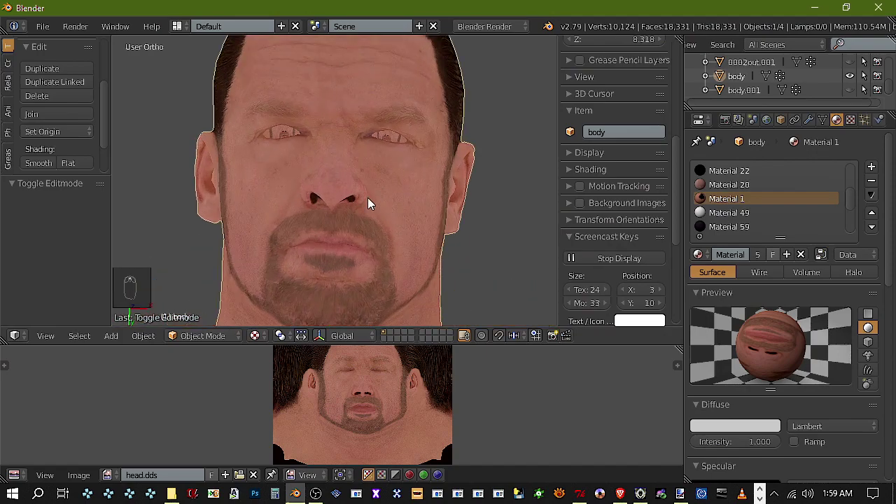
{"action": "key", "text": "Print"}
{"action": "left_click_drag", "start_coordinate": [238, 136], "coordinate": [415, 289]}
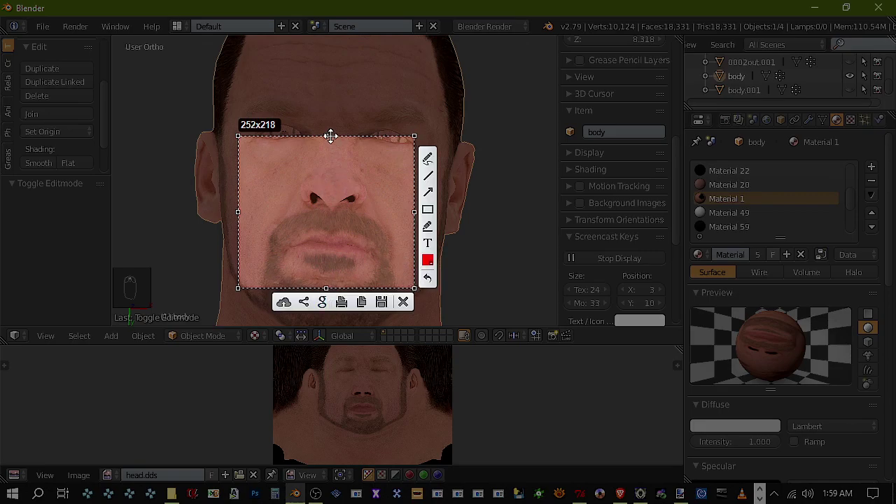
{"action": "left_click_drag", "start_coordinate": [324, 137], "coordinate": [325, 154]}
{"action": "left_click", "coordinate": [361, 302]}
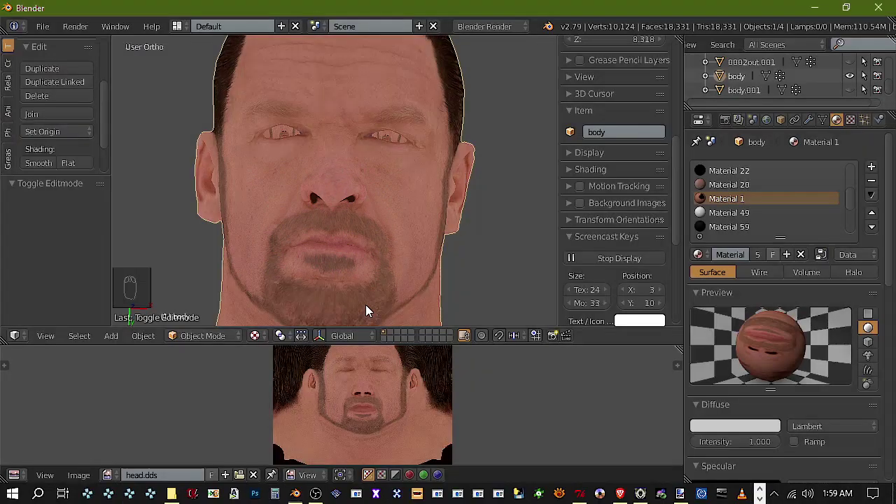
Paste the capture into a new layer of hhh_face.png in paint.net and stretch it over the nose and mouth
{"action": "left_click", "coordinate": [678, 495]}
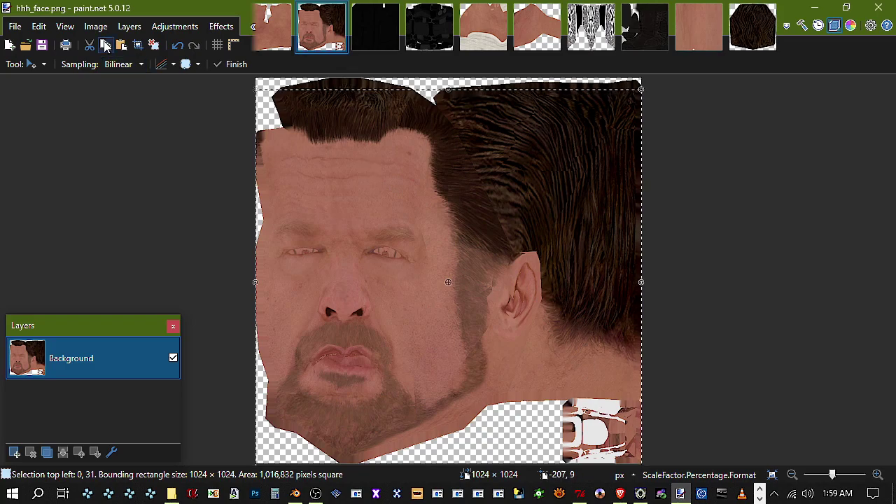
{"action": "left_click", "coordinate": [39, 26]}
{"action": "left_click", "coordinate": [77, 150]}
{"action": "left_click_drag", "start_coordinate": [341, 114], "coordinate": [397, 335]}
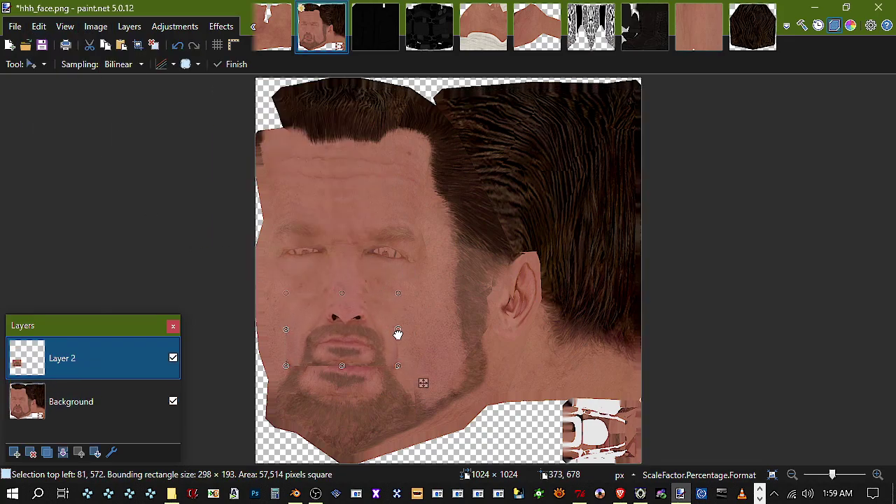
{"action": "left_click_drag", "start_coordinate": [275, 330], "coordinate": [280, 333]}
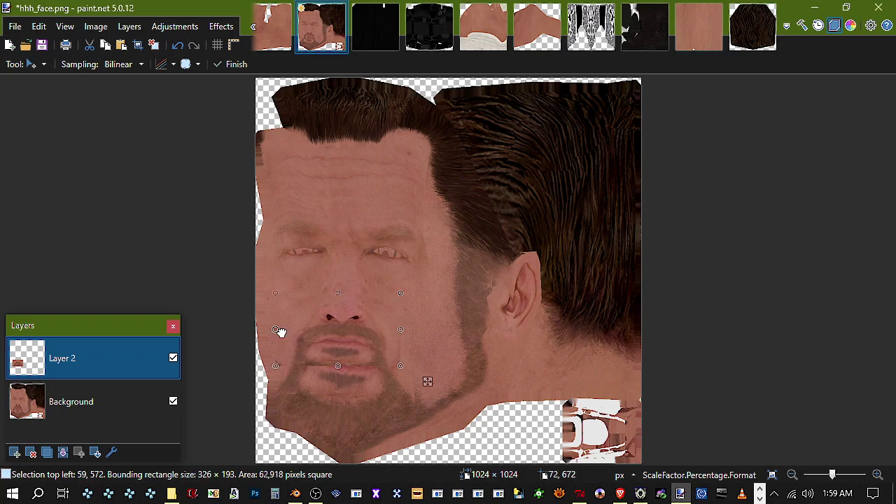
{"action": "left_click_drag", "start_coordinate": [348, 363], "coordinate": [368, 405]}
{"action": "left_click_drag", "start_coordinate": [401, 353], "coordinate": [430, 341]}
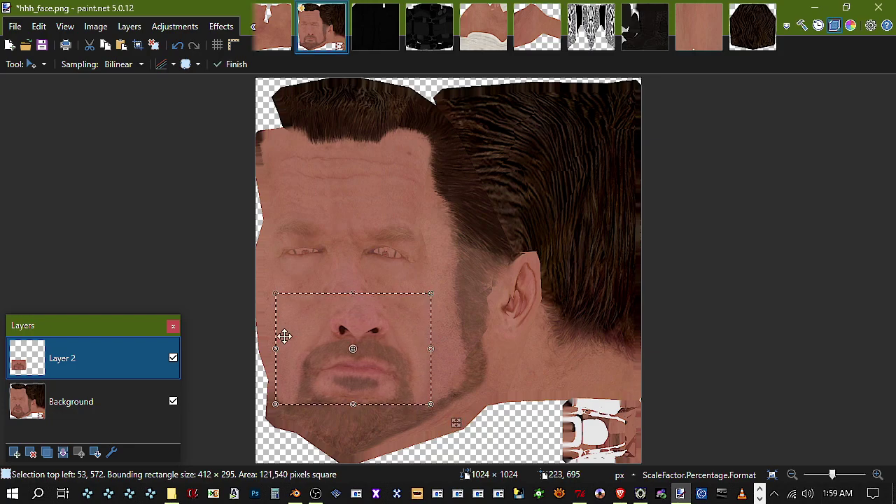
{"action": "left_click_drag", "start_coordinate": [278, 348], "coordinate": [272, 352]}
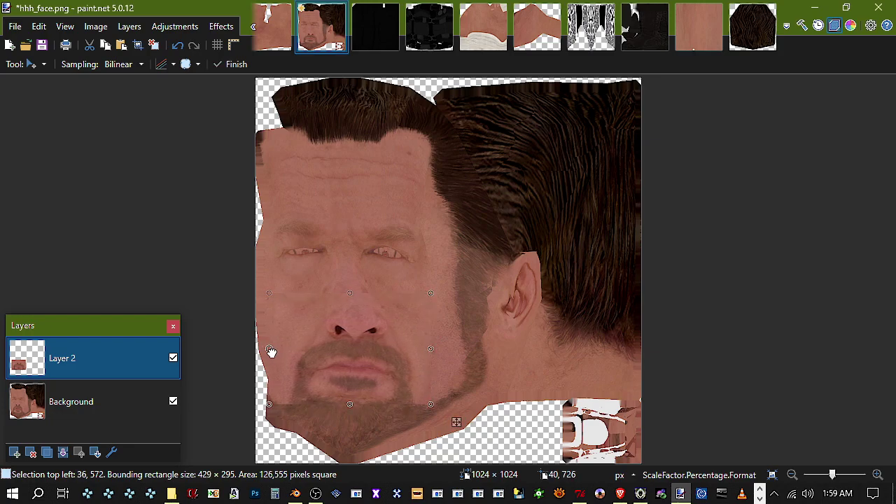
{"action": "left_click_drag", "start_coordinate": [329, 342], "coordinate": [324, 352]}
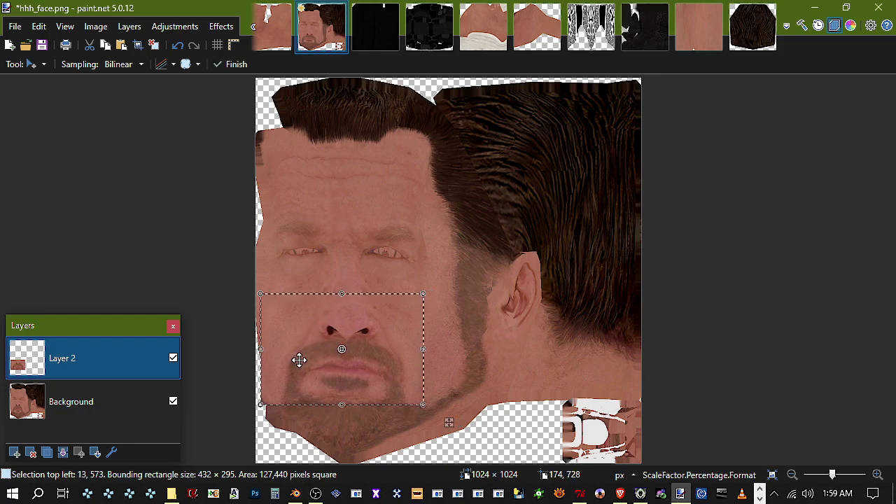
Lower the pasted layer's opacity to 161 and resize it to align with the nose and mouth underneath
{"action": "left_click", "coordinate": [112, 453]}
{"action": "left_click_drag", "start_coordinate": [451, 163], "coordinate": [593, 143]}
{"action": "left_click_drag", "start_coordinate": [628, 220], "coordinate": [563, 224]}
{"action": "left_click", "coordinate": [596, 288]}
{"action": "left_click_drag", "start_coordinate": [343, 294], "coordinate": [353, 264]}
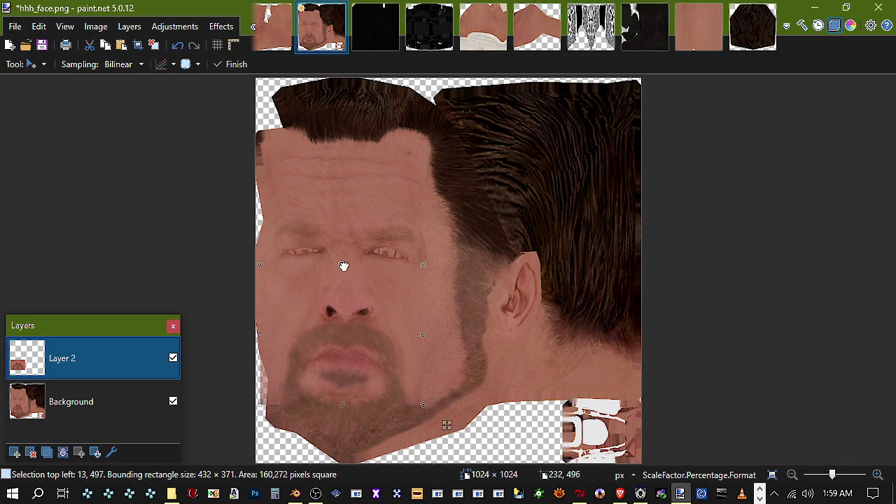
{"action": "left_click_drag", "start_coordinate": [423, 327], "coordinate": [414, 335]}
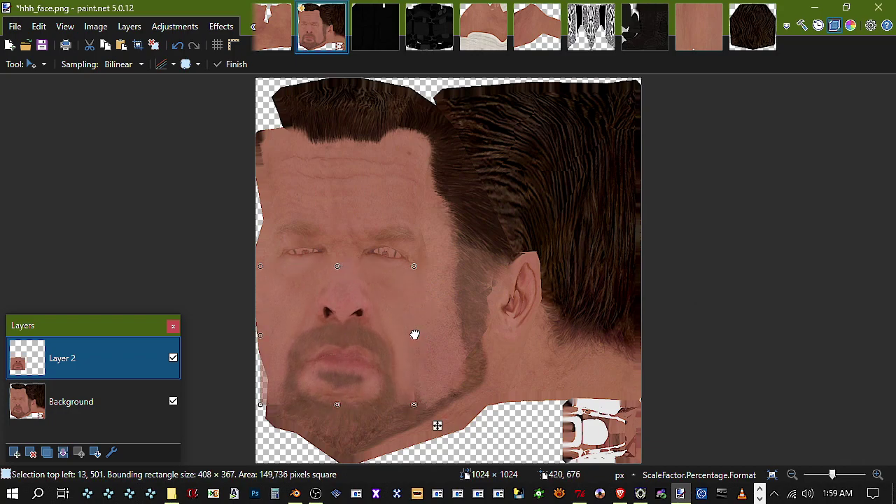
Restore the pasted layer's opacity, merge it down into the background, and save hhh_face.png
{"action": "left_click", "coordinate": [113, 453]}
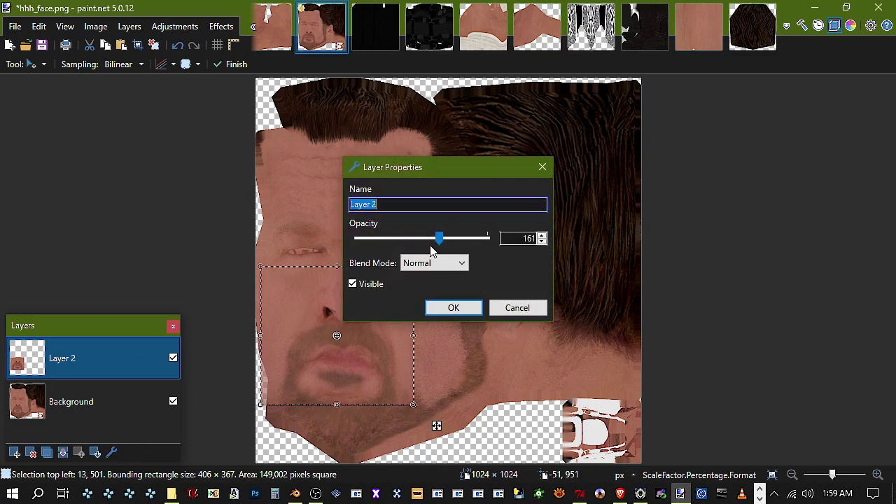
{"action": "left_click", "coordinate": [453, 308]}
{"action": "left_click", "coordinate": [39, 26]}
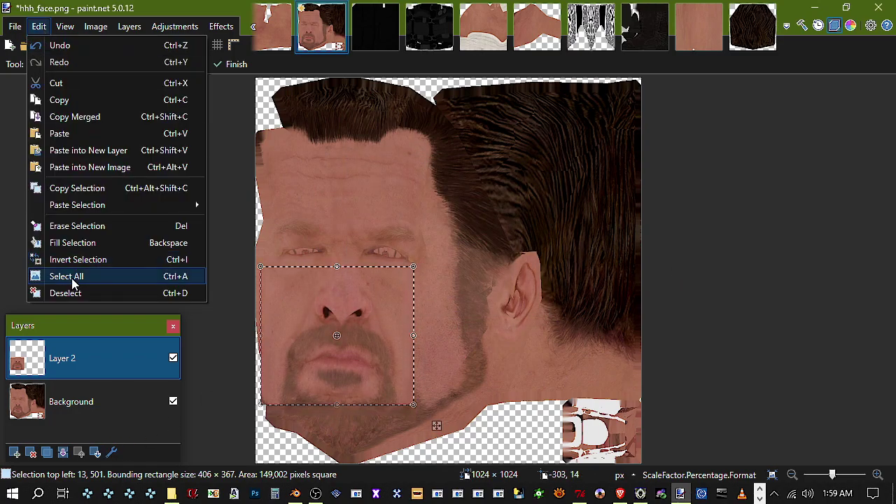
{"action": "left_click", "coordinate": [66, 277]}
{"action": "left_click", "coordinate": [62, 453]}
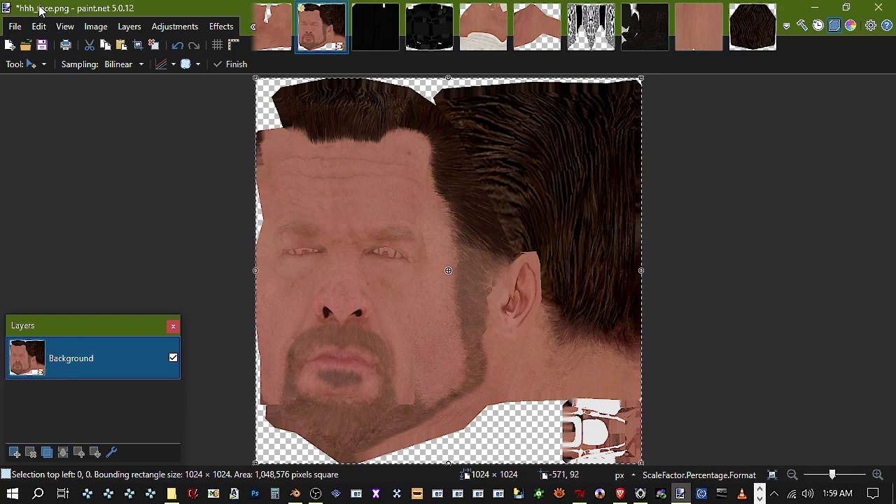
{"action": "left_click", "coordinate": [41, 45]}
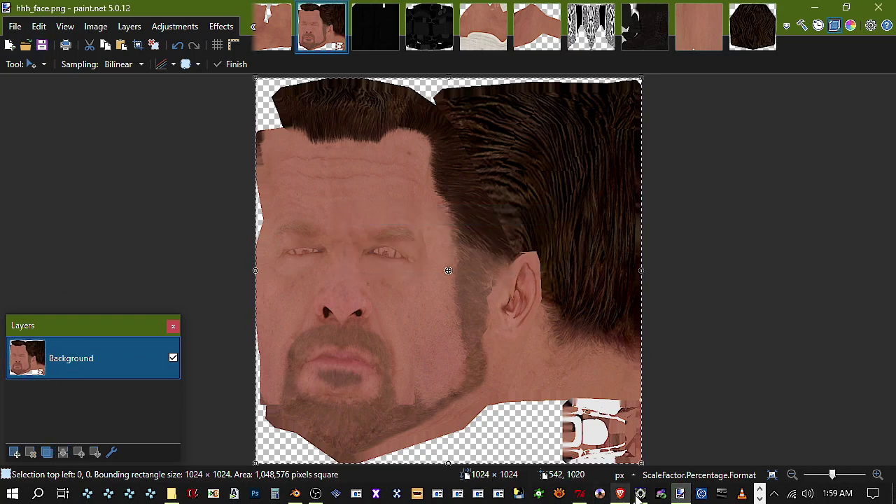
Reload 0002.obj in Noesis and check the new nose and mouth on the face up close
{"action": "left_click", "coordinate": [640, 493]}
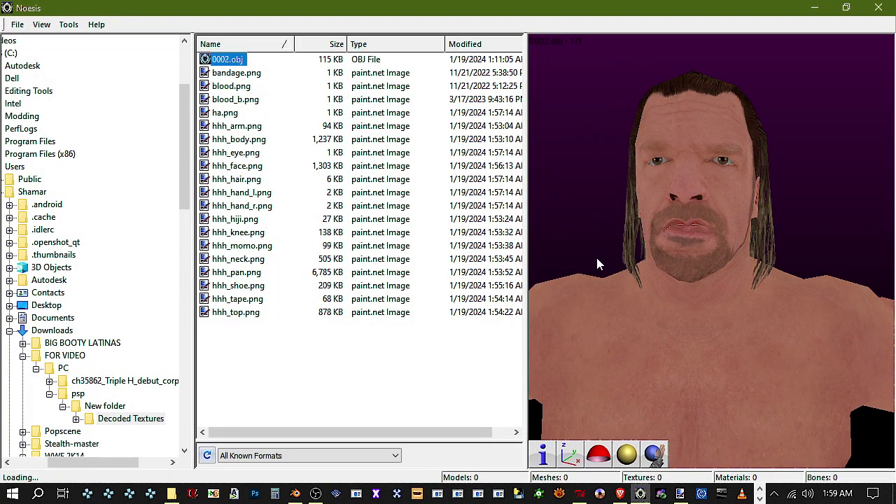
{"action": "scroll", "coordinate": [633, 265], "scroll_direction": "up", "scroll_amount": 5}
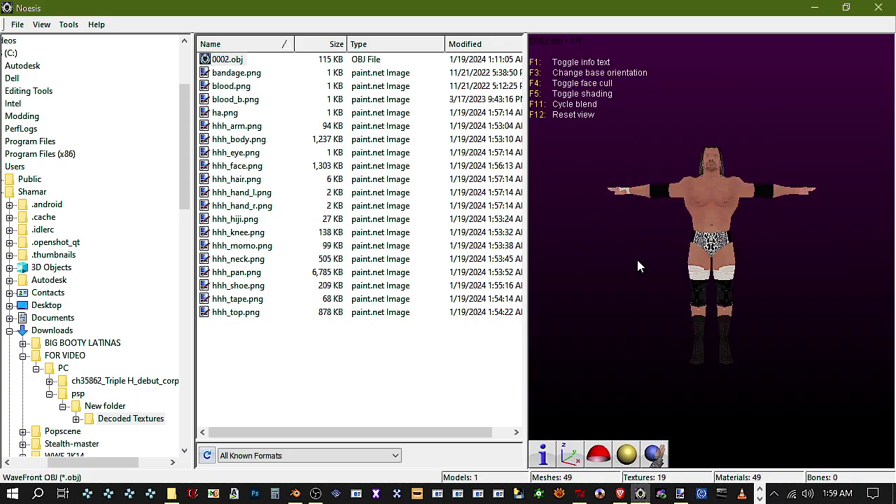
{"action": "scroll", "coordinate": [714, 256], "scroll_direction": "up", "scroll_amount": 3}
{"action": "middle_click_drag", "start_coordinate": [667, 204], "coordinate": [713, 308]}
{"action": "scroll", "coordinate": [714, 257], "scroll_direction": "down", "scroll_amount": 2}
{"action": "scroll", "coordinate": [714, 253], "scroll_direction": "up", "scroll_amount": 3}
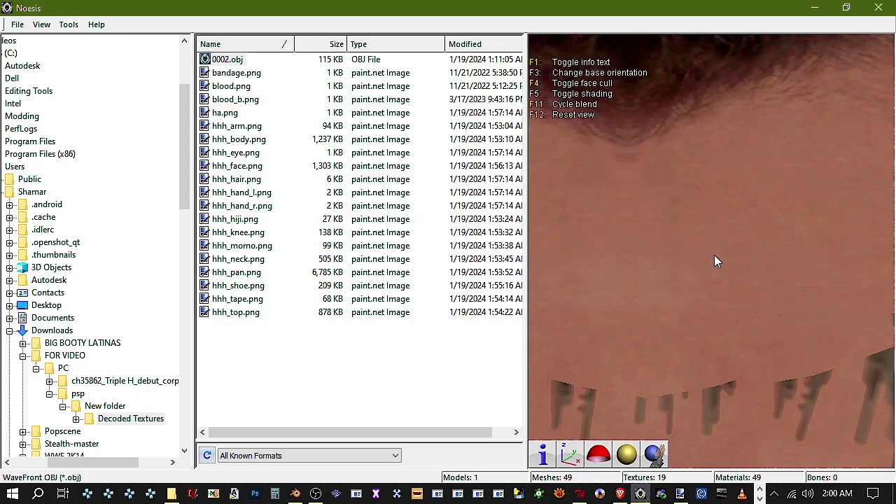
{"action": "scroll", "coordinate": [714, 253], "scroll_direction": "down", "scroll_amount": 3}
{"action": "mouse_move", "coordinate": [716, 256]}
{"action": "left_mouse_down"}
{"action": "mouse_move", "coordinate": [616, 255]}
{"action": "mouse_move", "coordinate": [735, 256]}
{"action": "mouse_move", "coordinate": [666, 255]}
{"action": "mouse_move", "coordinate": [717, 255]}
{"action": "left_mouse_up"}
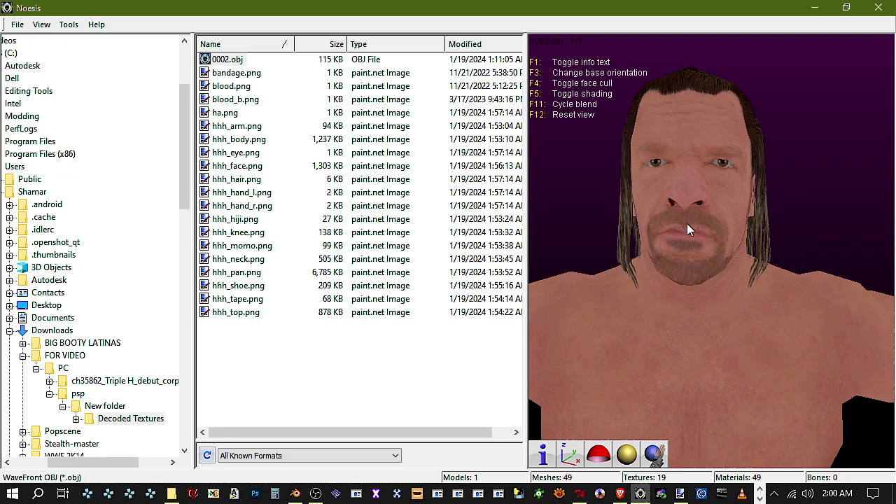
Return to paint.net, undo the merge, soften the pasted layer's edges with an 85-size Eraser at 0% hardness, and compare it with the original
{"action": "left_click", "coordinate": [825, 6]}
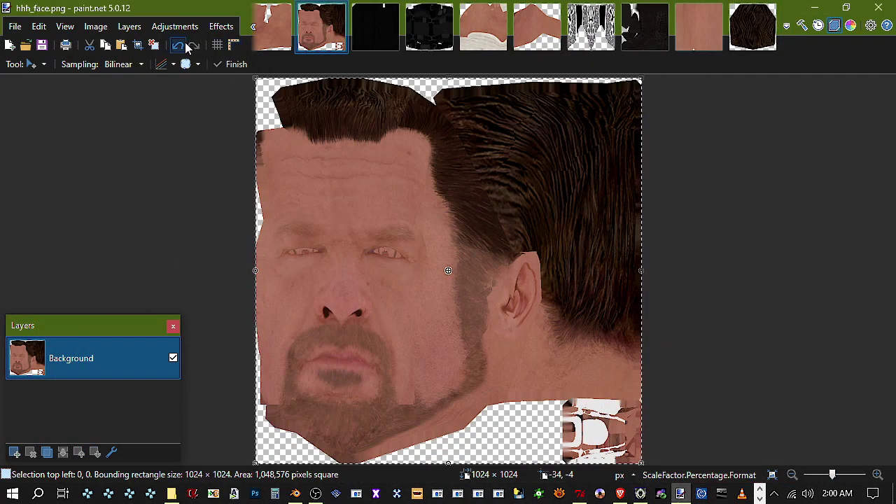
{"action": "left_click", "coordinate": [179, 44]}
{"action": "left_click", "coordinate": [21, 65]}
{"action": "left_click", "coordinate": [70, 266]}
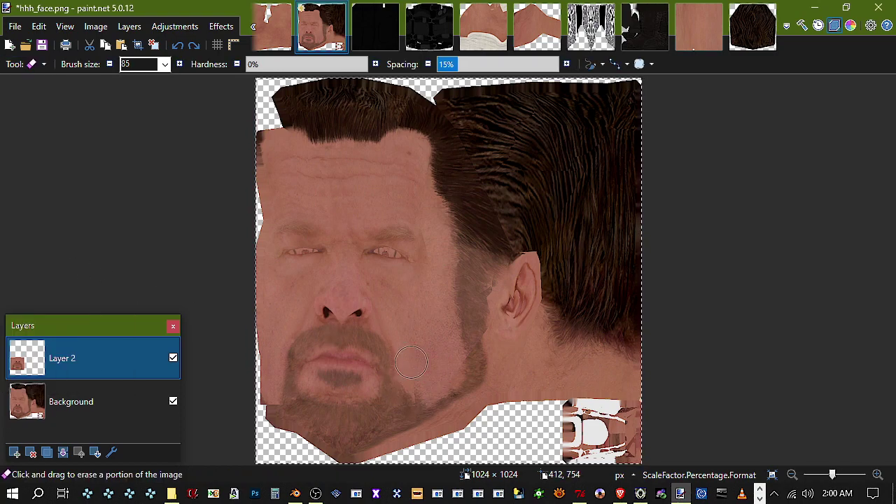
{"action": "mouse_move", "coordinate": [416, 410]}
{"action": "left_mouse_down"}
{"action": "mouse_move", "coordinate": [294, 438]}
{"action": "mouse_move", "coordinate": [267, 411]}
{"action": "mouse_move", "coordinate": [255, 325]}
{"action": "left_mouse_up"}
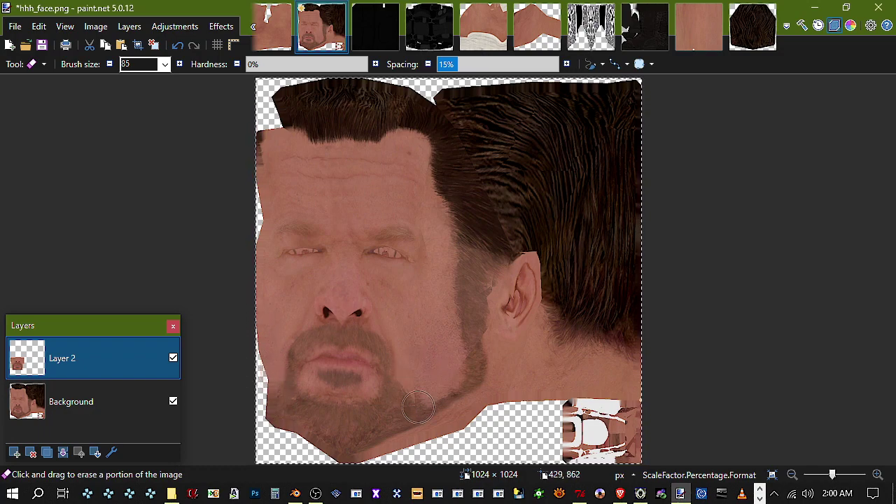
{"action": "left_click", "coordinate": [173, 358]}
{"action": "left_click", "coordinate": [173, 358]}
{"action": "left_click", "coordinate": [173, 358]}
{"action": "left_click", "coordinate": [173, 358]}
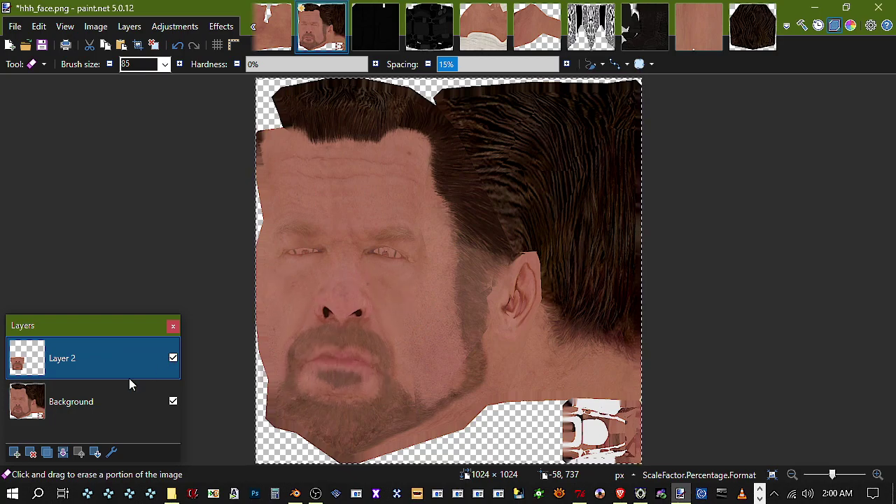
Nudge the pasted nose and mouth layer up 9 pixels, merge it down, and save the texture
{"action": "left_click", "coordinate": [32, 64]}
{"action": "left_click", "coordinate": [94, 134]}
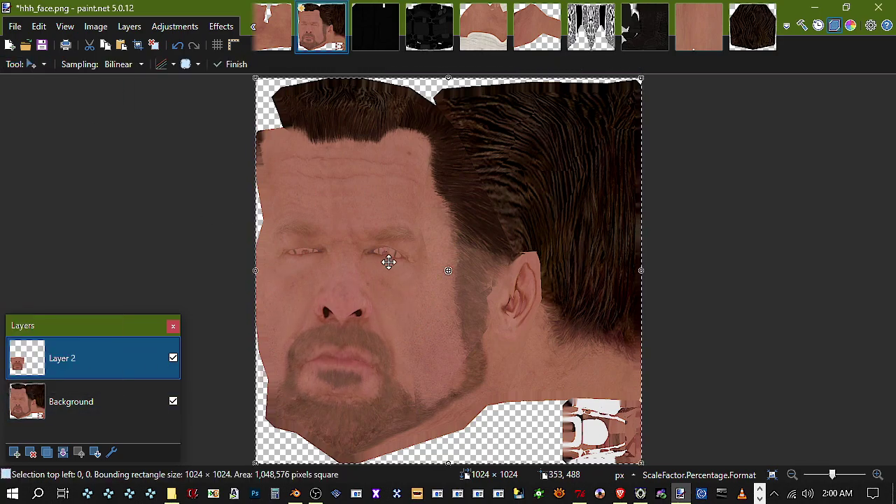
{"action": "key", "text": "Up"}
{"action": "key", "text": "Up"}
{"action": "key", "text": "Up"}
{"action": "key", "text": "Up"}
{"action": "key", "text": "Up"}
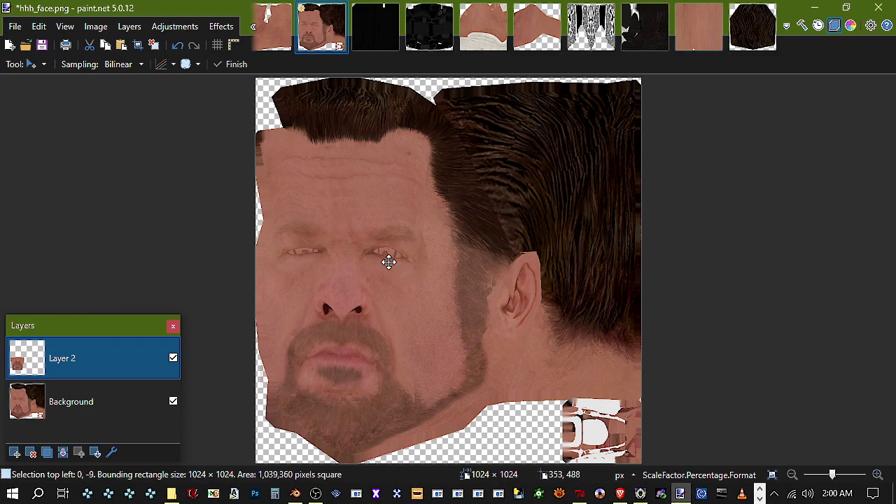
{"action": "left_click", "coordinate": [62, 452]}
{"action": "key", "text": "ctrl+s"}
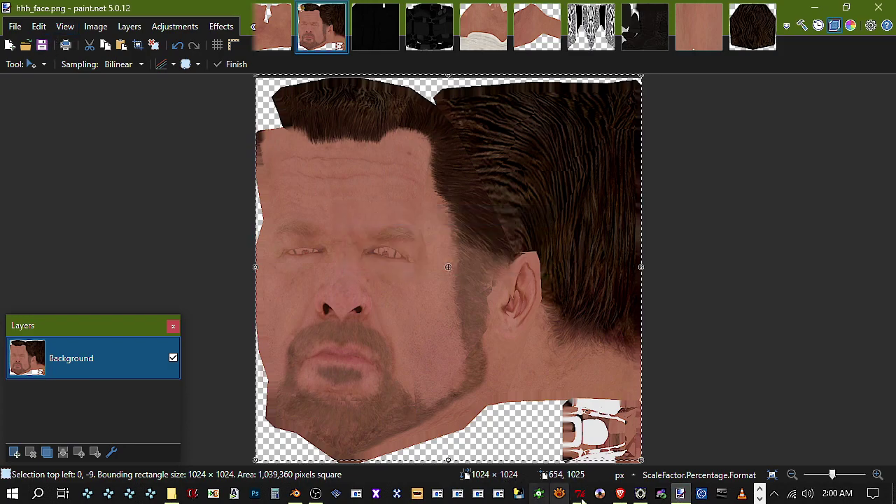
Reload 0002.obj in Noesis and examine the blended nose and mouth from several angles
{"action": "left_click", "coordinate": [640, 493]}
{"action": "left_click", "coordinate": [236, 64]}
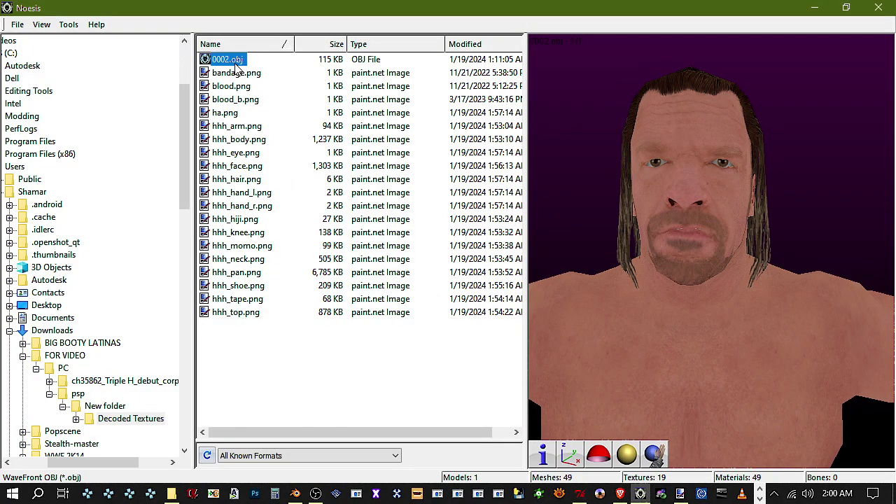
{"action": "left_click", "coordinate": [626, 455]}
{"action": "left_click", "coordinate": [598, 455]}
{"action": "left_click", "coordinate": [570, 455]}
{"action": "scroll", "coordinate": [712, 294], "scroll_direction": "up", "scroll_amount": 5}
{"action": "mouse_move", "coordinate": [714, 298]}
{"action": "middle_mouse_down"}
{"action": "mouse_move", "coordinate": [714, 168]}
{"action": "mouse_move", "coordinate": [712, 245]}
{"action": "mouse_move", "coordinate": [724, 268]}
{"action": "middle_mouse_up"}
{"action": "left_click_drag", "start_coordinate": [724, 268], "coordinate": [677, 268]}
{"action": "left_click_drag", "start_coordinate": [594, 191], "coordinate": [721, 231]}
Back in paint.net, undo the merge and squash a band across the nose on Layer 2 to about 766 × 141 pixels
{"action": "left_click", "coordinate": [824, 7]}
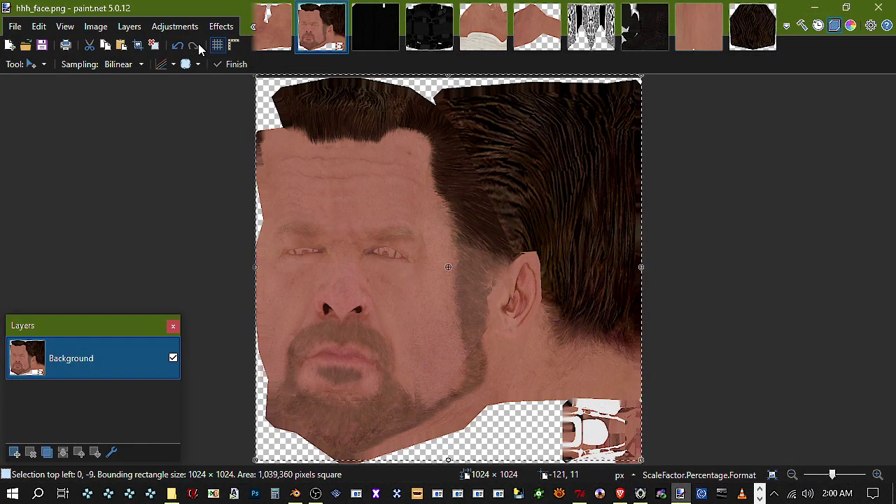
{"action": "left_click", "coordinate": [178, 45]}
{"action": "left_click", "coordinate": [28, 65]}
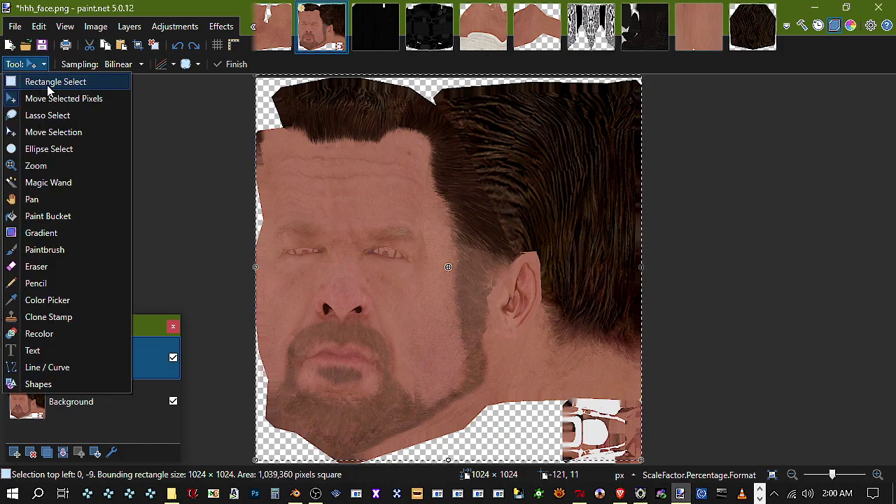
{"action": "left_click", "coordinate": [42, 80]}
{"action": "left_click_drag", "start_coordinate": [256, 280], "coordinate": [544, 337]}
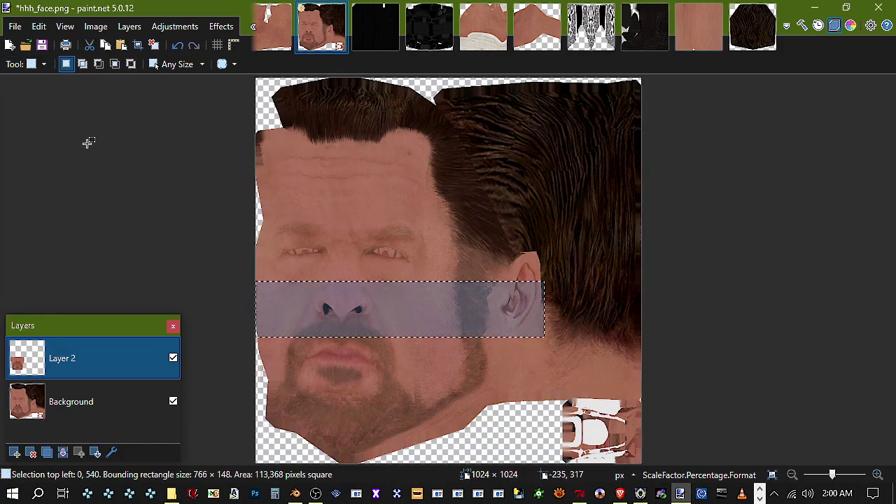
{"action": "left_click", "coordinate": [28, 65]}
{"action": "left_click", "coordinate": [42, 96]}
{"action": "left_click_drag", "start_coordinate": [401, 274], "coordinate": [399, 280]}
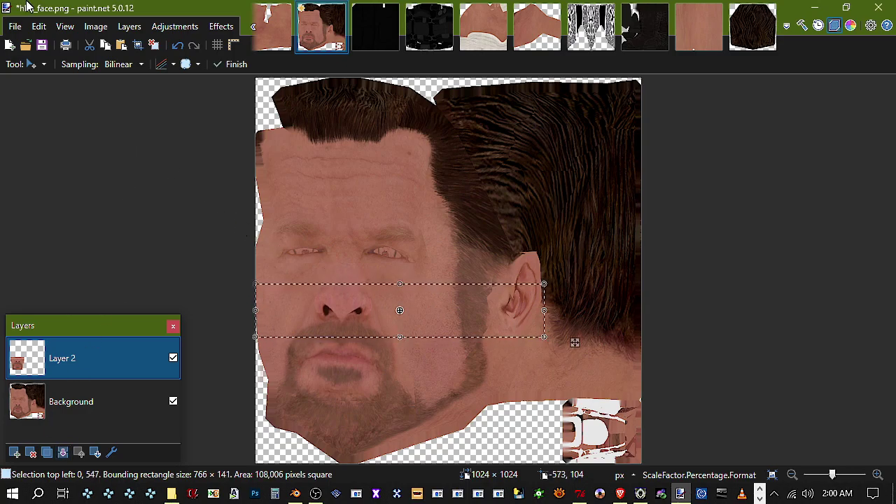
Select the whole canvas, blend the adjusted nose area of Layer 2 with the Eraser, and merge the layer down
{"action": "left_click", "coordinate": [38, 26]}
{"action": "left_click", "coordinate": [106, 274]}
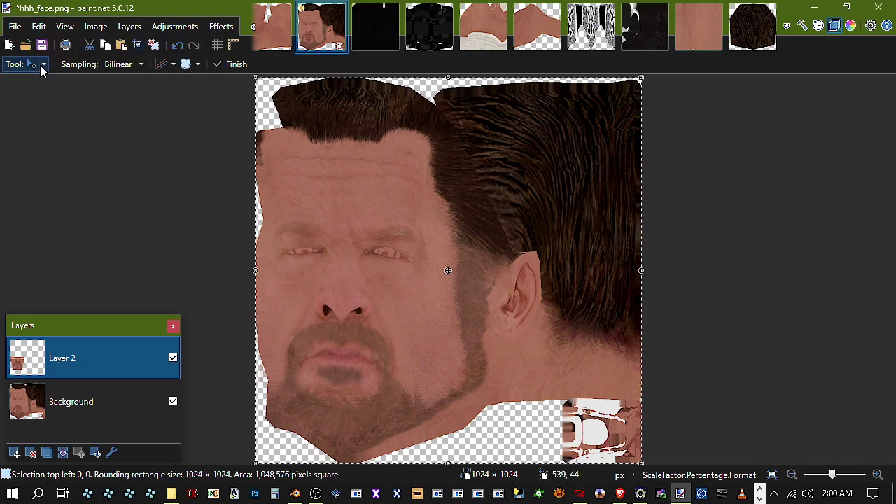
{"action": "left_click", "coordinate": [40, 65]}
{"action": "left_click", "coordinate": [54, 272]}
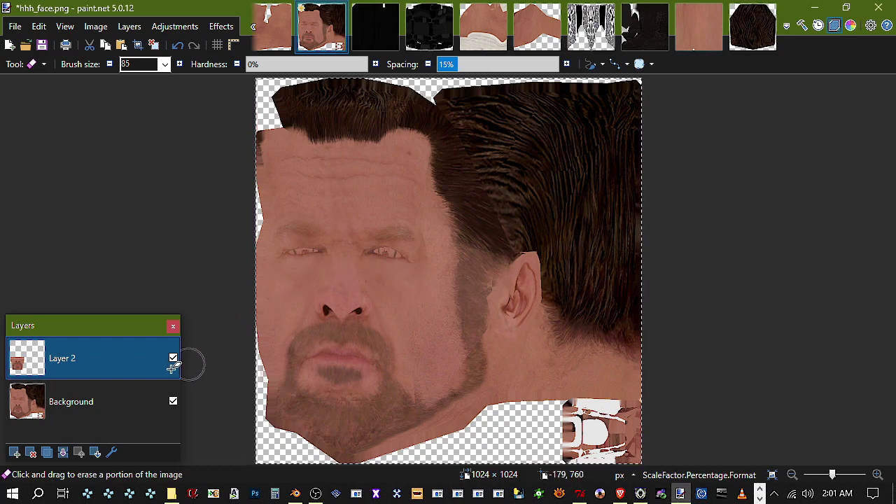
{"action": "left_click", "coordinate": [63, 452]}
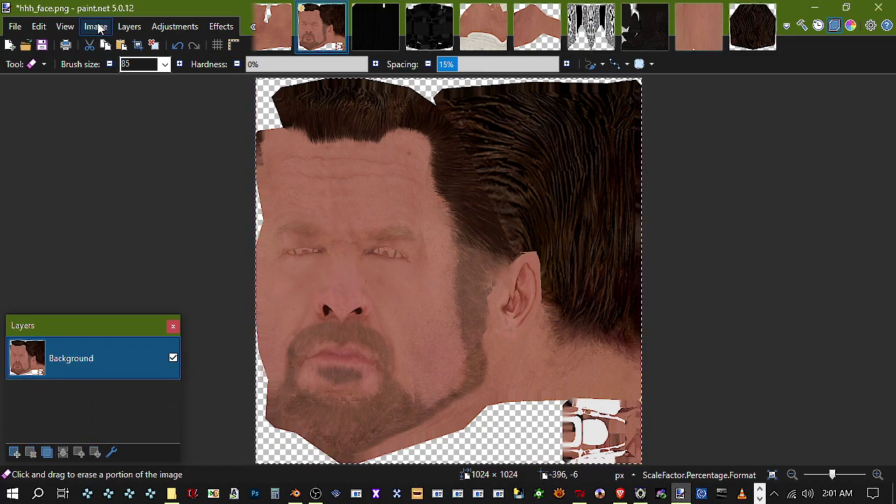
Save the merged hhh_face.png and reload 0002.obj in Noesis
{"action": "left_click", "coordinate": [43, 47]}
{"action": "left_click", "coordinate": [639, 494]}
{"action": "left_click", "coordinate": [228, 61]}
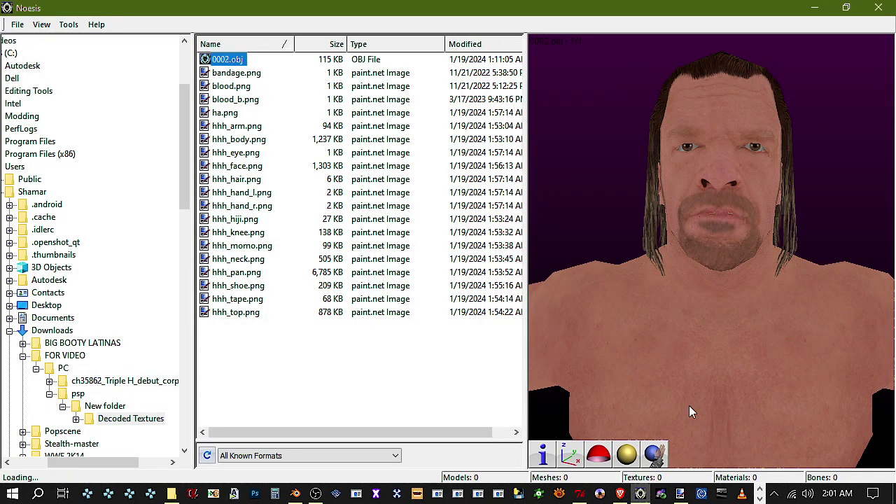
Examine the blended nose, mouth and goatee on the model's head from the front
{"action": "left_click", "coordinate": [626, 455]}
{"action": "left_click", "coordinate": [599, 454]}
{"action": "left_click", "coordinate": [570, 455]}
{"action": "scroll", "coordinate": [697, 232], "scroll_direction": "up", "scroll_amount": 5}
{"action": "scroll", "coordinate": [697, 233], "scroll_direction": "down", "scroll_amount": 5}
{"action": "middle_click_drag", "start_coordinate": [711, 254], "coordinate": [711, 315]}
{"action": "scroll", "coordinate": [712, 254], "scroll_direction": "up", "scroll_amount": 5}
{"action": "scroll", "coordinate": [711, 254], "scroll_direction": "down", "scroll_amount": 4}
{"action": "mouse_move", "coordinate": [712, 254]}
{"action": "left_mouse_down"}
{"action": "mouse_move", "coordinate": [658, 273]}
{"action": "mouse_move", "coordinate": [610, 270]}
{"action": "mouse_move", "coordinate": [711, 272]}
{"action": "left_mouse_up"}
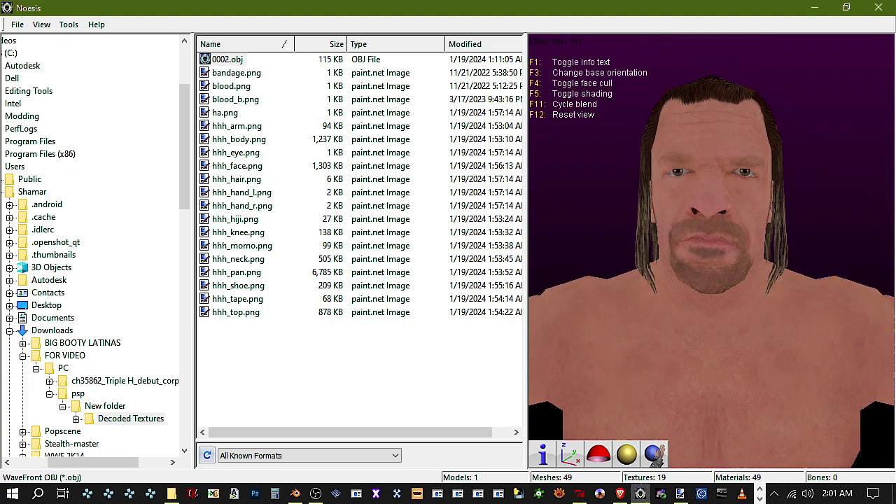
{"action": "left_click", "coordinate": [816, 9]}
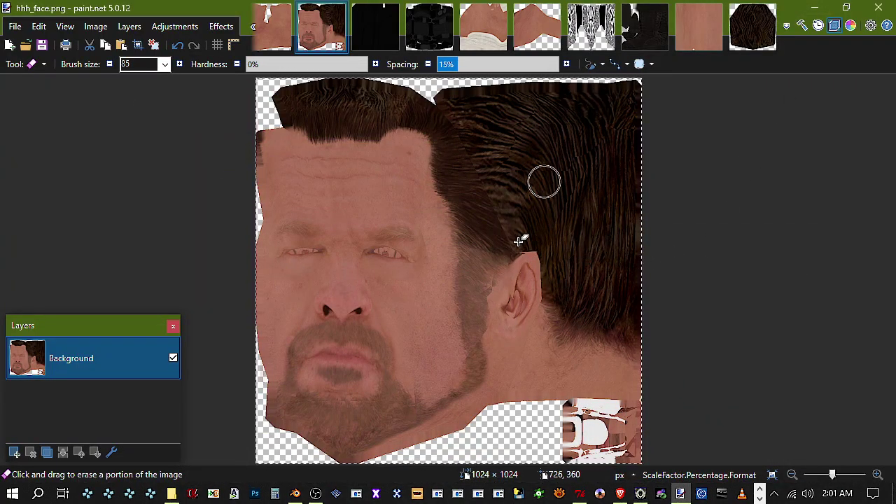
Back in paint.net, select the mouth-interior block in the lower right corner of the face texture, about 225 × 173 pixels
{"action": "left_click", "coordinate": [172, 495]}
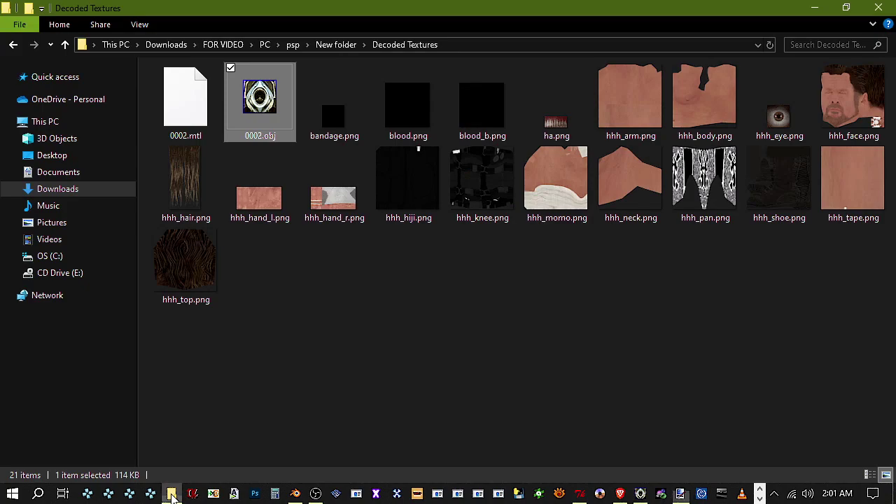
{"action": "left_click", "coordinate": [816, 8]}
{"action": "left_click", "coordinate": [42, 62]}
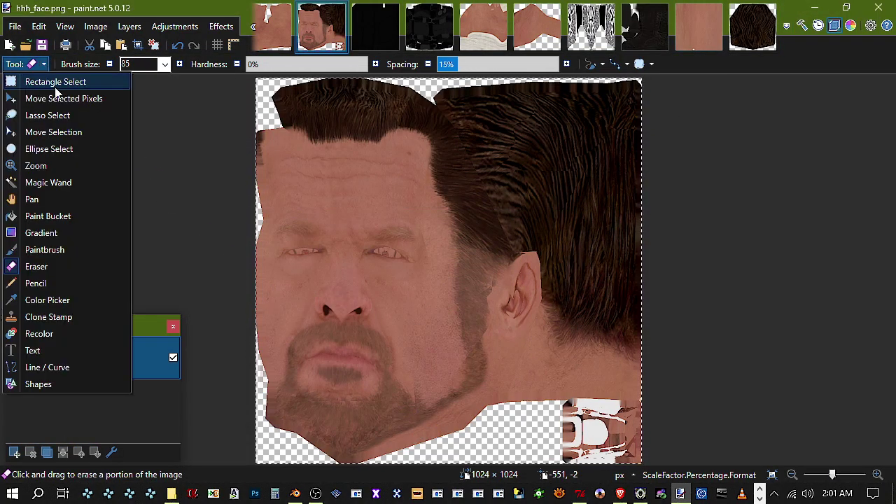
{"action": "left_click", "coordinate": [63, 83]}
{"action": "key", "text": "ctrl+a"}
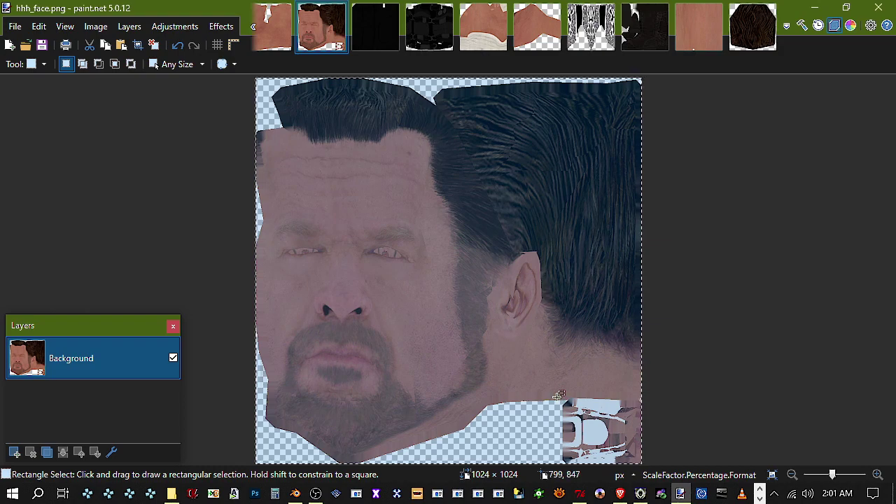
{"action": "left_click_drag", "start_coordinate": [559, 397], "coordinate": [644, 502]}
{"action": "left_click", "coordinate": [31, 64]}
{"action": "left_click", "coordinate": [42, 130]}
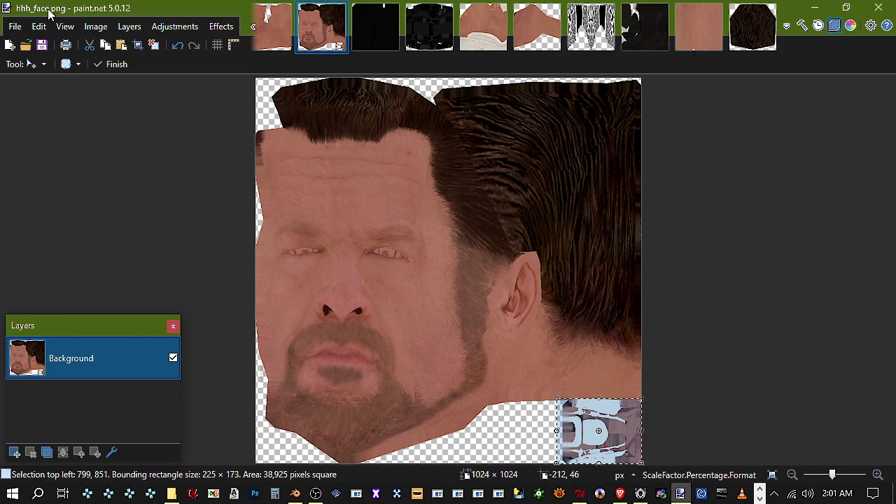
Fill the selected corner block with dark red 4C0606 using the Paint Bucket, and save the face texture
{"action": "left_click", "coordinate": [182, 28]}
{"action": "left_click", "coordinate": [31, 66]}
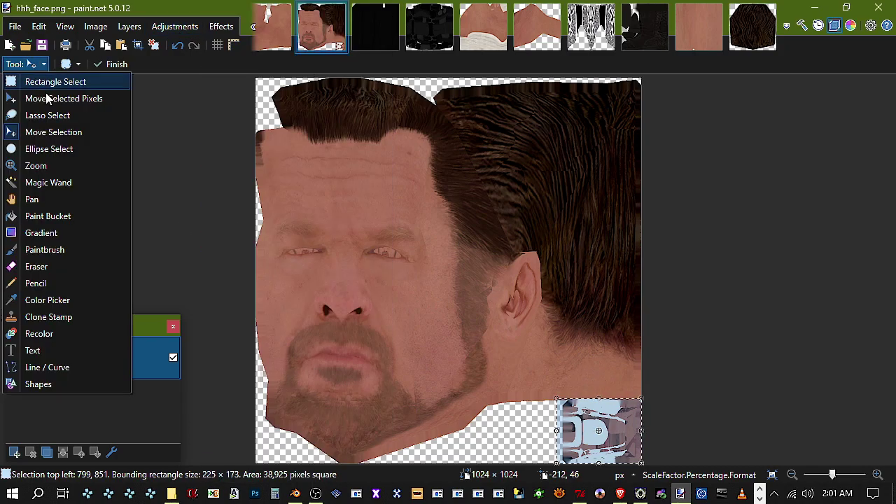
{"action": "left_click", "coordinate": [56, 216]}
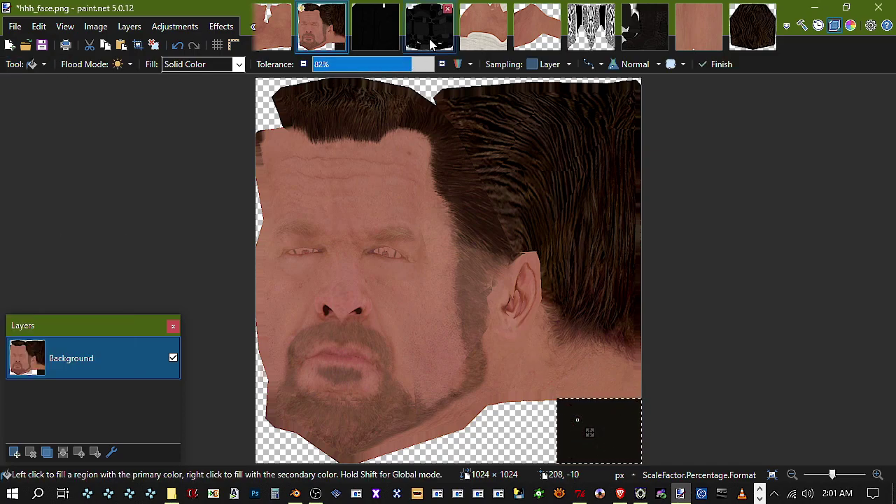
{"action": "left_click", "coordinate": [851, 25]}
{"action": "left_click", "coordinate": [379, 304]}
{"action": "left_click_drag", "start_coordinate": [443, 318], "coordinate": [492, 326]}
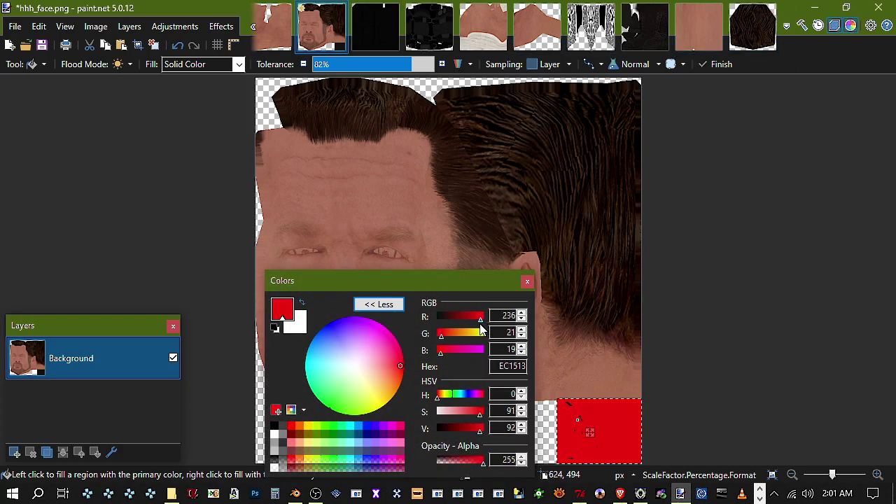
{"action": "left_click_drag", "start_coordinate": [462, 432], "coordinate": [451, 428]}
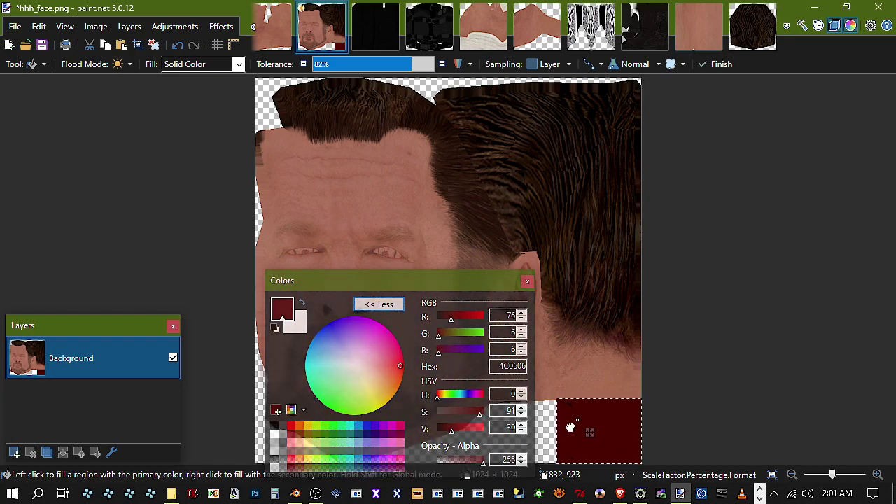
{"action": "left_click", "coordinate": [42, 45]}
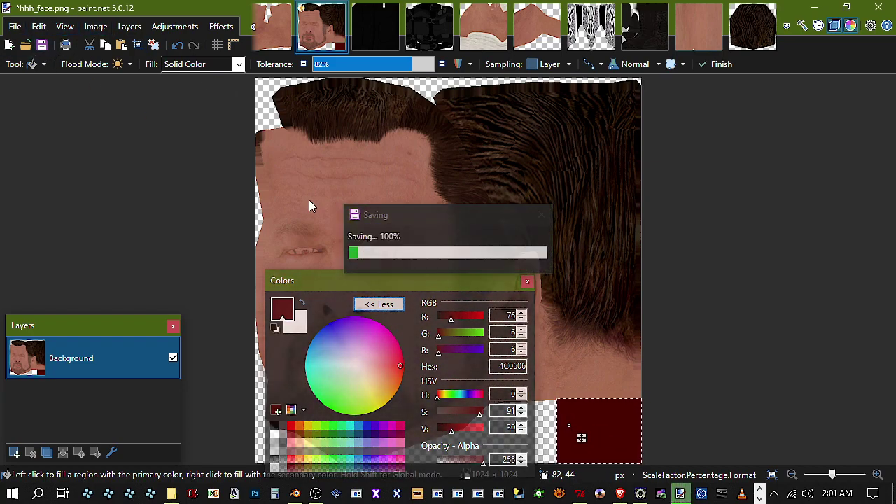
{"action": "left_click_drag", "start_coordinate": [387, 280], "coordinate": [143, 161]}
{"action": "left_click", "coordinate": [283, 162]}
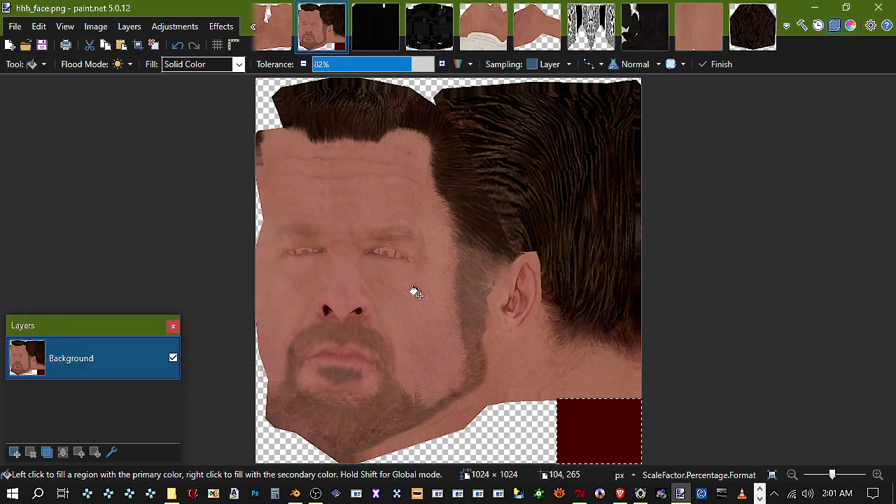
Reload 0002.obj in Noesis and examine the head and mouth interior from the front and the side
{"action": "left_click", "coordinate": [600, 493]}
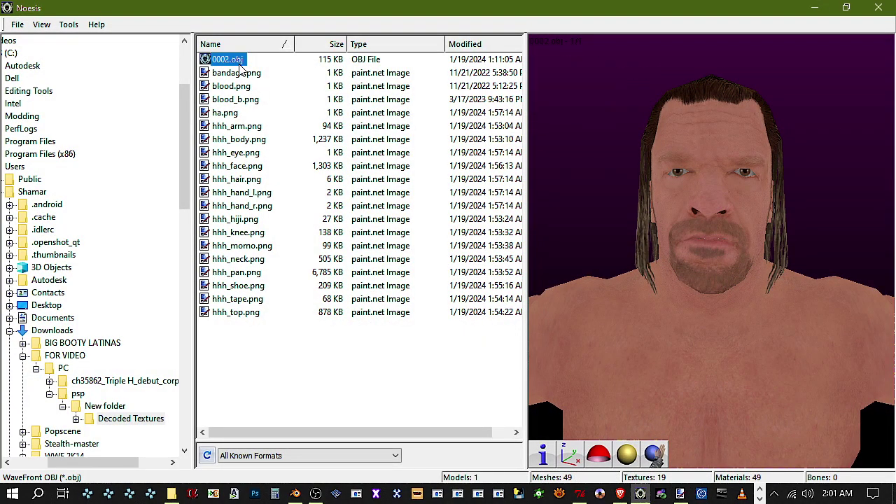
{"action": "scroll", "coordinate": [693, 220], "scroll_direction": "up", "scroll_amount": 5}
{"action": "scroll", "coordinate": [693, 221], "scroll_direction": "down", "scroll_amount": 3}
{"action": "middle_click_drag", "start_coordinate": [693, 221], "coordinate": [715, 261]}
{"action": "scroll", "coordinate": [715, 262], "scroll_direction": "up", "scroll_amount": 4}
{"action": "left_click_drag", "start_coordinate": [715, 261], "coordinate": [679, 261]}
{"action": "left_click_drag", "start_coordinate": [756, 258], "coordinate": [710, 261]}
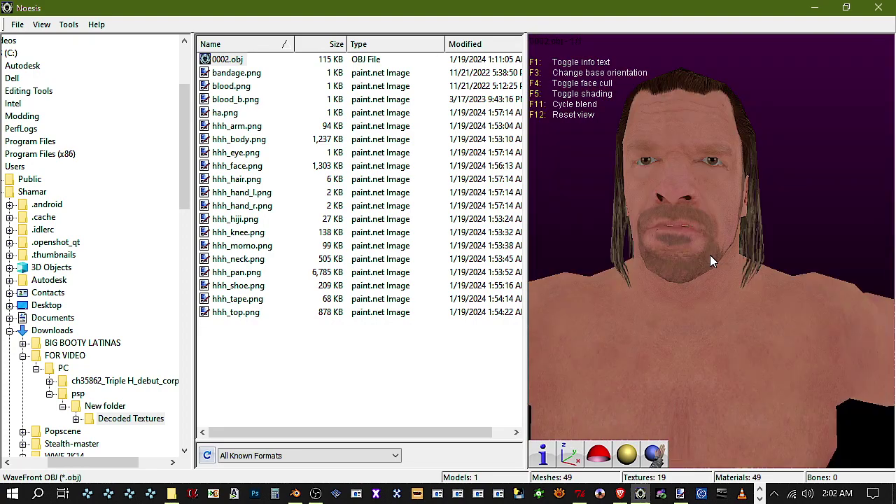
{"action": "left_click", "coordinate": [608, 454]}
{"action": "left_click_drag", "start_coordinate": [617, 415], "coordinate": [521, 412]}
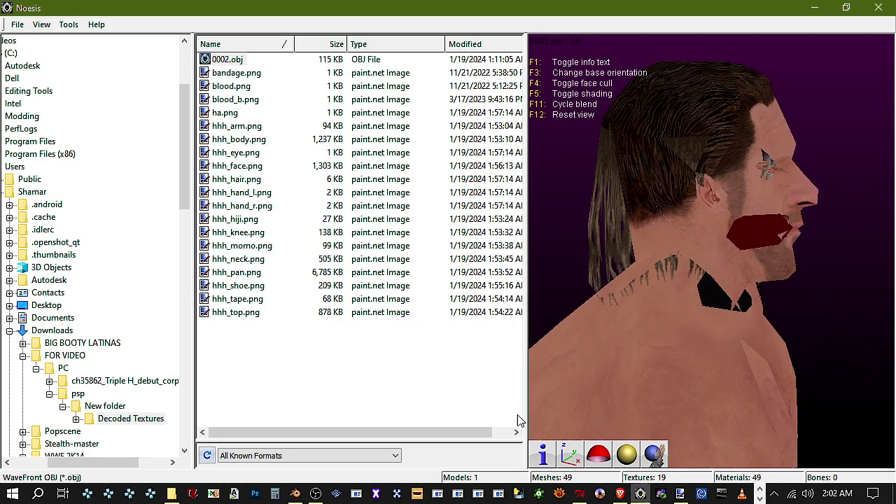
{"action": "left_click_drag", "start_coordinate": [589, 439], "coordinate": [656, 358]}
Examine the trunks, thigh wraps, knee pads and boots on the model's lower body
{"action": "scroll", "coordinate": [711, 252], "scroll_direction": "down", "scroll_amount": 3}
{"action": "left_click", "coordinate": [569, 452]}
{"action": "left_click", "coordinate": [570, 451]}
{"action": "left_click", "coordinate": [569, 452]}
{"action": "left_click", "coordinate": [569, 451]}
{"action": "scroll", "coordinate": [737, 312], "scroll_direction": "down", "scroll_amount": 3}
{"action": "scroll", "coordinate": [738, 313], "scroll_direction": "up", "scroll_amount": 8}
{"action": "scroll", "coordinate": [747, 322], "scroll_direction": "down", "scroll_amount": 3}
{"action": "middle_click_drag", "start_coordinate": [748, 322], "coordinate": [748, 245]}
{"action": "left_click_drag", "start_coordinate": [748, 245], "coordinate": [839, 59]}
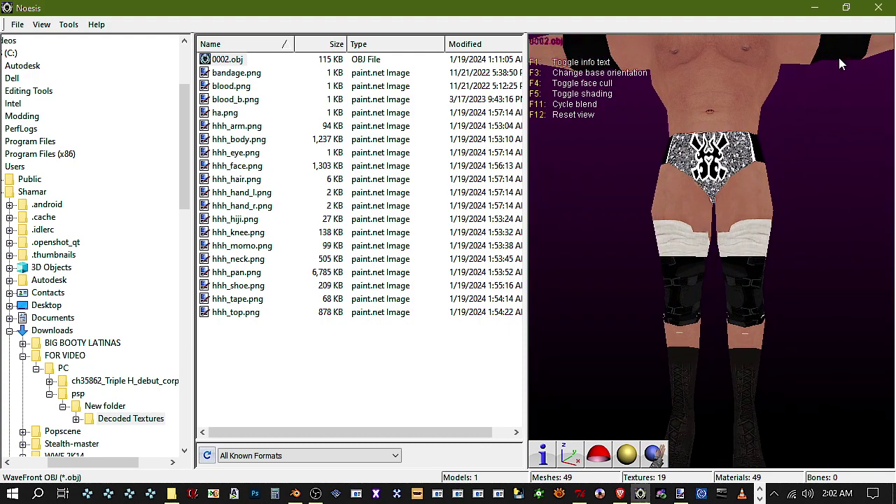
{"action": "left_click", "coordinate": [828, 7]}
In paint.net, open hhh_momo.png and clone skin over the white patch and streaks near its upper right corner with brush size 85
{"action": "left_click", "coordinate": [506, 47]}
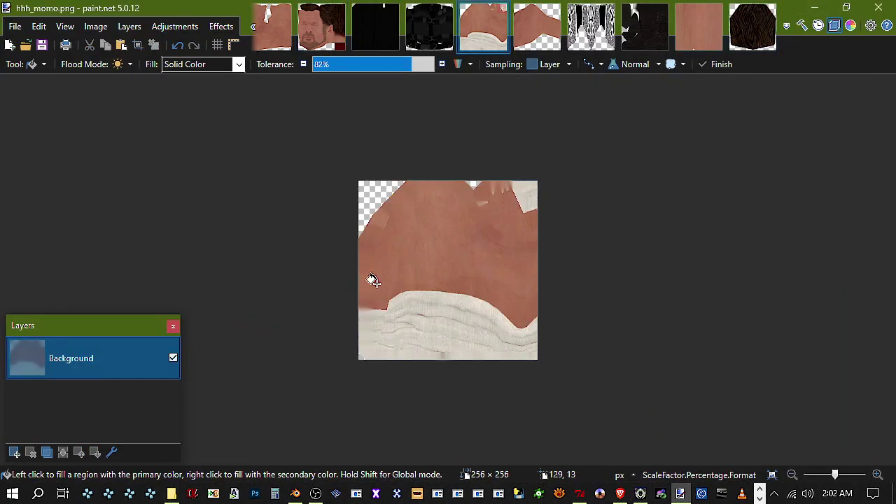
{"action": "left_click", "coordinate": [32, 64]}
{"action": "left_click", "coordinate": [49, 317]}
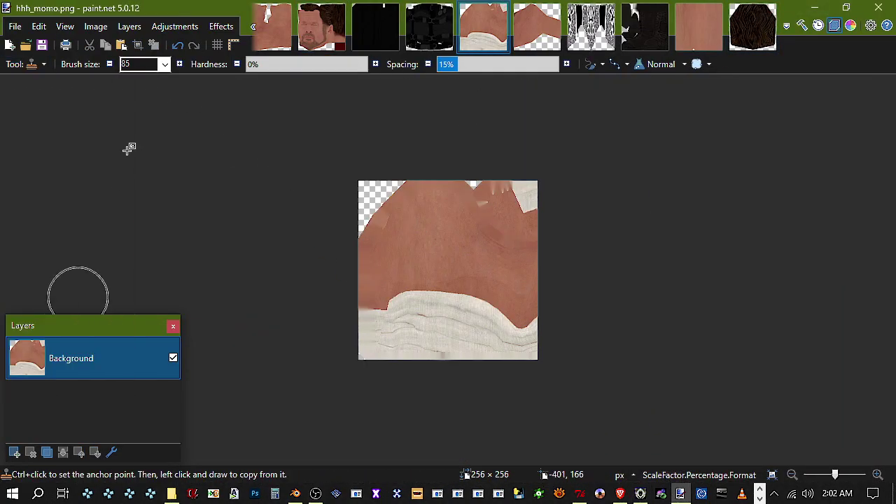
{"action": "mouse_move", "coordinate": [528, 203]}
{"action": "left_mouse_down"}
{"action": "mouse_move", "coordinate": [522, 209]}
{"action": "mouse_move", "coordinate": [504, 185]}
{"action": "mouse_move", "coordinate": [484, 198]}
{"action": "mouse_move", "coordinate": [494, 184]}
{"action": "mouse_move", "coordinate": [527, 189]}
{"action": "mouse_move", "coordinate": [522, 250]}
{"action": "left_mouse_up"}
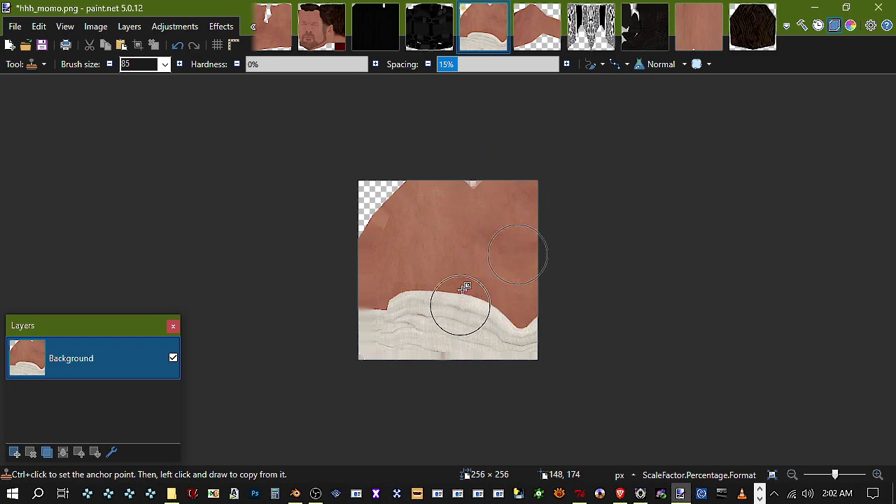
Clone skin over the white wrap across the lower part of the thigh texture using the Clone Stamp
{"action": "mouse_move", "coordinate": [420, 308]}
{"action": "left_mouse_down"}
{"action": "mouse_move", "coordinate": [434, 301]}
{"action": "mouse_move", "coordinate": [488, 306]}
{"action": "mouse_move", "coordinate": [478, 295]}
{"action": "mouse_move", "coordinate": [501, 330]}
{"action": "mouse_move", "coordinate": [518, 311]}
{"action": "mouse_move", "coordinate": [518, 338]}
{"action": "mouse_move", "coordinate": [482, 338]}
{"action": "mouse_move", "coordinate": [494, 352]}
{"action": "mouse_move", "coordinate": [490, 338]}
{"action": "left_mouse_up"}
{"action": "left_click", "coordinate": [475, 250], "text": "ctrl"}
{"action": "left_click", "coordinate": [483, 301], "text": "ctrl"}
{"action": "mouse_move", "coordinate": [422, 301]}
{"action": "left_mouse_down"}
{"action": "mouse_move", "coordinate": [404, 340]}
{"action": "mouse_move", "coordinate": [460, 324]}
{"action": "left_mouse_up"}
{"action": "left_click", "coordinate": [484, 295], "text": "ctrl"}
{"action": "left_click_drag", "start_coordinate": [433, 372], "coordinate": [422, 359]}
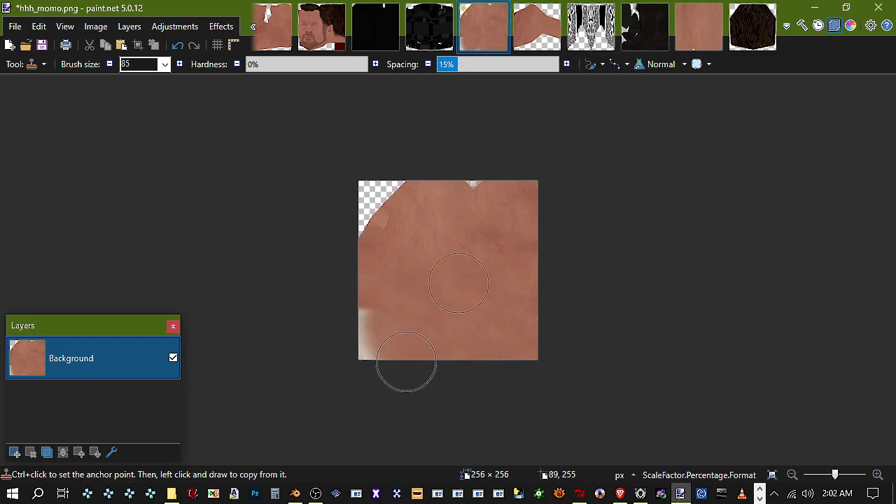
{"action": "left_click", "coordinate": [428, 257], "text": "ctrl"}
{"action": "left_click_drag", "start_coordinate": [378, 305], "coordinate": [375, 376]}
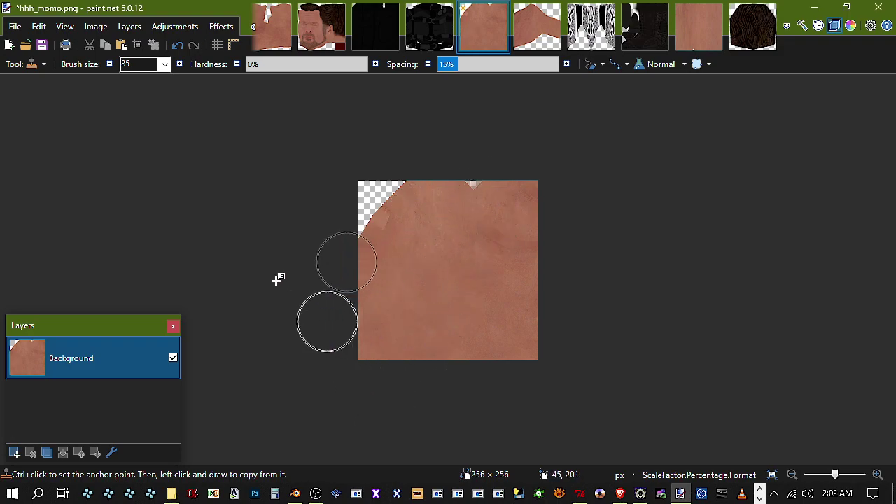
Save the thigh texture as hhh_momo.png in the Decoded Textures folder inside New folder, replacing the existing file
{"action": "left_click", "coordinate": [15, 26]}
{"action": "left_click", "coordinate": [52, 131]}
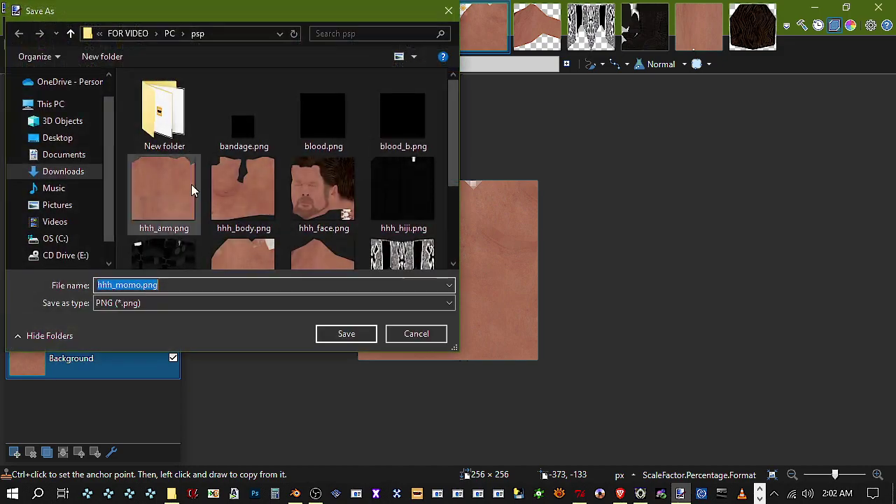
{"action": "double_click", "coordinate": [176, 134]}
{"action": "double_click", "coordinate": [187, 94]}
{"action": "left_click", "coordinate": [346, 334]}
{"action": "left_click", "coordinate": [479, 249]}
{"action": "left_click", "coordinate": [563, 416]}
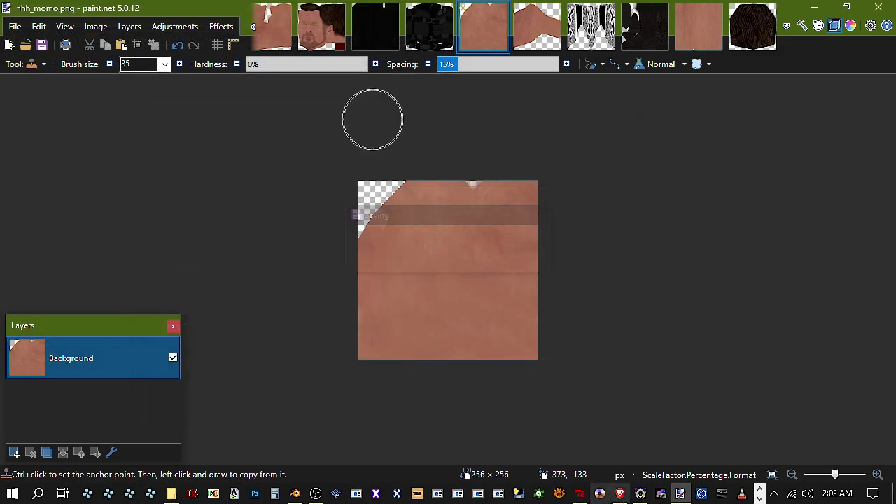
Reload 0002.obj in Noesis and examine the repainted thighs and knee pads from the front and side
{"action": "left_click", "coordinate": [640, 494]}
{"action": "left_click", "coordinate": [241, 61]}
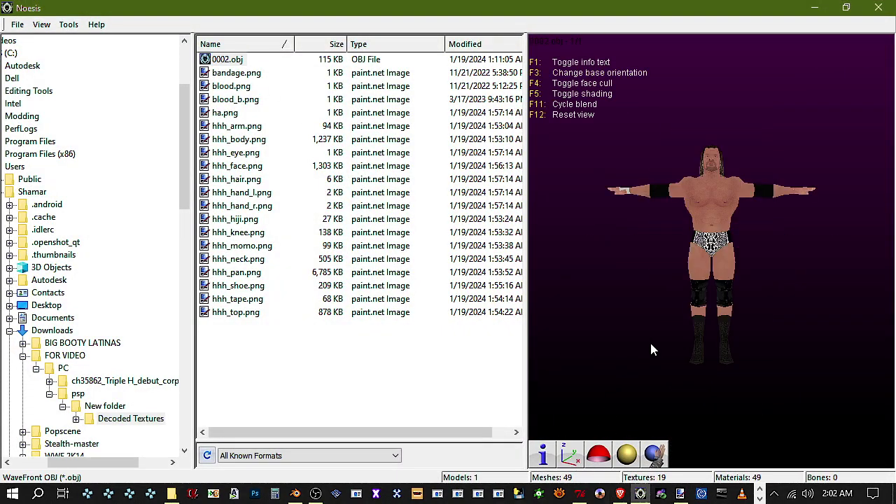
{"action": "scroll", "coordinate": [658, 353], "scroll_direction": "up", "scroll_amount": 5}
{"action": "mouse_move", "coordinate": [665, 356]}
{"action": "left_mouse_down"}
{"action": "mouse_move", "coordinate": [805, 354]}
{"action": "mouse_move", "coordinate": [665, 354]}
{"action": "left_mouse_up"}
{"action": "scroll", "coordinate": [745, 251], "scroll_direction": "down", "scroll_amount": 5}
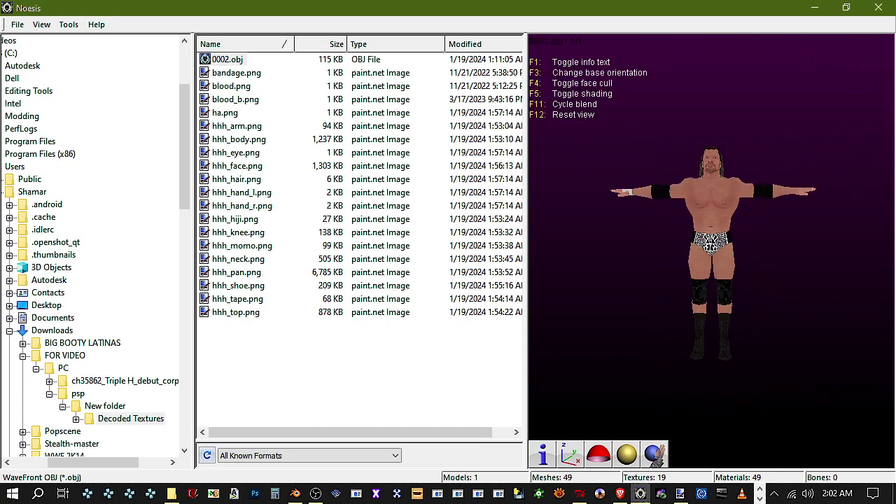
{"action": "left_click", "coordinate": [569, 455]}
{"action": "left_click", "coordinate": [569, 455]}
{"action": "left_click", "coordinate": [569, 456]}
{"action": "left_click", "coordinate": [569, 455]}
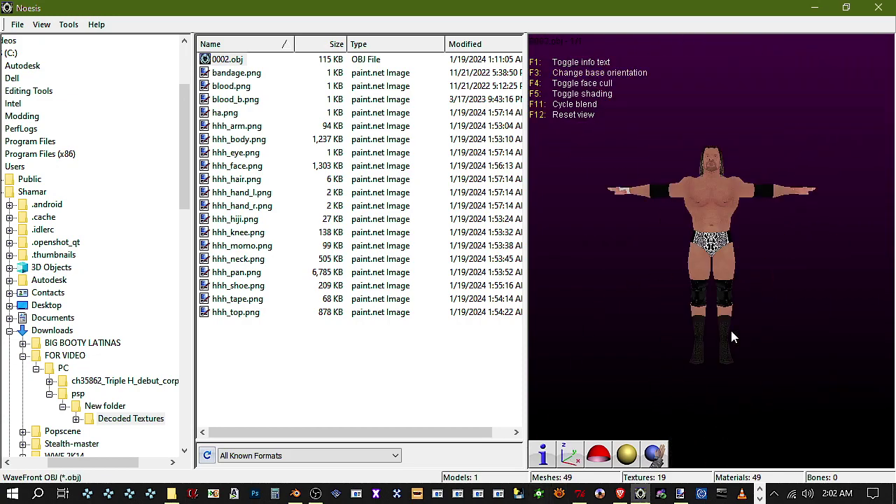
{"action": "scroll", "coordinate": [729, 328], "scroll_direction": "up", "scroll_amount": 6}
{"action": "scroll", "coordinate": [755, 324], "scroll_direction": "down", "scroll_amount": 3}
{"action": "middle_click_drag", "start_coordinate": [754, 324], "coordinate": [767, 225]}
{"action": "left_click_drag", "start_coordinate": [754, 324], "coordinate": [838, 323]}
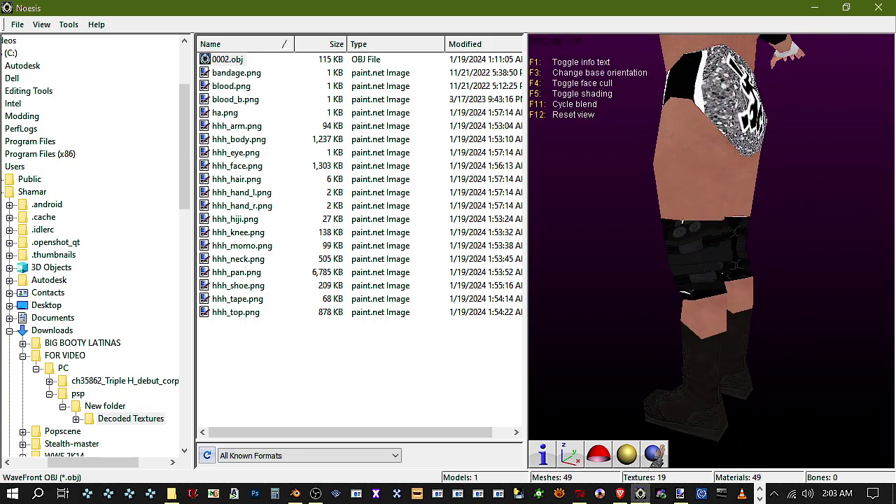
{"action": "left_click", "coordinate": [812, 7]}
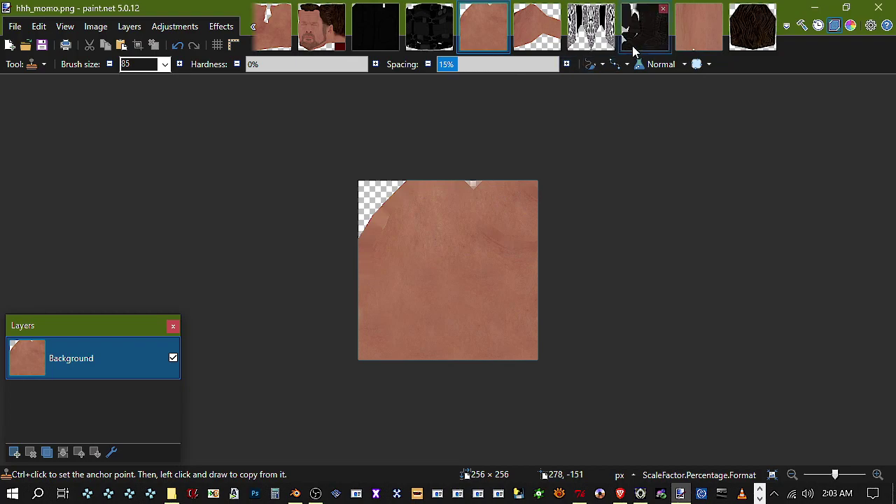
Open hhh_knee.png and paint over its white gaps with sampled black, using the Paintbrush at sizes 15 and 35
{"action": "left_click", "coordinate": [418, 44]}
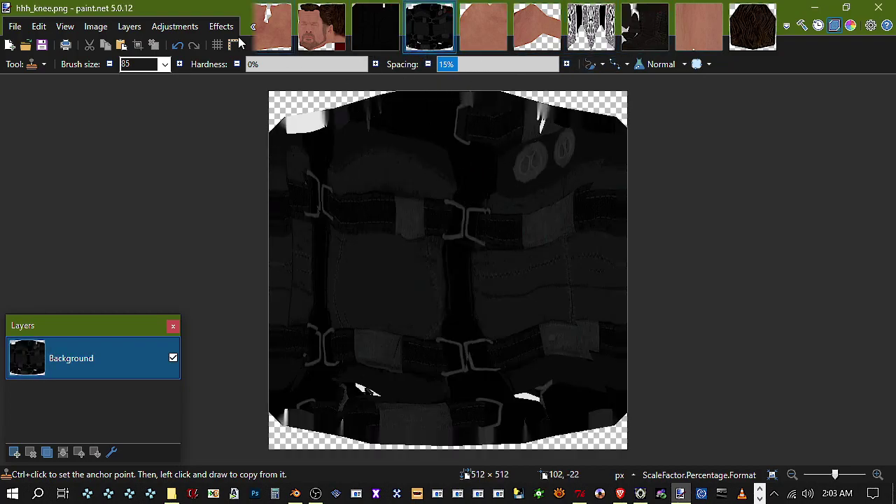
{"action": "left_click", "coordinate": [44, 64]}
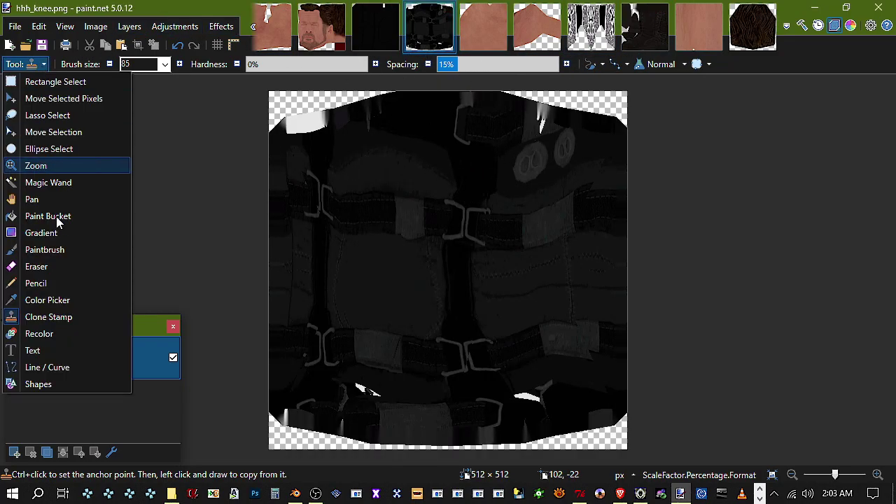
{"action": "left_click", "coordinate": [75, 300]}
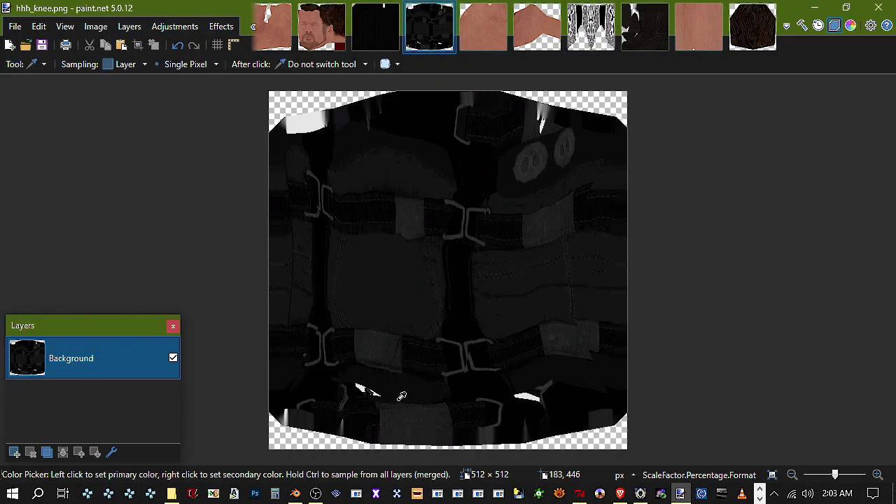
{"action": "left_click", "coordinate": [25, 45]}
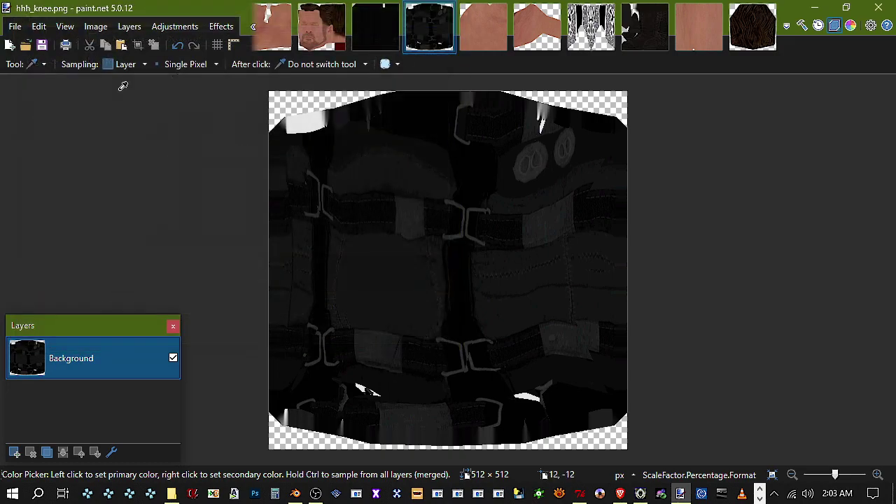
{"action": "left_click", "coordinate": [33, 63]}
{"action": "left_click", "coordinate": [74, 249]}
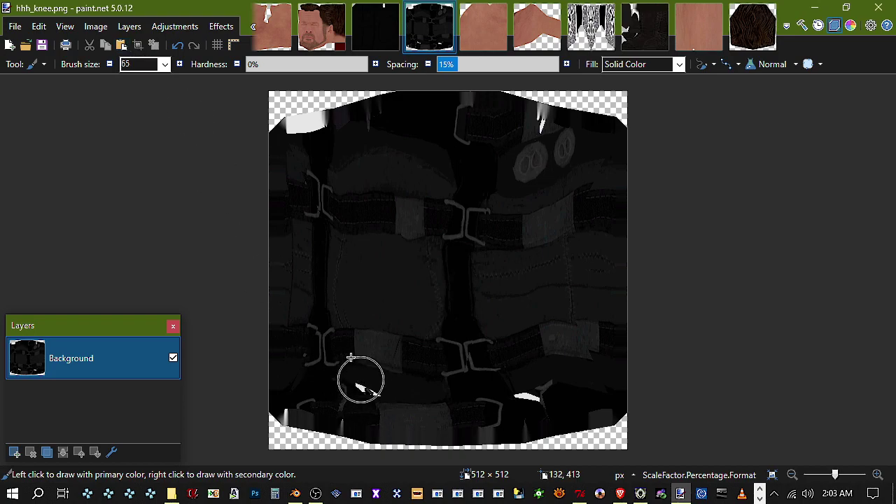
{"action": "left_click_drag", "start_coordinate": [366, 386], "coordinate": [355, 388]}
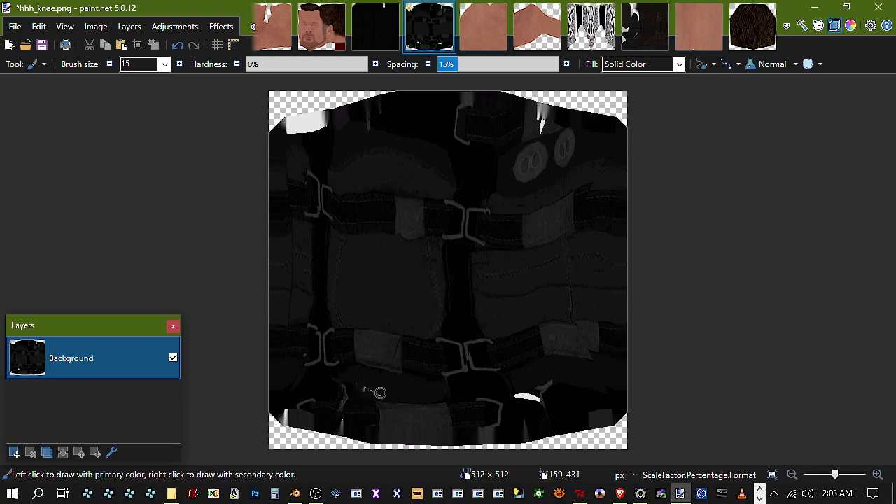
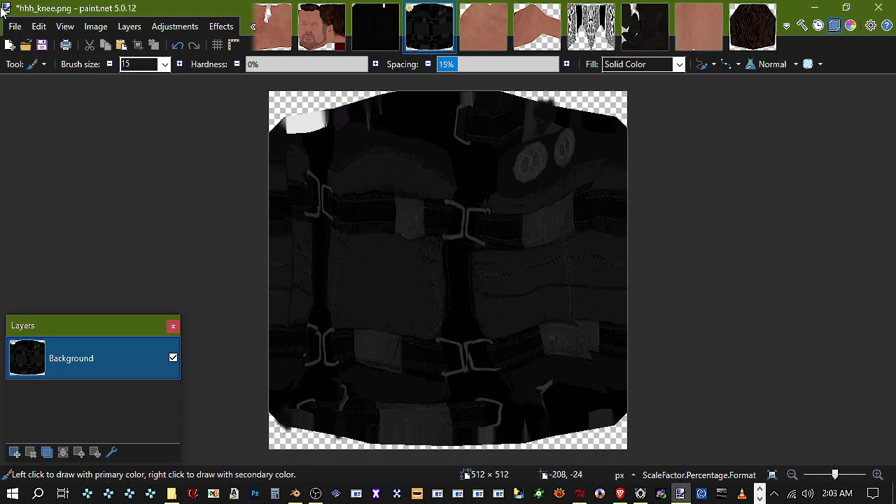
{"action": "mouse_move", "coordinate": [305, 126]}
{"action": "left_mouse_down"}
{"action": "mouse_move", "coordinate": [289, 126]}
{"action": "mouse_move", "coordinate": [322, 121]}
{"action": "left_mouse_up"}
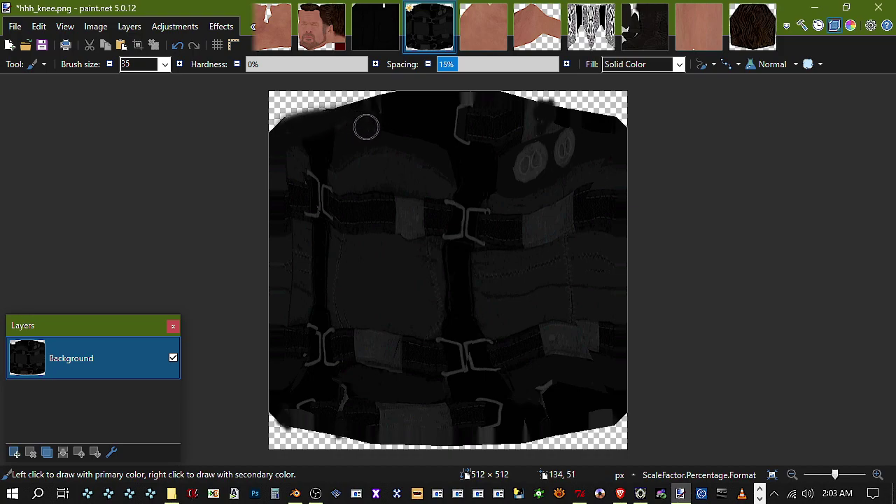
{"action": "mouse_move", "coordinate": [341, 122]}
{"action": "left_mouse_down"}
{"action": "mouse_move", "coordinate": [315, 115]}
{"action": "mouse_move", "coordinate": [252, 134]}
{"action": "left_mouse_up"}
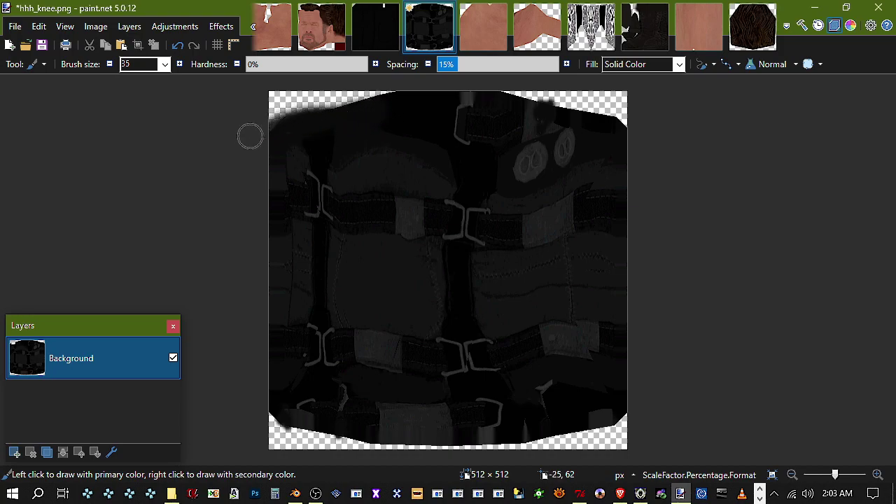
Save the knee pad texture as hhh_knee.png in the Decoded Textures folder inside New folder, replacing the existing file
{"action": "left_click", "coordinate": [15, 26]}
{"action": "left_click", "coordinate": [54, 133]}
{"action": "double_click", "coordinate": [178, 123]}
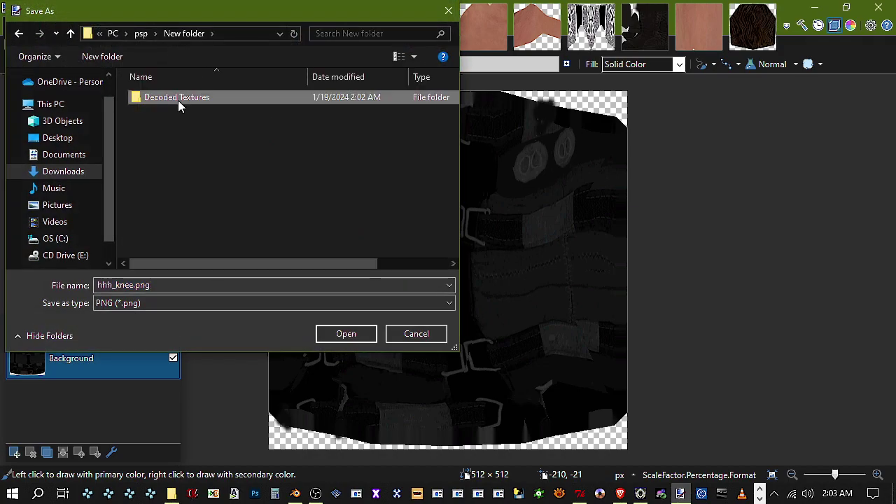
{"action": "double_click", "coordinate": [178, 100]}
{"action": "left_click", "coordinate": [367, 336]}
{"action": "left_click", "coordinate": [427, 248]}
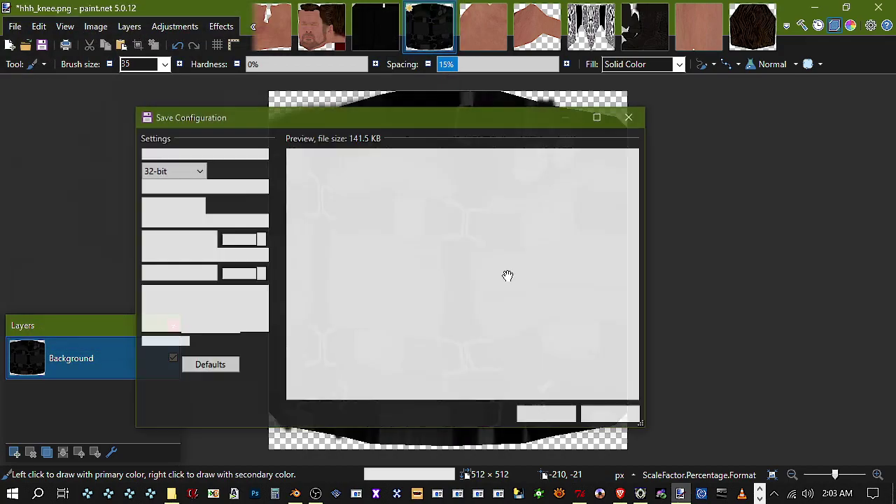
{"action": "left_click", "coordinate": [542, 412]}
Reload 0002.obj in Noesis and examine the repainted knee pads, the whole figure and the wrapped hand and forearm
{"action": "left_click", "coordinate": [640, 493]}
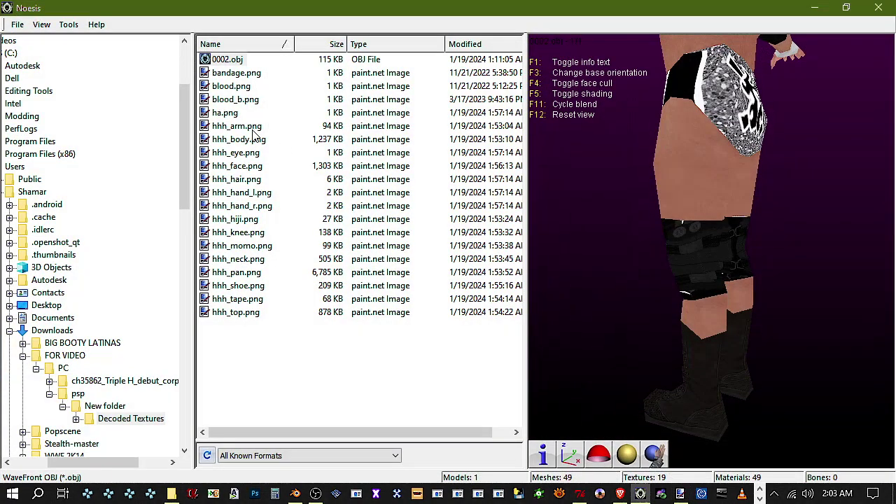
{"action": "left_click", "coordinate": [223, 60]}
{"action": "left_click", "coordinate": [627, 456]}
{"action": "left_click", "coordinate": [598, 456]}
{"action": "left_click", "coordinate": [571, 455]}
{"action": "scroll", "coordinate": [665, 363], "scroll_direction": "up", "scroll_amount": 5}
{"action": "left_click_drag", "start_coordinate": [675, 356], "coordinate": [427, 357]}
{"action": "scroll", "coordinate": [725, 248], "scroll_direction": "down", "scroll_amount": 5}
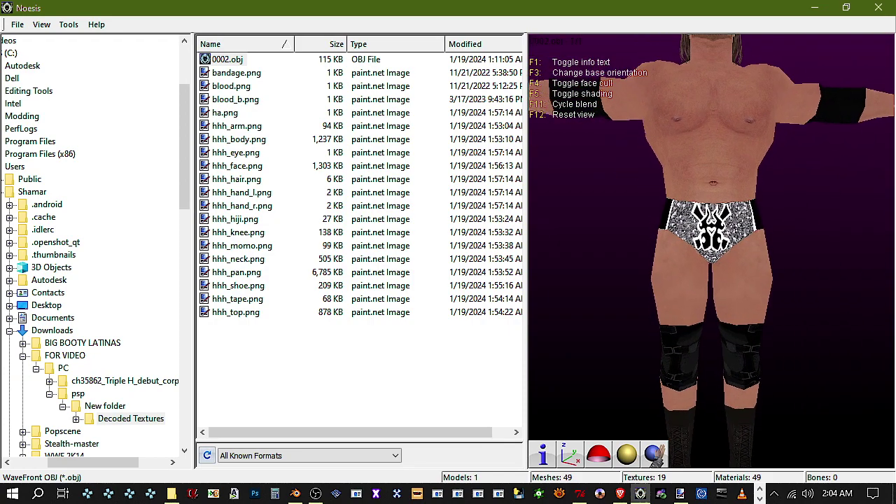
{"action": "left_click_drag", "start_coordinate": [725, 248], "coordinate": [720, 245]}
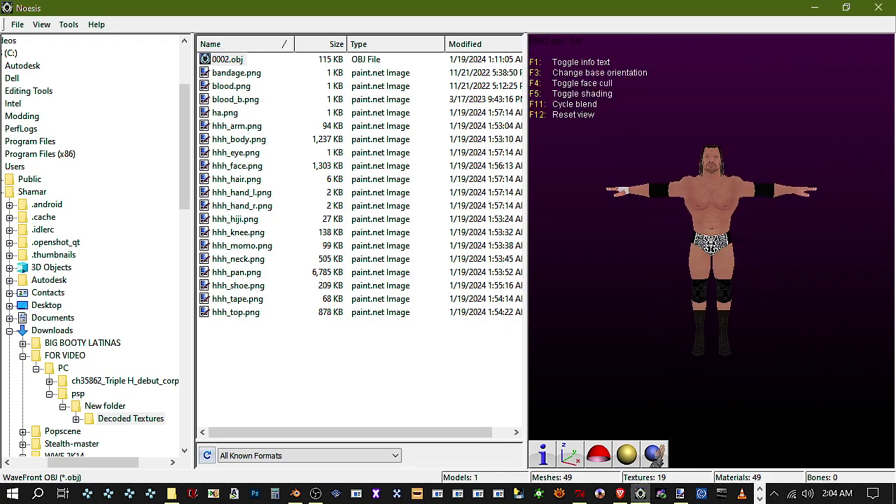
{"action": "scroll", "coordinate": [729, 217], "scroll_direction": "up", "scroll_amount": 5}
{"action": "middle_click_drag", "start_coordinate": [685, 196], "coordinate": [712, 256]}
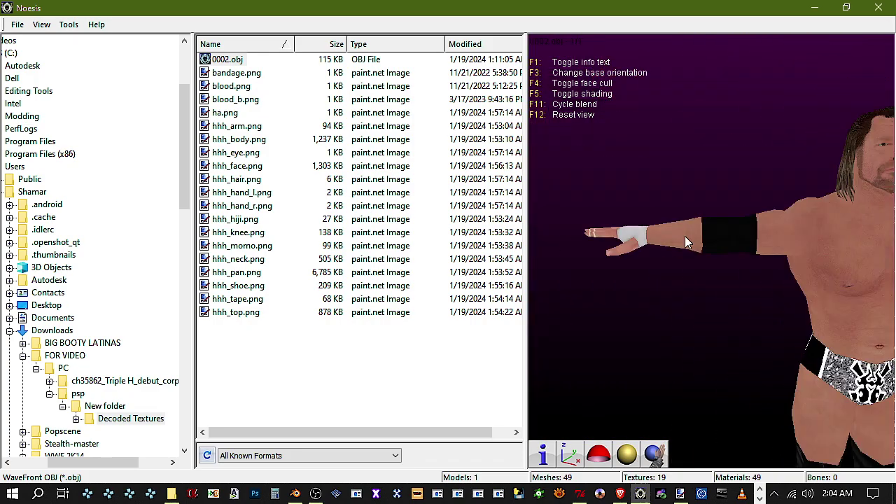
{"action": "left_click", "coordinate": [814, 8]}
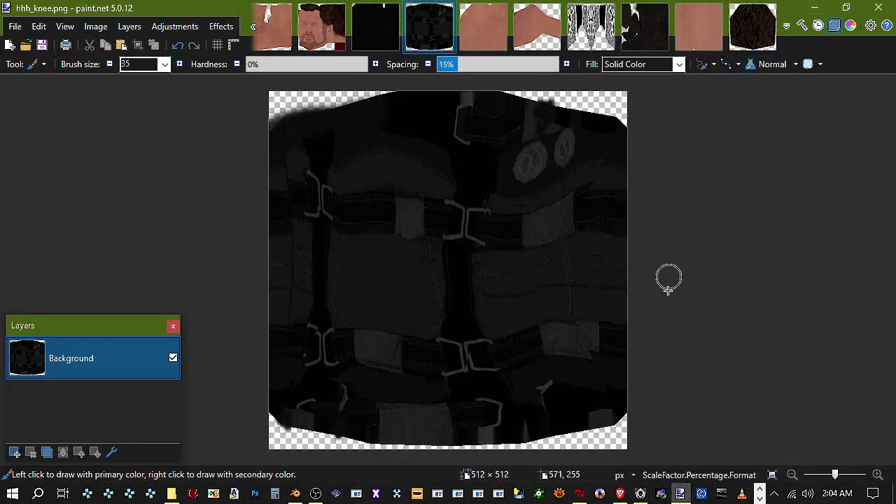
Check hhh_tape.png in the Decoded Textures folder, switch to Puyo Tools and decode hhh_tape.pac from New folder to replace it
{"action": "left_click", "coordinate": [175, 493]}
{"action": "left_click", "coordinate": [581, 285]}
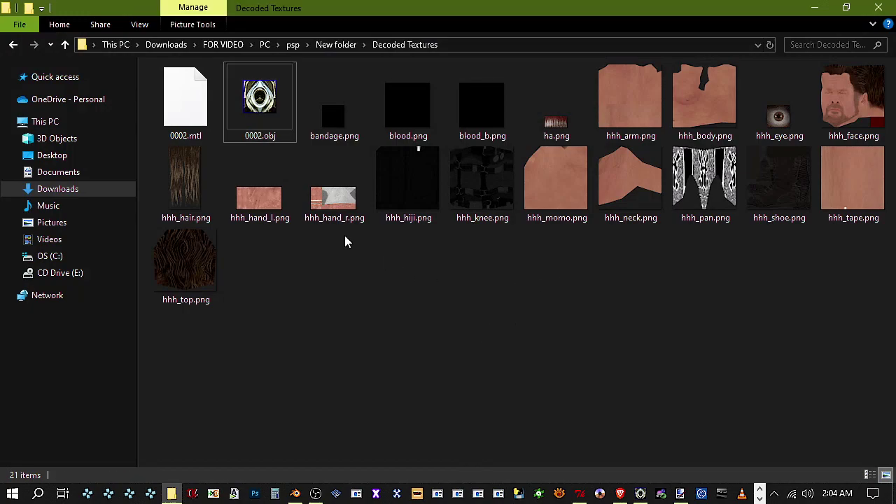
{"action": "left_click", "coordinate": [852, 206]}
{"action": "left_click", "coordinate": [585, 312]}
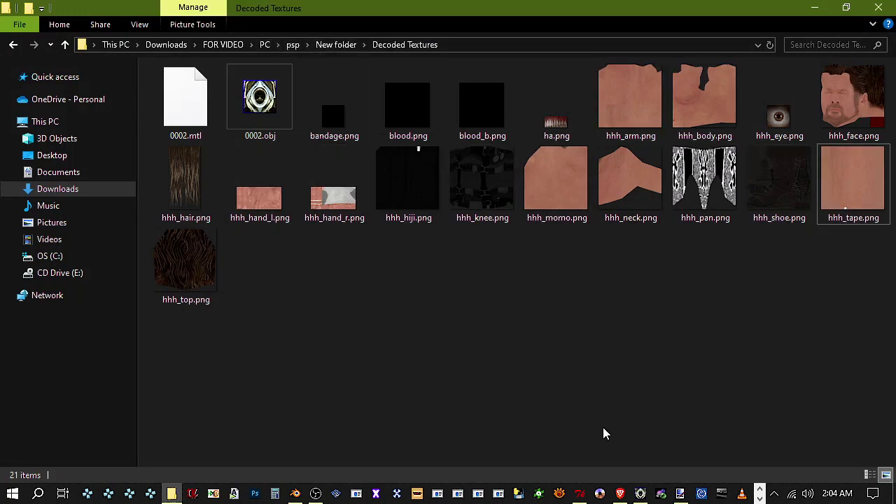
{"action": "left_click", "coordinate": [769, 491]}
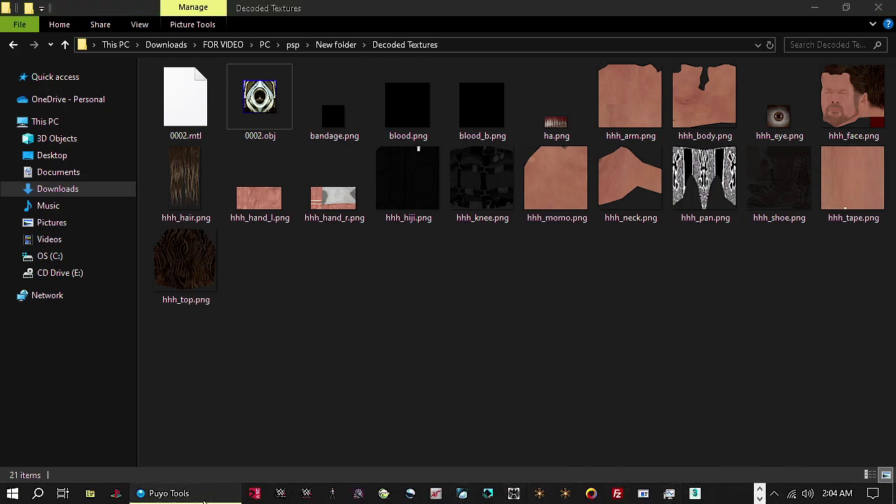
{"action": "left_click", "coordinate": [168, 493]}
{"action": "left_click", "coordinate": [437, 155]}
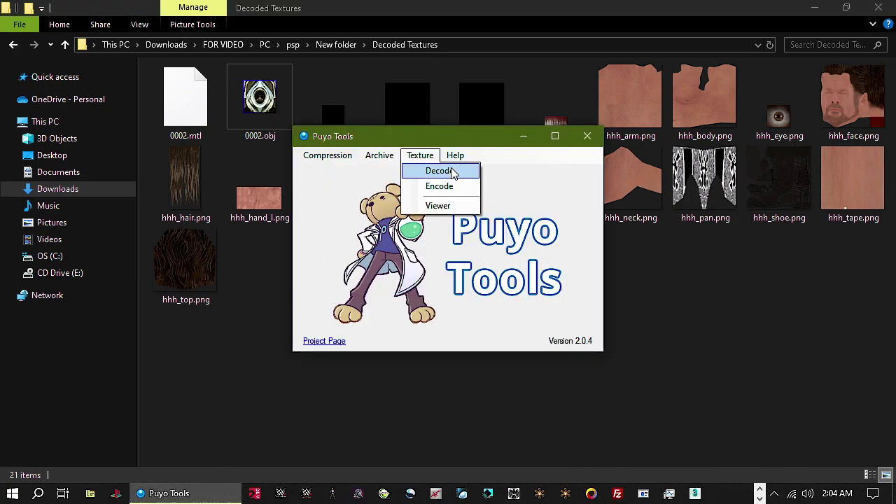
{"action": "left_click", "coordinate": [452, 172]}
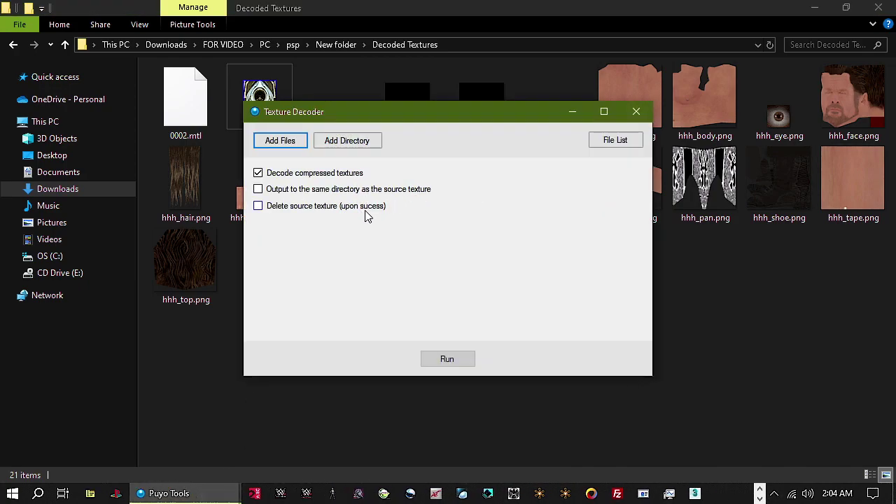
{"action": "left_click", "coordinate": [294, 146]}
{"action": "scroll", "coordinate": [516, 261], "scroll_direction": "down", "scroll_amount": 4}
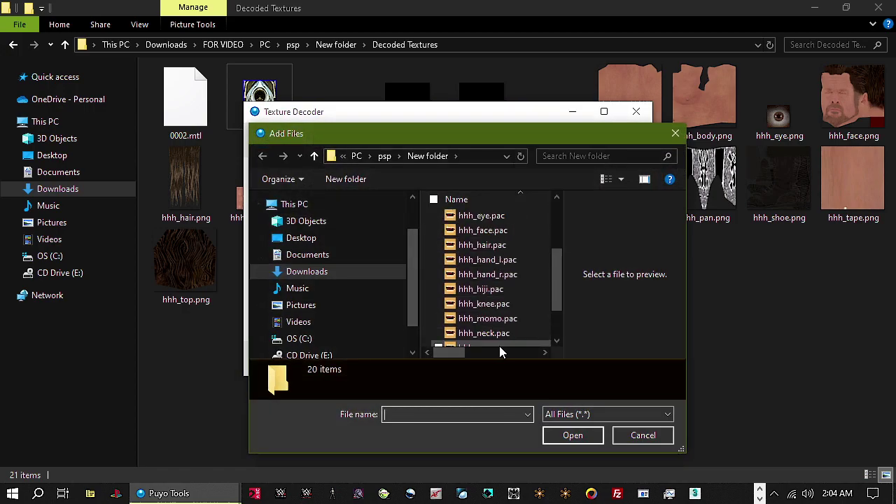
{"action": "left_click", "coordinate": [506, 330]}
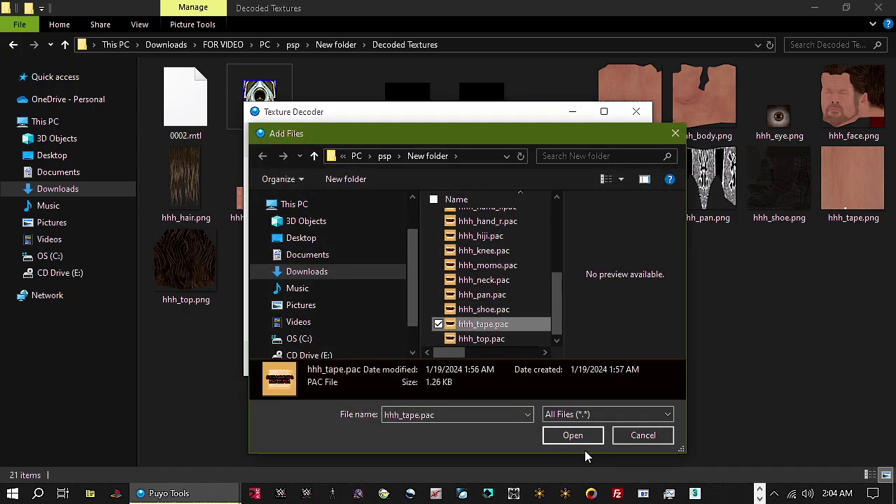
{"action": "left_click", "coordinate": [582, 437]}
{"action": "left_click", "coordinate": [446, 360]}
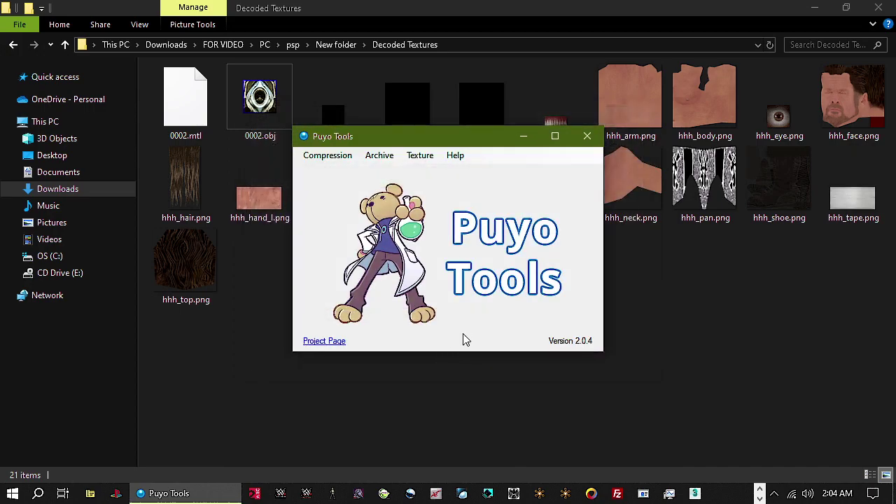
{"action": "key", "text": "alt+F4"}
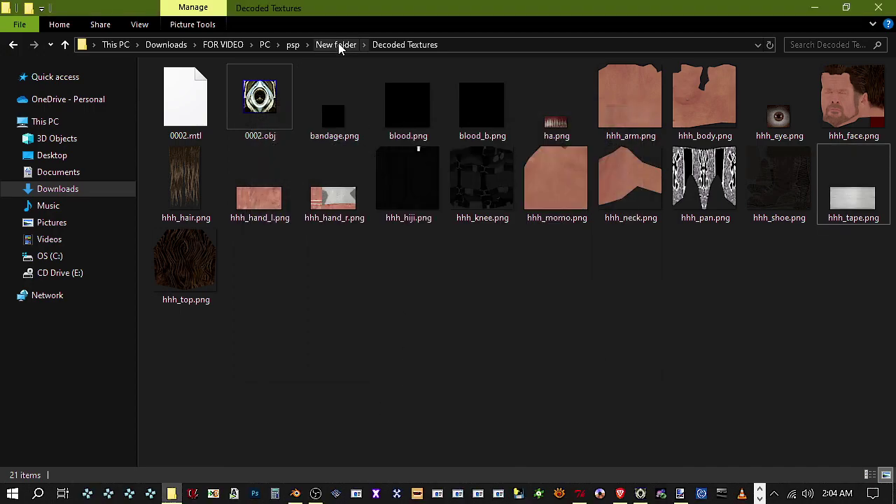
Reload 0002.obj in Noesis and examine the wrist tape on the forearms, up close and on the whole figure
{"action": "left_click", "coordinate": [640, 494]}
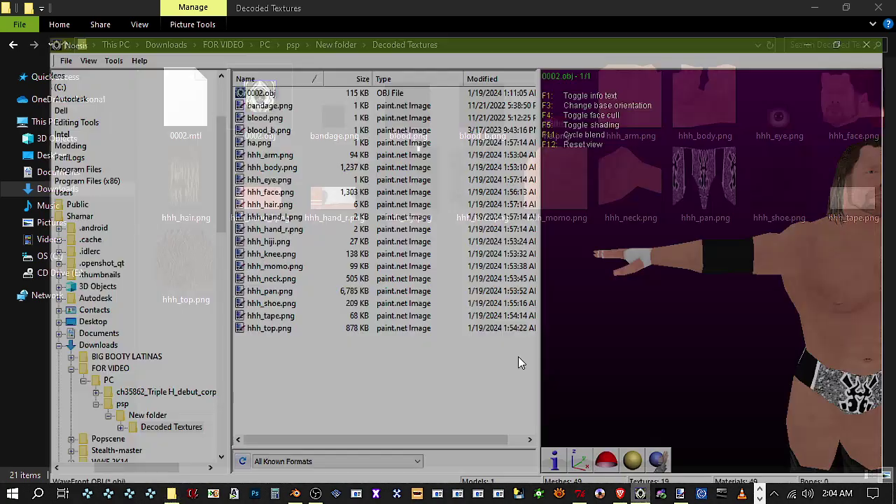
{"action": "left_click", "coordinate": [229, 62]}
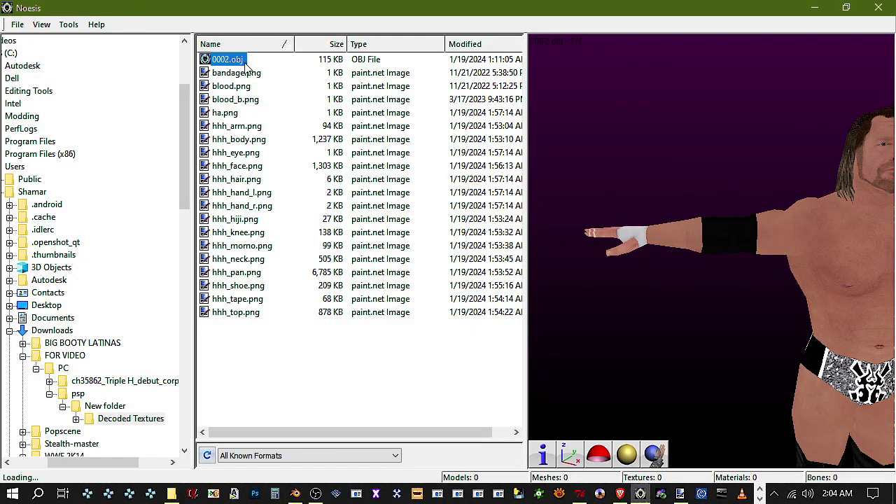
{"action": "left_click", "coordinate": [631, 453]}
{"action": "left_click", "coordinate": [599, 459]}
{"action": "left_click", "coordinate": [572, 459]}
{"action": "scroll", "coordinate": [660, 302], "scroll_direction": "up", "scroll_amount": 3}
{"action": "middle_click_drag", "start_coordinate": [659, 301], "coordinate": [683, 409]}
{"action": "scroll", "coordinate": [713, 259], "scroll_direction": "down", "scroll_amount": 3}
{"action": "middle_click_drag", "start_coordinate": [713, 259], "coordinate": [707, 203]}
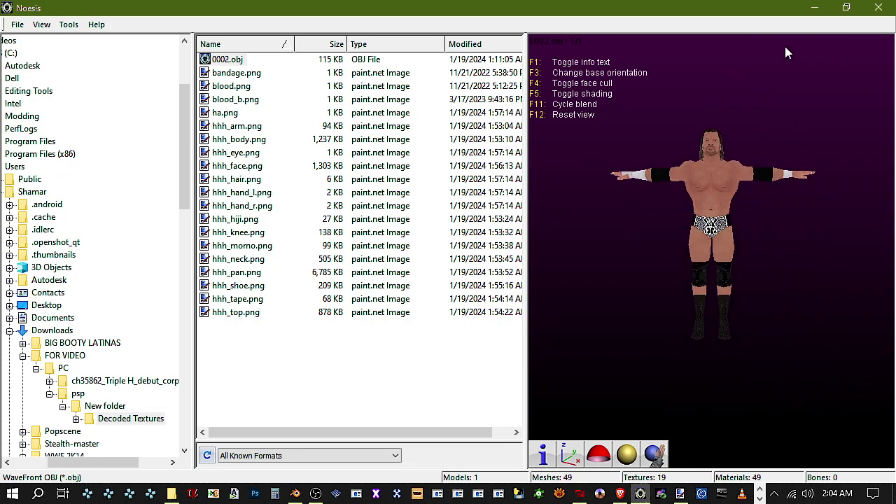
{"action": "left_click", "coordinate": [813, 7]}
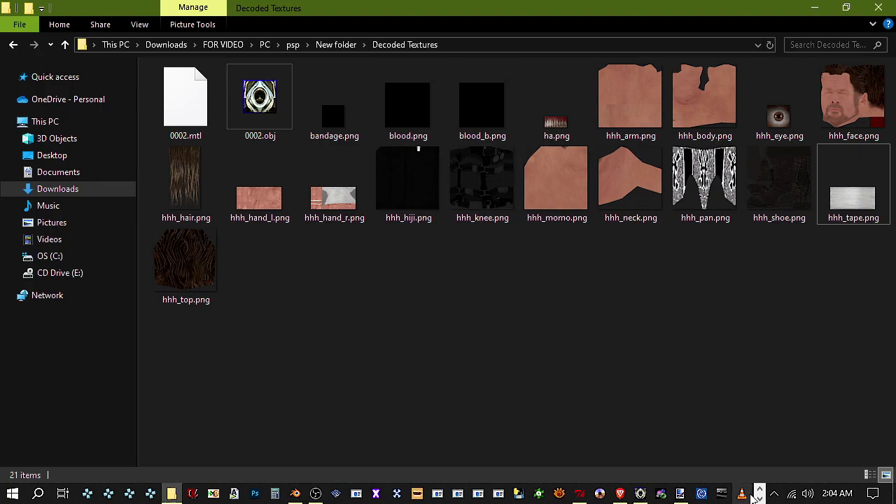
In Puyo Tools, decode hhh_knee.pac and hhh_hiji.pac from New folder, replacing the knee and elbow textures in Decoded Textures
{"action": "left_click", "coordinate": [760, 499]}
{"action": "left_click", "coordinate": [169, 494]}
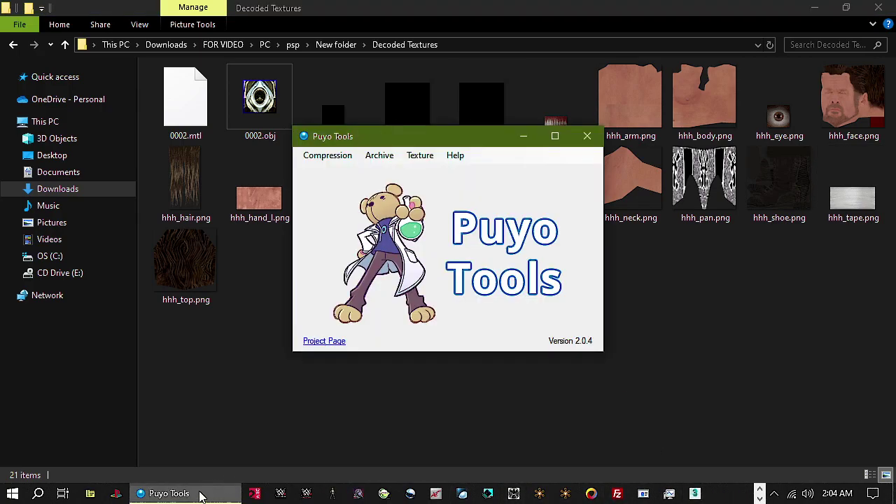
{"action": "left_click", "coordinate": [422, 160]}
{"action": "left_click", "coordinate": [439, 170]}
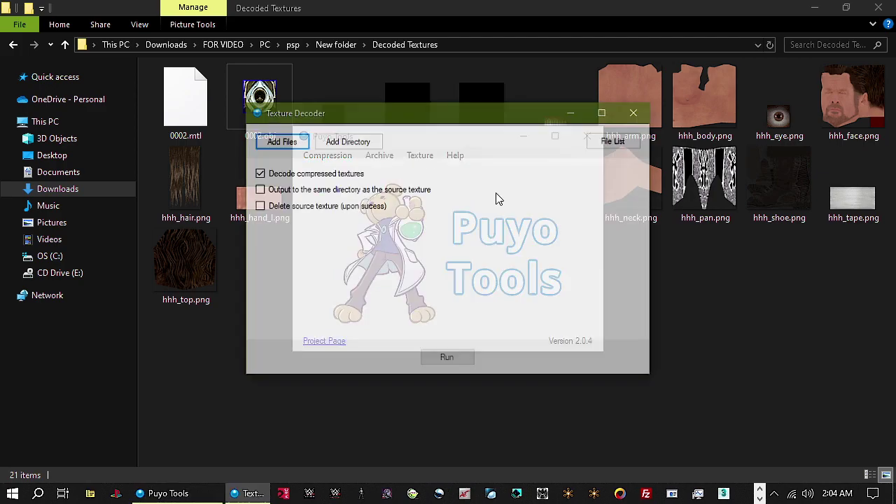
{"action": "left_click", "coordinate": [292, 147]}
{"action": "scroll", "coordinate": [504, 278], "scroll_direction": "down", "scroll_amount": 3}
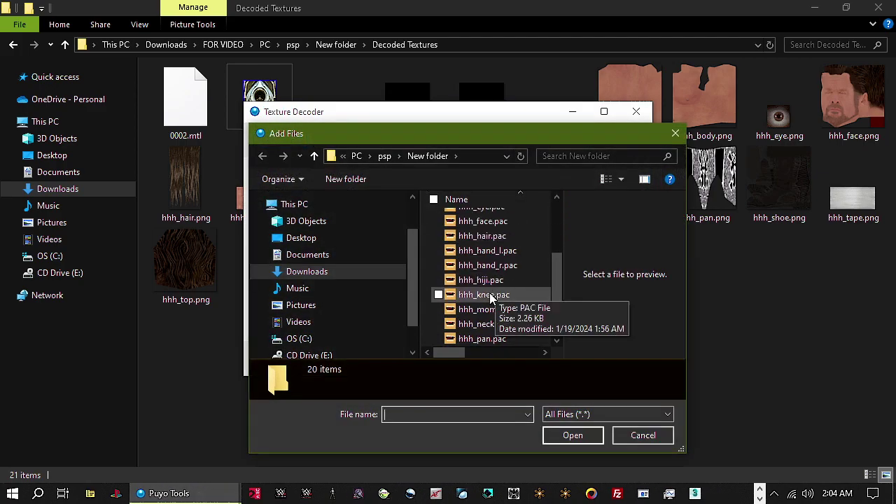
{"action": "left_click", "coordinate": [439, 296]}
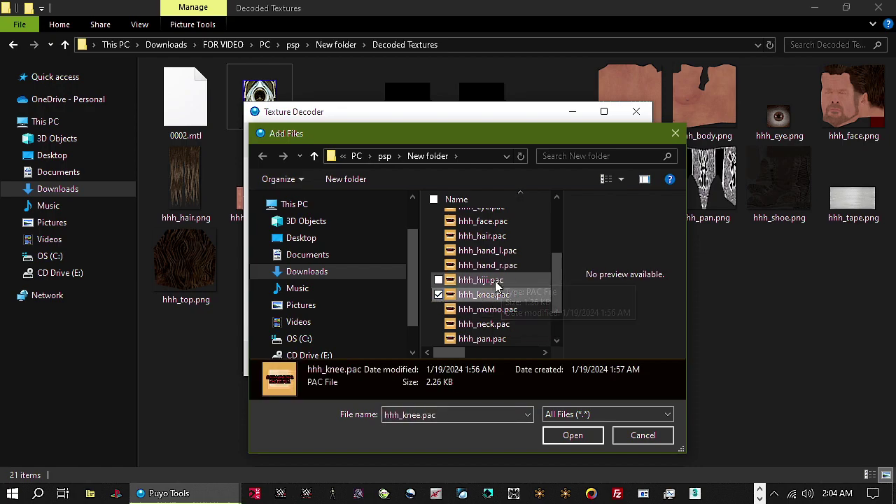
{"action": "left_click", "coordinate": [438, 280]}
{"action": "left_click", "coordinate": [573, 435]}
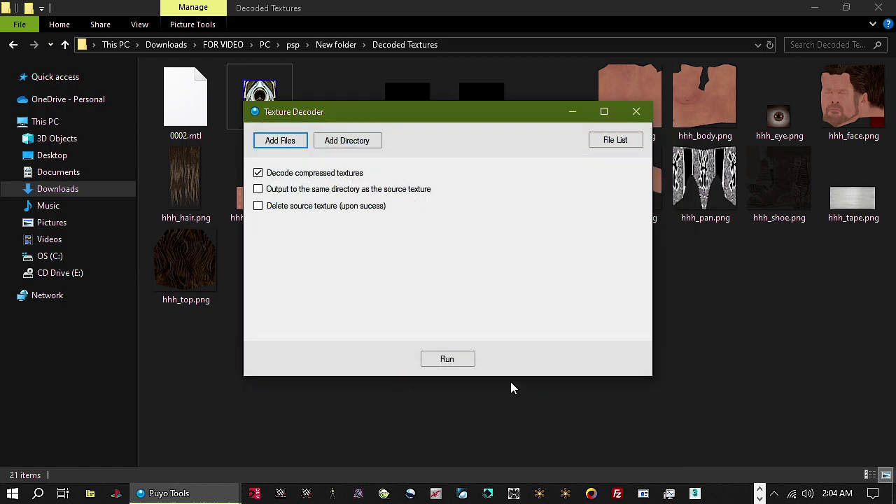
{"action": "left_click", "coordinate": [444, 361]}
{"action": "left_click", "coordinate": [711, 323]}
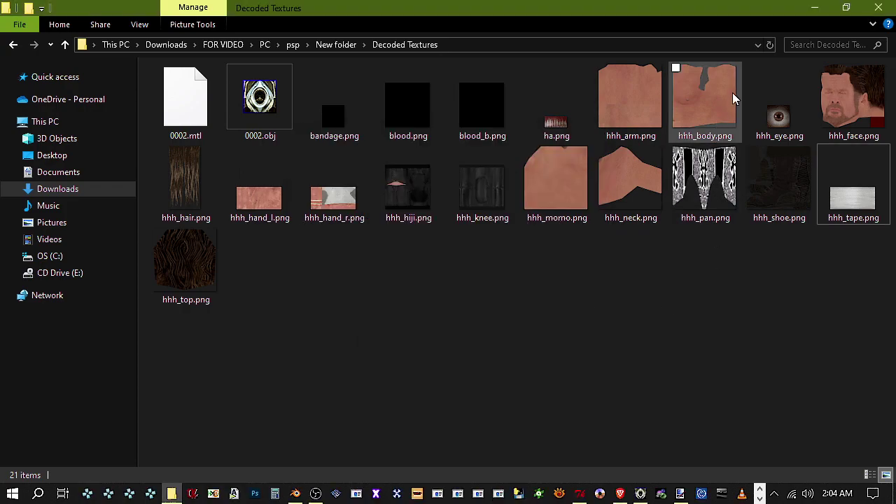
Reload 0002.obj in Noesis with the orientation upright, and examine the knee pads, elbow pads and the whole figure
{"action": "left_click", "coordinate": [639, 493]}
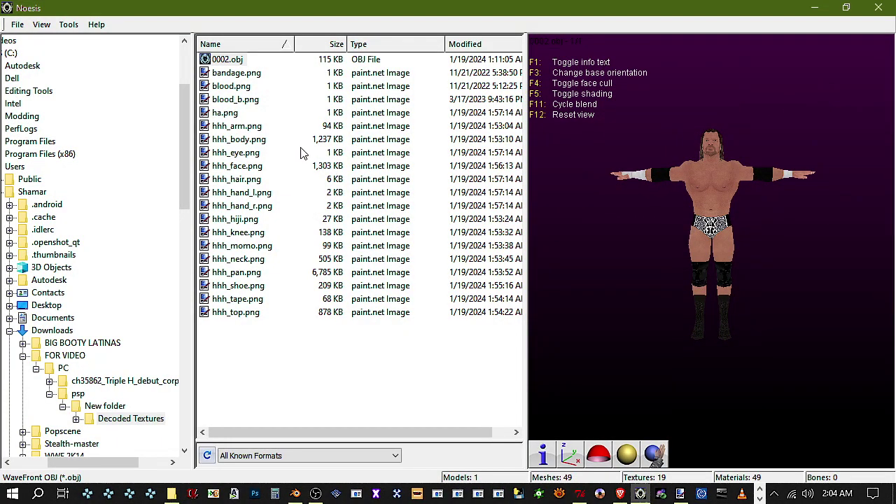
{"action": "left_click", "coordinate": [230, 61]}
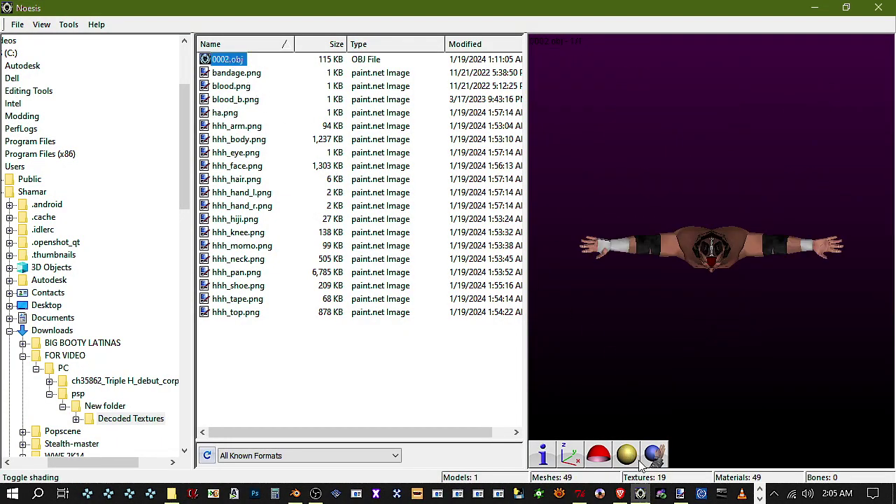
{"action": "left_click", "coordinate": [633, 458]}
{"action": "left_click", "coordinate": [594, 456]}
{"action": "left_click", "coordinate": [568, 451]}
{"action": "scroll", "coordinate": [660, 324], "scroll_direction": "up", "scroll_amount": 3}
{"action": "scroll", "coordinate": [679, 255], "scroll_direction": "down", "scroll_amount": 1}
{"action": "middle_click_drag", "start_coordinate": [679, 255], "coordinate": [679, 151]}
{"action": "left_click_drag", "start_coordinate": [680, 151], "coordinate": [886, 147]}
{"action": "mouse_move", "coordinate": [700, 262]}
{"action": "left_mouse_down"}
{"action": "mouse_move", "coordinate": [683, 261]}
{"action": "mouse_move", "coordinate": [700, 262]}
{"action": "left_mouse_up"}
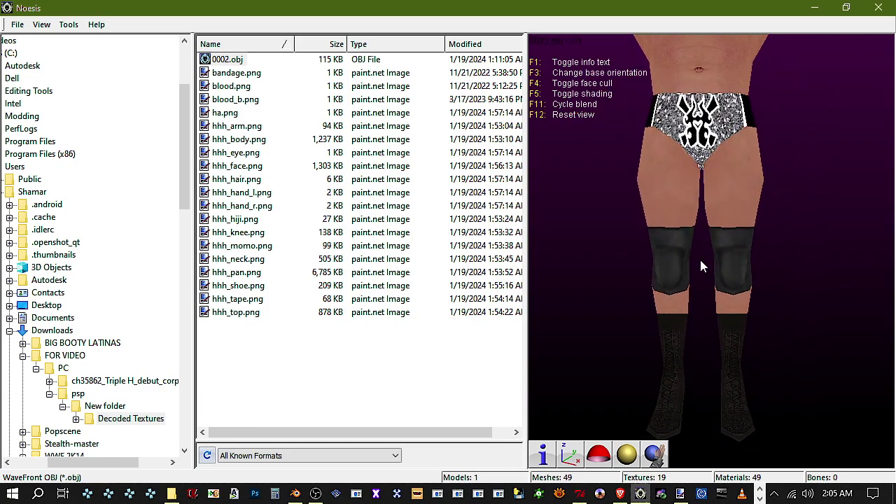
{"action": "middle_click_drag", "start_coordinate": [700, 261], "coordinate": [743, 423]}
{"action": "right_click_drag", "start_coordinate": [711, 251], "coordinate": [712, 308]}
{"action": "left_click_drag", "start_coordinate": [725, 283], "coordinate": [742, 283]}
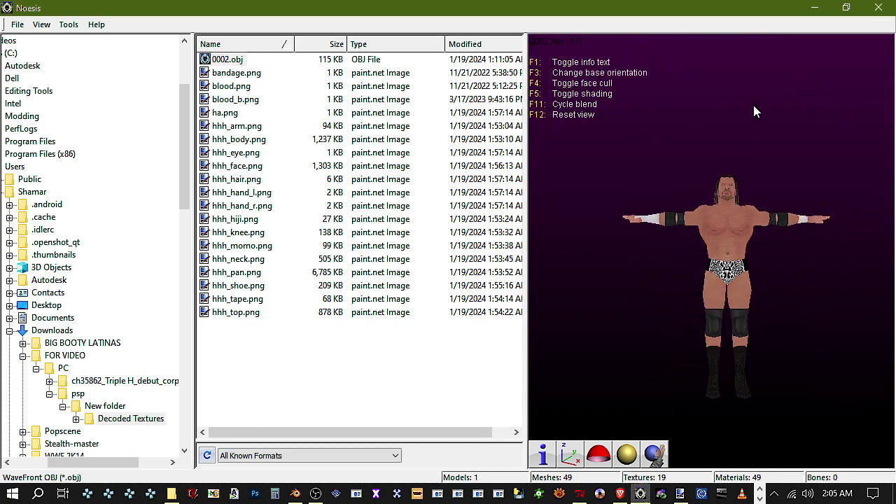
Open hhh_hiji.png from Decoded Textures and TripleHFace.png from the THEKINGSHA20133 Triple H texture folder in paint.net
{"action": "left_click", "coordinate": [814, 7]}
{"action": "double_click", "coordinate": [422, 190]}
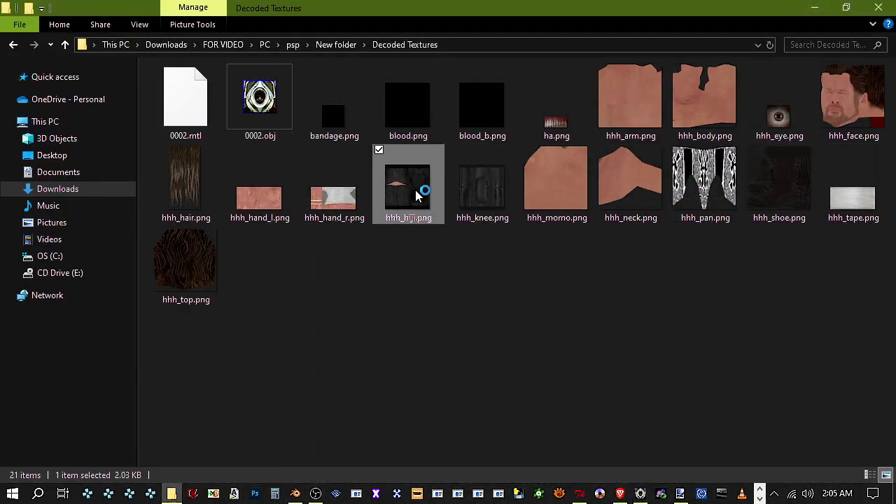
{"action": "left_click", "coordinate": [172, 495]}
{"action": "left_click", "coordinate": [114, 77]}
{"action": "left_click", "coordinate": [385, 95]}
{"action": "double_click", "coordinate": [385, 96]}
{"action": "scroll", "coordinate": [424, 327], "scroll_direction": "down", "scroll_amount": 10}
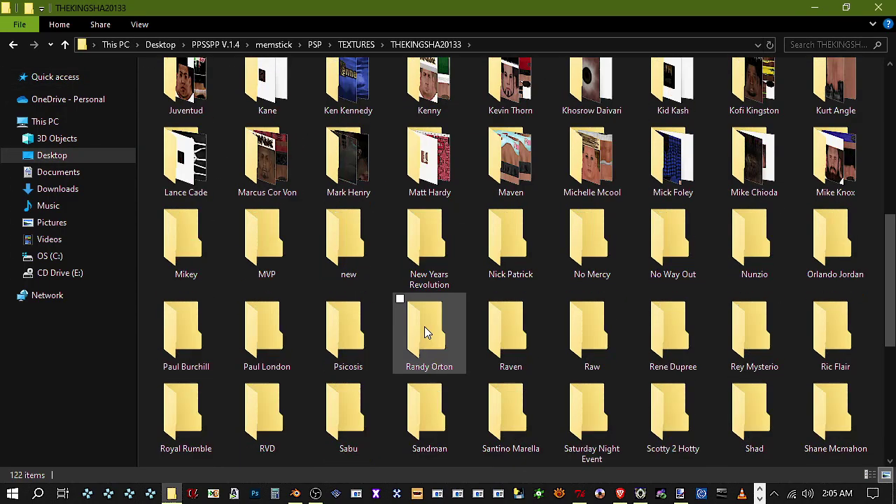
{"action": "double_click", "coordinate": [350, 342]}
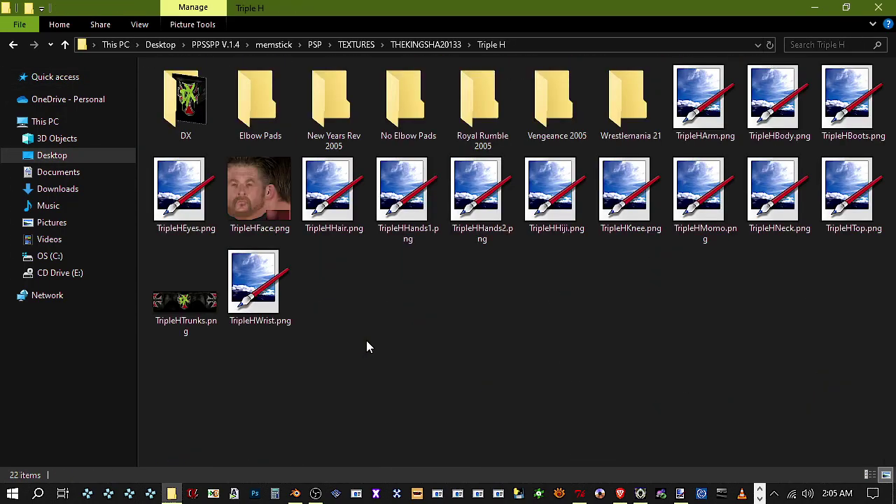
{"action": "double_click", "coordinate": [272, 216]}
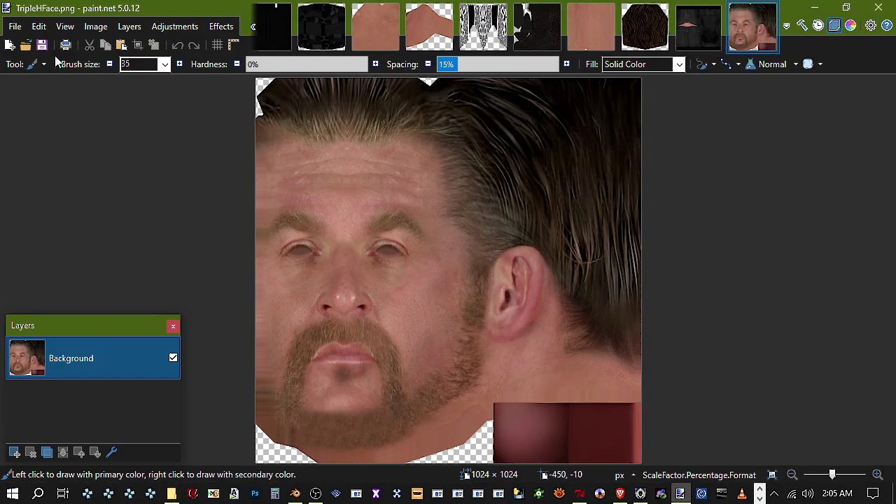
Copy the red patch of about 394 × 162 px in the lower-right corner of TripleHFace.png with Rectangle Select
{"action": "left_click", "coordinate": [40, 64]}
{"action": "left_click", "coordinate": [56, 81]}
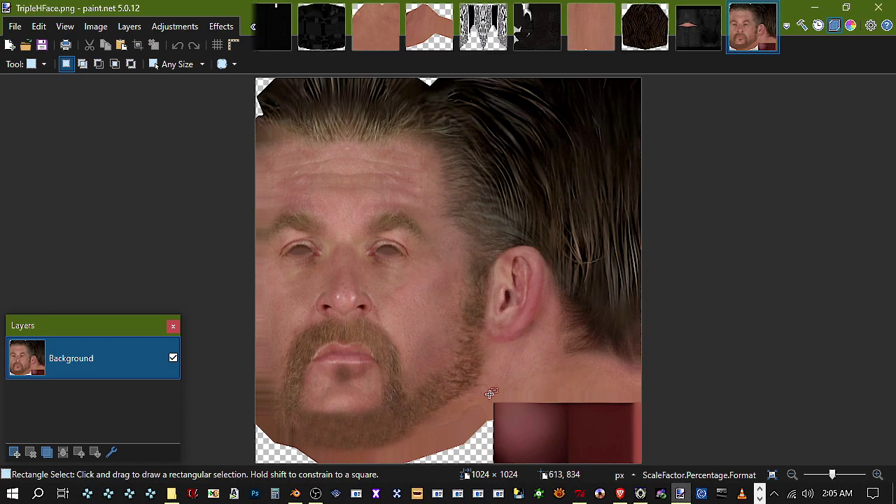
{"action": "left_click_drag", "start_coordinate": [494, 402], "coordinate": [665, 500]}
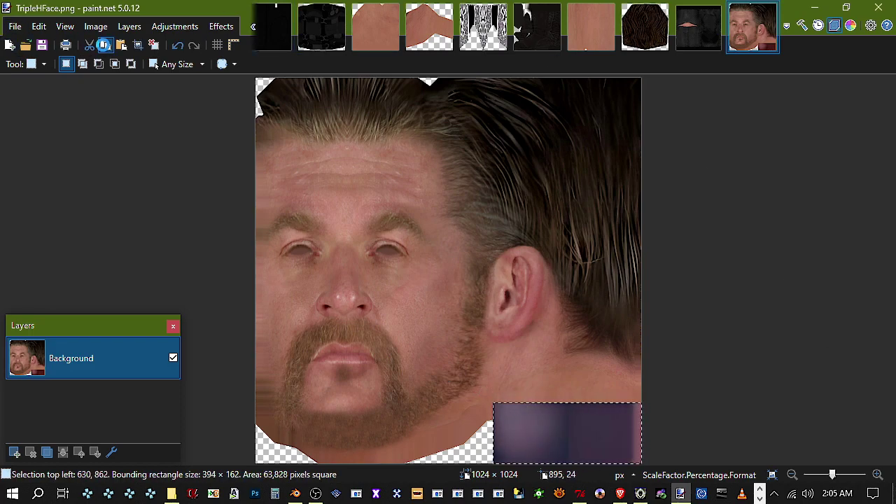
{"action": "left_click", "coordinate": [254, 28]}
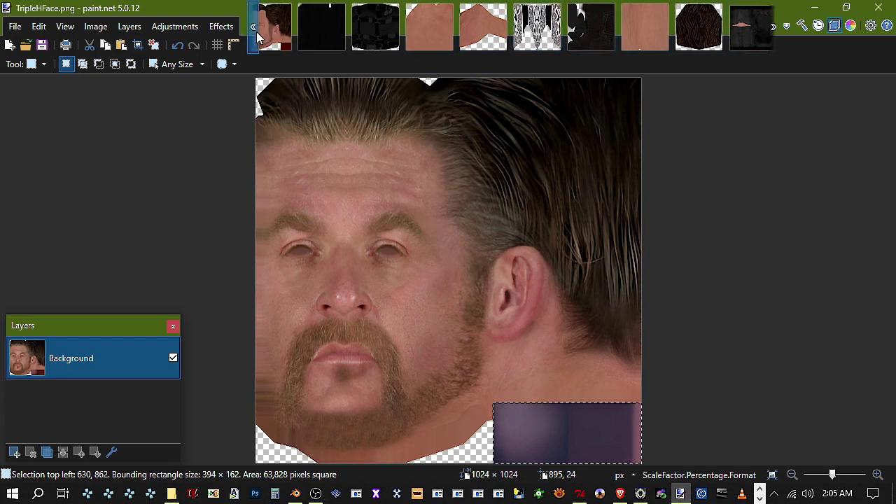
Paste the copied red patch into the lower-right corner of hhh_face.png as a new layer and merge it down
{"action": "left_click", "coordinate": [379, 41]}
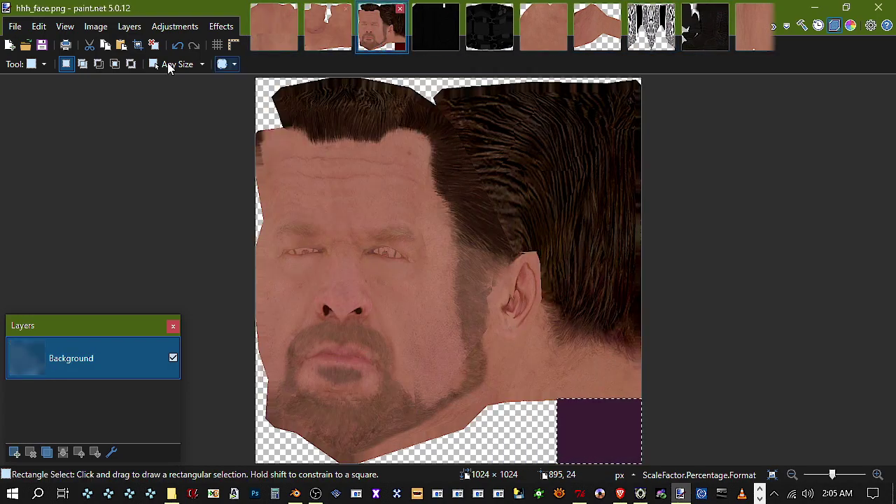
{"action": "left_click", "coordinate": [44, 27]}
{"action": "left_click", "coordinate": [106, 145]}
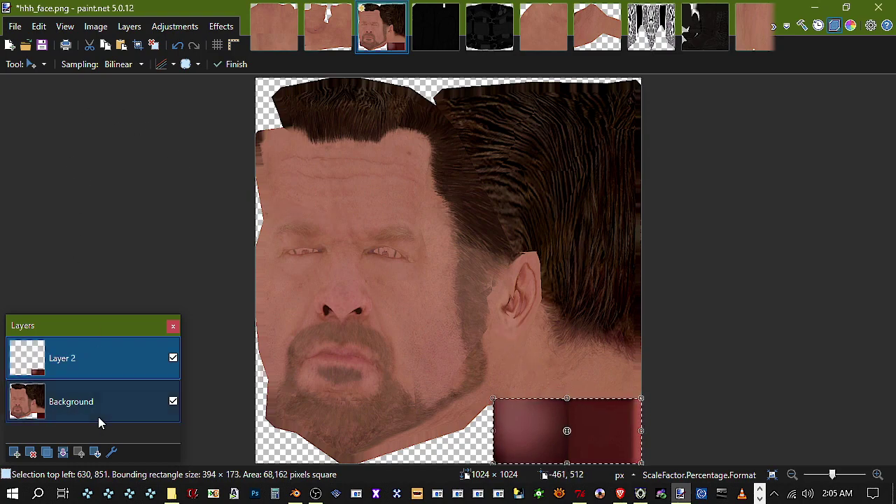
{"action": "left_click", "coordinate": [64, 453]}
Save the face texture over hhh_face.png in Decoded Textures as a 32-bit PNG
{"action": "left_click", "coordinate": [16, 26]}
{"action": "left_click", "coordinate": [54, 137]}
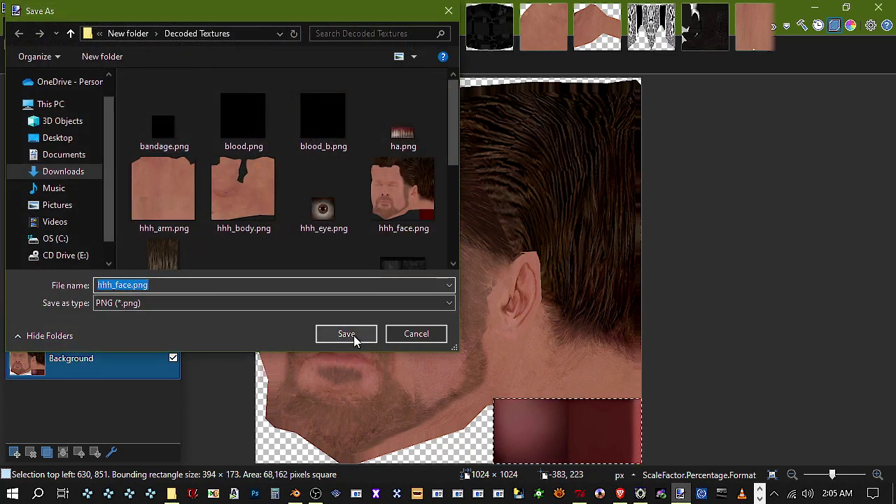
{"action": "left_click", "coordinate": [352, 336]}
{"action": "left_click", "coordinate": [483, 249]}
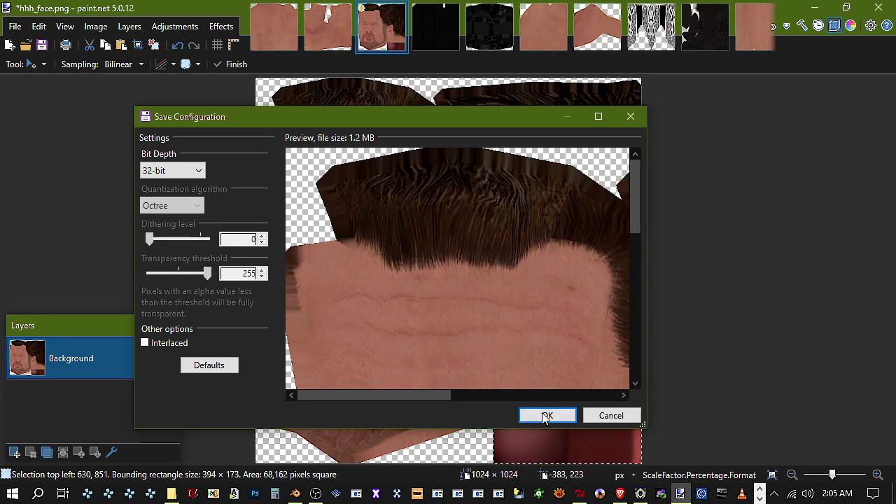
{"action": "left_click", "coordinate": [546, 416]}
Undo the merge, reduce the red patch to 394 × 162 px, merge it down again and save hhh_face.png
{"action": "key", "text": "ctrl+shift+v"}
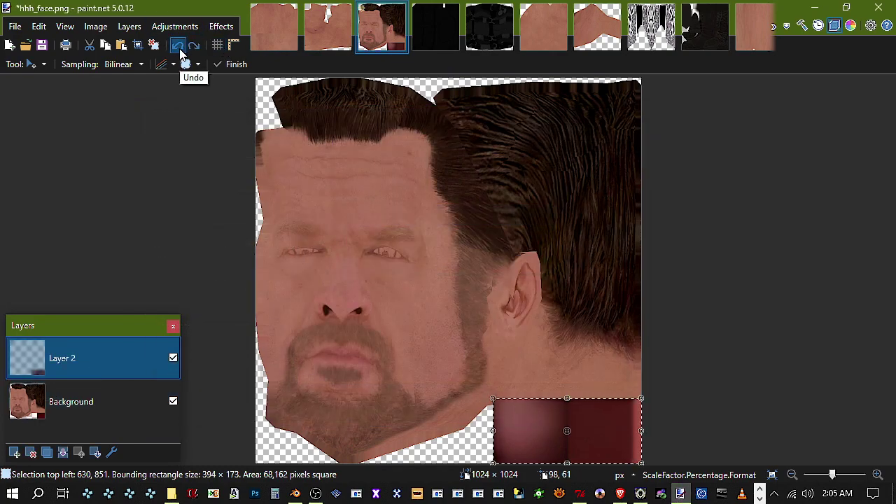
{"action": "left_click", "coordinate": [63, 452]}
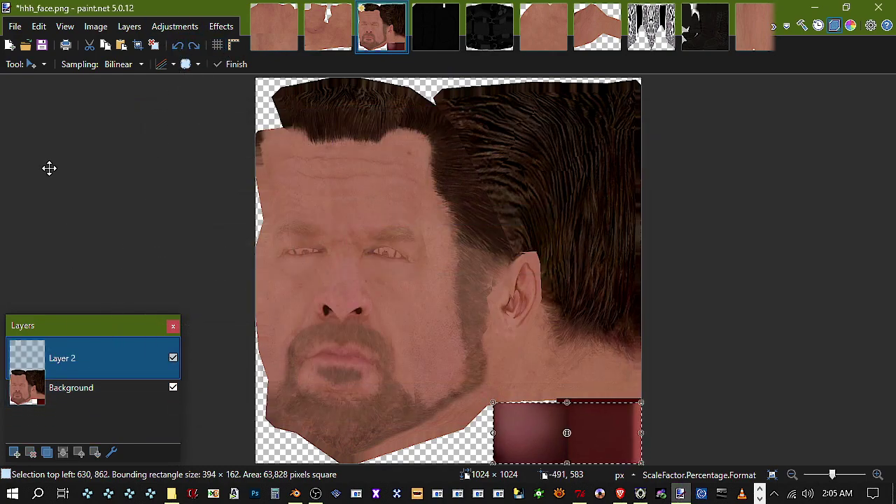
{"action": "left_click", "coordinate": [41, 45]}
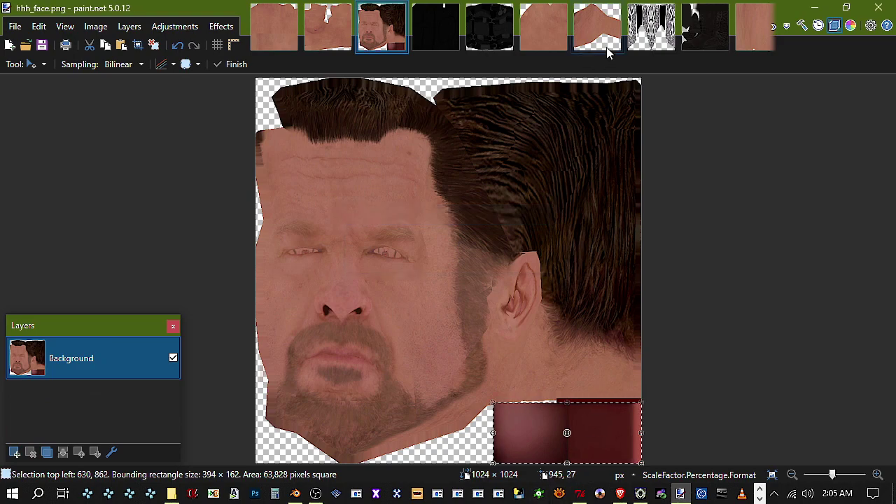
Open TripleHHiji.png and TripleHKnee.png from the Triple H texture folder in paint.net
{"action": "left_click", "coordinate": [755, 30]}
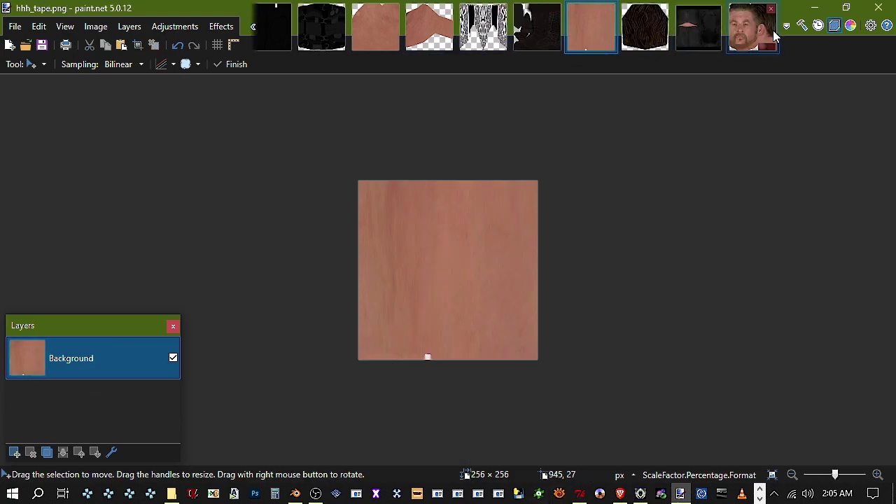
{"action": "left_click", "coordinate": [769, 32]}
{"action": "left_click", "coordinate": [171, 493]}
{"action": "double_click", "coordinate": [543, 196]}
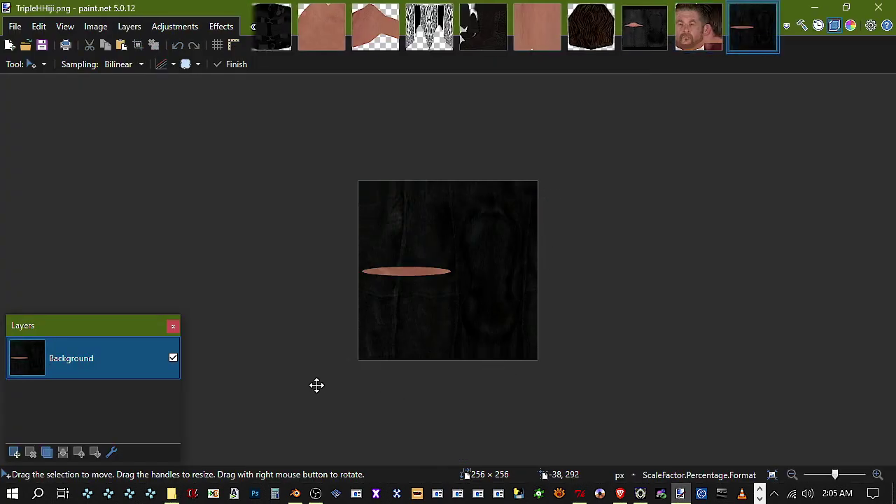
{"action": "left_click", "coordinate": [172, 493]}
{"action": "left_click", "coordinate": [634, 205]}
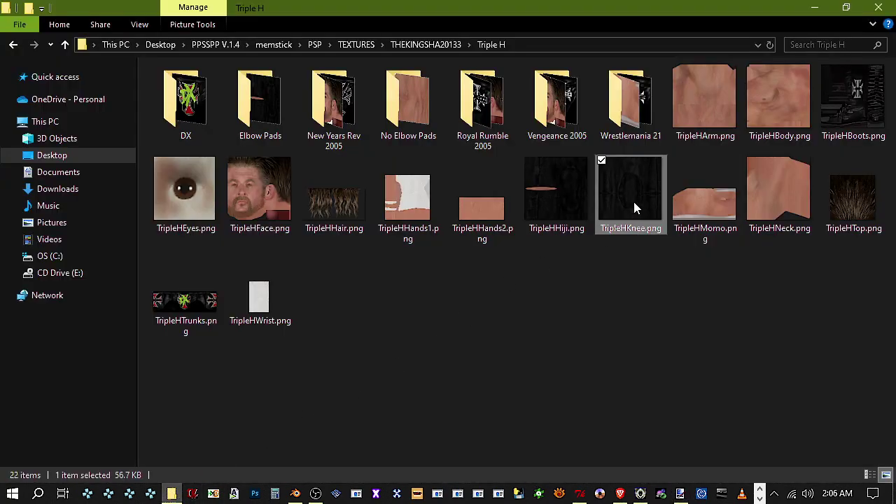
{"action": "double_click", "coordinate": [634, 202]}
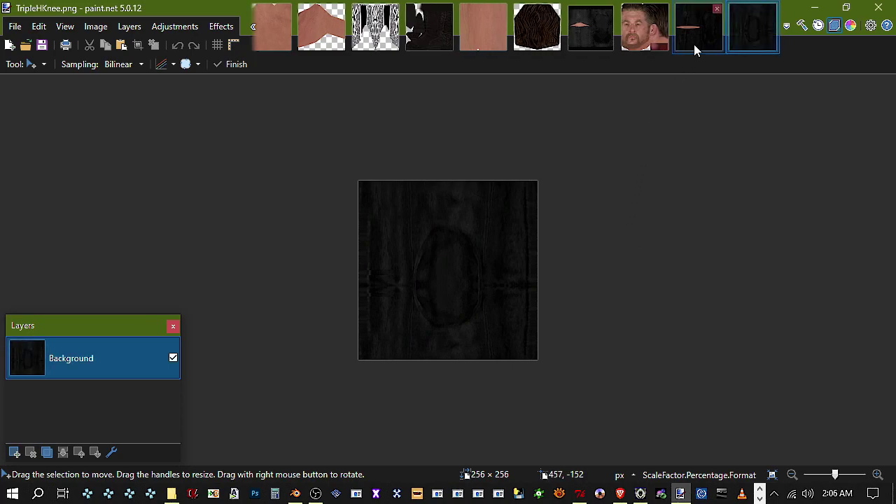
Copy a skin patch of about 73 × 19 px from the left side of hhh_arm.png with Rectangle Select
{"action": "left_click", "coordinate": [693, 42]}
{"action": "left_click", "coordinate": [484, 35]}
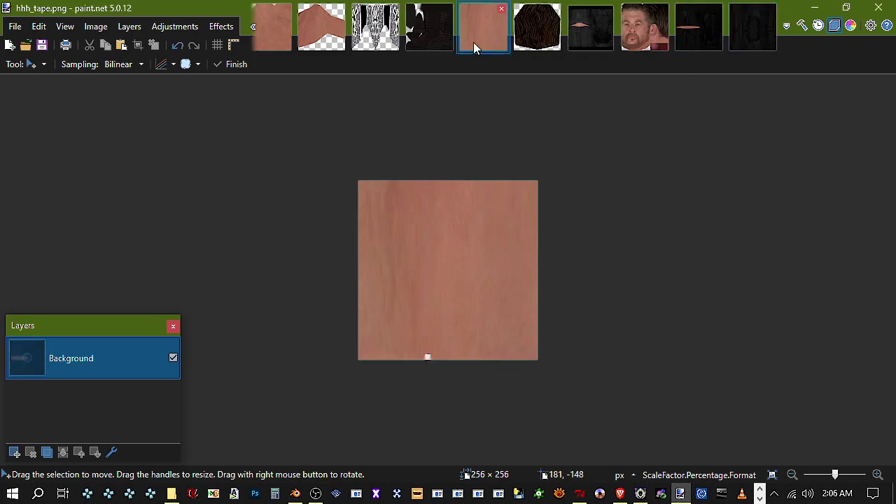
{"action": "left_click", "coordinate": [253, 27]}
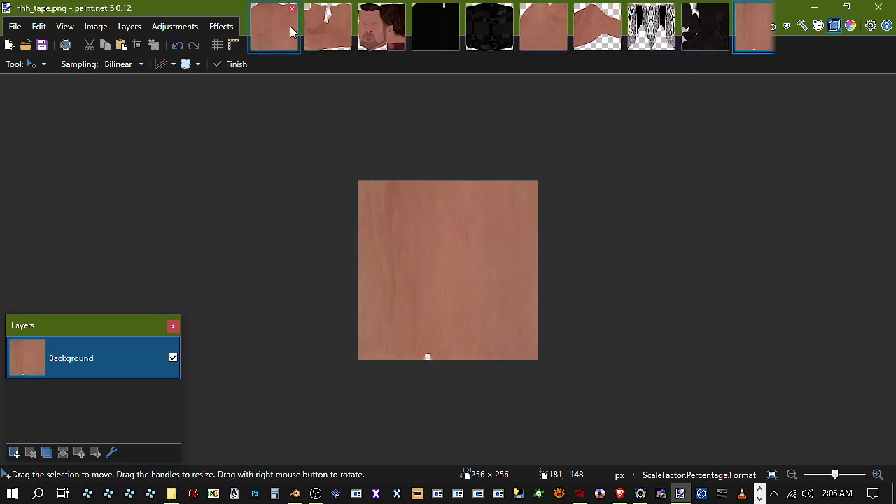
{"action": "left_click", "coordinate": [291, 31]}
{"action": "left_click", "coordinate": [35, 64]}
{"action": "left_click", "coordinate": [42, 80]}
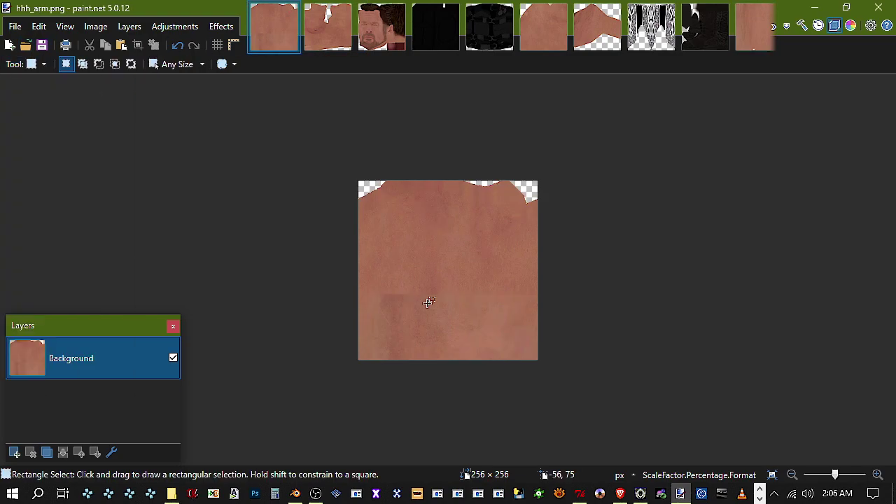
{"action": "left_click_drag", "start_coordinate": [373, 260], "coordinate": [418, 271]}
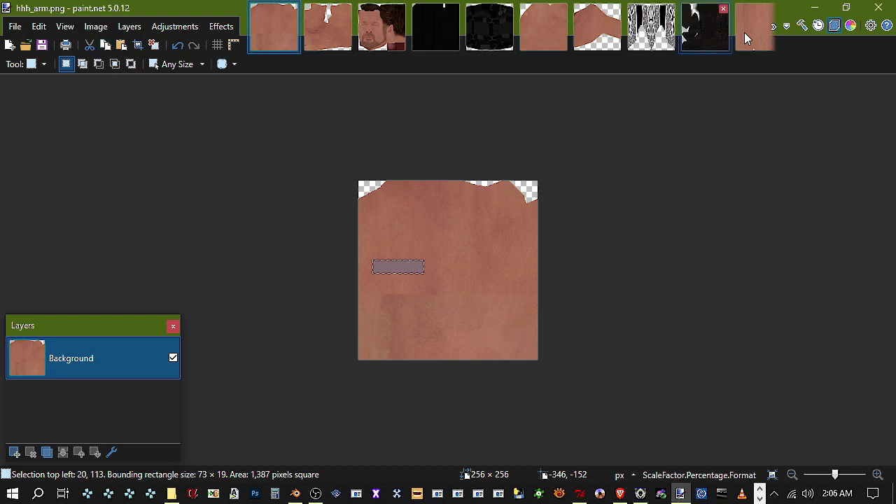
Paste the skin patch into TripleHHiji.png as a new layer and stretch it to about 131 × 32 px over the skin slit
{"action": "left_click", "coordinate": [775, 32]}
{"action": "left_click", "coordinate": [700, 29]}
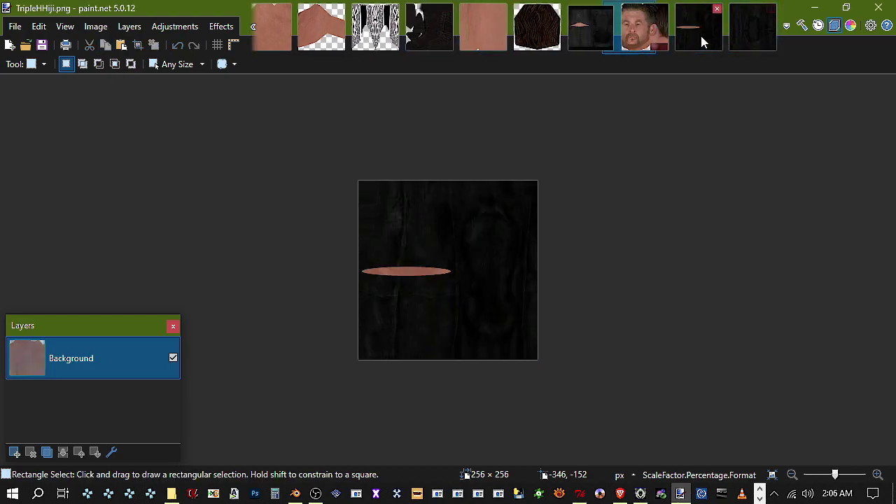
{"action": "left_click", "coordinate": [38, 26]}
{"action": "left_click", "coordinate": [114, 149]}
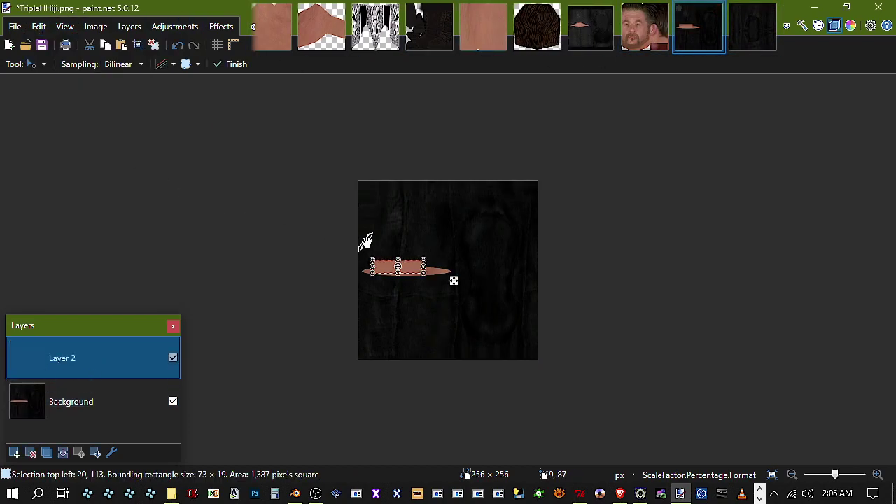
{"action": "left_click_drag", "start_coordinate": [421, 268], "coordinate": [448, 274]}
{"action": "left_click_drag", "start_coordinate": [373, 274], "coordinate": [357, 281]}
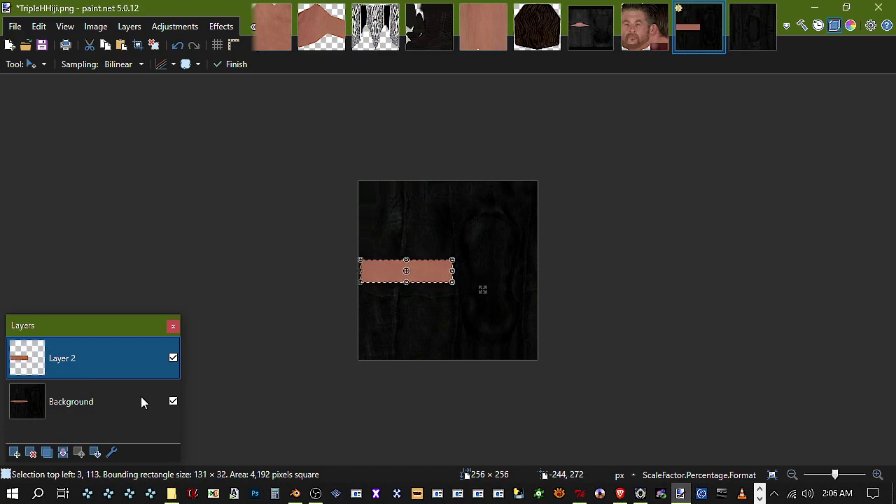
Select the skin ellipse on the Background layer with Magic Wand at 43% tolerance, and make Layer 2 active
{"action": "left_click", "coordinate": [152, 394]}
{"action": "left_click", "coordinate": [39, 63]}
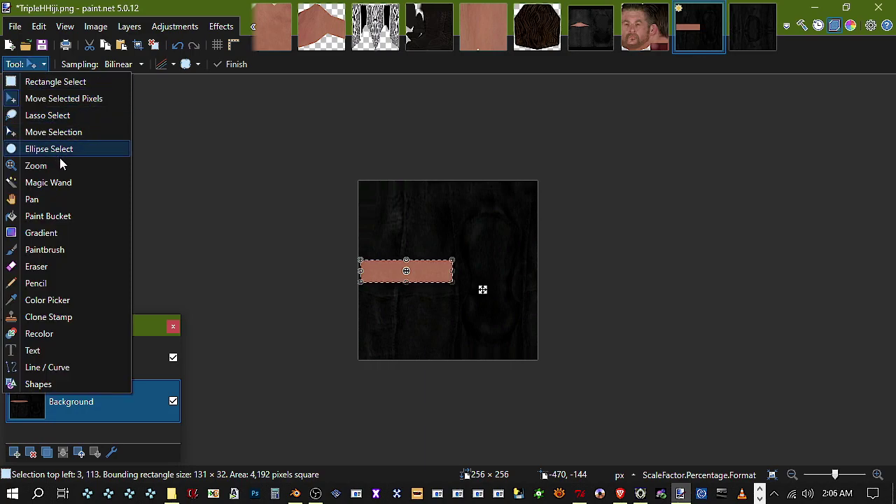
{"action": "left_click", "coordinate": [42, 183]}
{"action": "left_click", "coordinate": [406, 274]}
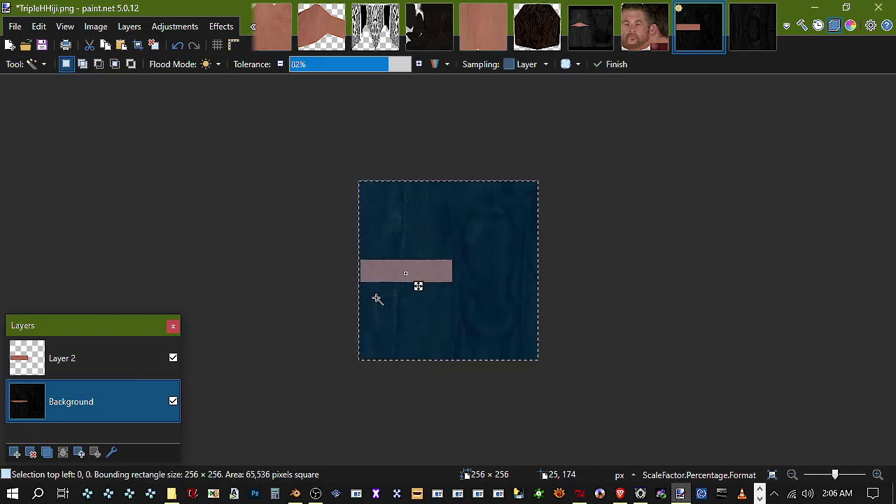
{"action": "left_click", "coordinate": [341, 65]}
{"action": "left_click", "coordinate": [107, 357]}
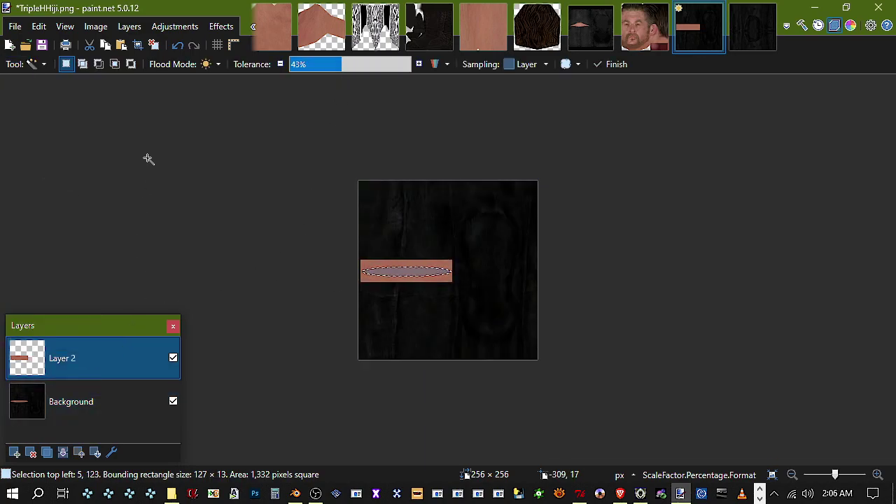
Replace the skin patch layer with a copy cut to the ellipse selection and merge it into the Background
{"action": "left_click", "coordinate": [32, 453]}
{"action": "left_click", "coordinate": [39, 26]}
{"action": "left_click", "coordinate": [111, 149]}
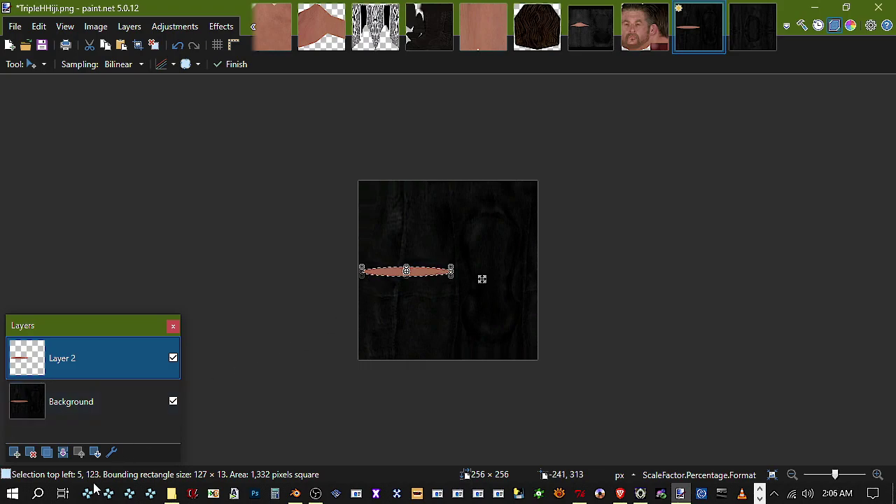
Save TripleHHiji.png as a PNG over hhh_hiji.png in the Decoded Textures folder inside Downloads, FOR VIDEO, PC, psp, New folder
{"action": "left_click", "coordinate": [15, 26]}
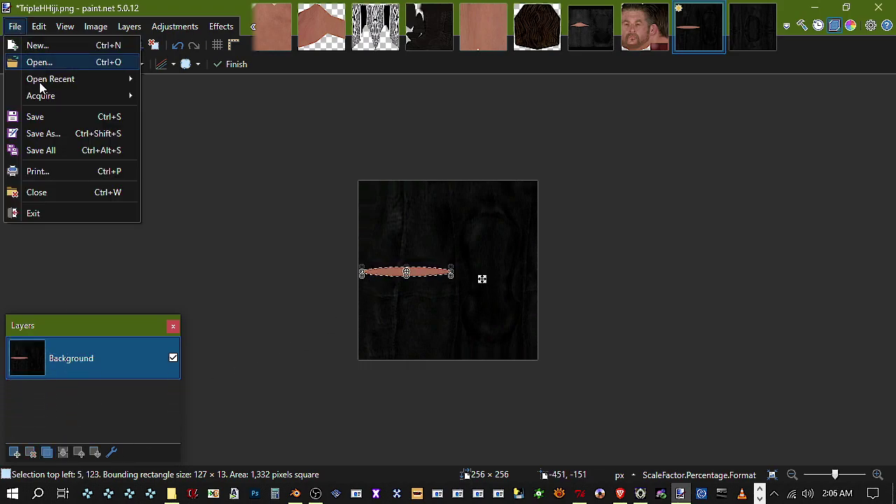
{"action": "left_click", "coordinate": [54, 133]}
{"action": "left_click", "coordinate": [67, 138]}
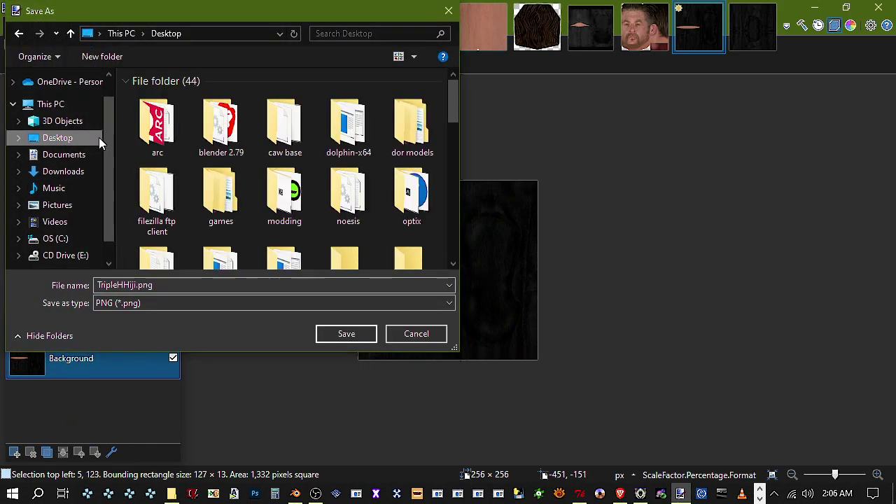
{"action": "scroll", "coordinate": [56, 112], "scroll_direction": "up", "scroll_amount": 1}
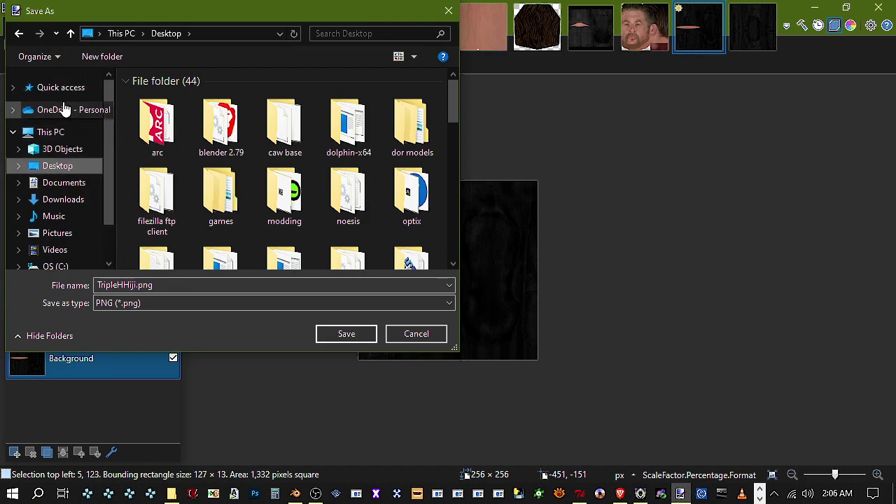
{"action": "left_click", "coordinate": [64, 198]}
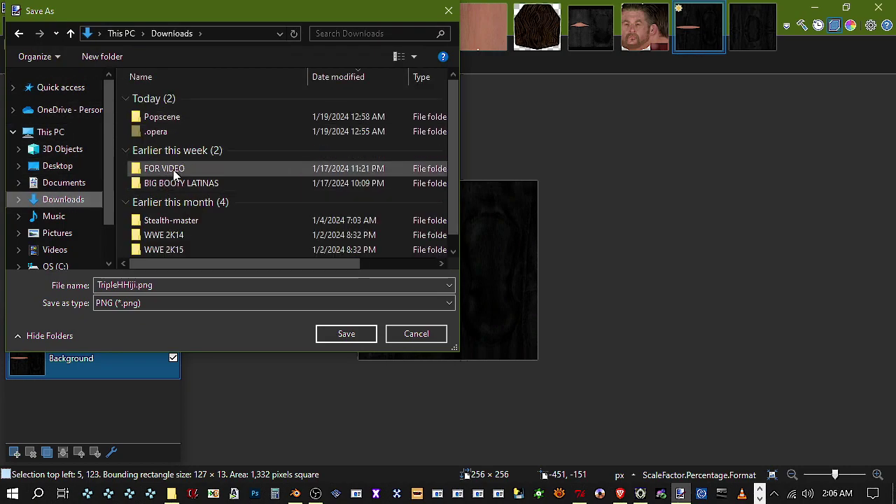
{"action": "double_click", "coordinate": [175, 168]}
{"action": "double_click", "coordinate": [171, 101]}
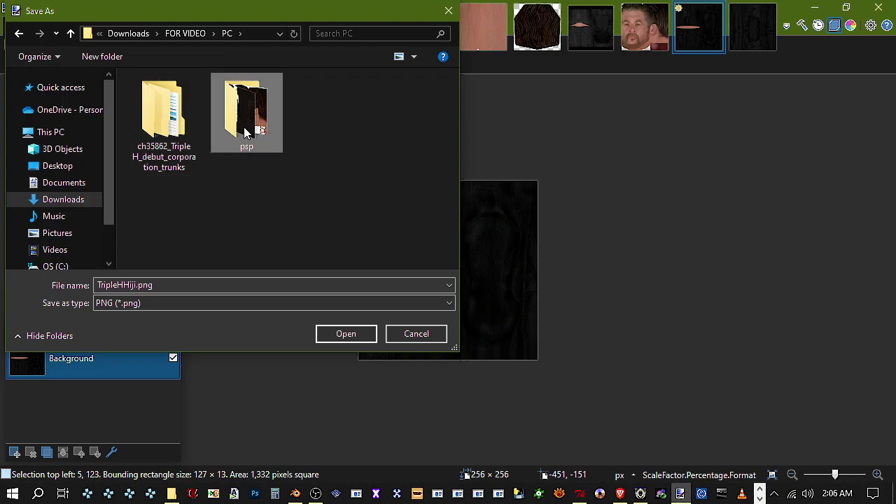
{"action": "double_click", "coordinate": [244, 124]}
{"action": "double_click", "coordinate": [184, 103]}
{"action": "double_click", "coordinate": [184, 100]}
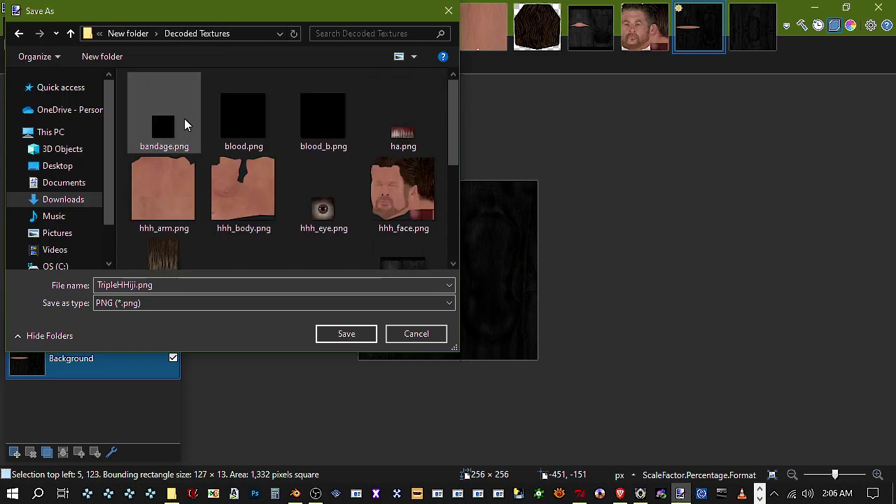
{"action": "scroll", "coordinate": [270, 203], "scroll_direction": "down", "scroll_amount": 3}
{"action": "double_click", "coordinate": [403, 150]}
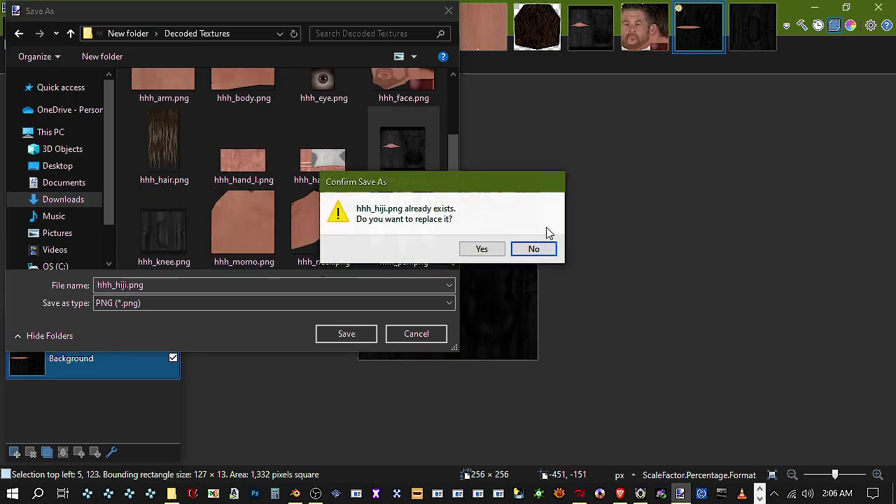
{"action": "left_click", "coordinate": [483, 248]}
{"action": "left_click", "coordinate": [546, 415]}
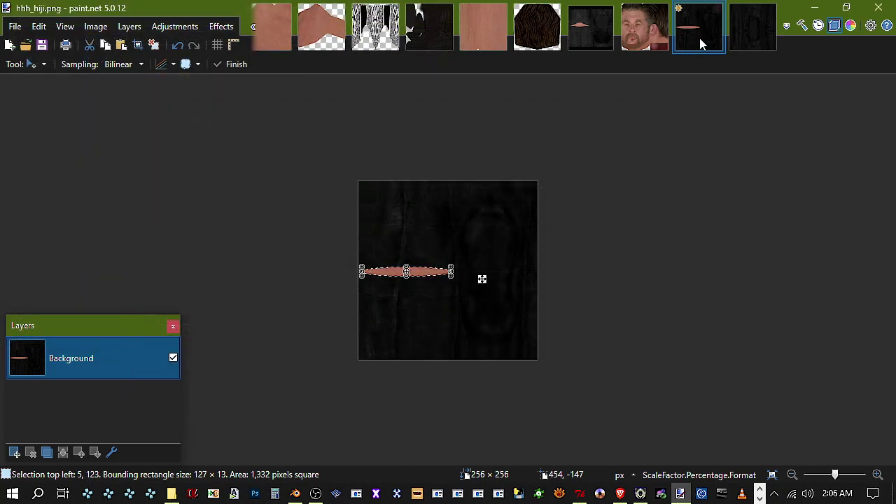
Start saving a copy of the TripleHKnee.png texture as a PNG, browsing the Quick access folders for its destination
{"action": "left_click", "coordinate": [750, 30]}
{"action": "left_click", "coordinate": [19, 32]}
{"action": "left_click", "coordinate": [50, 130]}
{"action": "left_click", "coordinate": [56, 89]}
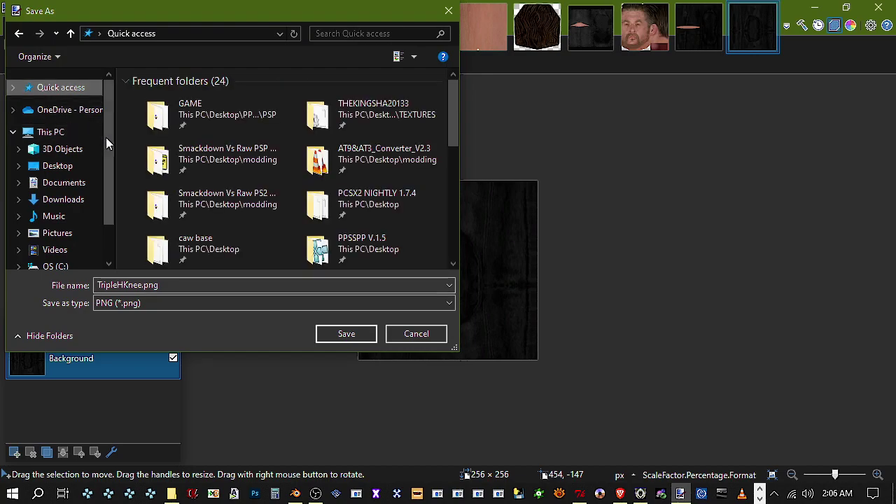
Set the save location to the Decoded Textures folder under Downloads, FOR VIDEO, PC, psp, New folder
{"action": "scroll", "coordinate": [256, 231], "scroll_direction": "down", "scroll_amount": 5}
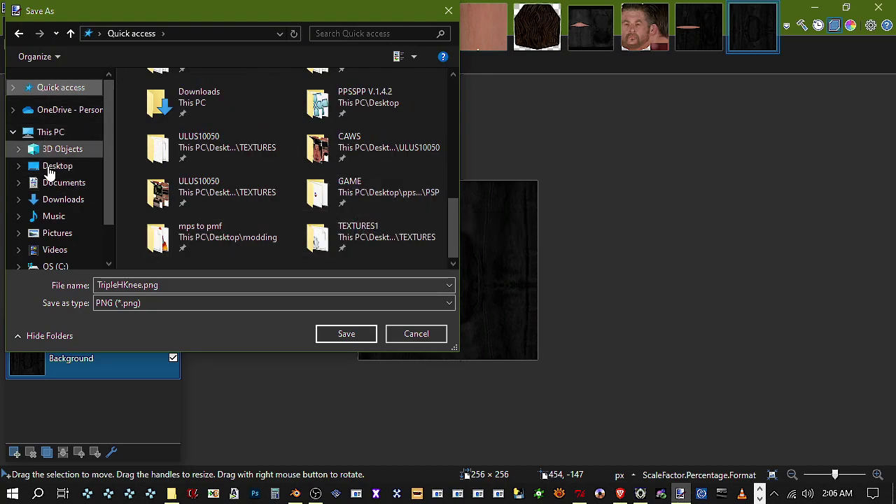
{"action": "left_click", "coordinate": [63, 199]}
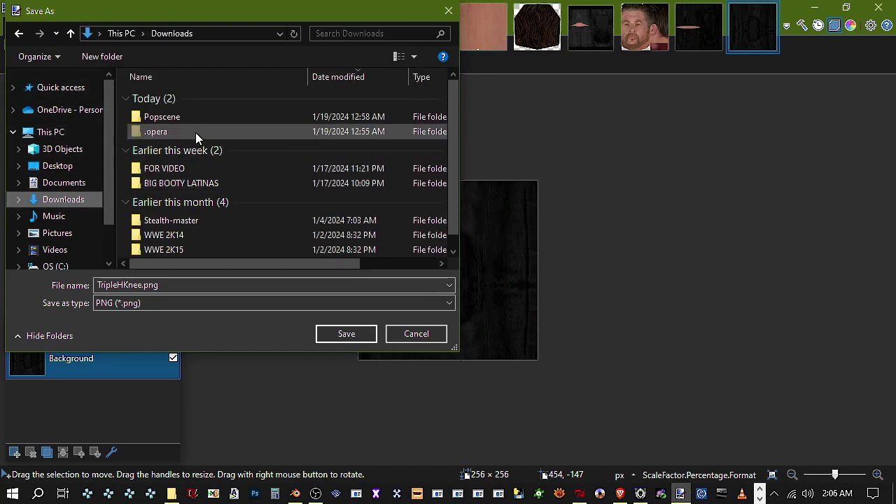
{"action": "double_click", "coordinate": [187, 168]}
{"action": "double_click", "coordinate": [158, 99]}
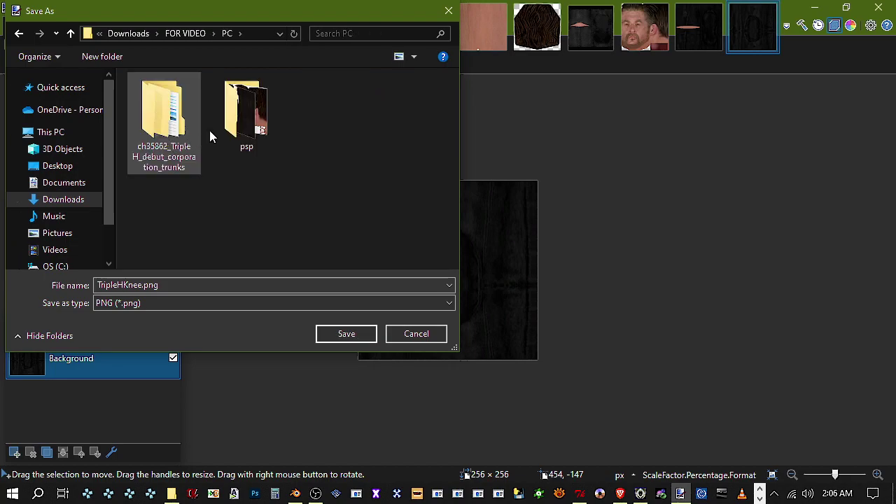
{"action": "double_click", "coordinate": [238, 122]}
{"action": "double_click", "coordinate": [175, 109]}
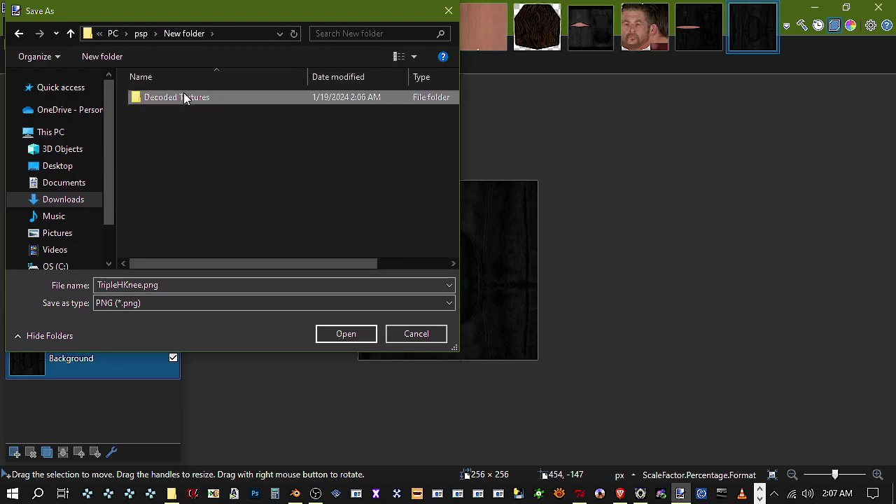
{"action": "double_click", "coordinate": [183, 95]}
Save the knee texture as hhh_knee.png, replacing the existing file and accepting the save settings
{"action": "scroll", "coordinate": [291, 193], "scroll_direction": "down", "scroll_amount": 2}
{"action": "double_click", "coordinate": [164, 226]}
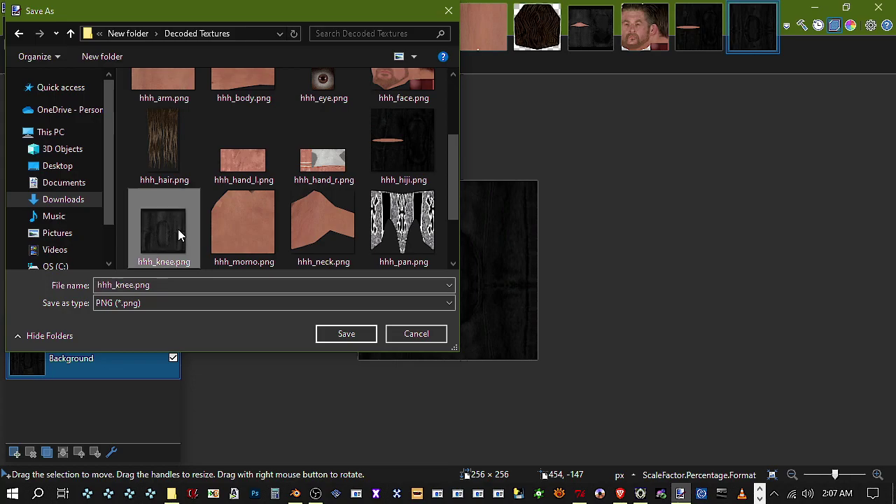
{"action": "left_click", "coordinate": [478, 250]}
{"action": "left_click", "coordinate": [548, 416]}
Switch to Noesis, turn the character model upright to check the knee pads, and close the Triple H folder window
{"action": "left_click", "coordinate": [640, 494]}
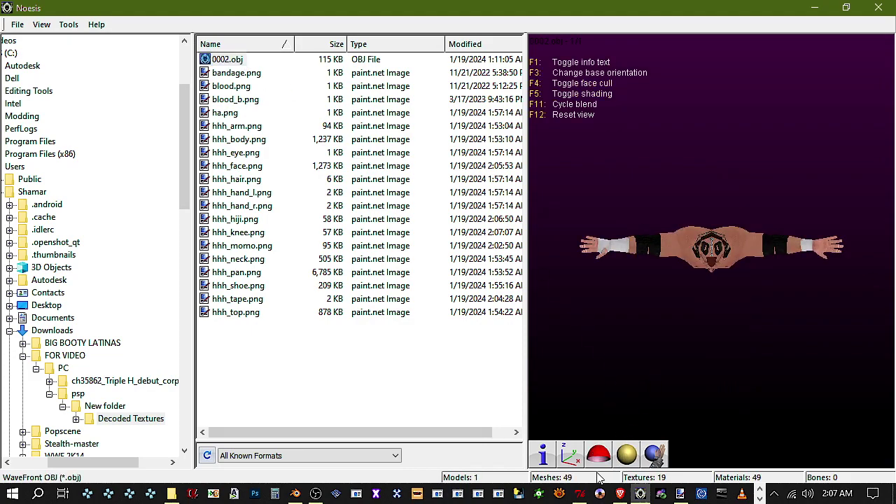
{"action": "left_click", "coordinate": [571, 456]}
{"action": "mouse_move", "coordinate": [712, 252]}
{"action": "left_mouse_down"}
{"action": "mouse_move", "coordinate": [778, 252]}
{"action": "mouse_move", "coordinate": [648, 252]}
{"action": "mouse_move", "coordinate": [712, 252]}
{"action": "left_mouse_up"}
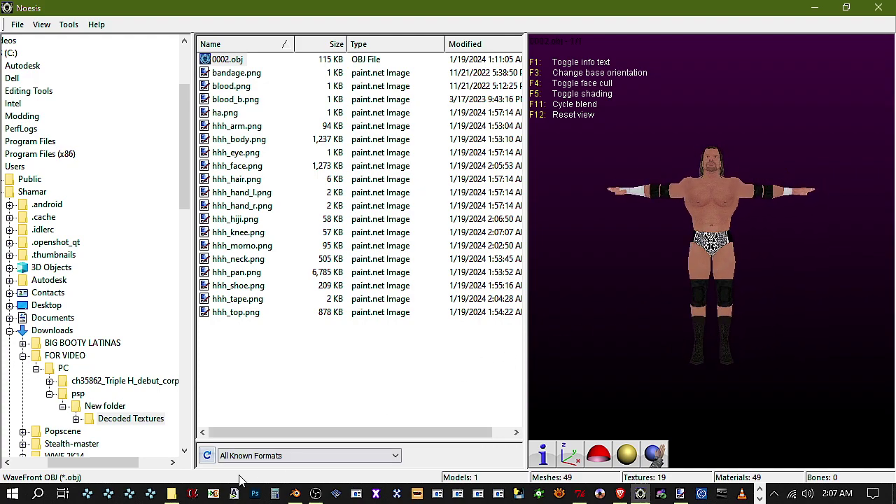
{"action": "left_click", "coordinate": [173, 494]}
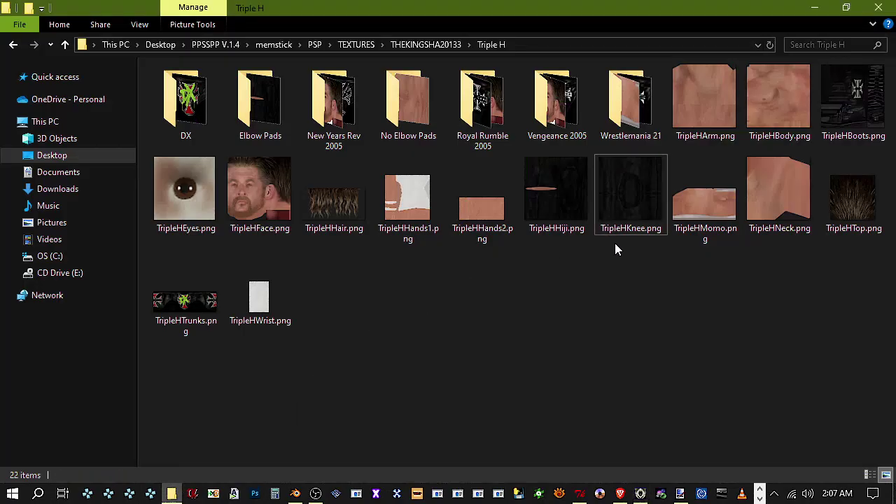
{"action": "left_click", "coordinate": [879, 7]}
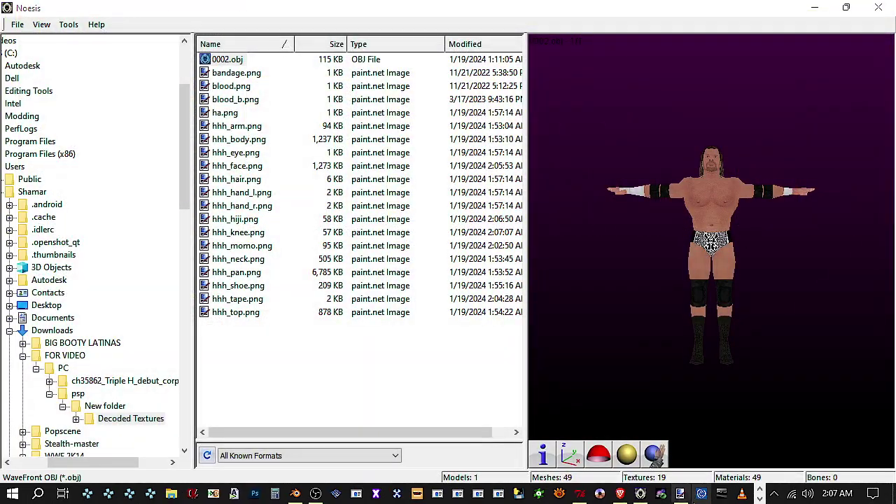
Switch to paint.net and adjust hhh_shoe.png with Hue / Saturation at saturation 0 and lightness -40
{"action": "left_click", "coordinate": [680, 494]}
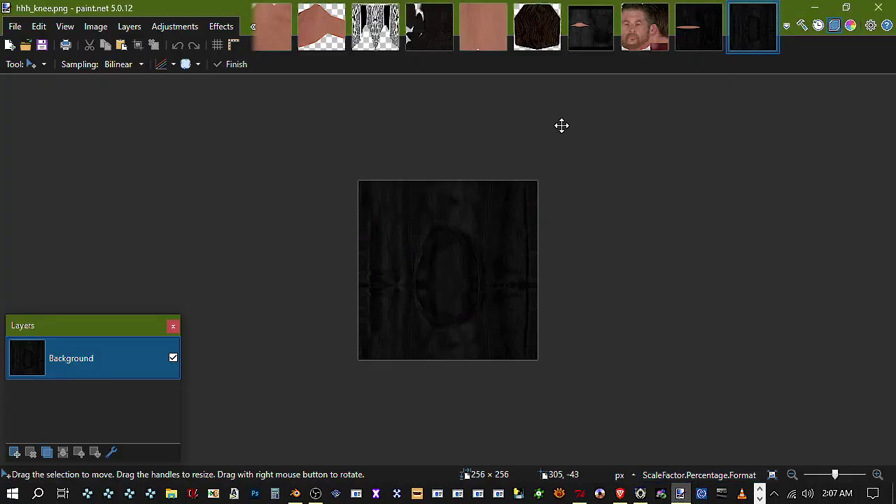
{"action": "left_click", "coordinate": [434, 35]}
{"action": "left_click", "coordinate": [175, 26]}
{"action": "left_click", "coordinate": [284, 362]}
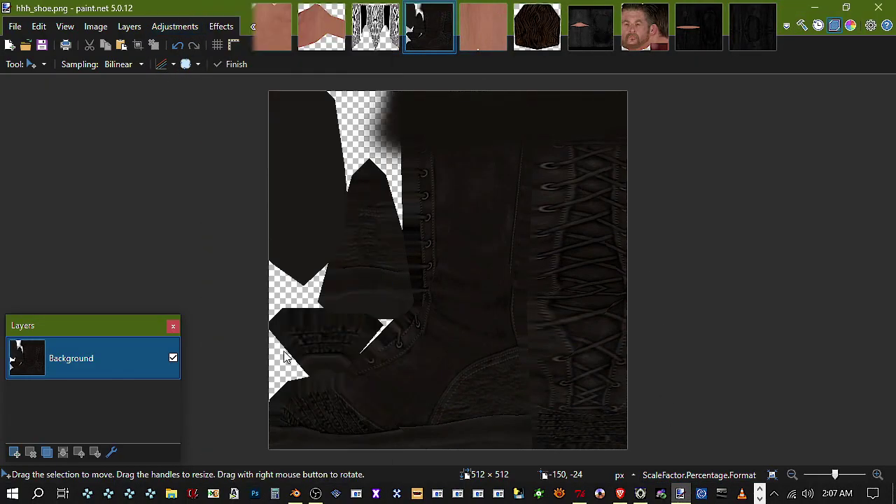
{"action": "left_click_drag", "start_coordinate": [411, 281], "coordinate": [377, 284]}
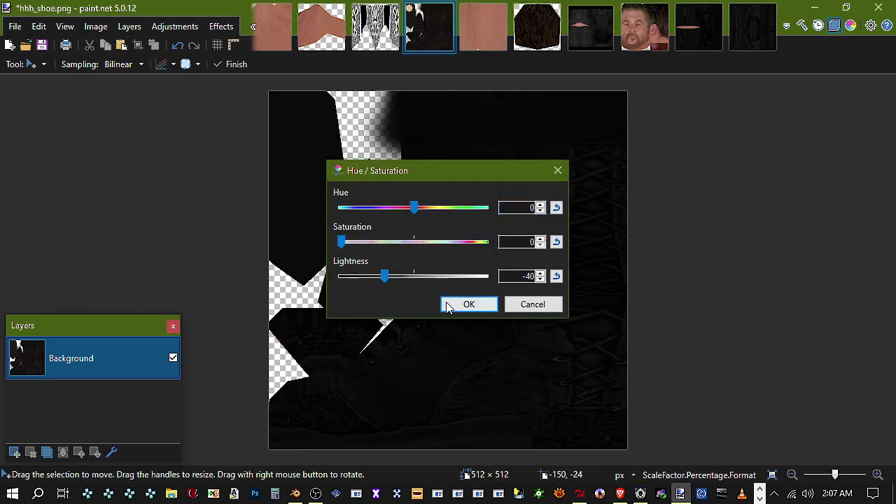
{"action": "left_click", "coordinate": [467, 304]}
Save the darkened boots as hhh_shoe.png in the Decoded Textures folder, replacing the existing file and accepting the save settings
{"action": "left_click", "coordinate": [14, 26]}
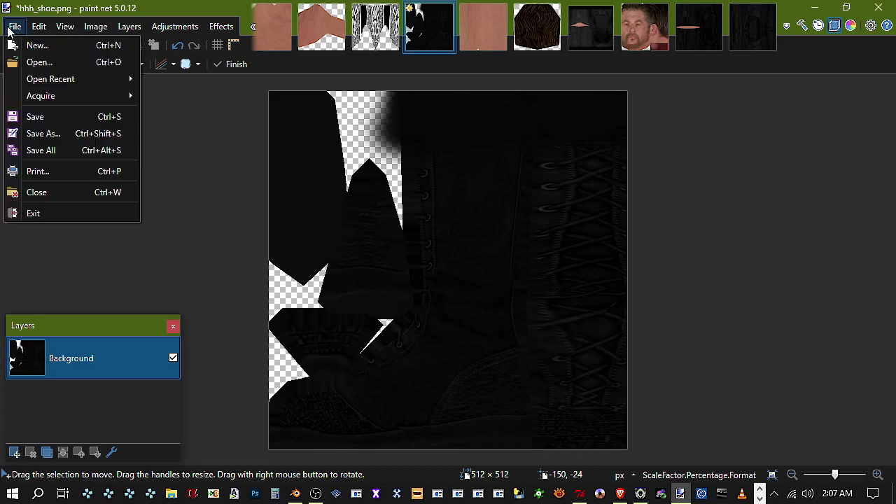
{"action": "left_click", "coordinate": [44, 134]}
{"action": "double_click", "coordinate": [163, 134]}
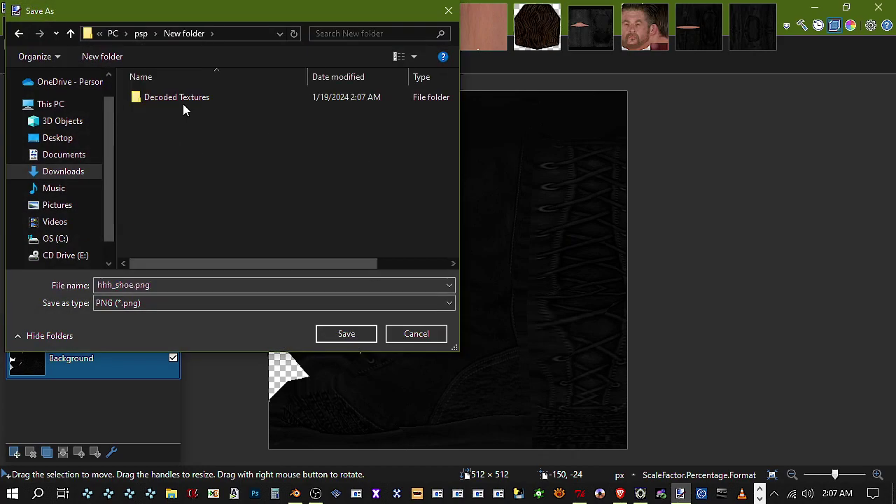
{"action": "double_click", "coordinate": [183, 96]}
{"action": "left_click", "coordinate": [346, 334]}
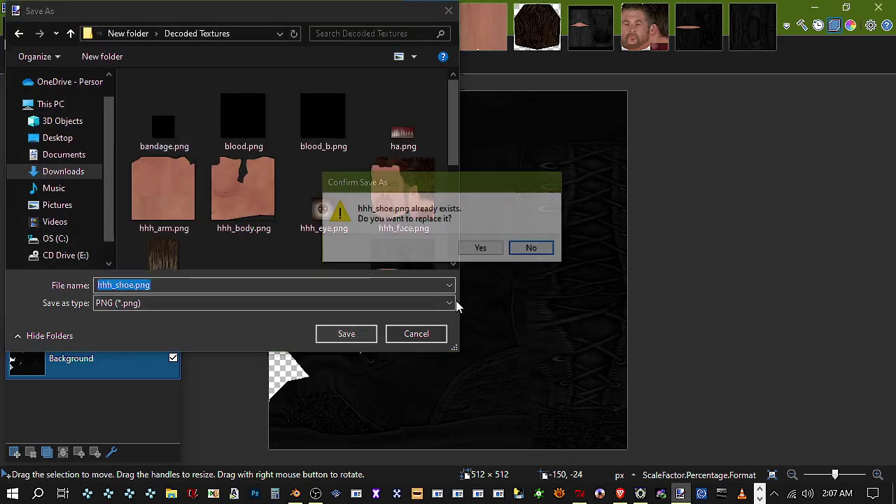
{"action": "left_click", "coordinate": [482, 251]}
{"action": "left_click", "coordinate": [554, 414]}
Reload 0002.obj in Noesis and examine the boots and knee pads on the upright model
{"action": "left_click", "coordinate": [638, 495]}
{"action": "left_click", "coordinate": [239, 60]}
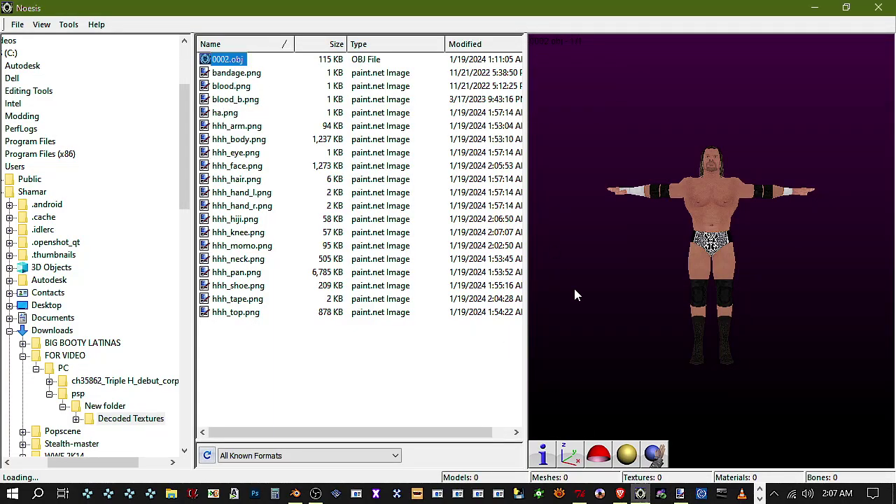
{"action": "left_click", "coordinate": [572, 457]}
{"action": "left_click", "coordinate": [572, 456]}
{"action": "left_click_drag", "start_coordinate": [615, 427], "coordinate": [574, 427]}
{"action": "scroll", "coordinate": [712, 245], "scroll_direction": "up", "scroll_amount": 8}
{"action": "scroll", "coordinate": [712, 246], "scroll_direction": "down", "scroll_amount": 5}
{"action": "middle_click_drag", "start_coordinate": [712, 316], "coordinate": [712, 293]}
{"action": "mouse_move", "coordinate": [712, 253]}
{"action": "left_mouse_down"}
{"action": "mouse_move", "coordinate": [774, 253]}
{"action": "mouse_move", "coordinate": [711, 253]}
{"action": "left_mouse_up"}
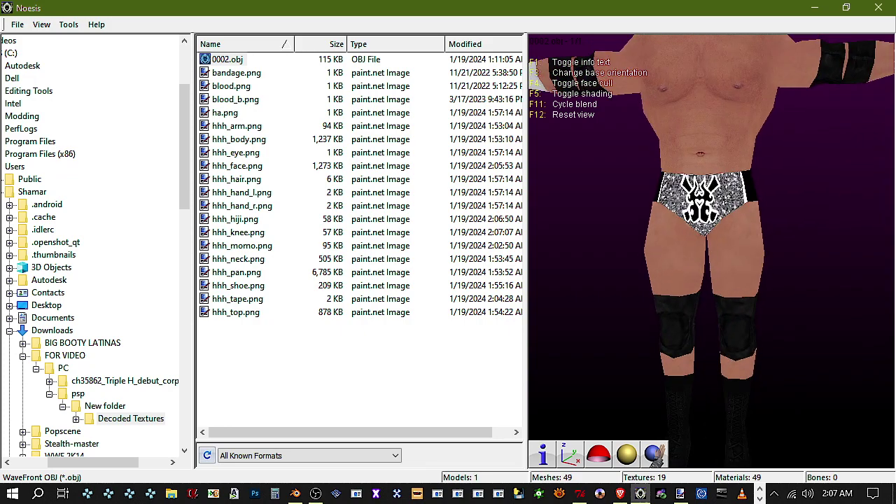
{"action": "left_click", "coordinate": [825, 7]}
{"action": "left_click", "coordinate": [175, 27]}
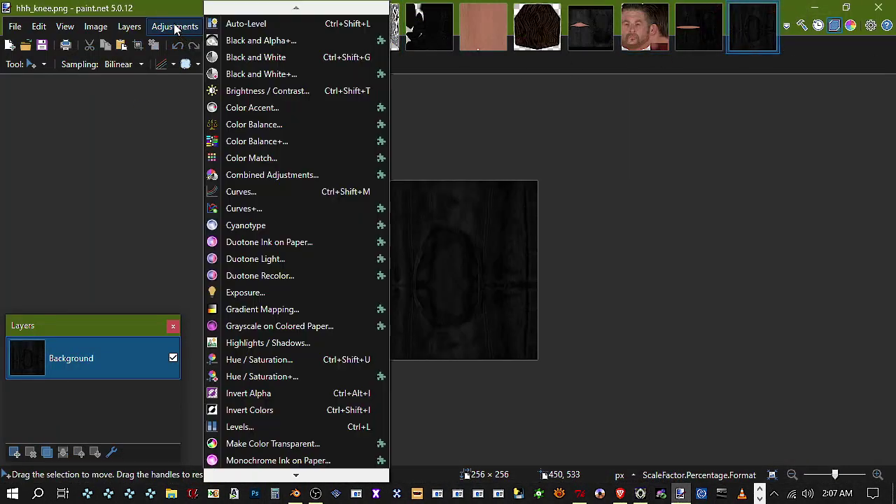
{"action": "left_click", "coordinate": [294, 360]}
{"action": "left_click", "coordinate": [468, 306]}
{"action": "left_click", "coordinate": [177, 45]}
Apply Hue / Saturation to hhh_knee.png with saturation 0 and lightness 0, and save the texture
{"action": "left_click", "coordinate": [175, 27]}
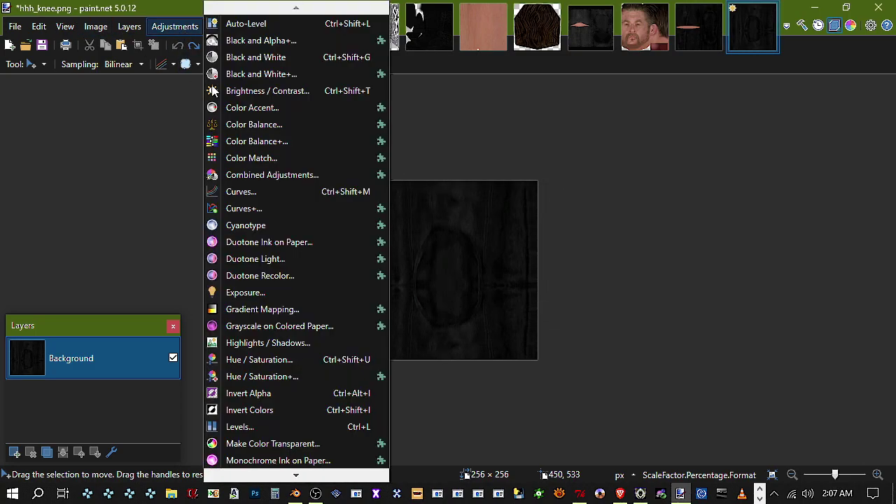
{"action": "left_click", "coordinate": [294, 360]}
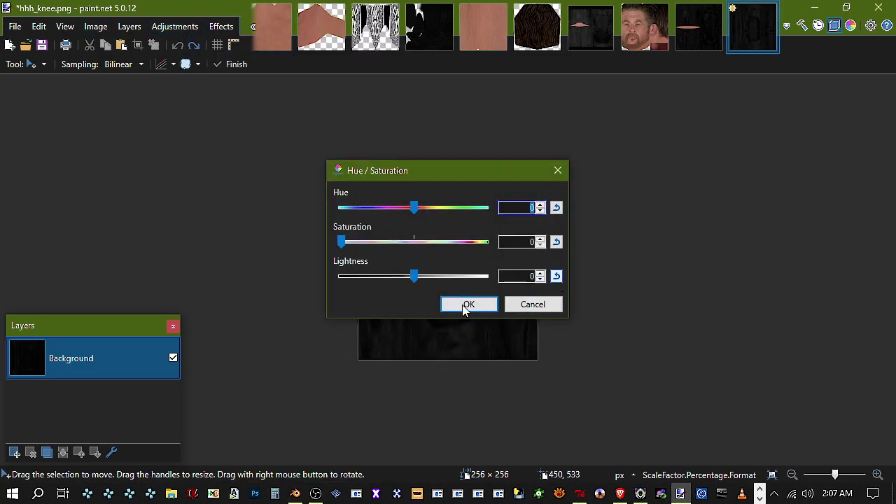
{"action": "left_click", "coordinate": [468, 305]}
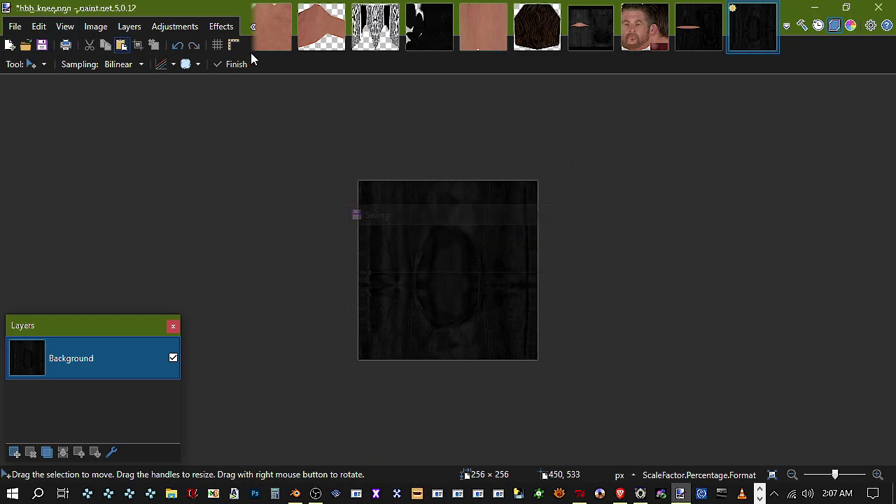
Invert the selection on hhh_hiji.png, apply a Hue / Saturation adjustment to the black area around the skin slit, and save the texture
{"action": "left_click", "coordinate": [680, 42]}
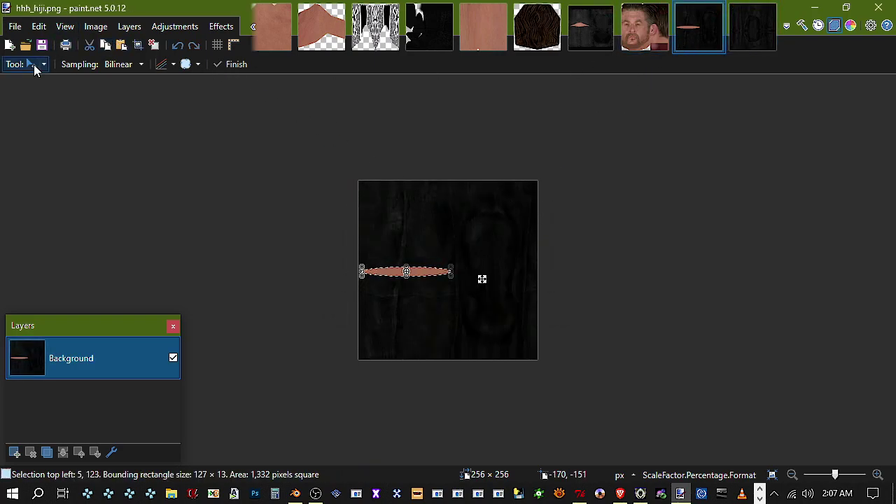
{"action": "left_click", "coordinate": [37, 26]}
{"action": "left_click", "coordinate": [88, 268]}
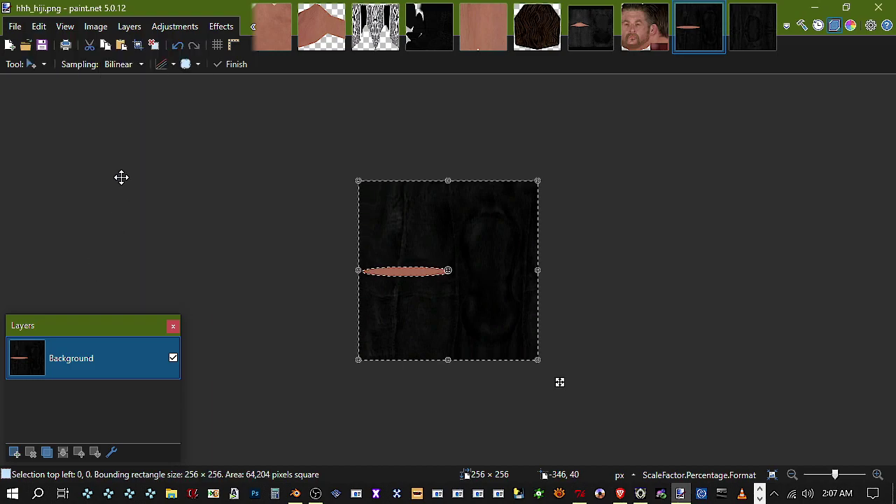
{"action": "left_click", "coordinate": [175, 26]}
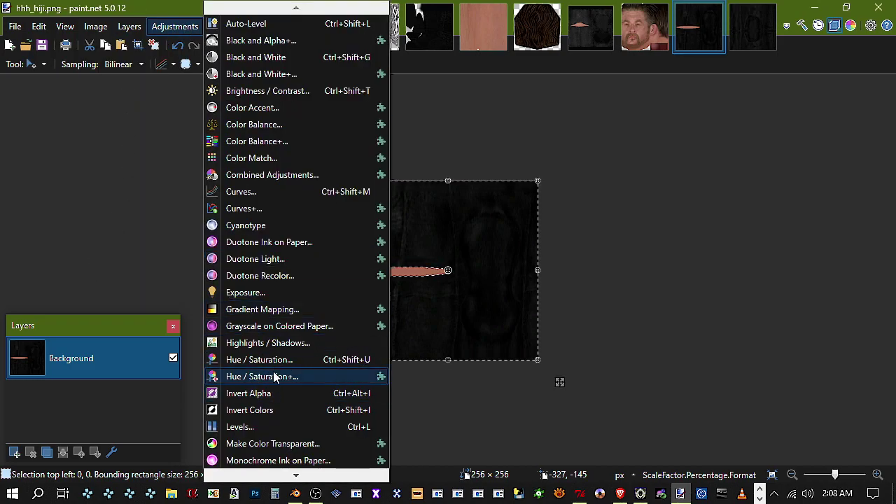
{"action": "left_click", "coordinate": [241, 374]}
{"action": "left_click", "coordinate": [469, 304]}
{"action": "key", "text": "ctrl+s"}
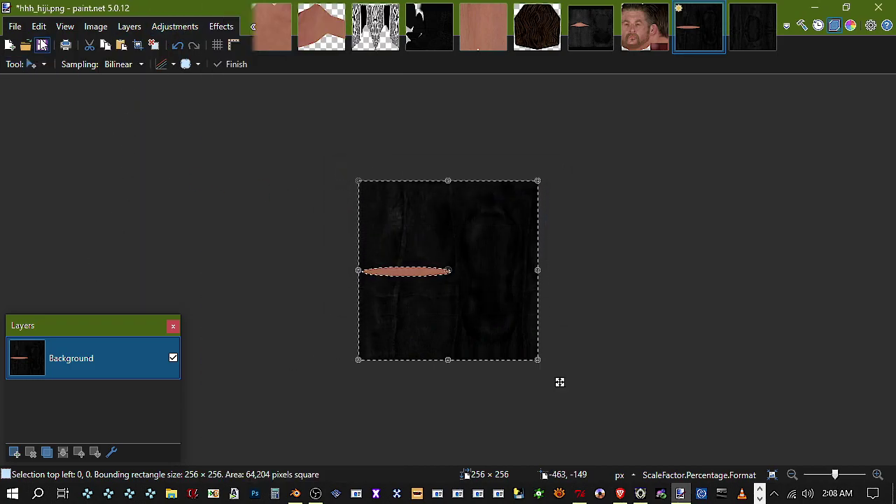
Switch to Noesis and examine the updated elbow pads, trunks and knee pads on the model
{"action": "key", "text": "alt+Tab"}
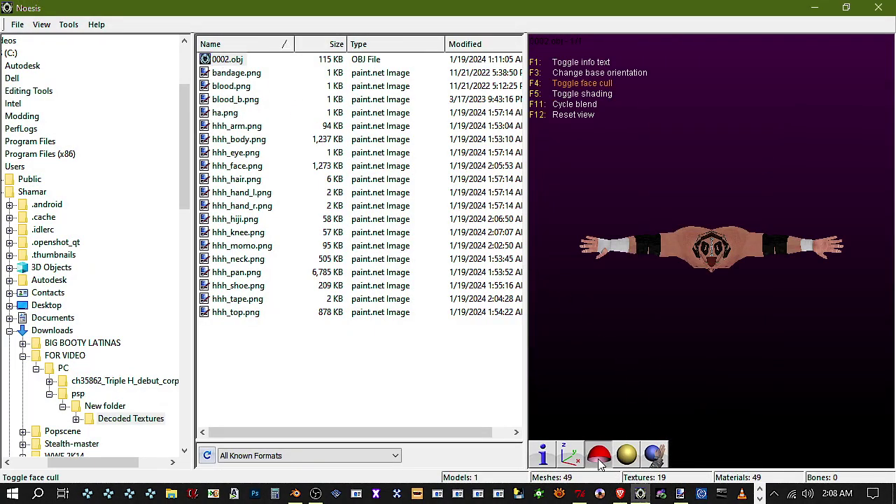
{"action": "scroll", "coordinate": [652, 335], "scroll_direction": "up", "scroll_amount": 5}
{"action": "scroll", "coordinate": [661, 328], "scroll_direction": "down", "scroll_amount": 5}
{"action": "left_click_drag", "start_coordinate": [676, 308], "coordinate": [490, 312]}
{"action": "left_click_drag", "start_coordinate": [868, 168], "coordinate": [787, 168]}
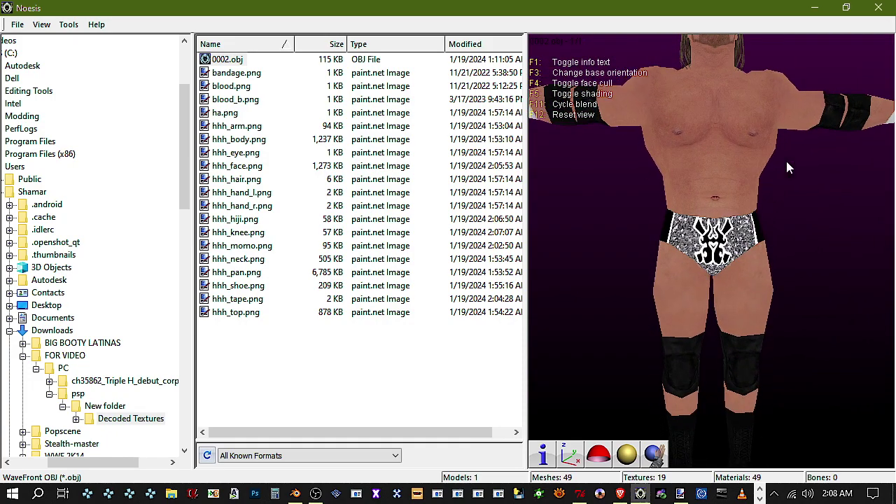
{"action": "left_click", "coordinate": [826, 7]}
Select the whole trunks texture in hhh_pan.png with the Rectangle Select tool active and duplicate its Background layer
{"action": "left_click", "coordinate": [392, 30]}
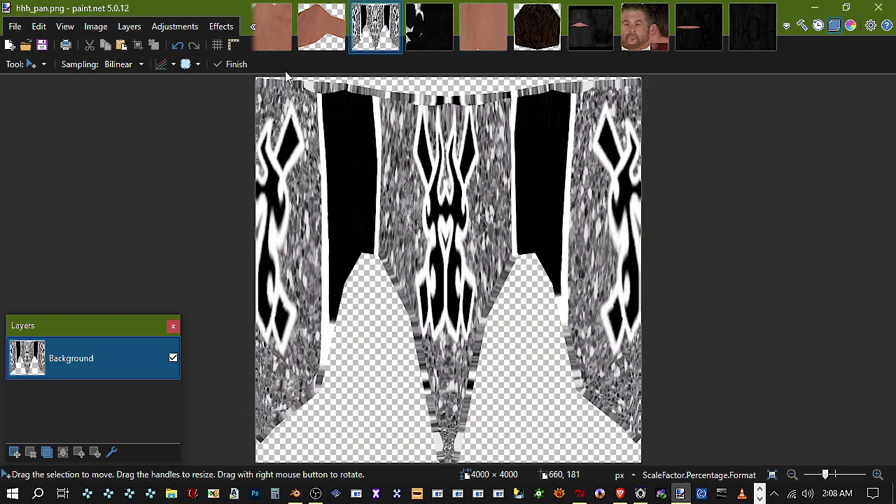
{"action": "left_click", "coordinate": [30, 65]}
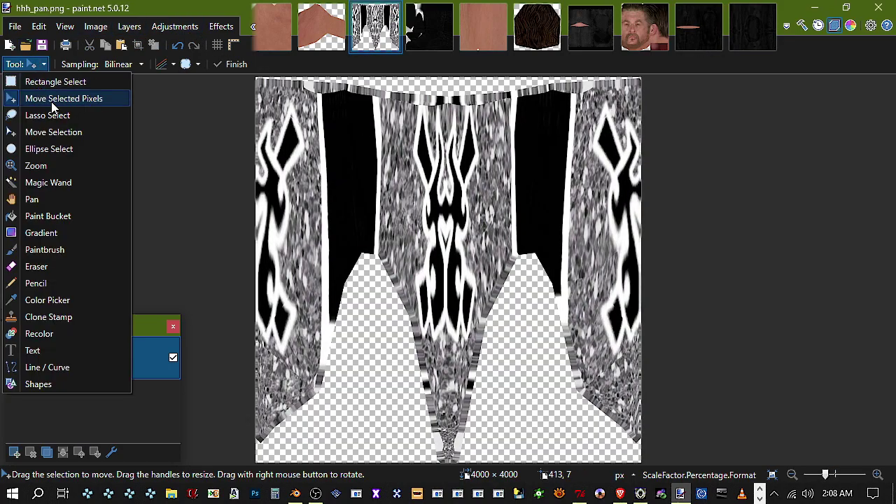
{"action": "left_click", "coordinate": [94, 84]}
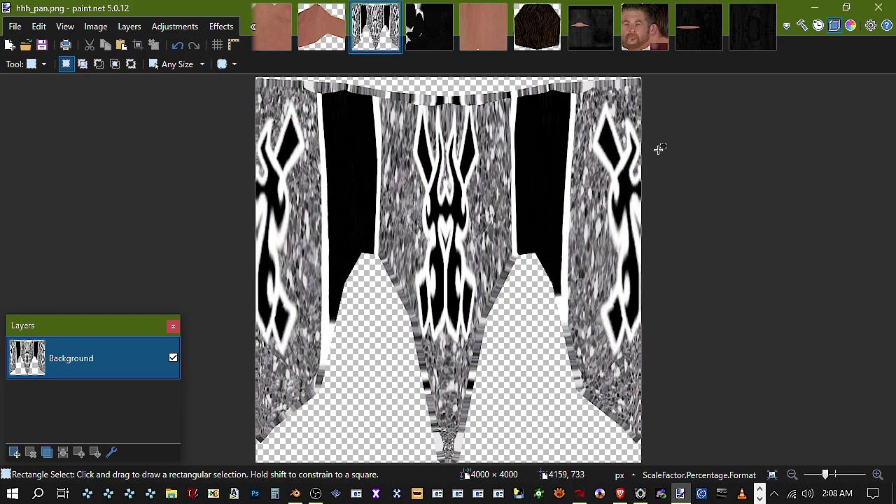
{"action": "left_click_drag", "start_coordinate": [676, 212], "coordinate": [55, 105]}
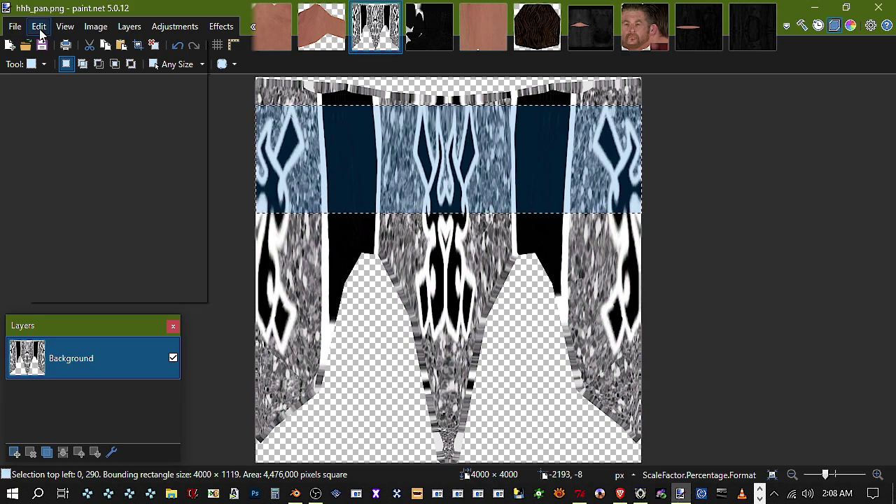
{"action": "left_click", "coordinate": [107, 289]}
{"action": "key", "text": "ctrl+a"}
{"action": "left_click", "coordinate": [46, 452]}
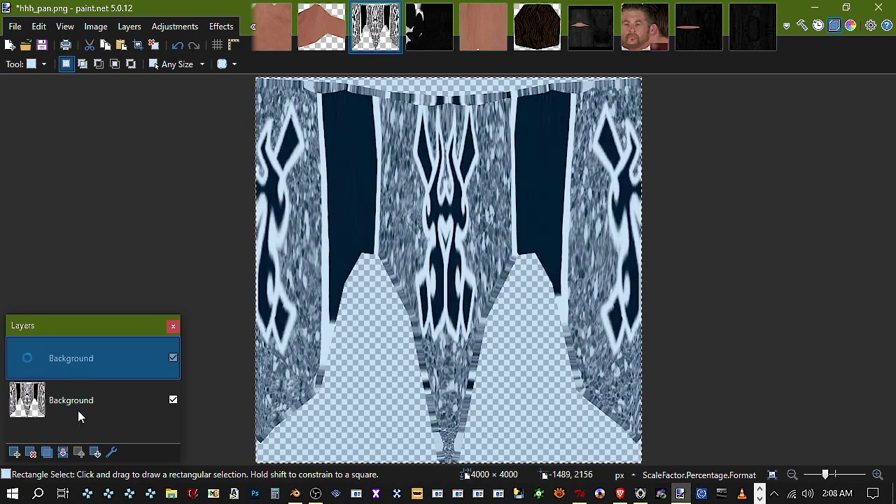
Stretch a full-width band of the duplicated trunks layer upward to about 4000 × 1896 px and merge the layer down
{"action": "left_click_drag", "start_coordinate": [658, 165], "coordinate": [104, 88]}
{"action": "left_click_drag", "start_coordinate": [686, 274], "coordinate": [75, 105]}
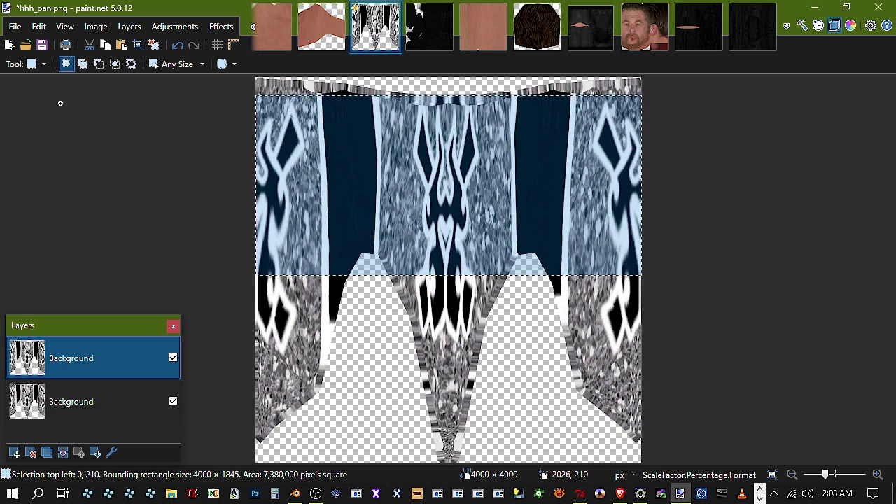
{"action": "left_click", "coordinate": [42, 63]}
{"action": "left_click", "coordinate": [80, 95]}
{"action": "left_click_drag", "start_coordinate": [450, 106], "coordinate": [494, 95]}
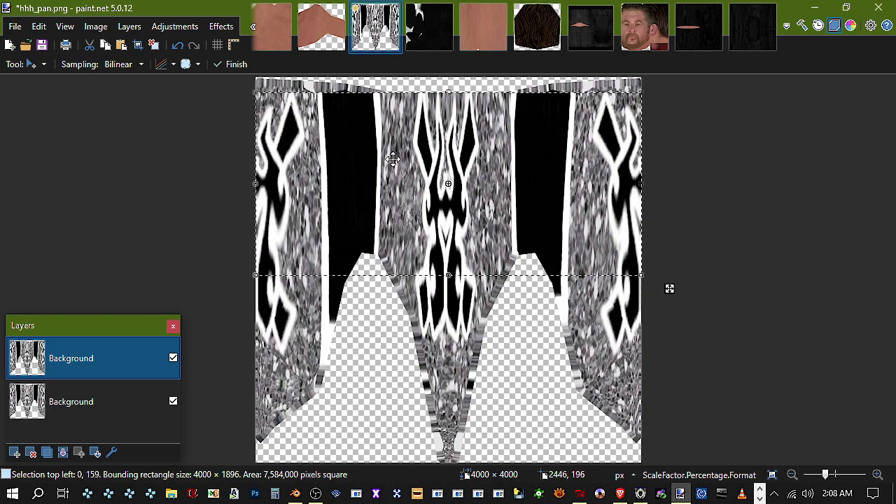
{"action": "left_click", "coordinate": [62, 453]}
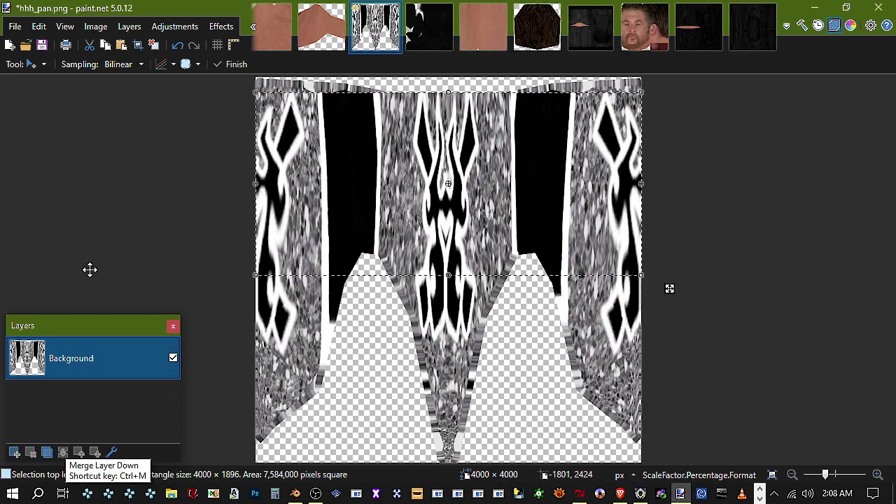
Save the stretched trunks texture as hhh_pan.png in the Decoded Textures folder, replacing the existing PNG file
{"action": "left_click", "coordinate": [15, 26]}
{"action": "left_click", "coordinate": [42, 135]}
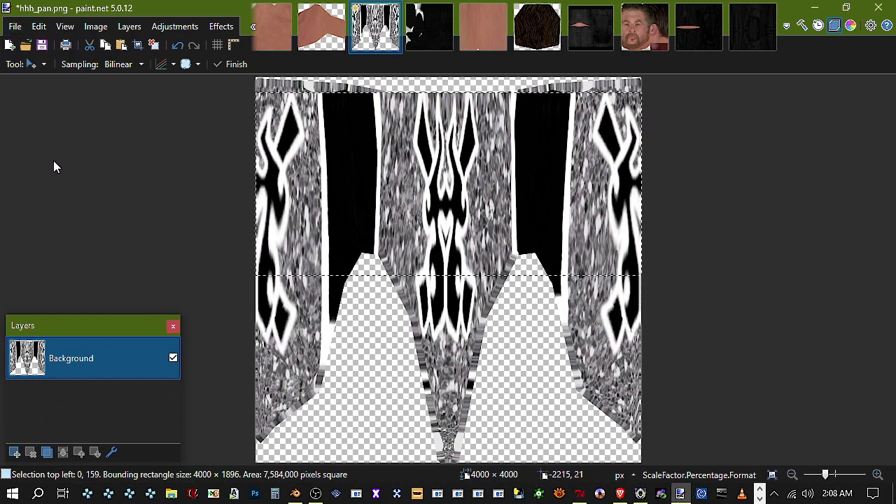
{"action": "double_click", "coordinate": [170, 112]}
{"action": "double_click", "coordinate": [168, 94]}
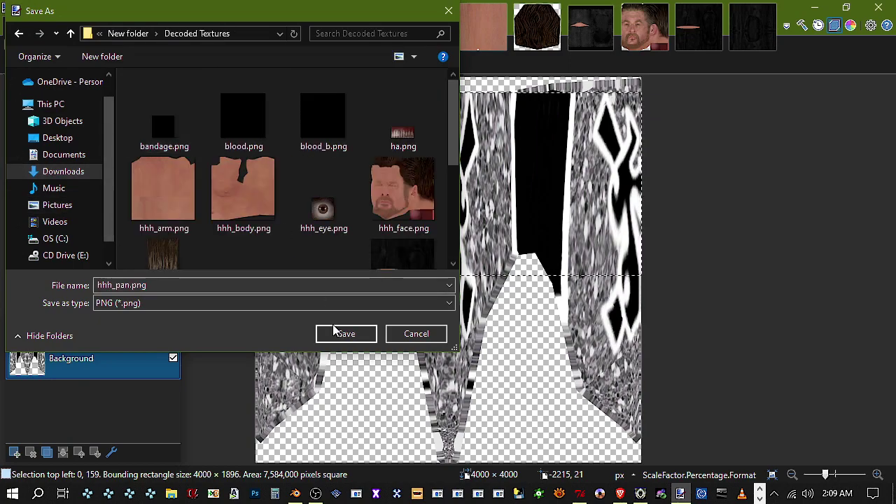
{"action": "left_click", "coordinate": [351, 340]}
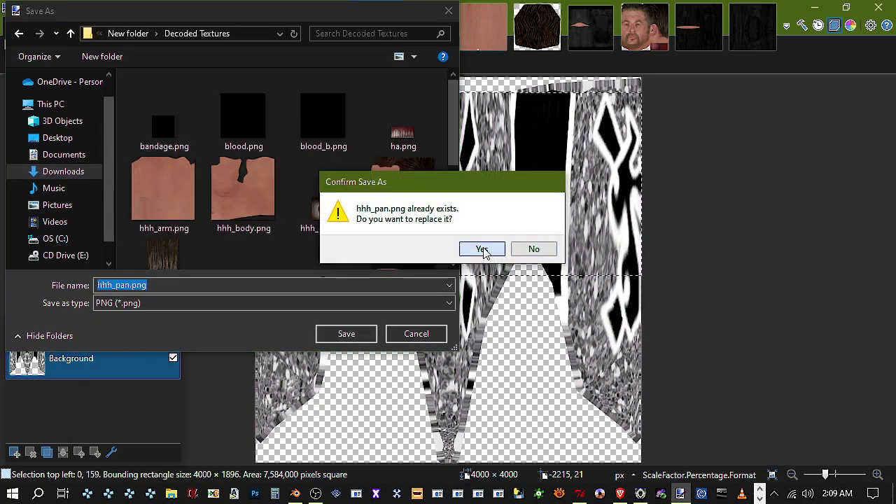
{"action": "left_click", "coordinate": [482, 250]}
{"action": "left_click", "coordinate": [547, 416]}
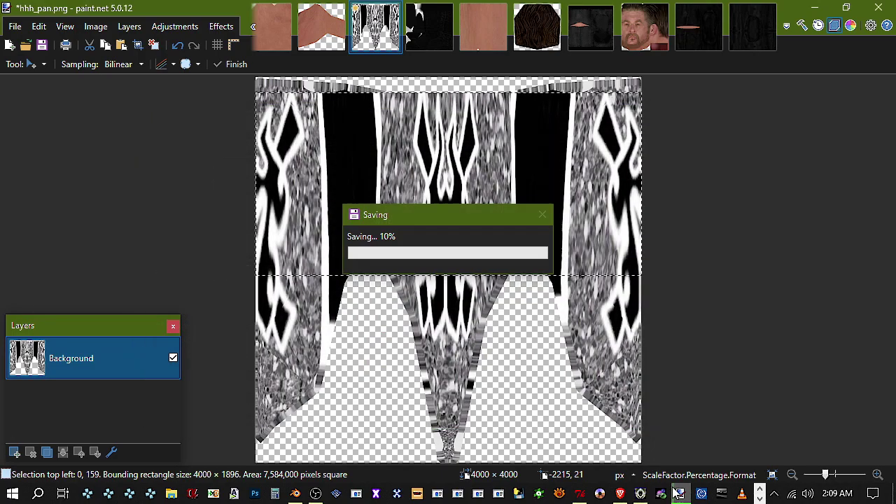
Switch to Noesis and examine the updated trunks on the Triple H model
{"action": "left_click", "coordinate": [640, 493]}
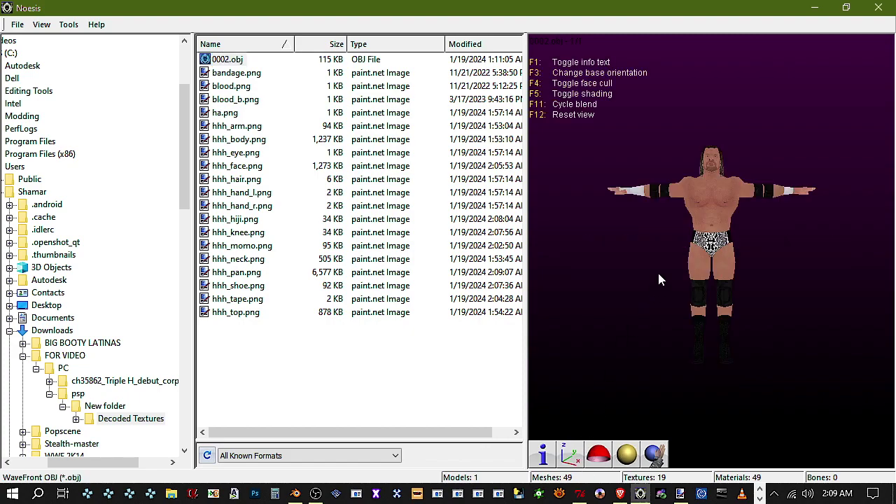
{"action": "left_click_drag", "start_coordinate": [676, 278], "coordinate": [745, 151]}
{"action": "left_click", "coordinate": [819, 7]}
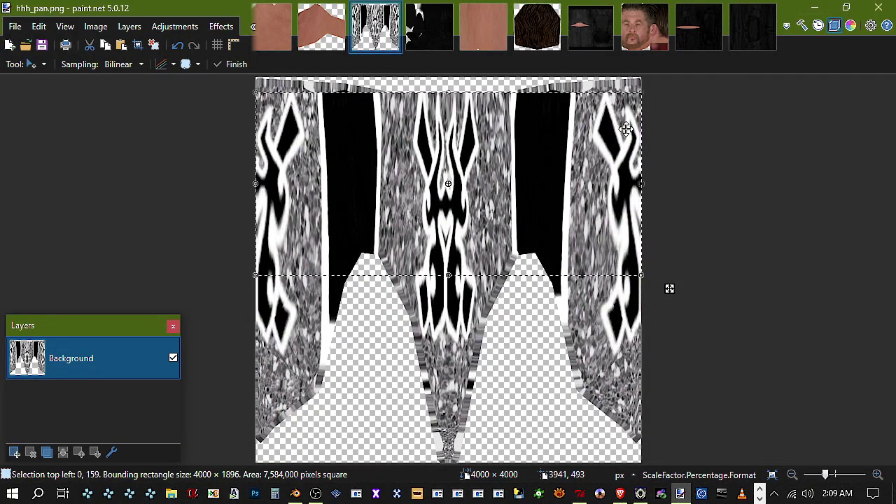
Shift the selection outline onto the leftover full-width strip above the trunks artwork, about 4000 × 180 px, delete it and save hhh_pan.png
{"action": "left_click", "coordinate": [32, 64]}
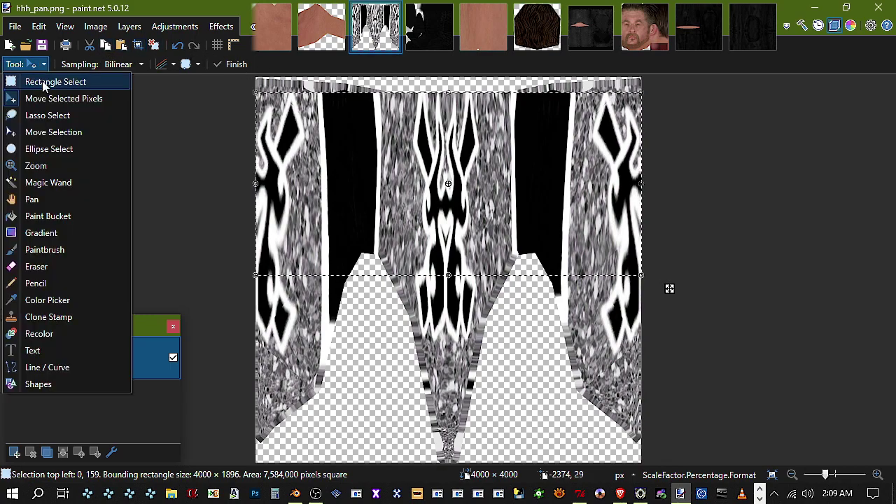
{"action": "left_click", "coordinate": [105, 132]}
{"action": "left_click_drag", "start_coordinate": [446, 277], "coordinate": [495, 77]}
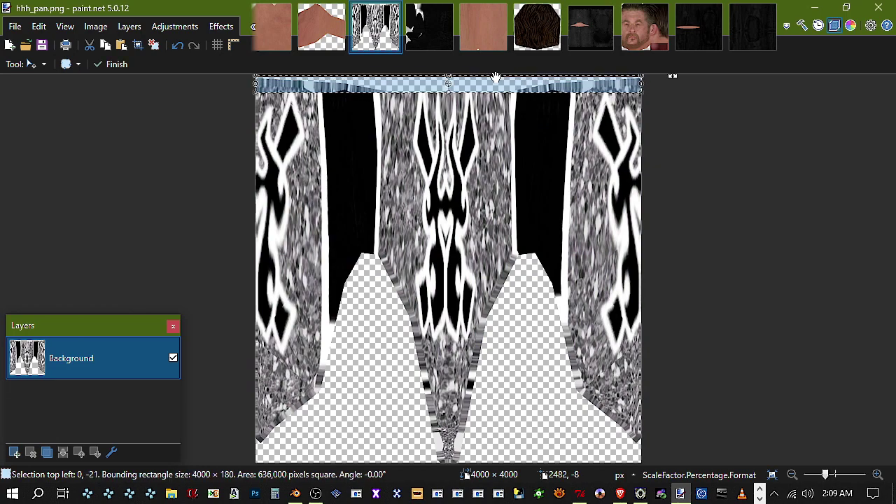
{"action": "key", "text": "Delete"}
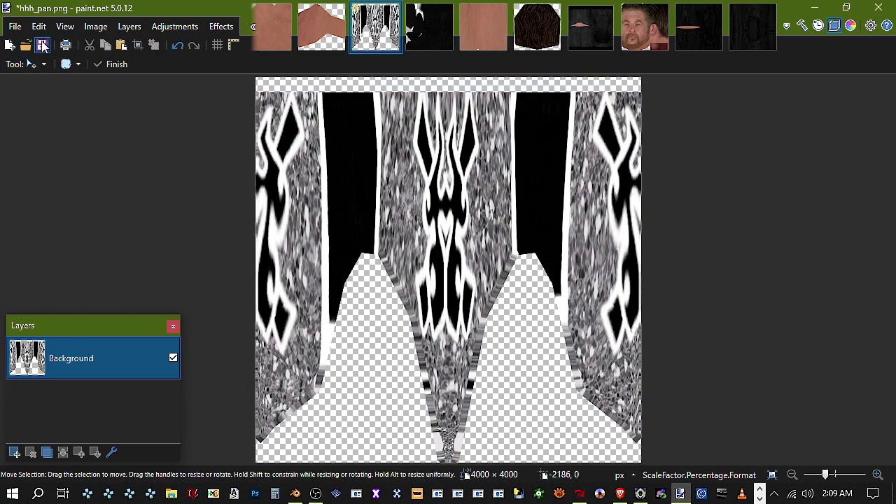
{"action": "left_click", "coordinate": [41, 46]}
Reload 0002.obj in Noesis and examine the front and side of the trunks for the waistline fit
{"action": "key", "text": "alt+Tab"}
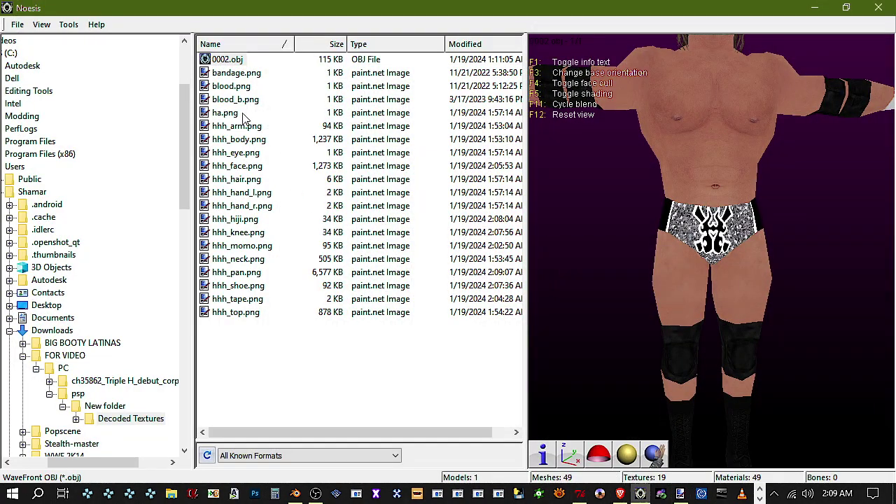
{"action": "left_click", "coordinate": [231, 60]}
{"action": "left_click", "coordinate": [626, 459]}
{"action": "left_click", "coordinate": [599, 456]}
{"action": "left_click", "coordinate": [571, 455]}
{"action": "scroll", "coordinate": [649, 348], "scroll_direction": "up", "scroll_amount": 5}
{"action": "scroll", "coordinate": [649, 348], "scroll_direction": "down", "scroll_amount": 3}
{"action": "mouse_move", "coordinate": [649, 348]}
{"action": "left_mouse_down"}
{"action": "mouse_move", "coordinate": [742, 348]}
{"action": "mouse_move", "coordinate": [581, 348]}
{"action": "left_mouse_up"}
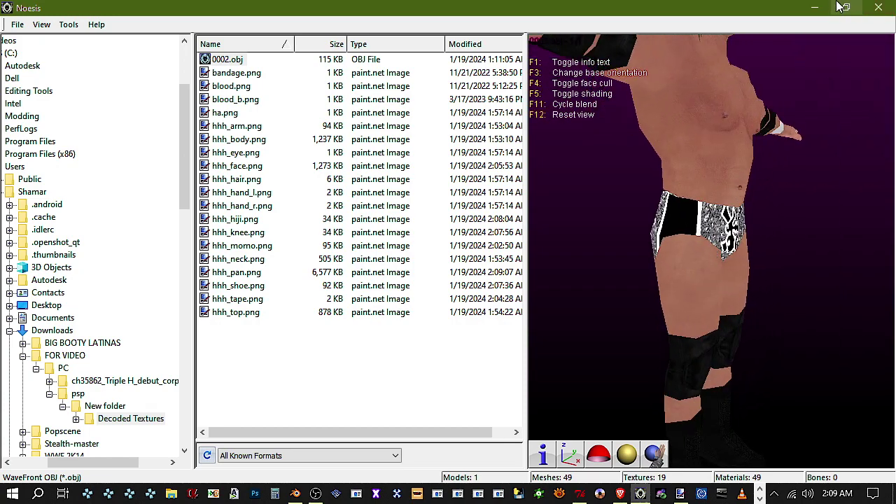
{"action": "key", "text": "alt+Tab"}
Select the upper trunks artwork with Rectangle Select, stretch its top edge upward to about 4000 × 2042 px and save hhh_pan.png
{"action": "left_click", "coordinate": [43, 64]}
{"action": "left_click", "coordinate": [45, 83]}
{"action": "left_click_drag", "start_coordinate": [682, 279], "coordinate": [1, 89]}
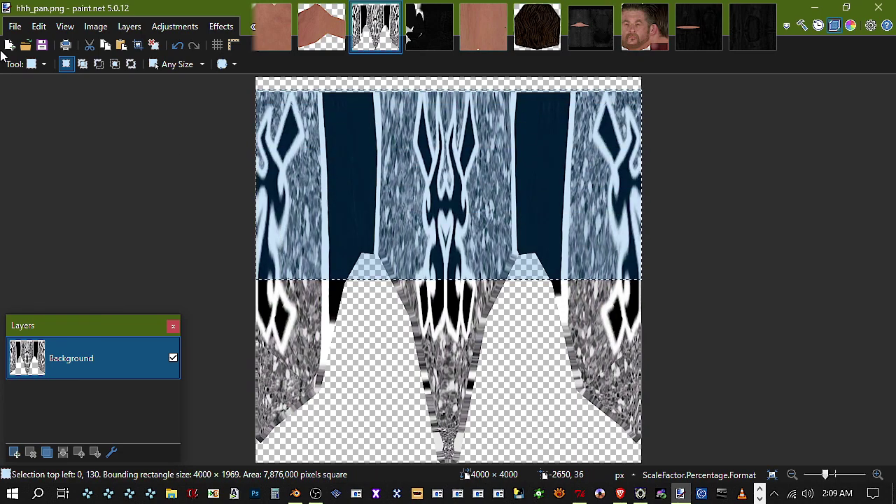
{"action": "left_click", "coordinate": [25, 64]}
{"action": "left_click", "coordinate": [40, 96]}
{"action": "left_click_drag", "start_coordinate": [460, 90], "coordinate": [485, 84]}
{"action": "left_click", "coordinate": [42, 45]}
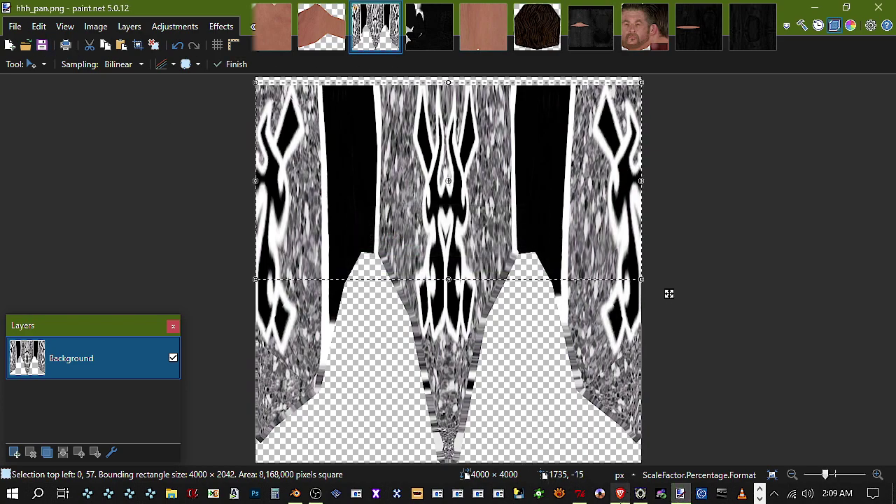
Check the raised waistband of the trunks from several sides on the model in Noesis
{"action": "left_click", "coordinate": [640, 493]}
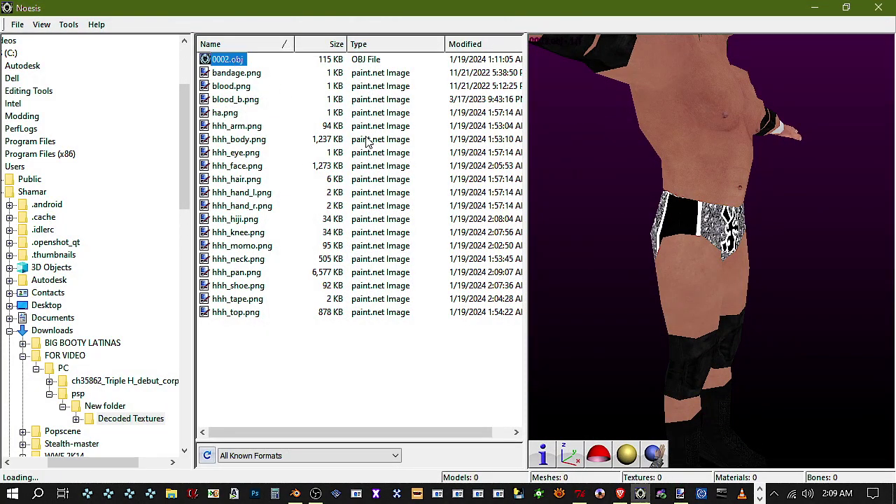
{"action": "left_click", "coordinate": [569, 455]}
{"action": "scroll", "coordinate": [695, 325], "scroll_direction": "up", "scroll_amount": 5}
{"action": "scroll", "coordinate": [694, 324], "scroll_direction": "down", "scroll_amount": 3}
{"action": "left_click_drag", "start_coordinate": [694, 324], "coordinate": [582, 324]}
{"action": "left_click_drag", "start_coordinate": [742, 335], "coordinate": [818, 336]}
{"action": "left_click", "coordinate": [815, 7]}
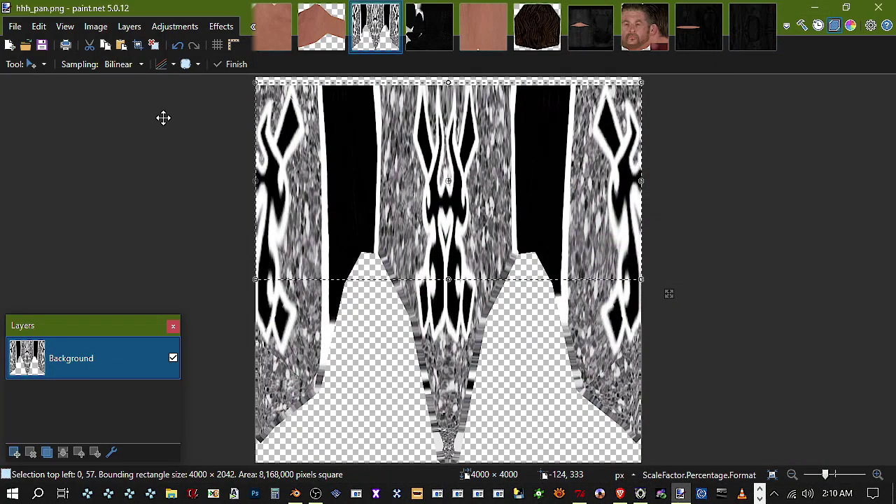
Extend the selection down to about 4000 × 3842 px, stretch the selected trunks pixels downward to about 4000 × 4060 px and save
{"action": "left_click", "coordinate": [36, 63]}
{"action": "left_click", "coordinate": [66, 132]}
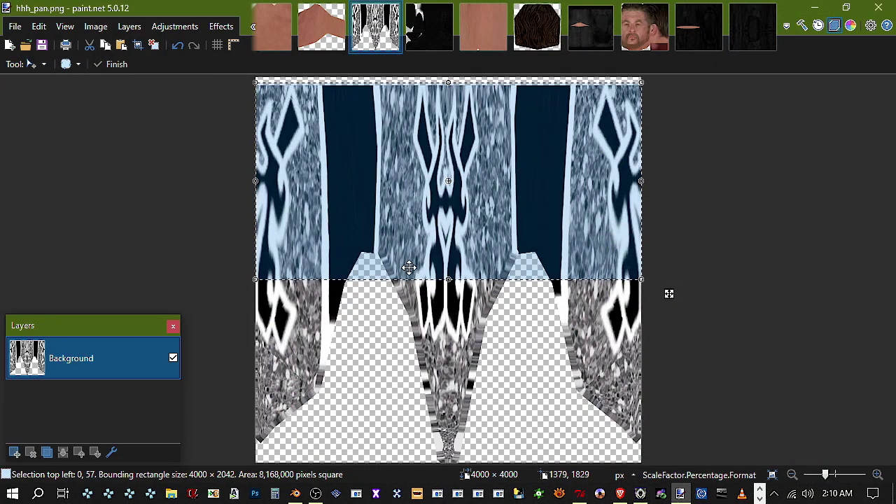
{"action": "left_click_drag", "start_coordinate": [449, 280], "coordinate": [512, 449]}
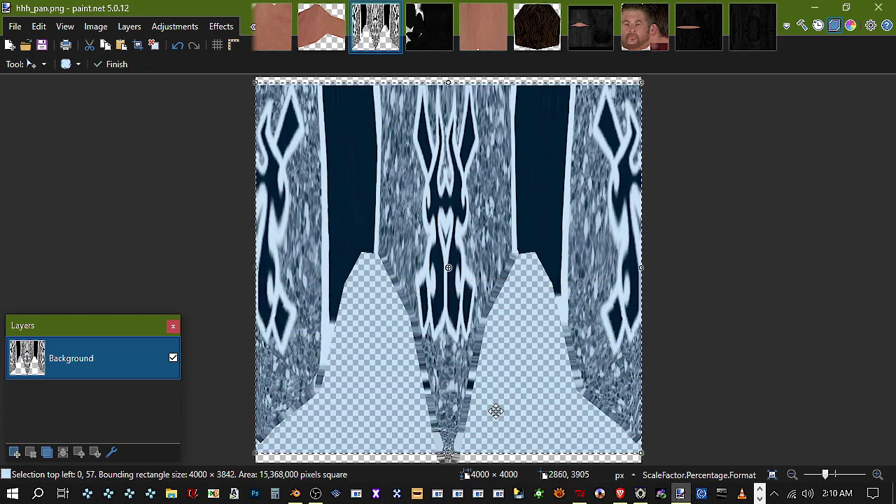
{"action": "left_click", "coordinate": [37, 64]}
{"action": "left_click", "coordinate": [60, 96]}
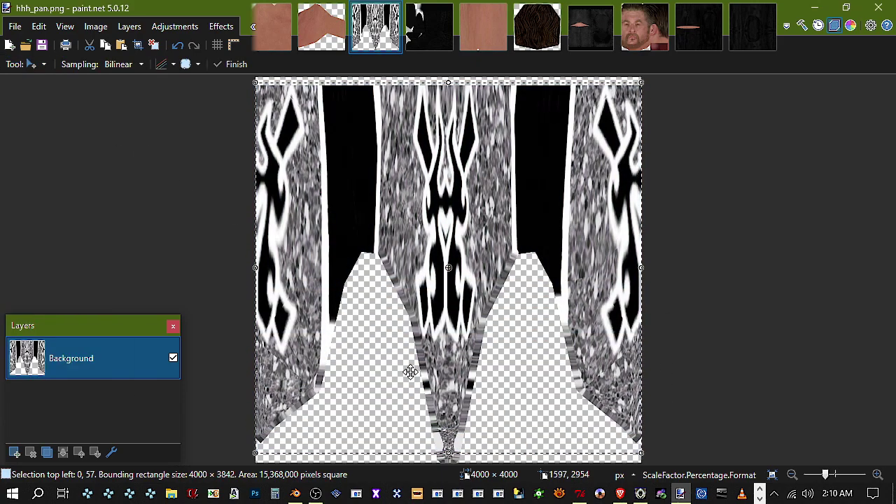
{"action": "left_click_drag", "start_coordinate": [452, 454], "coordinate": [456, 474]}
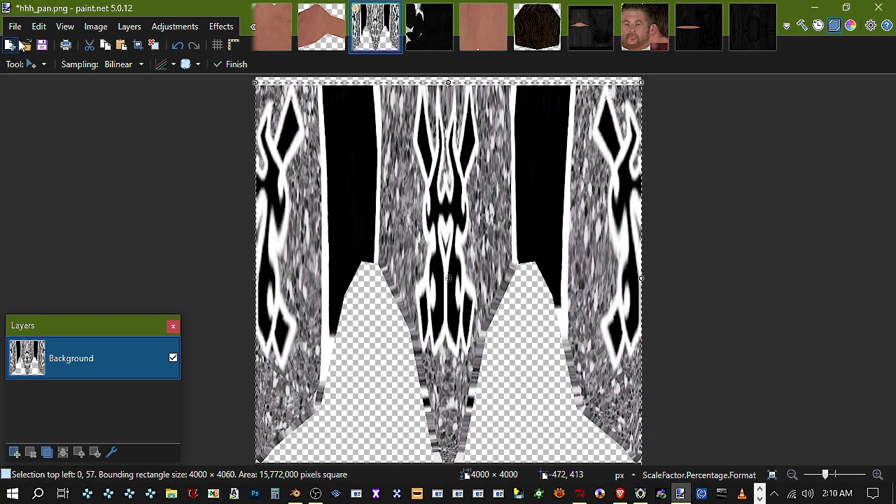
{"action": "left_click", "coordinate": [42, 46]}
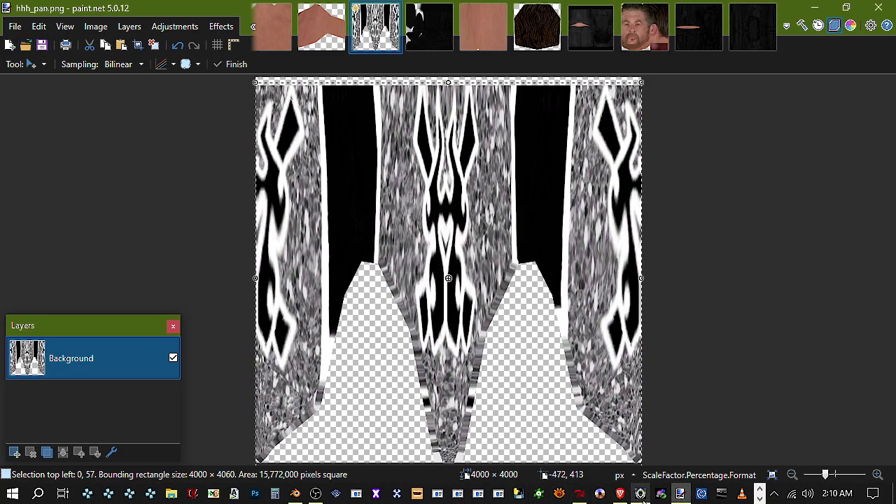
Examine the lengthened trunks on the model in Noesis, both close up and at full body
{"action": "left_click", "coordinate": [640, 494]}
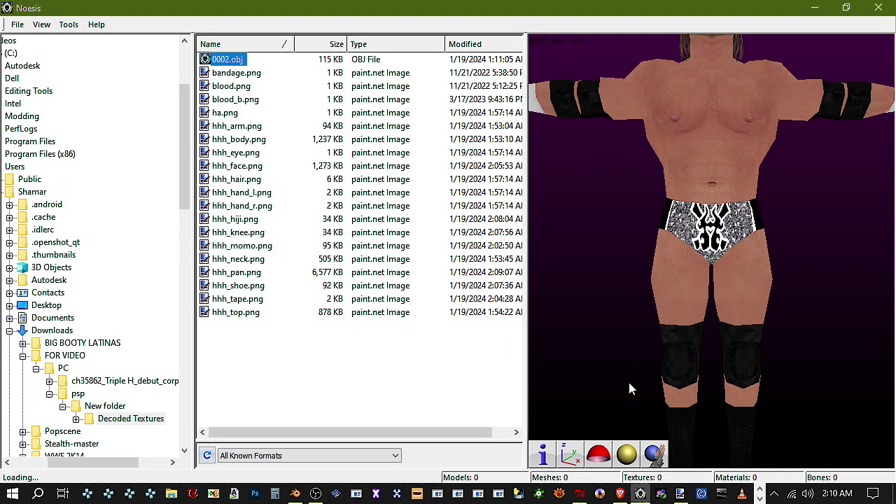
{"action": "scroll", "coordinate": [674, 279], "scroll_direction": "up", "scroll_amount": 5}
{"action": "left_click_drag", "start_coordinate": [695, 282], "coordinate": [704, 207]}
{"action": "scroll", "coordinate": [711, 280], "scroll_direction": "down", "scroll_amount": 5}
{"action": "scroll", "coordinate": [735, 289], "scroll_direction": "down", "scroll_amount": 5}
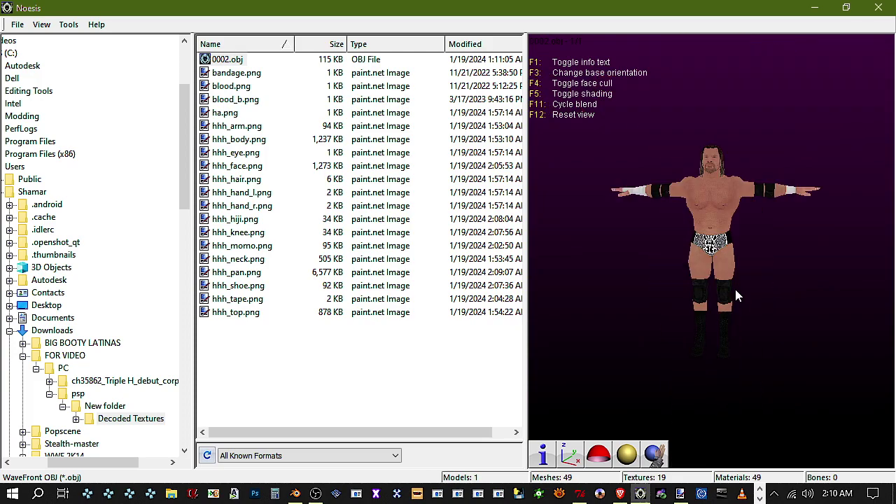
{"action": "mouse_move", "coordinate": [723, 285]}
{"action": "right_mouse_down"}
{"action": "mouse_move", "coordinate": [723, 210]}
{"action": "mouse_move", "coordinate": [711, 285]}
{"action": "right_mouse_up"}
{"action": "left_click_drag", "start_coordinate": [711, 285], "coordinate": [711, 252]}
{"action": "left_click", "coordinate": [812, 7]}
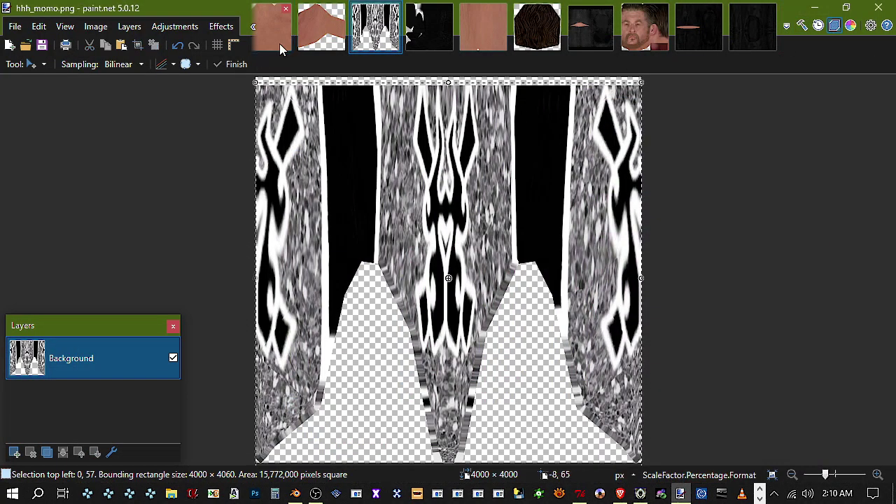
Open Liquify on hhh_body.png, set the brush size to 300, push the skin at the lower chest slightly downward and apply
{"action": "left_click", "coordinate": [280, 42]}
{"action": "left_click", "coordinate": [254, 39]}
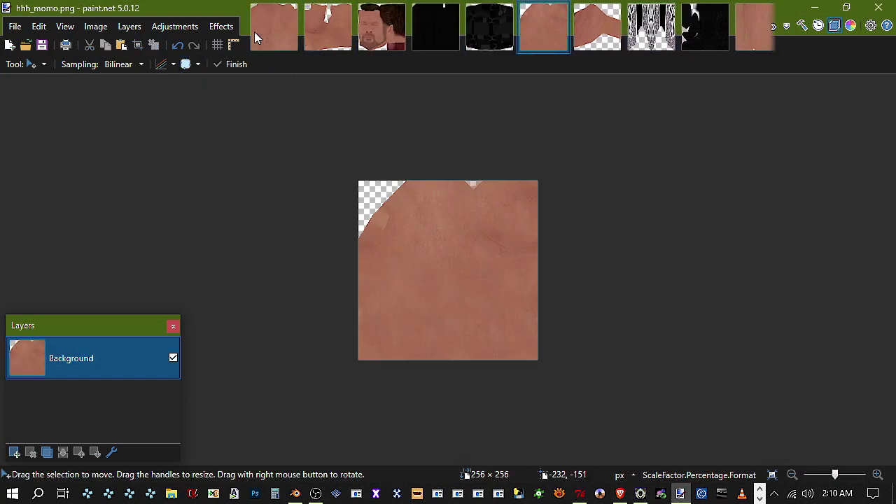
{"action": "left_click", "coordinate": [318, 43]}
{"action": "left_click", "coordinate": [222, 27]}
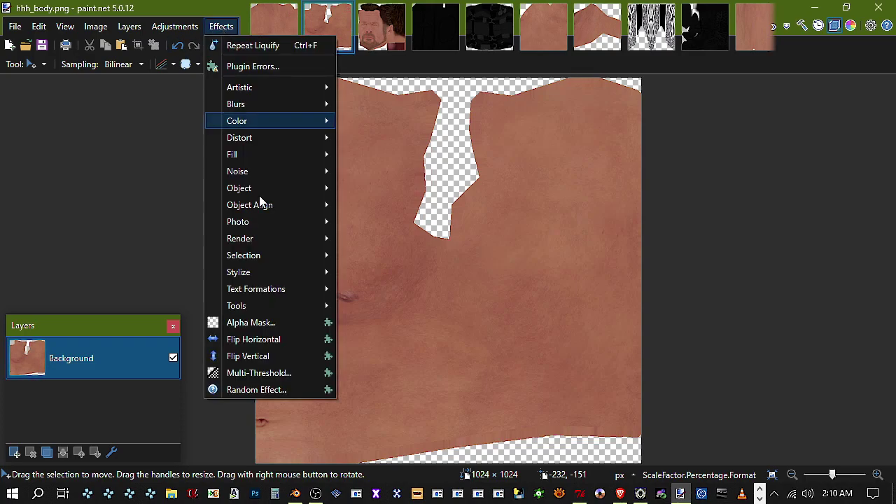
{"action": "mouse_move", "coordinate": [263, 306]}
{"action": "left_click", "coordinate": [370, 320]}
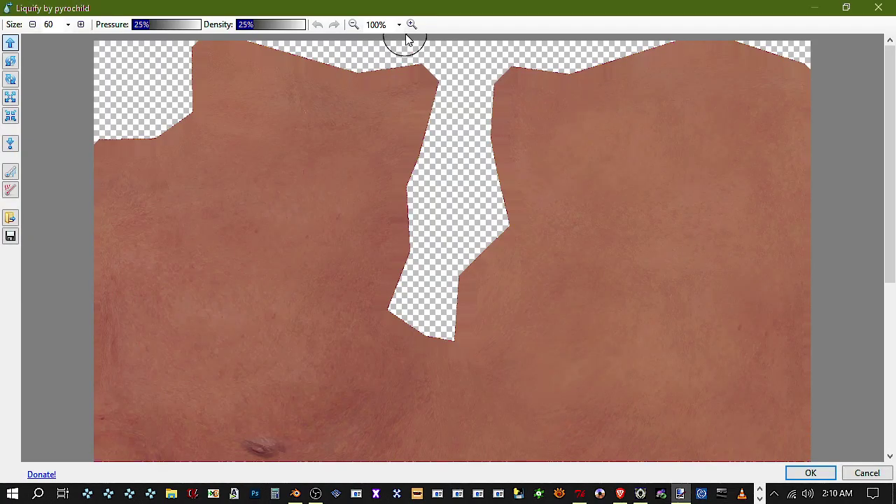
{"action": "scroll", "coordinate": [382, 74], "scroll_direction": "down", "scroll_amount": 1}
{"action": "left_click", "coordinate": [70, 26]}
{"action": "left_click", "coordinate": [72, 38]}
{"action": "scroll", "coordinate": [72, 39], "scroll_direction": "down", "scroll_amount": 1}
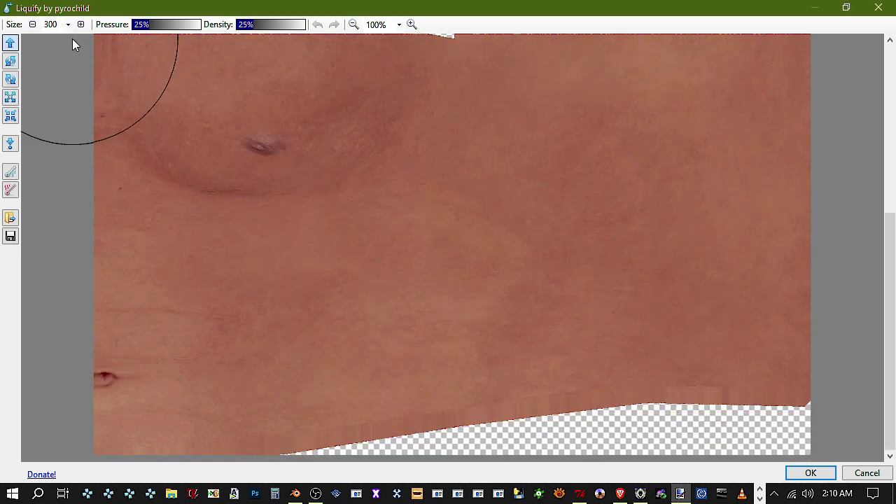
{"action": "mouse_move", "coordinate": [327, 204]}
{"action": "left_mouse_down"}
{"action": "mouse_move", "coordinate": [361, 187]}
{"action": "mouse_move", "coordinate": [283, 222]}
{"action": "mouse_move", "coordinate": [164, 180]}
{"action": "mouse_move", "coordinate": [259, 214]}
{"action": "mouse_move", "coordinate": [340, 217]}
{"action": "mouse_move", "coordinate": [407, 157]}
{"action": "mouse_move", "coordinate": [351, 218]}
{"action": "mouse_move", "coordinate": [308, 212]}
{"action": "mouse_move", "coordinate": [234, 225]}
{"action": "mouse_move", "coordinate": [170, 196]}
{"action": "mouse_move", "coordinate": [230, 214]}
{"action": "mouse_move", "coordinate": [313, 222]}
{"action": "mouse_move", "coordinate": [353, 207]}
{"action": "mouse_move", "coordinate": [341, 190]}
{"action": "mouse_move", "coordinate": [294, 207]}
{"action": "mouse_move", "coordinate": [235, 206]}
{"action": "mouse_move", "coordinate": [161, 184]}
{"action": "mouse_move", "coordinate": [236, 198]}
{"action": "mouse_move", "coordinate": [212, 210]}
{"action": "mouse_move", "coordinate": [312, 218]}
{"action": "left_mouse_up"}
{"action": "left_click", "coordinate": [807, 473]}
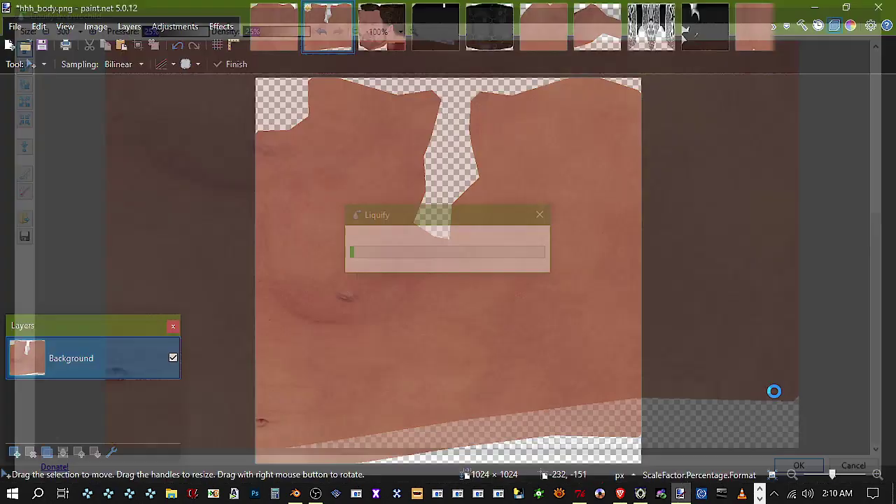
Save the liquified body texture as hhh_body.png in the Decoded Textures folder, replacing the existing file
{"action": "left_click", "coordinate": [14, 26]}
{"action": "left_click", "coordinate": [31, 132]}
{"action": "double_click", "coordinate": [145, 118]}
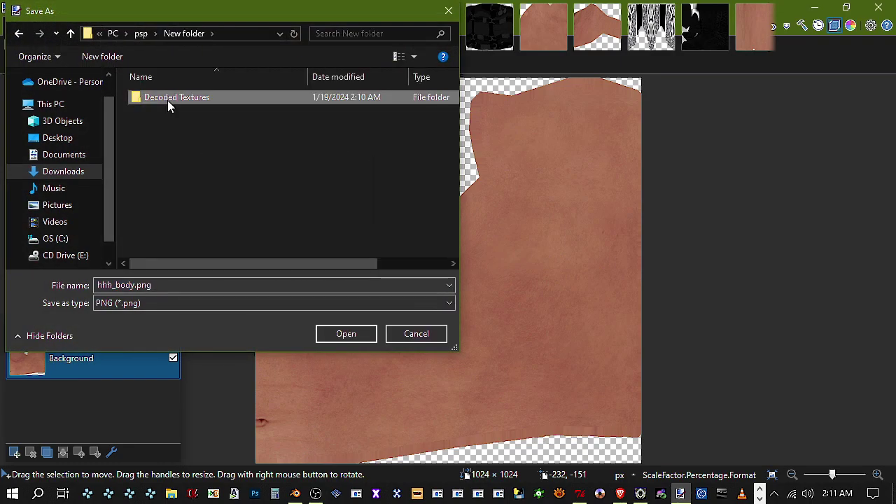
{"action": "double_click", "coordinate": [167, 98]}
{"action": "left_click", "coordinate": [370, 335]}
{"action": "left_click", "coordinate": [495, 247]}
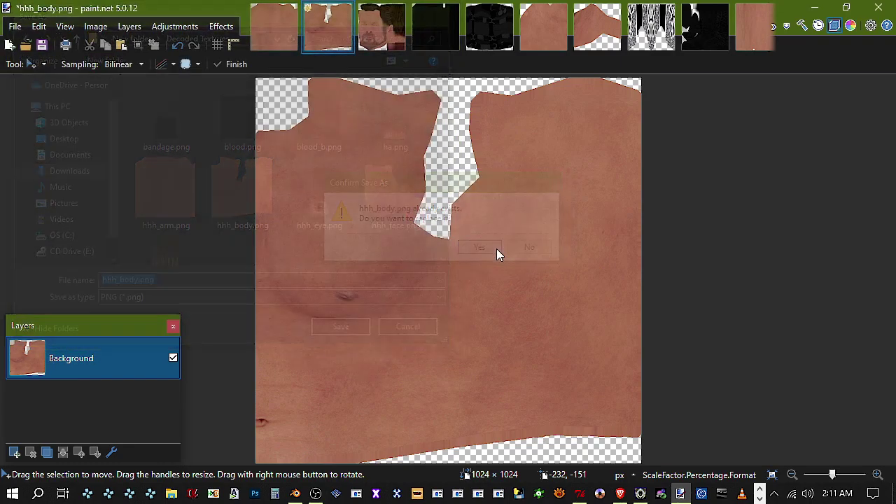
{"action": "left_click", "coordinate": [548, 416]}
Switch to Noesis and examine the reshaped chest on the model from the front and side
{"action": "key", "text": "alt+Tab"}
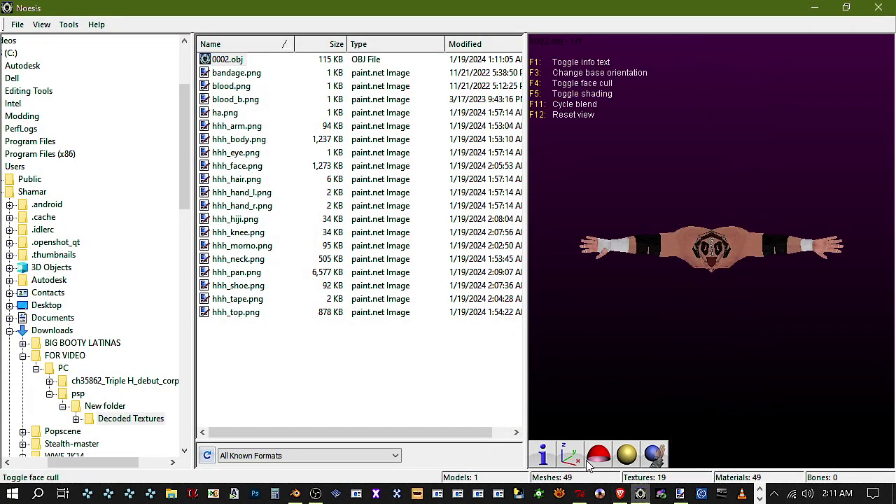
{"action": "scroll", "coordinate": [713, 313], "scroll_direction": "up", "scroll_amount": 5}
{"action": "middle_click_drag", "start_coordinate": [714, 308], "coordinate": [703, 239]}
{"action": "left_click_drag", "start_coordinate": [703, 239], "coordinate": [711, 250]}
{"action": "key", "text": "F12"}
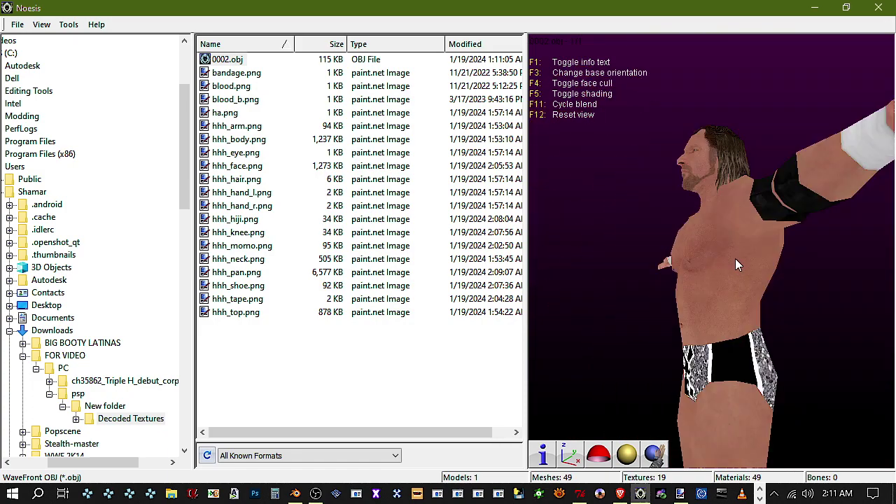
{"action": "scroll", "coordinate": [712, 258], "scroll_direction": "up", "scroll_amount": 3}
{"action": "left_click", "coordinate": [805, 7]}
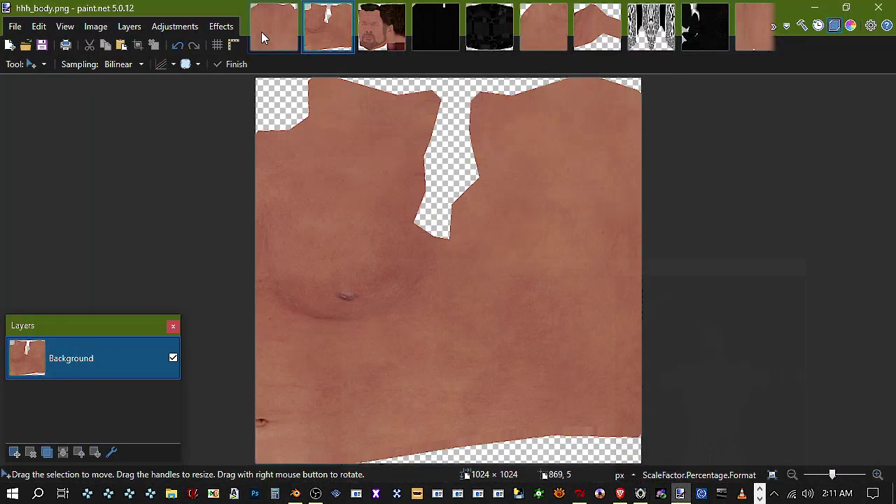
Liquify hhh_body.png again, pushing the skin at the inner edge of the lower chest upward with the 300 brush, apply it and save the texture
{"action": "left_click", "coordinate": [221, 26]}
{"action": "mouse_move", "coordinate": [275, 309]}
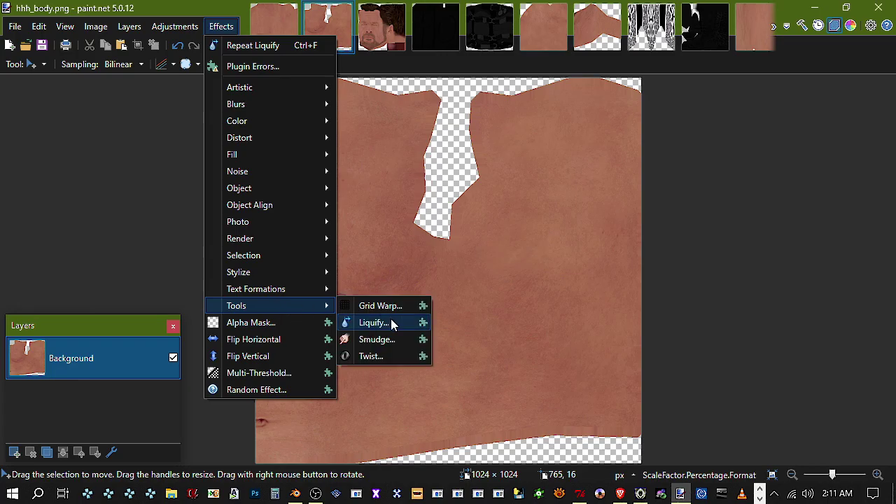
{"action": "left_click", "coordinate": [388, 320]}
{"action": "mouse_move", "coordinate": [118, 295]}
{"action": "left_mouse_down"}
{"action": "mouse_move", "coordinate": [128, 280]}
{"action": "mouse_move", "coordinate": [115, 209]}
{"action": "left_mouse_up"}
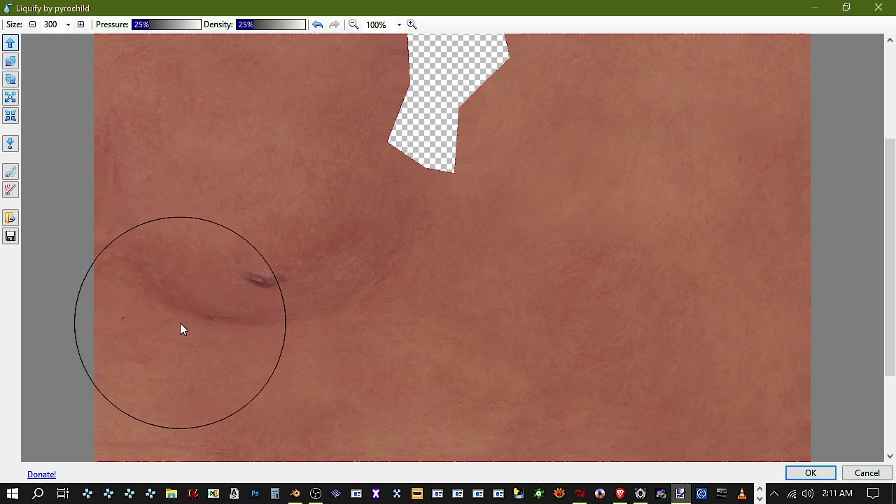
{"action": "left_click", "coordinate": [810, 473]}
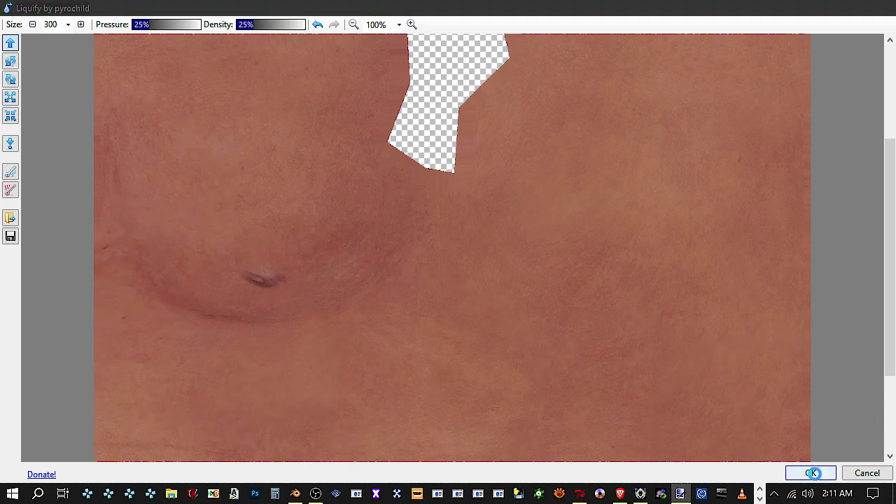
{"action": "left_click", "coordinate": [40, 47]}
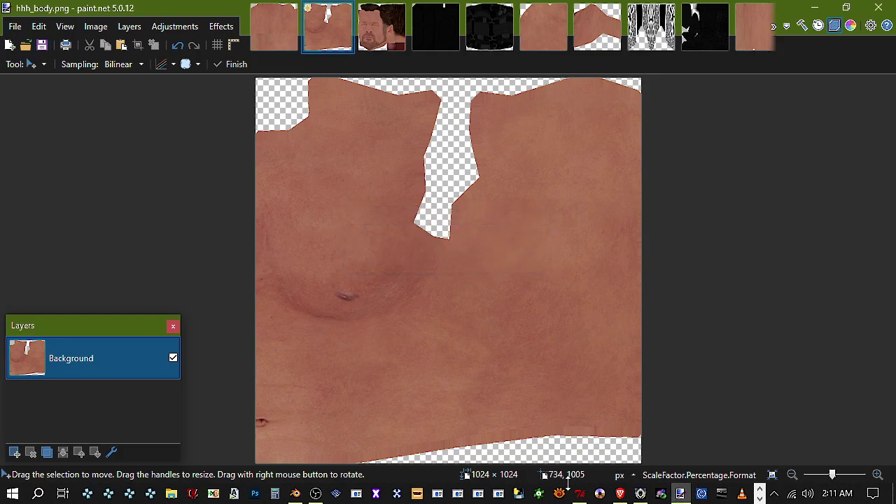
Switch to Noesis, reset the model's orientation and examine the updated chest at full body, from the side and from the front
{"action": "left_click", "coordinate": [640, 494]}
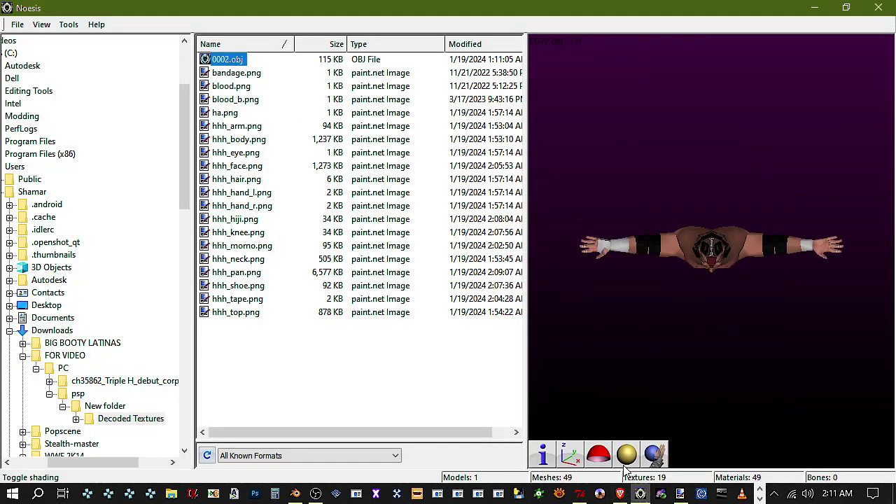
{"action": "left_click", "coordinate": [571, 455]}
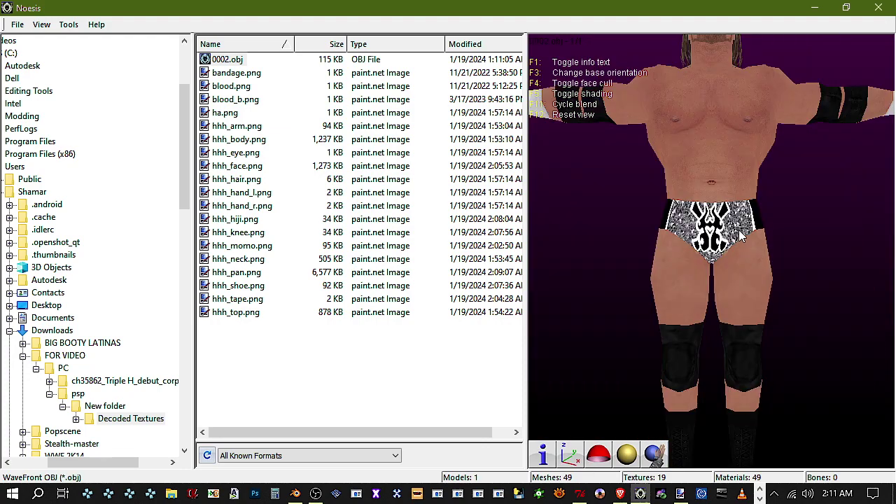
{"action": "mouse_move", "coordinate": [709, 257]}
{"action": "left_mouse_down"}
{"action": "mouse_move", "coordinate": [616, 257]}
{"action": "mouse_move", "coordinate": [812, 260]}
{"action": "mouse_move", "coordinate": [707, 257]}
{"action": "left_mouse_up"}
{"action": "scroll", "coordinate": [708, 276], "scroll_direction": "down", "scroll_amount": 5}
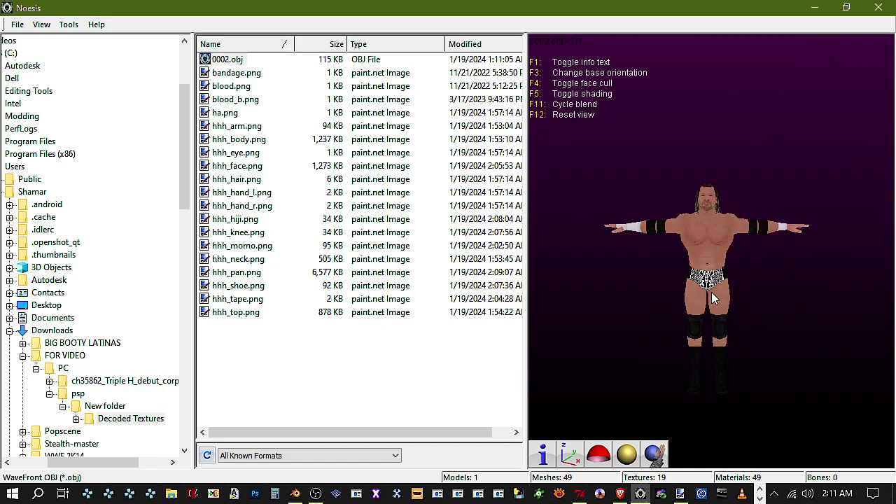
{"action": "scroll", "coordinate": [711, 292], "scroll_direction": "up", "scroll_amount": 5}
{"action": "left_click_drag", "start_coordinate": [734, 305], "coordinate": [536, 302]}
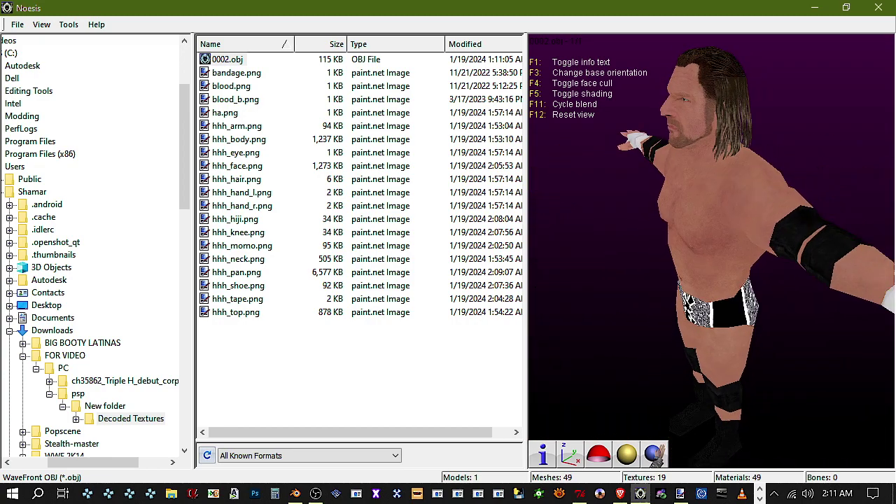
{"action": "left_click_drag", "start_coordinate": [666, 252], "coordinate": [712, 252]}
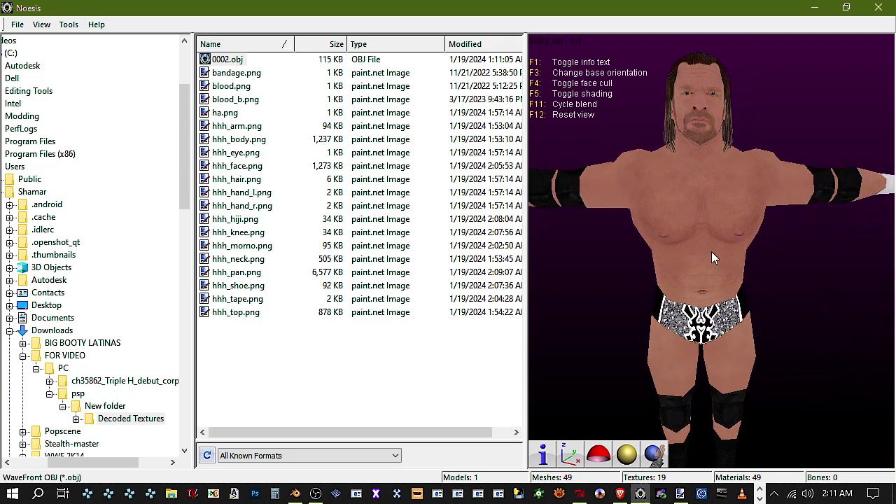
{"action": "left_click", "coordinate": [814, 7]}
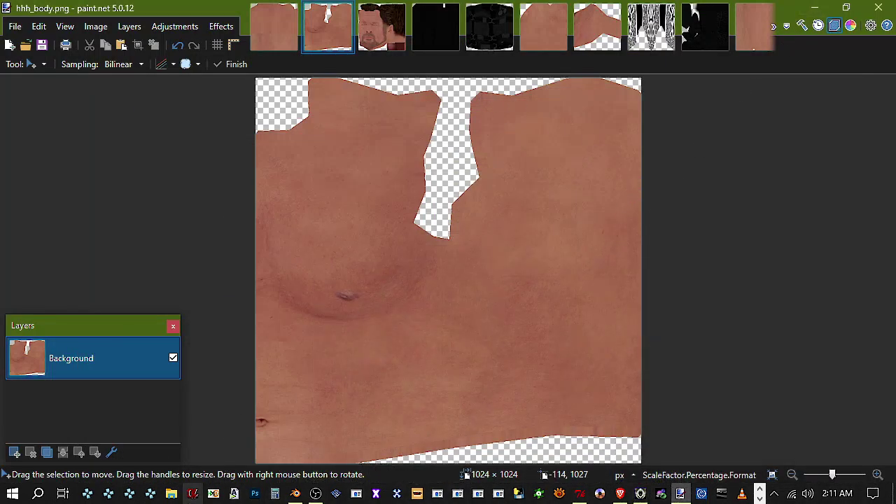
Switch to File Explorer and go to Downloads > FOR VIDEO > PC > psp > New folder > Decoded Textures
{"action": "left_click", "coordinate": [171, 494]}
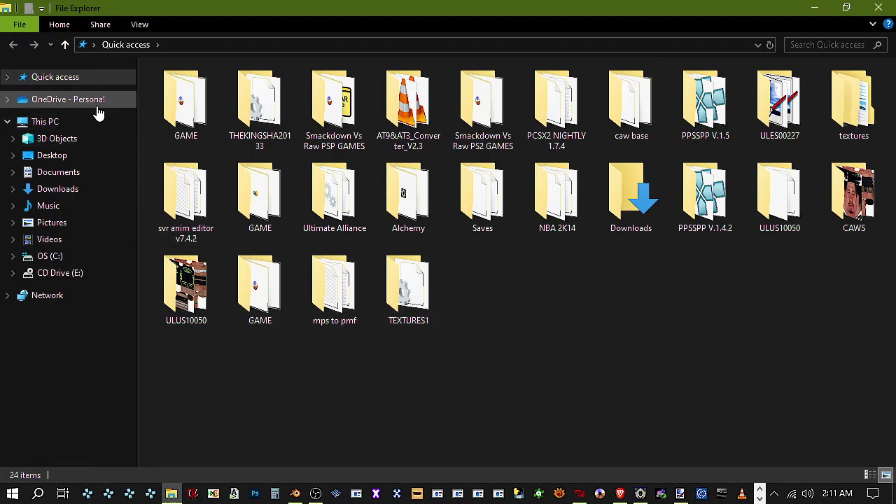
{"action": "left_click", "coordinate": [79, 155]}
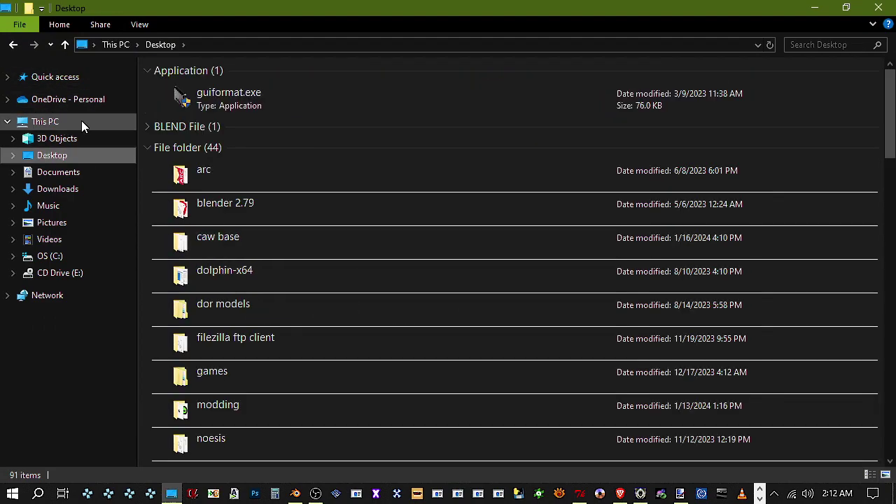
{"action": "left_click", "coordinate": [81, 188]}
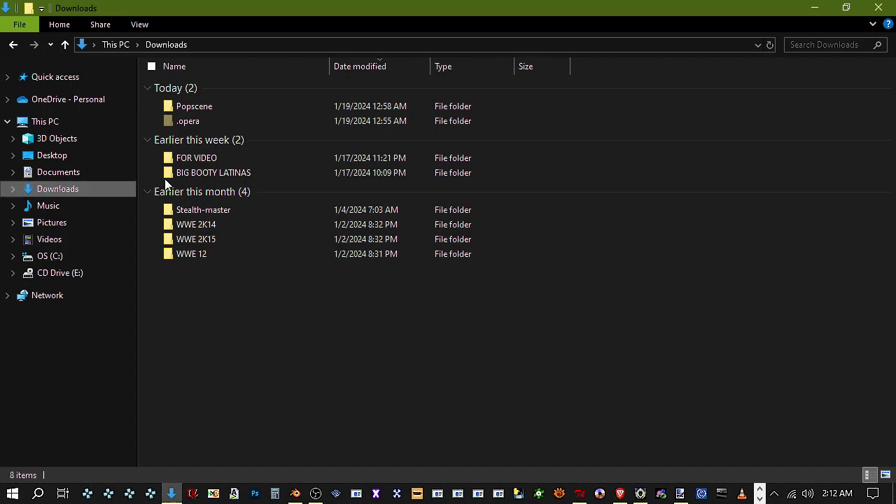
{"action": "left_click", "coordinate": [316, 494]}
{"action": "left_click", "coordinate": [315, 494]}
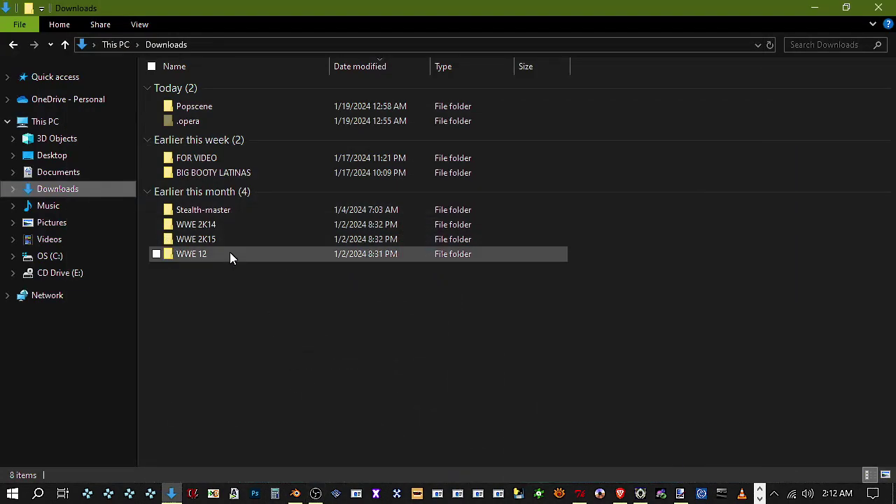
{"action": "double_click", "coordinate": [210, 160]}
{"action": "left_click", "coordinate": [186, 86]}
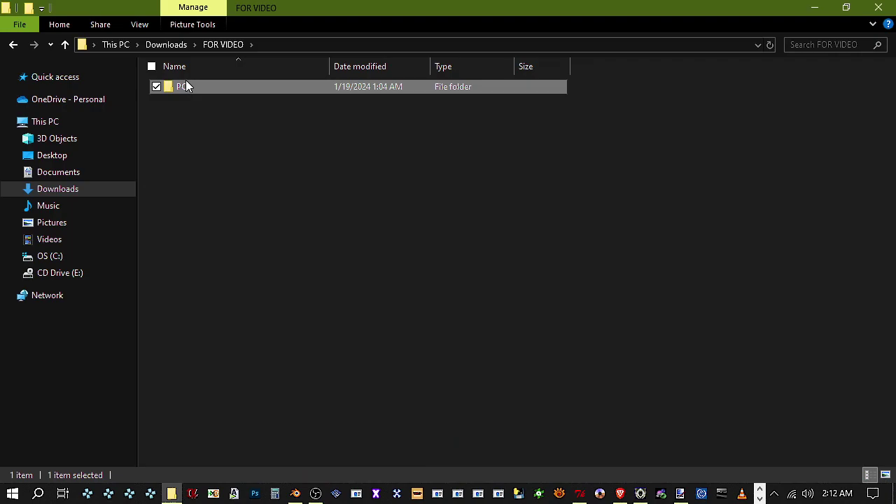
{"action": "double_click", "coordinate": [186, 86]}
{"action": "double_click", "coordinate": [252, 98]}
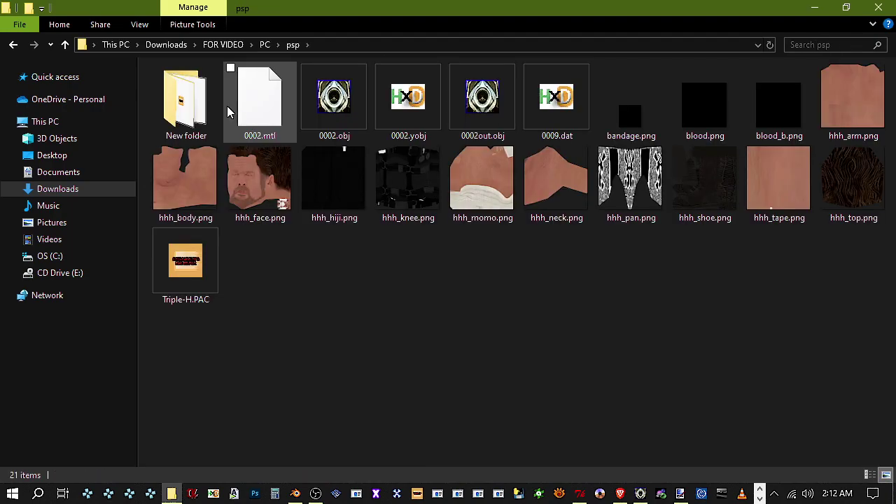
{"action": "double_click", "coordinate": [179, 114]}
{"action": "double_click", "coordinate": [214, 87]}
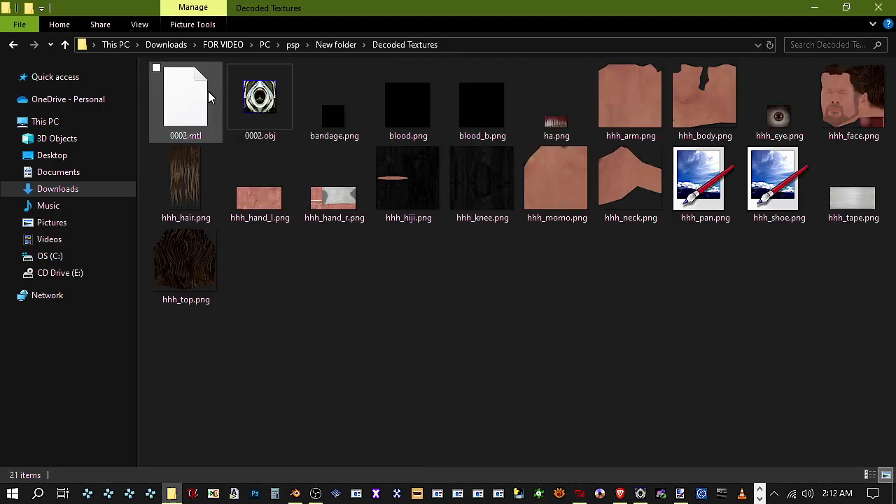
Open the hair textures hhh_top.png and hhh_hair.png from the Decoded Textures folder in paint.net
{"action": "double_click", "coordinate": [210, 269]}
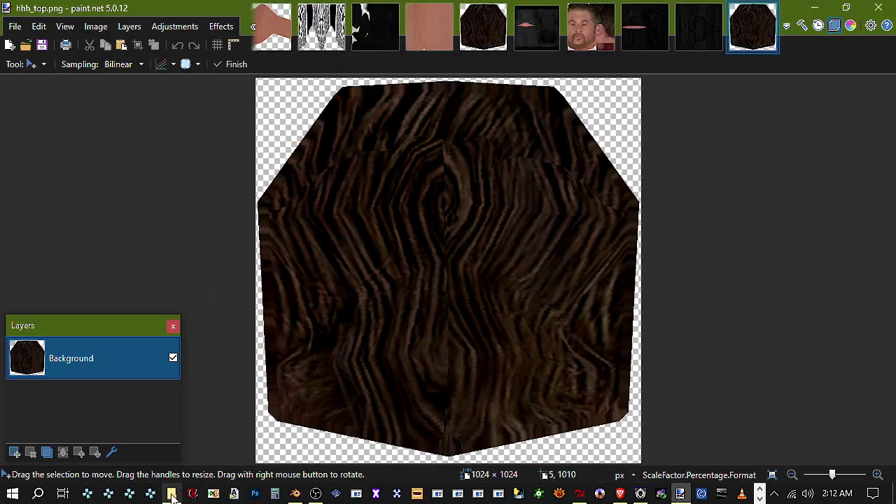
{"action": "left_click", "coordinate": [171, 495]}
{"action": "double_click", "coordinate": [185, 179]}
Go to ch35862_Triple H_debut_corporation_trunks > EMD > 00035862 > 000C under the PC folder and open hair.dds in paint.net
{"action": "left_click", "coordinate": [179, 495]}
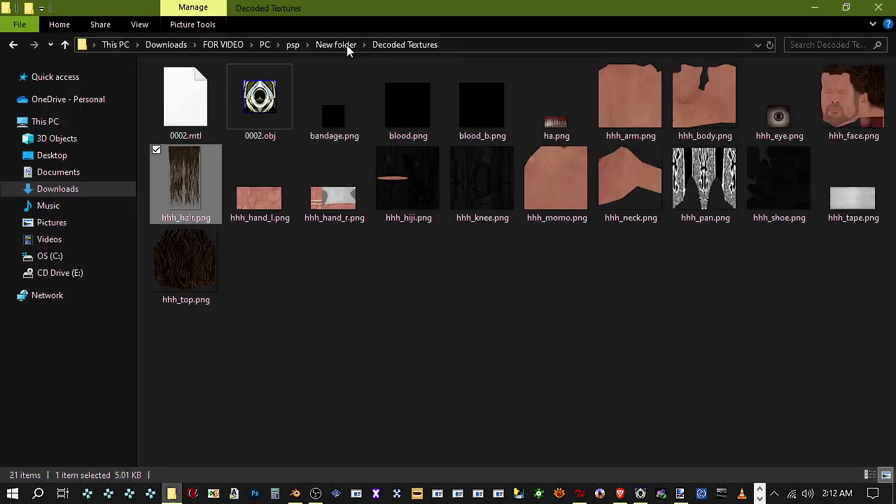
{"action": "left_click", "coordinate": [343, 46]}
{"action": "left_click", "coordinate": [260, 46]}
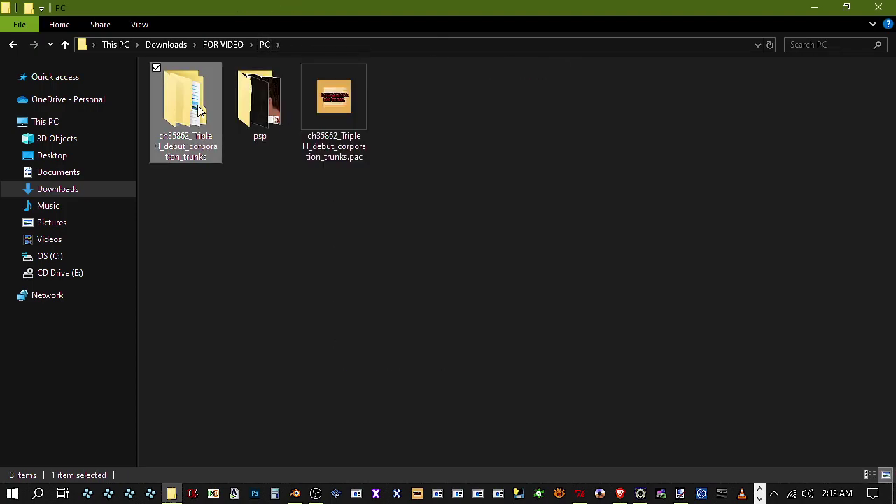
{"action": "double_click", "coordinate": [203, 98]}
{"action": "double_click", "coordinate": [242, 86]}
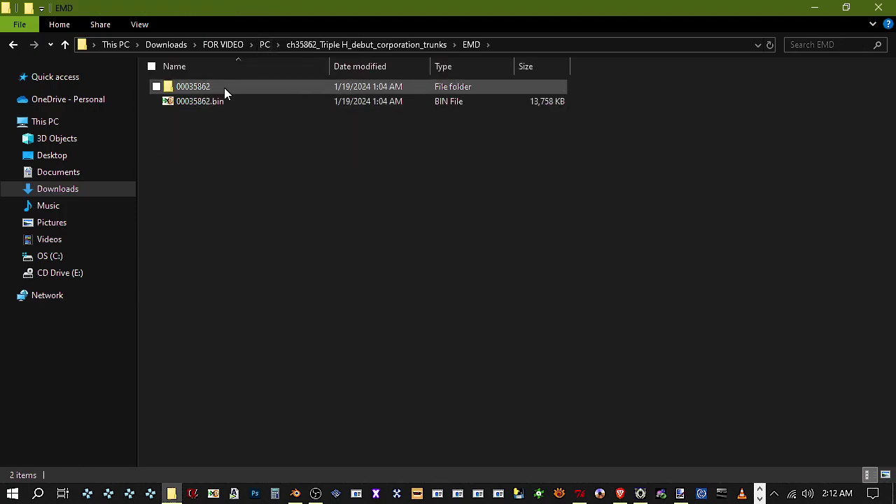
{"action": "double_click", "coordinate": [224, 88]}
{"action": "double_click", "coordinate": [204, 98]}
{"action": "double_click", "coordinate": [429, 279]}
{"action": "key", "text": "ctrl+a"}
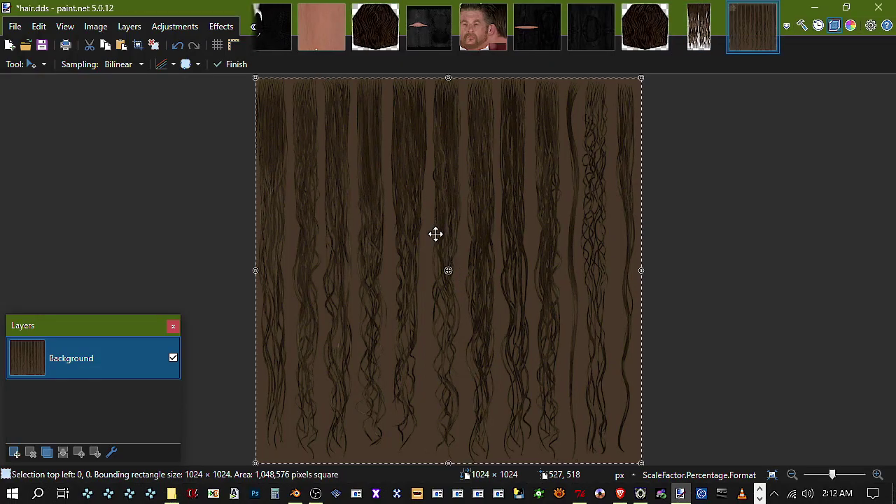
{"action": "left_click", "coordinate": [686, 46]}
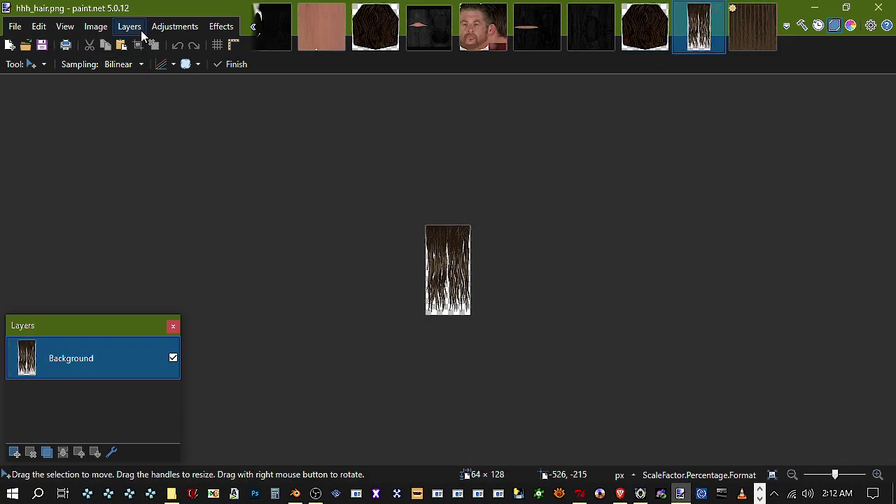
{"action": "left_click", "coordinate": [35, 26]}
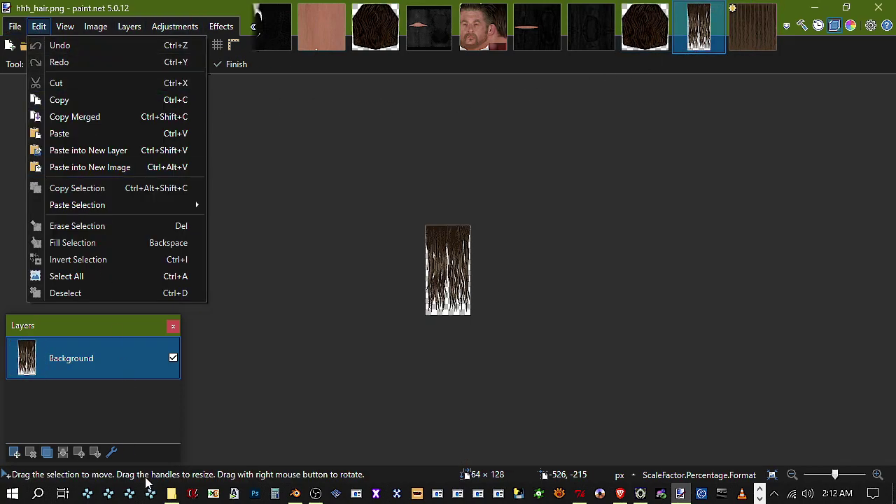
Return to the 000C texture folder, look through its textures and open head.dds in paint.net
{"action": "left_click", "coordinate": [172, 494]}
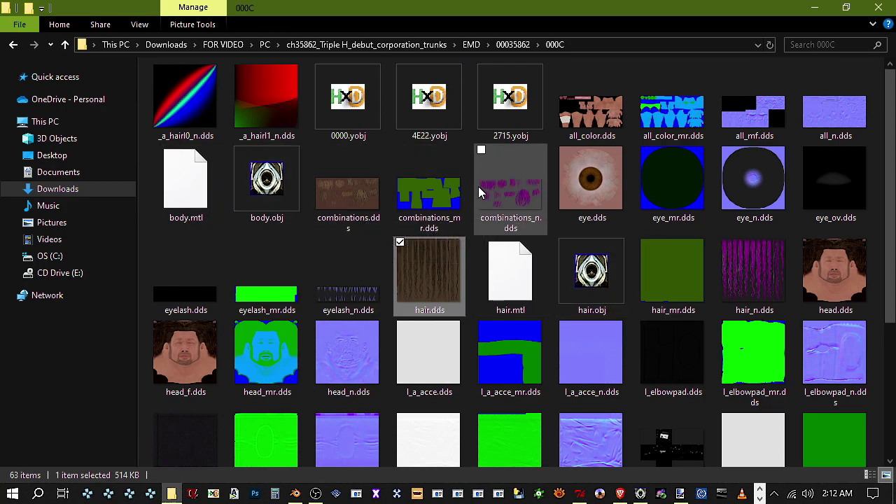
{"action": "scroll", "coordinate": [525, 182], "scroll_direction": "down", "scroll_amount": 3}
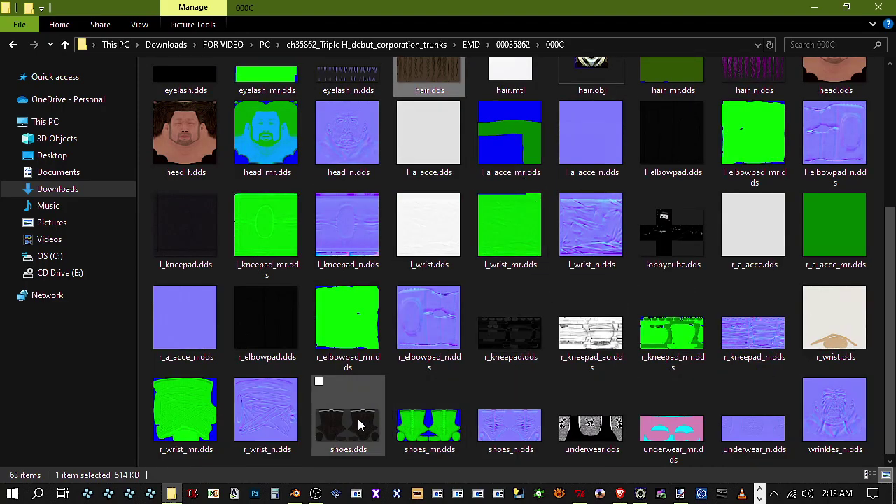
{"action": "scroll", "coordinate": [331, 396], "scroll_direction": "up", "scroll_amount": 3}
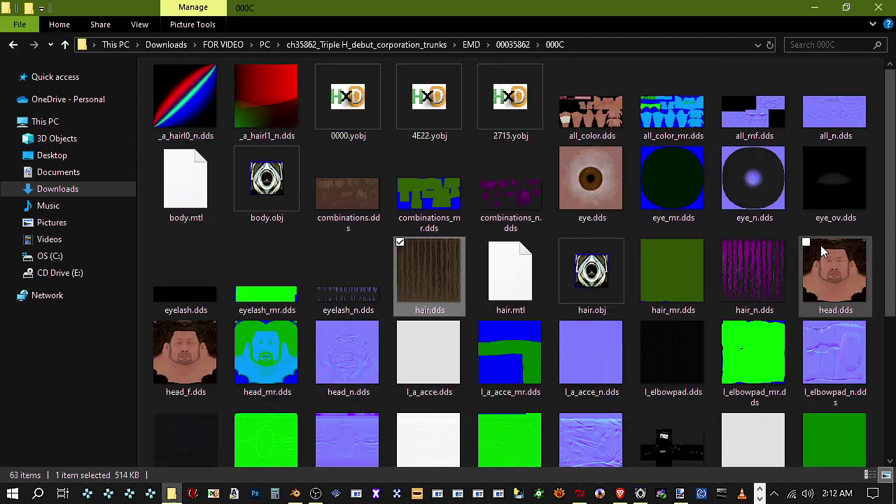
{"action": "double_click", "coordinate": [828, 268]}
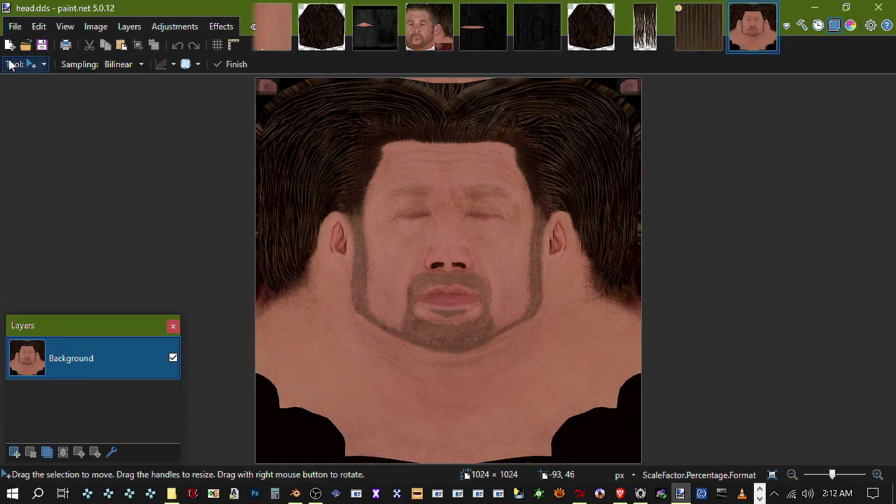
Copy a rectangular hair area of about 141 × 261 px beside the face on head.dds, above the ear-side neck skin
{"action": "left_click", "coordinate": [10, 64]}
{"action": "left_click", "coordinate": [83, 82]}
{"action": "left_click_drag", "start_coordinate": [576, 129], "coordinate": [642, 218]}
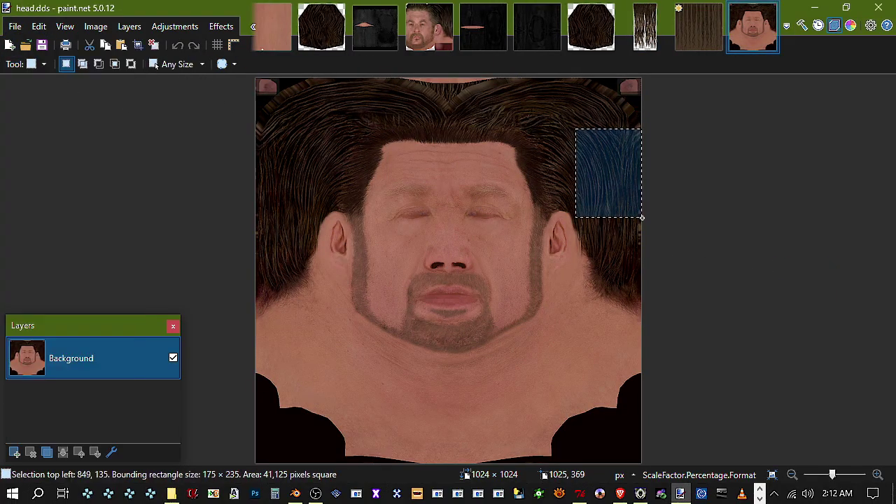
{"action": "left_click", "coordinate": [634, 217]}
{"action": "left_click_drag", "start_coordinate": [579, 131], "coordinate": [636, 234]}
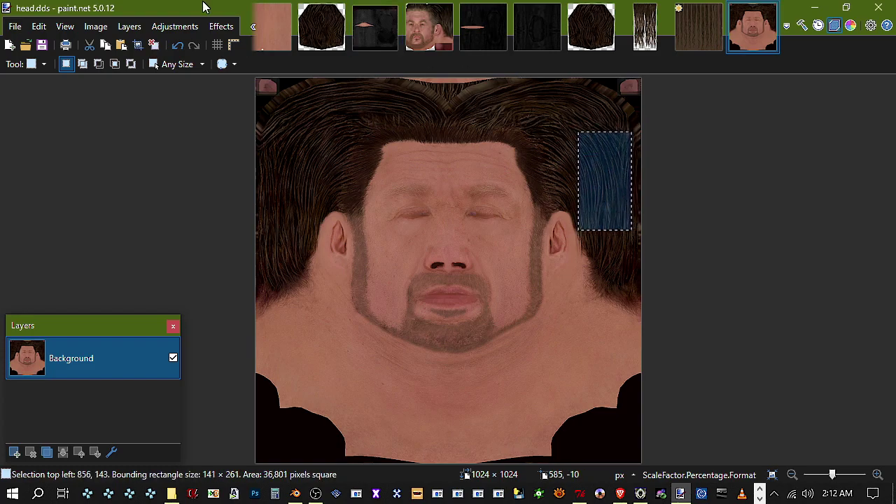
Paste the copied hair into a new layer of hhh_hair.png, keeping the canvas size, and scale it to cover the 64 × 128 canvas
{"action": "left_click", "coordinate": [643, 29]}
{"action": "left_click", "coordinate": [39, 26]}
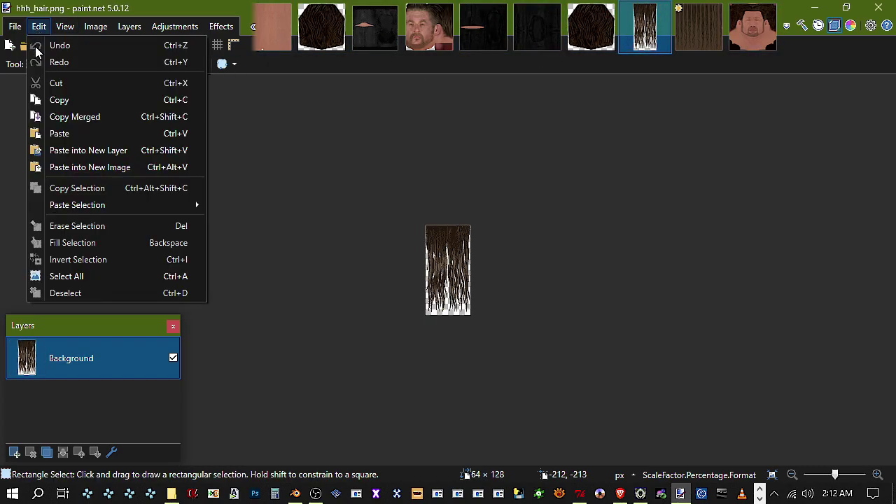
{"action": "left_click", "coordinate": [104, 148]}
{"action": "left_click", "coordinate": [490, 377]}
{"action": "left_click_drag", "start_coordinate": [523, 410], "coordinate": [491, 337]}
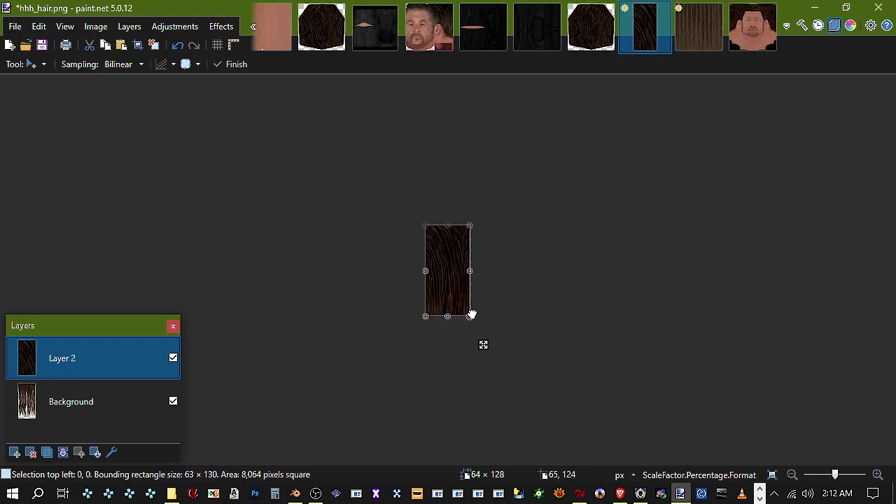
On the Background layer, select the gaps between the hair strands with the Magic Wand at 70% tolerance and erase them from Layer 2
{"action": "left_click", "coordinate": [48, 416]}
{"action": "left_click", "coordinate": [28, 64]}
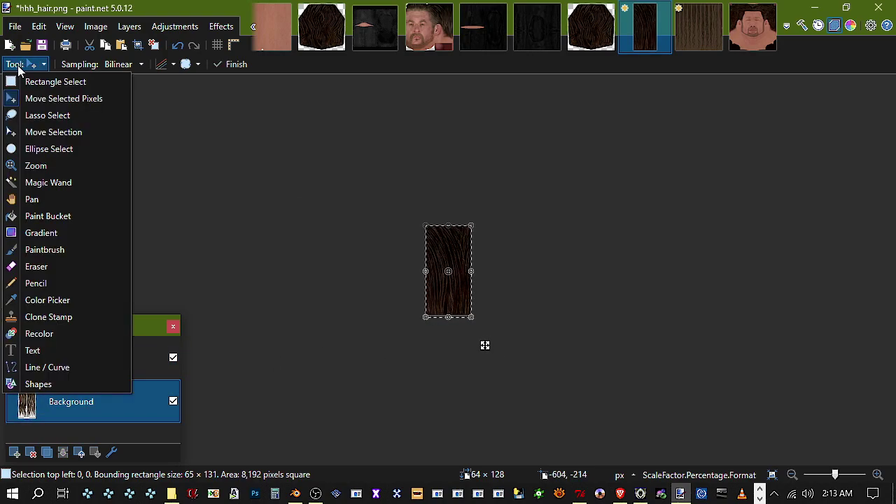
{"action": "left_click", "coordinate": [67, 182]}
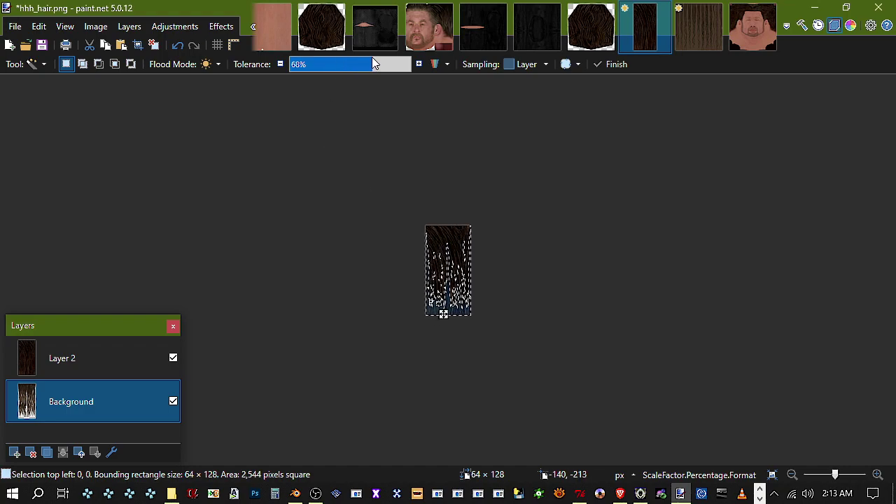
{"action": "left_click", "coordinate": [283, 63]}
{"action": "left_click", "coordinate": [283, 64]}
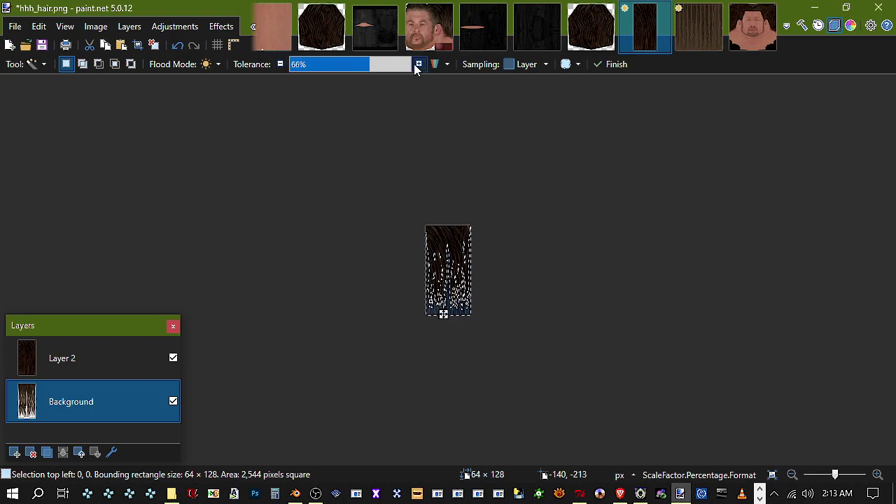
{"action": "left_click", "coordinate": [419, 64]}
{"action": "left_click", "coordinate": [418, 64]}
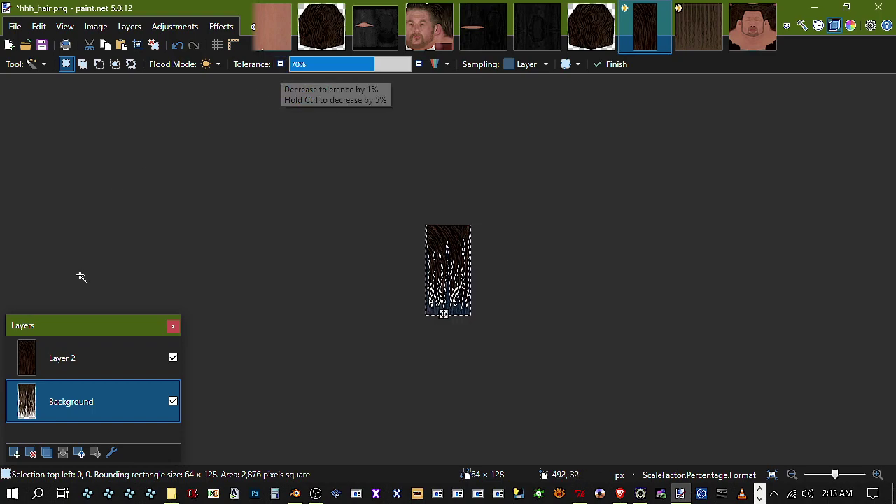
{"action": "left_click", "coordinate": [77, 364]}
{"action": "key", "text": "ctrl+d"}
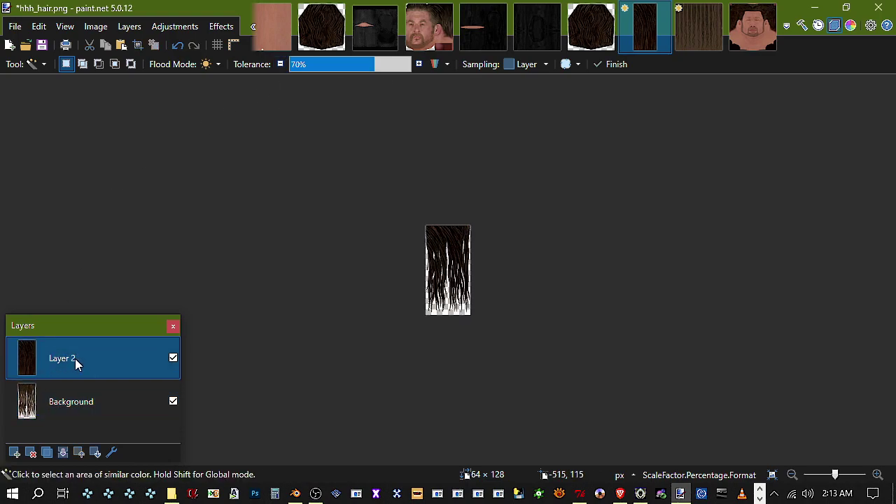
Merge Layer 2 down into the Background and save hhh_hair.png
{"action": "left_click", "coordinate": [63, 453]}
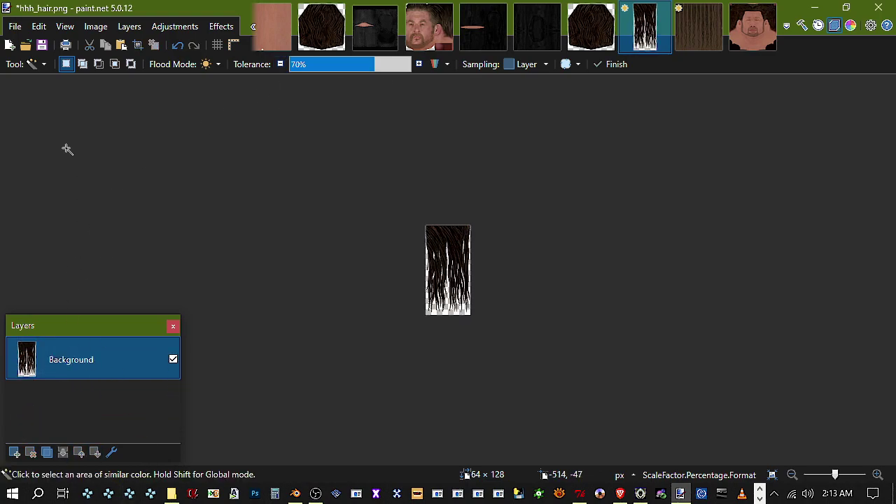
{"action": "left_click", "coordinate": [41, 44]}
{"action": "left_click", "coordinate": [548, 416]}
Reload 0002.obj in Noesis, stand the model upright and examine the new hair texture from the front
{"action": "key", "text": "alt+Tab"}
{"action": "left_click", "coordinate": [242, 61]}
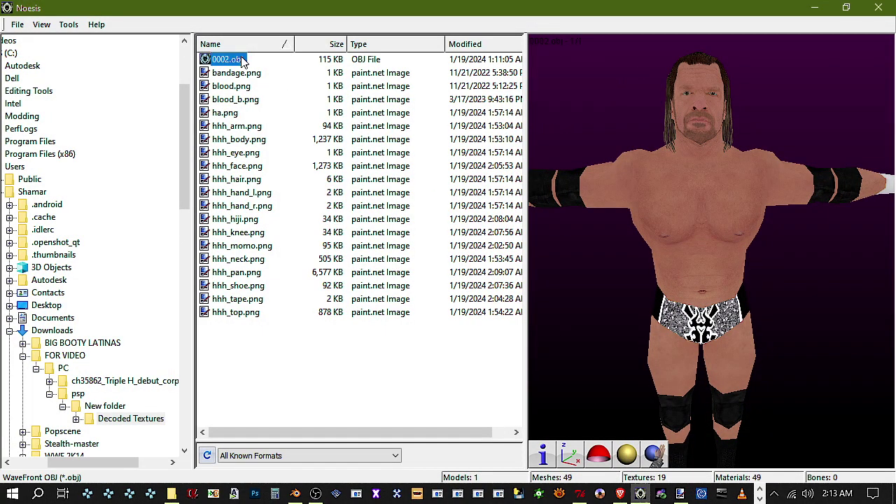
{"action": "left_click", "coordinate": [628, 463]}
{"action": "left_click", "coordinate": [600, 458]}
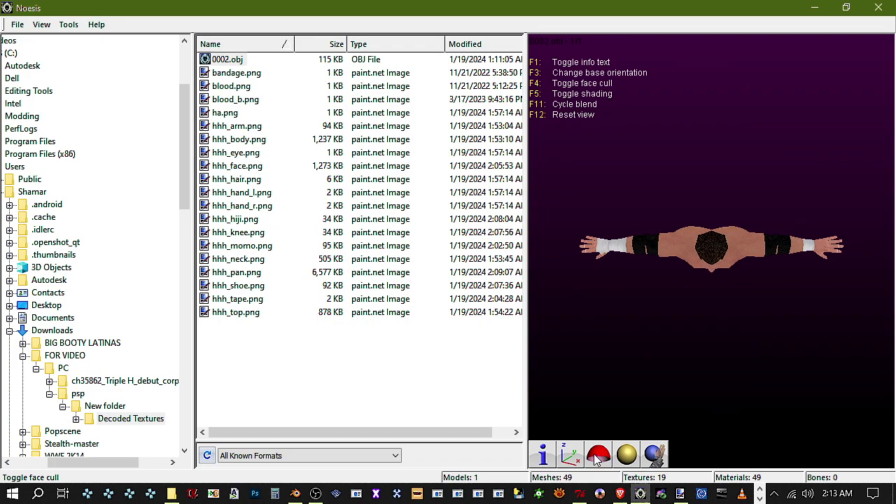
{"action": "left_click", "coordinate": [572, 457]}
{"action": "scroll", "coordinate": [654, 273], "scroll_direction": "up", "scroll_amount": 3}
{"action": "middle_click_drag", "start_coordinate": [678, 206], "coordinate": [678, 330]}
{"action": "mouse_move", "coordinate": [678, 331]}
{"action": "left_mouse_down"}
{"action": "mouse_move", "coordinate": [438, 331]}
{"action": "mouse_move", "coordinate": [669, 330]}
{"action": "mouse_move", "coordinate": [658, 329]}
{"action": "left_mouse_up"}
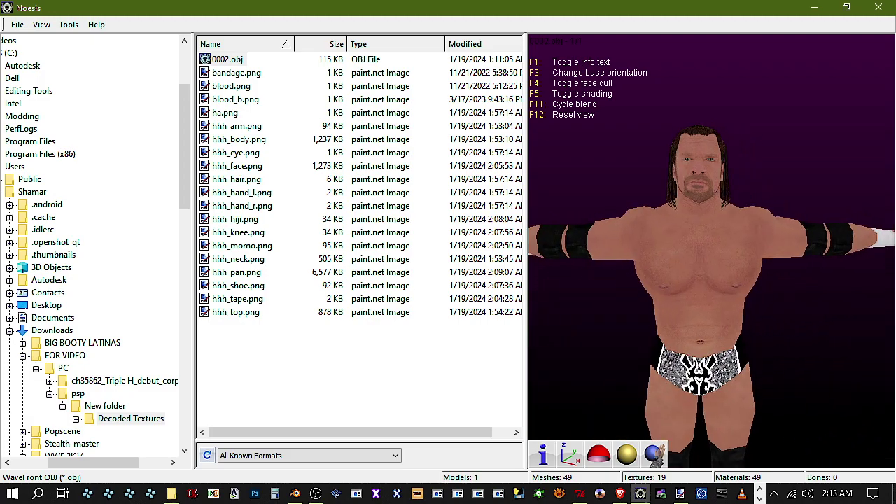
Back in paint.net, undo the layer merge in hhh_hair.png and delete the pasted Layer 2
{"action": "left_click", "coordinate": [879, 7]}
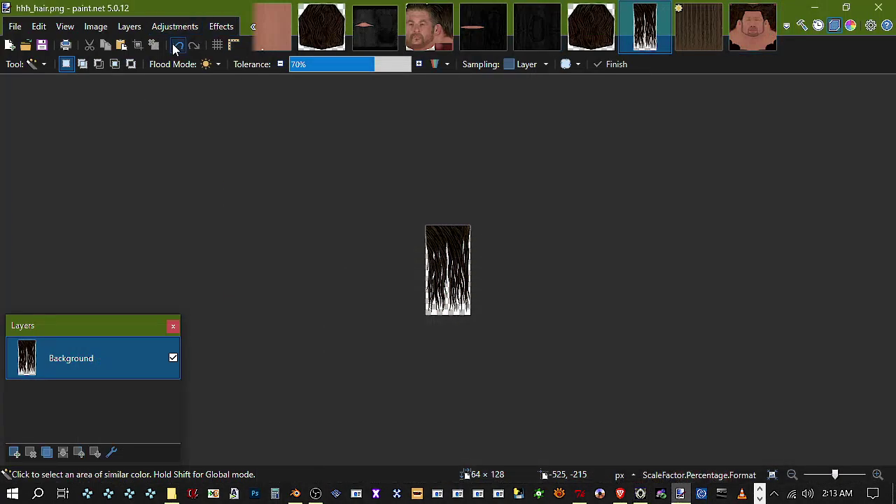
{"action": "key", "text": "ctrl+shift+n"}
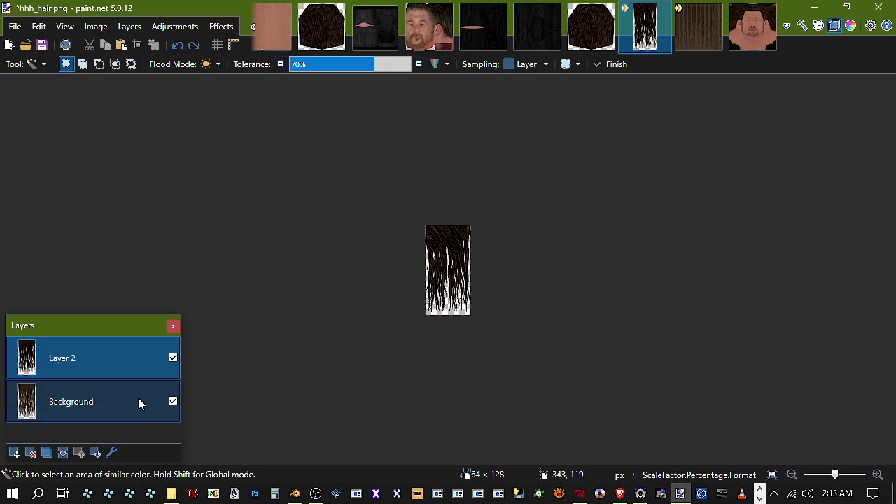
{"action": "left_click", "coordinate": [31, 453]}
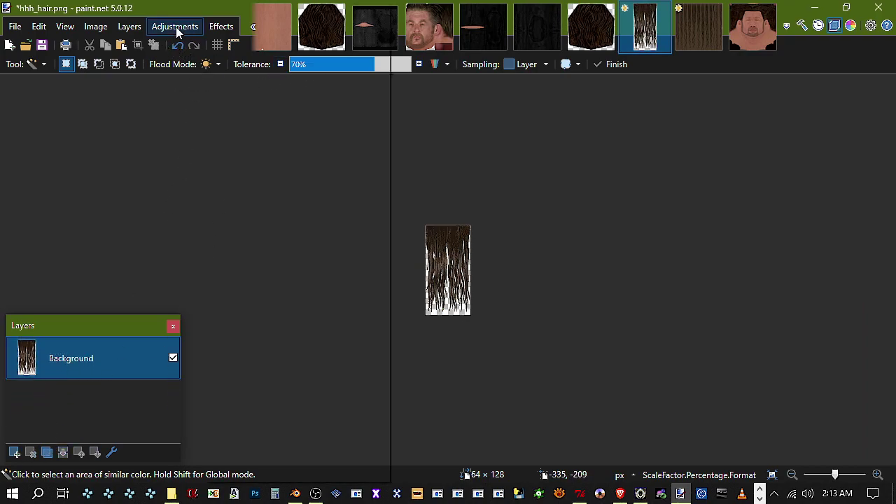
Darken the original hair texture with an Exposure adjustment of -169 and save hhh_hair.png
{"action": "left_click", "coordinate": [176, 27]}
{"action": "left_click", "coordinate": [279, 289]}
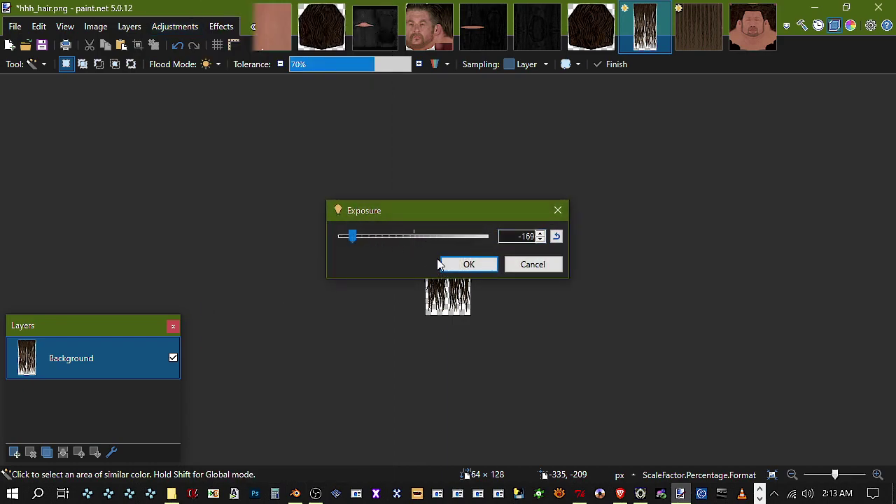
{"action": "left_click", "coordinate": [467, 263]}
{"action": "left_click", "coordinate": [42, 47]}
Reload 0002.obj in Noesis and examine the darkened hair from several angles
{"action": "left_click", "coordinate": [639, 494]}
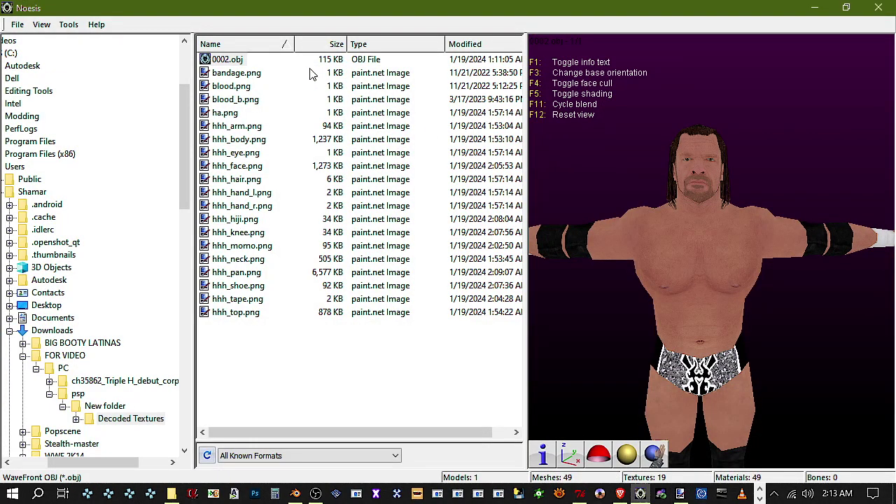
{"action": "left_click", "coordinate": [231, 60]}
{"action": "left_click", "coordinate": [573, 455]}
{"action": "left_click", "coordinate": [573, 455]}
{"action": "scroll", "coordinate": [659, 306], "scroll_direction": "up", "scroll_amount": 5}
{"action": "scroll", "coordinate": [659, 306], "scroll_direction": "down", "scroll_amount": 4}
{"action": "left_click_drag", "start_coordinate": [770, 280], "coordinate": [574, 305]}
{"action": "left_click_drag", "start_coordinate": [861, 231], "coordinate": [743, 204]}
{"action": "left_click", "coordinate": [815, 7]}
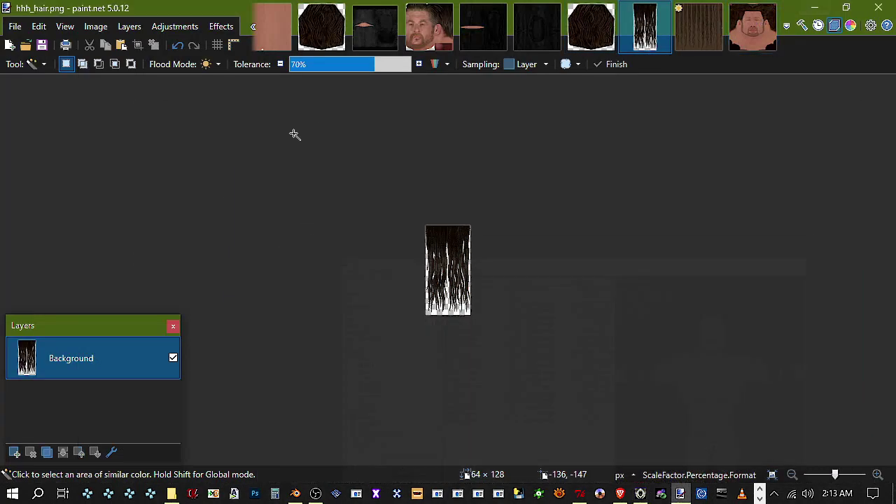
In paint.net, adjust the hair texture's Hue/Saturation to saturation 130 and lightness -17, and save hhh_hair.png
{"action": "left_click", "coordinate": [175, 26]}
{"action": "left_click", "coordinate": [269, 365]}
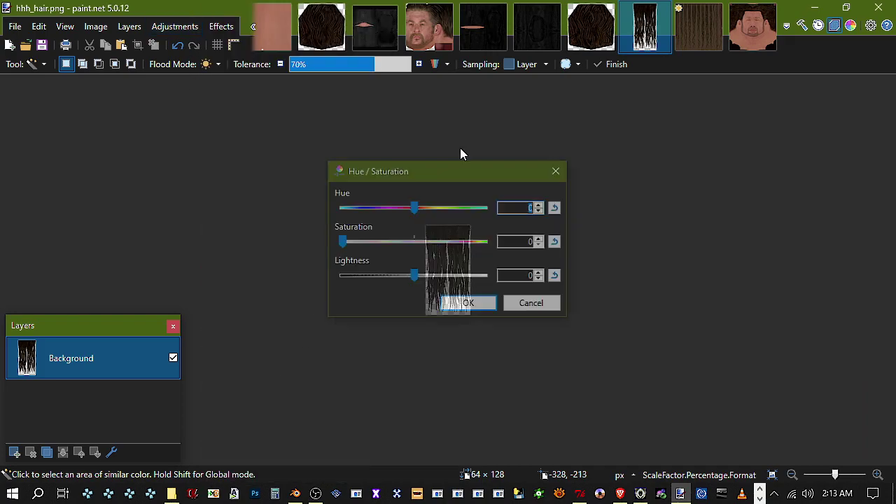
{"action": "left_click_drag", "start_coordinate": [474, 171], "coordinate": [263, 118]}
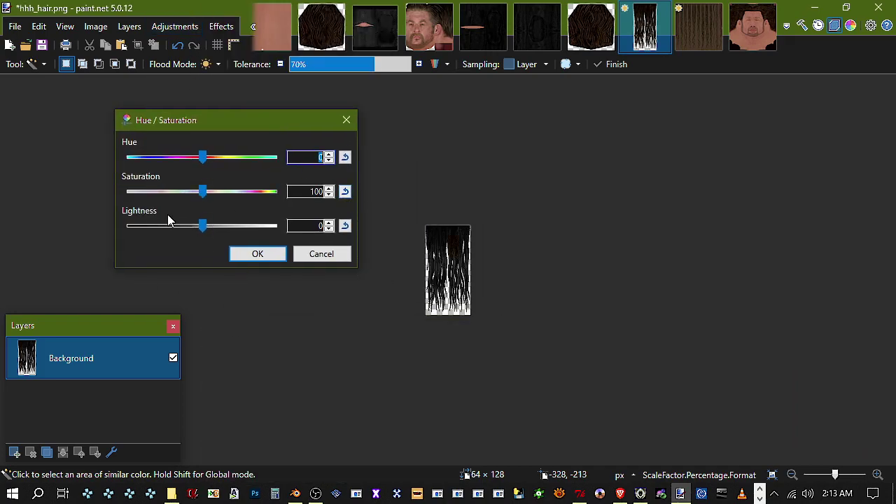
{"action": "left_click_drag", "start_coordinate": [222, 191], "coordinate": [224, 191]}
{"action": "left_click_drag", "start_coordinate": [203, 225], "coordinate": [190, 226]}
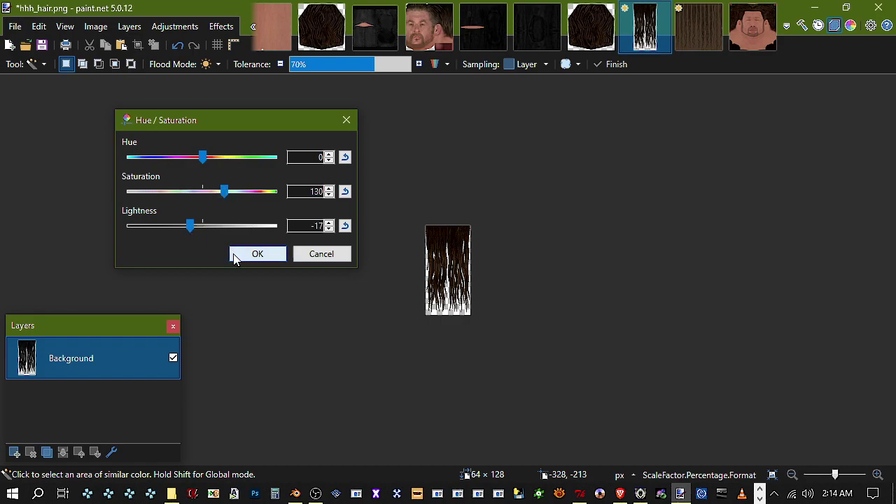
{"action": "left_click", "coordinate": [252, 254]}
{"action": "left_click", "coordinate": [43, 47]}
Reload 0002.obj in Noesis and compare the recoloured hair strands with the scalp hair
{"action": "left_click", "coordinate": [640, 493]}
{"action": "left_click", "coordinate": [237, 61]}
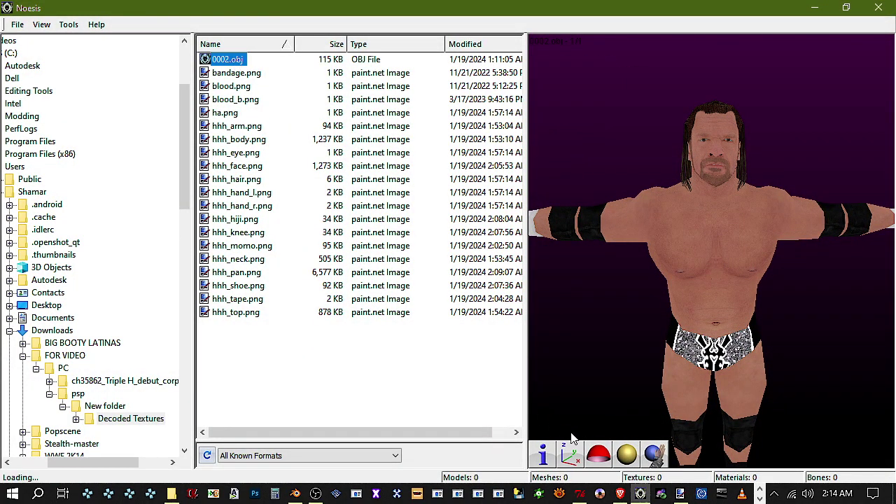
{"action": "left_click", "coordinate": [625, 458]}
{"action": "left_click", "coordinate": [600, 459]}
{"action": "left_click", "coordinate": [573, 457]}
{"action": "scroll", "coordinate": [696, 296], "scroll_direction": "up", "scroll_amount": 5}
{"action": "scroll", "coordinate": [700, 219], "scroll_direction": "down", "scroll_amount": 5}
{"action": "middle_click_drag", "start_coordinate": [700, 218], "coordinate": [701, 378]}
{"action": "left_click_drag", "start_coordinate": [700, 378], "coordinate": [723, 228]}
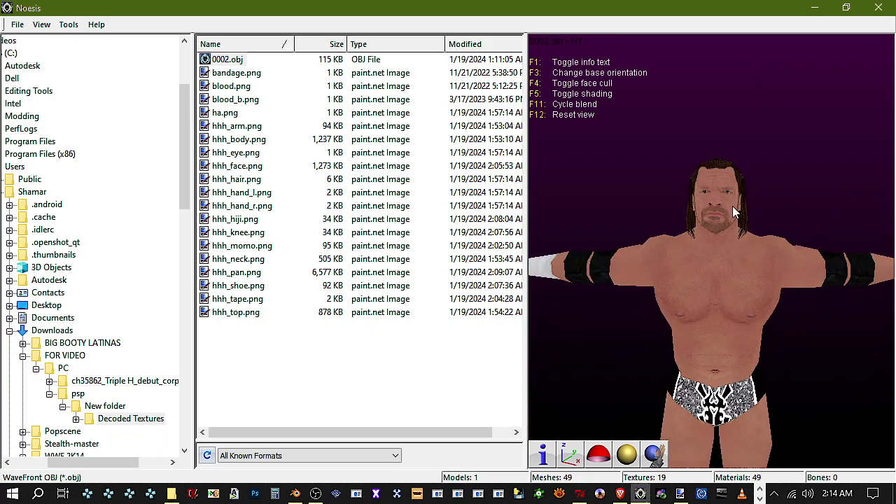
{"action": "left_click", "coordinate": [817, 7]}
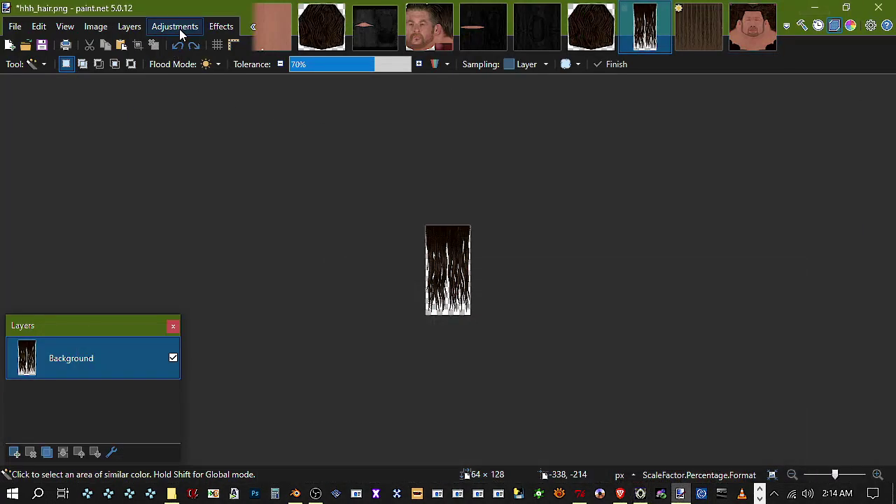
Replace the last Hue/Saturation adjustment on hhh_hair.png with one using saturation 121, and save the texture
{"action": "left_click", "coordinate": [175, 27]}
{"action": "left_click", "coordinate": [298, 359]}
{"action": "left_click_drag", "start_coordinate": [405, 168], "coordinate": [327, 156]}
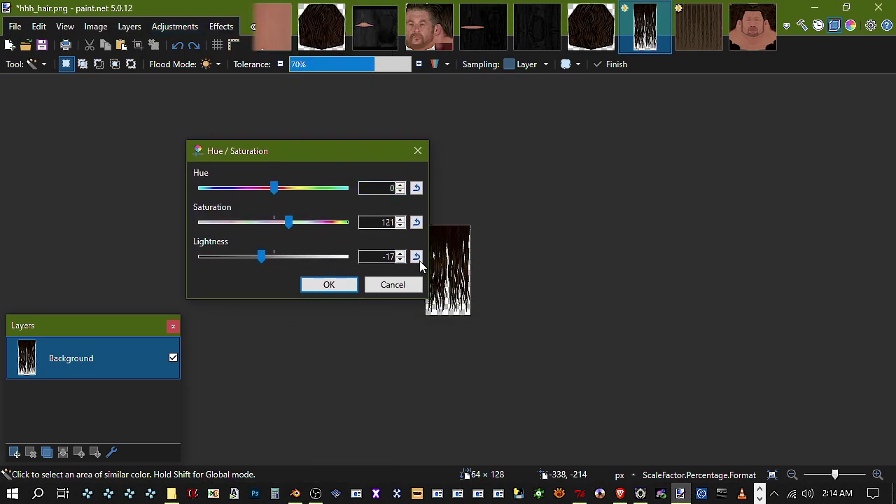
{"action": "left_click", "coordinate": [327, 286]}
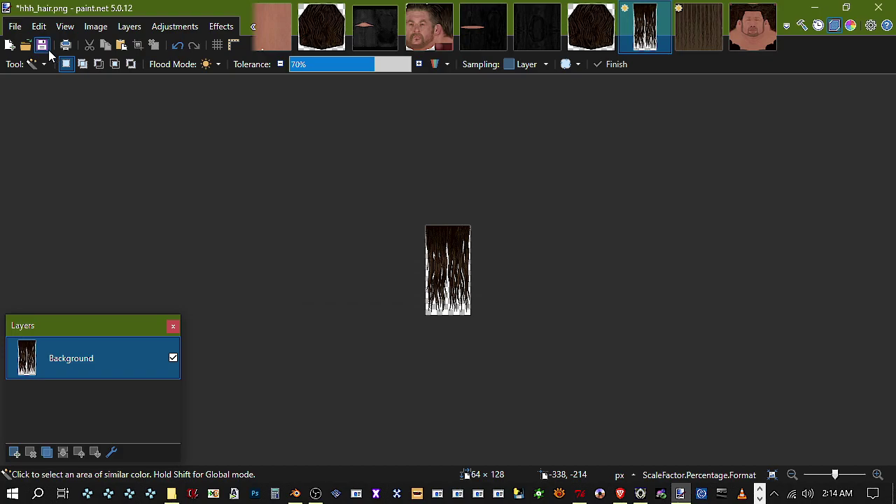
Reload 0002.obj in Noesis and examine the side hair strands close up in profile
{"action": "left_click", "coordinate": [639, 494]}
{"action": "left_click", "coordinate": [225, 62]}
{"action": "left_click", "coordinate": [630, 459]}
{"action": "left_click", "coordinate": [571, 455]}
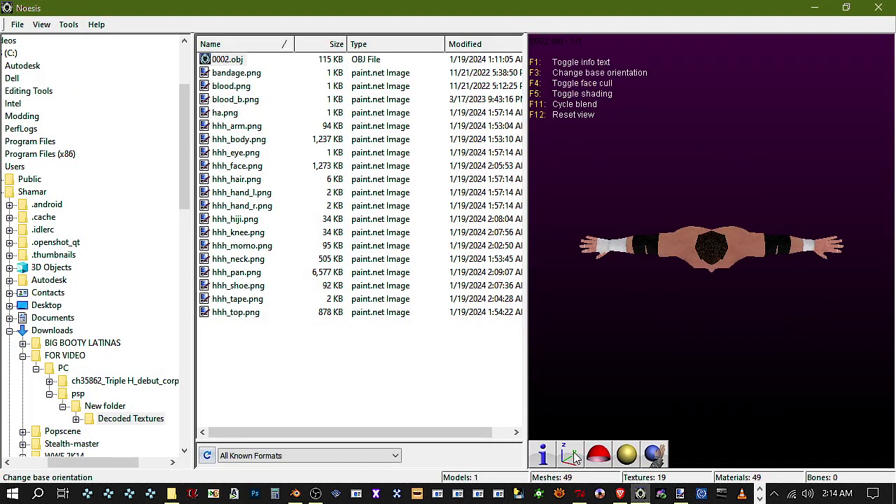
{"action": "left_click", "coordinate": [571, 455]}
{"action": "scroll", "coordinate": [716, 310], "scroll_direction": "up", "scroll_amount": 5}
{"action": "scroll", "coordinate": [715, 309], "scroll_direction": "down", "scroll_amount": 4}
{"action": "middle_click_drag", "start_coordinate": [725, 231], "coordinate": [726, 420]}
{"action": "left_click_drag", "start_coordinate": [725, 231], "coordinate": [529, 231]}
{"action": "left_click_drag", "start_coordinate": [704, 242], "coordinate": [848, 250]}
{"action": "scroll", "coordinate": [722, 251], "scroll_direction": "up", "scroll_amount": 5}
{"action": "left_click_drag", "start_coordinate": [655, 252], "coordinate": [609, 254]}
{"action": "left_click_drag", "start_coordinate": [717, 247], "coordinate": [742, 250]}
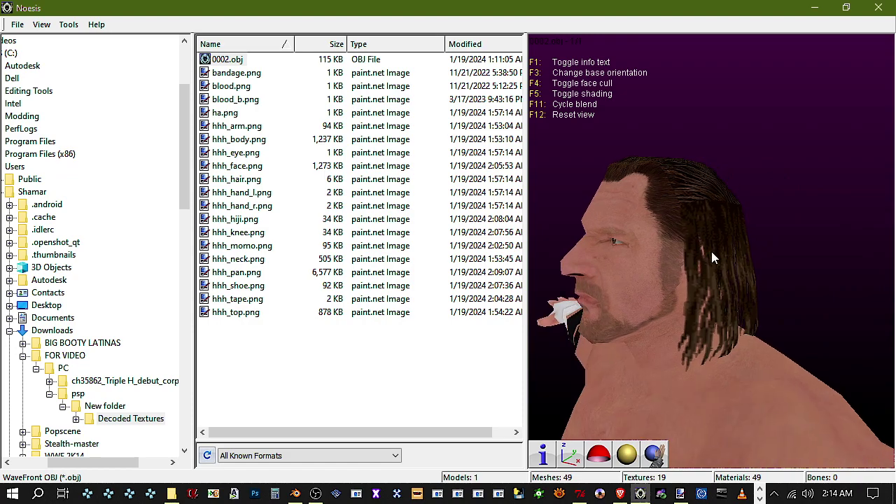
In paint.net, lower the Magic Wand tolerance to 24% on hair.dds to isolate the hair strands and copy them
{"action": "left_click", "coordinate": [827, 7]}
{"action": "left_click", "coordinate": [678, 49]}
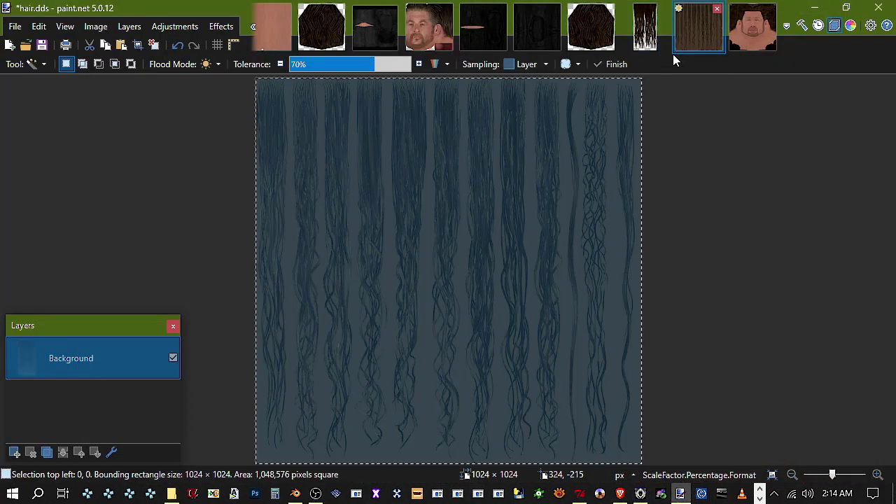
{"action": "left_click_drag", "start_coordinate": [358, 64], "coordinate": [320, 70]}
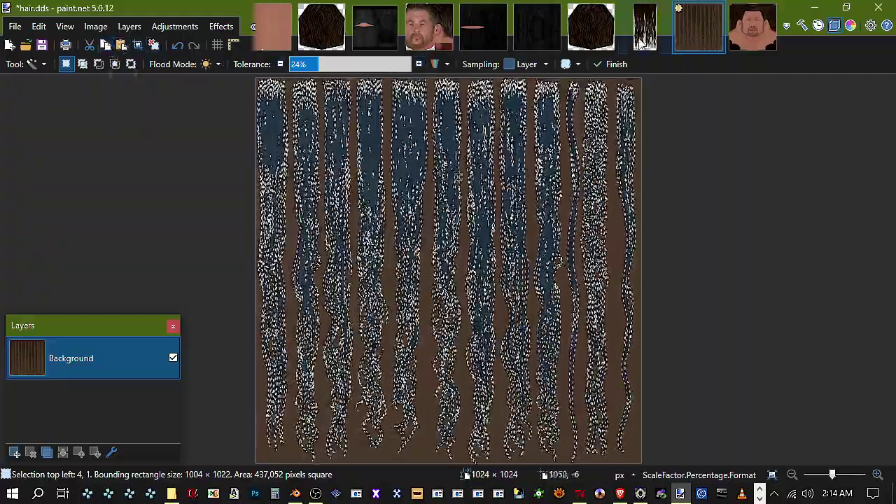
Try pasting the copied strands into a new layer of hhh_hair.png at the existing canvas size, and delete that layer
{"action": "left_click", "coordinate": [642, 40]}
{"action": "left_click", "coordinate": [38, 26]}
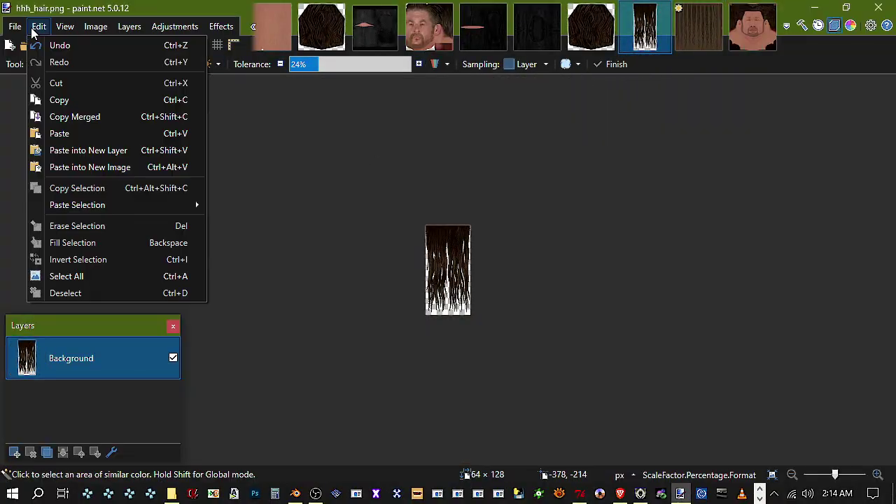
{"action": "left_click", "coordinate": [92, 147]}
{"action": "left_click", "coordinate": [460, 391]}
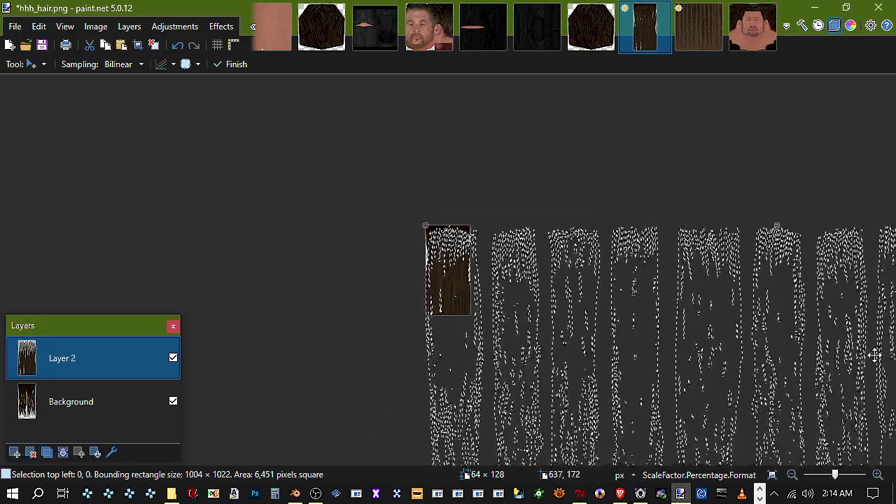
{"action": "left_click", "coordinate": [31, 453]}
Paste the copied strands into a new image and save it as hhh_hair.png in Decoded Textures, replacing the existing file
{"action": "left_click", "coordinate": [36, 28]}
{"action": "left_click", "coordinate": [120, 163]}
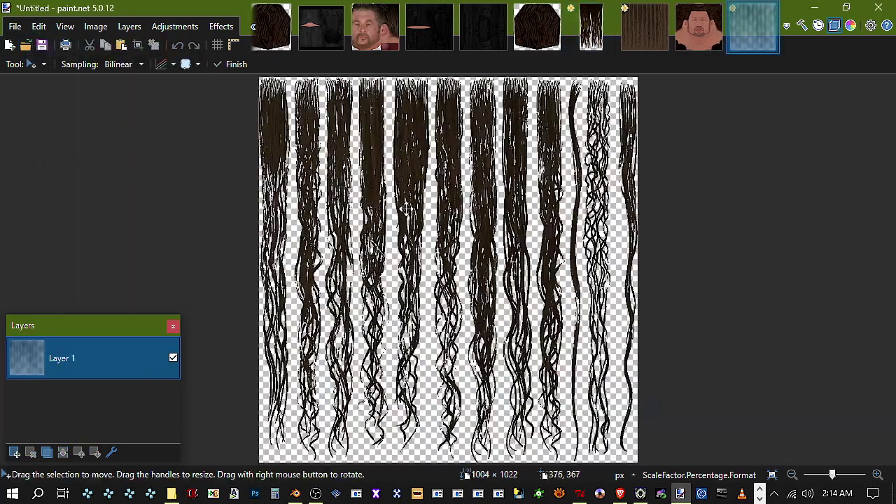
{"action": "left_click", "coordinate": [63, 131]}
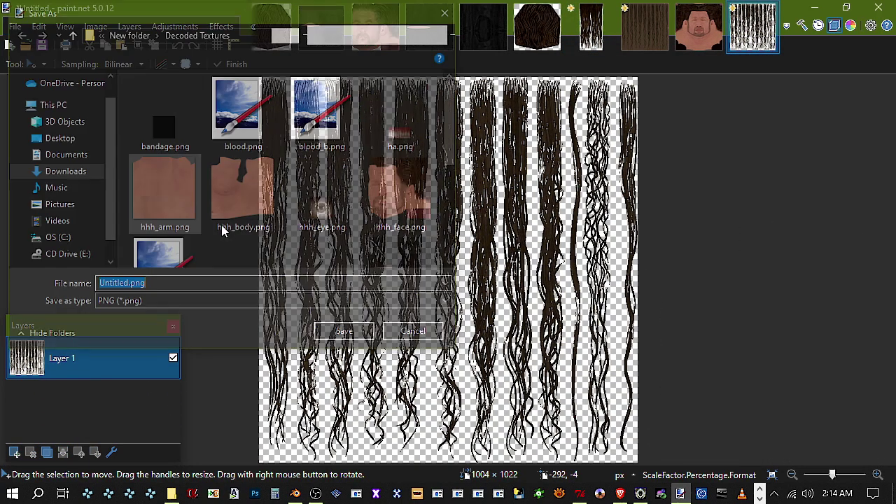
{"action": "double_click", "coordinate": [163, 147]}
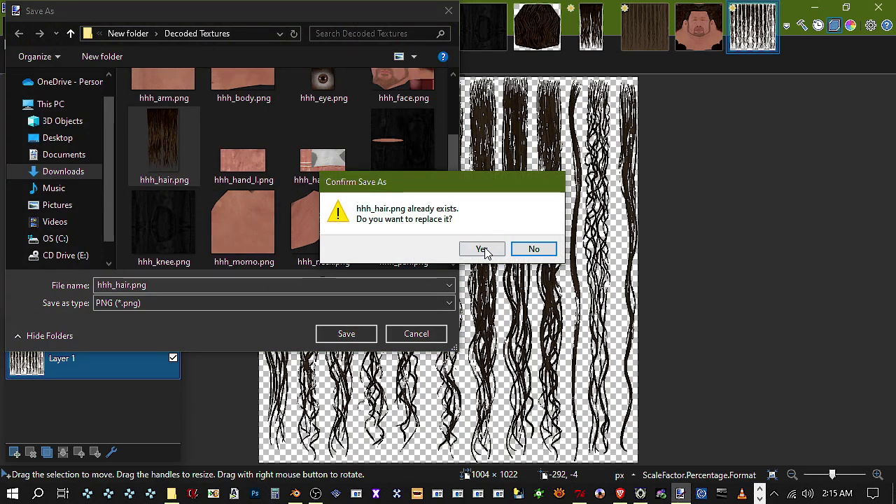
{"action": "left_click", "coordinate": [483, 248]}
{"action": "left_click", "coordinate": [546, 416]}
Reload 0002.obj in Noesis and examine the replaced hair strand texture around the head and from the front
{"action": "left_click", "coordinate": [640, 494]}
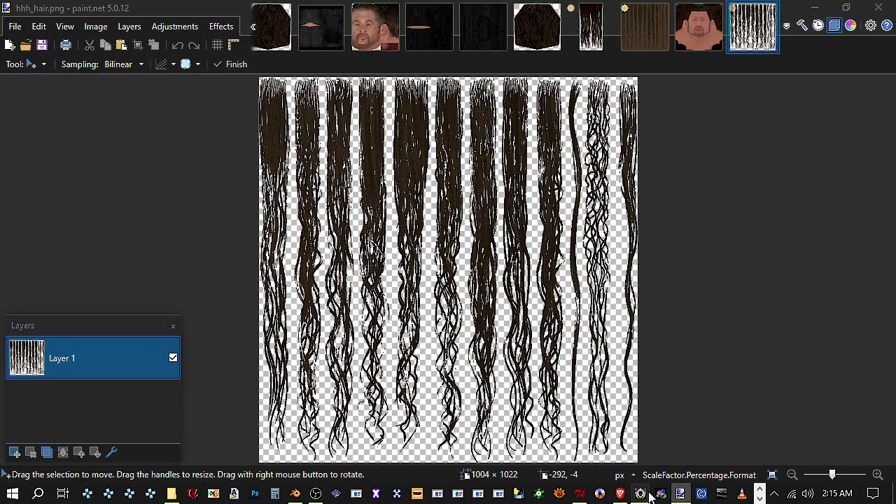
{"action": "left_click", "coordinate": [219, 62]}
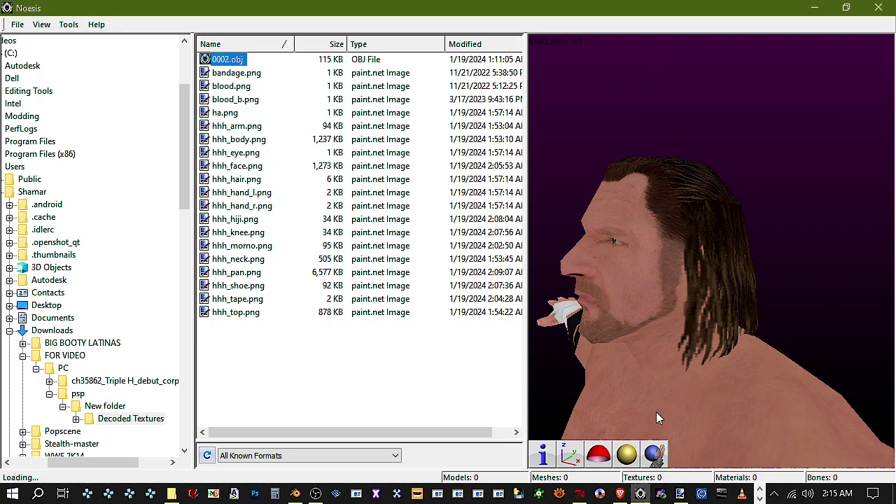
{"action": "right_click_drag", "start_coordinate": [635, 193], "coordinate": [635, 224]}
{"action": "left_click_drag", "start_coordinate": [635, 224], "coordinate": [546, 231]}
{"action": "left_click_drag", "start_coordinate": [770, 244], "coordinate": [714, 244]}
{"action": "scroll", "coordinate": [714, 244], "scroll_direction": "up", "scroll_amount": 5}
{"action": "scroll", "coordinate": [714, 245], "scroll_direction": "down", "scroll_amount": 3}
{"action": "middle_click_drag", "start_coordinate": [724, 239], "coordinate": [745, 463]}
{"action": "left_click_drag", "start_coordinate": [712, 252], "coordinate": [536, 253]}
{"action": "scroll", "coordinate": [691, 252], "scroll_direction": "down", "scroll_amount": 3}
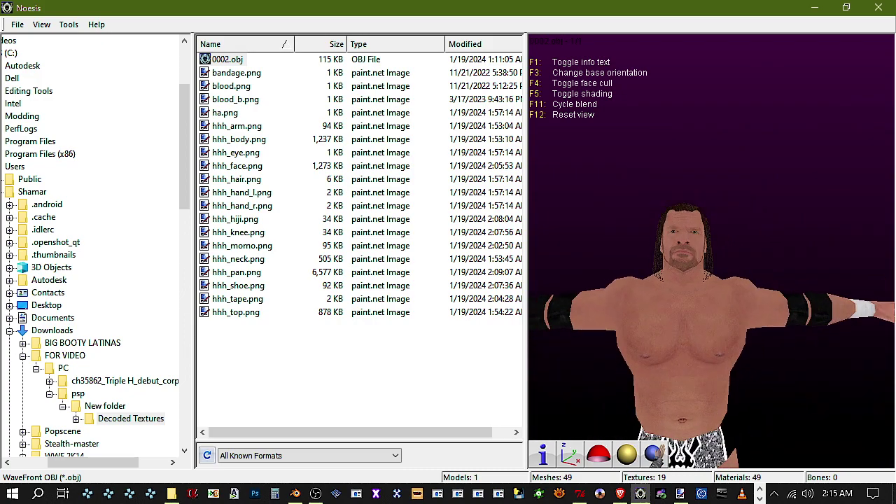
Back in paint.net, close the separate strand image and select the whole canvas of the earlier 64 × 128 hhh_hair.png
{"action": "left_click", "coordinate": [814, 7]}
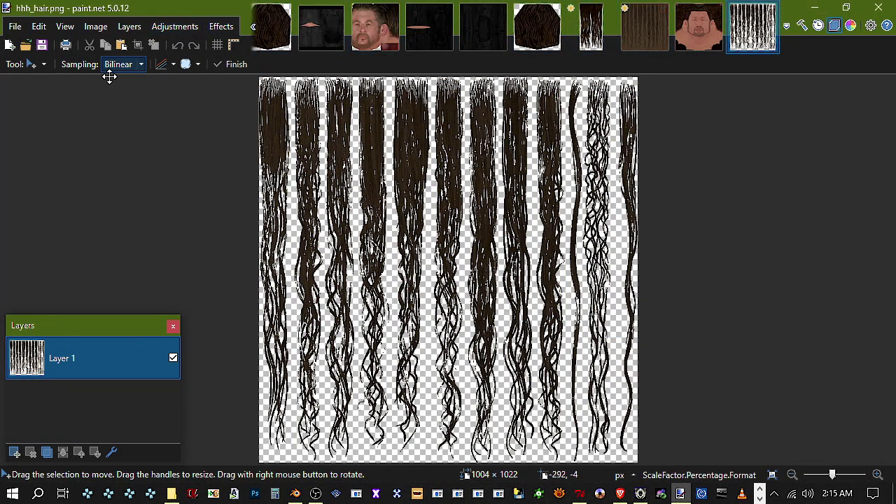
{"action": "left_click", "coordinate": [773, 8]}
{"action": "left_click", "coordinate": [645, 27]}
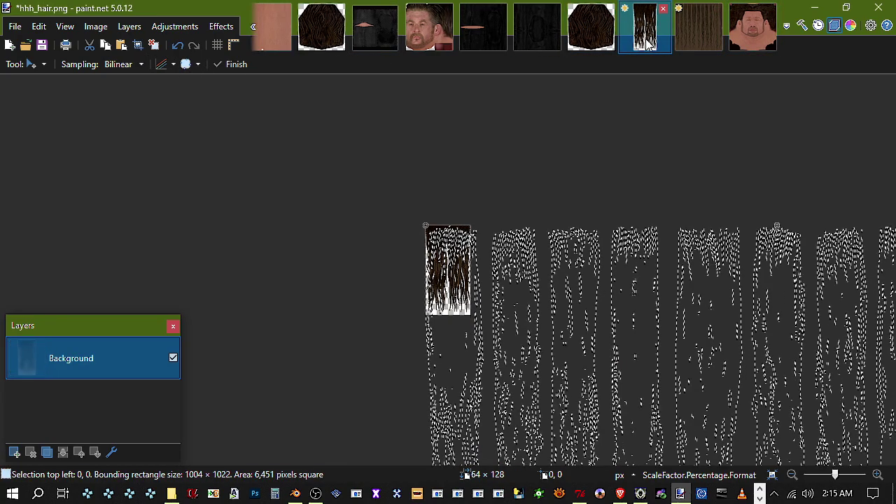
{"action": "left_click", "coordinate": [38, 27]}
{"action": "left_click", "coordinate": [90, 274]}
{"action": "key", "text": "ctrl+a"}
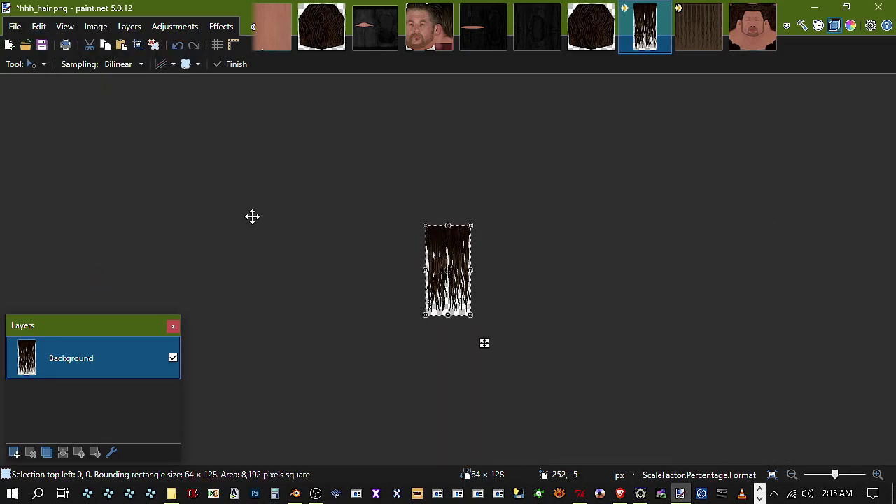
Undo all earlier edits in hhh_hair.png back to its original single Background layer
{"action": "left_click", "coordinate": [178, 46]}
{"action": "left_click", "coordinate": [178, 45]}
{"action": "left_click", "coordinate": [178, 46]}
{"action": "key", "text": "ctrl+y"}
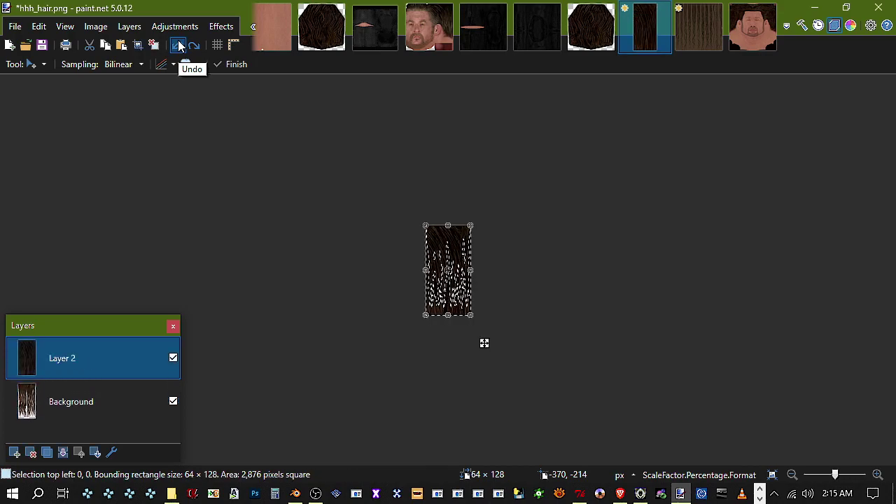
{"action": "key", "text": "ctrl+y"}
{"action": "left_click", "coordinate": [178, 46]}
{"action": "left_click", "coordinate": [178, 45]}
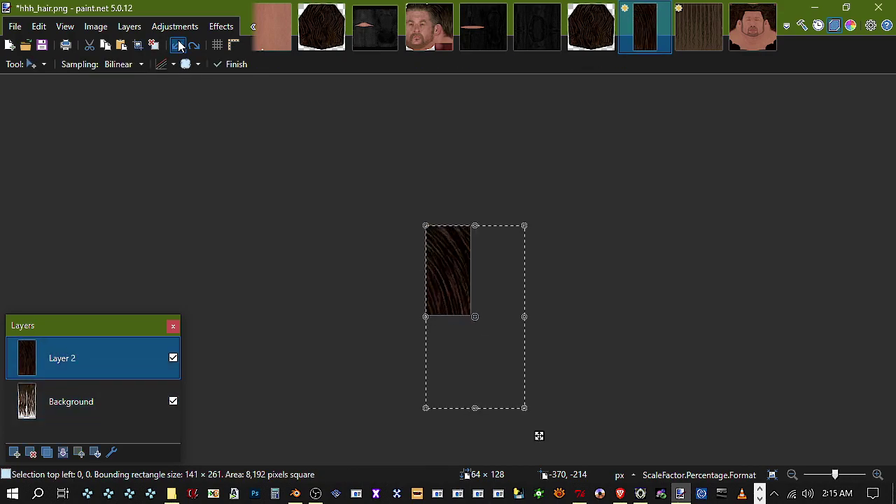
{"action": "left_click", "coordinate": [178, 46]}
Copy the whole hhh_top.png texture and paste it into a new layer of hhh_hair.png, keeping the canvas size
{"action": "left_click", "coordinate": [321, 27]}
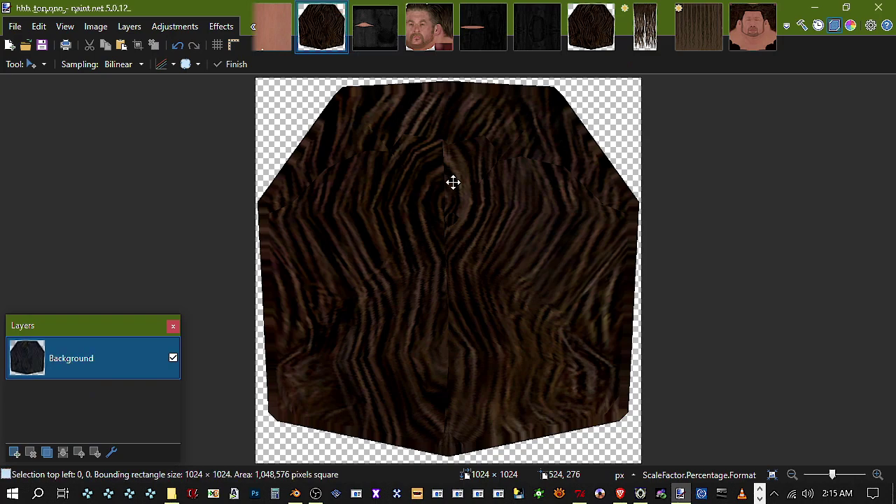
{"action": "left_click", "coordinate": [645, 38]}
{"action": "left_click", "coordinate": [38, 26]}
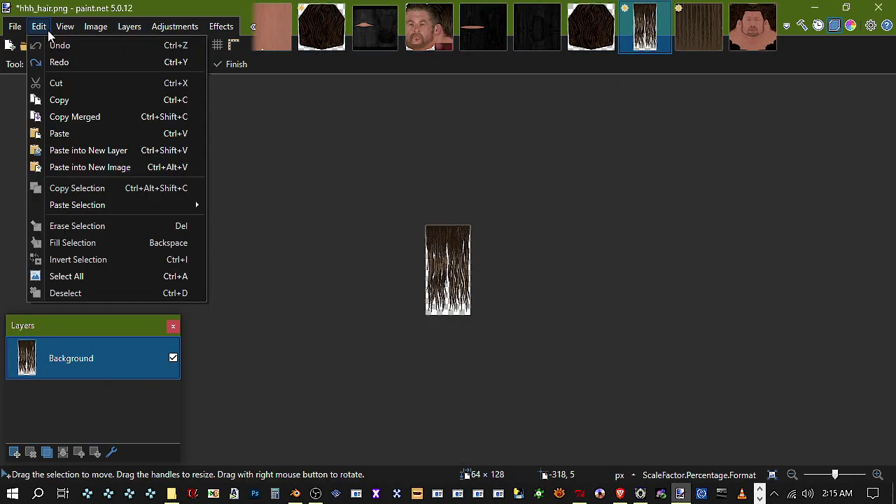
{"action": "left_click", "coordinate": [112, 150]}
{"action": "left_click", "coordinate": [476, 365]}
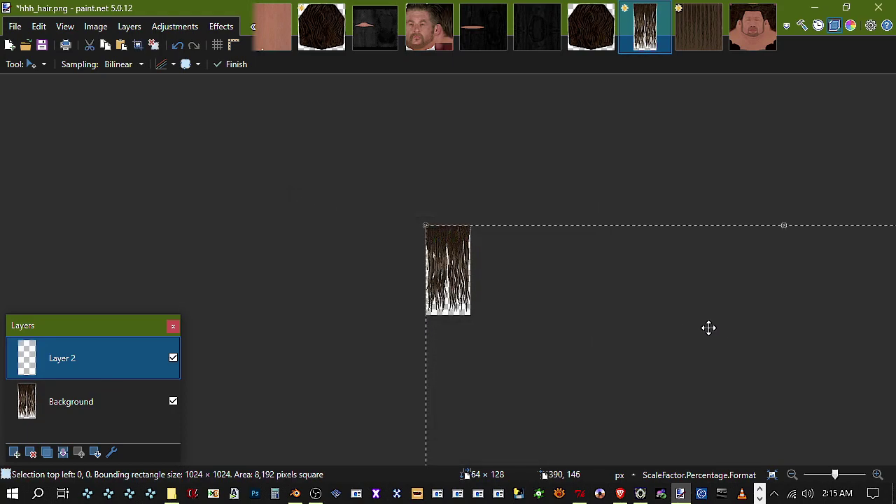
Scale the pasted hair texture on Layer 2 down to about 122 × 144 pixels so it covers the whole canvas
{"action": "left_click", "coordinate": [792, 476]}
{"action": "left_click_drag", "start_coordinate": [673, 368], "coordinate": [488, 341]}
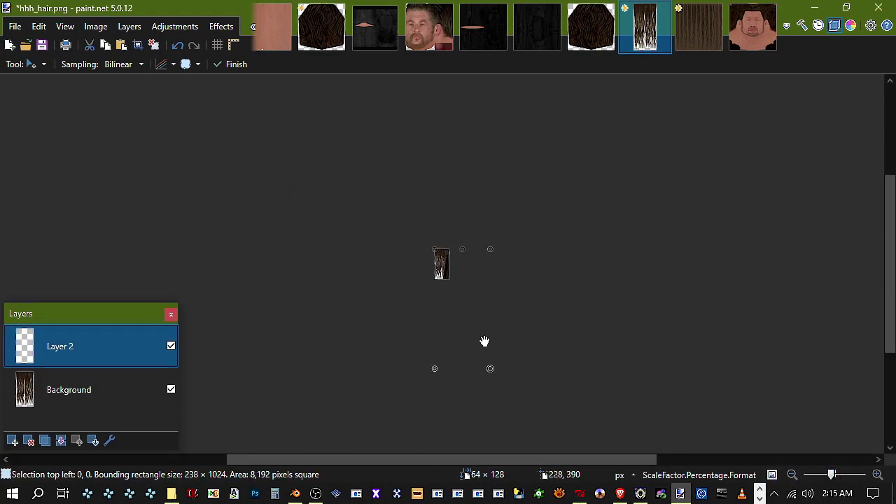
{"action": "scroll", "coordinate": [449, 334], "scroll_direction": "down", "scroll_amount": 2}
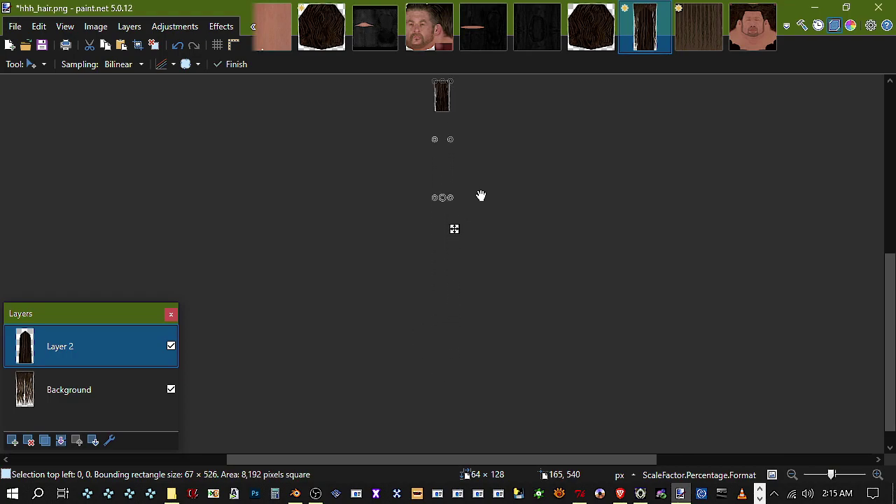
{"action": "left_click_drag", "start_coordinate": [531, 117], "coordinate": [533, 132]}
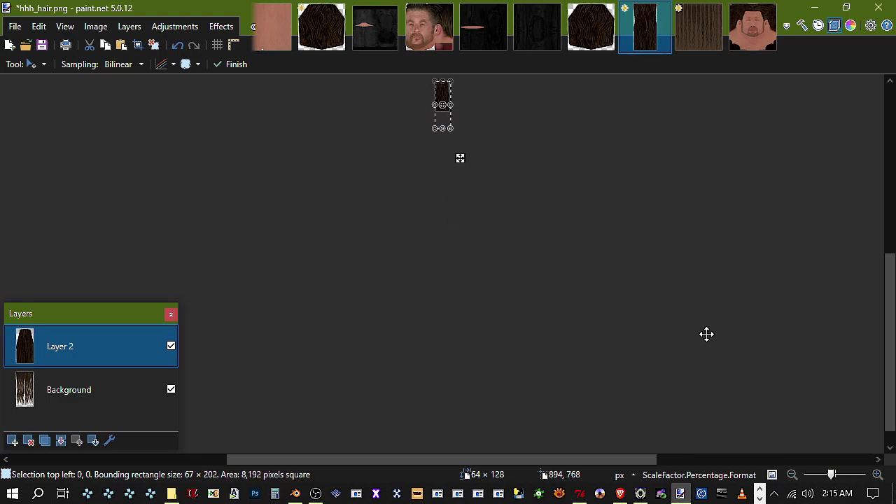
{"action": "left_click_drag", "start_coordinate": [831, 475], "coordinate": [837, 477]}
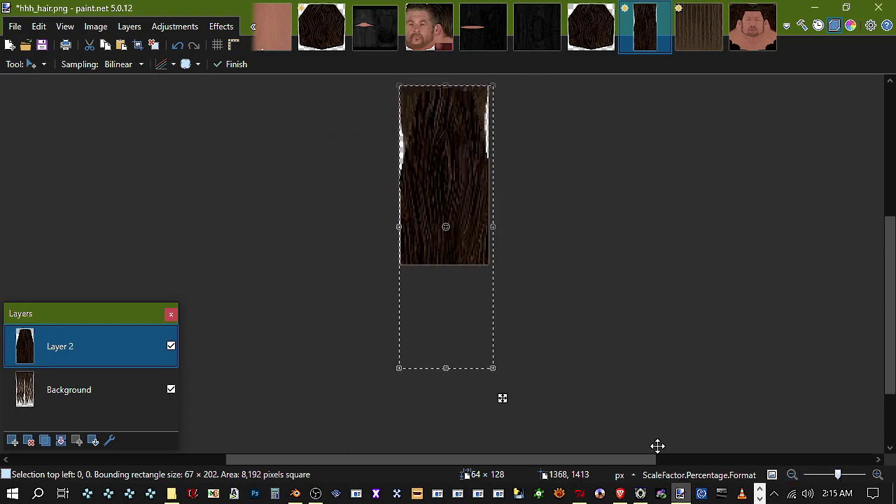
{"action": "left_click_drag", "start_coordinate": [448, 369], "coordinate": [456, 271]}
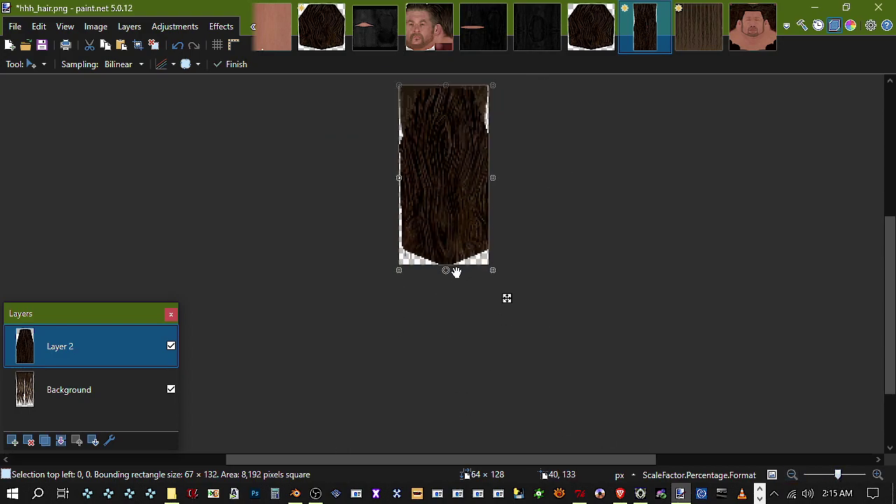
{"action": "left_click_drag", "start_coordinate": [403, 194], "coordinate": [396, 184]}
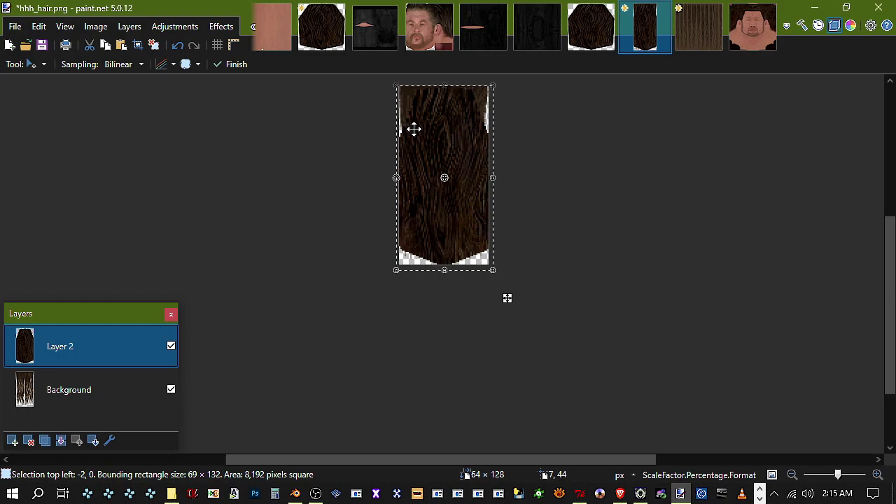
{"action": "left_click_drag", "start_coordinate": [398, 91], "coordinate": [385, 78]}
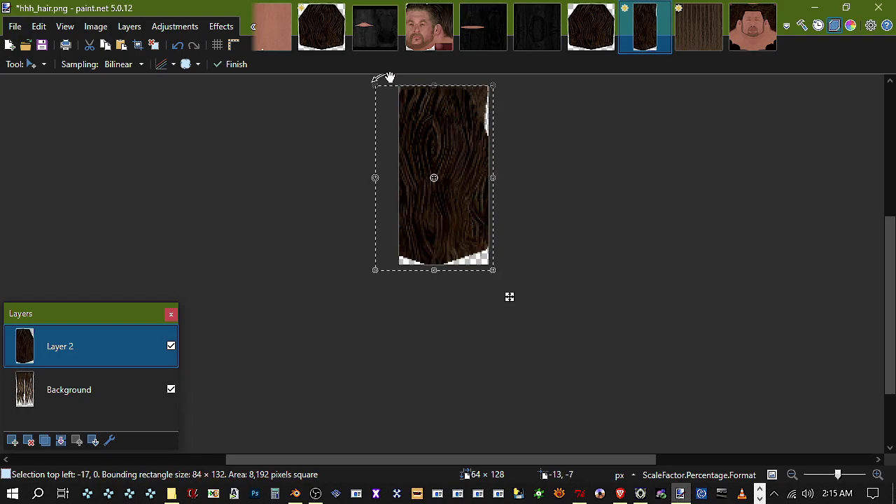
{"action": "left_click_drag", "start_coordinate": [444, 92], "coordinate": [448, 87]}
{"action": "left_click_drag", "start_coordinate": [498, 176], "coordinate": [526, 165]}
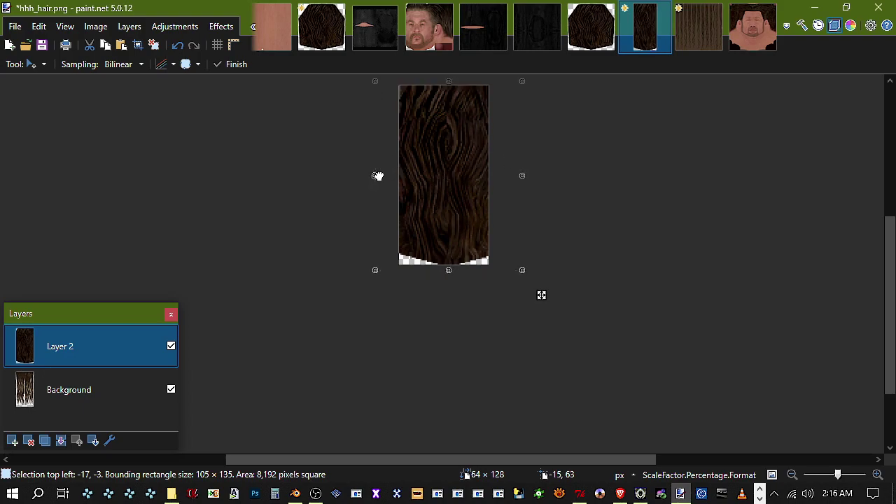
{"action": "left_click_drag", "start_coordinate": [377, 176], "coordinate": [364, 173]}
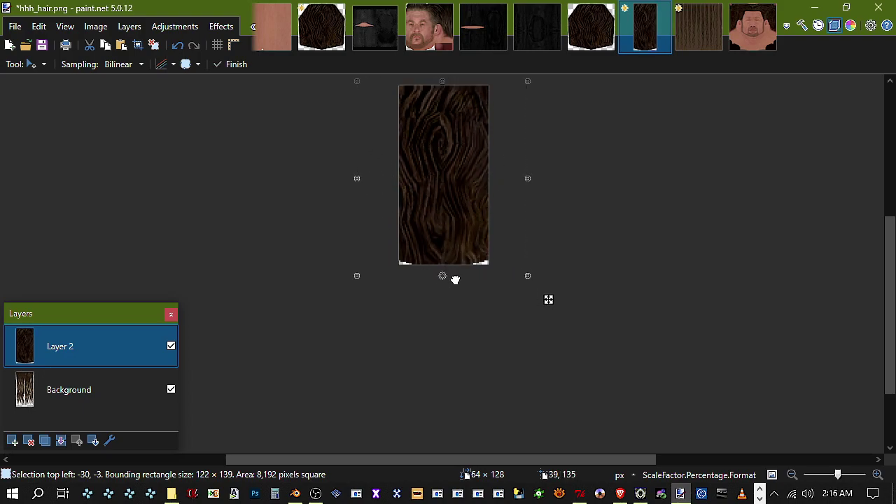
Select the hair strands on the Background layer with the Magic Wand at 72% tolerance
{"action": "left_click", "coordinate": [104, 390]}
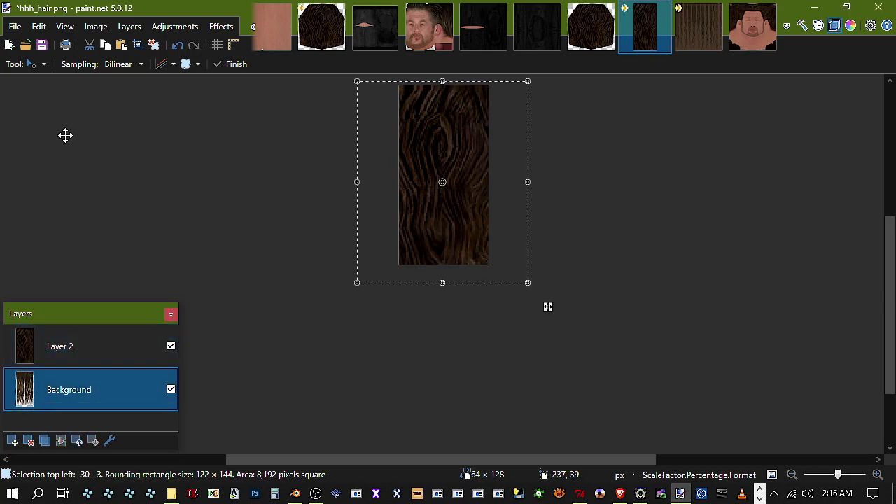
{"action": "left_click", "coordinate": [32, 66]}
{"action": "left_click", "coordinate": [86, 182]}
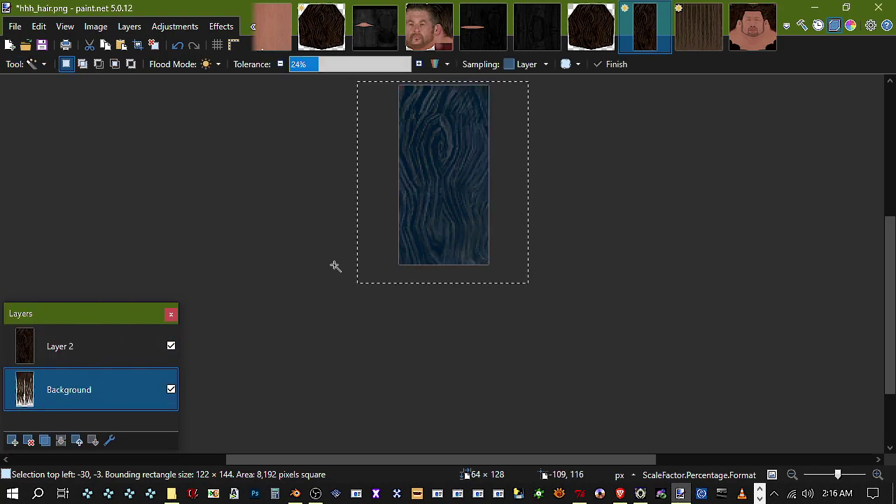
{"action": "left_click", "coordinate": [394, 252]}
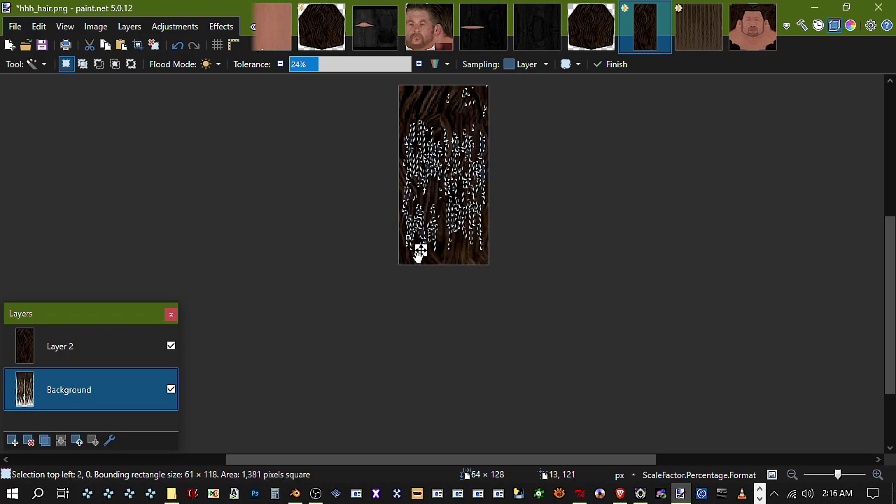
{"action": "left_click_drag", "start_coordinate": [371, 64], "coordinate": [375, 65]}
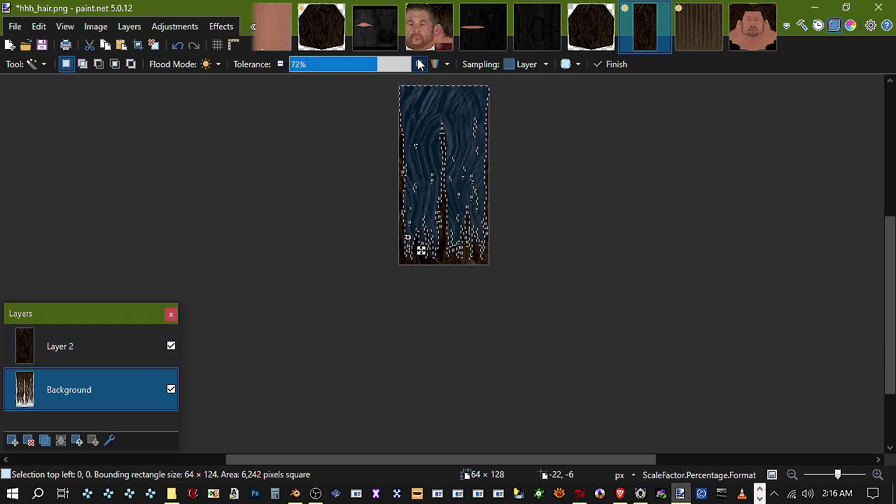
{"action": "left_click", "coordinate": [280, 64]}
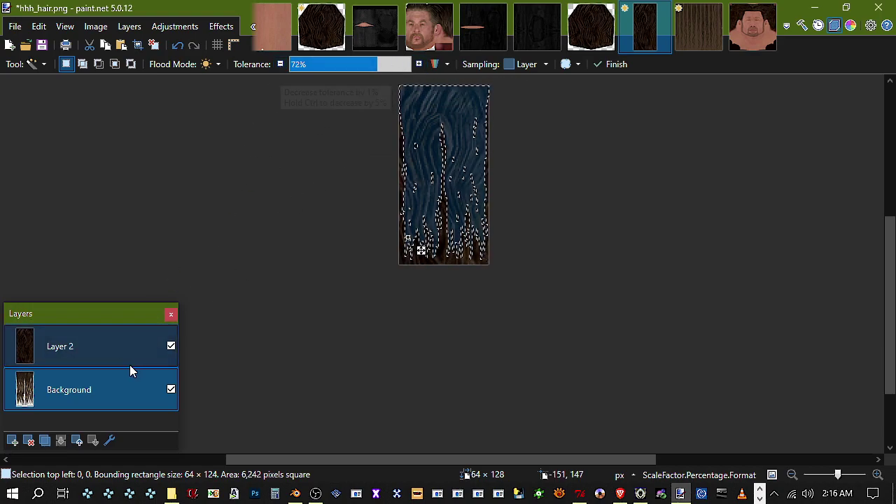
Copy the strand-shaped area from Layer 2, delete that layer, and paste the copied pixels onto the Background layer
{"action": "left_click", "coordinate": [111, 349]}
{"action": "key", "text": "Delete"}
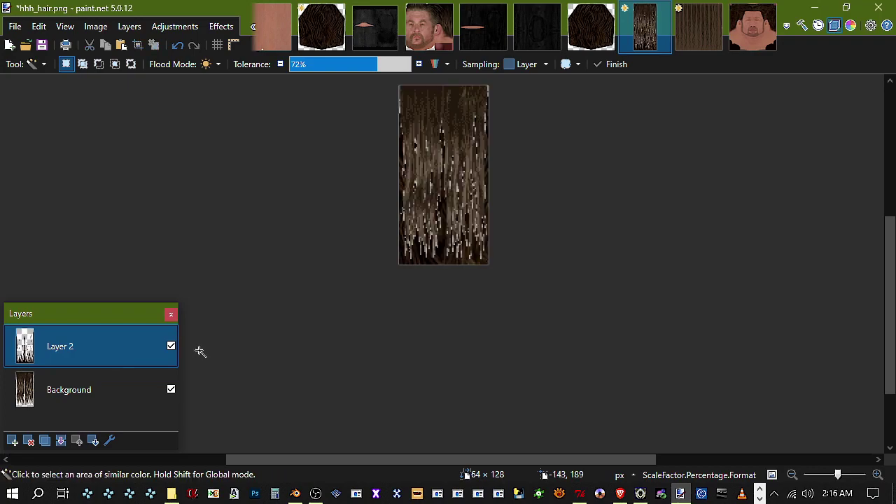
{"action": "left_click", "coordinate": [177, 45]}
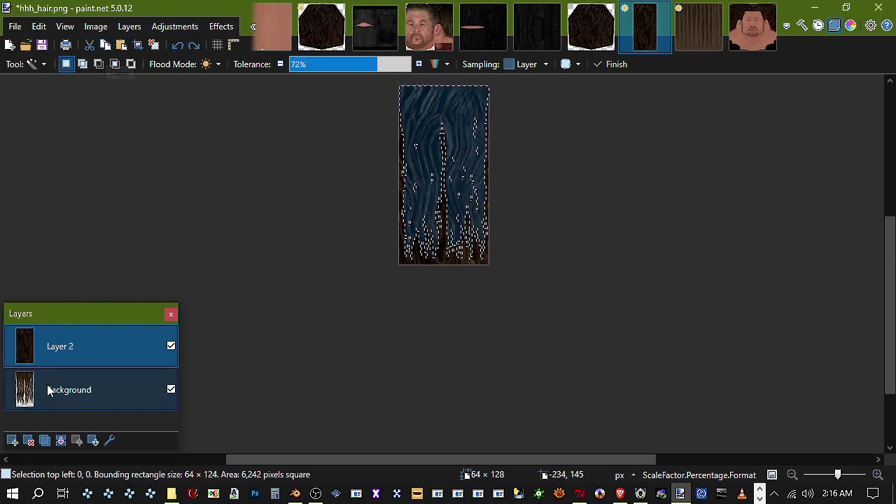
{"action": "left_click", "coordinate": [28, 441]}
{"action": "left_click", "coordinate": [38, 26]}
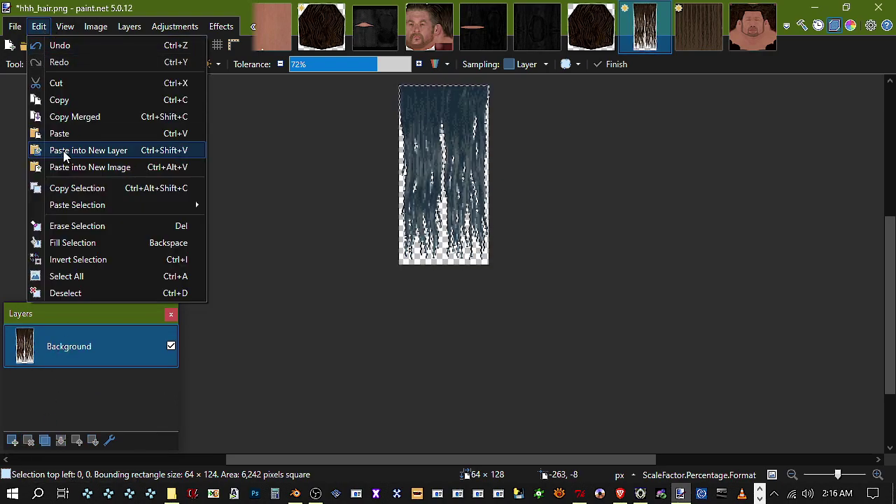
{"action": "left_click", "coordinate": [84, 133]}
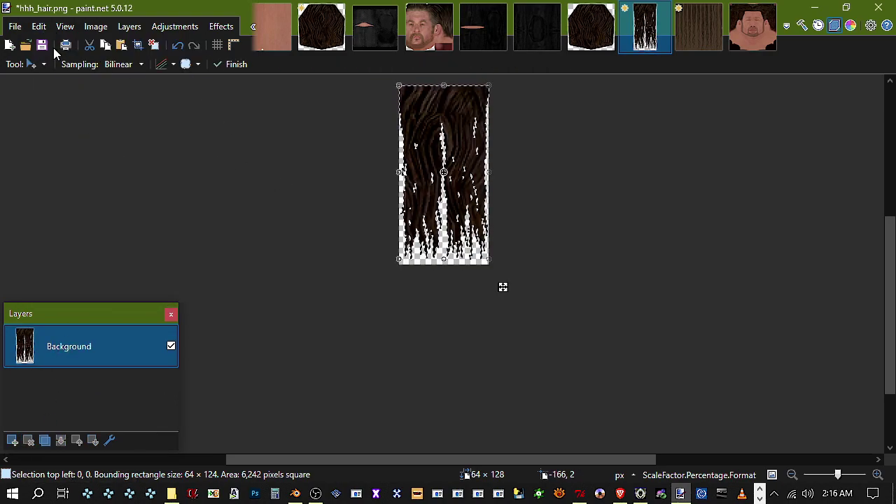
Reload 0002.obj in Noesis and examine the updated hair strands up close around the head
{"action": "left_click", "coordinate": [640, 494]}
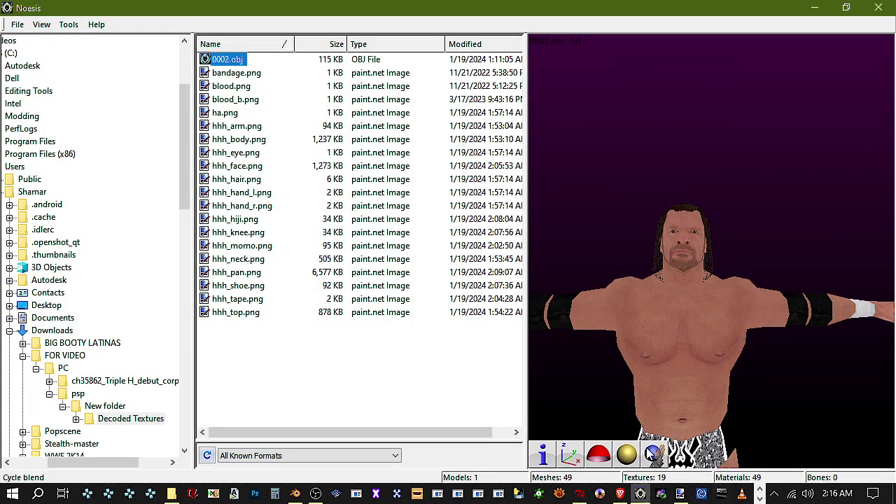
{"action": "left_click", "coordinate": [652, 444]}
{"action": "left_click", "coordinate": [569, 452]}
{"action": "left_click", "coordinate": [569, 452]}
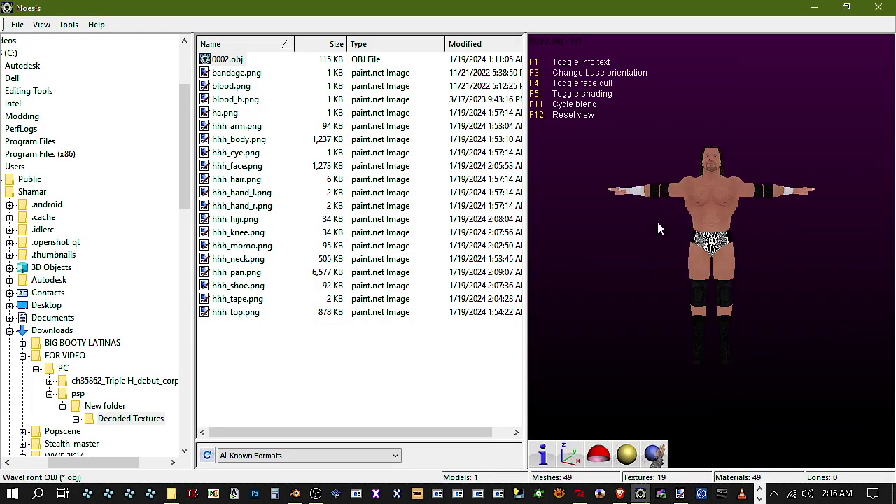
{"action": "scroll", "coordinate": [665, 217], "scroll_direction": "up", "scroll_amount": 5}
{"action": "scroll", "coordinate": [676, 183], "scroll_direction": "down", "scroll_amount": 2}
{"action": "middle_click_drag", "start_coordinate": [679, 185], "coordinate": [711, 253]}
{"action": "scroll", "coordinate": [712, 254], "scroll_direction": "up", "scroll_amount": 3}
{"action": "scroll", "coordinate": [714, 254], "scroll_direction": "down", "scroll_amount": 2}
{"action": "middle_click_drag", "start_coordinate": [742, 204], "coordinate": [742, 256]}
{"action": "left_click_drag", "start_coordinate": [743, 255], "coordinate": [630, 256]}
{"action": "left_click_drag", "start_coordinate": [826, 255], "coordinate": [533, 256]}
{"action": "left_click_drag", "start_coordinate": [798, 226], "coordinate": [609, 225]}
{"action": "left_click_drag", "start_coordinate": [861, 238], "coordinate": [546, 238]}
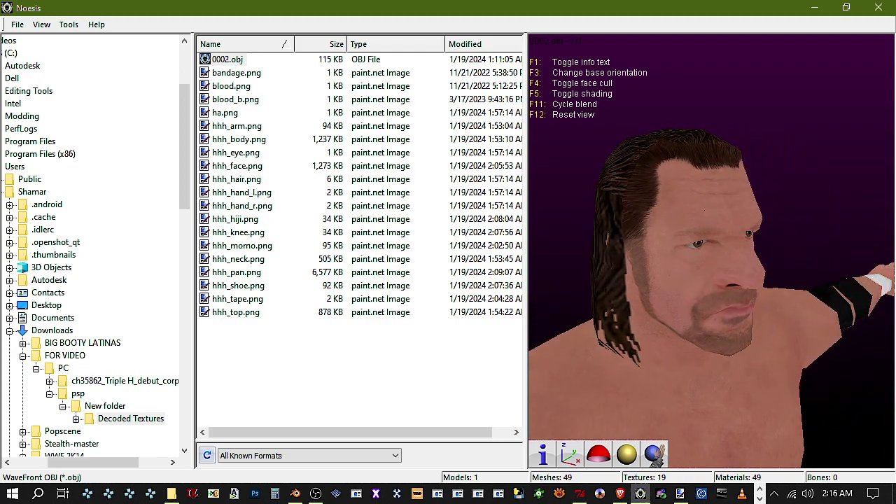
Back in paint.net, undo the strand-shaped paste and the deletion of Layer 2 in hhh_hair.png
{"action": "left_click", "coordinate": [820, 9]}
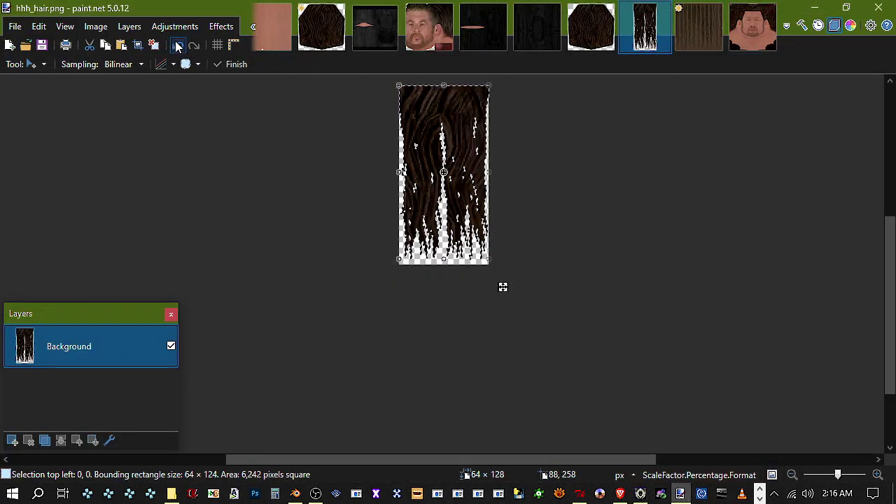
{"action": "left_click", "coordinate": [177, 45]}
{"action": "left_click", "coordinate": [177, 45]}
{"action": "left_click", "coordinate": [177, 45]}
In TripleHFace.png, select the side hair area above the ear with Rectangle Select, about 564 × 463 pixels
{"action": "left_click", "coordinate": [429, 28]}
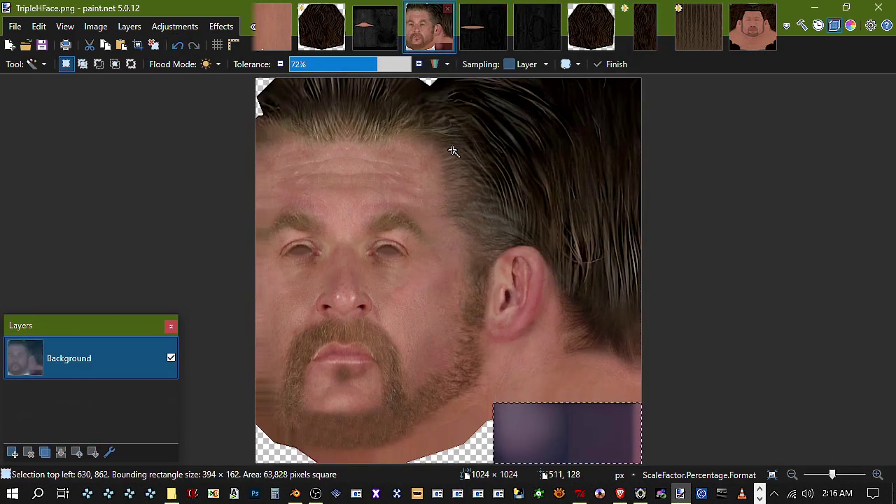
{"action": "left_click", "coordinate": [38, 26]}
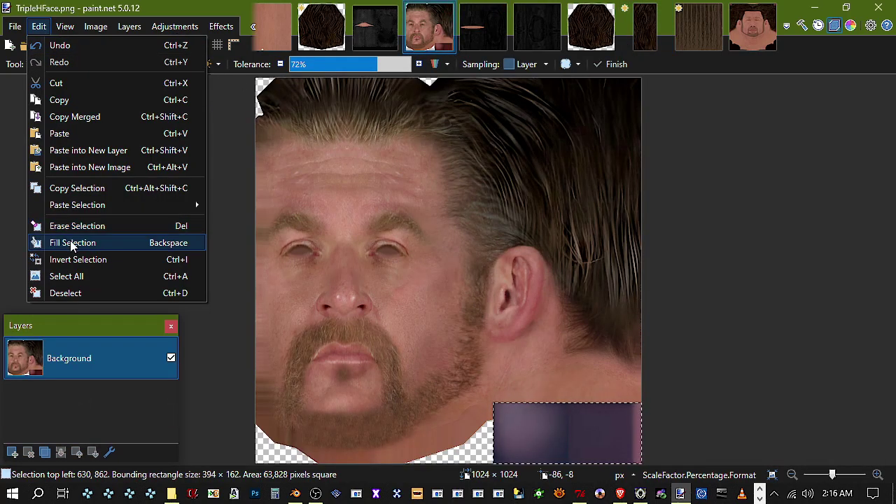
{"action": "left_click", "coordinate": [30, 64]}
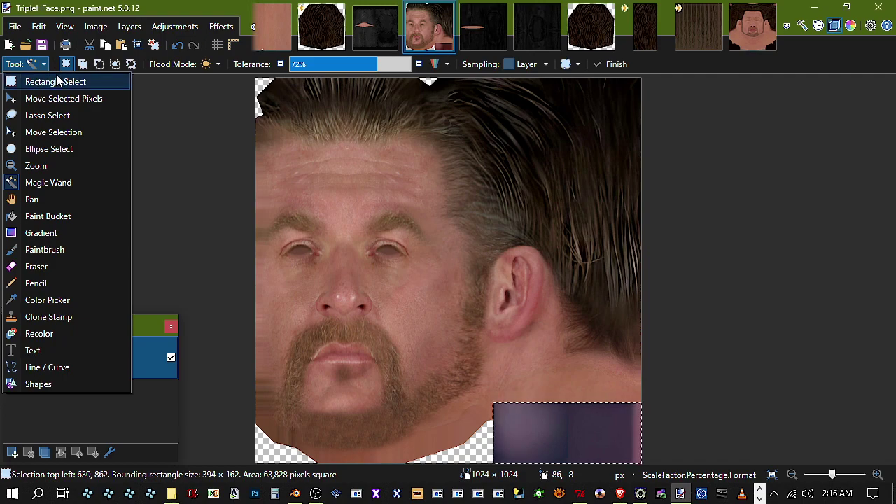
{"action": "left_click", "coordinate": [66, 81]}
{"action": "left_click", "coordinate": [249, 79]}
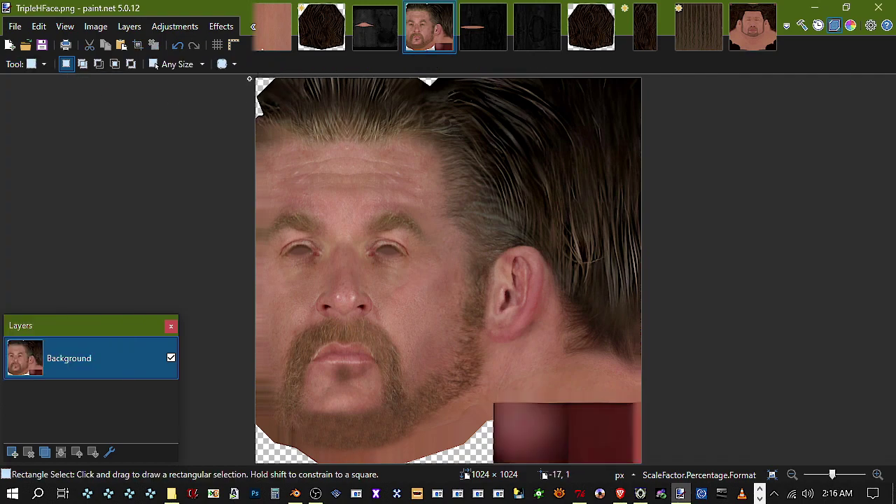
{"action": "left_click_drag", "start_coordinate": [661, 364], "coordinate": [551, 50]}
{"action": "left_click", "coordinate": [595, 128]}
{"action": "left_click_drag", "start_coordinate": [696, 250], "coordinate": [429, 61]}
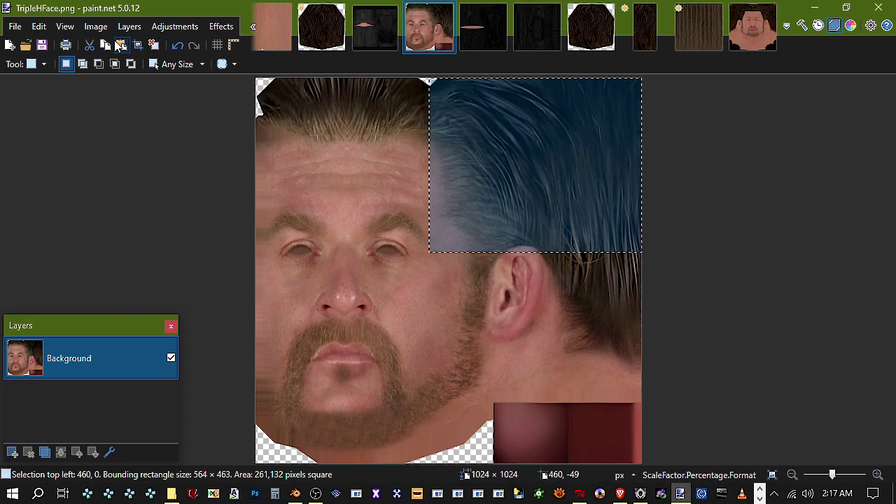
Copy the selected side hair area and paste it into a new layer in hhh_face.png
{"action": "left_click", "coordinate": [253, 35]}
{"action": "left_click", "coordinate": [254, 34]}
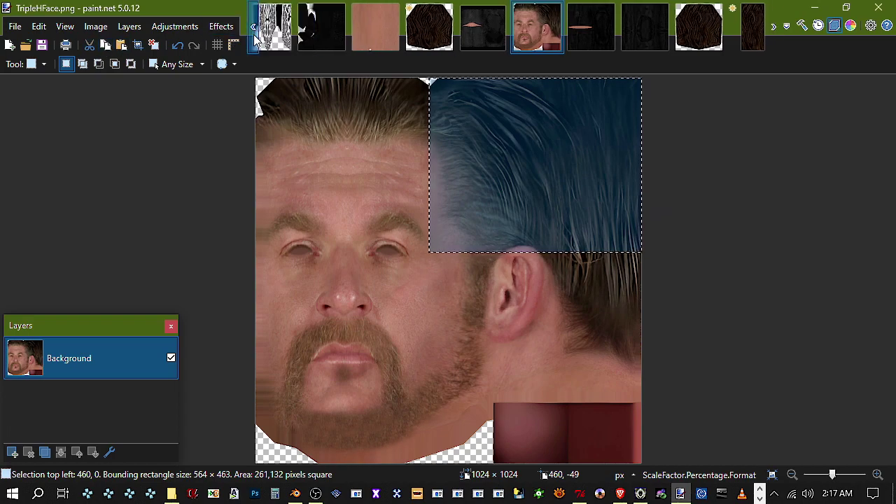
{"action": "left_click", "coordinate": [378, 39]}
{"action": "left_click", "coordinate": [38, 26]}
{"action": "left_click", "coordinate": [126, 149]}
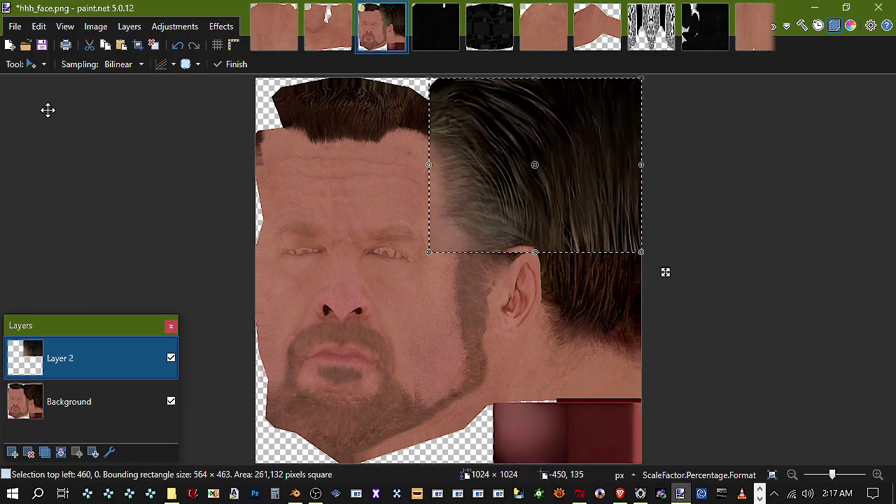
Select the whole canvas and erase the pasted hair's hard edges on Layer 2 with a size 90, 0% hardness Eraser
{"action": "left_click", "coordinate": [39, 26]}
{"action": "left_click", "coordinate": [84, 274]}
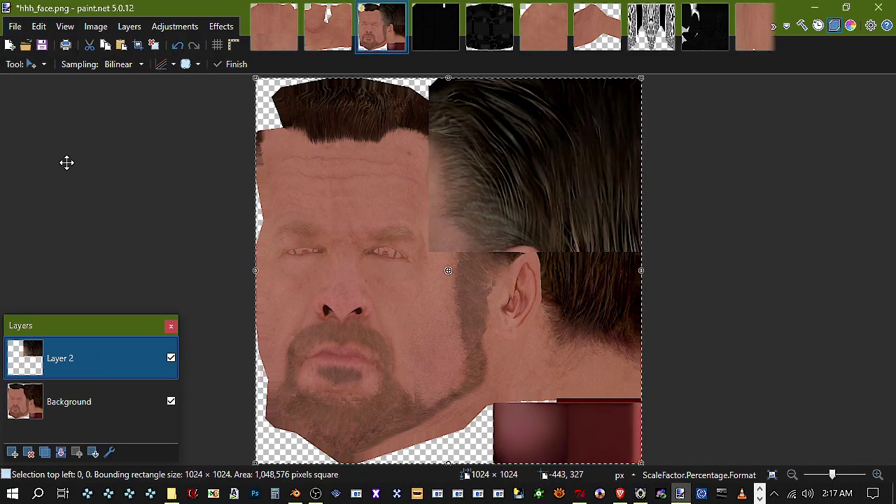
{"action": "left_click", "coordinate": [33, 65]}
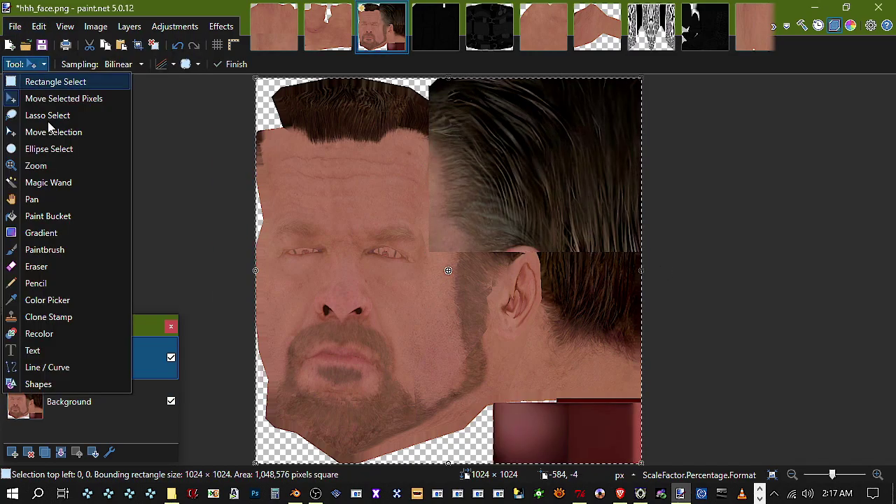
{"action": "left_click", "coordinate": [58, 261]}
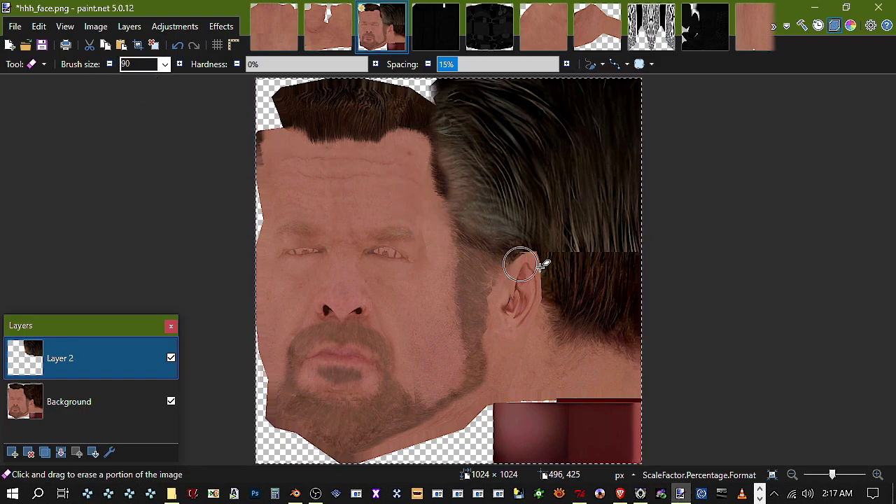
{"action": "left_click_drag", "start_coordinate": [642, 257], "coordinate": [523, 253]}
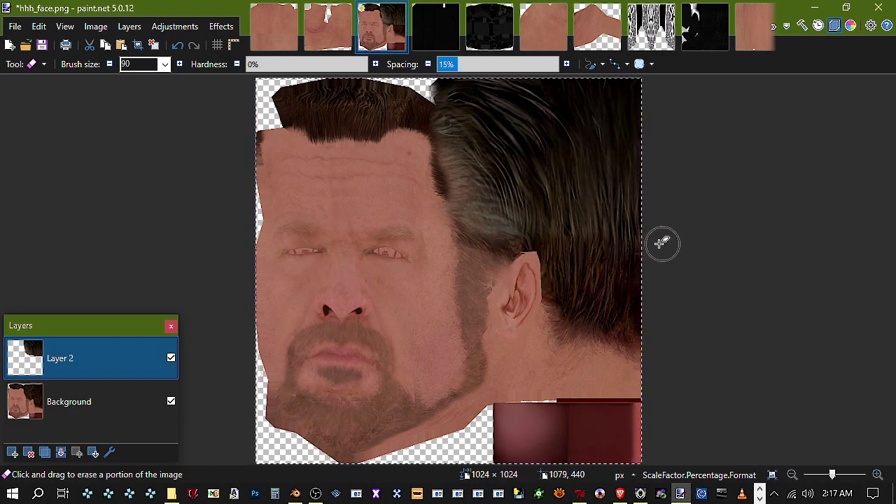
Merge Layer 2 down onto the Background layer and save hhh_face.png
{"action": "left_click", "coordinate": [61, 452]}
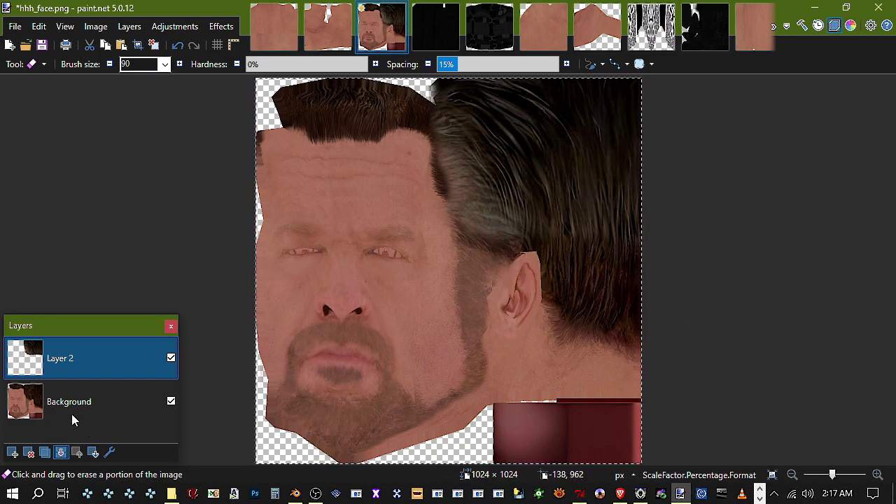
{"action": "left_click", "coordinate": [41, 45]}
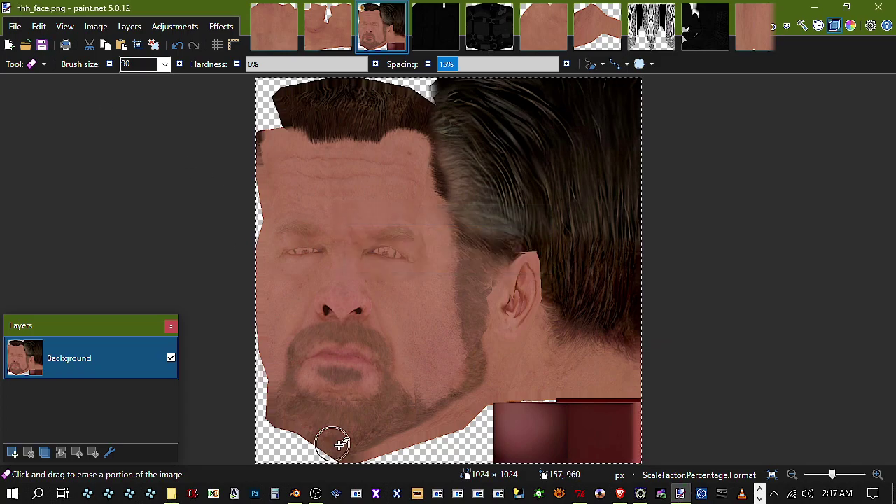
Reload 0002.obj in Noesis and examine the updated side hair on the upright, lit model
{"action": "left_click", "coordinate": [641, 494]}
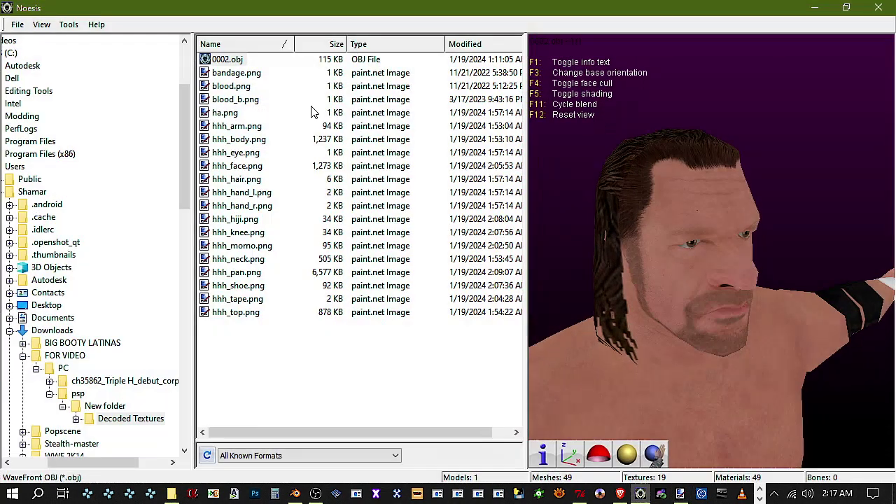
{"action": "left_click", "coordinate": [231, 59]}
{"action": "left_click", "coordinate": [626, 456]}
{"action": "left_click", "coordinate": [599, 455]}
{"action": "left_click", "coordinate": [571, 456]}
{"action": "scroll", "coordinate": [669, 273], "scroll_direction": "up", "scroll_amount": 5}
{"action": "middle_click_drag", "start_coordinate": [682, 272], "coordinate": [711, 250]}
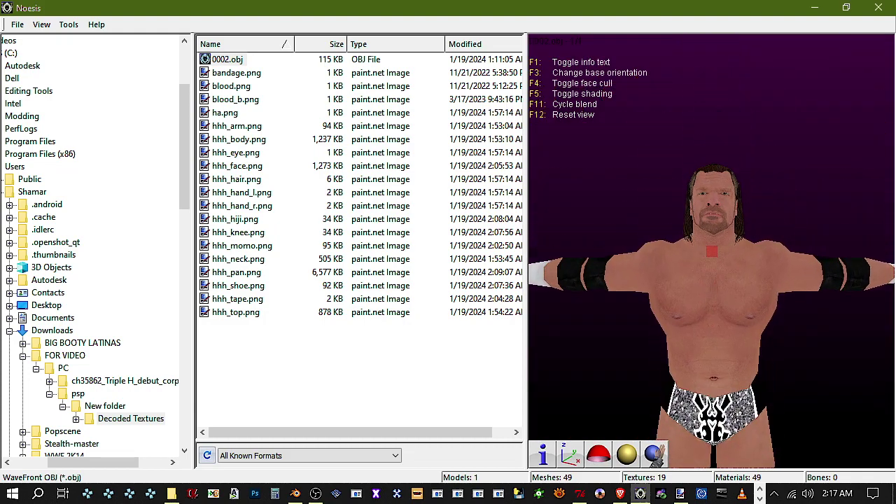
{"action": "mouse_move", "coordinate": [713, 247]}
{"action": "left_mouse_down"}
{"action": "mouse_move", "coordinate": [536, 256]}
{"action": "mouse_move", "coordinate": [702, 255]}
{"action": "left_mouse_up"}
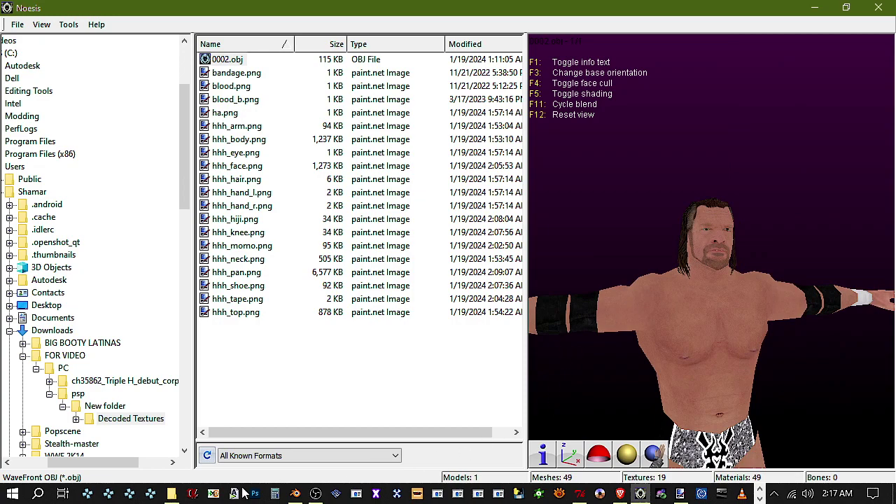
In File Explorer, open the Triple H folder inside the PPSSPP V.1.4 texture pack
{"action": "left_click", "coordinate": [171, 494]}
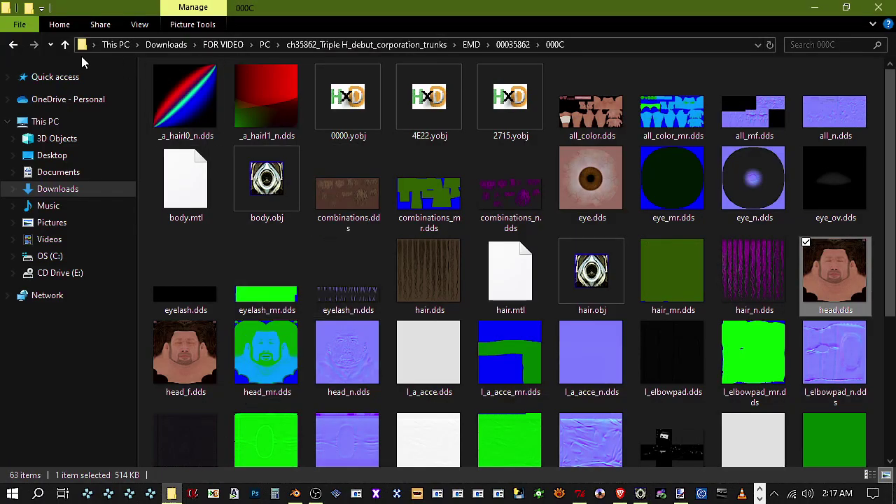
{"action": "left_click", "coordinate": [77, 78]}
{"action": "double_click", "coordinate": [273, 117]}
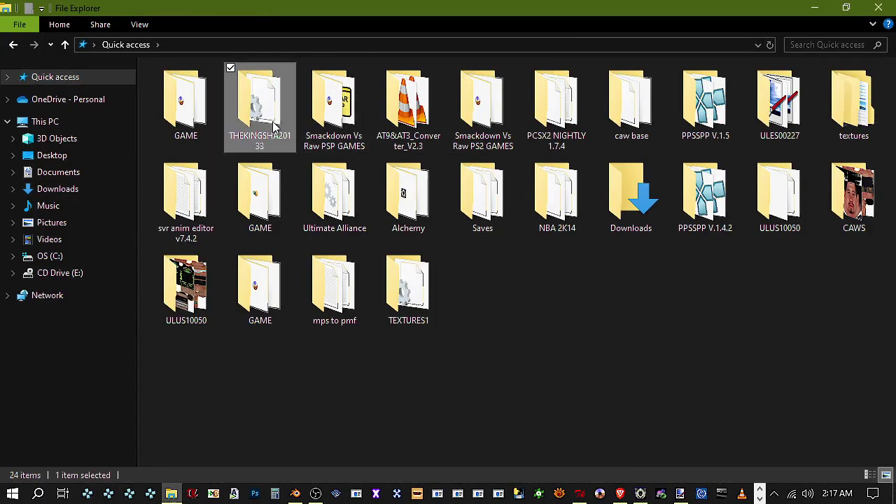
{"action": "scroll", "coordinate": [490, 280], "scroll_direction": "down", "scroll_amount": 5}
{"action": "scroll", "coordinate": [537, 273], "scroll_direction": "down", "scroll_amount": 4}
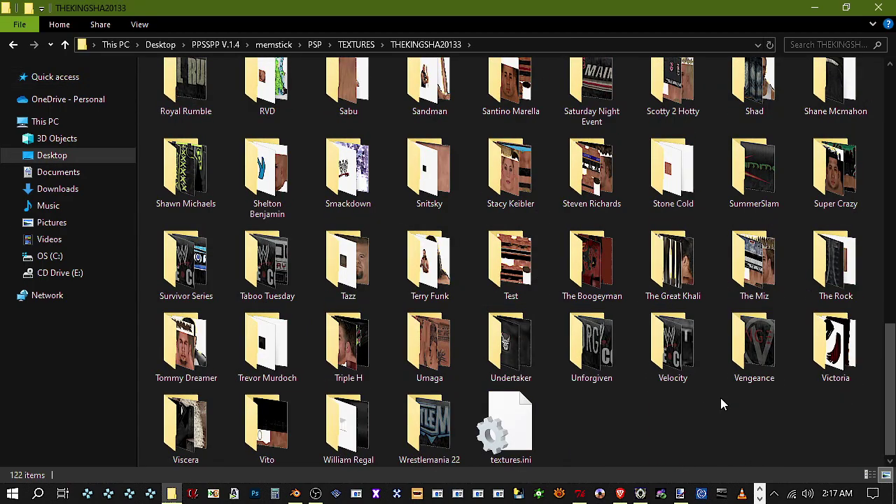
{"action": "double_click", "coordinate": [329, 357]}
Convert the faded TripleHHair.png so its strands are opaque, then open it in paint.net and undo the stray edit
{"action": "left_click", "coordinate": [349, 232]}
{"action": "right_click", "coordinate": [354, 225]}
{"action": "left_click", "coordinate": [394, 388]}
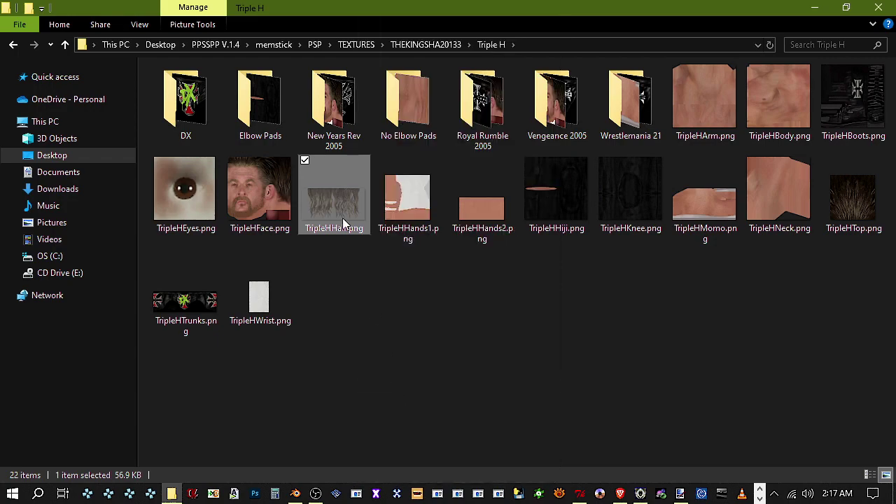
{"action": "right_click", "coordinate": [346, 234]}
{"action": "left_click", "coordinate": [371, 400]}
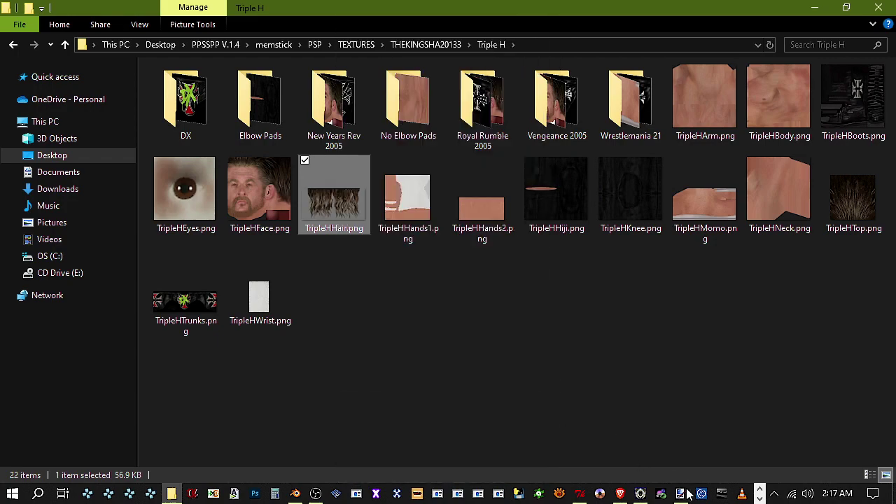
{"action": "double_click", "coordinate": [338, 222]}
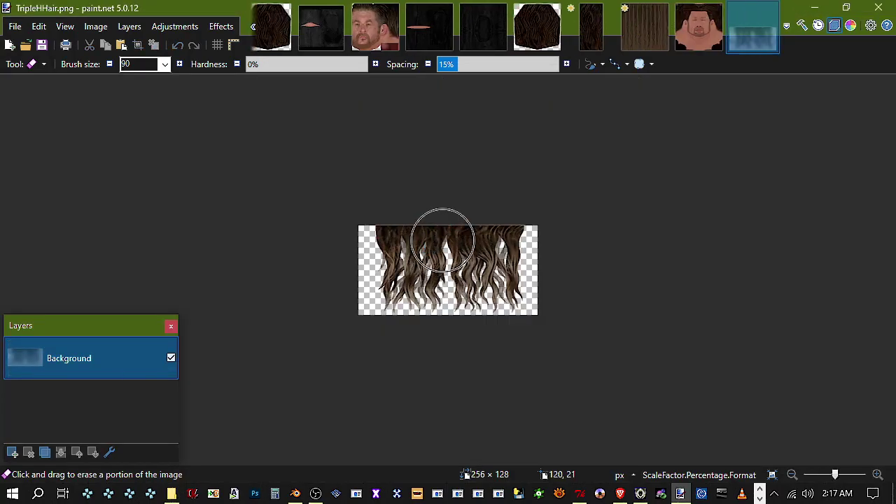
{"action": "left_click", "coordinate": [175, 45]}
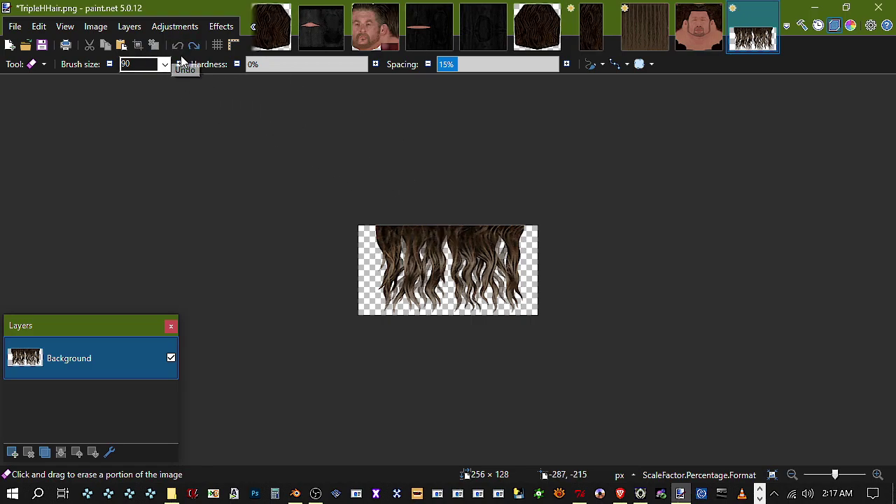
Copy the entire TripleHHair.png image and paste it onto the Background layer of hhh_hair.png, expanding the canvas to fit
{"action": "left_click", "coordinate": [40, 26]}
{"action": "left_click", "coordinate": [56, 276]}
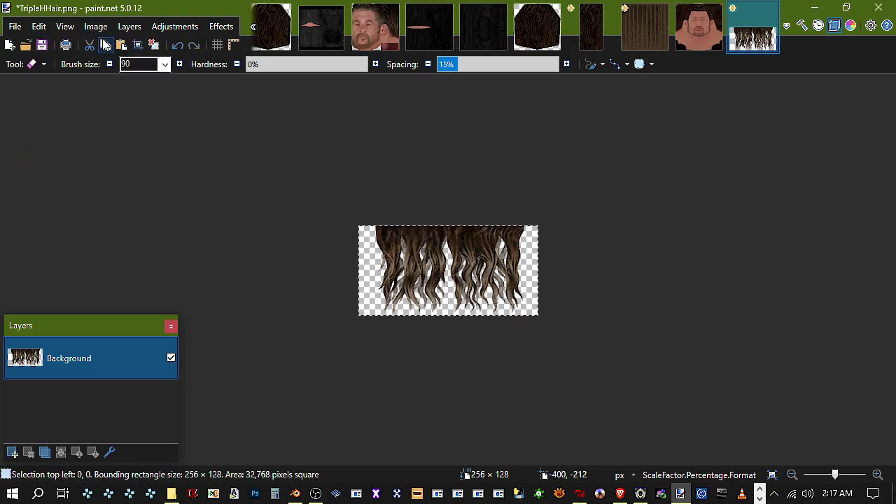
{"action": "left_click", "coordinate": [586, 37]}
{"action": "left_click", "coordinate": [38, 27]}
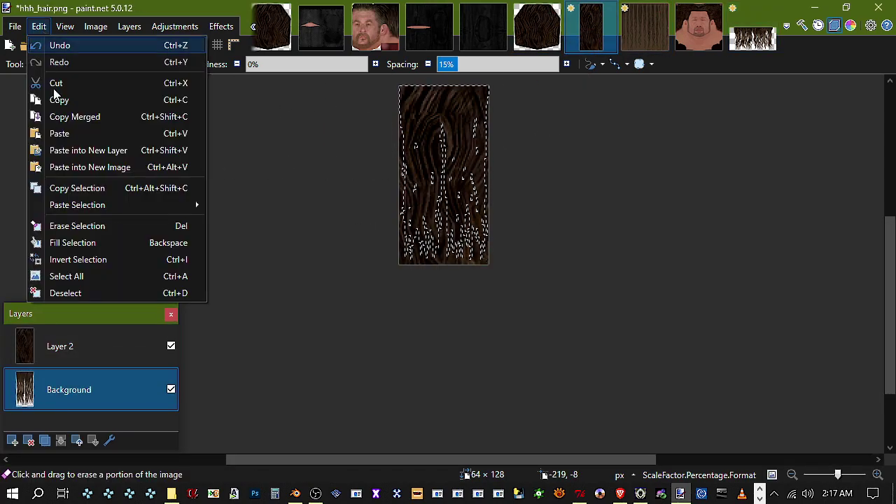
{"action": "left_click", "coordinate": [79, 138]}
{"action": "left_click", "coordinate": [393, 245]}
Delete Layer 2 from hhh_hair.png and save the file
{"action": "left_click", "coordinate": [82, 350]}
{"action": "left_click", "coordinate": [29, 441]}
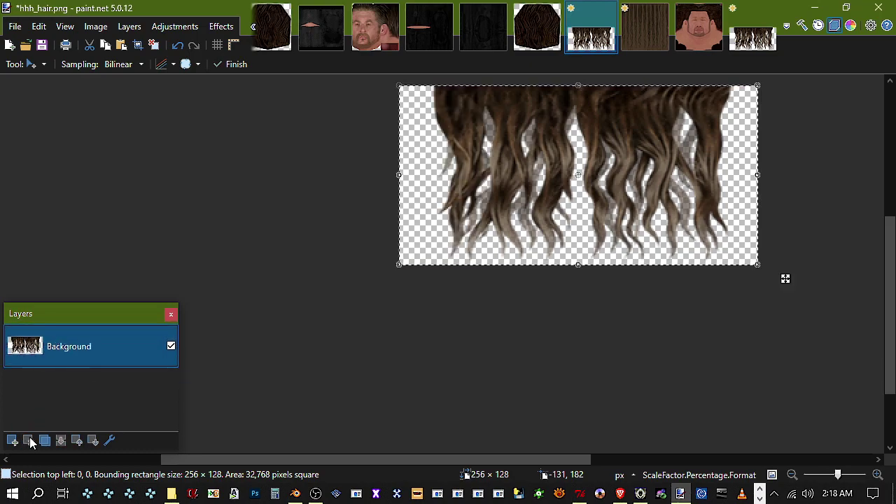
{"action": "left_click", "coordinate": [42, 47]}
Reload 0002.obj in Noesis, examine the new hair strands around the head, and return to paint.net
{"action": "left_click", "coordinate": [640, 493]}
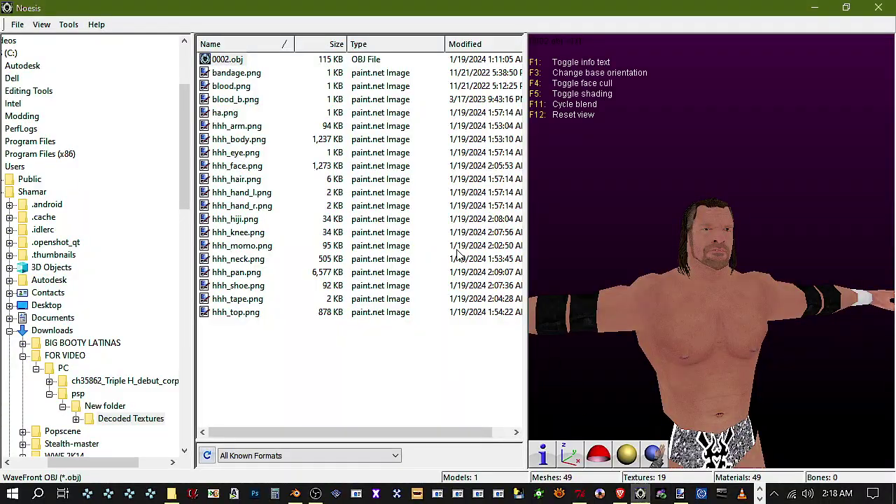
{"action": "left_click", "coordinate": [231, 59]}
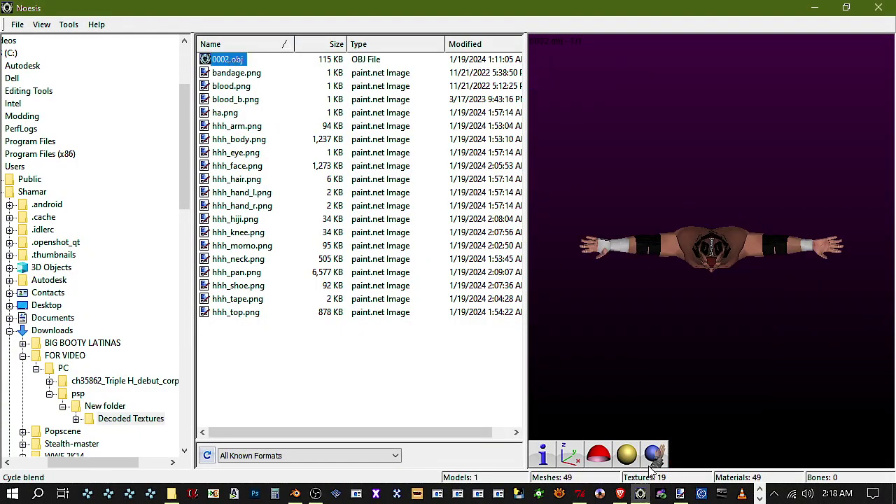
{"action": "left_click", "coordinate": [625, 456]}
{"action": "left_click", "coordinate": [576, 451]}
{"action": "left_click", "coordinate": [576, 451]}
{"action": "scroll", "coordinate": [696, 298], "scroll_direction": "up", "scroll_amount": 5}
{"action": "scroll", "coordinate": [696, 299], "scroll_direction": "down", "scroll_amount": 5}
{"action": "left_click_drag", "start_coordinate": [696, 299], "coordinate": [715, 294]}
{"action": "left_click_drag", "start_coordinate": [715, 238], "coordinate": [727, 238]}
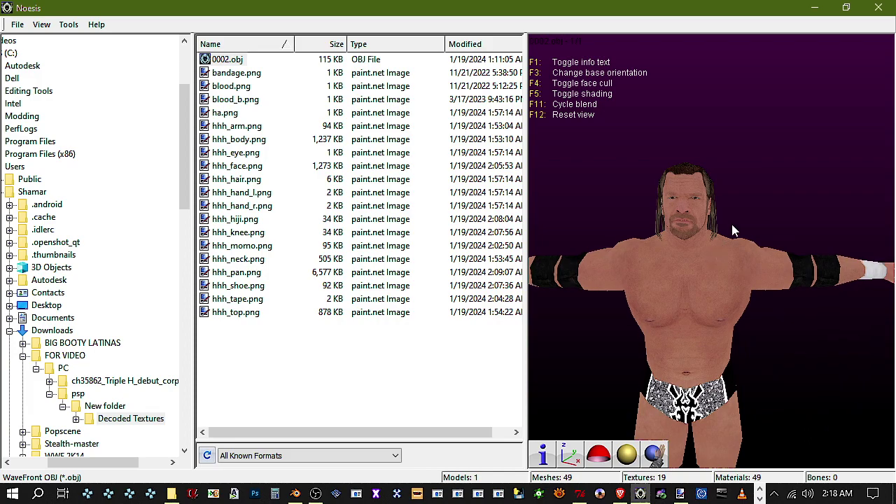
{"action": "left_click", "coordinate": [815, 7]}
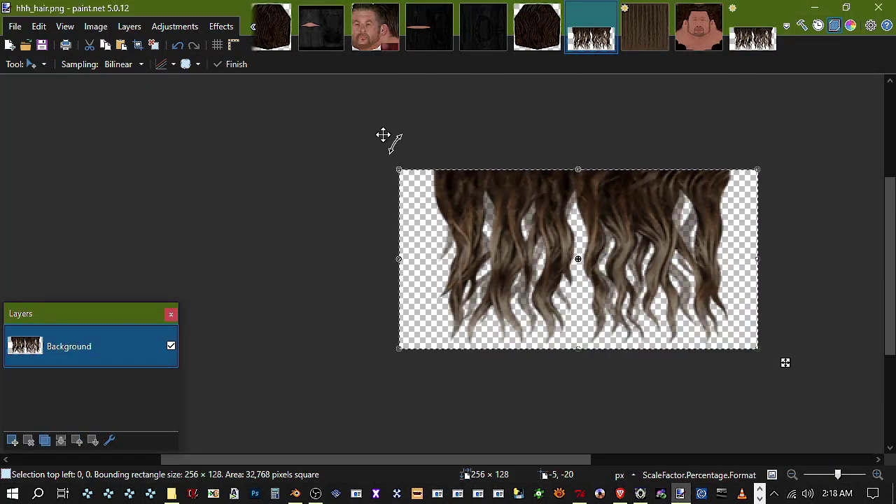
Darken the strands in hhh_hair.png with Hue / Saturation at saturation 121 and lightness -44, then save the file
{"action": "left_click", "coordinate": [175, 26]}
{"action": "left_click", "coordinate": [232, 358]}
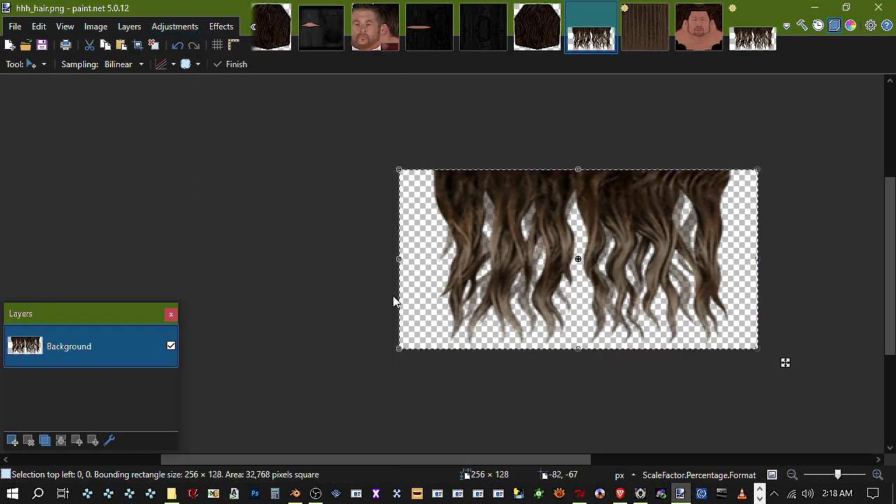
{"action": "left_click_drag", "start_coordinate": [475, 170], "coordinate": [329, 154]}
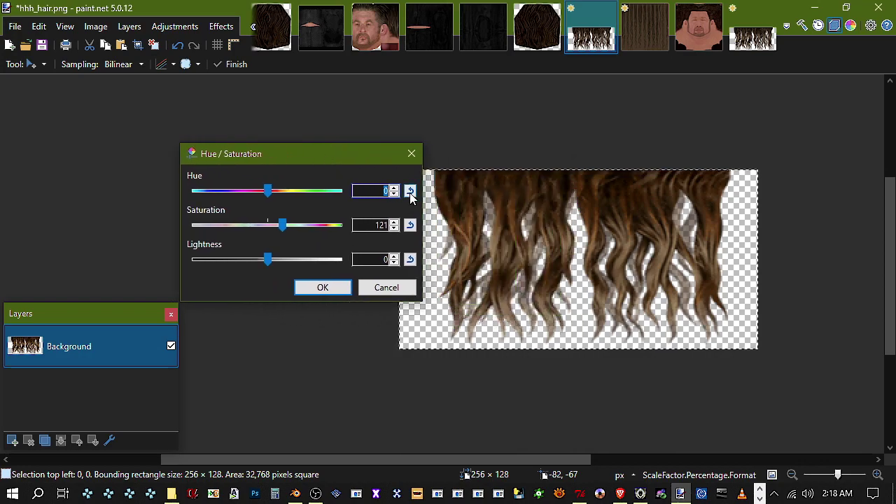
{"action": "left_click_drag", "start_coordinate": [265, 260], "coordinate": [225, 258]}
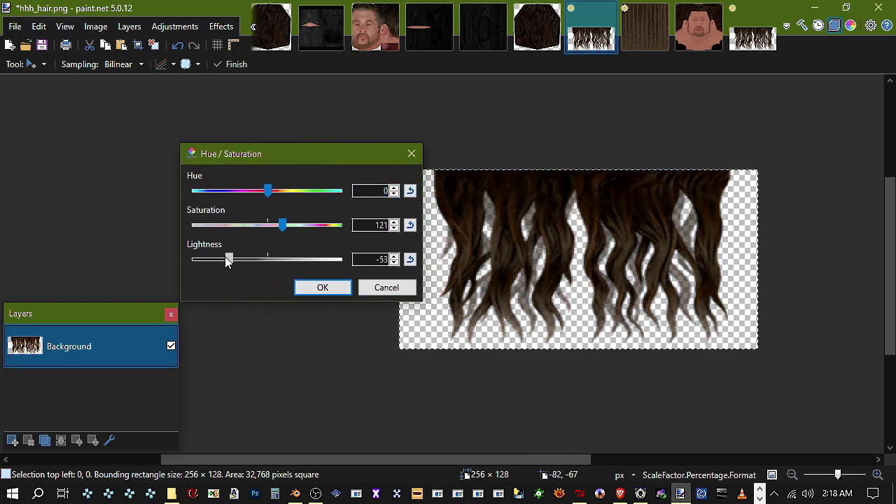
{"action": "left_click", "coordinate": [335, 286]}
{"action": "left_click", "coordinate": [42, 47]}
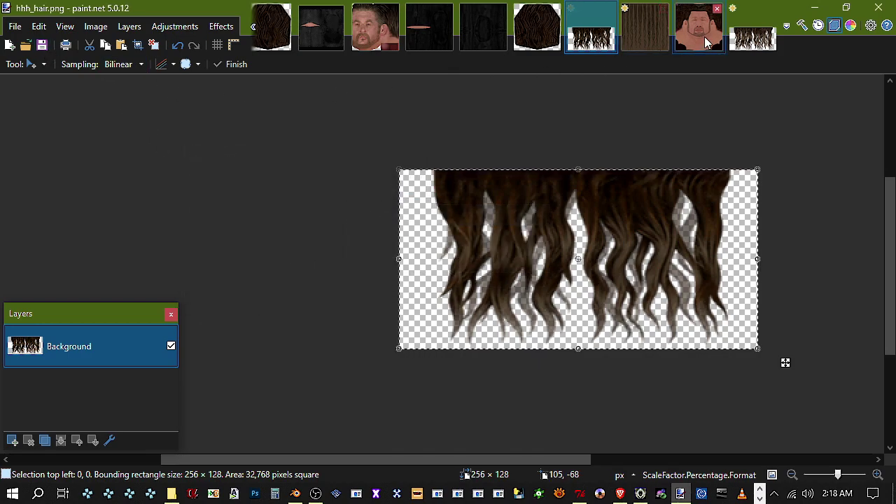
In hhh_face.png, undo the layer merge to get the side hair back on Layer 2
{"action": "left_click", "coordinate": [252, 42]}
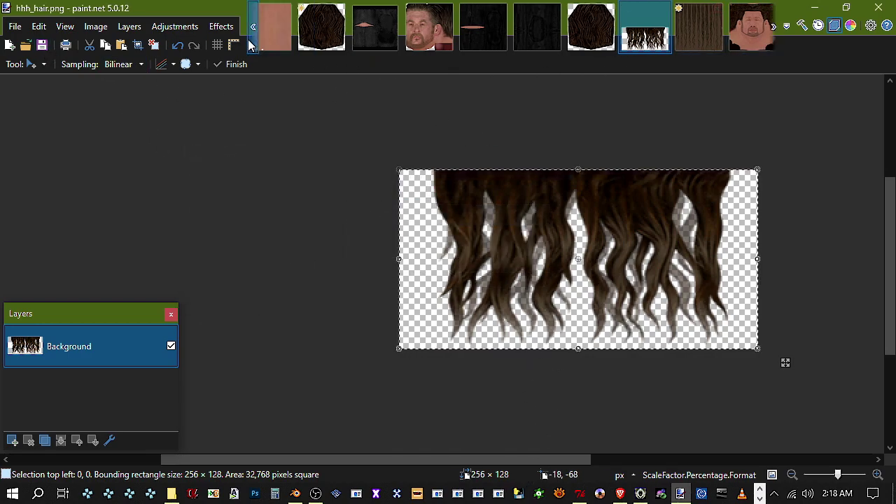
{"action": "left_click", "coordinate": [397, 33]}
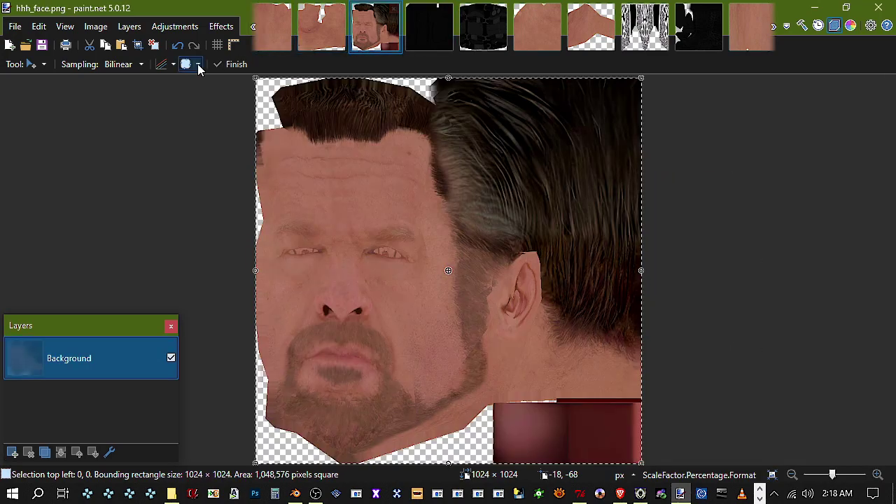
{"action": "key", "text": "ctrl+shift+v"}
{"action": "left_click", "coordinate": [179, 27]}
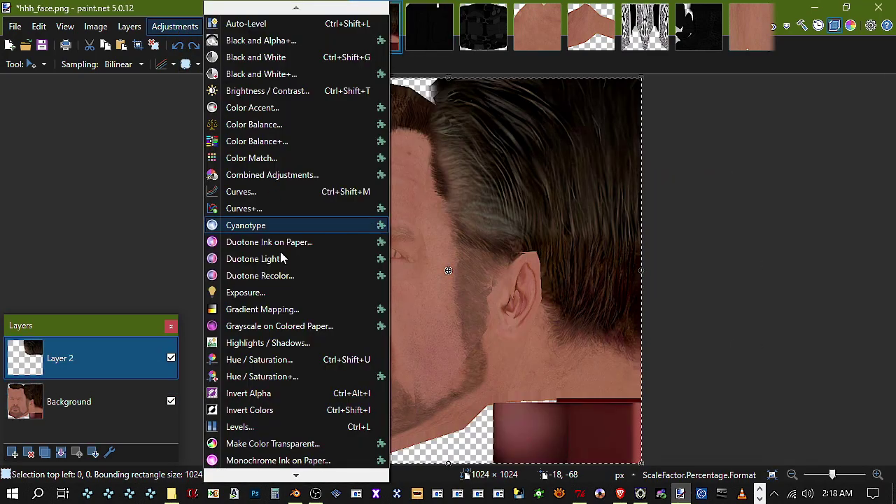
{"action": "left_click", "coordinate": [280, 342]}
{"action": "left_click", "coordinate": [558, 153]}
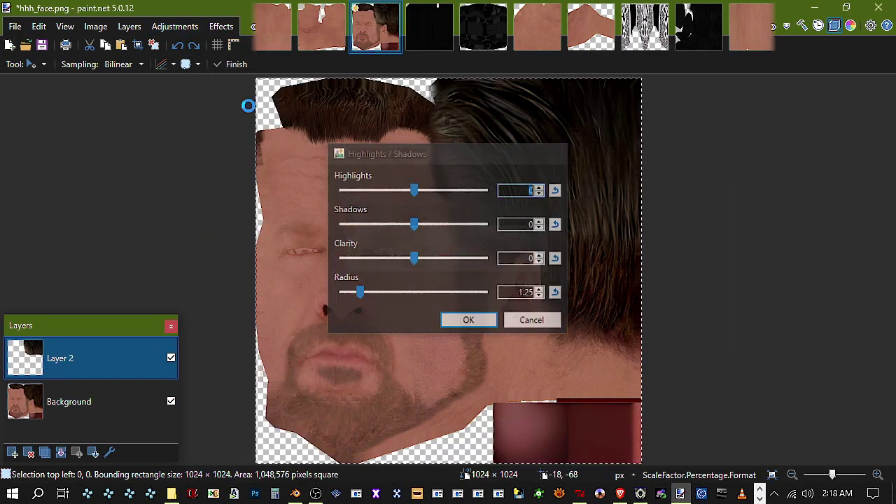
Darken the side hair on Layer 2 with Hue / Saturation at saturation 121 and lightness -44
{"action": "left_click", "coordinate": [175, 26]}
{"action": "left_click", "coordinate": [256, 359]}
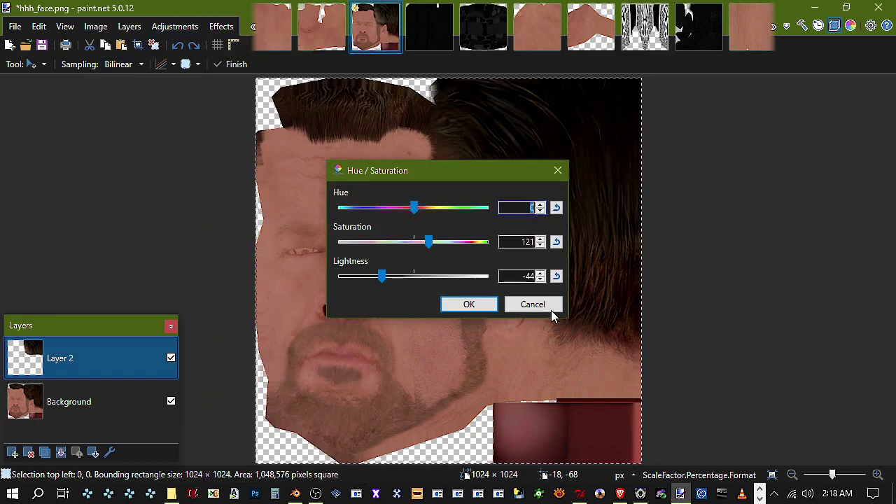
{"action": "left_click", "coordinate": [471, 304]}
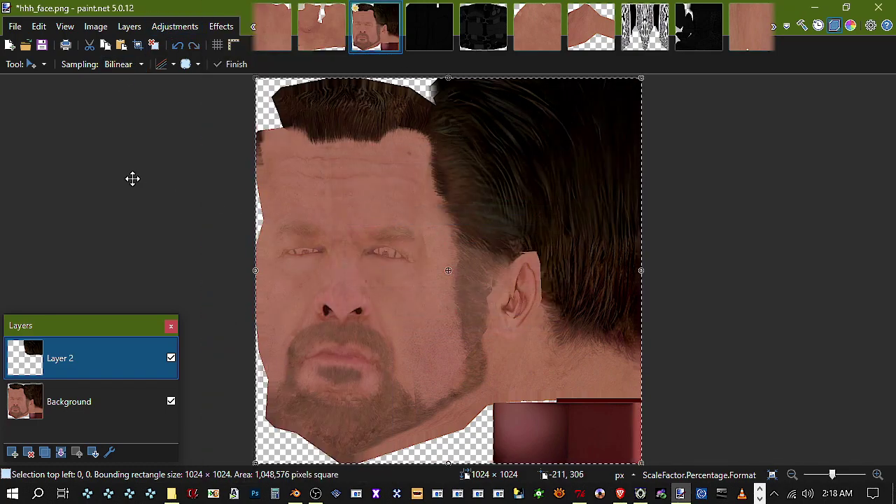
Blend the front edge of the side hair on Layer 2 with the Eraser at brush size 90, then merge the layer down and save
{"action": "left_click", "coordinate": [33, 62]}
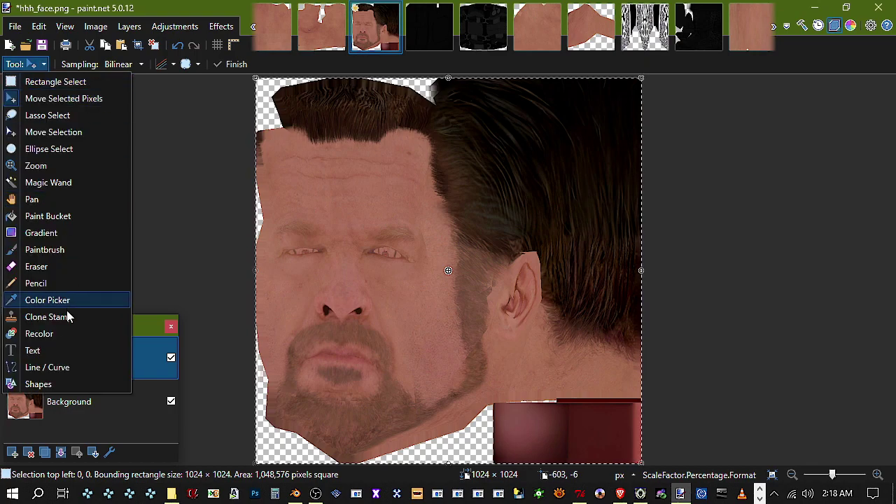
{"action": "left_click", "coordinate": [76, 273]}
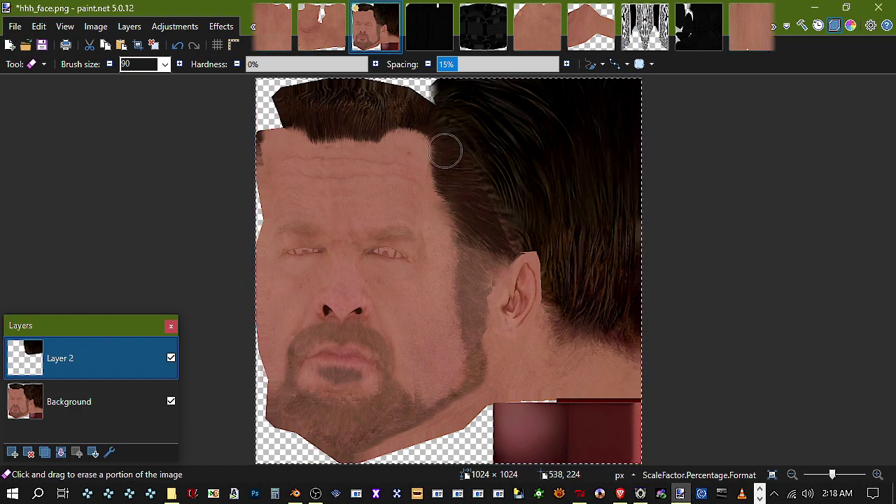
{"action": "left_click", "coordinate": [60, 452]}
{"action": "left_click", "coordinate": [42, 47]}
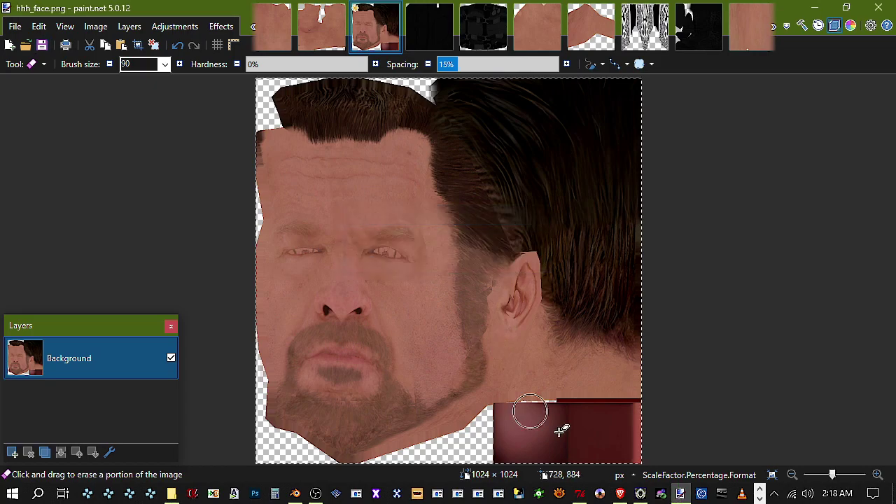
Switch to Noesis, change the base orientation of 0002.obj to upright, examine the side hair on the head, and return to paint.net
{"action": "left_click", "coordinate": [641, 494]}
{"action": "left_click", "coordinate": [569, 455]}
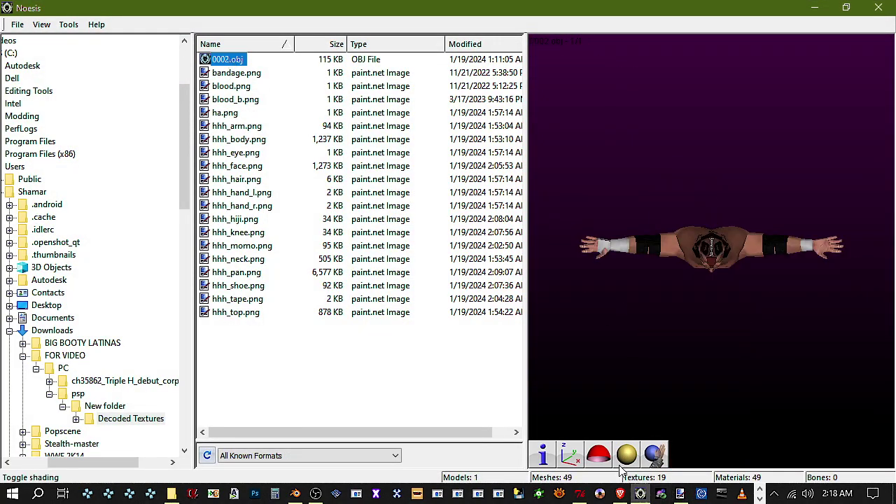
{"action": "left_click", "coordinate": [568, 453]}
{"action": "scroll", "coordinate": [698, 219], "scroll_direction": "up", "scroll_amount": 5}
{"action": "scroll", "coordinate": [698, 220], "scroll_direction": "down", "scroll_amount": 4}
{"action": "left_click_drag", "start_coordinate": [698, 220], "coordinate": [721, 245]}
{"action": "left_click", "coordinate": [815, 7]}
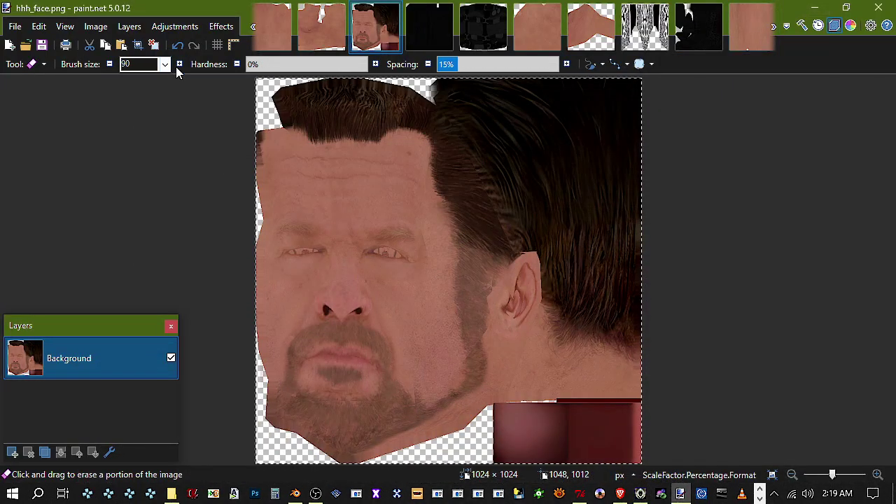
Undo the layer merge, erase along the side hair's upper edge with a brush up to size 250, then merge Layer 2 down and save
{"action": "left_click", "coordinate": [183, 48]}
{"action": "left_click", "coordinate": [42, 63]}
{"action": "left_click", "coordinate": [46, 63]}
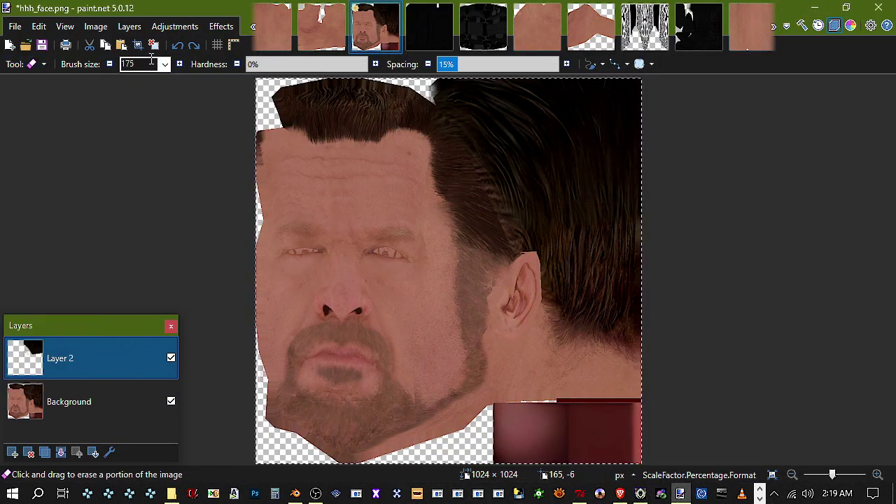
{"action": "mouse_move", "coordinate": [553, 79]}
{"action": "left_mouse_down"}
{"action": "mouse_move", "coordinate": [414, 88]}
{"action": "mouse_move", "coordinate": [610, 90]}
{"action": "mouse_move", "coordinate": [456, 96]}
{"action": "mouse_move", "coordinate": [650, 71]}
{"action": "left_mouse_up"}
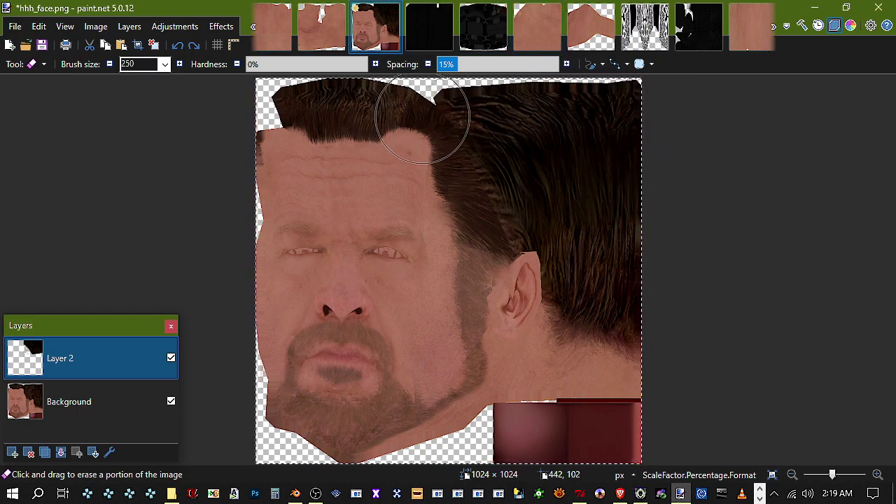
{"action": "left_click", "coordinate": [63, 452]}
{"action": "left_click", "coordinate": [42, 45]}
Examine the hair from the front, sides and above on the 0002.obj model in Noesis, then return to paint.net
{"action": "left_click", "coordinate": [639, 494]}
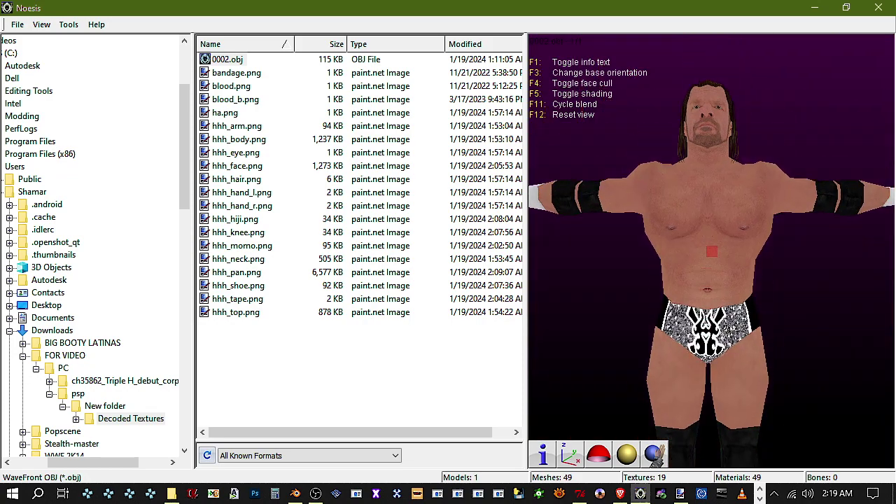
{"action": "left_click_drag", "start_coordinate": [712, 252], "coordinate": [549, 270]}
{"action": "left_click_drag", "start_coordinate": [763, 241], "coordinate": [719, 242]}
{"action": "scroll", "coordinate": [742, 245], "scroll_direction": "up", "scroll_amount": 5}
{"action": "scroll", "coordinate": [742, 245], "scroll_direction": "down", "scroll_amount": 5}
{"action": "left_click_drag", "start_coordinate": [595, 281], "coordinate": [812, 280]}
{"action": "left_click_drag", "start_coordinate": [834, 229], "coordinate": [760, 115]}
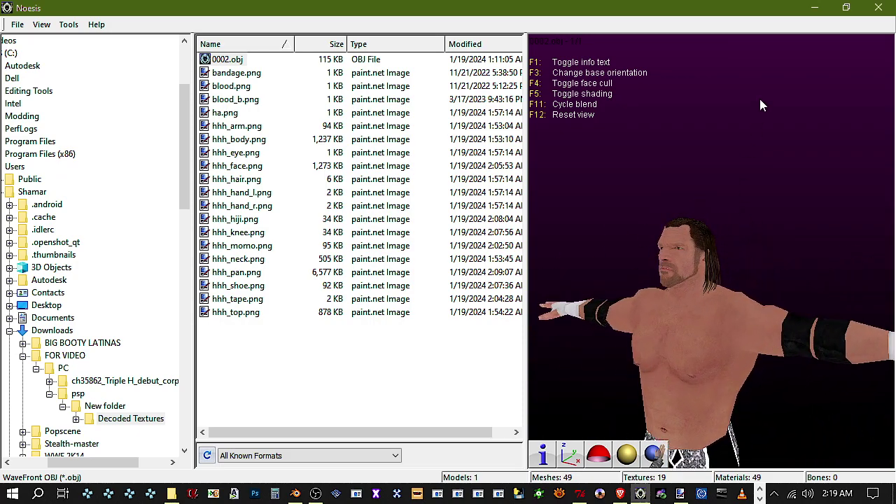
{"action": "left_click", "coordinate": [814, 7]}
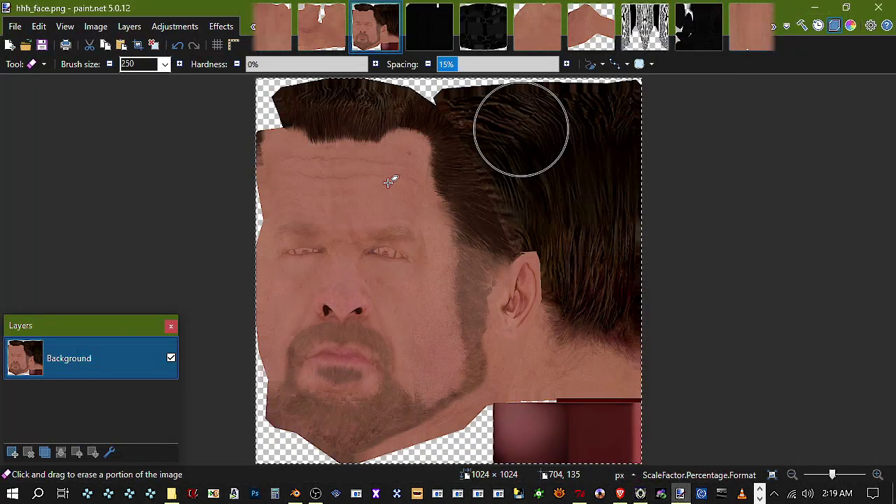
Undo the merge and the wide erasing, then trim the side hair's upper edge on Layer 2 with a smaller Eraser, down to brush size 95
{"action": "left_click", "coordinate": [179, 46]}
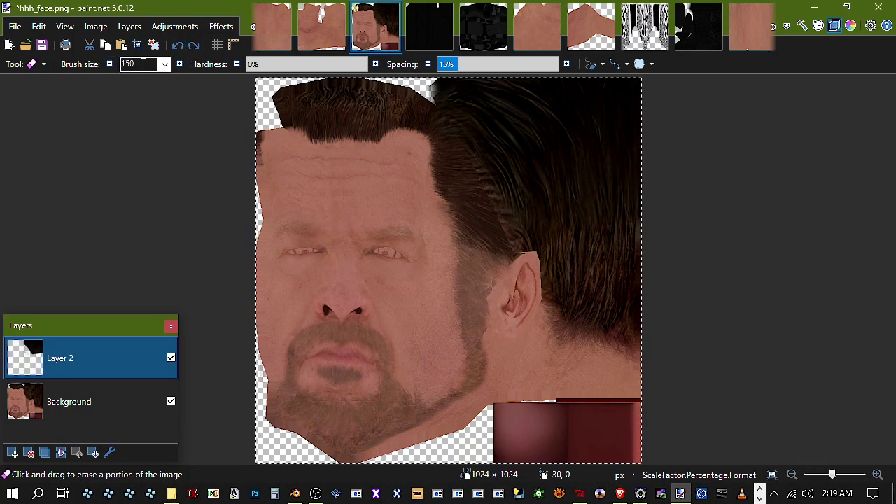
{"action": "left_click_drag", "start_coordinate": [526, 116], "coordinate": [431, 97]}
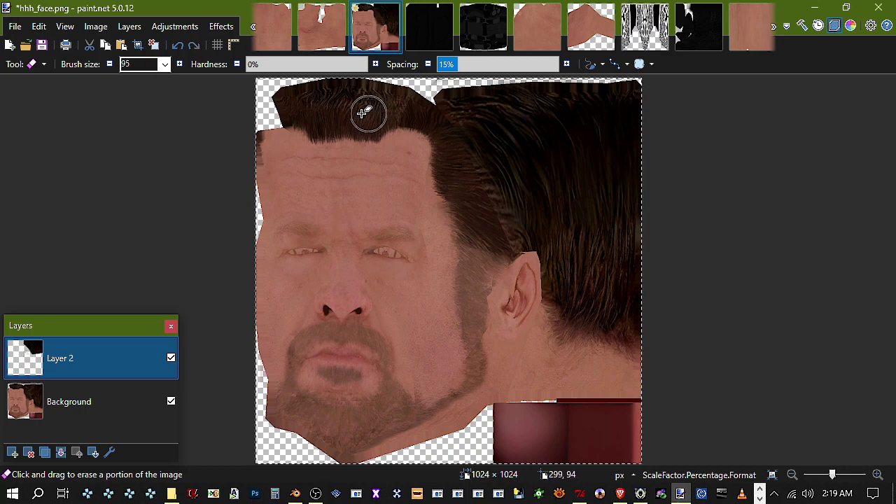
Apply Hue / Saturation to Layer 2 with saturation 113 and lightness 0, then merge it into the background and save hhh_face.png
{"action": "left_click", "coordinate": [183, 26]}
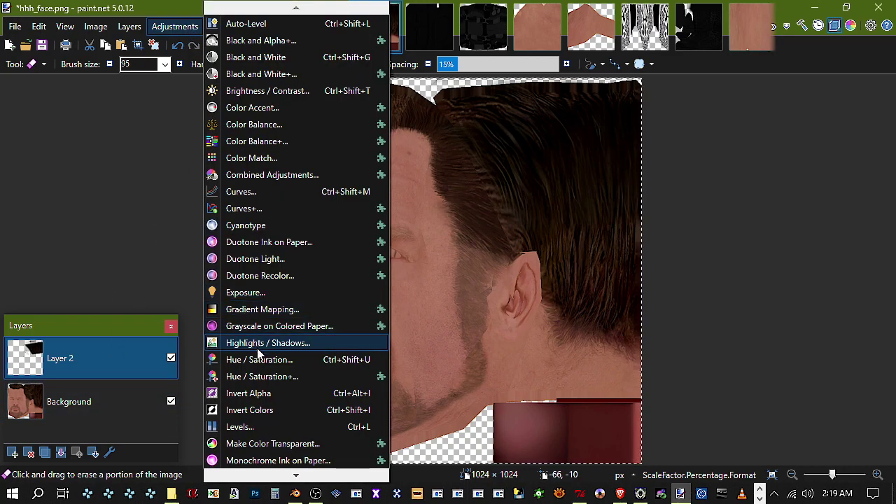
{"action": "left_click", "coordinate": [280, 358]}
{"action": "left_click_drag", "start_coordinate": [509, 181], "coordinate": [299, 176]}
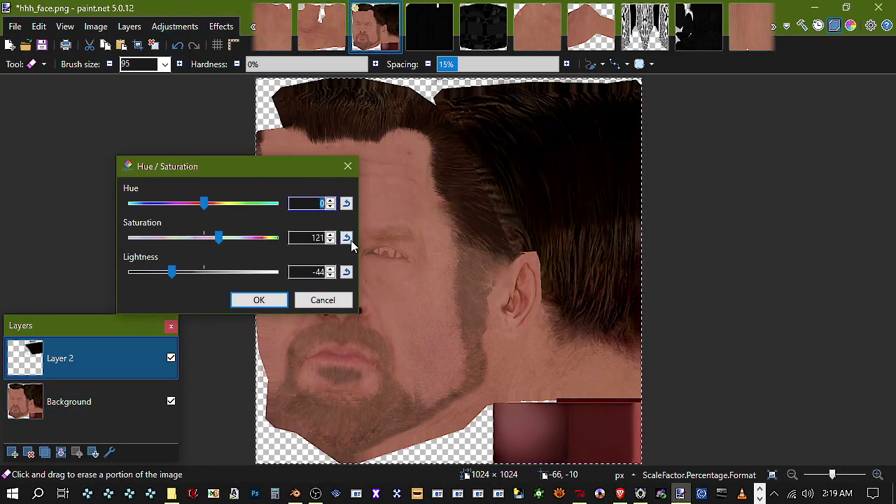
{"action": "left_click", "coordinate": [346, 273]}
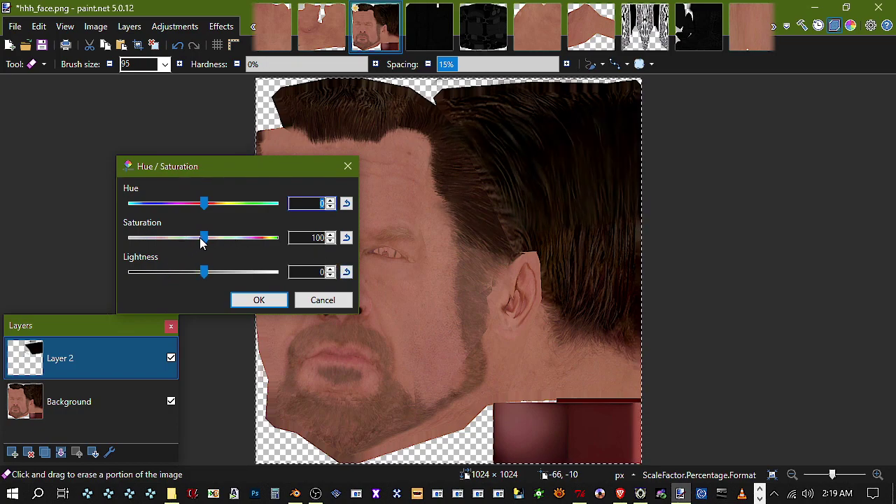
{"action": "left_click_drag", "start_coordinate": [219, 238], "coordinate": [211, 240]}
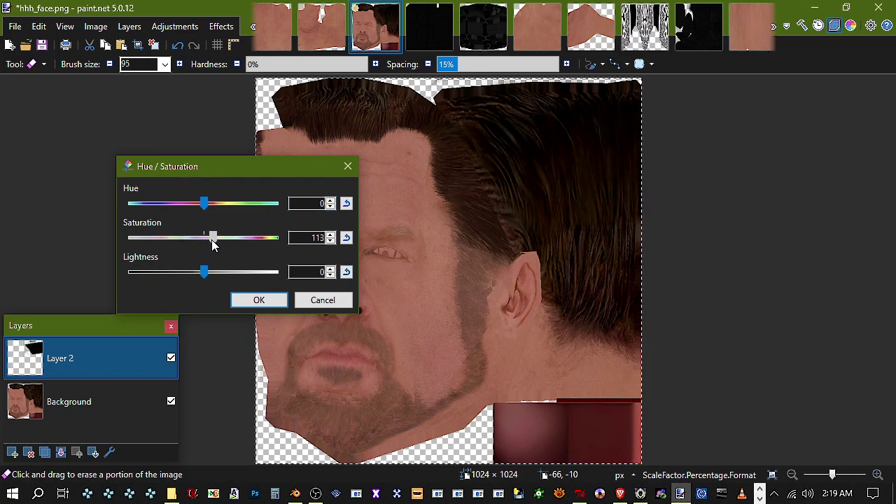
{"action": "left_click", "coordinate": [259, 300]}
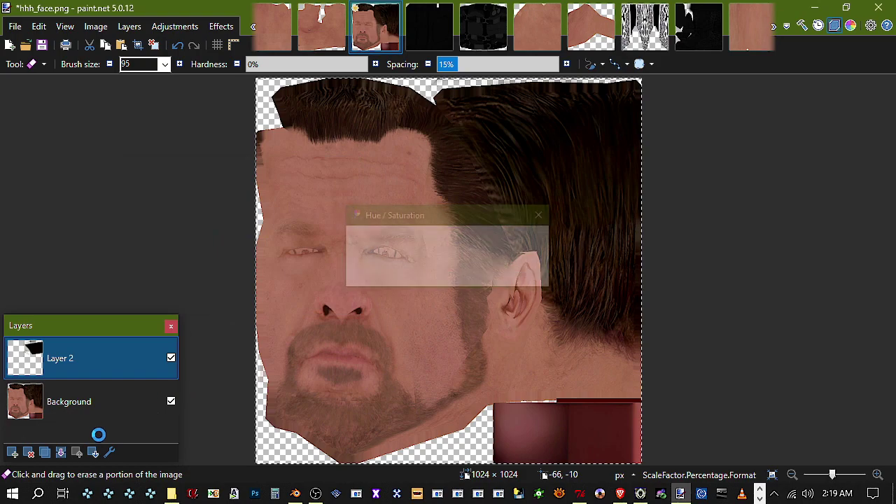
{"action": "left_click", "coordinate": [61, 452]}
{"action": "left_click", "coordinate": [42, 44]}
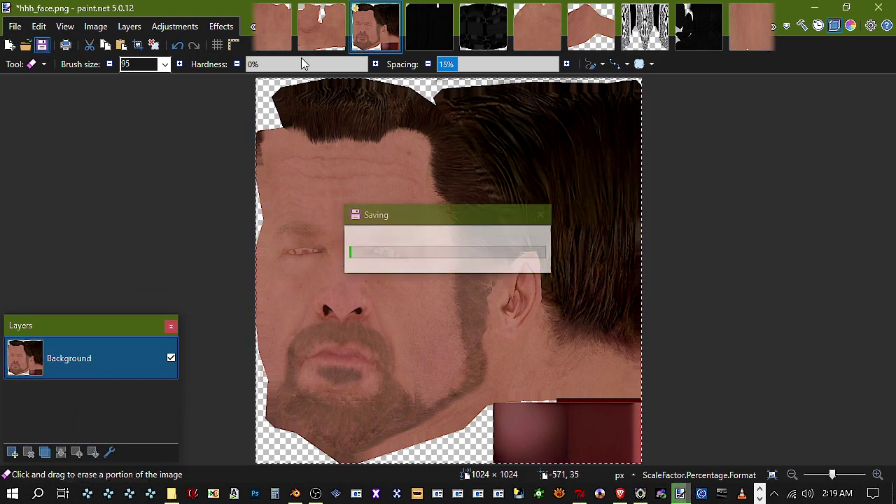
Undo the layer merge, apply Hue / Saturation to the side hair with hue -1 and saturation 113, then merge down and save
{"action": "left_click", "coordinate": [178, 45]}
{"action": "left_click", "coordinate": [175, 26]}
{"action": "left_click", "coordinate": [259, 358]}
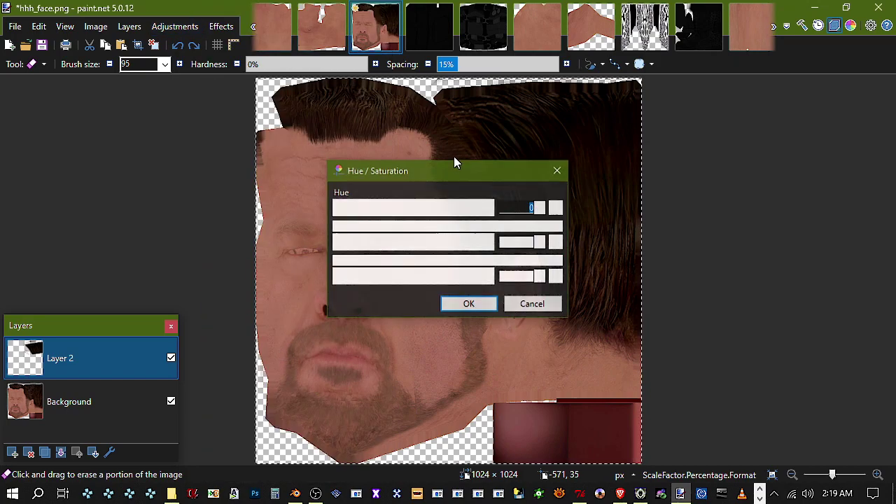
{"action": "left_click_drag", "start_coordinate": [400, 160], "coordinate": [263, 143]}
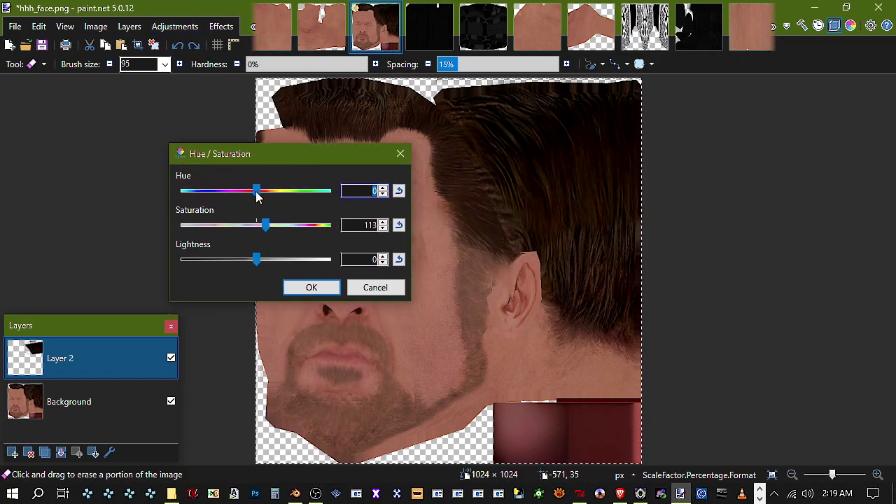
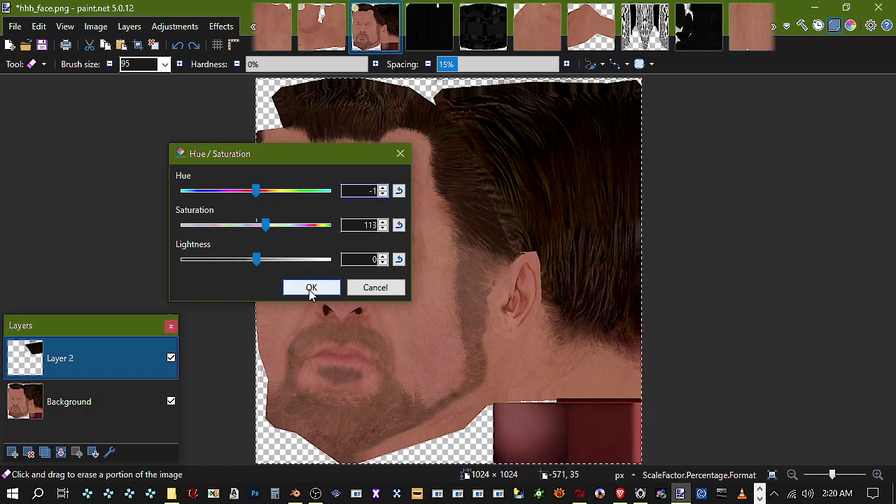
{"action": "left_click", "coordinate": [312, 288]}
{"action": "left_click", "coordinate": [61, 452]}
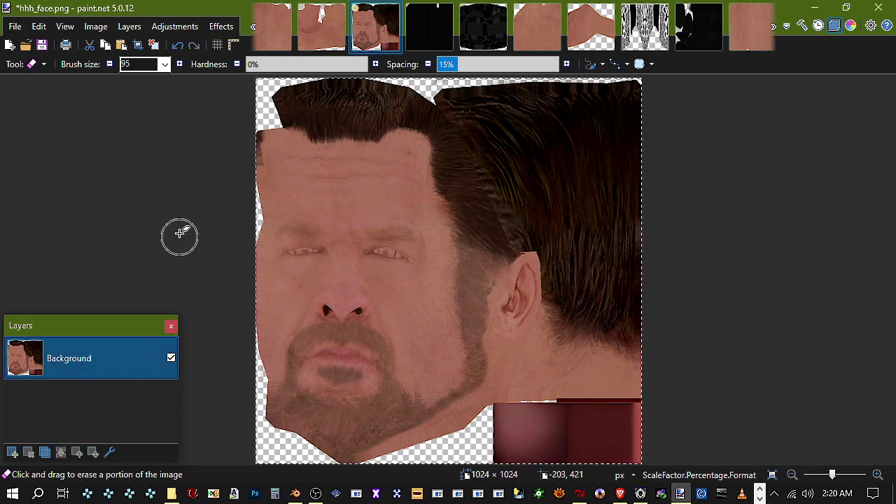
{"action": "left_click", "coordinate": [44, 45]}
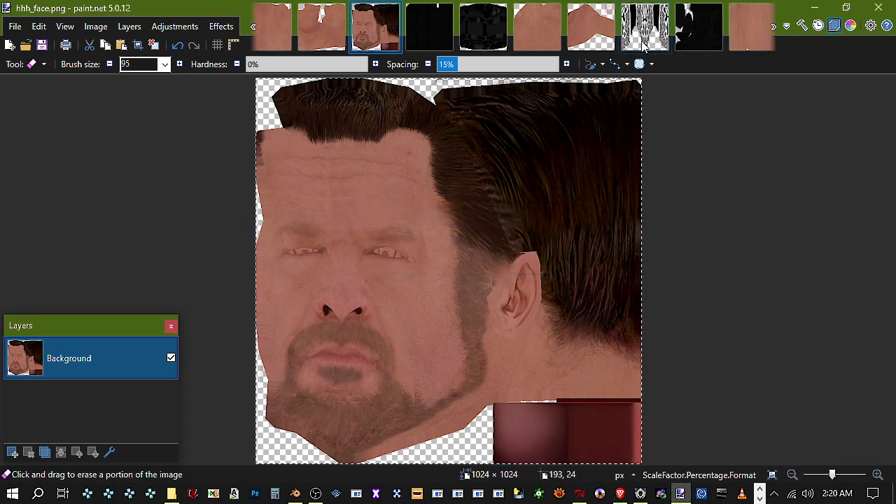
Undo the latest merge and hue shift in hhh_face.png, merge Layer 2 down again, and save the file
{"action": "left_click", "coordinate": [178, 45]}
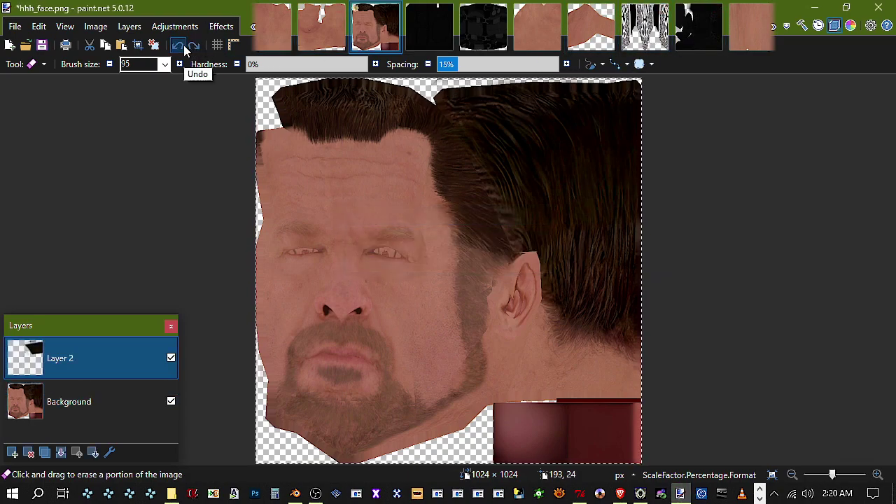
{"action": "left_click", "coordinate": [61, 453]}
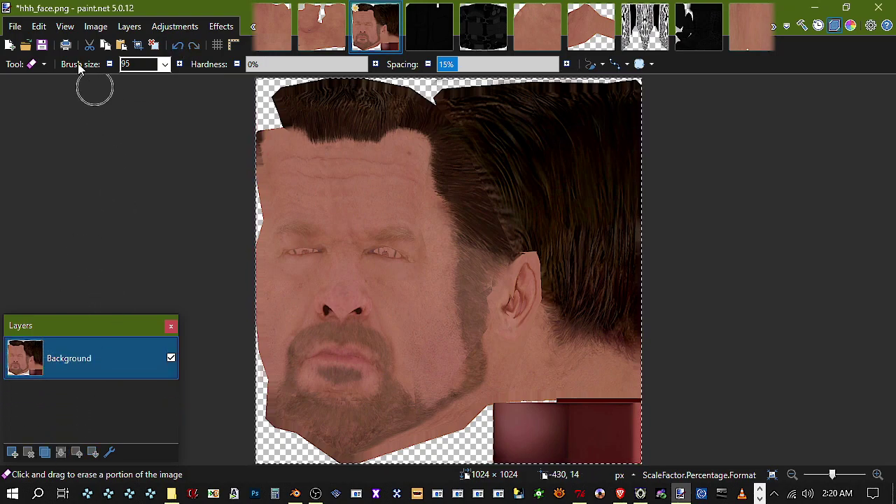
{"action": "left_click", "coordinate": [42, 45]}
Adjust the strands in hhh_hair.png with Hue / Saturation at hue -1, saturation 113 and lightness 0, then save the file
{"action": "scroll", "coordinate": [786, 42], "scroll_direction": "down", "scroll_amount": 2}
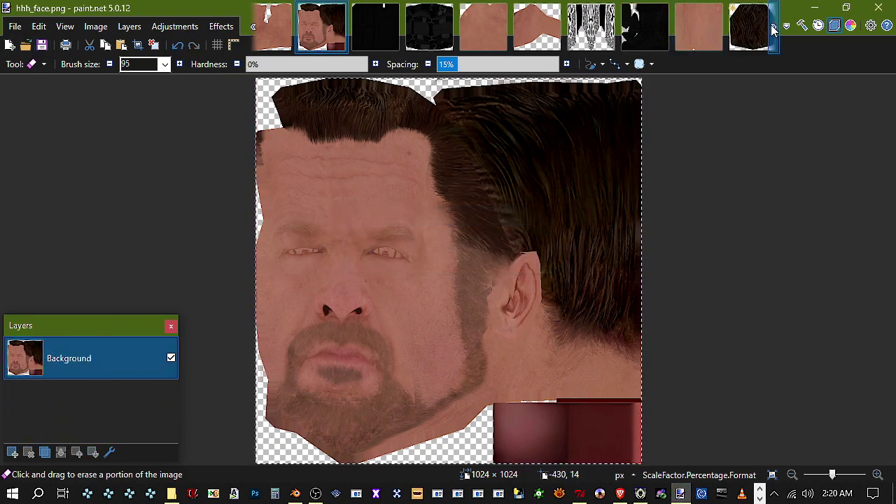
{"action": "left_click", "coordinate": [787, 44]}
{"action": "left_click", "coordinate": [767, 40]}
{"action": "left_click", "coordinate": [775, 43]}
{"action": "scroll", "coordinate": [776, 43], "scroll_direction": "down", "scroll_amount": 3}
{"action": "left_click", "coordinate": [592, 31]}
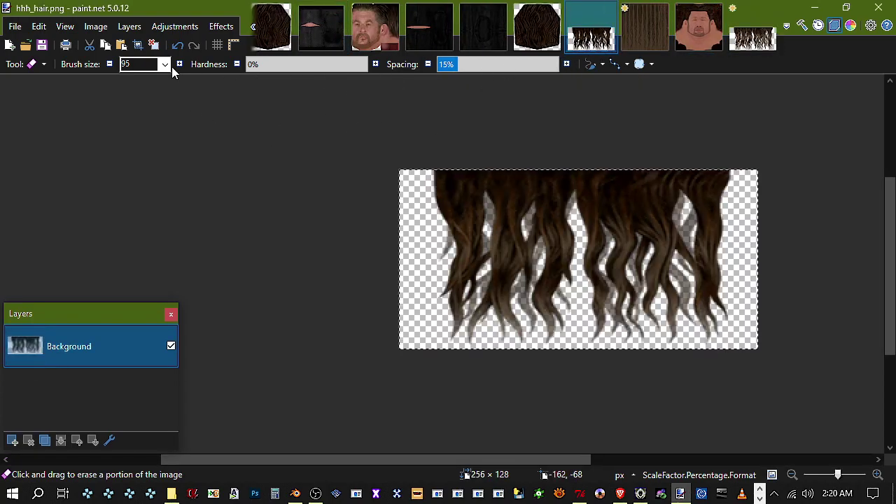
{"action": "left_click", "coordinate": [202, 26]}
{"action": "left_click", "coordinate": [228, 360]}
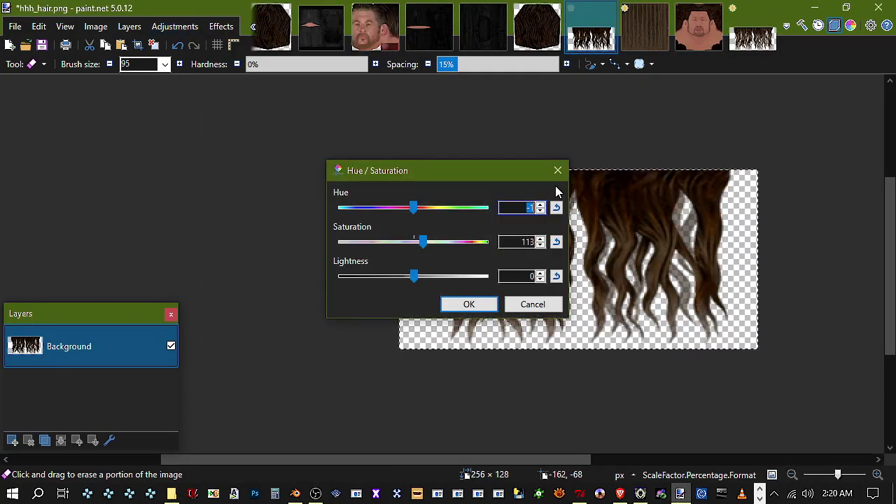
{"action": "left_click", "coordinate": [469, 303]}
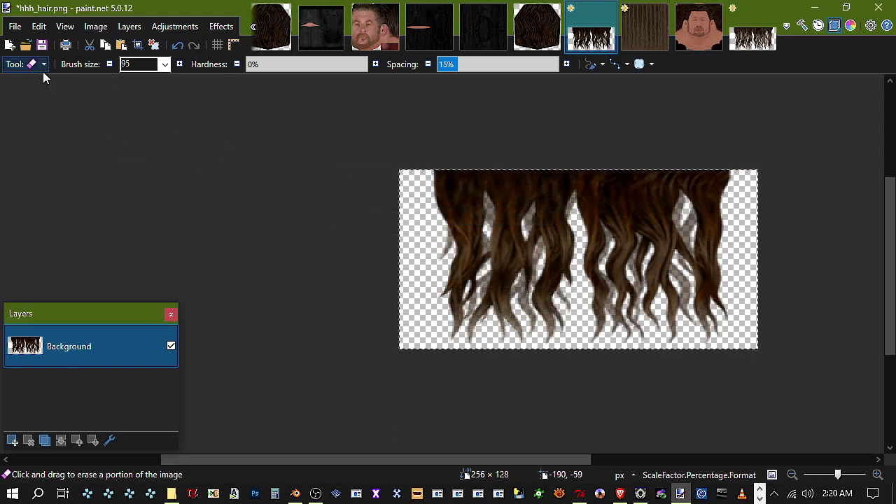
Reload 0002.obj in Noesis and compare the model with shading and face culling toggled
{"action": "left_click", "coordinate": [640, 494]}
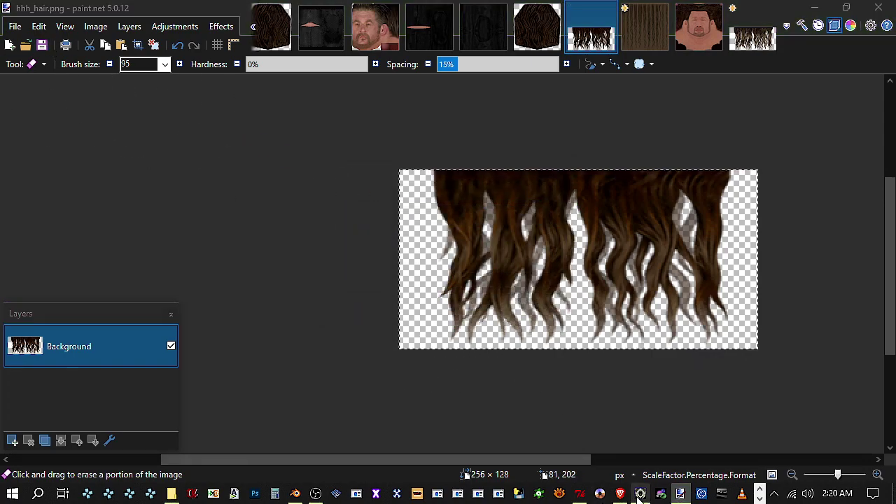
{"action": "left_click", "coordinate": [228, 60]}
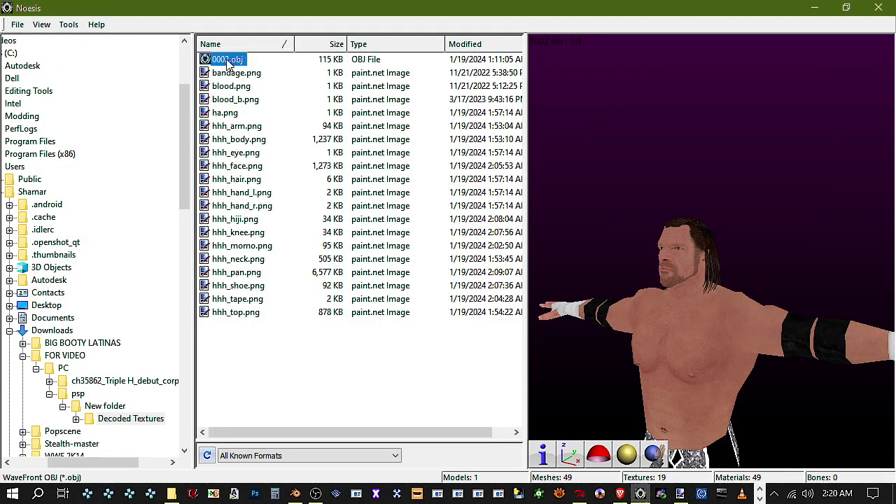
{"action": "left_click", "coordinate": [627, 454]}
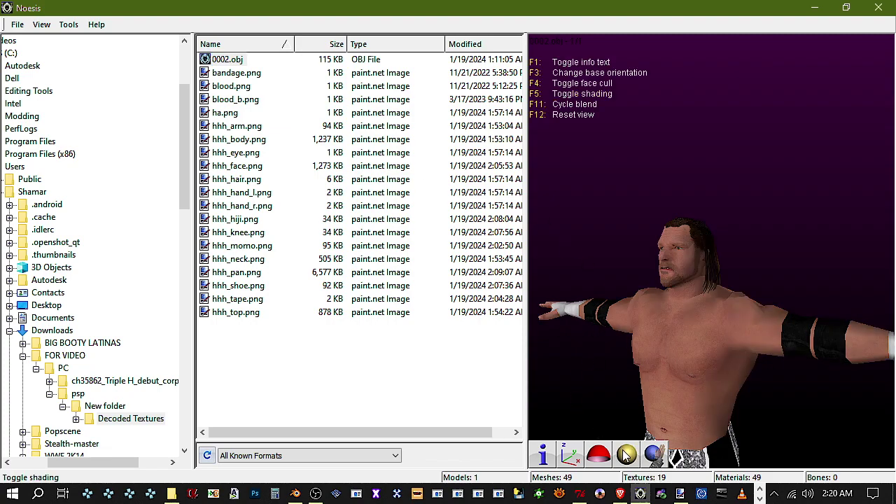
{"action": "left_click", "coordinate": [603, 455]}
{"action": "left_click", "coordinate": [228, 62]}
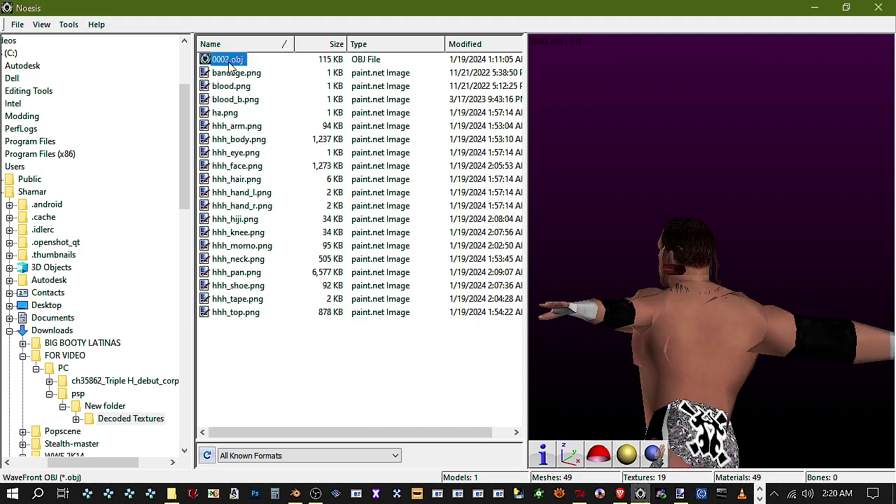
{"action": "left_click", "coordinate": [600, 456]}
{"action": "left_click", "coordinate": [625, 455]}
Inspect the recoloured hair around the model's head up close from several angles, then return to the open textures in paint.net
{"action": "left_click", "coordinate": [579, 451]}
{"action": "scroll", "coordinate": [700, 276], "scroll_direction": "up", "scroll_amount": 3}
{"action": "scroll", "coordinate": [700, 275], "scroll_direction": "down", "scroll_amount": 3}
{"action": "middle_click_drag", "start_coordinate": [700, 276], "coordinate": [701, 393]}
{"action": "left_click_drag", "start_coordinate": [701, 276], "coordinate": [792, 350]}
{"action": "left_click_drag", "start_coordinate": [876, 207], "coordinate": [775, 163]}
{"action": "left_click", "coordinate": [815, 7]}
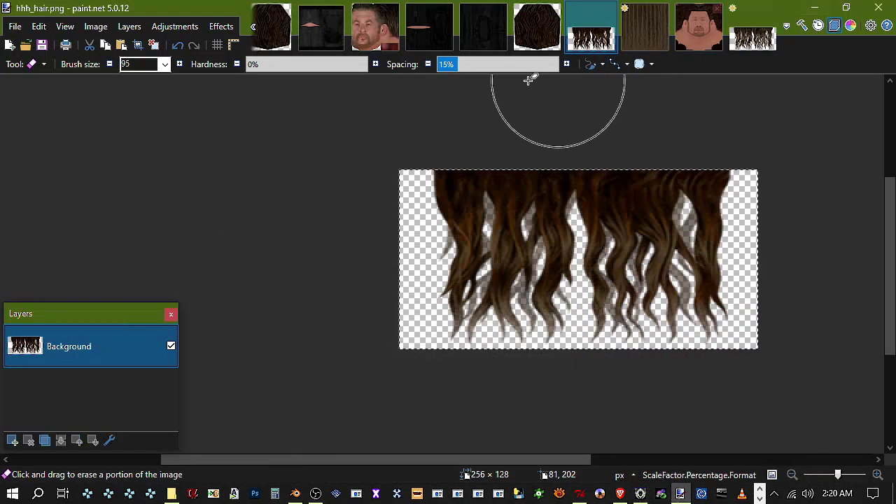
{"action": "scroll", "coordinate": [279, 45], "scroll_direction": "up", "scroll_amount": 8}
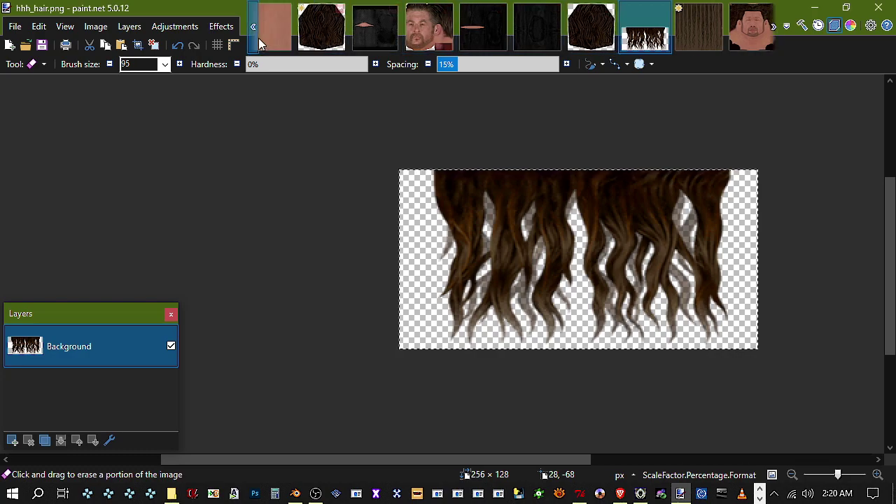
Paste the copied hair into hhh_face.png as a new layer, soften its edge with the Eraser, then merge it down and save
{"action": "scroll", "coordinate": [260, 43], "scroll_direction": "up", "scroll_amount": 2}
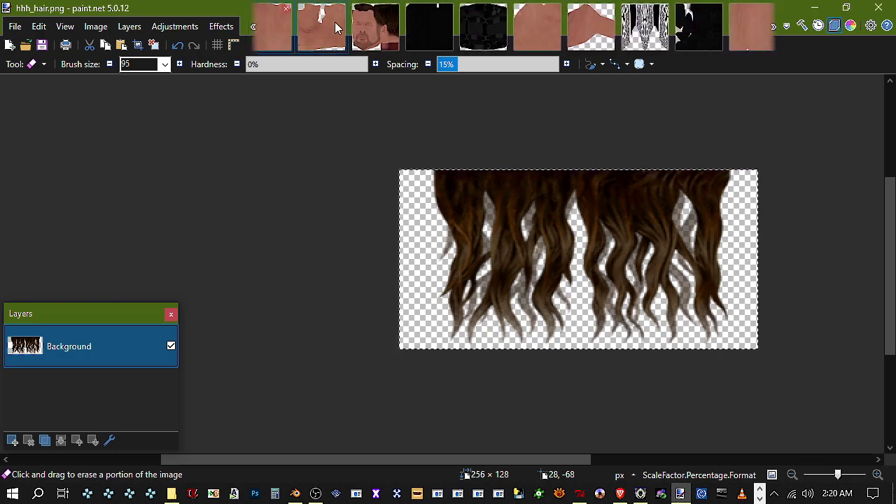
{"action": "left_click", "coordinate": [383, 26]}
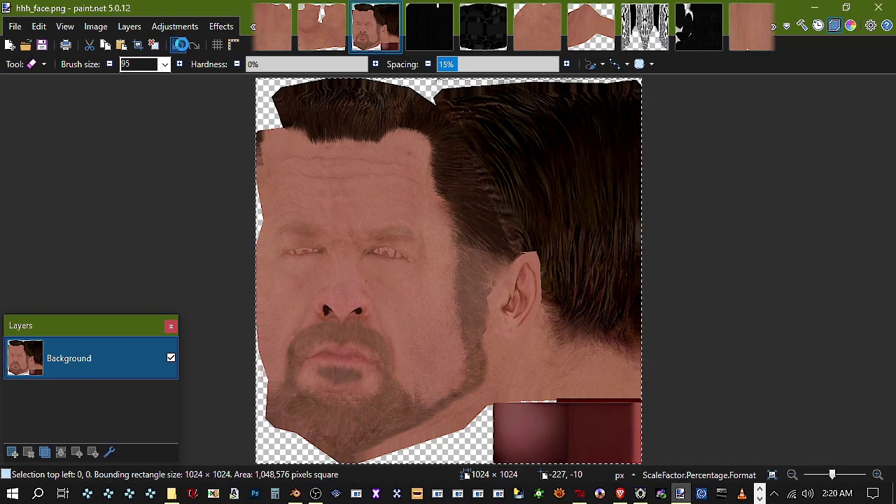
{"action": "key", "text": "ctrl+shift+v"}
{"action": "mouse_move", "coordinate": [461, 121]}
{"action": "left_mouse_down"}
{"action": "mouse_move", "coordinate": [574, 103]}
{"action": "mouse_move", "coordinate": [644, 104]}
{"action": "mouse_move", "coordinate": [502, 113]}
{"action": "left_mouse_up"}
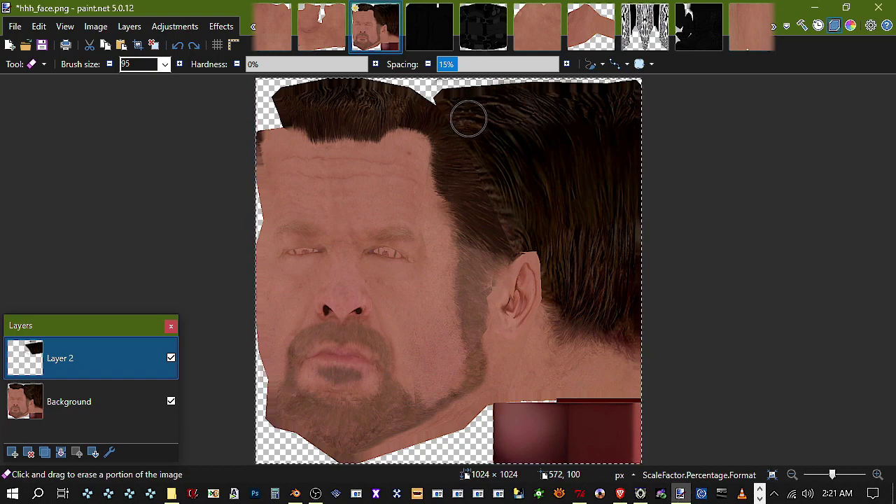
{"action": "left_click", "coordinate": [61, 453]}
{"action": "left_click", "coordinate": [41, 45]}
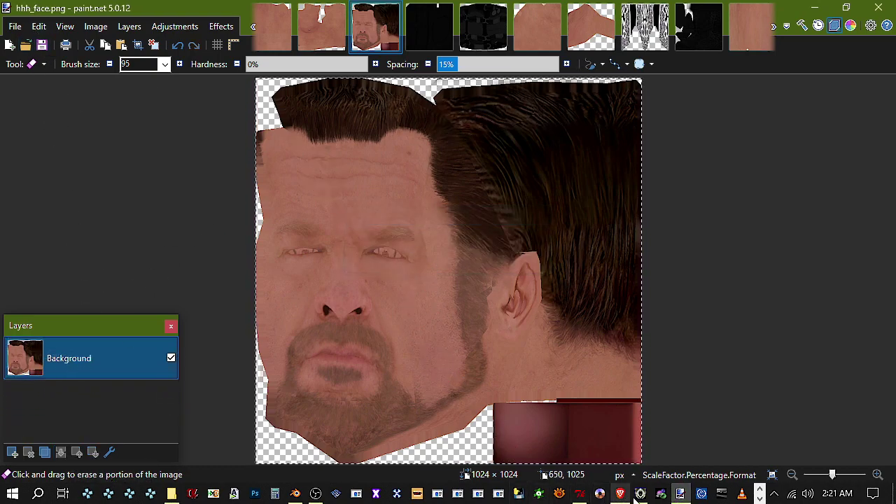
Switch to Noesis, reload 0002.obj and cycle the model's base orientation
{"action": "left_click", "coordinate": [640, 493]}
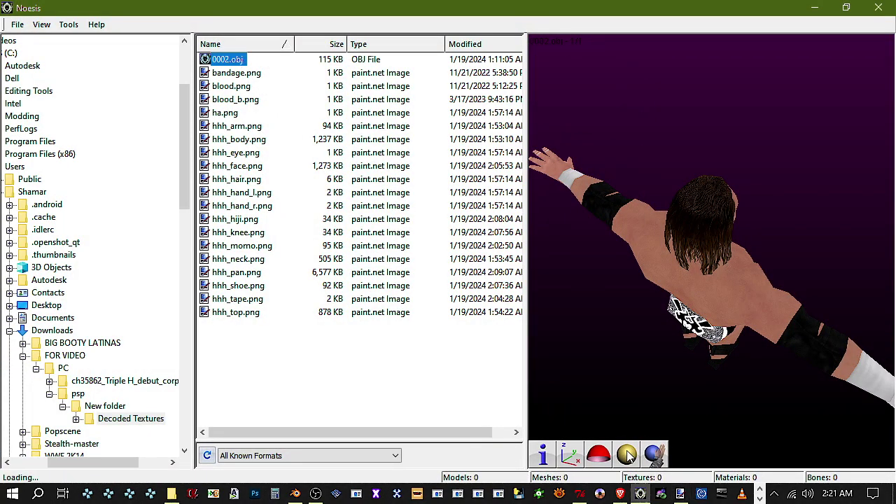
{"action": "left_click_drag", "start_coordinate": [712, 251], "coordinate": [882, 259]}
{"action": "left_click_drag", "start_coordinate": [574, 294], "coordinate": [618, 305]}
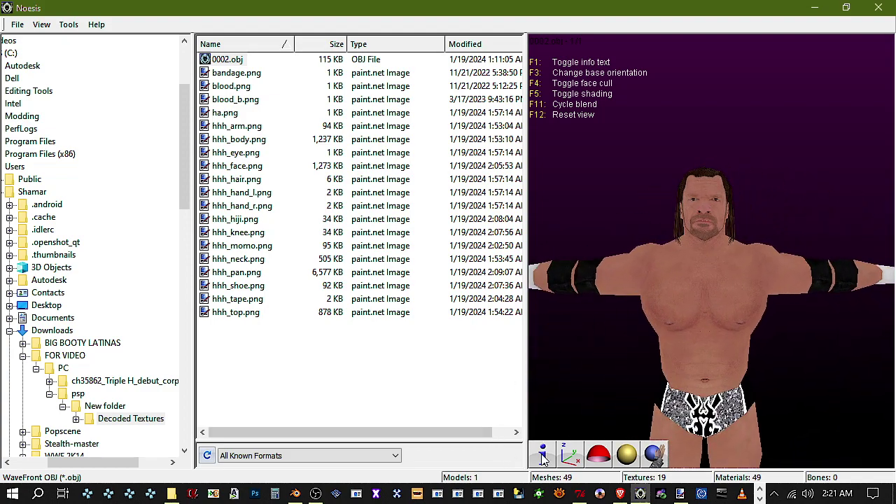
{"action": "left_click", "coordinate": [570, 455]}
{"action": "left_click", "coordinate": [570, 456]}
{"action": "left_click", "coordinate": [570, 455]}
{"action": "left_click", "coordinate": [570, 455]}
Inspect the reloaded model up close and at full height, then return to the textures in paint.net
{"action": "scroll", "coordinate": [711, 319], "scroll_direction": "up", "scroll_amount": 3}
{"action": "scroll", "coordinate": [729, 294], "scroll_direction": "down", "scroll_amount": 3}
{"action": "scroll", "coordinate": [725, 268], "scroll_direction": "down", "scroll_amount": 4}
{"action": "left_click_drag", "start_coordinate": [725, 268], "coordinate": [712, 250]}
{"action": "scroll", "coordinate": [712, 251], "scroll_direction": "up", "scroll_amount": 5}
{"action": "scroll", "coordinate": [714, 245], "scroll_direction": "down", "scroll_amount": 2}
{"action": "scroll", "coordinate": [718, 244], "scroll_direction": "down", "scroll_amount": 3}
{"action": "middle_click_drag", "start_coordinate": [717, 244], "coordinate": [665, 208]}
{"action": "scroll", "coordinate": [715, 249], "scroll_direction": "down", "scroll_amount": 5}
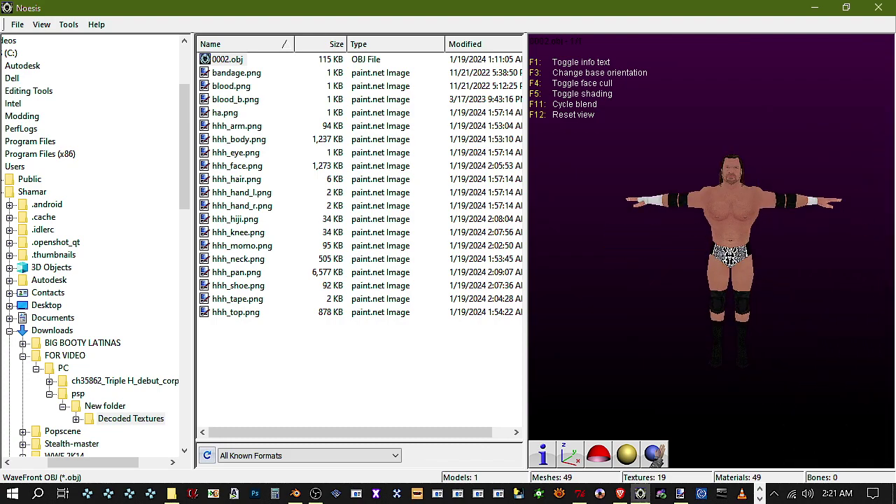
{"action": "left_click", "coordinate": [810, 7]}
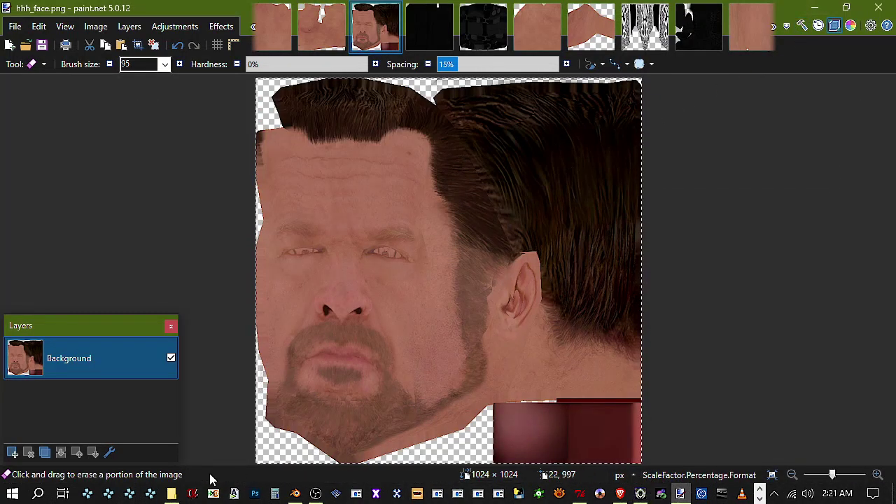
Open TripleHHands1.png and TripleHHands2.png from the texture folder in paint.net
{"action": "left_click", "coordinate": [172, 493]}
{"action": "left_click", "coordinate": [418, 226]}
{"action": "double_click", "coordinate": [419, 225]}
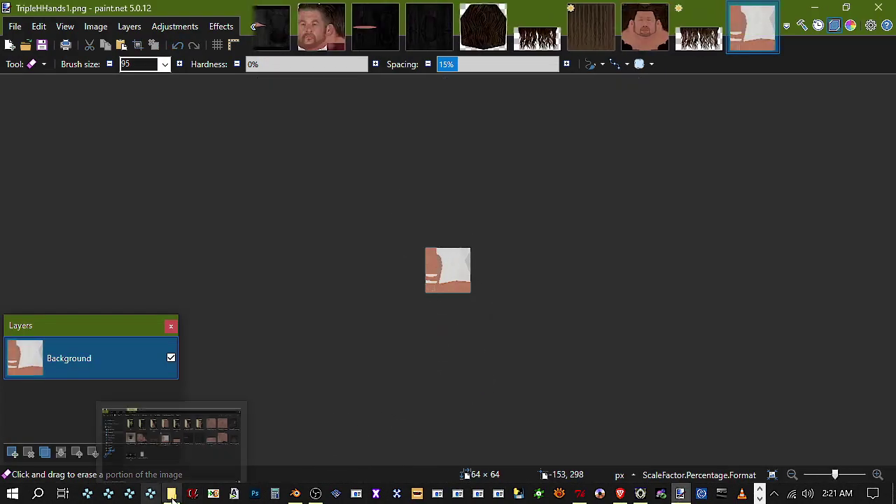
{"action": "left_click", "coordinate": [233, 452]}
{"action": "double_click", "coordinate": [497, 228]}
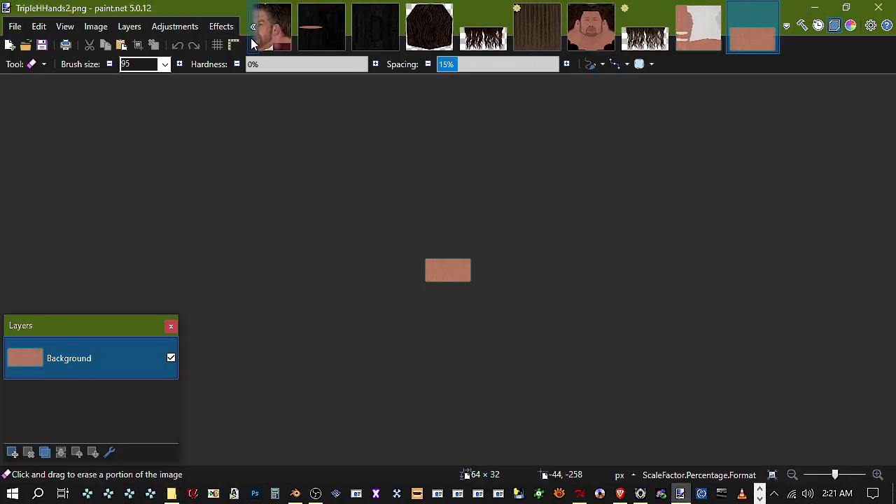
Select a 118 × 71 pixel rectangle of plain skin in hhh_arm.png and copy it
{"action": "left_click", "coordinate": [251, 40]}
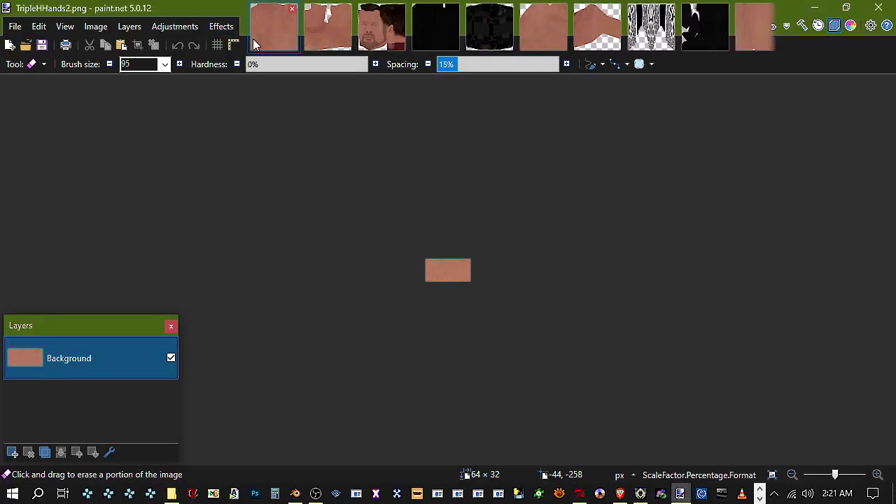
{"action": "left_click", "coordinate": [267, 42]}
{"action": "left_click", "coordinate": [32, 65]}
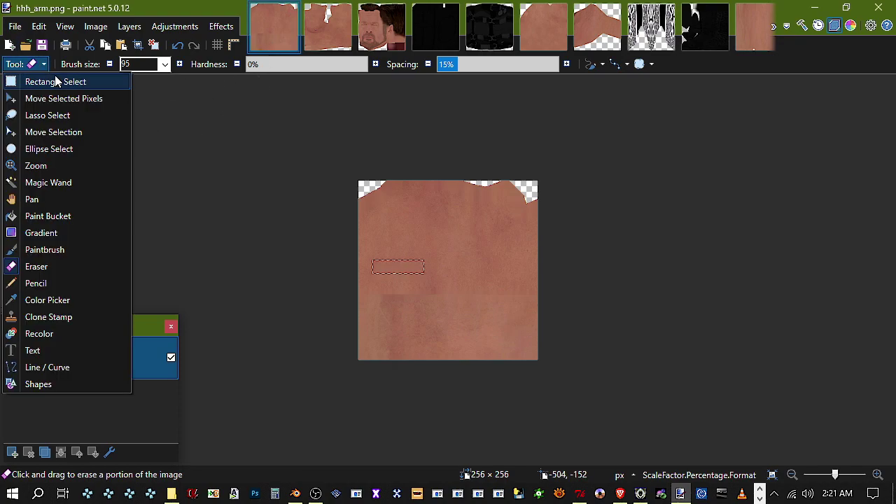
{"action": "left_click", "coordinate": [70, 79]}
{"action": "left_click_drag", "start_coordinate": [420, 224], "coordinate": [502, 272]}
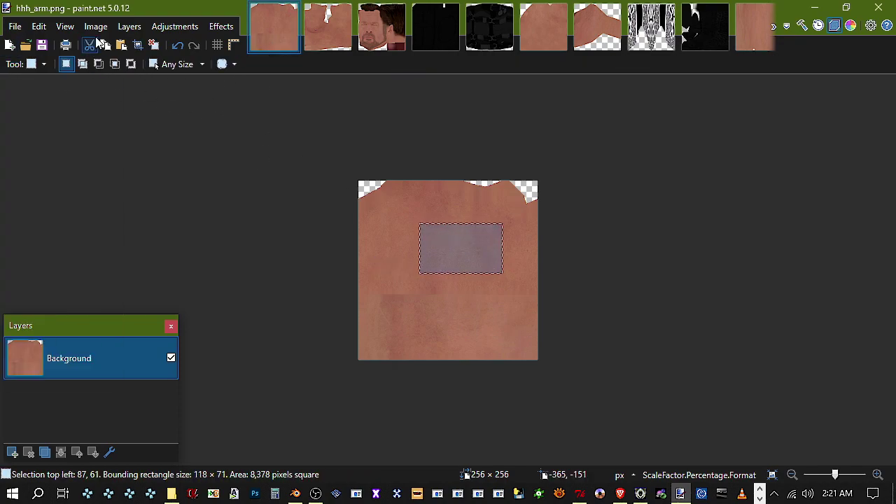
Paste the skin patch into TripleHHands1.png as a new layer, keeping the canvas size, and scale it to fit the 64 × 64 canvas
{"action": "scroll", "coordinate": [778, 29], "scroll_direction": "down", "scroll_amount": 5}
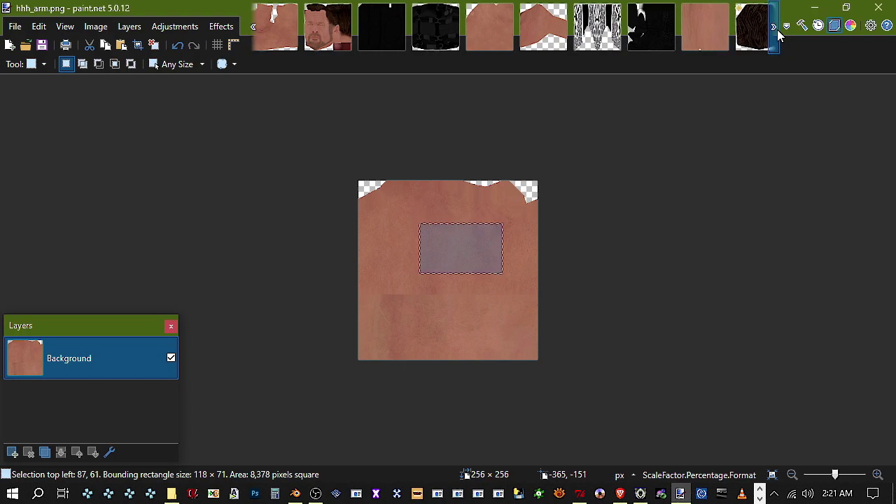
{"action": "left_click", "coordinate": [721, 39]}
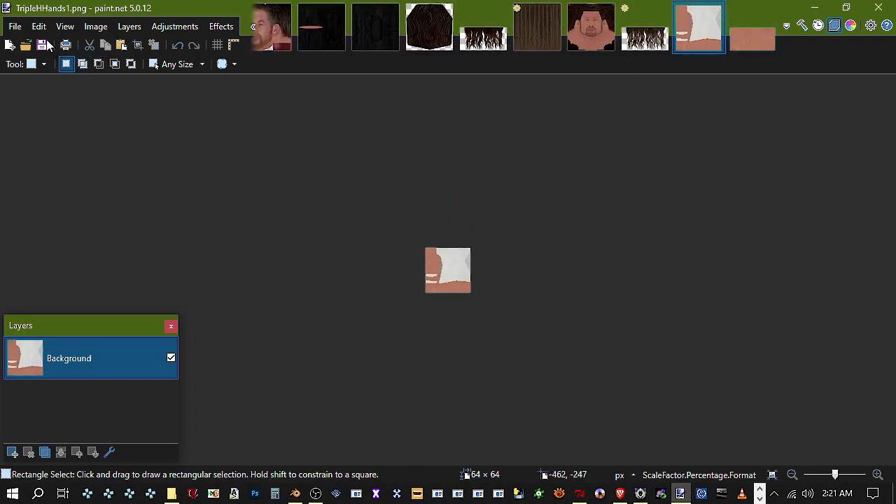
{"action": "left_click", "coordinate": [39, 26]}
{"action": "left_click", "coordinate": [80, 148]}
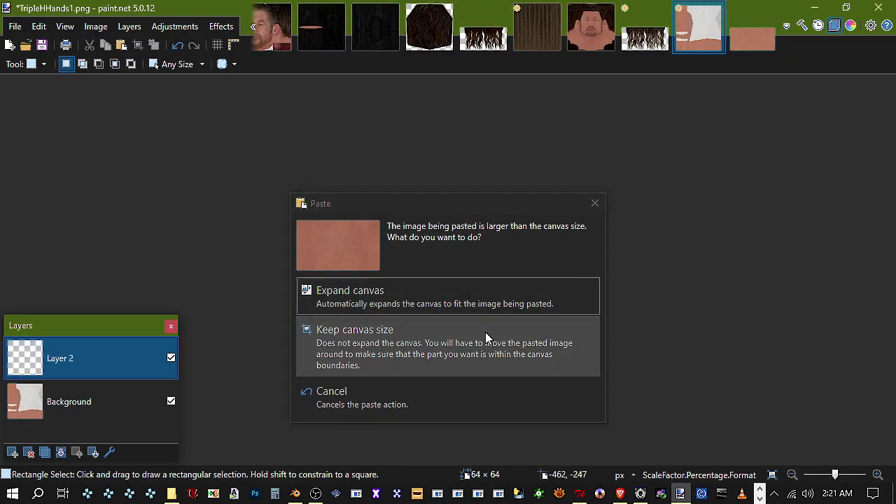
{"action": "left_click", "coordinate": [485, 332]}
{"action": "left_click_drag", "start_coordinate": [506, 273], "coordinate": [472, 274]}
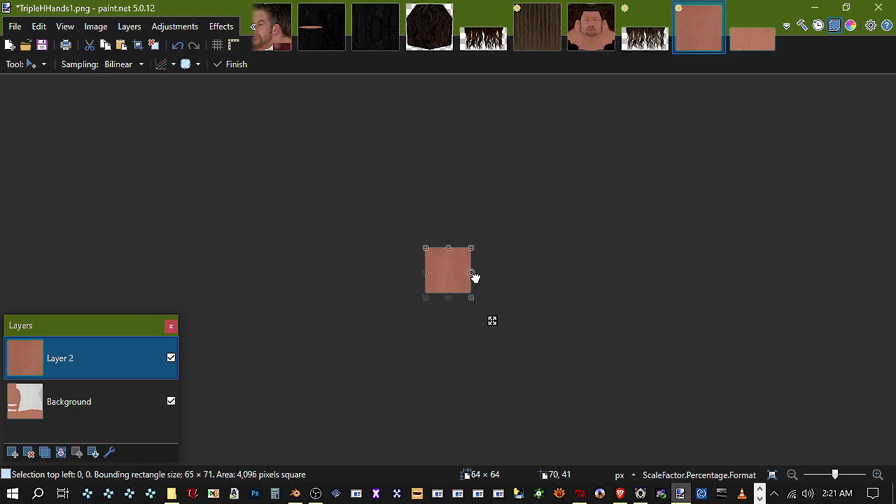
{"action": "left_click_drag", "start_coordinate": [834, 475], "coordinate": [842, 474]}
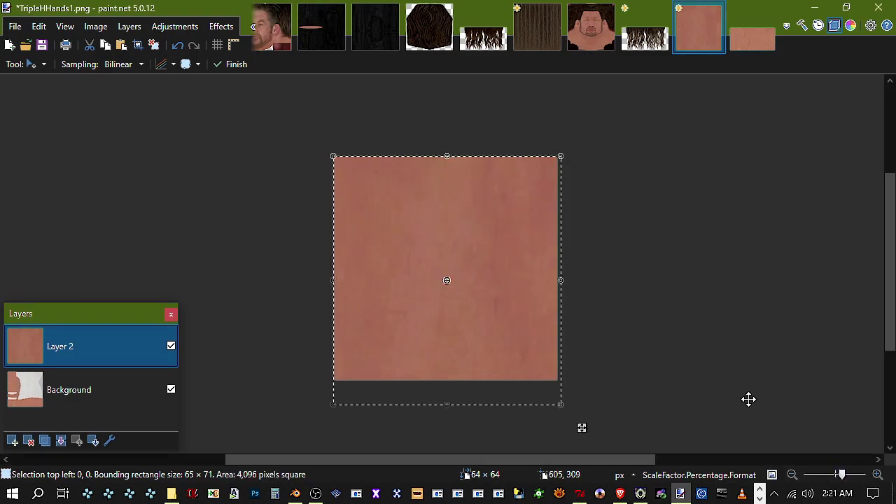
{"action": "left_click_drag", "start_coordinate": [553, 309], "coordinate": [562, 294]}
{"action": "left_click_drag", "start_coordinate": [423, 404], "coordinate": [456, 379]}
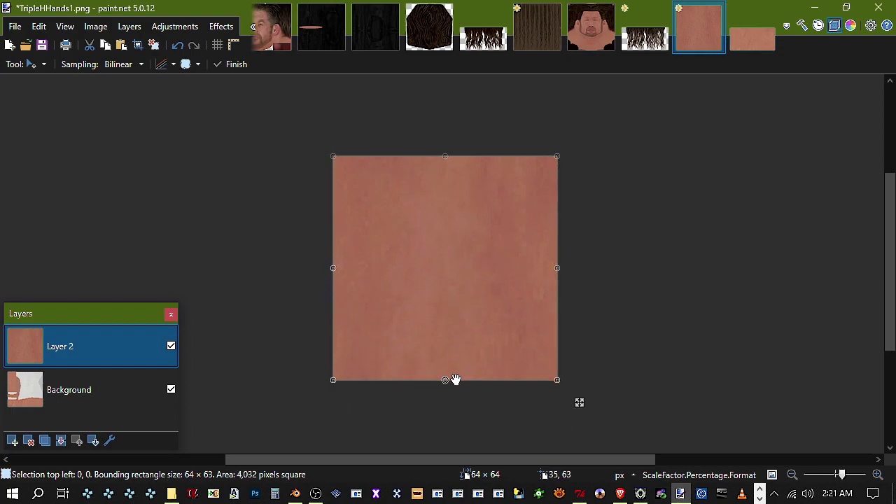
Select the white tape on the Background with Magic Wand at 42% tolerance, delete that area from Layer 2, and compare the layers
{"action": "left_click", "coordinate": [119, 390]}
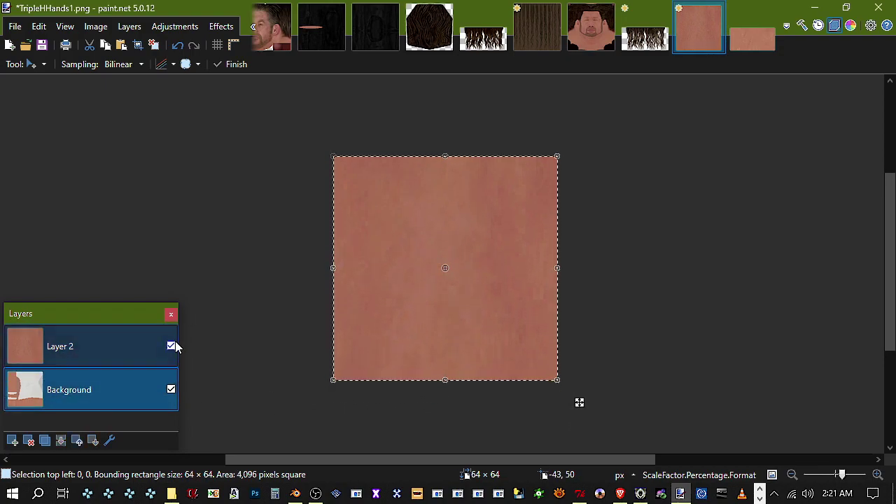
{"action": "left_click", "coordinate": [170, 346]}
{"action": "left_click", "coordinate": [34, 63]}
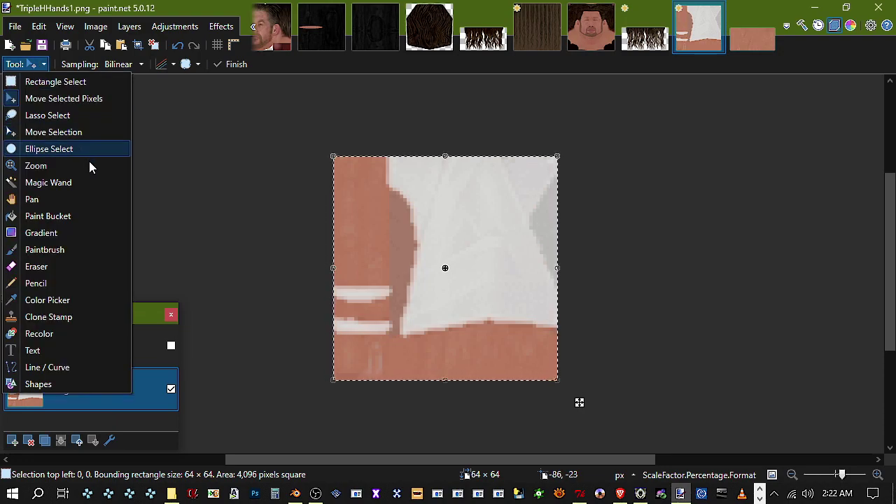
{"action": "left_click", "coordinate": [87, 180]}
{"action": "left_click", "coordinate": [479, 244]}
{"action": "left_click_drag", "start_coordinate": [372, 68], "coordinate": [341, 63]}
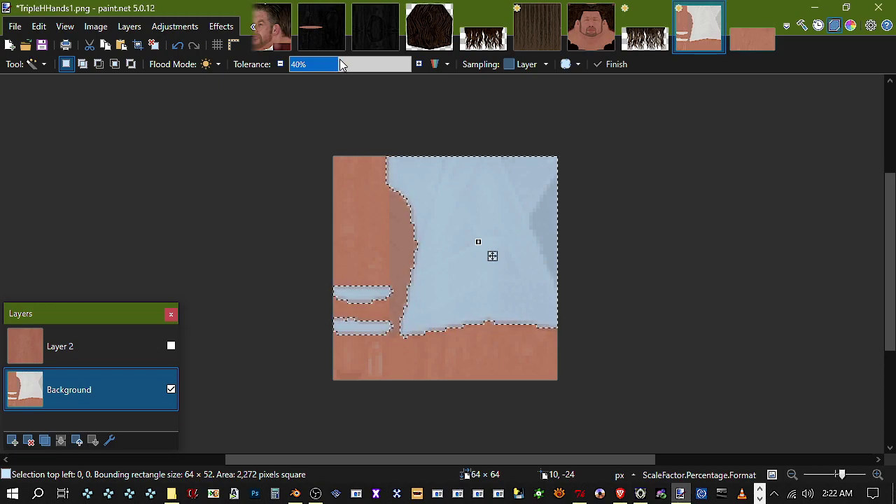
{"action": "left_click", "coordinate": [80, 349]}
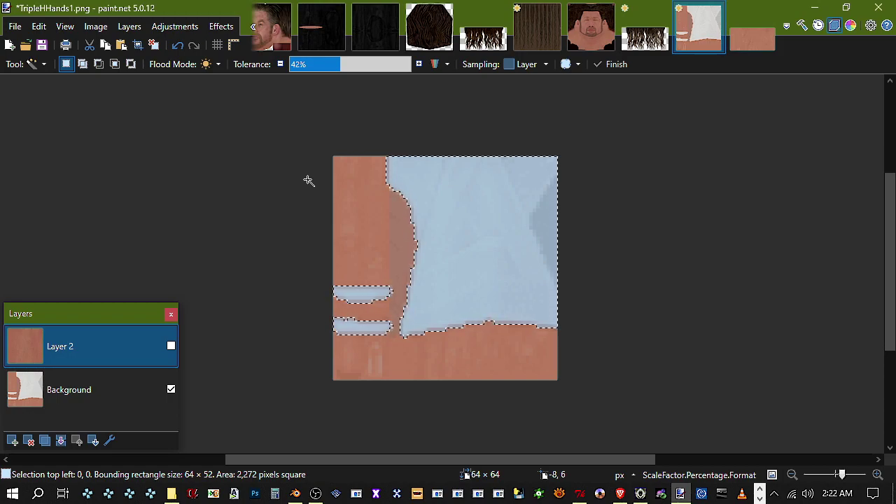
{"action": "key", "text": "ctrl+d"}
{"action": "left_click", "coordinate": [170, 345]}
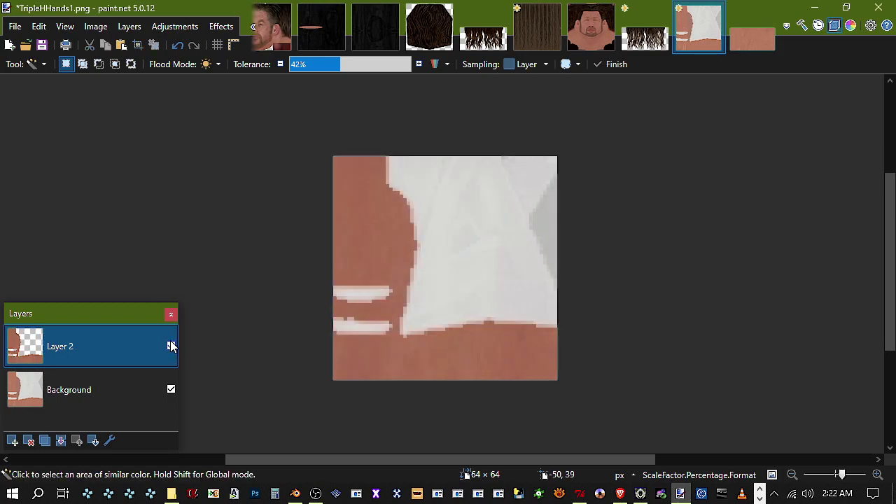
{"action": "left_click", "coordinate": [171, 346]}
{"action": "left_click", "coordinate": [171, 346]}
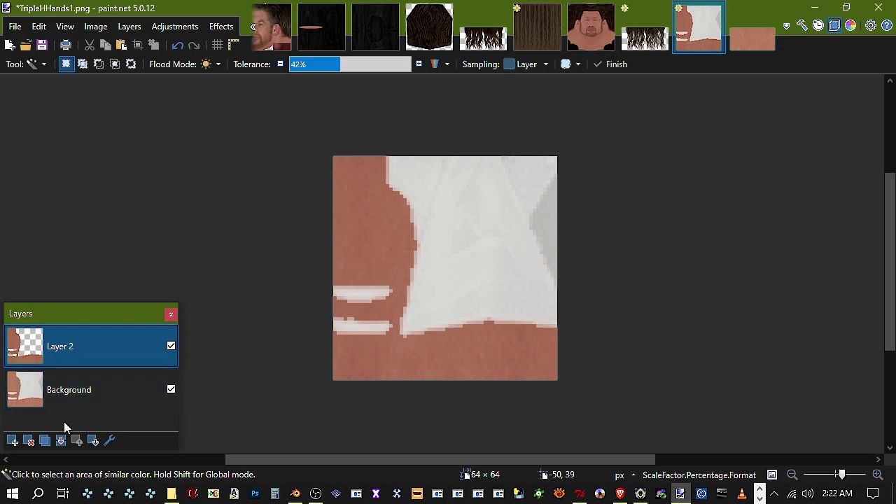
Hide Layer 2 and try a Magic Wand selection of the Background's skin, lowering the tolerance to 0%
{"action": "left_click", "coordinate": [70, 386]}
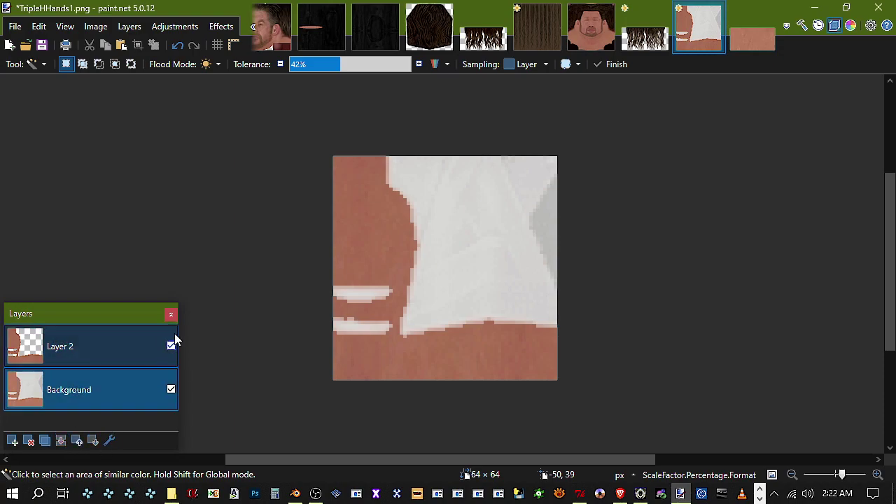
{"action": "left_click", "coordinate": [171, 346]}
{"action": "left_click", "coordinate": [377, 364]}
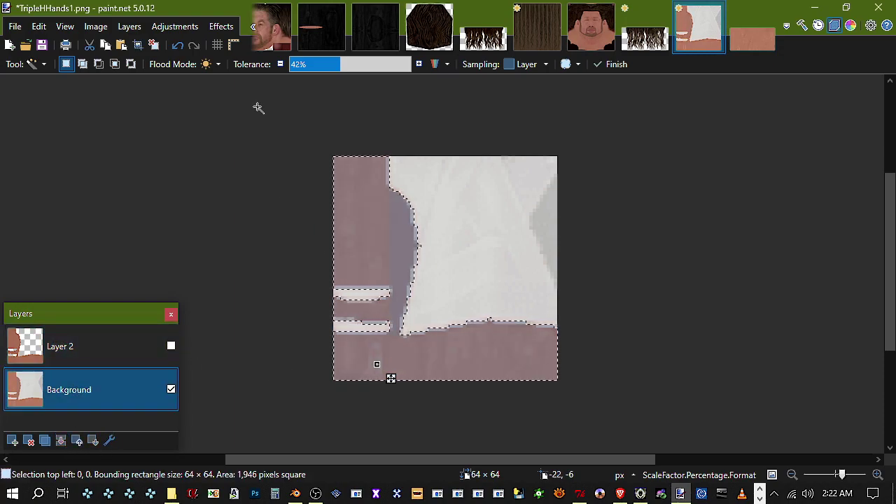
{"action": "left_click_drag", "start_coordinate": [313, 64], "coordinate": [286, 61]}
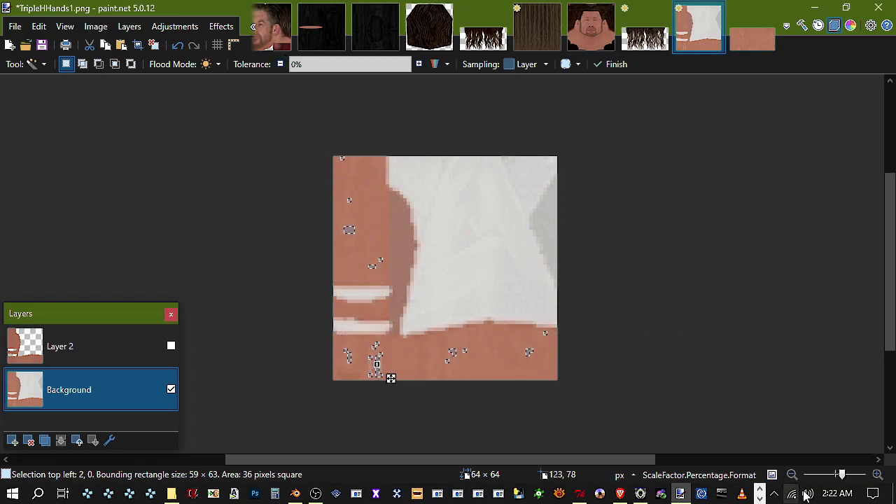
Cut the two light vertical strips in the lower skin area out of Layer 2 using one-pixel-wide rectangular selections
{"action": "left_click_drag", "start_coordinate": [841, 474], "coordinate": [850, 475]}
{"action": "scroll", "coordinate": [570, 388], "scroll_direction": "down", "scroll_amount": 5}
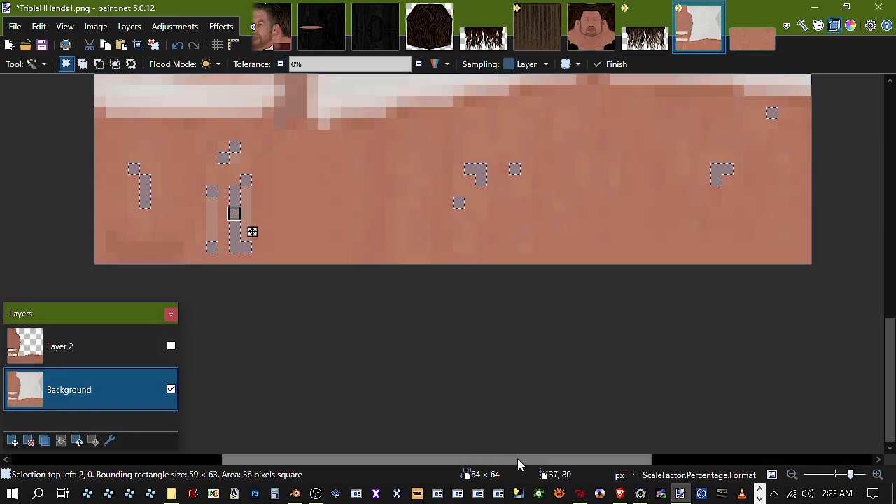
{"action": "left_click_drag", "start_coordinate": [516, 458], "coordinate": [400, 437]}
{"action": "left_click", "coordinate": [35, 63]}
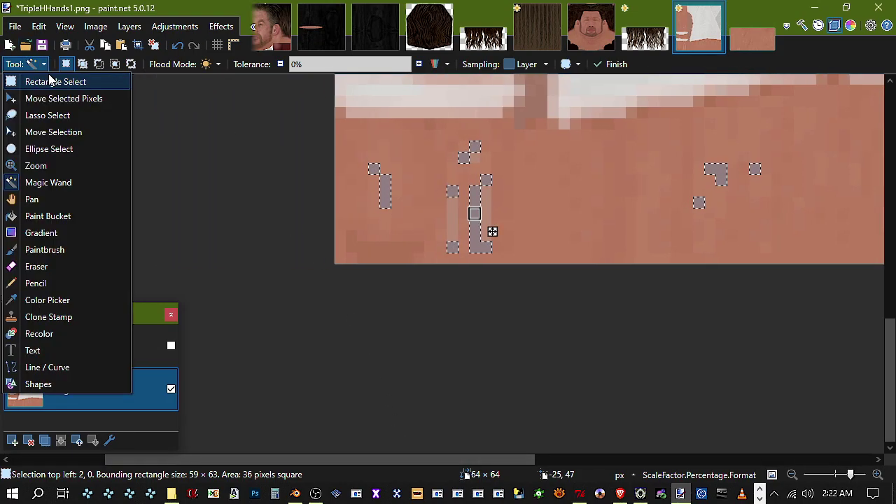
{"action": "left_click", "coordinate": [38, 80]}
{"action": "left_click", "coordinate": [91, 340]}
{"action": "left_click", "coordinate": [505, 224]}
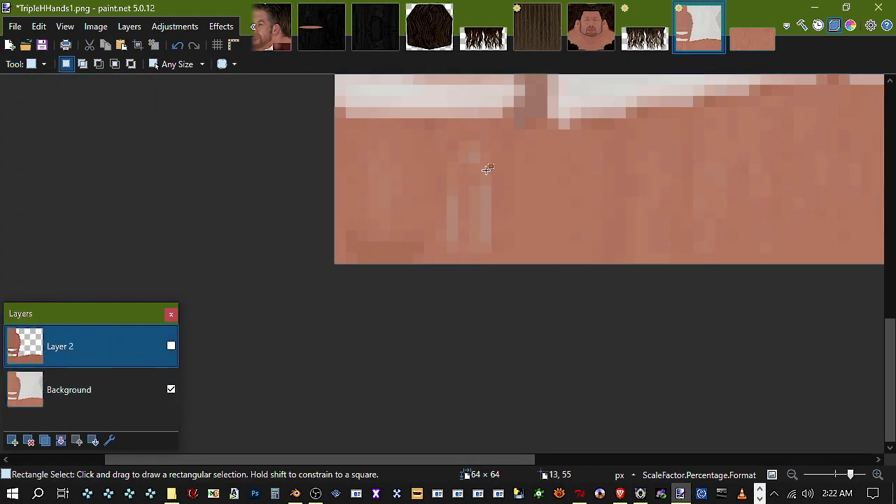
{"action": "left_click_drag", "start_coordinate": [483, 191], "coordinate": [485, 233]}
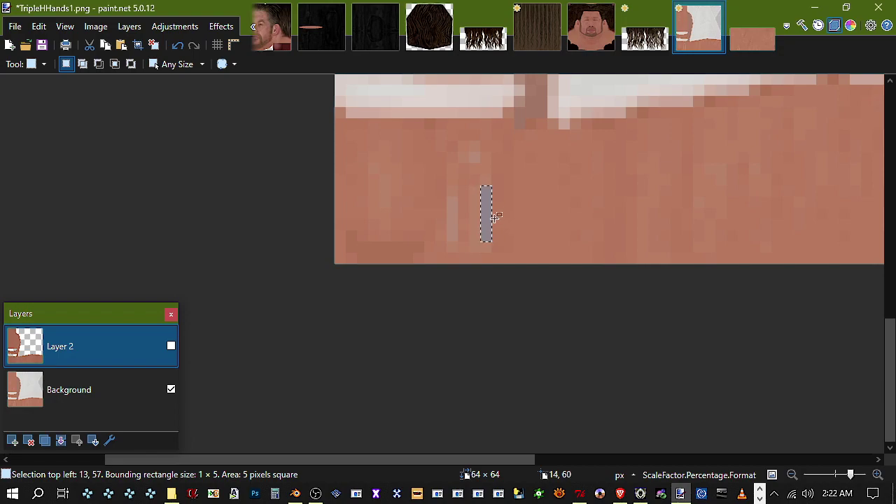
{"action": "left_click", "coordinate": [435, 220]}
{"action": "left_click_drag", "start_coordinate": [449, 197], "coordinate": [453, 238]}
Cut the light spot above the two strips out of Layer 2 using a 1 × 2 pixel rectangular selection
{"action": "left_click", "coordinate": [478, 145]}
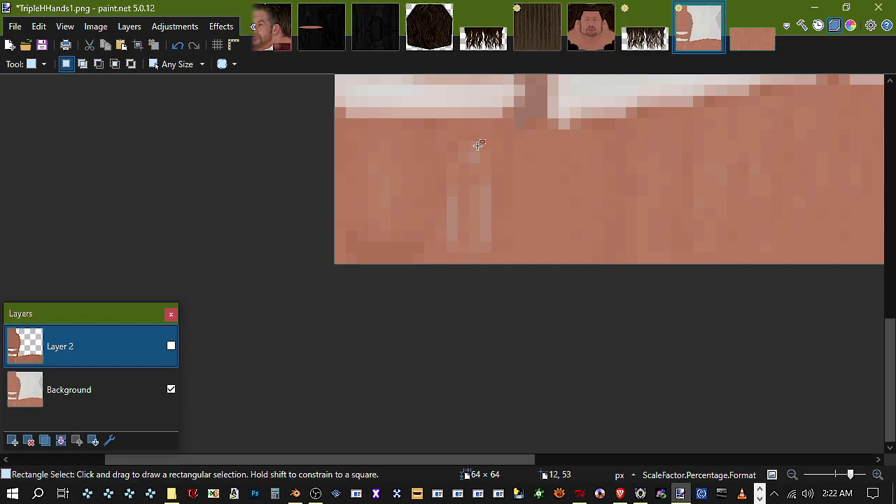
{"action": "left_click_drag", "start_coordinate": [471, 153], "coordinate": [479, 173]}
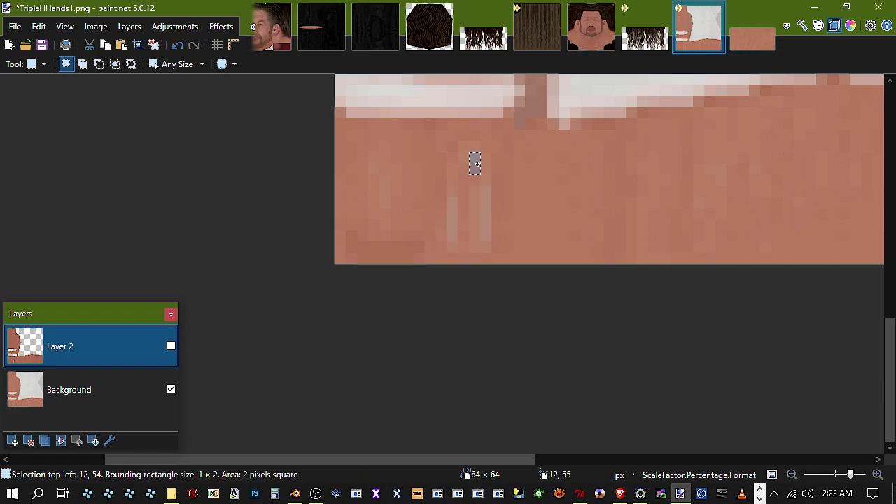
{"action": "left_click", "coordinate": [475, 158]}
{"action": "mouse_move", "coordinate": [354, 227]}
{"action": "left_mouse_down"}
{"action": "mouse_move", "coordinate": [353, 245]}
{"action": "mouse_move", "coordinate": [385, 259]}
{"action": "mouse_move", "coordinate": [370, 263]}
{"action": "left_mouse_up"}
{"action": "left_click", "coordinate": [368, 246]}
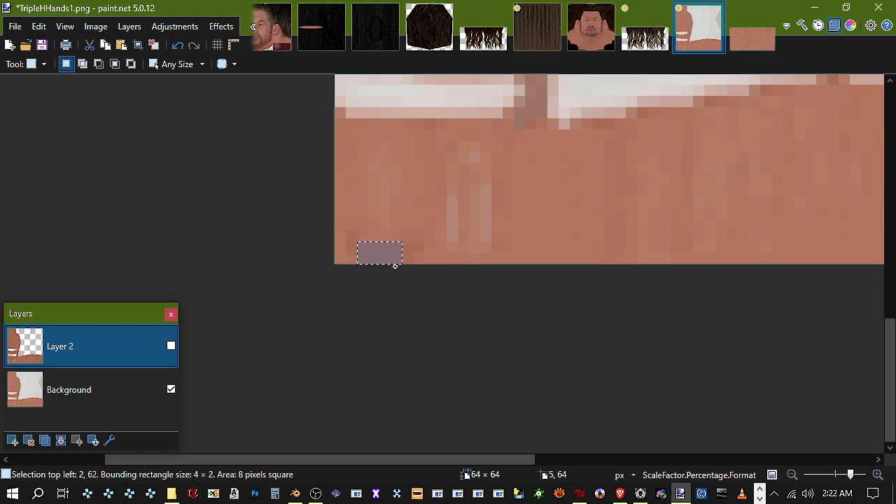
{"action": "left_click", "coordinate": [415, 247]}
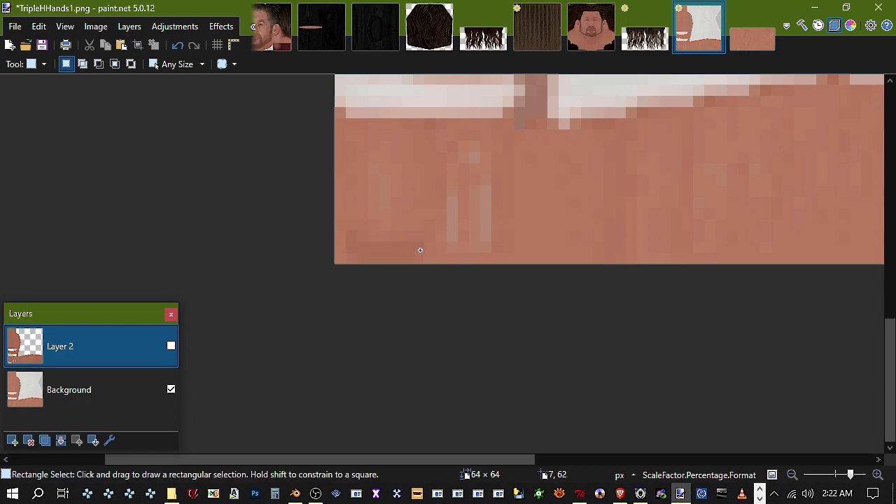
{"action": "left_click_drag", "start_coordinate": [422, 248], "coordinate": [415, 248]}
{"action": "left_click", "coordinate": [430, 246]}
{"action": "scroll", "coordinate": [565, 237], "scroll_direction": "up", "scroll_amount": 2}
{"action": "left_click_drag", "start_coordinate": [469, 240], "coordinate": [469, 232]}
{"action": "left_click", "coordinate": [470, 236]}
{"action": "left_click", "coordinate": [481, 226]}
{"action": "scroll", "coordinate": [462, 210], "scroll_direction": "up", "scroll_amount": 5}
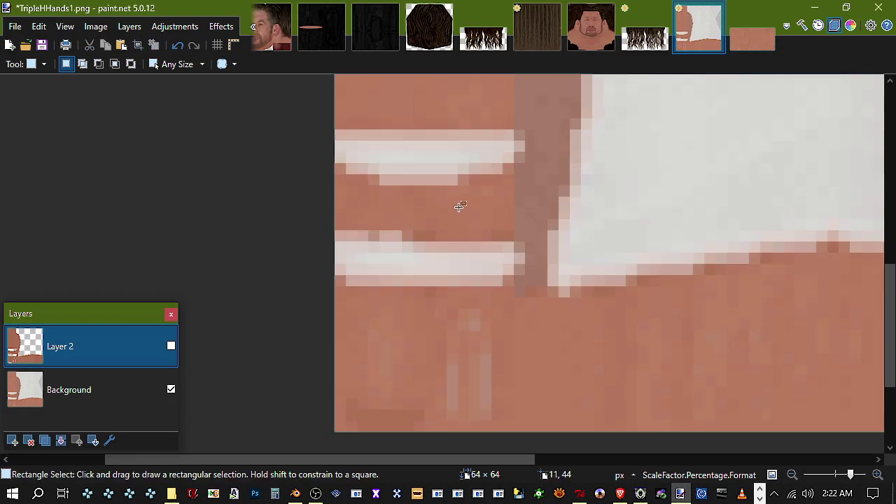
{"action": "scroll", "coordinate": [420, 231], "scroll_direction": "down", "scroll_amount": 7}
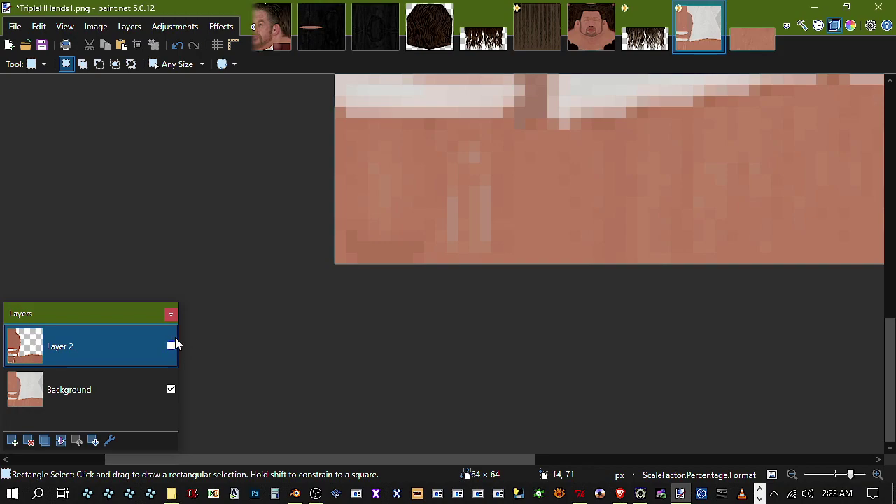
Show Layer 2 again and compare the skin patch with the Background by toggling the layer's visibility
{"action": "left_click", "coordinate": [172, 345]}
{"action": "left_click_drag", "start_coordinate": [849, 475], "coordinate": [841, 476]}
{"action": "scroll", "coordinate": [604, 337], "scroll_direction": "up", "scroll_amount": 2}
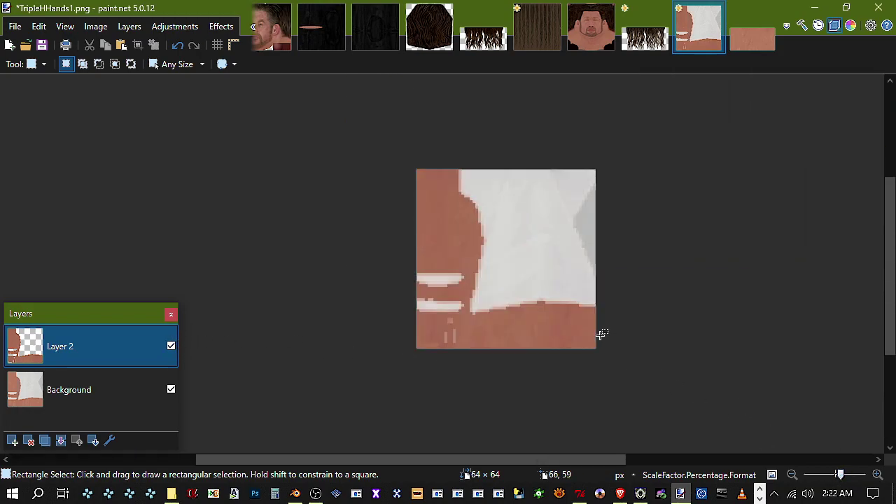
{"action": "left_click", "coordinate": [171, 346]}
{"action": "left_click", "coordinate": [170, 346]}
{"action": "left_click", "coordinate": [170, 346]}
{"action": "left_click", "coordinate": [171, 346]}
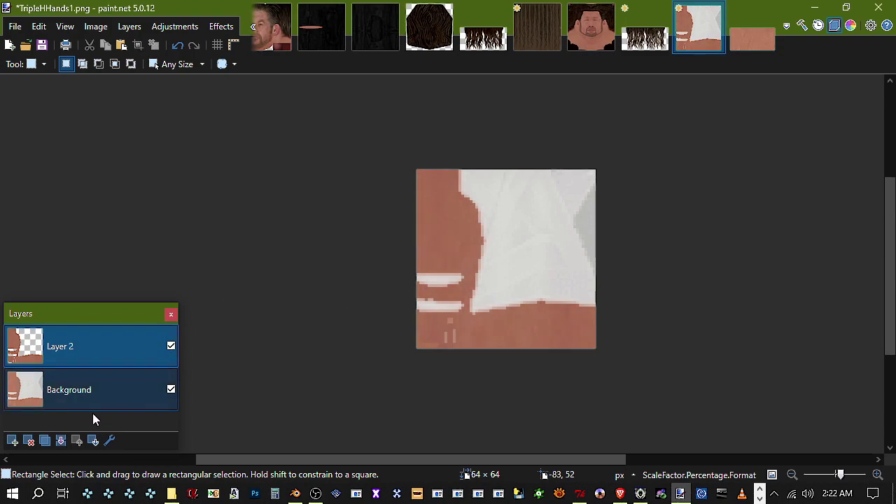
Merge Layer 2 down into the Background and save TripleHHands1.png with the 32-bit setting
{"action": "left_click", "coordinate": [61, 440]}
{"action": "left_click", "coordinate": [42, 45]}
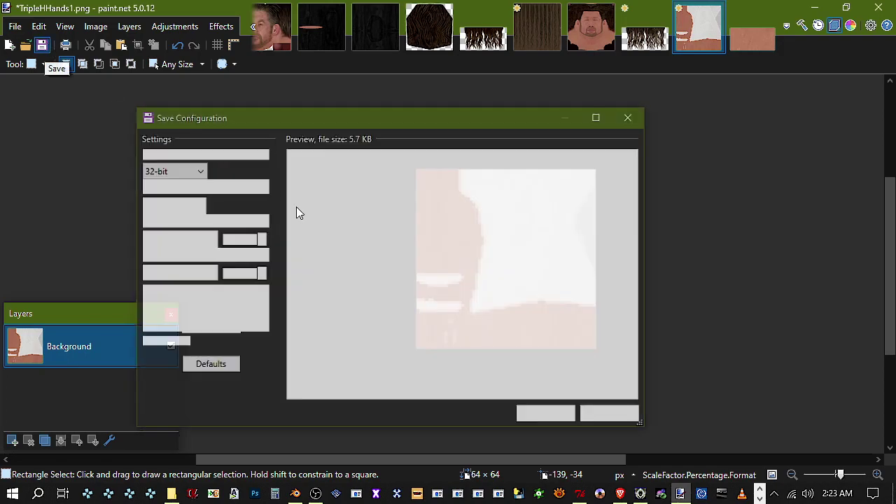
{"action": "left_click", "coordinate": [564, 419]}
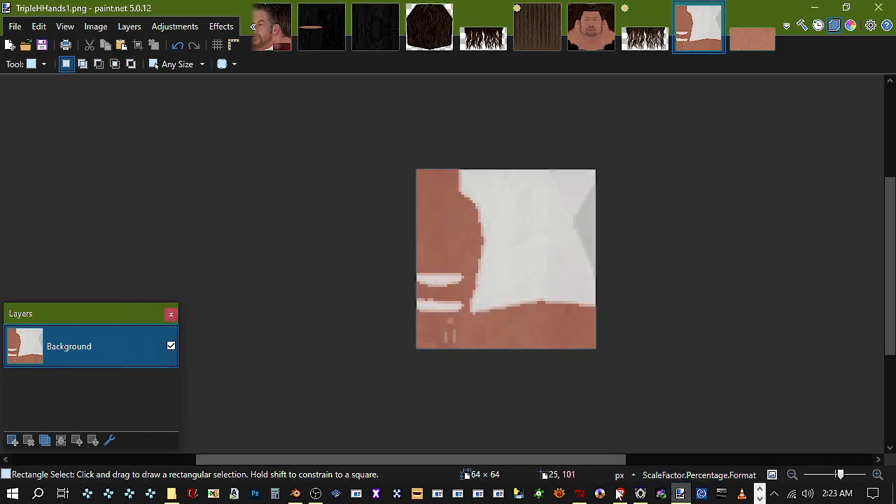
Reload 0002.obj in Noesis, adjust the preview display options and examine the taped hand up close
{"action": "left_click", "coordinate": [640, 495]}
{"action": "left_click", "coordinate": [240, 61]}
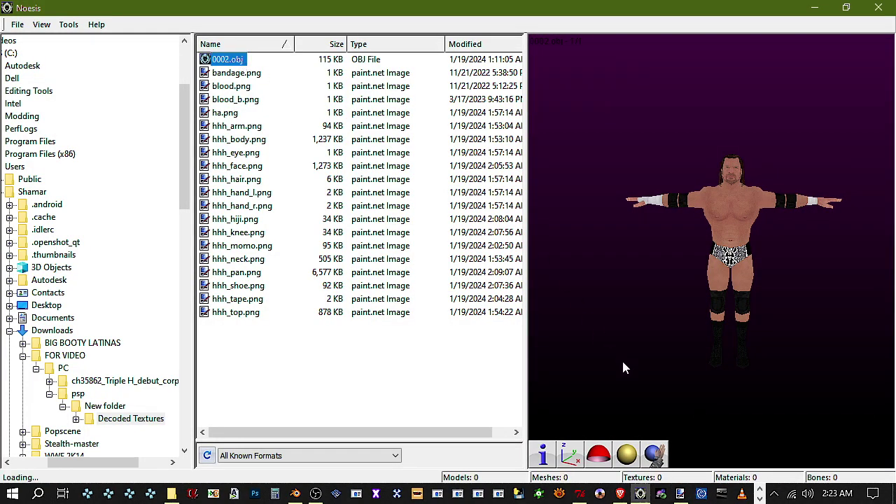
{"action": "left_click", "coordinate": [627, 456]}
{"action": "left_click", "coordinate": [600, 457]}
{"action": "left_click", "coordinate": [571, 456]}
{"action": "scroll", "coordinate": [649, 301], "scroll_direction": "up", "scroll_amount": 3}
{"action": "middle_click_drag", "start_coordinate": [648, 302], "coordinate": [632, 453]}
{"action": "middle_click_drag", "start_coordinate": [574, 252], "coordinate": [843, 286]}
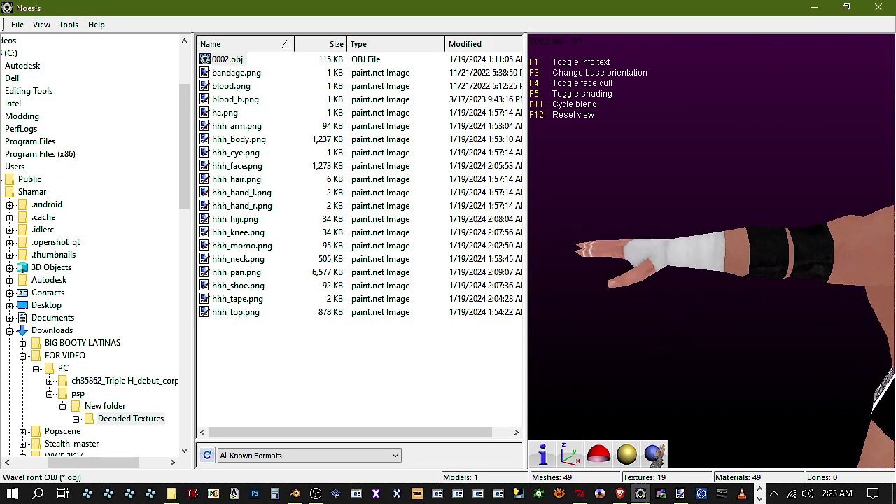
Switch back to paint.net and start saving a copy of the hand texture in FOR VIDEO > PC > psp > New folder > Decoded Textures
{"action": "left_click", "coordinate": [814, 7]}
{"action": "left_click", "coordinate": [23, 31]}
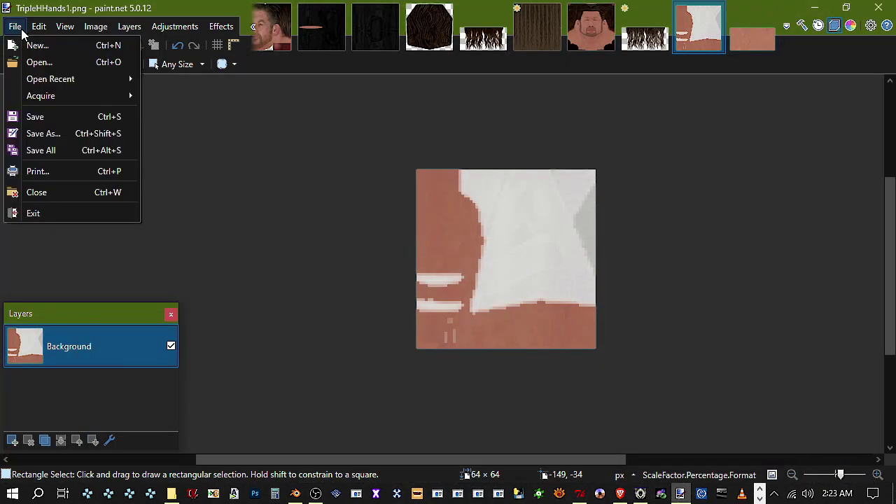
{"action": "left_click", "coordinate": [56, 132]}
{"action": "scroll", "coordinate": [59, 140], "scroll_direction": "up", "scroll_amount": 1}
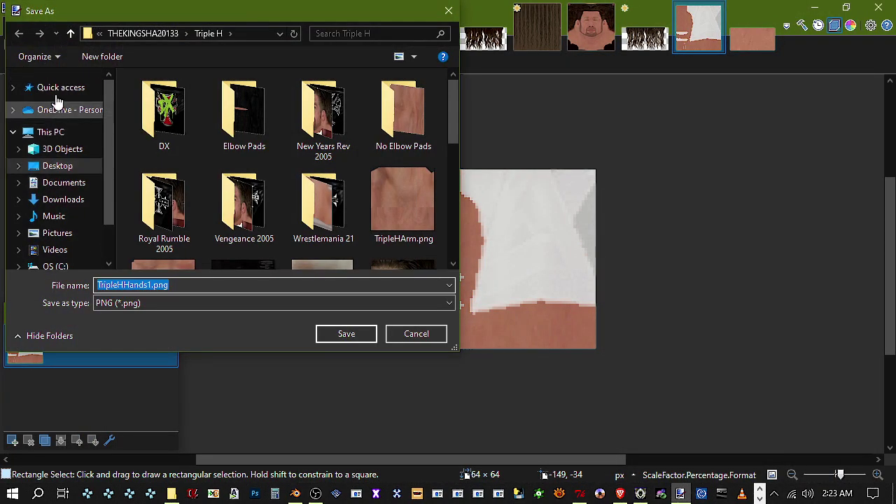
{"action": "left_click", "coordinate": [58, 88]}
{"action": "scroll", "coordinate": [378, 210], "scroll_direction": "up", "scroll_amount": 3}
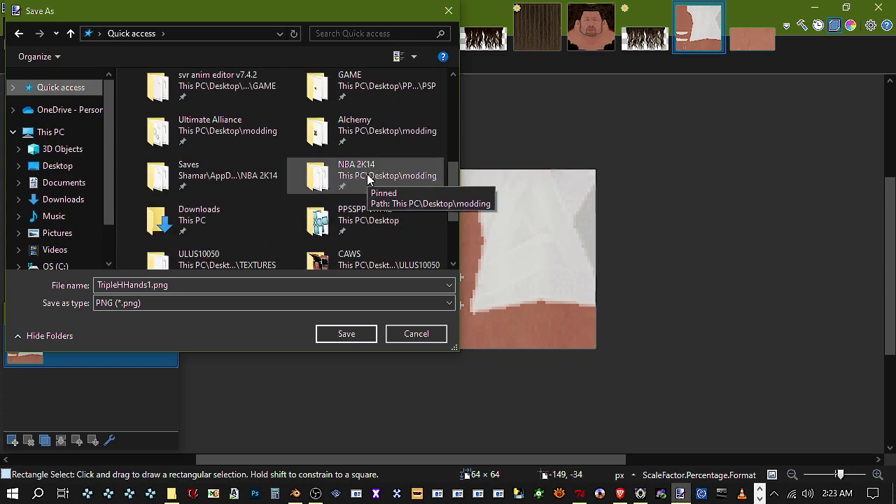
{"action": "scroll", "coordinate": [294, 133], "scroll_direction": "down", "scroll_amount": 3}
{"action": "double_click", "coordinate": [242, 115]}
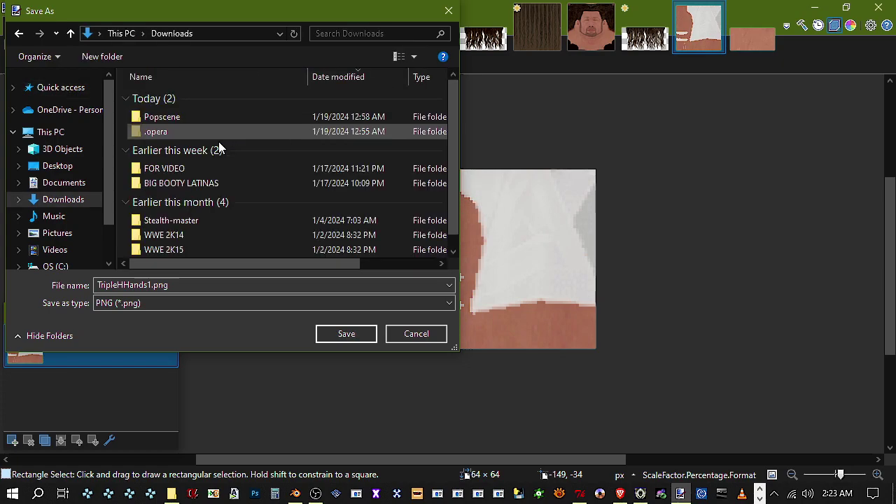
{"action": "double_click", "coordinate": [184, 169]}
{"action": "double_click", "coordinate": [165, 97]}
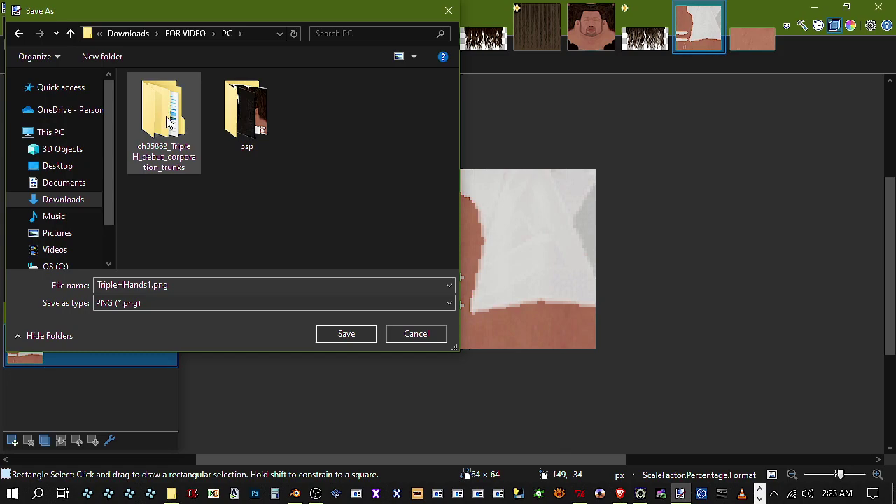
{"action": "double_click", "coordinate": [222, 117]}
{"action": "double_click", "coordinate": [191, 106]}
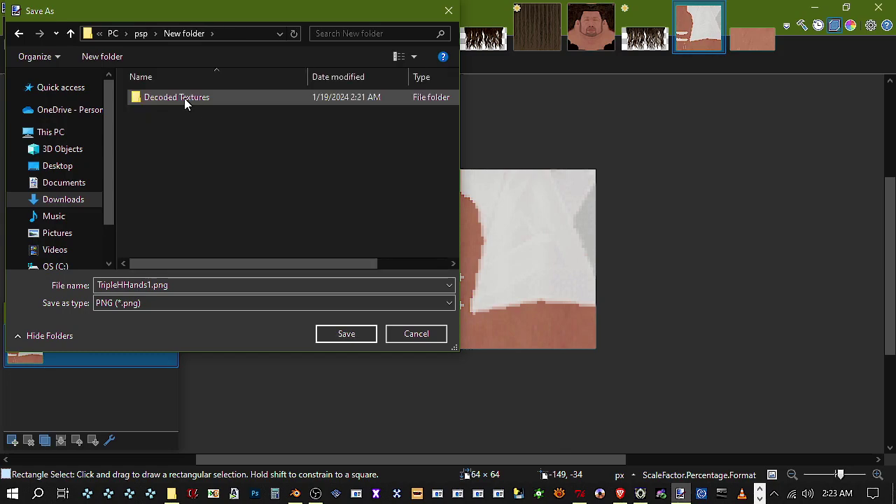
{"action": "double_click", "coordinate": [186, 101]}
Overwrite hhh_hand_r.png with the edited hand texture, keeping the 32-bit PNG setting
{"action": "scroll", "coordinate": [243, 199], "scroll_direction": "down", "scroll_amount": 2}
{"action": "scroll", "coordinate": [294, 217], "scroll_direction": "down", "scroll_amount": 2}
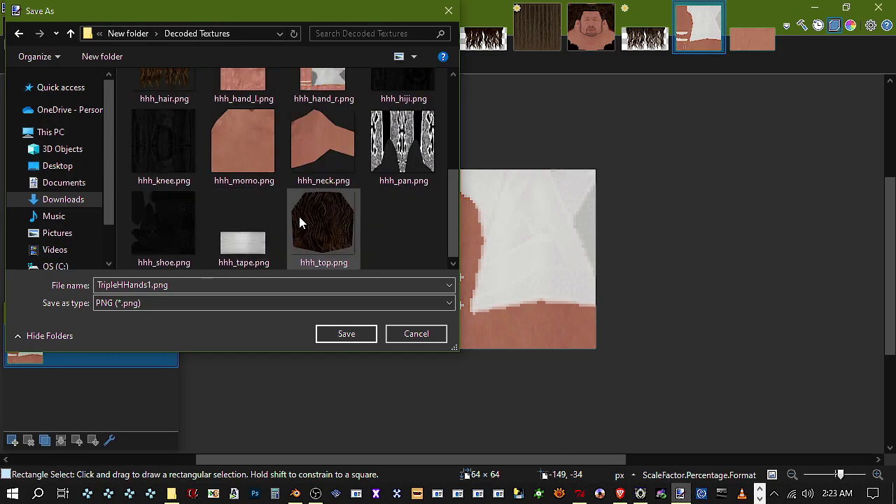
{"action": "scroll", "coordinate": [302, 182], "scroll_direction": "up", "scroll_amount": 1}
{"action": "double_click", "coordinate": [309, 140]}
{"action": "left_click", "coordinate": [502, 248]}
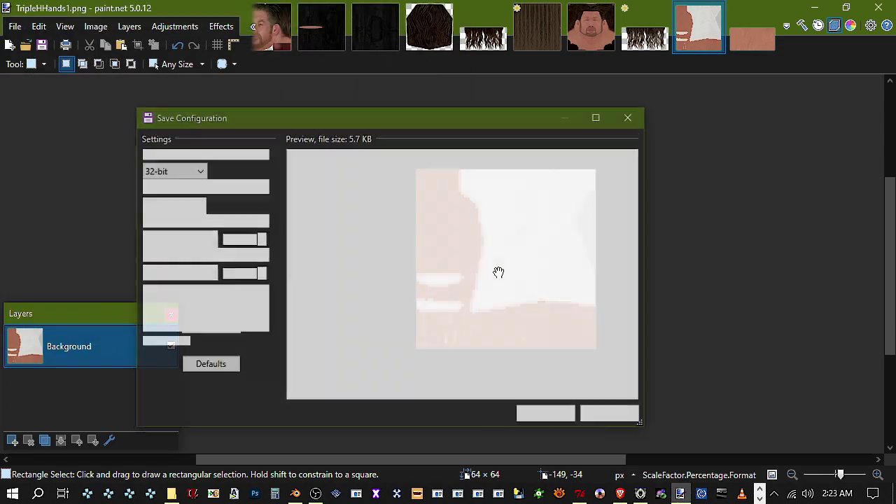
{"action": "left_click", "coordinate": [536, 413]}
Undo the merge and all Layer 2 edits back to the original single-layer hand texture
{"action": "key", "text": "ctrl+z"}
{"action": "key", "text": "ctrl+z"}
{"action": "key", "text": "ctrl+z"}
{"action": "key", "text": "ctrl+z"}
{"action": "key", "text": "ctrl+z"}
{"action": "key", "text": "ctrl+z"}
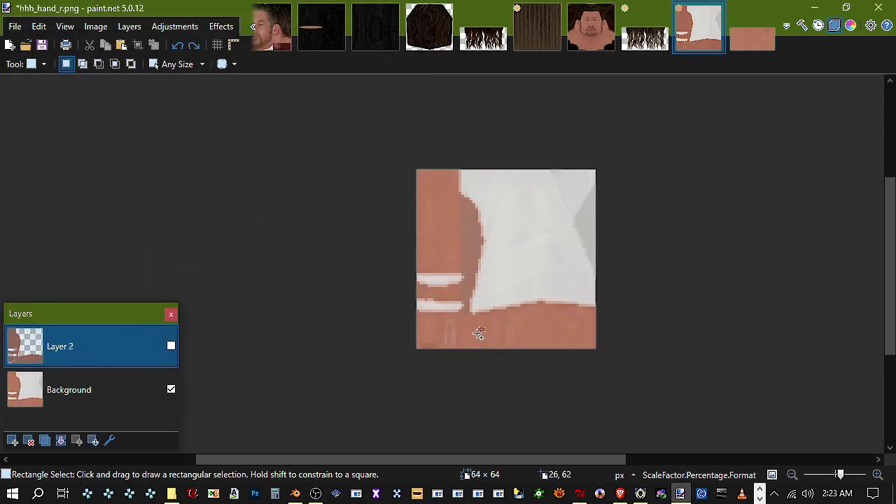
{"action": "left_click", "coordinate": [32, 441]}
{"action": "key", "text": "m"}
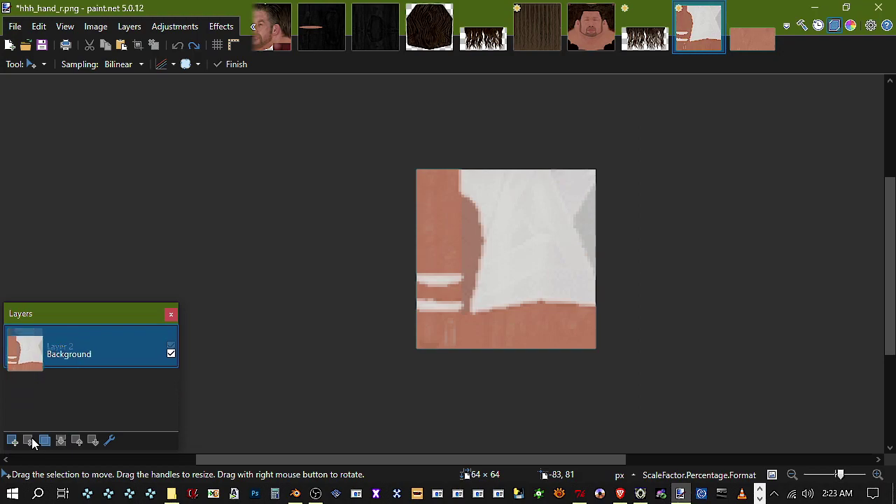
Start saving the restored hand texture under a different name and browse to the Triple H textures folder
{"action": "left_click", "coordinate": [15, 26]}
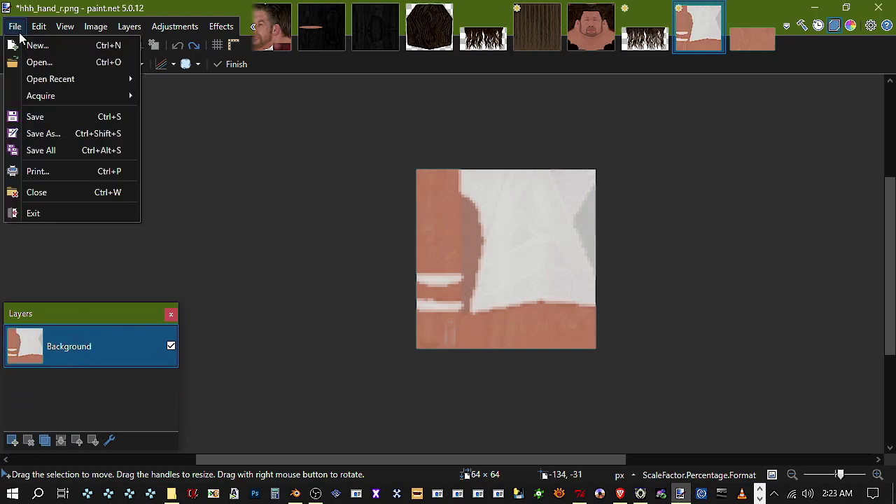
{"action": "left_click", "coordinate": [57, 129]}
{"action": "left_click", "coordinate": [84, 90]}
{"action": "double_click", "coordinate": [344, 114]}
{"action": "scroll", "coordinate": [245, 158], "scroll_direction": "down", "scroll_amount": 20}
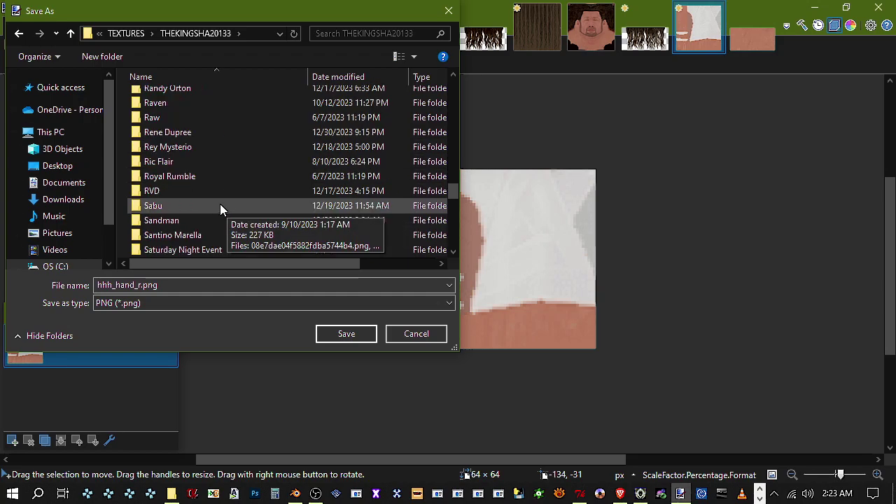
{"action": "scroll", "coordinate": [192, 226], "scroll_direction": "down", "scroll_amount": 3}
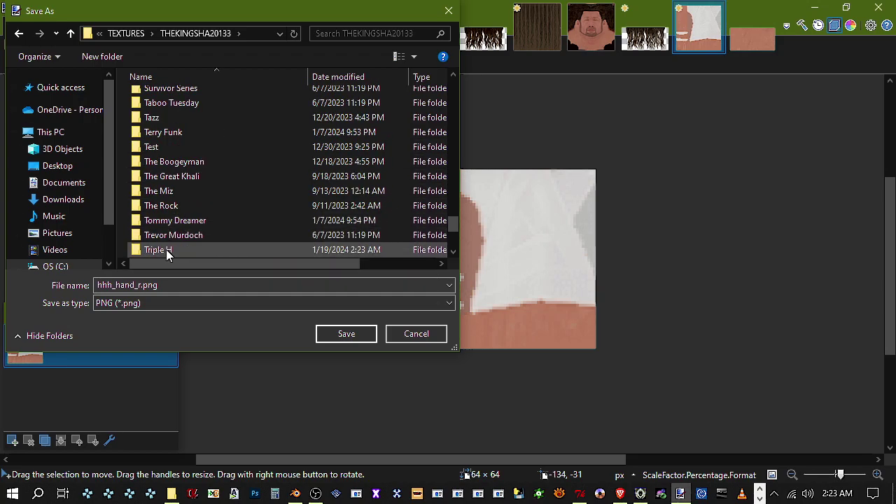
{"action": "double_click", "coordinate": [168, 250]}
Overwrite TripleHHands1.png with the restored hand texture as a 32-bit PNG
{"action": "scroll", "coordinate": [289, 161], "scroll_direction": "down", "scroll_amount": 4}
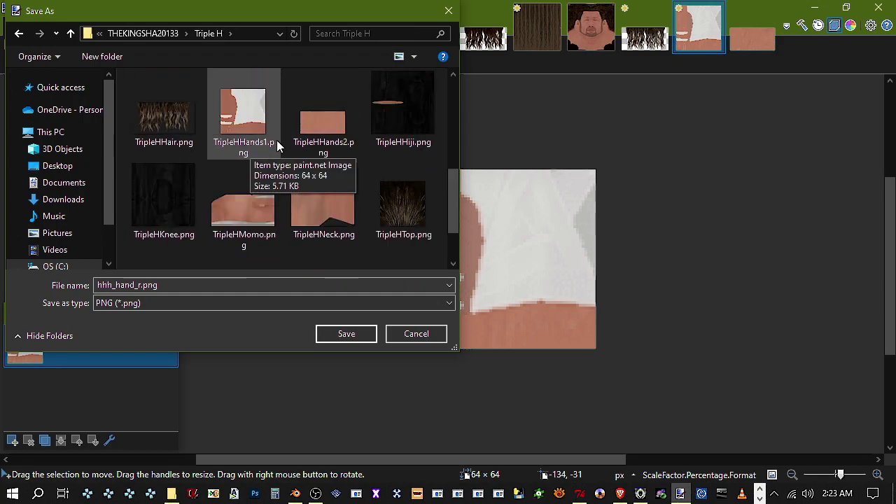
{"action": "double_click", "coordinate": [245, 116]}
{"action": "left_click", "coordinate": [503, 249]}
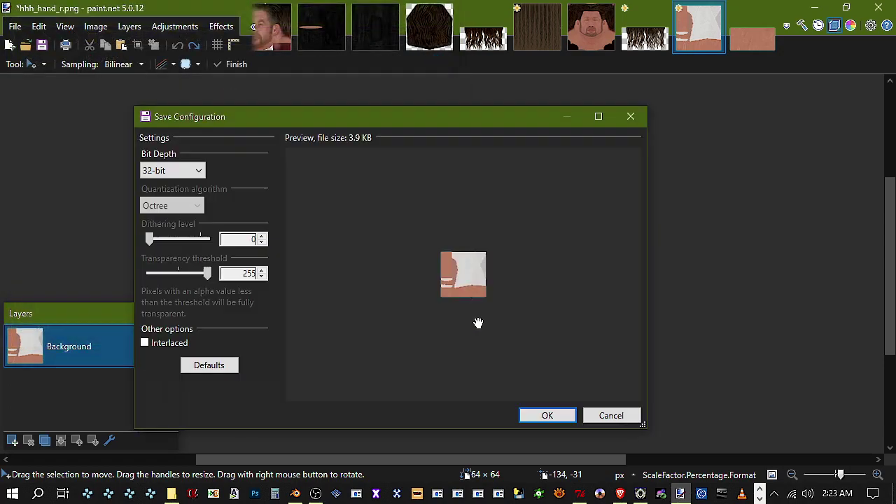
{"action": "left_click", "coordinate": [564, 419]}
Switch to Noesis, reload 0002.obj and adjust the preview display options
{"action": "left_click", "coordinate": [640, 494]}
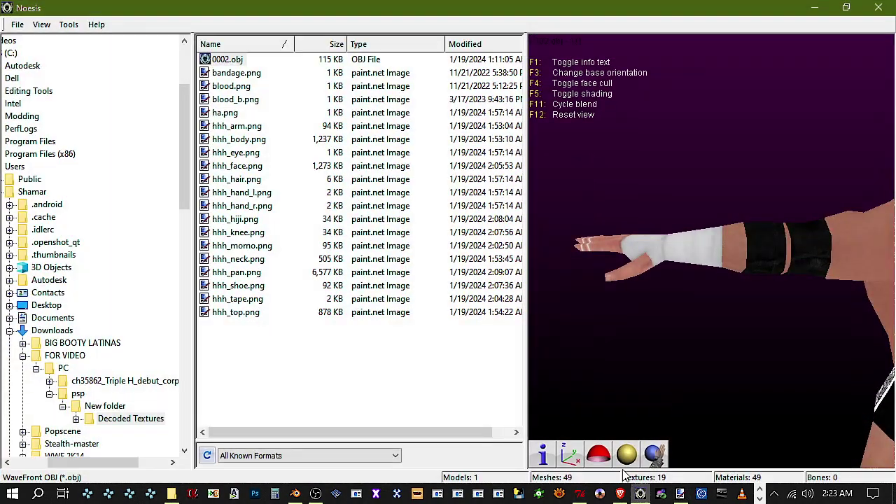
{"action": "left_click", "coordinate": [236, 61]}
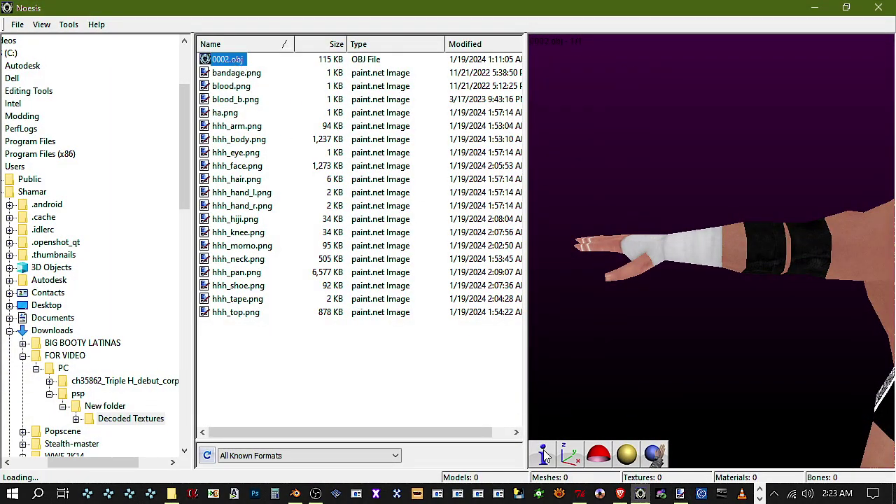
{"action": "left_click", "coordinate": [627, 455]}
{"action": "left_click", "coordinate": [599, 454]}
{"action": "left_click", "coordinate": [575, 454]}
Examine the skin and white tape on the model's hand at several distances
{"action": "scroll", "coordinate": [597, 340], "scroll_direction": "up", "scroll_amount": 5}
{"action": "scroll", "coordinate": [598, 334], "scroll_direction": "down", "scroll_amount": 5}
{"action": "middle_click_drag", "start_coordinate": [565, 174], "coordinate": [706, 251]}
{"action": "scroll", "coordinate": [706, 251], "scroll_direction": "up", "scroll_amount": 4}
{"action": "scroll", "coordinate": [706, 251], "scroll_direction": "down", "scroll_amount": 4}
{"action": "scroll", "coordinate": [729, 251], "scroll_direction": "up", "scroll_amount": 5}
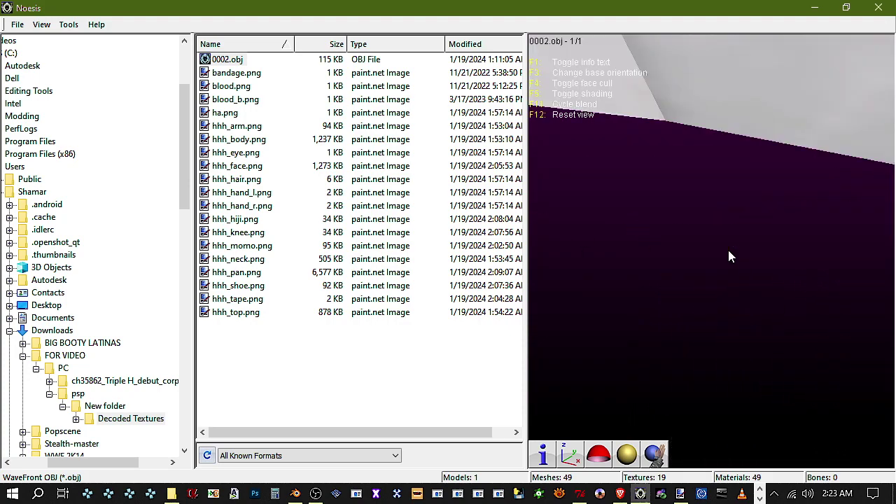
{"action": "scroll", "coordinate": [729, 251], "scroll_direction": "down", "scroll_amount": 5}
{"action": "left_click_drag", "start_coordinate": [711, 238], "coordinate": [711, 259]}
{"action": "left_click_drag", "start_coordinate": [735, 221], "coordinate": [739, 248]}
{"action": "left_click_drag", "start_coordinate": [746, 182], "coordinate": [712, 252]}
{"action": "scroll", "coordinate": [703, 252], "scroll_direction": "down", "scroll_amount": 3}
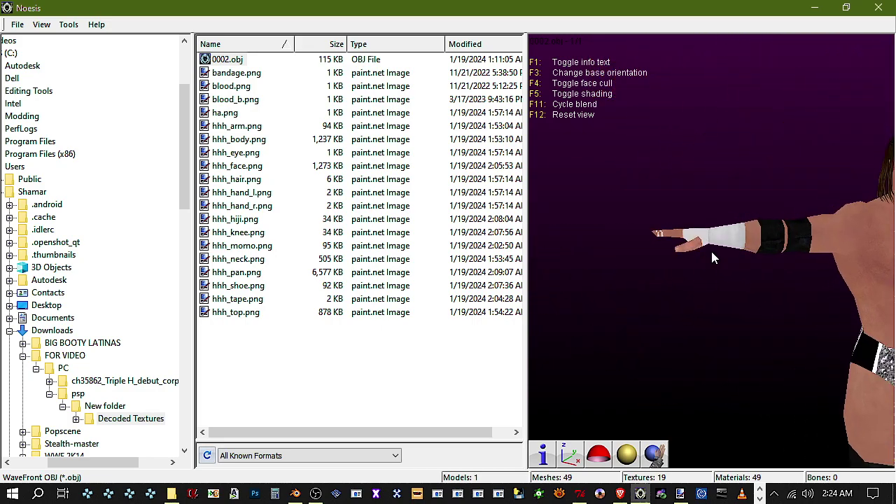
Switch to paint.net and redo the earlier skin-layer edits on TripleHHands1.png up to the merged single-layer version
{"action": "left_click", "coordinate": [814, 7]}
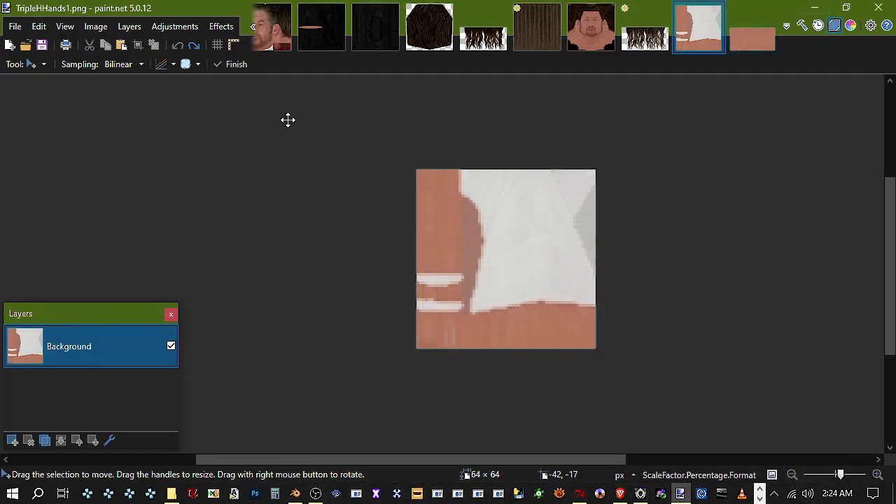
{"action": "left_click", "coordinate": [196, 46]}
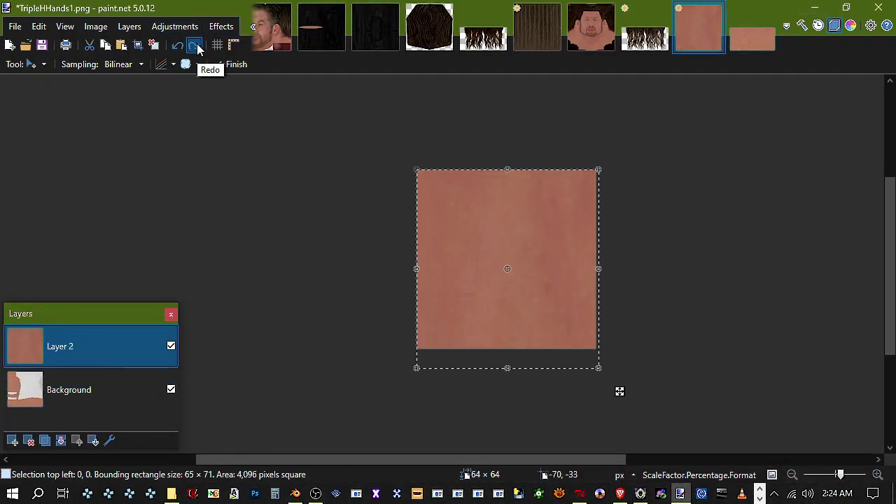
{"action": "left_click", "coordinate": [197, 45]}
{"action": "left_click", "coordinate": [198, 45]}
{"action": "left_click", "coordinate": [198, 45]}
{"action": "left_click", "coordinate": [197, 44]}
{"action": "left_click", "coordinate": [197, 45]}
{"action": "left_click", "coordinate": [198, 45]}
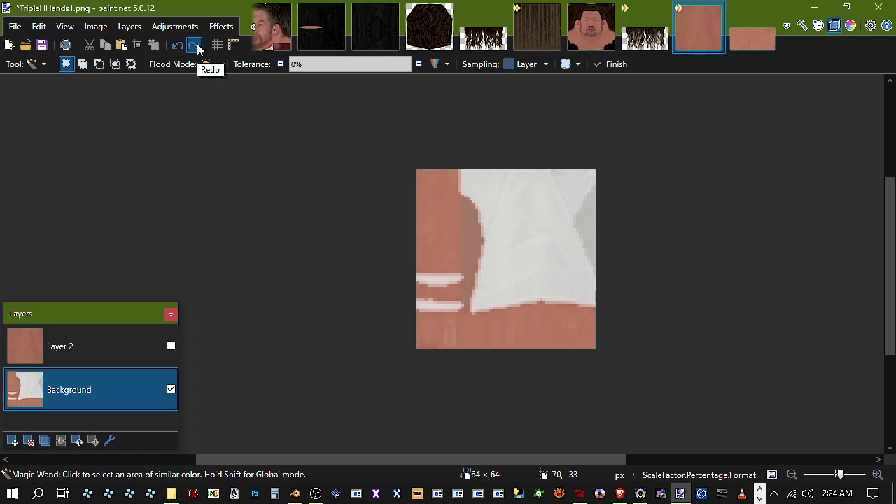
{"action": "left_click", "coordinate": [198, 45]}
{"action": "left_click", "coordinate": [198, 44]}
{"action": "left_click", "coordinate": [196, 46]}
{"action": "left_click", "coordinate": [195, 46]}
{"action": "left_click", "coordinate": [196, 46]}
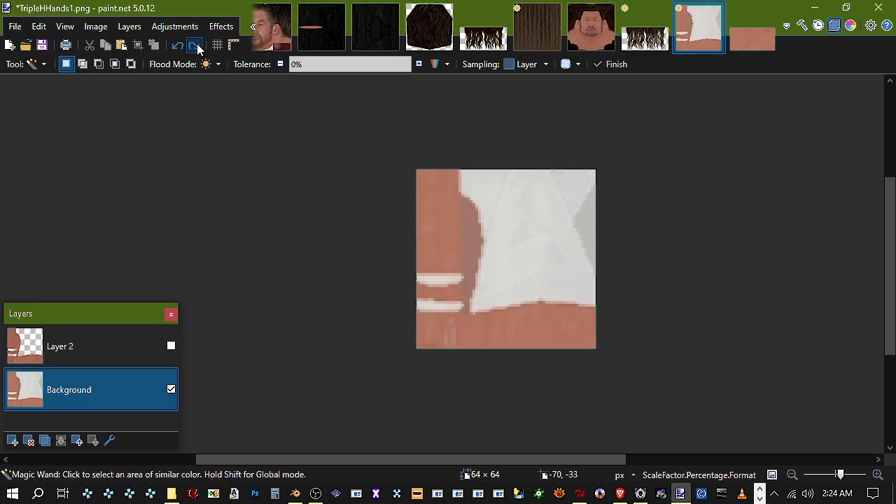
{"action": "left_click", "coordinate": [196, 46]}
{"action": "left_click", "coordinate": [197, 46]}
{"action": "left_click", "coordinate": [197, 46]}
{"action": "left_click", "coordinate": [197, 46]}
{"action": "left_click", "coordinate": [197, 47]}
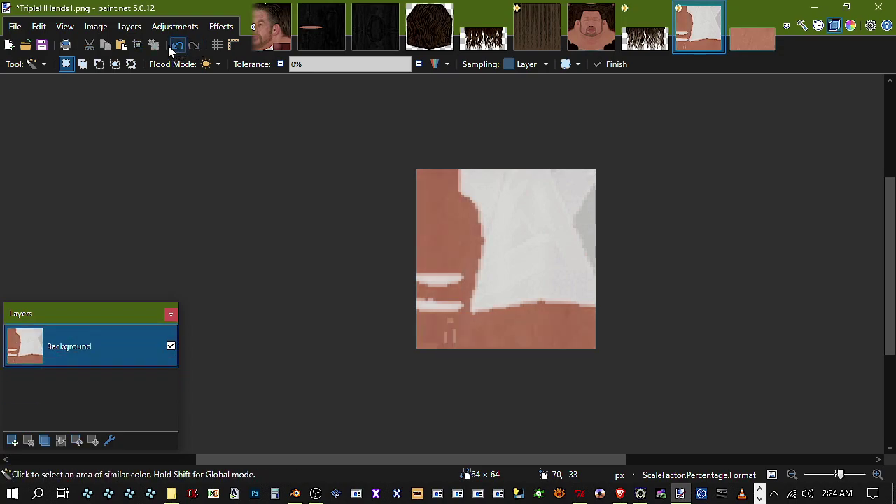
Undo the merge of the hand texture back to separate layers and compare the skin with Layer 2 shown and hidden
{"action": "left_click", "coordinate": [171, 347]}
{"action": "left_click", "coordinate": [171, 346]}
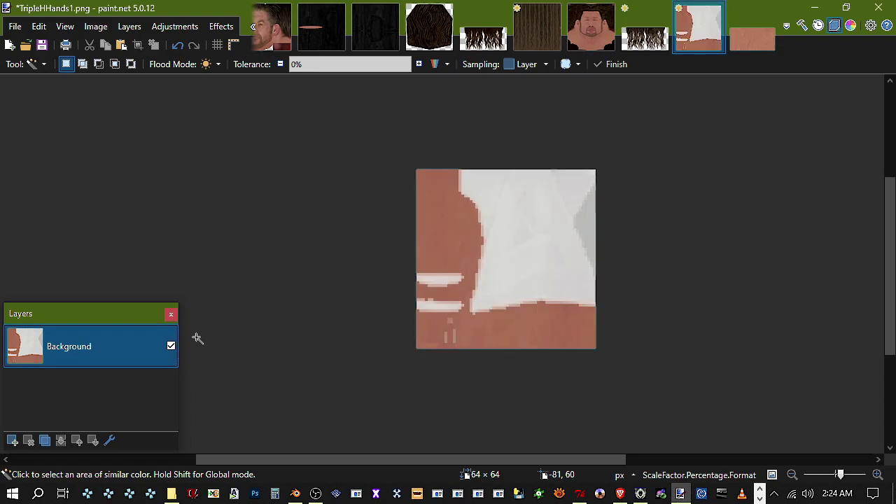
{"action": "left_click", "coordinate": [178, 45]}
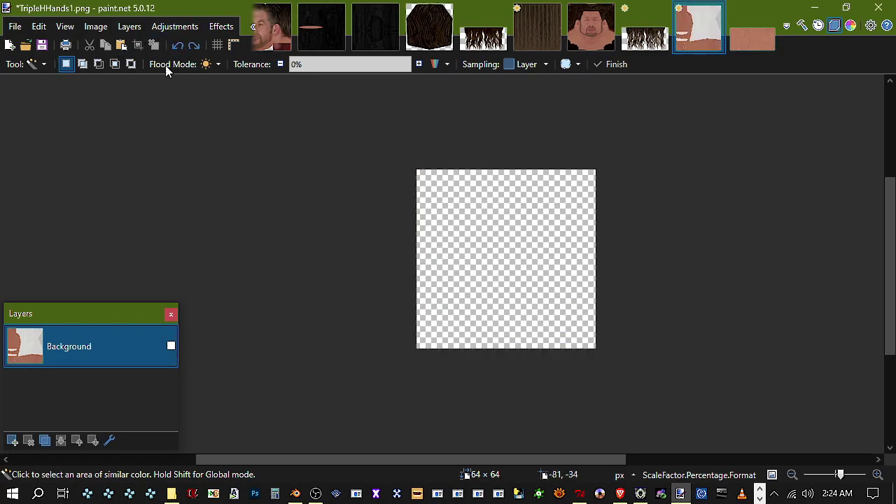
{"action": "left_click", "coordinate": [176, 45]}
{"action": "left_click", "coordinate": [175, 45]}
{"action": "left_click", "coordinate": [176, 45]}
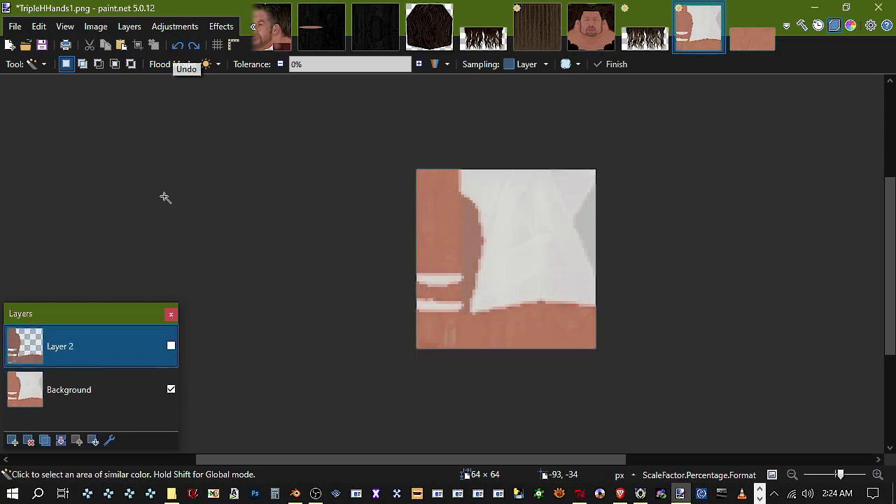
{"action": "left_click", "coordinate": [171, 346]}
{"action": "left_click", "coordinate": [171, 346]}
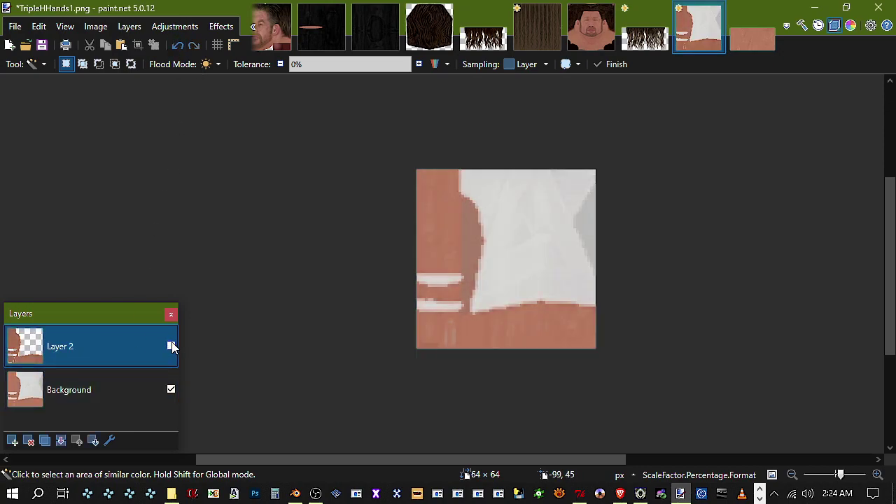
Darken the Background layer with a Hue / Saturation lightness of -11 and merge the skin-toned Layer 2 onto it
{"action": "left_click", "coordinate": [113, 394]}
{"action": "left_click", "coordinate": [160, 26]}
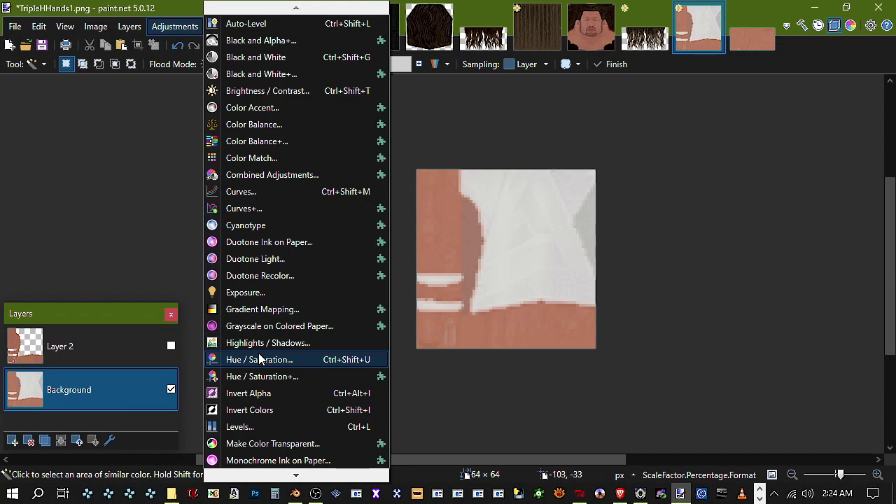
{"action": "left_click", "coordinate": [290, 360]}
{"action": "left_click_drag", "start_coordinate": [458, 165], "coordinate": [307, 123]}
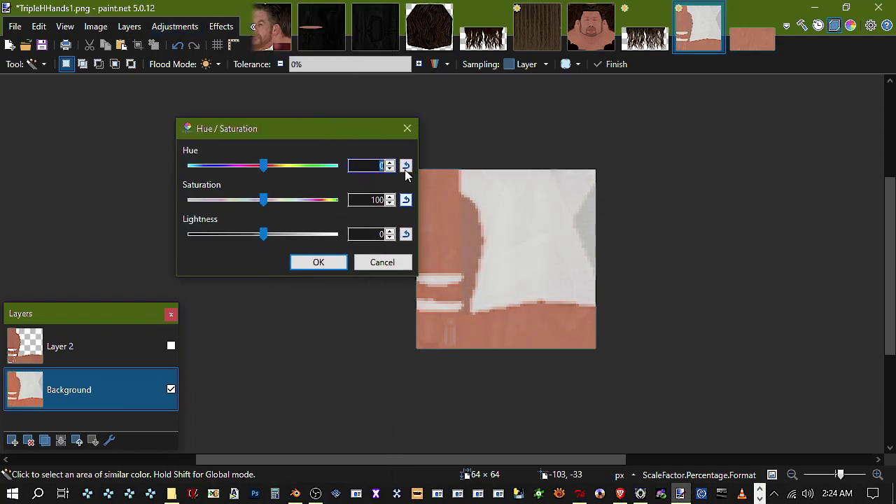
{"action": "left_click_drag", "start_coordinate": [263, 234], "coordinate": [253, 235]}
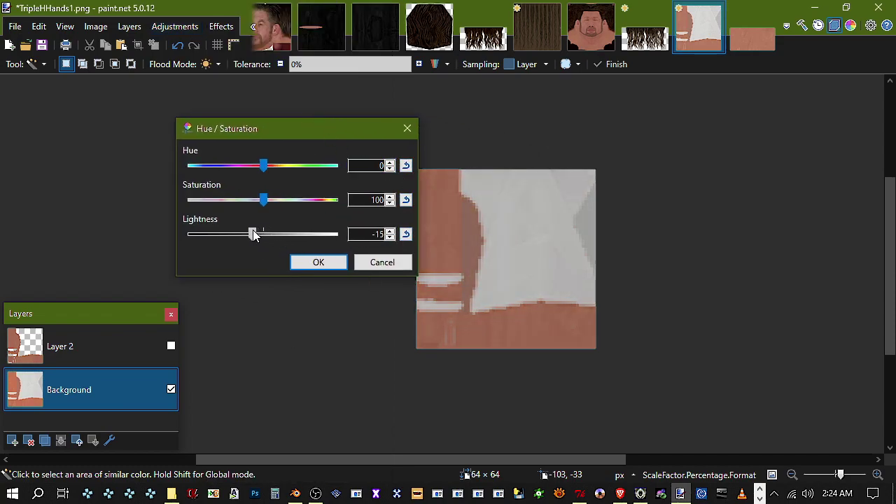
{"action": "left_click", "coordinate": [294, 263]}
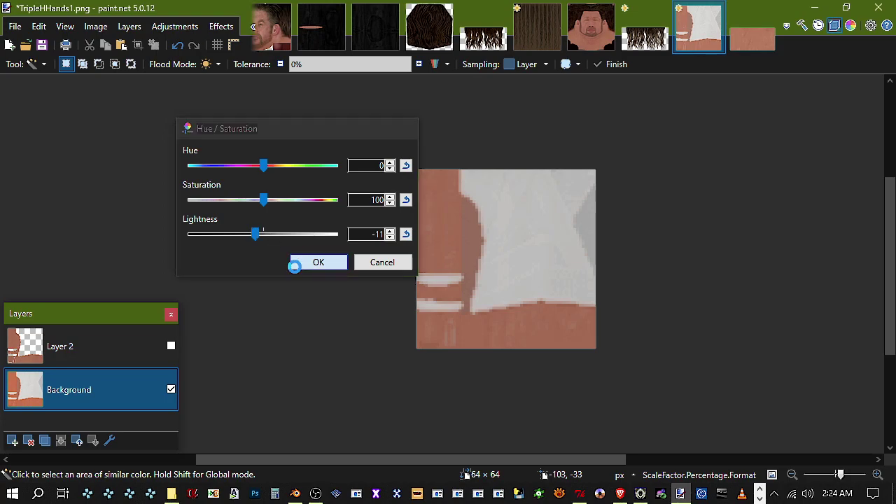
{"action": "left_click", "coordinate": [79, 338]}
{"action": "left_click", "coordinate": [59, 441]}
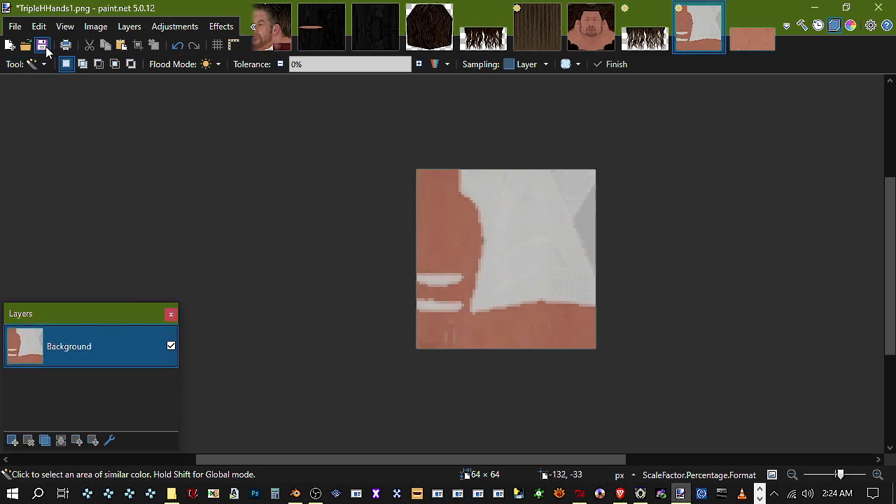
Switch to Noesis, reload 0002.obj and examine the taped hand against the arm and body skin
{"action": "left_click", "coordinate": [640, 493]}
{"action": "left_click", "coordinate": [231, 60]}
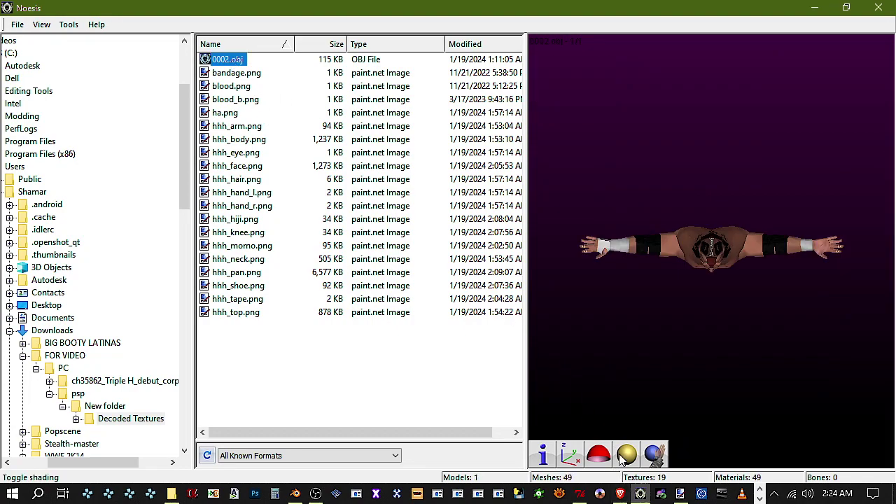
{"action": "left_click", "coordinate": [621, 455]}
{"action": "left_click", "coordinate": [599, 455]}
{"action": "left_click", "coordinate": [570, 455]}
{"action": "scroll", "coordinate": [589, 295], "scroll_direction": "up", "scroll_amount": 4}
{"action": "scroll", "coordinate": [608, 221], "scroll_direction": "down", "scroll_amount": 1}
{"action": "middle_click_drag", "start_coordinate": [607, 221], "coordinate": [712, 252]}
{"action": "scroll", "coordinate": [705, 255], "scroll_direction": "up", "scroll_amount": 2}
{"action": "scroll", "coordinate": [701, 244], "scroll_direction": "down", "scroll_amount": 4}
Return to paint.net, undo the merge and darkening, and save the hand texture without Layer 2
{"action": "left_click", "coordinate": [815, 7]}
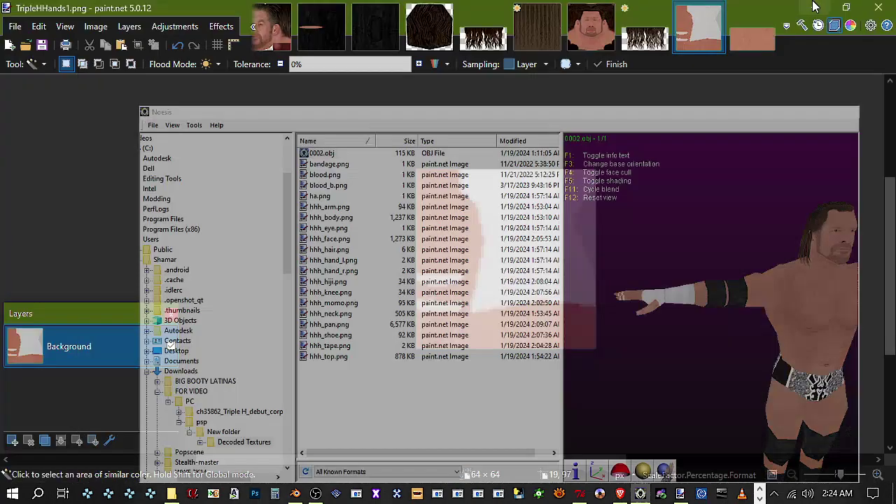
{"action": "key", "text": "ctrl+shift+n"}
{"action": "left_click", "coordinate": [171, 346]}
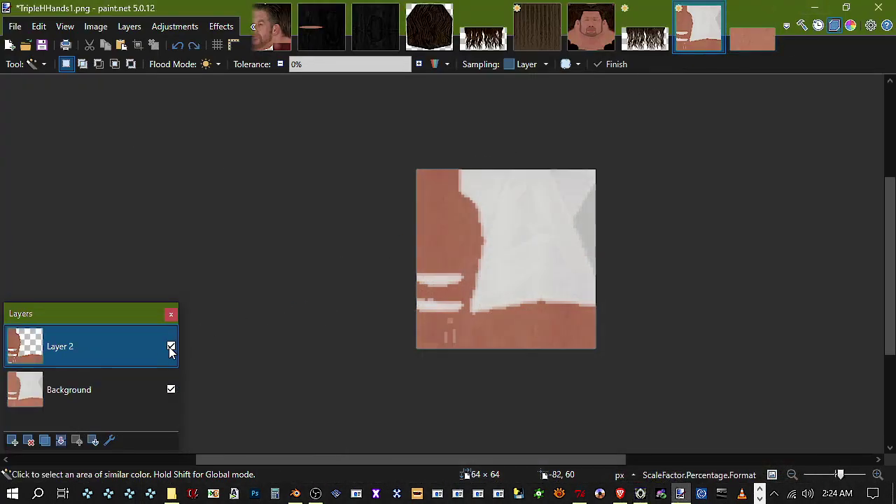
{"action": "left_click", "coordinate": [35, 445]}
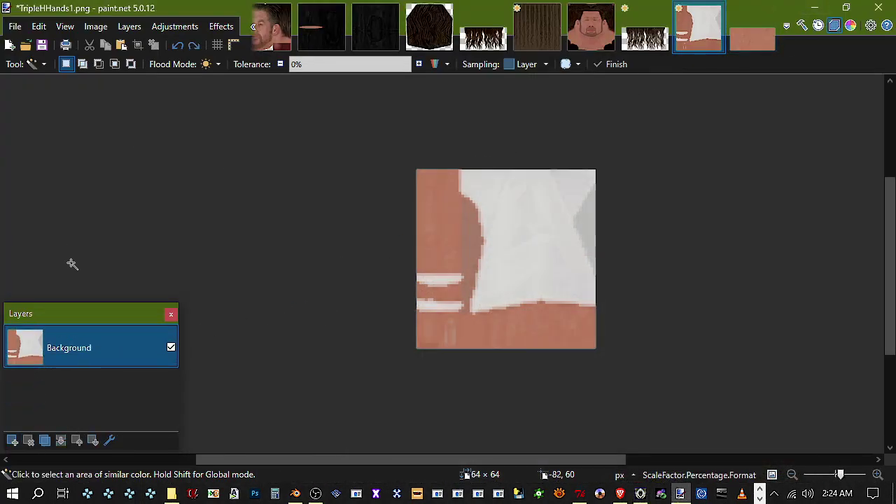
{"action": "left_click", "coordinate": [42, 46]}
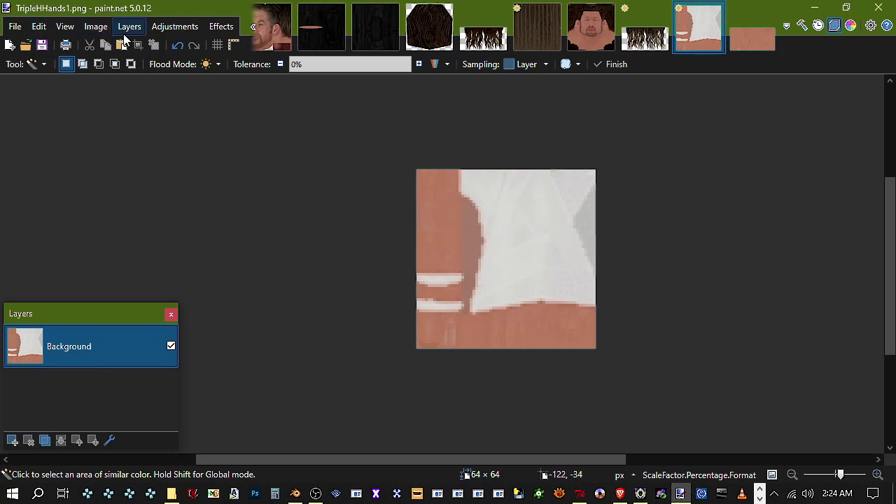
Step back and forth through the edit history of the hand texture to bring back the deleted Layer 2
{"action": "left_click", "coordinate": [178, 45]}
{"action": "left_click", "coordinate": [178, 46]}
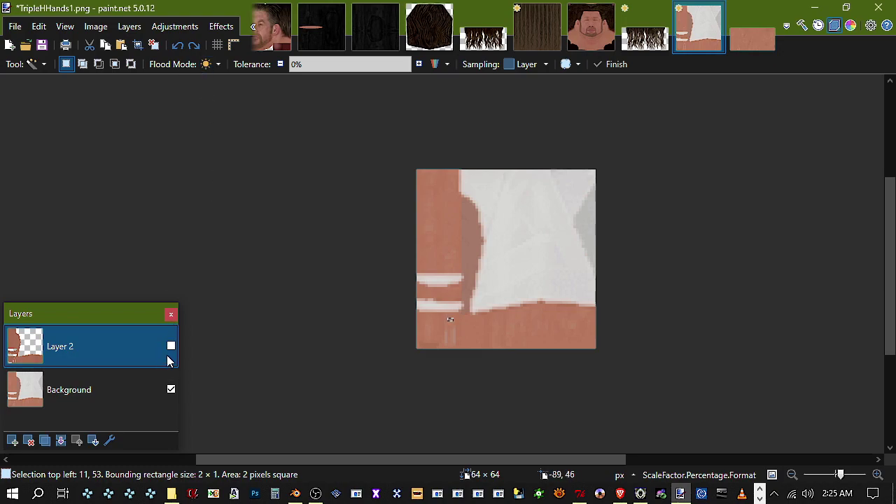
{"action": "left_click", "coordinate": [194, 46]}
{"action": "left_click", "coordinate": [194, 45]}
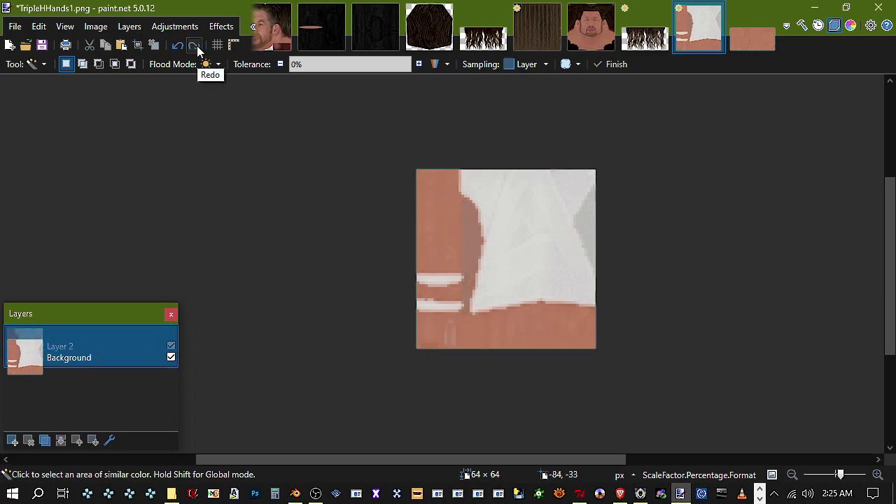
{"action": "left_click", "coordinate": [178, 46]}
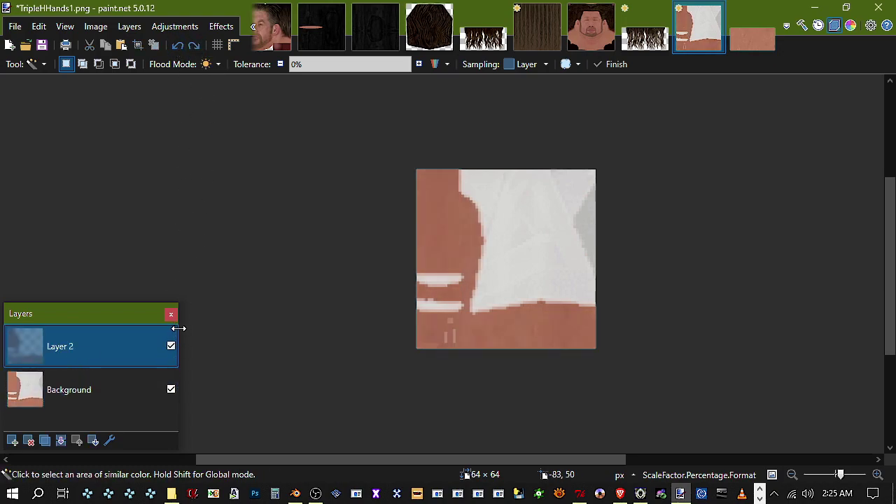
Compare the hand texture's skin tone and tape edges with Layer 2 repeatedly shown and hidden
{"action": "left_click", "coordinate": [171, 348]}
{"action": "left_click", "coordinate": [171, 348]}
{"action": "left_click", "coordinate": [171, 348]}
{"action": "left_click", "coordinate": [170, 348]}
{"action": "left_click", "coordinate": [171, 348]}
{"action": "left_click", "coordinate": [171, 348]}
{"action": "left_click", "coordinate": [170, 348]}
{"action": "left_click", "coordinate": [171, 348]}
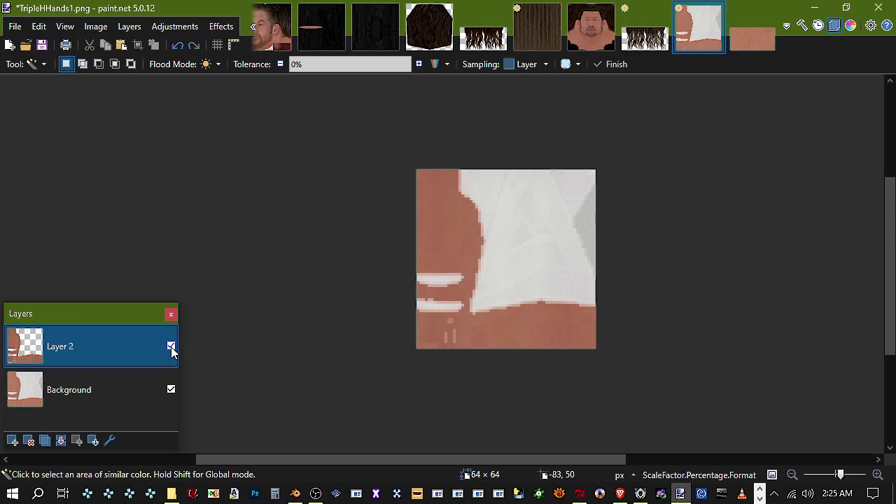
{"action": "left_click", "coordinate": [171, 348]}
{"action": "left_click", "coordinate": [171, 348]}
{"action": "left_click", "coordinate": [170, 348]}
{"action": "left_click", "coordinate": [171, 348]}
{"action": "left_click", "coordinate": [171, 348]}
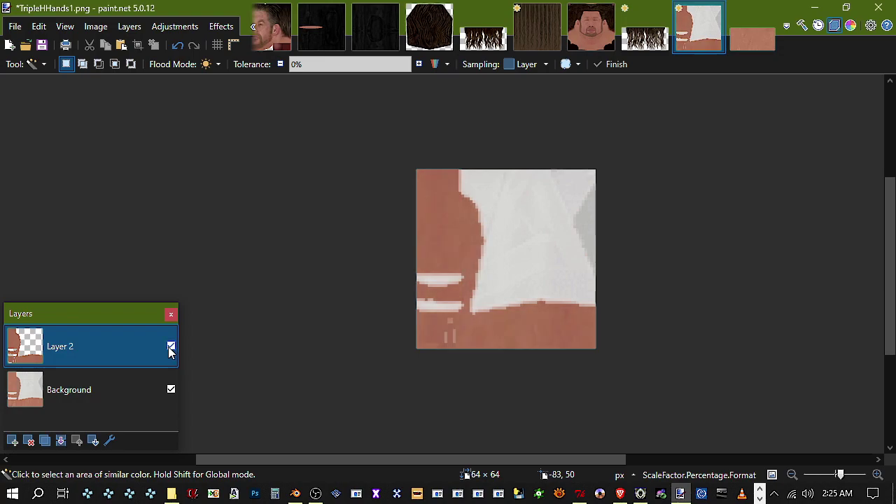
Merge Layer 2 into the Background, save TripleHHands1.png and reload 0002.obj in Noesis to check the hand
{"action": "left_click", "coordinate": [61, 441]}
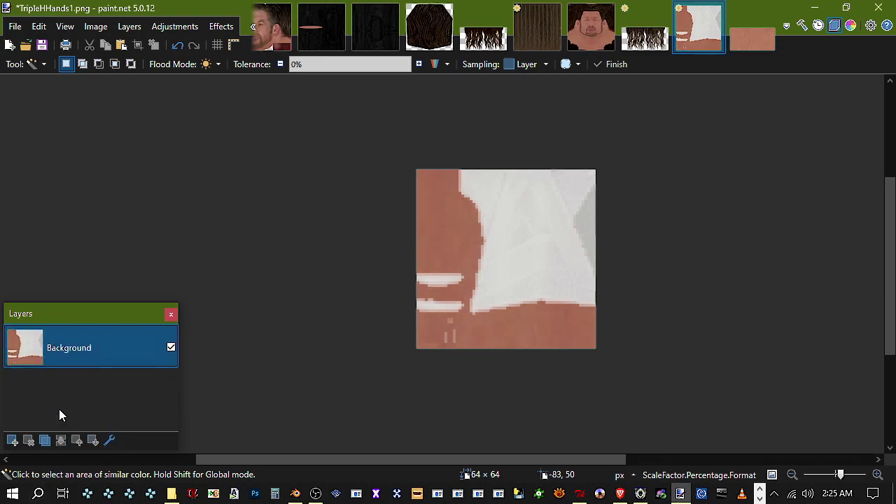
{"action": "left_click", "coordinate": [43, 44]}
{"action": "left_click", "coordinate": [640, 494]}
{"action": "left_click", "coordinate": [231, 60]}
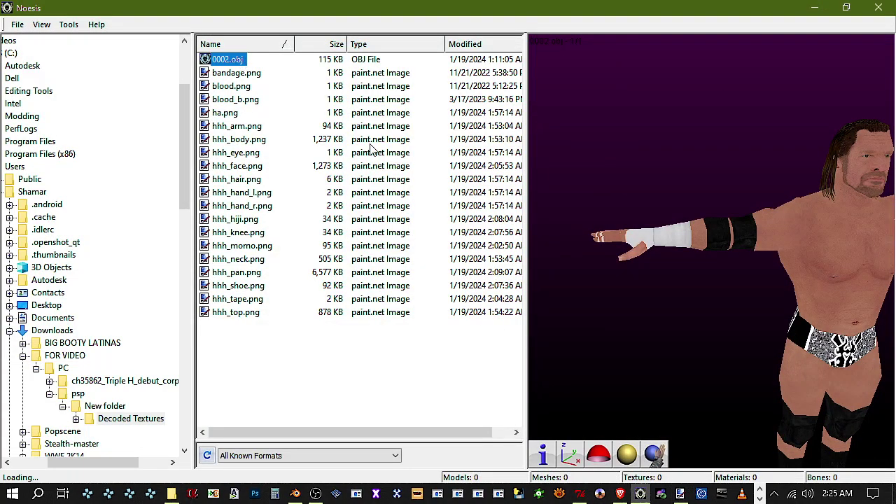
Return to paint.net, undo the layer merge and save the hand texture with Layer 2 deleted
{"action": "left_click", "coordinate": [814, 7]}
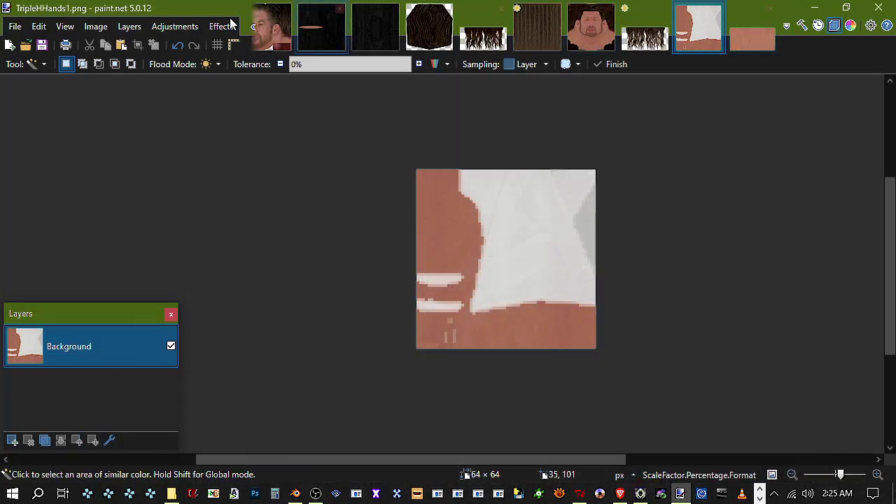
{"action": "key", "text": "ctrl+shift+n"}
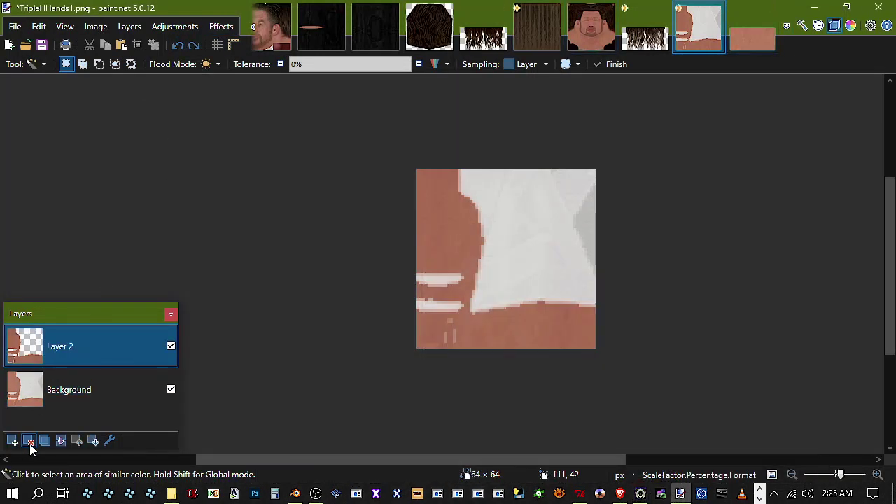
{"action": "left_click", "coordinate": [29, 441]}
{"action": "left_click", "coordinate": [41, 45]}
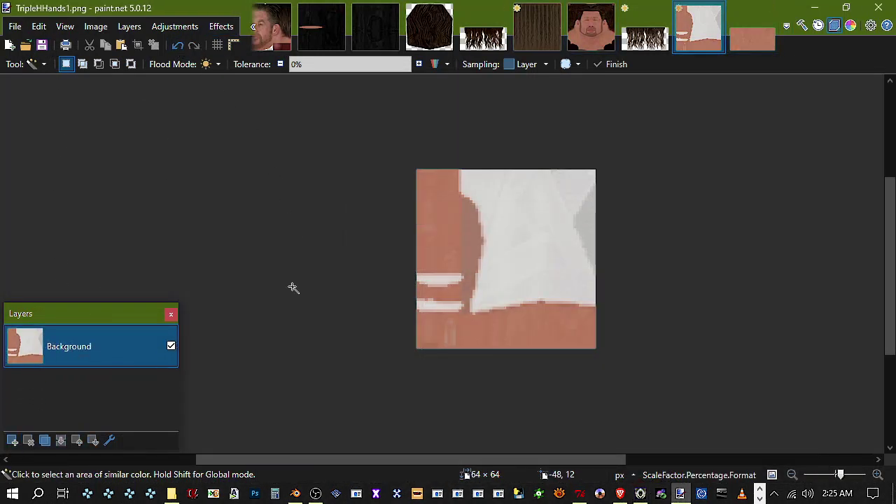
In File Explorer, browse to Downloads > FOR VIDEO > PC > psp > New folder > Decoded Textures and open hhh_hand_l.png in paint.net
{"action": "left_click", "coordinate": [171, 493]}
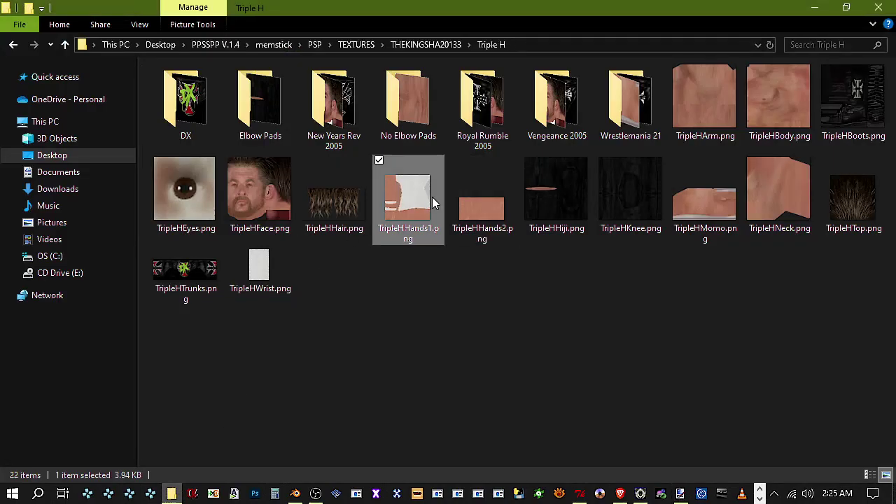
{"action": "left_click", "coordinate": [88, 76]}
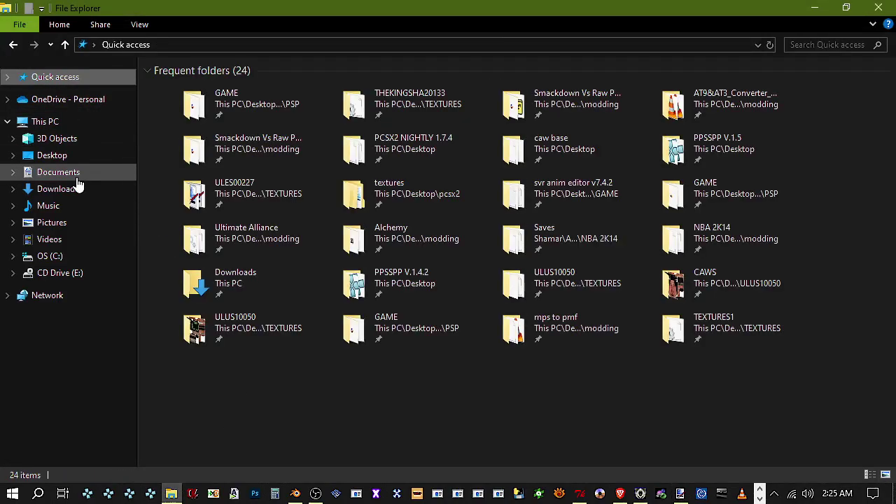
{"action": "left_click", "coordinate": [74, 191]}
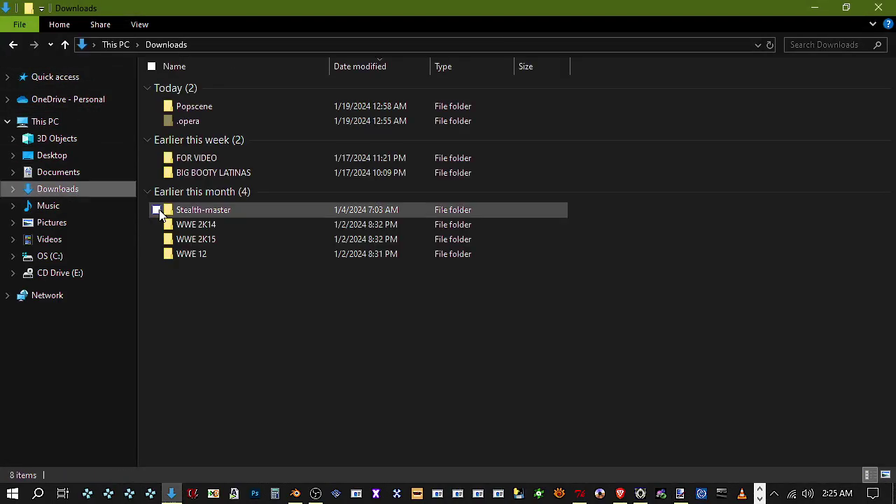
{"action": "double_click", "coordinate": [227, 159]}
{"action": "double_click", "coordinate": [191, 89]}
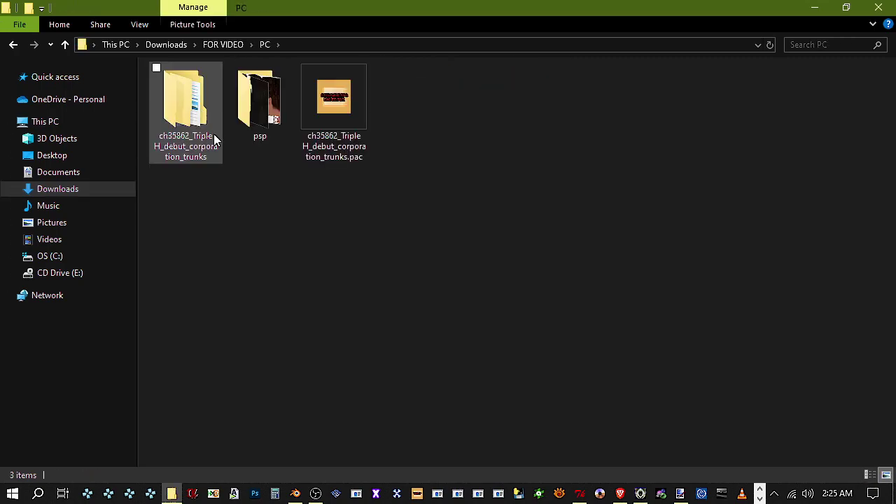
{"action": "double_click", "coordinate": [240, 125]}
{"action": "double_click", "coordinate": [204, 112]}
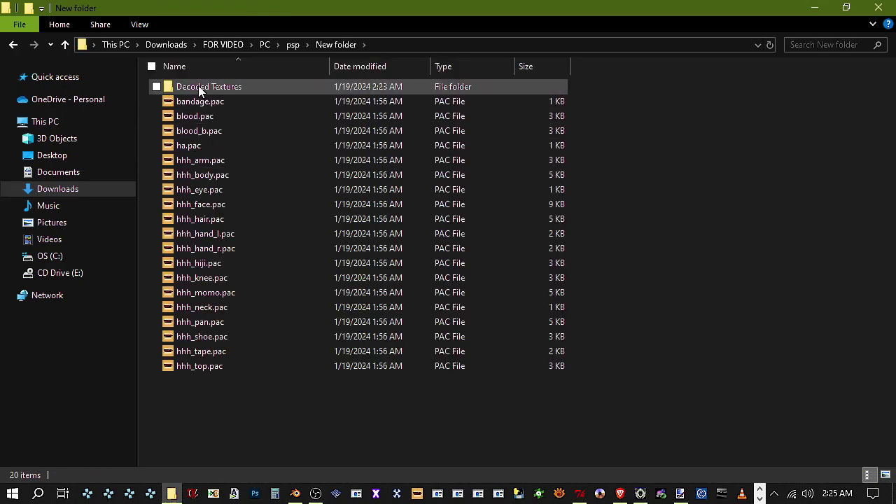
{"action": "double_click", "coordinate": [202, 87]}
{"action": "double_click", "coordinate": [275, 197]}
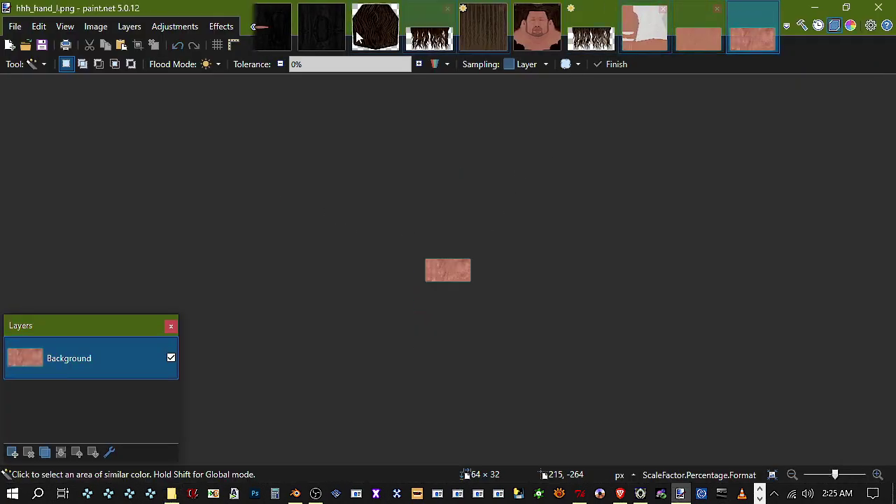
Copy the selected skin area from hhh_arm.png and paste it into hhh_hand_l.png as a new layer, keeping the canvas size
{"action": "scroll", "coordinate": [254, 44], "scroll_direction": "up", "scroll_amount": 10}
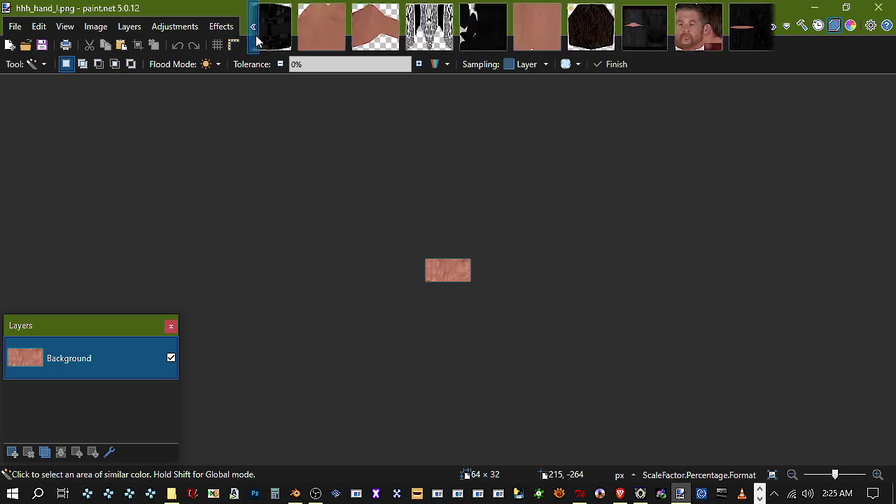
{"action": "left_click", "coordinate": [267, 45]}
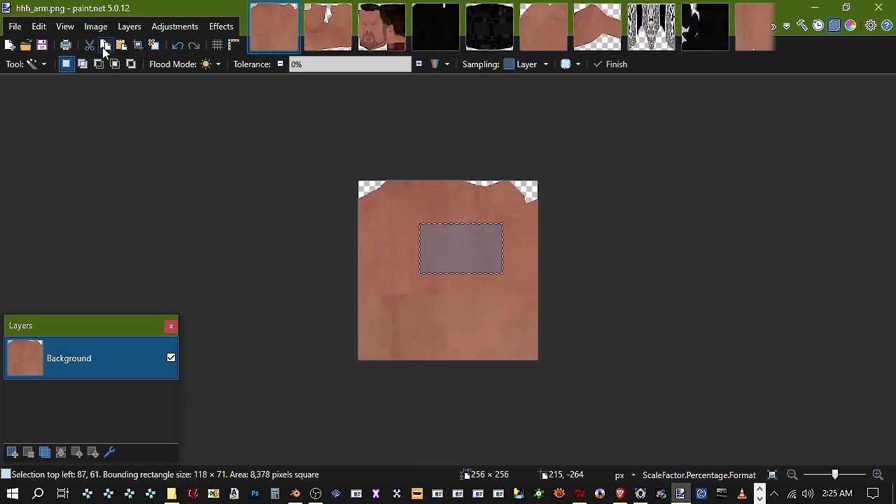
{"action": "scroll", "coordinate": [775, 27], "scroll_direction": "down", "scroll_amount": 10}
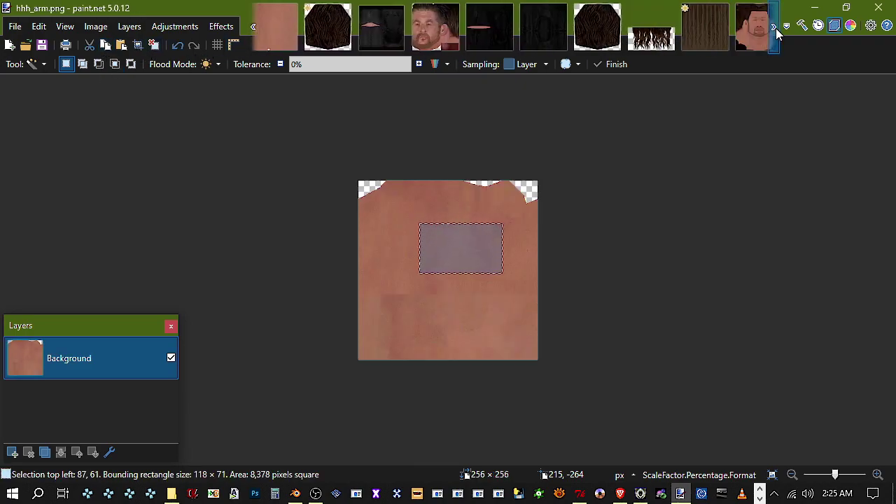
{"action": "left_click", "coordinate": [753, 35]}
{"action": "left_click", "coordinate": [33, 24]}
{"action": "left_click", "coordinate": [84, 148]}
{"action": "left_click", "coordinate": [453, 356]}
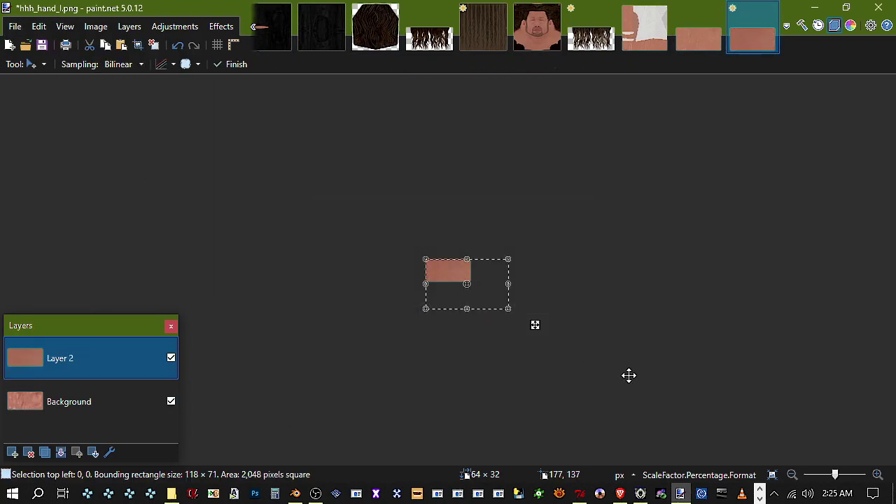
Scale the pasted skin on Layer 2 to fill the whole 64 × 32 canvas
{"action": "left_click_drag", "start_coordinate": [834, 476], "coordinate": [845, 476]}
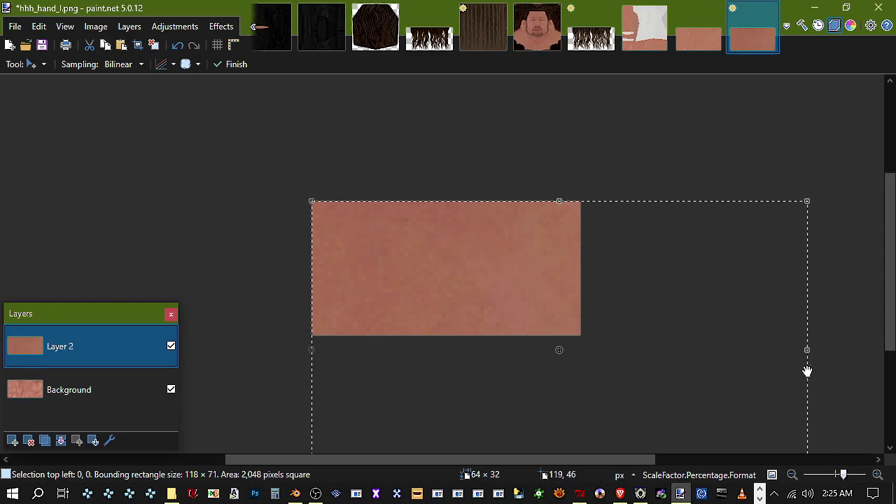
{"action": "left_click_drag", "start_coordinate": [807, 350], "coordinate": [574, 328]}
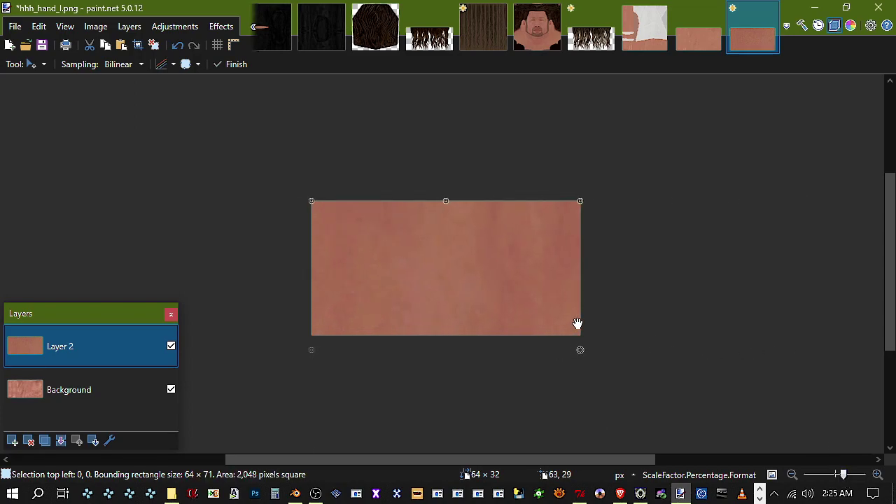
{"action": "scroll", "coordinate": [532, 347], "scroll_direction": "down", "scroll_amount": 3}
{"action": "left_click_drag", "start_coordinate": [449, 304], "coordinate": [452, 133]}
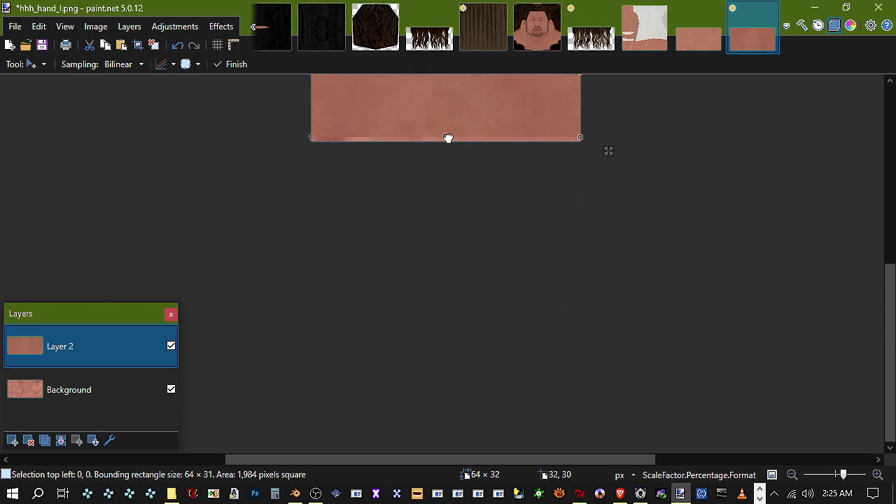
{"action": "scroll", "coordinate": [428, 161], "scroll_direction": "up", "scroll_amount": 3}
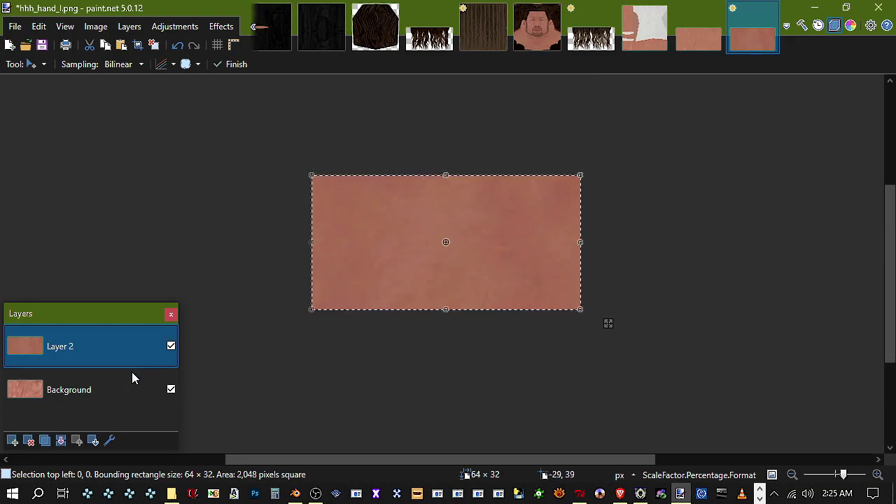
Hide Layer 2 and use Rectangle Select to delete its pixels over the light nail patches near the texture's lower edge
{"action": "left_click", "coordinate": [171, 346]}
{"action": "left_click", "coordinate": [171, 346]}
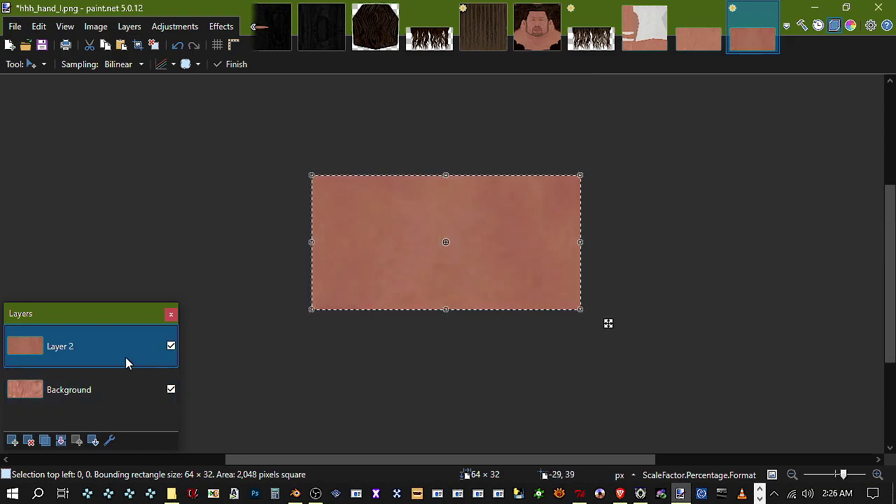
{"action": "left_click", "coordinate": [171, 346]}
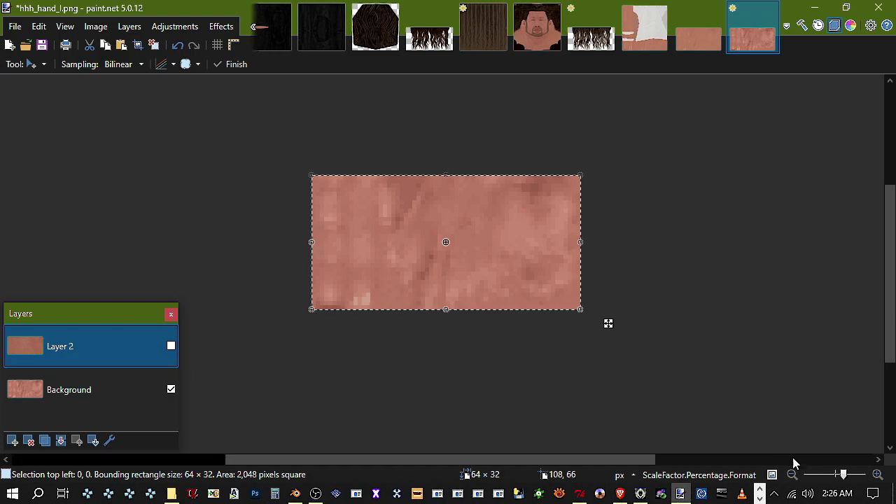
{"action": "left_click_drag", "start_coordinate": [842, 477], "coordinate": [853, 477]}
{"action": "left_click_drag", "start_coordinate": [592, 460], "coordinate": [417, 441]}
{"action": "scroll", "coordinate": [374, 297], "scroll_direction": "down", "scroll_amount": 2}
{"action": "left_click", "coordinate": [31, 63]}
{"action": "left_click", "coordinate": [56, 80]}
{"action": "left_click_drag", "start_coordinate": [530, 294], "coordinate": [549, 305]}
{"action": "left_click_drag", "start_coordinate": [508, 280], "coordinate": [512, 313]}
{"action": "key", "text": "Delete"}
{"action": "key", "text": "Delete"}
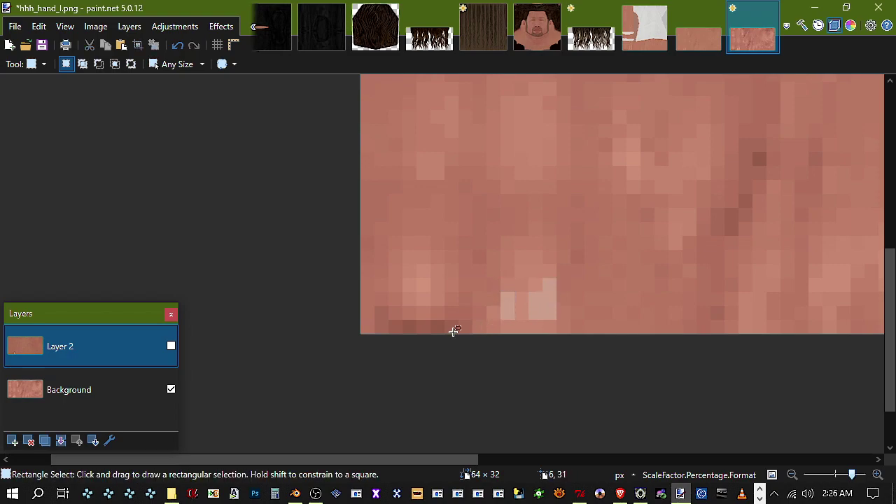
Delete Layer 2's pixels over the dark strip in the texture's lower-left corner and show the layer again
{"action": "left_click_drag", "start_coordinate": [402, 329], "coordinate": [448, 334]}
{"action": "left_click", "coordinate": [379, 324]}
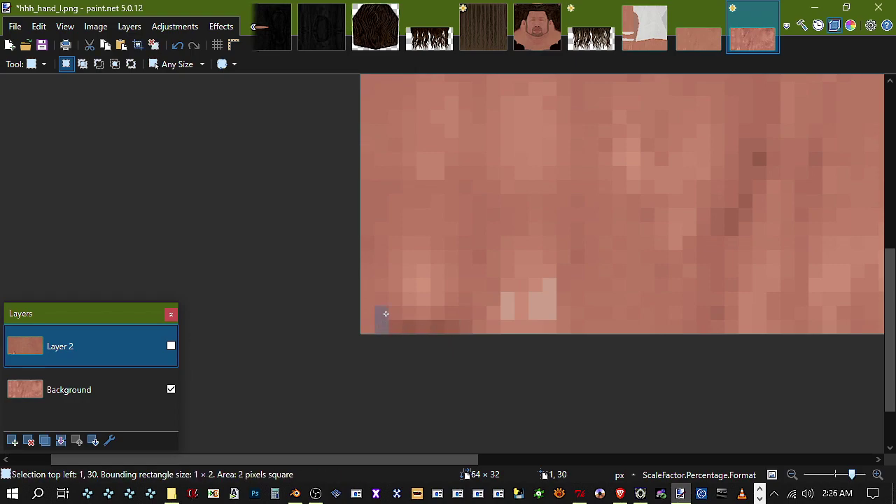
{"action": "left_click", "coordinate": [390, 309]}
{"action": "scroll", "coordinate": [540, 327], "scroll_direction": "up", "scroll_amount": 4}
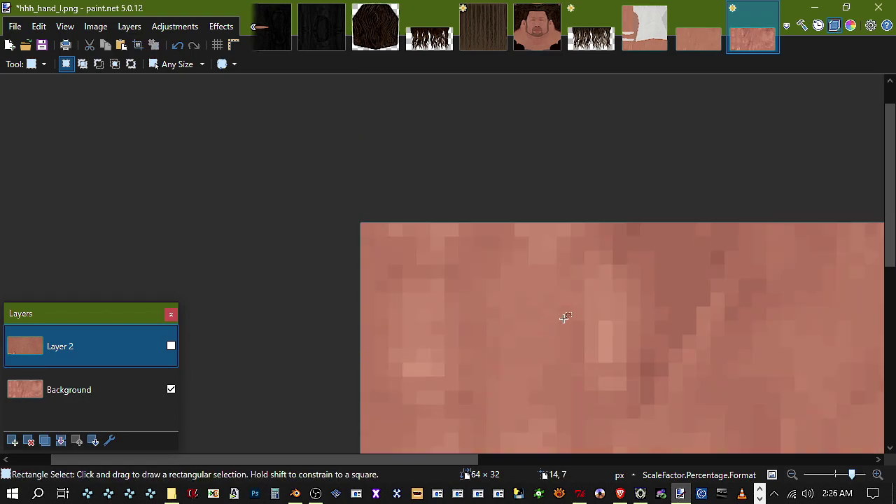
{"action": "scroll", "coordinate": [564, 310], "scroll_direction": "down", "scroll_amount": 2}
{"action": "left_click_drag", "start_coordinate": [853, 476], "coordinate": [846, 477]}
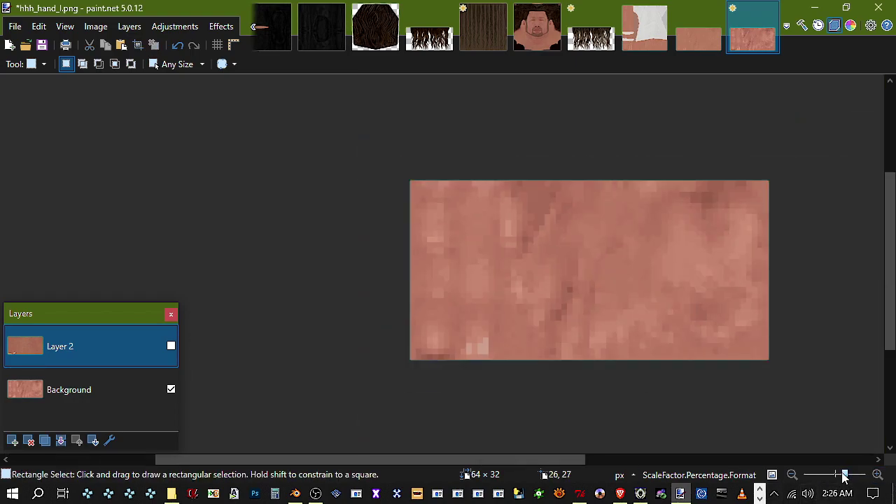
{"action": "left_click", "coordinate": [171, 348]}
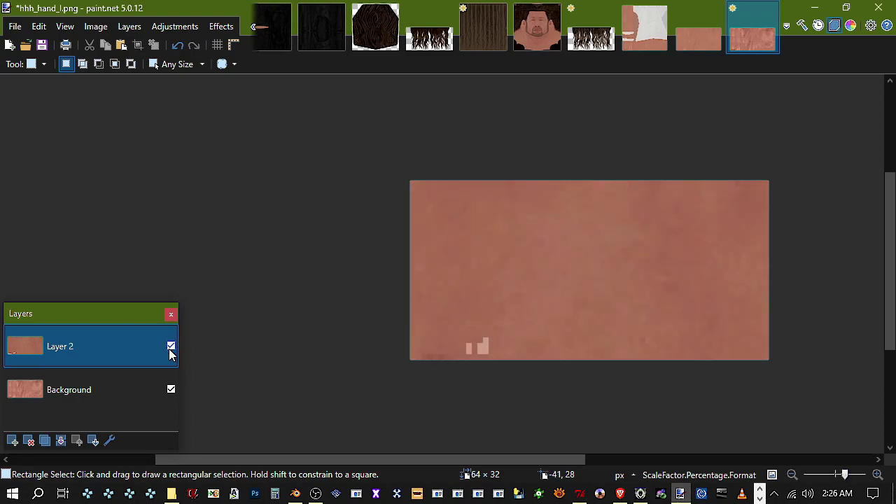
Merge Layer 2 into the Background and save hhh_hand_l.png as 32-bit
{"action": "left_click", "coordinate": [61, 441]}
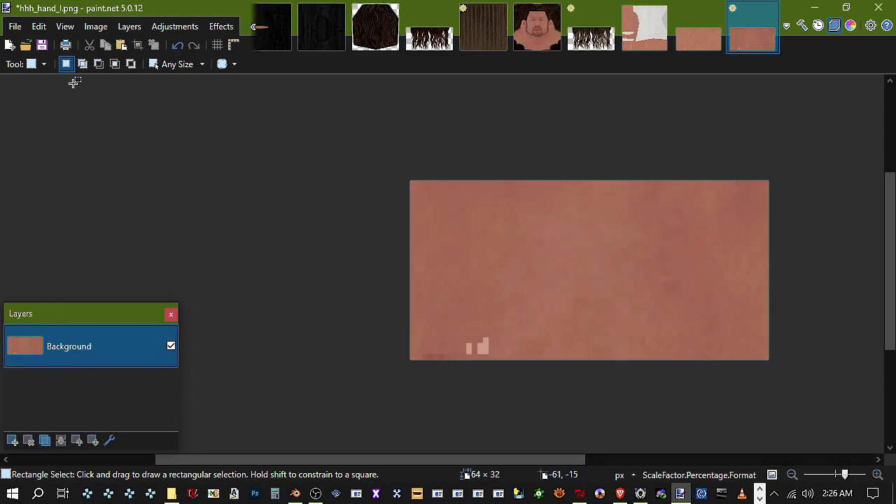
{"action": "left_click", "coordinate": [32, 45]}
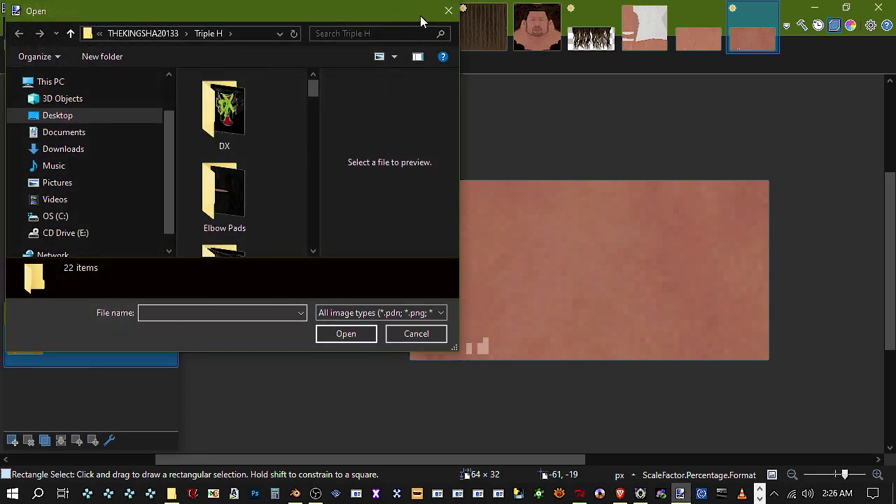
{"action": "left_click", "coordinate": [452, 9]}
{"action": "left_click", "coordinate": [43, 44]}
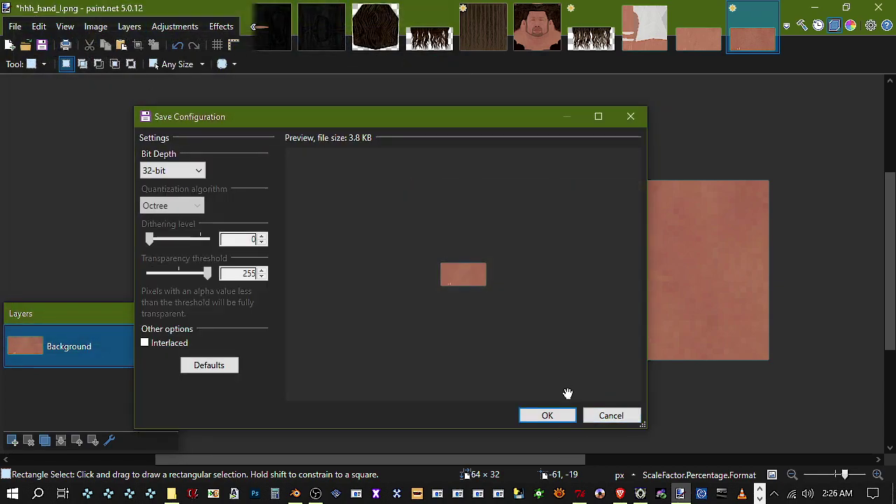
{"action": "left_click", "coordinate": [547, 416]}
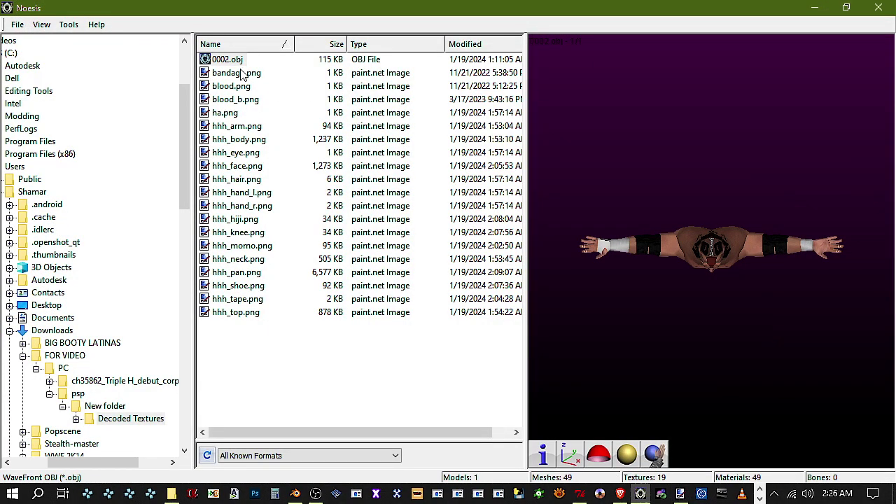
In Noesis, reload 0002.obj, toggle its shading, change the base orientation and inspect the retextured hands
{"action": "left_click", "coordinate": [632, 456]}
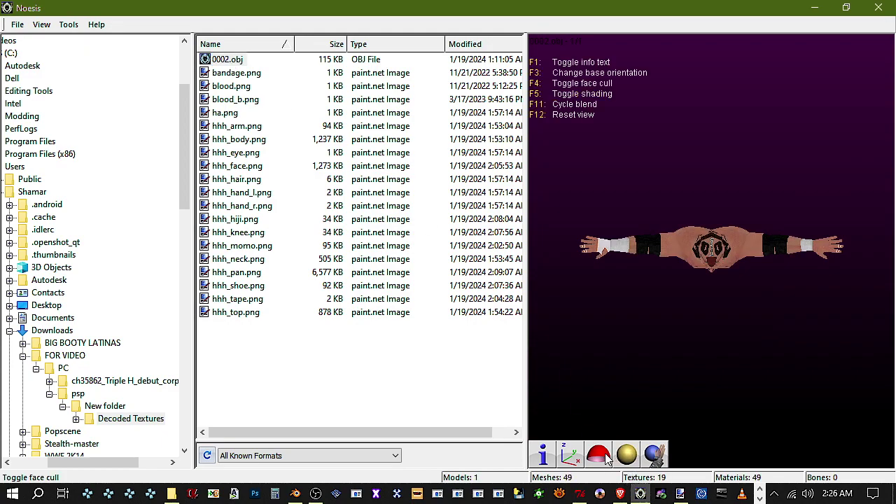
{"action": "left_click", "coordinate": [236, 60]}
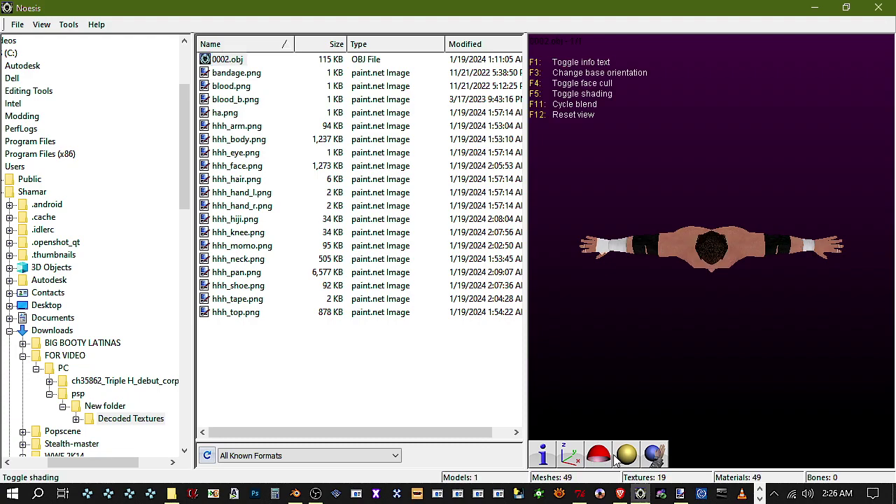
{"action": "left_click", "coordinate": [569, 459]}
{"action": "scroll", "coordinate": [667, 313], "scroll_direction": "up", "scroll_amount": 3}
{"action": "left_click_drag", "start_coordinate": [667, 314], "coordinate": [722, 258]}
{"action": "middle_click_drag", "start_coordinate": [722, 258], "coordinate": [546, 258]}
{"action": "left_click_drag", "start_coordinate": [672, 256], "coordinate": [707, 255]}
{"action": "scroll", "coordinate": [709, 256], "scroll_direction": "down", "scroll_amount": 3}
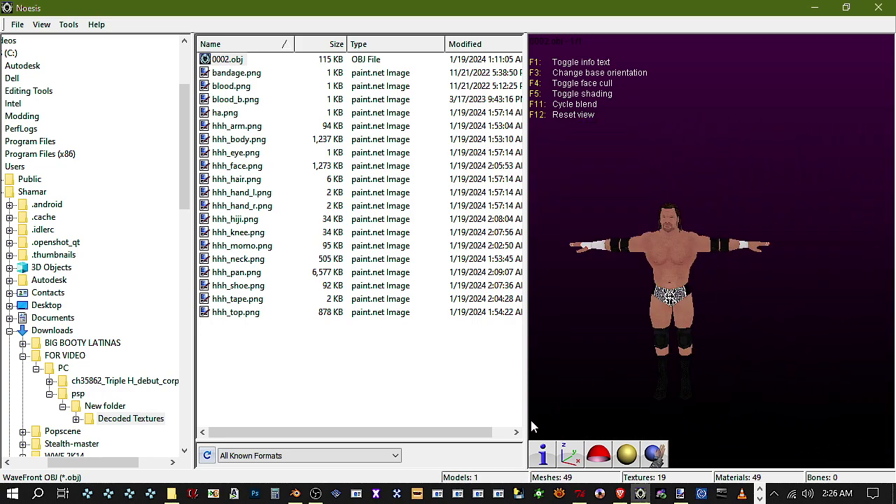
Adjust the model's base orientation and inspect its face and upper body from the front
{"action": "left_click", "coordinate": [570, 456]}
{"action": "left_click", "coordinate": [572, 457]}
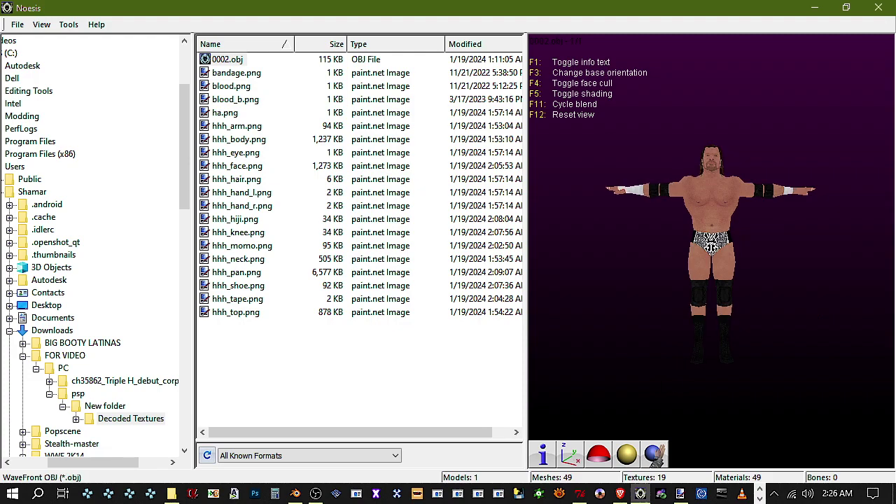
{"action": "right_click_drag", "start_coordinate": [716, 252], "coordinate": [691, 285]}
{"action": "middle_click_drag", "start_coordinate": [692, 284], "coordinate": [693, 357]}
{"action": "left_click_drag", "start_coordinate": [707, 308], "coordinate": [660, 295]}
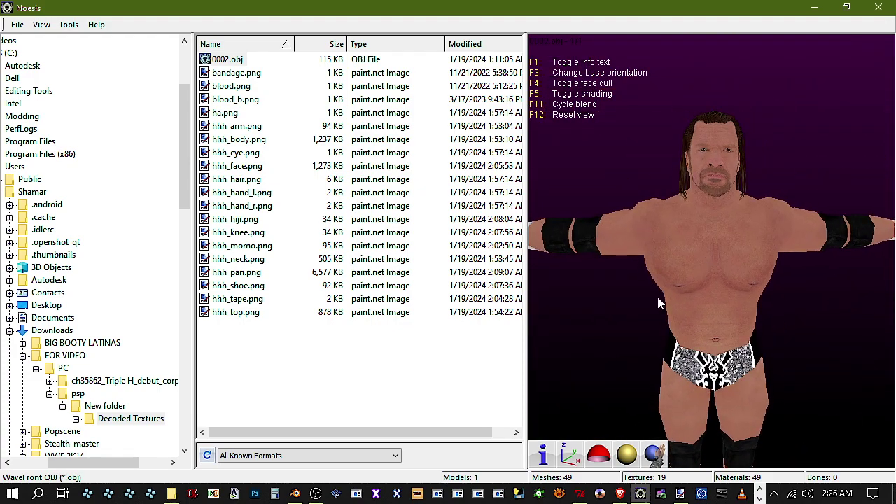
In File Explorer, open hhh_eye.png from Decoded Textures in paint.net
{"action": "left_click", "coordinate": [168, 494]}
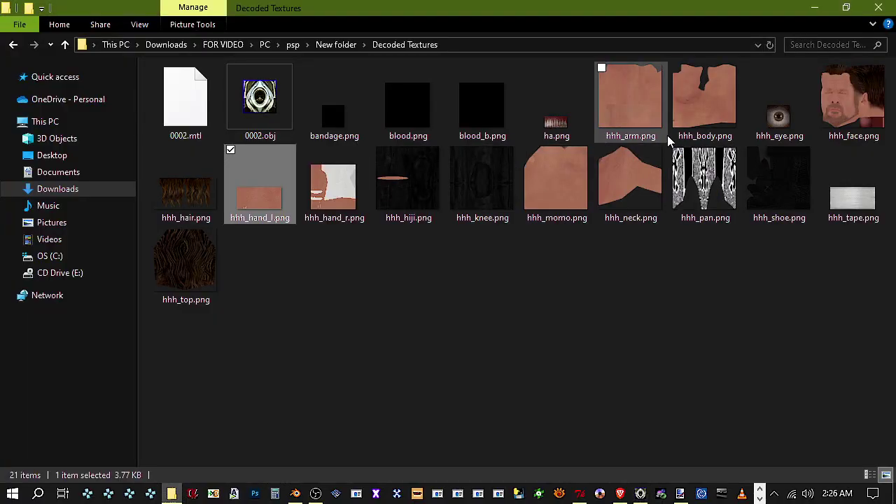
{"action": "left_click", "coordinate": [782, 118]}
{"action": "double_click", "coordinate": [783, 117]}
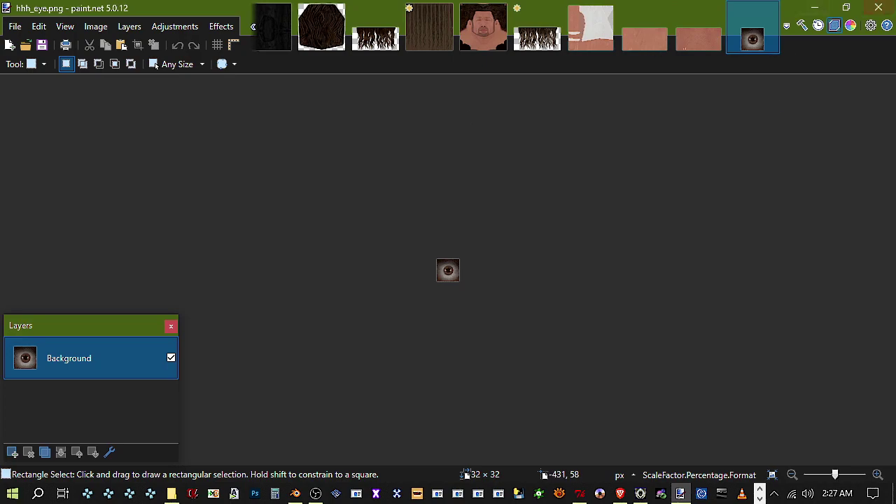
In File Explorer, browse from PC into the ch35862_Triple H_debut_corporation folder and open eye.dds in paint.net
{"action": "left_click", "coordinate": [174, 495]}
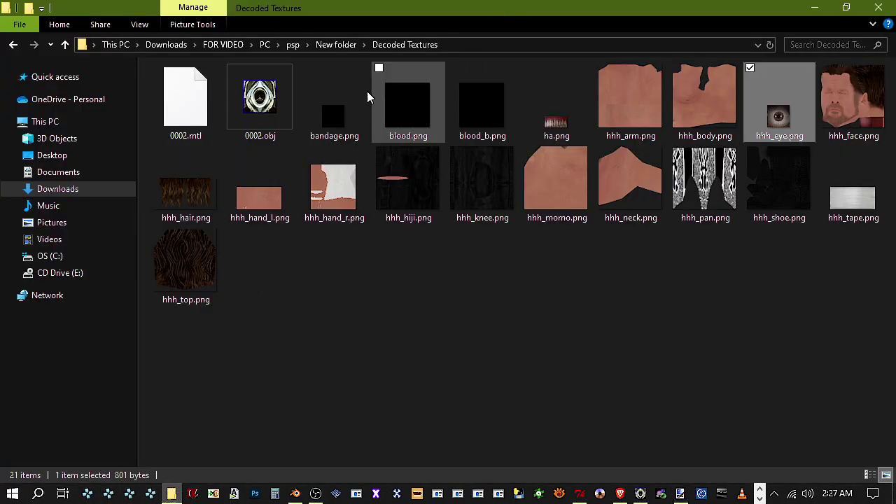
{"action": "left_click", "coordinate": [280, 45]}
{"action": "left_click", "coordinate": [278, 45]}
{"action": "left_click", "coordinate": [278, 45]}
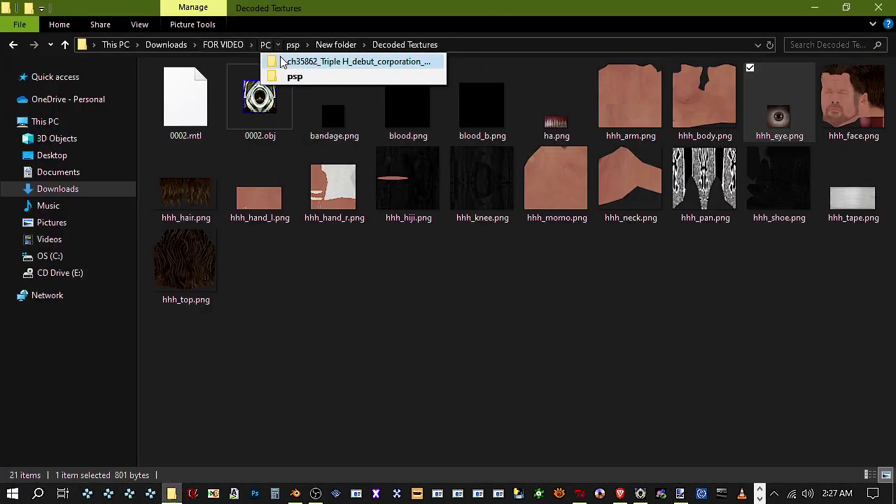
{"action": "left_click", "coordinate": [357, 62]}
{"action": "left_click", "coordinate": [225, 86]}
{"action": "double_click", "coordinate": [225, 87]}
{"action": "double_click", "coordinate": [234, 92]}
{"action": "double_click", "coordinate": [224, 101]}
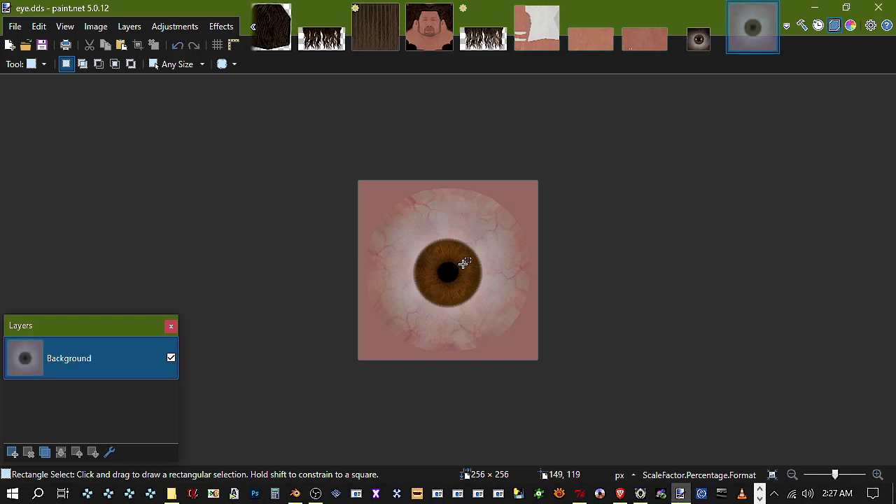
Copy the entire eye.dds image, paste it into hhh_eye.png with the canvas expanded, and save the texture
{"action": "key", "text": "ctrl+v"}
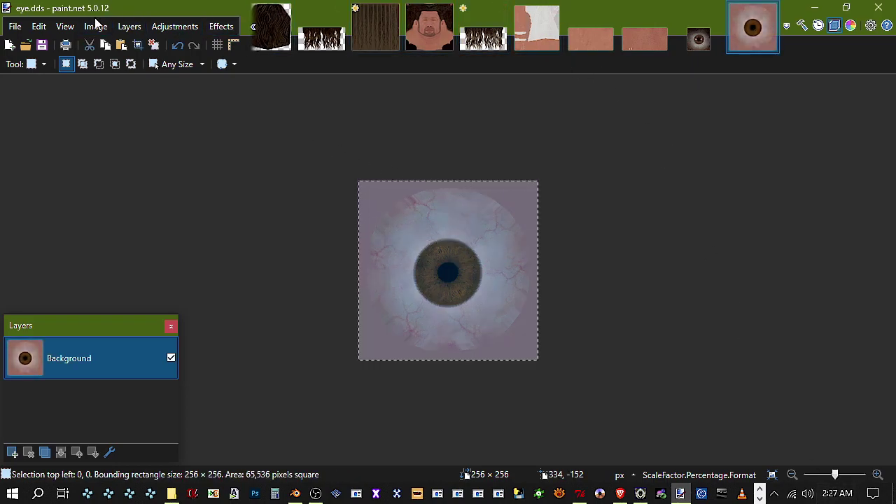
{"action": "left_click", "coordinate": [697, 41]}
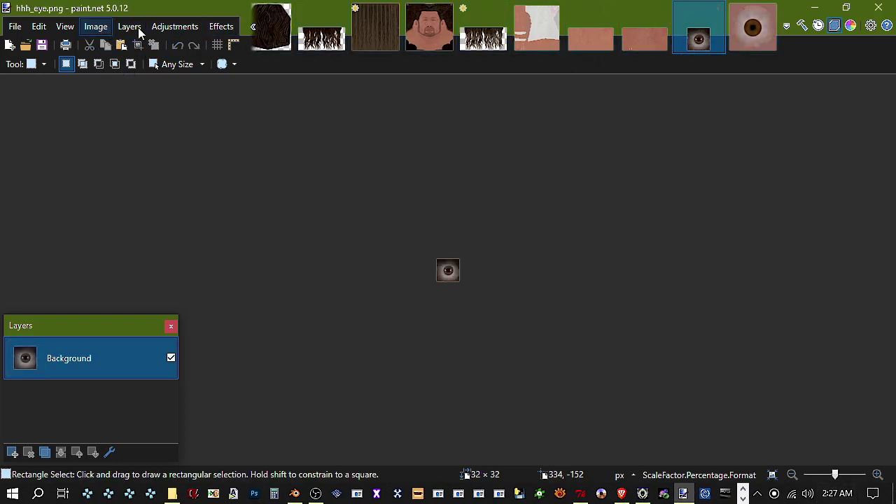
{"action": "left_click", "coordinate": [39, 26]}
{"action": "left_click", "coordinate": [54, 134]}
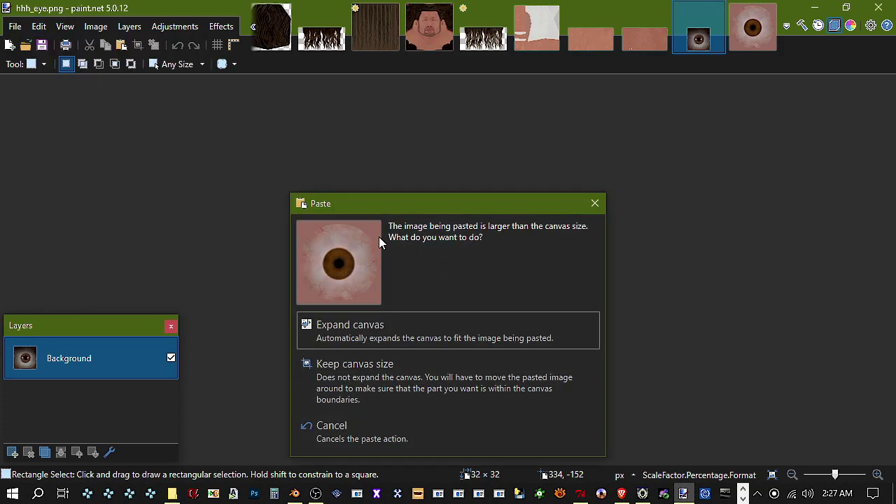
{"action": "left_click", "coordinate": [404, 325]}
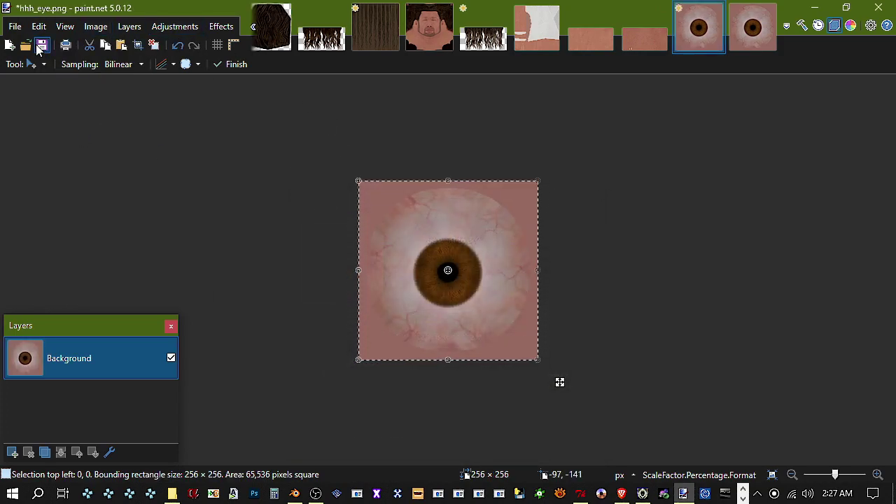
{"action": "left_click", "coordinate": [41, 45]}
{"action": "left_click", "coordinate": [547, 416]}
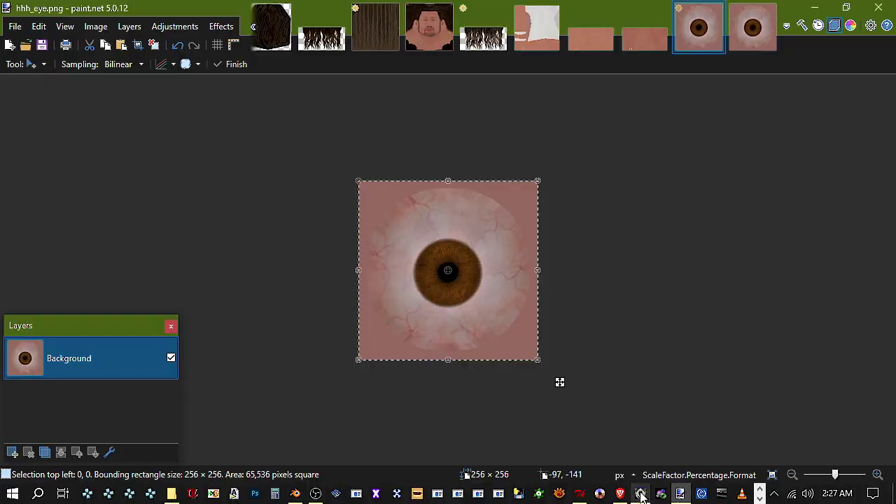
Reload 0002.obj in Noesis, toggle shading, face cull and base orientation, and examine the new eyes up close
{"action": "key", "text": "alt+Tab"}
{"action": "left_click", "coordinate": [231, 61]}
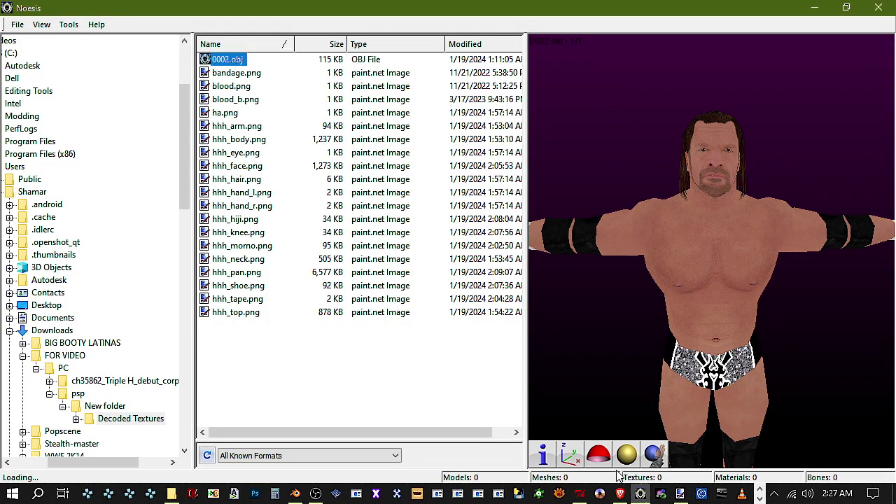
{"action": "left_click", "coordinate": [627, 455]}
{"action": "left_click", "coordinate": [599, 455]}
{"action": "left_click", "coordinate": [571, 455]}
{"action": "mouse_move", "coordinate": [728, 280]}
{"action": "right_mouse_down"}
{"action": "mouse_move", "coordinate": [740, 152]}
{"action": "mouse_move", "coordinate": [710, 250]}
{"action": "mouse_move", "coordinate": [731, 272]}
{"action": "right_mouse_up"}
{"action": "scroll", "coordinate": [733, 172], "scroll_direction": "down", "scroll_amount": 5}
{"action": "scroll", "coordinate": [714, 256], "scroll_direction": "up", "scroll_amount": 6}
{"action": "scroll", "coordinate": [714, 256], "scroll_direction": "down", "scroll_amount": 4}
{"action": "scroll", "coordinate": [726, 246], "scroll_direction": "up", "scroll_amount": 1}
{"action": "left_click_drag", "start_coordinate": [730, 272], "coordinate": [737, 271]}
Return to paint.net and enlarge the pasted eye in hhh_eye.png to about 279 × 277 pixels, extending beyond the canvas
{"action": "left_click", "coordinate": [814, 8]}
{"action": "left_click_drag", "start_coordinate": [359, 359], "coordinate": [353, 371]}
{"action": "left_click_drag", "start_coordinate": [541, 275], "coordinate": [545, 276]}
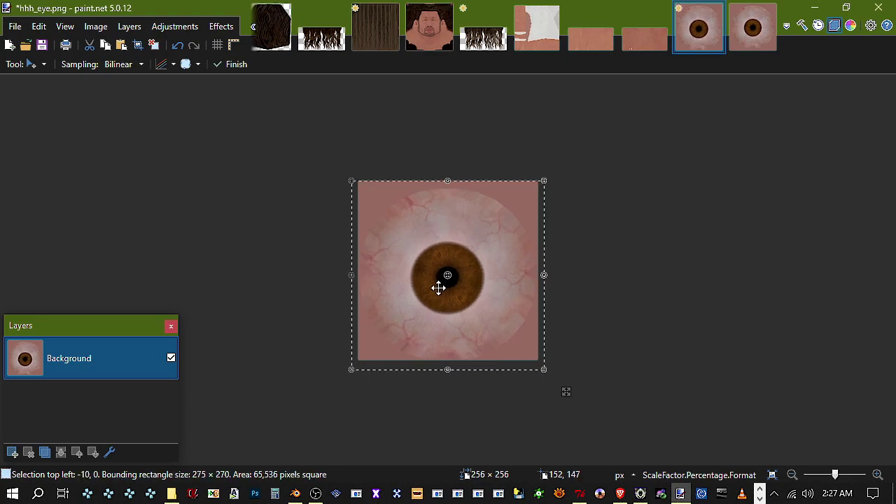
{"action": "left_click_drag", "start_coordinate": [353, 276], "coordinate": [351, 276]}
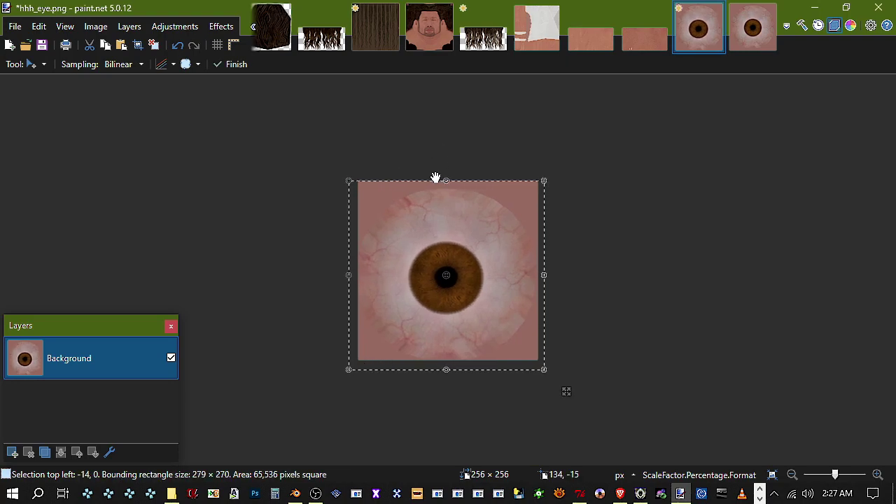
{"action": "left_click_drag", "start_coordinate": [438, 183], "coordinate": [448, 178]}
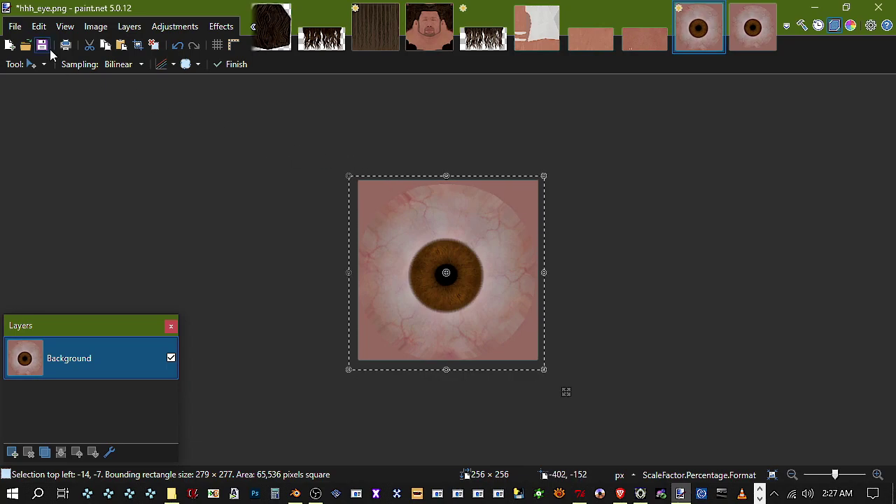
Reload 0002.obj in Noesis, set up its shading, face cull and orientation again, and check the enlarged eye texture on the face
{"action": "left_click", "coordinate": [640, 493]}
{"action": "left_click", "coordinate": [229, 60]}
{"action": "left_click", "coordinate": [627, 453]}
{"action": "left_click", "coordinate": [599, 453]}
{"action": "left_click", "coordinate": [578, 449]}
{"action": "scroll", "coordinate": [692, 226], "scroll_direction": "up", "scroll_amount": 5}
{"action": "scroll", "coordinate": [694, 227], "scroll_direction": "down", "scroll_amount": 7}
{"action": "middle_click_drag", "start_coordinate": [698, 228], "coordinate": [720, 287]}
{"action": "scroll", "coordinate": [719, 256], "scroll_direction": "up", "scroll_amount": 4}
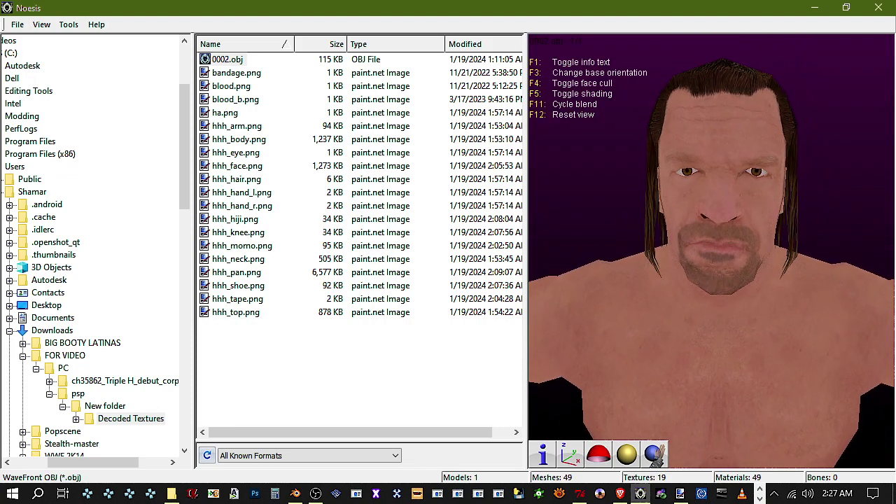